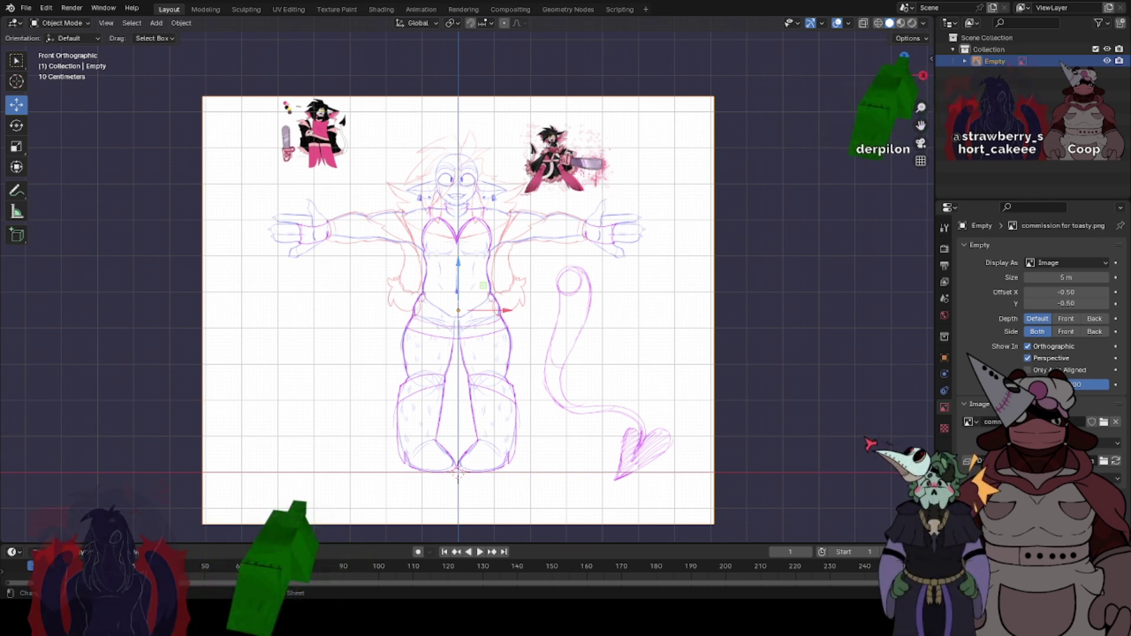
- Add a cube mesh to the scene, seen from the front against the reference drawing
scroll(533, 287, "down", 1)
scroll(533, 286, "up", 1)
middle_click_drag(533, 286, 606, 321)
scroll(416, 308, "up", 1)
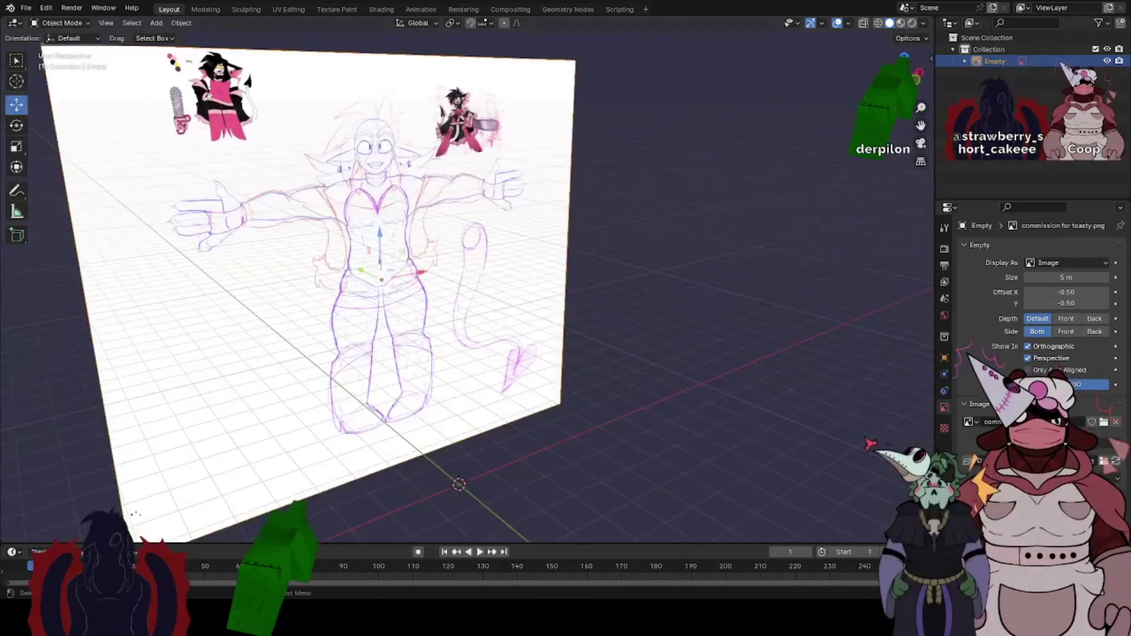
left_click(914, 83)
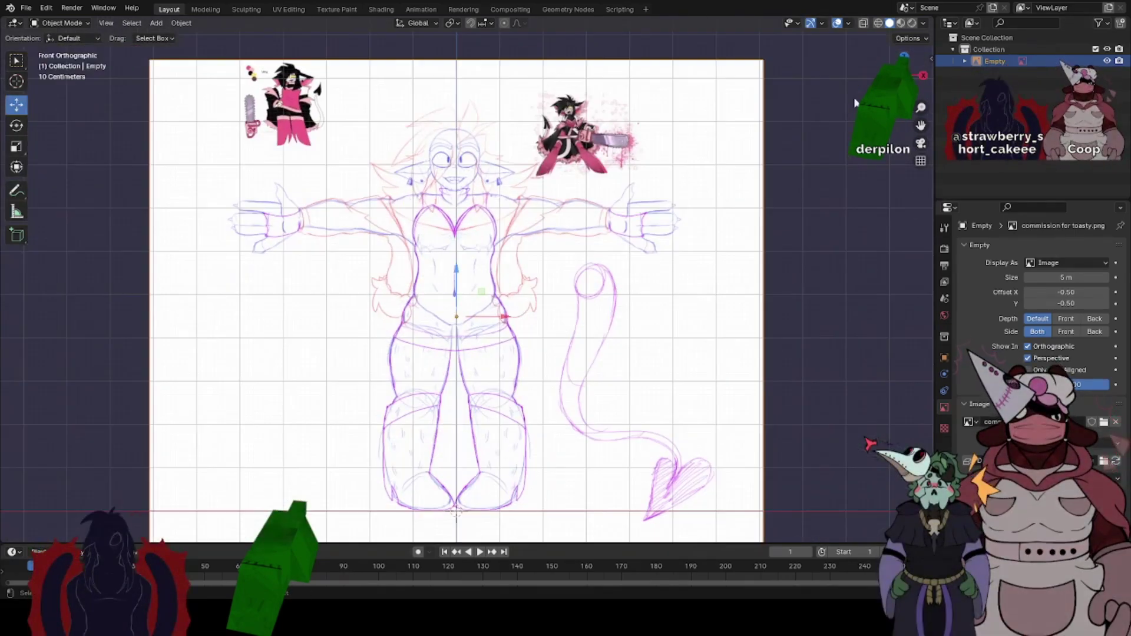
left_click(157, 23)
mouse_move(183, 37)
left_click(288, 48)
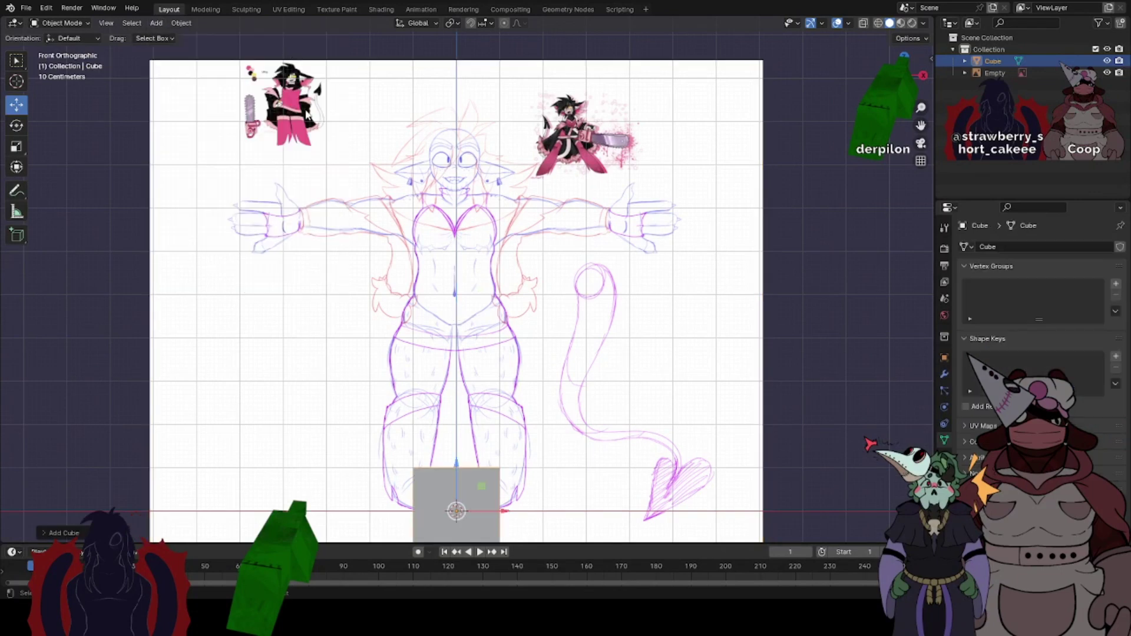
- Move the cube straight up from the drawing's feet to the character's head area
scroll(583, 428, "down", 2)
left_click_drag(460, 411, 460, 160)
scroll(460, 161, "up", 5)
left_click_drag(920, 125, 914, 296)
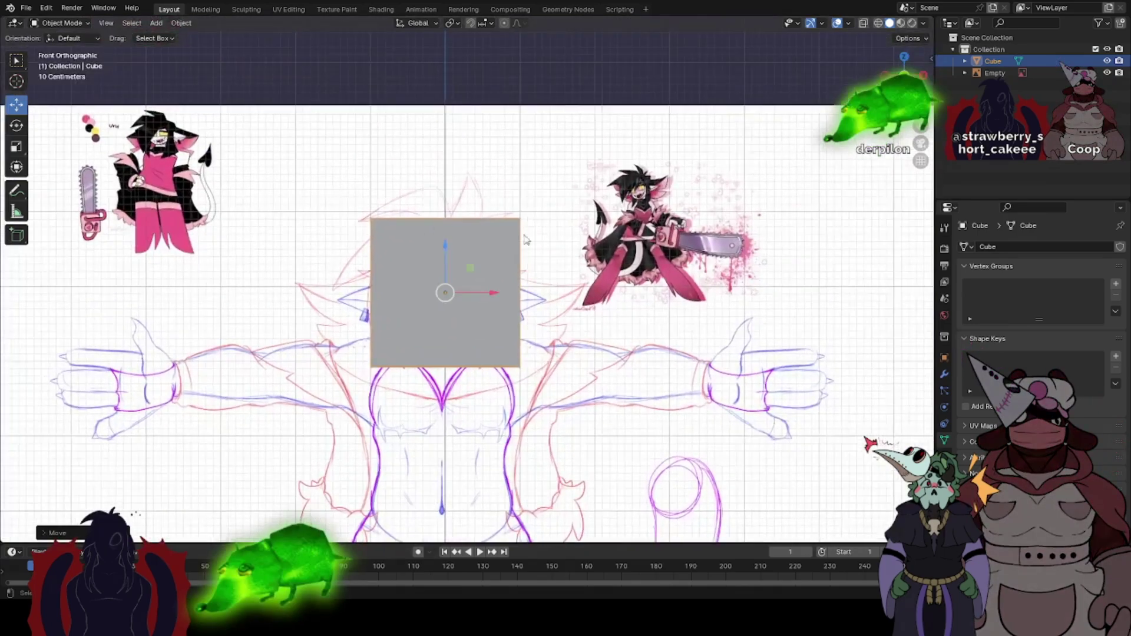
scroll(408, 194, "down", 6)
scroll(408, 195, "up", 1)
left_click_drag(922, 125, 924, 59)
scroll(526, 298, "up", 1)
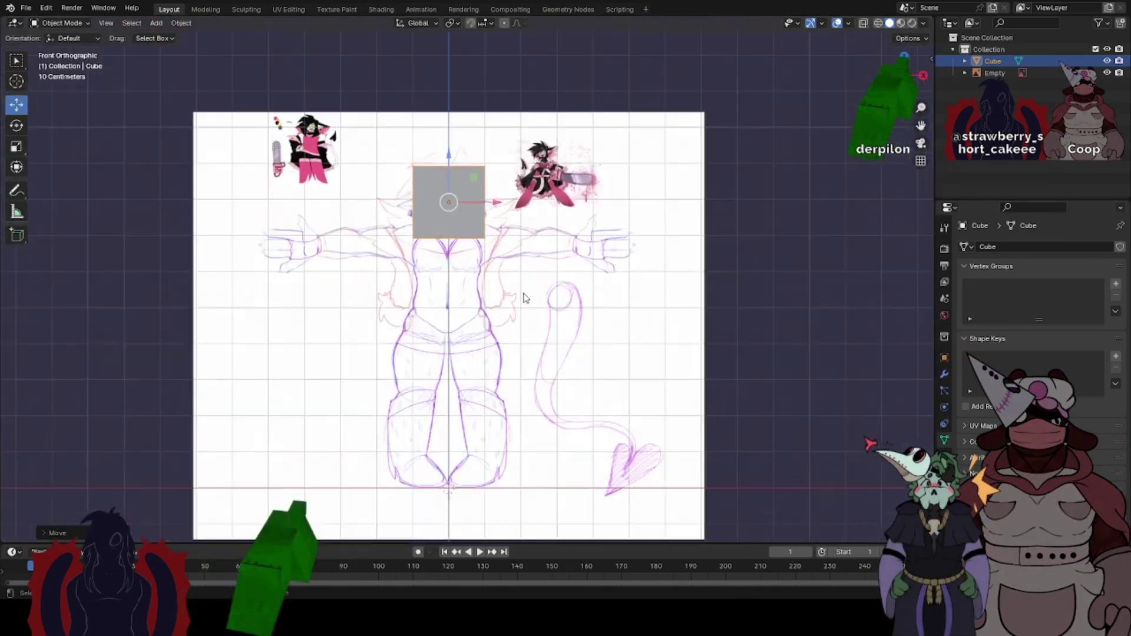
- Raise the cube slightly along Z so it covers the face of the front reference drawing
middle_click_drag(512, 287, 624, 283)
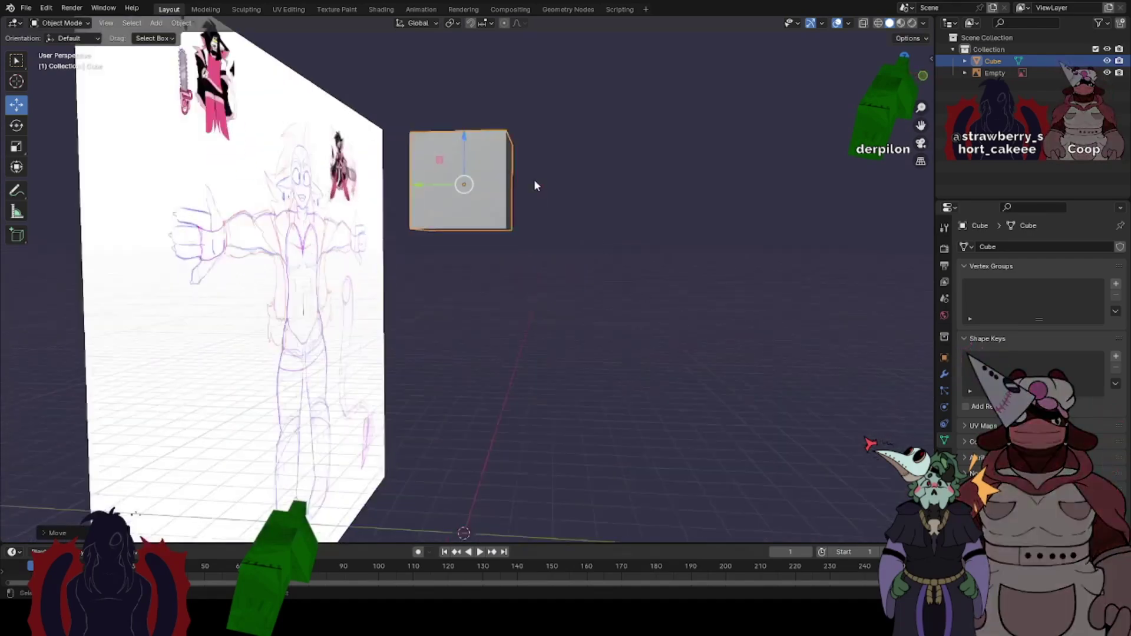
scroll(535, 185, "up", 3)
middle_click_drag(535, 185, 492, 226)
key("Tab")
middle_click_drag(611, 174, 23, 204)
key("Tab")
left_click(902, 91)
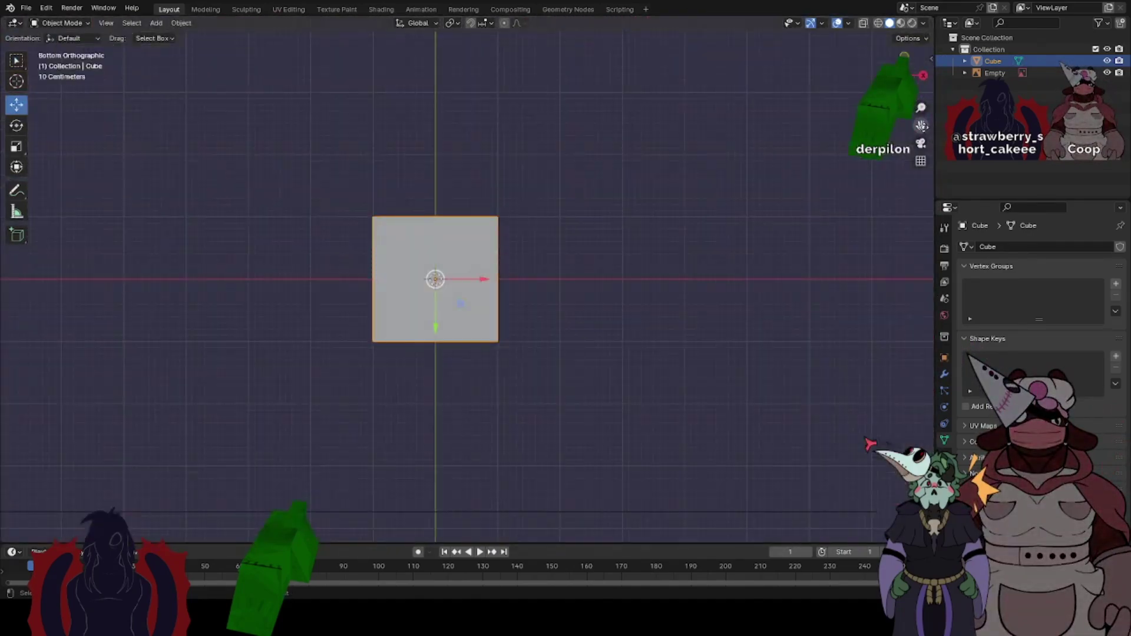
left_click(905, 56)
left_click_drag(921, 125, 922, 216)
scroll(366, 152, "up", 5)
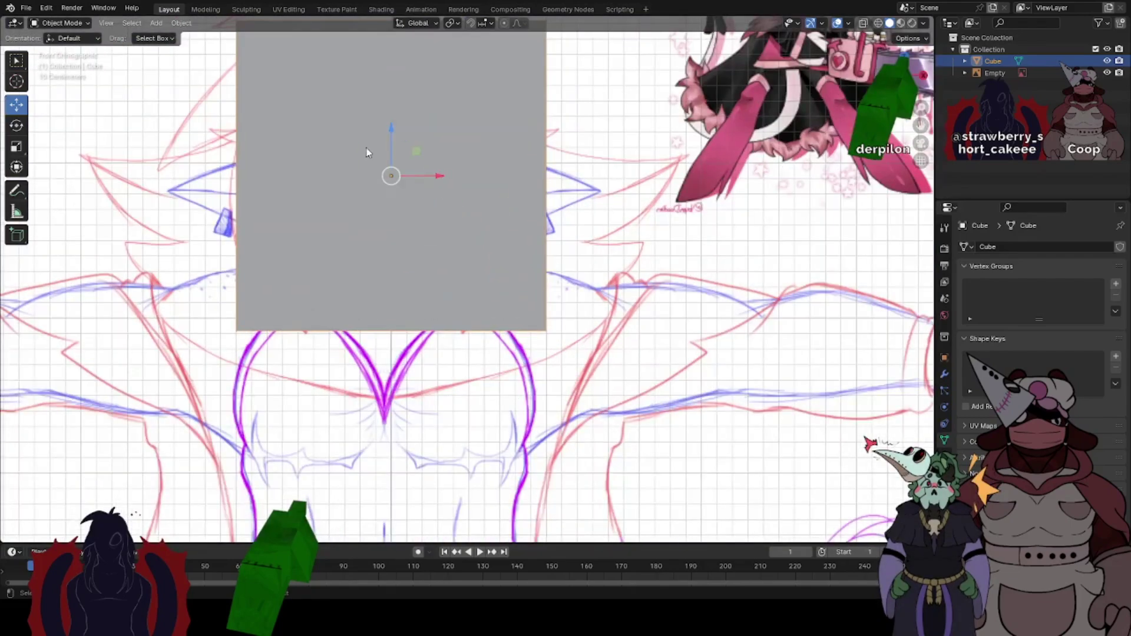
left_click_drag(408, 152, 390, 119)
scroll(390, 119, "up", 1)
left_click_drag(920, 125, 1002, 302)
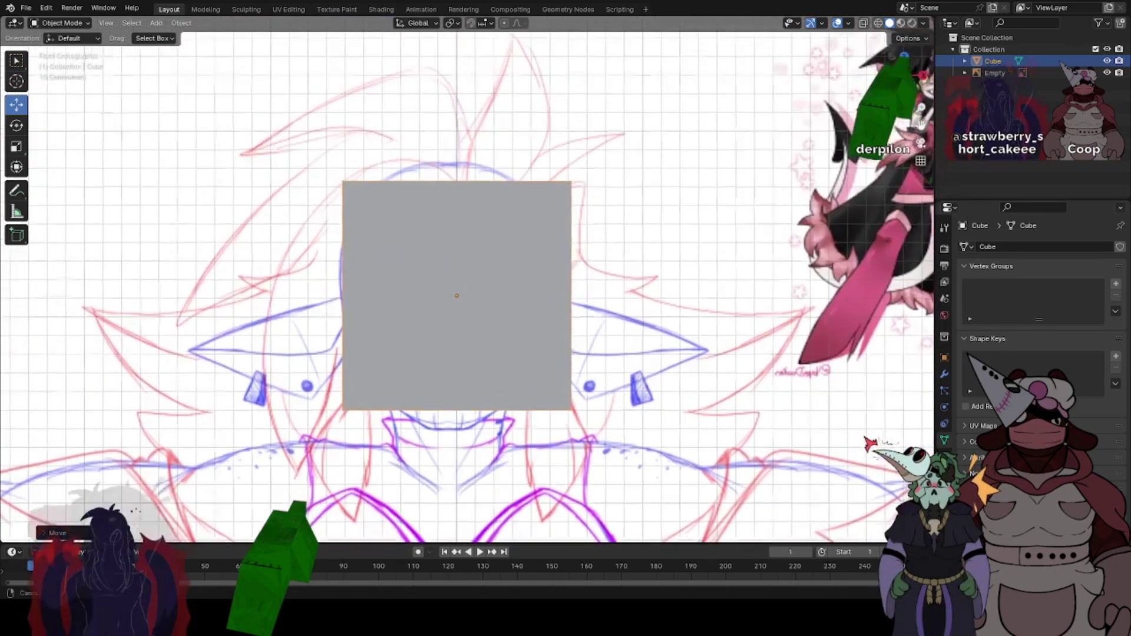
- Add a Subdivision Surface modifier and a Mirror modifier to the cube
scroll(655, 233, "up", 1)
middle_click_drag(568, 305, 494, 307)
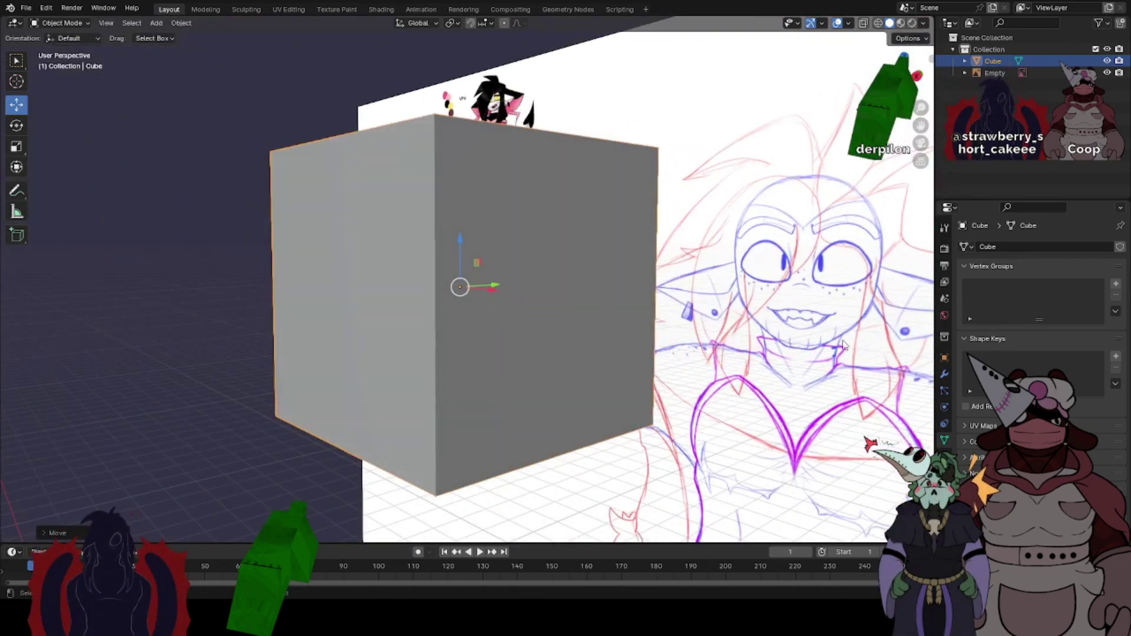
key("ctrl+KP_3")
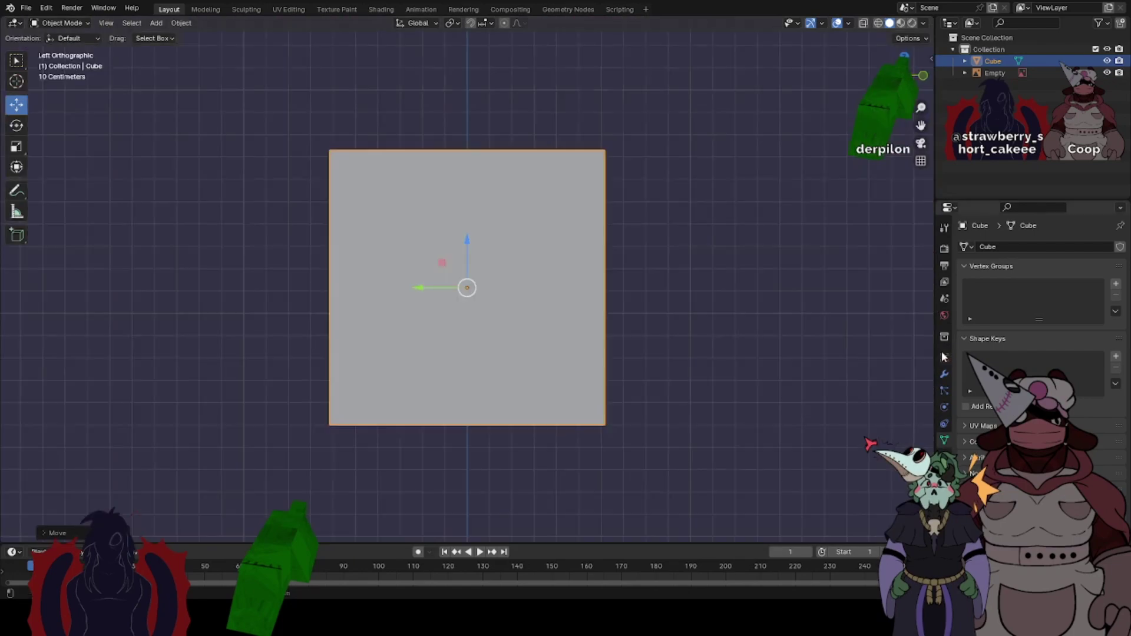
left_click(925, 76)
left_click(944, 375)
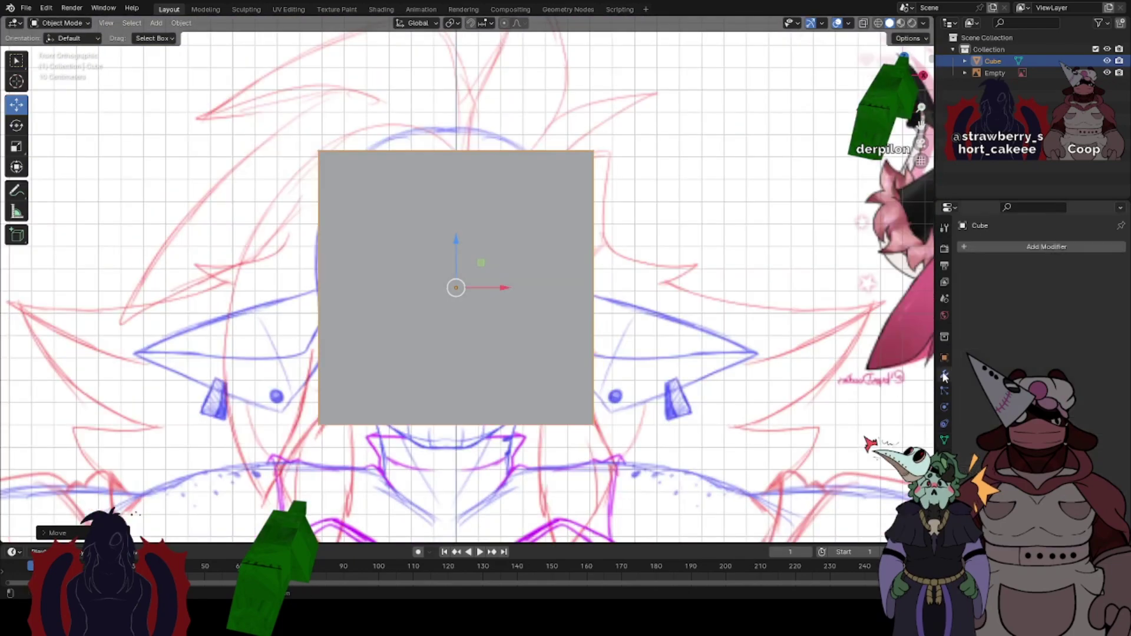
left_click(990, 246)
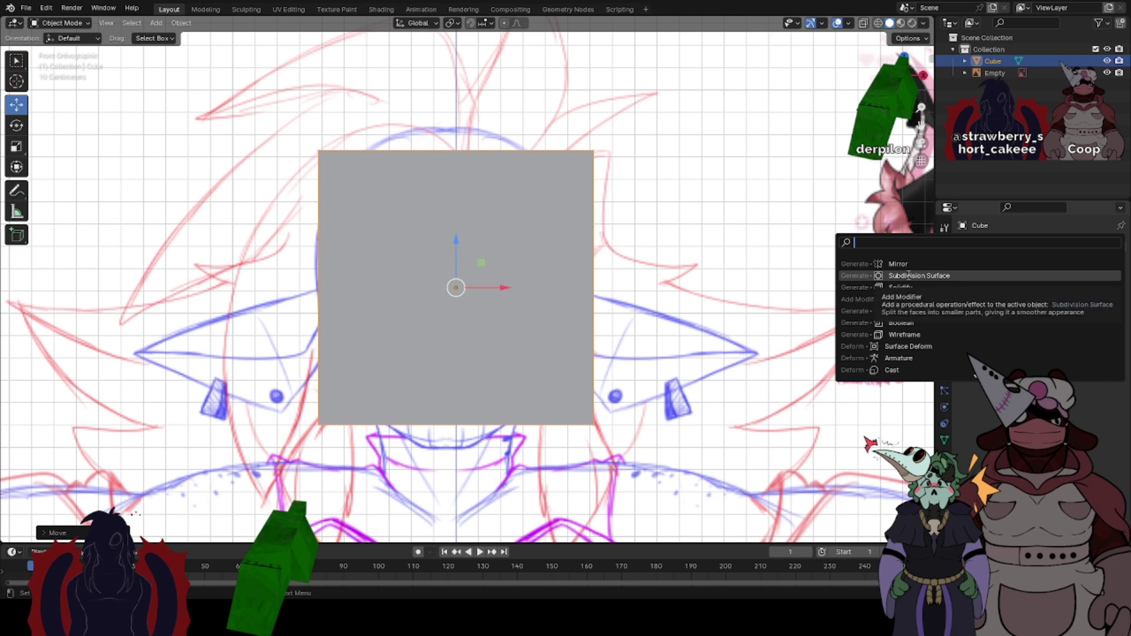
left_click(910, 275)
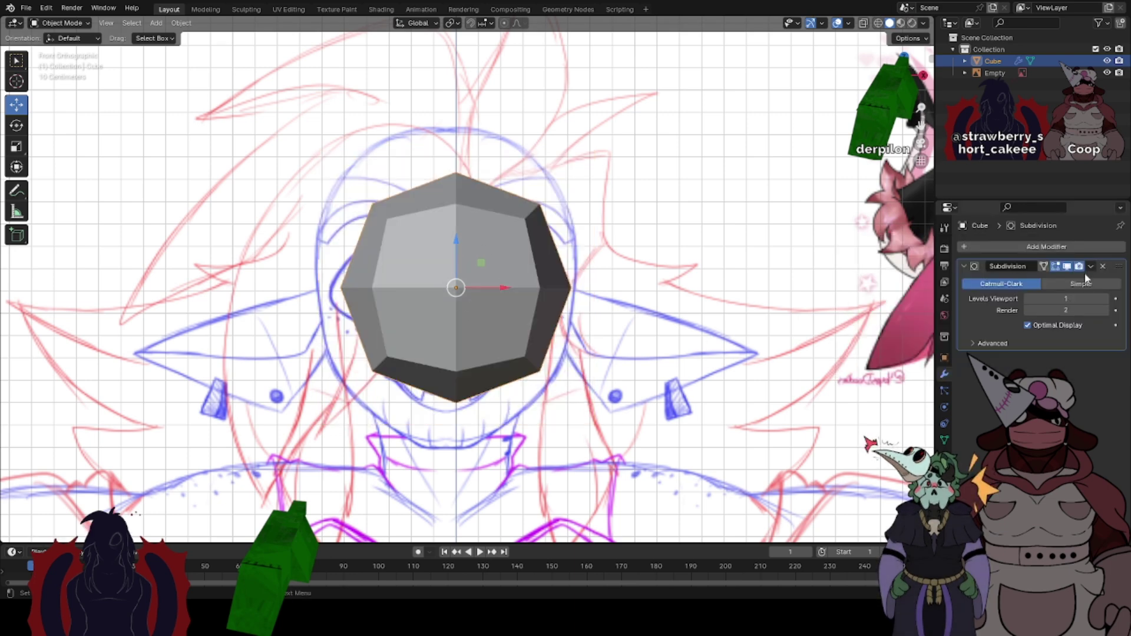
left_click(1022, 250)
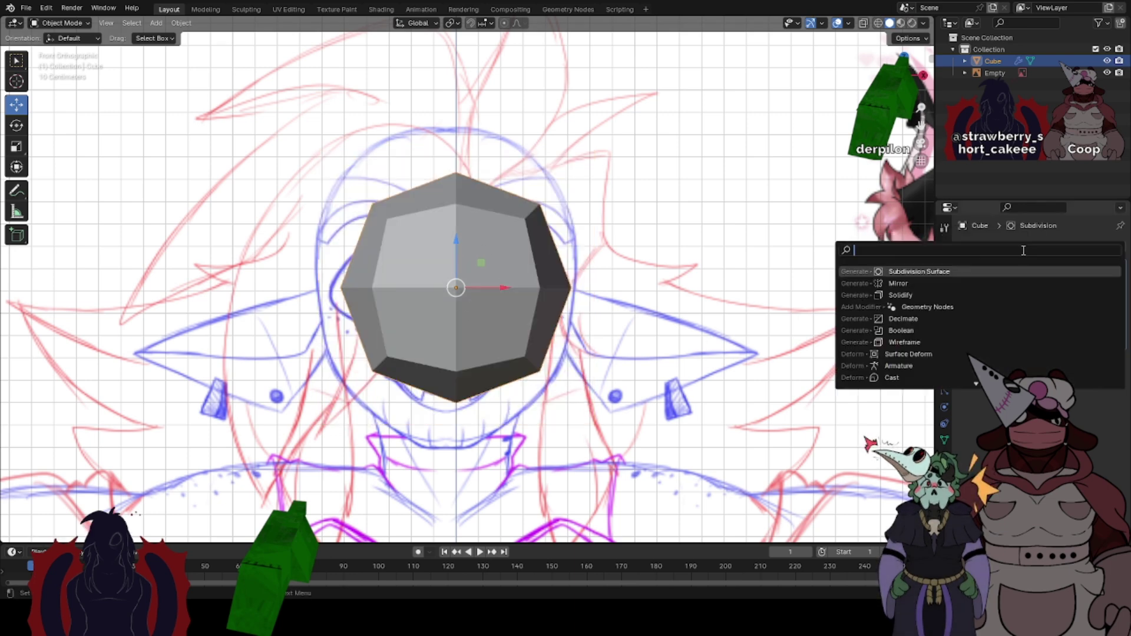
left_click(919, 282)
- Cut a vertical edge loop through the centre of the cube
key("Tab")
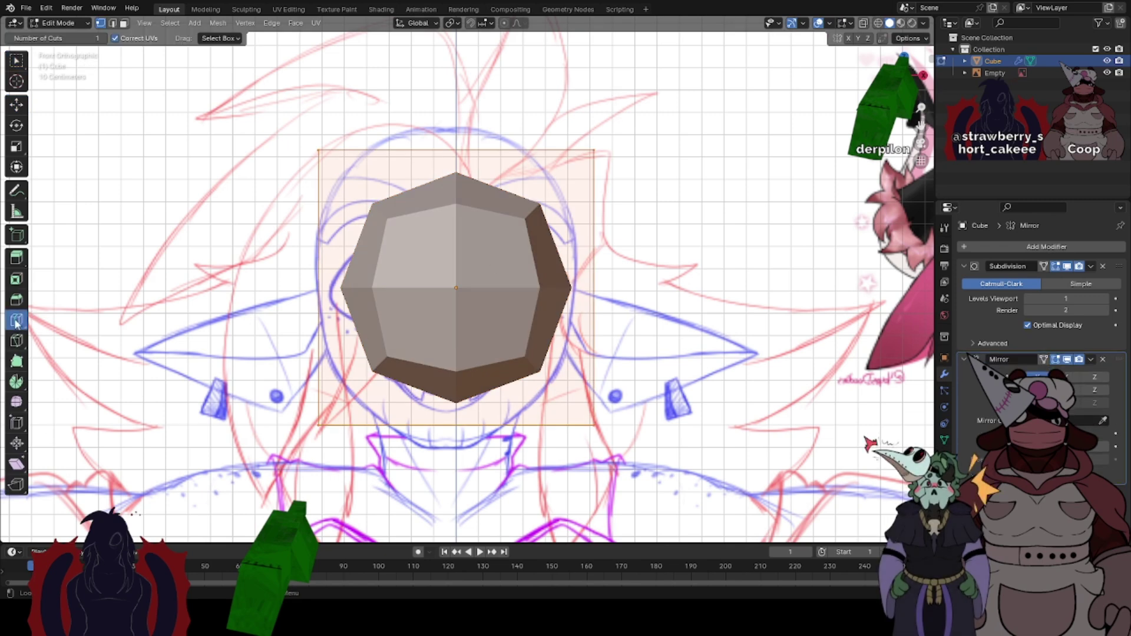
left_click(454, 168)
left_click(17, 61)
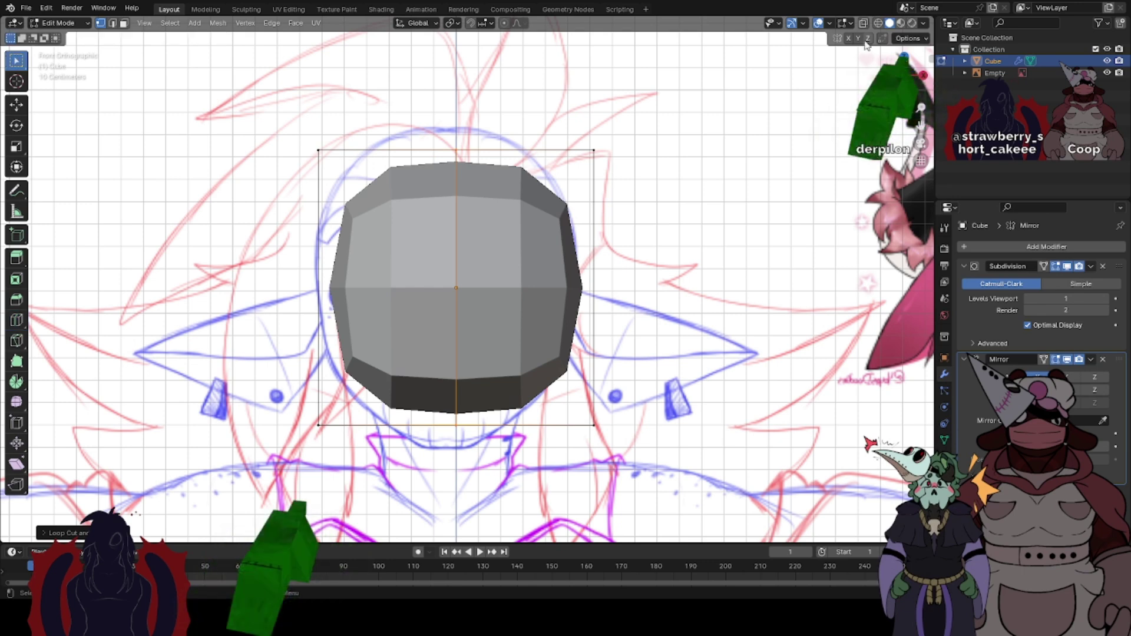
- Delete the vertices of the cube's left half in X-ray display, and return to Object Mode with X-ray off
left_click(863, 23)
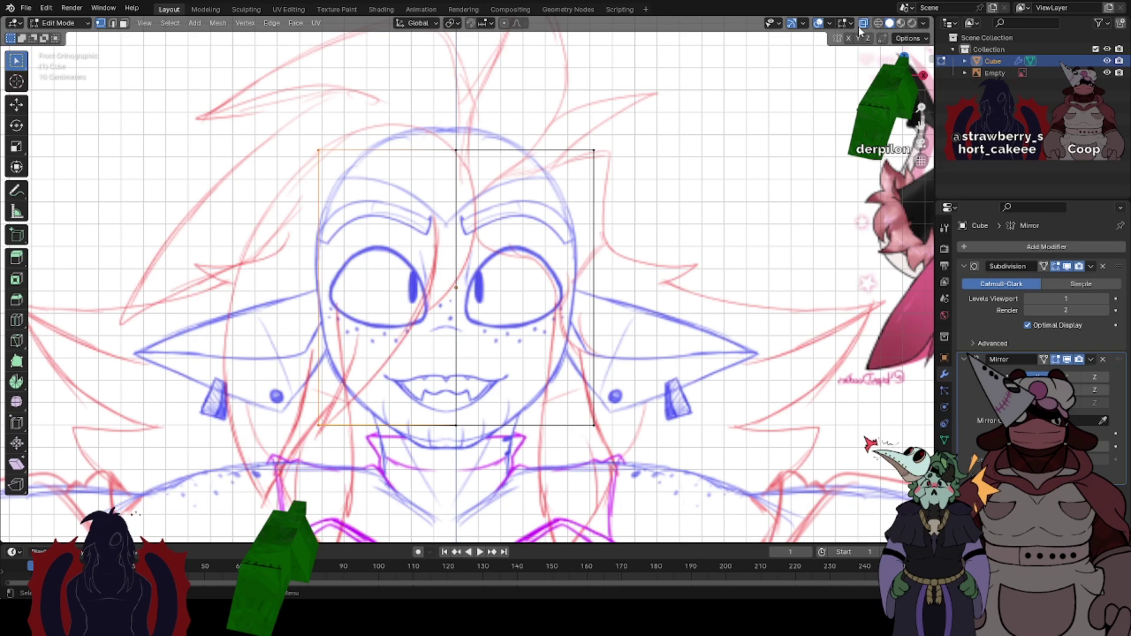
right_click(289, 453)
left_click(268, 583)
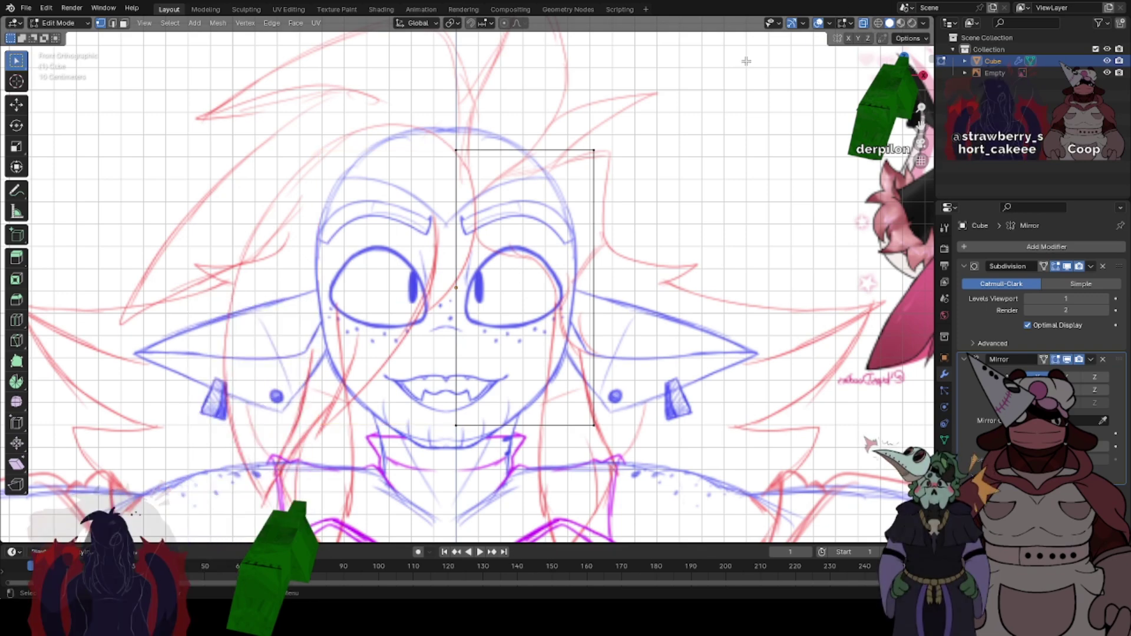
left_click(864, 24)
key("Tab")
- Inspect the mirrored cube from several angles and from the front against the reference drawing
scroll(462, 271, "down", 4)
left_click(560, 199)
middle_click_drag(560, 199, 622, 212)
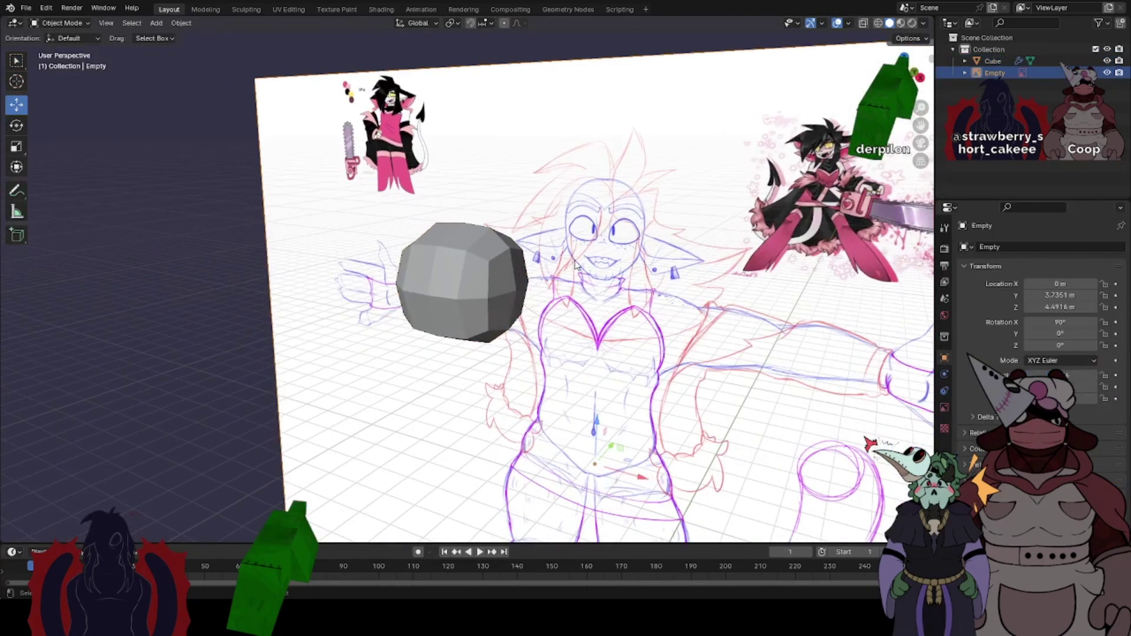
left_click(470, 278)
scroll(461, 291, "up", 5)
middle_click_drag(485, 254, 511, 296)
scroll(511, 296, "down", 5)
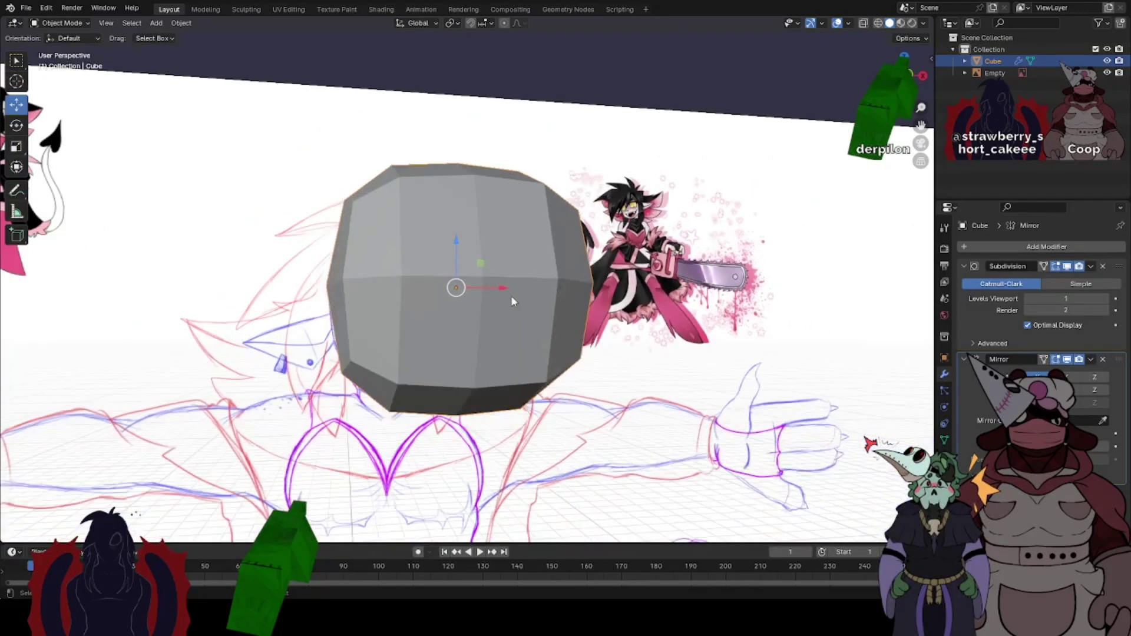
left_click(909, 74)
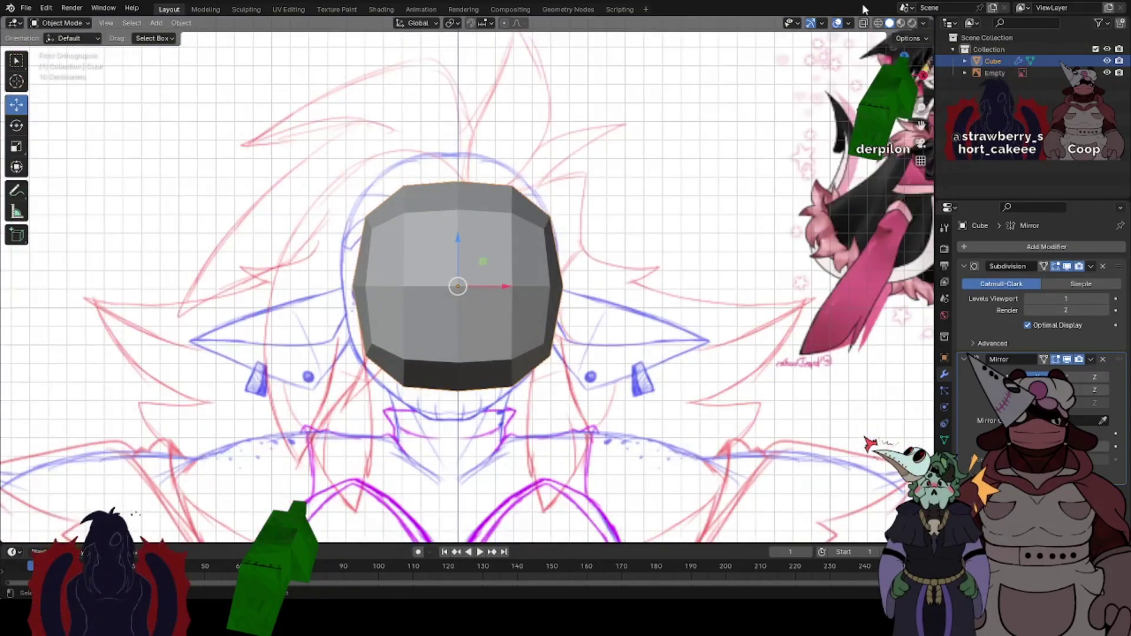
left_click(862, 25)
left_click(863, 24)
- Turn off the reference image's opacity setting so the drawing displays fully opaque
left_click(623, 228)
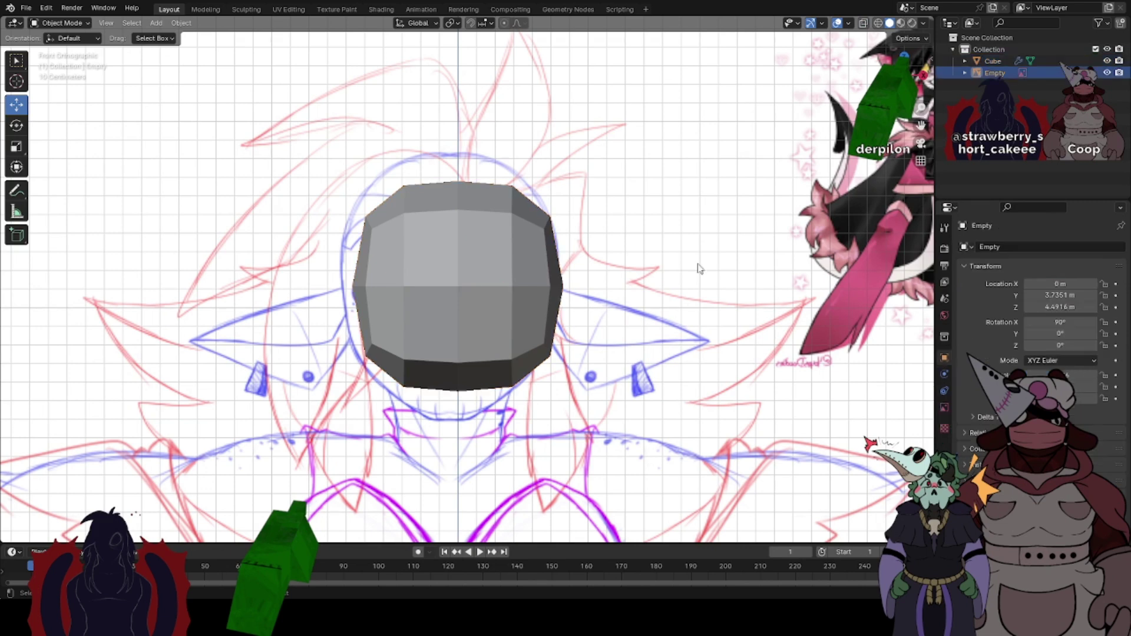
left_click(943, 408)
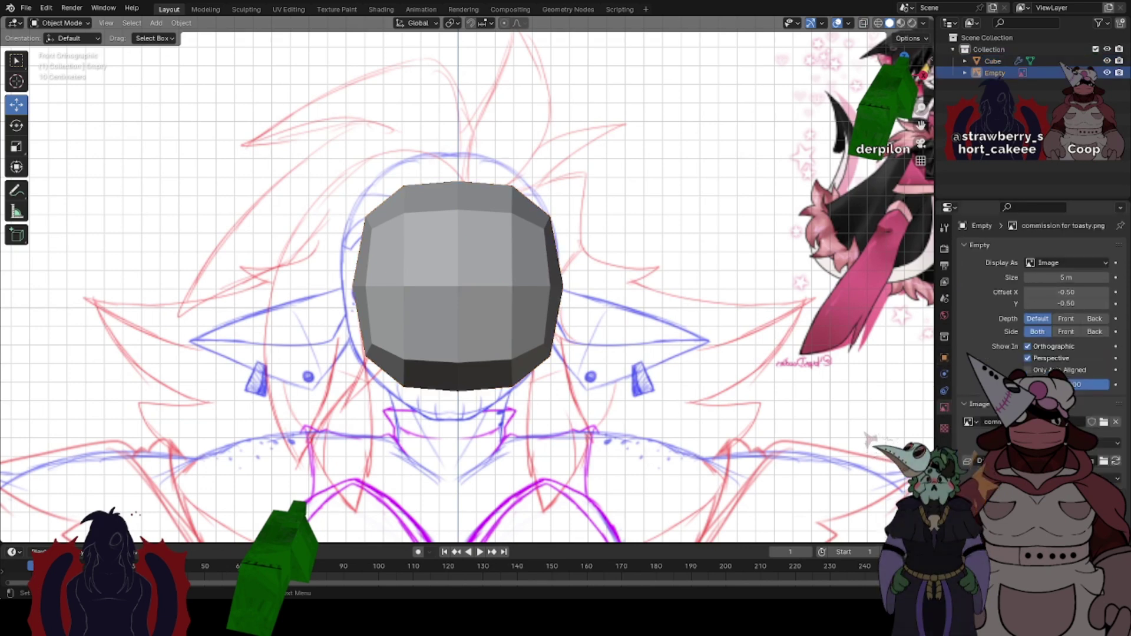
left_click(1027, 385)
scroll(448, 254, "down", 2)
- Turn on X-ray display so the drawn face shows through the cube
left_click(515, 261)
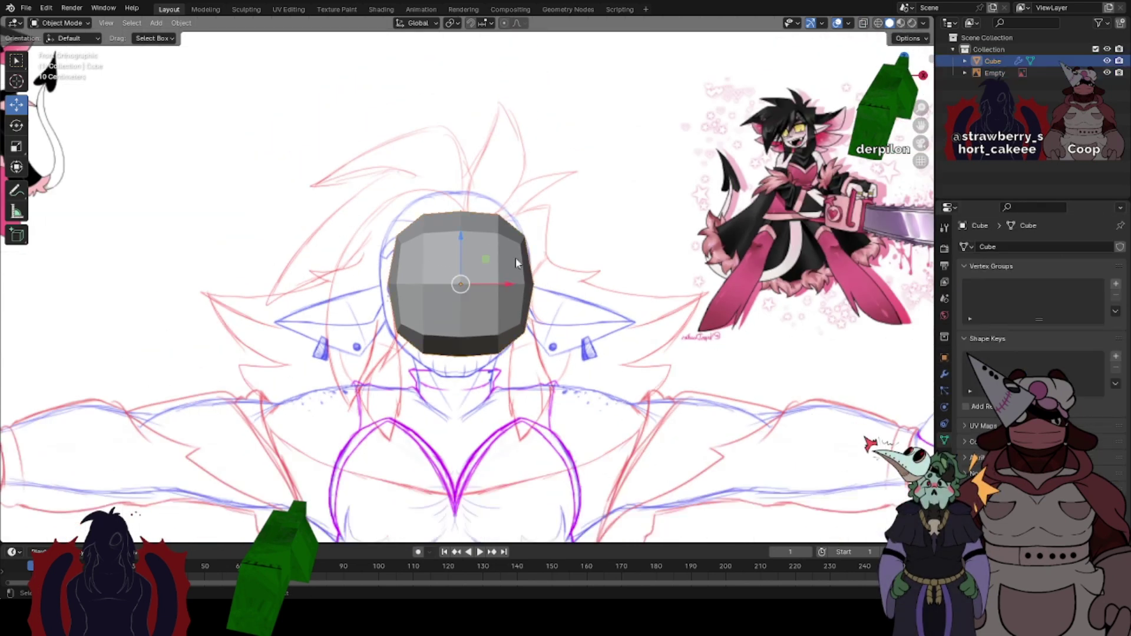
left_click(863, 25)
left_click(863, 25)
left_click(863, 24)
left_click(863, 24)
scroll(594, 275, "up", 2)
left_click(863, 24)
- Nudge the reference image slightly along X to centre the drawn face on the cube, and reselect the cube
left_click(451, 262)
scroll(450, 261, "down", 7)
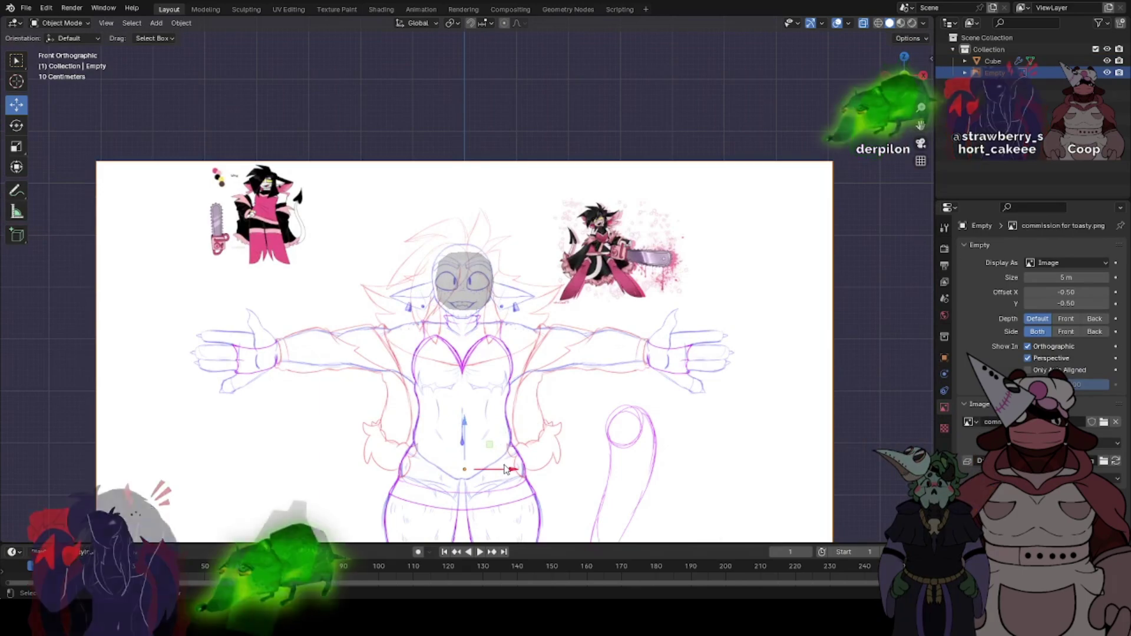
left_click_drag(507, 469, 509, 468)
scroll(469, 280, "up", 8)
left_click(474, 261)
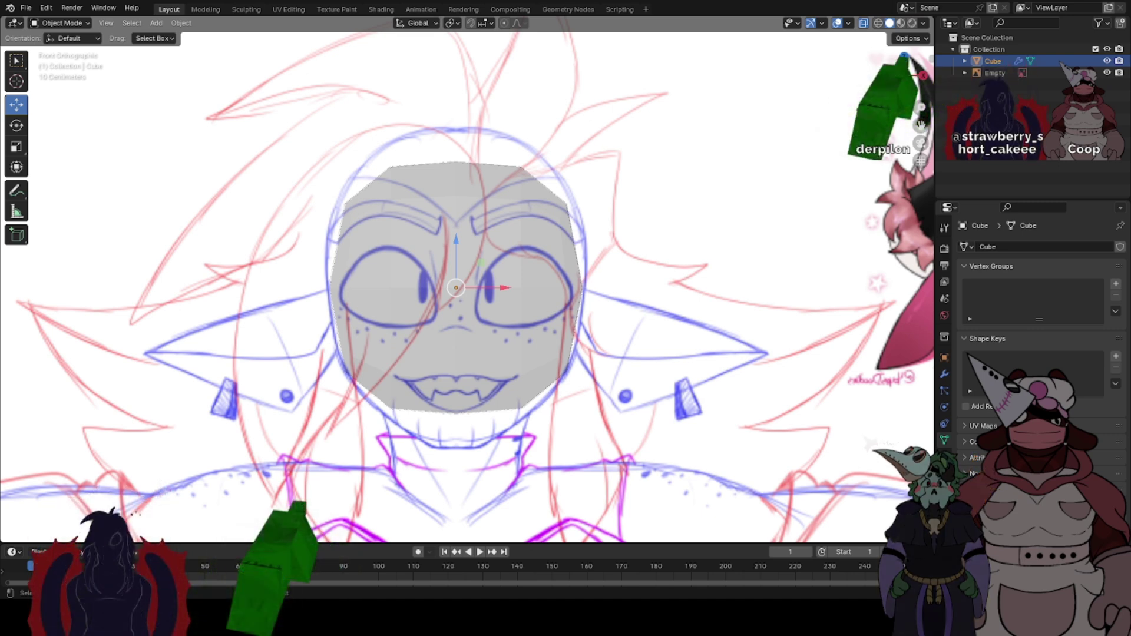
- Check how the see-through cube and its half mesh line up with the drawn head
scroll(476, 291, "up", 2)
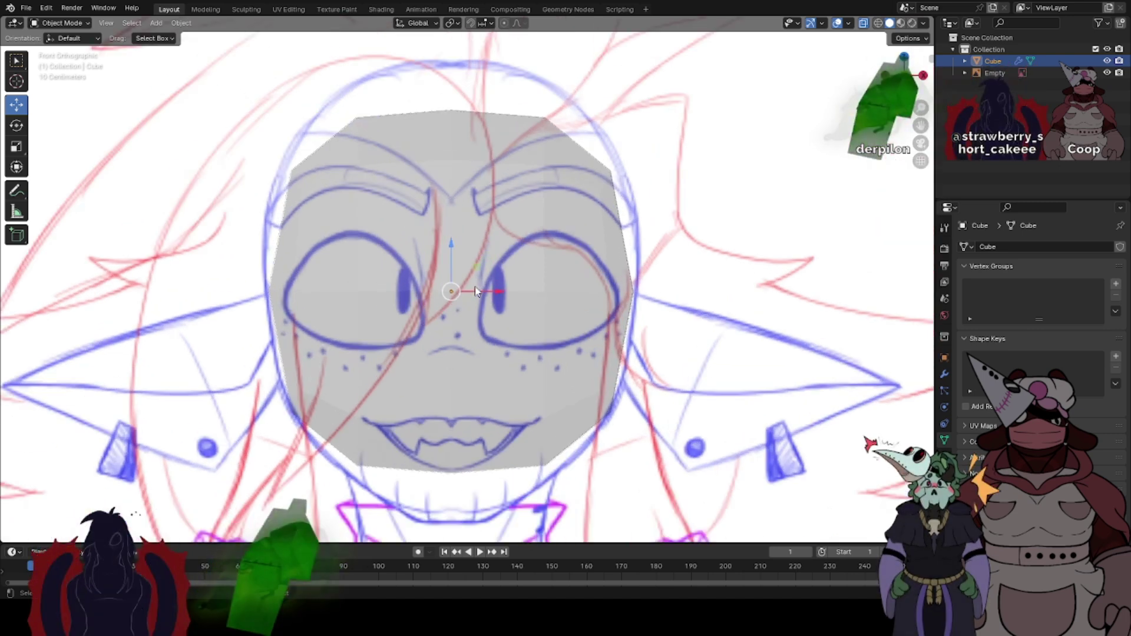
key("Tab")
scroll(476, 290, "down", 5)
scroll(780, 225, "up", 3)
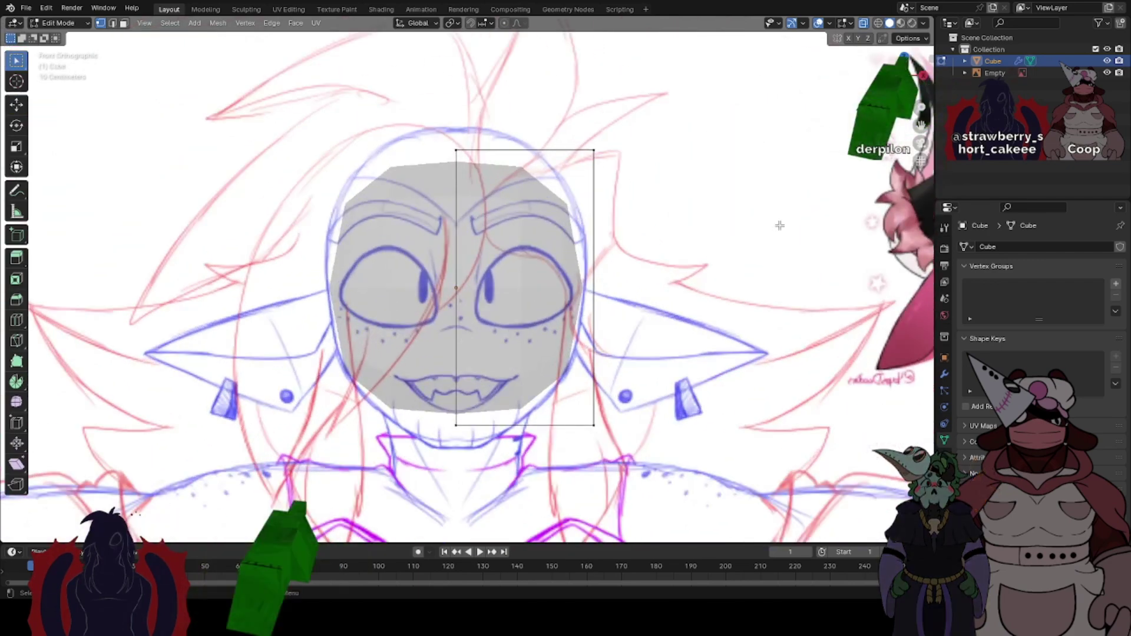
key("Tab")
scroll(780, 226, "down", 8)
scroll(556, 294, "up", 7)
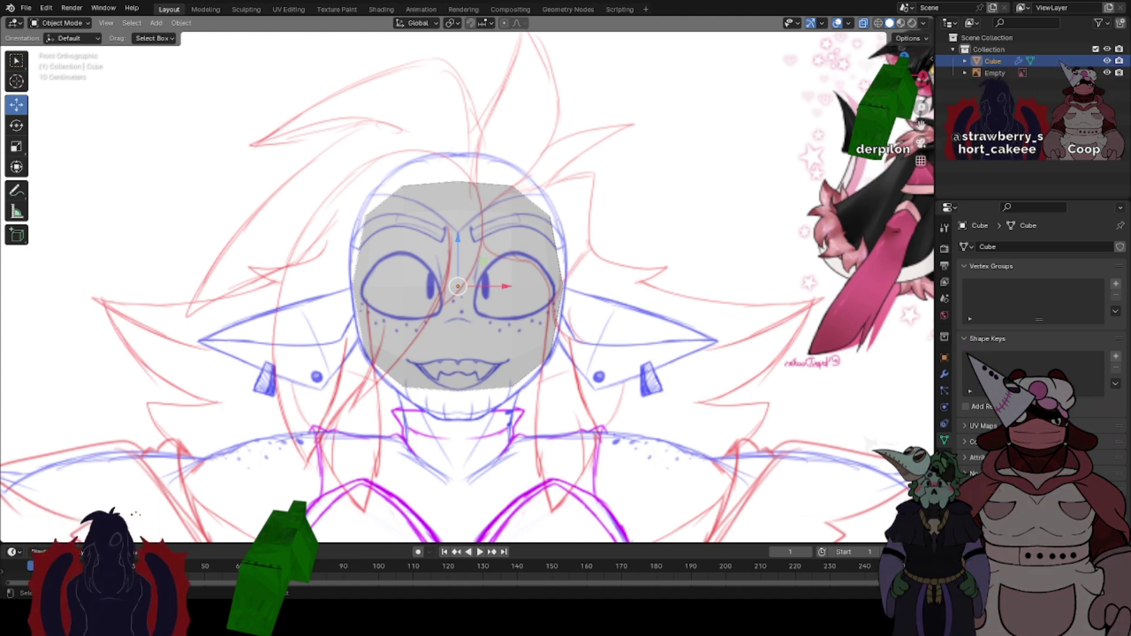
scroll(613, 298, "up", 2)
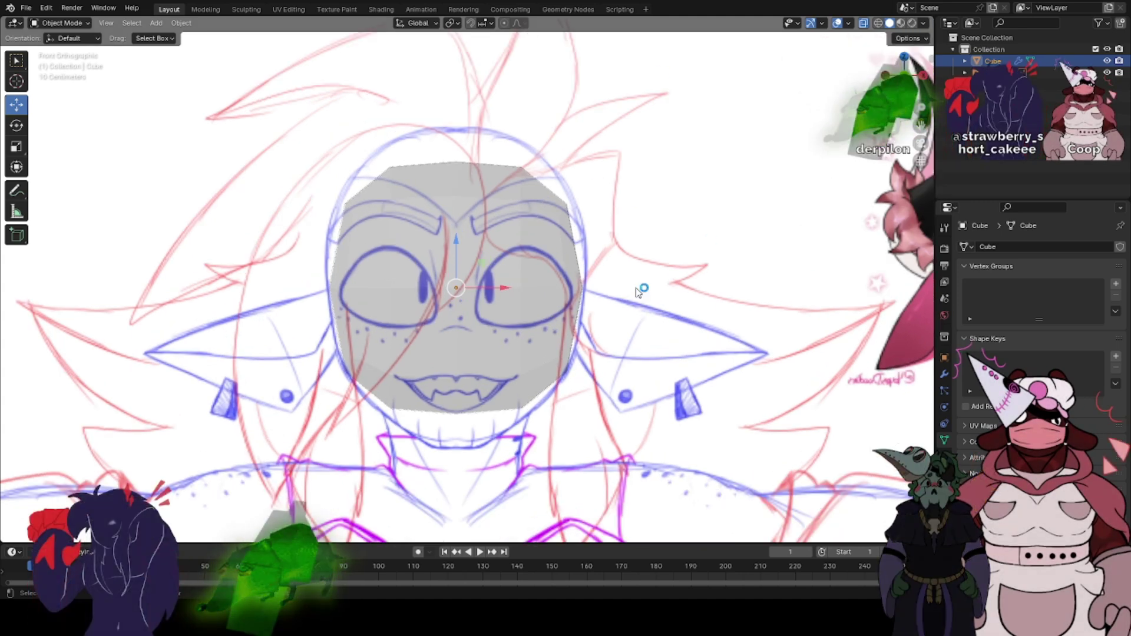
key("Tab")
key("grave")
left_click(522, 285)
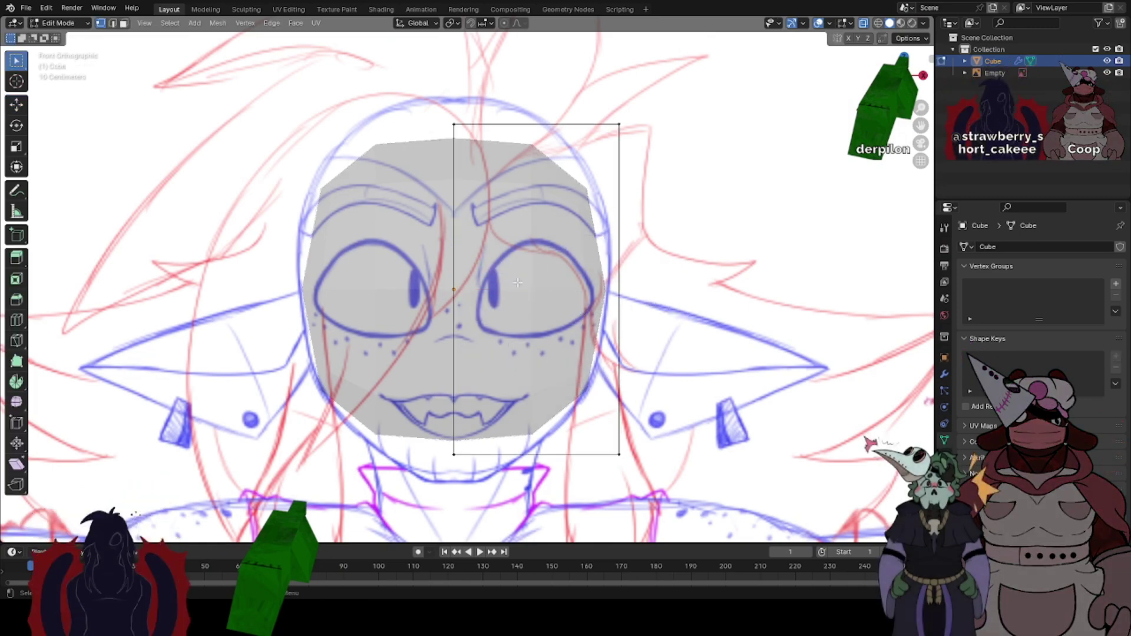
scroll(476, 306, "down", 4)
key("Tab")
- Delete the cube from the head area and turn X-ray display off
right_click(476, 306)
left_click(450, 516)
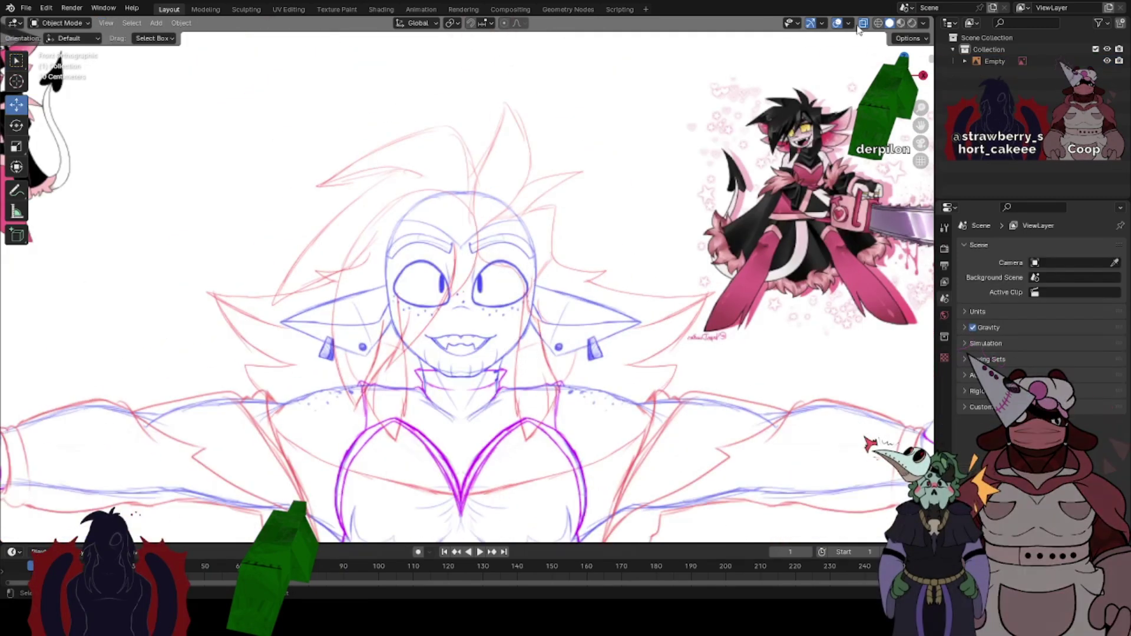
scroll(604, 362, "down", 6)
- Add a fresh cube mesh at the world origin to restart the head
left_click(156, 23)
mouse_move(177, 36)
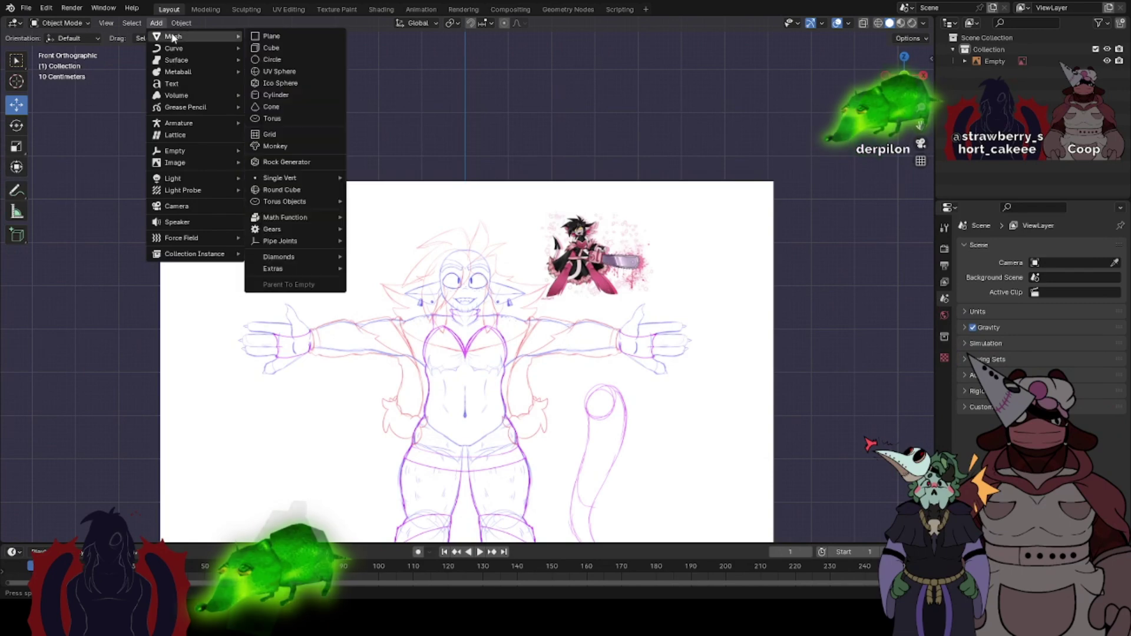
left_click(288, 50)
scroll(489, 370, "down", 5)
scroll(489, 370, "up", 2)
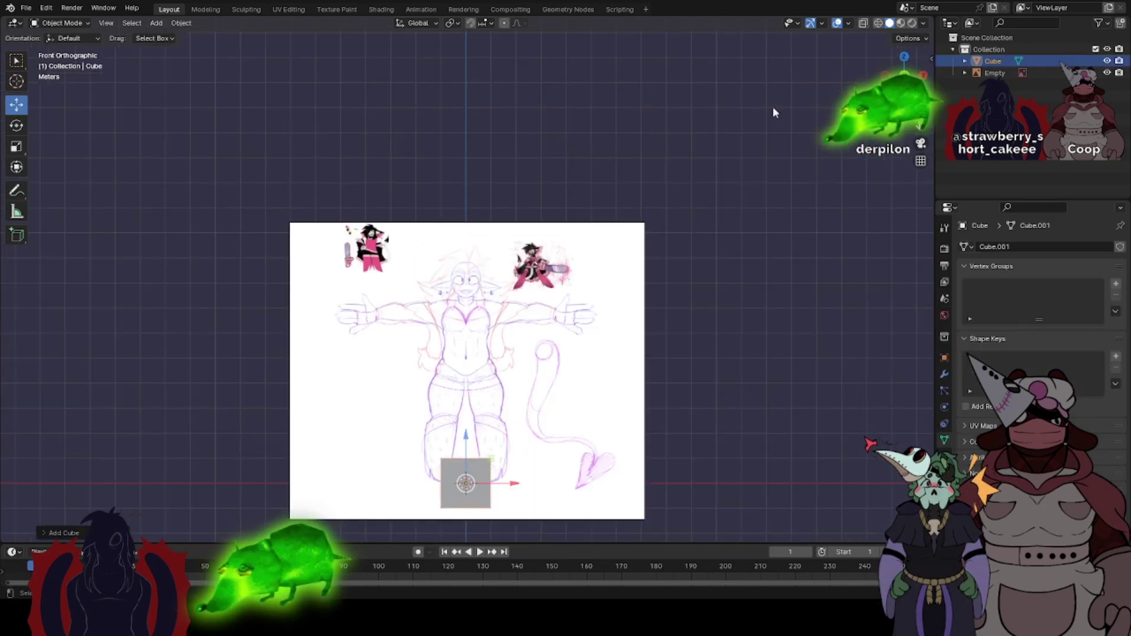
- Undo adding the new cube and the deletion to restore the mirrored, subdivided head cube
scroll(550, 341, "up", 2)
key("ctrl+z")
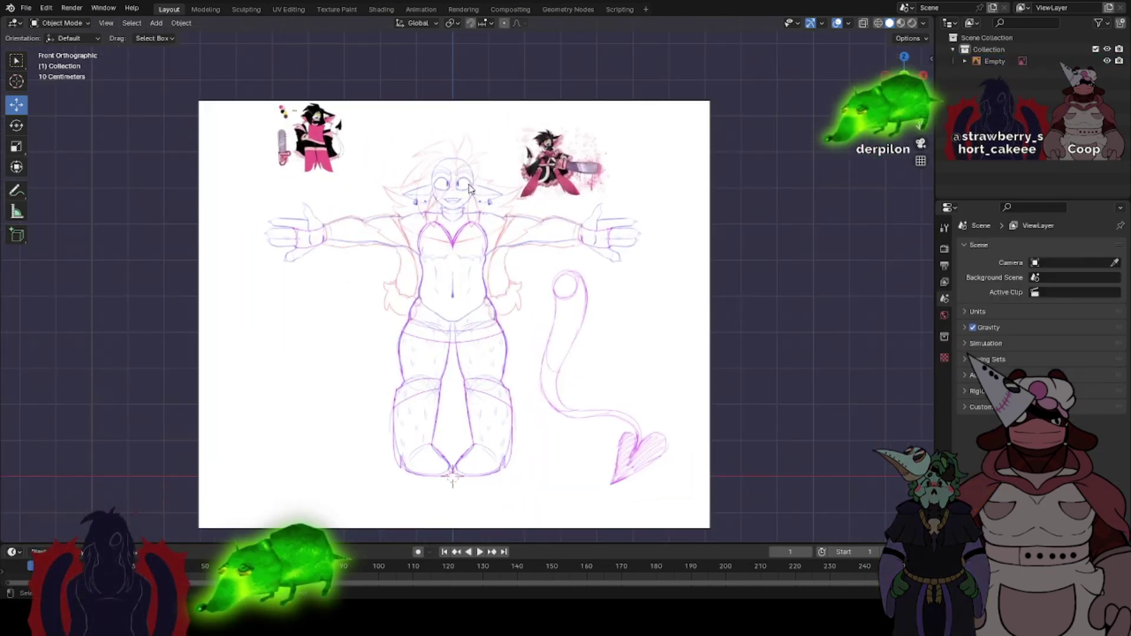
key("ctrl+z")
scroll(694, 133, "up", 6)
middle_click_drag(474, 88, 478, 364, "shift")
scroll(482, 248, "up", 5)
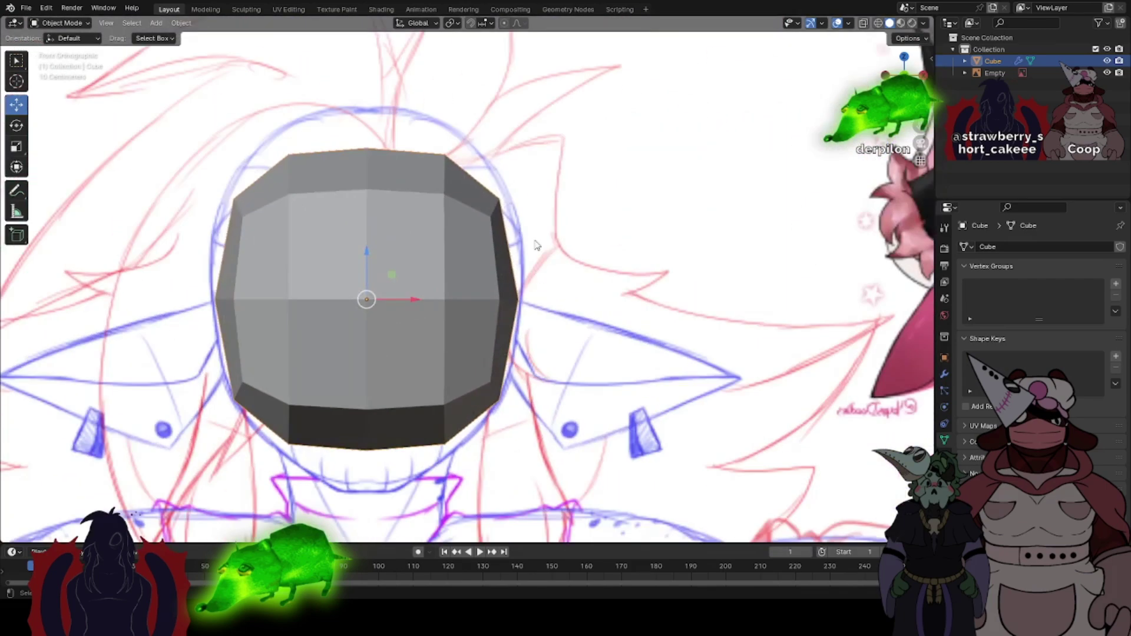
- Edit the head mesh and add a horizontal loop cut across the middle of its half
left_click_drag(914, 129, 988, 89)
key("Tab")
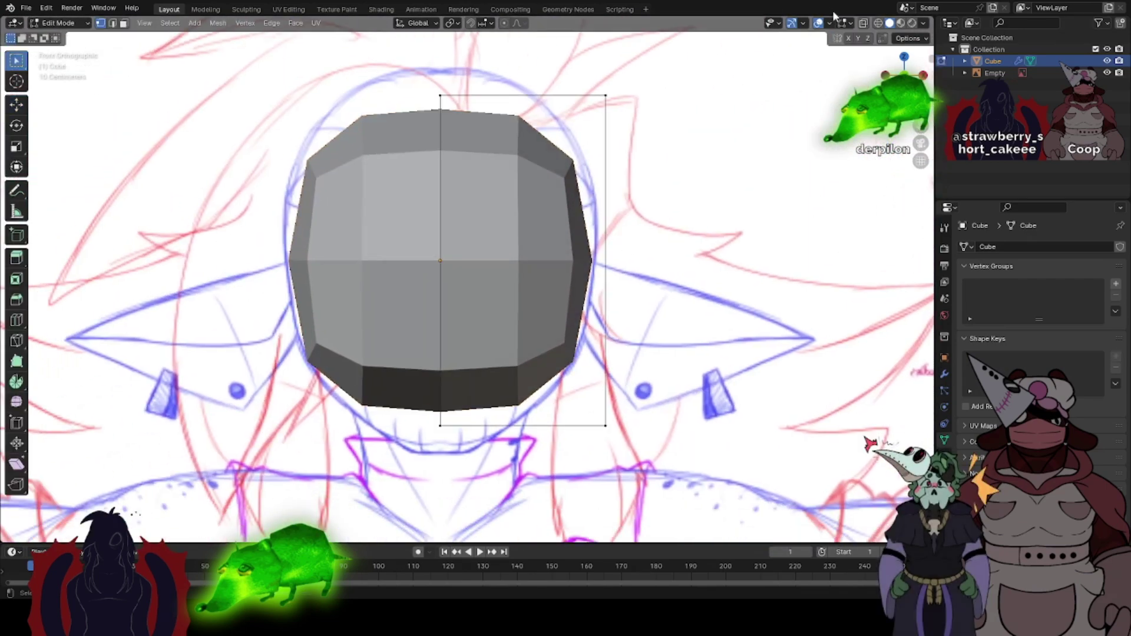
left_click(863, 23)
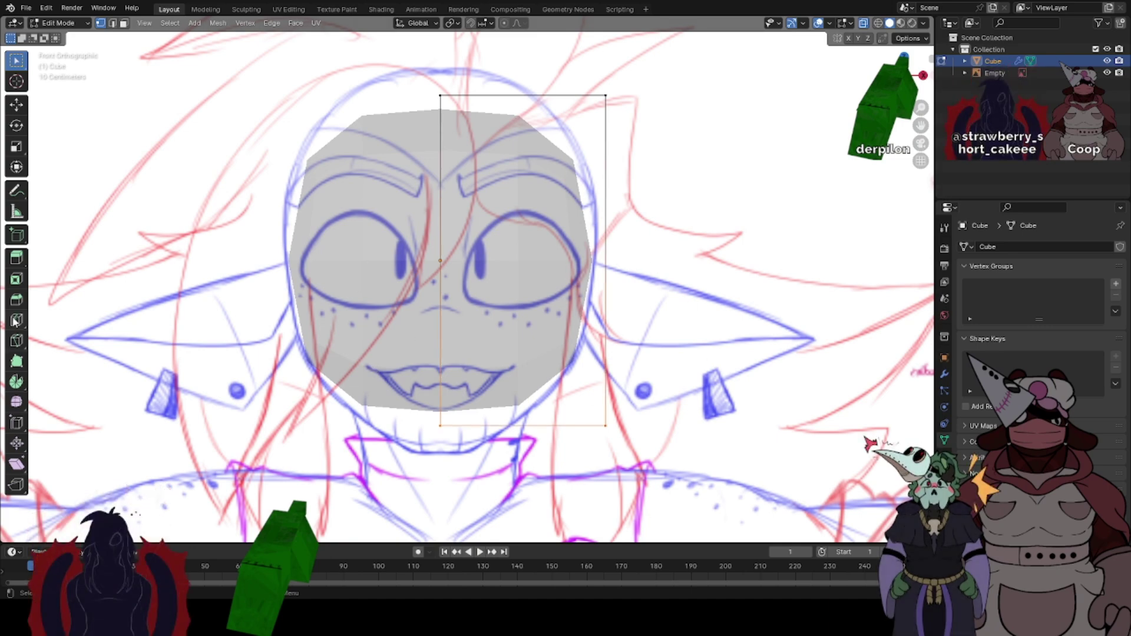
middle_click_drag(602, 283, 557, 284)
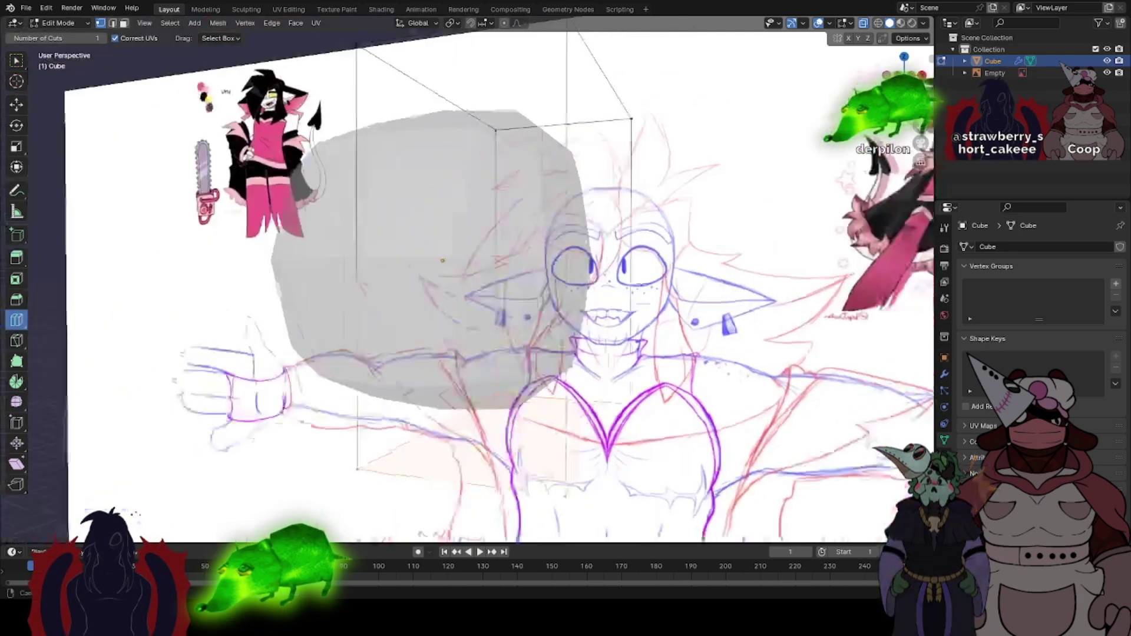
scroll(556, 283, "down", 2)
key("KP_1")
left_click(863, 23)
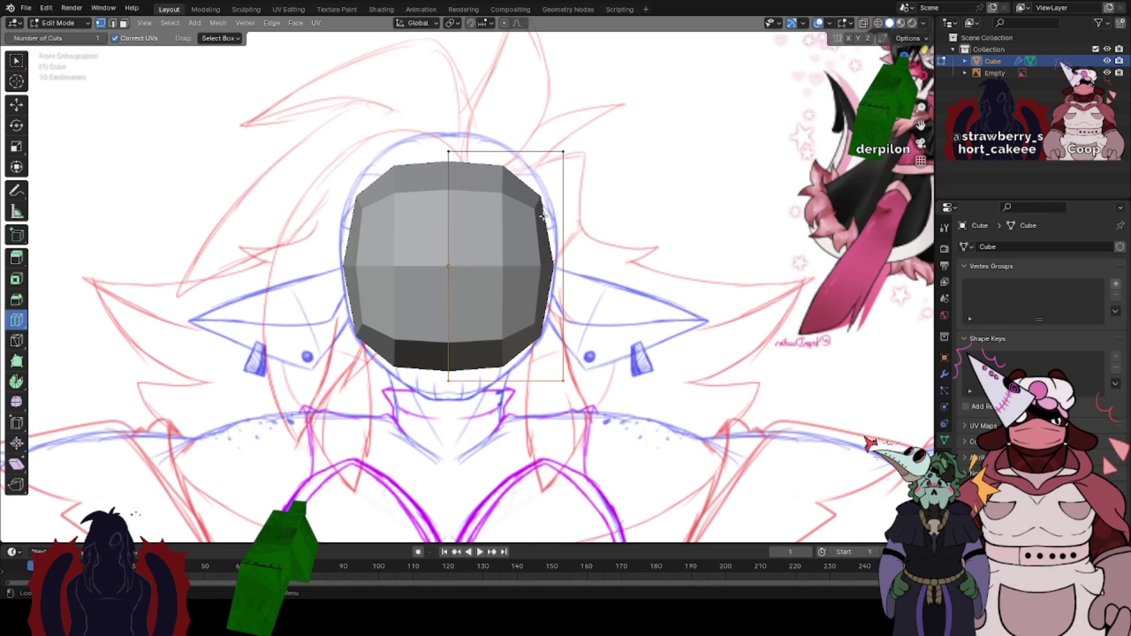
key("Tab")
scroll(544, 238, "down", 3)
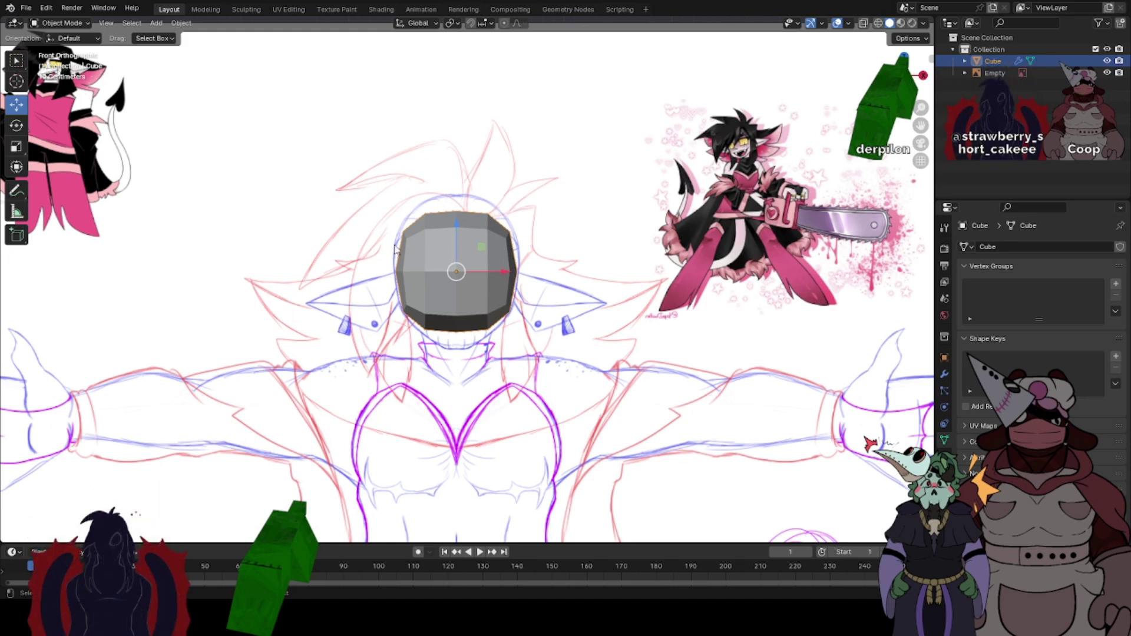
scroll(510, 286, "up", 5)
key("Tab")
left_click(448, 252)
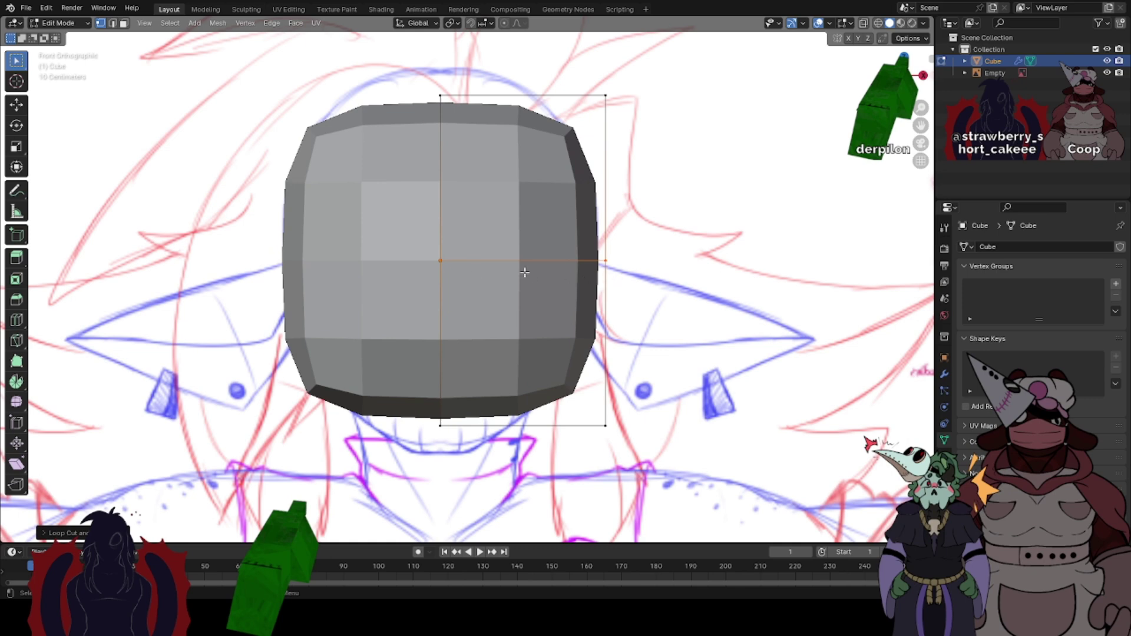
- Turn on X-ray display and try moving the bottom centre vertices of the head mesh
left_click(864, 23)
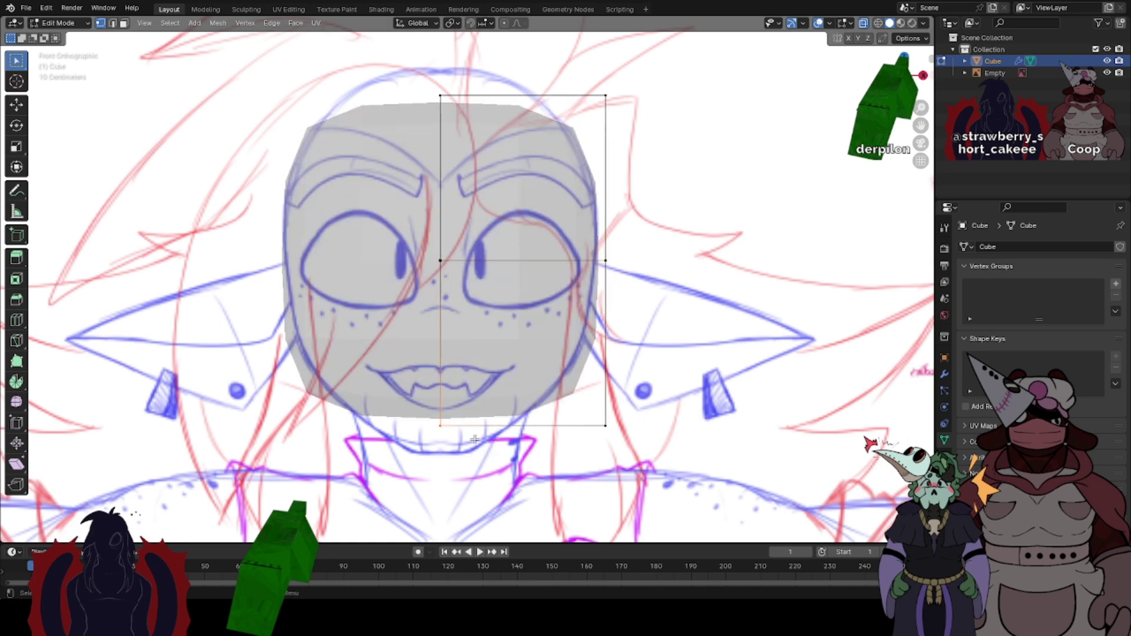
key("g")
left_click(451, 440)
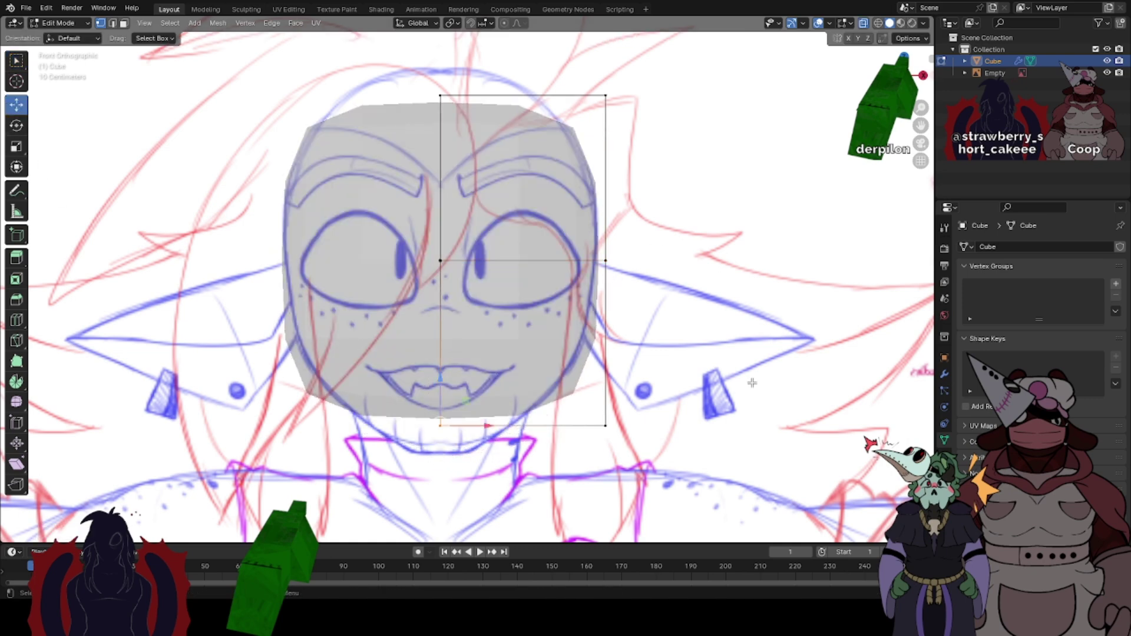
- Place the Mirror modifier above Subdivision in the stack and enable Clipping on it
left_click(944, 372)
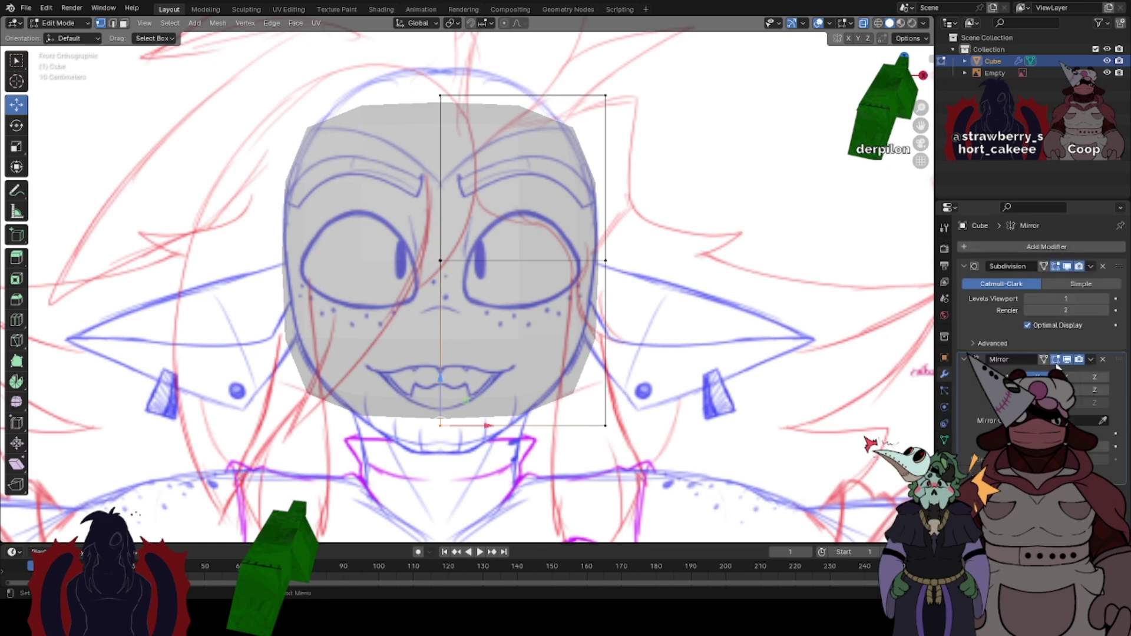
left_click_drag(1119, 359, 1108, 236)
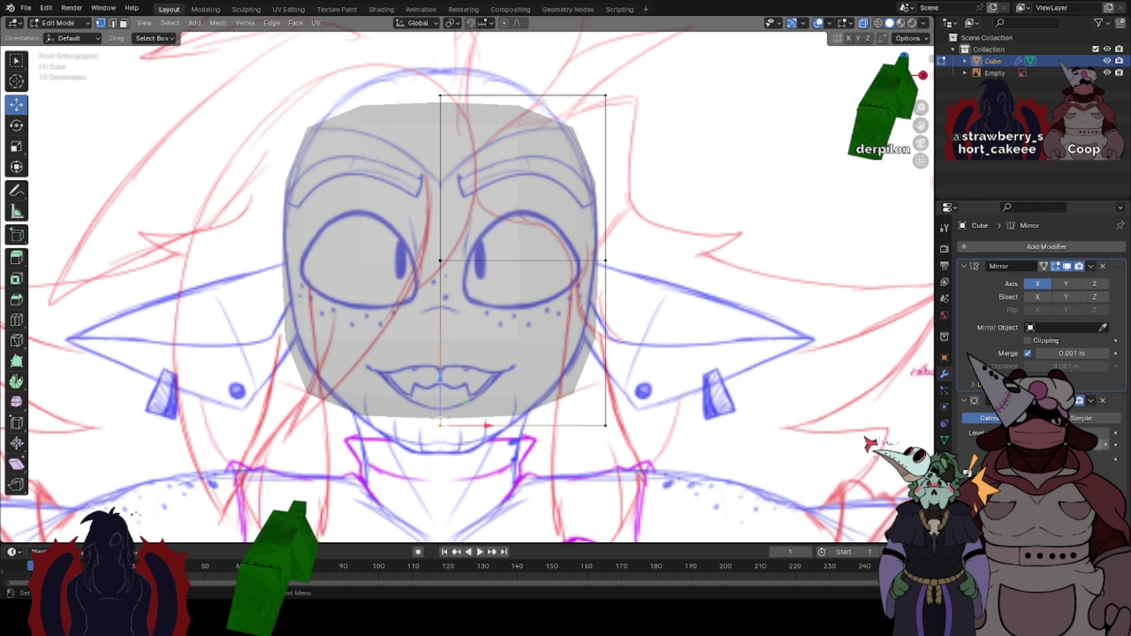
left_click(1045, 342)
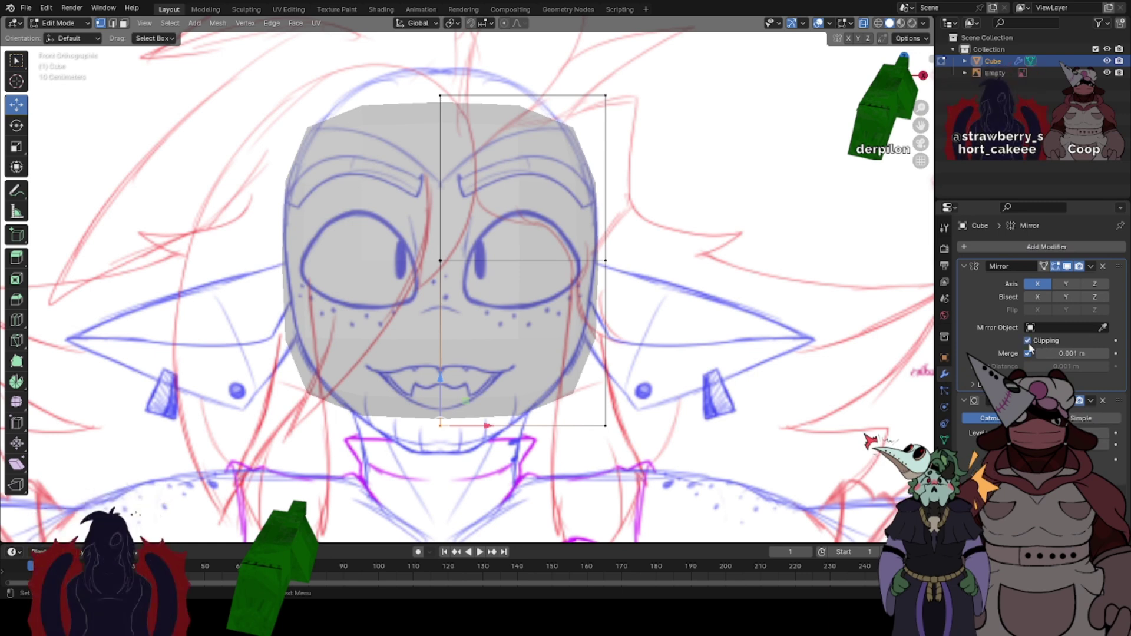
- Try moving the whole half mesh sideways to test the mirror clipping, and undo the move
left_click_drag(399, 79, 724, 442)
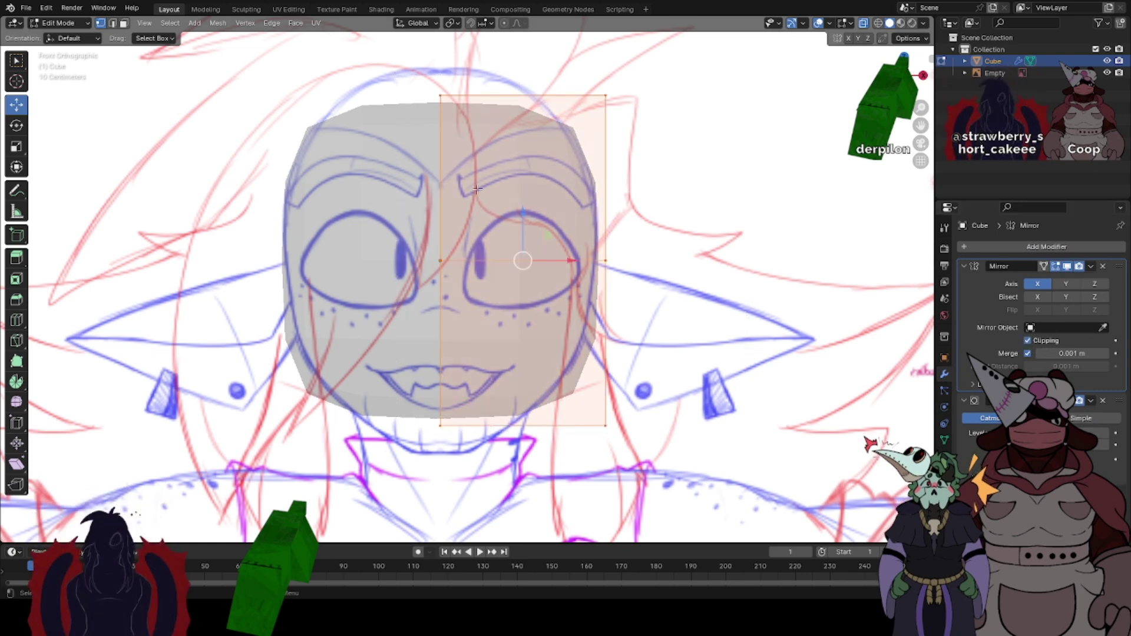
key("g")
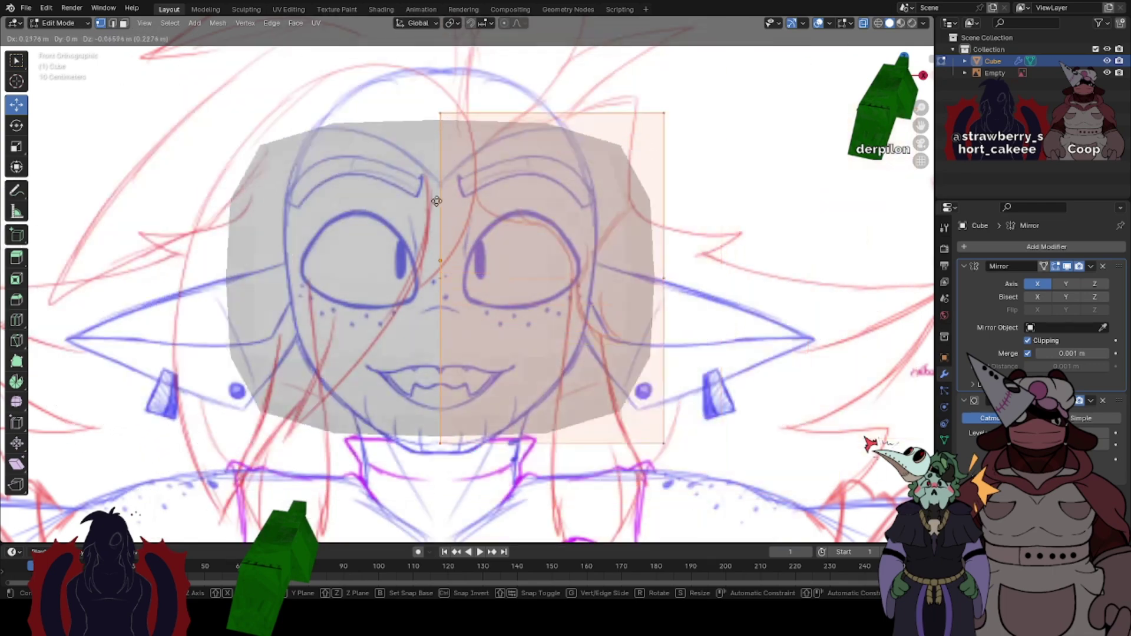
left_click(272, 221)
key("ctrl+z")
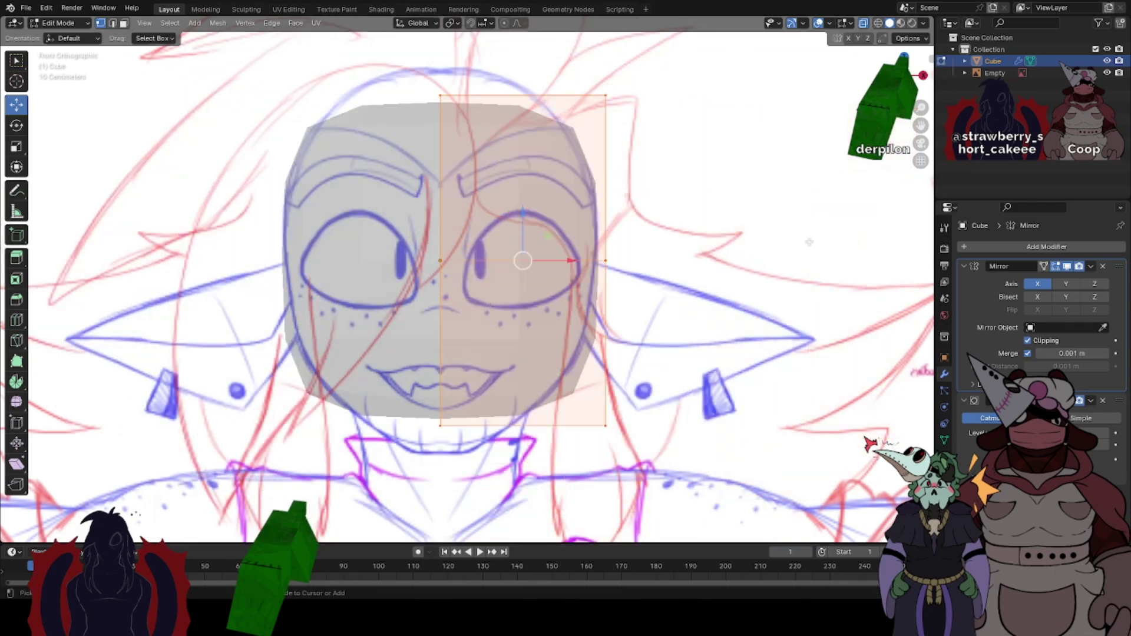
key("Tab")
right_click(478, 279)
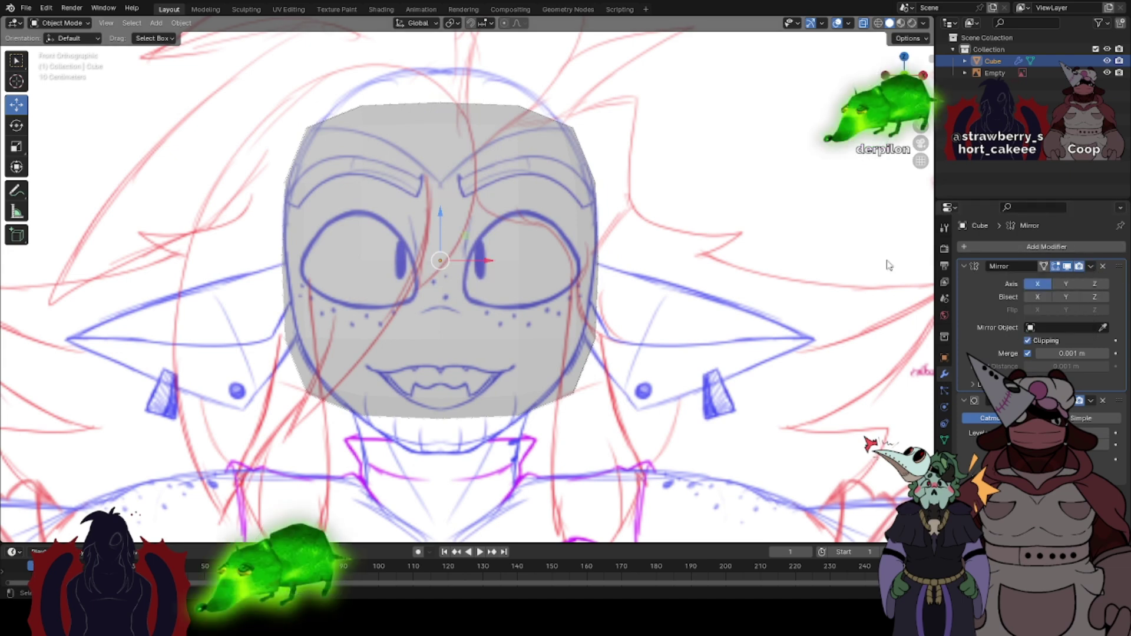
key("Tab")
key("Tab")
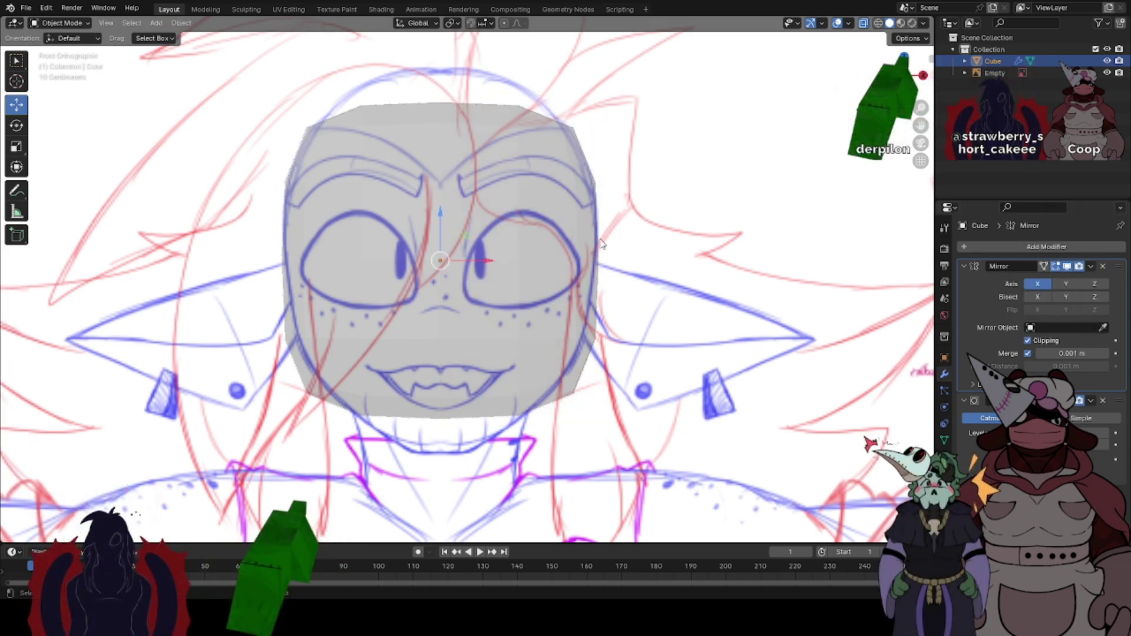
key("Tab")
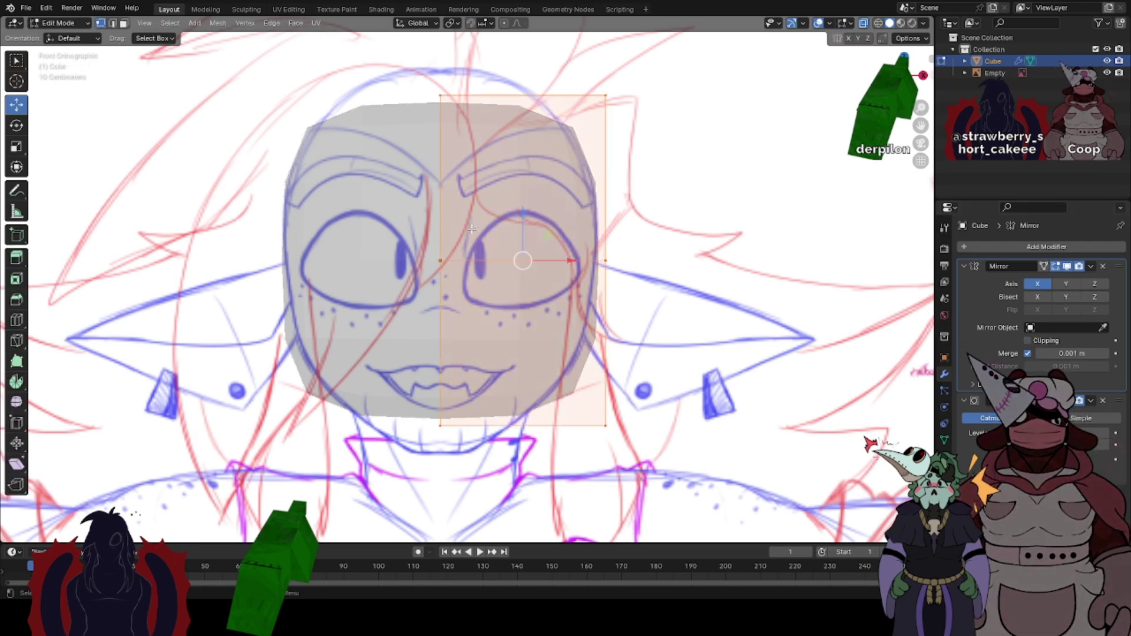
- Widen the head by moving its outer side vertices outward, and add a vertical loop cut close to the centre line
scroll(520, 341, "down", 3)
scroll(555, 295, "up", 2)
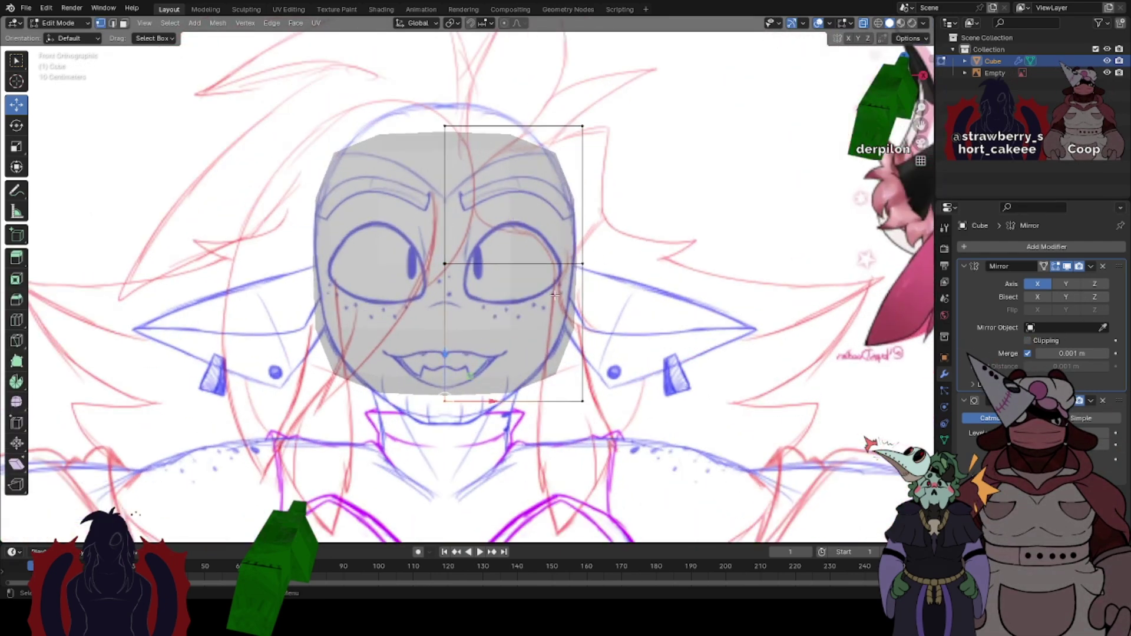
left_click_drag(622, 268, 640, 269)
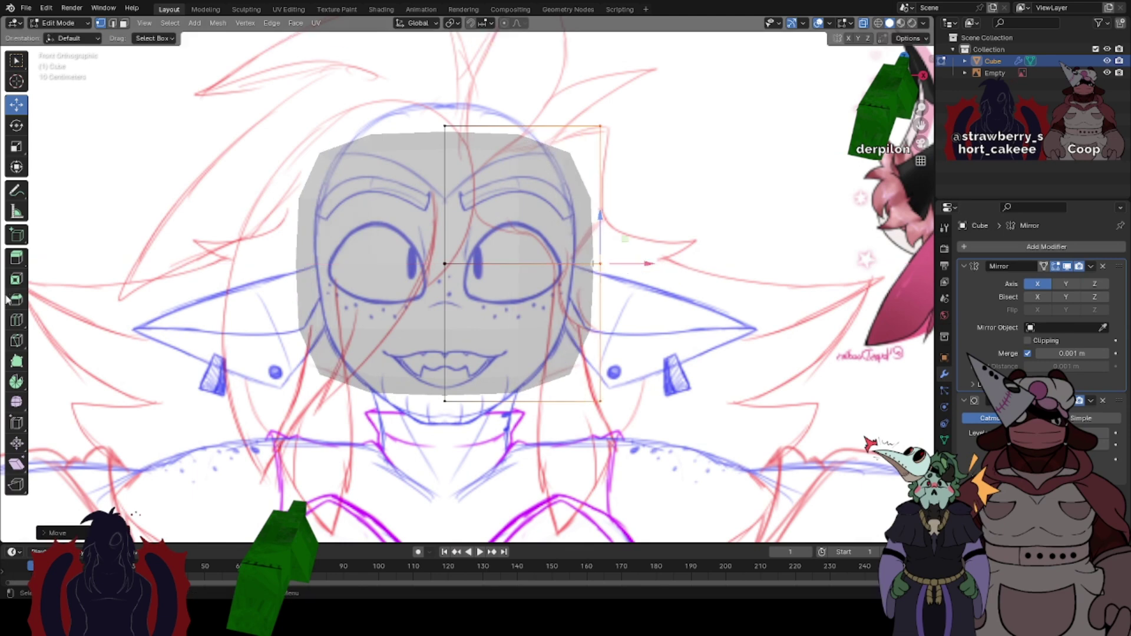
left_click(456, 122)
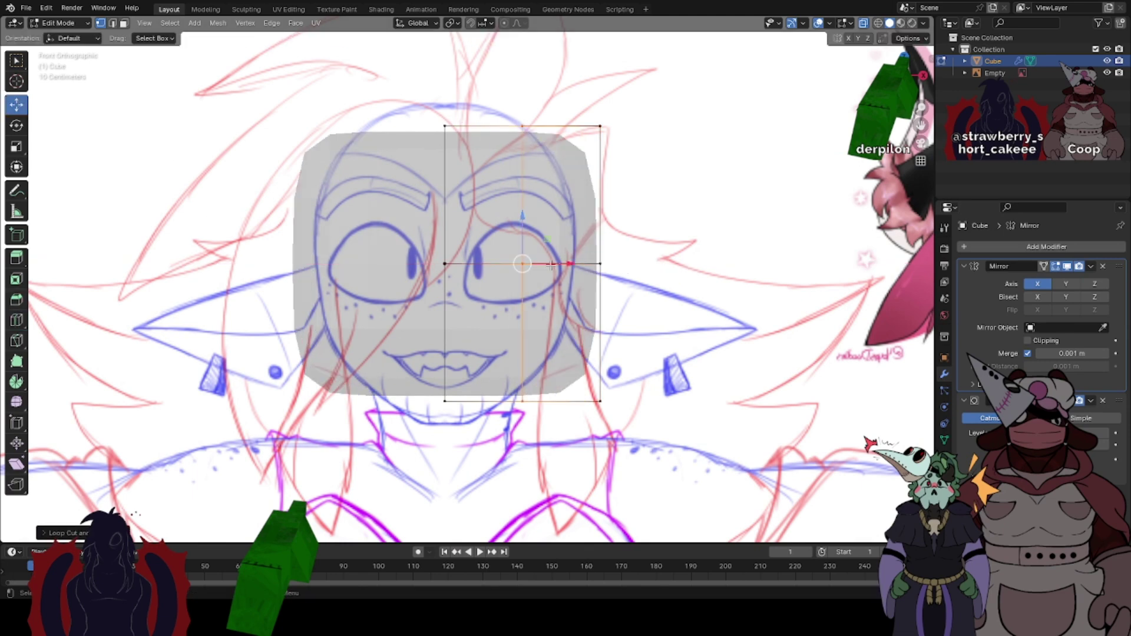
left_click_drag(568, 265, 506, 263)
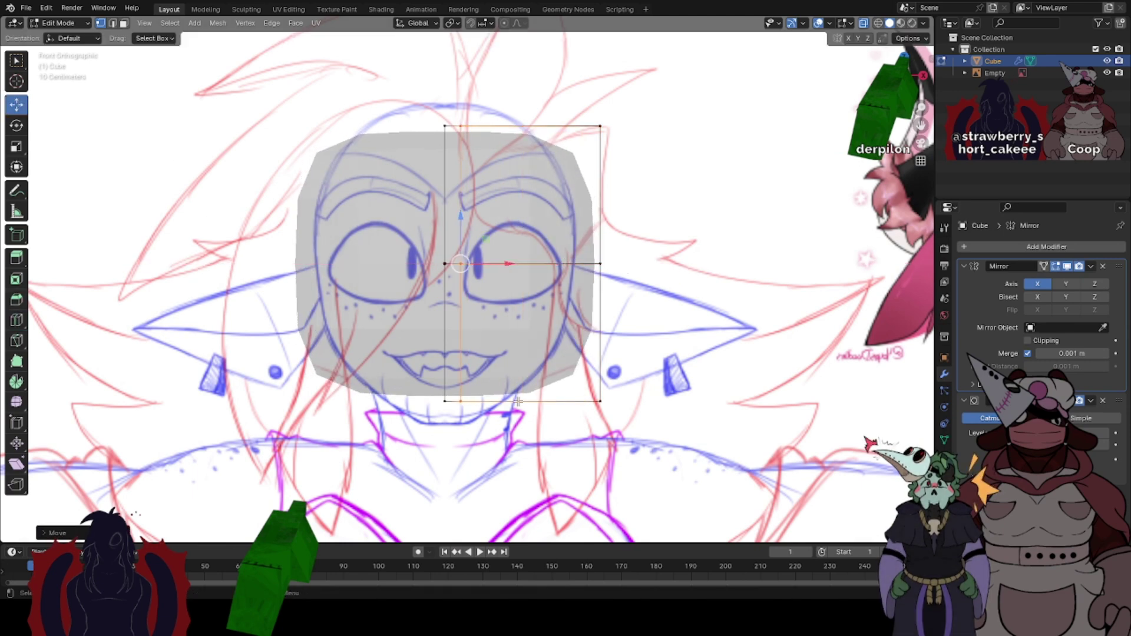
- Extrude the outer underside of the head mesh downward past the drawn neck
key("alt+e")
left_click(496, 359)
left_click_drag(530, 355, 533, 449)
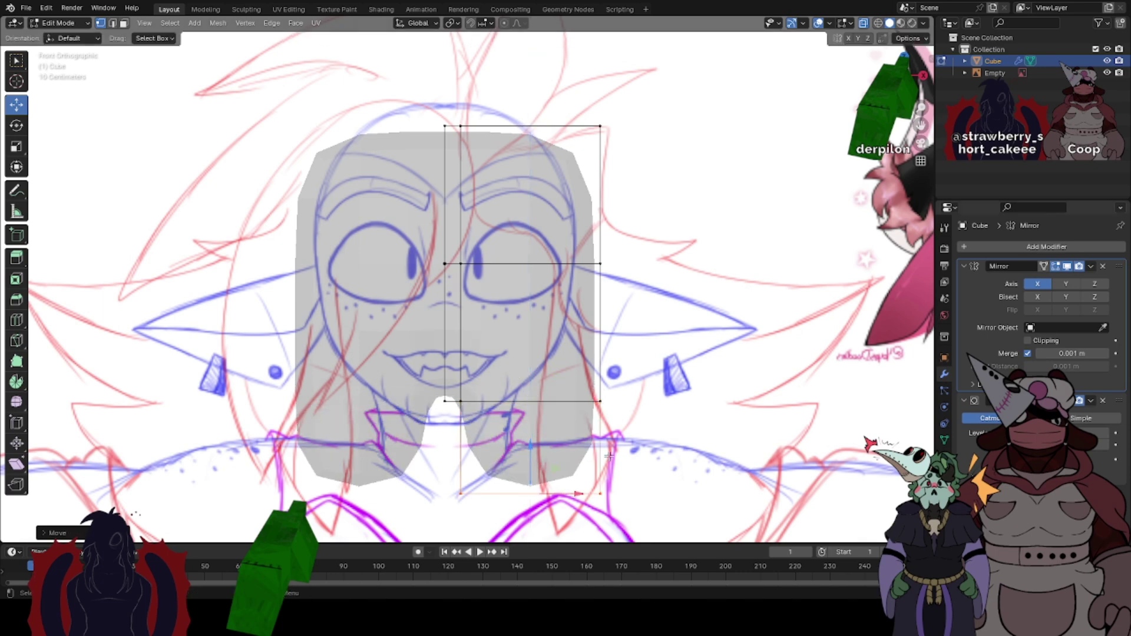
left_click_drag(534, 488, 512, 498)
- Undo the downward extrusion, the vertical loop cut and the widening of the head's side
key("ctrl+z")
key("ctrl+z")
key("ctrl+z")
key("ctrl+z")
key("ctrl+z")
key("ctrl+z")
key("ctrl+z")
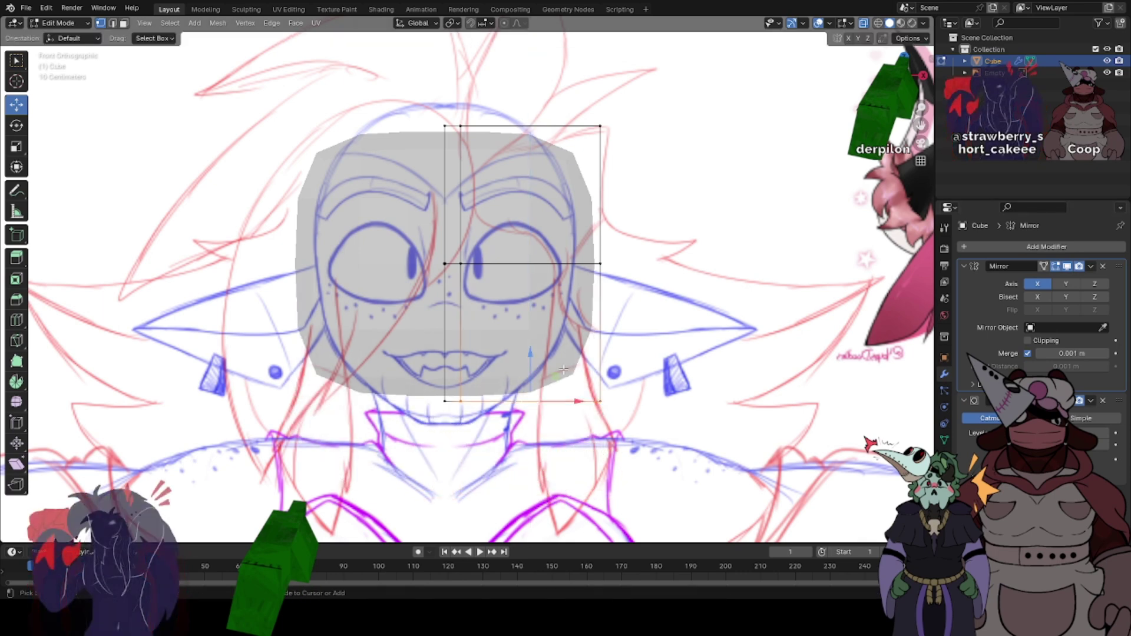
- Pull the bottom centre vertices down past the drawn chin and bring the lower outer corner inward toward the jaw
scroll(547, 326, "up", 2)
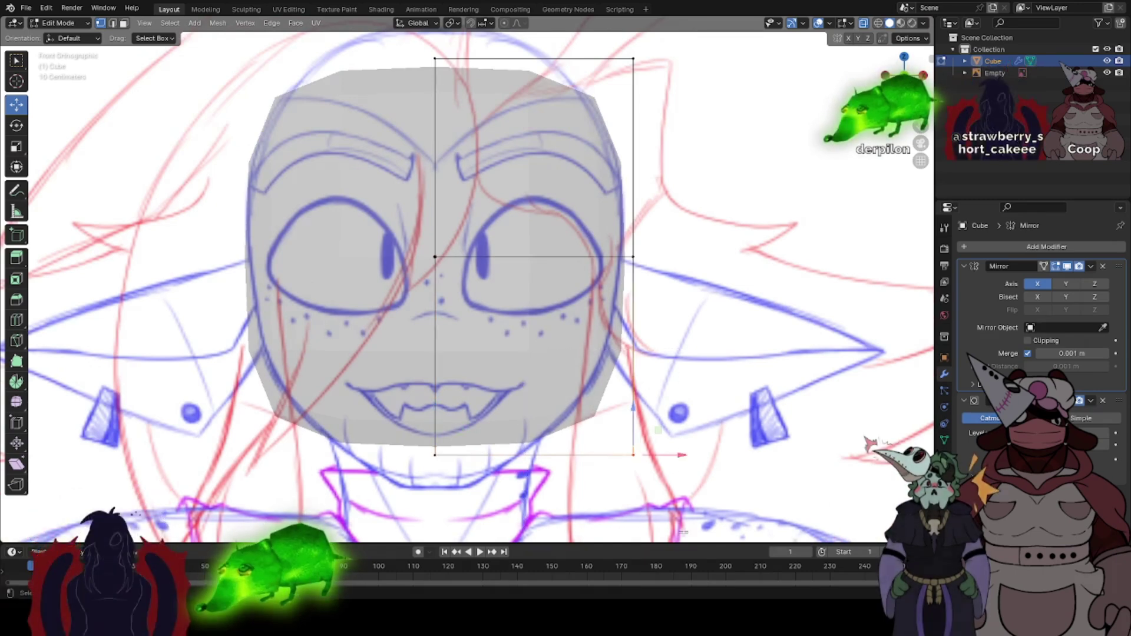
left_click_drag(496, 510, 496, 511)
left_click_drag(435, 408, 437, 486)
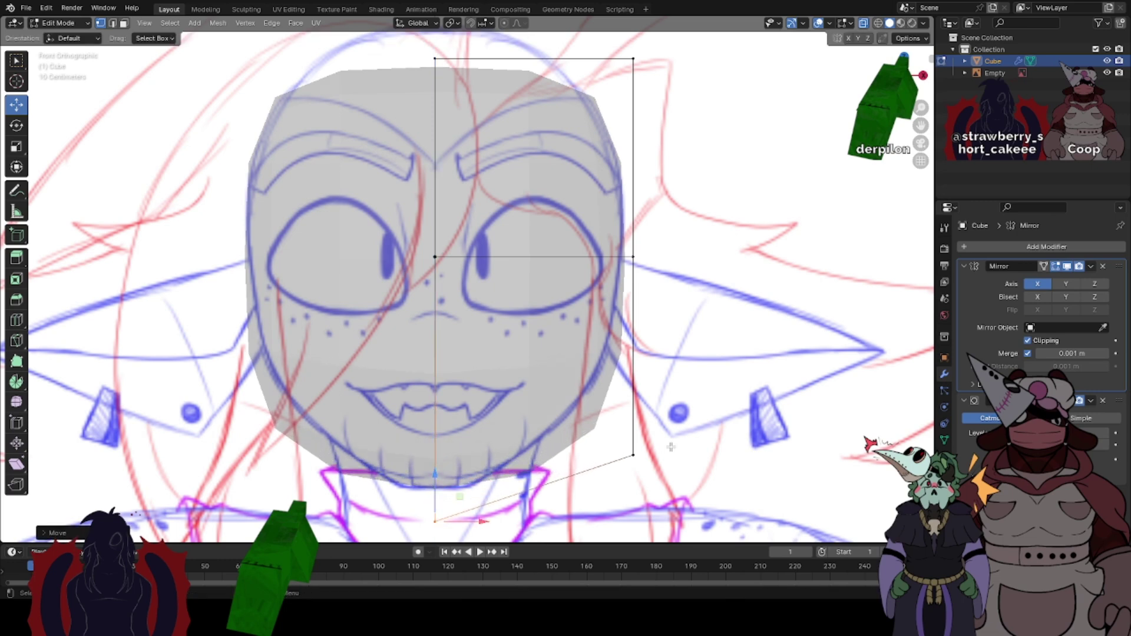
key("g")
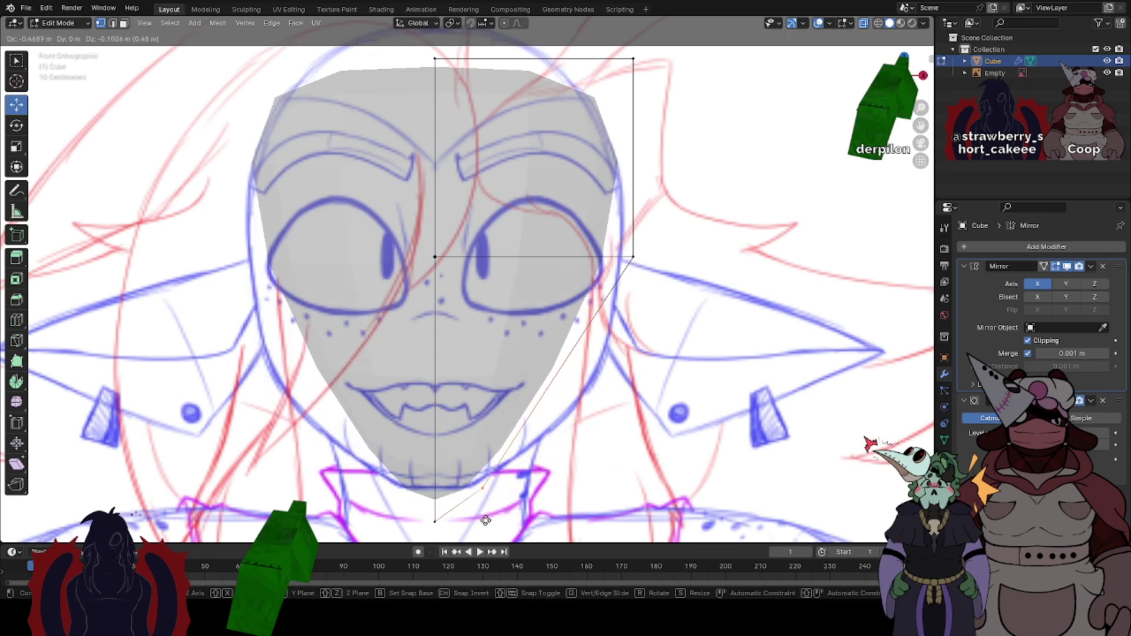
left_click(503, 519)
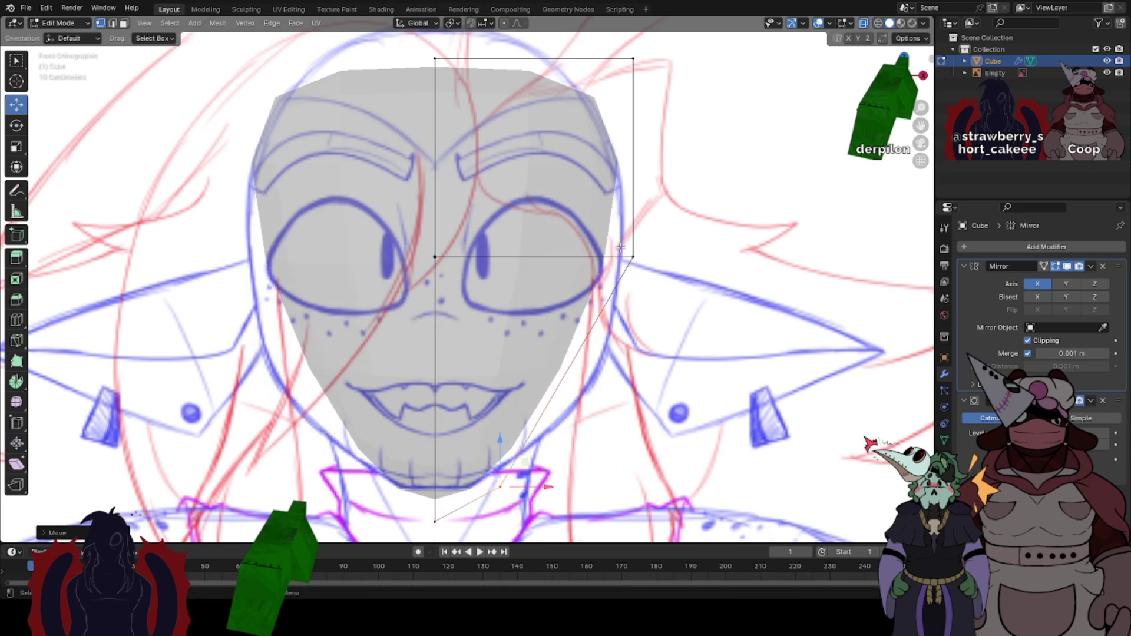
- Move the middle side vertices down to jaw height so the mesh follows the drawn cheeks
left_click(661, 434)
scroll(631, 240, "down", 1)
left_click_drag(652, 148, 653, 149)
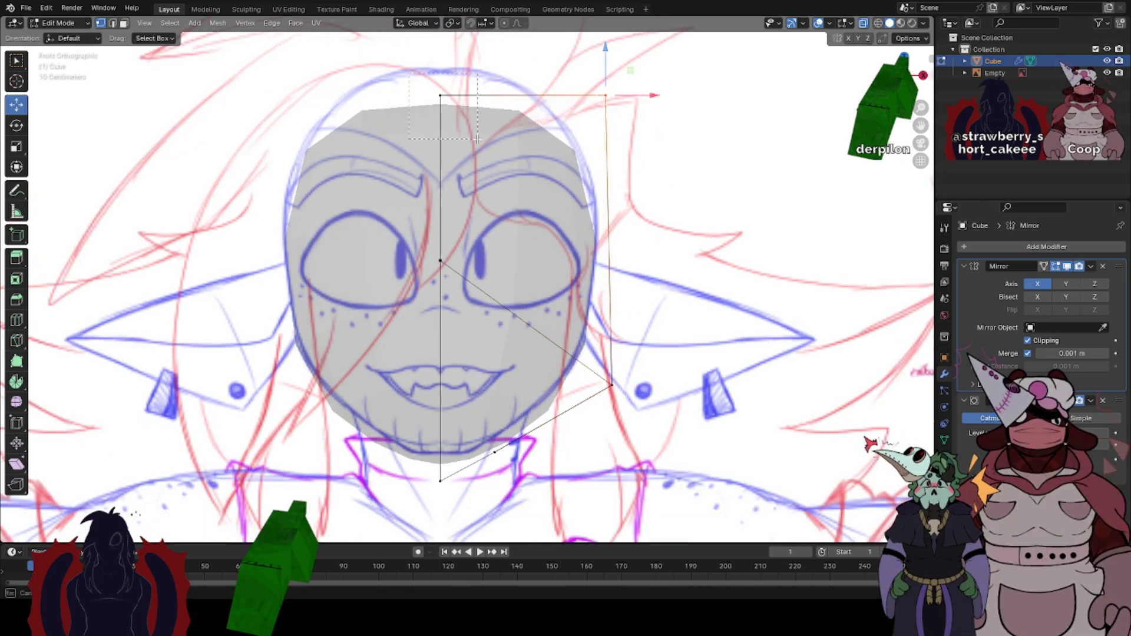
- Raise the top centre vertices to fit the drawn crown, and adjust the upper corner and jaw-side vertices to the outline
scroll(465, 118, "down", 1)
left_click_drag(413, 69, 446, 48)
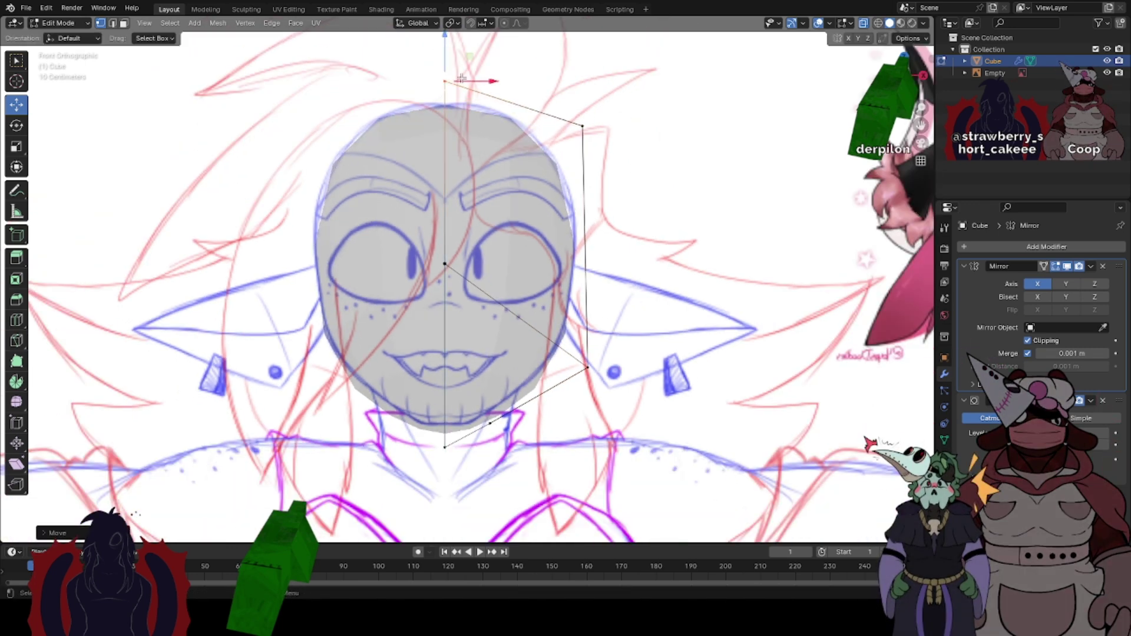
left_click_drag(565, 109, 611, 165)
key("g")
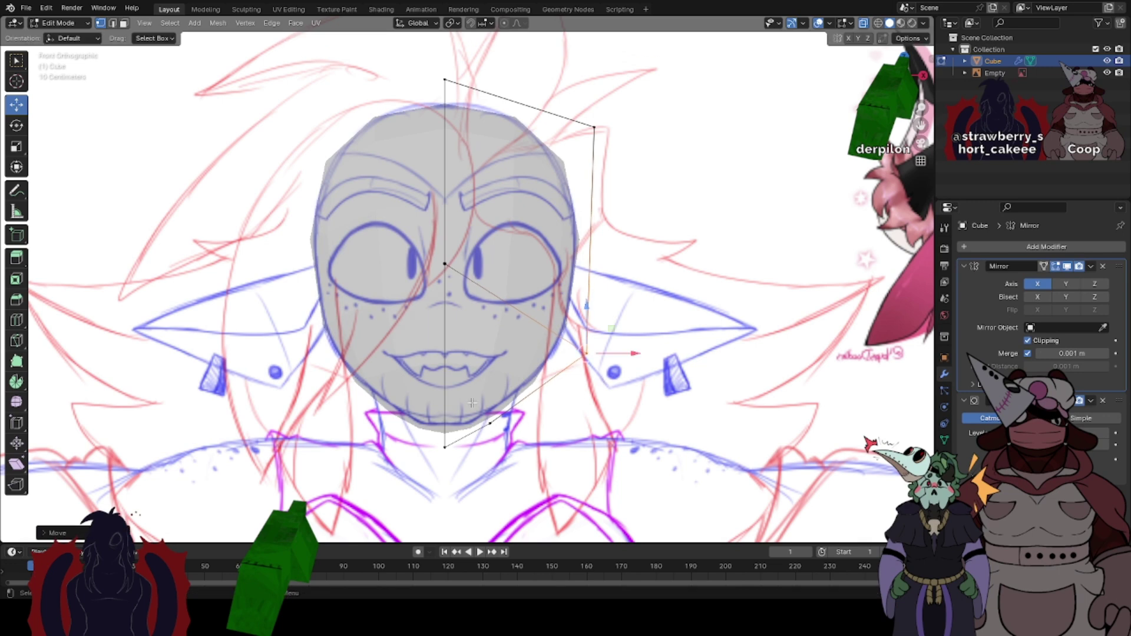
- Reposition the bottom centre and neighbouring chin vertices so the smoothed mesh matches the drawn chin
left_click(481, 466)
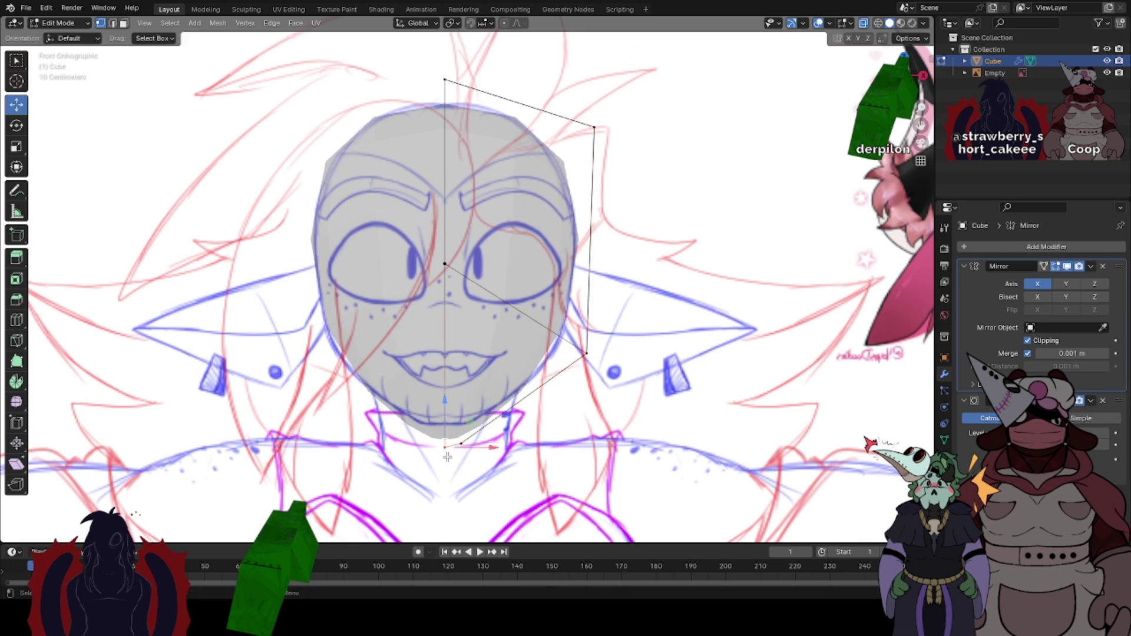
key("g")
left_click(446, 433)
left_click(477, 454)
key("g")
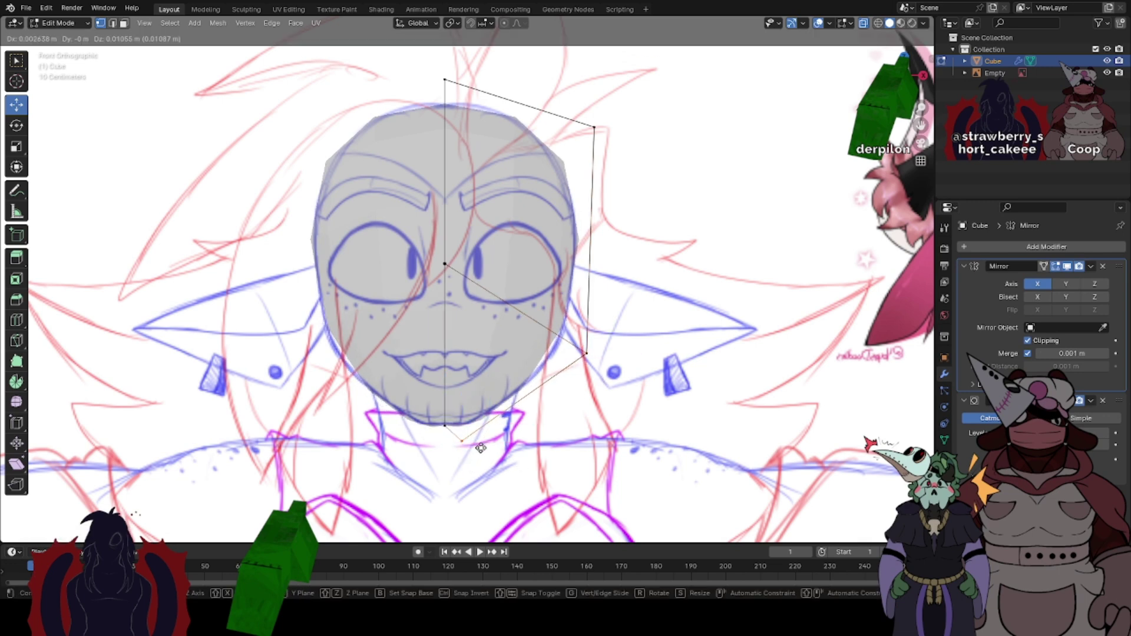
left_click(484, 440)
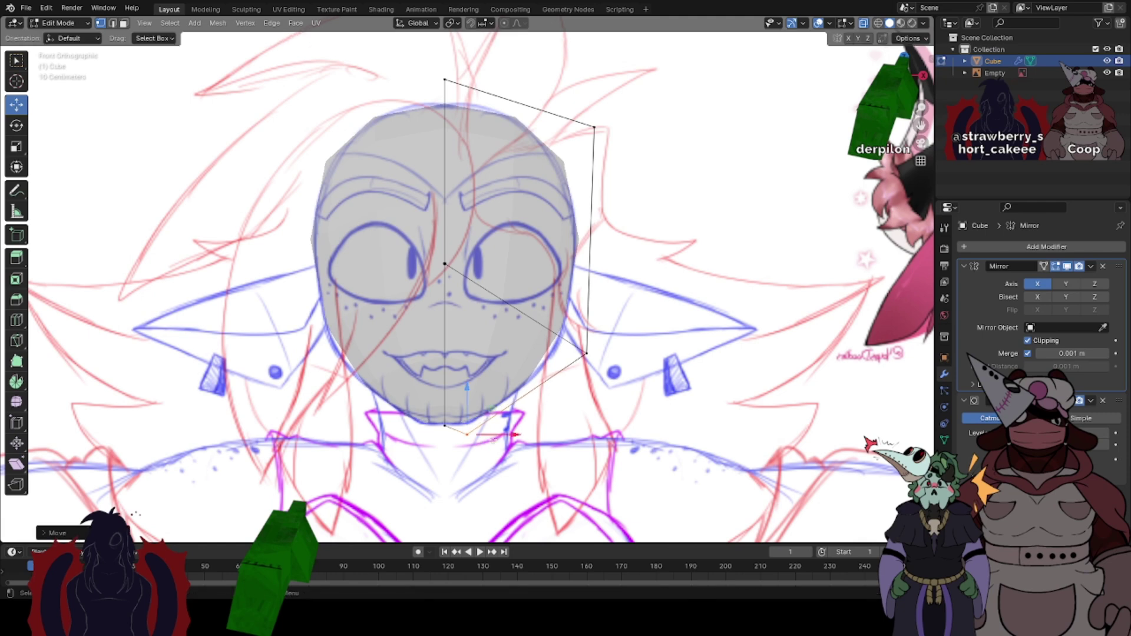
- Add a loop cut across the lower face and move its outer vertex outward and up toward the drawn jaw
left_click(22, 327)
left_click(526, 395)
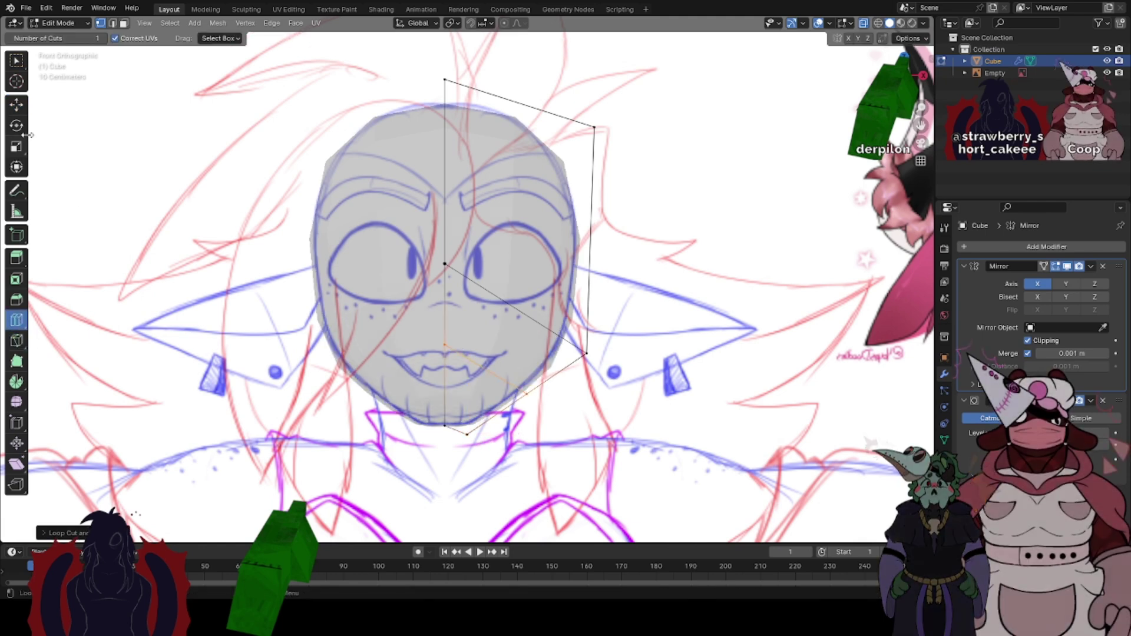
left_click(17, 105)
left_click(553, 403)
key("g")
left_click(564, 385)
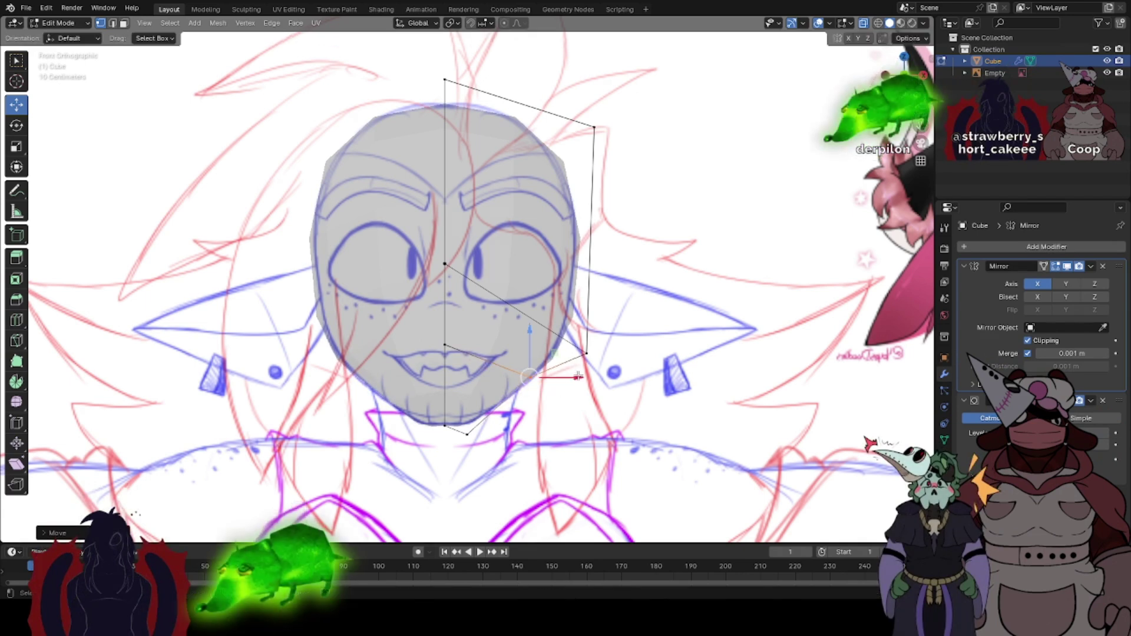
- Nudge the cheek-side corner vertices slightly inward so the smoothed mesh follows the drawn cheek
key("g")
left_click(607, 360)
key("Tab")
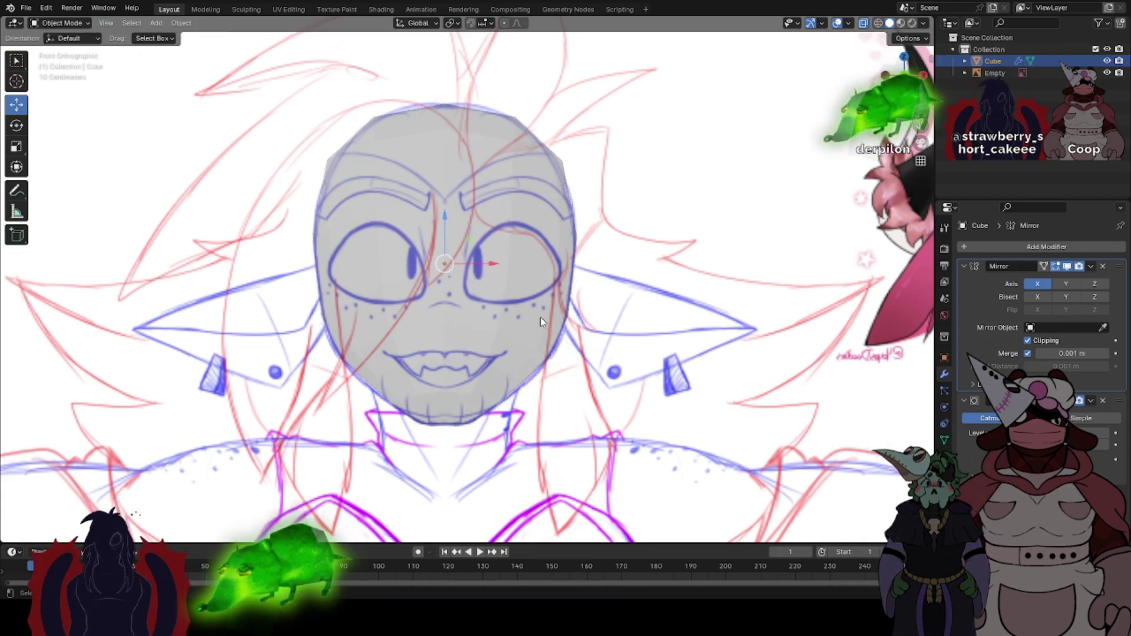
- Try to reposition the top centre vertices at the drawn crown
scroll(540, 317, "up", 1)
key("Tab")
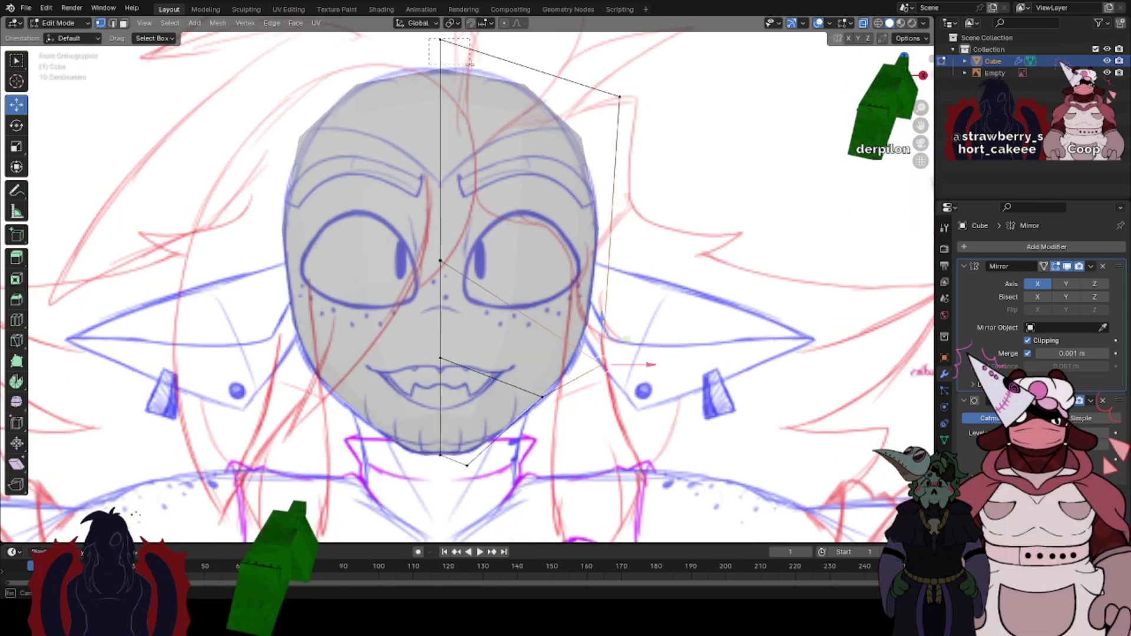
left_click(435, 42)
key("g")
left_click(469, 68)
key("Tab")
scroll(467, 287, "down", 1)
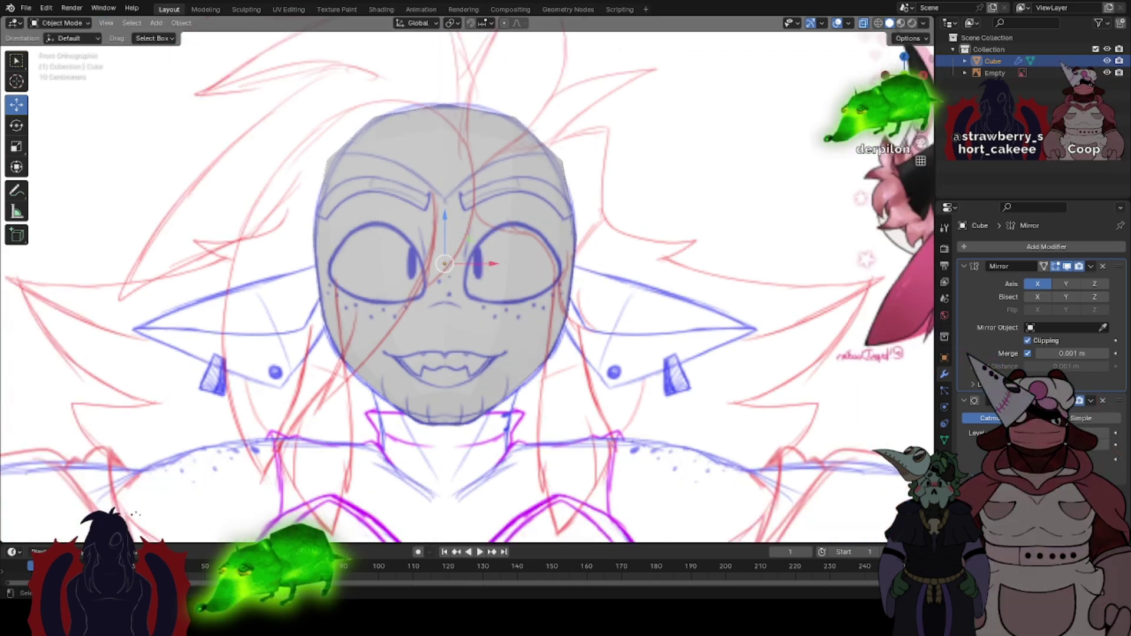
- Examine the solid head from several angles and compare its outline with the front reference drawing
left_click(864, 24)
middle_click_drag(462, 233, 368, 235)
key("Tab")
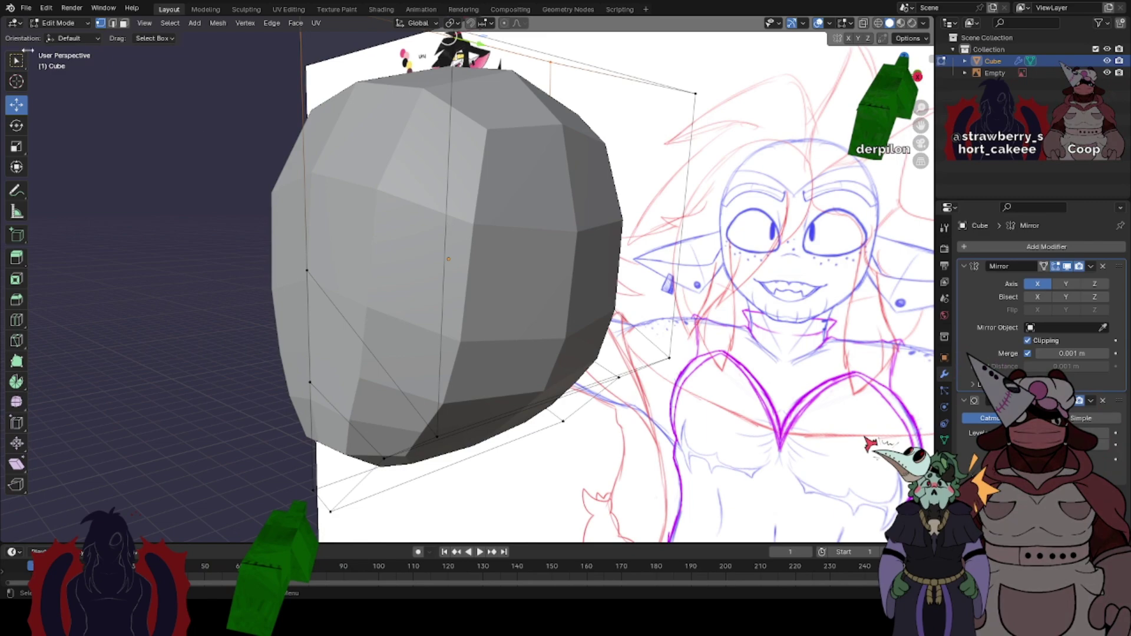
key("Tab")
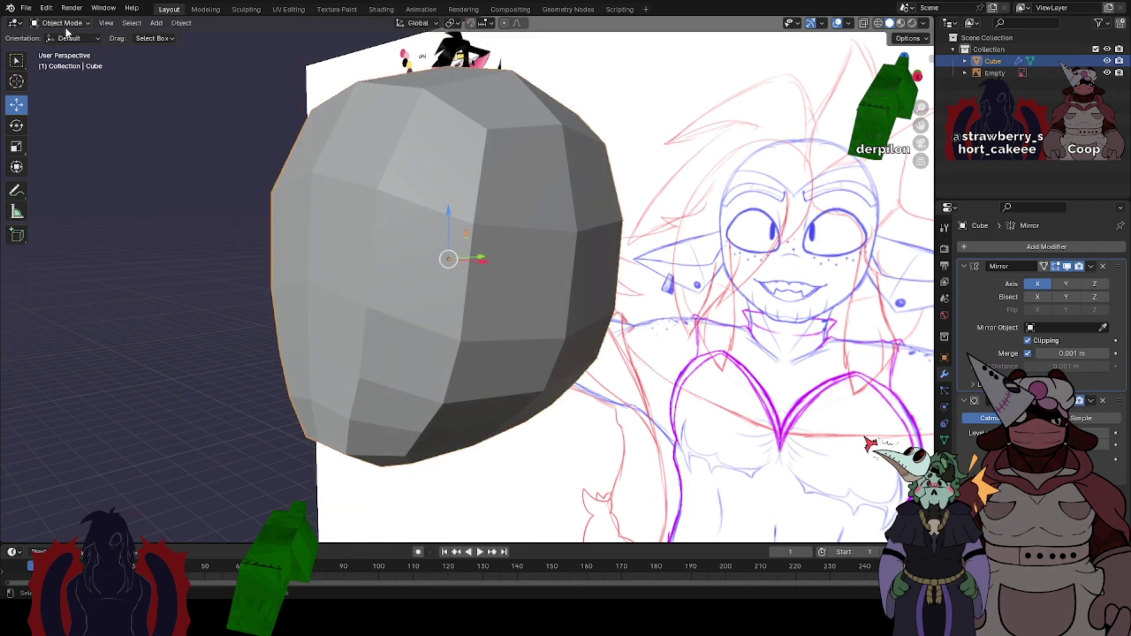
left_click(54, 52)
mouse_move(453, 238)
middle_mouse_down()
mouse_move(521, 240)
mouse_move(474, 242)
mouse_move(504, 171)
mouse_move(624, 174)
mouse_move(449, 230)
mouse_move(519, 291)
mouse_move(487, 241)
middle_mouse_up()
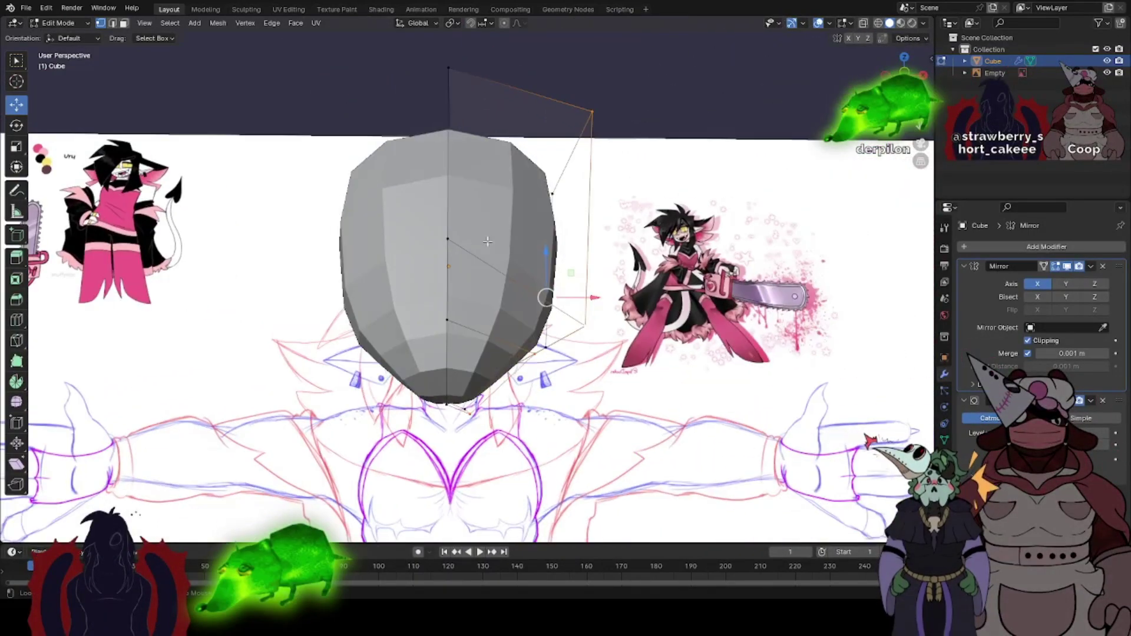
middle_click_drag(490, 340, 492, 382)
scroll(491, 383, "down", 2)
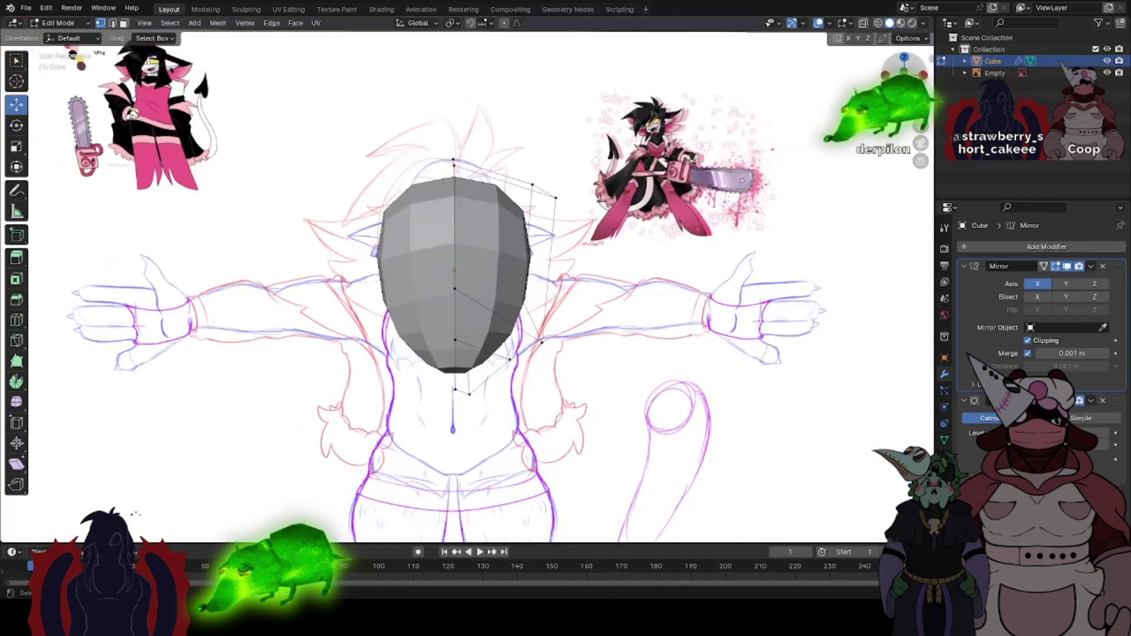
key("KP_1")
left_click(863, 24)
scroll(612, 300, "up", 4)
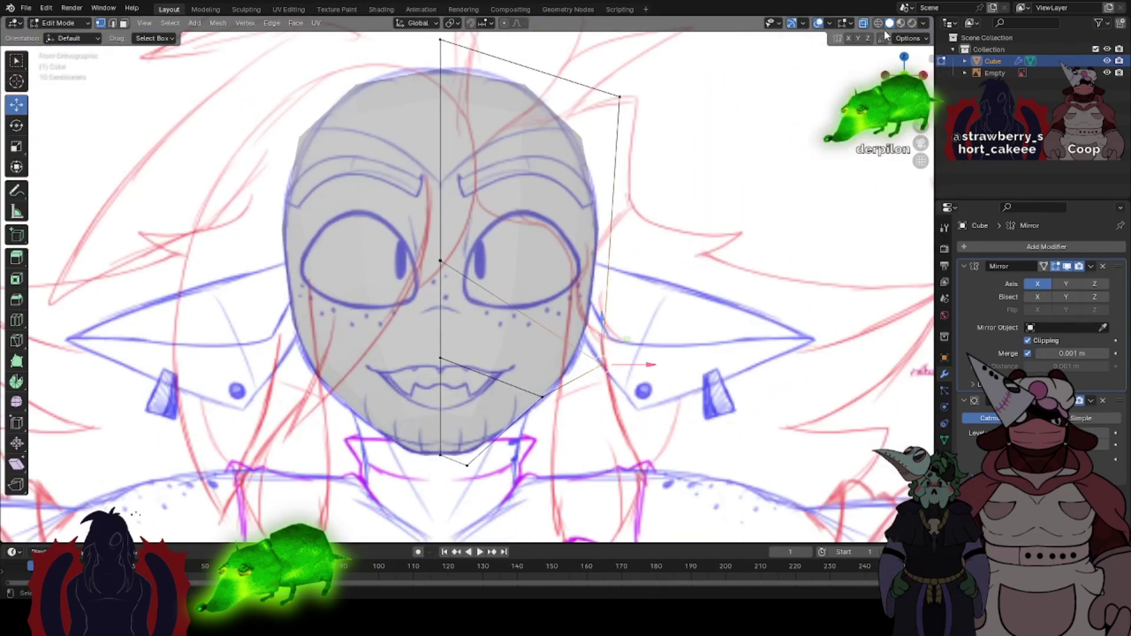
left_click(863, 23)
key("Tab")
key("Tab")
- Try to raise the front outer jaw vertex in perspective view, and undo the move
middle_click_drag(583, 323, 504, 317)
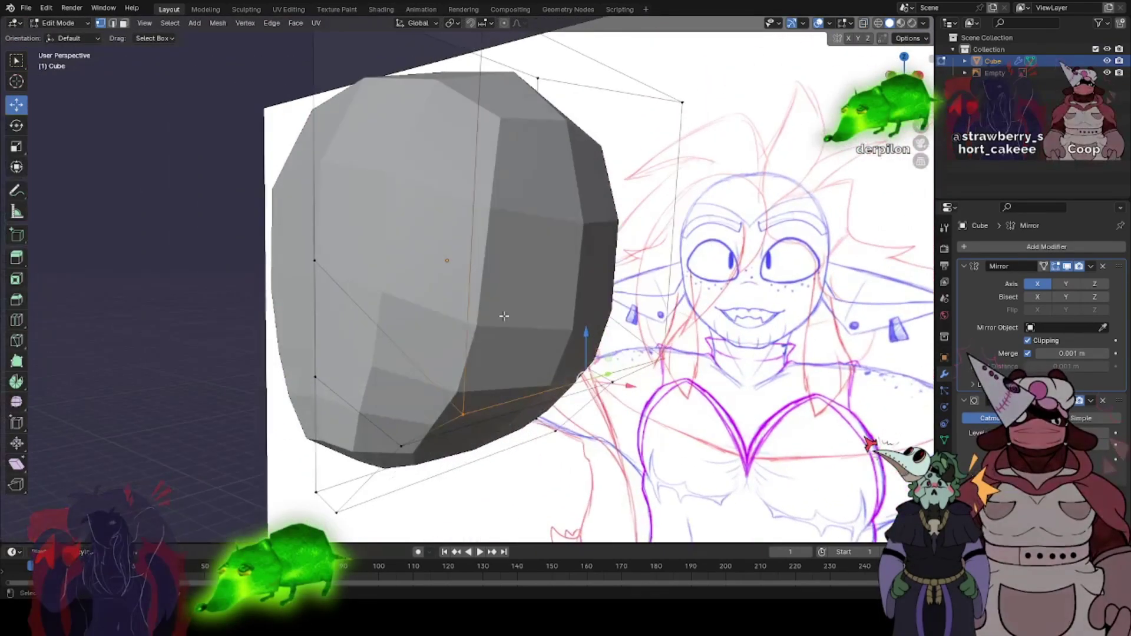
left_click(459, 412)
key("g")
left_click(428, 346)
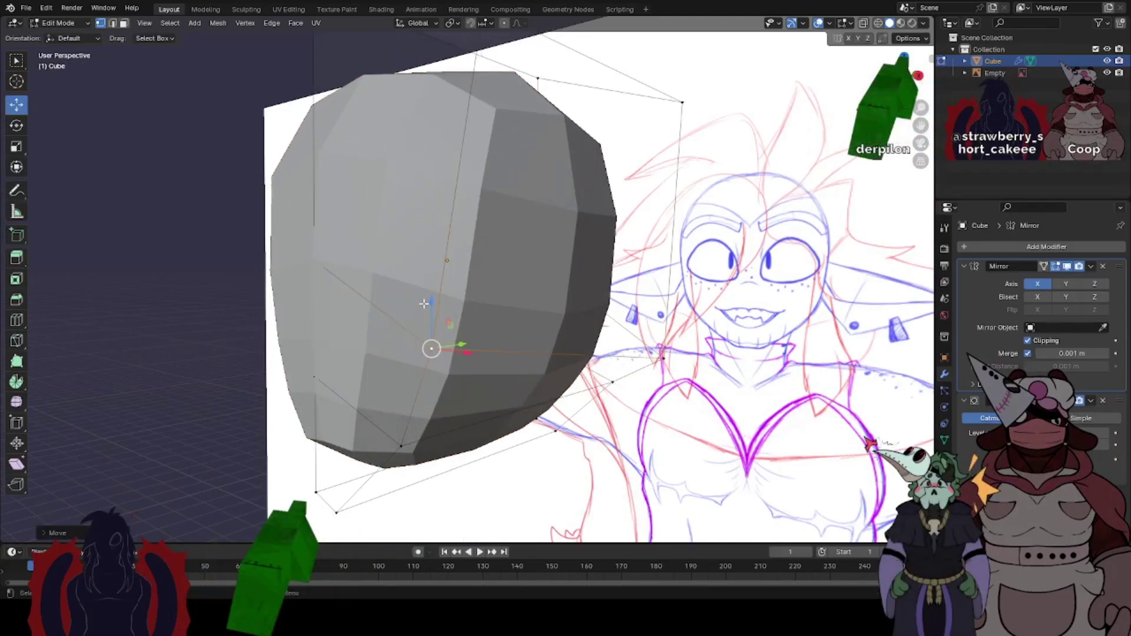
key("ctrl+z")
- Temporarily remove the subdivision smoothing to examine the base mesh from all sides, and restore the smoothing level
key("Tab")
left_click(1030, 433)
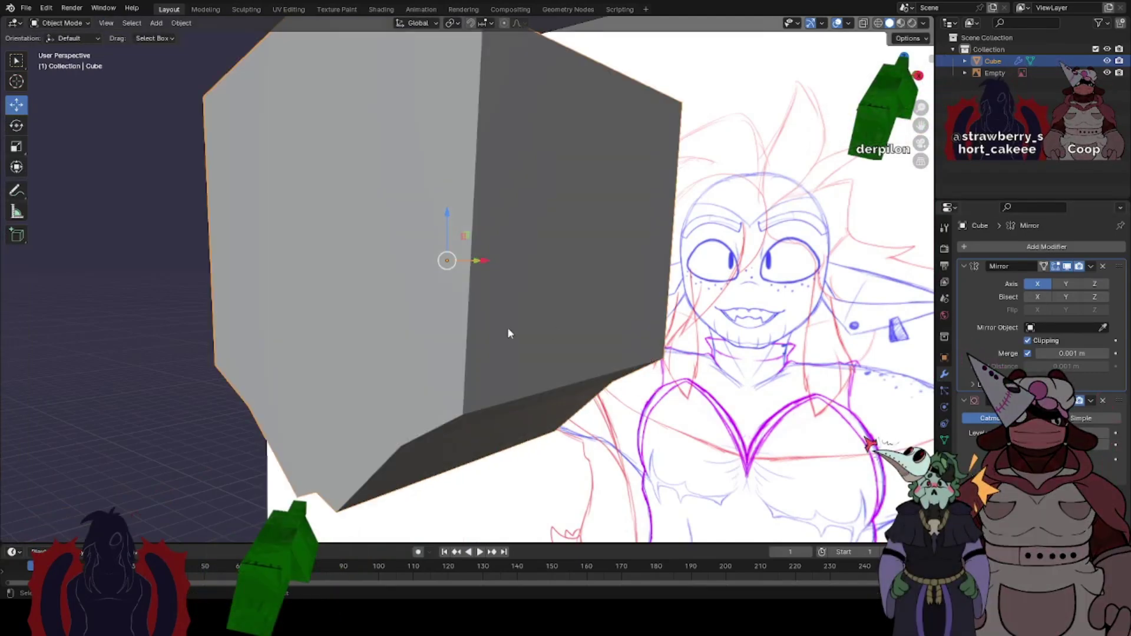
key("Tab")
middle_click_drag(436, 288, 483, 283)
middle_click_drag(471, 230, 546, 235)
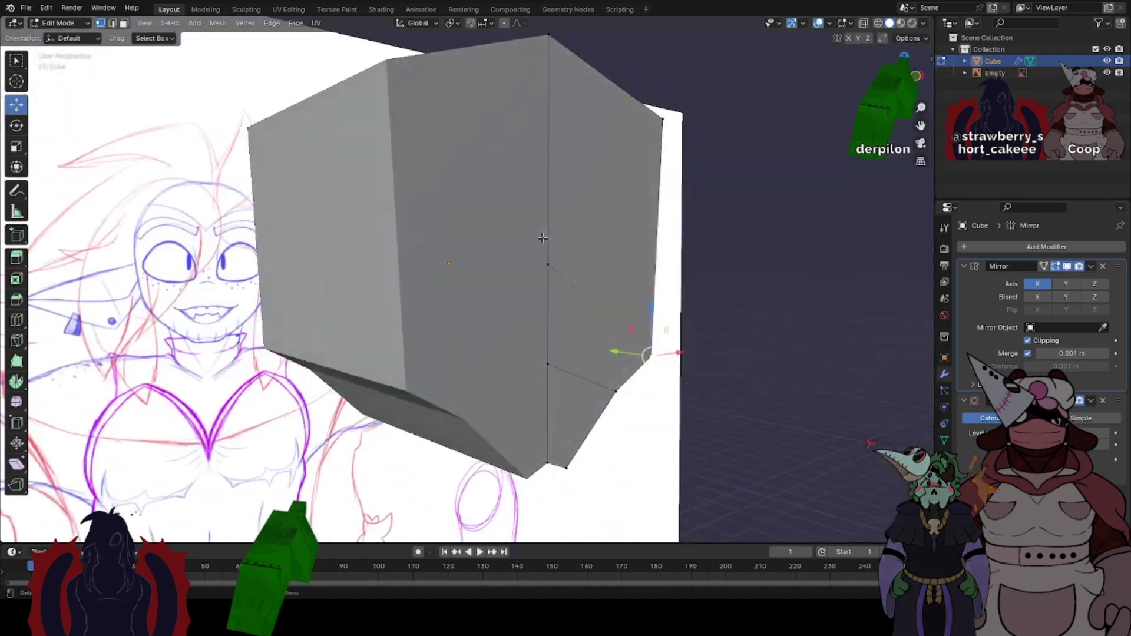
scroll(589, 238, "down", 1)
middle_click_drag(642, 239, 353, 230)
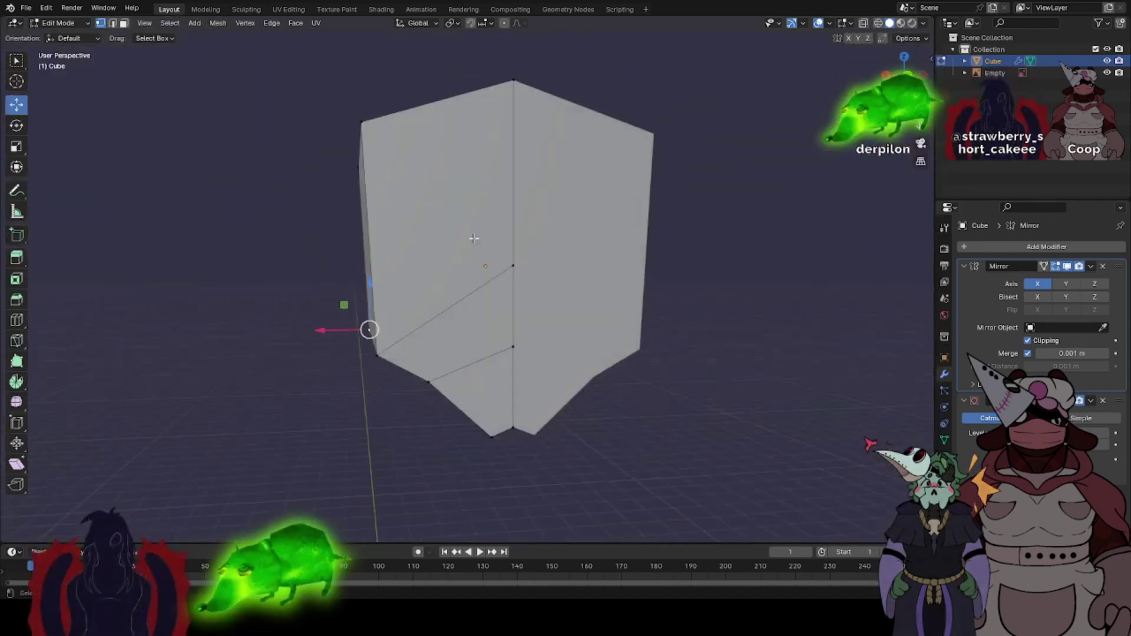
middle_click_drag(600, 239, 324, 268)
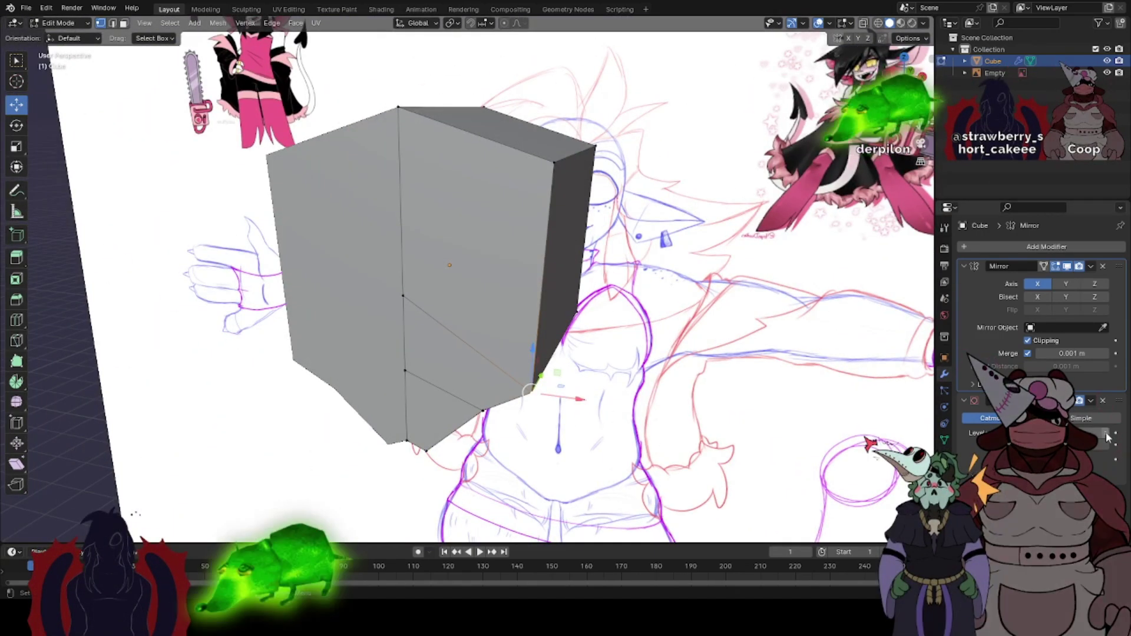
left_click(1106, 433)
- Examine the smoothed head up close, from the front and at an angle to judge its depth and side shape
middle_click_drag(515, 312, 404, 239)
key("Tab")
right_click(467, 266)
scroll(405, 259, "up", 1)
scroll(404, 240, "up", 2)
scroll(474, 261, "up", 2)
middle_click_drag(472, 257, 387, 321)
middle_click_drag(706, 262, 570, 301)
middle_click_drag(680, 277, 496, 262)
mouse_move(765, 257)
middle_mouse_down()
mouse_move(662, 236)
mouse_move(726, 189)
middle_mouse_up()
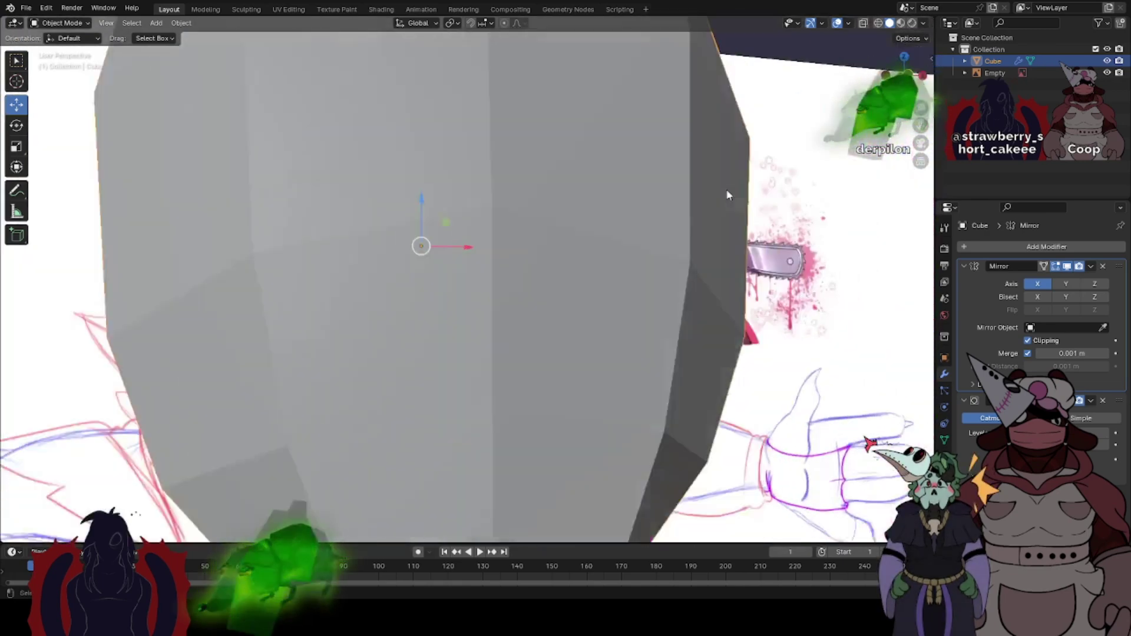
scroll(726, 189, "down", 4)
left_click(905, 76)
scroll(505, 297, "up", 3)
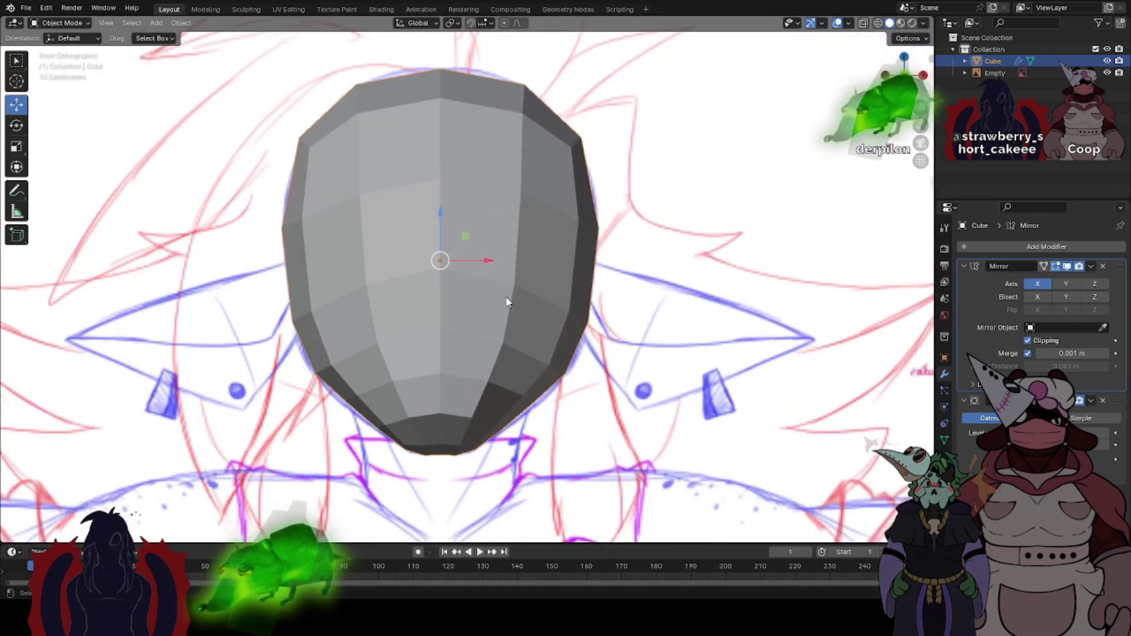
scroll(512, 313, "down", 4)
scroll(530, 354, "up", 1)
key("Tab")
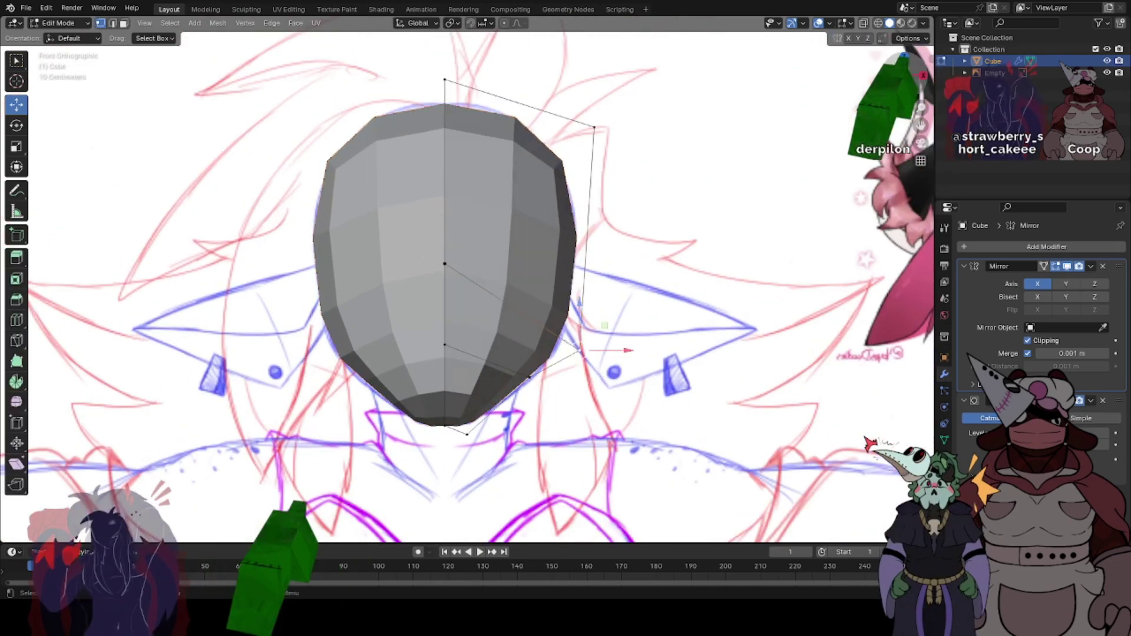
key("Tab")
middle_click_drag(474, 270, 508, 261)
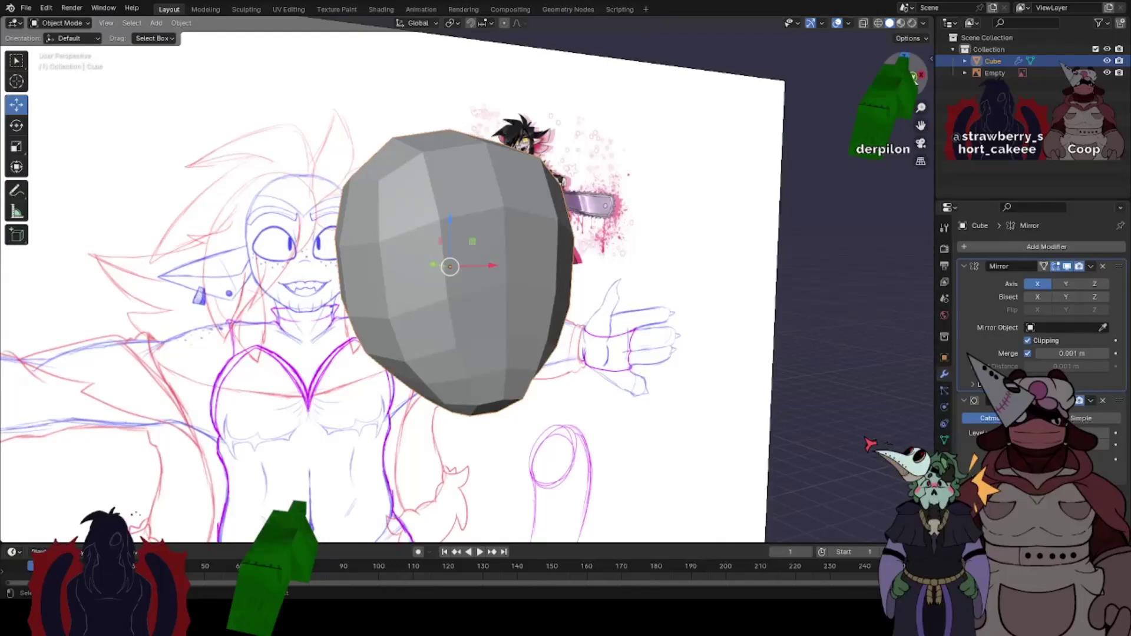
- Add a vertical loop cut through the middle of the head's depth in the right orthographic view
left_click(914, 78)
left_click(922, 75)
key("Tab")
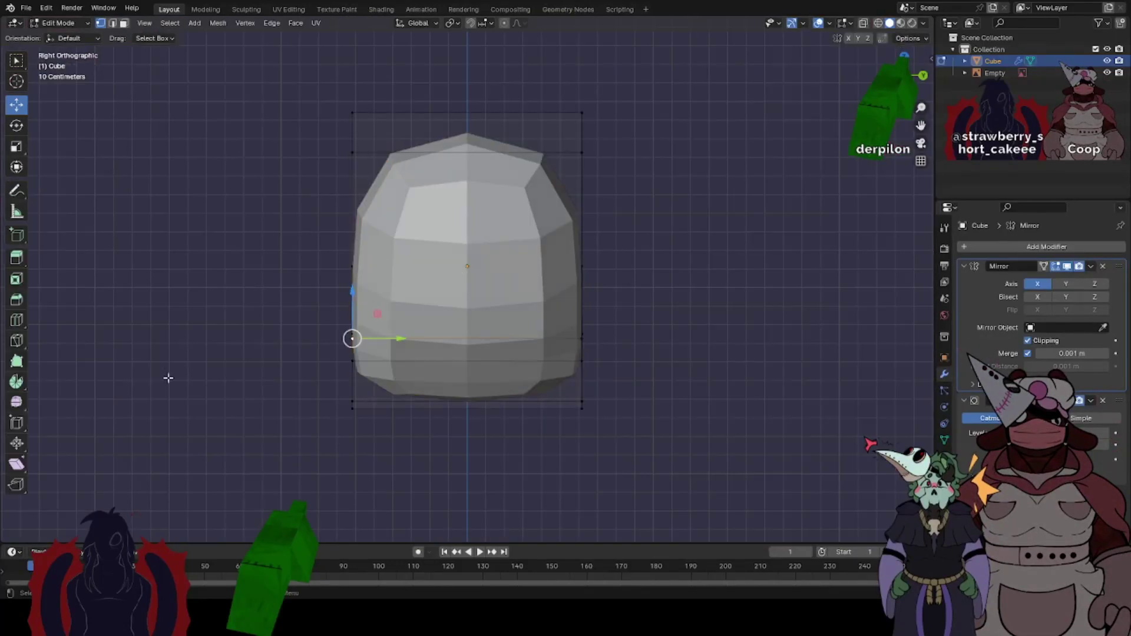
left_click_drag(500, 148, 499, 146)
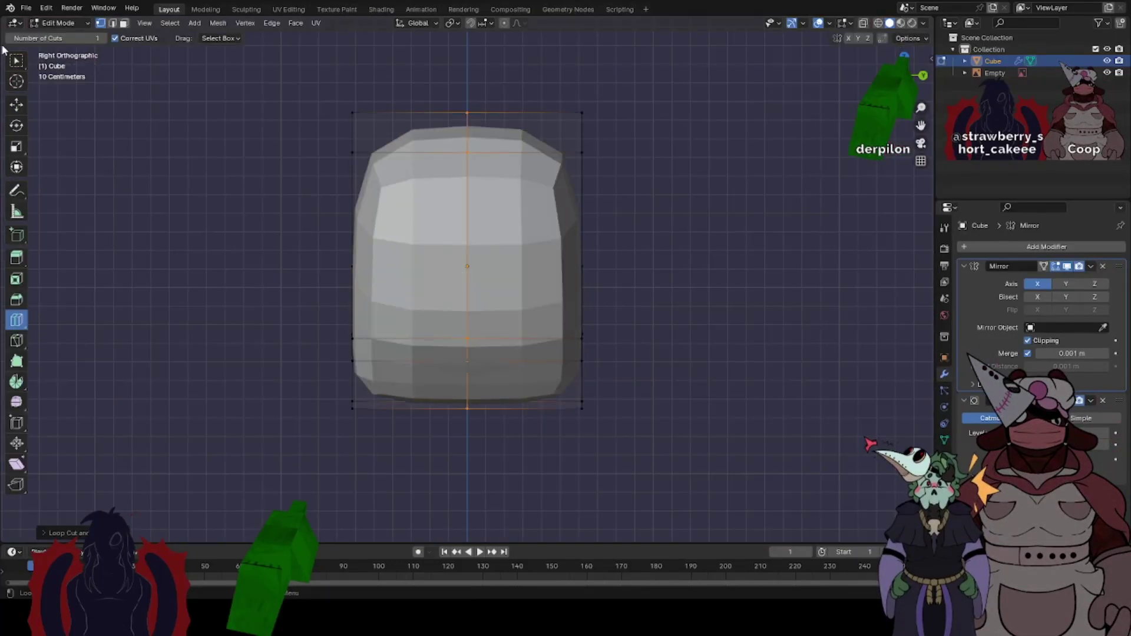
left_click(17, 61)
- With X-ray on, pull the middle and lower centre vertices of the face forward along the Y axis
left_click(862, 23)
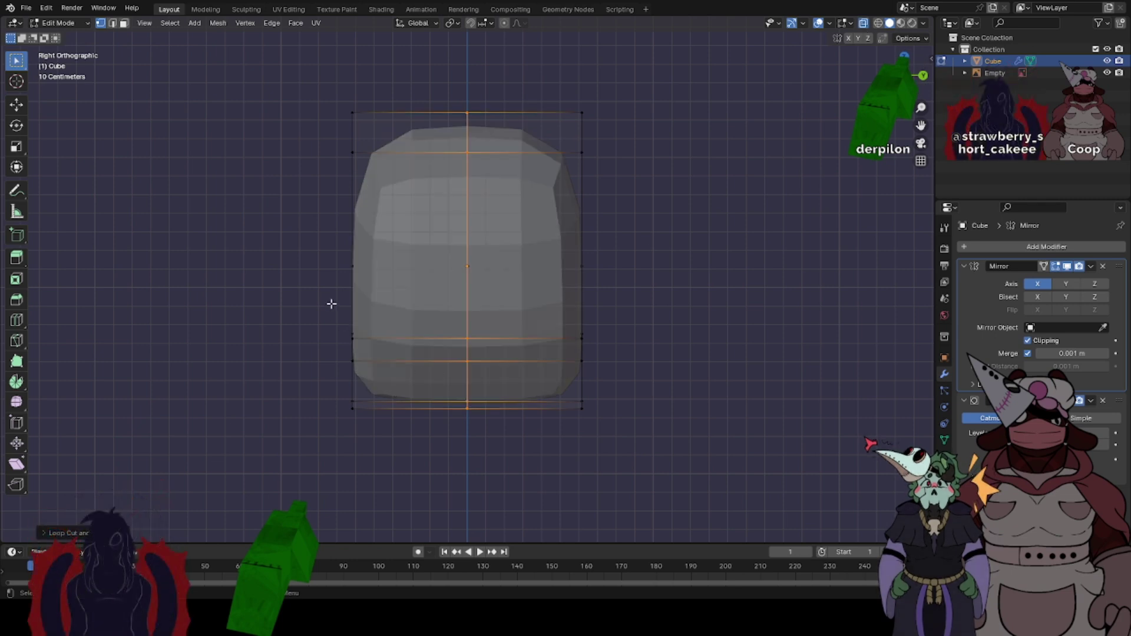
mouse_move(341, 301)
middle_mouse_down()
mouse_move(389, 312)
mouse_move(382, 270)
middle_mouse_up()
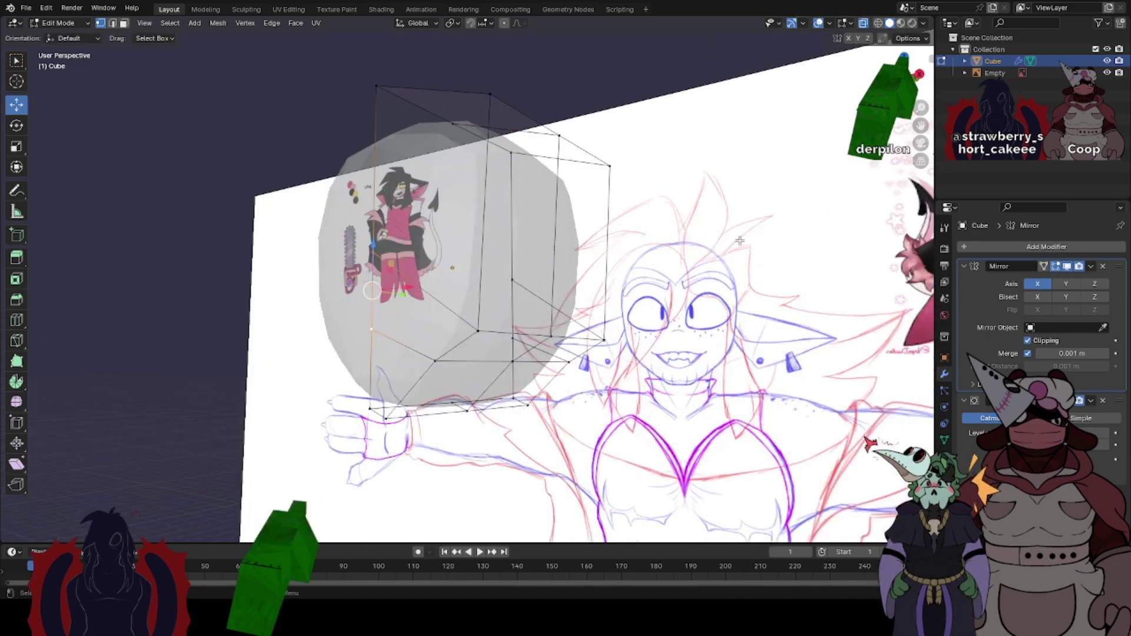
middle_click_drag(740, 240, 765, 250)
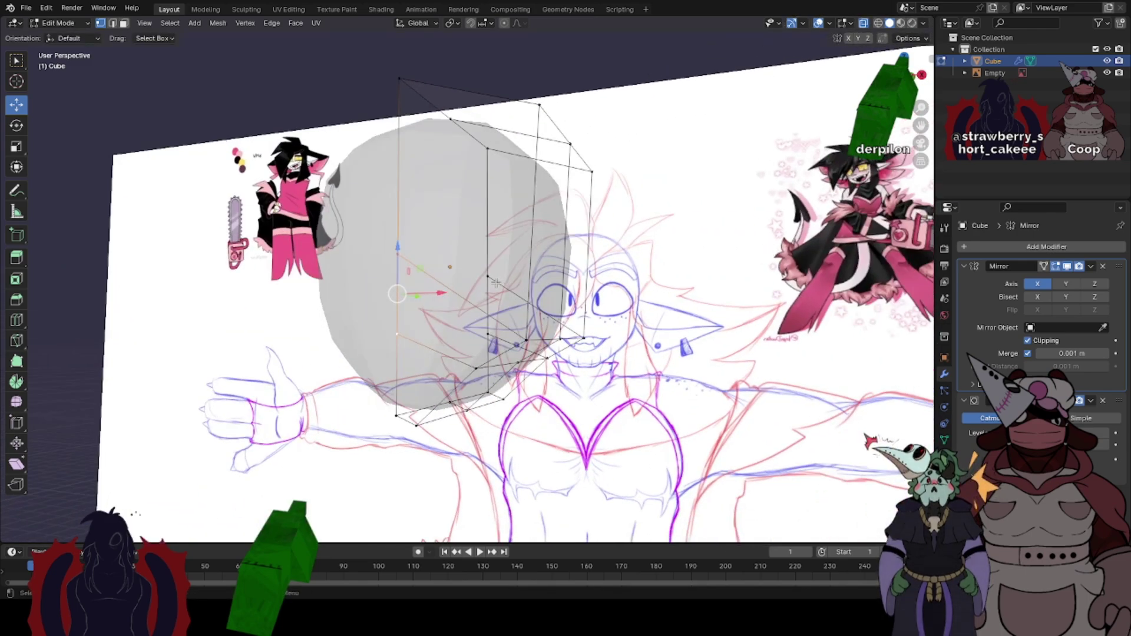
middle_click_drag(496, 282, 406, 306)
left_click_drag(390, 298, 367, 301)
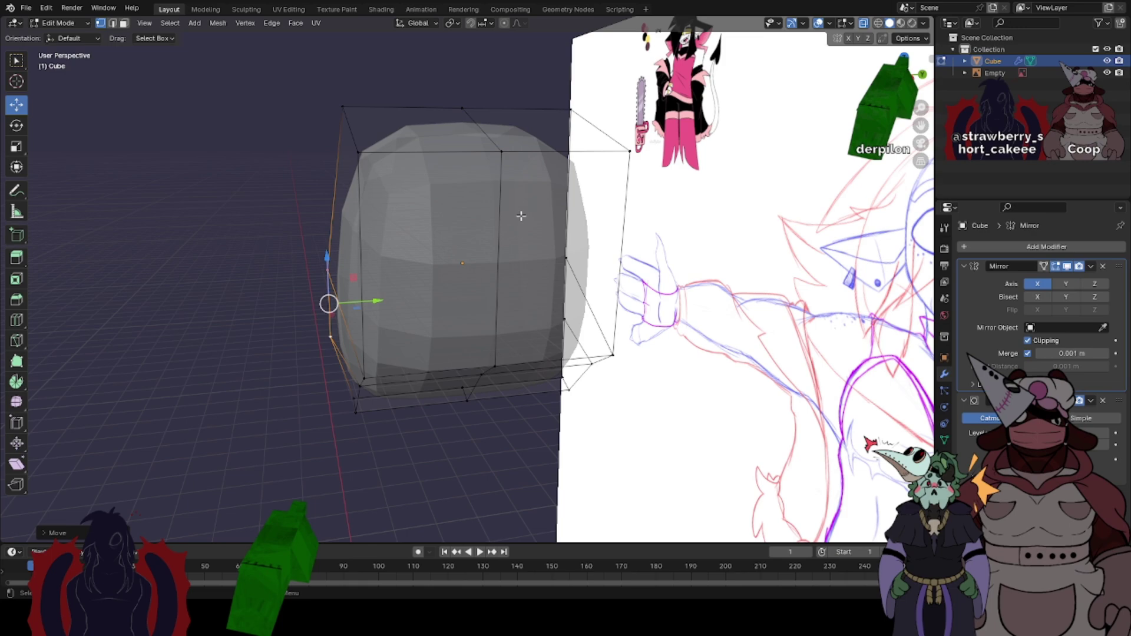
mouse_move(334, 222)
middle_mouse_down()
mouse_move(442, 224)
mouse_move(354, 224)
middle_mouse_up()
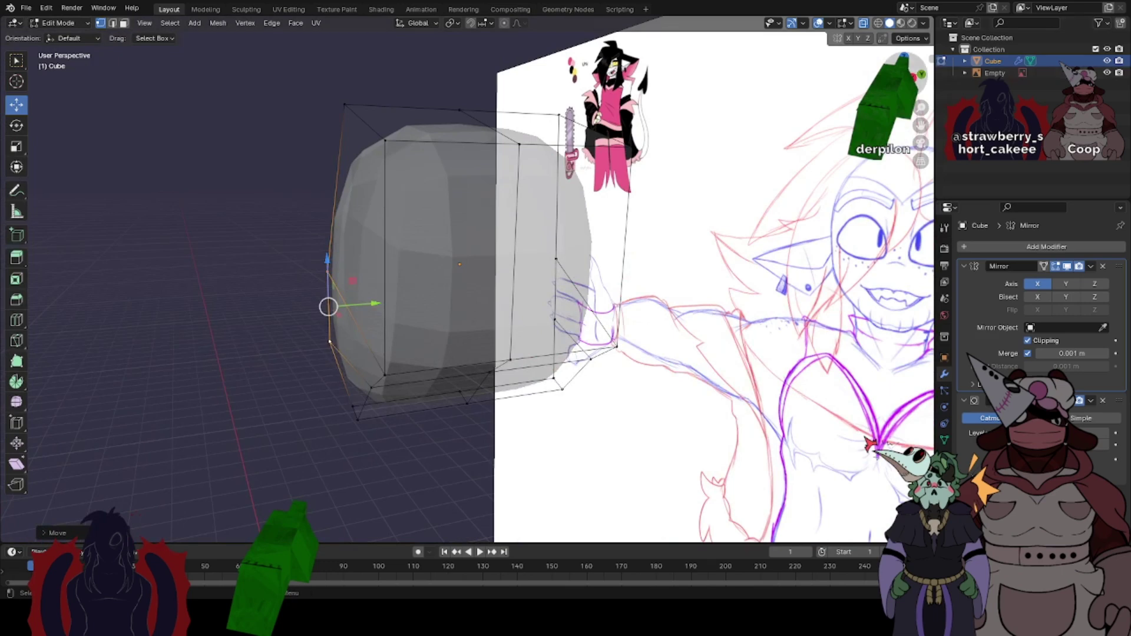
- Move the eye-level front centre vertex further forward and down in the right orthographic view
left_click(913, 78)
scroll(500, 218, "up", 1)
left_click_drag(265, 242, 321, 288)
key("g")
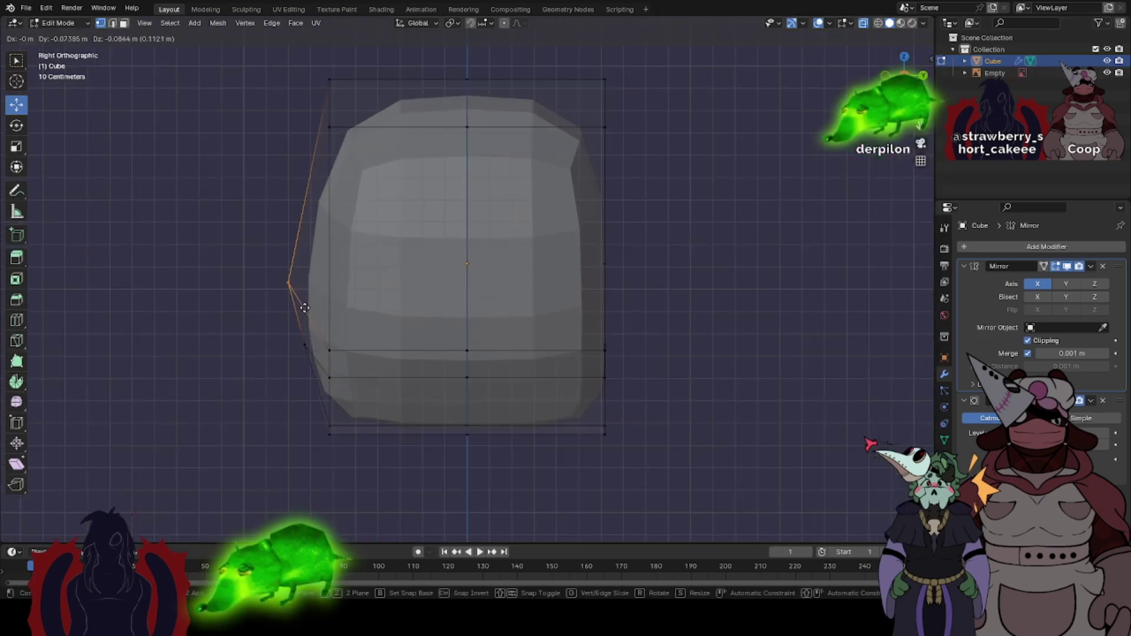
left_click(301, 305)
- Pull the front bottom chin vertices forward in the side view
left_click_drag(307, 413, 353, 441)
key("g")
left_click(328, 439)
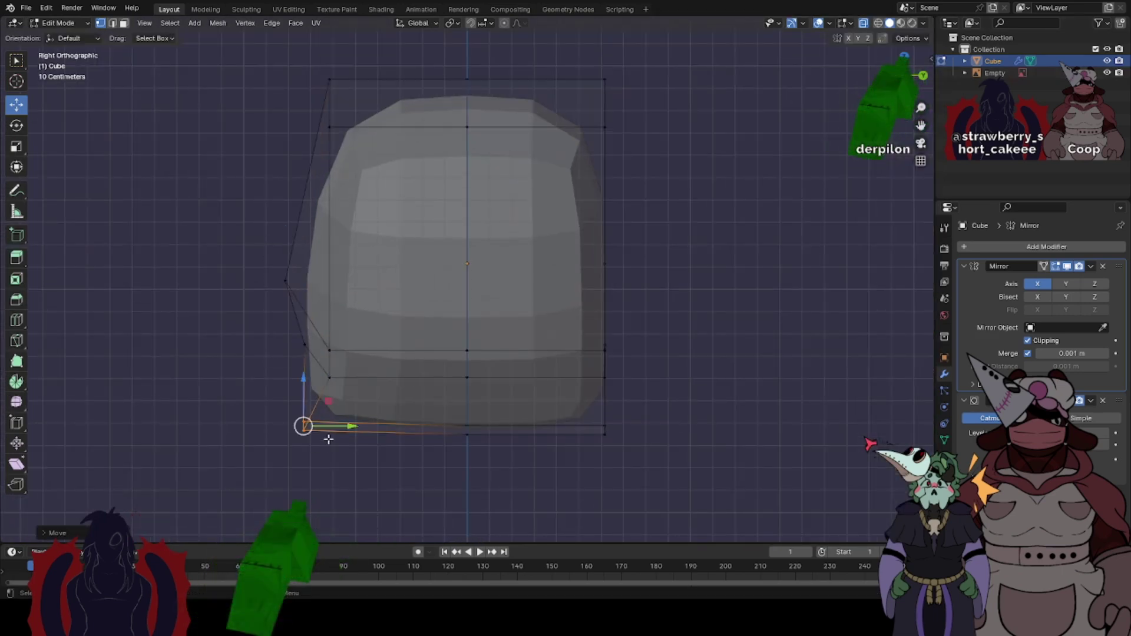
- Move the front outer cheek vertex back and up, and pull the mouth-level centre vertex forward
key("g")
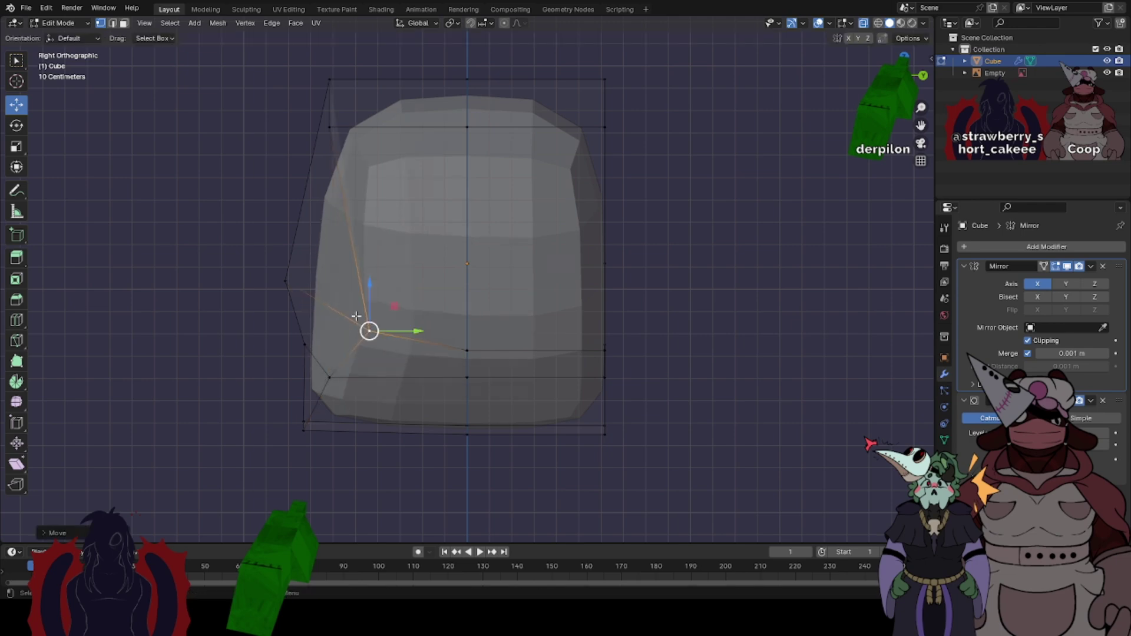
left_click(305, 342)
key("g")
left_click(278, 350)
- Adjust the eye-level centre vertex and the top front centre vertex slightly forward in perspective view
middle_click_drag(279, 348, 348, 354)
left_click(276, 285)
key("g")
left_click(395, 322)
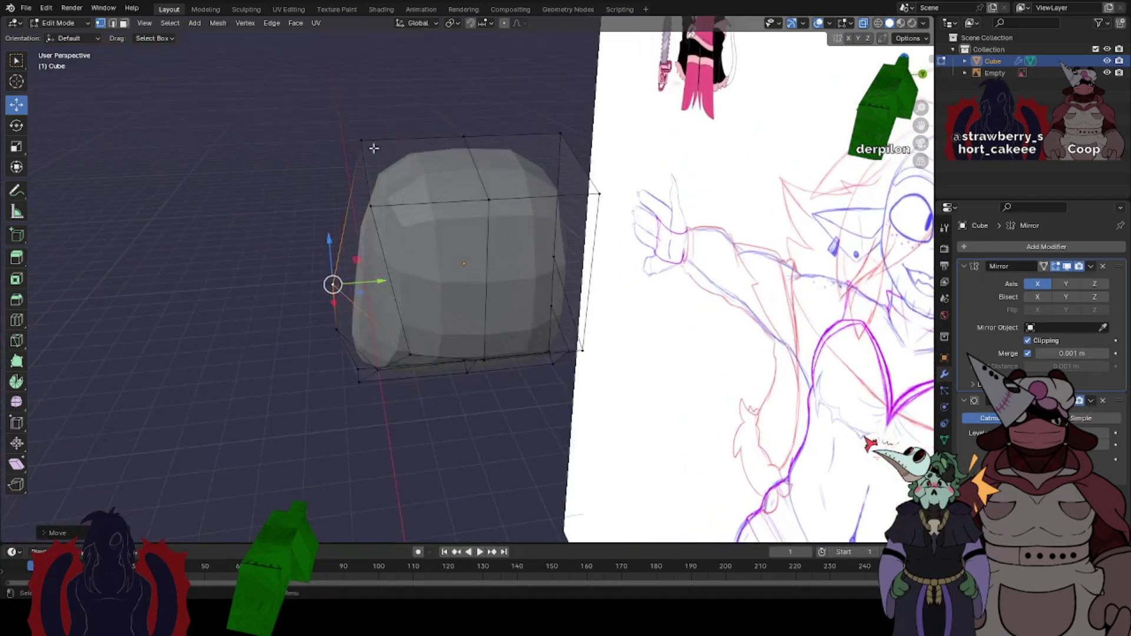
key("g")
left_click(368, 151)
- Reposition the front outer cheek vertex upward and forward to round the face's side, and turn off X-ray
middle_click_drag(418, 320, 386, 265)
left_click(408, 321)
key("g")
left_click(434, 270)
key("g")
left_click(553, 256)
key("Tab")
left_click(864, 24)
key("Tab")
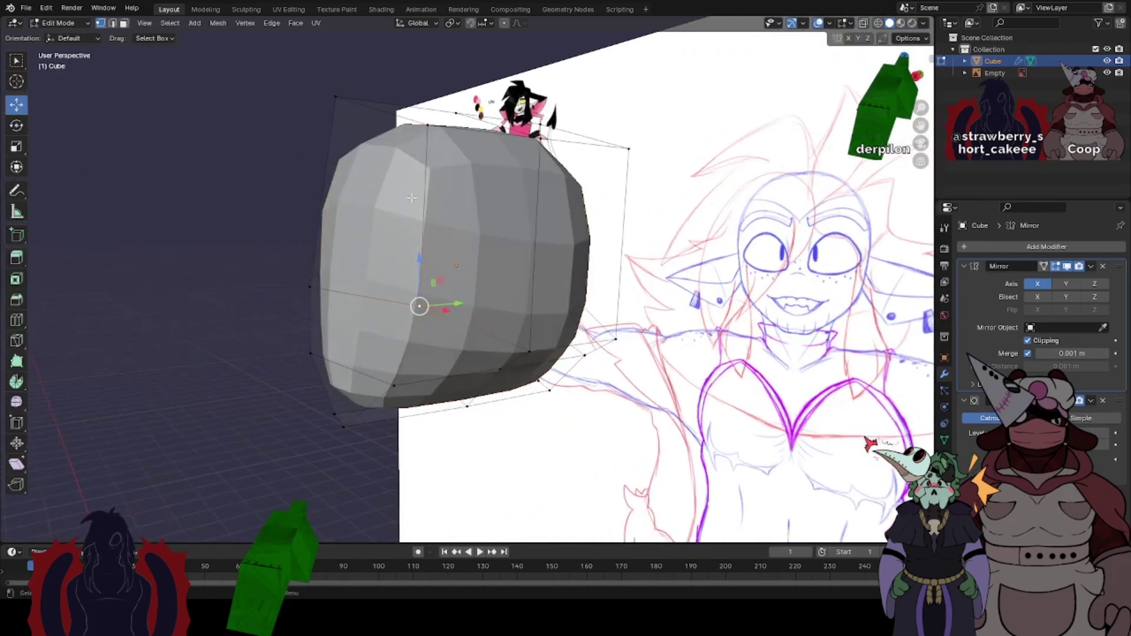
- Move the top front outer corner vertex backward along the Y axis to round the forehead
left_click(420, 124)
middle_click_drag(454, 220, 329, 120)
left_click_drag(382, 135, 400, 136)
key("Tab")
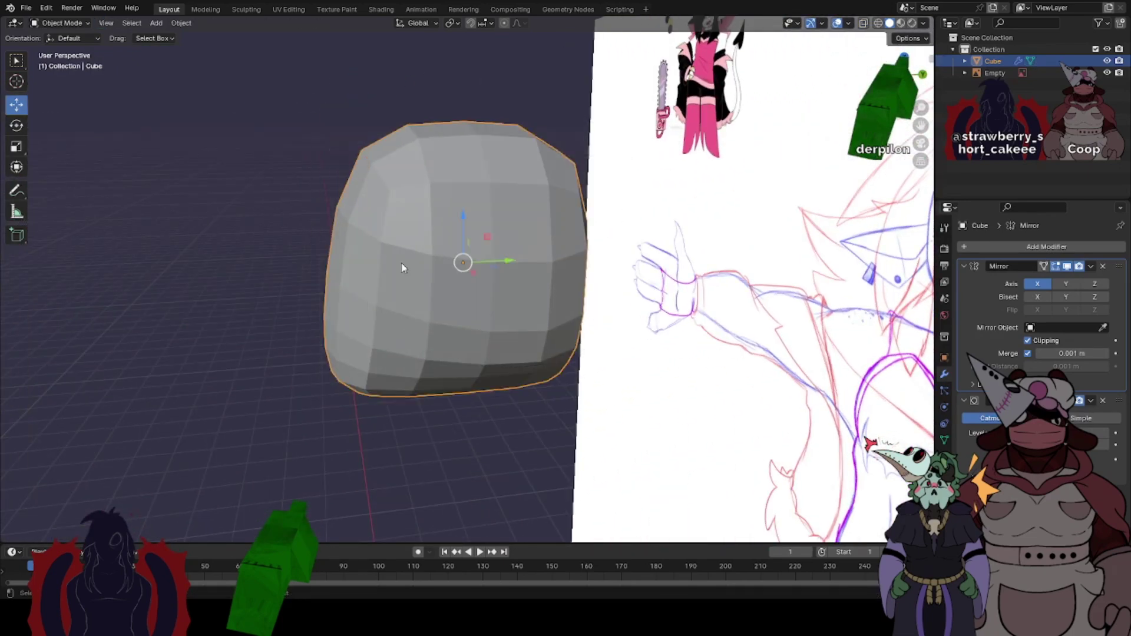
- Select the front chin vertices and examine the smoothed head's lower face from an angle
middle_click_drag(401, 267, 432, 266)
key("Tab")
left_click_drag(315, 399, 353, 422)
middle_click_drag(353, 422, 365, 394)
key("Tab")
key("Tab")
- In the right view with X-ray on, move the bottom back vertices forward and up, and the bottom middle vertices forward toward the chin
left_click(917, 75)
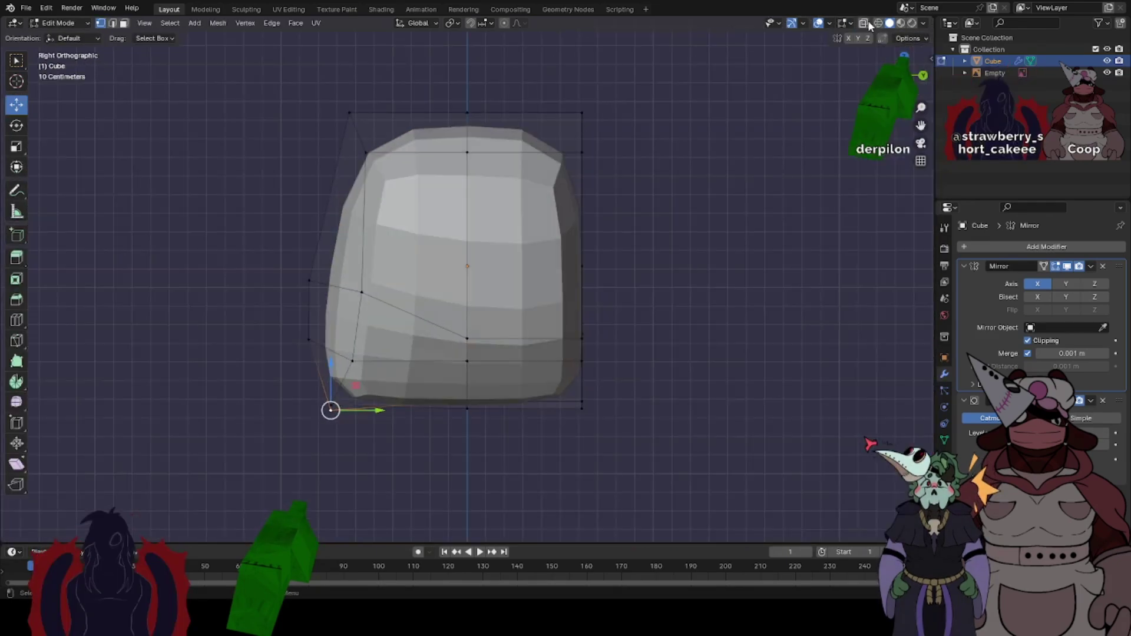
left_click(863, 23)
left_click_drag(538, 373, 639, 461)
key("g")
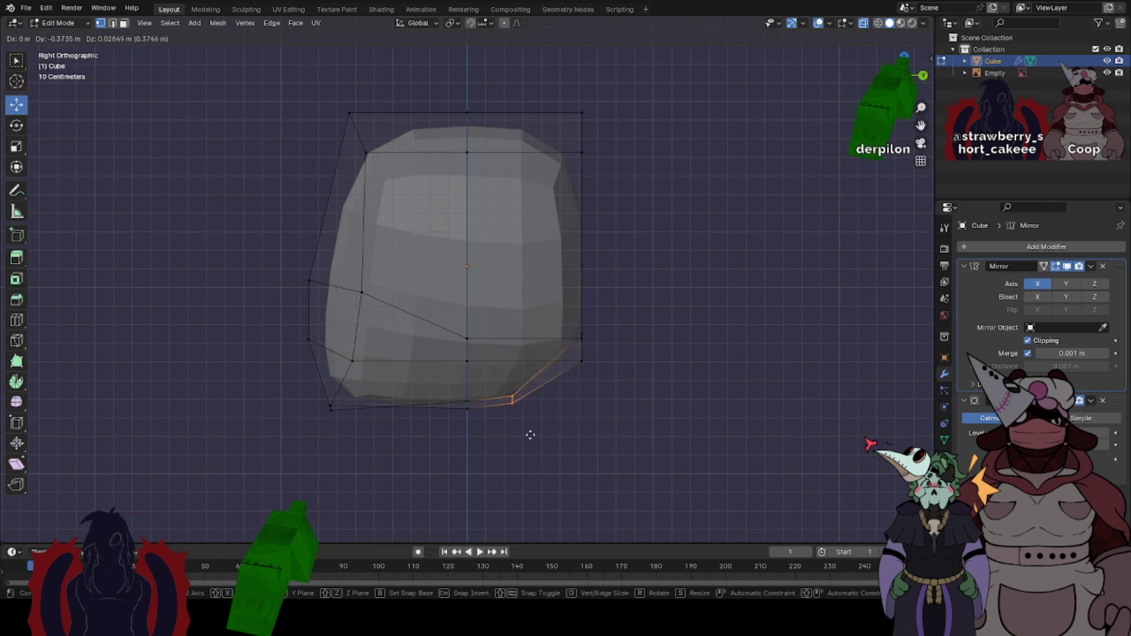
key("g")
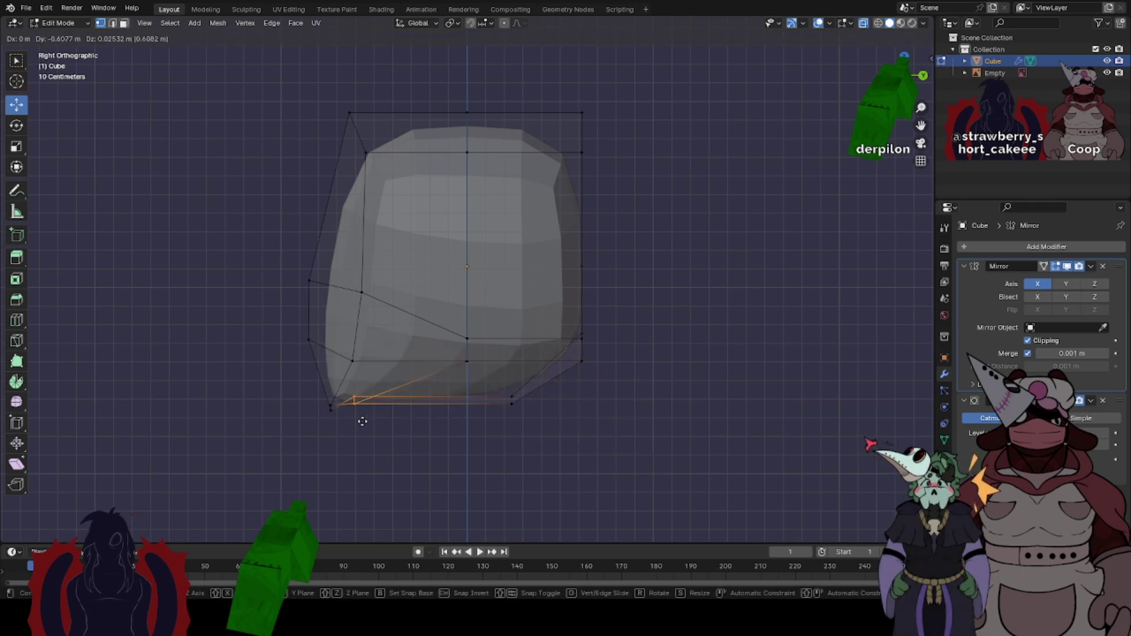
- Move the lower middle vertices on the side of the head slightly forward and up
left_click_drag(387, 352, 724, 381)
left_click_drag(449, 332, 492, 381)
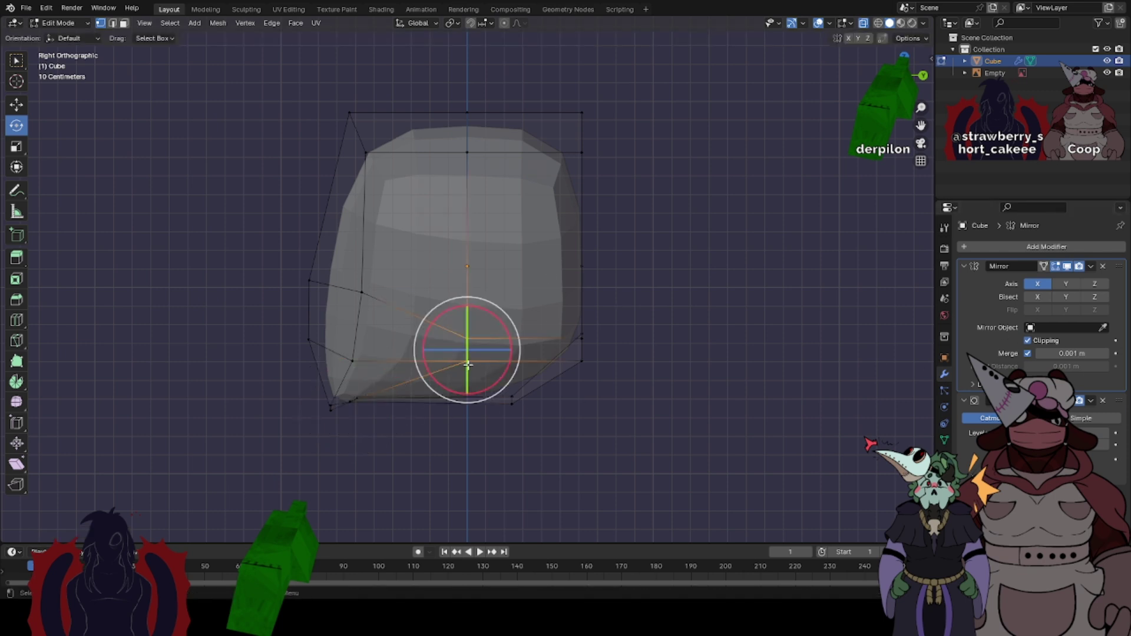
key("g")
left_click(443, 355)
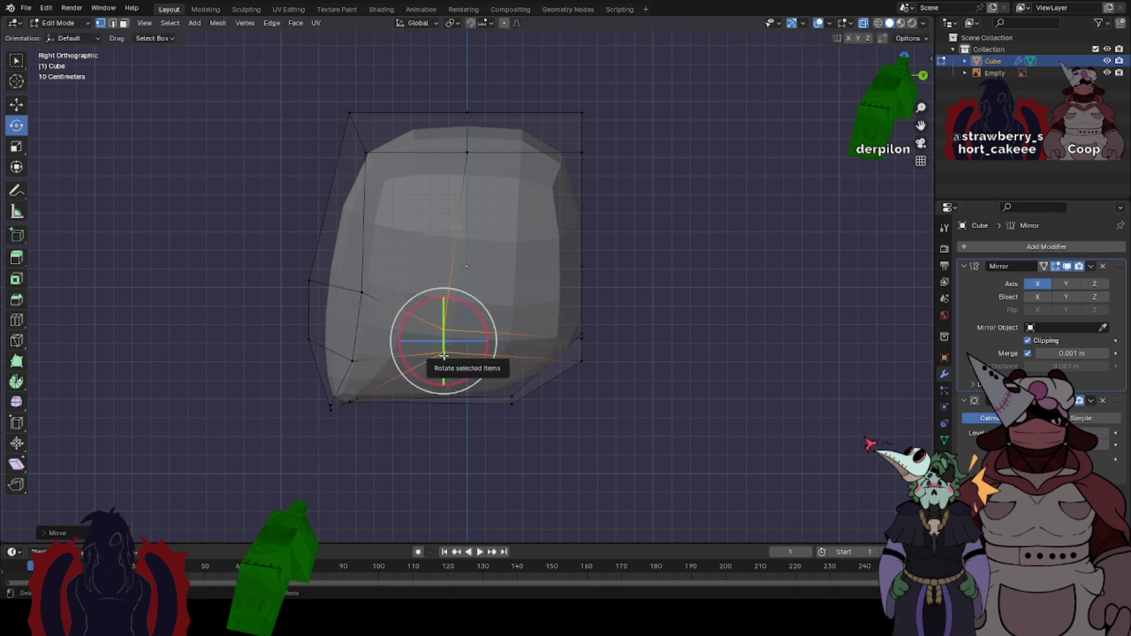
middle_click_drag(298, 351, 396, 350)
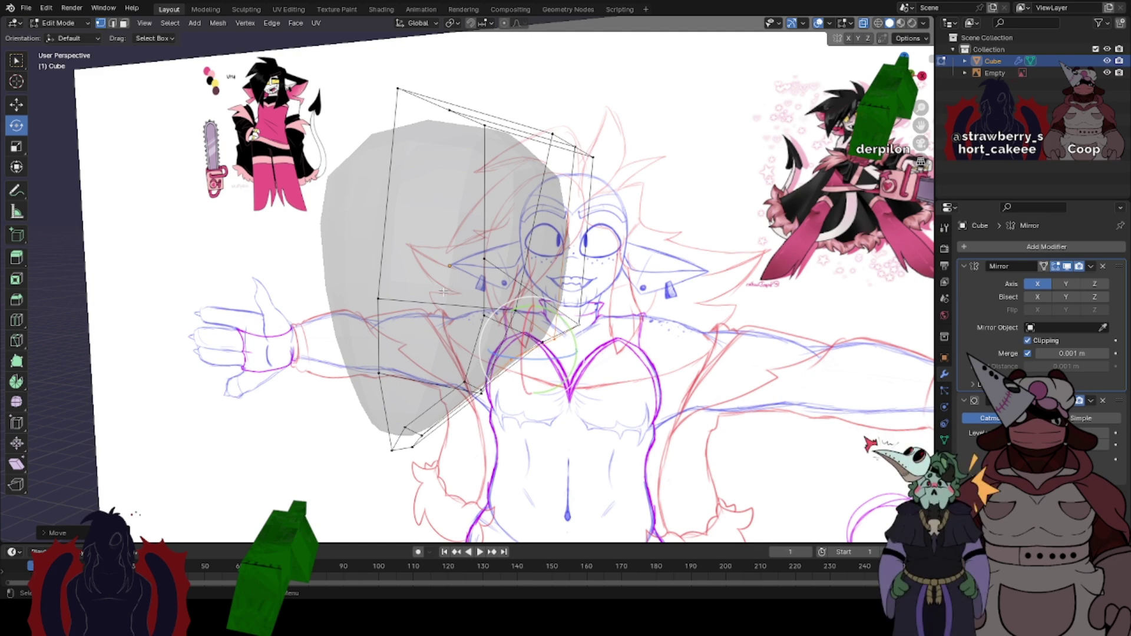
- Move the top back vertices of the head slightly backward and down in the right view
left_click(923, 77)
left_click_drag(527, 90, 698, 256)
key("g")
left_click(687, 265)
- Smooth the lower back and bottom back vertices twice with Smooth Vertices and reposition them to round the back of the skull
left_click_drag(527, 316, 657, 440)
left_click_drag(450, 255, 697, 502)
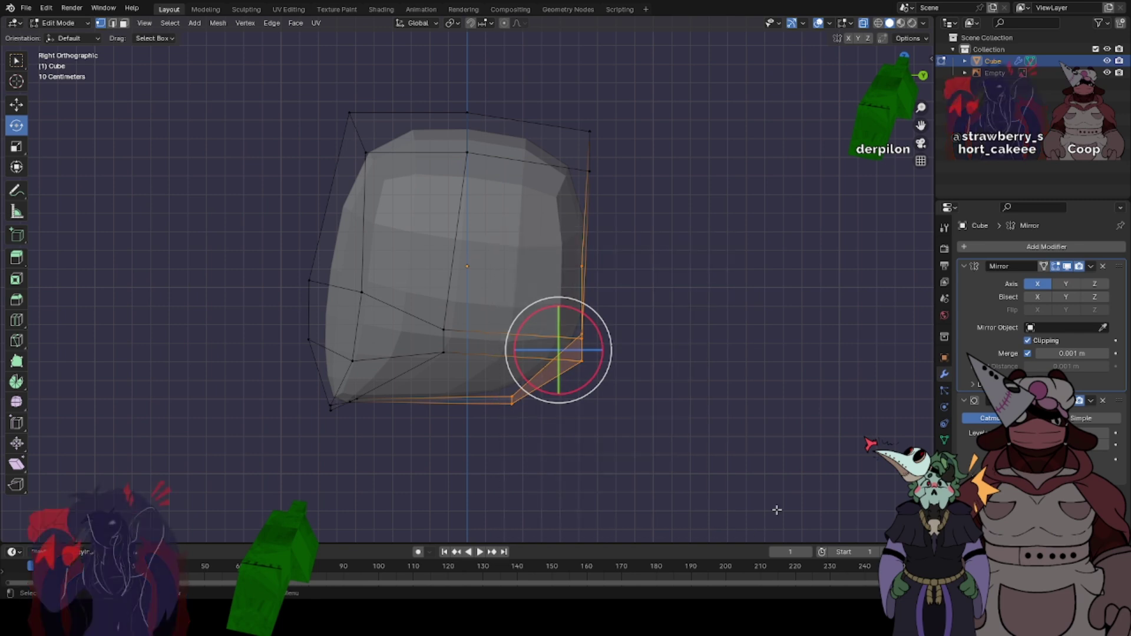
right_click(566, 322)
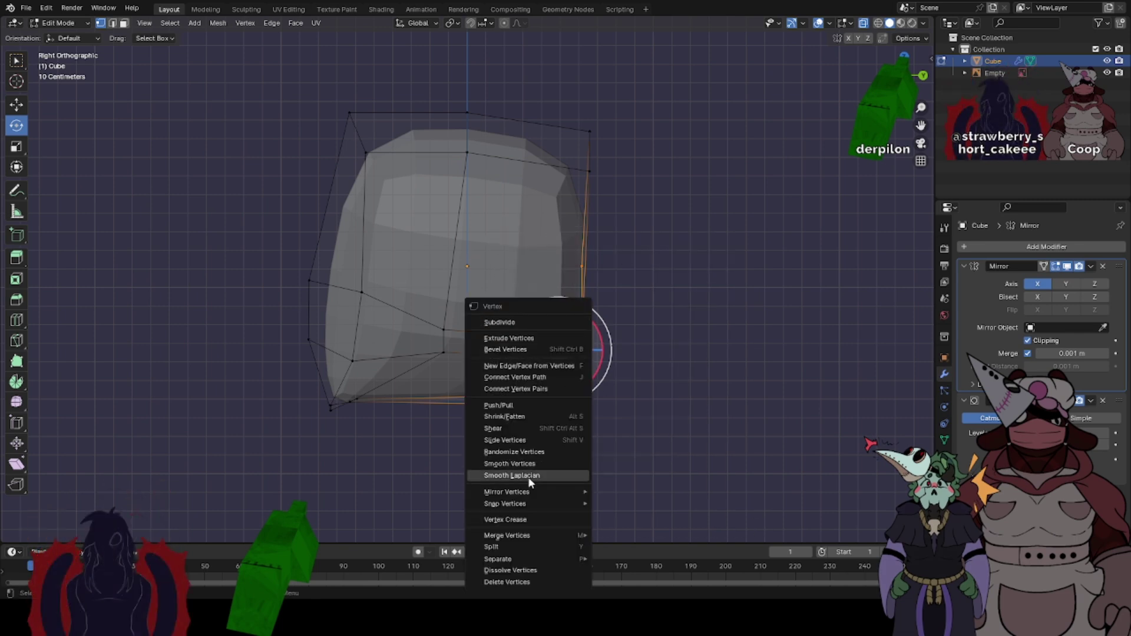
left_click(518, 464)
right_click(551, 415)
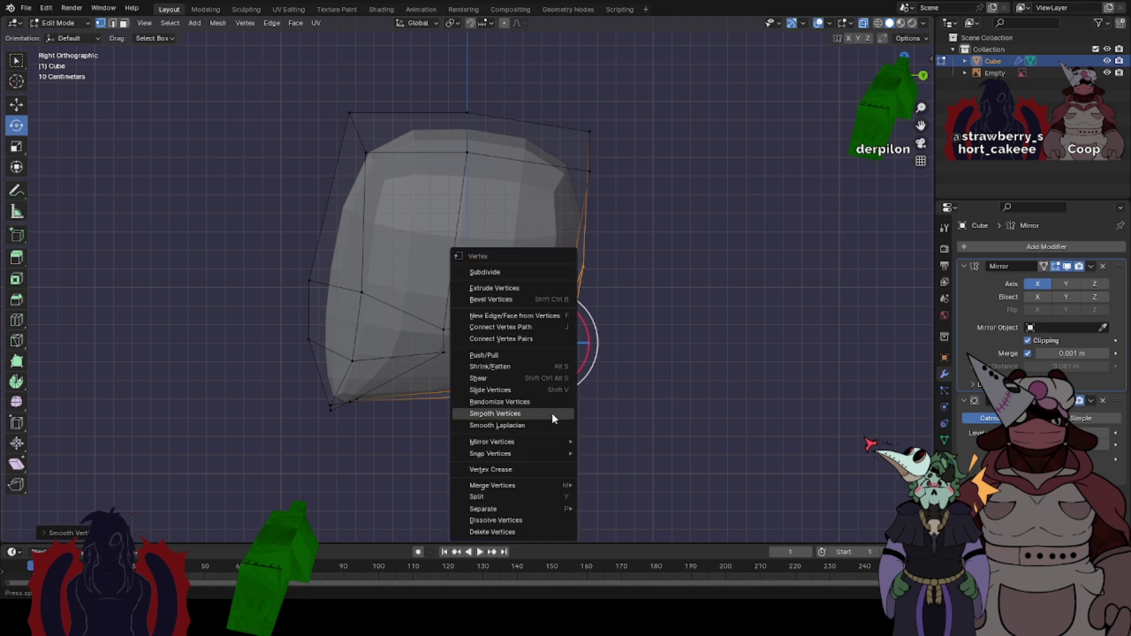
left_click(550, 414)
key("g")
left_click(561, 409)
- Shift the top middle vertices slightly forward and move the top front vertices forward to fill out the forehead profile
left_click_drag(440, 96, 523, 186)
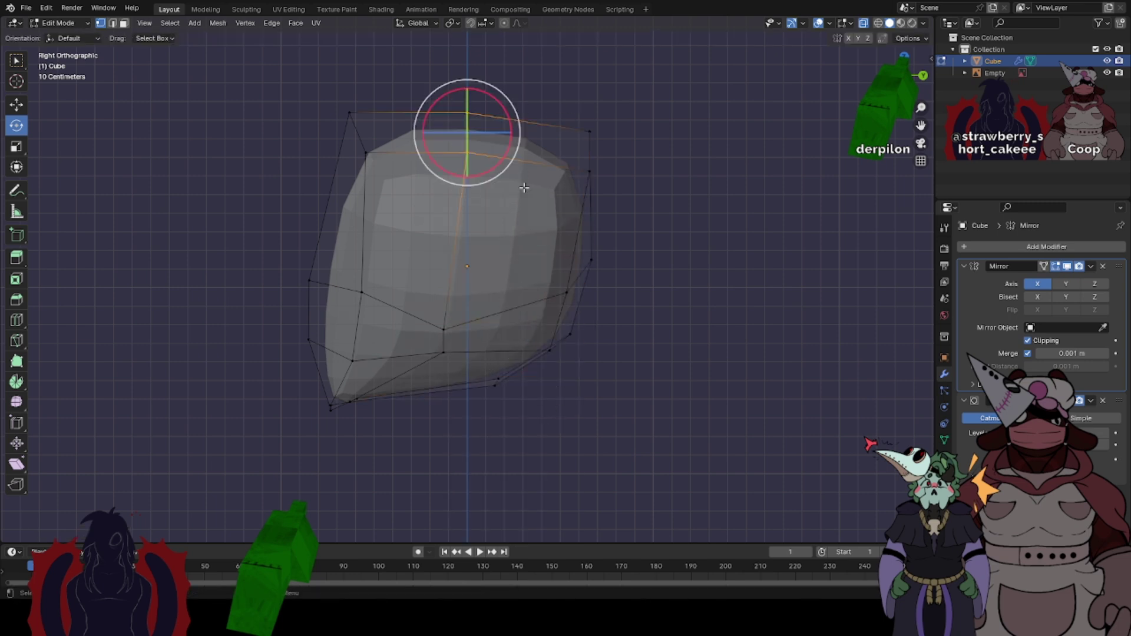
key("g")
left_click(520, 187)
left_click_drag(301, 99, 375, 172)
key("g")
left_click(357, 172)
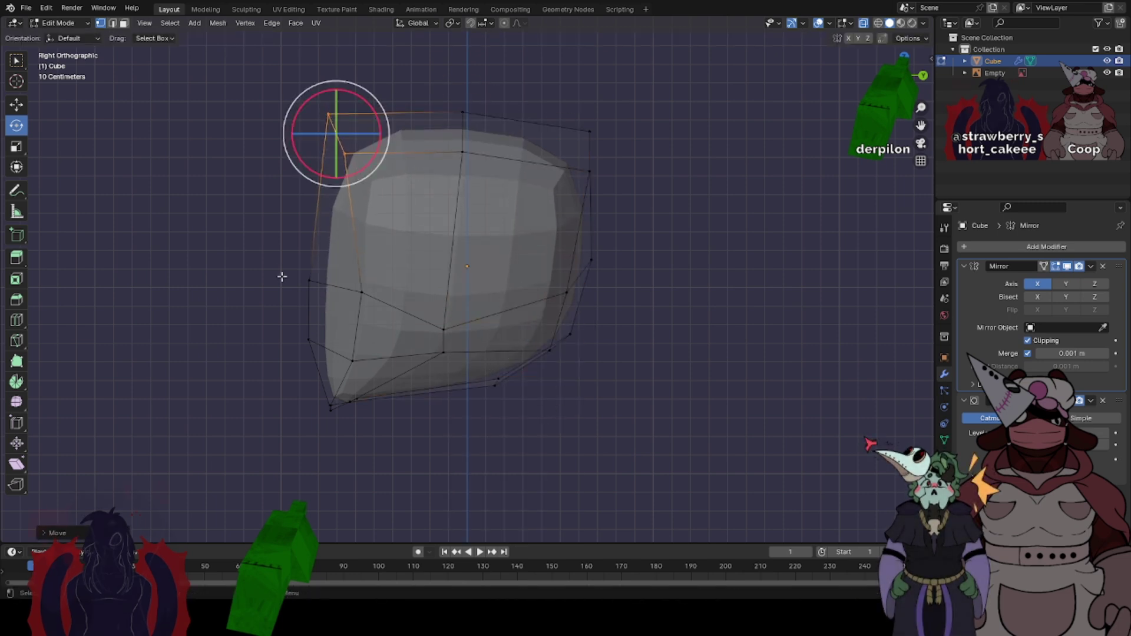
- Pull the eye-level front vertices slightly forward in the side profile
left_click_drag(361, 308, 362, 307)
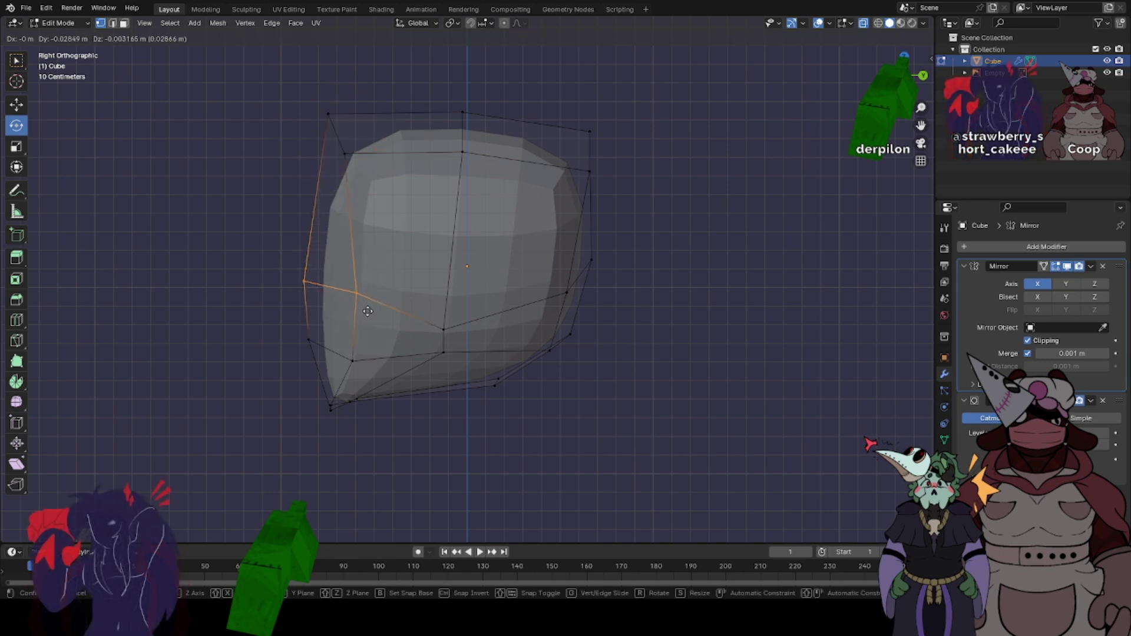
key("g")
left_click(400, 198)
- Reposition the top back vertices, apply Smooth Vertices to them, and adjust their position again
left_click_drag(543, 97, 639, 213)
key("g")
left_click(641, 229)
right_click(642, 229)
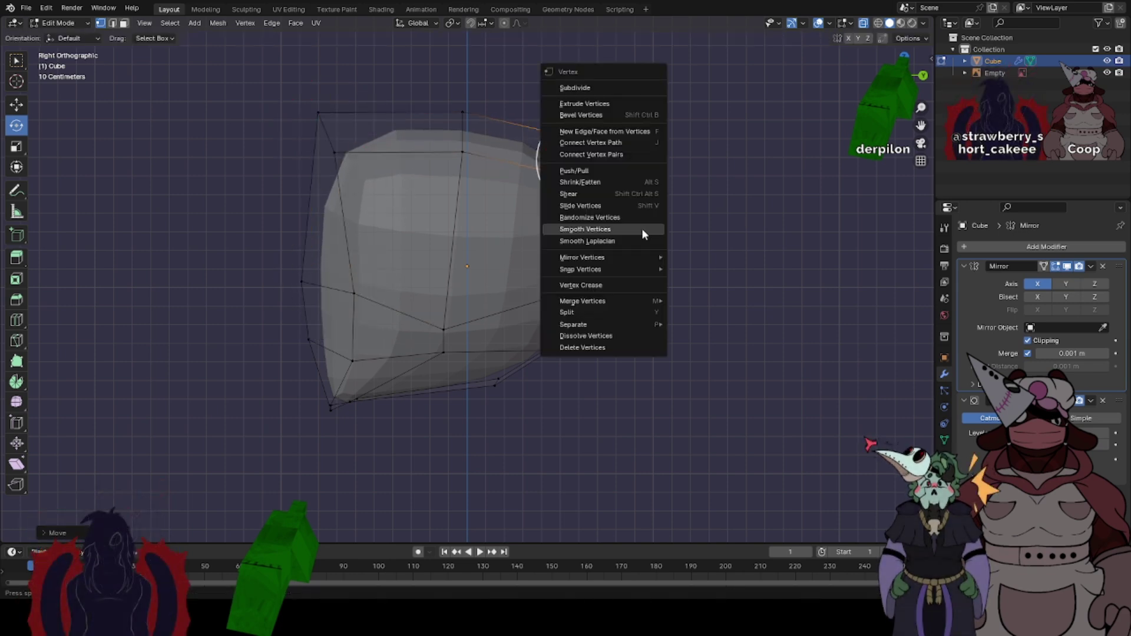
left_click(609, 231)
key("g")
left_click(644, 178)
- Shift the outer vertex at the back of the head's underside in perspective view
middle_click_drag(645, 179, 571, 199)
scroll(570, 200, "up", 2)
middle_click_drag(518, 313, 606, 341)
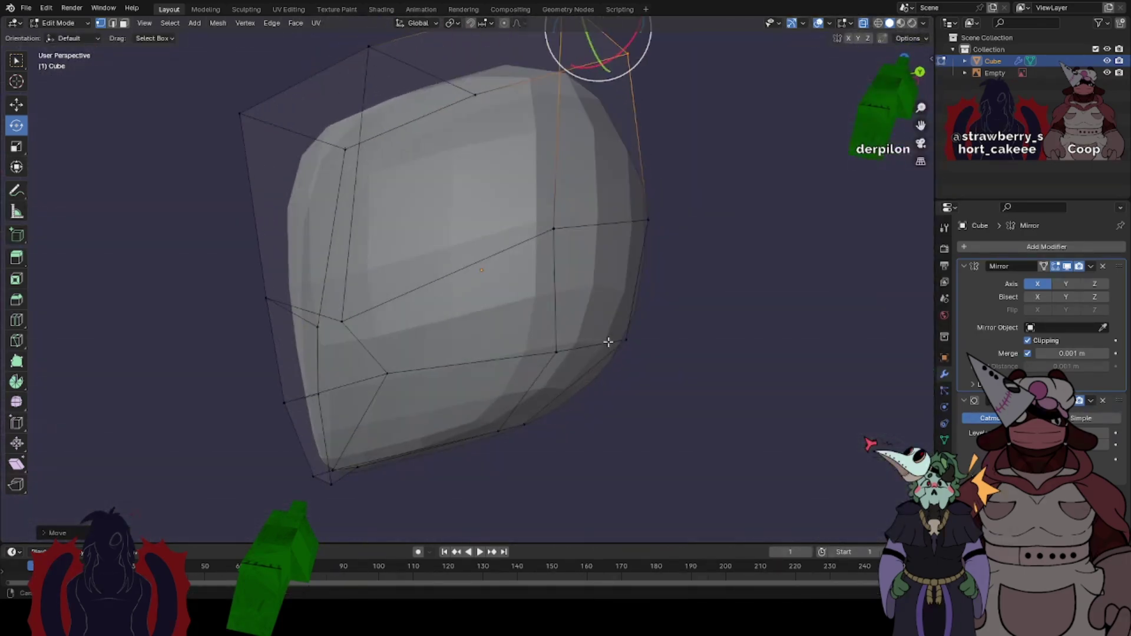
left_click(547, 365)
left_click(507, 421)
middle_click_drag(508, 421, 555, 386)
key("g")
left_click(550, 366)
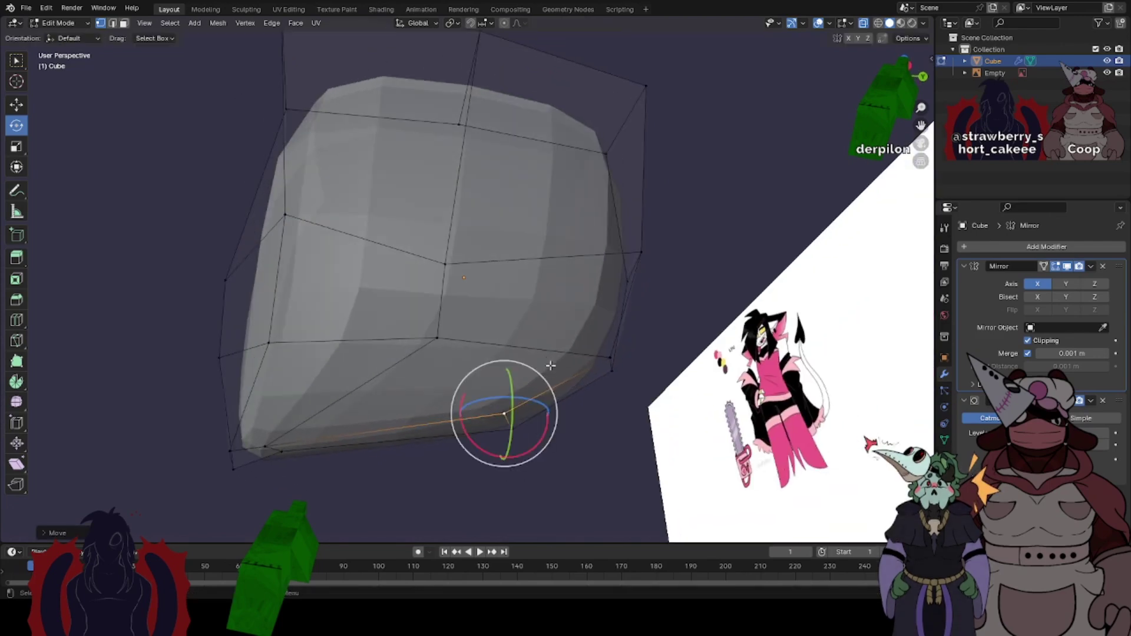
- Adjust the underside vertices just behind the chin in the right view
left_click(908, 67)
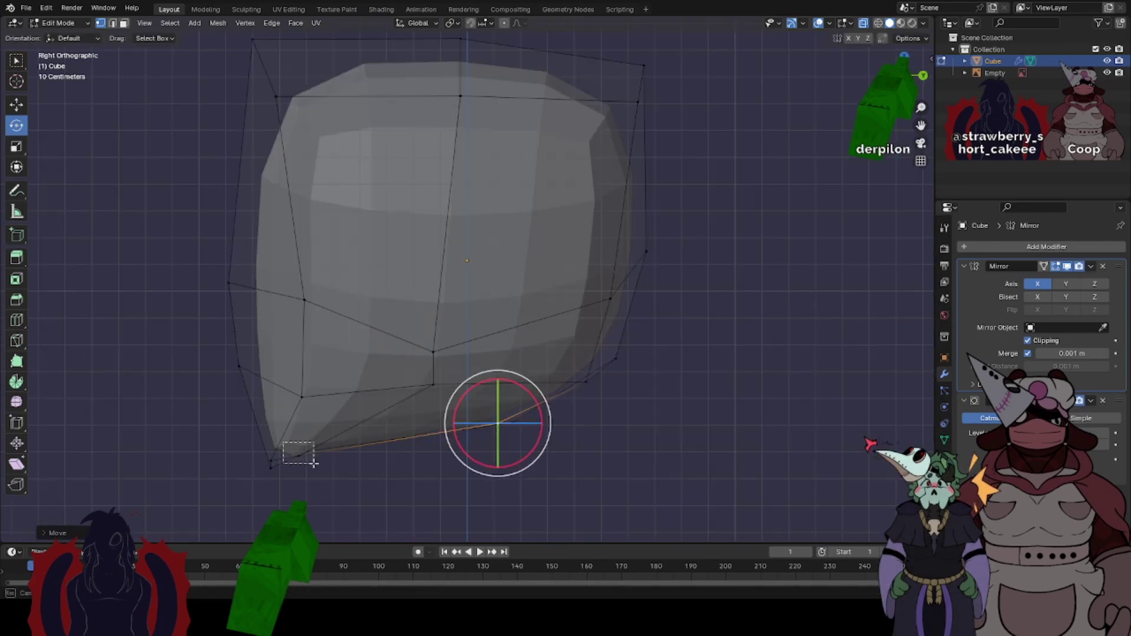
key("g")
left_click(335, 414)
key("g")
left_click(341, 464)
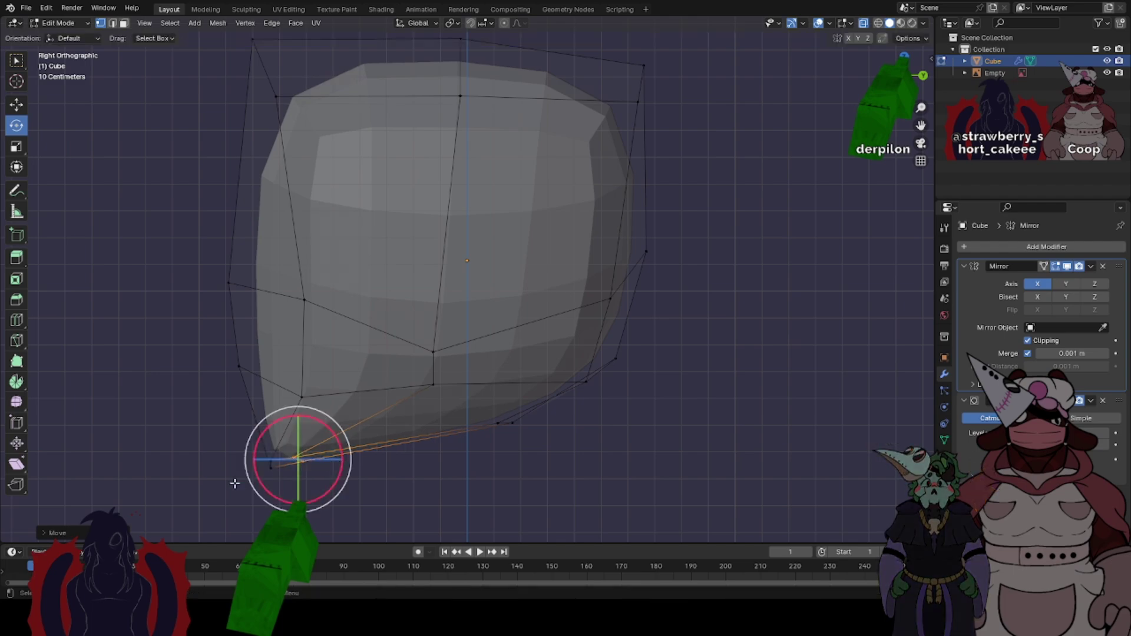
- Try to pull the eye-level front centre vertex farther forward, and undo the move
left_click_drag(243, 370, 250, 376)
left_click_drag(205, 262, 247, 300)
key("g")
left_click(248, 311)
scroll(298, 308, "down", 3)
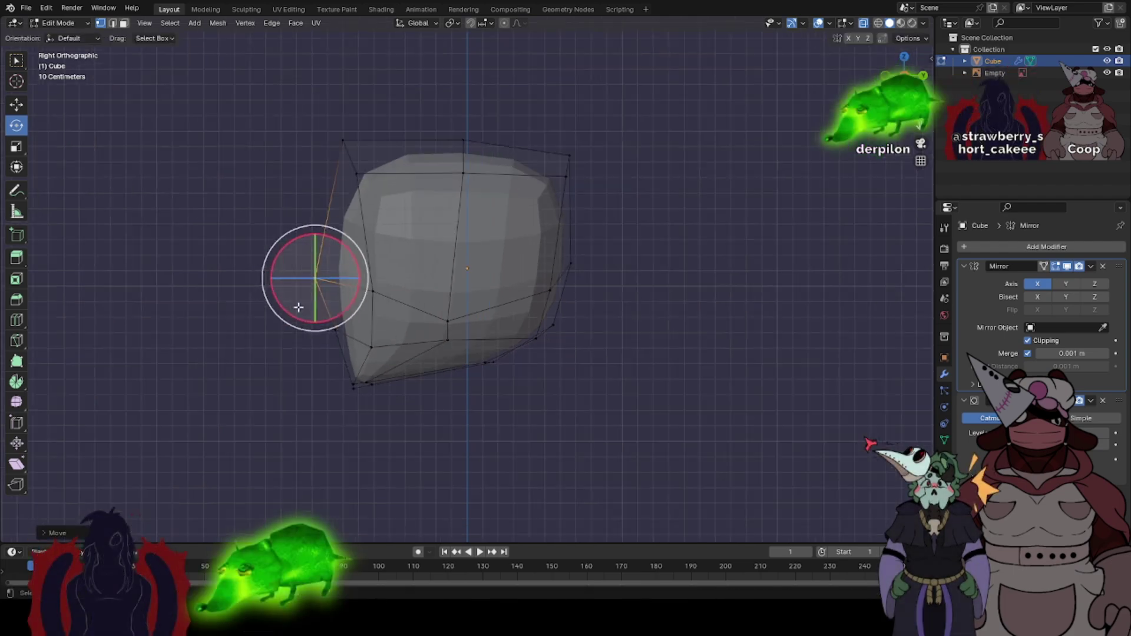
key("ctrl+z")
- Move the front outer cheek vertex outward and down against the front reference, with X-ray turned off
scroll(373, 288, "up", 1)
middle_click_drag(373, 288, 544, 290)
left_click(904, 78)
left_click(863, 23)
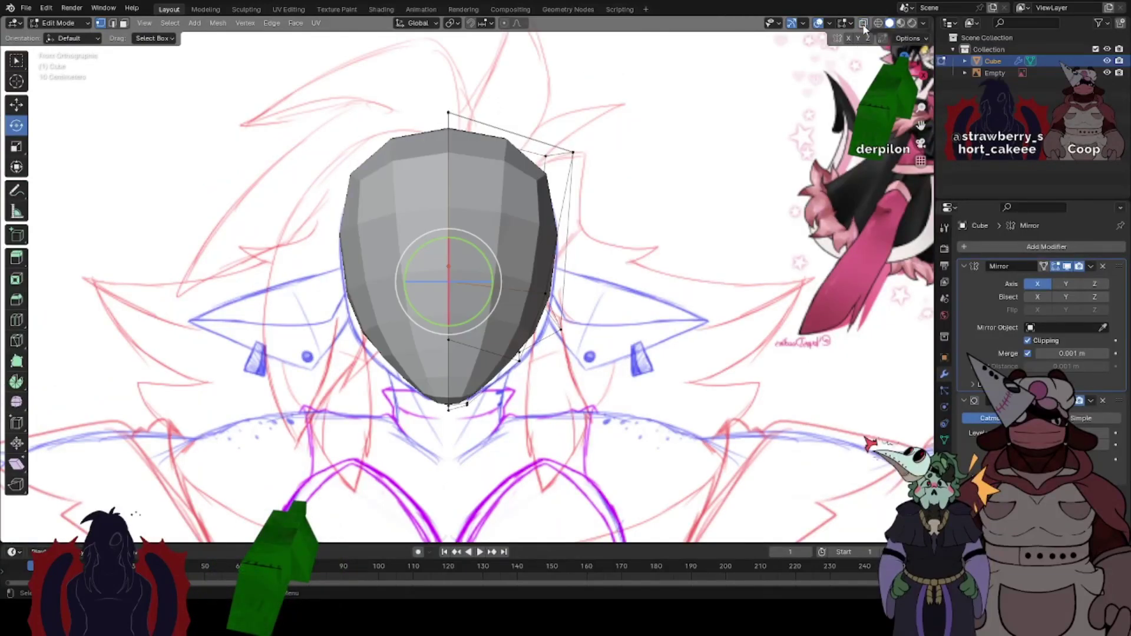
left_click(863, 24)
scroll(658, 339, "up", 1)
left_click(549, 291)
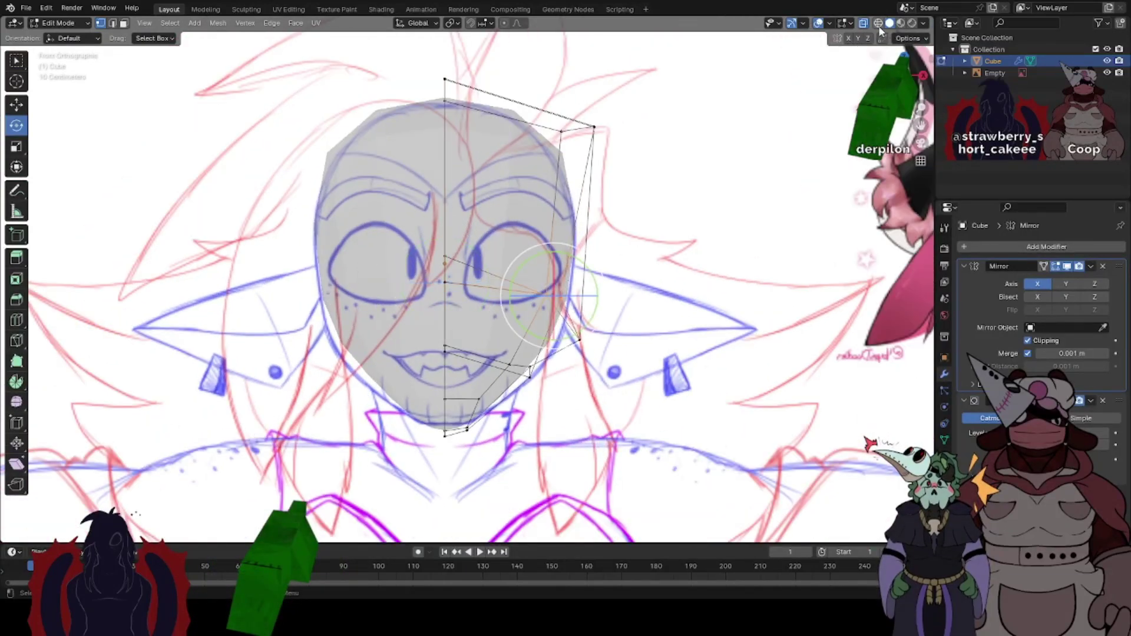
left_click(863, 24)
key("g")
left_click(575, 337)
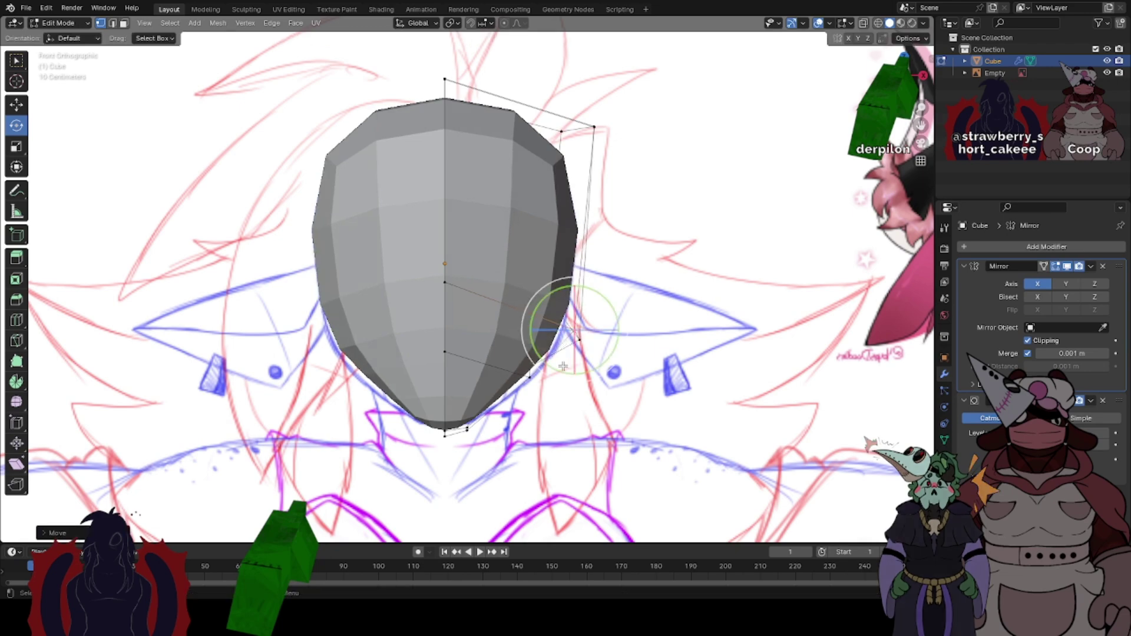
- Lower the front outer jaw vertex and readjust the outer cheek vertex to widen the lower face
left_click(538, 380)
key("g")
left_click(539, 402)
left_click(573, 332)
key("g")
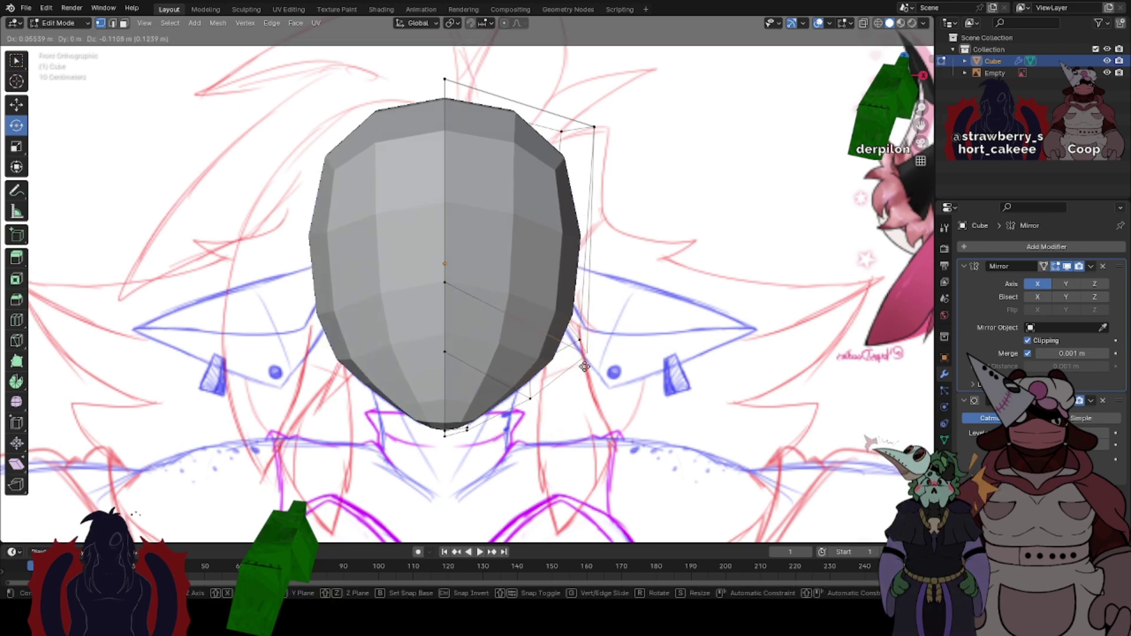
left_click(586, 361)
key("g")
left_click(602, 252)
middle_click_drag(618, 239, 559, 243)
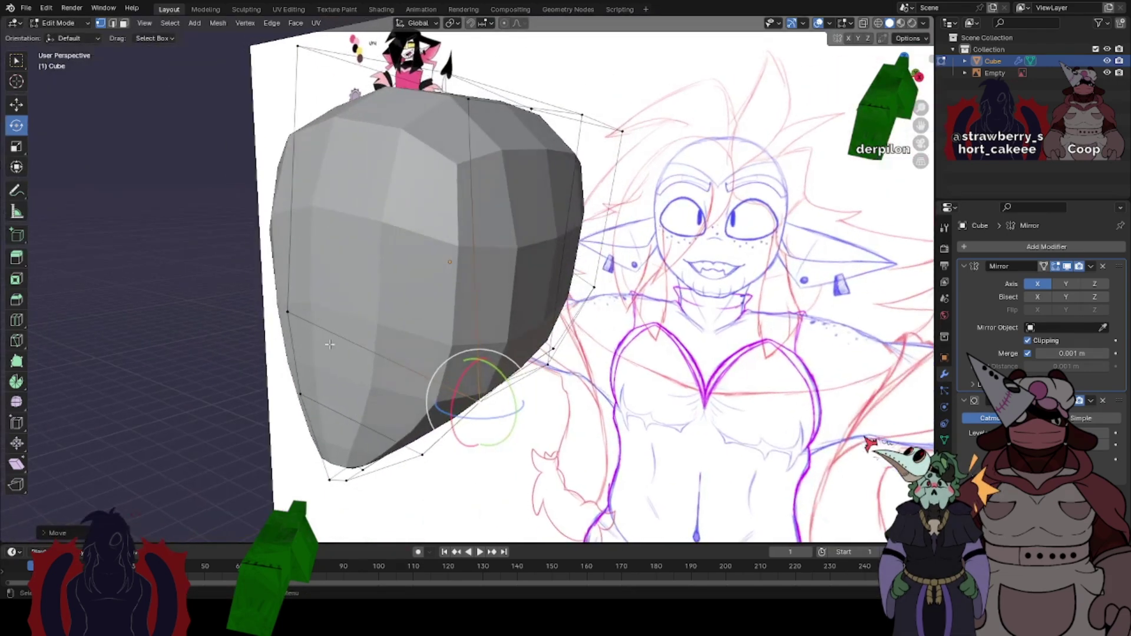
- Add a horizontal loop cut around the upper head between eye level and the top, and return to the box selection tool
left_click(289, 316)
middle_click_drag(421, 321, 371, 321)
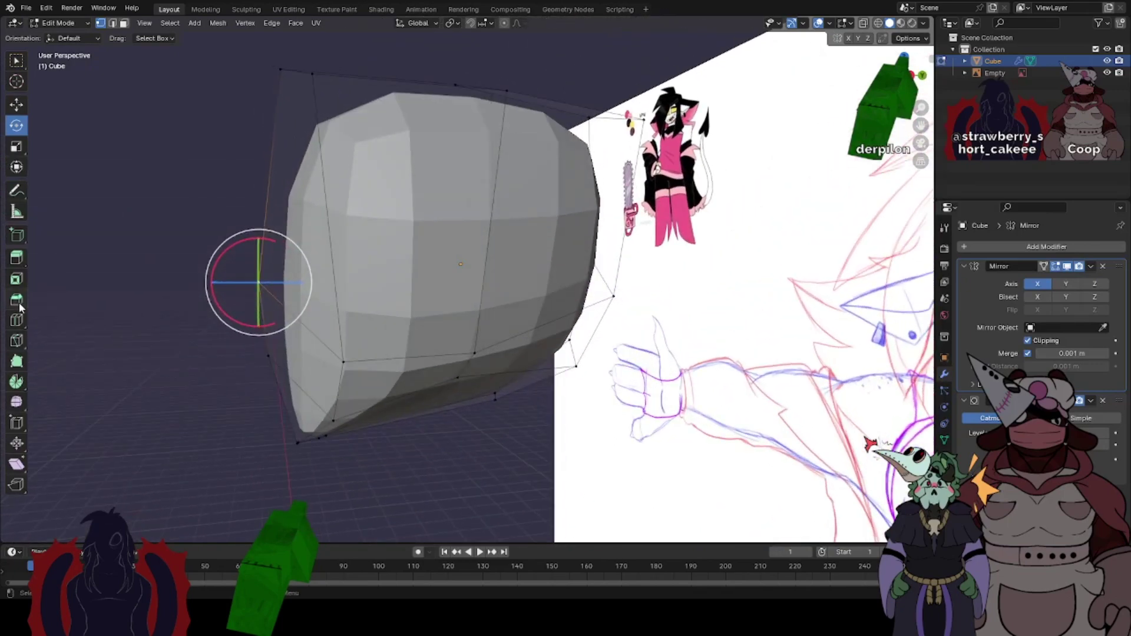
left_click(314, 227)
left_click(10, 66)
- In the right view with X-ray on, move the new loop's front centre vertex back and down, and nudge its front outer vertex
middle_click_drag(352, 158, 422, 189)
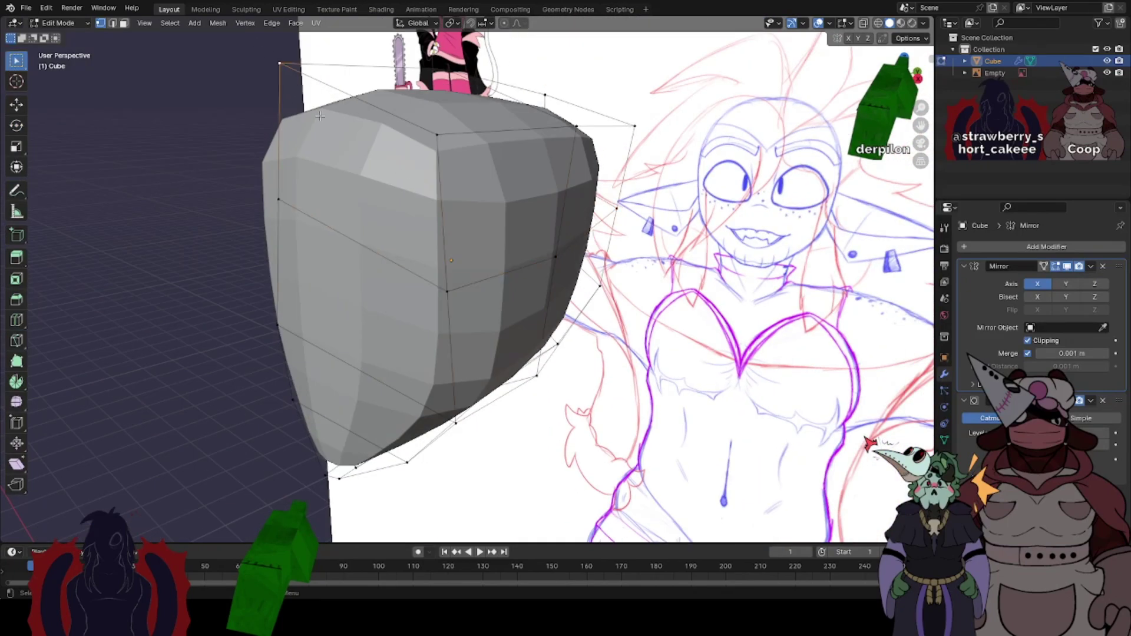
middle_click_drag(320, 116, 256, 128)
left_click(922, 85)
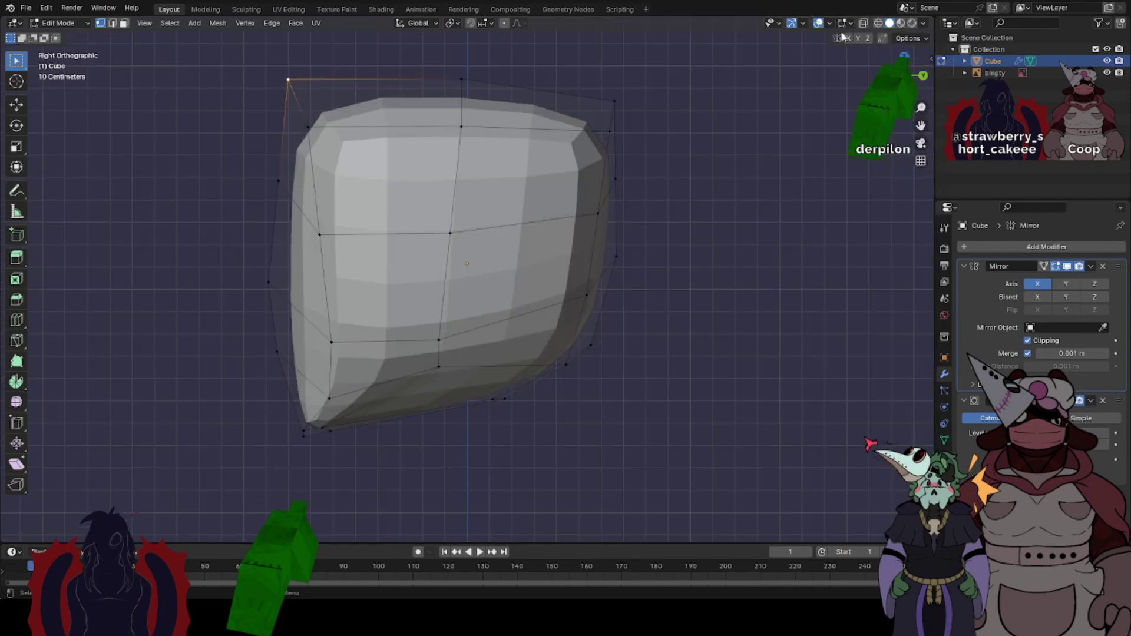
left_click_drag(287, 204, 287, 204)
key("g")
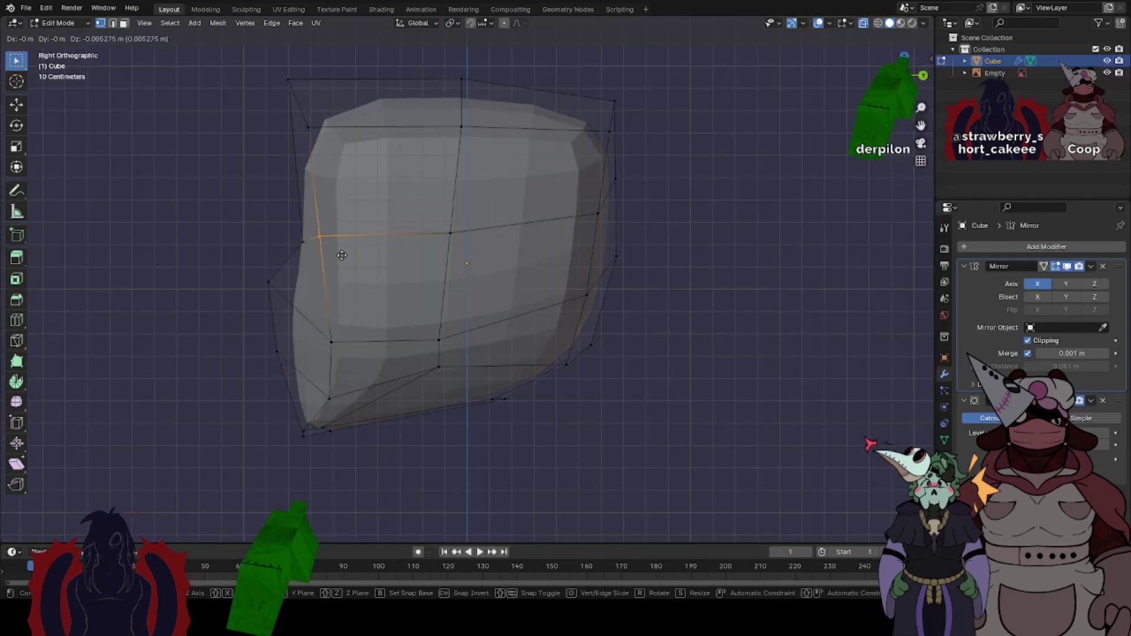
- Try to pull the front centre vertex below the new loop forward and up, and undo the move
left_click_drag(310, 314, 310, 314)
key("g")
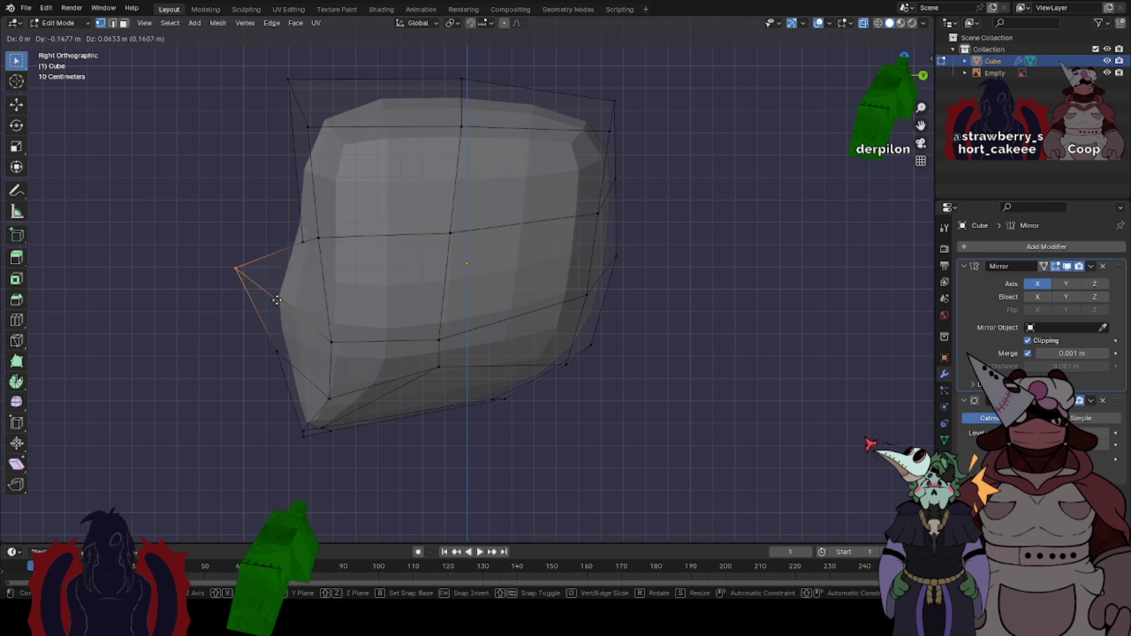
key("ctrl+z")
key("ctrl+z")
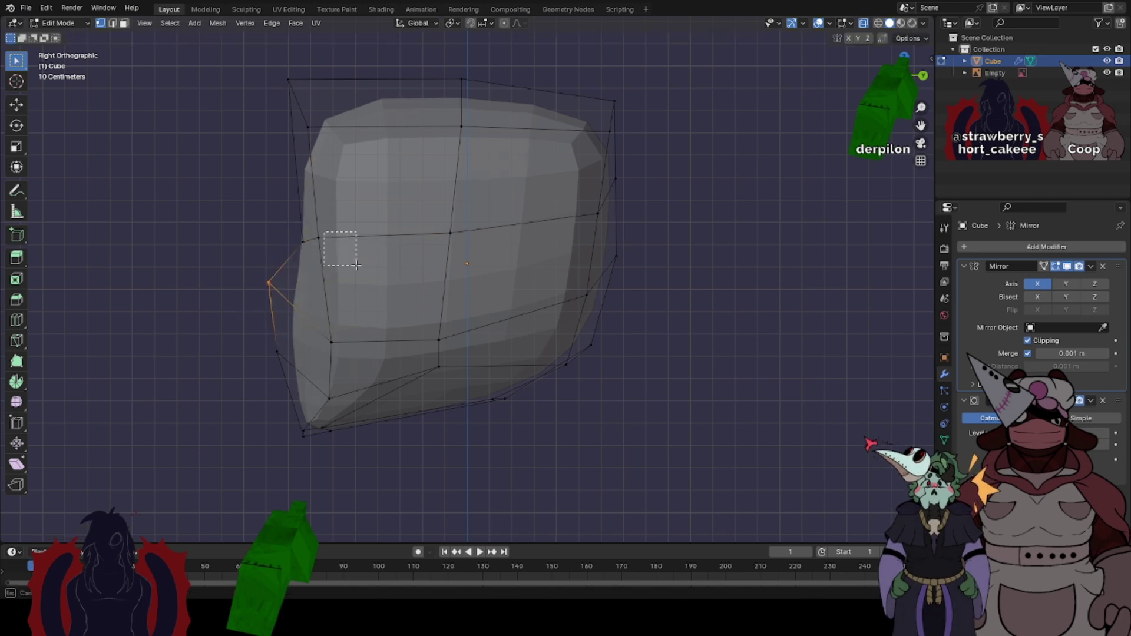
- Move the new loop's front vertices slightly forward together and check the smoothed head from an angle
left_click_drag(297, 231, 344, 249)
key("g")
left_click(337, 250)
key("Tab")
middle_click_drag(353, 250, 405, 264)
key("Tab")
key("Tab")
key("Tab")
- Smooth the top back vertices and push the new loop's back centre vertex outward in the right view
left_click(904, 75)
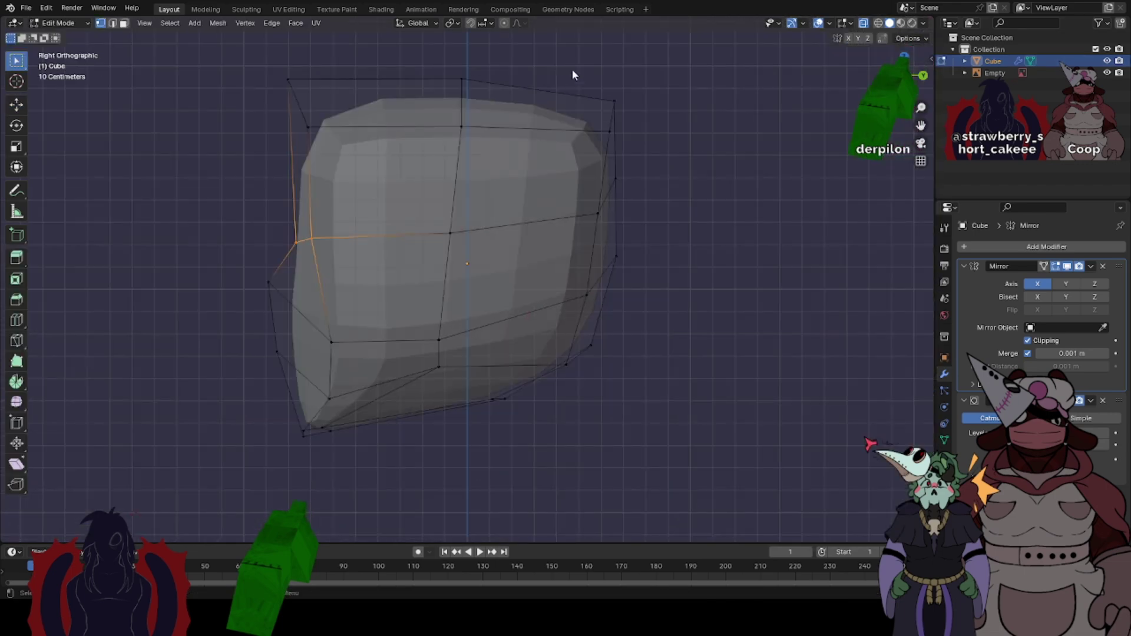
left_click_drag(572, 75, 657, 179)
right_click(658, 181)
left_click(608, 181)
key("g")
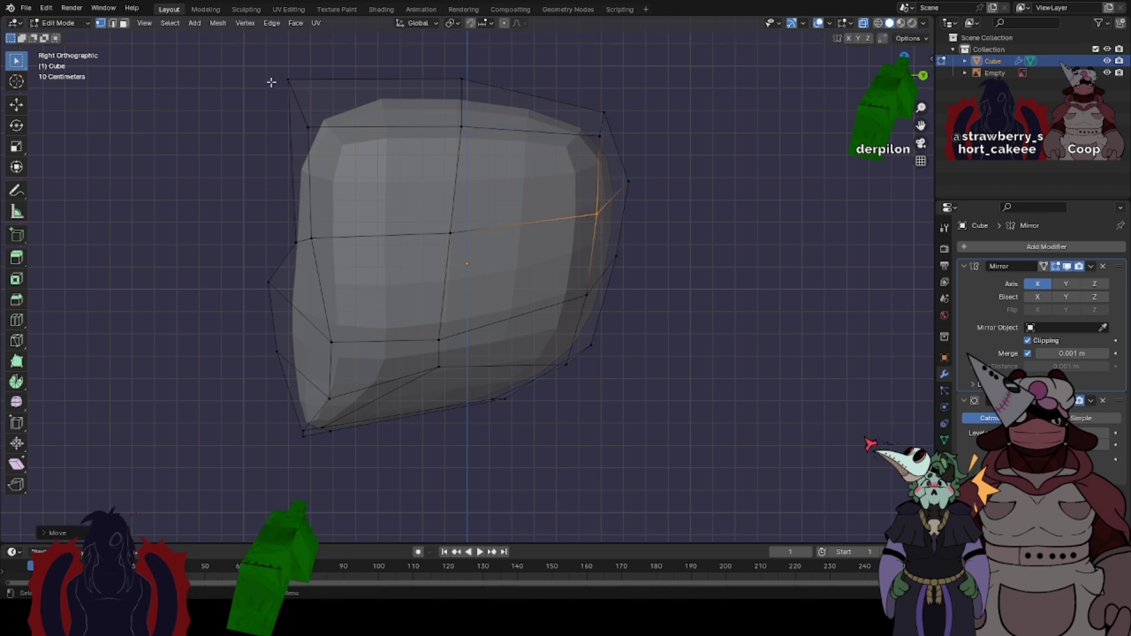
- Reposition the top front vertices of the forehead and check the smoothed head from an angle
left_click_drag(271, 79, 329, 121)
key("g")
left_click(301, 86)
key("Tab")
middle_click_drag(470, 170, 465, 244)
key("Tab")
- Smooth the selected forehead vertices and adjust their position in perspective view
right_click(365, 245)
left_click(337, 256)
key("g")
left_click(489, 238)
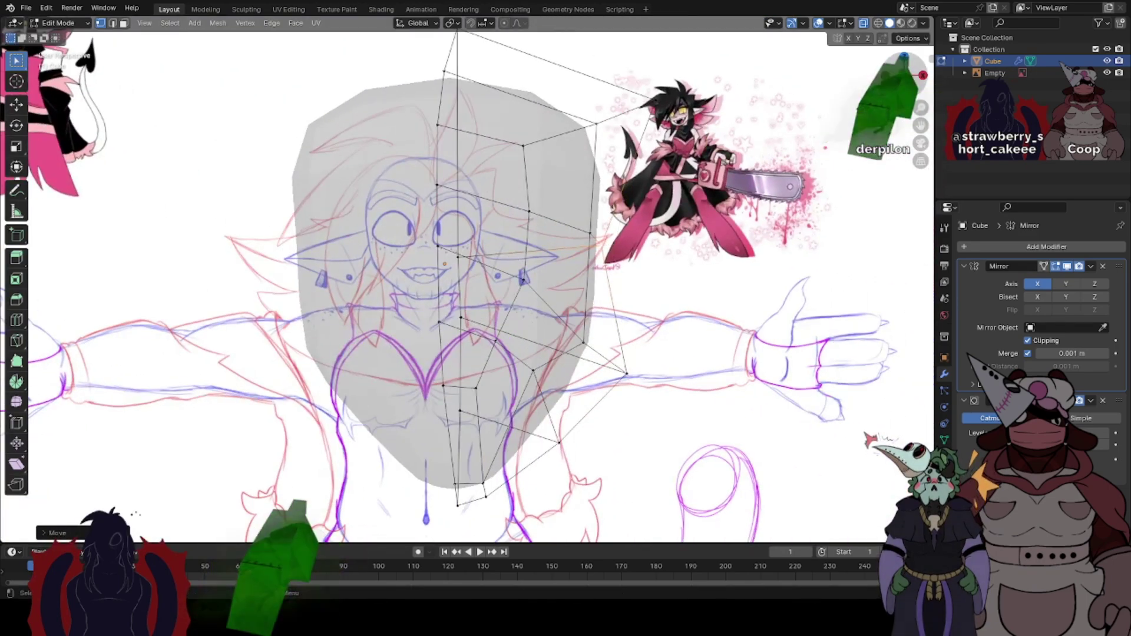
- In the front view, move the top outer corner vertex inward and slightly down to match the reference's head outline
left_click(904, 76)
left_click(862, 24)
left_click(862, 24)
left_click(593, 126)
key("g")
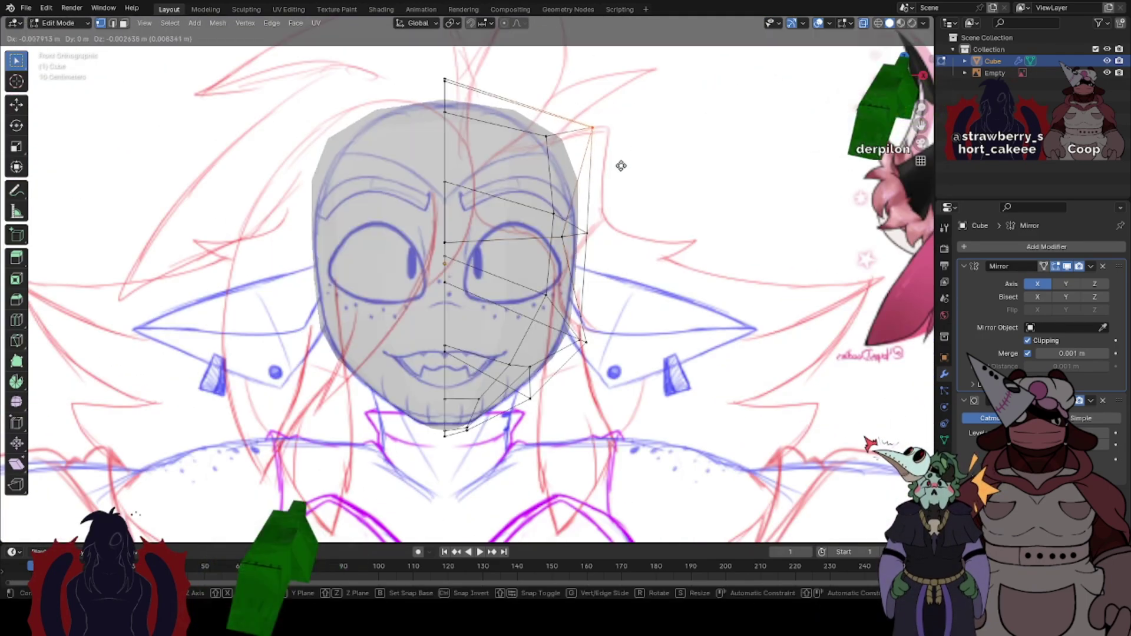
left_click(593, 175)
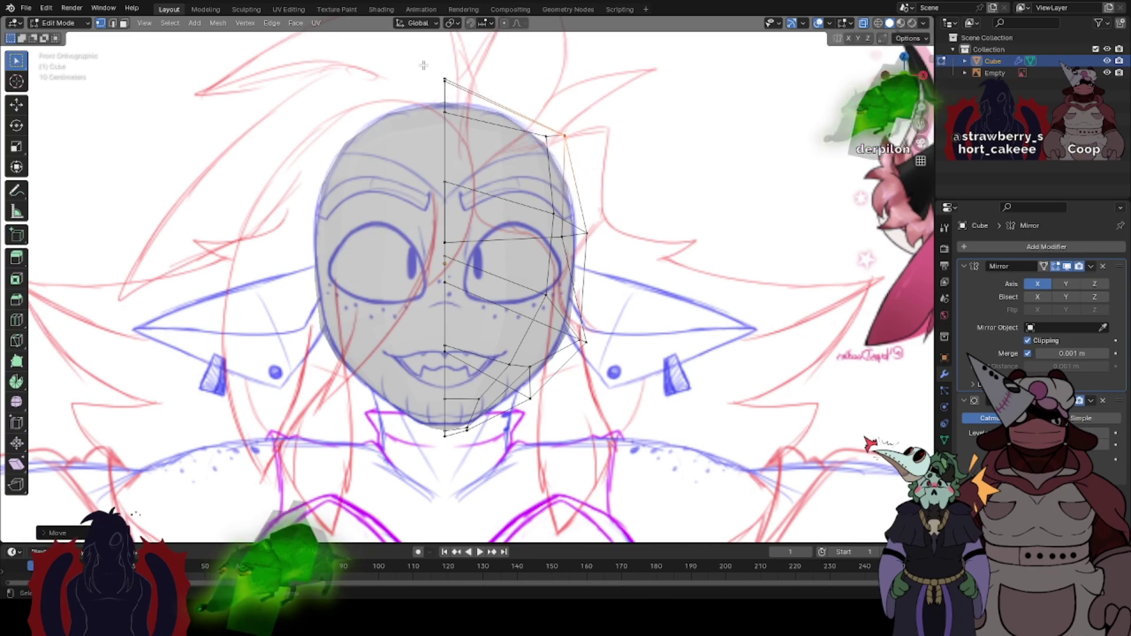
- Examine the smoothed head without X-ray from an angle and in the front view
key("Tab")
left_click(862, 26)
middle_click_drag(535, 246, 526, 276)
key("Tab")
left_click(905, 76)
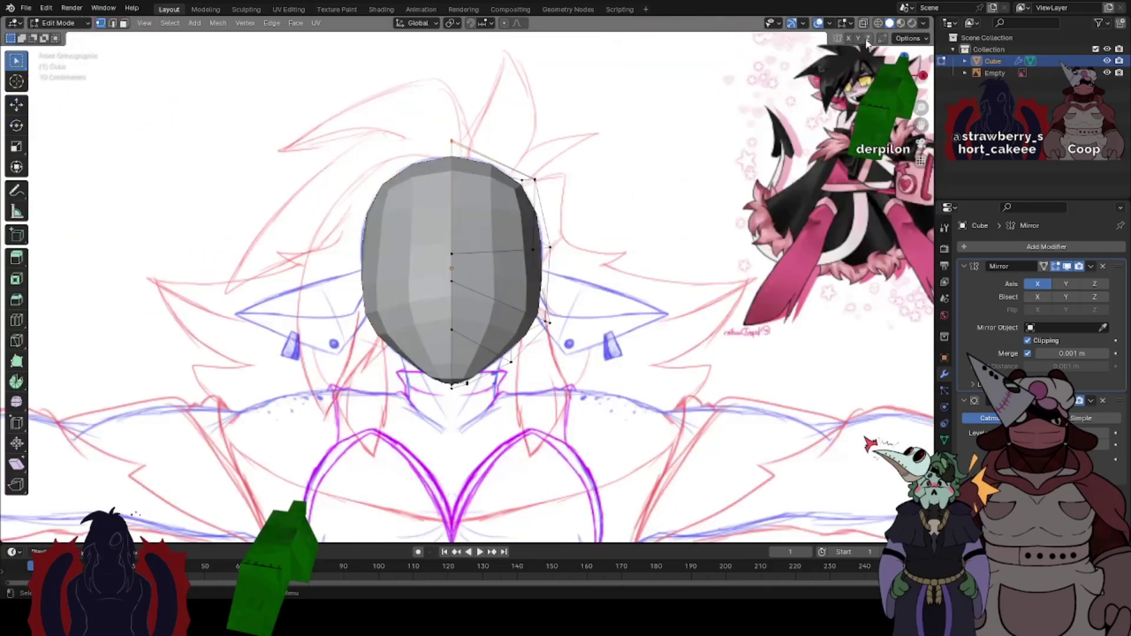
- In the front view, move the head's top outer corner vertex about 0.07 m outward along X
left_click(863, 24)
key("g")
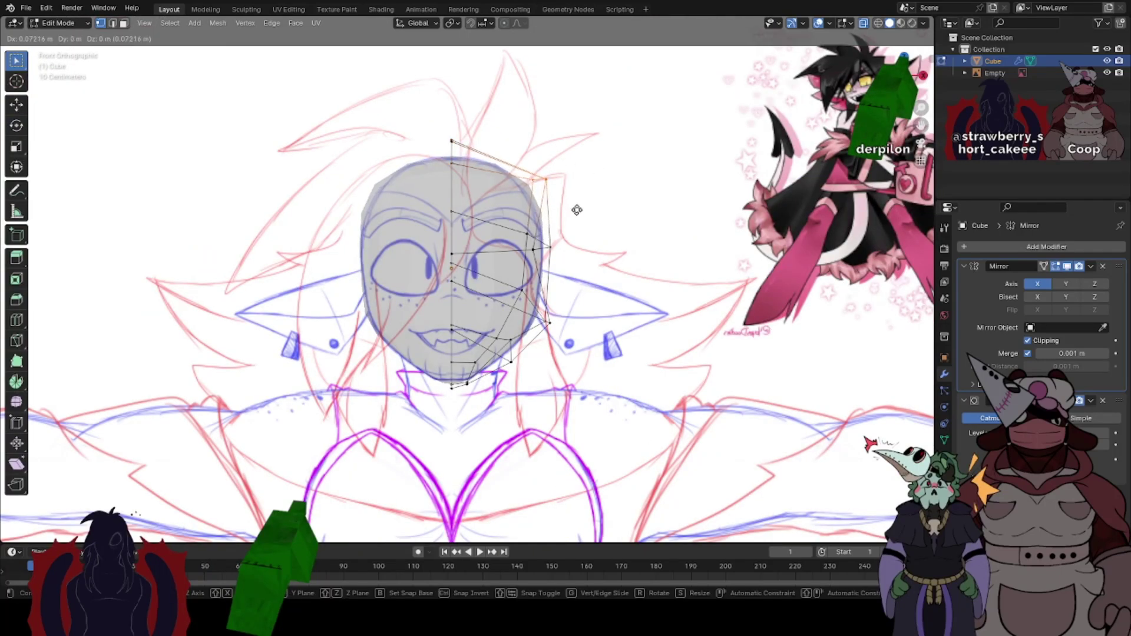
left_click(577, 209)
key("Tab")
left_click(864, 25)
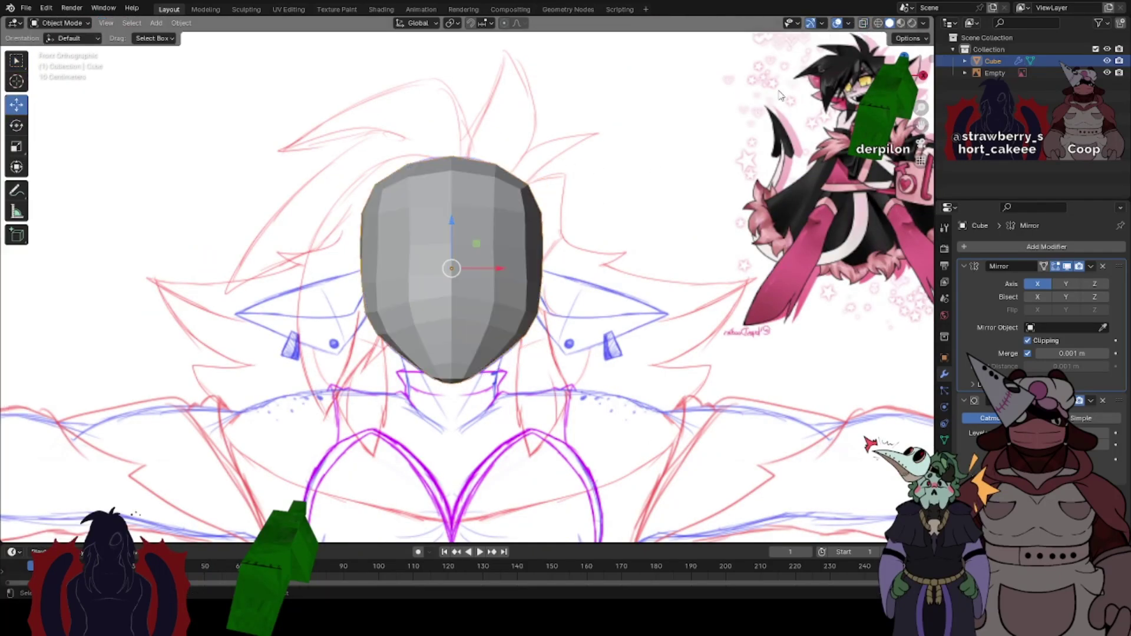
- In the right side view, adjust the position of the selected vertices on the jaw's underside
scroll(555, 243, "up", 2)
middle_click_drag(555, 243, 365, 284)
key("Tab")
middle_click_drag(486, 327, 417, 292)
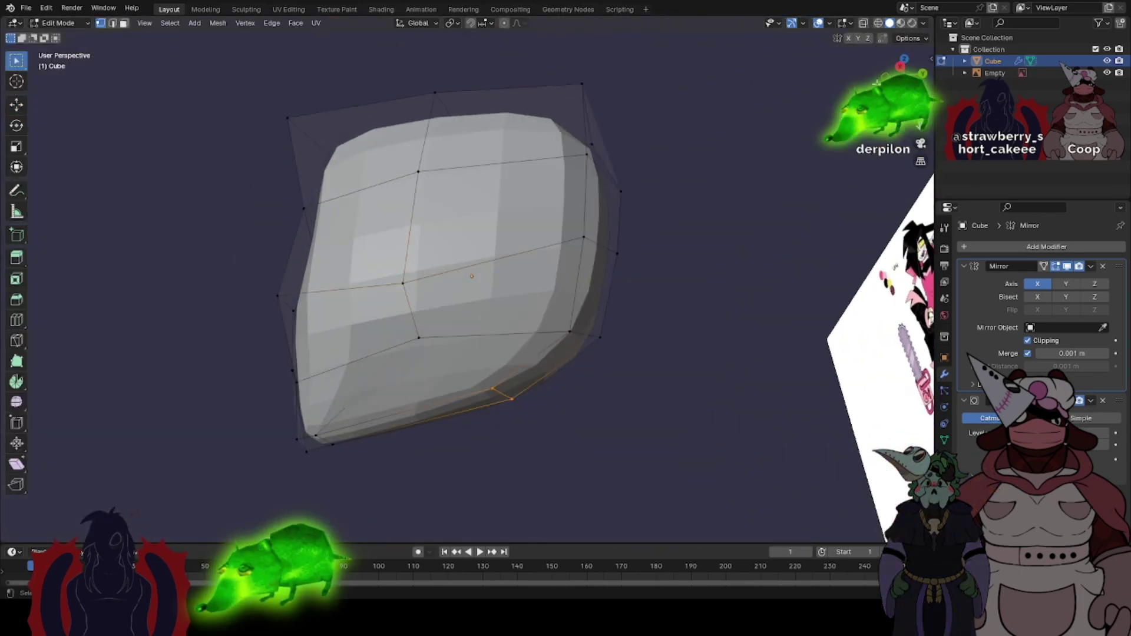
left_click(901, 67)
key("g")
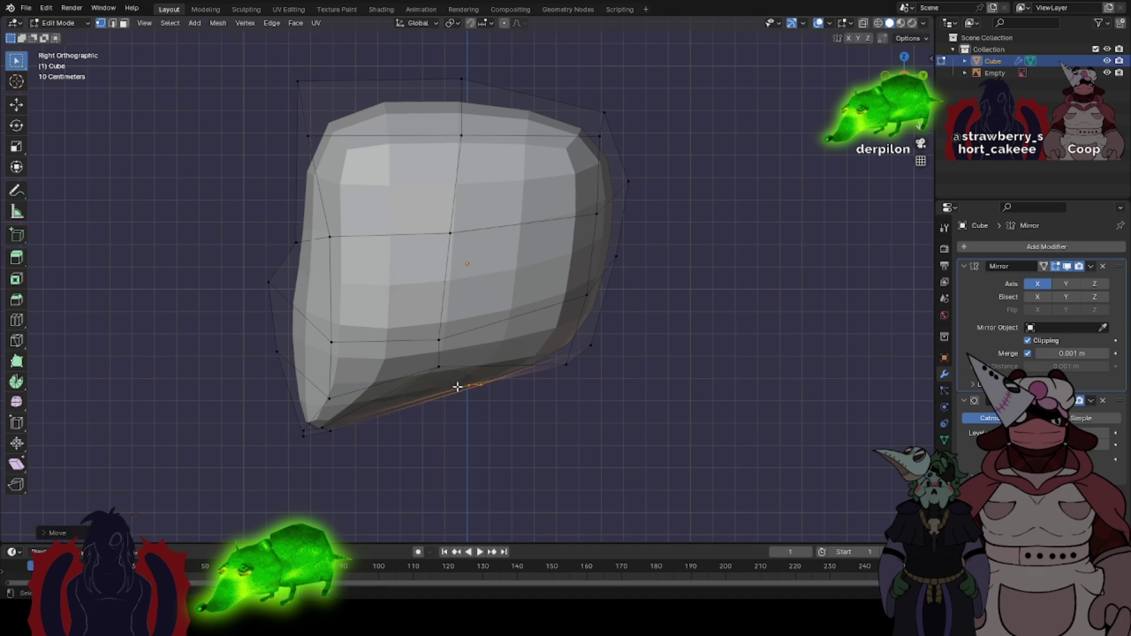
key("Tab")
mouse_move(441, 379)
middle_mouse_down()
mouse_move(434, 328)
mouse_move(470, 351)
mouse_move(546, 319)
middle_mouse_up()
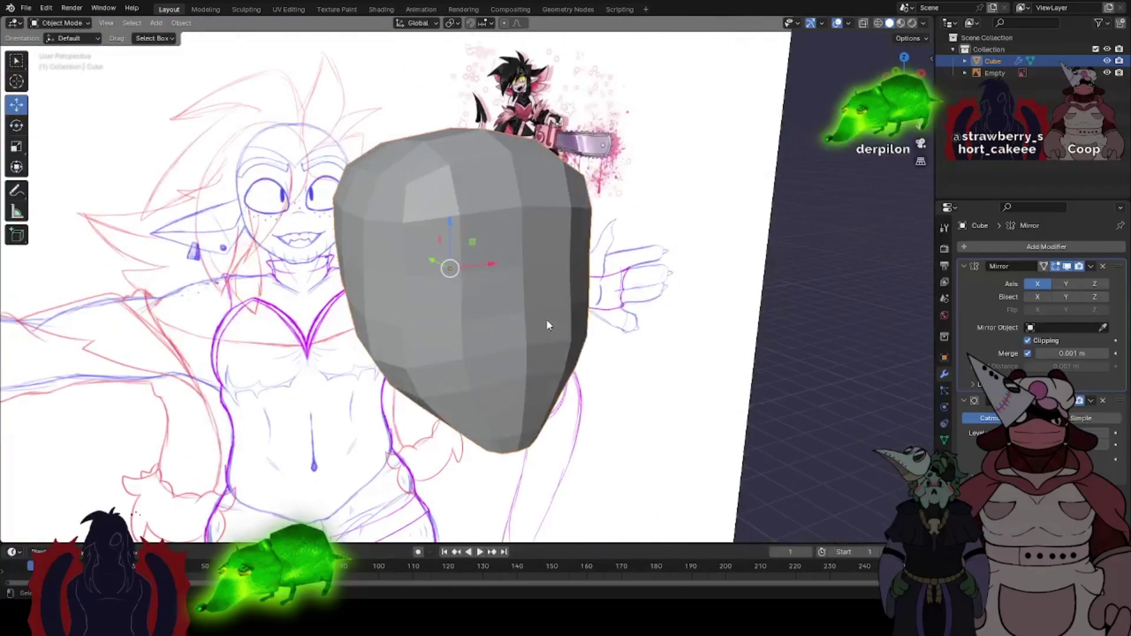
- Convert the head object to a mesh, baking in its Mirror and Subdivision modifiers
left_click(913, 83)
right_click(500, 226)
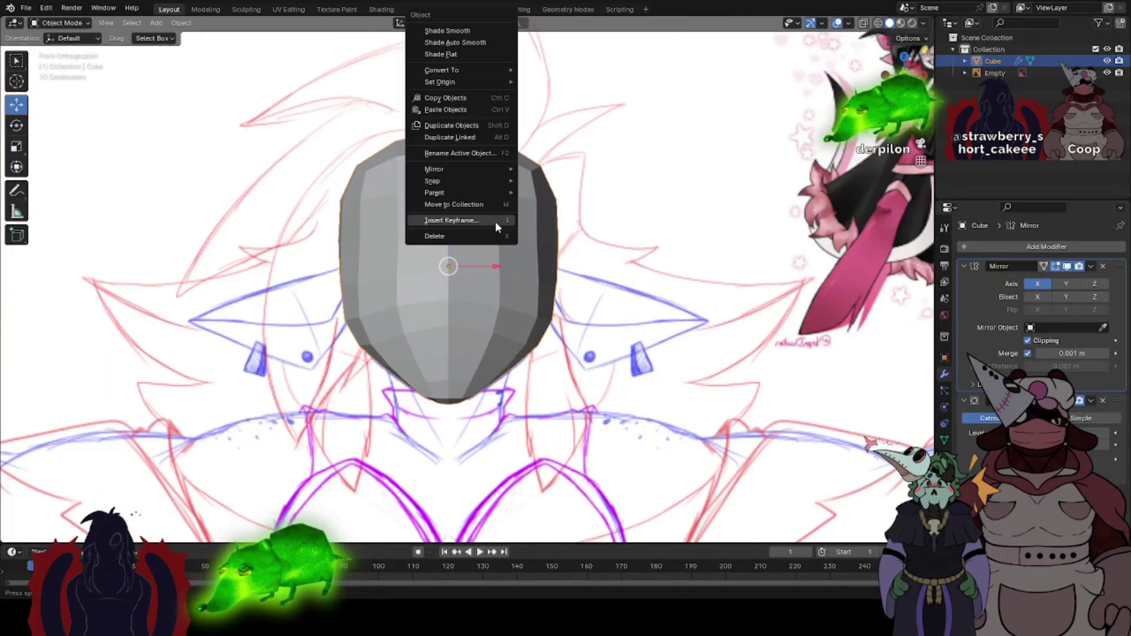
left_click(539, 82)
right_click(496, 235)
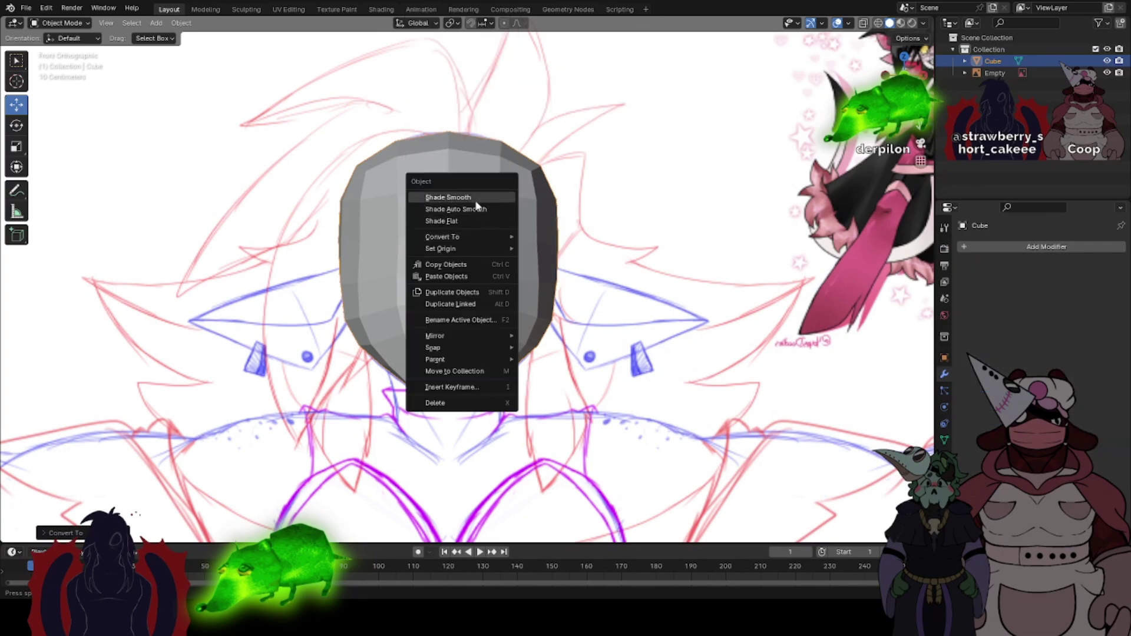
- Examine the converted head's mesh from several angles in both Edit Mode and Object Mode
middle_click_drag(323, 313, 732, 169)
key("Tab")
left_click(732, 169)
scroll(732, 169, "down", 1)
middle_click_drag(629, 175, 560, 234)
key("Tab")
scroll(525, 220, "up", 5)
scroll(559, 234, "down", 3)
- Compare Shade Auto Smooth with Shade Smooth on the head and apply Shade Smooth
right_click(559, 234)
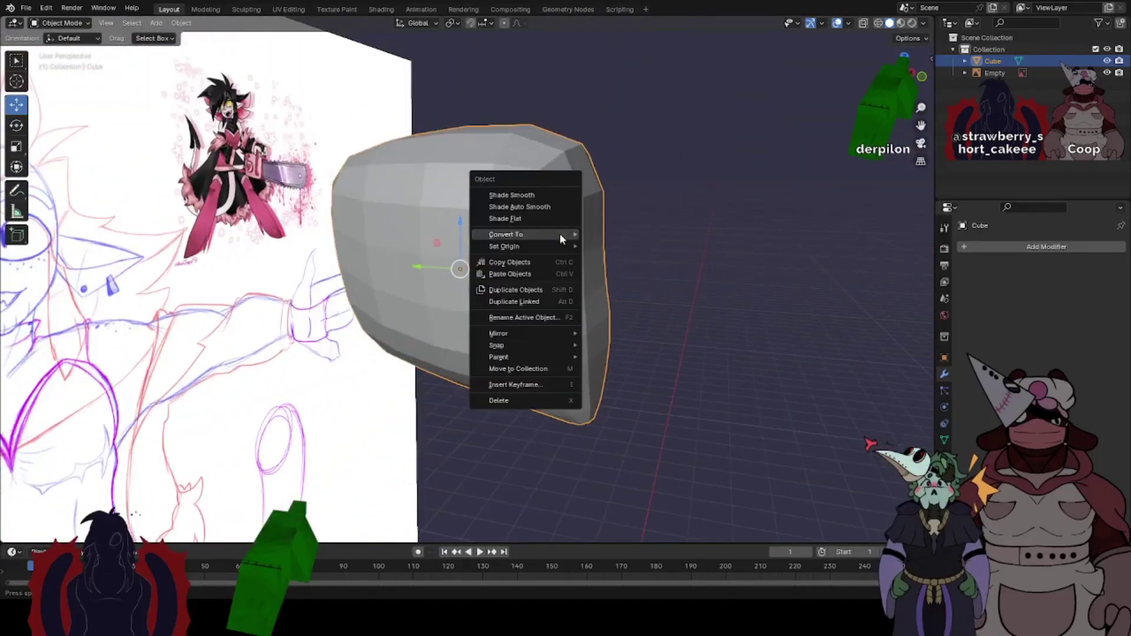
left_click(532, 197)
middle_click_drag(613, 210, 459, 166)
right_click(514, 215)
left_click(496, 226)
right_click(603, 196)
left_click(603, 196)
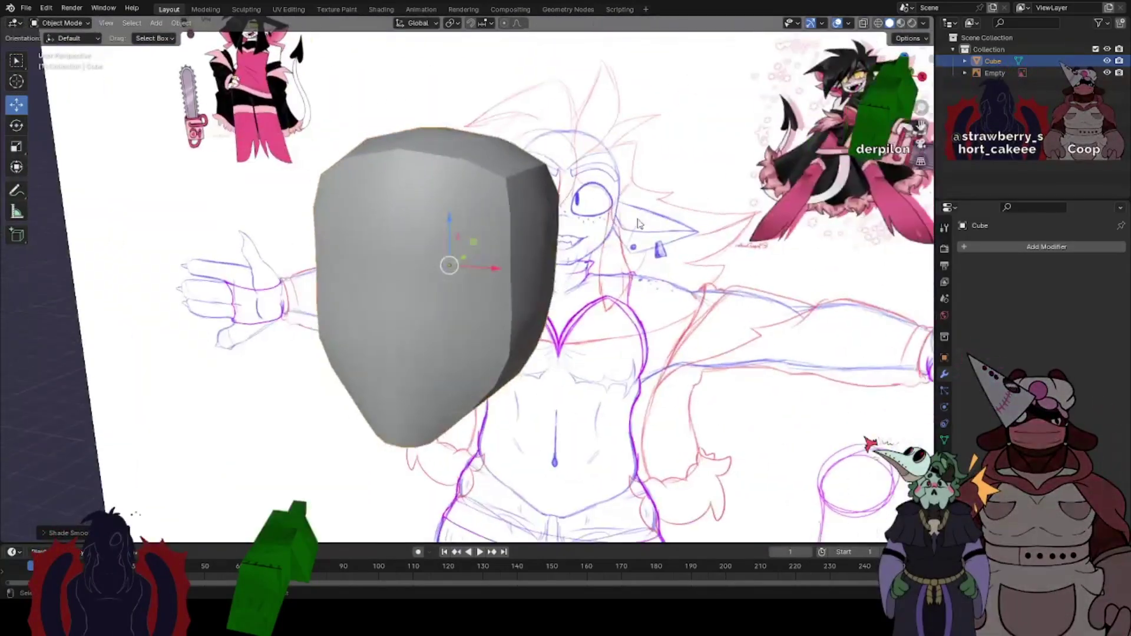
scroll(459, 167, "up", 2)
right_click(459, 166)
left_click(469, 163)
scroll(766, 253, "down", 3)
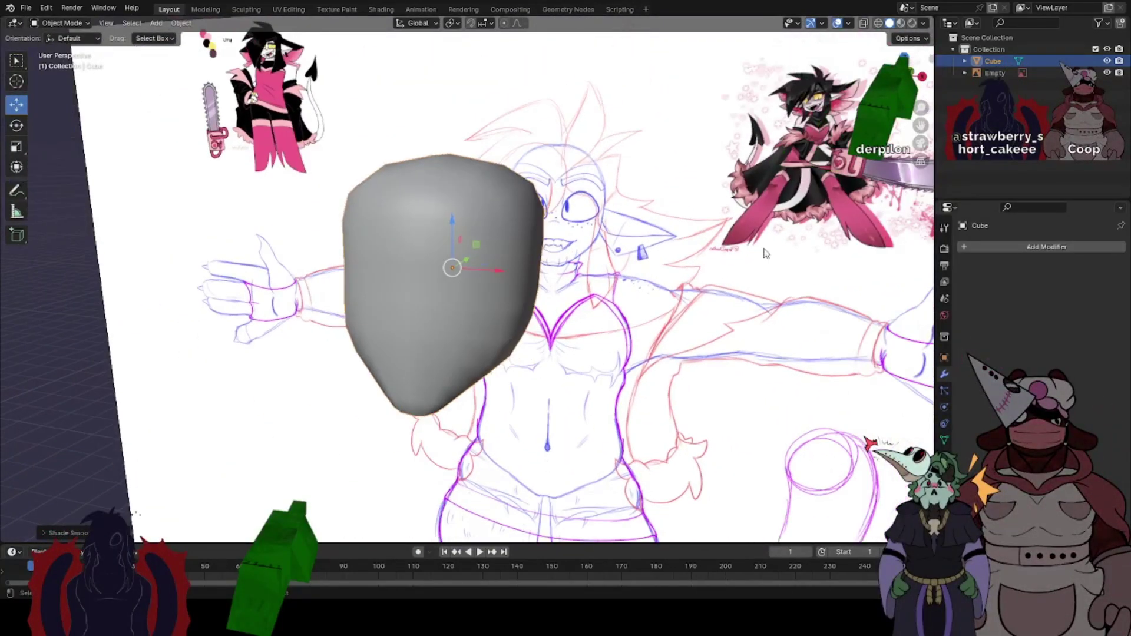
- Enable Auto Smooth in the head mesh's normals settings and raise its angle to soften the shading
left_click(944, 440)
middle_click_drag(825, 353, 848, 338)
scroll(848, 338, "up", 1)
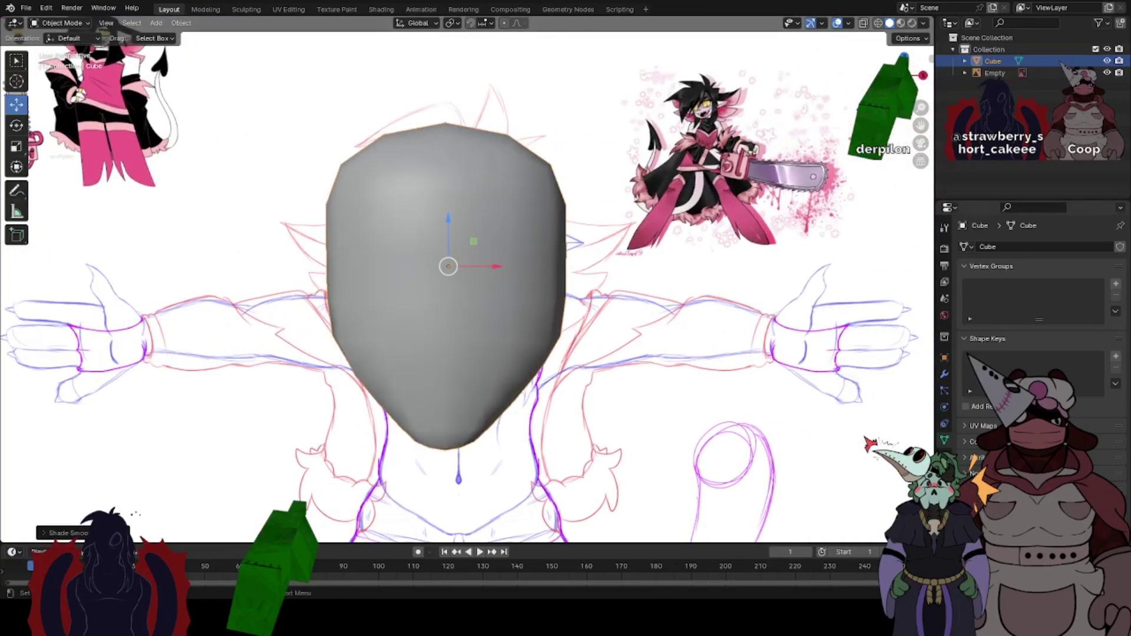
left_click(1031, 489)
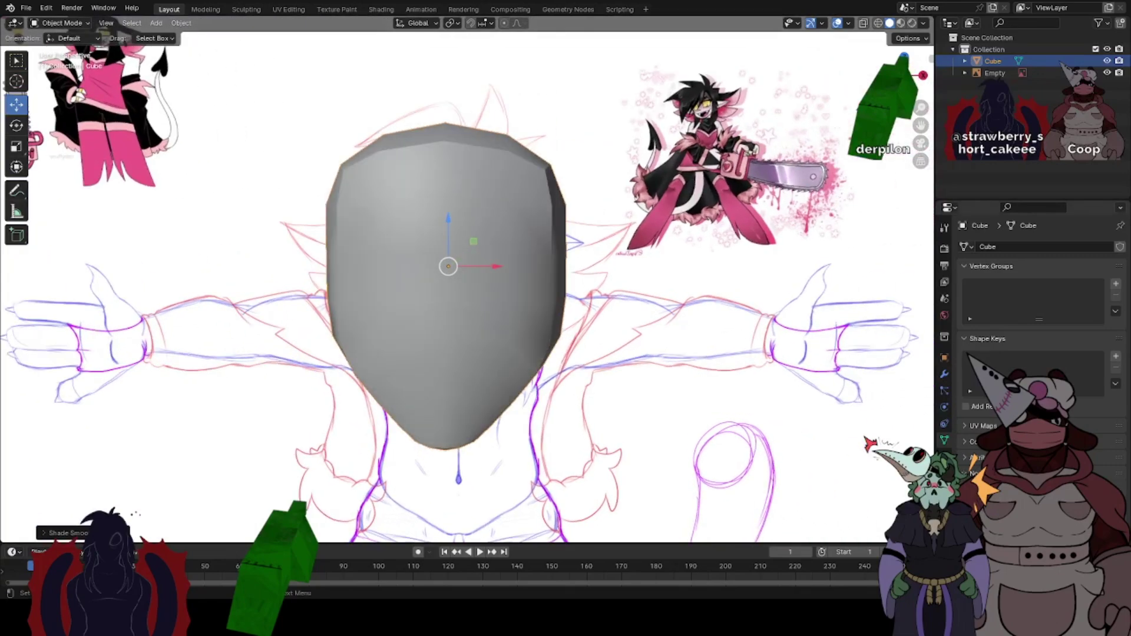
left_click_drag(1073, 490, 1101, 489)
middle_click_drag(560, 306, 401, 253)
- Enter Edit Mode on the head in the front view and switch to edge selection
key("Tab")
scroll(527, 266, "up", 2)
scroll(601, 202, "down", 3)
key("KP_1")
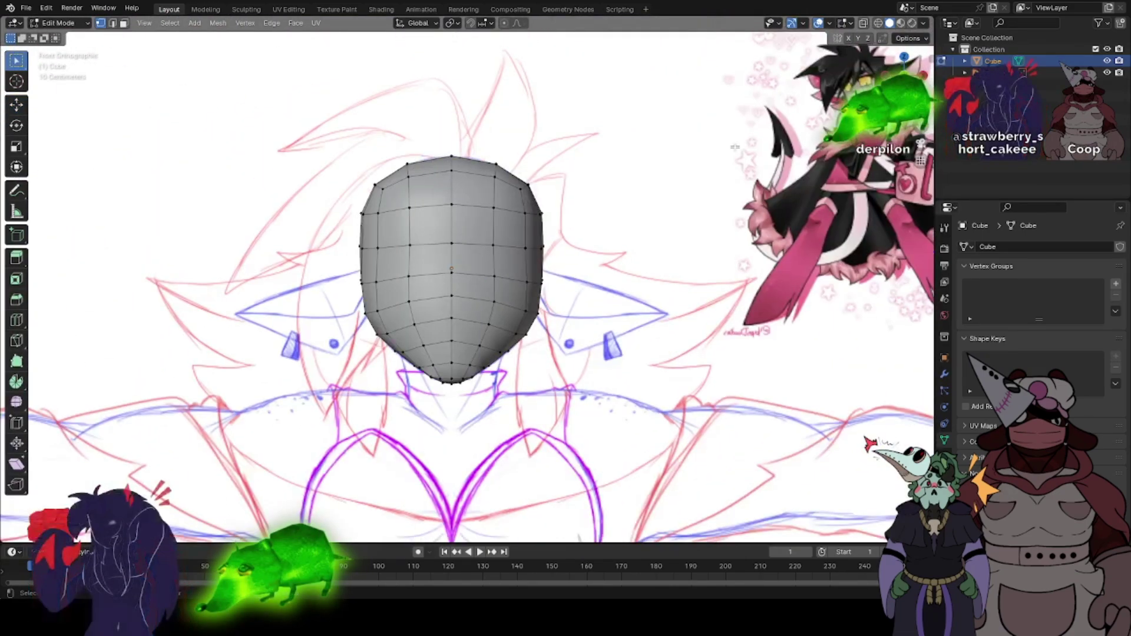
scroll(447, 250, "up", 1)
left_click(112, 23)
right_click(416, 251)
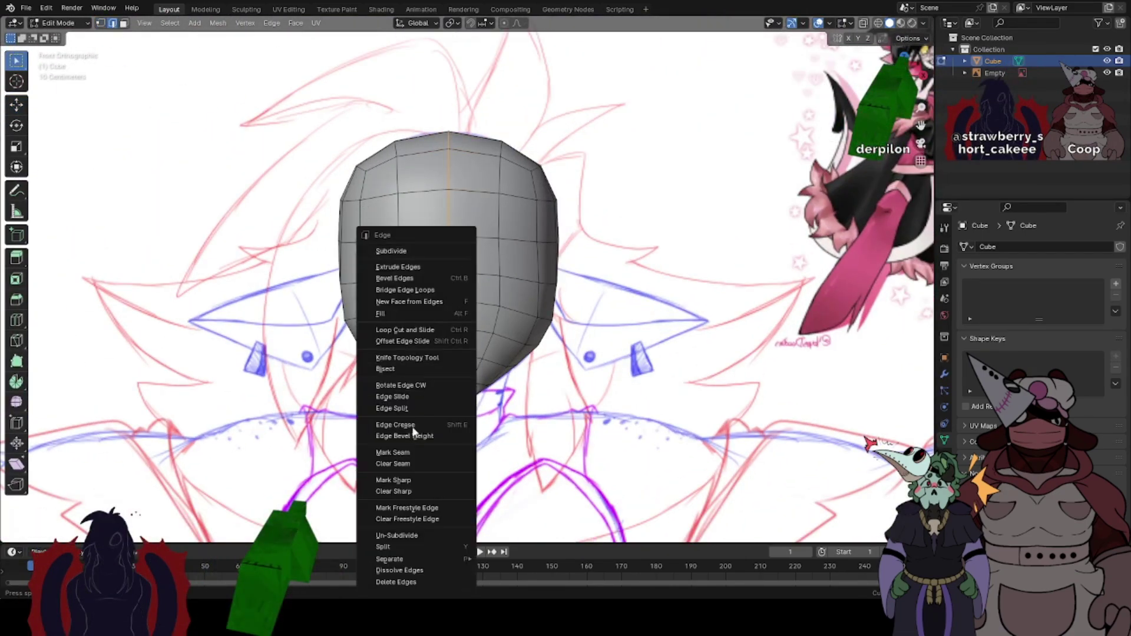
left_click(626, 217)
scroll(530, 201, "up", 1)
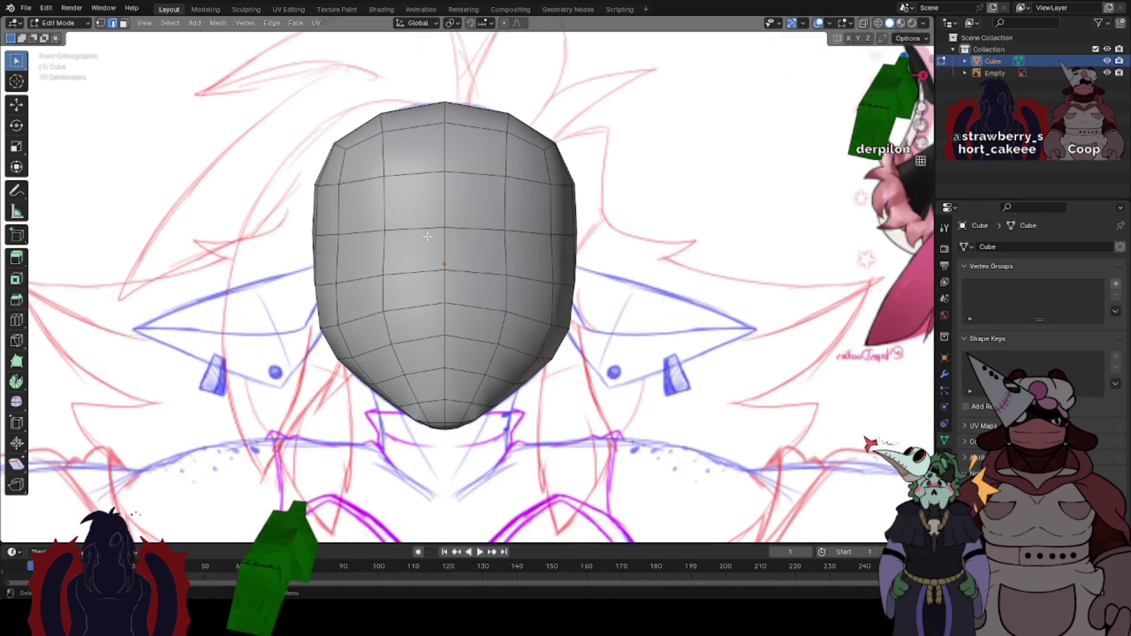
- Try marking the head's vertical centre edge loop as a seam and undo it
mouse_move(559, 356)
middle_mouse_down()
mouse_move(528, 331)
mouse_move(502, 335)
mouse_move(564, 353)
middle_mouse_up()
key("KP_1")
scroll(508, 235, "up", 1)
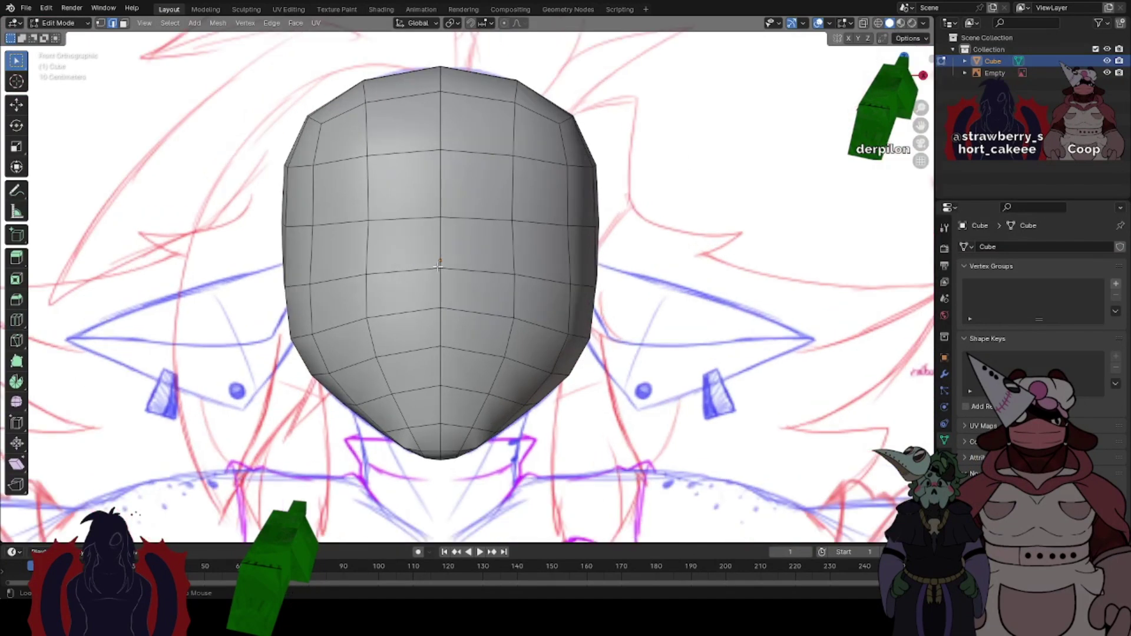
left_click(439, 252, "alt")
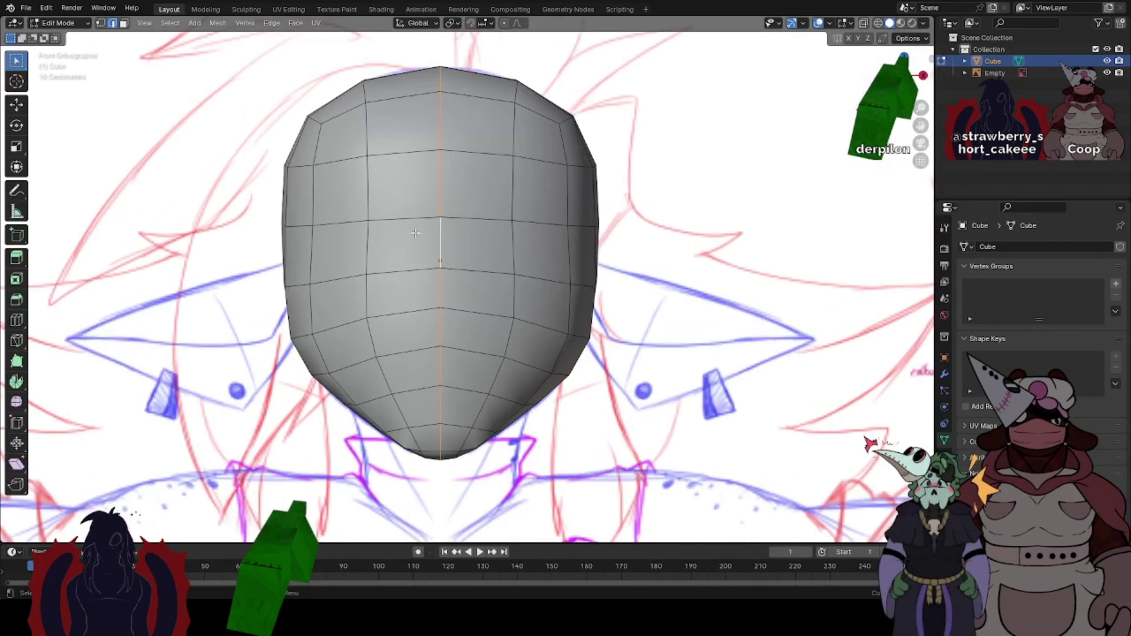
key("ctrl+e")
left_click(356, 434)
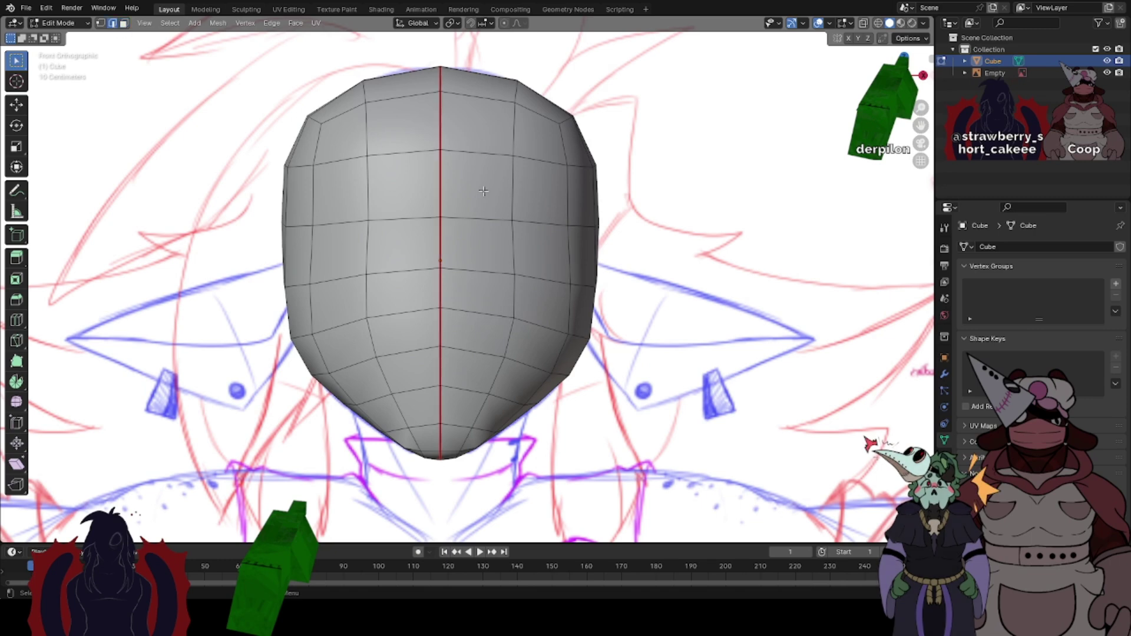
key("ctrl+z")
key("ctrl+z")
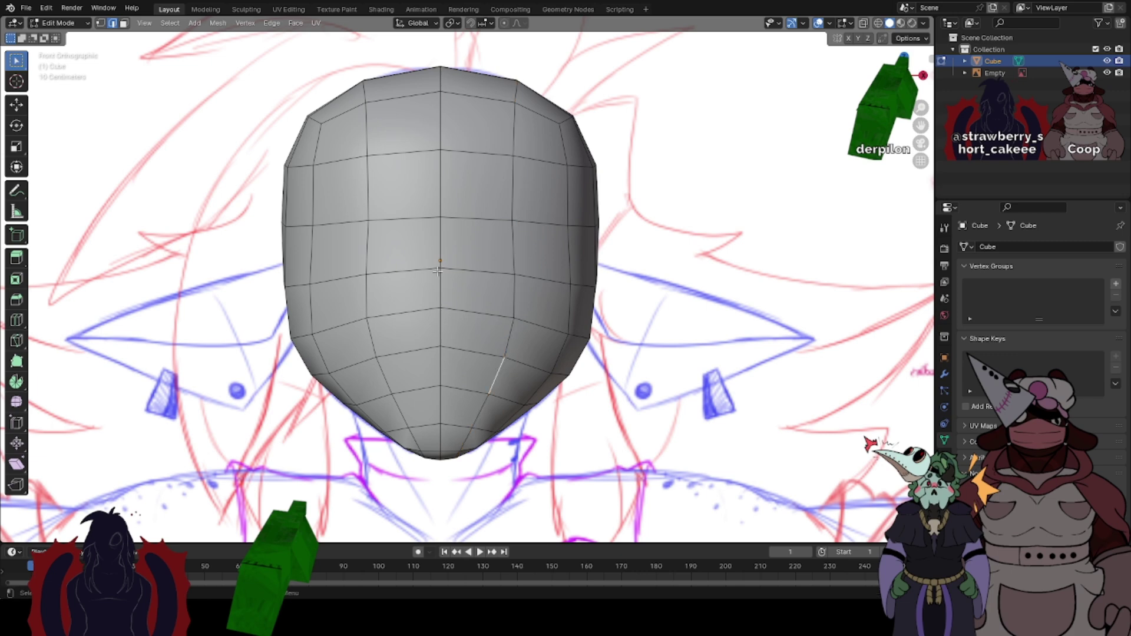
- Select the vertical edge loop along the head's centre line and mark it as a seam
left_click(441, 176, "alt")
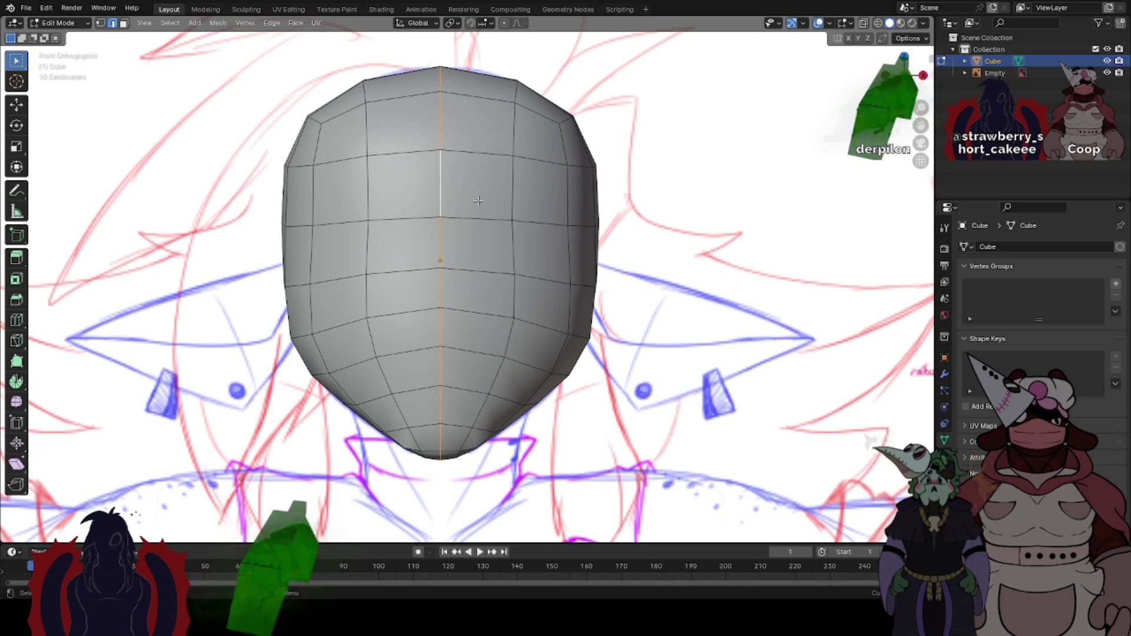
key("alt+a")
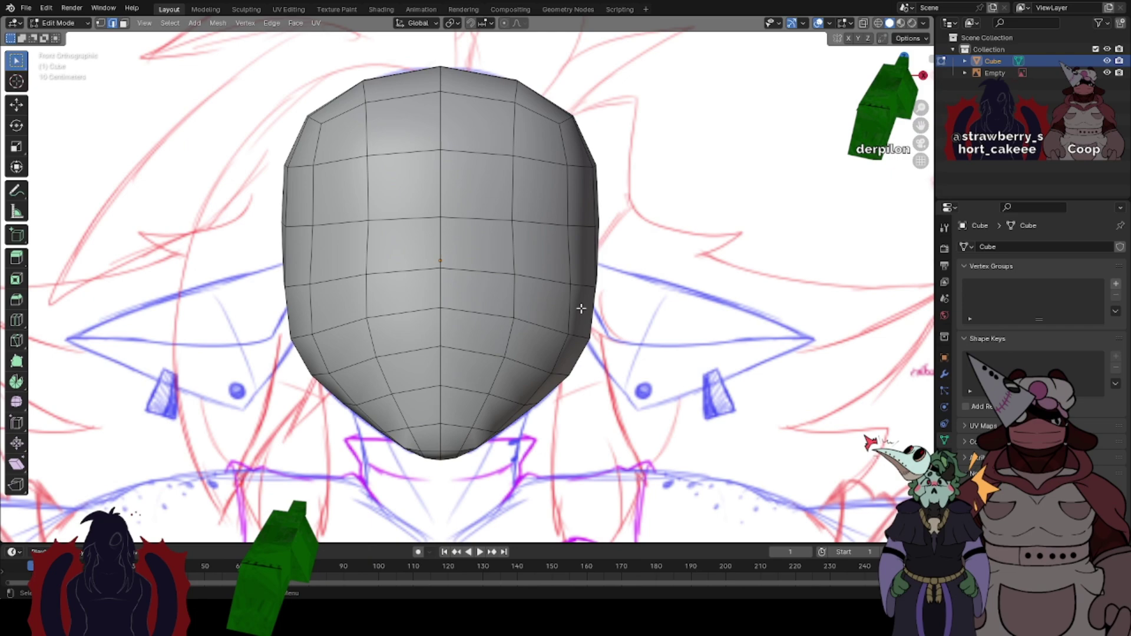
left_click(442, 239, "alt")
middle_click_drag(503, 203, 744, 266)
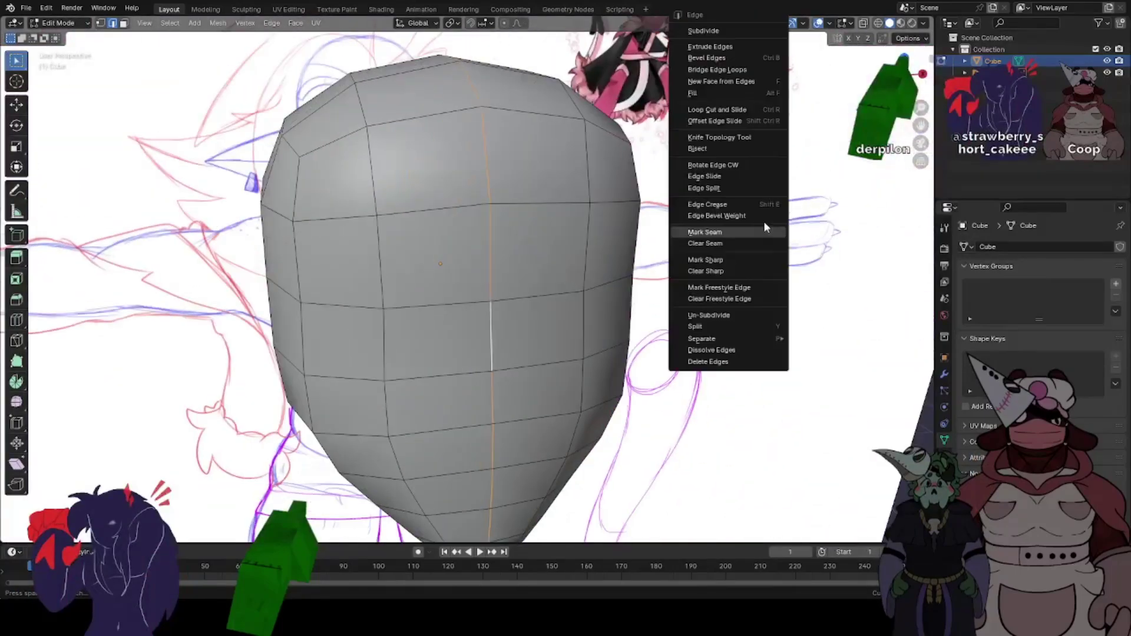
left_click(758, 235)
key("KP_1")
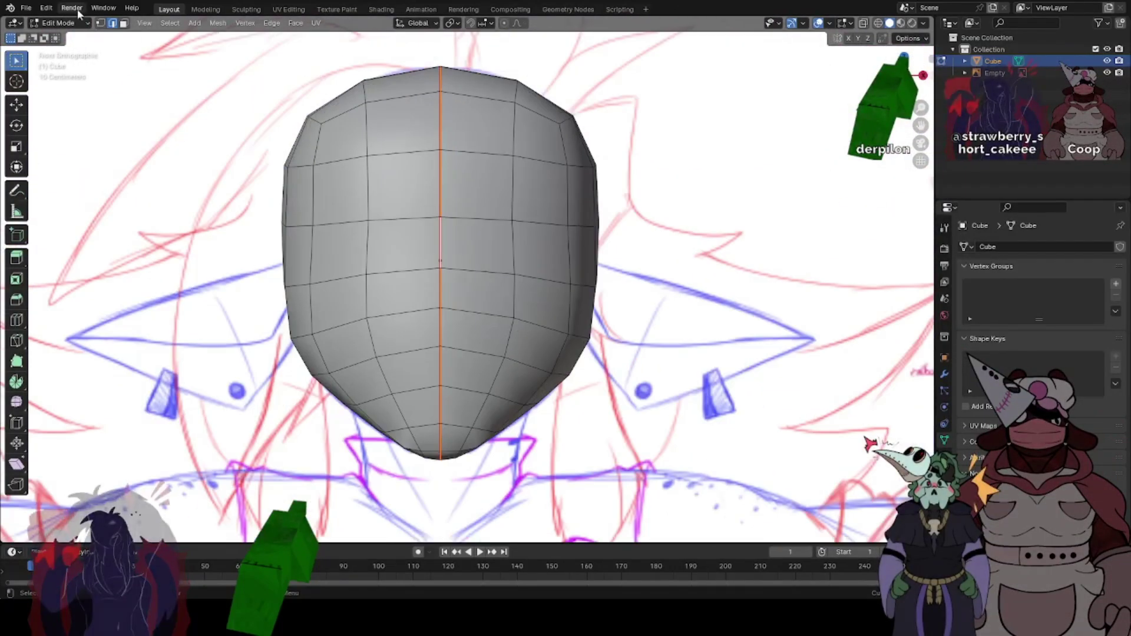
- In face selection, test selecting linked faces on each half of the head, bounded by the centre seam
left_click(124, 24)
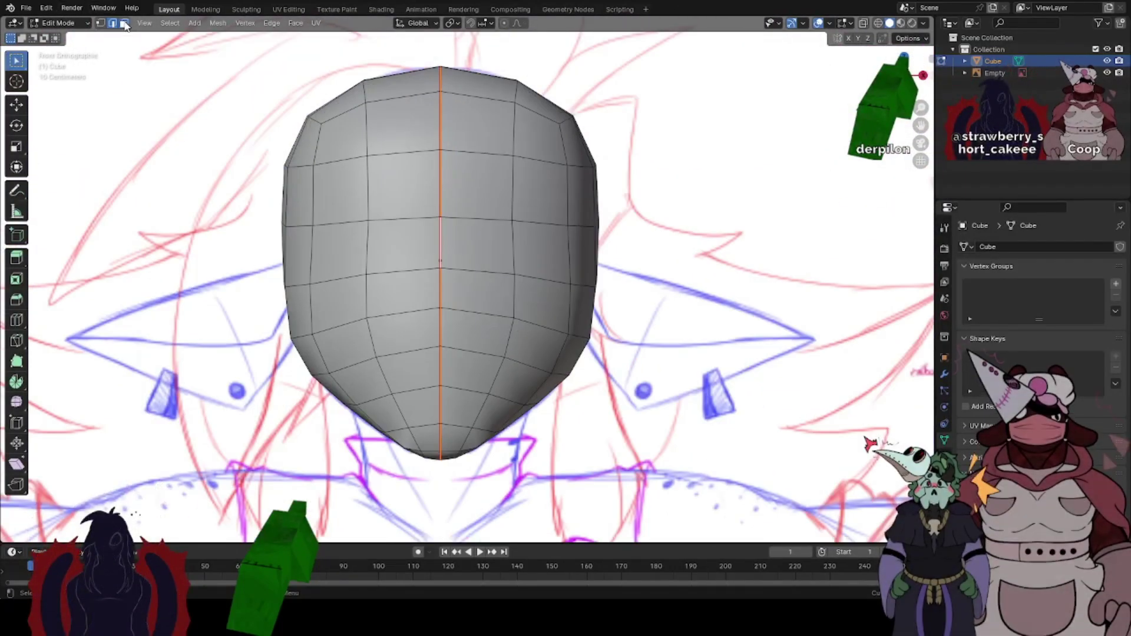
key("l")
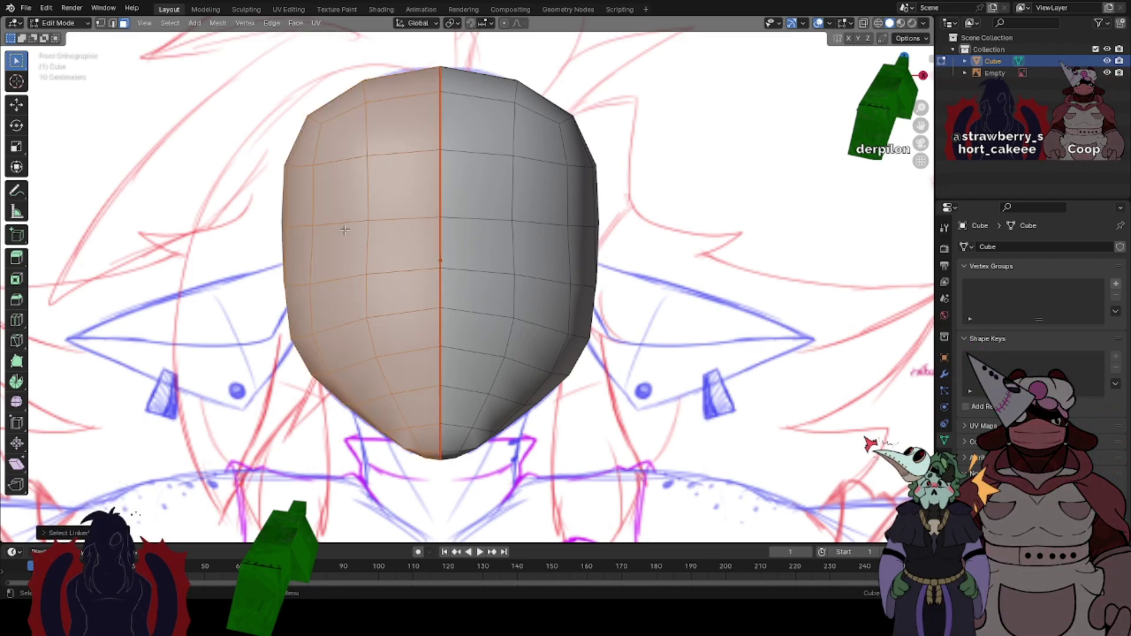
left_click(487, 245)
key("l")
left_click(386, 257)
key("l")
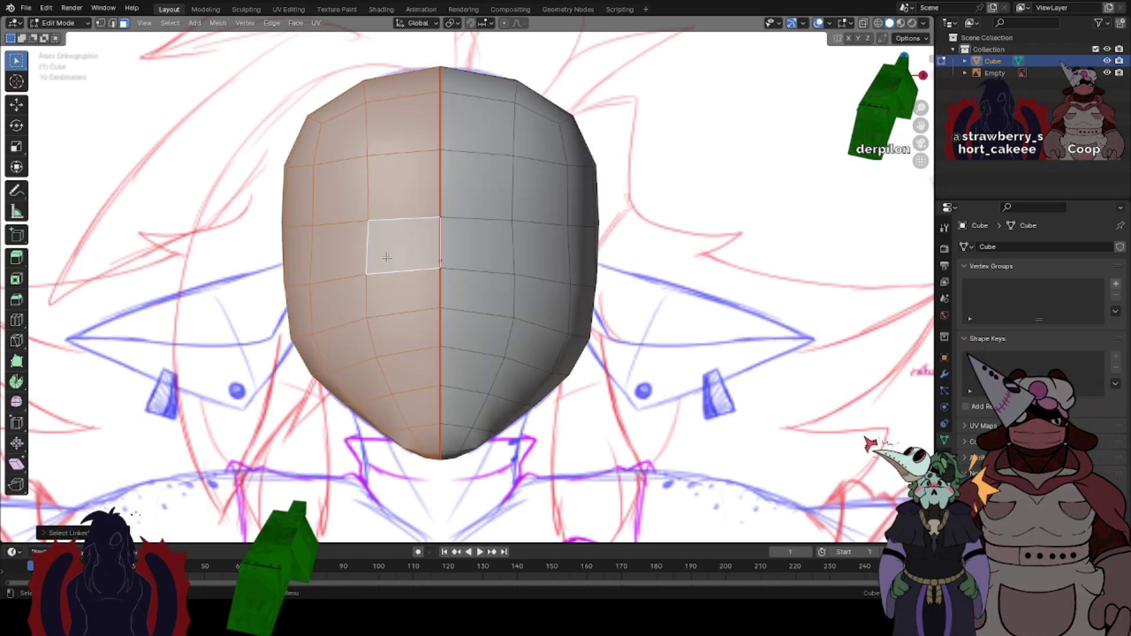
- Select the head's centre edge loop again and clear its seam
middle_click_drag(448, 285, 506, 243)
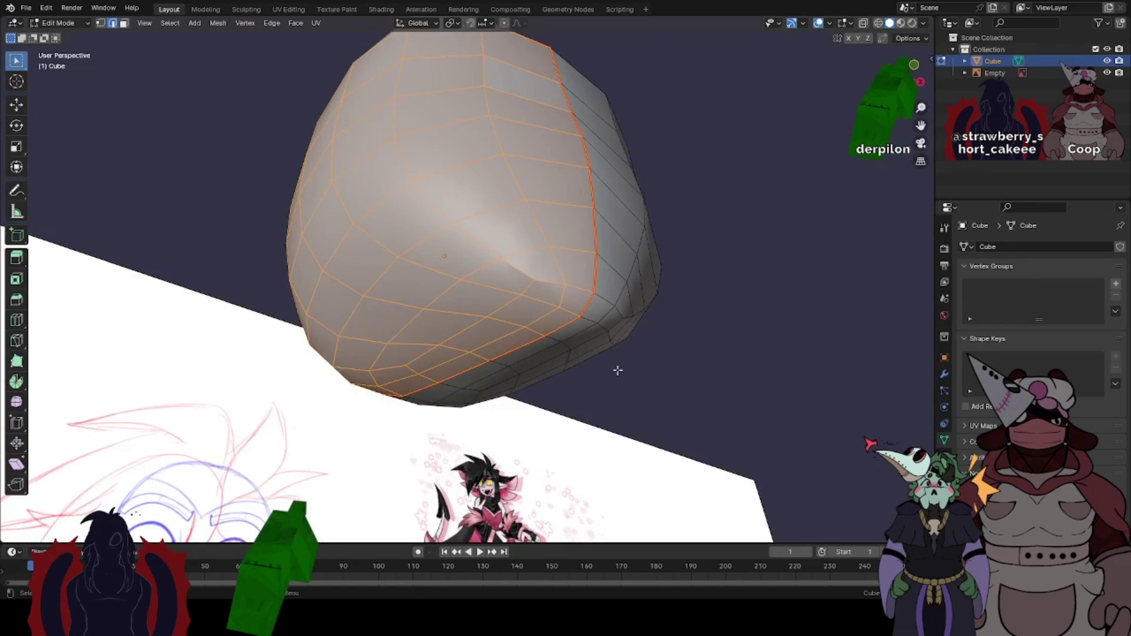
middle_click_drag(619, 226, 802, 271)
middle_click_drag(560, 203, 342, 221)
scroll(342, 221, "up", 1)
left_click(518, 256, "alt")
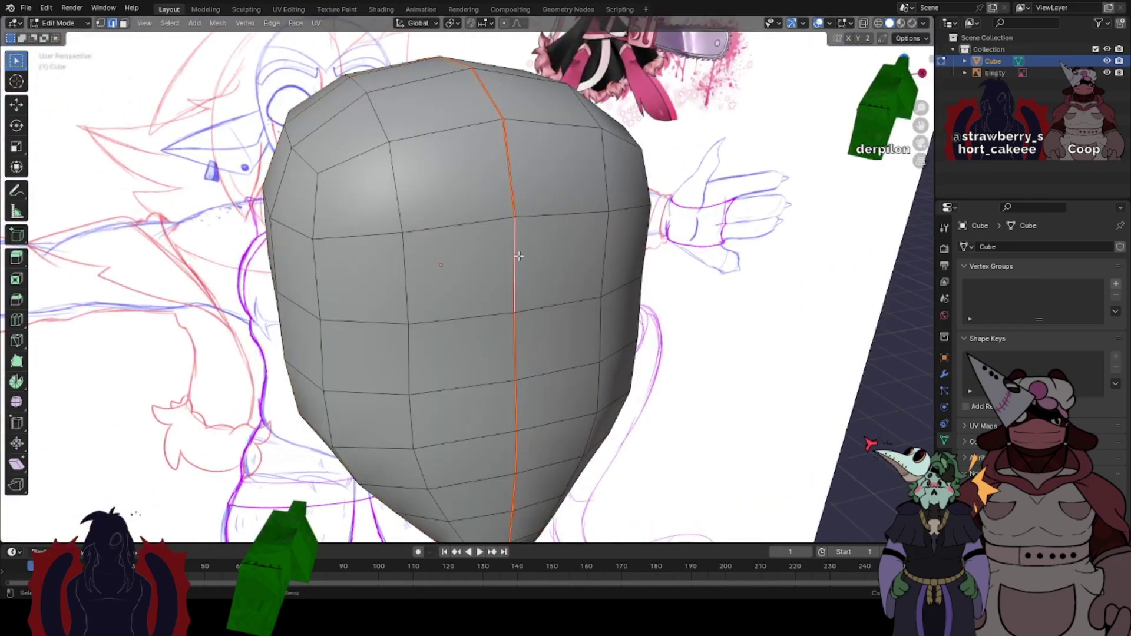
key("ctrl+e")
left_click(494, 284)
- Mark the centre loop as a seam except its lowest edges at the chin, and test selecting linked faces
middle_click_drag(525, 282, 501, 230)
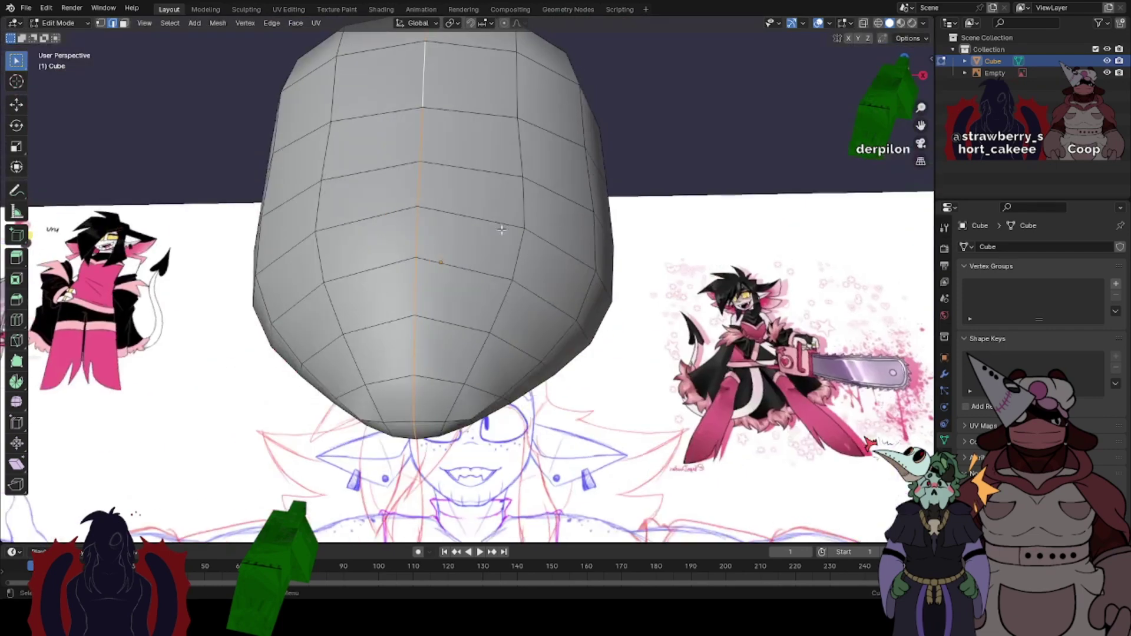
left_click(409, 406, "shift")
left_click(417, 439, "shift")
right_click(427, 396)
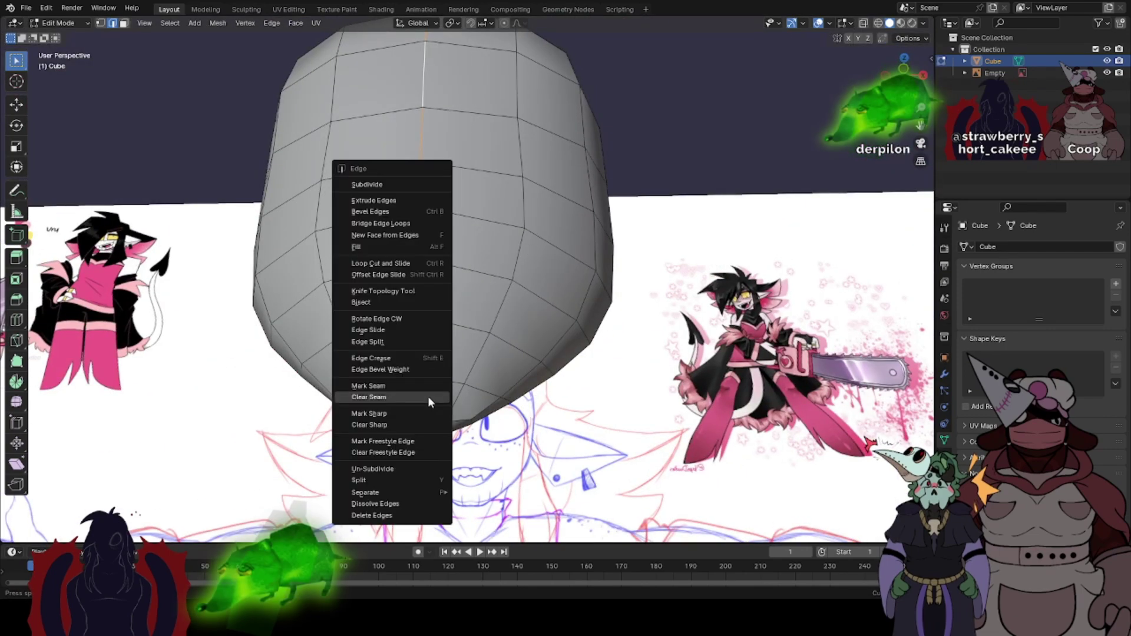
left_click(384, 387)
left_click(123, 24)
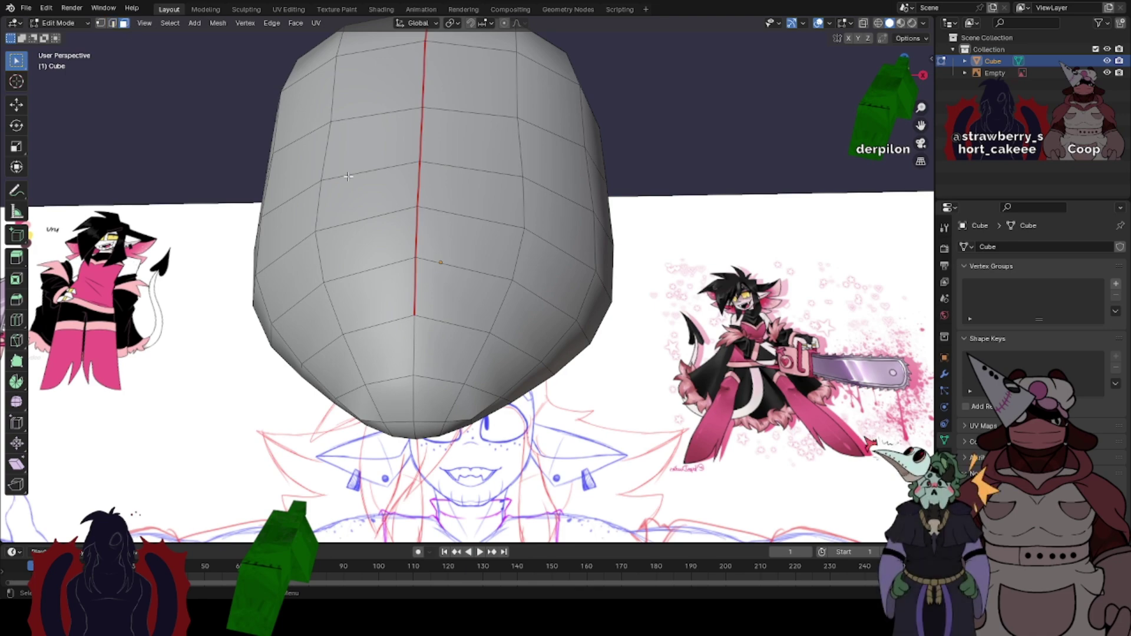
key("l")
- Mark the complete centre edge loop of the head as a seam, including the chin edges
middle_click_drag(453, 151, 523, 210)
left_click(115, 26)
left_click(479, 193, "alt")
right_click(476, 194)
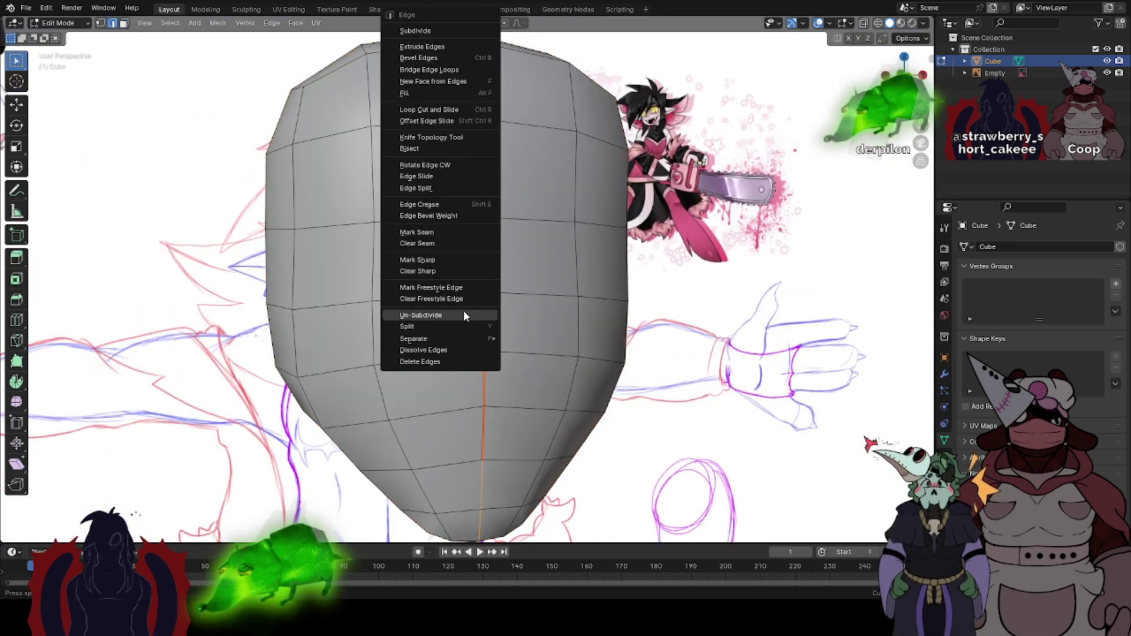
left_click(437, 235)
- Select all linked faces on the negative X half of the head up to the seam and delete them
middle_click_drag(437, 235, 217, 56)
key("l")
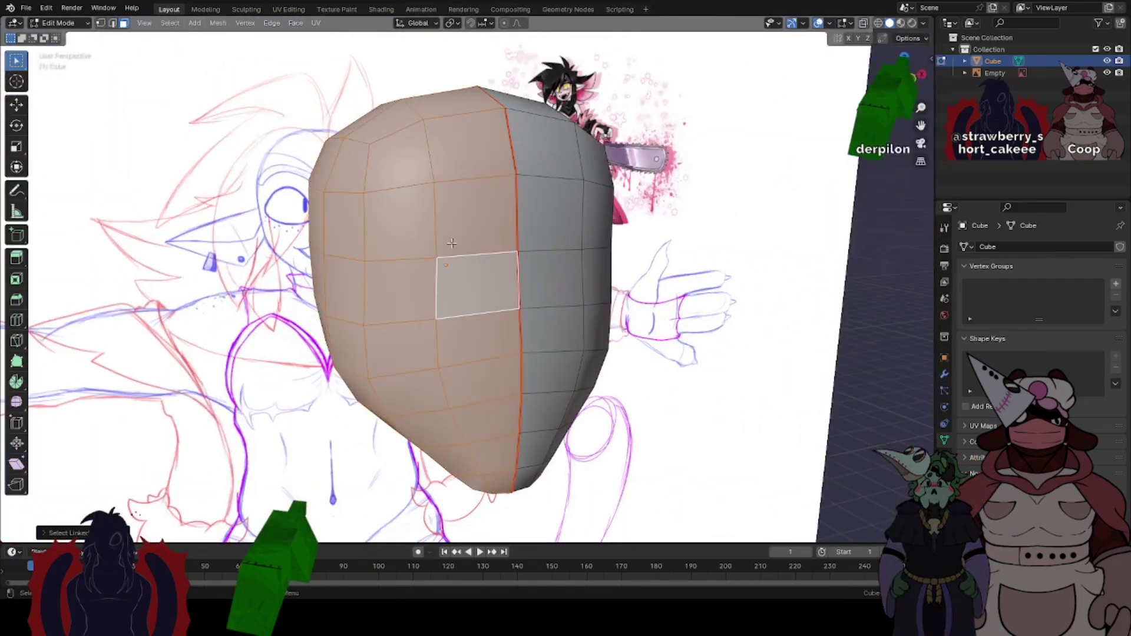
right_click(452, 243)
left_click(411, 451)
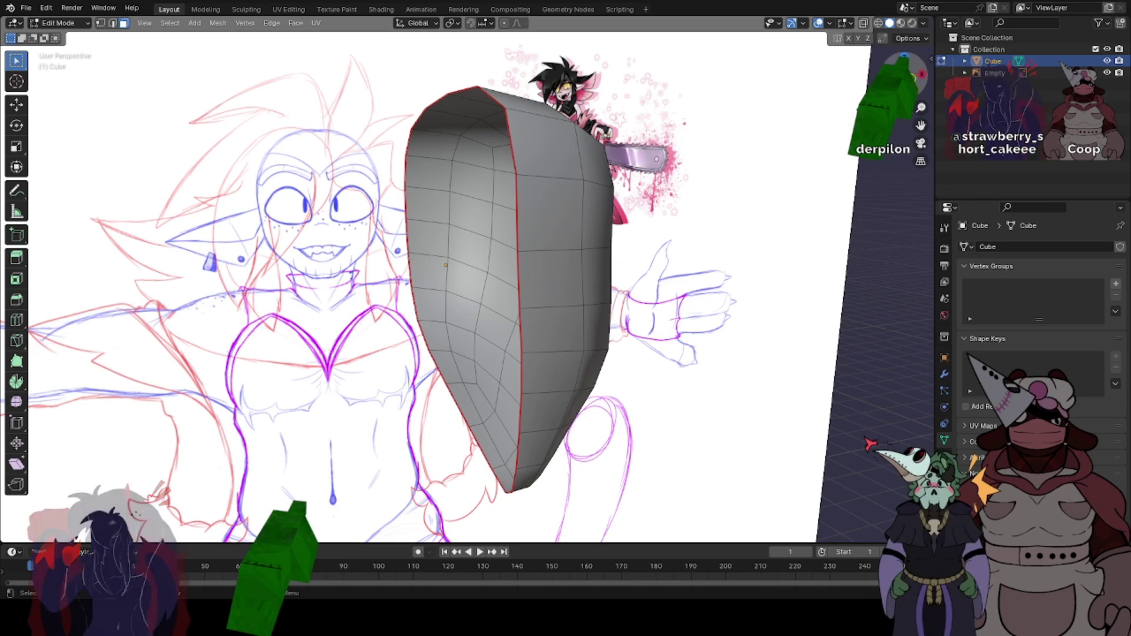
- Add a Mirror modifier on the X axis with clipping to the half head
left_click(912, 78)
left_click(944, 374)
left_click(989, 245)
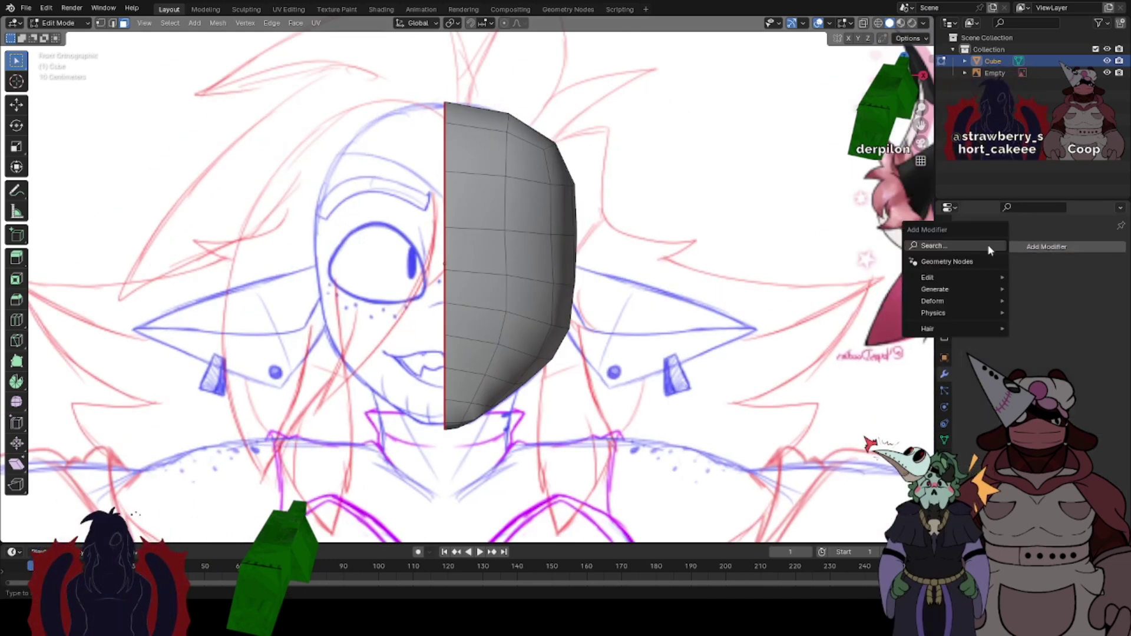
left_click(990, 247)
left_click(899, 266)
- Add a Catmull-Clark Subdivision Surface modifier to the mirrored head
left_click(1032, 247)
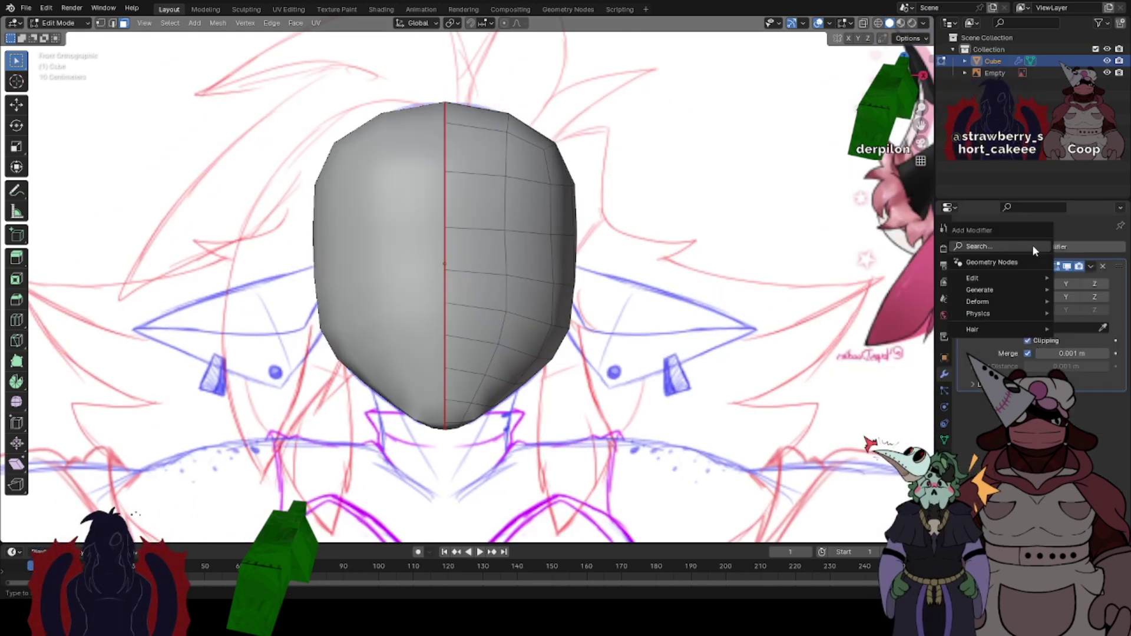
left_click(1031, 247)
left_click(937, 279)
scroll(494, 194, "up", 1)
scroll(501, 202, "up", 1)
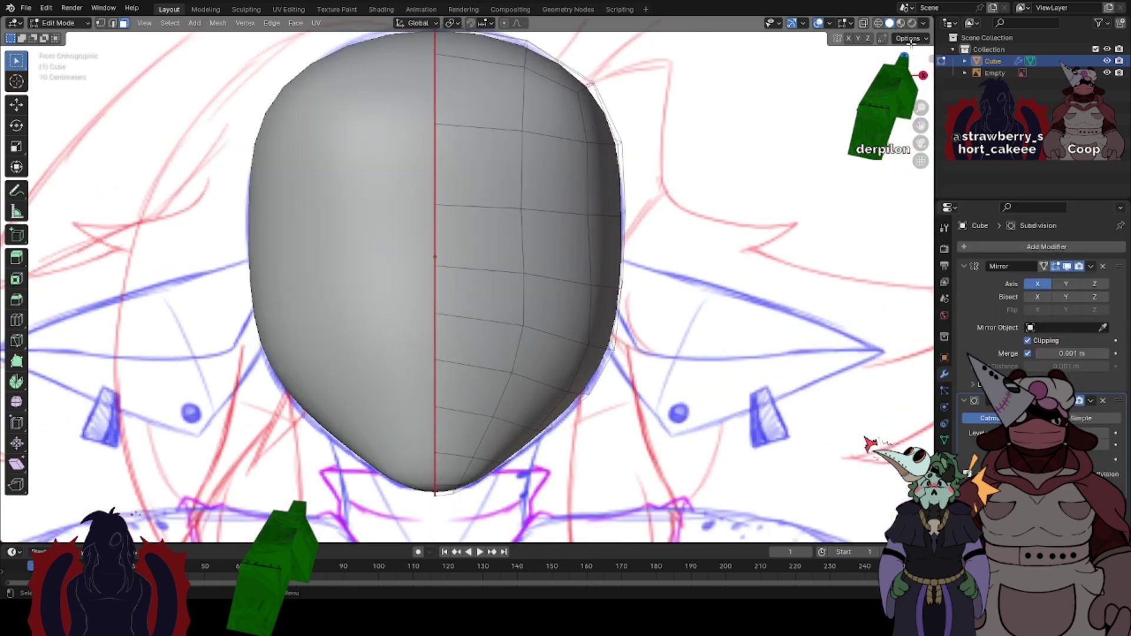
- Compare the smoothed head with the reference face in see-through X-ray display from the front
left_click(866, 23)
scroll(466, 279, "up", 2)
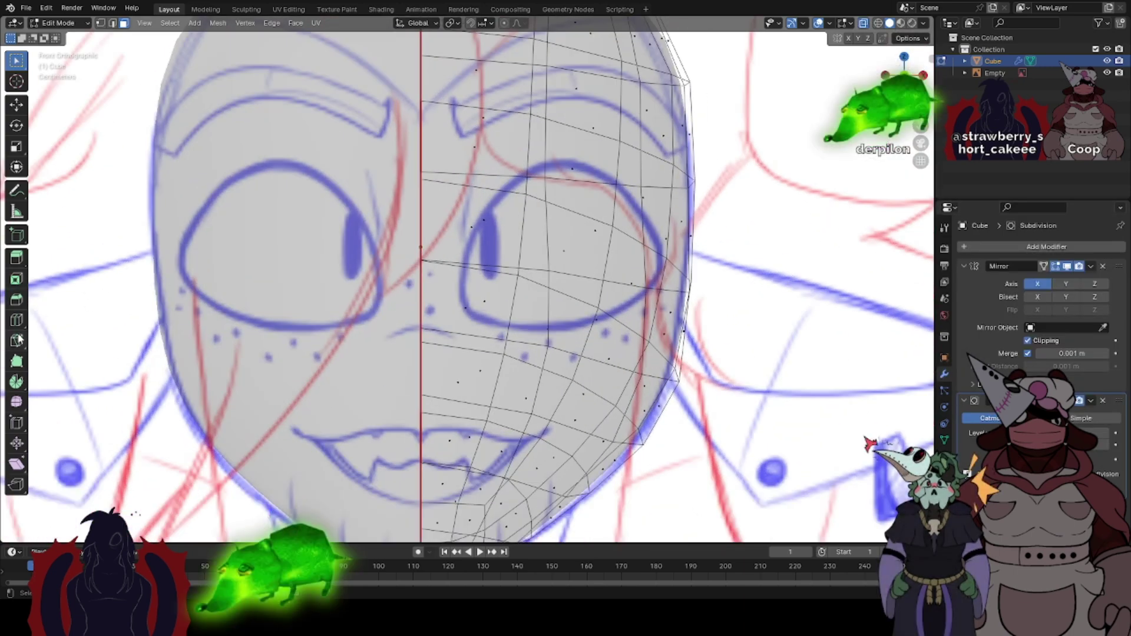
scroll(465, 280, "down", 3)
key("Tab")
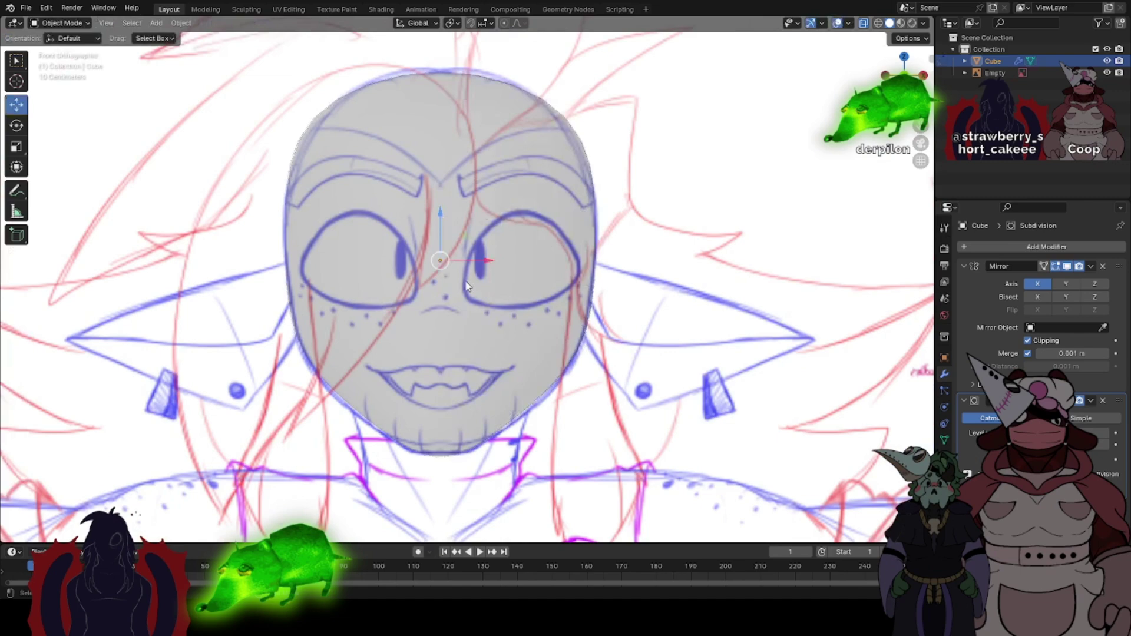
left_click(864, 25)
- Inspect the smoothed head from the front and both sides, with and without its editing cage
scroll(427, 322, "down", 2)
mouse_move(426, 313)
middle_mouse_down()
mouse_move(536, 287)
mouse_move(519, 272)
mouse_move(412, 257)
mouse_move(423, 225)
mouse_move(492, 229)
mouse_move(490, 271)
middle_mouse_up()
key("Tab")
scroll(577, 283, "up", 1)
key("Tab")
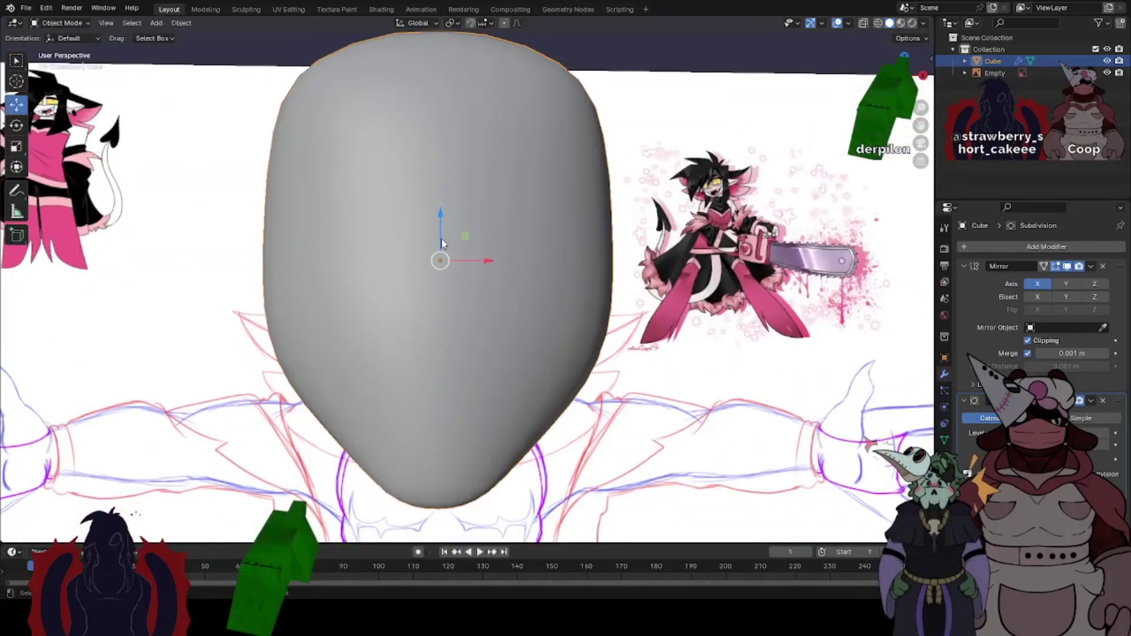
key("Tab")
middle_click_drag(441, 243, 431, 247)
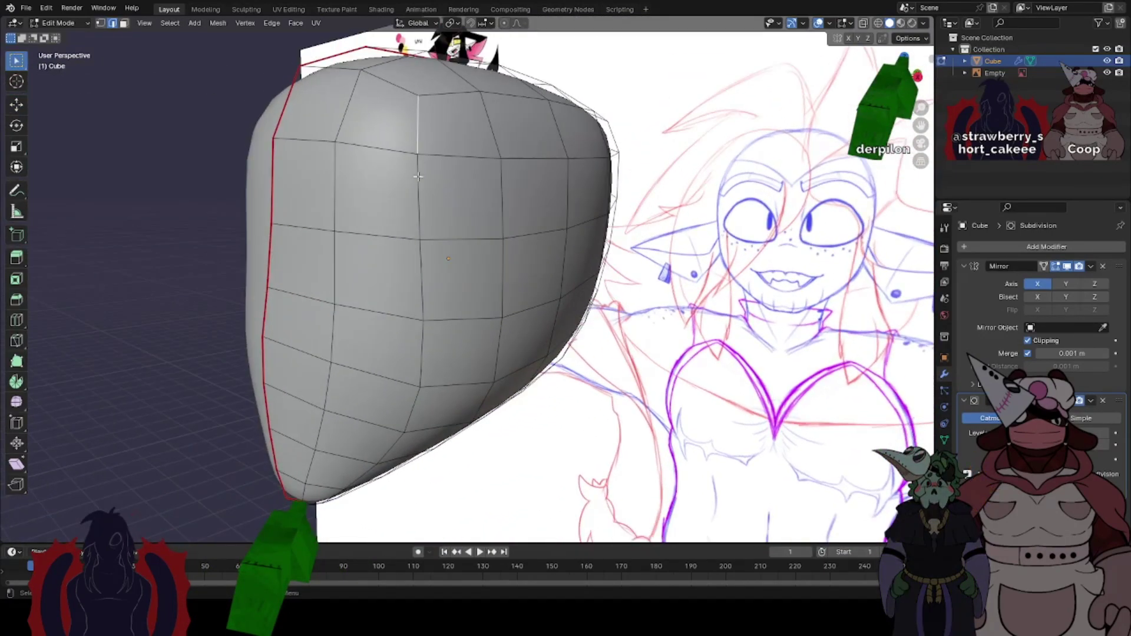
key("Tab")
scroll(405, 282, "down", 2)
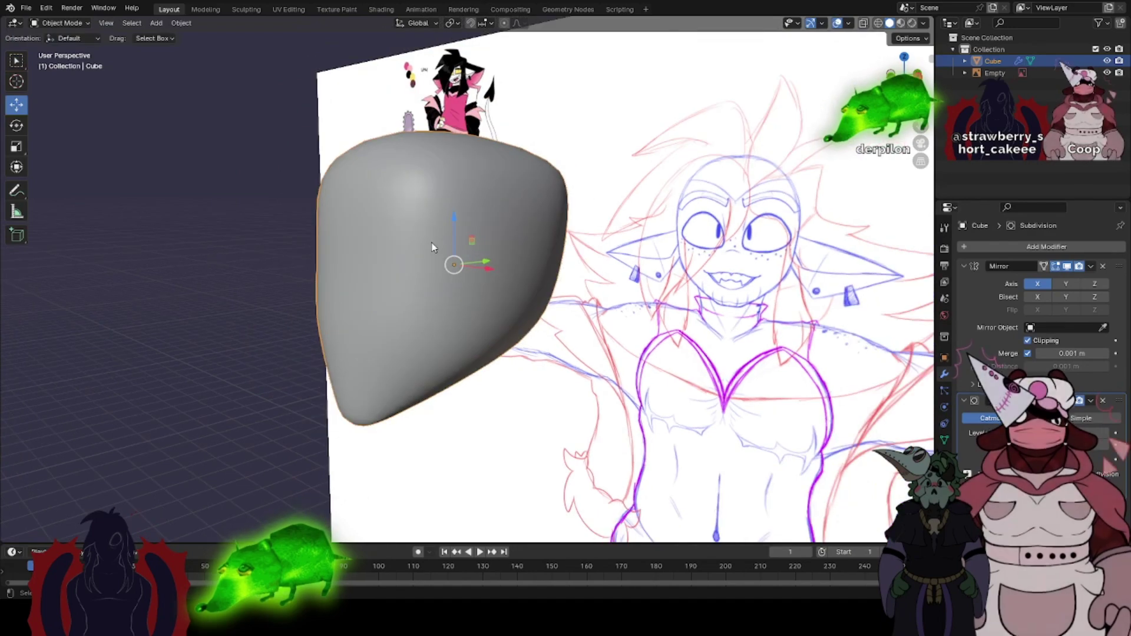
middle_click_drag(431, 247, 576, 254)
scroll(511, 255, "down", 2)
scroll(511, 252, "up", 4)
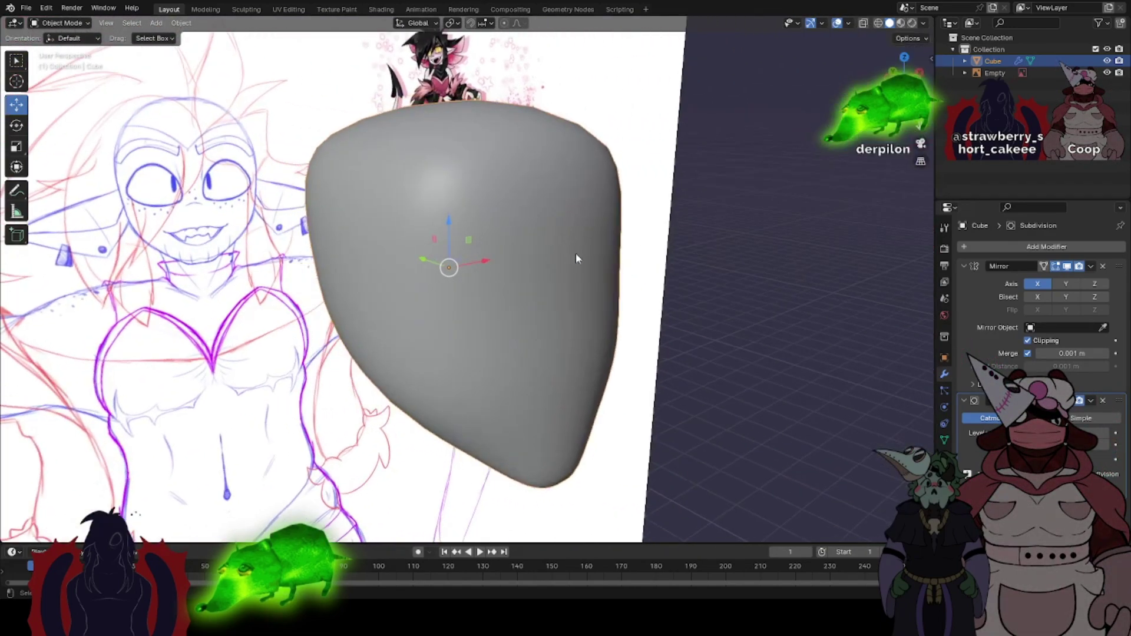
left_click(772, 226)
scroll(770, 225, "down", 4)
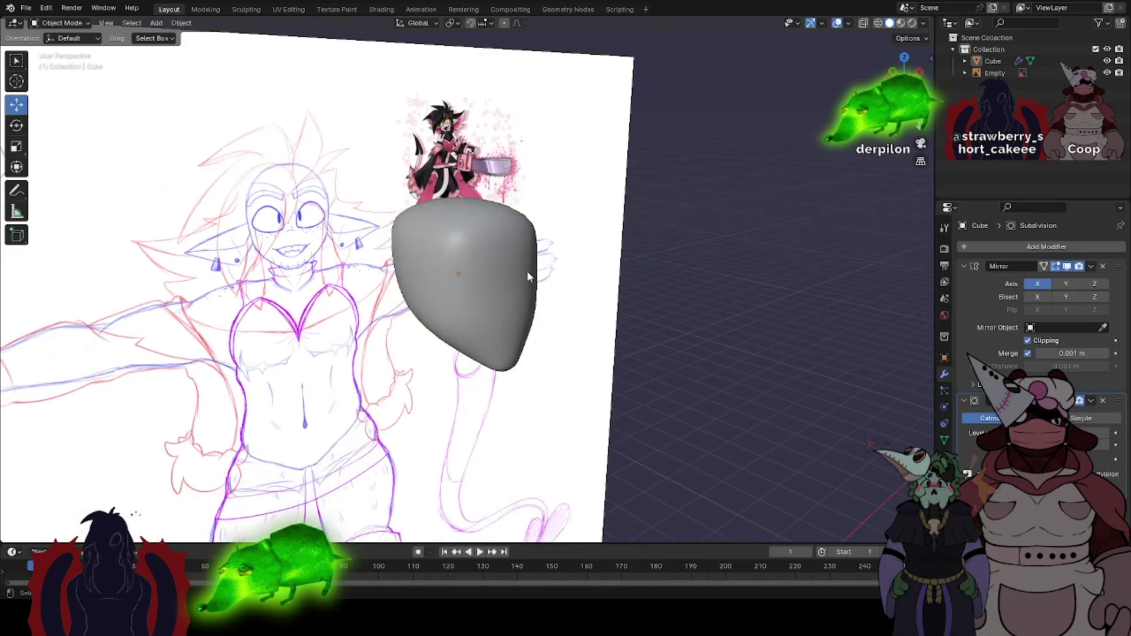
left_click(527, 275)
middle_click_drag(585, 280, 542, 260)
scroll(542, 260, "up", 4)
key("Tab")
key("Tab")
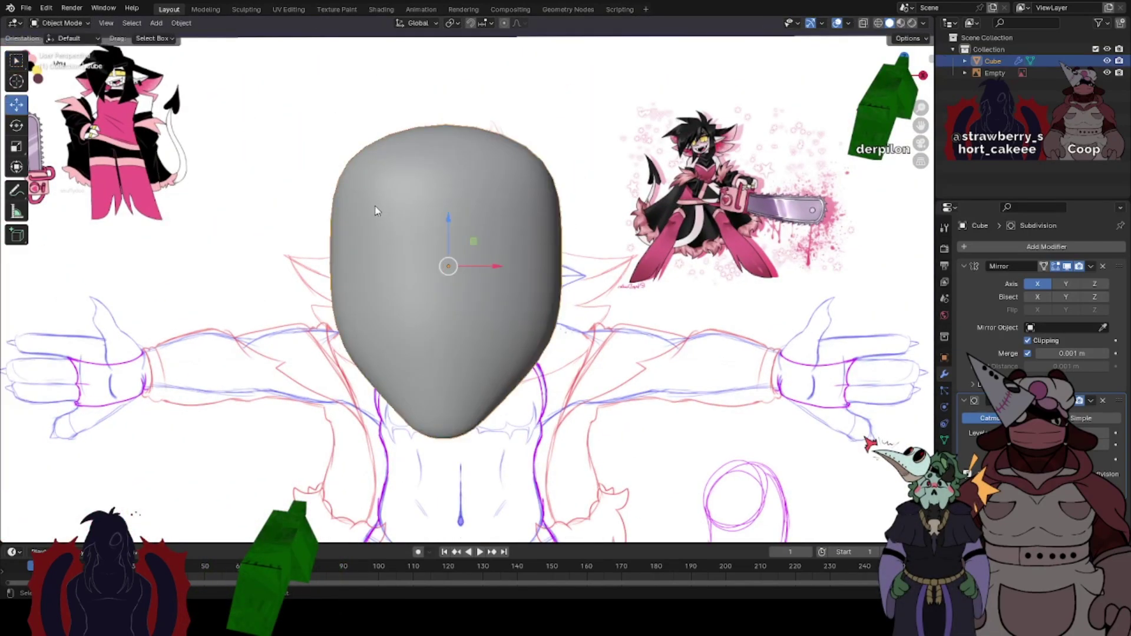
- Add a cube to the scene and move it beside the head in front view
scroll(377, 211, "down", 4)
left_click(156, 23)
mouse_move(167, 40)
left_click(302, 48)
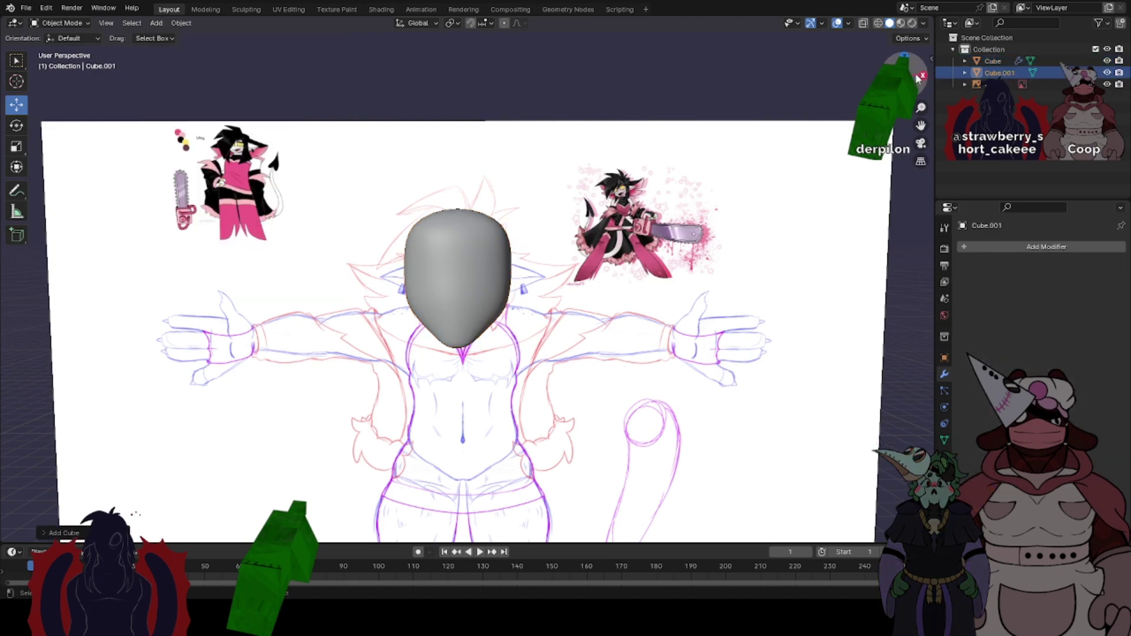
left_click(905, 75)
scroll(597, 265, "down", 3)
key("g")
left_click(391, 570)
scroll(393, 418, "up", 1)
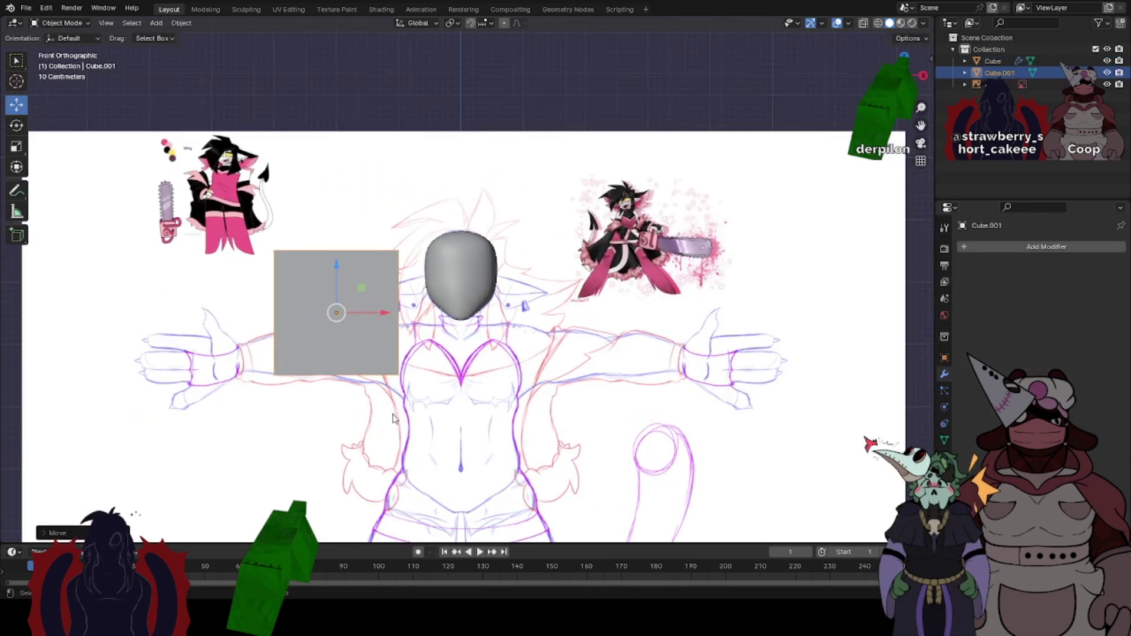
- Open the new cube in Edit Mode and add a Catmull-Clark Subdivision modifier to it
scroll(393, 418, "up", 3)
left_click_drag(919, 127, 1130, 72)
scroll(528, 267, "up", 2)
key("Tab")
middle_click_drag(453, 286, 666, 279)
left_click(397, 218)
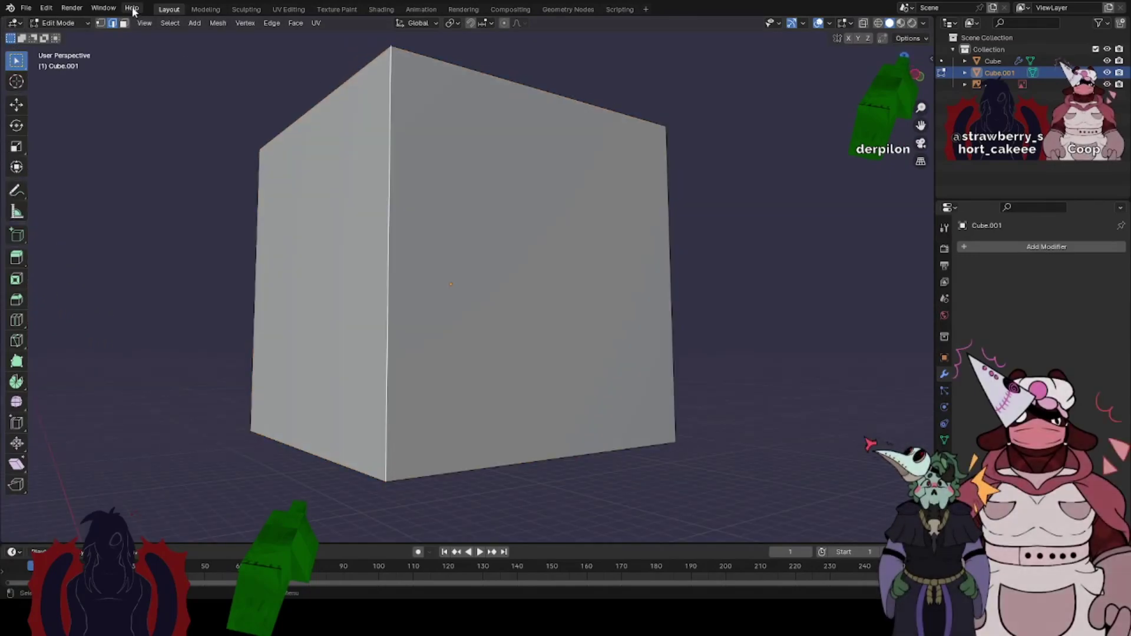
left_click(560, 212)
mouse_move(560, 212)
middle_mouse_down()
mouse_move(596, 238)
mouse_move(673, 235)
mouse_move(553, 177)
middle_mouse_up()
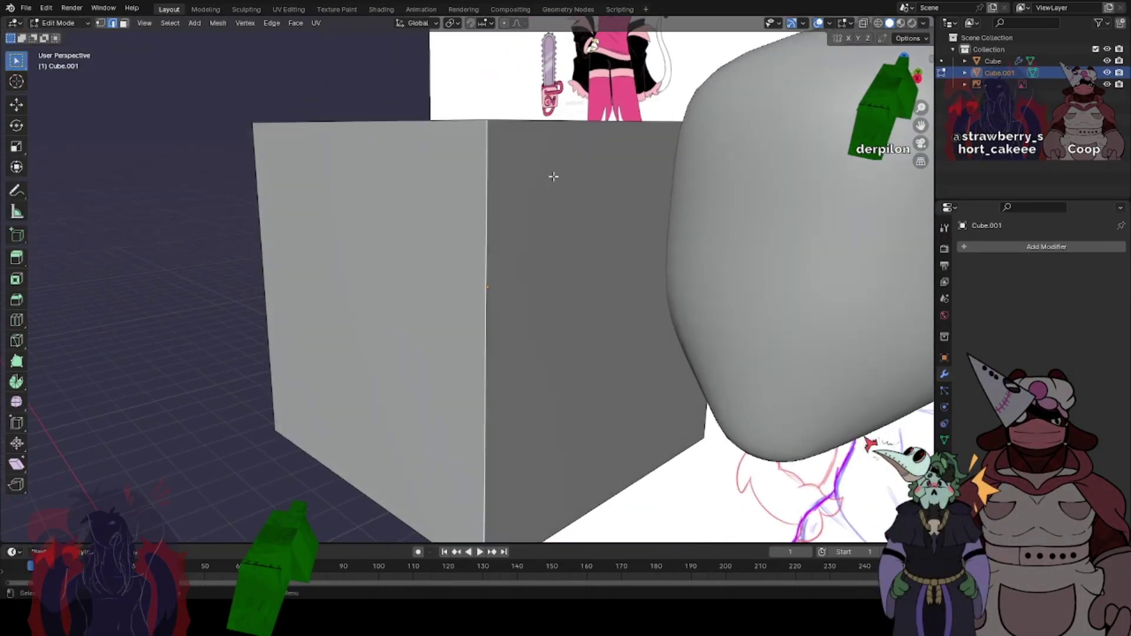
left_click(992, 248)
left_click(909, 266)
middle_click_drag(748, 247, 570, 217)
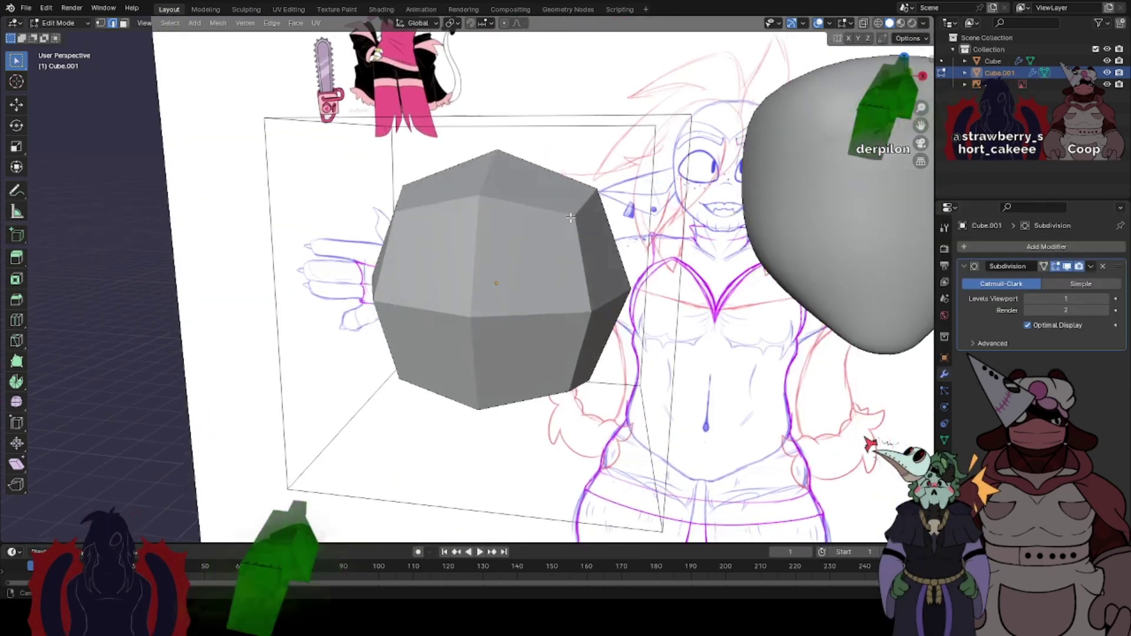
- Try moving the selected cube edge in front view, undo it, and compare the cage with the subdivided shape
left_click(697, 237)
middle_click_drag(697, 237, 666, 213)
key("KP_1")
key("g")
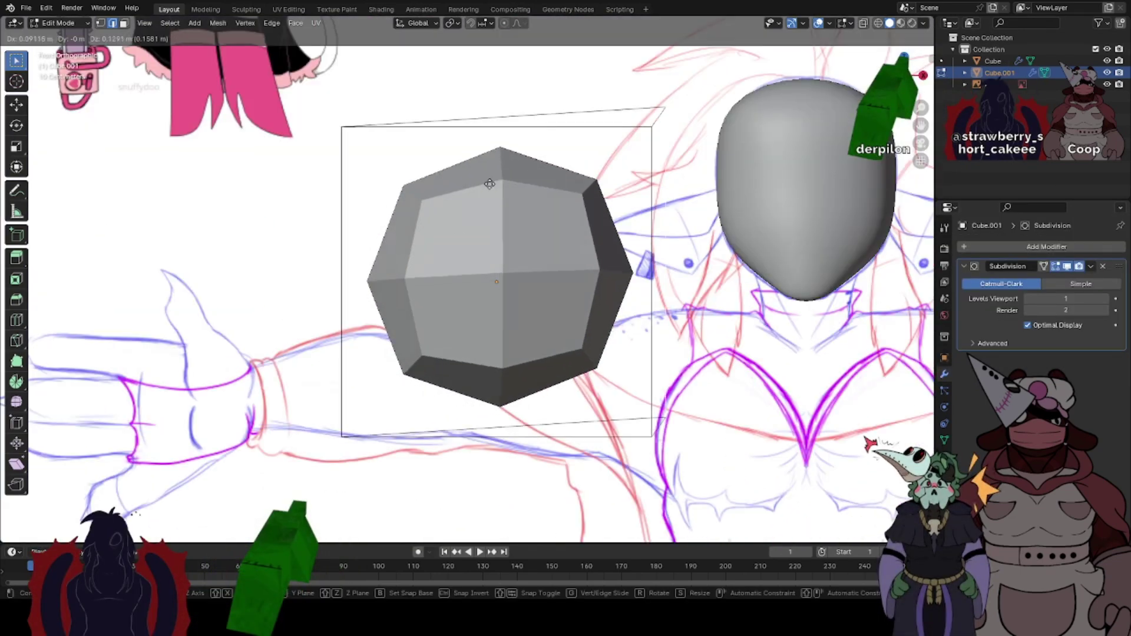
left_click(470, 232)
key("ctrl+z")
key("Tab")
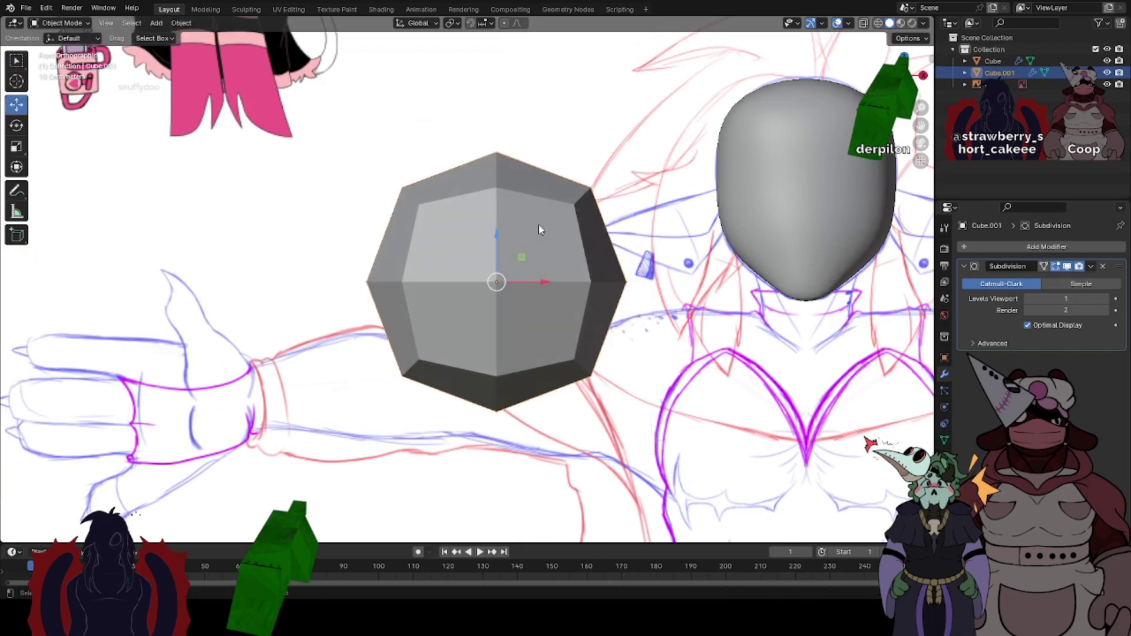
key("Tab")
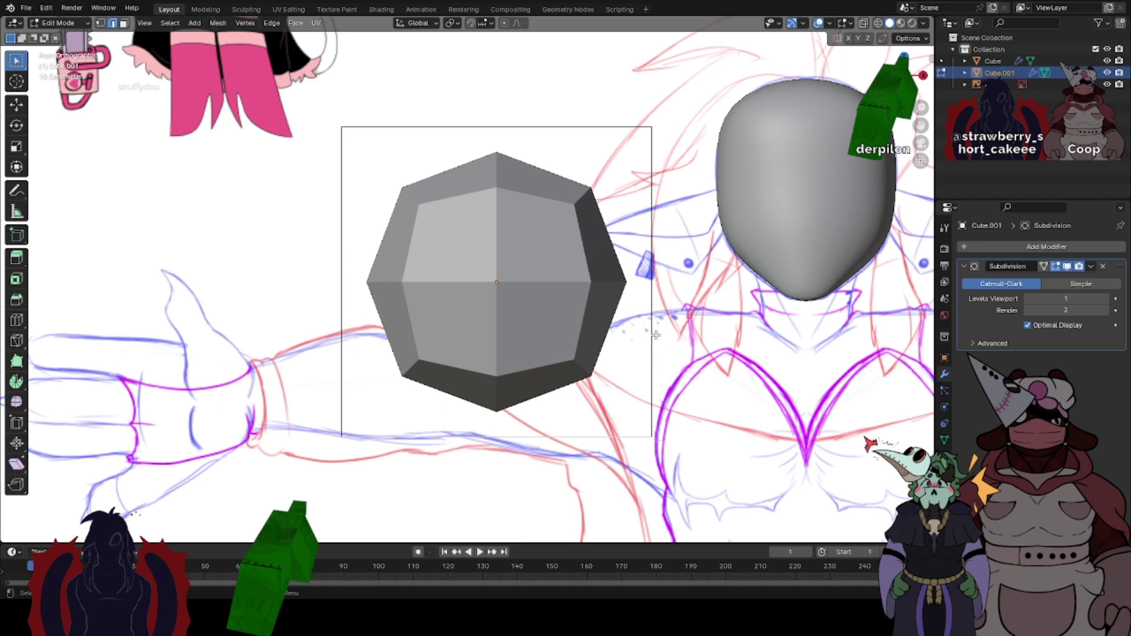
- Select the cube's nearest vertical edge, try moving it in the perspective view, and undo the move
middle_click_drag(498, 269, 560, 261)
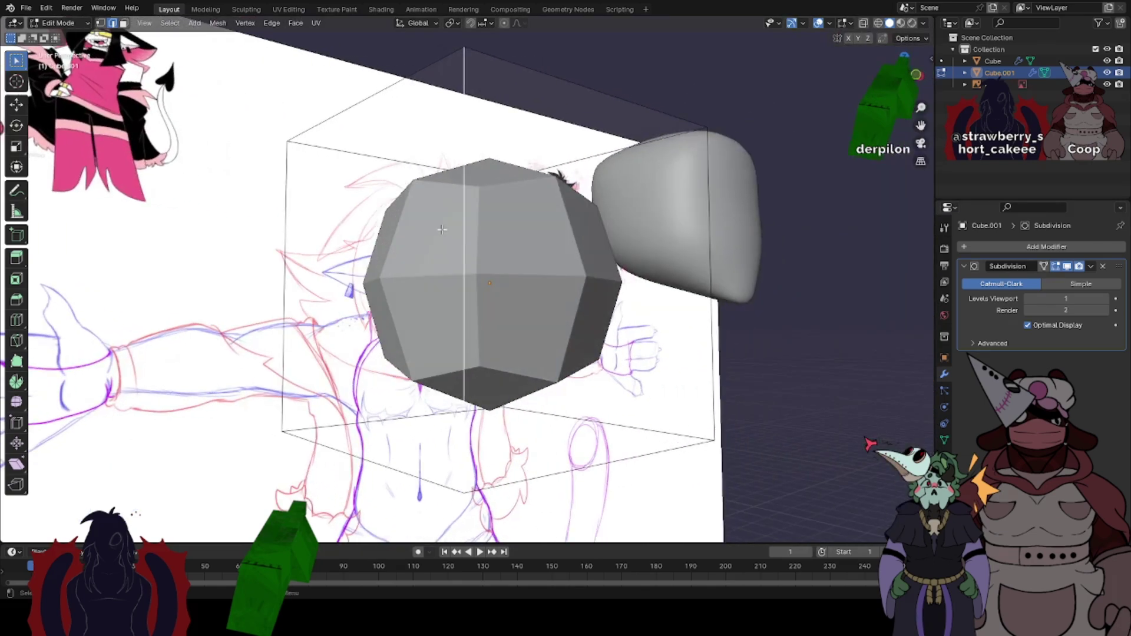
left_click(446, 231)
middle_click_drag(451, 247, 415, 297)
key("g")
left_click(438, 298)
key("ctrl+z")
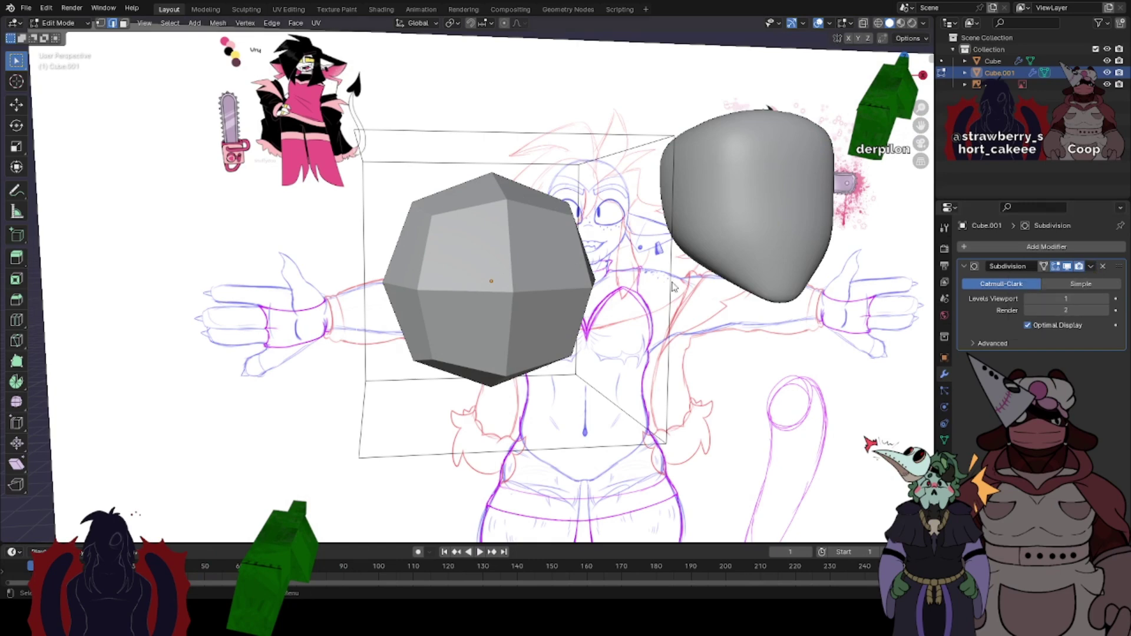
- Apply the cube's Subdivision modifier and examine the resulting real edges and faces in Edit Mode
key("Tab")
left_click(1081, 268)
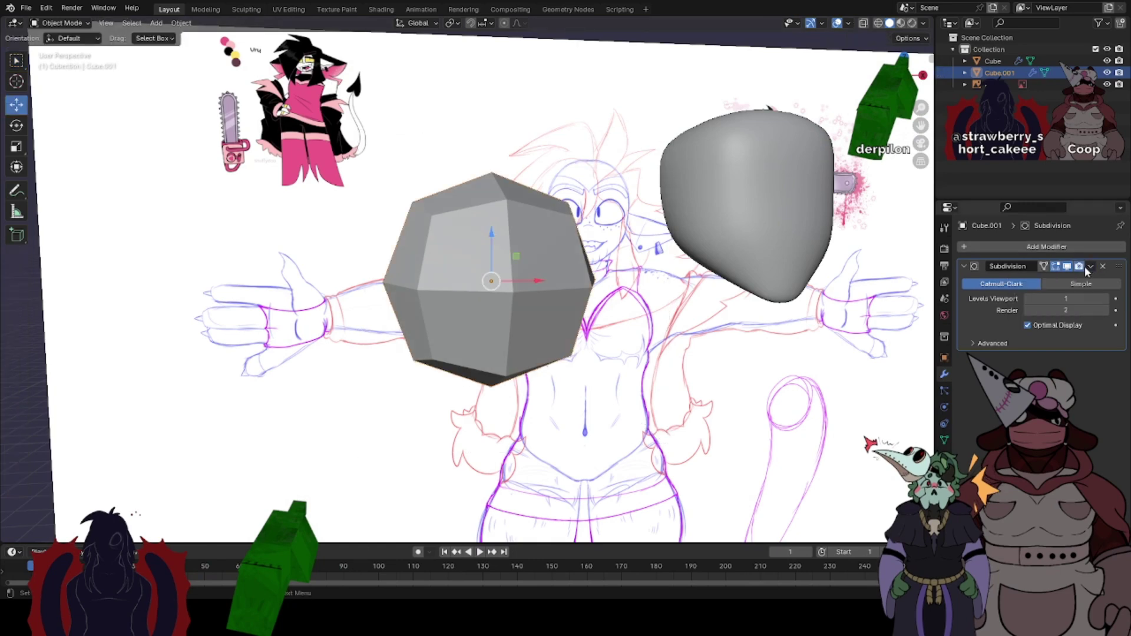
left_click(1091, 267)
left_click(1035, 280)
key("Tab")
middle_click_drag(518, 264, 541, 259)
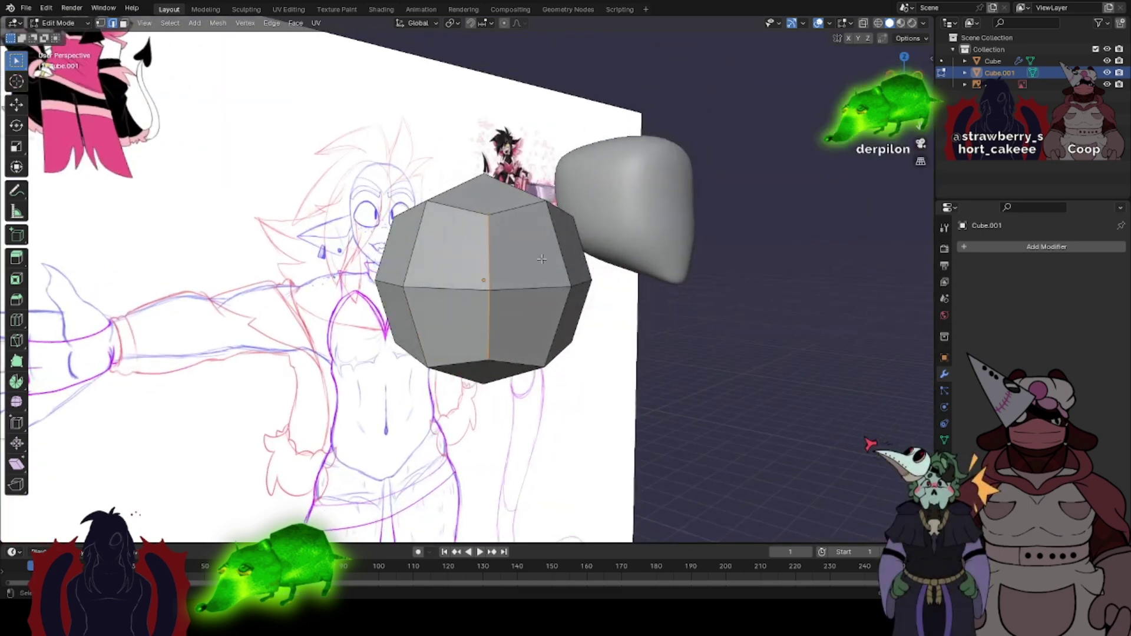
middle_click_drag(416, 242, 478, 263)
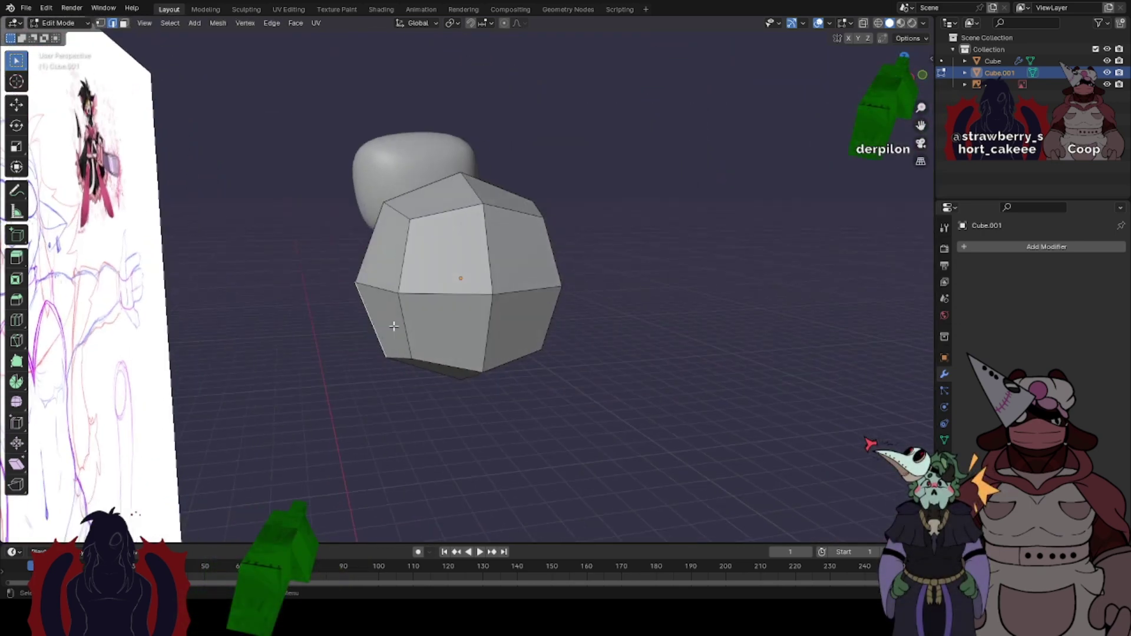
middle_click_drag(393, 326, 707, 316)
middle_click_drag(474, 274, 537, 252)
- Delete the demonstration cube from the scene
key("Tab")
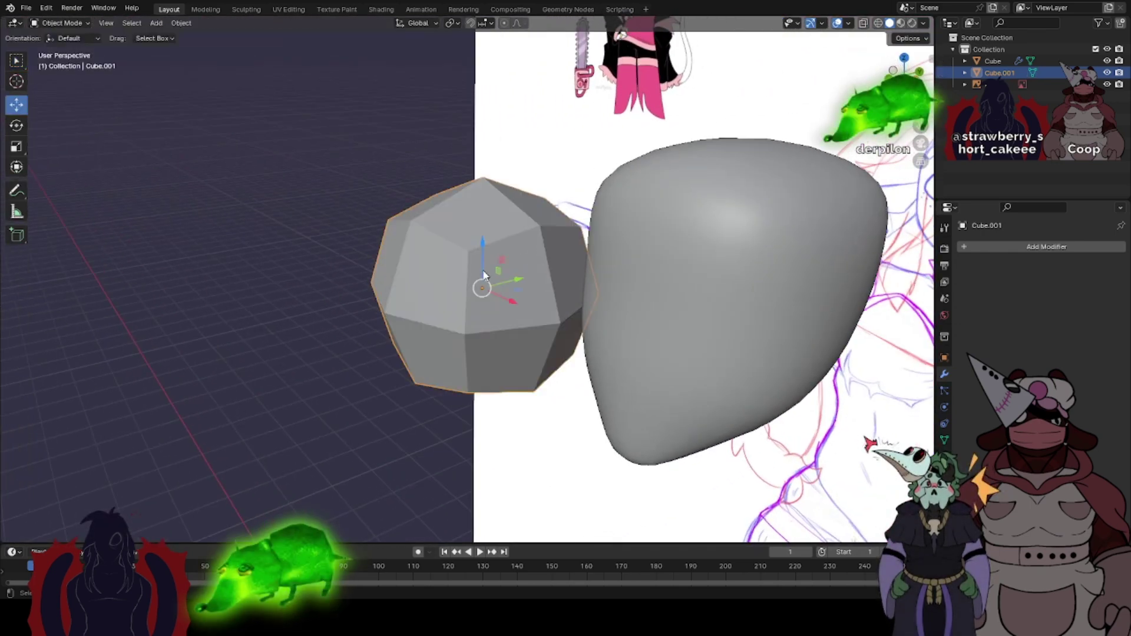
right_click(483, 275)
left_click(448, 475)
scroll(558, 366, "down", 3)
- Select the head and open it in Edit Mode from the front view
left_click(889, 79)
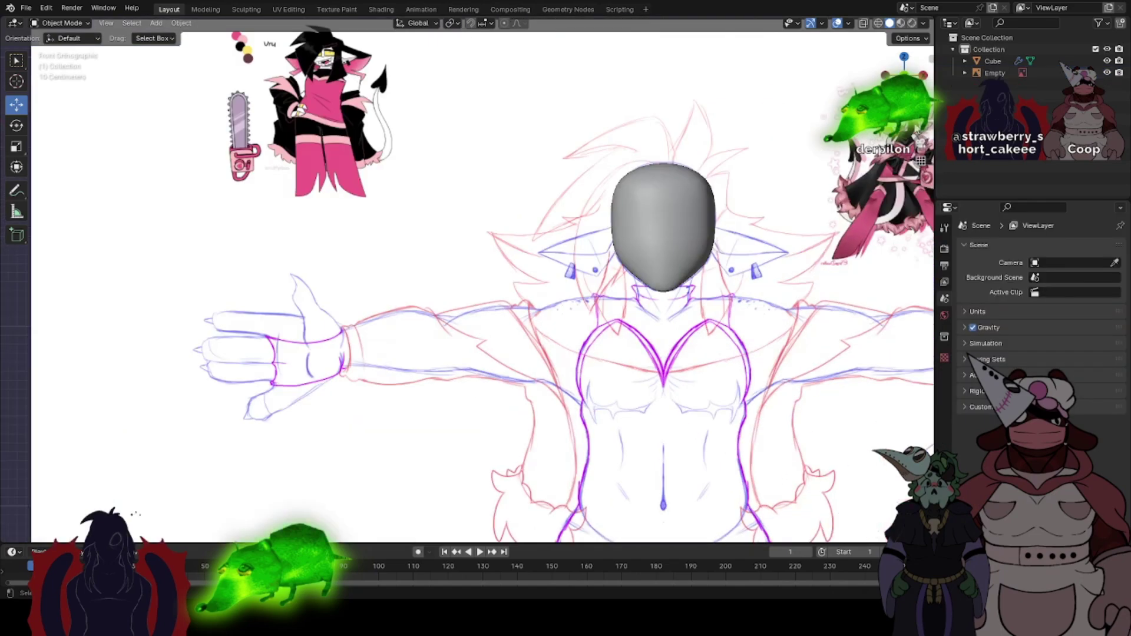
middle_click_drag(705, 209, 463, 285, "shift")
scroll(619, 252, "up", 2)
left_click(619, 252)
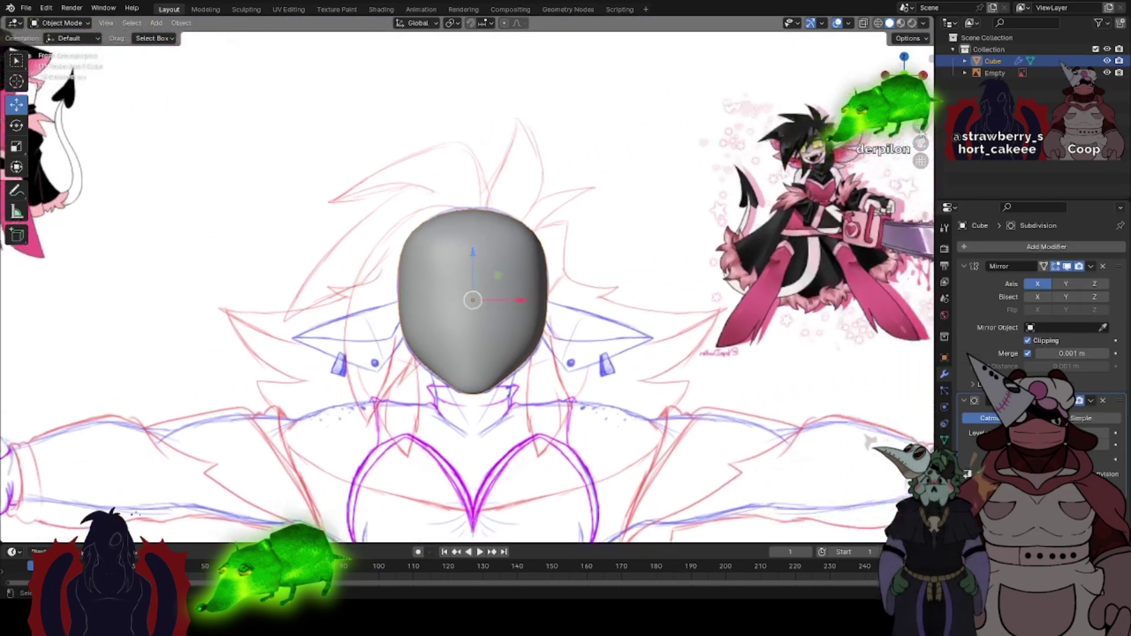
scroll(465, 283, "up", 4)
key("Tab")
scroll(585, 230, "down", 2)
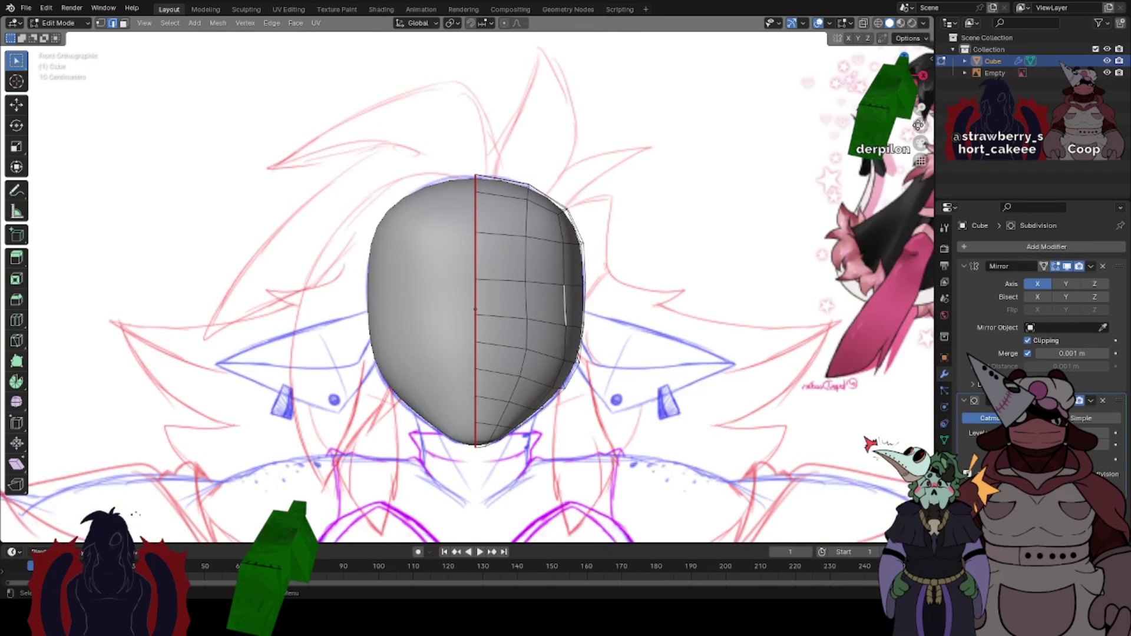
- Set up the head mesh with vertex selection, X-ray display and the Knife tool over the reference eyes
left_click_drag(917, 125, 870, 108)
scroll(471, 285, "up", 2)
left_click(100, 23)
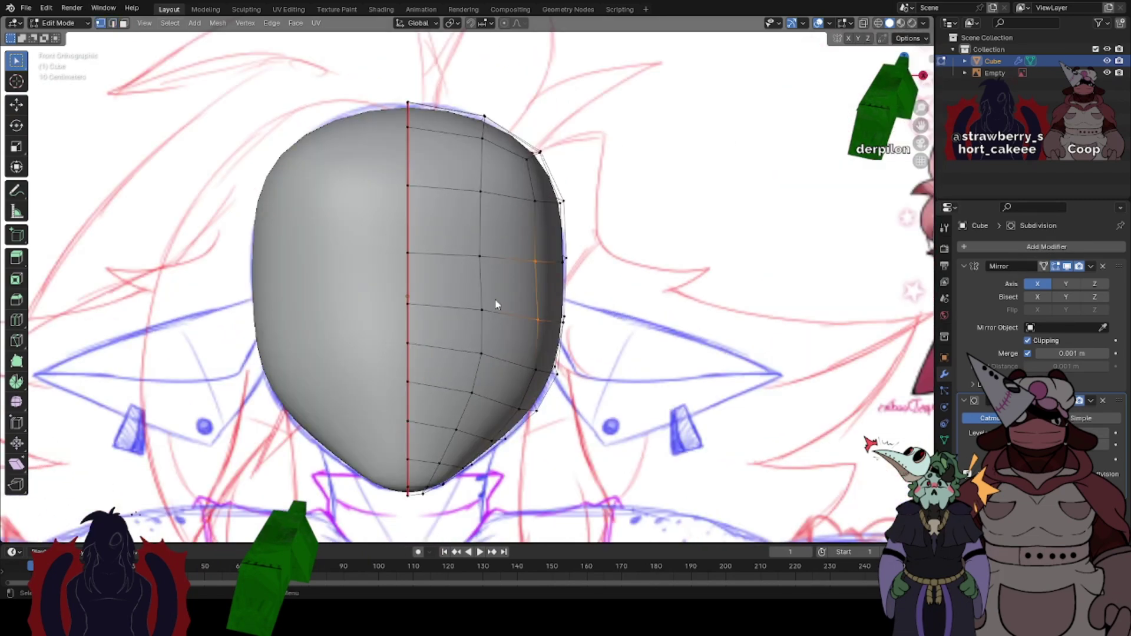
scroll(497, 306, "up", 2)
left_click(864, 23)
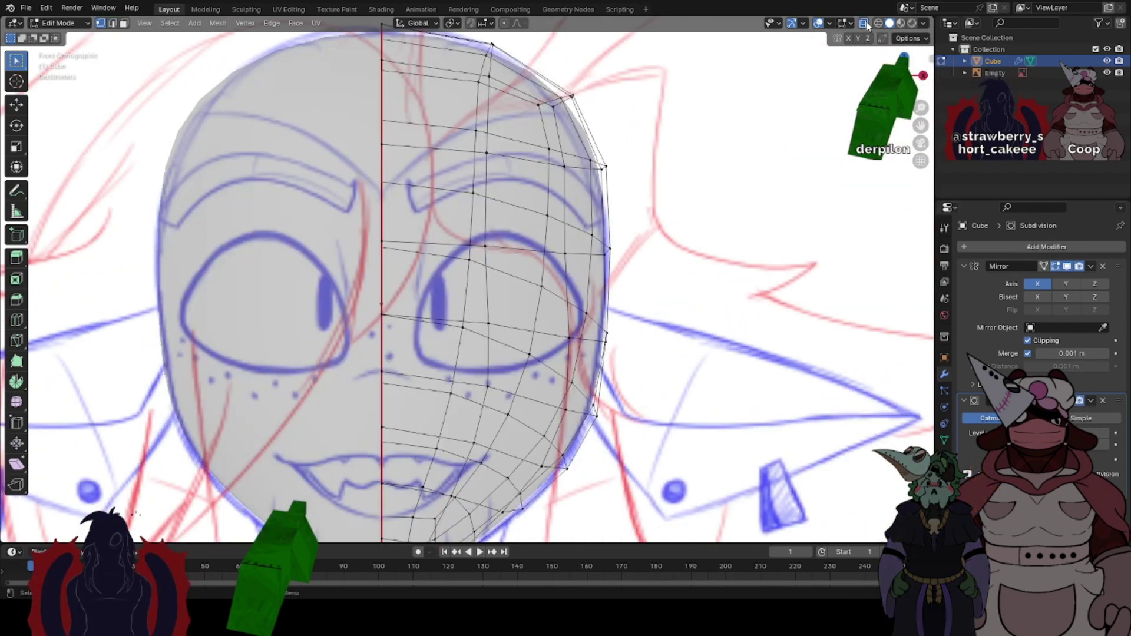
left_click(17, 340)
scroll(589, 221, "up", 2)
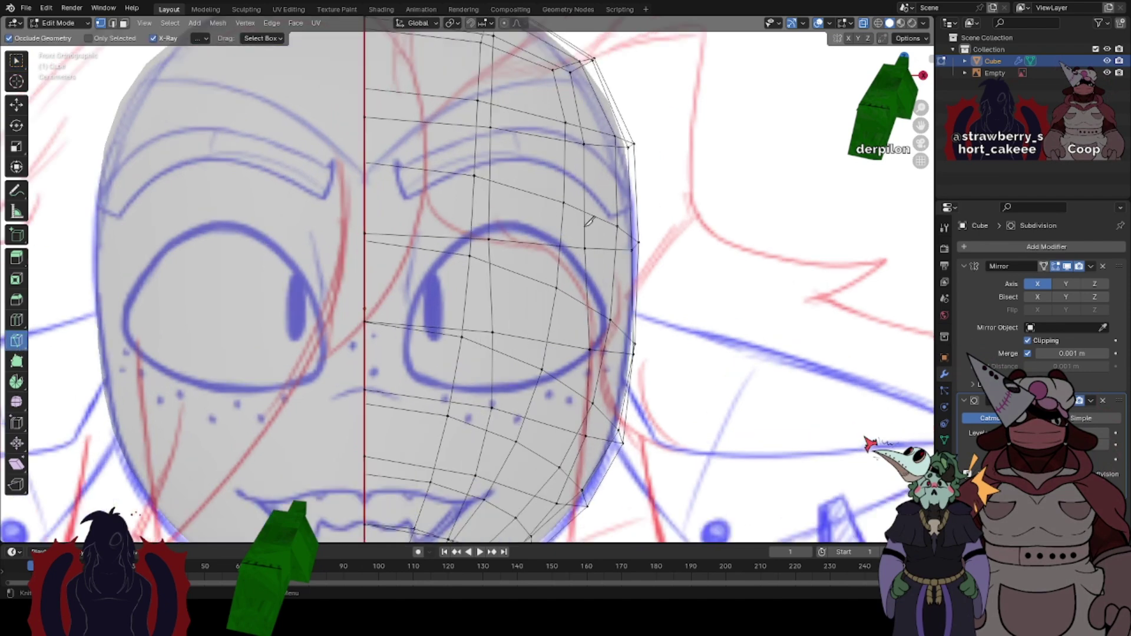
- Check the head's surface and topology with X-ray off, from the front and the side
left_click(853, 24)
left_click(860, 22)
left_click(861, 22)
left_click(861, 23)
scroll(582, 203, "down", 3)
left_click(864, 24)
key("Tab")
middle_click_drag(555, 342, 421, 356)
key("Tab")
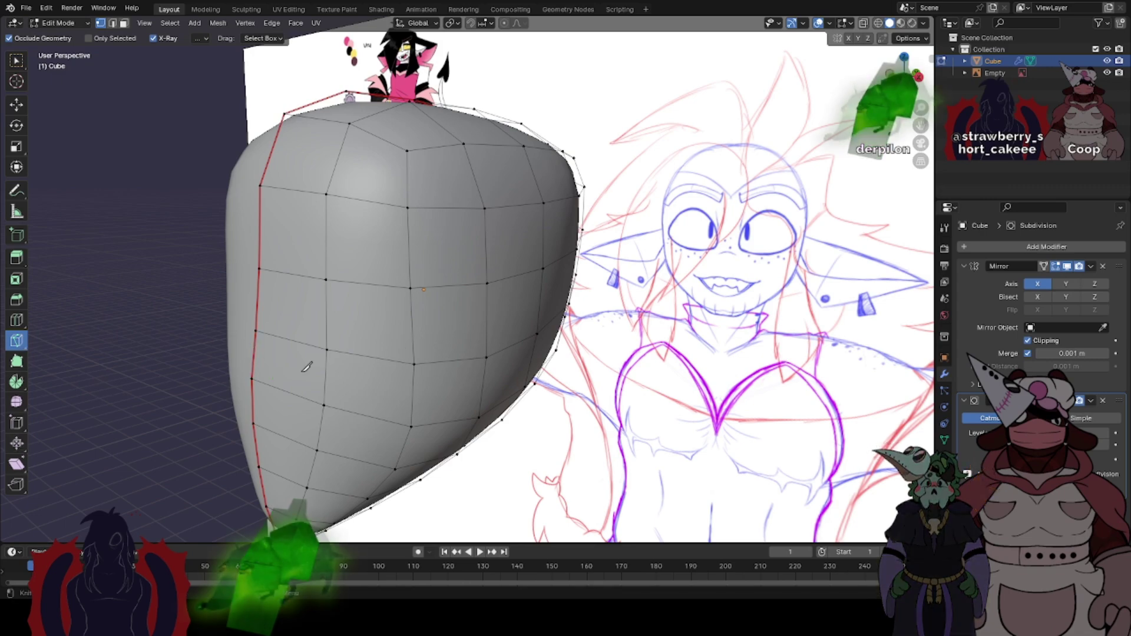
middle_click_drag(306, 368, 480, 348)
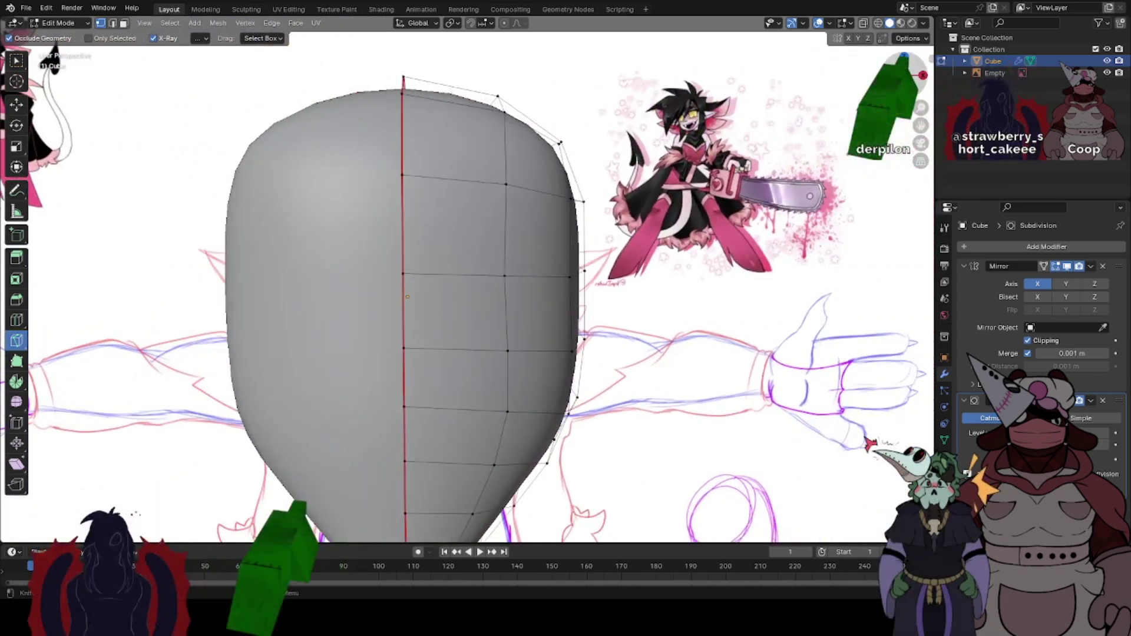
- Knife-cut the closed outline of the reference eye into the head's unmirrored half in front view, using X-ray only for the cut
key("KP_1")
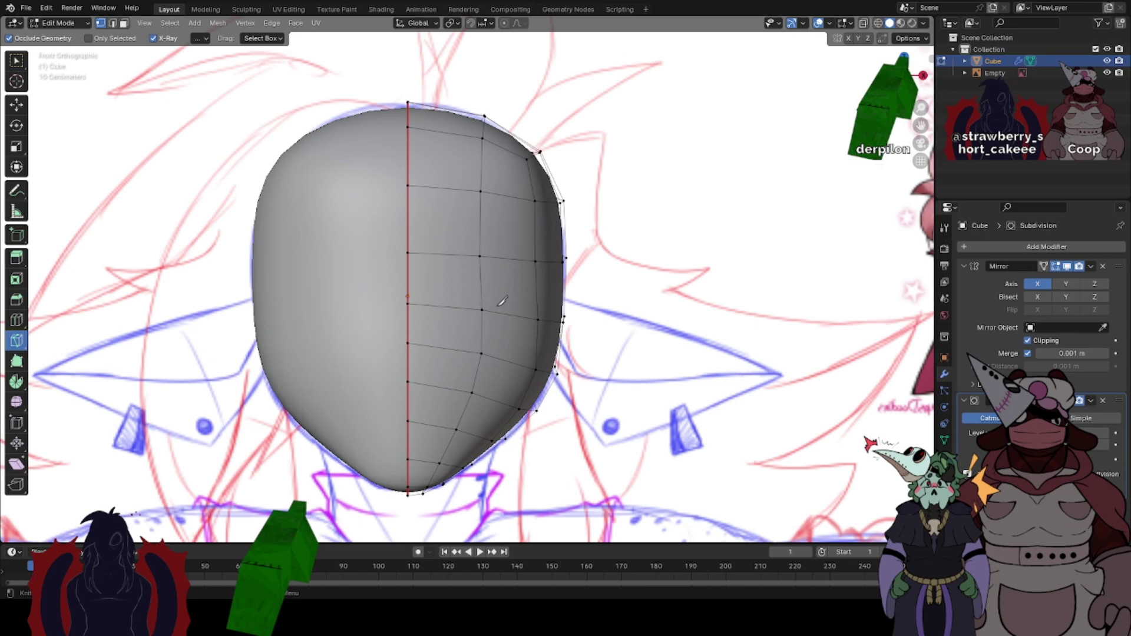
left_click(864, 23)
scroll(425, 300, "up", 2)
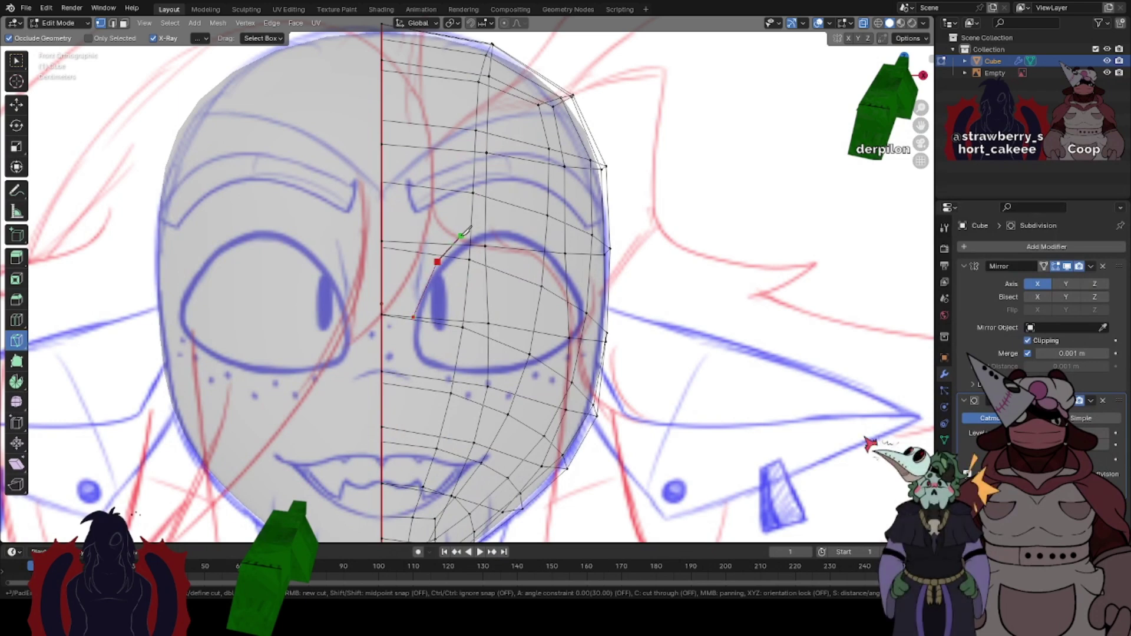
left_click(461, 235)
left_click(556, 245)
left_click(583, 299)
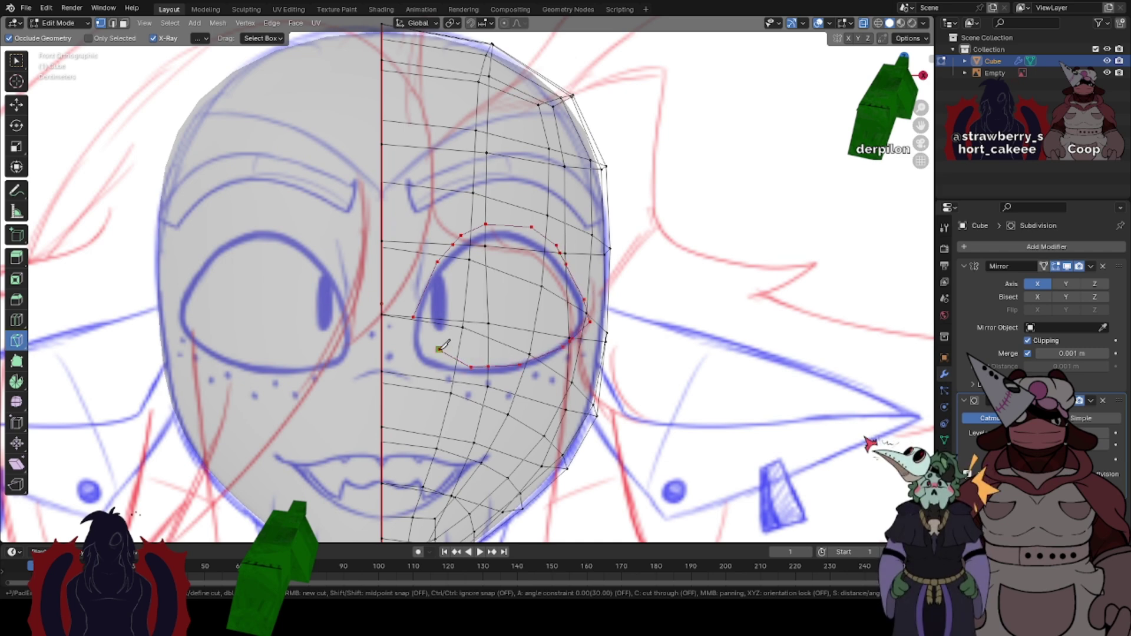
left_click(414, 317)
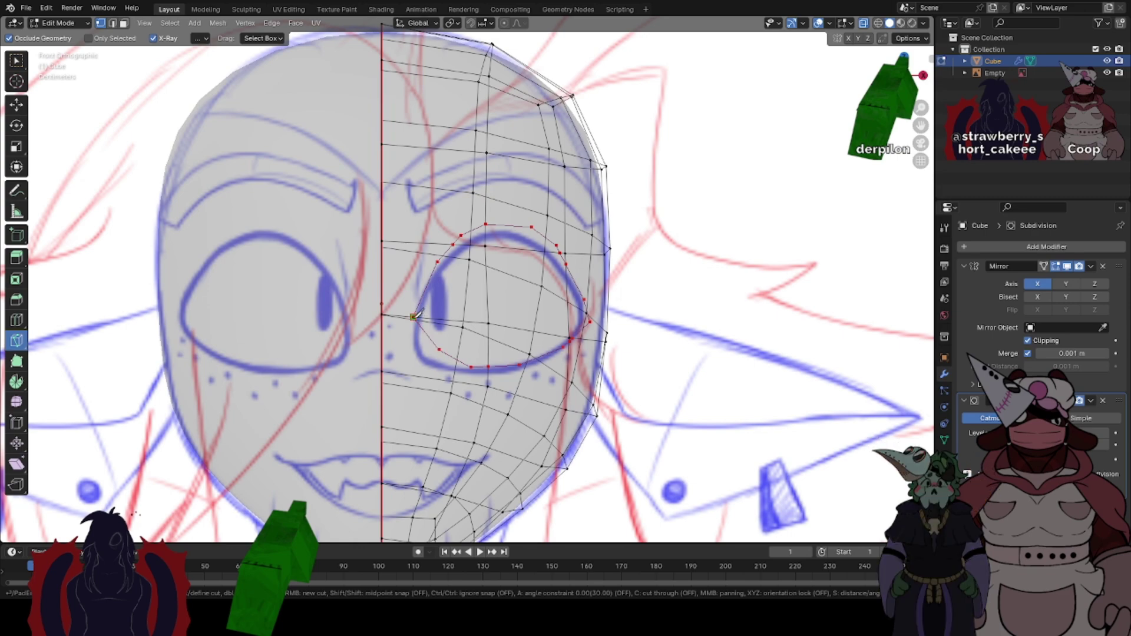
left_click(866, 24)
- Examine the cut eye outline's edges and the surrounding topology from the front and at an angle
scroll(444, 342, "up", 1)
left_click(114, 23)
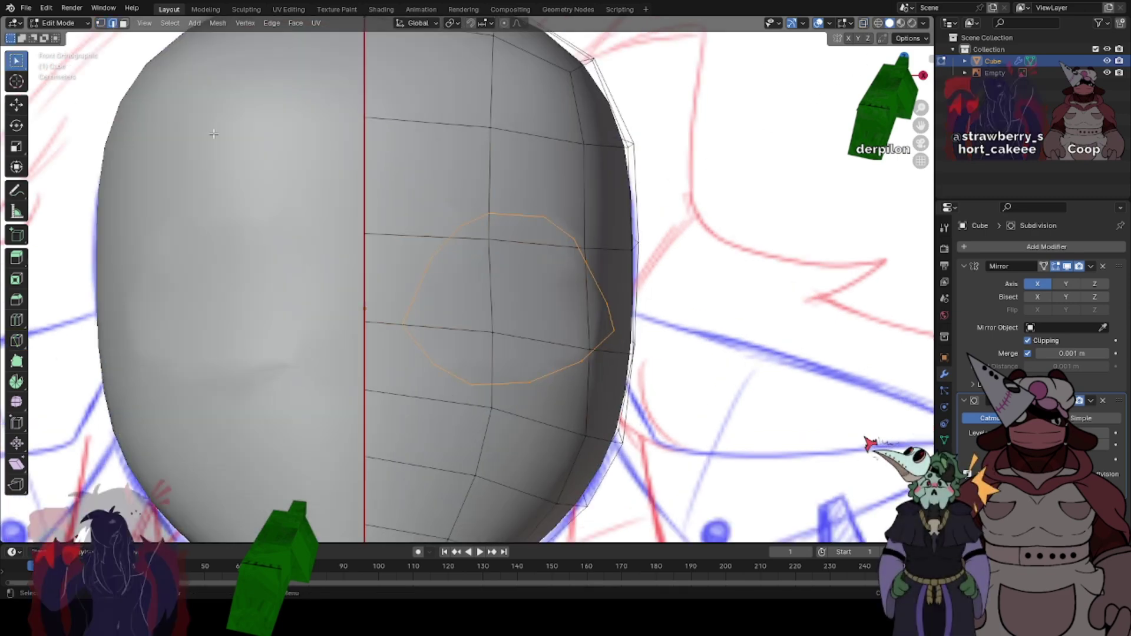
middle_click_drag(501, 323, 422, 330)
right_click(422, 330)
right_click(342, 254)
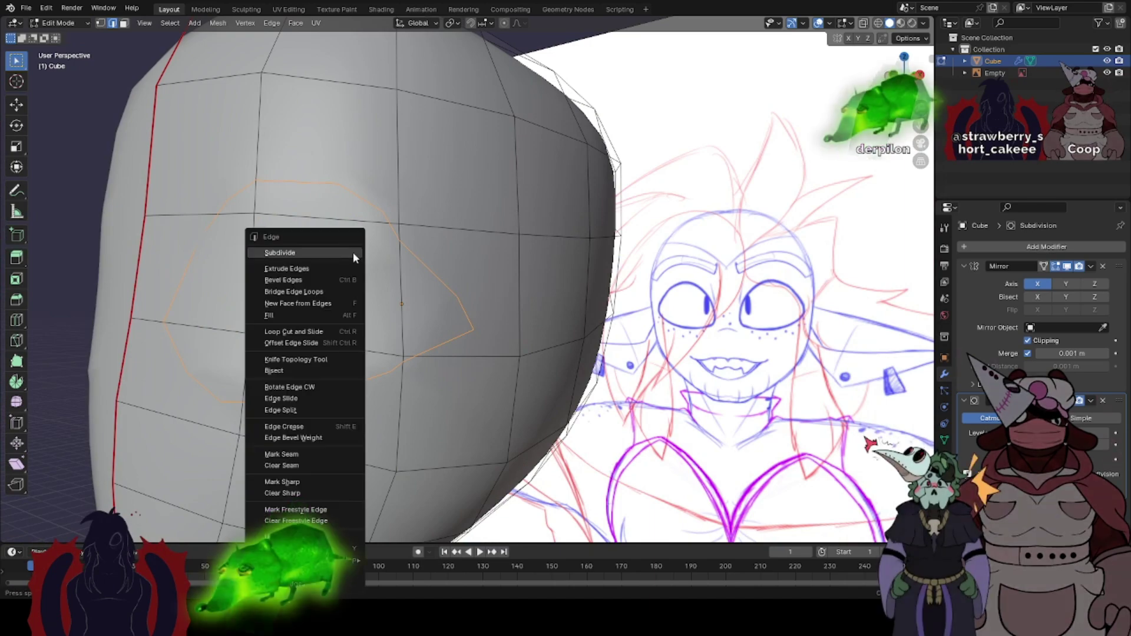
middle_click_drag(499, 207, 528, 230)
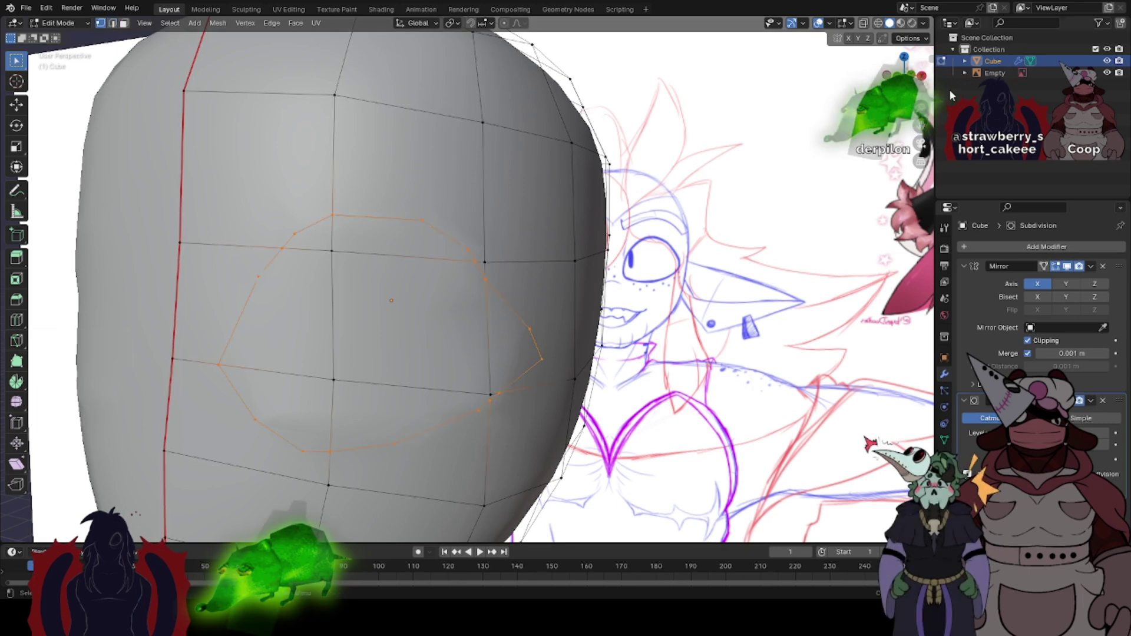
key("KP_1")
key("ctrl+shift+z")
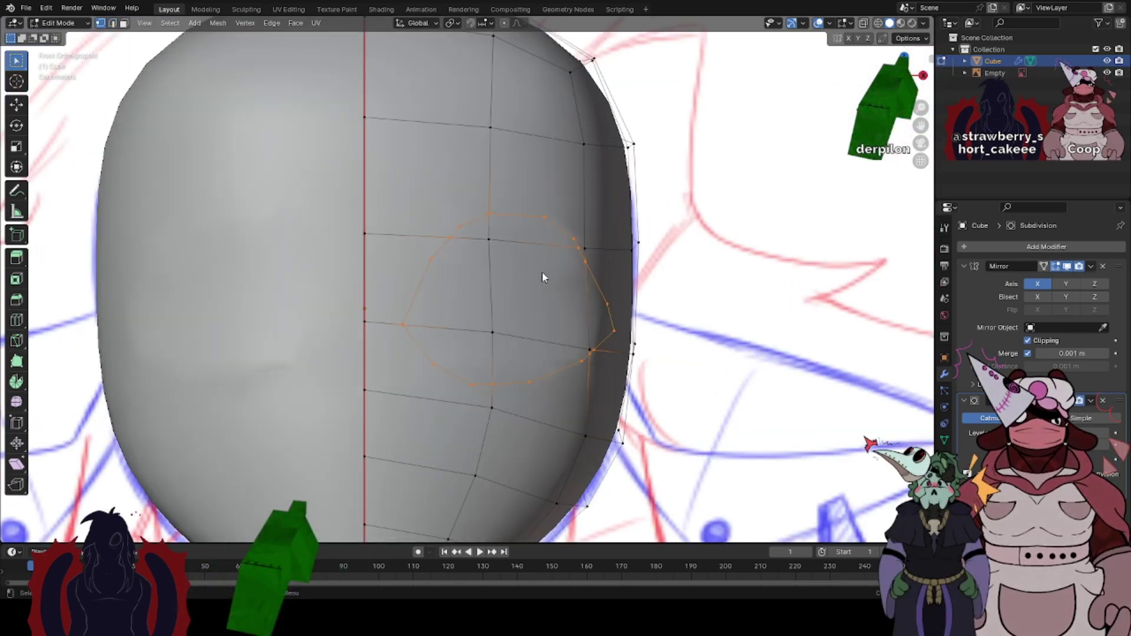
left_click(16, 341)
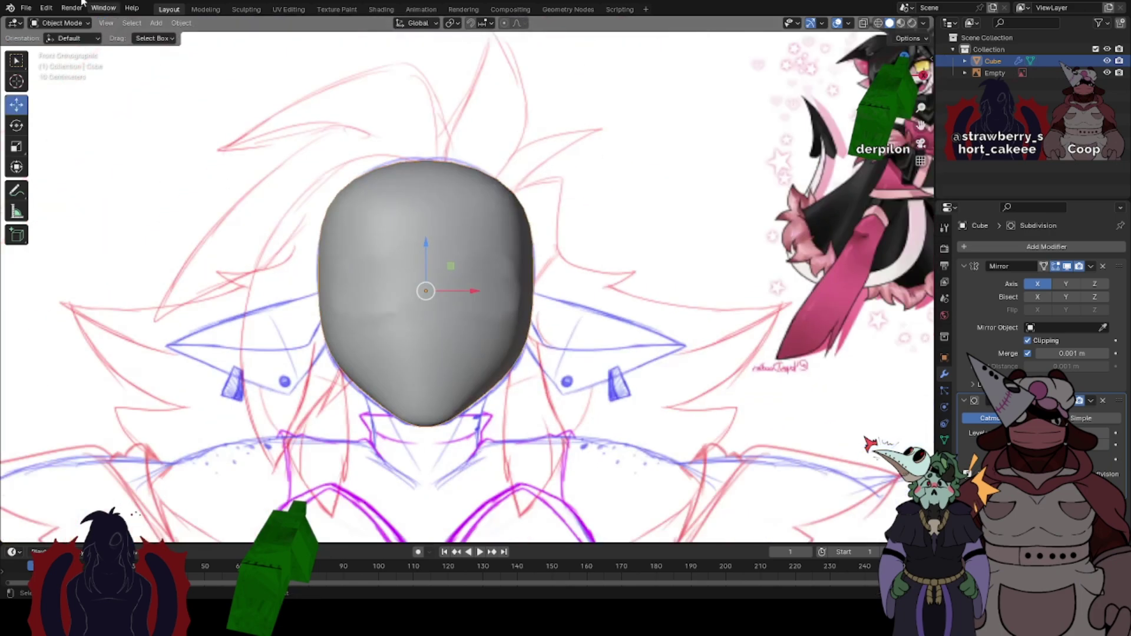
- Add a mesh cube in Object Mode and move it beside the head
left_click(156, 22)
mouse_move(239, 36)
left_click(310, 48)
scroll(377, 253, "down", 7)
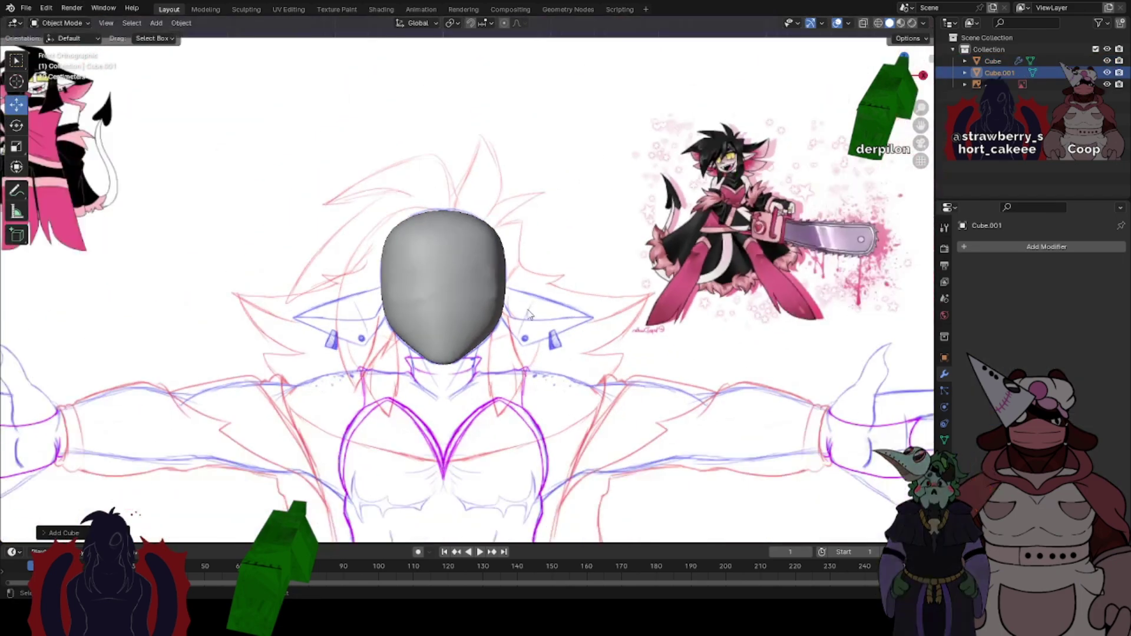
key("g")
left_click(352, 534)
scroll(521, 500, "up", 5)
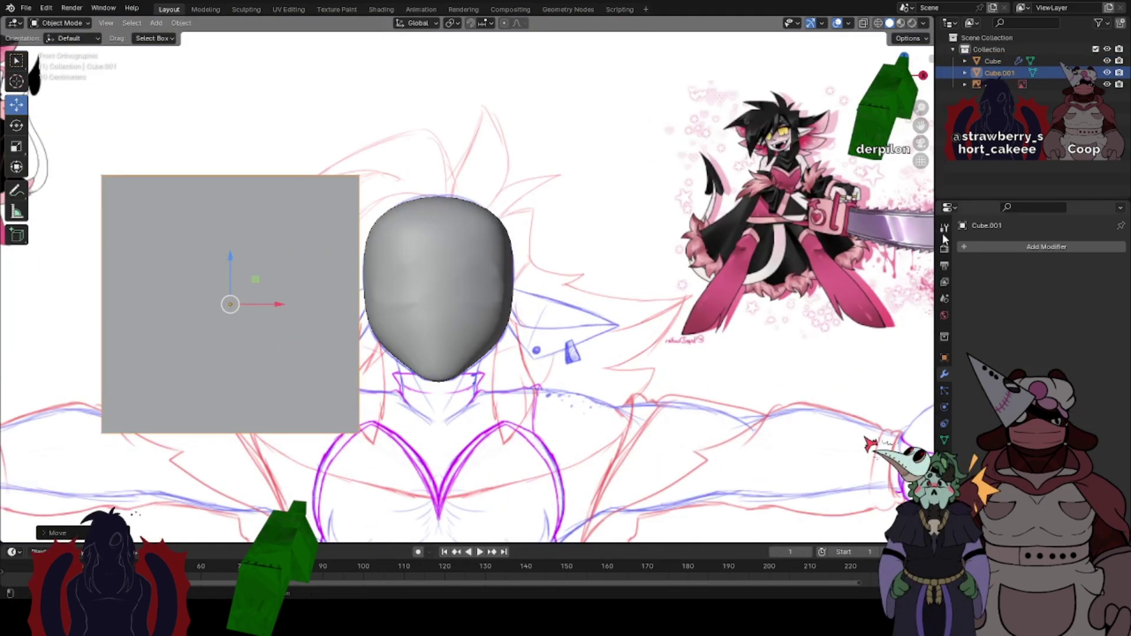
- Add a Subdivision modifier to the new cube, convert the result to a mesh and open it in Edit Mode
left_click(963, 248)
left_click(963, 249)
left_click(948, 269)
middle_click_drag(283, 254, 391, 278)
key("KP_1")
right_click(391, 277)
mouse_move(342, 109)
left_click(442, 119)
scroll(711, 166, "up", 2)
key("Tab")
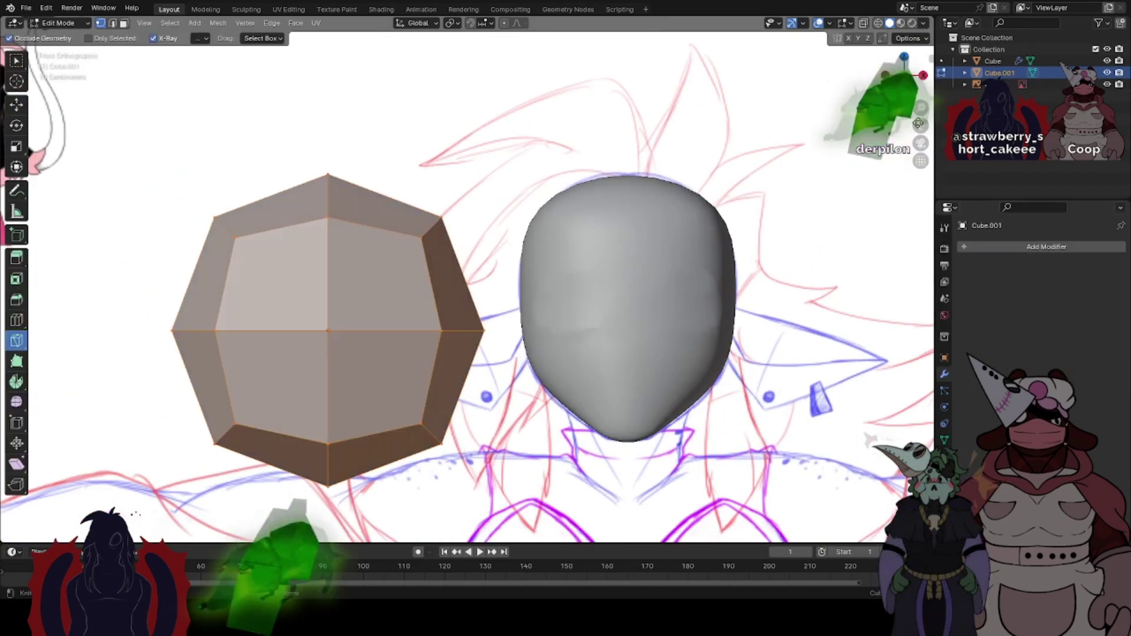
- Knife-cut a closed eye-shaped outline into the upper front face of the low-poly sphere, crossing its horizontal centre edge
middle_click_drag(577, 237, 666, 202, "shift")
scroll(663, 204, "up", 2)
left_click(663, 204)
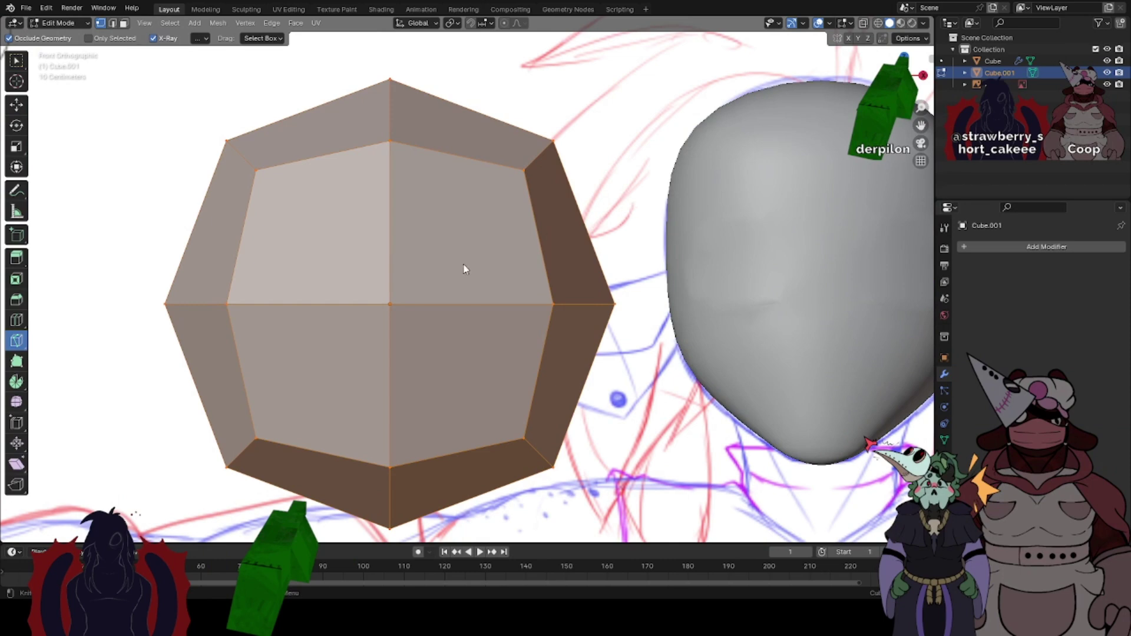
key("Tab")
key("Tab")
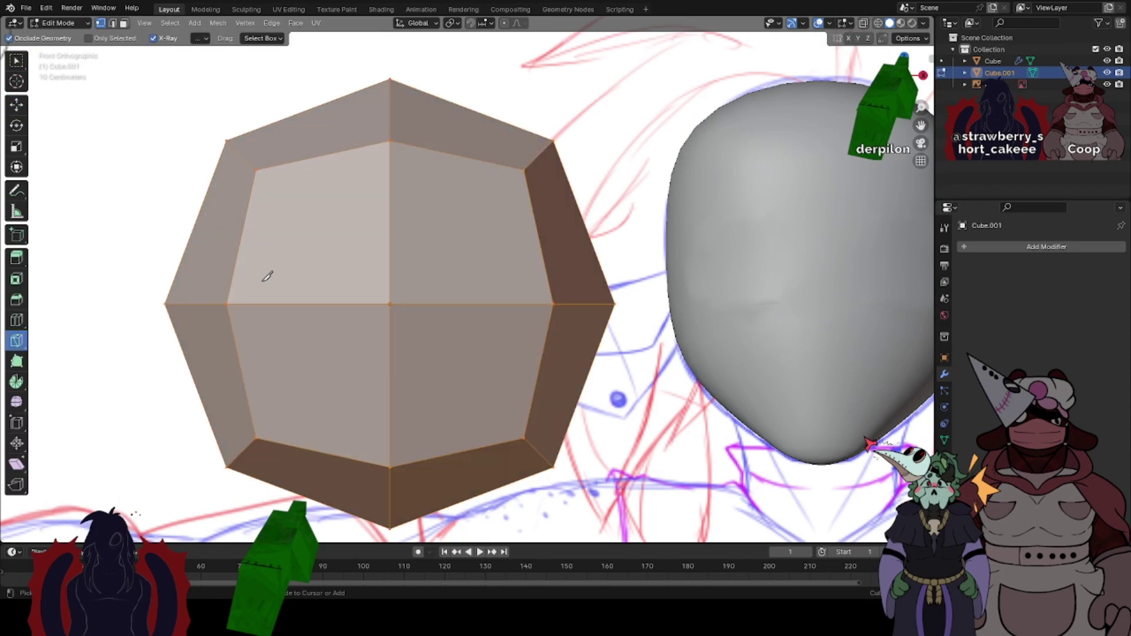
left_click(409, 282)
left_click(422, 256)
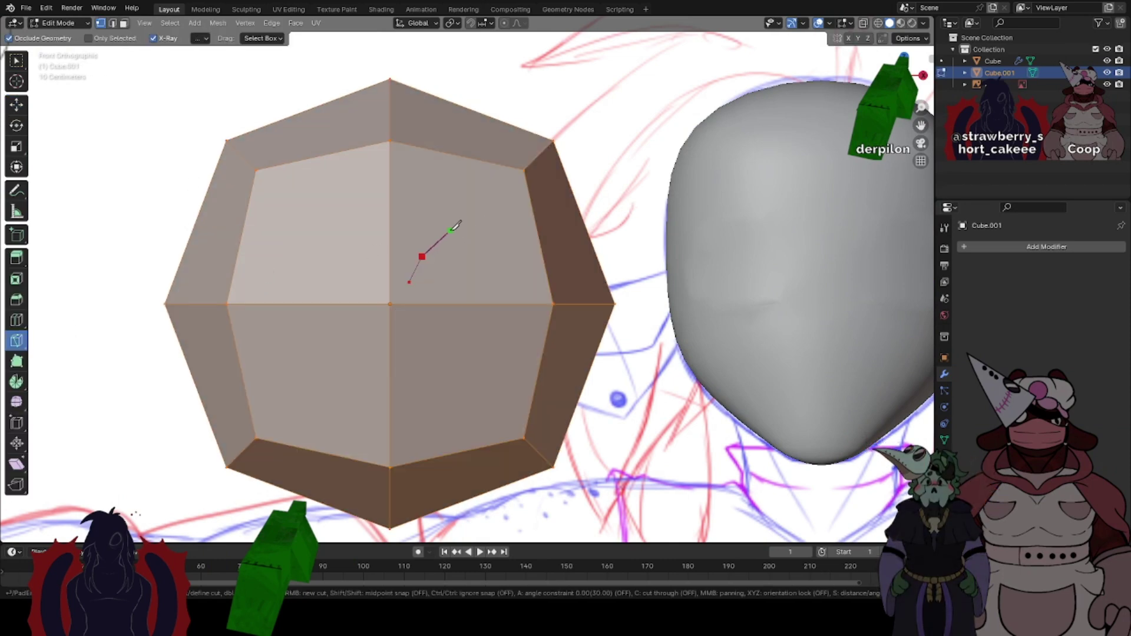
left_click(520, 254)
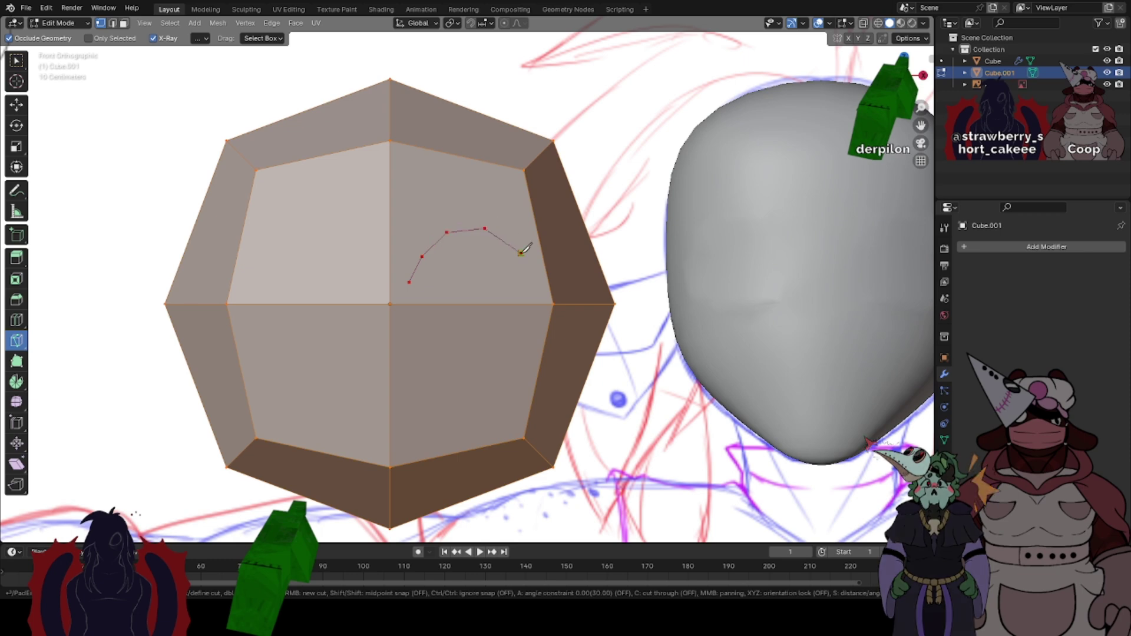
left_click(447, 319)
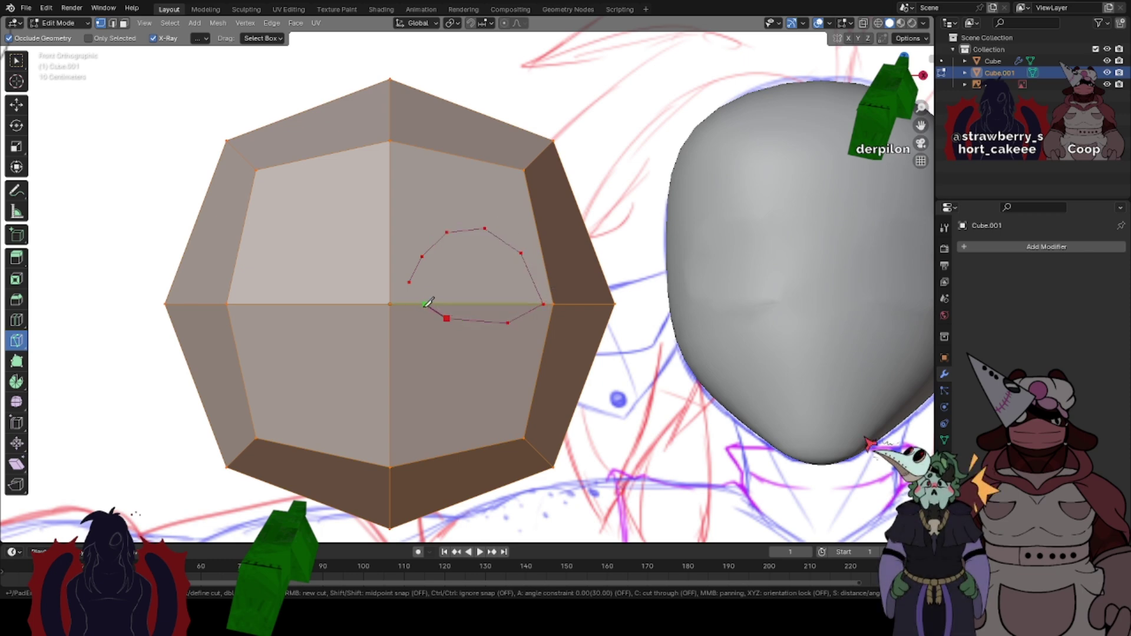
scroll(410, 282, "up", 2)
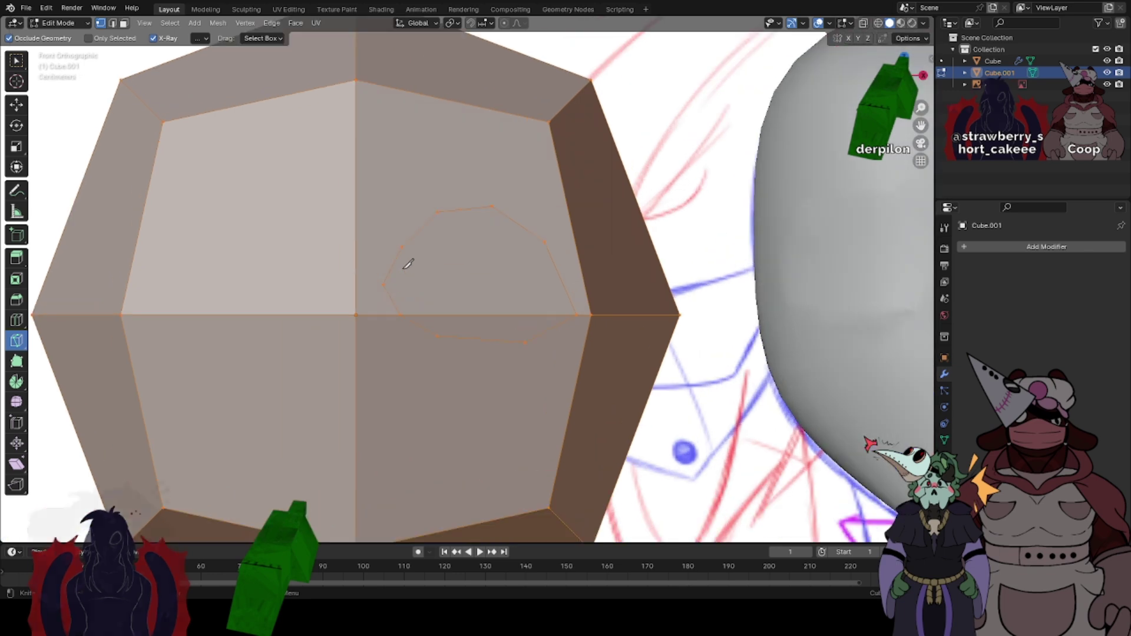
- Select the cut outline and a neighbouring face to examine how the low-poly sphere's faces are divided
left_click(17, 60)
left_click(505, 217, "alt")
scroll(504, 219, "up", 1)
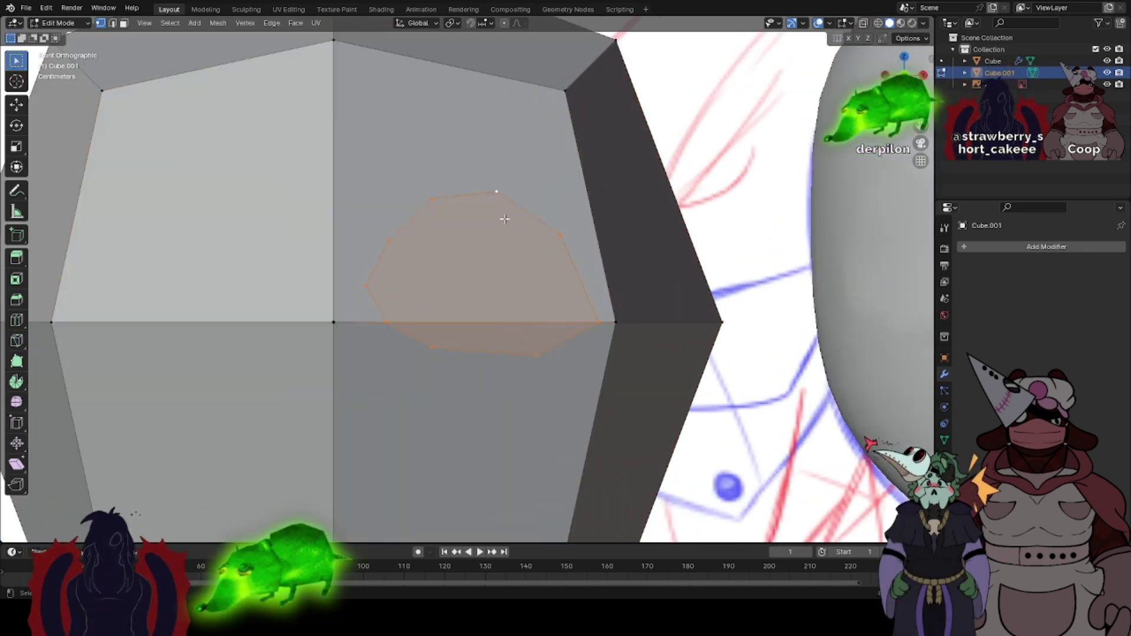
key("3")
scroll(499, 285, "down", 3)
left_click(354, 164)
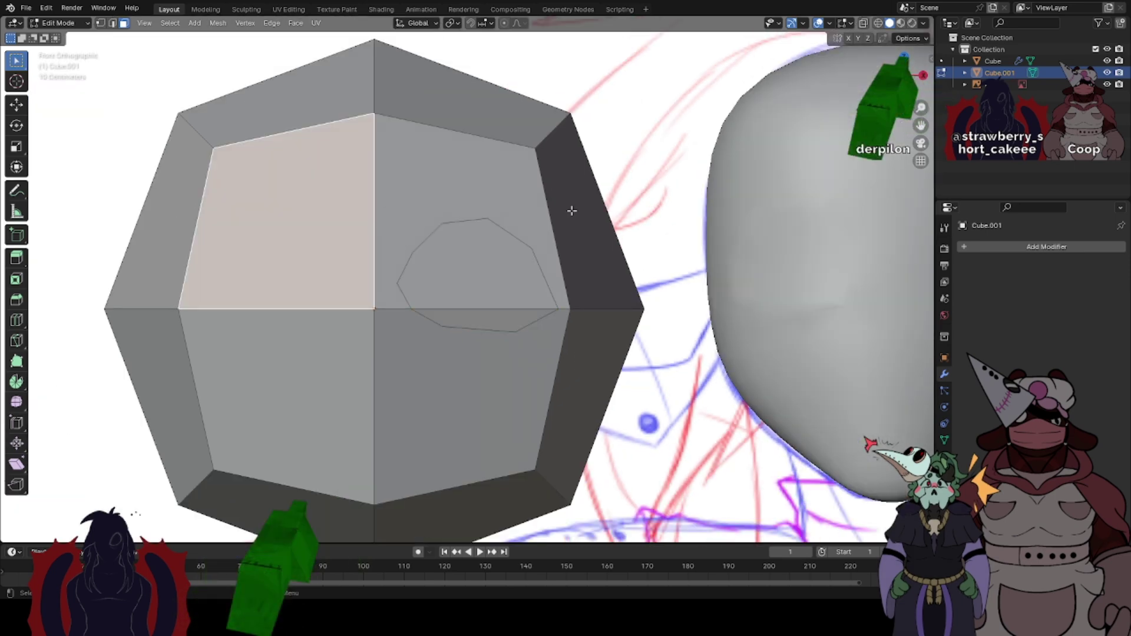
- Undo the knife cut on the low-poly sphere and select its whole mesh in vertex mode
key("Tab")
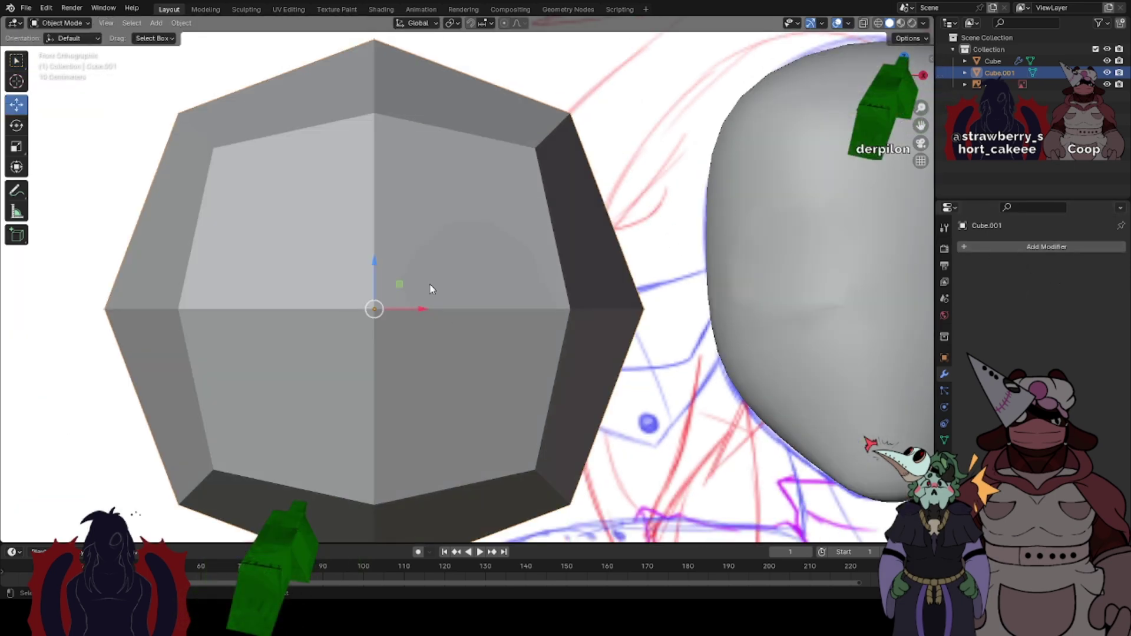
key("Tab")
key("1")
key("a")
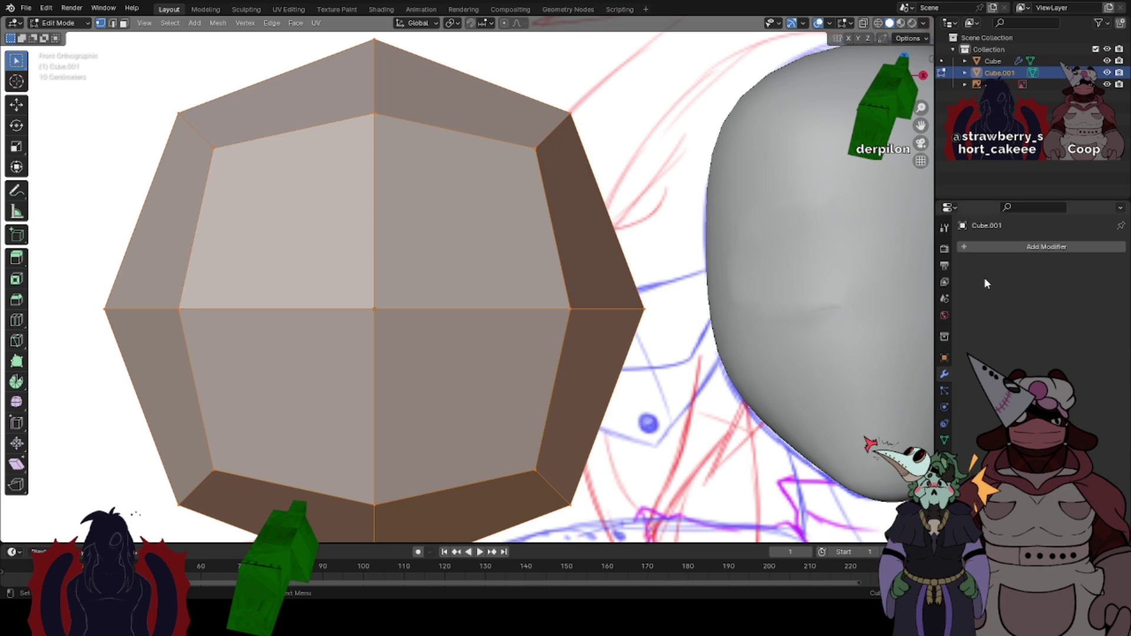
- Add a Subdivision modifier with 2 viewport levels to the low-poly sphere and return to Object Mode
left_click(1001, 248)
left_click(962, 247)
left_click(896, 269)
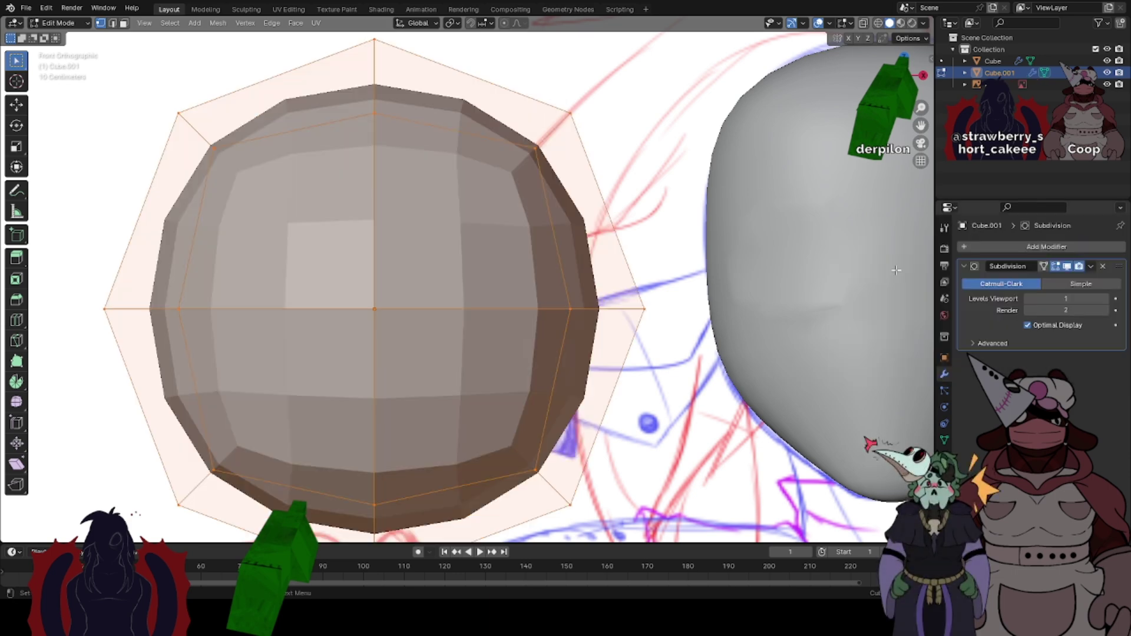
left_click(1106, 299)
key("Tab")
- Convert the subdivided sphere to a mesh and open it in Edit Mode with nothing selected and the Knife tool active
right_click(445, 258)
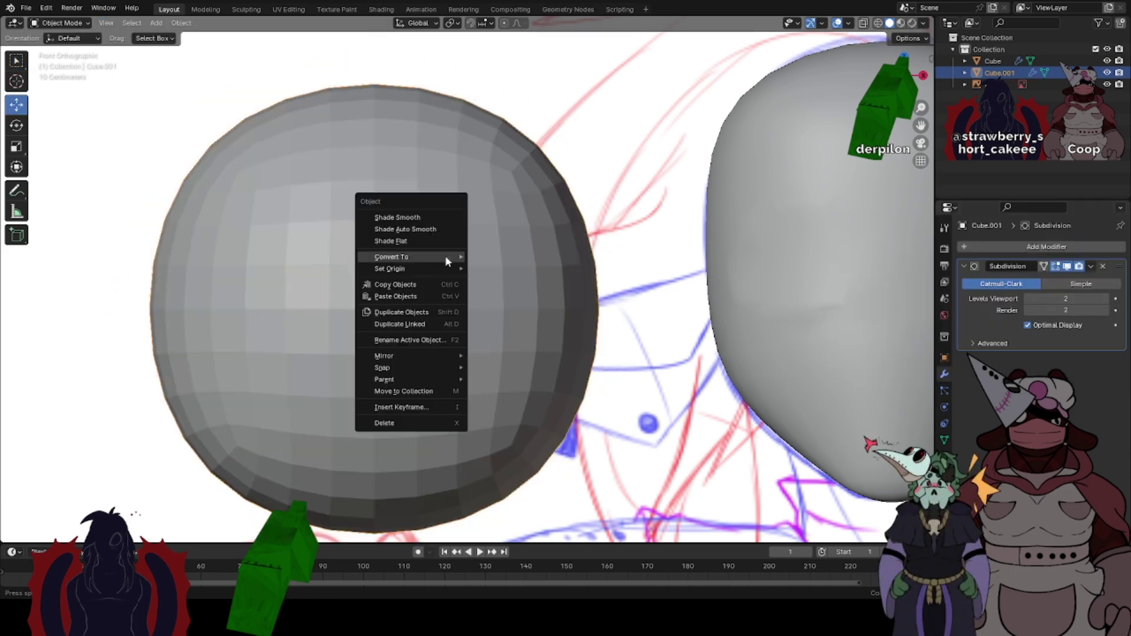
mouse_move(422, 259)
left_click(493, 270)
scroll(512, 273, "up", 1)
key("Tab")
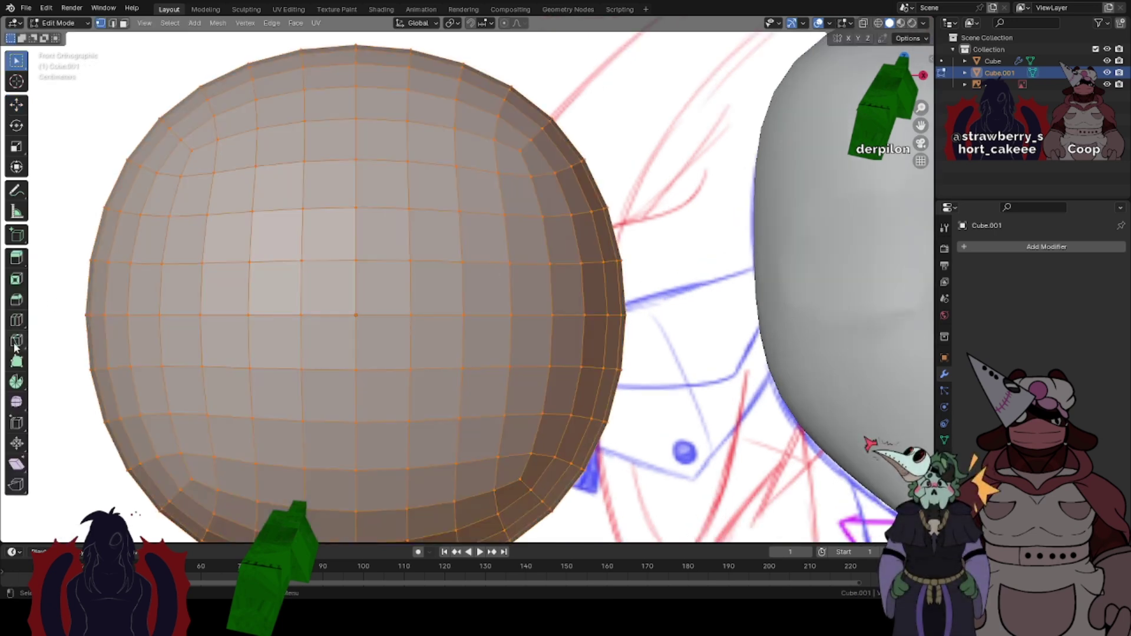
key("alt+a")
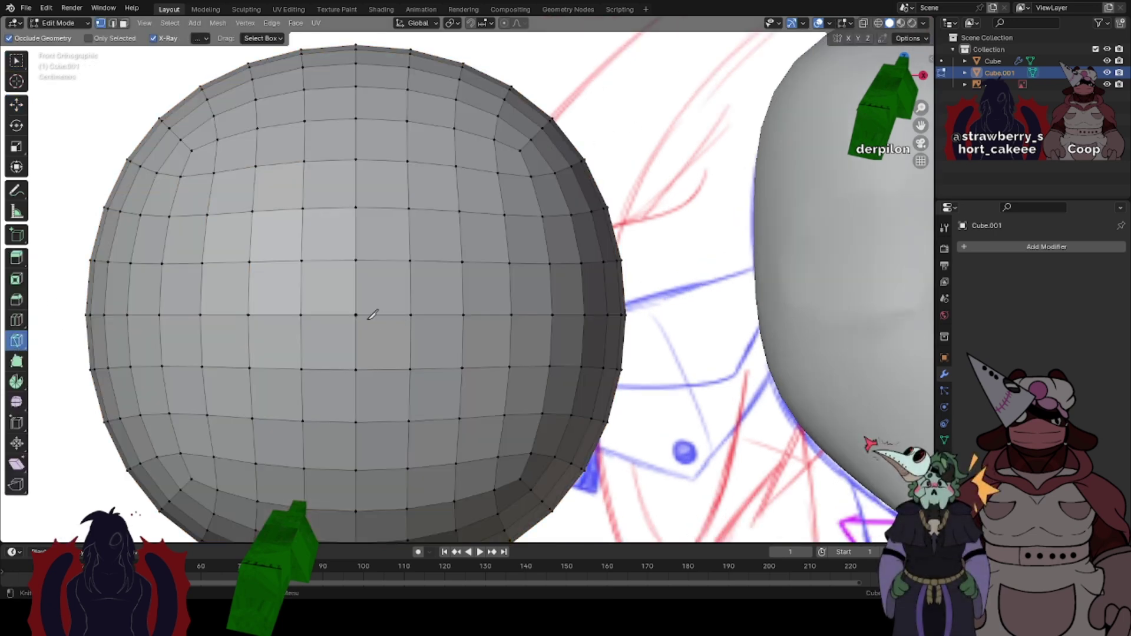
- Draw an eye-shaped knife cut across the dense sphere's front, placing points along its edges and redoing the misplaced lower ones
left_click(410, 245)
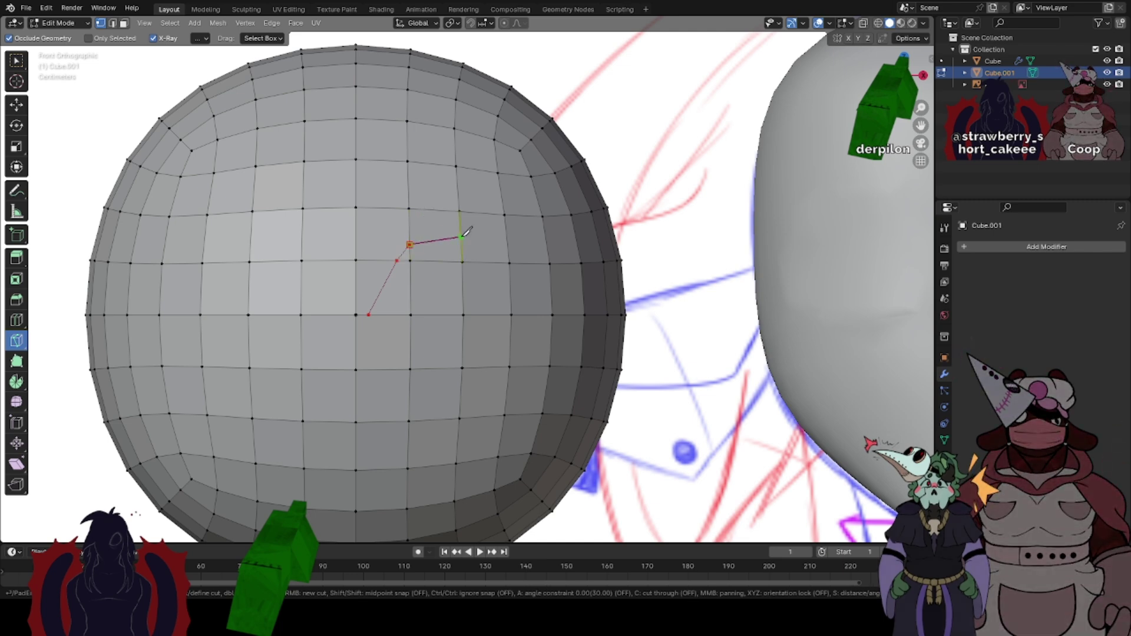
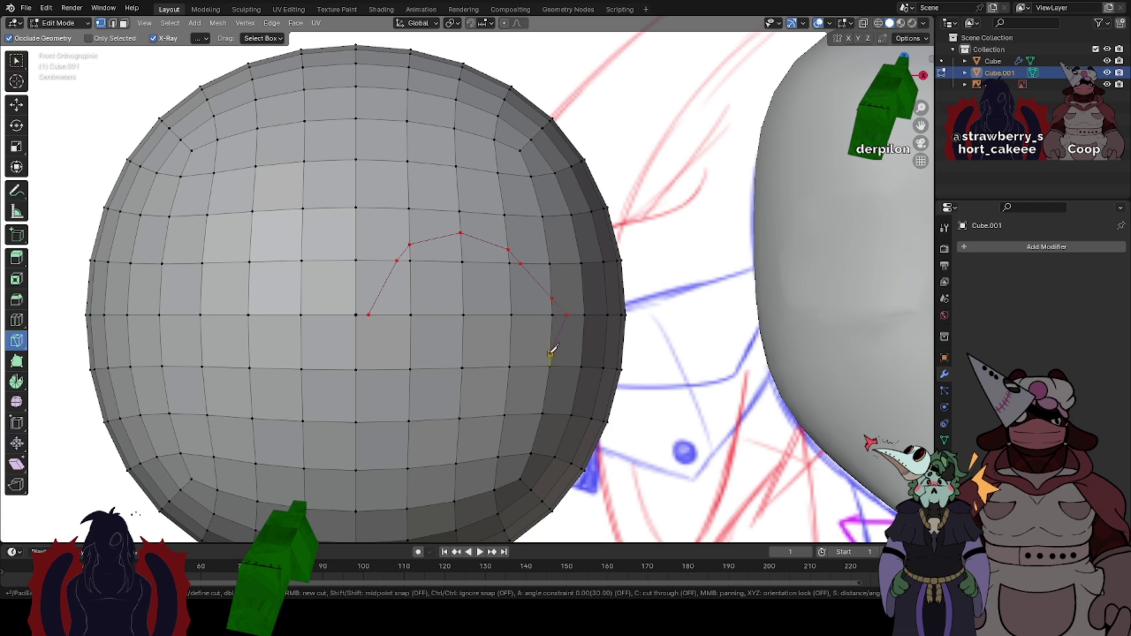
left_click(451, 358)
key("ctrl+z")
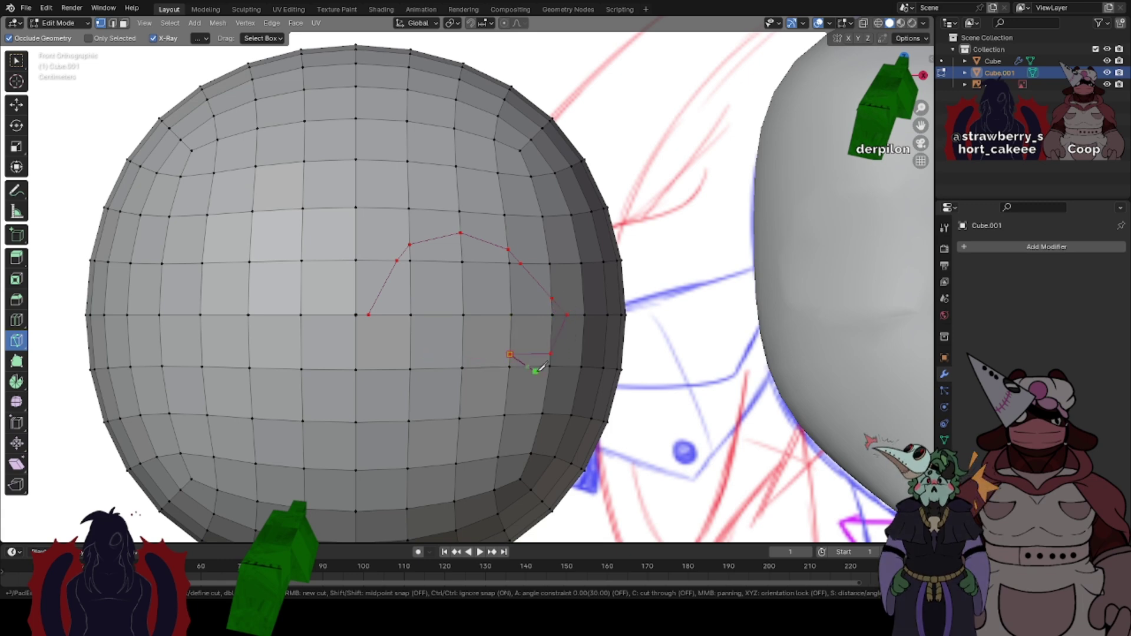
key("ctrl+z")
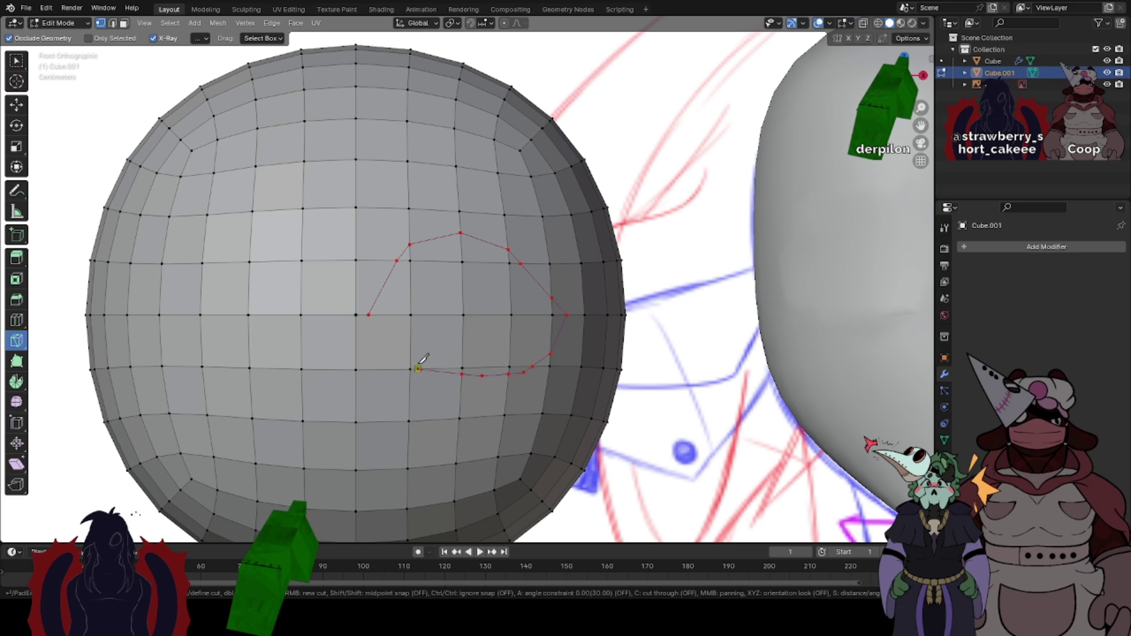
- Undo the knife cut and the mesh conversion to restore the sphere's live Subdivision modifier
middle_click_drag(510, 318, 482, 306)
scroll(482, 306, "down", 1)
key("ctrl+z")
key("ctrl+z")
key("ctrl+z")
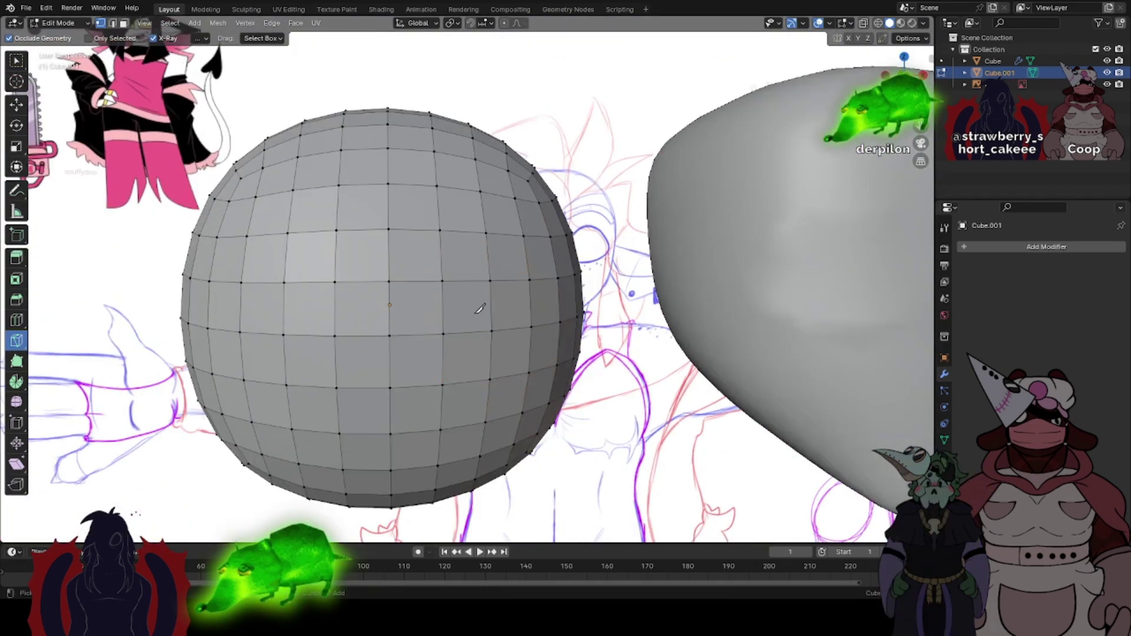
key("Tab")
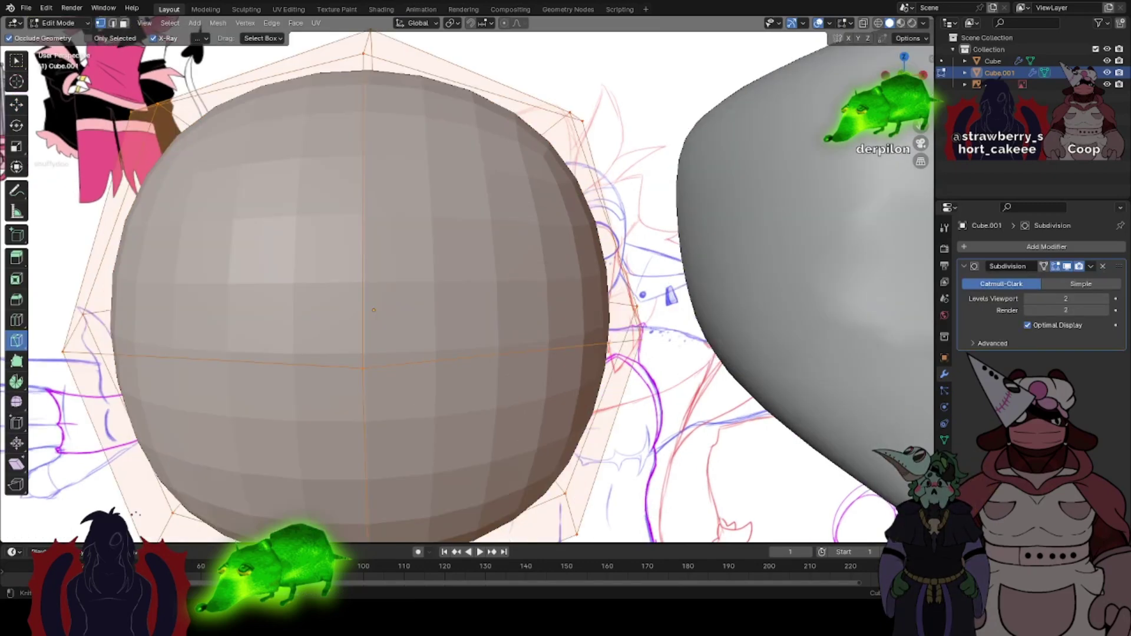
- Knife-cut a closed eye-shaped outline into the sphere's front while its Subdivision modifier is still unapplied
key("KP_1")
left_click(14, 105)
left_click(106, 328)
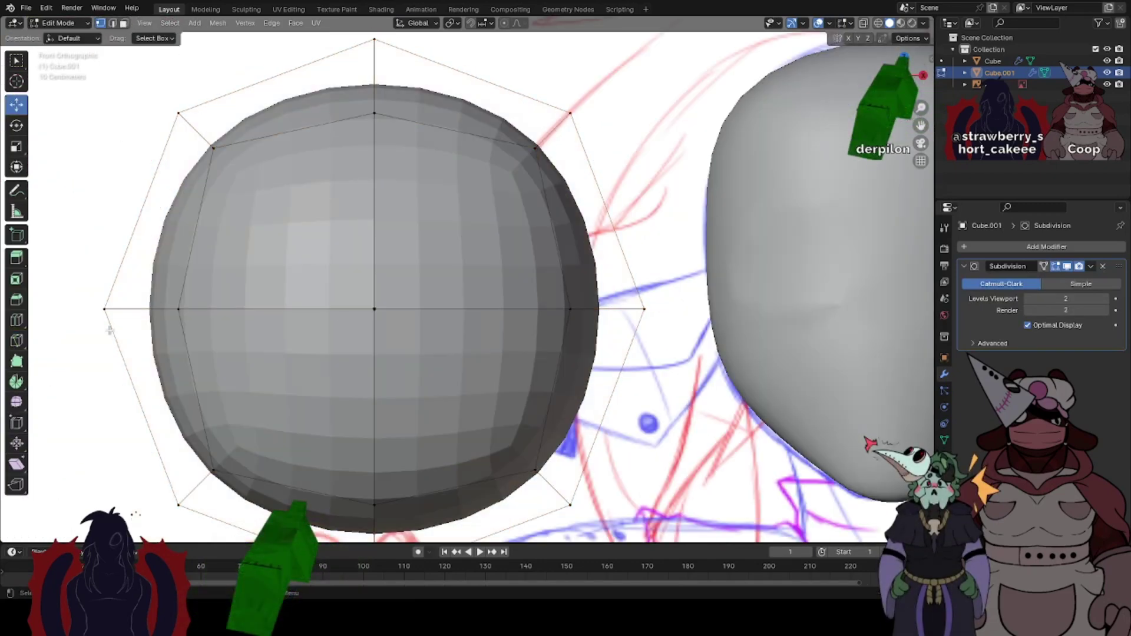
left_click(18, 341)
left_click(433, 309)
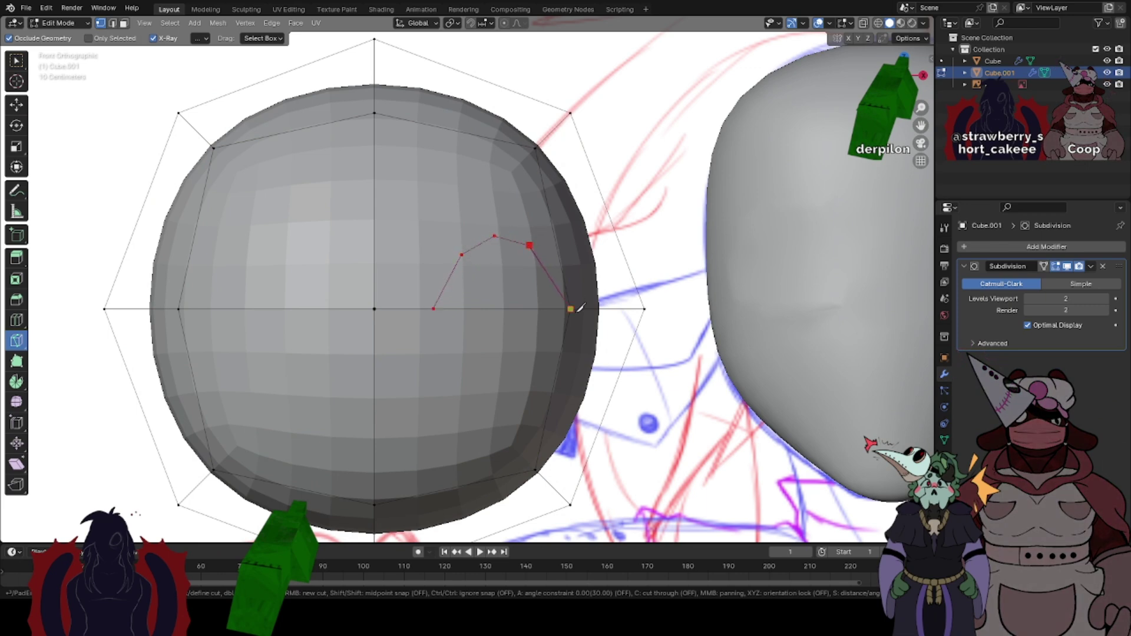
left_click(433, 308)
key("Return")
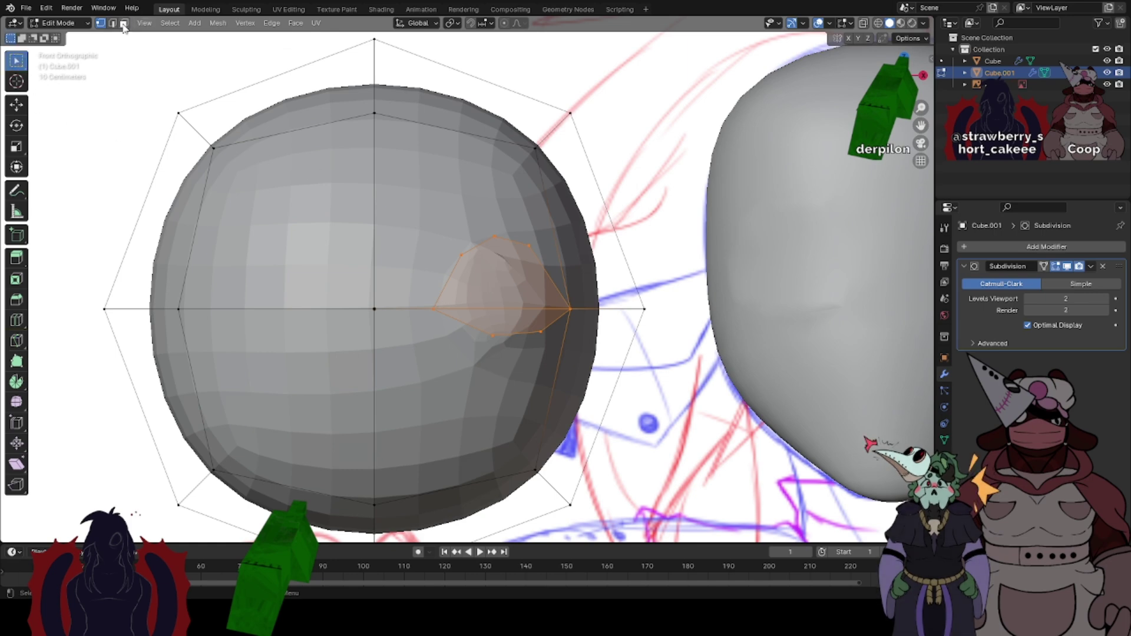
- Mark the edges of the eye-shaped knife outline on the sphere as a seam
left_click(115, 24)
right_click(496, 266)
left_click(522, 306, "shift")
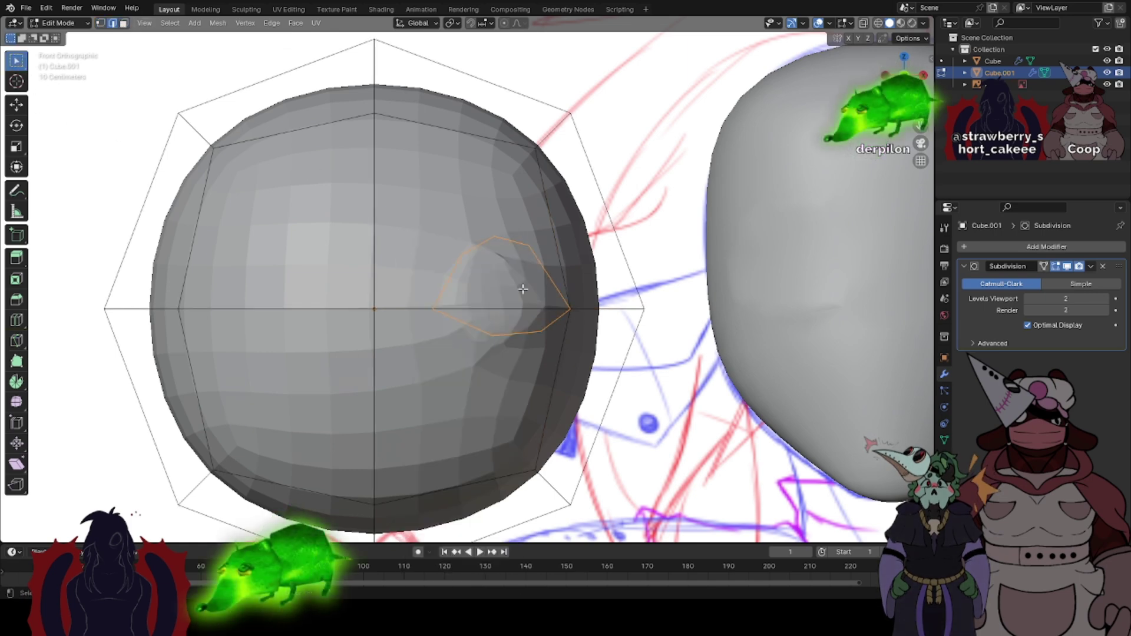
right_click(521, 285)
left_click(462, 455)
- Select the sphere faces enclosed by the eye-shaped seam and delete them to open a hole
left_click(123, 23)
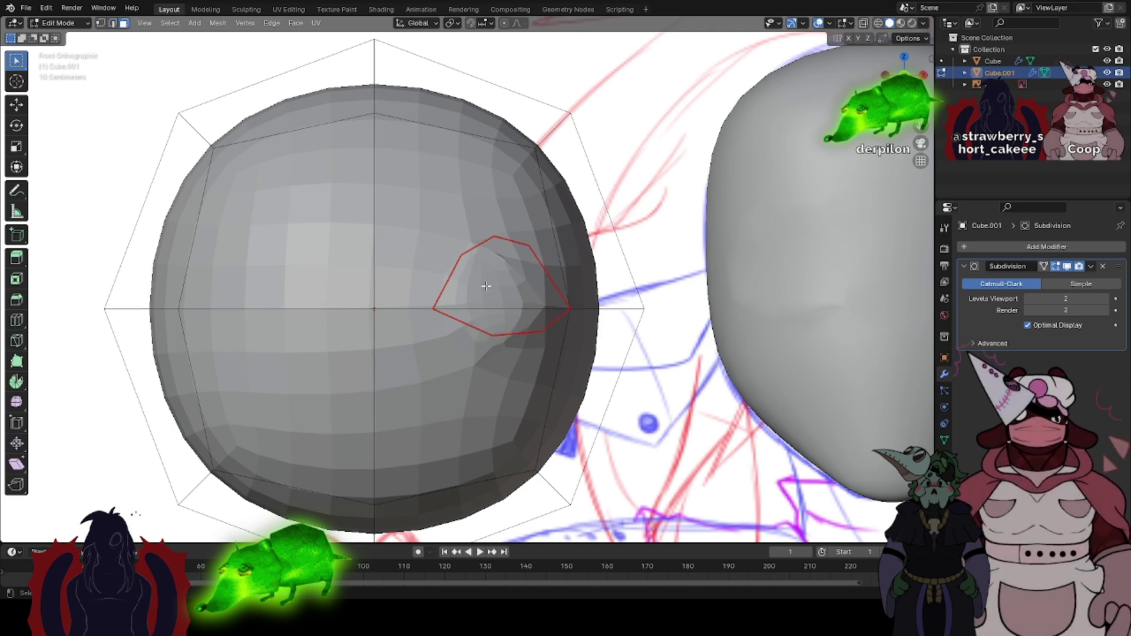
key("l")
right_click(512, 293)
left_click(497, 499)
scroll(468, 277, "up", 1)
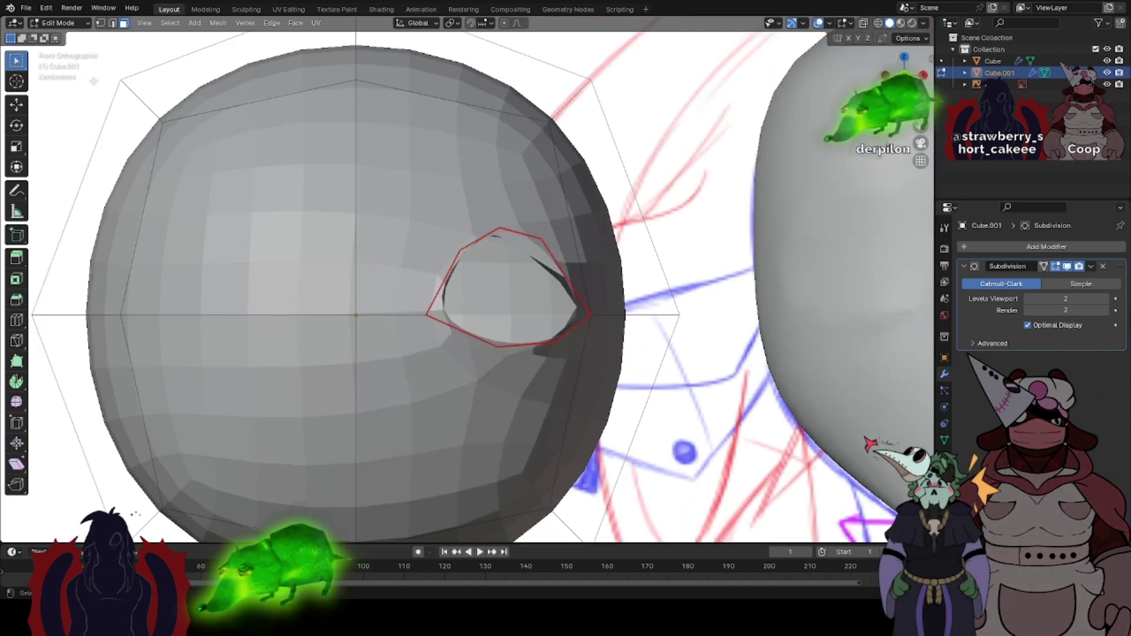
- Knife-cut an edge from the top of the sphere's eye hole up to the surrounding mesh
middle_click_drag(490, 354, 466, 306)
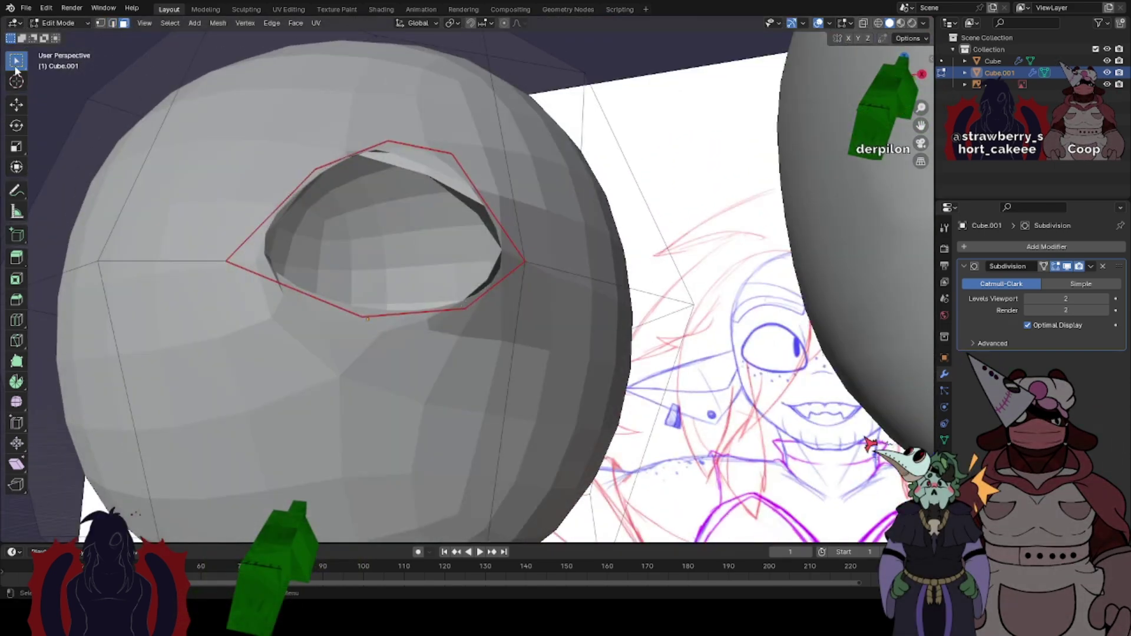
left_click_drag(16, 68, 50, 88)
left_click(113, 23)
scroll(406, 182, "down", 1)
middle_click_drag(406, 179, 418, 219)
key("Return")
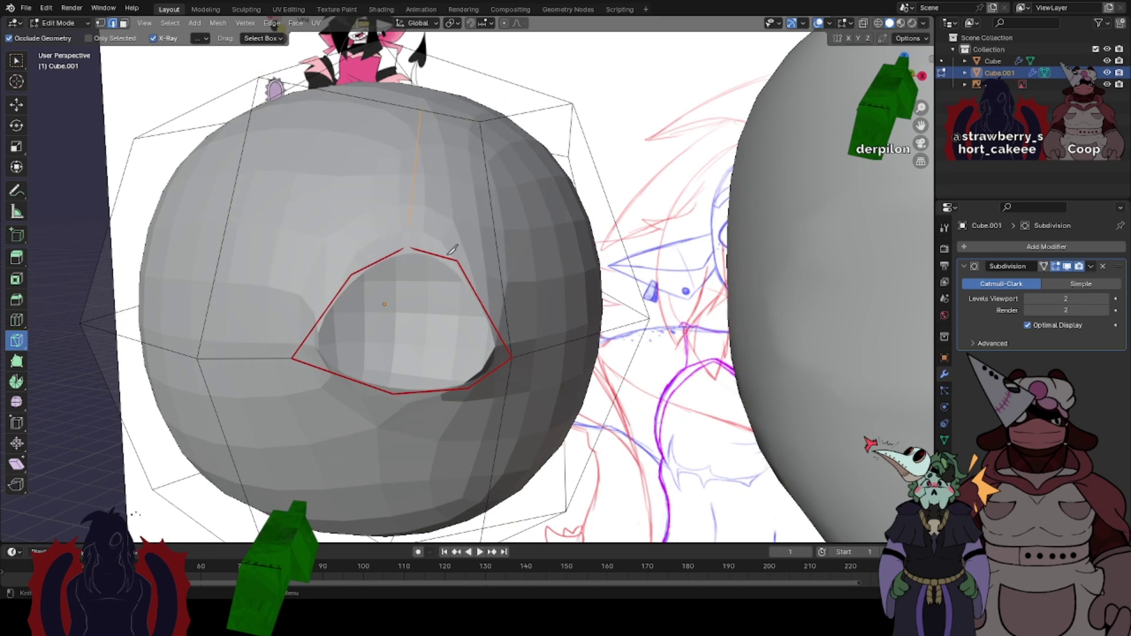
- Knife-cut edges from the two lower corners of the sphere's eye hole down to the mesh edges below
middle_click_drag(422, 313, 424, 268)
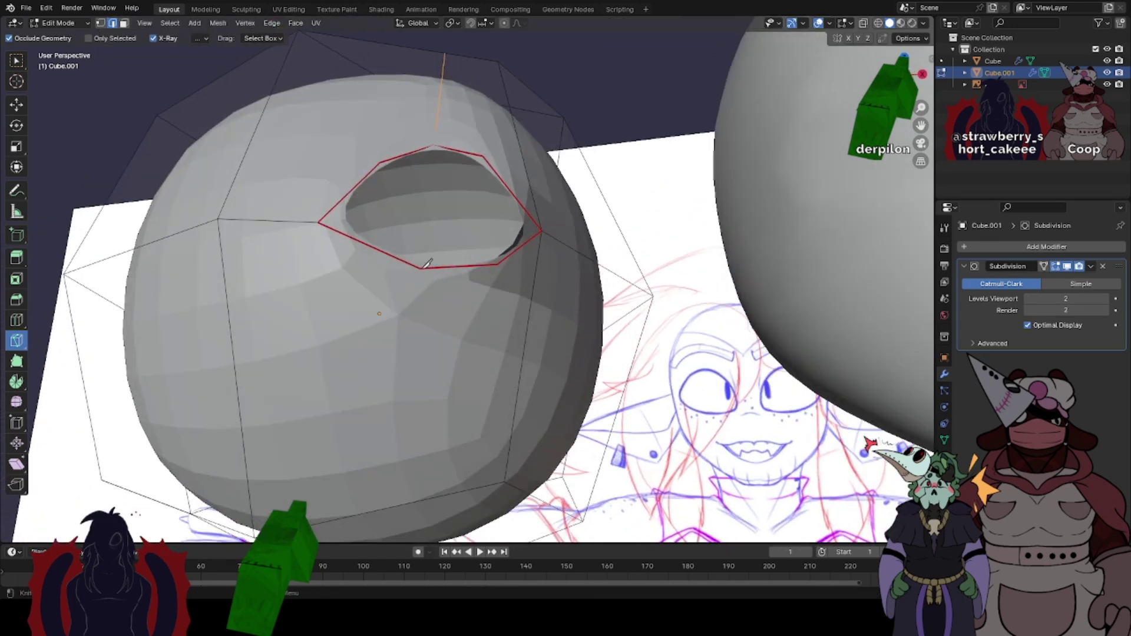
left_click(498, 265)
left_click(524, 352)
key("Return")
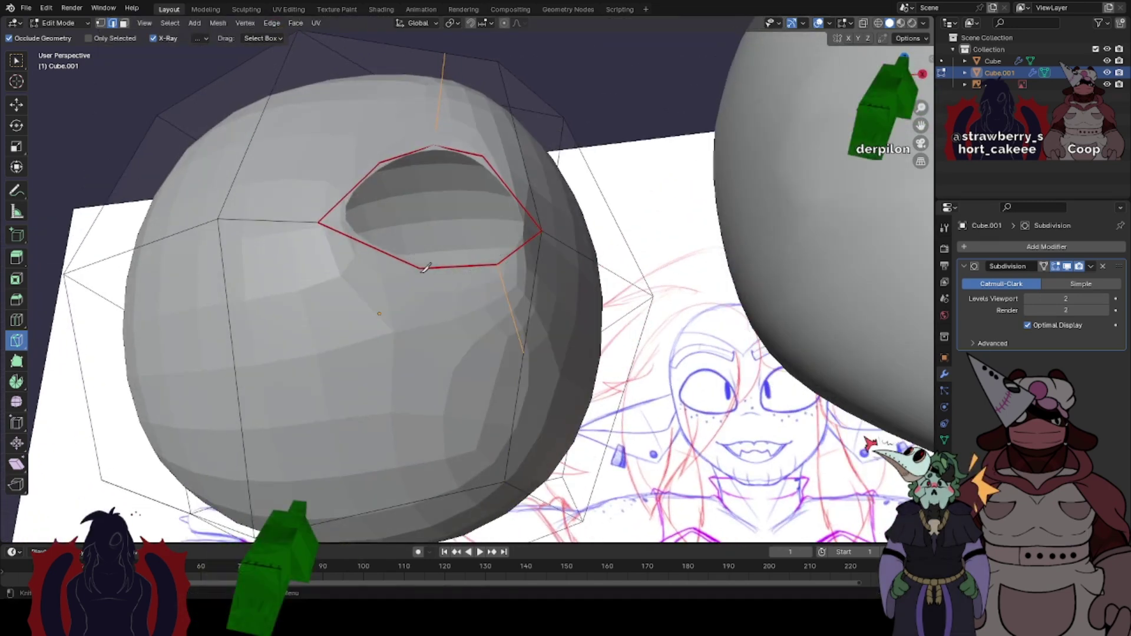
left_click(381, 509)
key("Return")
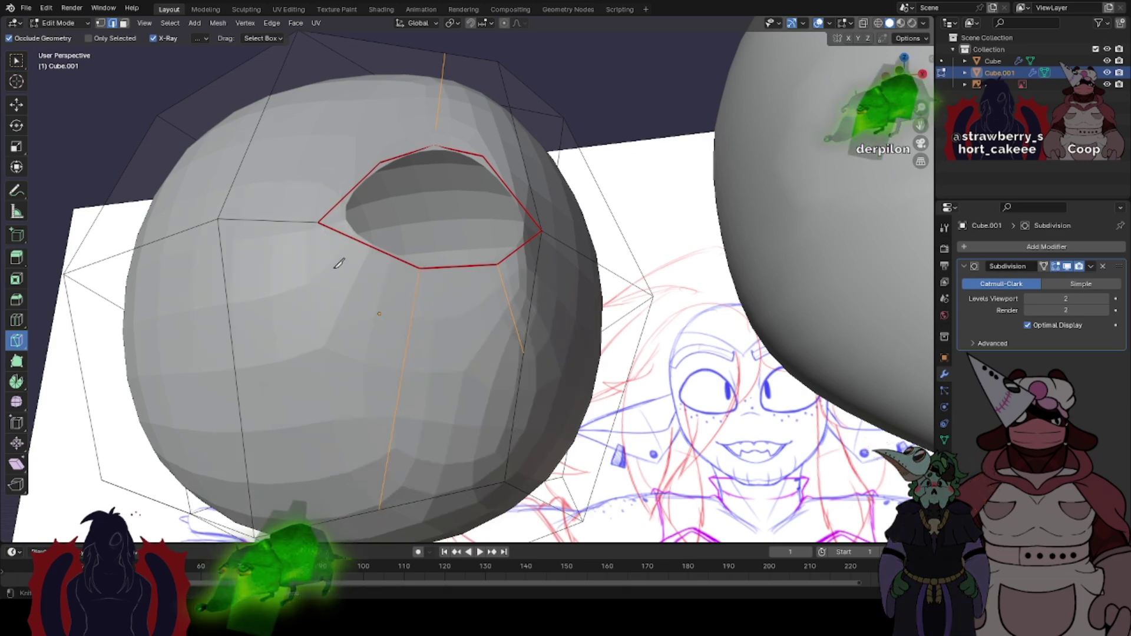
- Try short knife cuts around the outer corner of the sphere's eye hole, and undo the last one
middle_click_drag(377, 193, 389, 204)
key("Tab")
middle_click_drag(525, 168, 492, 207)
key("Tab")
left_click(436, 227)
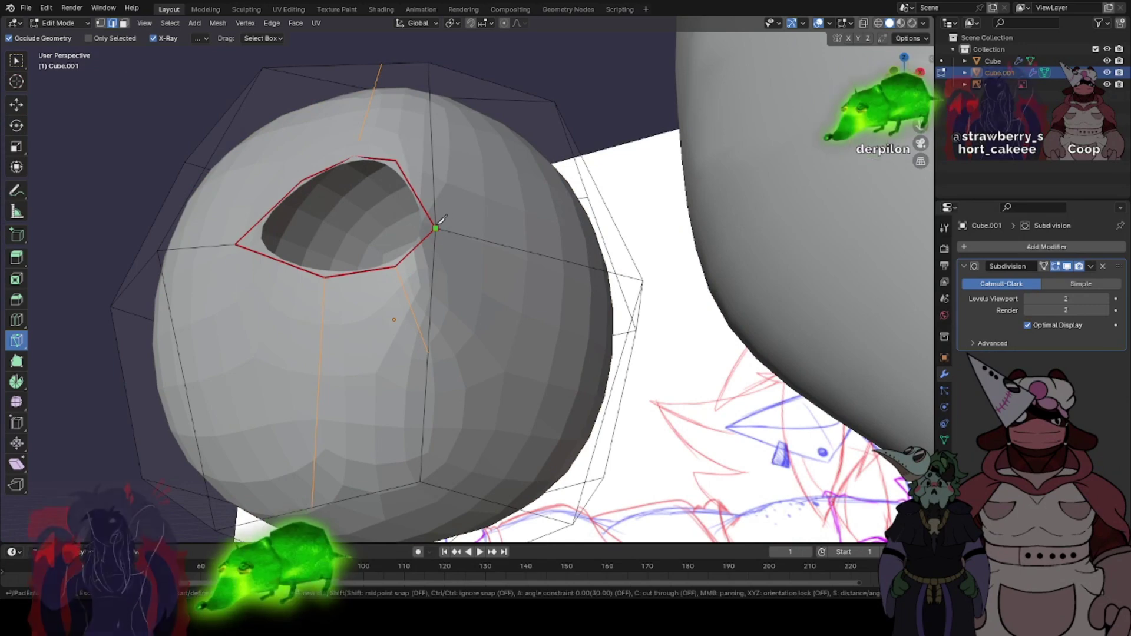
key("Escape")
left_click(434, 200)
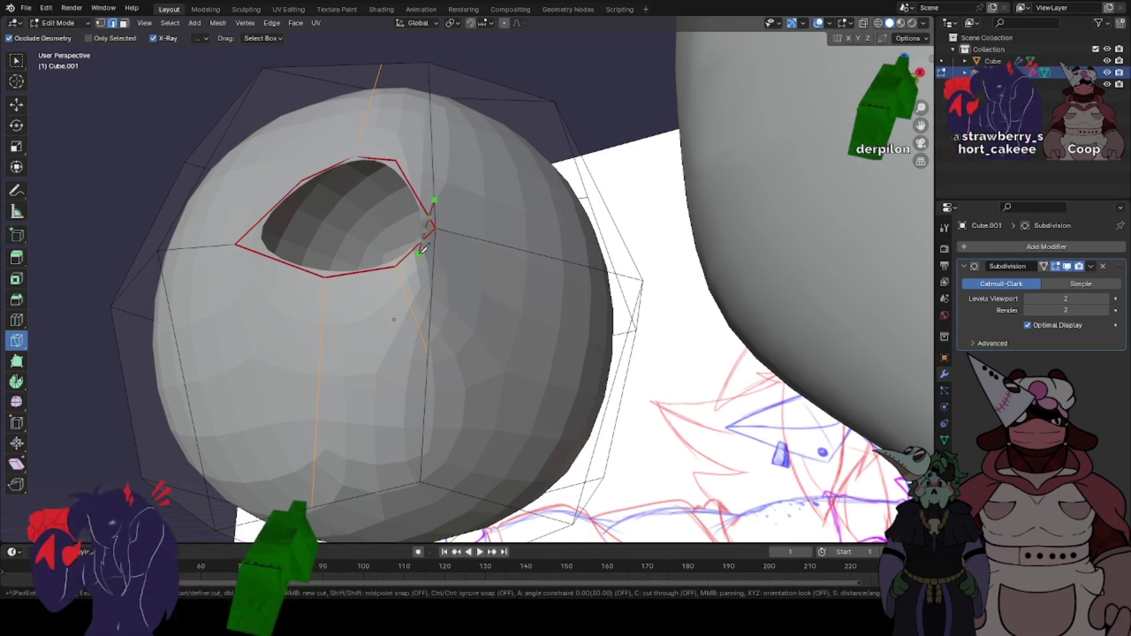
left_click(435, 228)
key("Return")
left_click(435, 229)
left_click(434, 257)
key("Return")
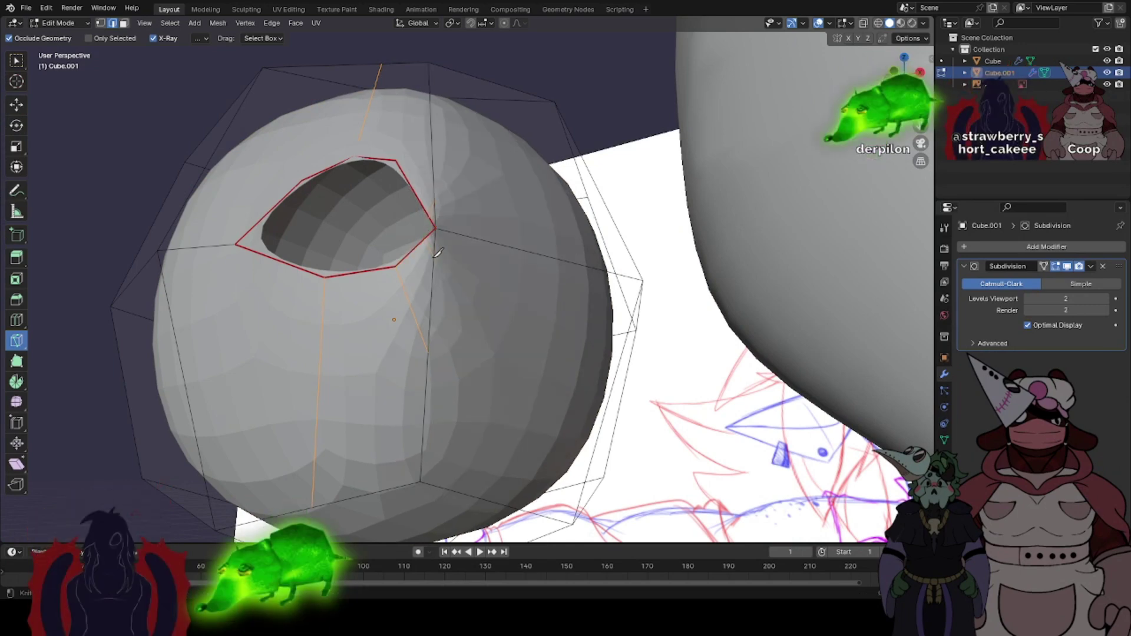
key("ctrl+z")
- Return to Object Mode and delete the demonstration sphere
key("Tab")
scroll(431, 258, "down", 3)
middle_click_drag(431, 258, 522, 280)
right_click(523, 279)
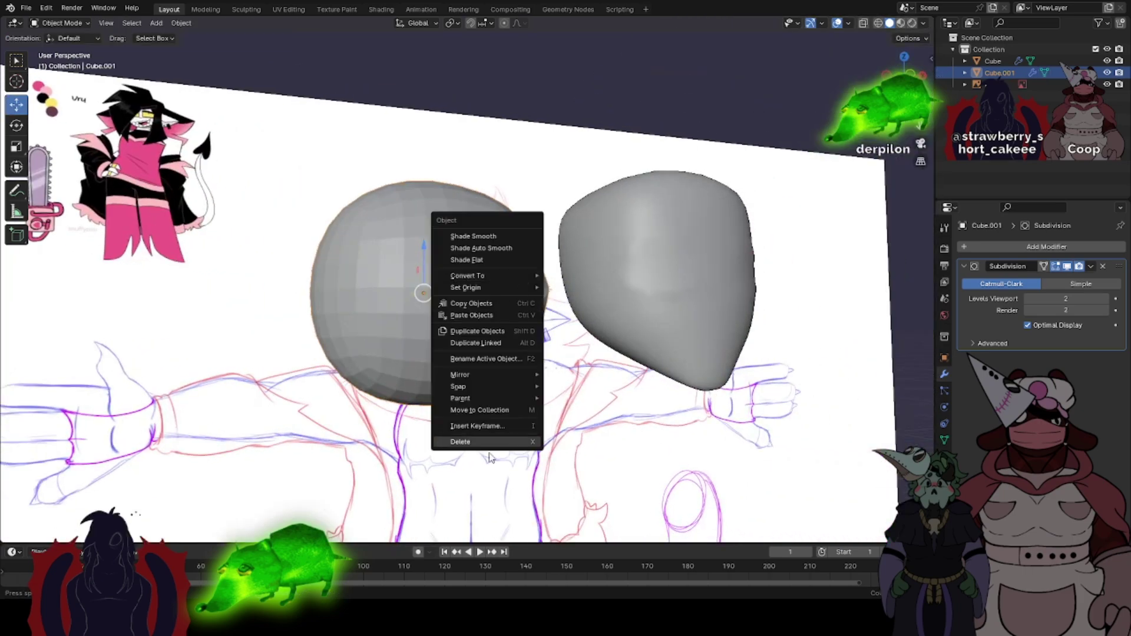
left_click(487, 442)
- Open the head in Edit Mode from the front and mark its knife-cut eye outline as a seam
middle_click_drag(594, 330, 550, 348)
key("KP_1")
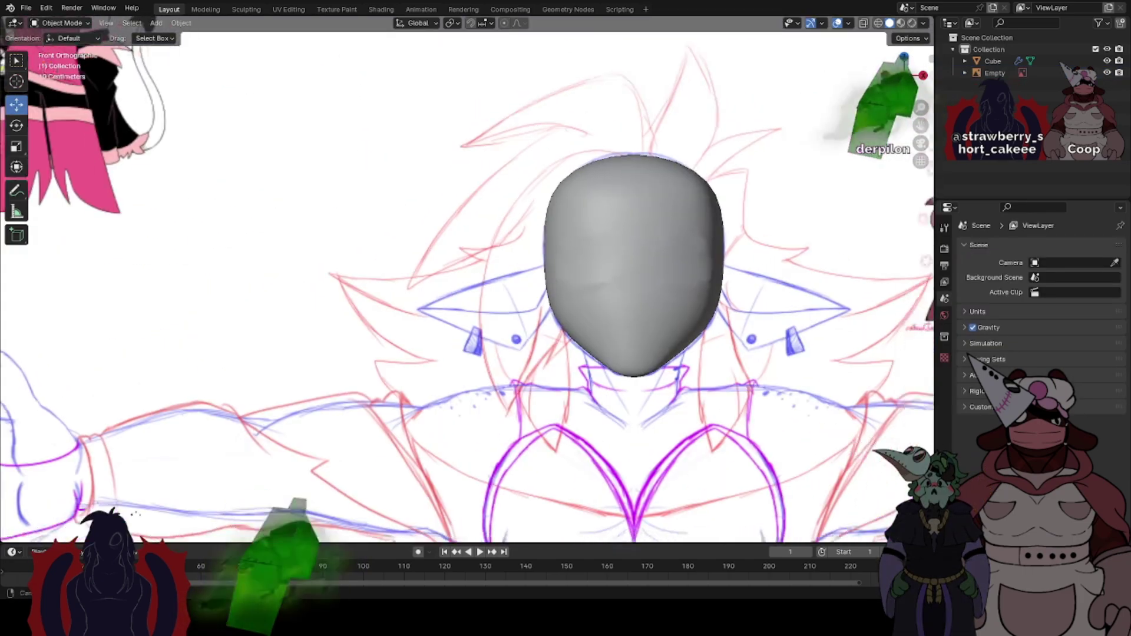
middle_click_drag(684, 288, 582, 290, "shift")
left_click(582, 290)
key("Tab")
scroll(574, 286, "up", 5)
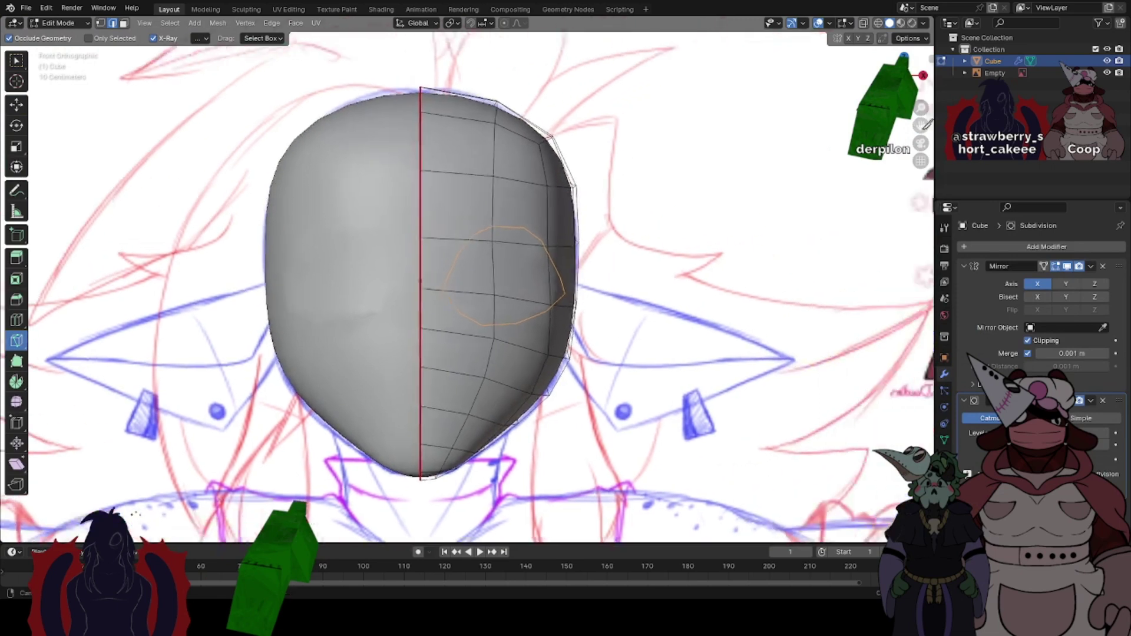
key("ctrl+e")
left_click(529, 456)
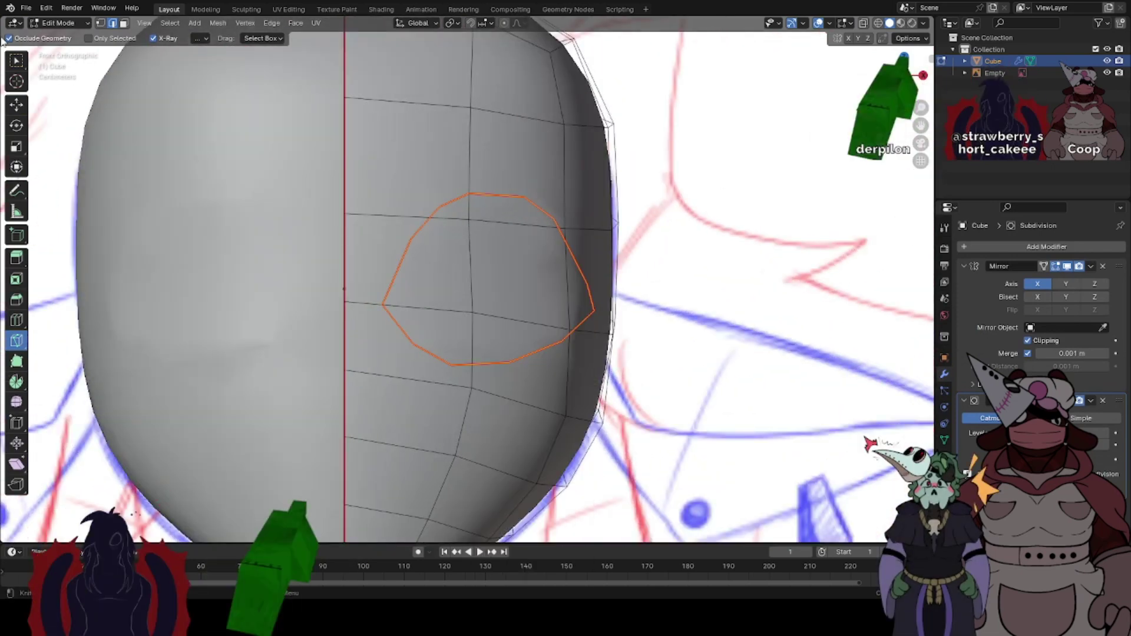
- Select the head faces enclosed by the eye seam and delete them to open the eye socket
left_click(124, 24)
key("l")
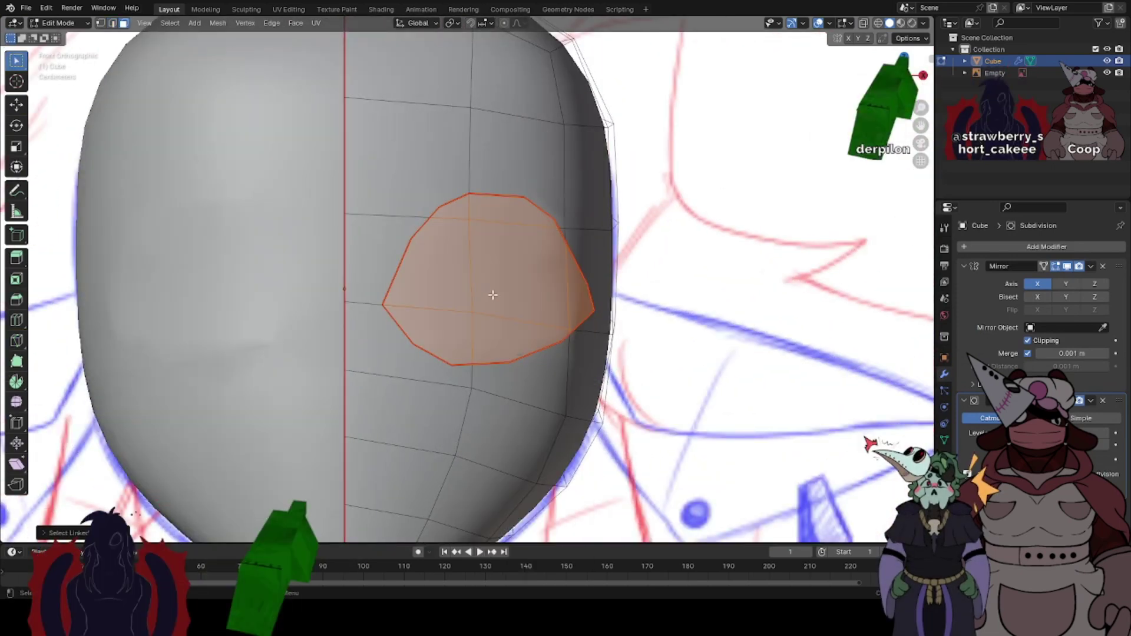
right_click(492, 295)
left_click(484, 503)
- Knife-cut an edge from the eye socket's lower rim down to the next mesh edge on the cheek
key("Tab")
middle_click_drag(462, 315, 420, 309)
key("Tab")
left_click(15, 341)
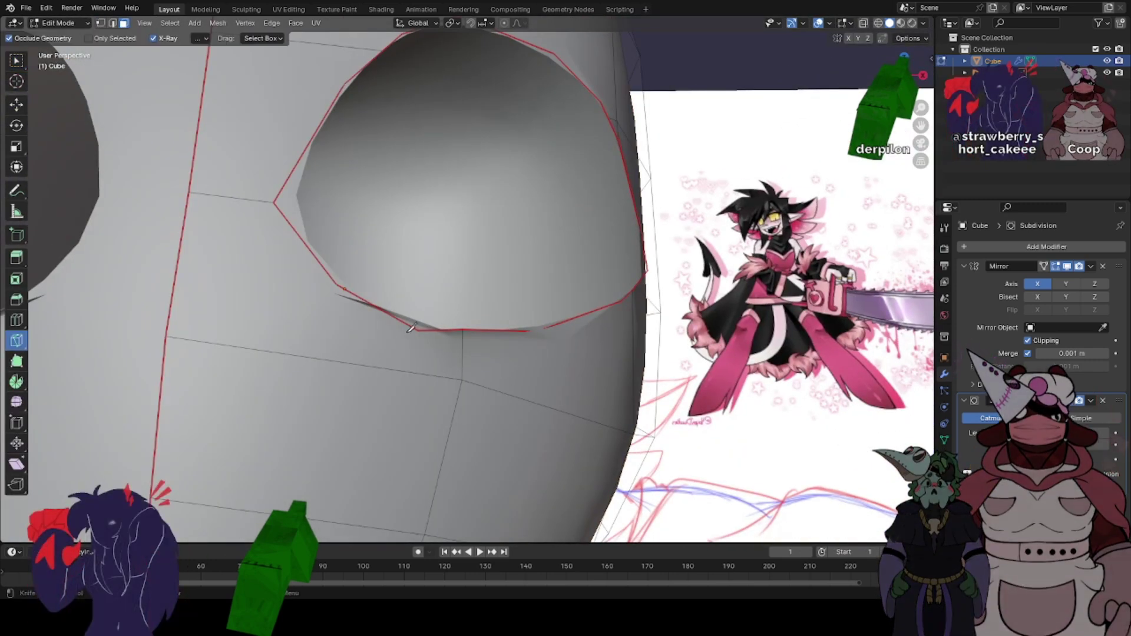
left_click(419, 331)
left_click(407, 371)
key("Return")
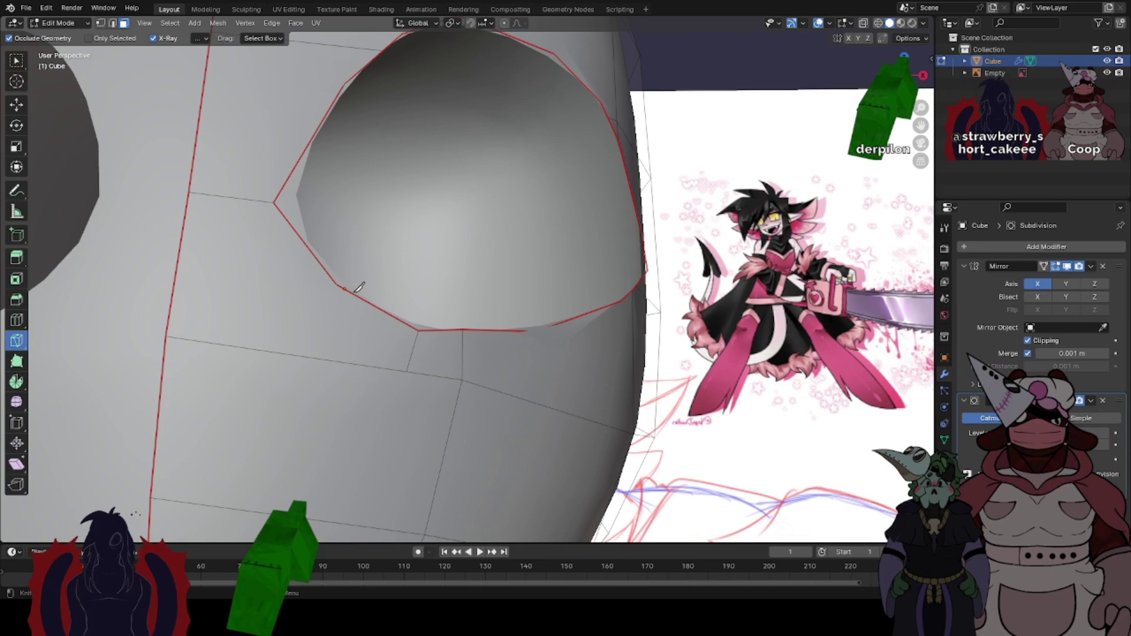
left_click(539, 328)
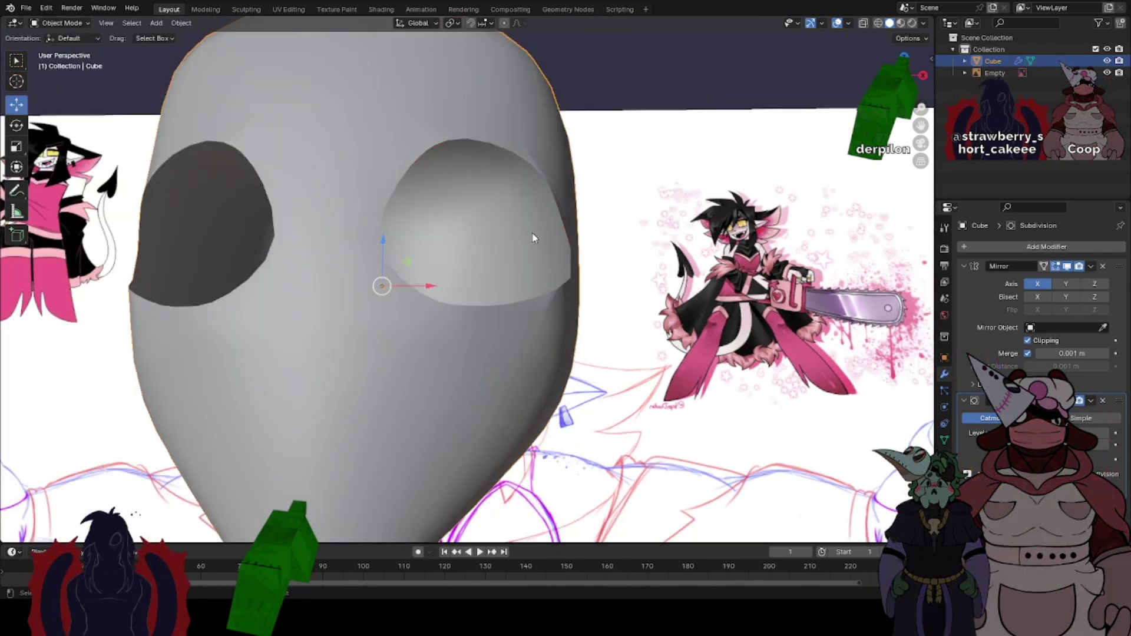
- Move the rim vertices along the upper outer side of the eye socket outward to even out its curve
middle_click_drag(532, 233, 457, 272)
scroll(456, 272, "down", 2)
key("Tab")
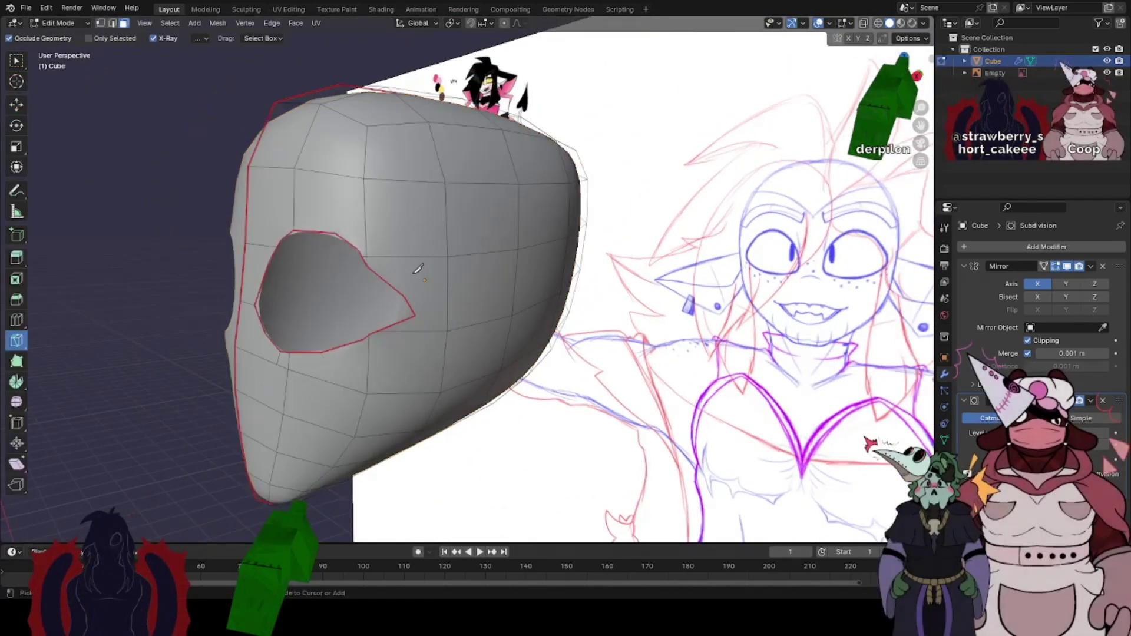
scroll(418, 269, "up", 1)
left_click(17, 62)
left_click(100, 23)
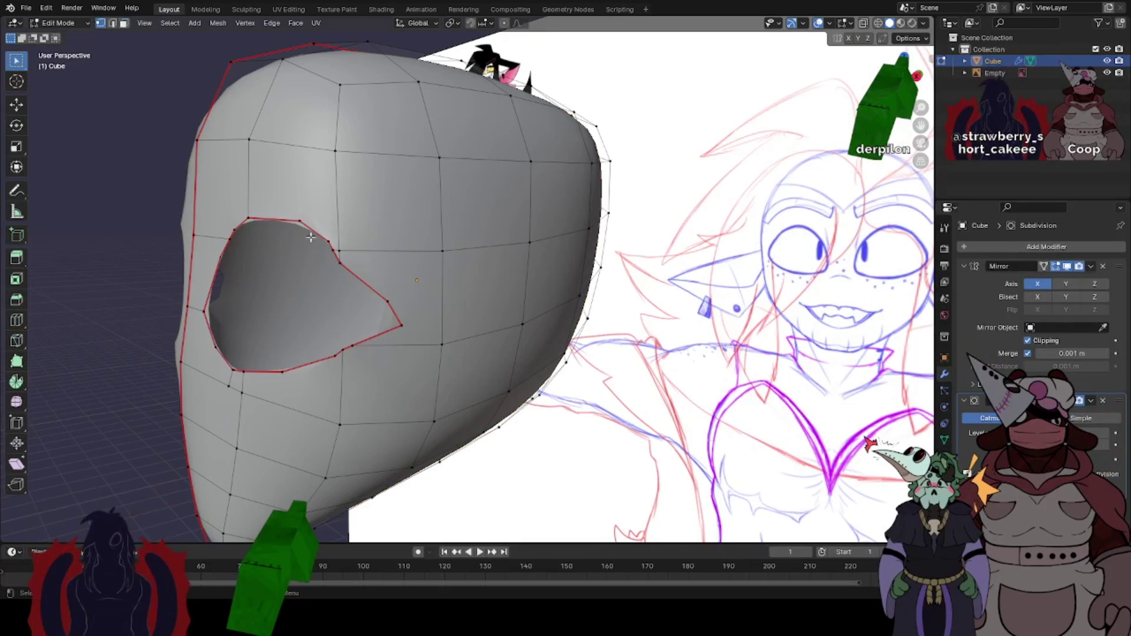
left_click(342, 261)
key("g")
left_click(356, 264)
key("g")
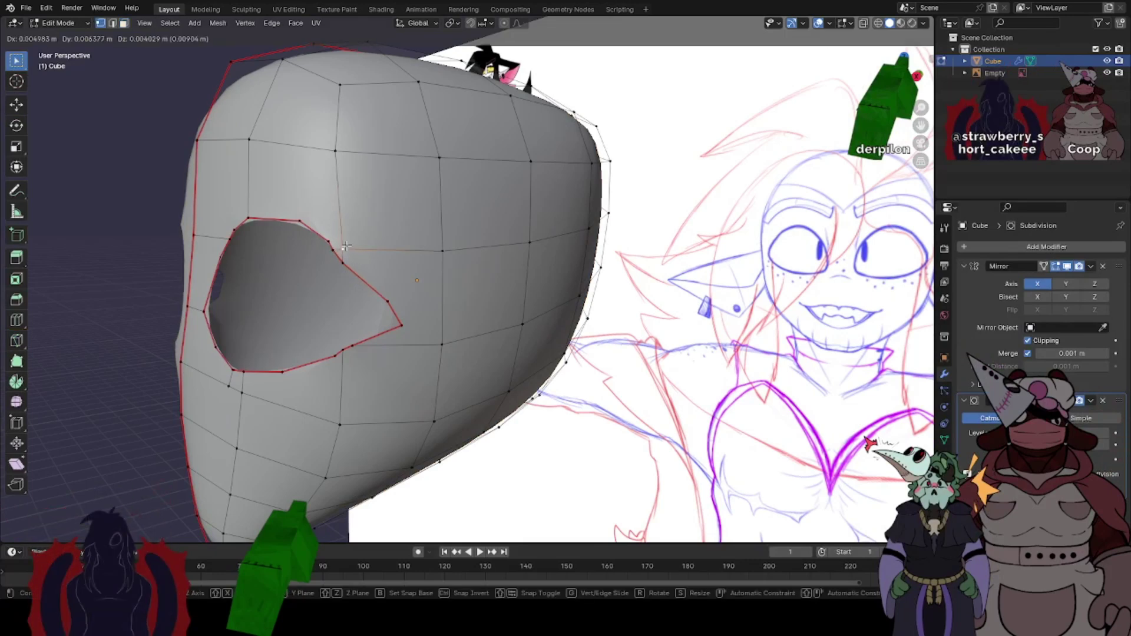
left_click(346, 245)
left_click(335, 247)
key("g")
left_click(337, 248)
left_click(344, 261)
key("g")
left_click(349, 262)
- Move the eye socket's outer corner vertex and the rim vertex above it slightly toward the side of the head
left_click(386, 296)
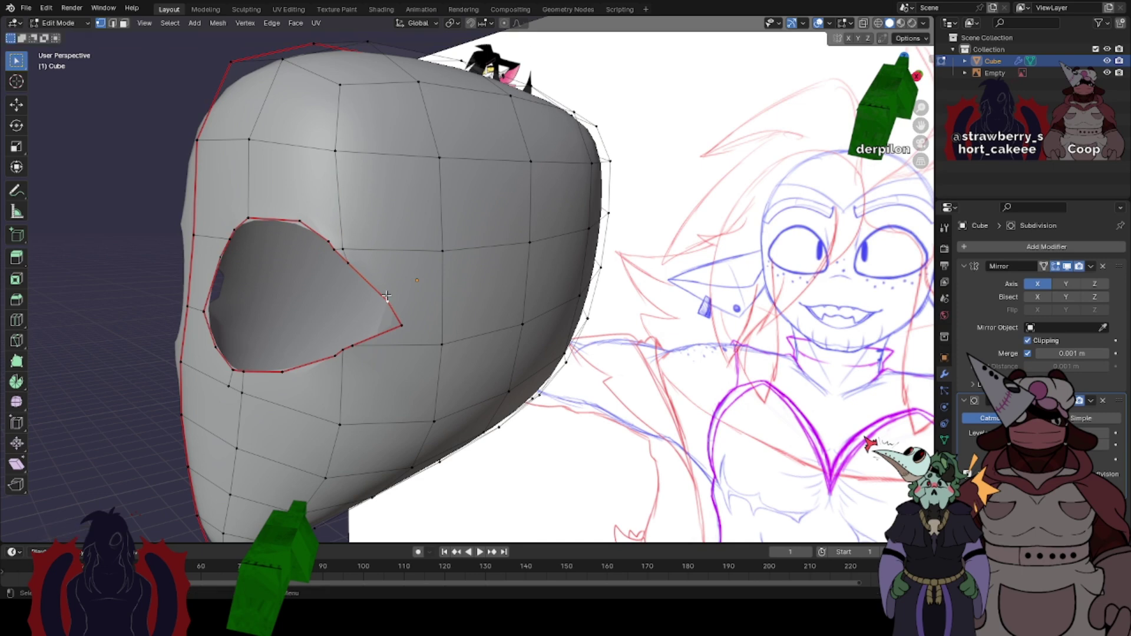
key("g")
left_click(391, 297)
left_click(402, 325)
key("g")
left_click(414, 323)
- Knife-cut an edge from the rim vertex just above the outer eye corner to the neighbouring upper mesh vertex
key("Tab")
scroll(426, 320, "up", 4)
middle_click_drag(426, 321, 437, 302)
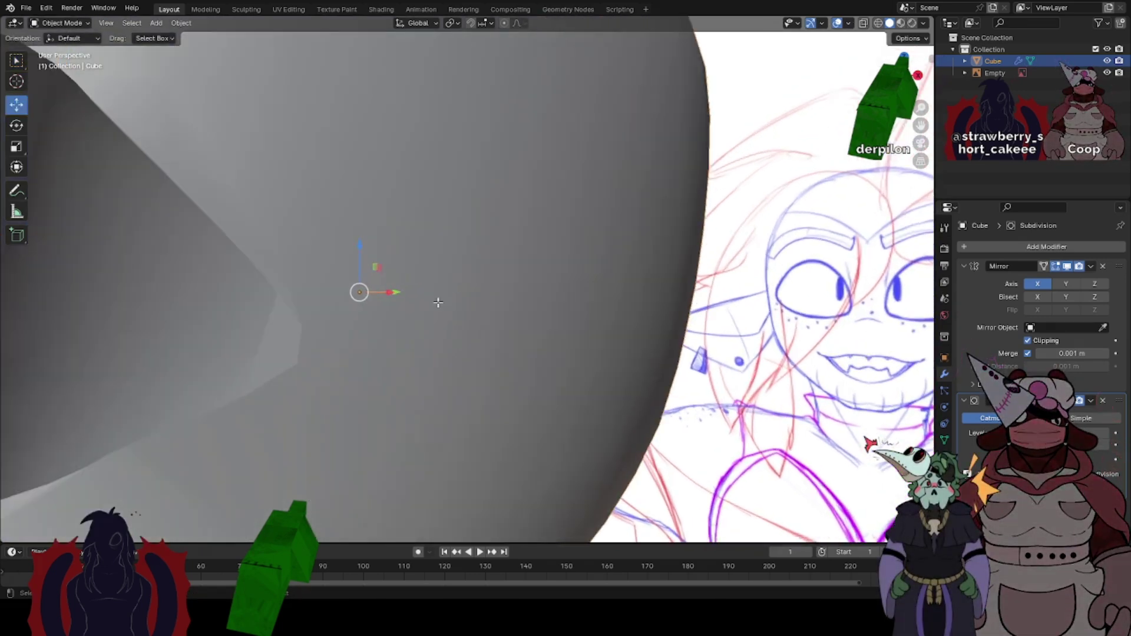
key("Tab")
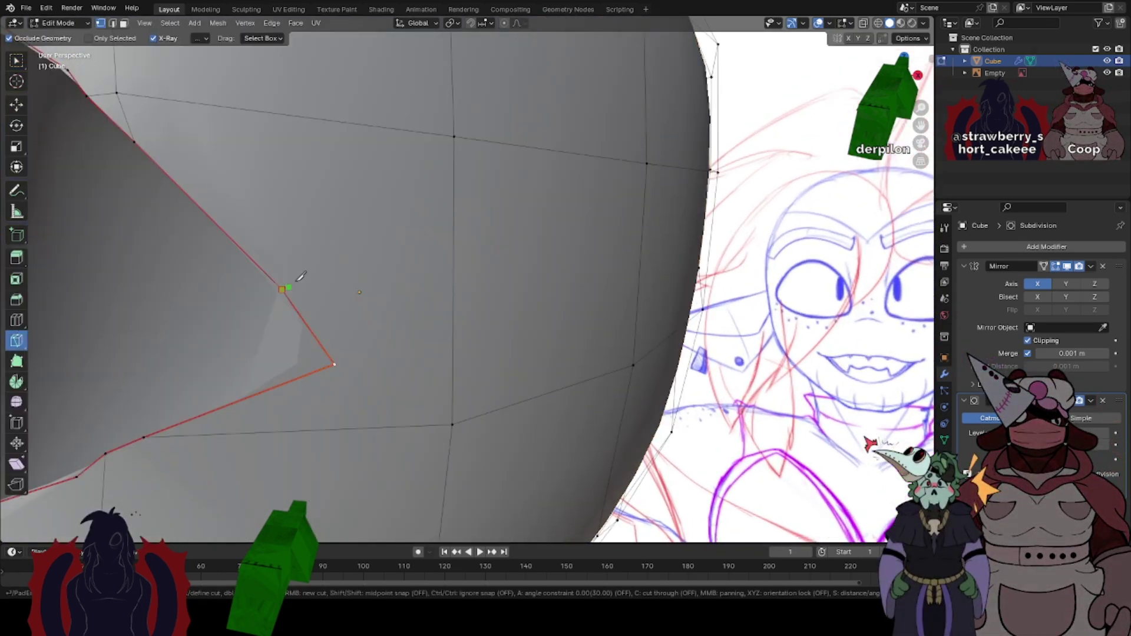
key("Tab")
- Knife-cut a short edge from the lower rim beside the outer eye corner down to the mesh edge below
scroll(455, 132, "down", 7)
middle_click_drag(455, 132, 499, 239)
scroll(499, 239, "up", 2)
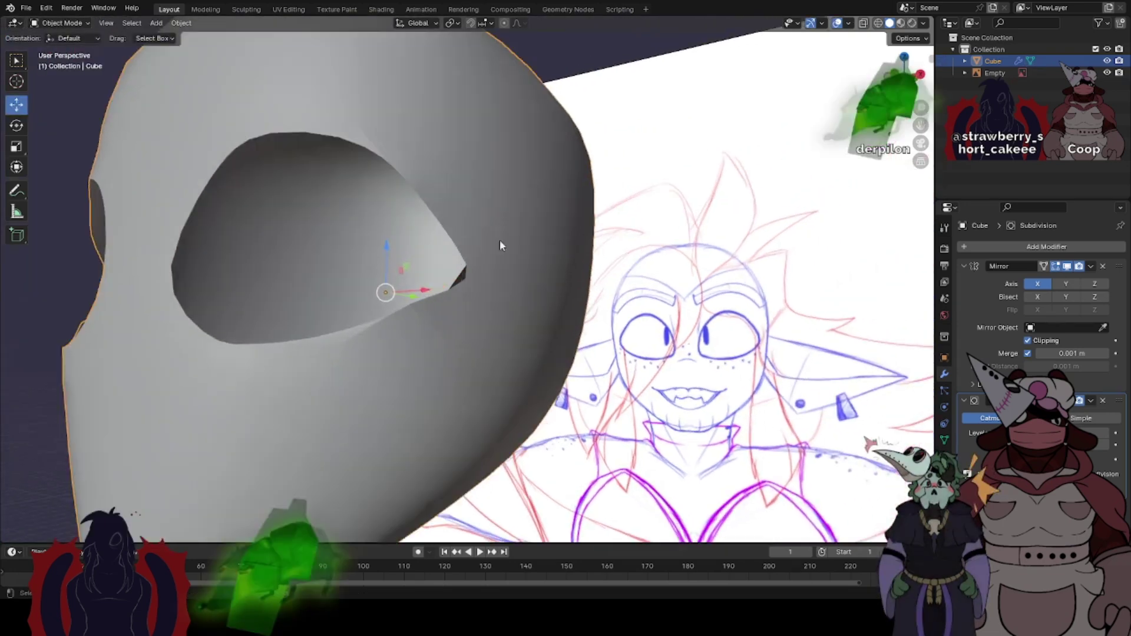
key("Tab")
left_click(459, 288)
left_click(468, 303)
key("Return")
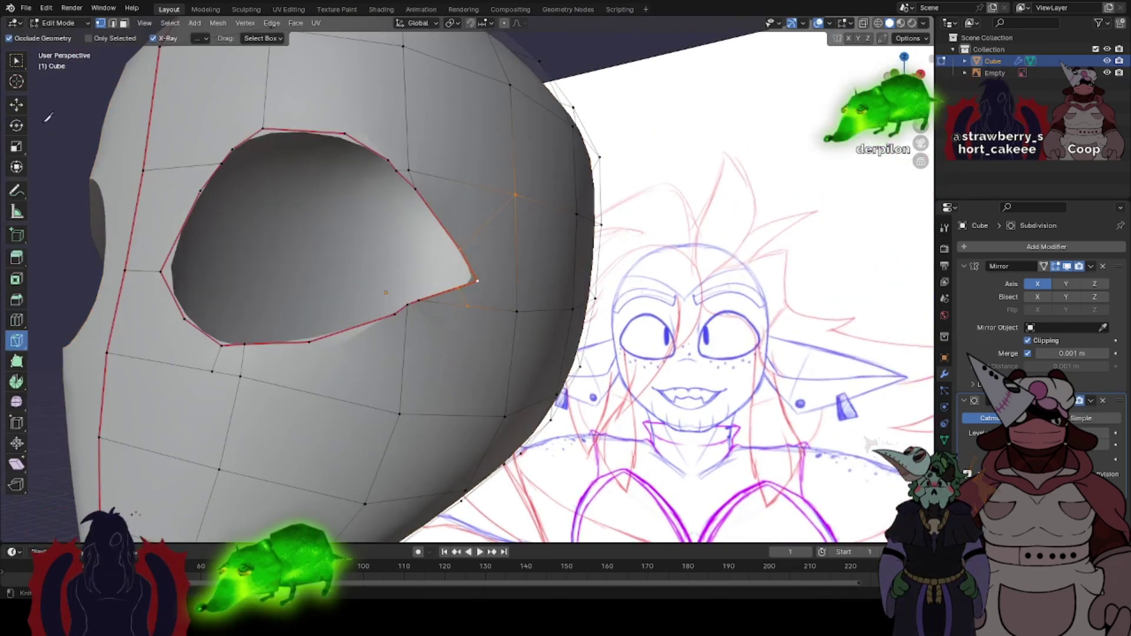
- Adjust the lower rim vertex near the outer eye corner and nudge the corner vertex outward
key("g")
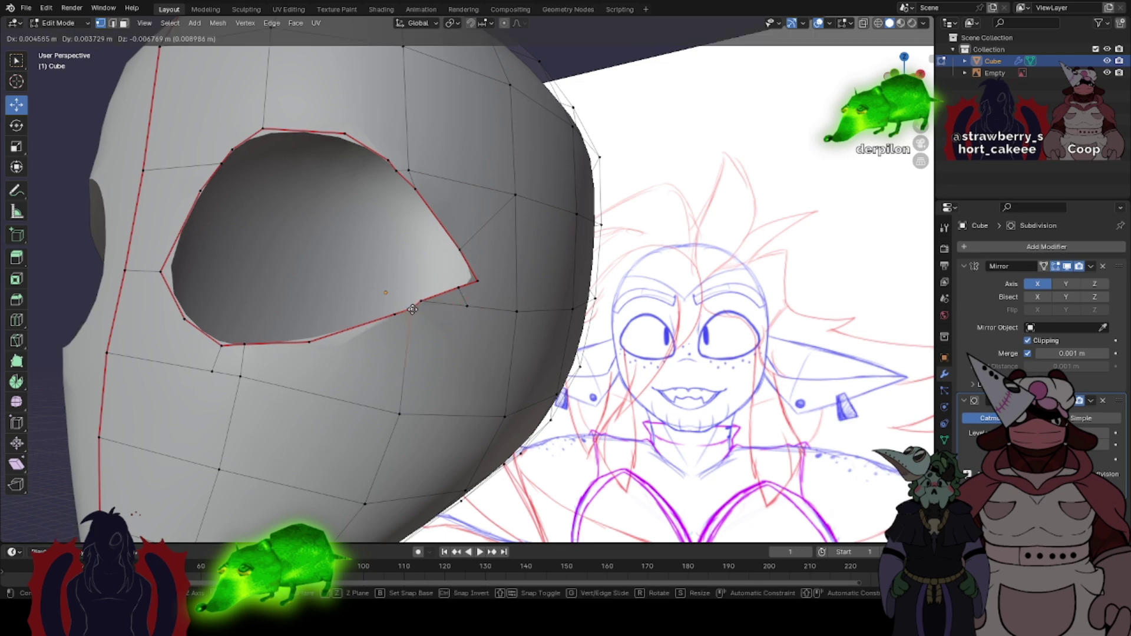
left_click(429, 308)
key("Tab")
scroll(433, 306, "up", 2)
key("Tab")
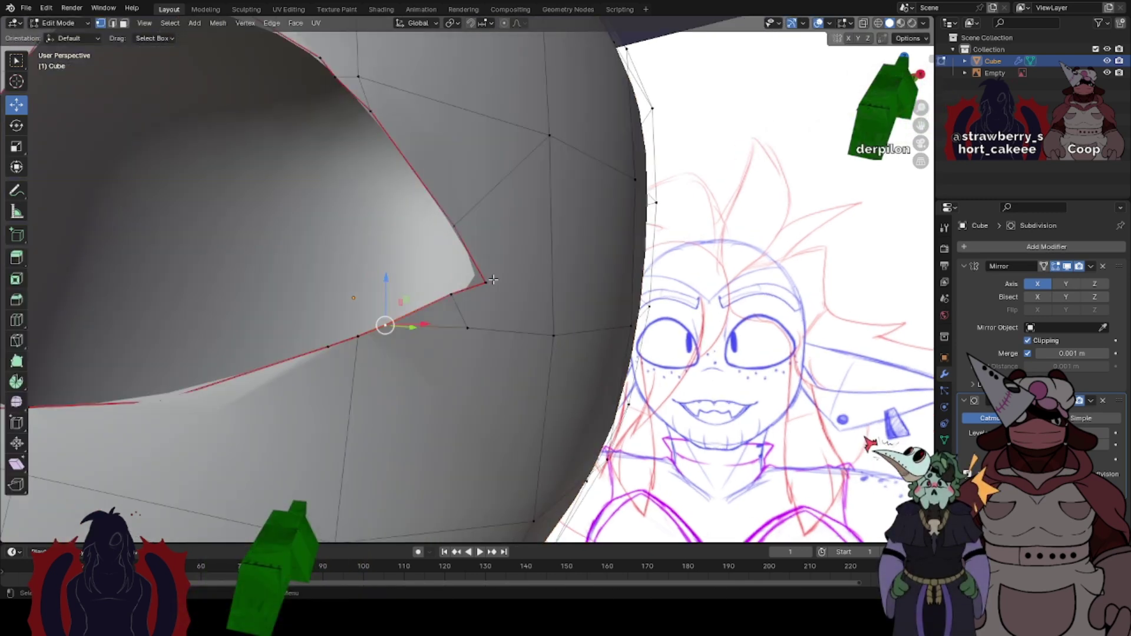
left_click(486, 281)
key("g")
left_click(489, 281)
- Move the eye socket's inner corner vertex slightly toward the centre of the face
key("Tab")
middle_click_drag(464, 258, 533, 256)
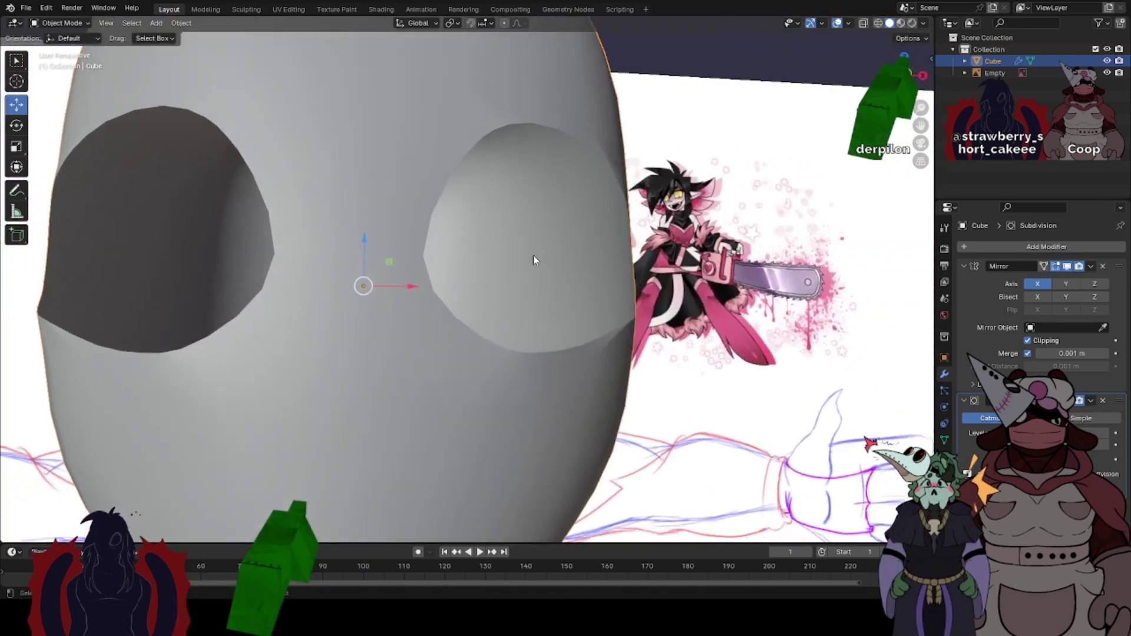
key("Tab")
left_click(405, 260)
key("g")
left_click(387, 261)
key("Tab")
- Knife-cut edges from the rim just above and below the inner eye corner toward the face's centre line to sharpen it
middle_click_drag(445, 247, 446, 239)
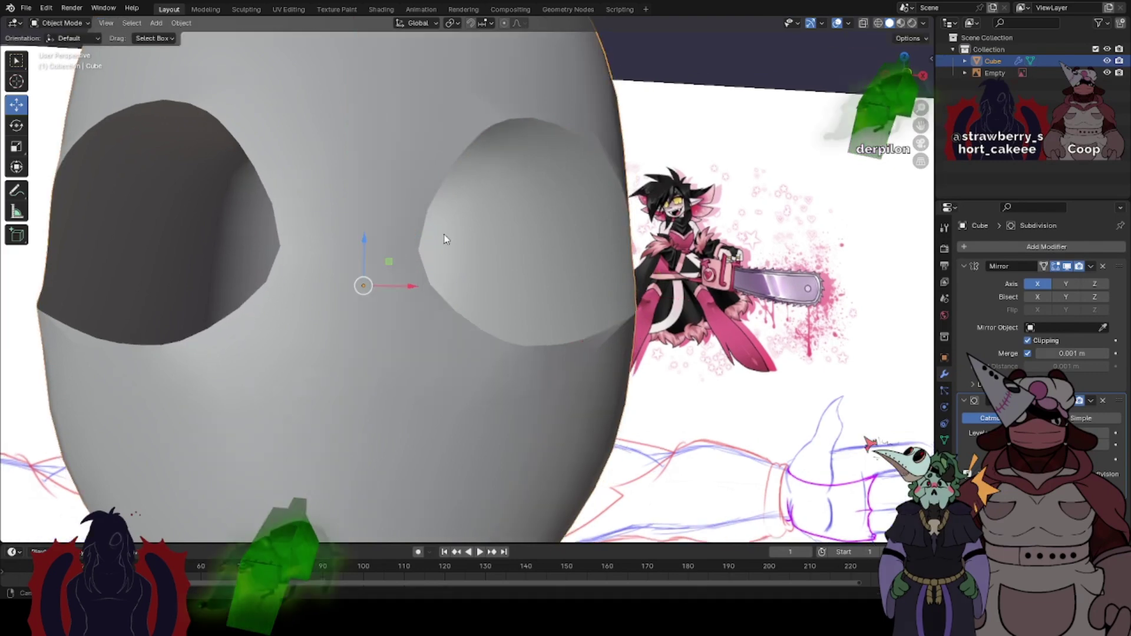
scroll(446, 238, "up", 1)
key("Tab")
middle_click_drag(397, 159, 287, 175)
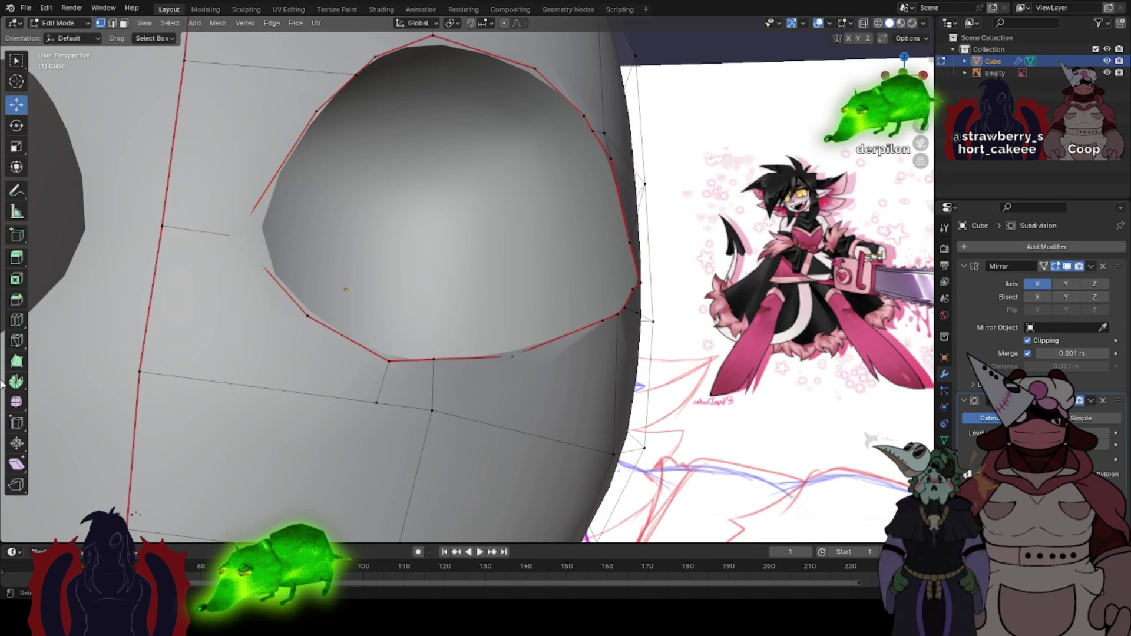
left_click(17, 342)
left_click(266, 190)
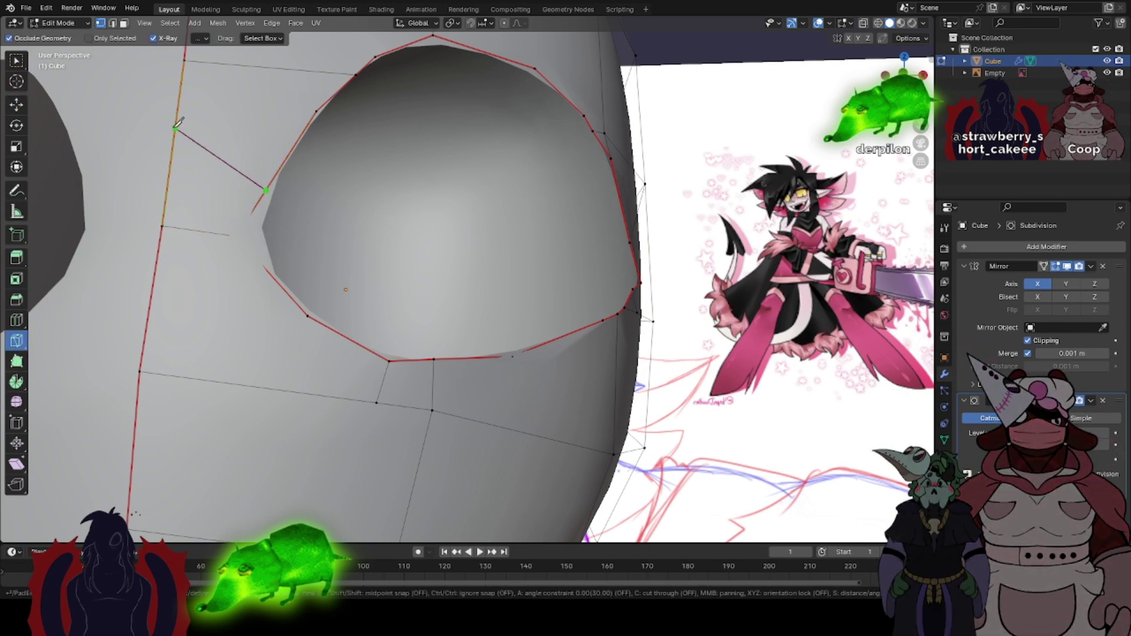
key("Return")
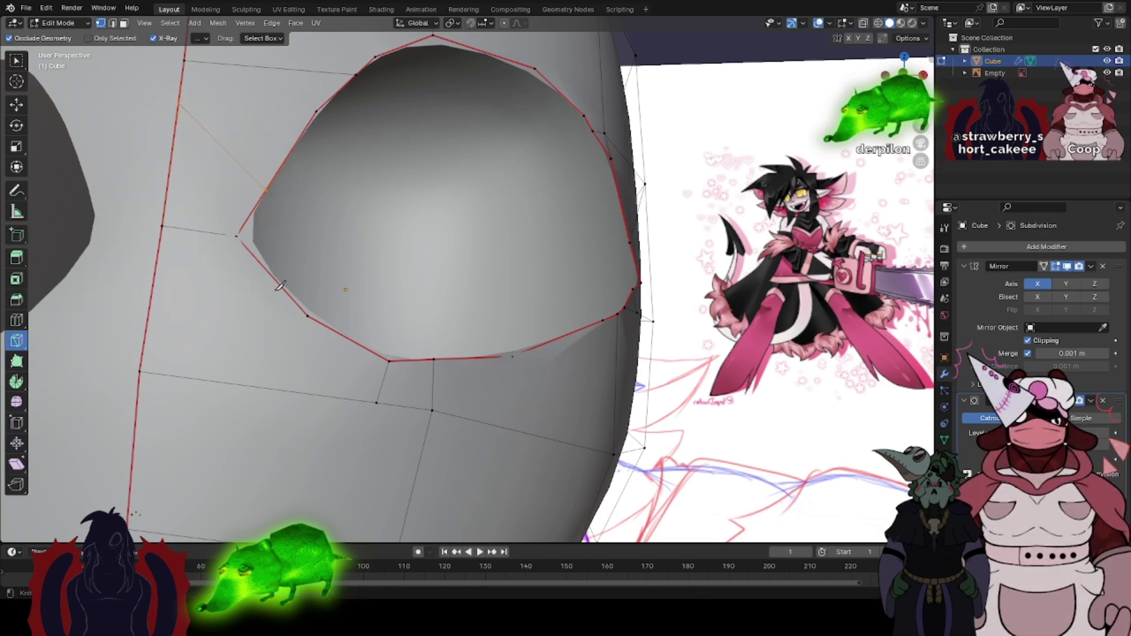
left_click(260, 265)
scroll(167, 318, "down", 3)
key("Tab")
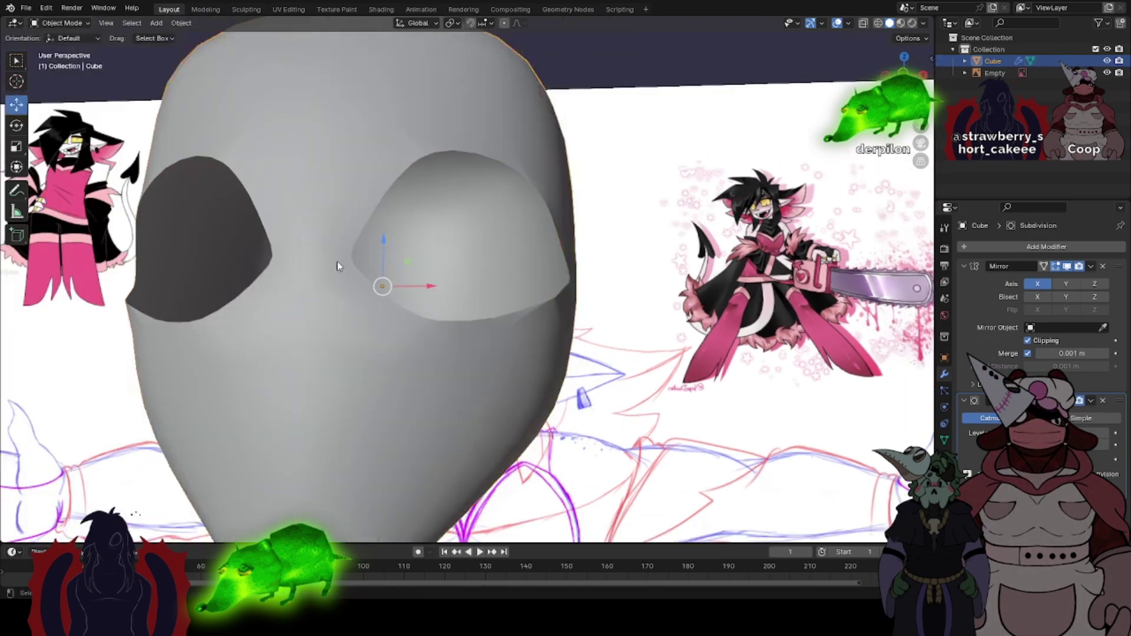
- Examine the eye sockets from the front, comparing the smoothed shape with the rim vertices along the upper curve
middle_click_drag(336, 260, 401, 284)
scroll(401, 284, "down", 3)
left_click(922, 77)
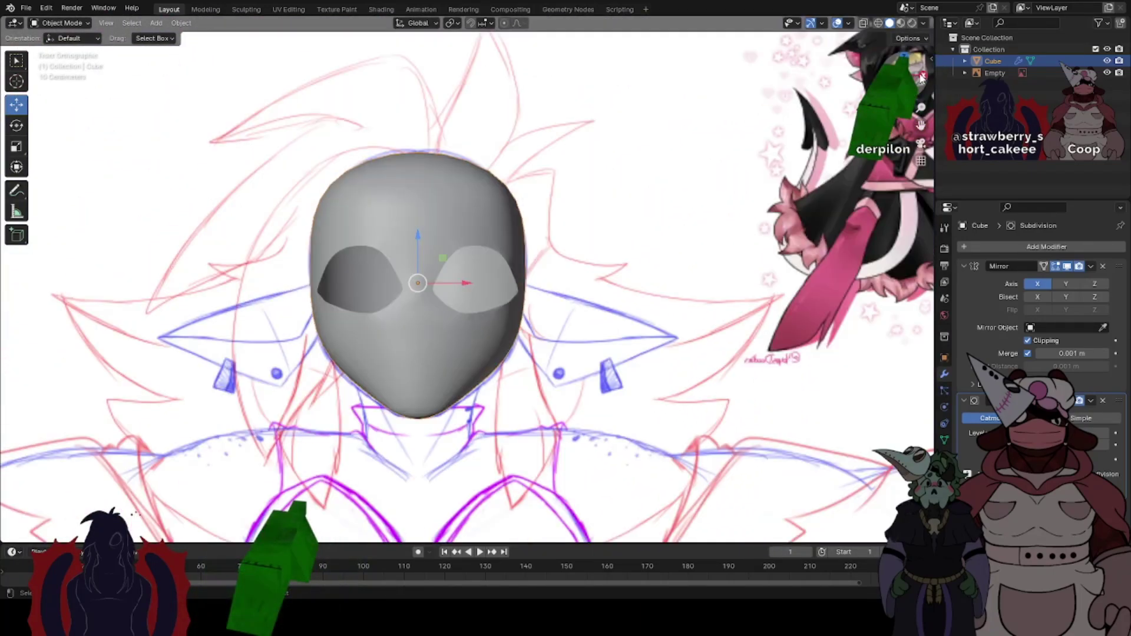
scroll(535, 301, "up", 3)
scroll(535, 300, "up", 2)
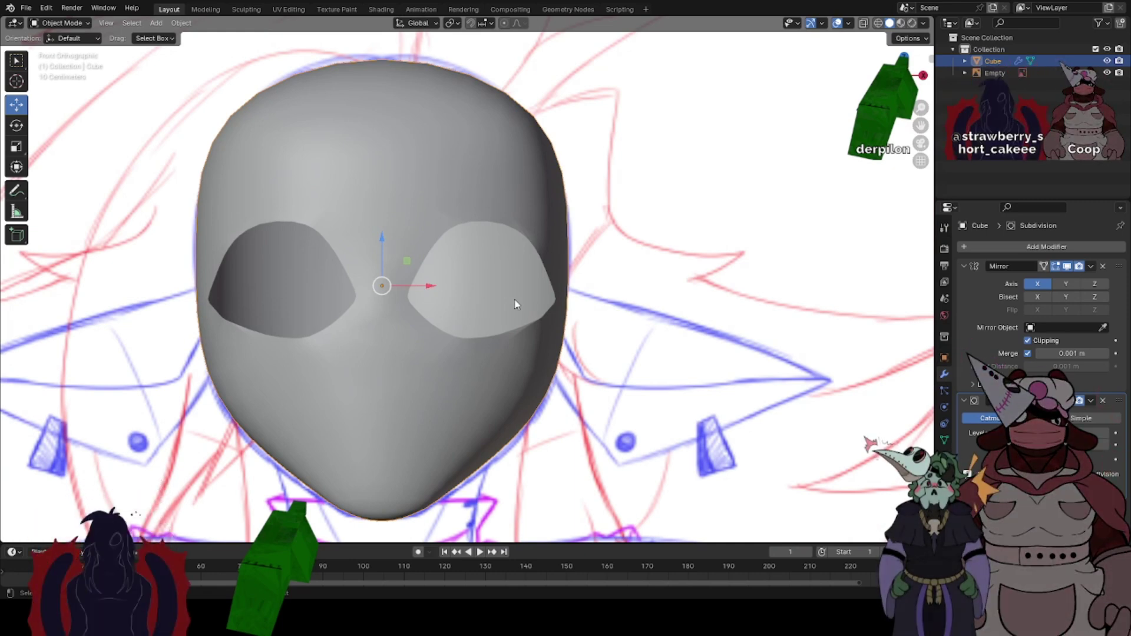
scroll(519, 304, "up", 2)
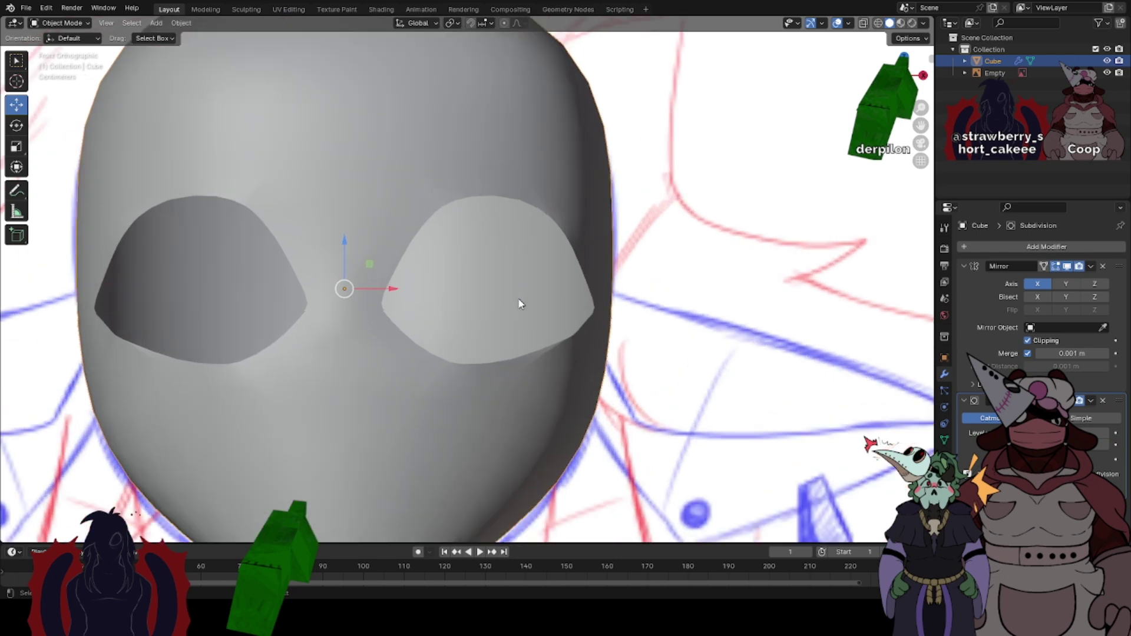
key("Tab")
scroll(509, 250, "up", 1)
scroll(541, 178, "up", 1)
scroll(540, 175, "up", 4)
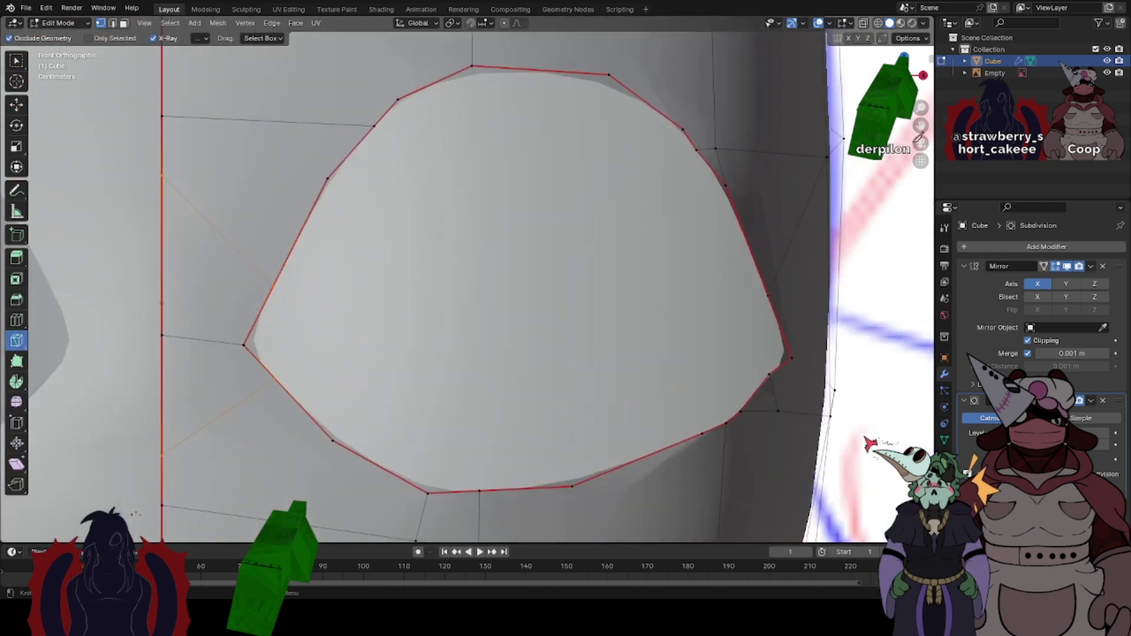
scroll(615, 196, "down", 4)
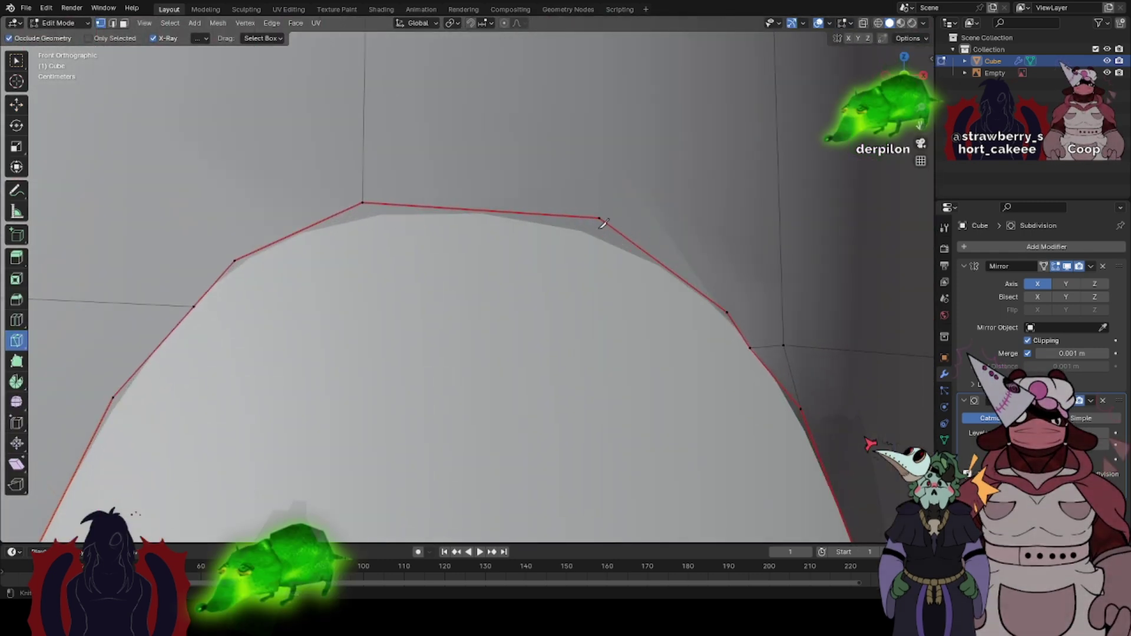
scroll(583, 258, "up", 3)
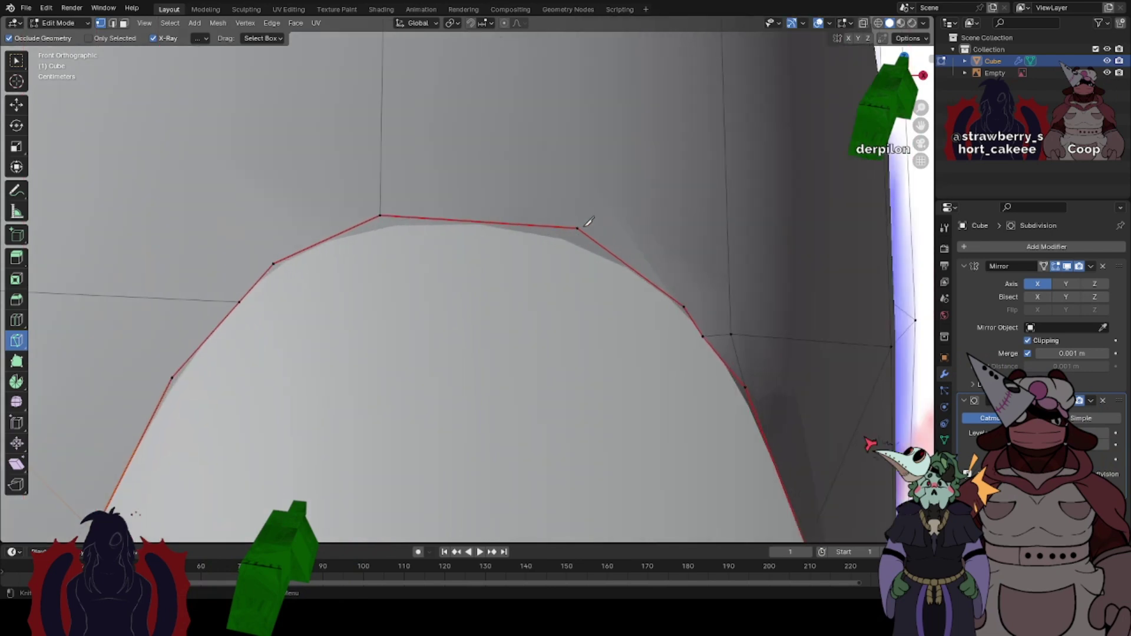
- Try nudging the vertices along the top of the eye socket's rim to smooth its upper curve
left_click(578, 229)
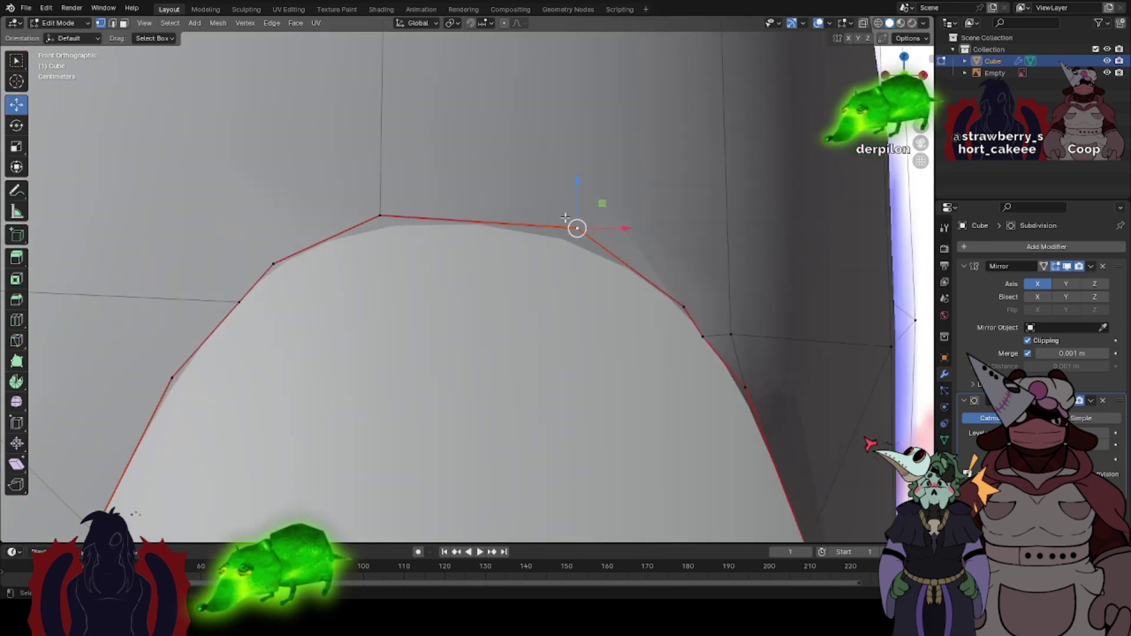
scroll(494, 231, "down", 1)
scroll(503, 244, "down", 2)
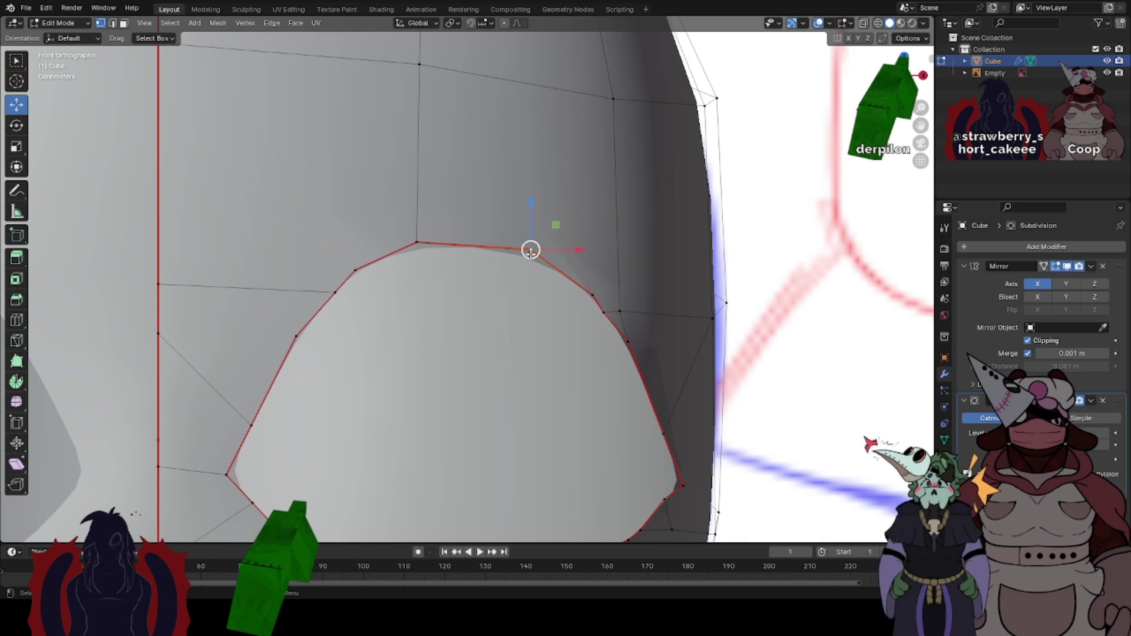
left_click_drag(530, 254, 526, 257)
middle_click_drag(604, 331, 599, 285)
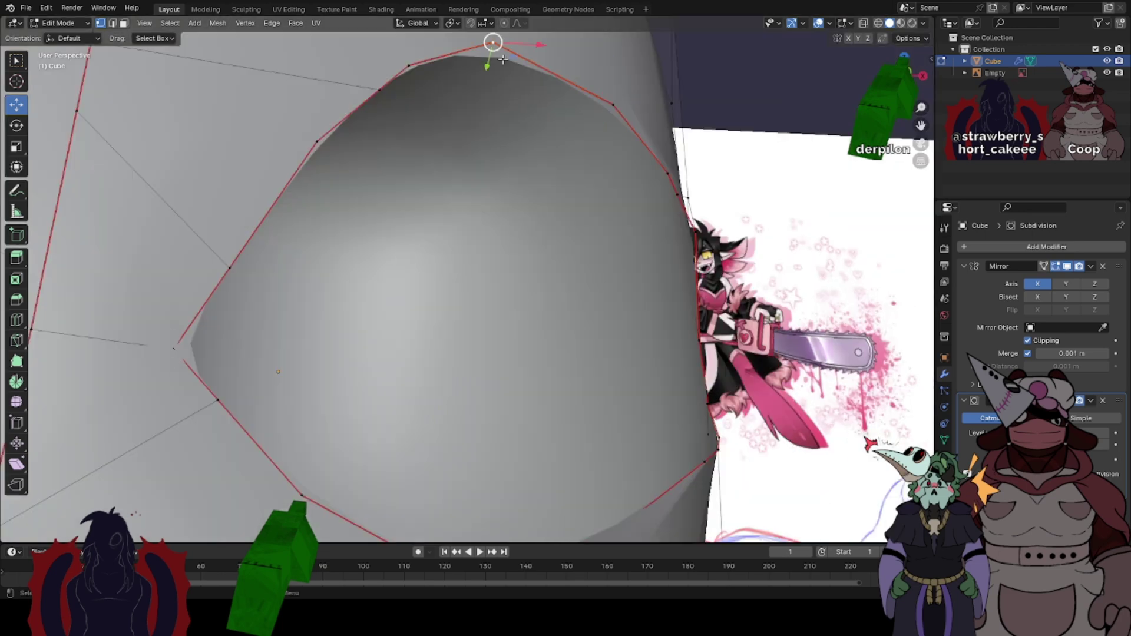
scroll(502, 59, "down", 4)
key("KP_1")
scroll(480, 291, "up", 1)
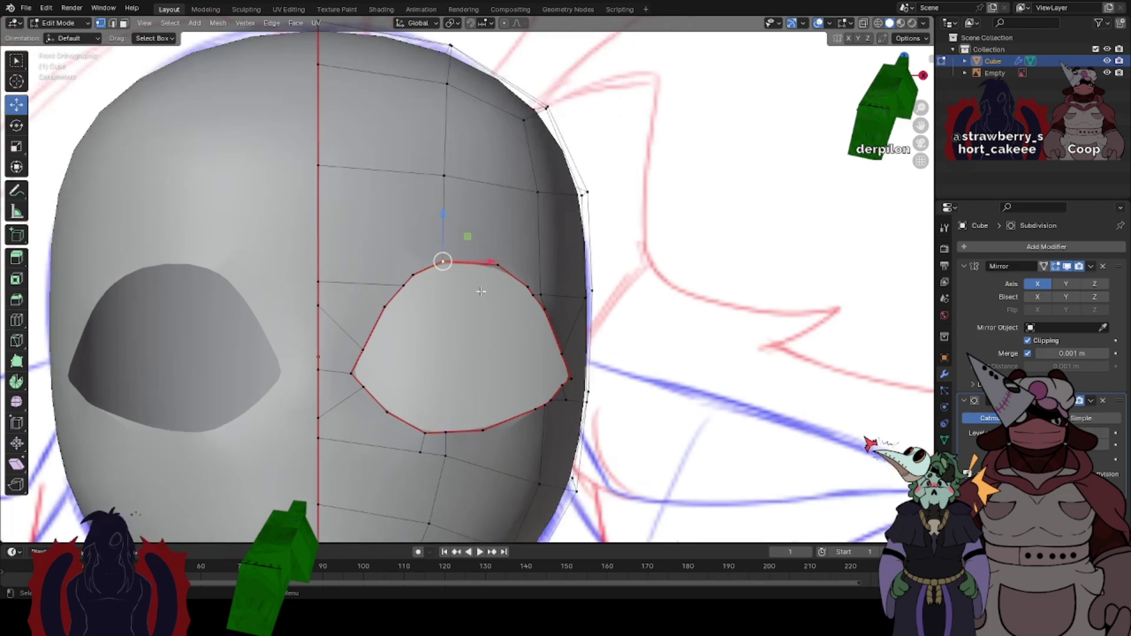
- Knife-cut an edge from the outer vertex at the top of the eye socket's rim up to the forehead edge above
scroll(481, 291, "up", 4)
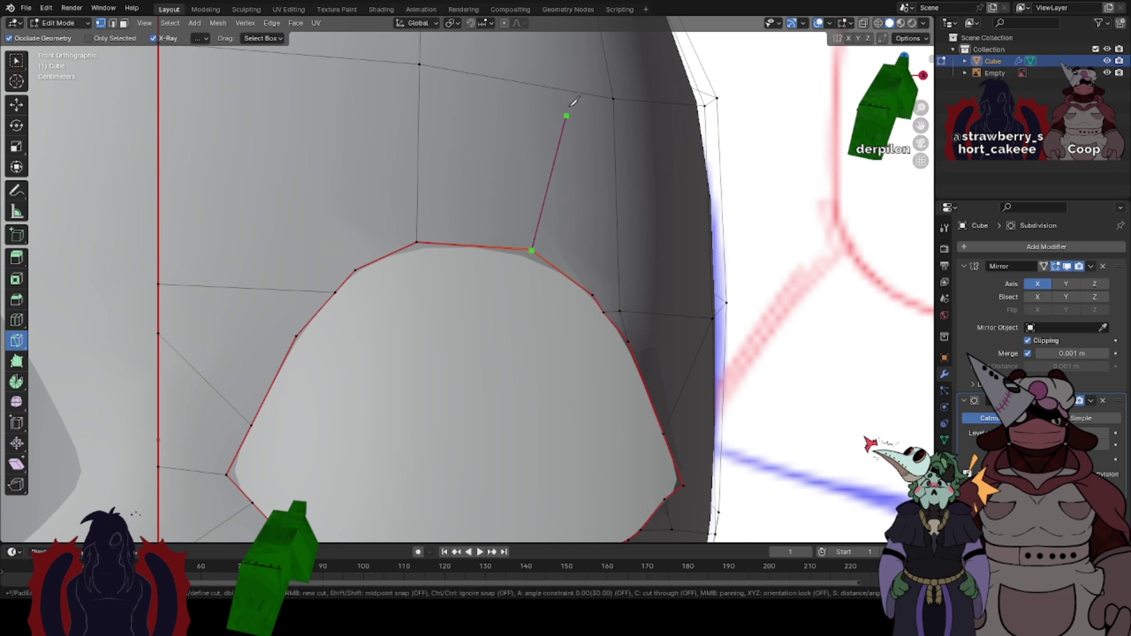
scroll(580, 249, "up", 1)
key("Tab")
scroll(563, 259, "up", 2)
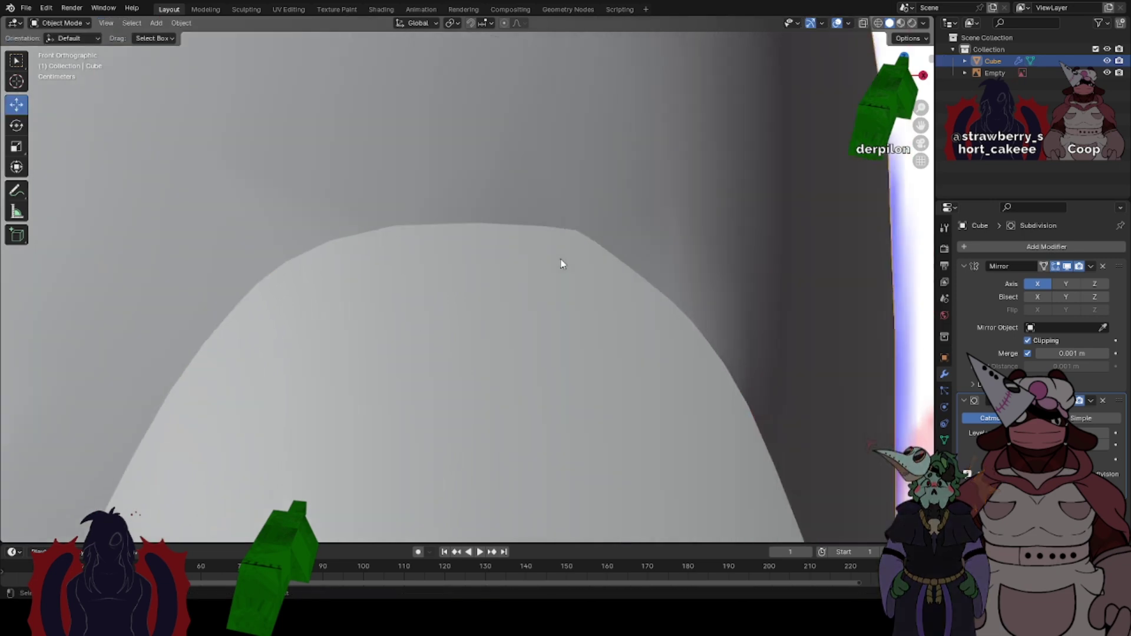
middle_click_drag(562, 259, 574, 238)
scroll(506, 234, "down", 2)
key("Tab")
key("Tab")
scroll(521, 215, "down", 1)
scroll(411, 234, "down", 3)
scroll(588, 240, "down", 3)
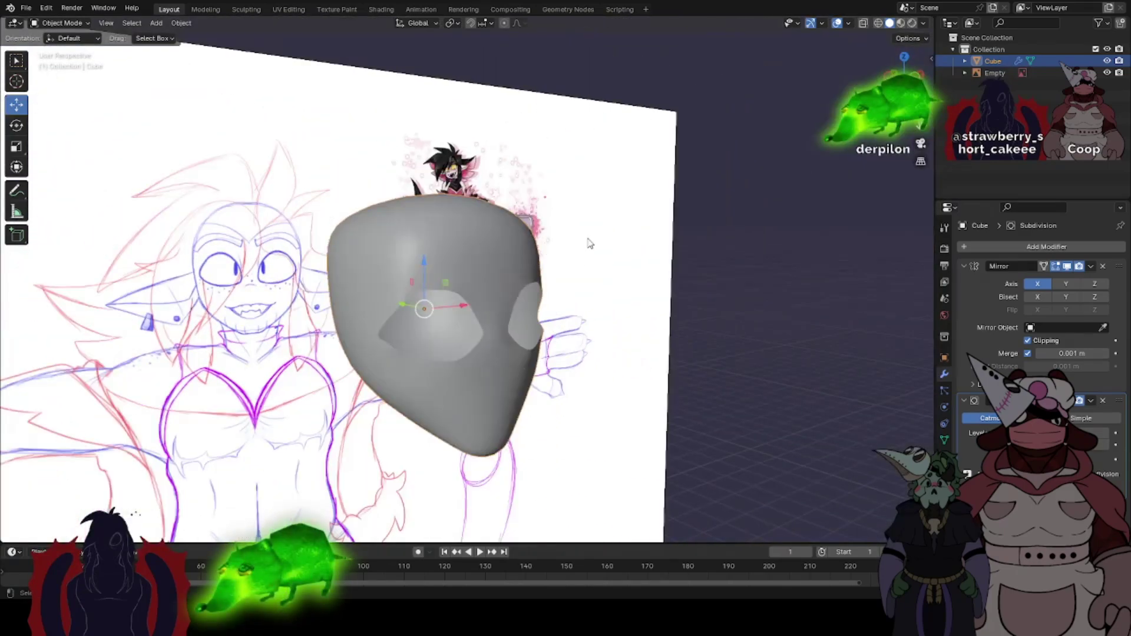
- Shift two neighbouring centre-line vertices just below eye level along the Y axis to shape a slight nose profile
key("Tab")
left_click(17, 105)
scroll(638, 386, "up", 1)
scroll(526, 394, "up", 1)
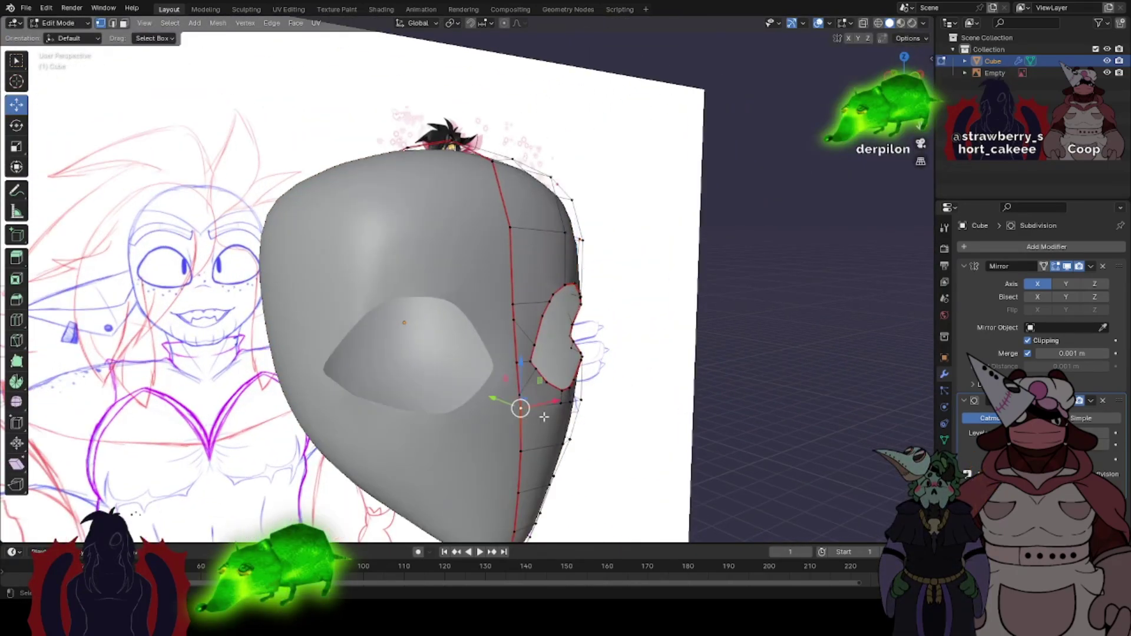
middle_click_drag(545, 417, 577, 420)
left_click_drag(569, 403, 583, 406)
middle_click_drag(583, 406, 569, 403)
left_click(568, 439)
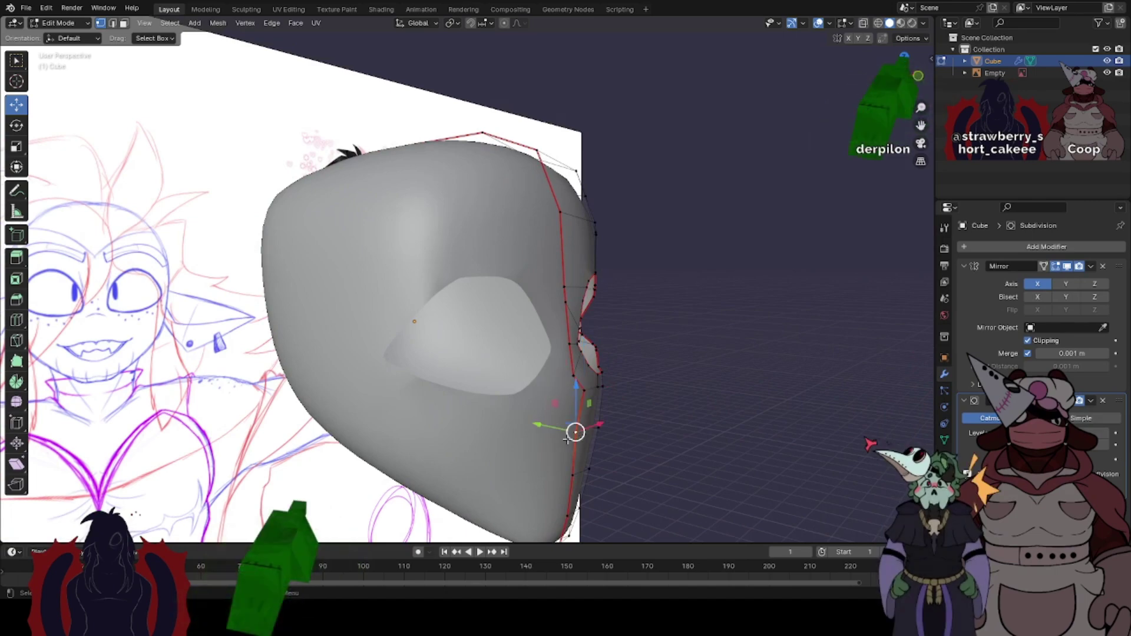
left_click_drag(559, 428, 557, 427)
key("Tab")
middle_click_drag(557, 428, 388, 396)
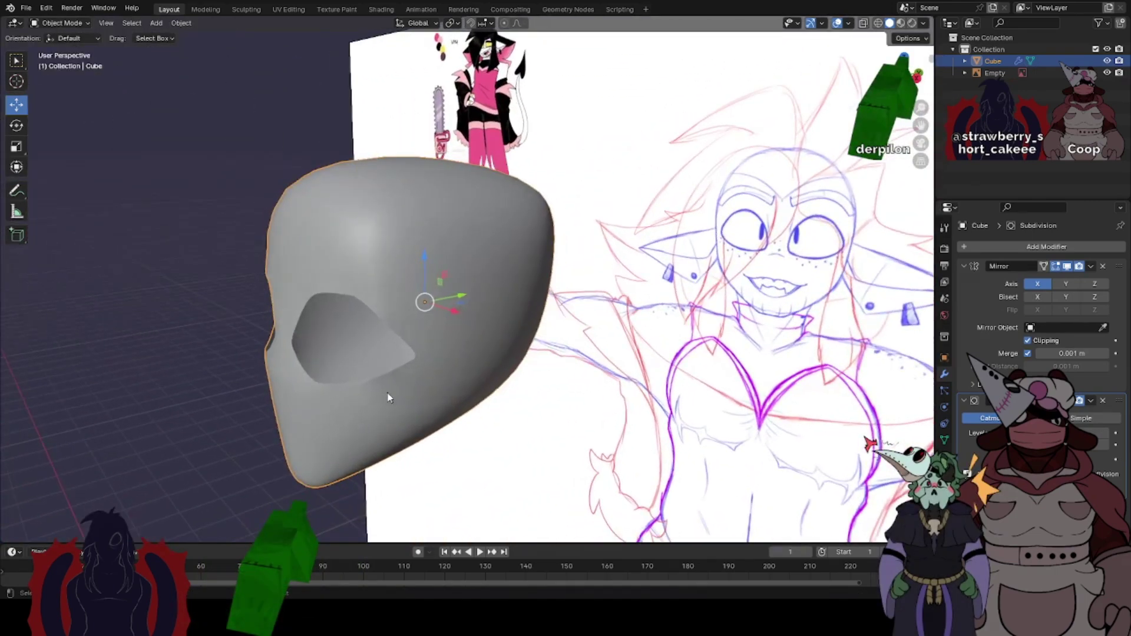
- Knife-cut a short edge from the vertex on the eye socket's lower rim down to the cheek edge below
key("Tab")
scroll(351, 396, "up", 2)
left_click_drag(920, 124, 1074, 21)
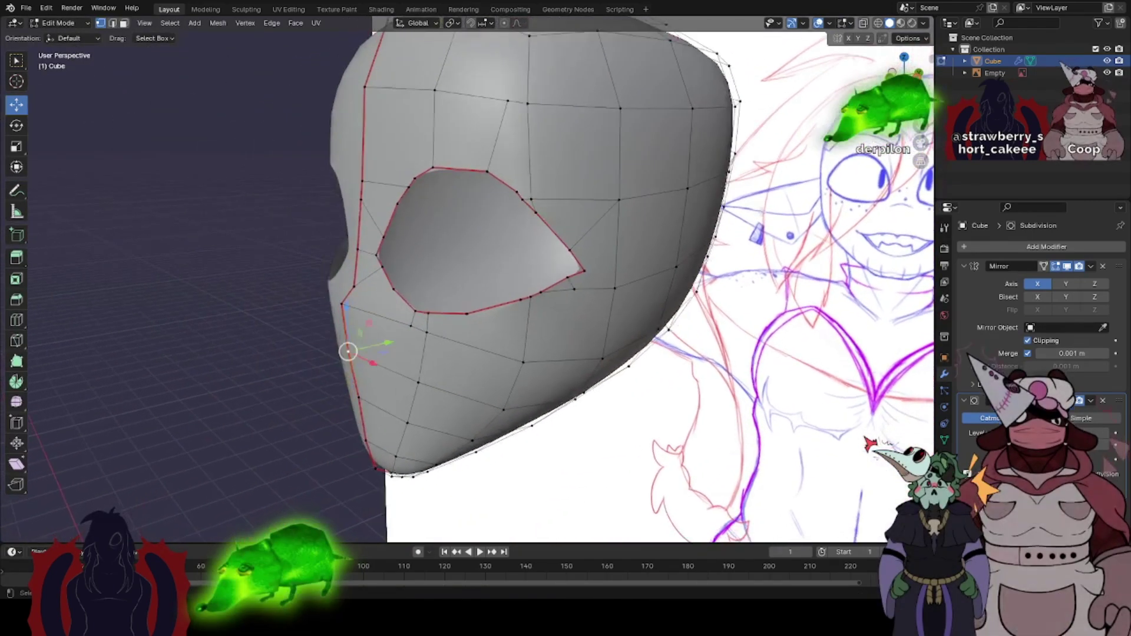
scroll(449, 346, "up", 3)
left_click(16, 340)
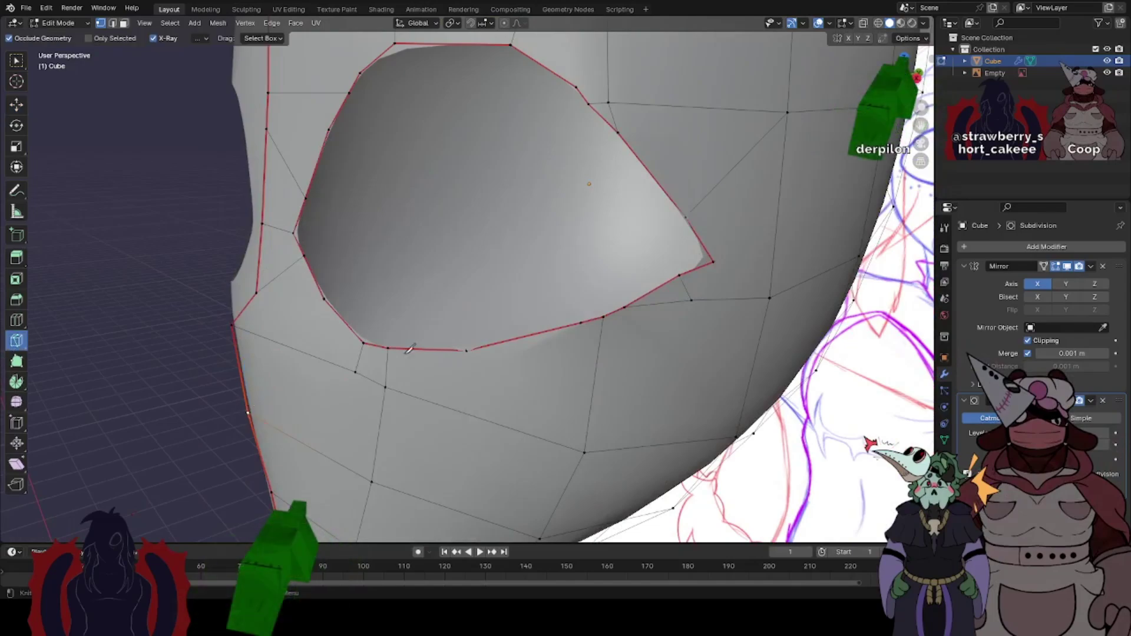
left_click(472, 414)
key("Return")
key("Tab")
scroll(471, 387, "down", 2)
middle_click_drag(472, 386, 567, 335)
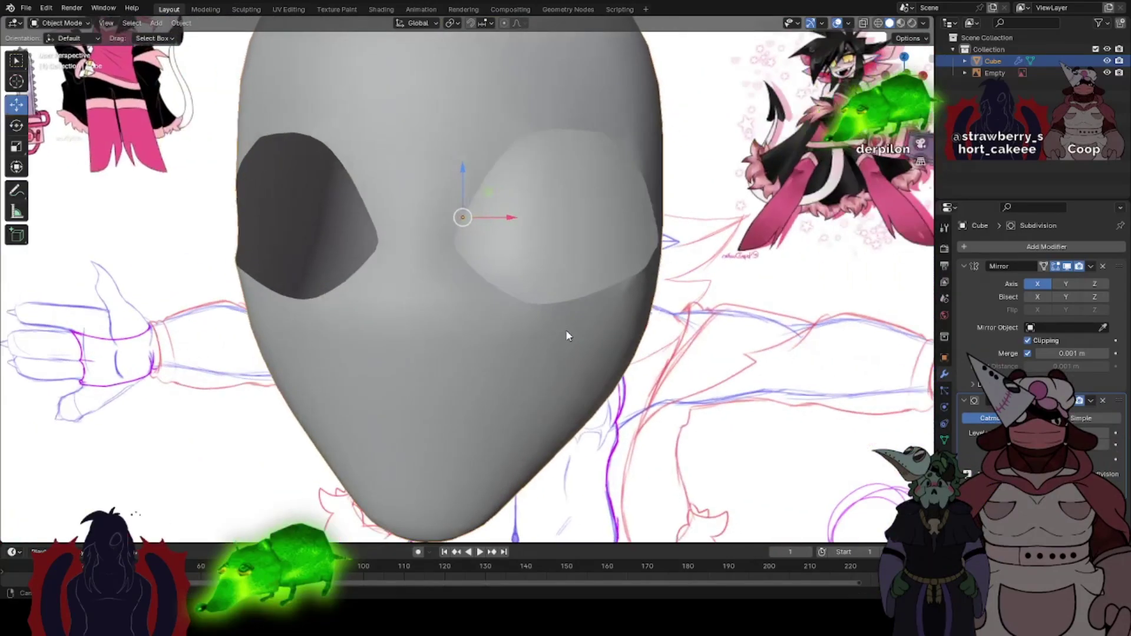
- Knife-cut short edges from the inner upper and inner lower rim of the eye socket to the neighbouring mesh edges
key("Tab")
middle_click_drag(471, 260, 528, 253)
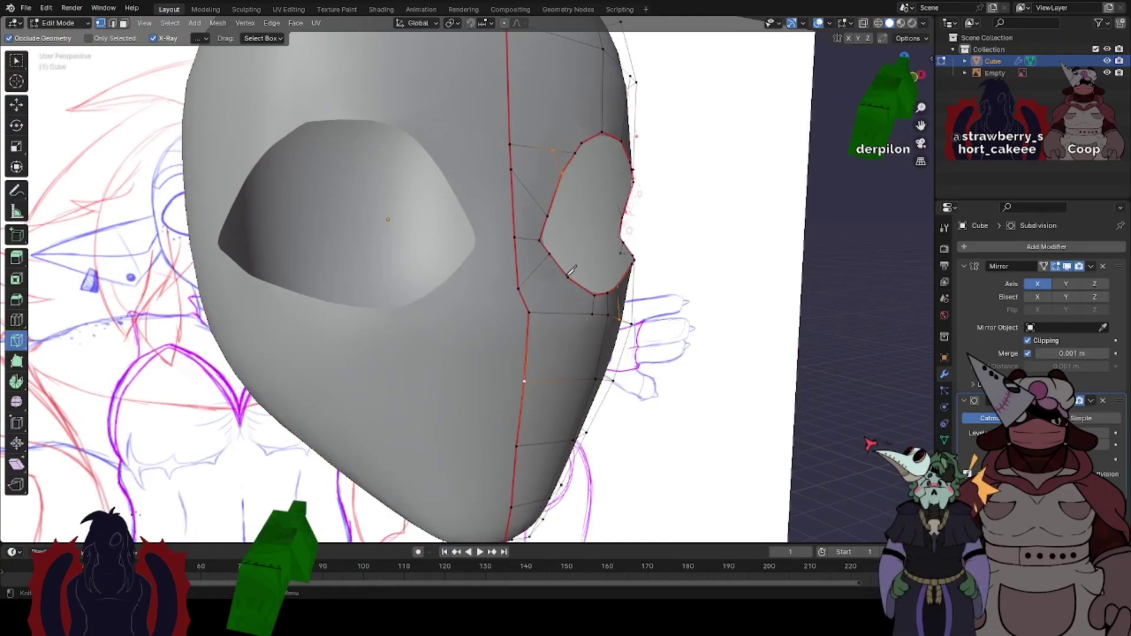
key("Tab")
middle_click_drag(542, 307, 368, 286)
scroll(447, 290, "down", 3)
middle_click_drag(447, 290, 548, 282)
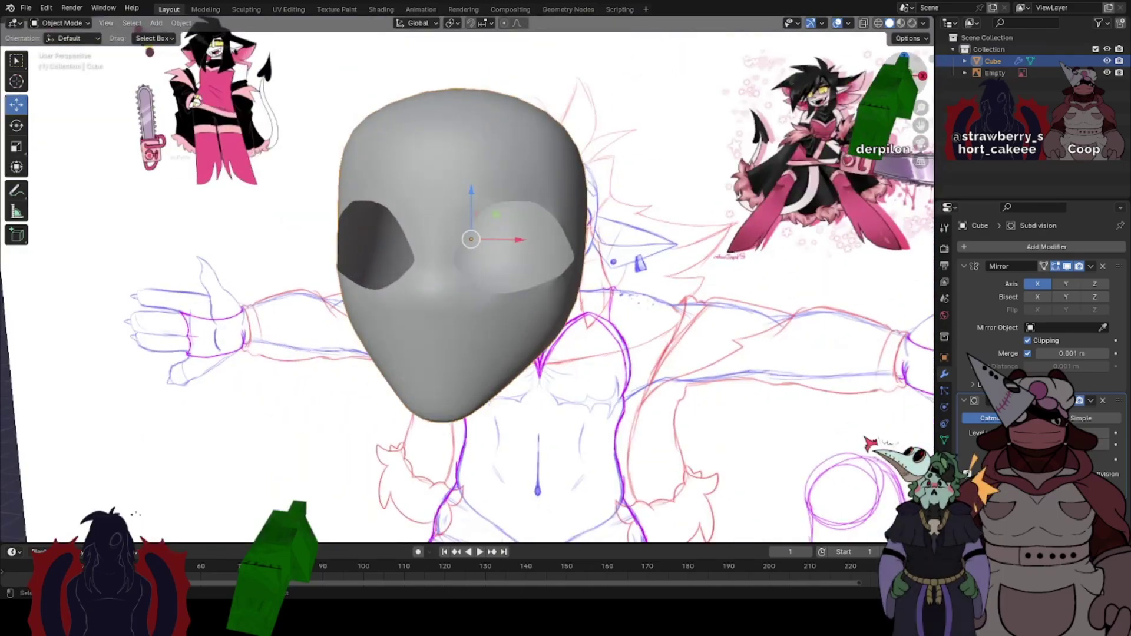
left_click(902, 76)
middle_click_drag(582, 221, 591, 192, "shift")
scroll(591, 192, "up", 4)
- Adjust the centre-line vertices between nose and chin to refine the face's profile around the mouth
left_click(863, 23)
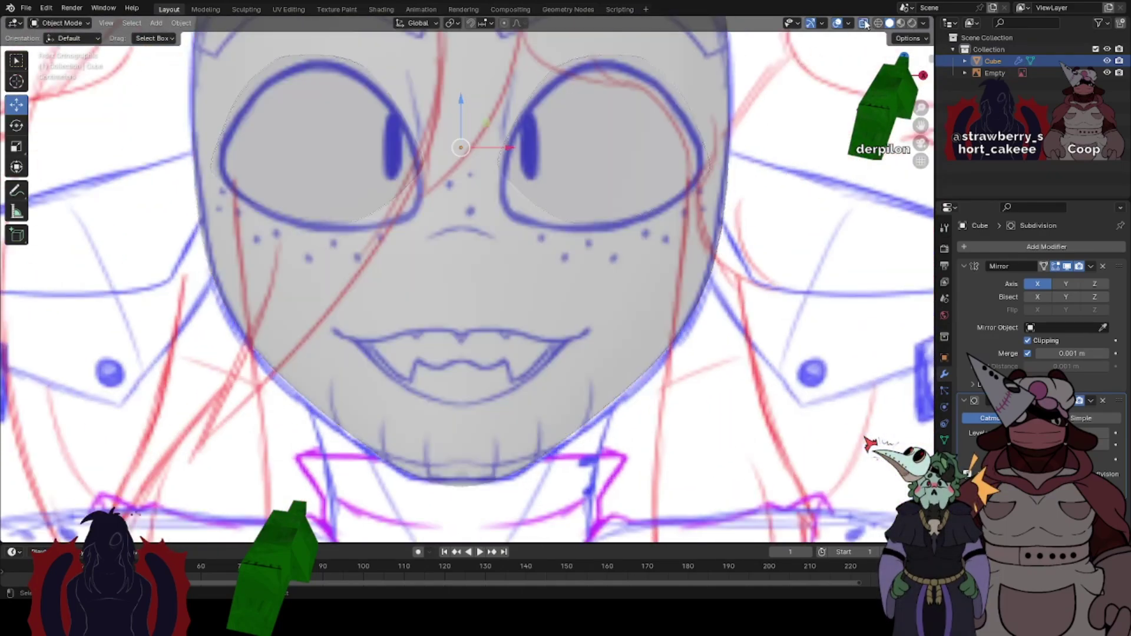
key("Tab")
scroll(504, 335, "up", 1)
left_click(17, 106)
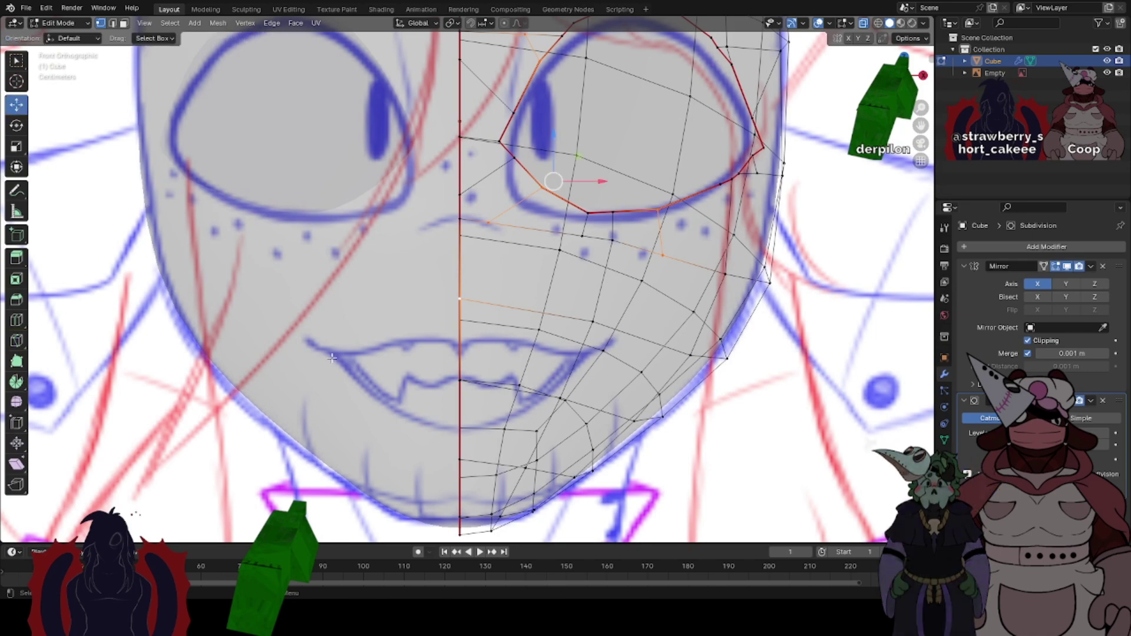
left_click(422, 295)
left_click(863, 23)
middle_click_drag(389, 238, 273, 256)
scroll(273, 256, "up", 1)
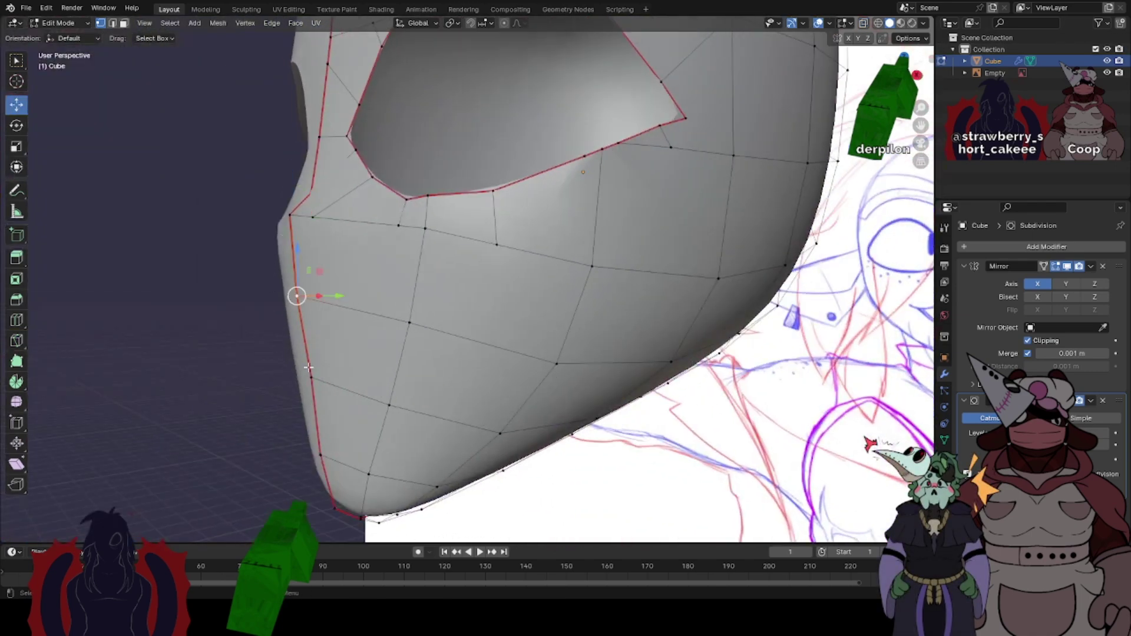
left_click(891, 76)
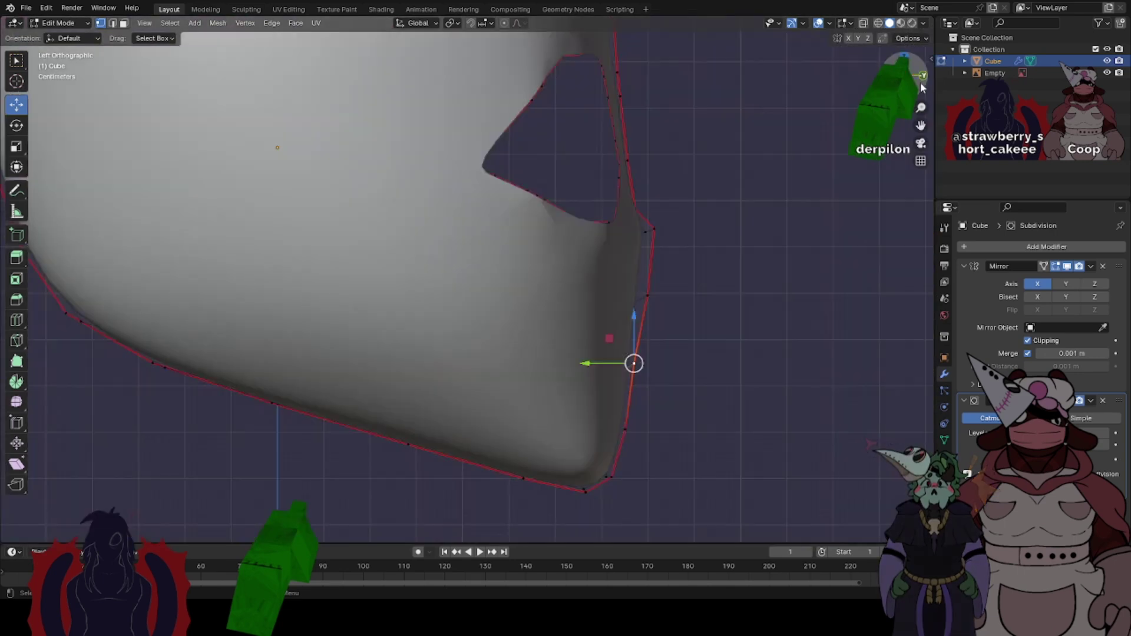
left_click(920, 81)
- Knife-cut half of the mouth outline over the reference sketch, from the centre line along the upper lip, around the corner and back along the lower lip
left_click(864, 23)
left_click(138, 351)
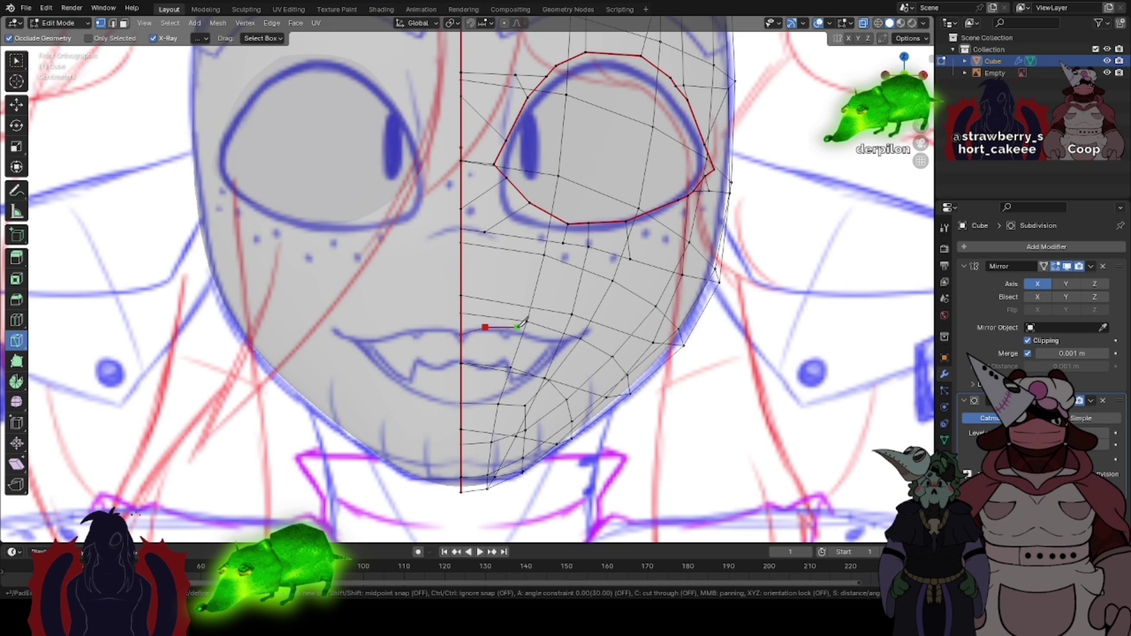
left_click(518, 328)
left_click(541, 337)
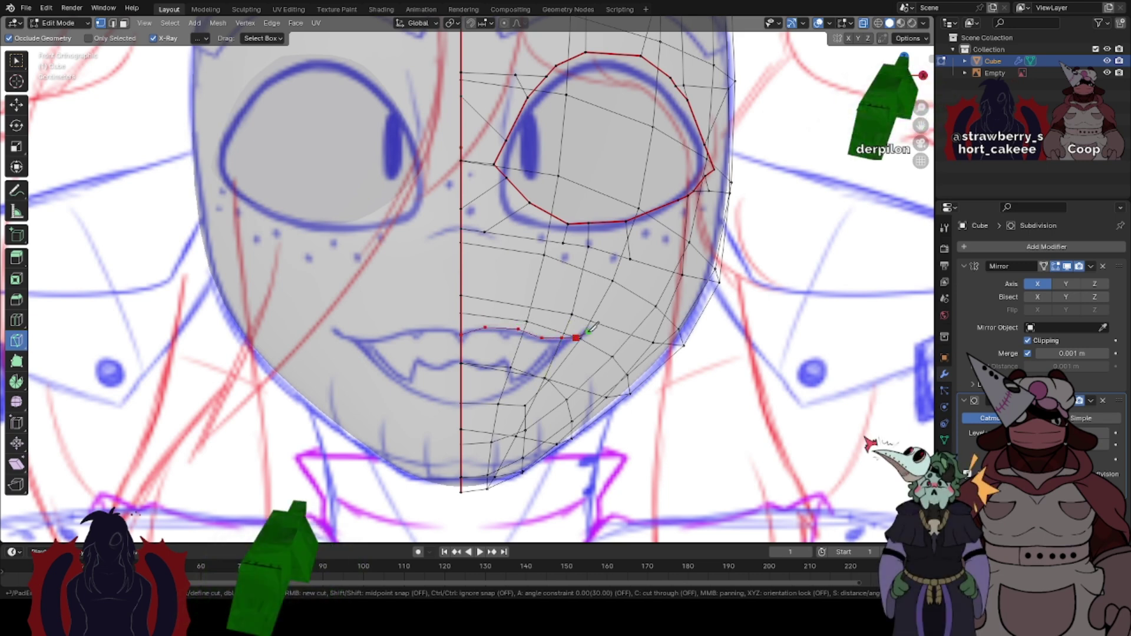
left_click(492, 399)
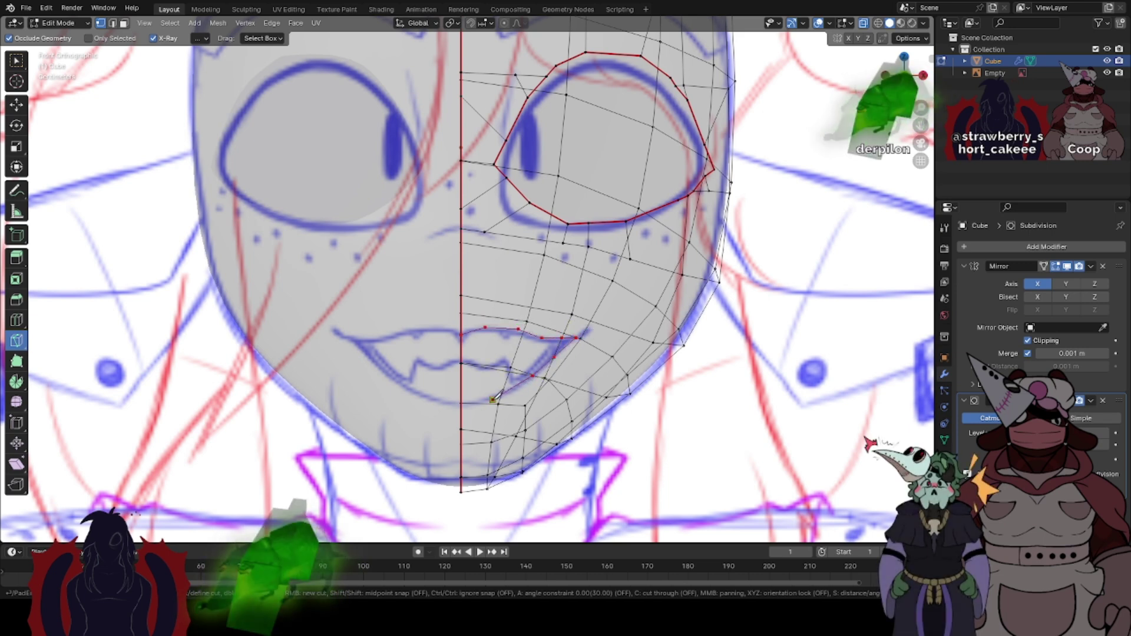
left_click(461, 403)
key("Return")
scroll(499, 396, "up", 1)
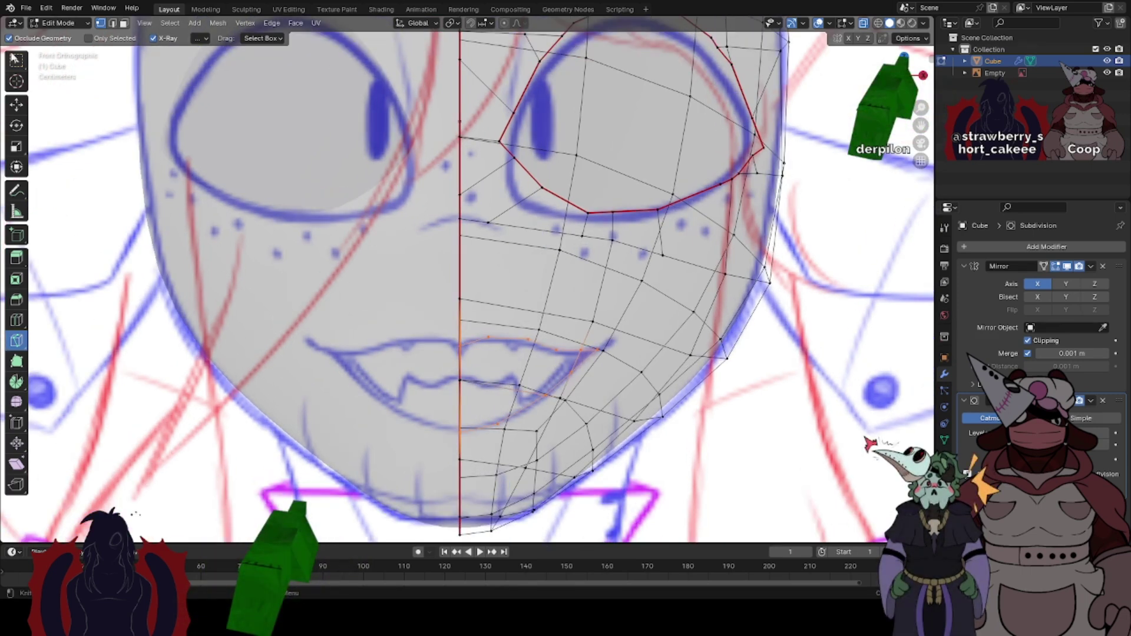
- Mark the mouth outline edges as a seam and clear the seam from the stray edge near the mouth corner
left_click(863, 24)
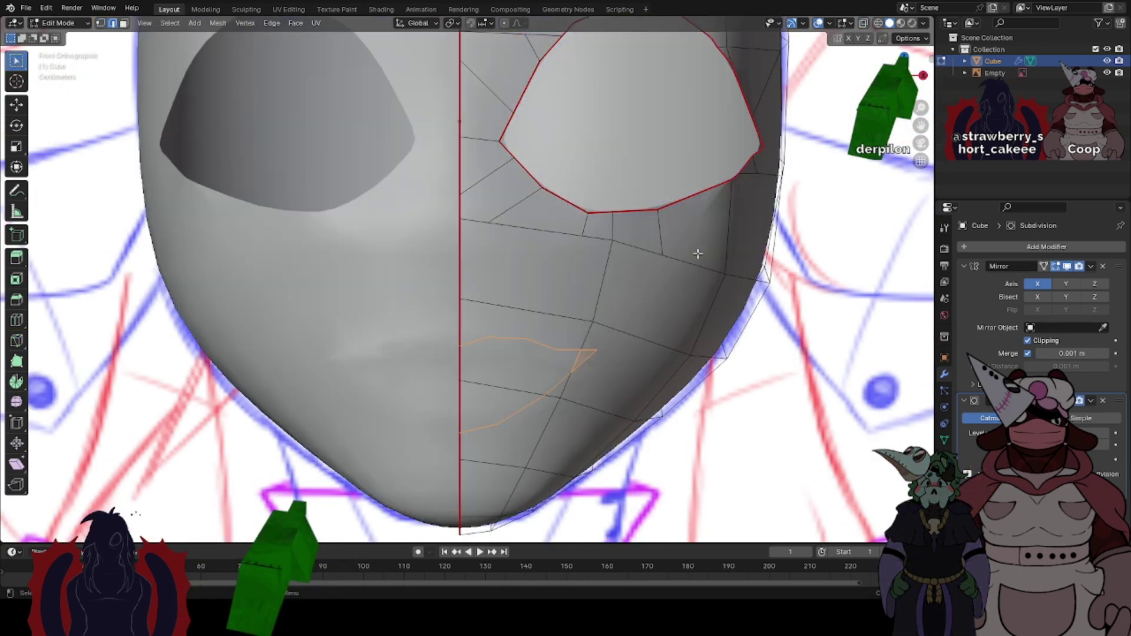
right_click(576, 456)
left_click(576, 455)
scroll(579, 414, "up", 1)
left_click(599, 370)
right_click(598, 372)
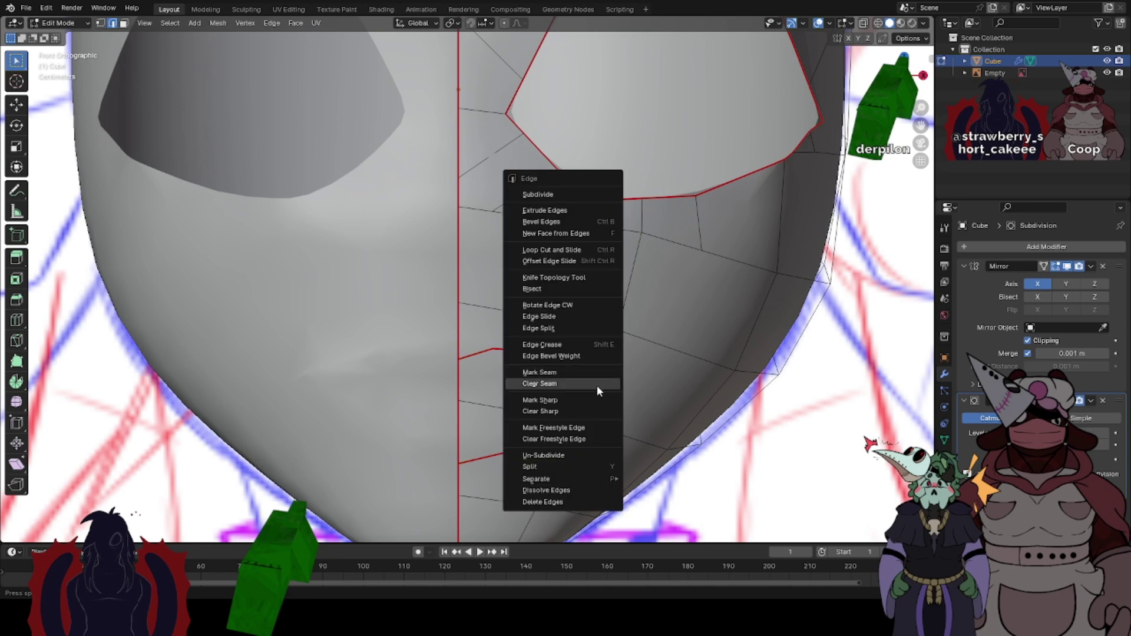
left_click(542, 385)
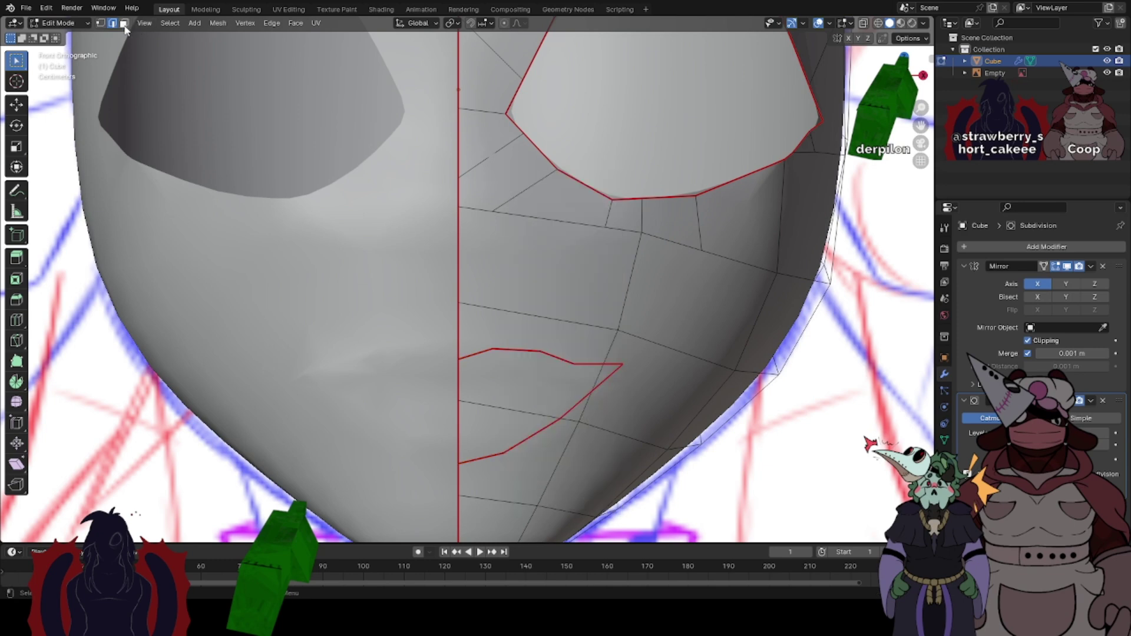
- Select the linked faces inside the mouth seam and delete them
key("l")
scroll(535, 391, "down", 10)
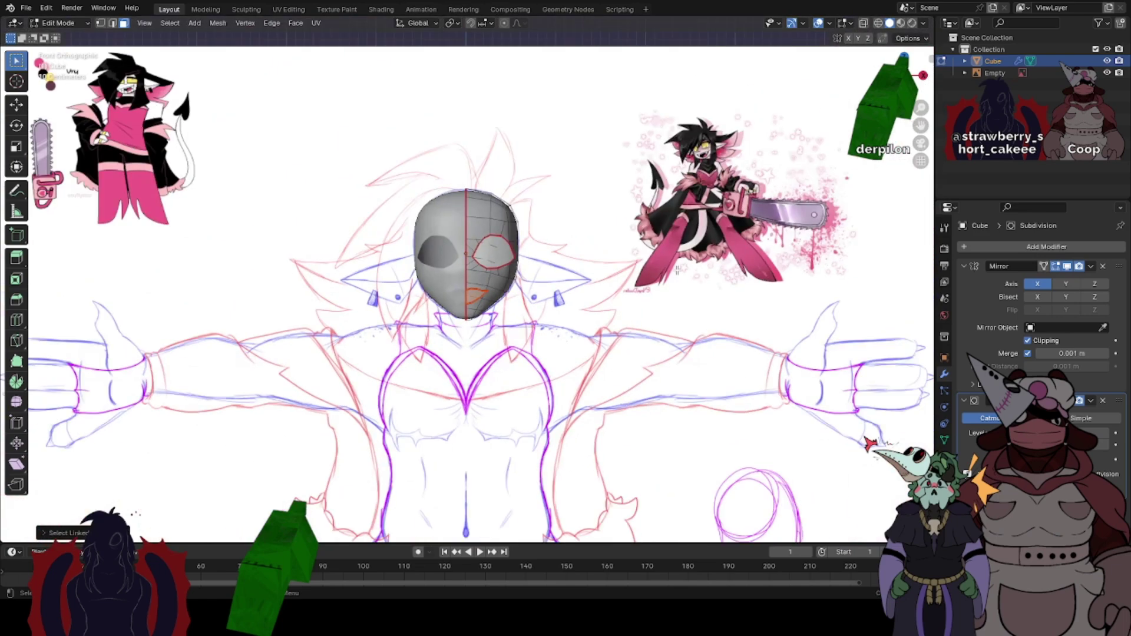
right_click(673, 282)
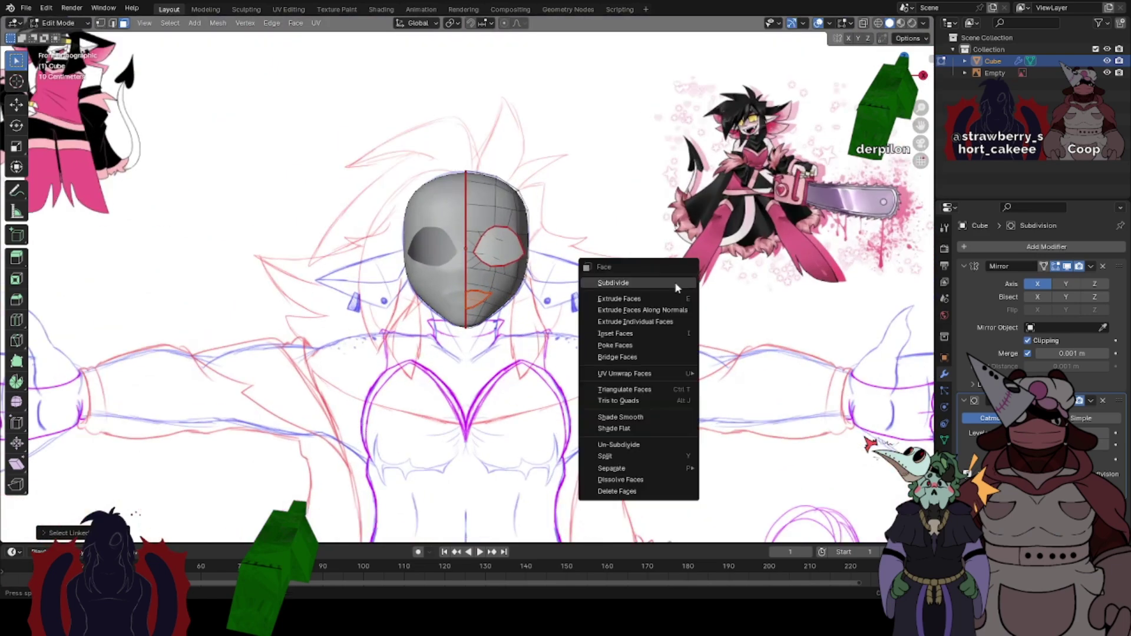
left_click(644, 496)
- Examine the face and mouth of the chainsaw character in the reference drawing
scroll(456, 277, "down", 1)
scroll(457, 277, "up", 6)
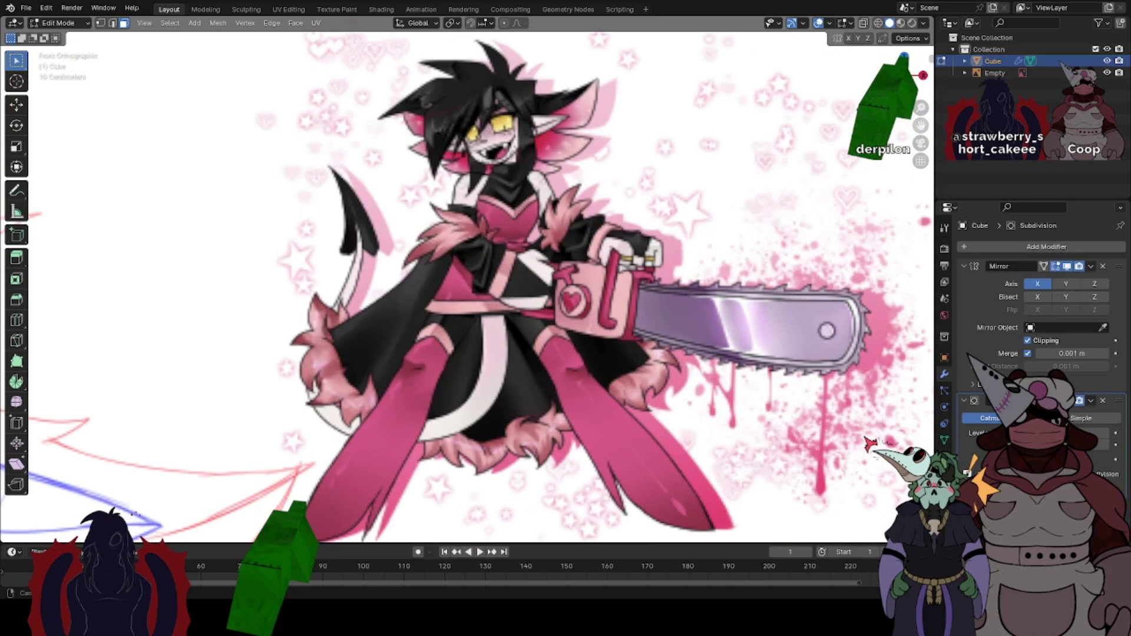
middle_click_drag(559, 153, 588, 291, "shift")
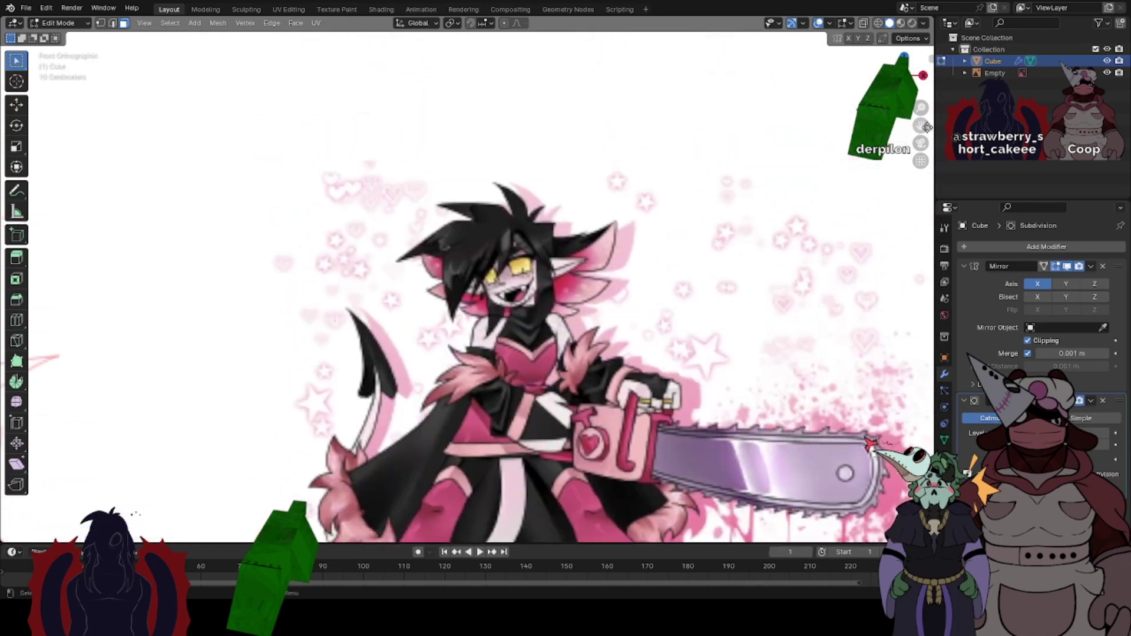
- Examine the coloured character artwork on the reference image, including face, outfit and chainsaw, and compare it with the head
scroll(589, 291, "up", 10)
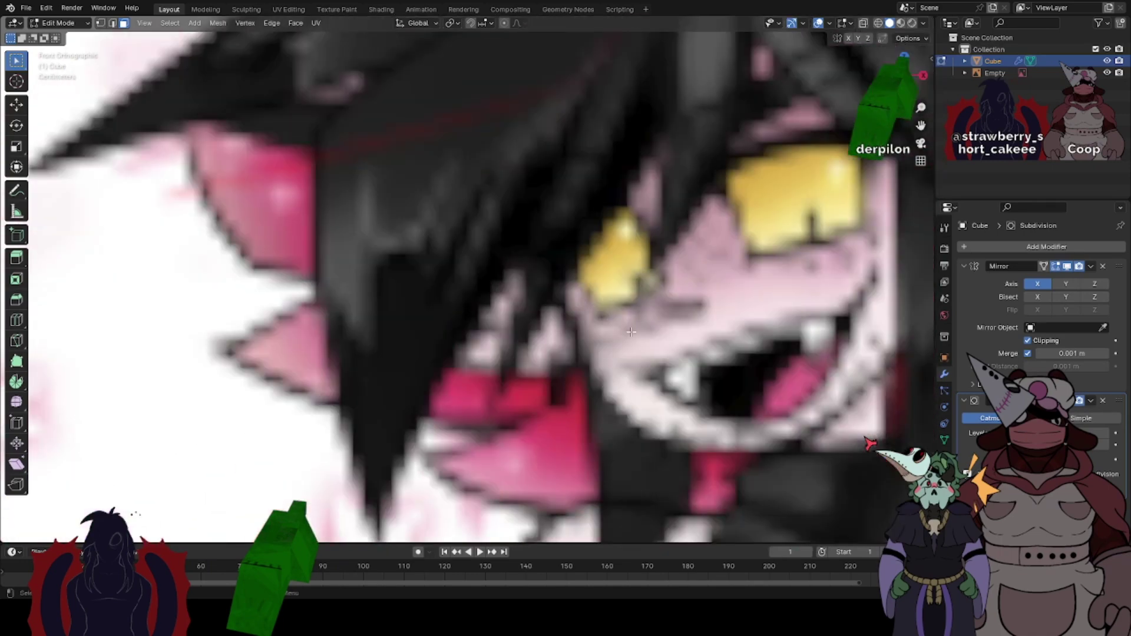
scroll(650, 296, "down", 11)
left_click_drag(922, 125, 301, 242)
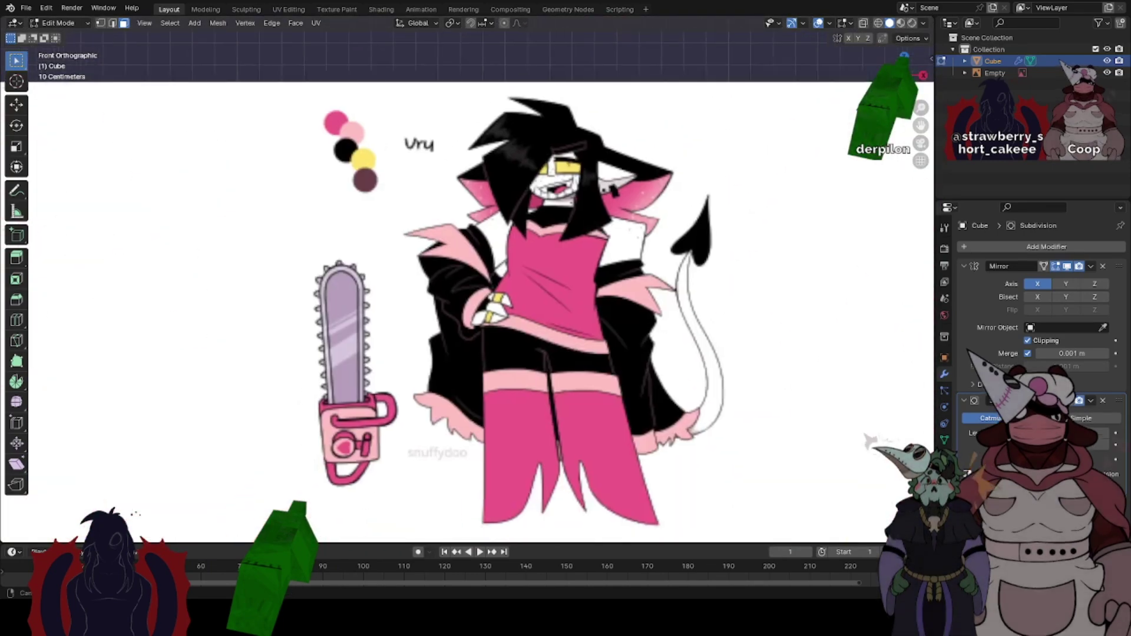
scroll(610, 152, "up", 4)
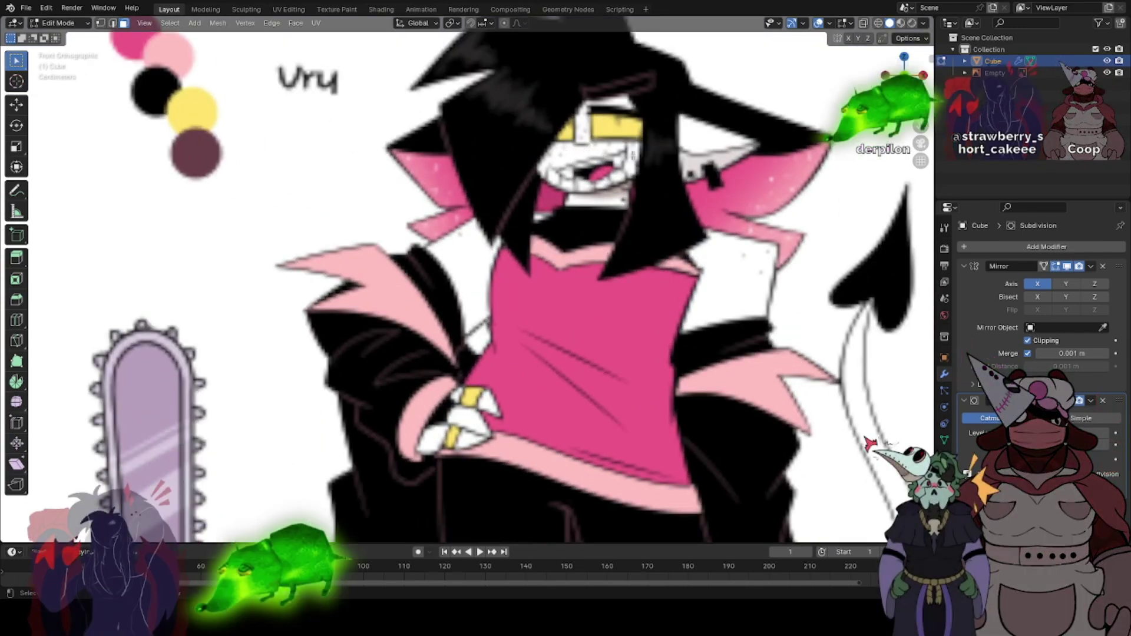
left_click_drag(921, 125, 607, 306)
scroll(833, 140, "down", 10)
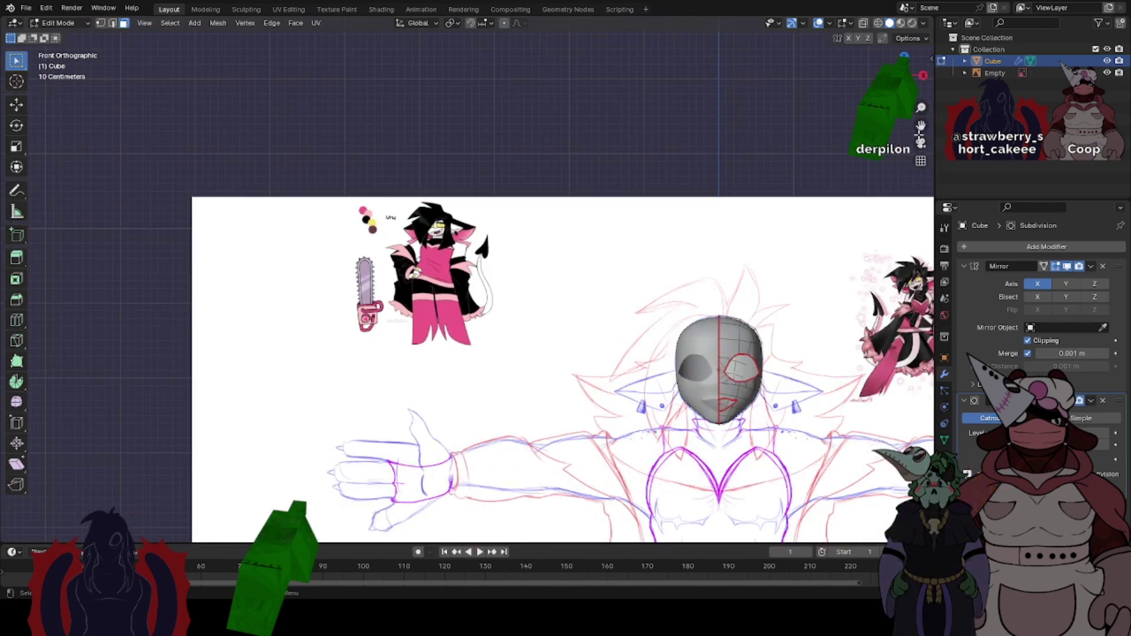
left_click_drag(921, 126, 715, 27)
- Knife-cut a new edge from the upper lip's peak up to the edge line above the mouth
scroll(613, 271, "up", 7)
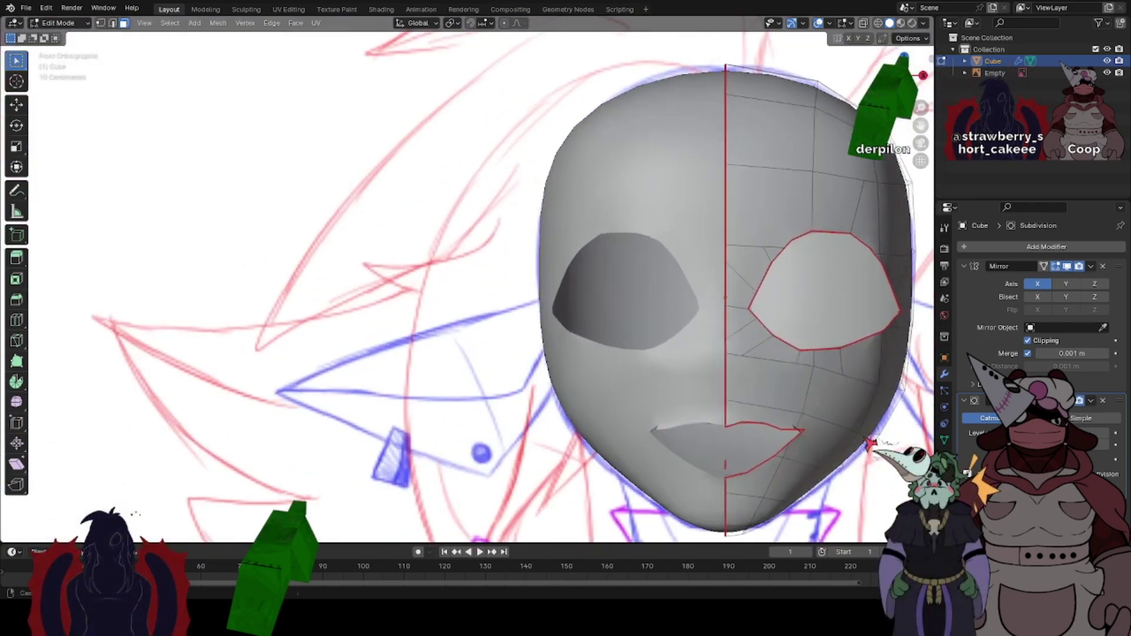
left_click_drag(920, 125, 623, 0)
scroll(464, 275, "up", 5)
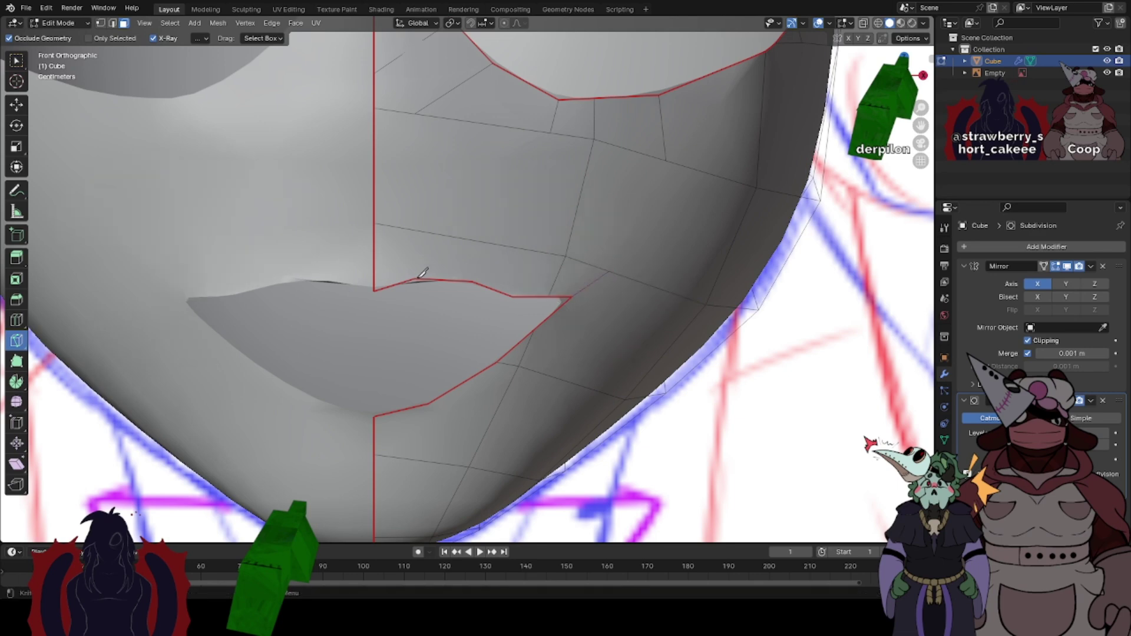
left_click(400, 226)
key("Return")
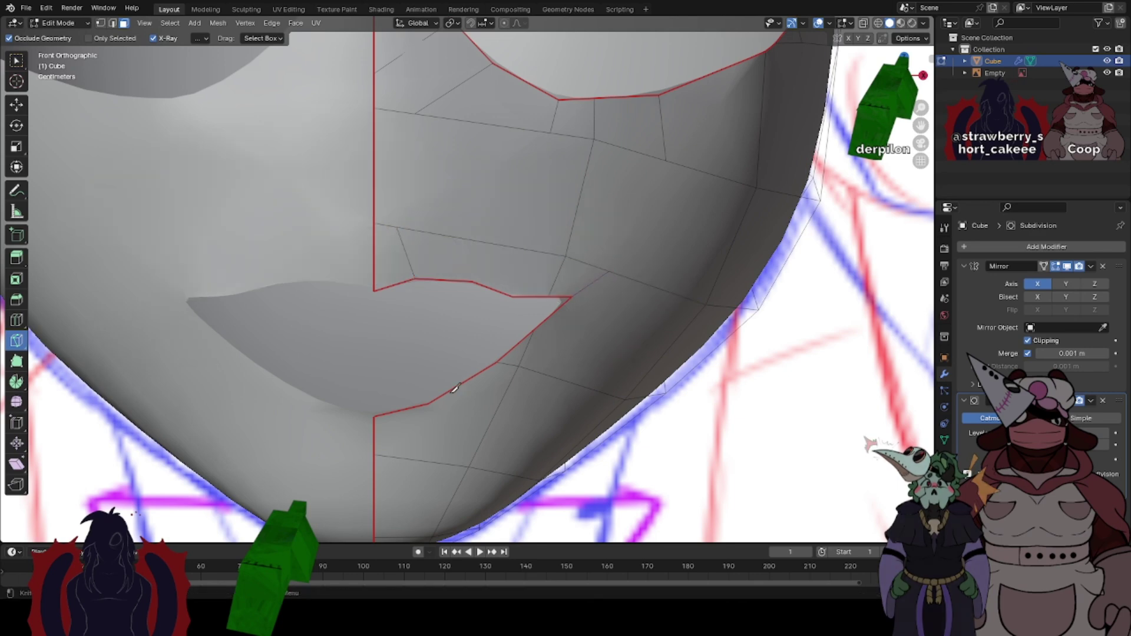
- Examine the smoothed head in Object Mode from the front and at an angle against the reference sketch
key("Tab")
scroll(465, 324, "down", 5)
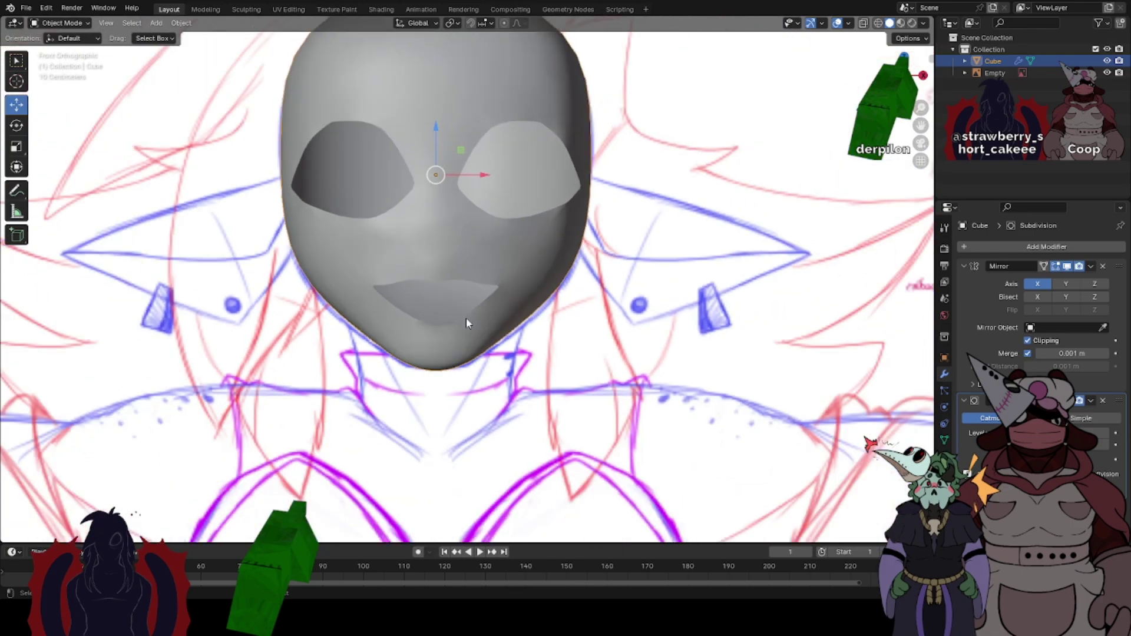
scroll(465, 323, "up", 2)
middle_click_drag(512, 273, 601, 278)
scroll(440, 284, "up", 2)
scroll(601, 278, "down", 3)
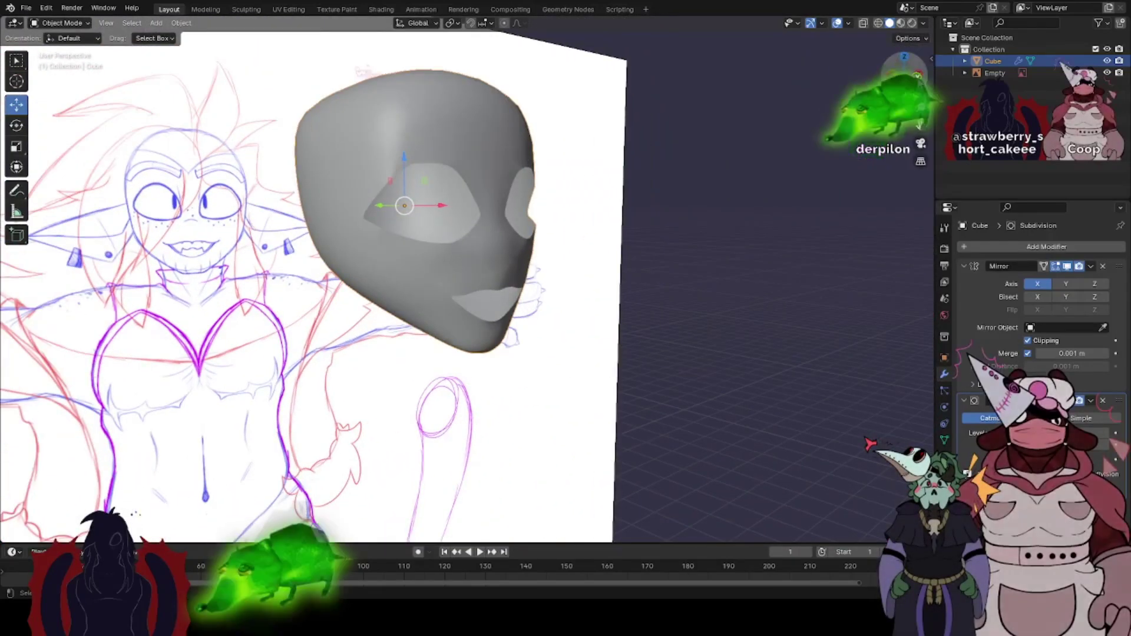
left_click(917, 77)
scroll(450, 80, "up", 2)
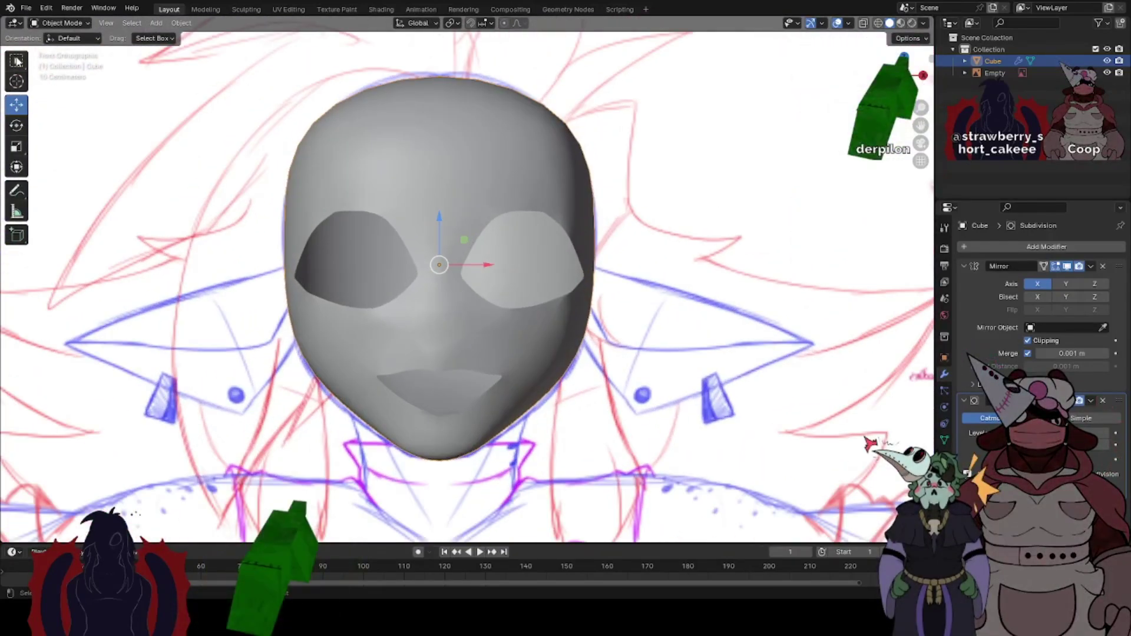
scroll(526, 237, "down", 5)
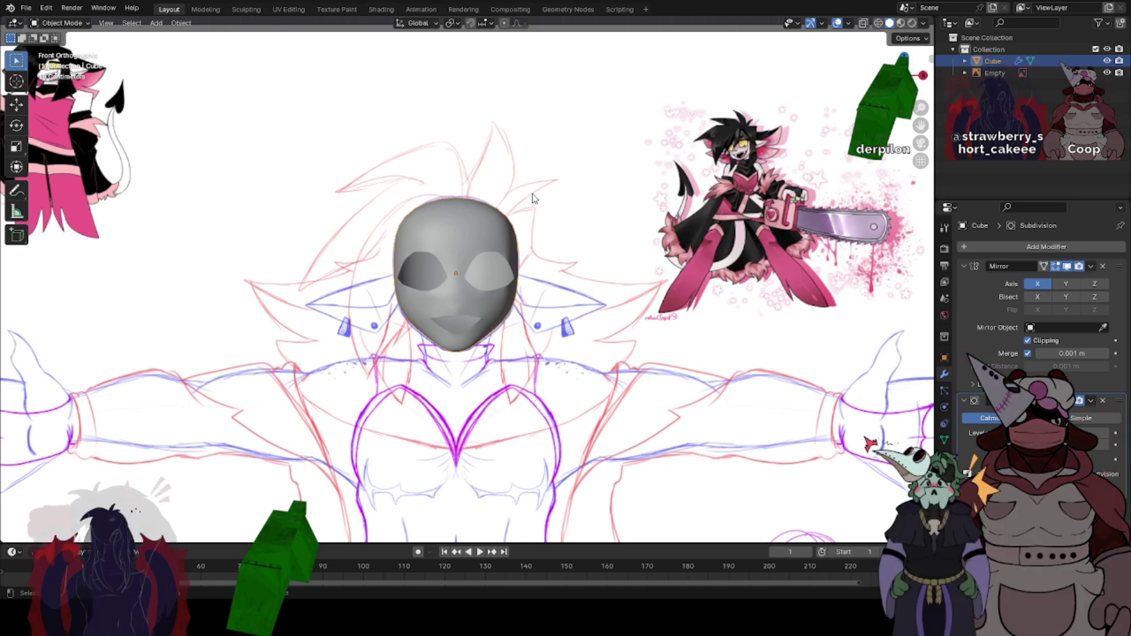
scroll(491, 252, "up", 2)
scroll(465, 273, "up", 6)
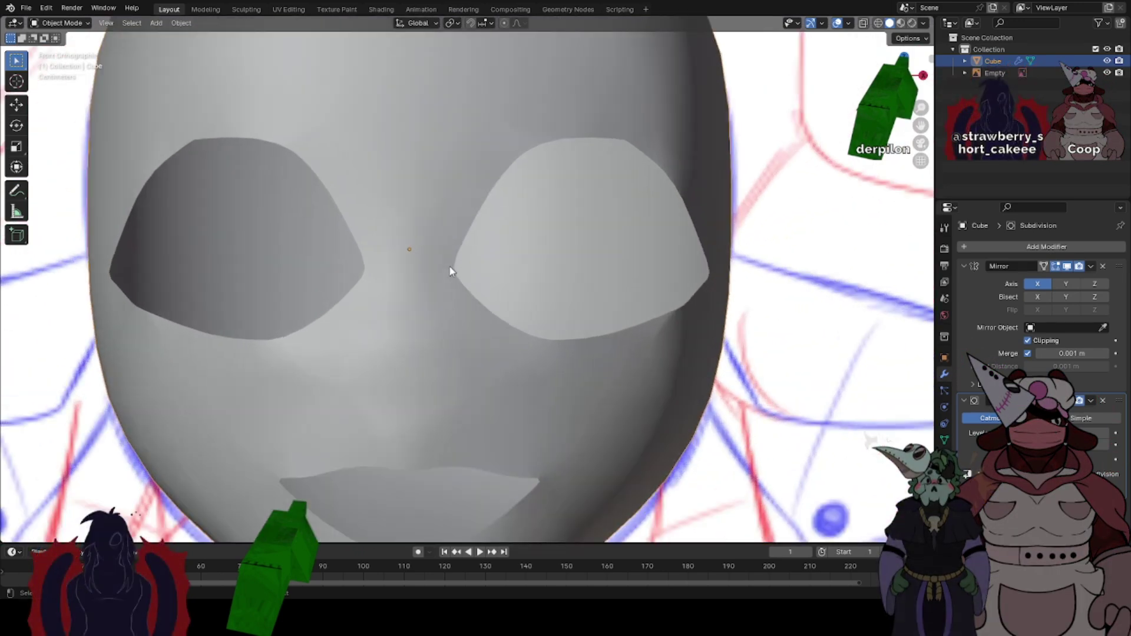
scroll(444, 212, "down", 4)
scroll(542, 175, "up", 1)
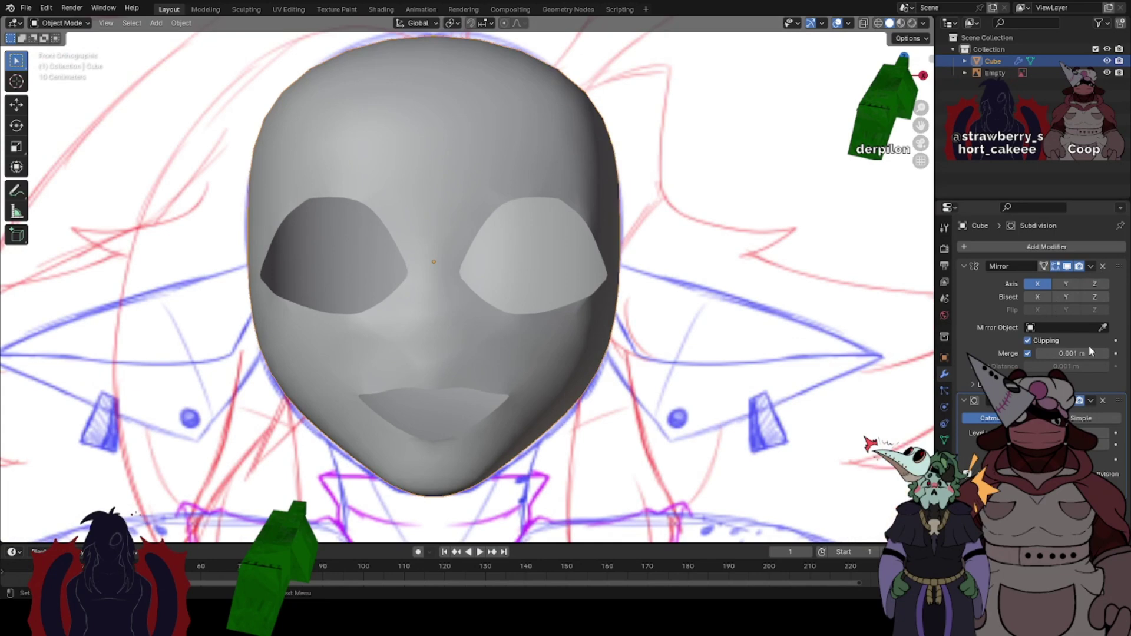
- Remove the head's Subdivision modifier and add a new Subdivision Surface modifier
left_click(1103, 401)
left_click(1046, 247)
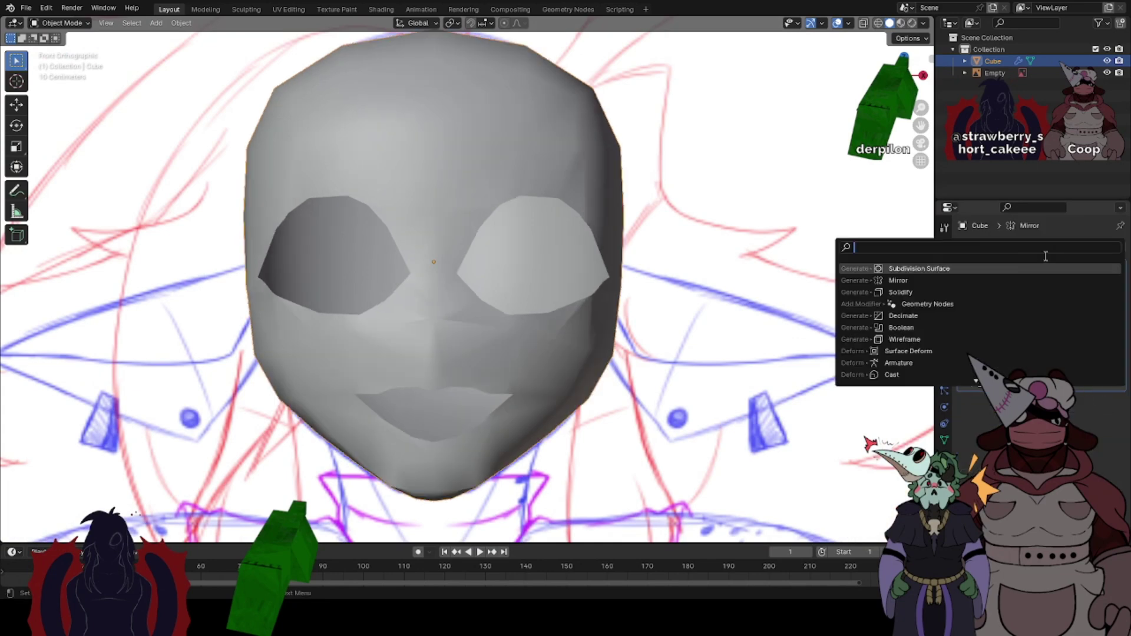
left_click(942, 269)
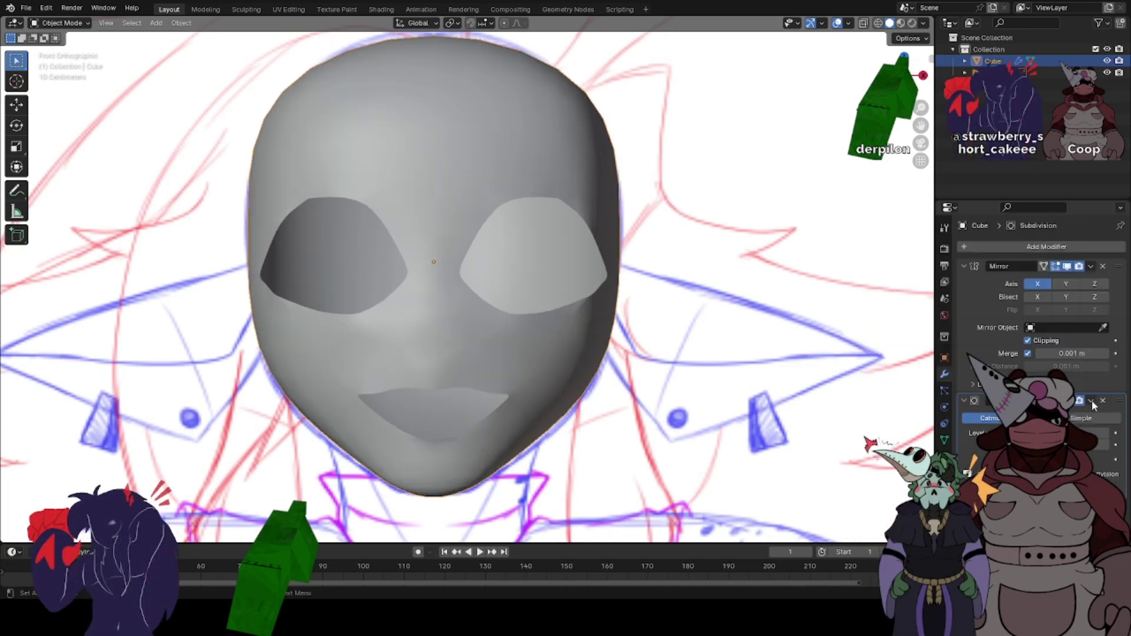
- Try to apply the Subdivision modifier to the head while the Mirror modifier is still above it
left_click(1091, 401)
key("Tab")
middle_click_drag(542, 285, 454, 380)
key("Tab")
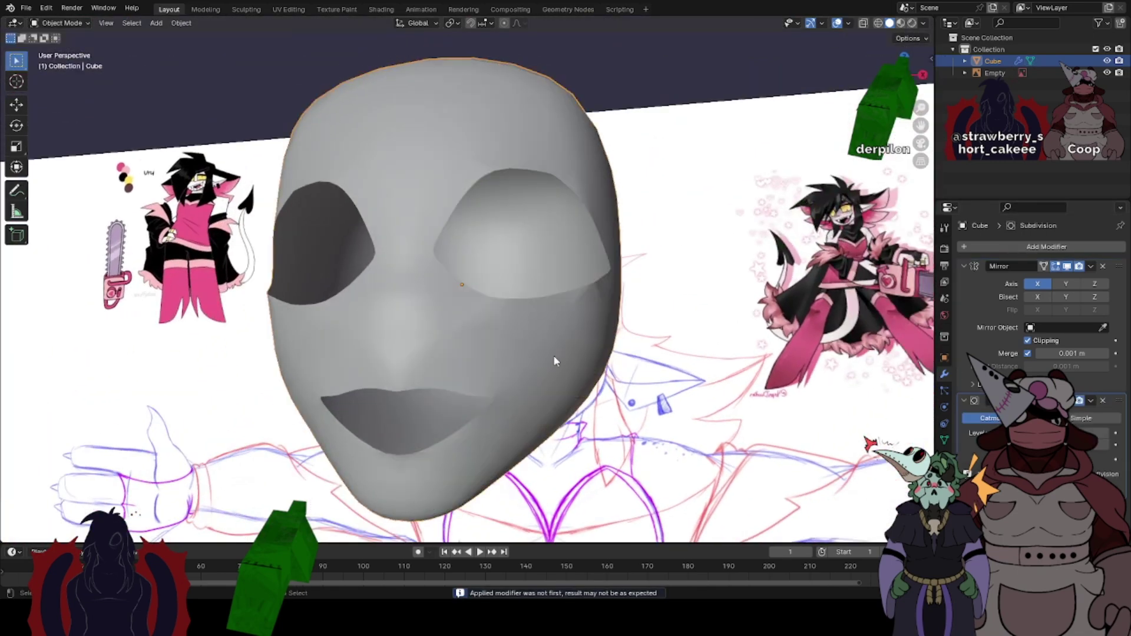
scroll(553, 356, "up", 4)
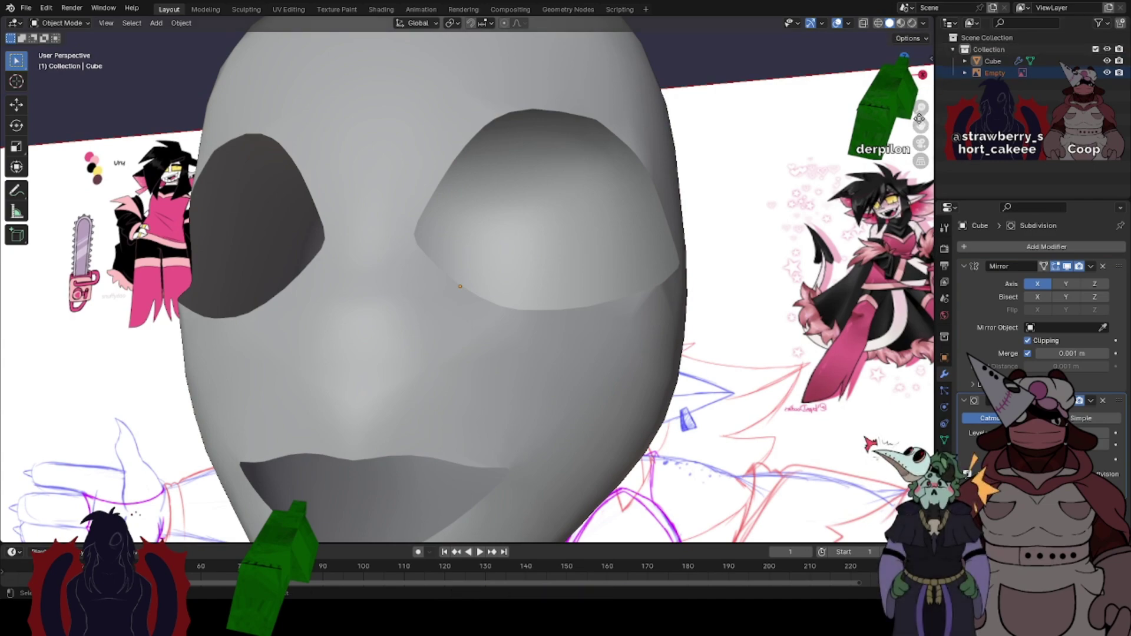
middle_click_drag(501, 377, 549, 224, "shift")
scroll(636, 213, "up", 2)
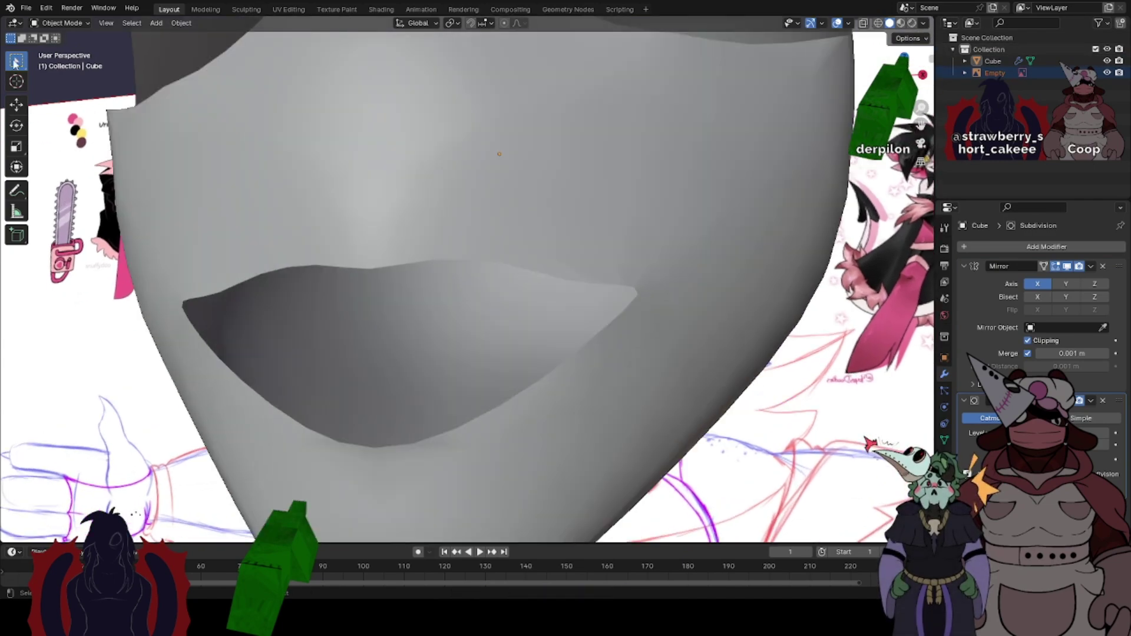
- Select the head object and convert it to a mesh
scroll(465, 192, "down", 5)
left_click(464, 192)
middle_click_drag(465, 192, 465, 228)
right_click(464, 224)
mouse_move(465, 73)
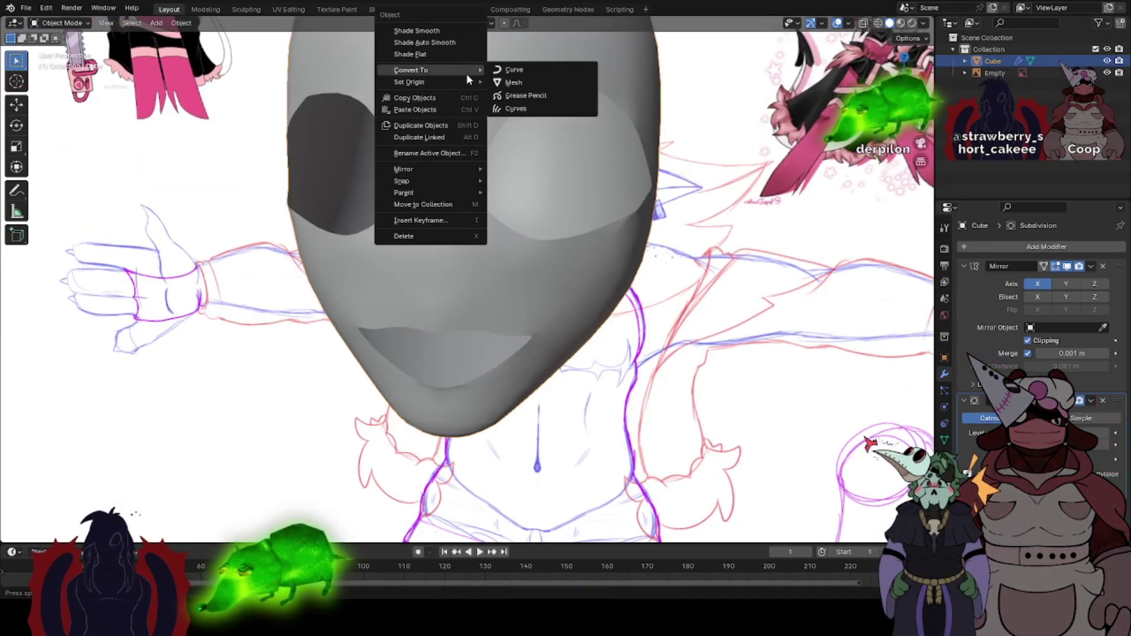
left_click(500, 81)
- Delete all linked faces on the unwanted half of the head and add a Mirror modifier on the X axis
key("Tab")
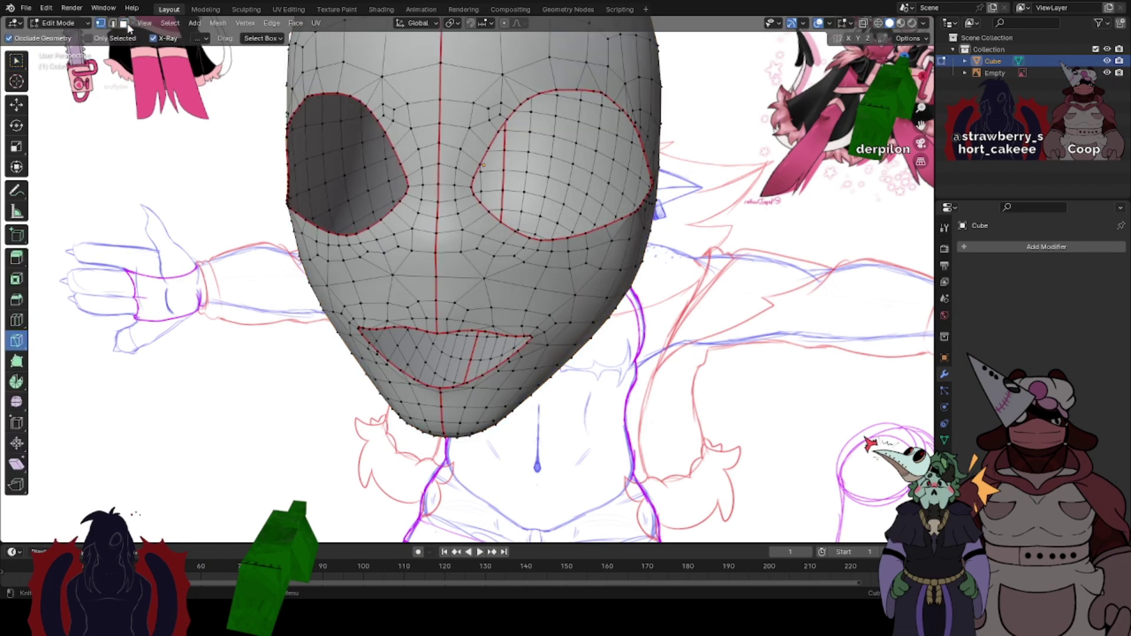
left_click(126, 25)
left_click(16, 61)
scroll(903, 124, "down", 2)
left_click(904, 76)
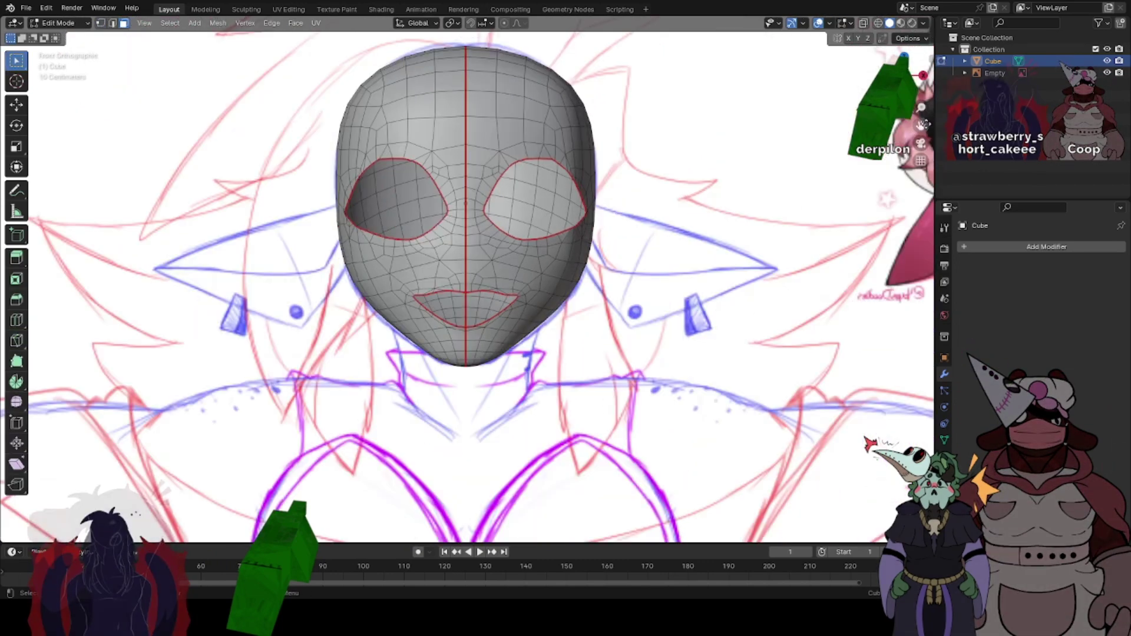
middle_click_drag(489, 250, 491, 350, "shift")
key("l")
right_click(433, 339)
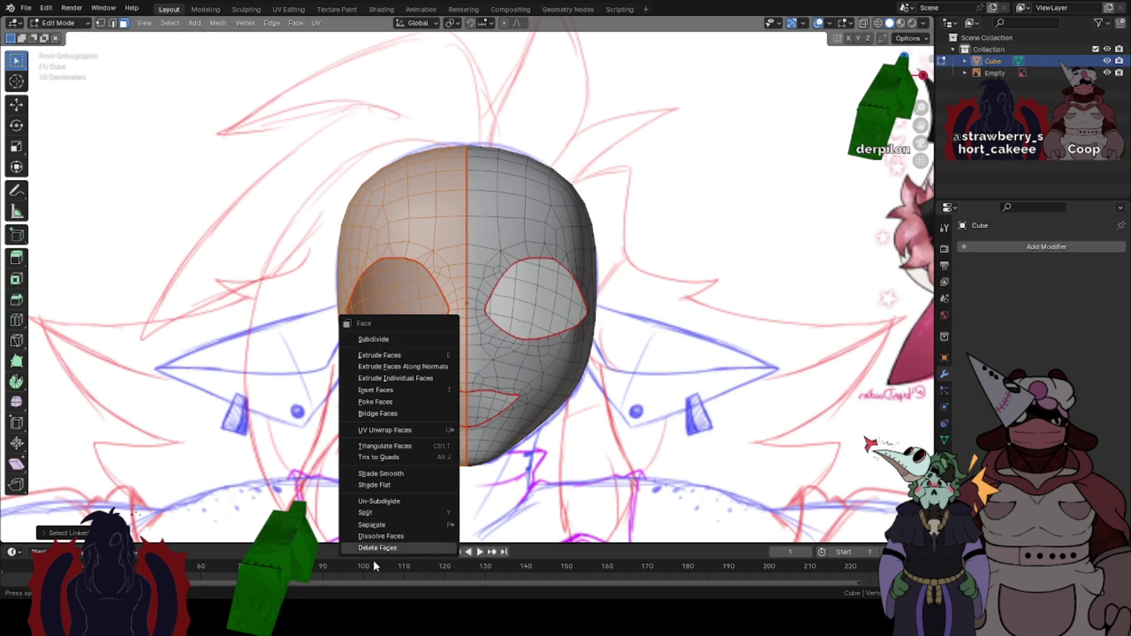
left_click(375, 549)
left_click(988, 251)
left_click(981, 277)
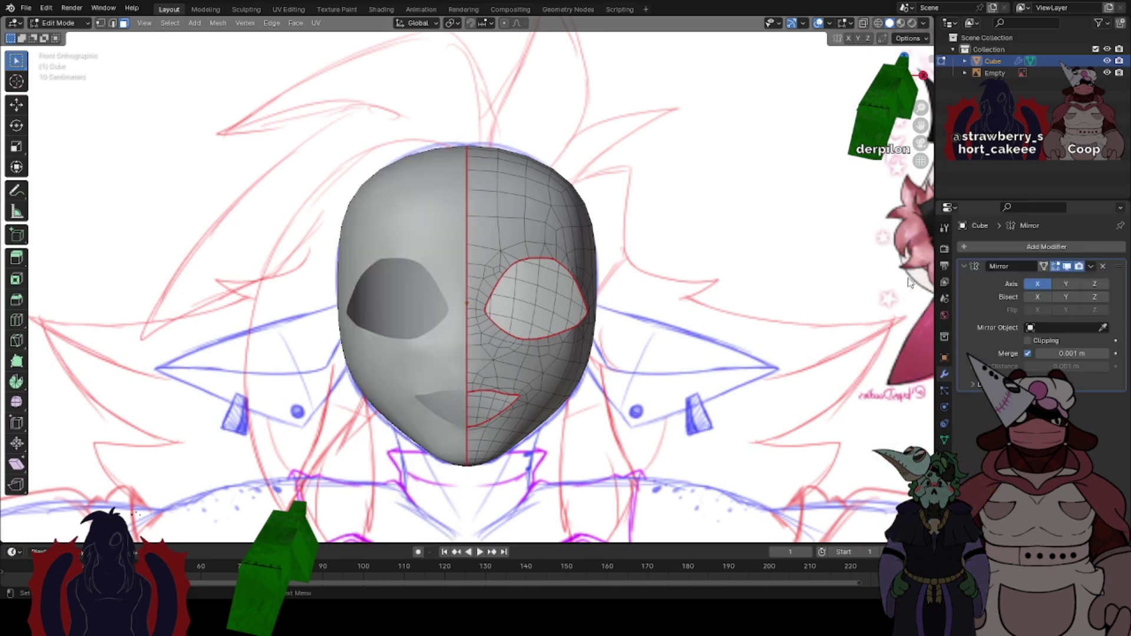
- Select the edge loop around the eye opening and extrude its edges in place
scroll(530, 206, "up", 4)
left_click(100, 23)
scroll(624, 237, "up", 2)
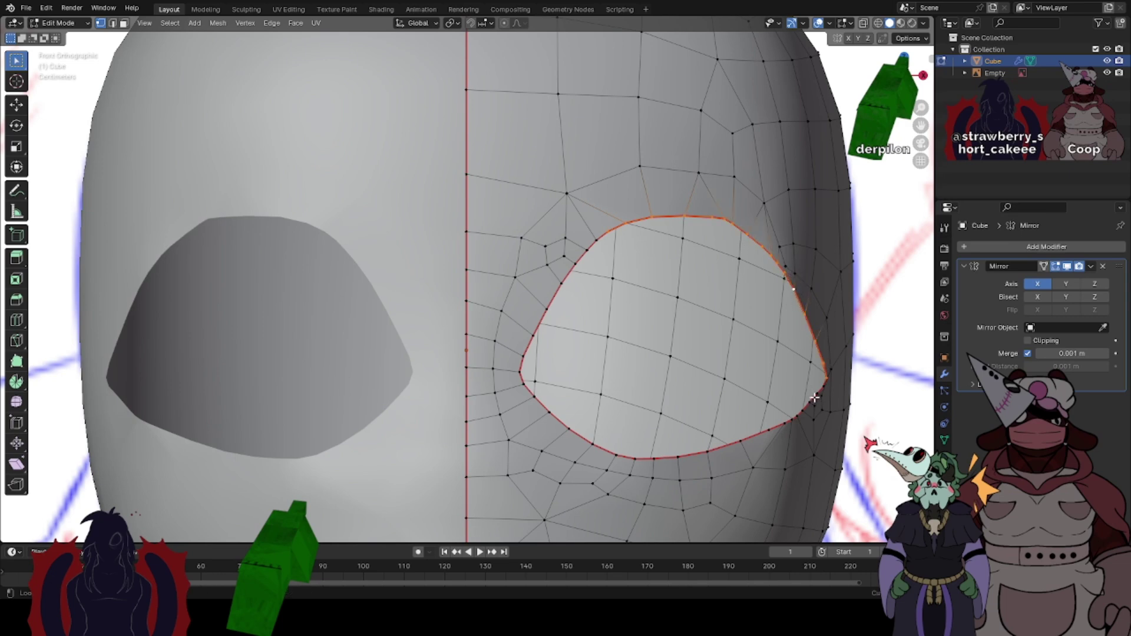
scroll(558, 381, "down", 3)
middle_click_drag(436, 321, 346, 313)
middle_click_drag(462, 290, 435, 291)
key("alt+e")
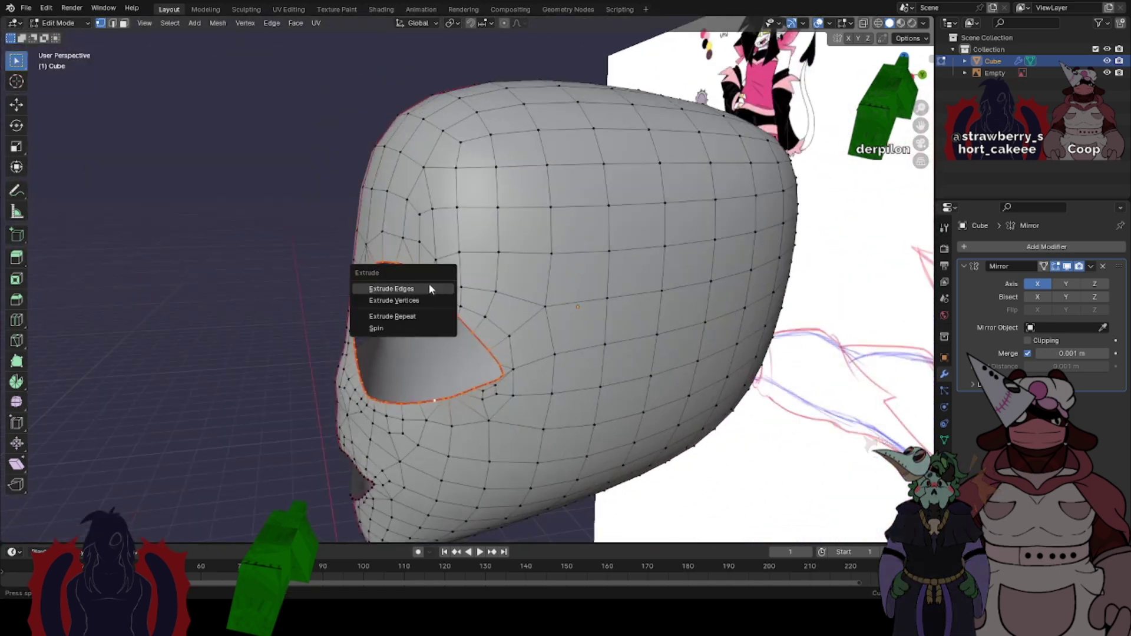
left_click(429, 286)
right_click(428, 286)
- Move the extruded eye-rim edges slightly along the Y axis to give the eye opening a thin inner lip
left_click(16, 104)
scroll(443, 345, "up", 1)
left_click_drag(443, 345, 452, 344)
middle_click_drag(452, 344, 410, 338)
scroll(439, 344, "up", 2)
left_click_drag(412, 333, 409, 334)
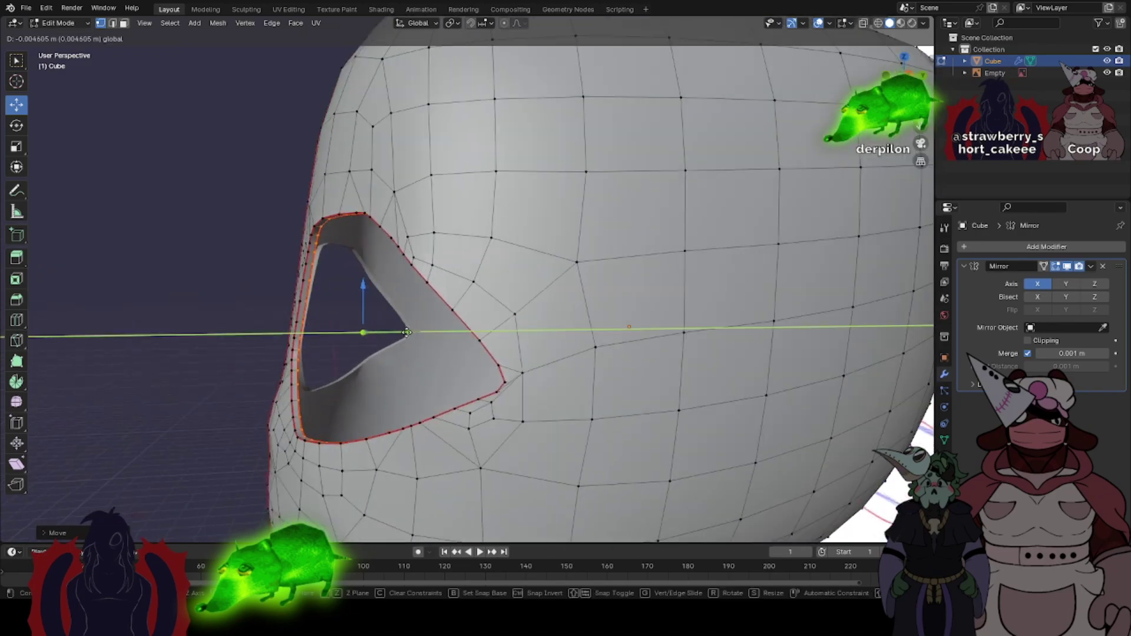
middle_click_drag(408, 334, 460, 321)
scroll(436, 306, "down", 2)
middle_click_drag(401, 291, 653, 273)
- Inspect the head and its eye openings in Object Mode from the side, at an angle and from the front
key("Tab")
scroll(567, 272, "down", 4)
scroll(535, 256, "up", 2)
scroll(549, 268, "up", 1)
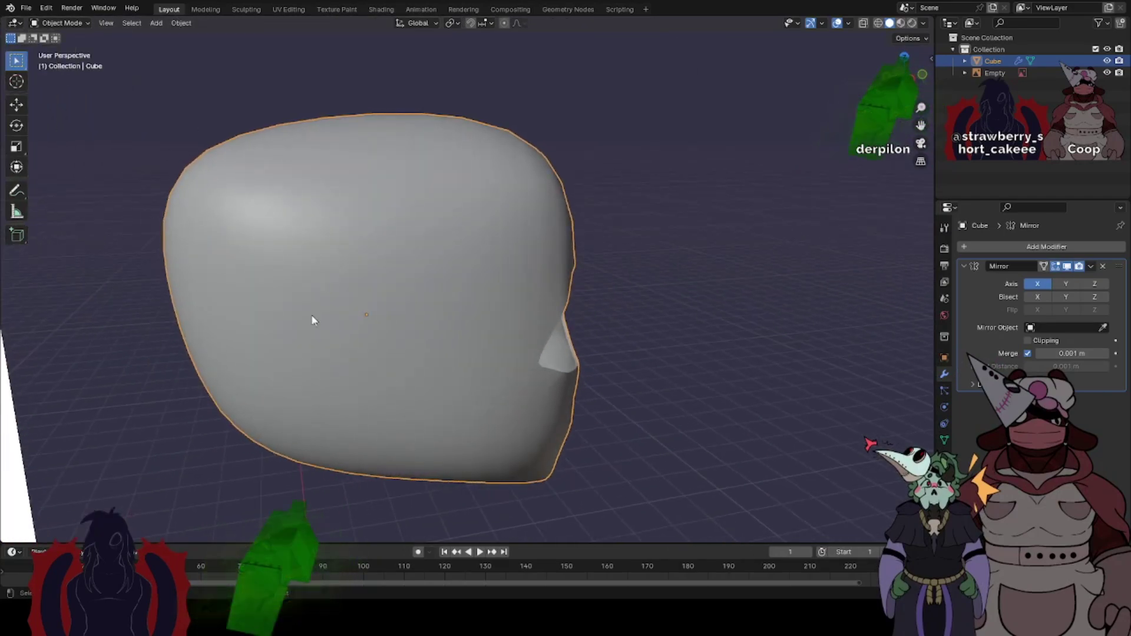
mouse_move(311, 316)
middle_mouse_down()
mouse_move(462, 253)
mouse_move(450, 256)
middle_mouse_up()
scroll(436, 299, "up", 5)
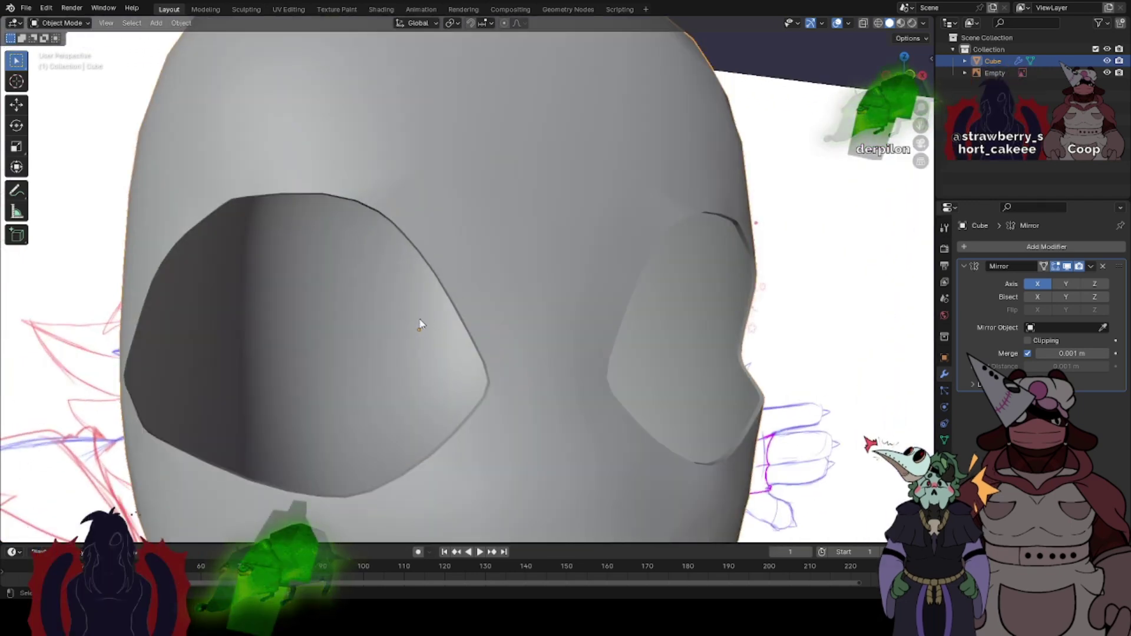
left_click(899, 76)
scroll(465, 256, "down", 6)
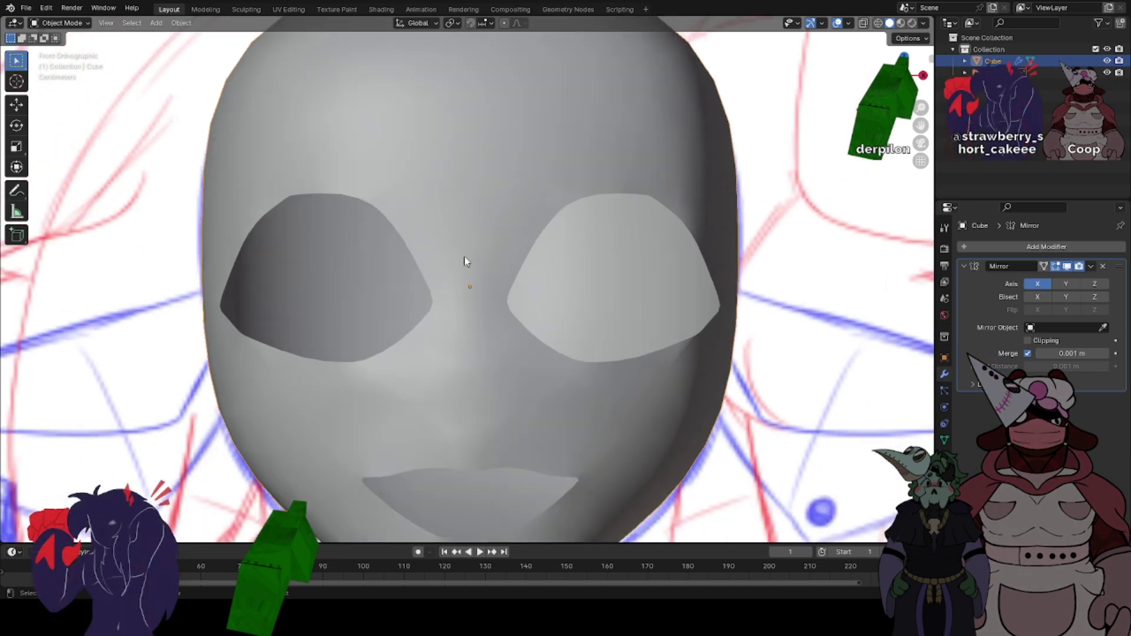
- Try repositioning the whole head in the front view and recheck it against the reference sketch
key("g")
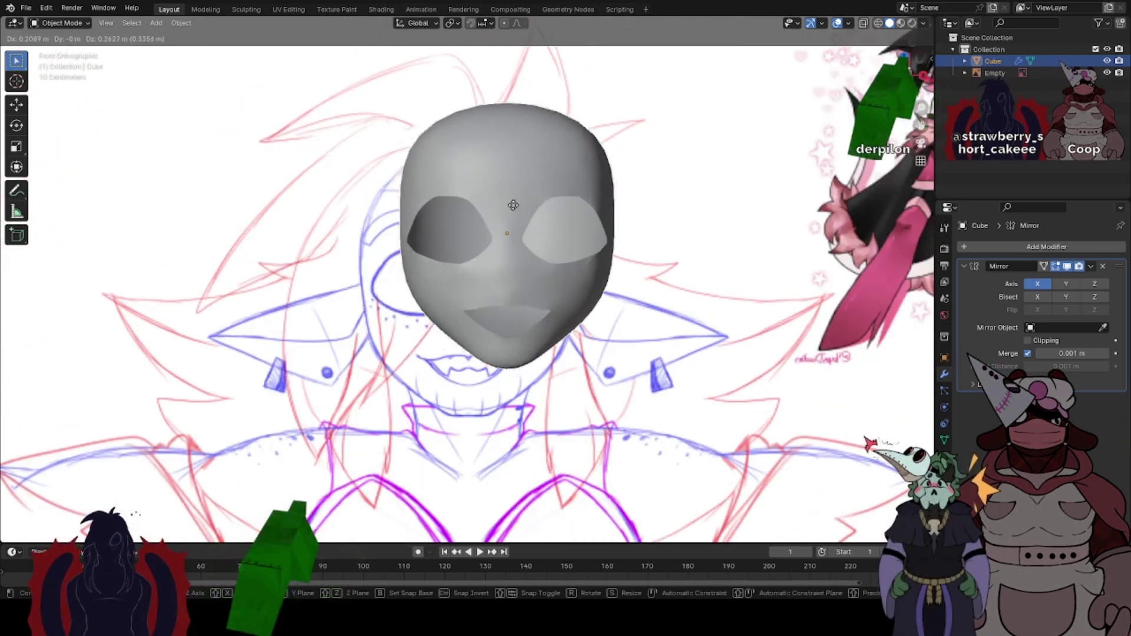
left_click(488, 250)
scroll(489, 255, "up", 8)
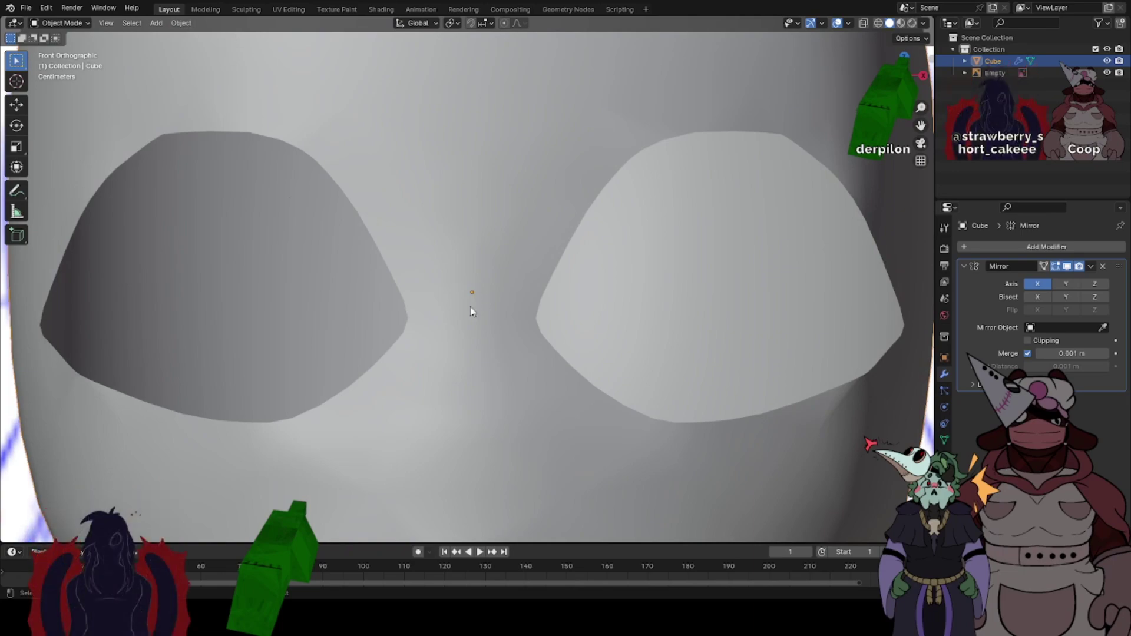
scroll(404, 171, "down", 5)
mouse_move(462, 247)
middle_mouse_down()
mouse_move(497, 270)
mouse_move(600, 277)
mouse_move(491, 284)
middle_mouse_up()
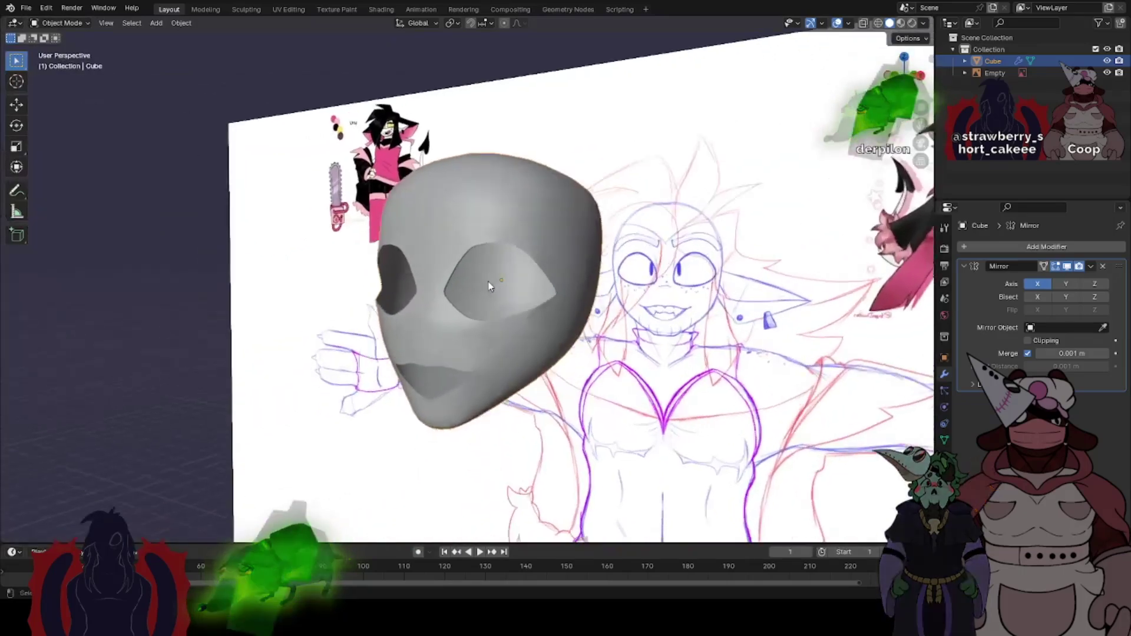
scroll(364, 198, "up", 5)
scroll(510, 304, "down", 5)
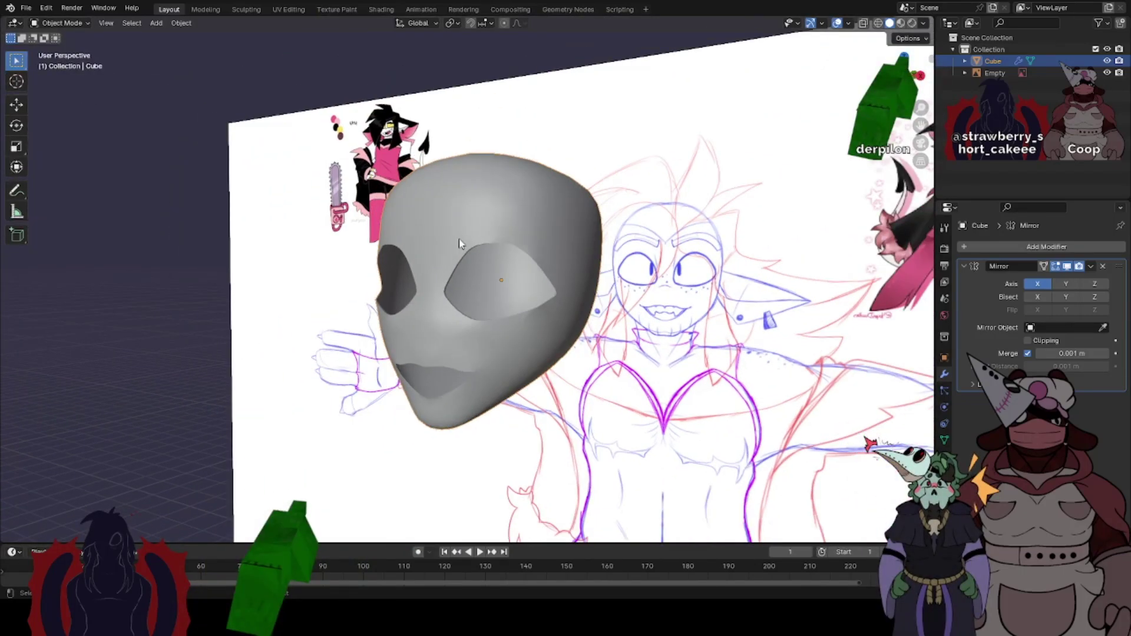
- Apply all transforms to the head object
left_click(165, 22)
left_click(181, 24)
mouse_move(241, 84)
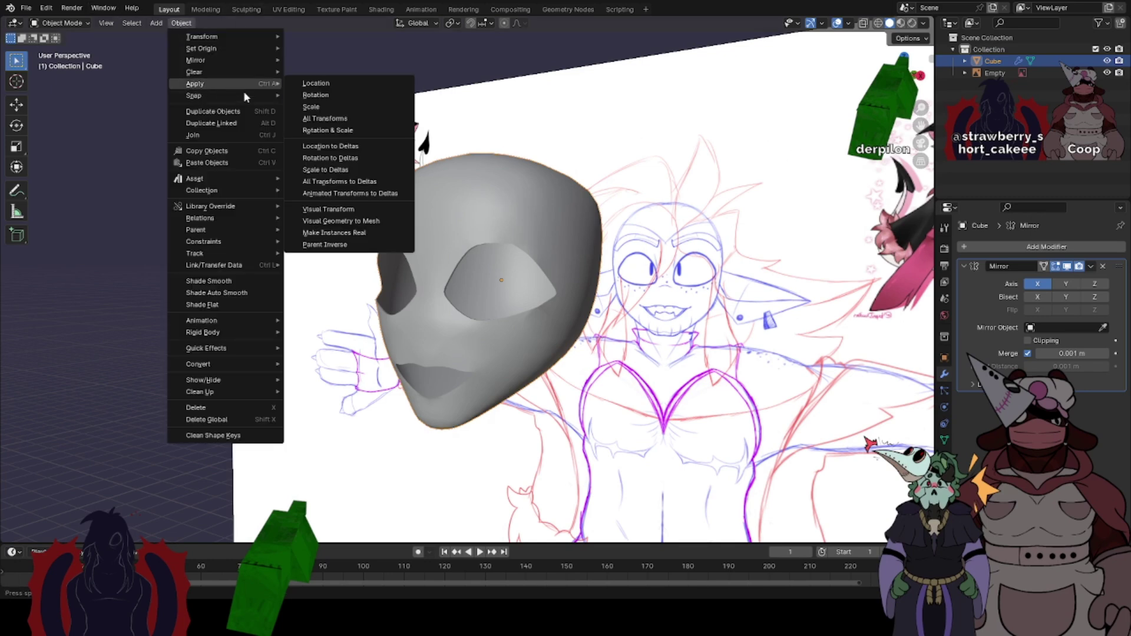
left_click(347, 118)
left_click(181, 22)
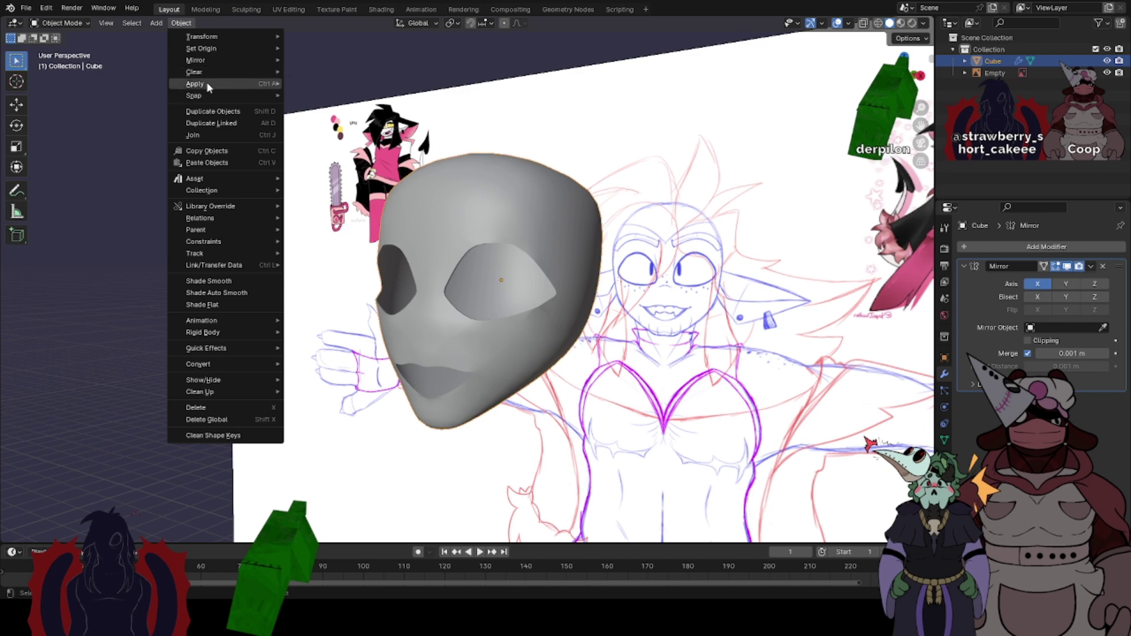
mouse_move(208, 86)
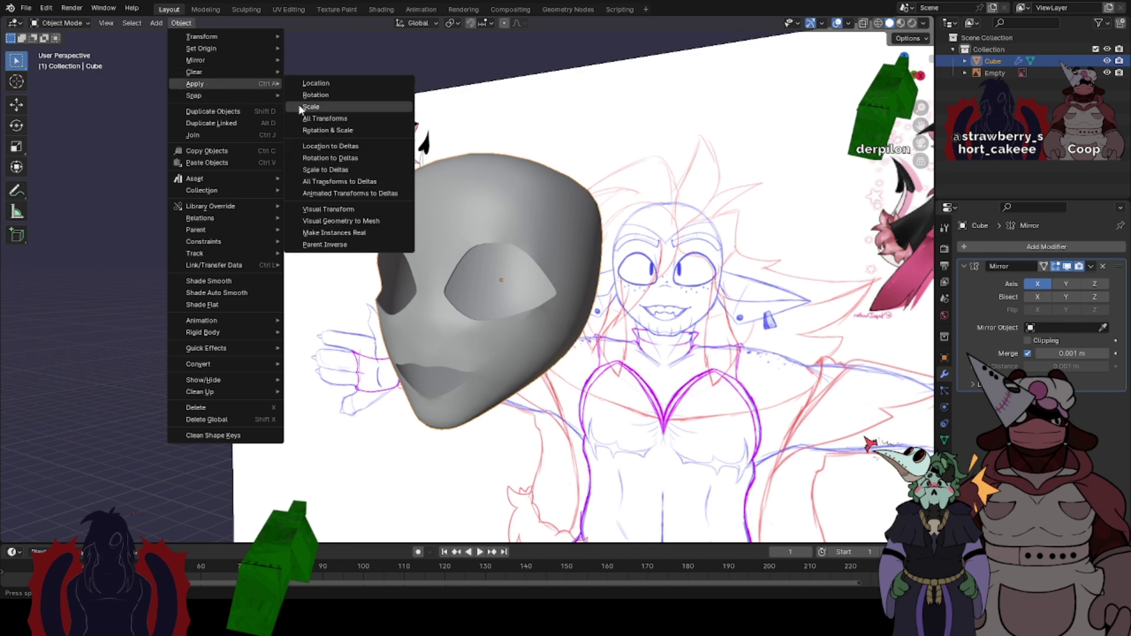
left_click(326, 120)
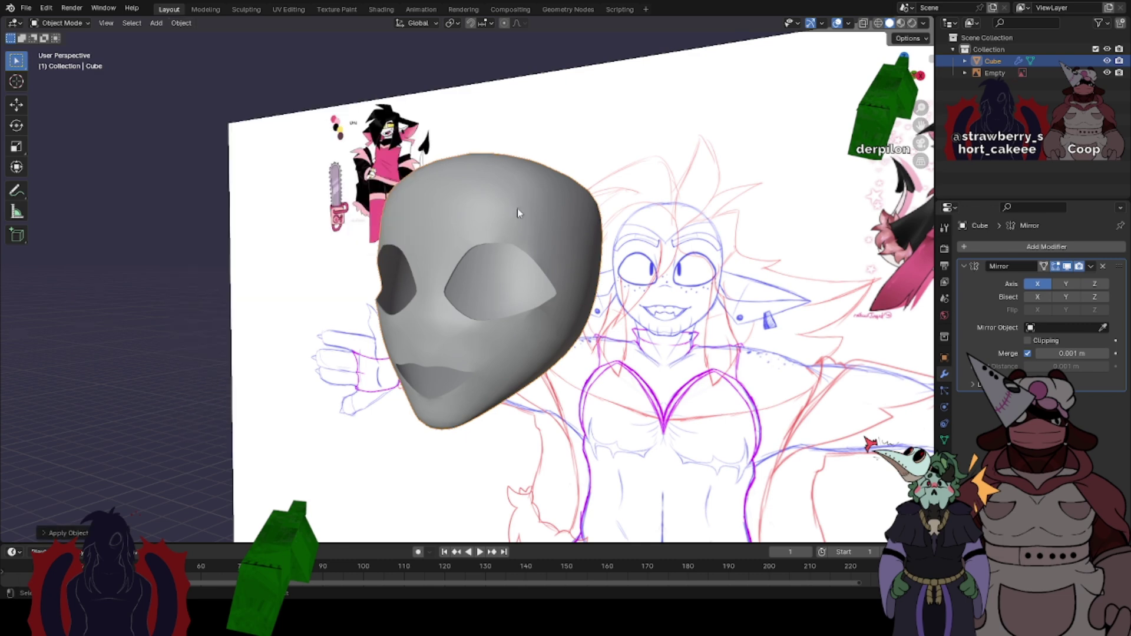
- Select the head's entire linked half in Edit Mode and try moving it sideways away from the centre line in the front view
middle_click_drag(517, 214, 563, 212)
scroll(563, 212, "down", 6)
key("Tab")
scroll(628, 275, "up", 2)
key("ctrl+KP_1")
scroll(628, 275, "up", 4)
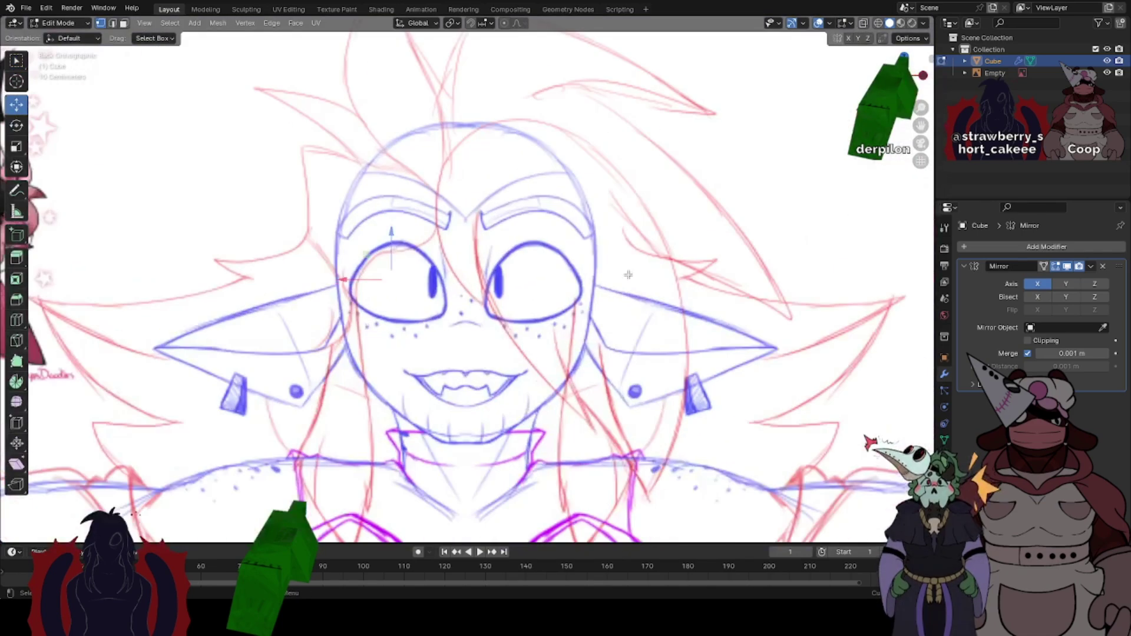
key("KP_1")
scroll(548, 301, "up", 1)
scroll(533, 305, "up", 1)
left_click(533, 304)
key("ctrl+l")
scroll(543, 219, "down", 1)
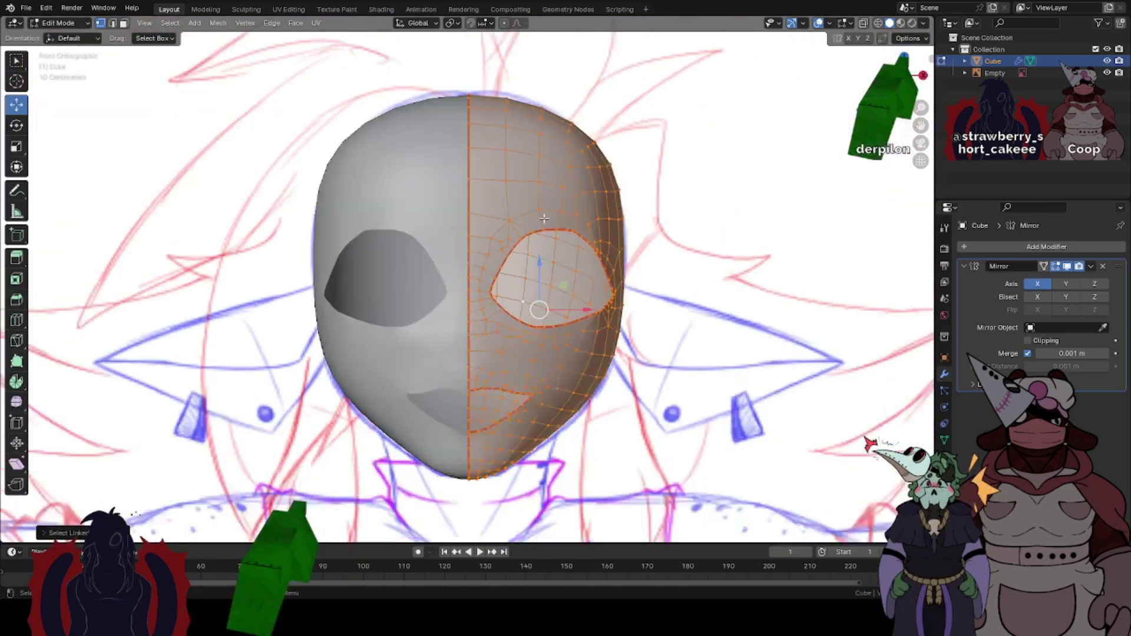
scroll(543, 218, "down", 3)
left_click(318, 23)
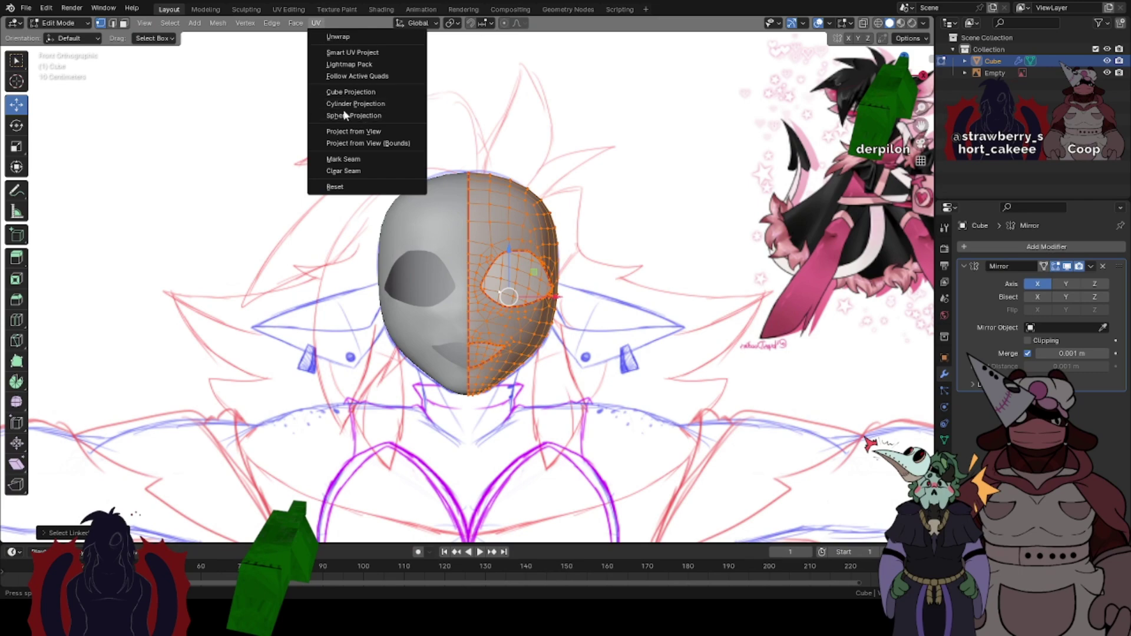
left_click(340, 132)
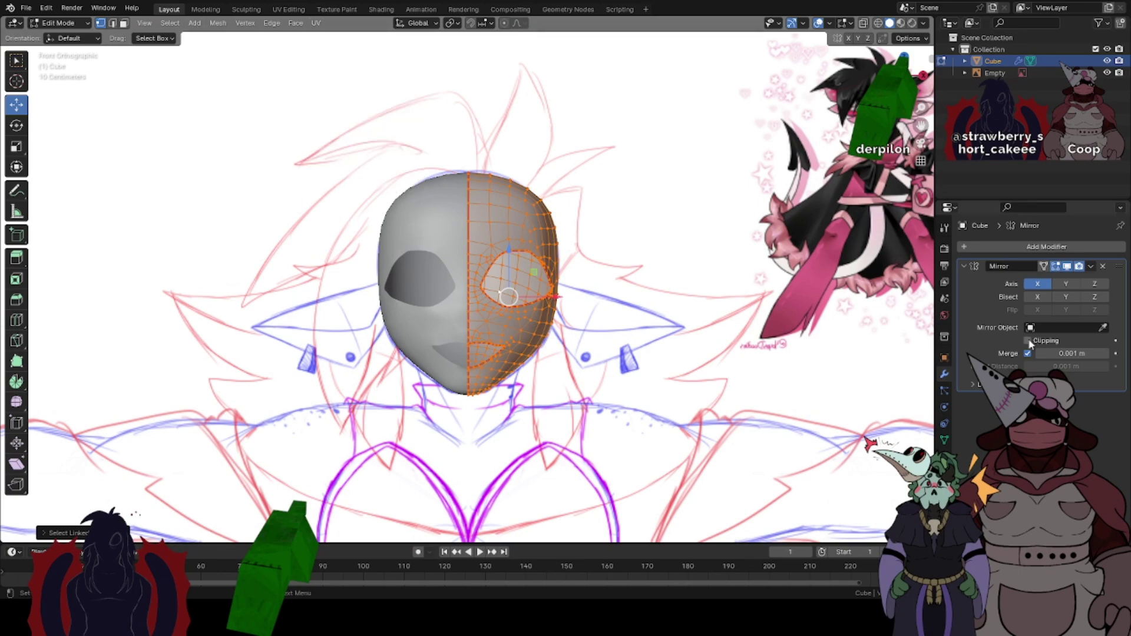
scroll(406, 313, "down", 4)
key("g")
scroll(410, 246, "down", 5)
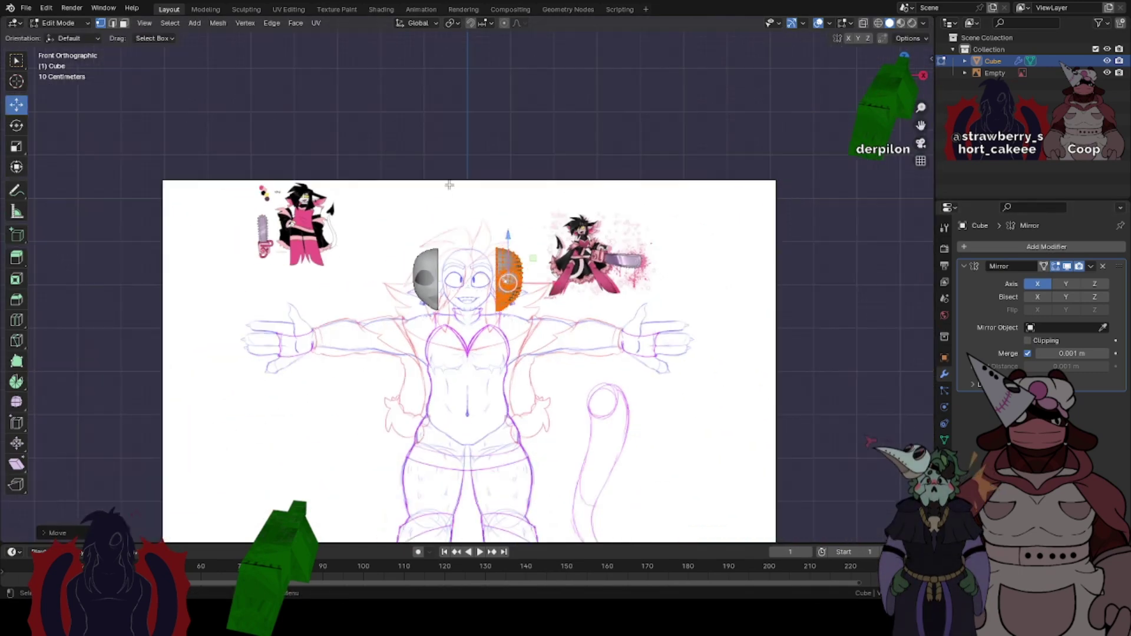
- Examine the world origin at the reference sketch's feet from the front and at an angle
middle_click_drag(538, 501, 547, 253, "shift")
scroll(548, 253, "up", 5)
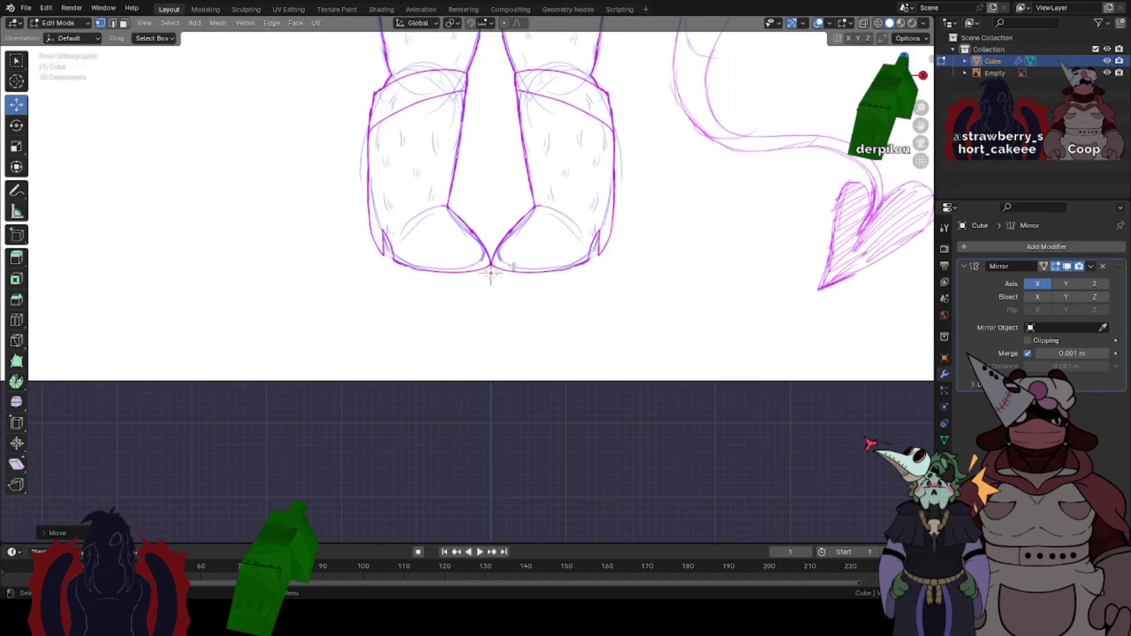
scroll(491, 282, "up", 3)
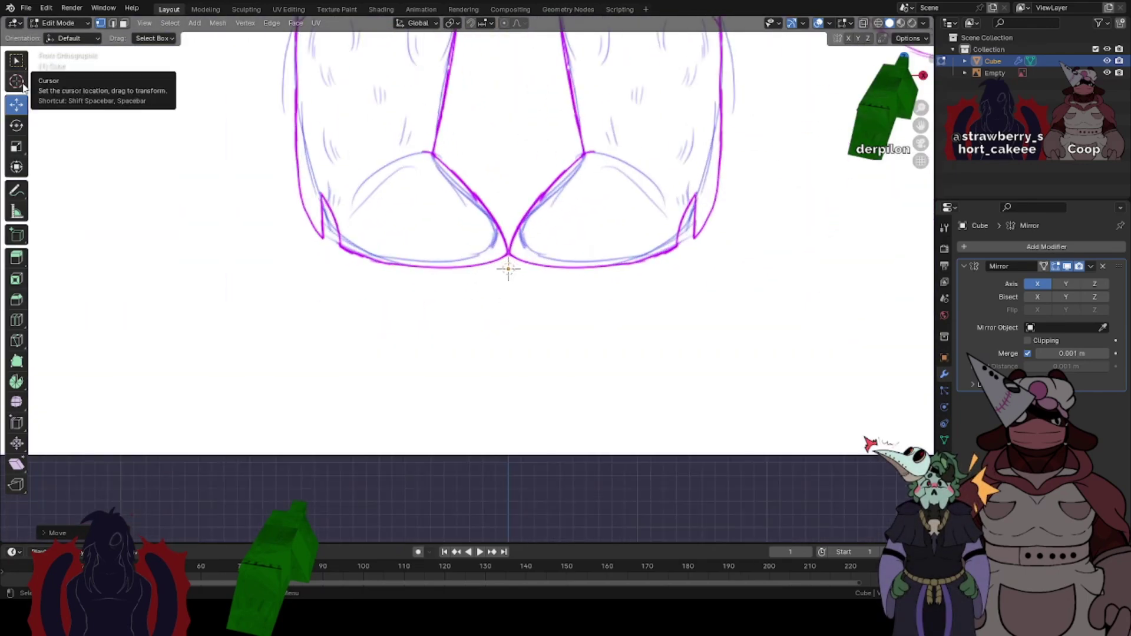
scroll(534, 281, "up", 3)
mouse_move(534, 277)
middle_mouse_down()
mouse_move(532, 263)
mouse_move(422, 278)
mouse_move(501, 229)
mouse_move(478, 263)
mouse_move(509, 263)
mouse_move(492, 512)
middle_mouse_up()
key("KP_1")
scroll(487, 253, "down", 11)
middle_click_drag(485, 175, 471, 289, "shift")
scroll(471, 289, "up", 2)
middle_click_drag(678, 309, 493, 417)
- Return to Object Mode and undo the sideways move of the head half
key("Tab")
key("ctrl+z")
key("ctrl+z")
key("ctrl+z")
key("ctrl+z")
- Hide the reference image and select the head in the front view to compare it with the world origin
left_click(590, 313)
key("h")
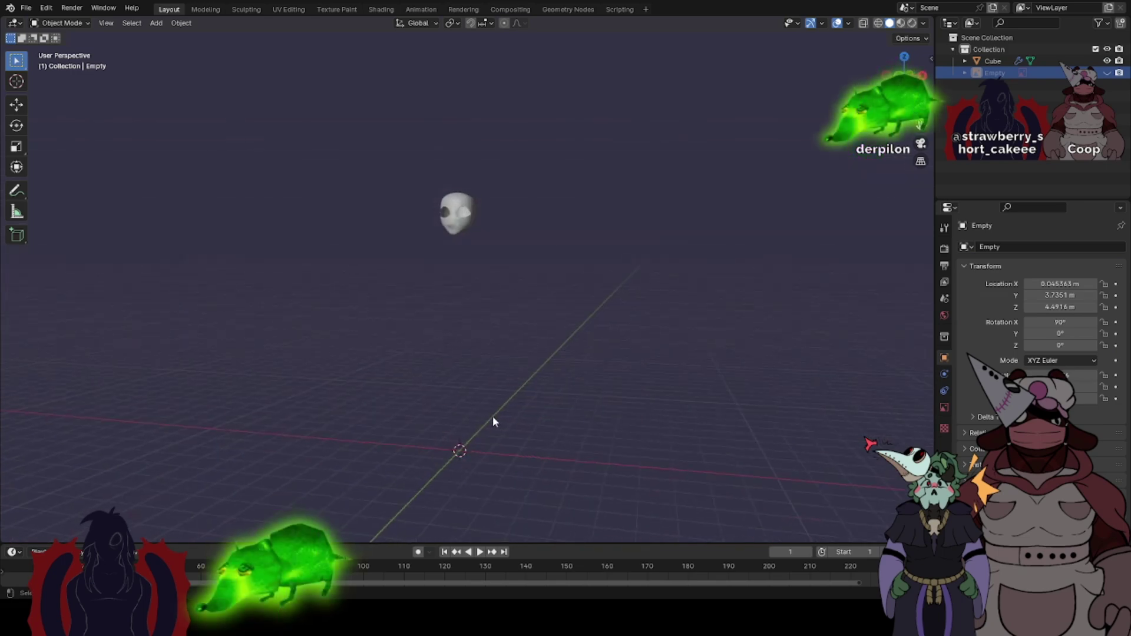
key("KP_1")
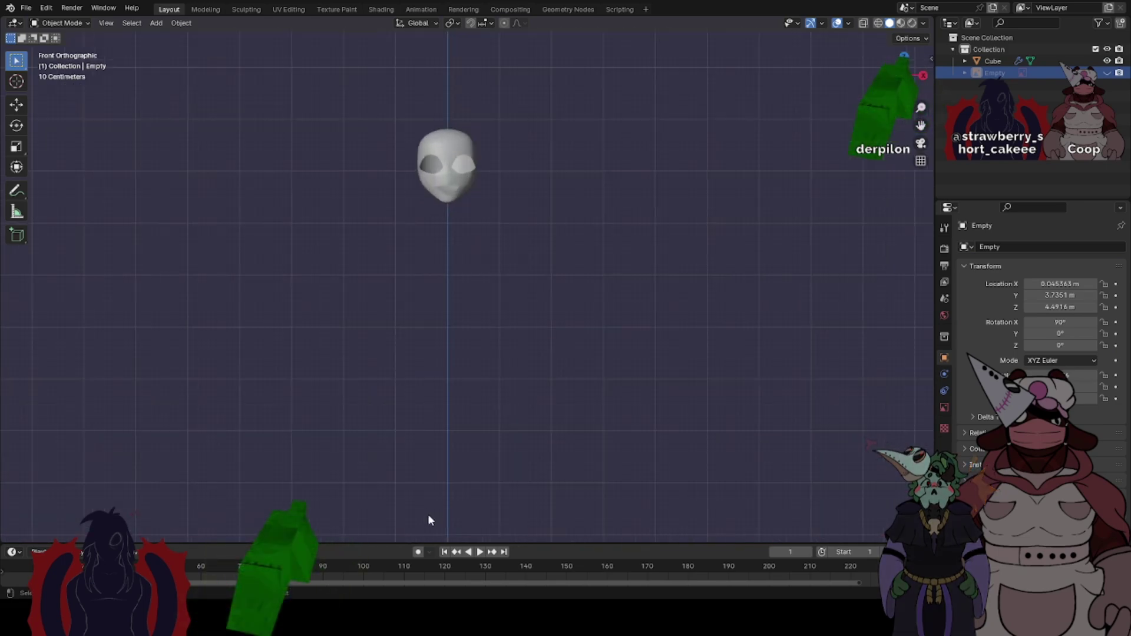
left_click(454, 202)
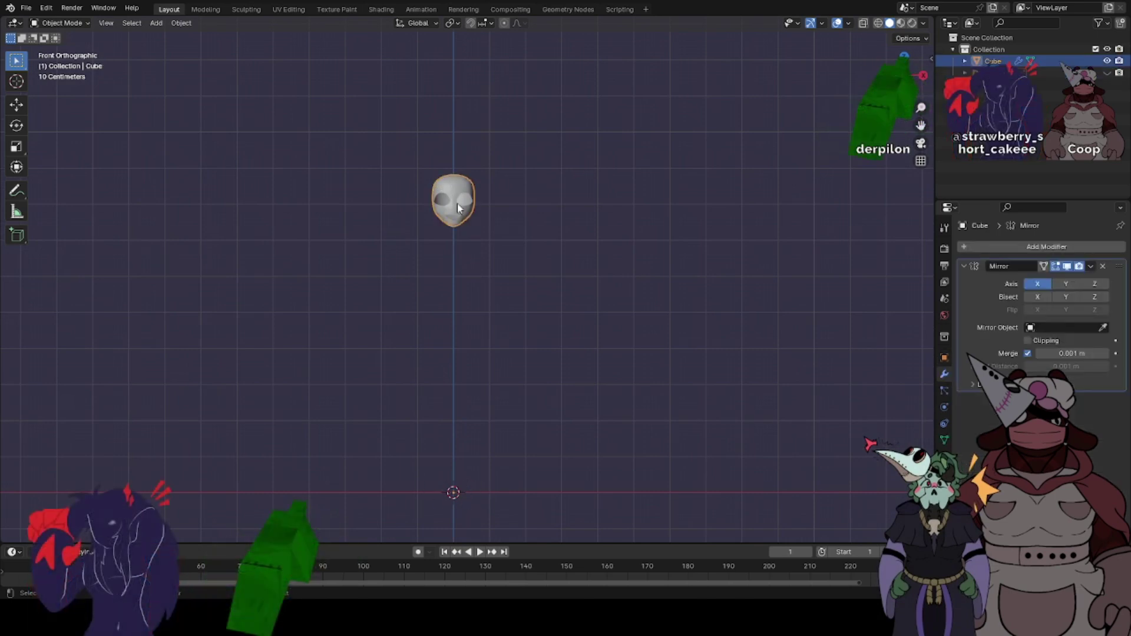
scroll(465, 236, "up", 4)
scroll(488, 278, "down", 4)
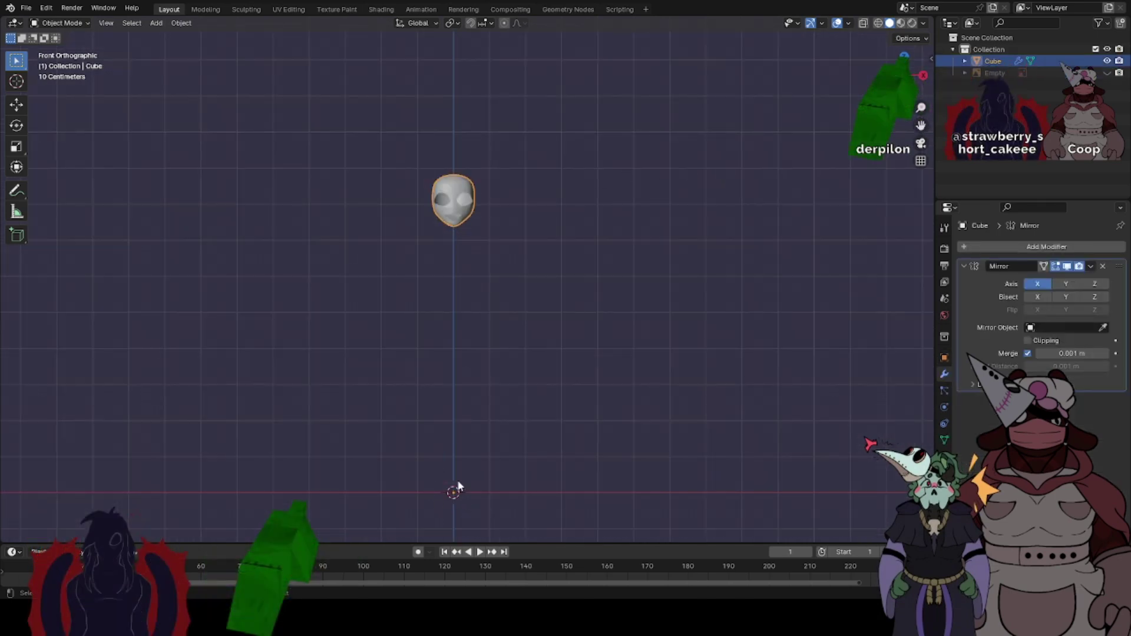
- Try moving and rotating the head about the world origin in the front view
right_click(556, 209)
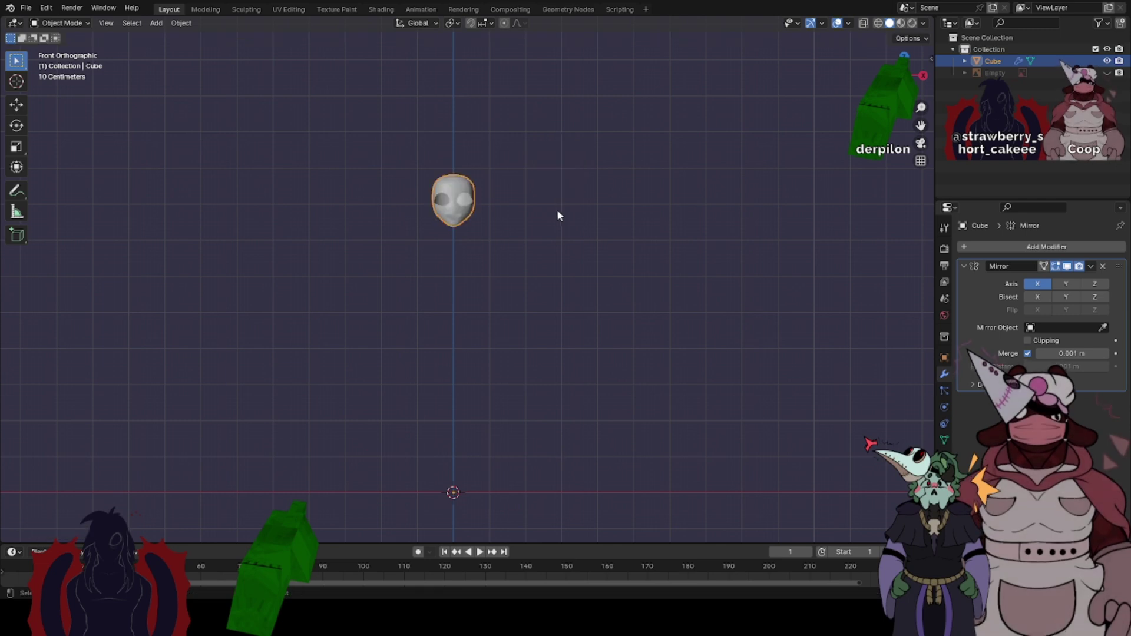
key("g")
left_click(348, 252)
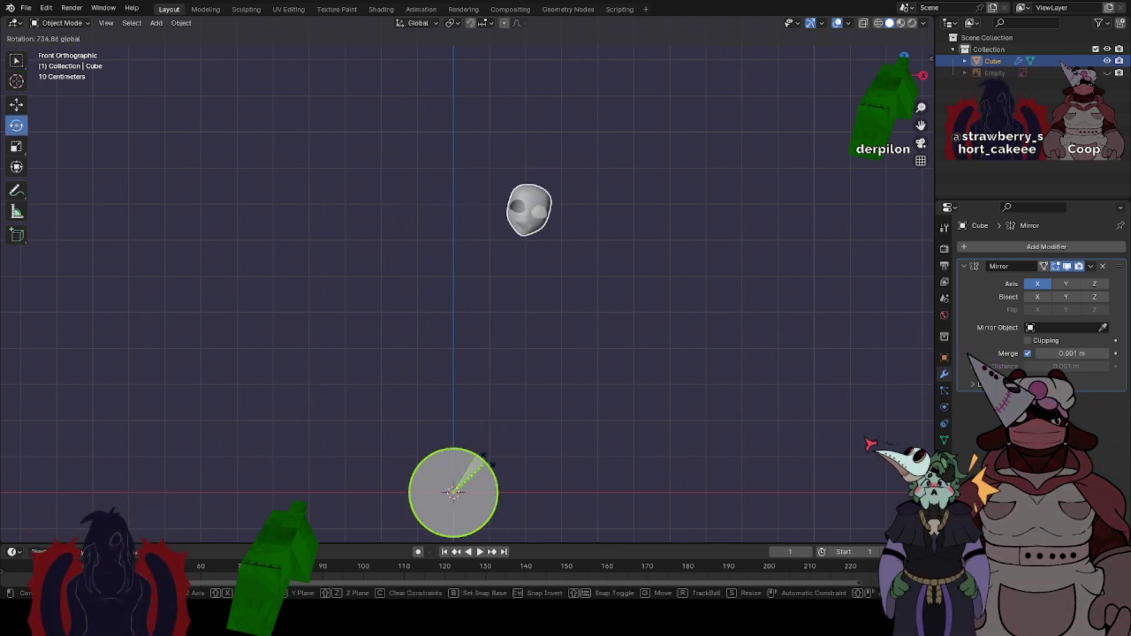
left_click_drag(488, 459, 488, 451)
- Undo the head's test rotation, the hiding of the reference image and the applied transforms
key("ctrl+z")
key("ctrl+z")
key("ctrl+z")
key("ctrl+z")
key("ctrl+z")
- Try rotating the head about its own origin in the front view, and undo that rotation
key("Tab")
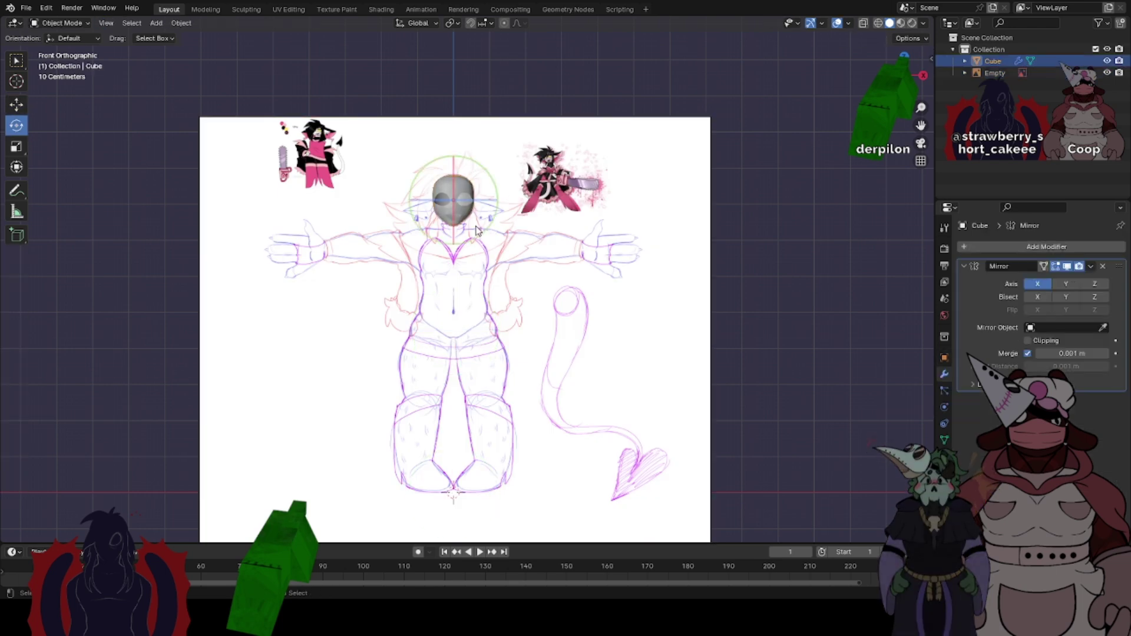
key("Tab")
left_click_drag(485, 171, 445, 190)
key("ctrl+z")
- Extrude the eye opening's edge loop in place and move the new edges back along the Y axis into the head
scroll(466, 191, "up", 4)
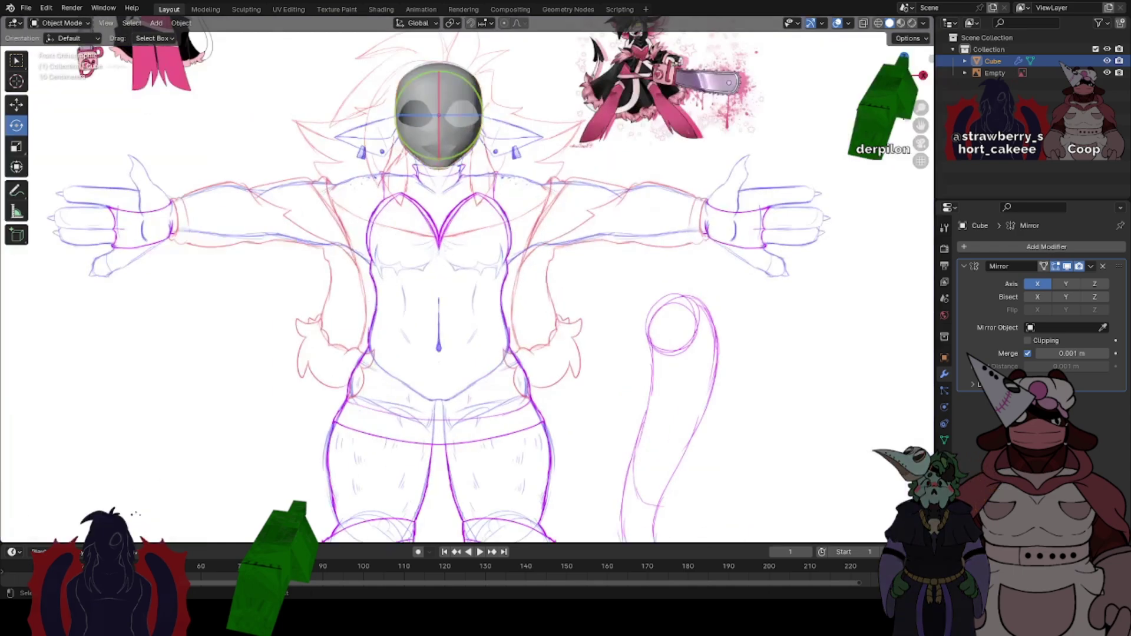
middle_click_drag(519, 99, 542, 246, "shift")
scroll(541, 246, "up", 3)
scroll(524, 283, "up", 7)
key("Tab")
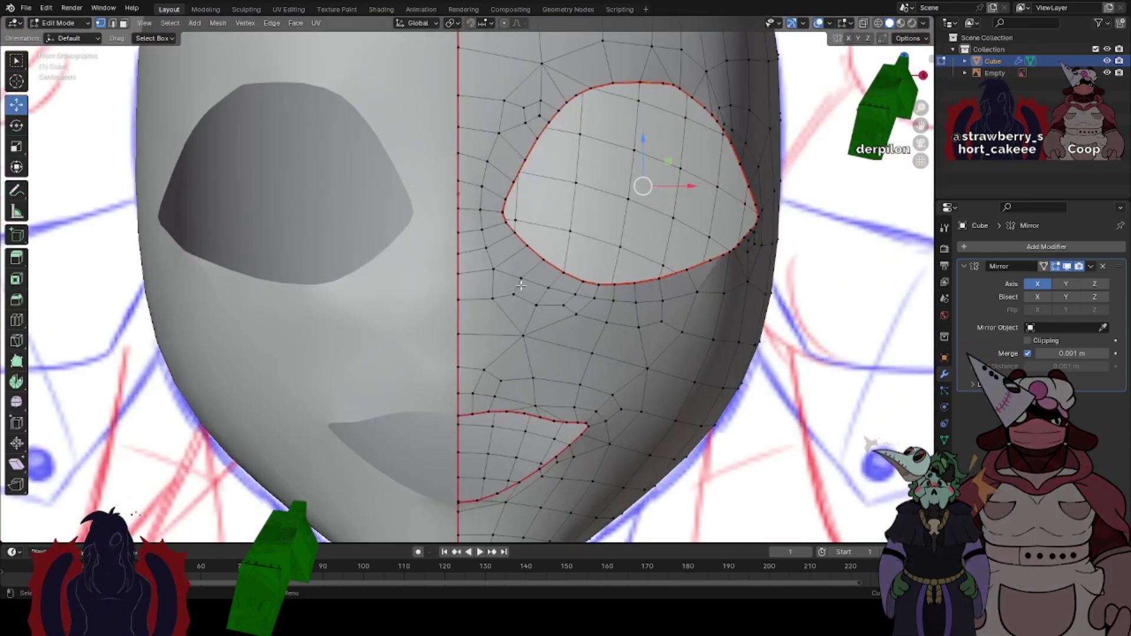
middle_click_drag(621, 268, 372, 315)
scroll(364, 369, "up", 2)
scroll(372, 315, "up", 2)
scroll(372, 314, "down", 1)
key("alt+e")
left_click(355, 297)
right_click(357, 297)
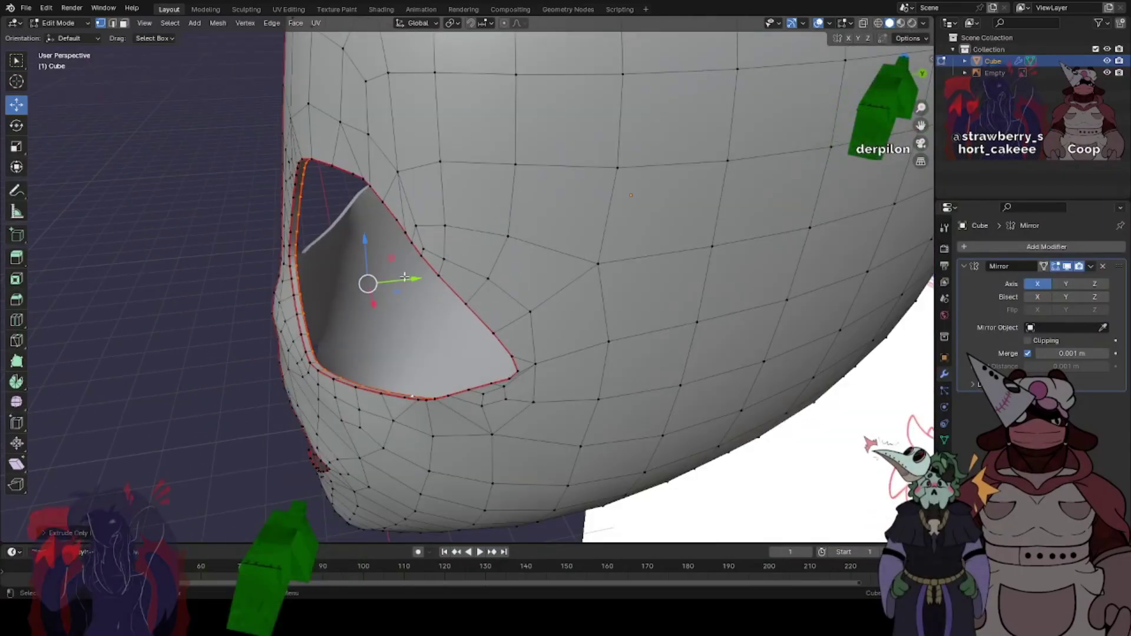
left_click_drag(408, 274, 492, 264)
middle_click_drag(492, 264, 663, 265)
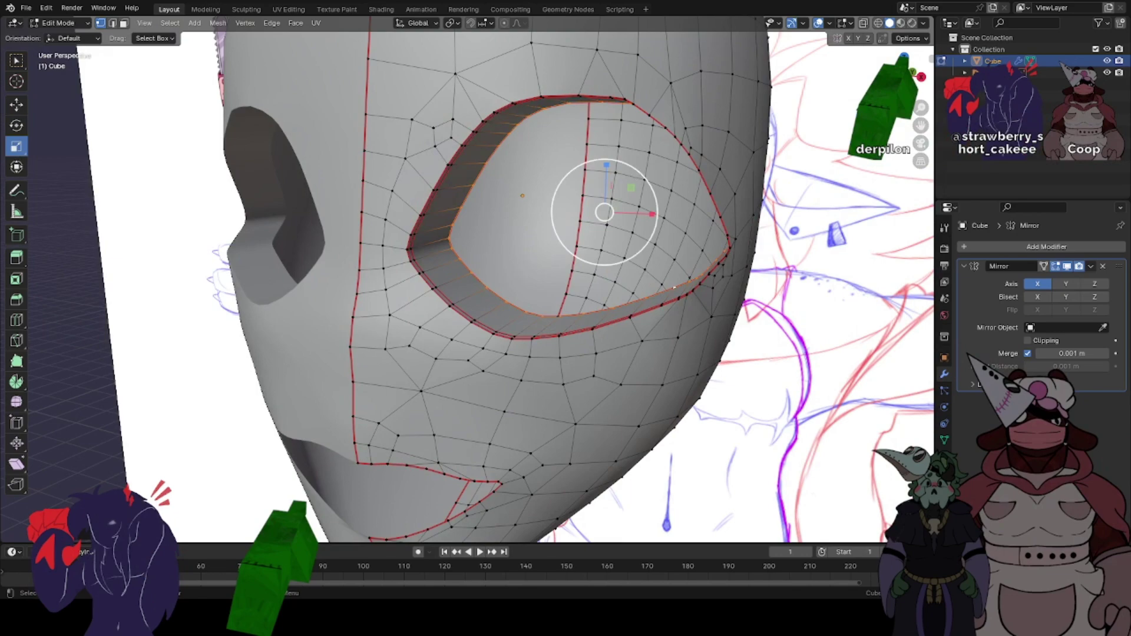
- Scale the inner eye rim down and merge its vertices into a single point at the centre of the eye
left_click_drag(556, 192, 570, 196)
middle_click_drag(563, 197, 598, 196)
right_click(569, 246)
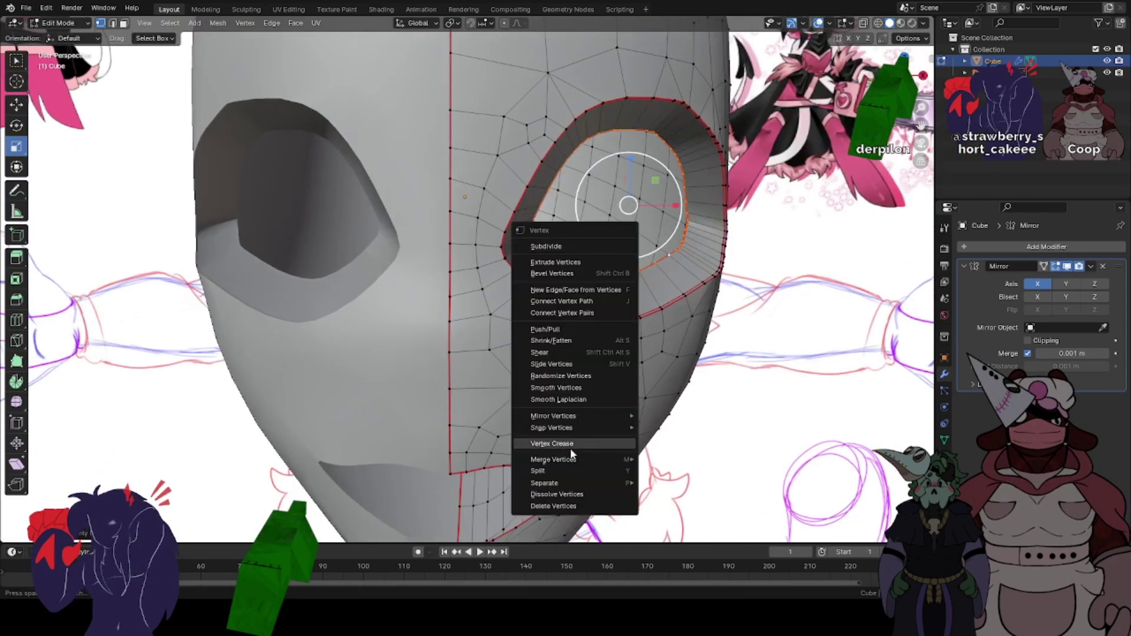
mouse_move(625, 459)
left_click(663, 527)
key("Tab")
scroll(566, 286, "down", 8)
key("Tab")
scroll(258, 228, "up", 8)
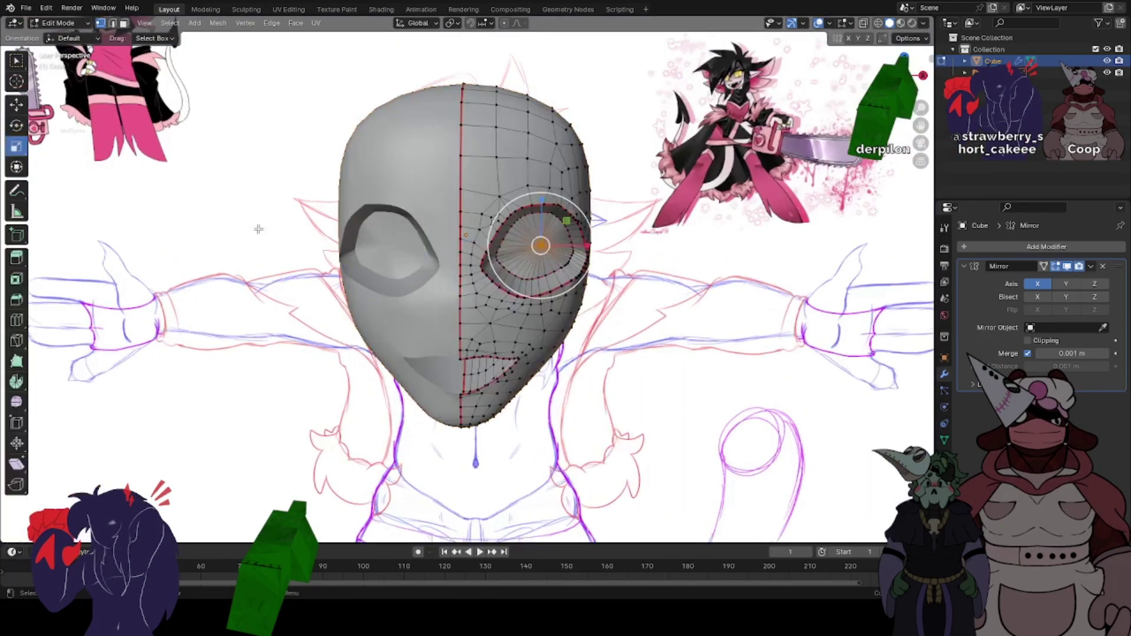
- Move the merged centre point deeper into the head along the Y axis and check the sockets in Object Mode
left_click(16, 105)
middle_click_drag(559, 259, 464, 268)
left_click_drag(508, 259, 543, 255)
key("Tab")
middle_click_drag(474, 241, 567, 229)
scroll(567, 230, "down", 2)
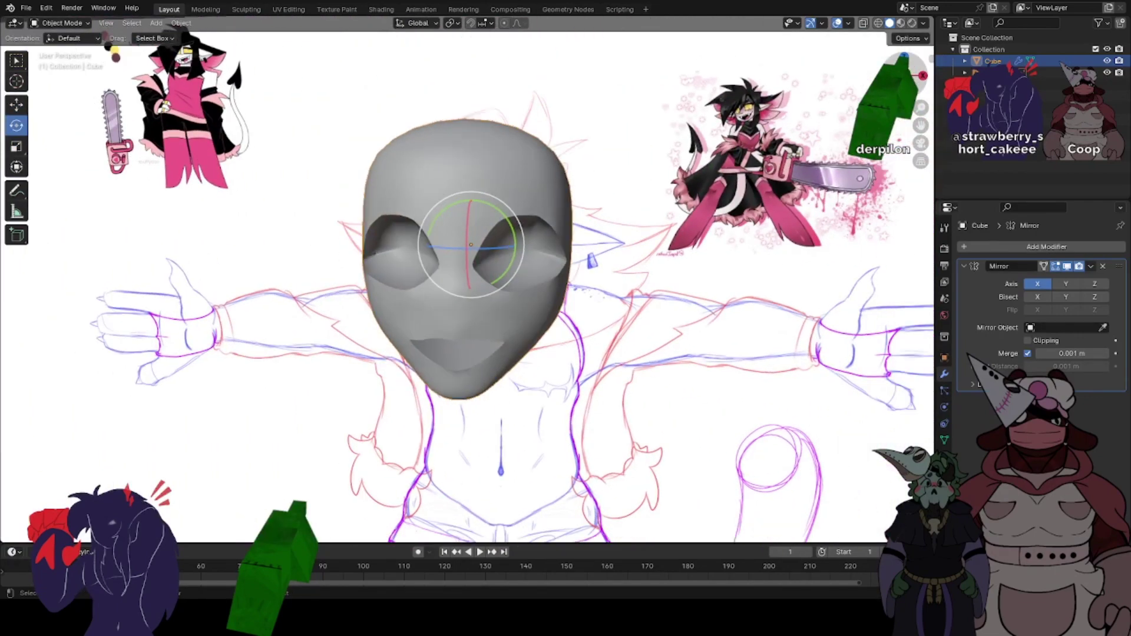
- Check the head against the sketch from the front, and hide the reference image
key("KP_1")
scroll(642, 306, "down", 4)
left_click(677, 257)
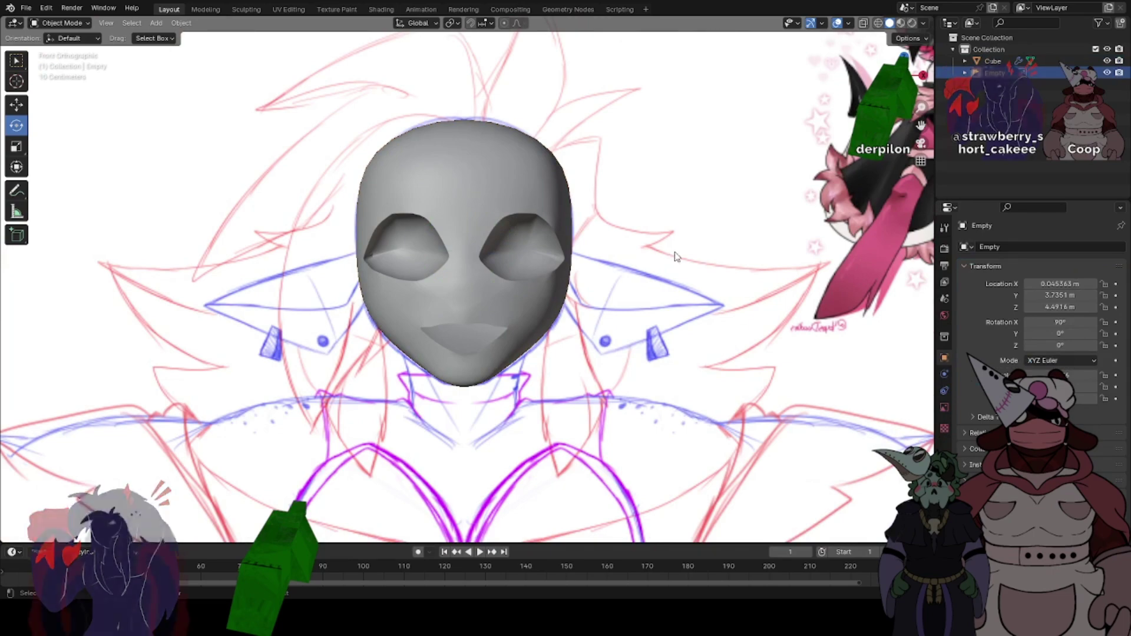
scroll(662, 255, "up", 2)
scroll(653, 253, "down", 11)
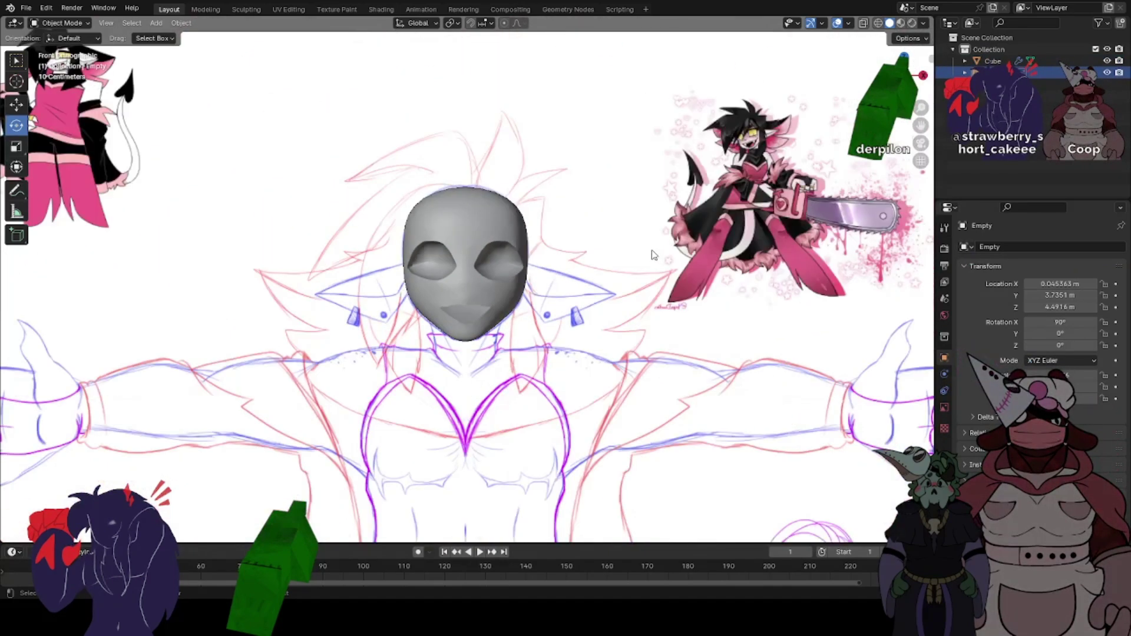
left_click_drag(920, 126, 922, 12)
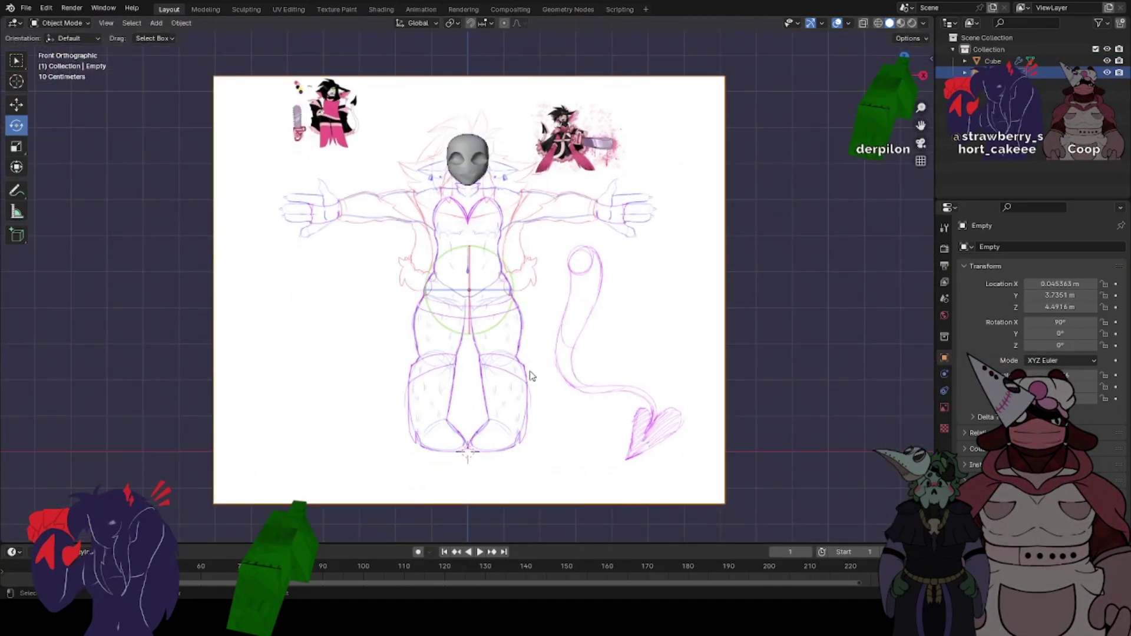
middle_click_drag(615, 253, 469, 229)
key("h")
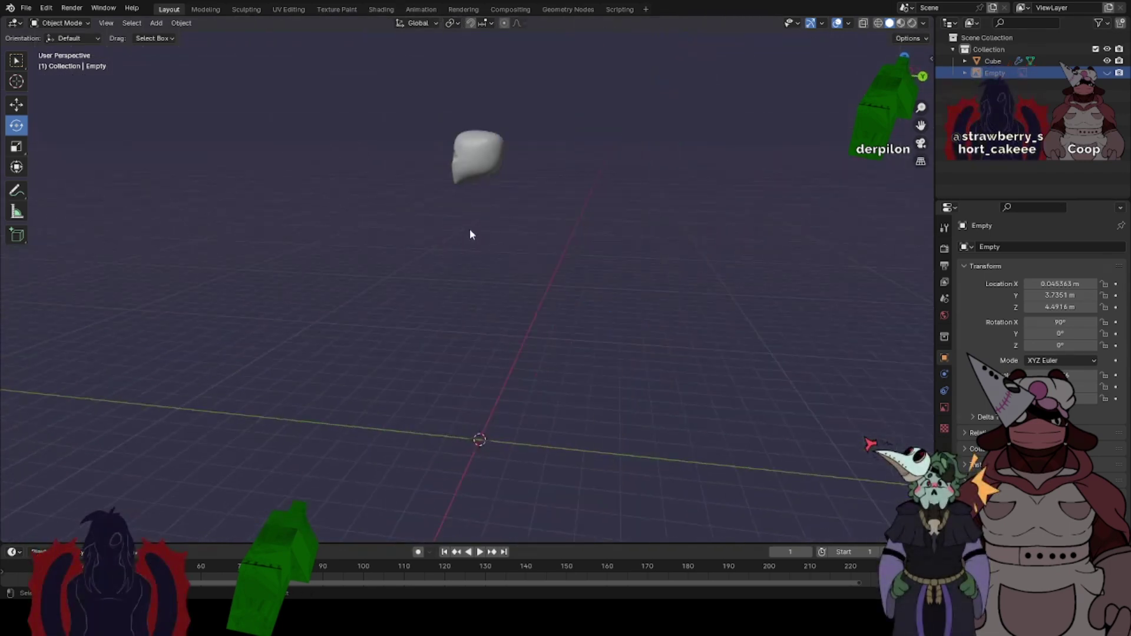
- View the head from above, and select and hide it
scroll(583, 384, "up", 4)
scroll(585, 386, "down", 3)
middle_click_drag(481, 306, 510, 463)
key("KP_7")
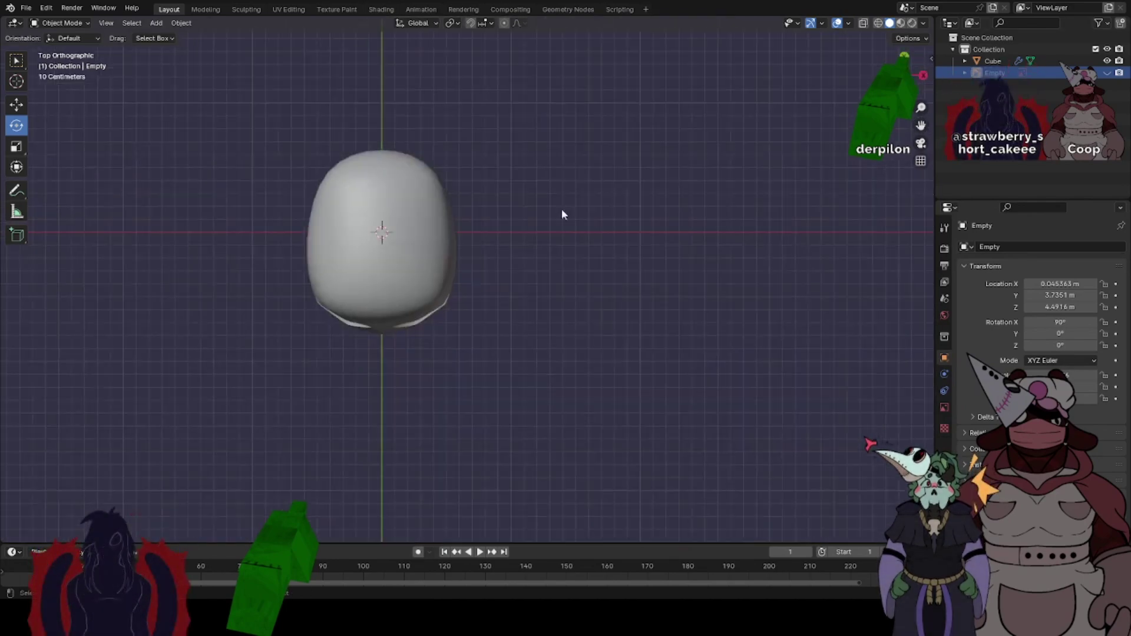
left_click(311, 270)
key("h")
scroll(376, 242, "up", 4)
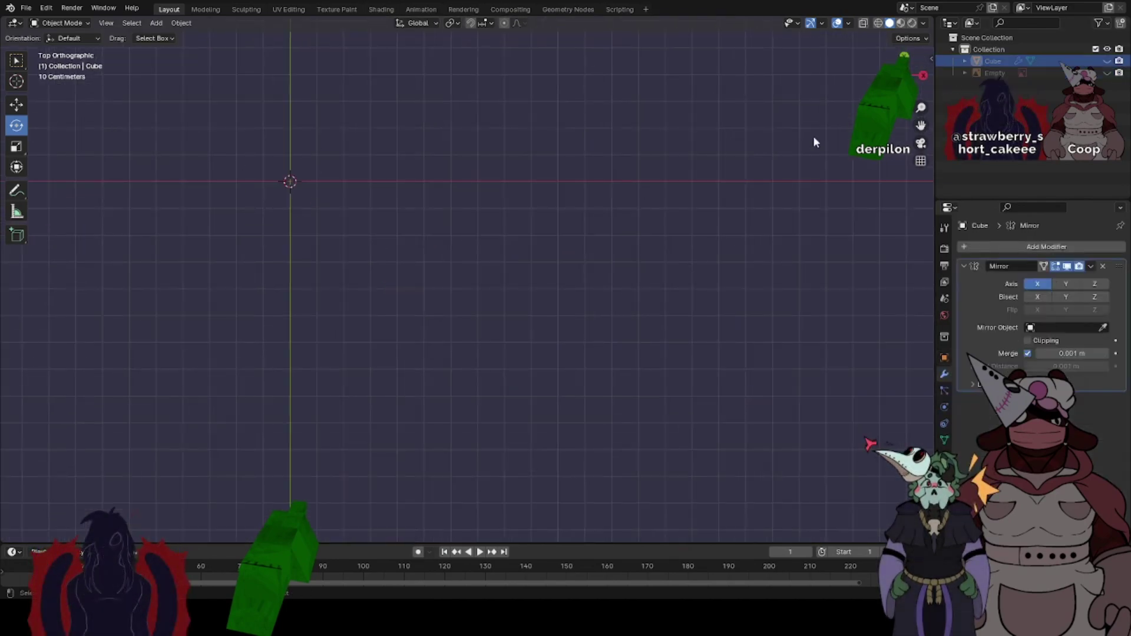
- Examine the area around the world origin in the top and front views
middle_click_drag(262, 150, 394, 228, "shift")
scroll(394, 228, "up", 2)
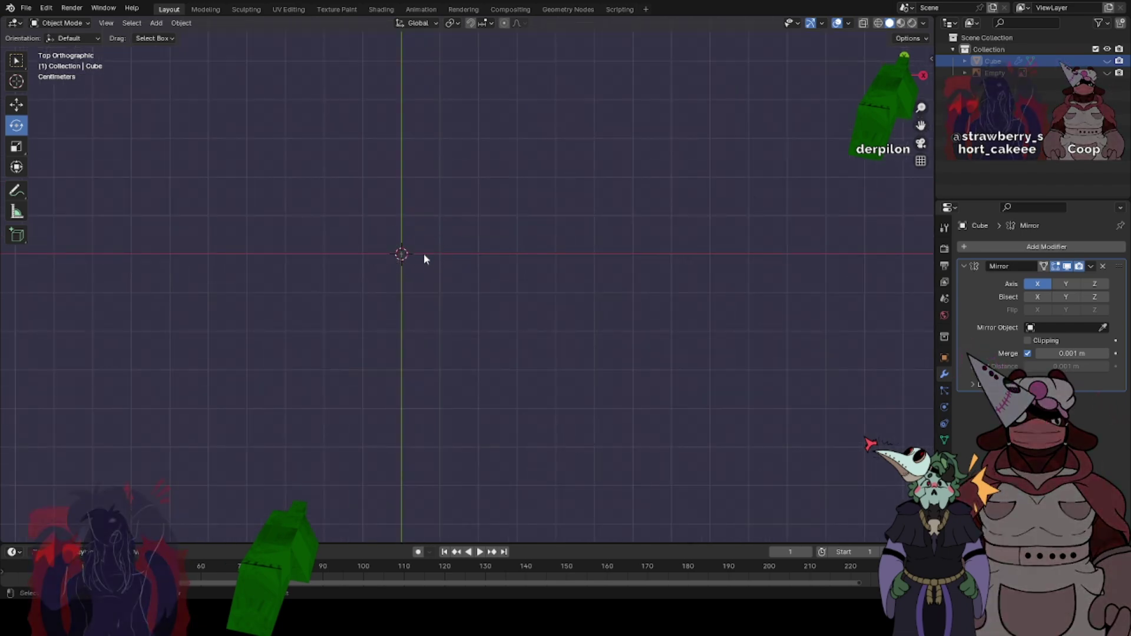
key("KP_1")
scroll(483, 203, "down", 2)
scroll(482, 204, "down", 4)
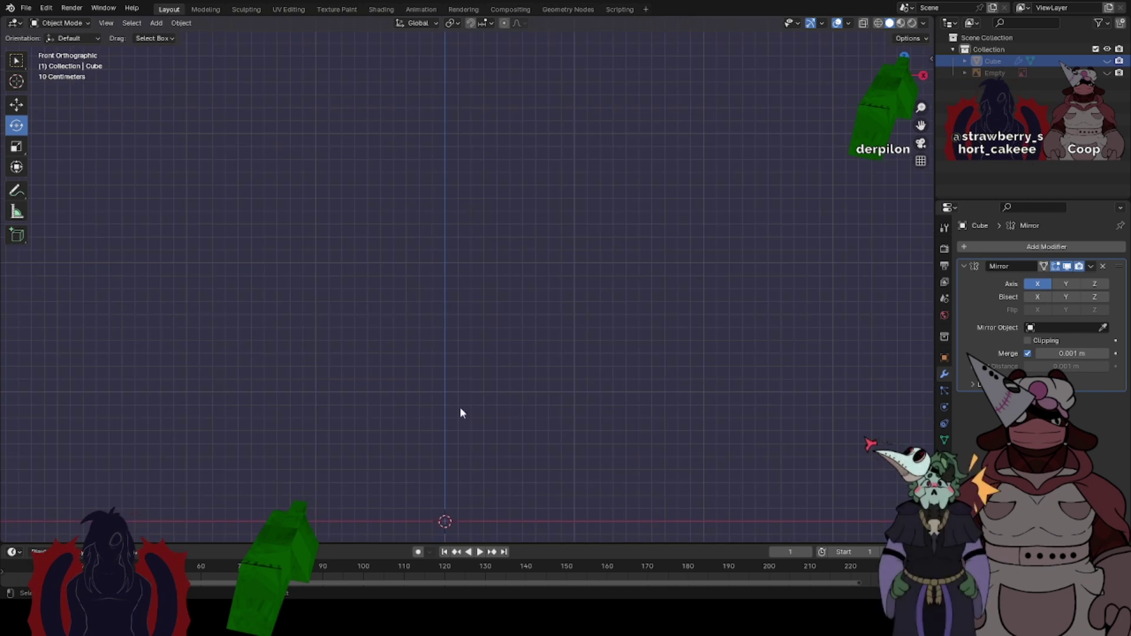
left_click_drag(922, 125, 930, 2)
scroll(471, 297, "up", 3)
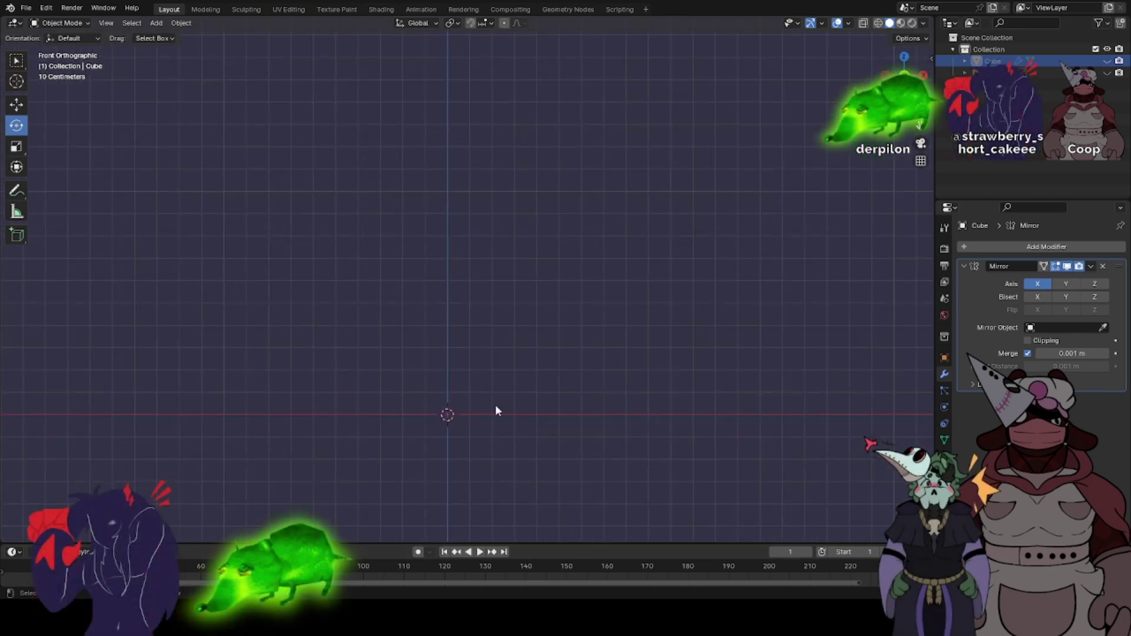
scroll(535, 389, "down", 4)
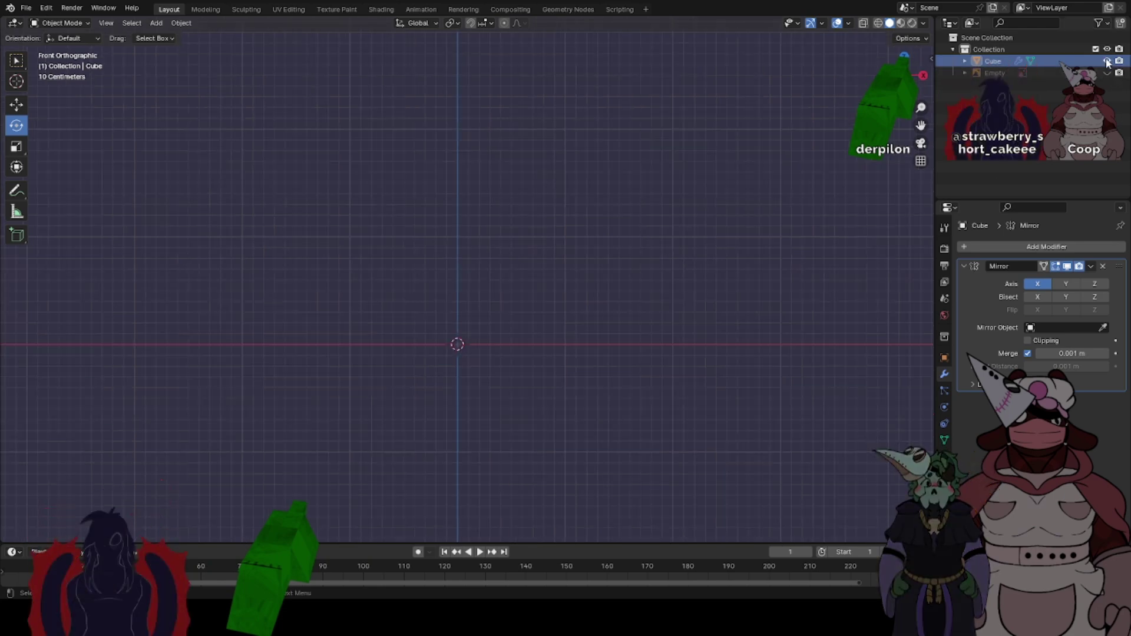
- Show the reference image again and select the head in front of it
left_click(1107, 73)
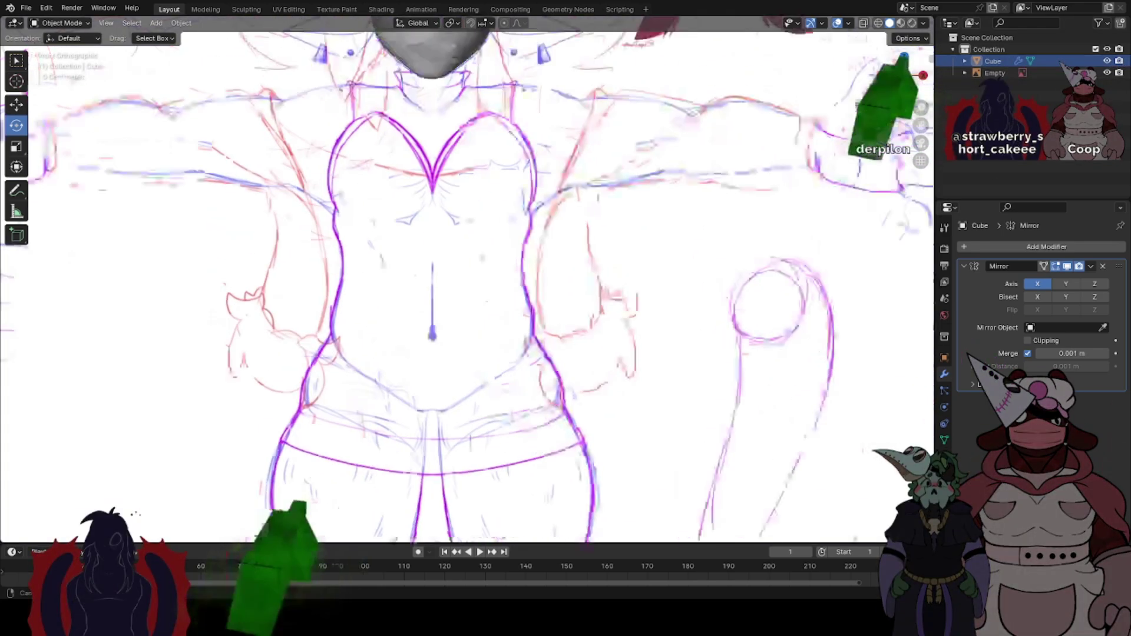
scroll(515, 318, "down", 2)
middle_click_drag(469, 94, 533, 292, "shift")
scroll(515, 318, "up", 5)
left_click(514, 318)
scroll(531, 288, "up", 3)
- Select the complete edge loop around the eye opening in Edit Mode and extrude its edges in place
key("Tab")
left_click(470, 303, "alt")
scroll(471, 304, "down", 3)
scroll(548, 235, "up", 1)
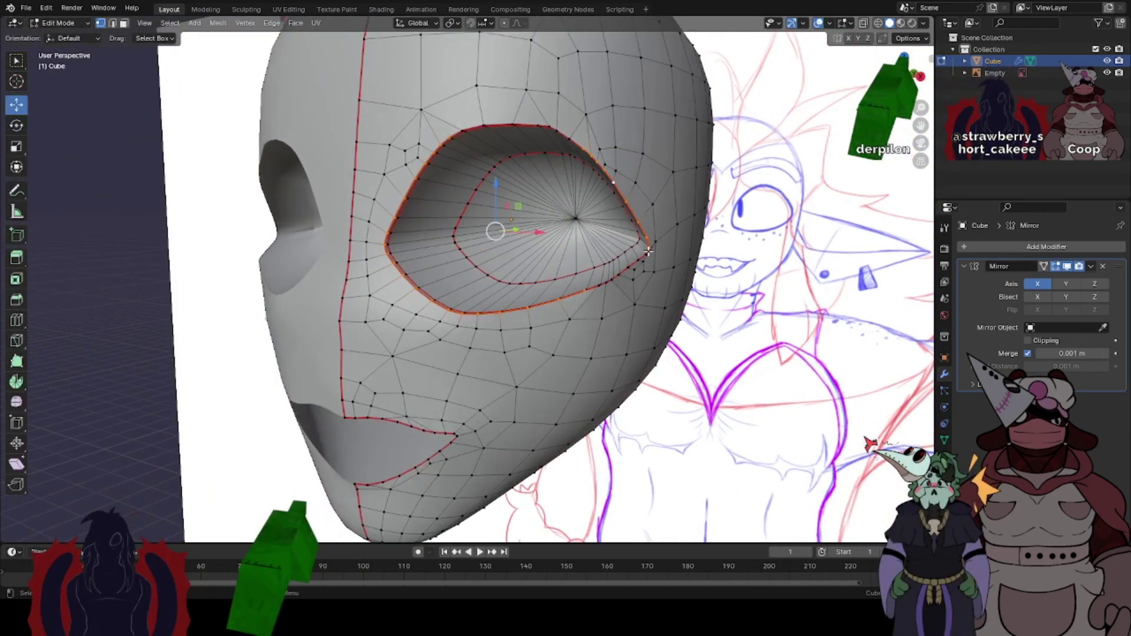
left_click(633, 265, "alt+shift")
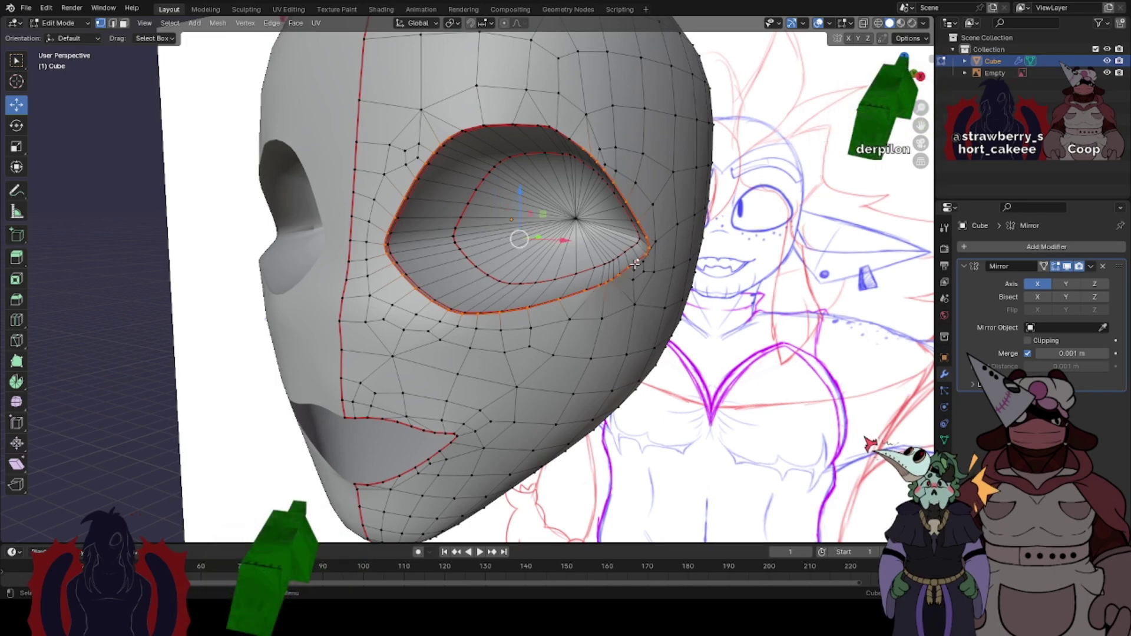
left_click(531, 123, "alt+shift")
scroll(476, 164, "up", 2)
middle_click_drag(475, 164, 461, 182)
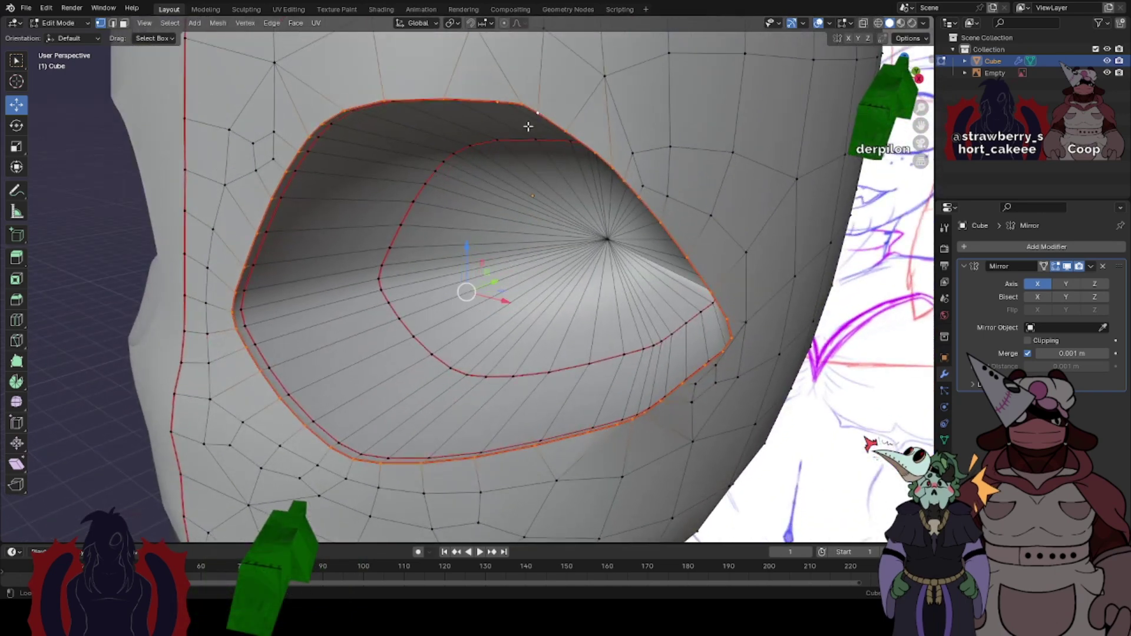
middle_click_drag(309, 331, 243, 321)
scroll(243, 322, "down", 2)
key("alt+e")
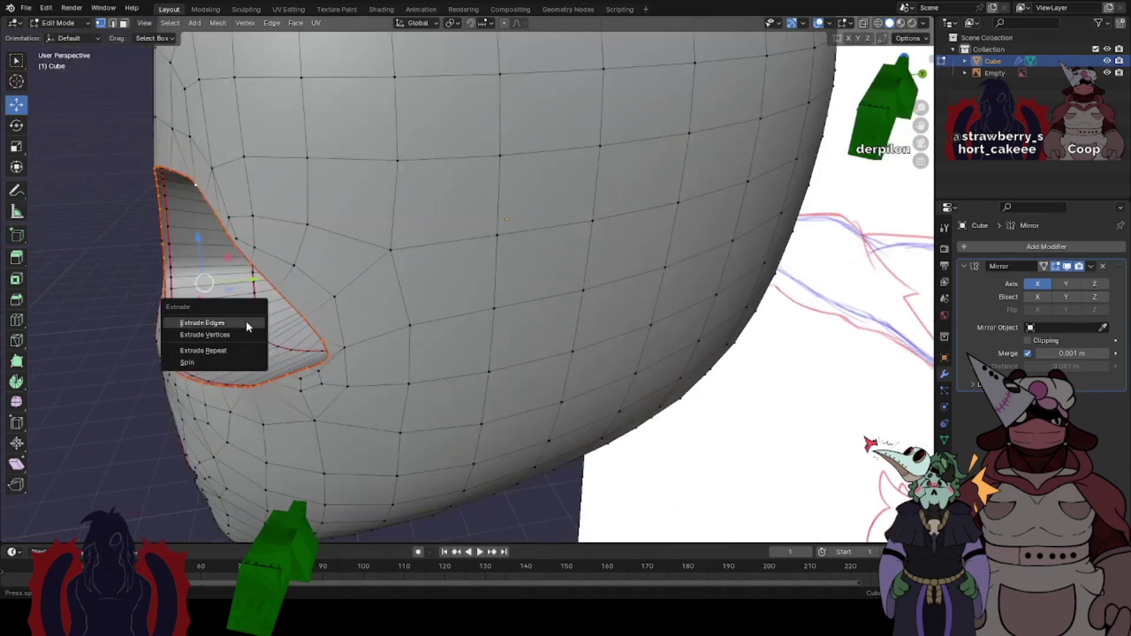
left_click(244, 322)
right_click(243, 321)
- Move the extruded eye loop slightly forward along Y and scale it up to about 1.16, forming a raised rim
left_click_drag(252, 281, 237, 282)
key("s")
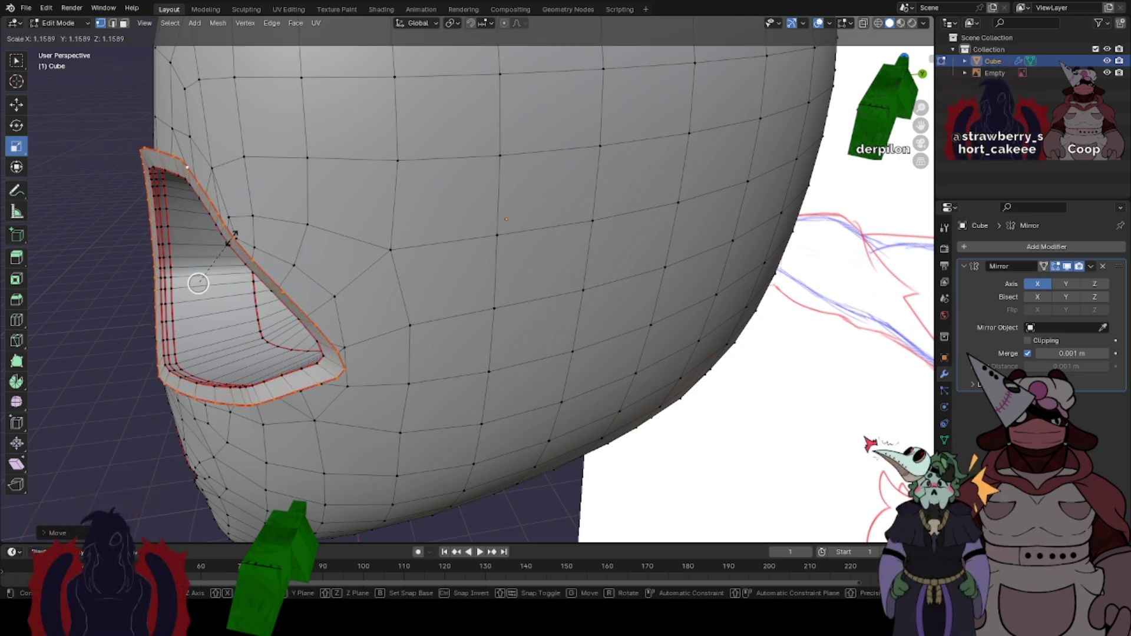
left_click(234, 238)
key("Tab")
middle_click_drag(242, 242, 385, 218)
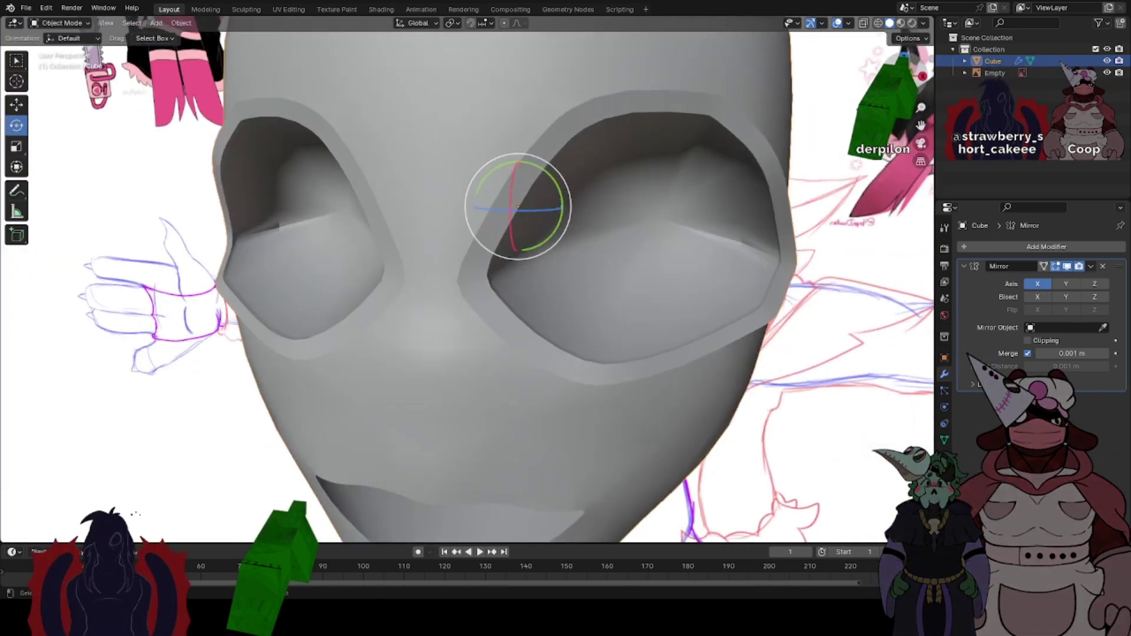
- Fine-tune the scale of the eye rim loop from the front and check both rims in Object Mode
left_click(900, 78)
scroll(564, 198, "up", 1)
key("Tab")
middle_click_drag(710, 150, 548, 219, "shift")
key("s")
left_click(545, 217)
key("Tab")
scroll(548, 219, "down", 2)
key("Tab")
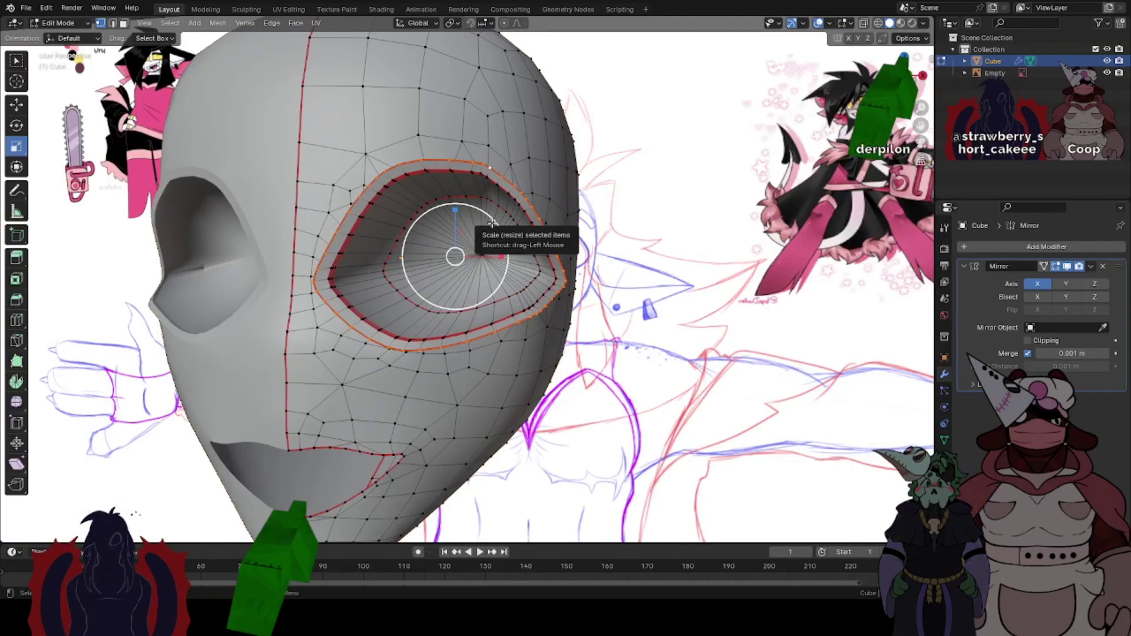
key("Tab")
middle_click_drag(380, 156, 406, 153)
scroll(407, 153, "down", 1)
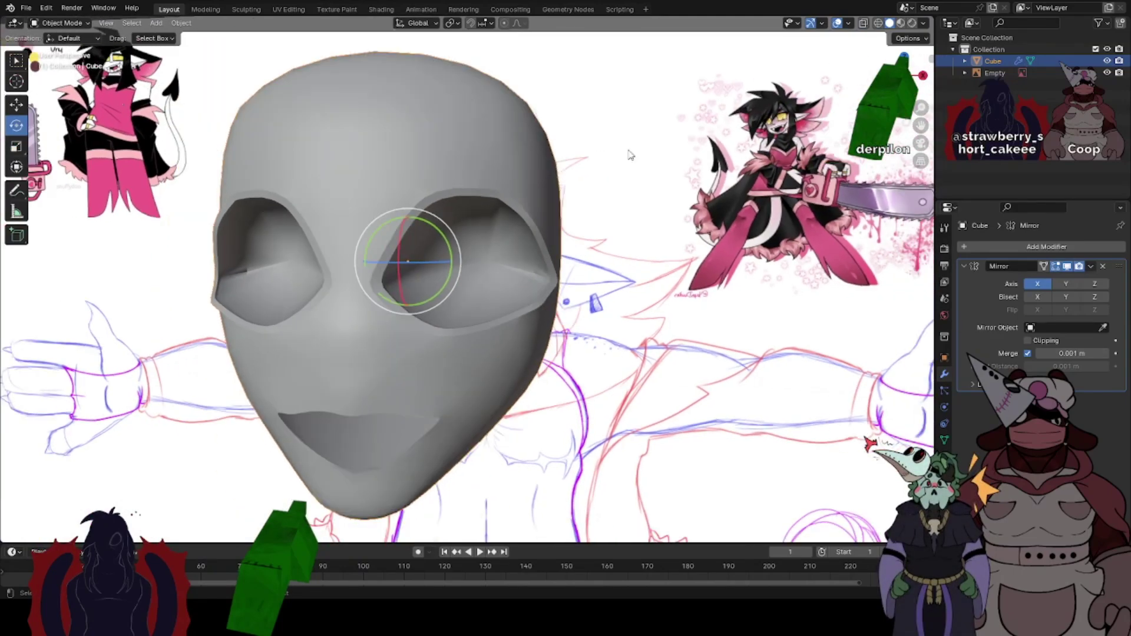
- Pull the eye rim's outer corner vertex past the side of the head and shift the two vertices below it outward
key("Tab")
scroll(770, 153, "up", 3)
left_click(904, 76)
scroll(629, 277, "up", 3)
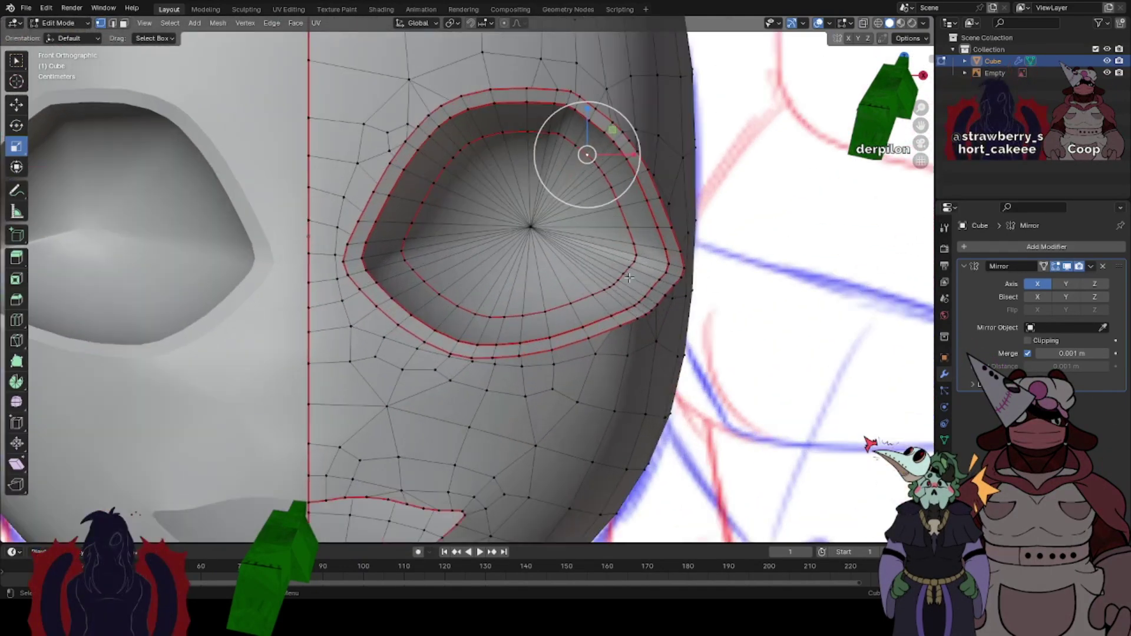
key("g")
left_click(728, 270)
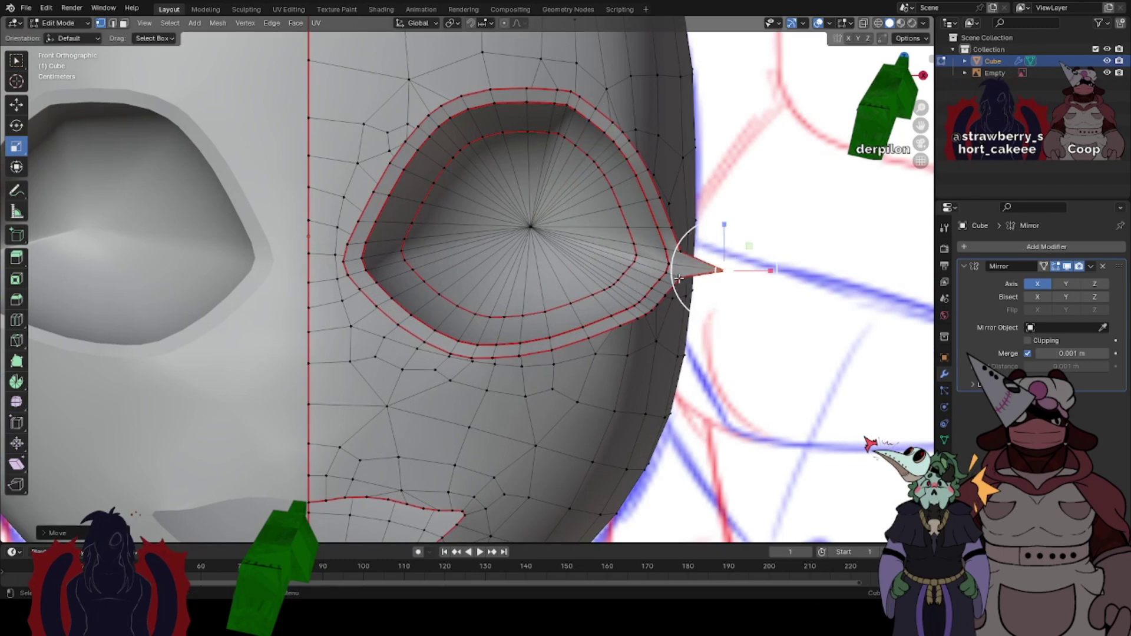
left_click(681, 279)
key("g")
left_click(691, 281)
left_click(676, 288)
key("g")
left_click(683, 291)
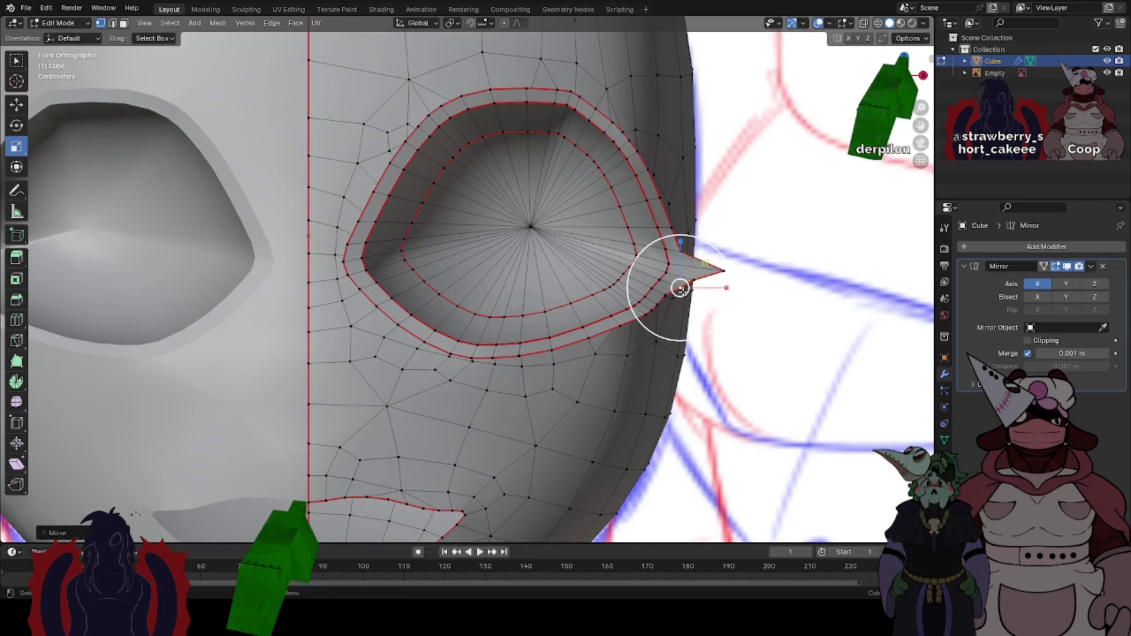
- Nudge the next lower rim vertices outward so the rim tapers into the outer point, and check the shape in Object Mode
left_click(670, 295)
key("g")
left_click(675, 295)
left_click(660, 305)
key("g")
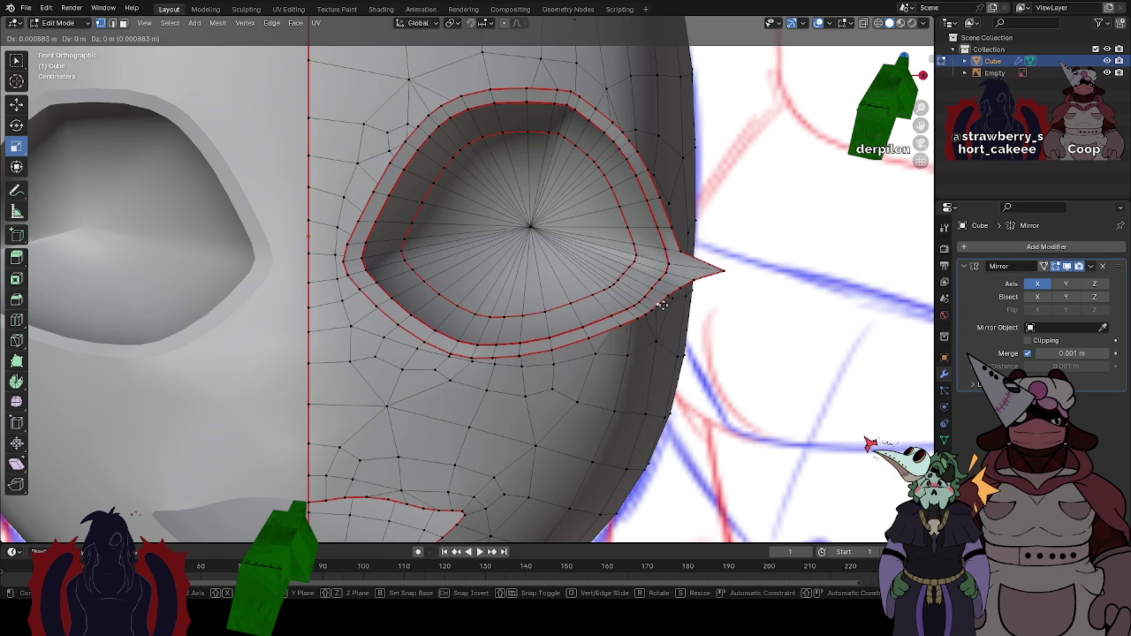
left_click(665, 304)
key("g")
left_click(651, 310)
key("Tab")
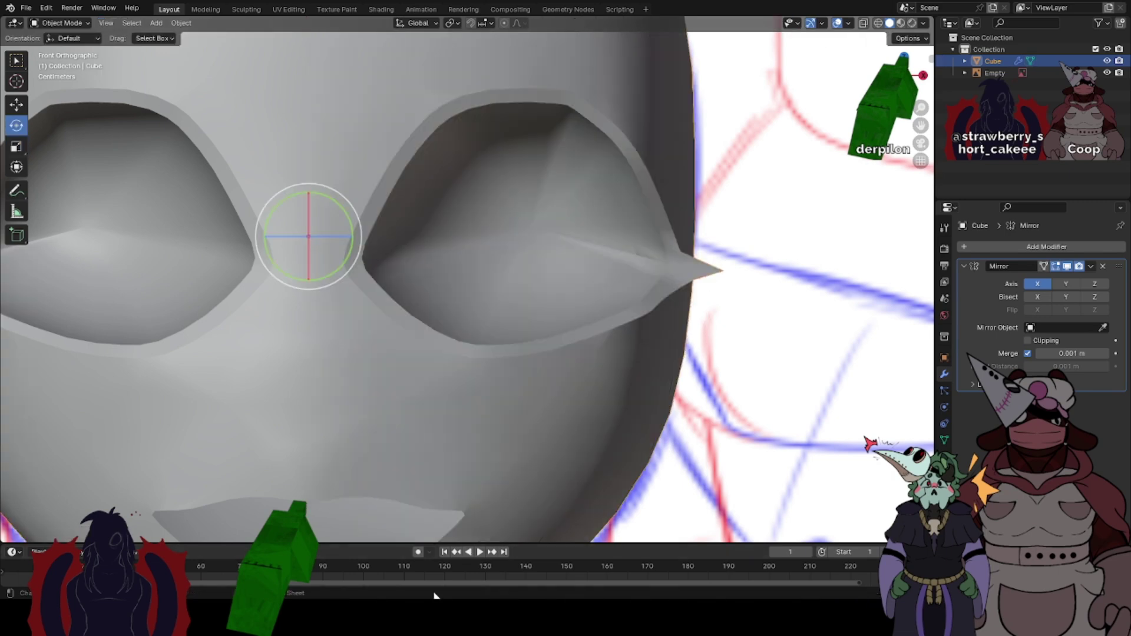
scroll(626, 300, "down", 4)
scroll(629, 301, "up", 4)
- Move the rim vertex just above the outer point outward and check the eye corner from the side
key("Tab")
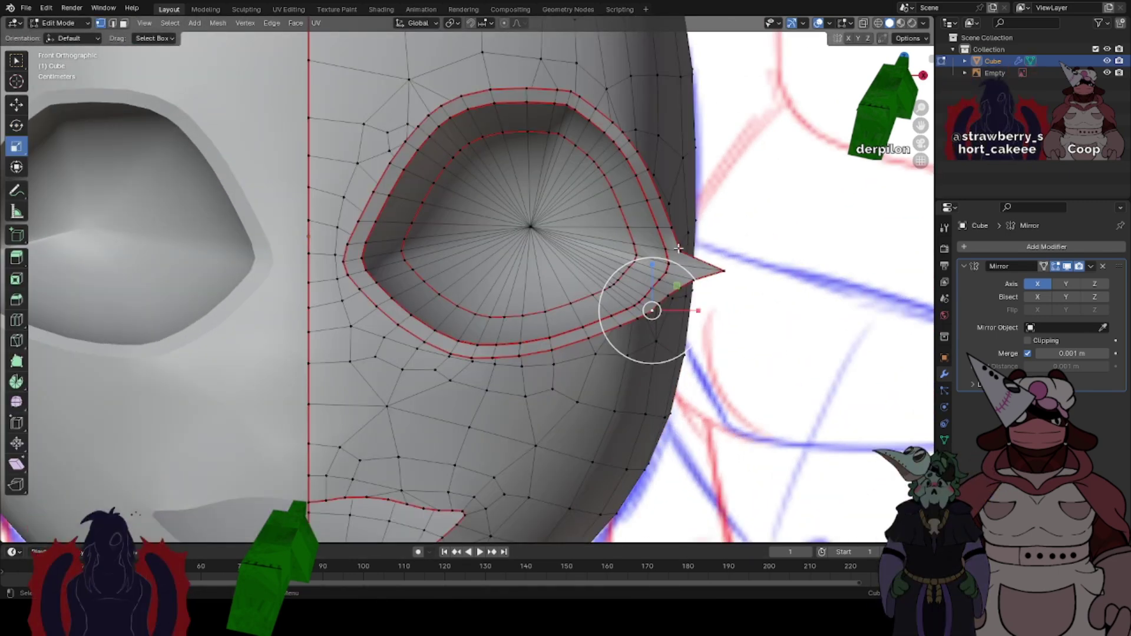
left_click(679, 250)
key("g")
left_click(694, 251)
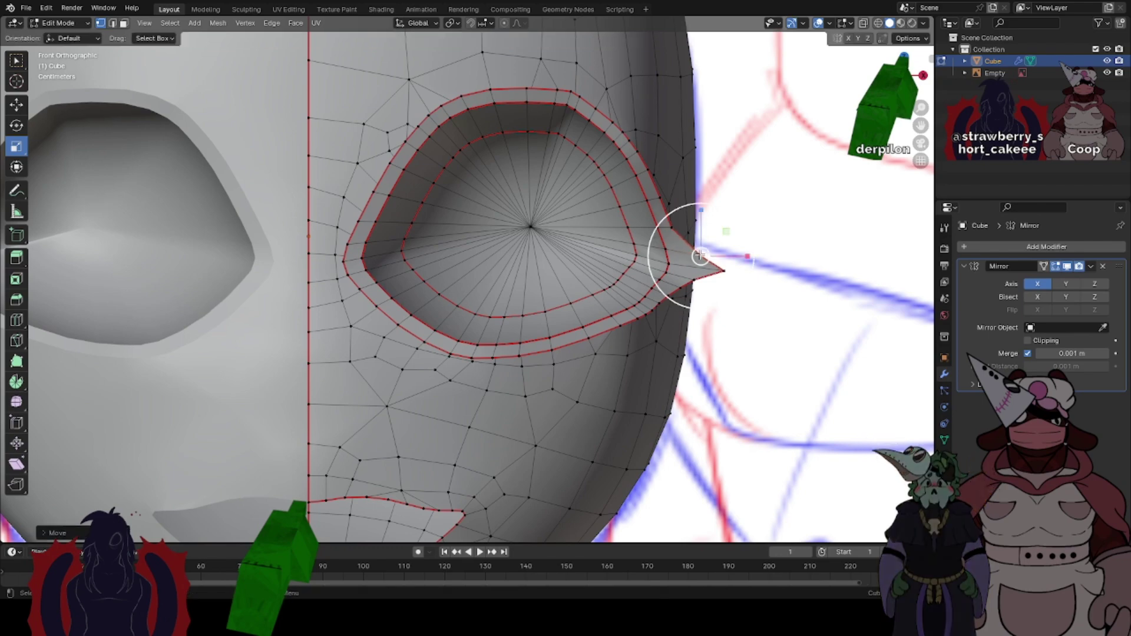
key("Tab")
scroll(535, 348, "down", 5)
middle_click_drag(535, 348, 401, 328)
scroll(401, 328, "up", 2)
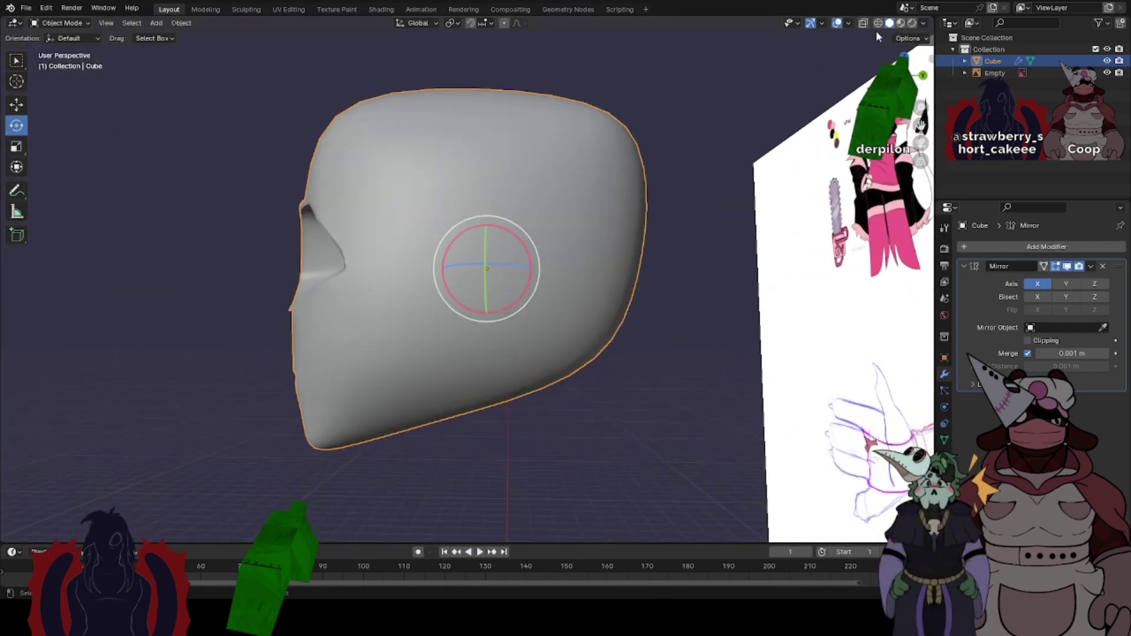
middle_click_drag(433, 183, 560, 193)
- Turn on the Face Orientation overlay while viewing the head from the front
left_click(904, 75)
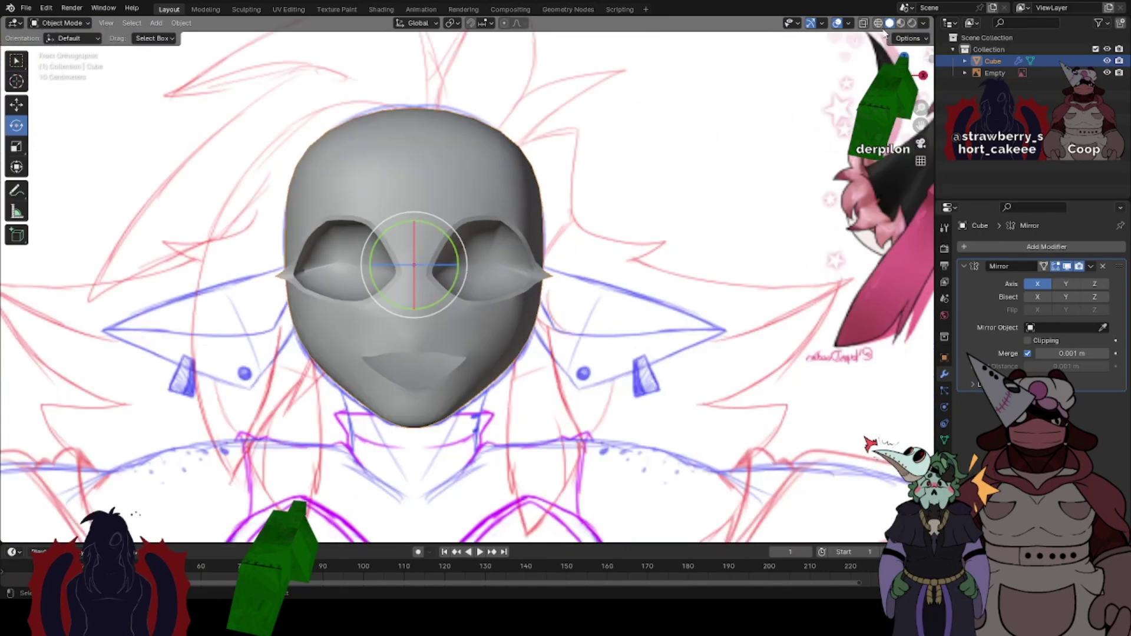
left_click(848, 23)
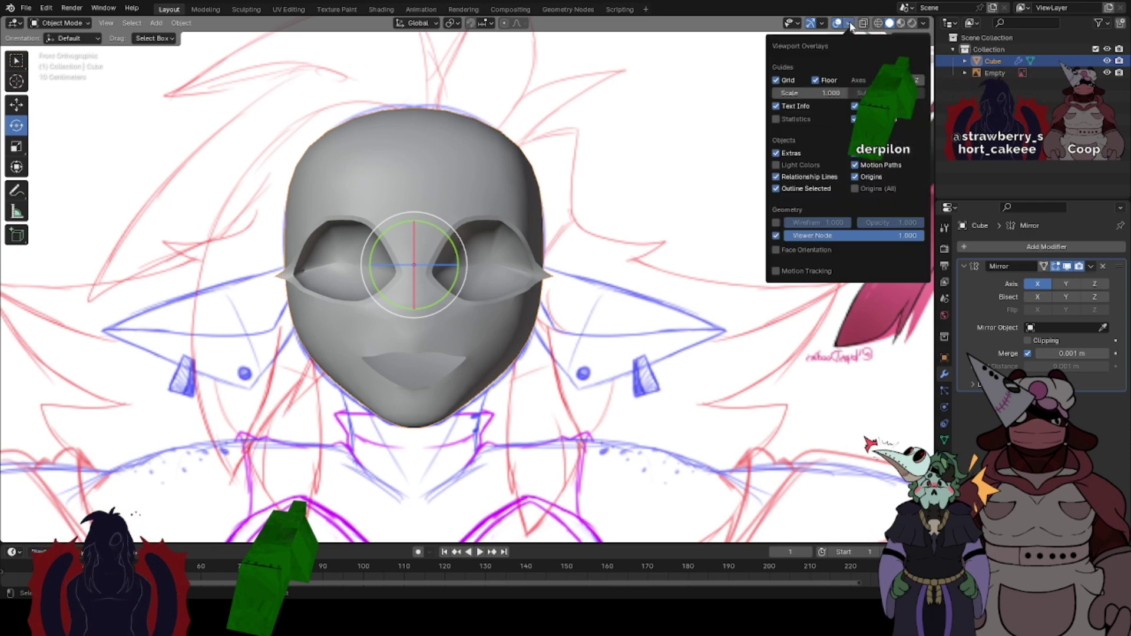
left_click(802, 248)
- Examine the eye rims, sockets and mouth from several angles for reversed faces
scroll(347, 330, "up", 5)
middle_click_drag(361, 406, 619, 317)
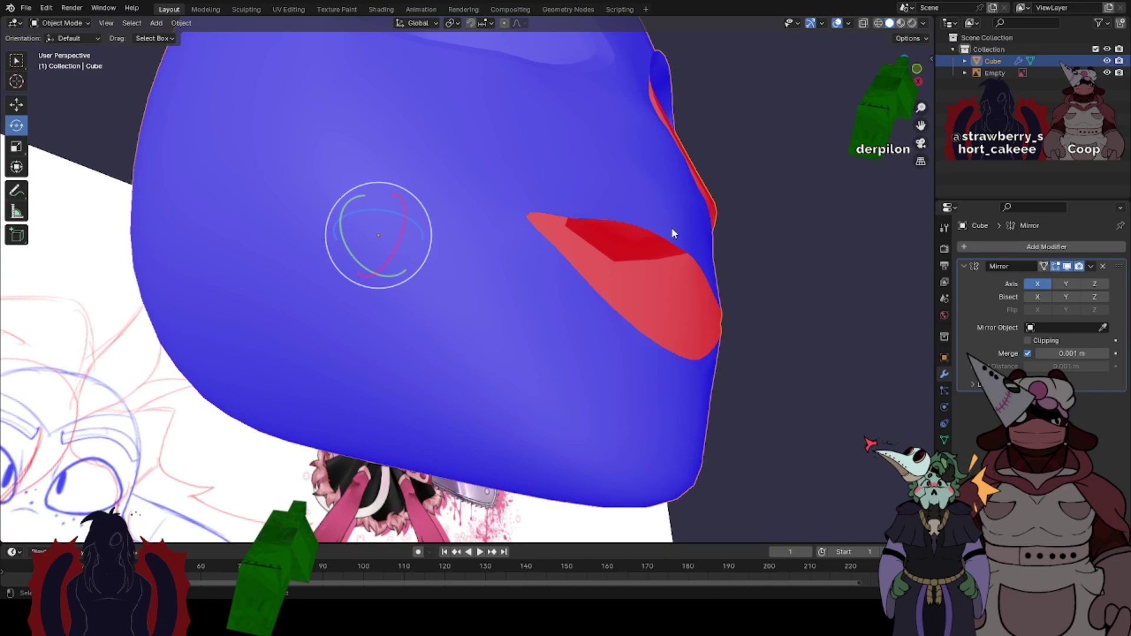
middle_click_drag(668, 277, 557, 246)
scroll(618, 232, "up", 4)
scroll(619, 234, "down", 6)
scroll(481, 300, "up", 2)
scroll(481, 300, "up", 1)
middle_click_drag(481, 301, 586, 276)
scroll(606, 289, "up", 1)
scroll(609, 238, "down", 3)
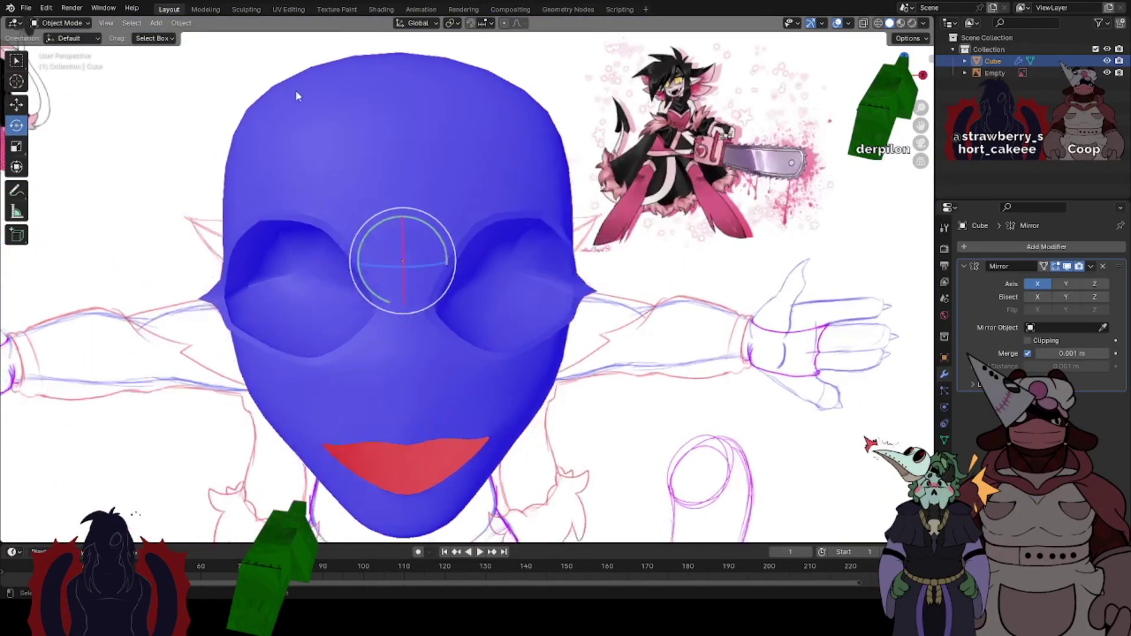
- Select the eye rim's linked faces in face select mode, flip their normals and check the result in Object Mode
key("Tab")
key("ctrl+l")
left_click(216, 23)
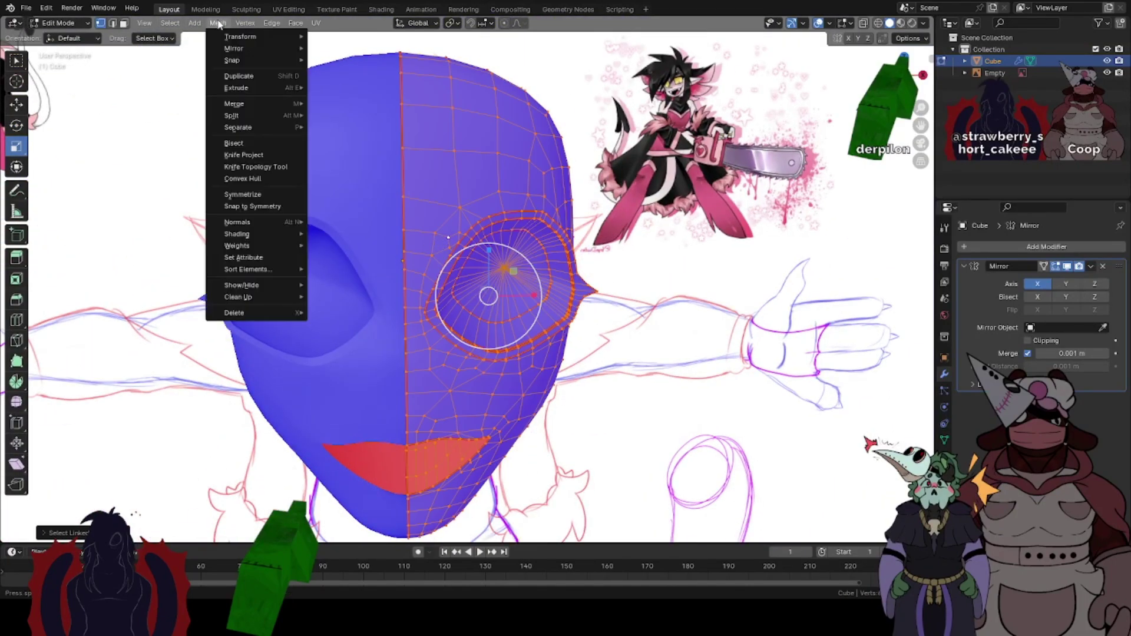
left_click(125, 23)
scroll(569, 225, "up", 3)
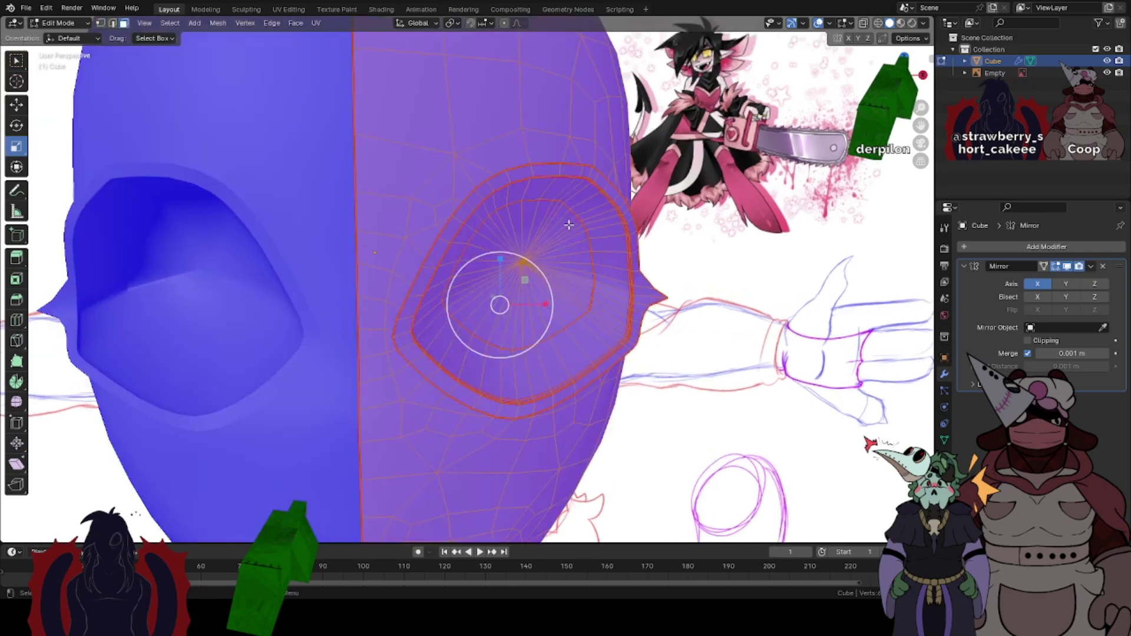
left_click(648, 302)
key("ctrl+l")
left_click(218, 24)
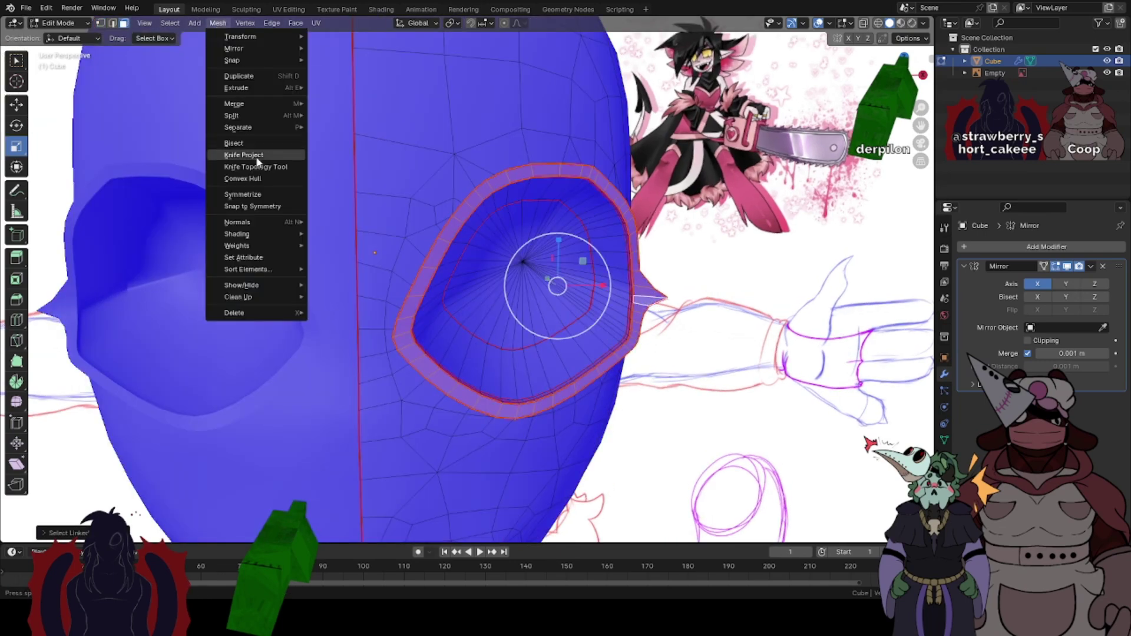
mouse_move(253, 220)
left_click(352, 224)
key("Tab")
scroll(499, 222, "down", 3)
middle_click_drag(499, 222, 405, 217)
- Flip the normals of the selected eye rim faces back and check the rim in Object Mode
key("Tab")
scroll(454, 265, "up", 1)
middle_click_drag(454, 265, 465, 270)
scroll(464, 271, "up", 5)
scroll(425, 256, "down", 1)
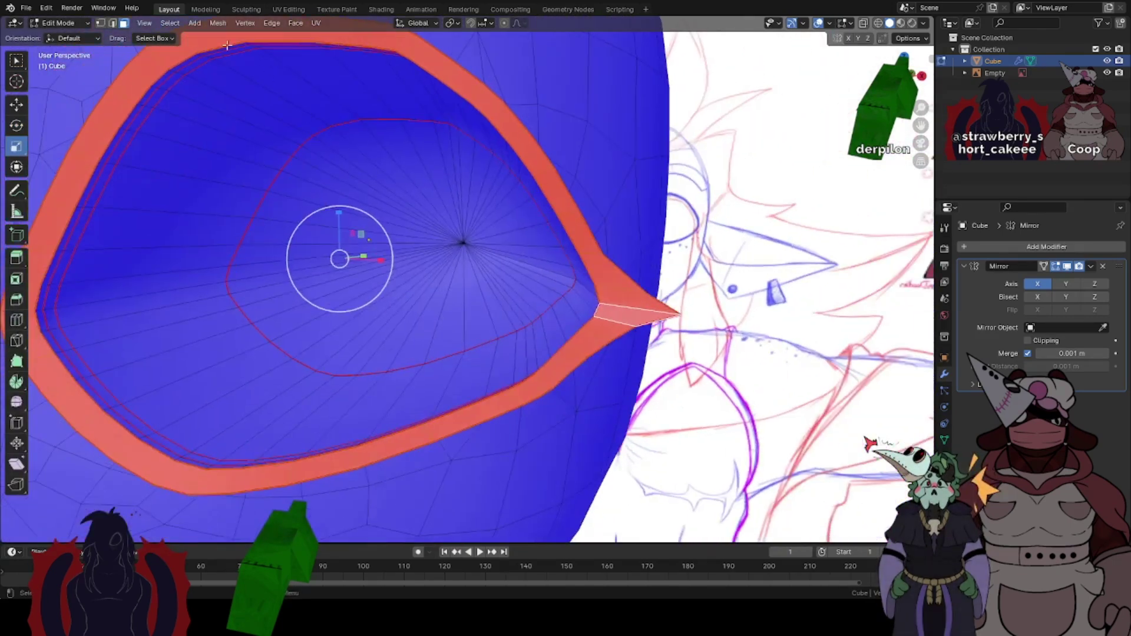
left_click(218, 23)
mouse_move(243, 223)
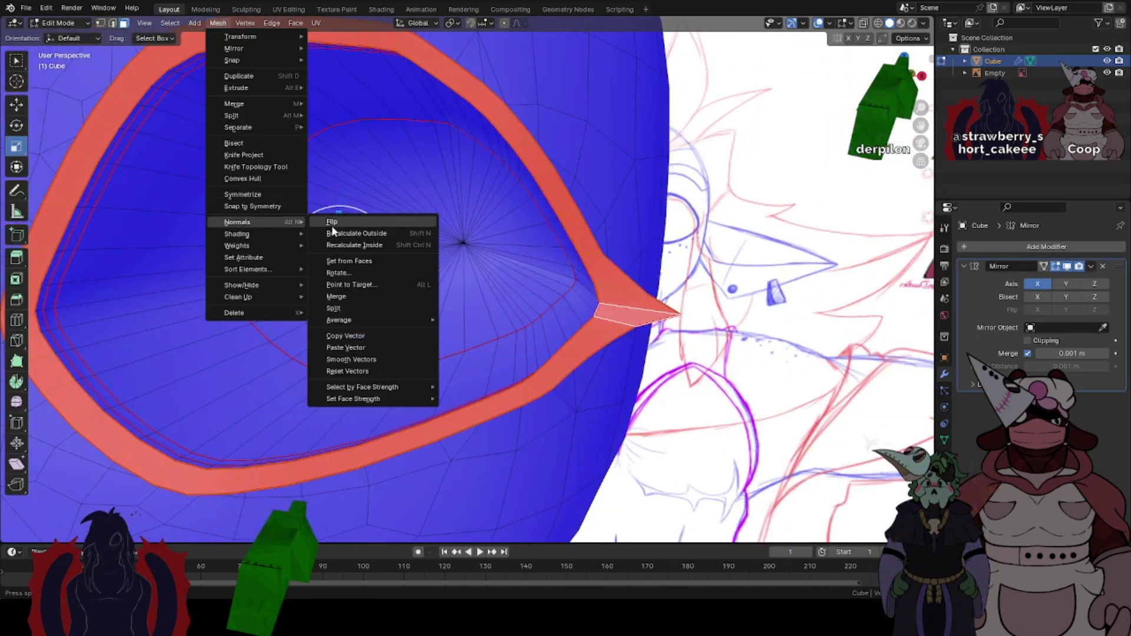
left_click(331, 224)
key("Tab")
middle_click_drag(559, 257, 627, 263)
- Select a few individual faces inside the eye socket, flip their normals and check them in Object Mode
key("Tab")
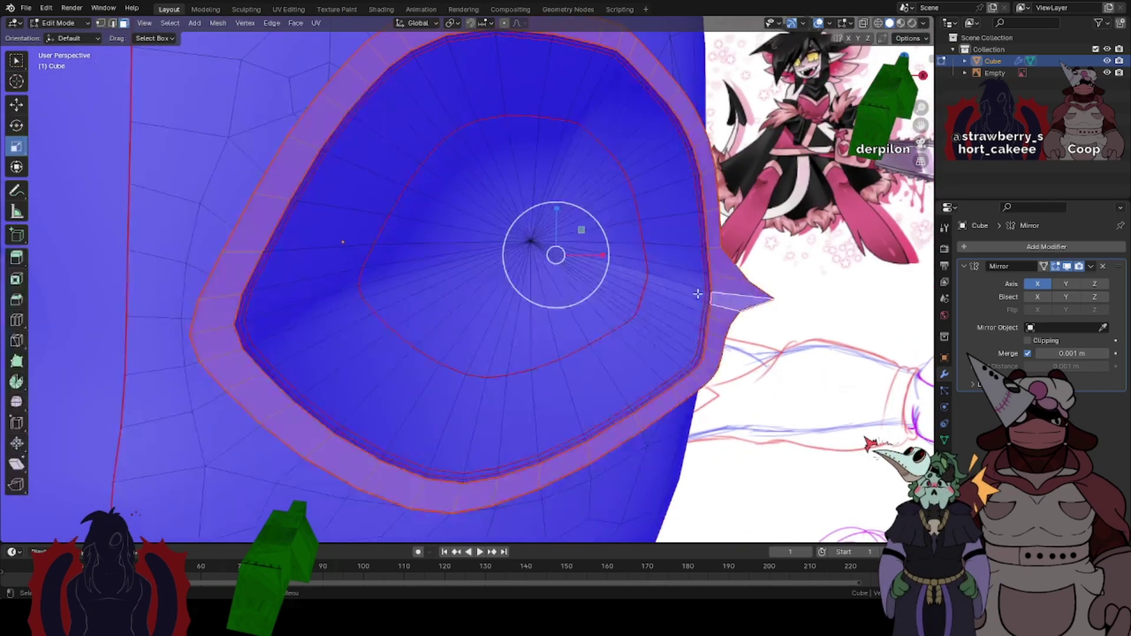
left_click(620, 365)
left_click(469, 318, "shift")
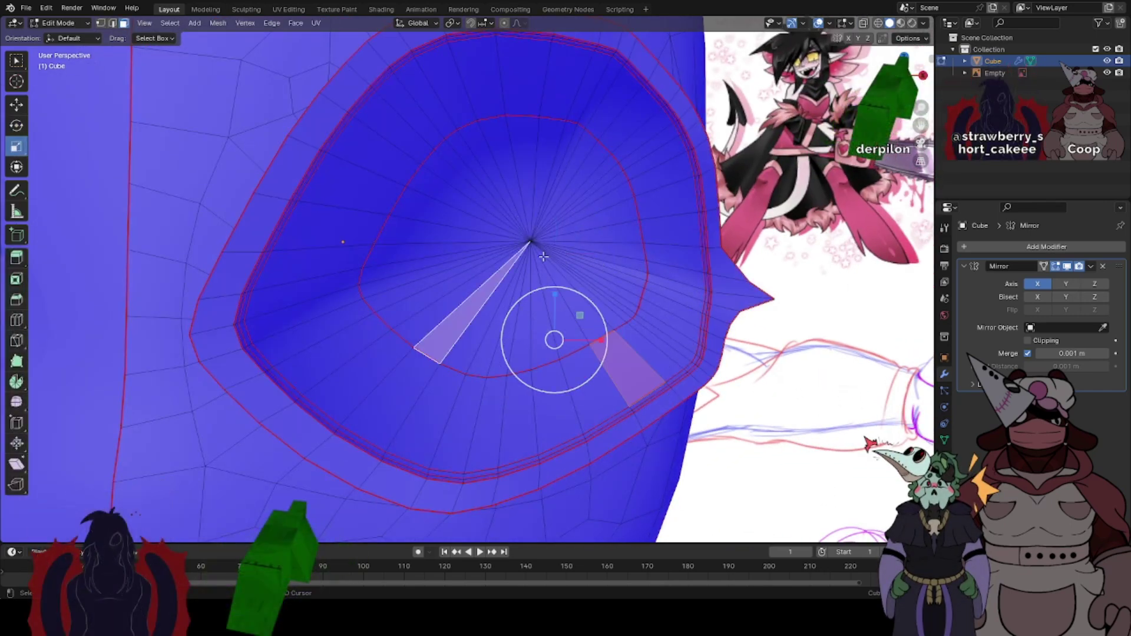
left_click(569, 214, "shift")
left_click(504, 172, "shift")
left_click(481, 101, "shift")
left_click(218, 23)
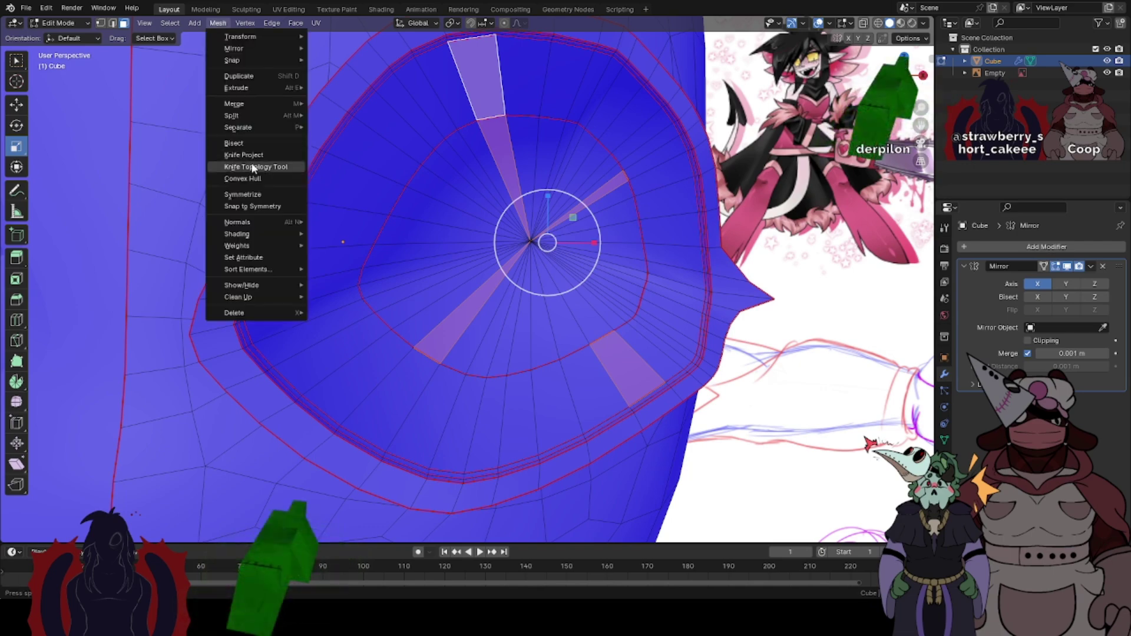
mouse_move(253, 222)
left_click(324, 222)
key("Tab")
middle_click_drag(370, 217, 428, 229)
- Select all linked faces of the eye socket and recalculate their normals outside
key("Tab")
left_click(570, 331)
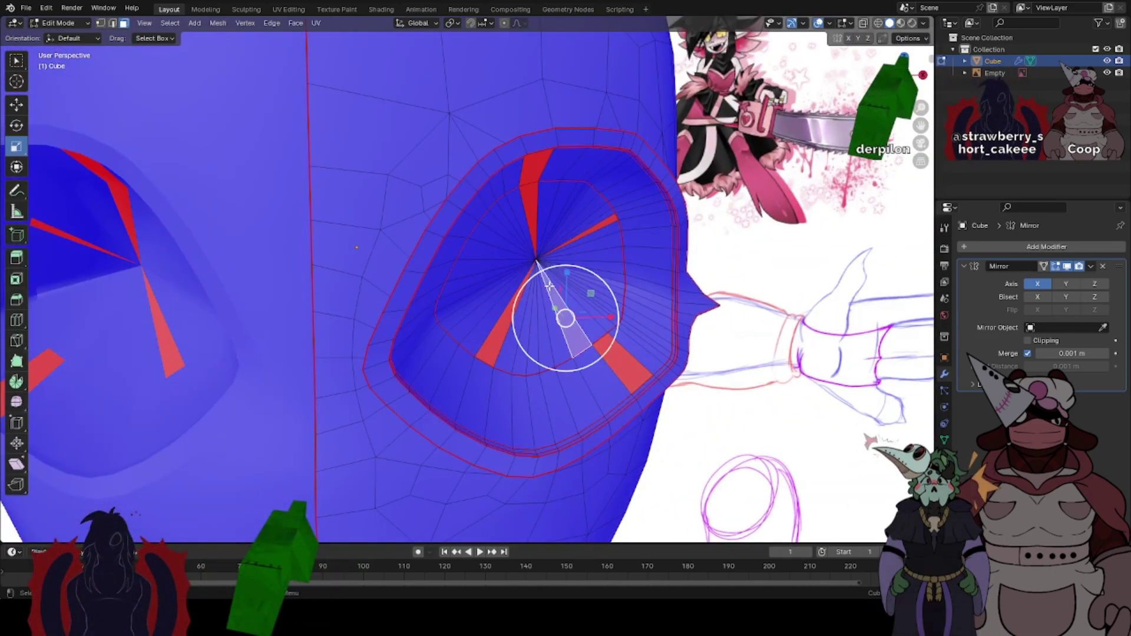
key("l")
key("l")
left_click(218, 23)
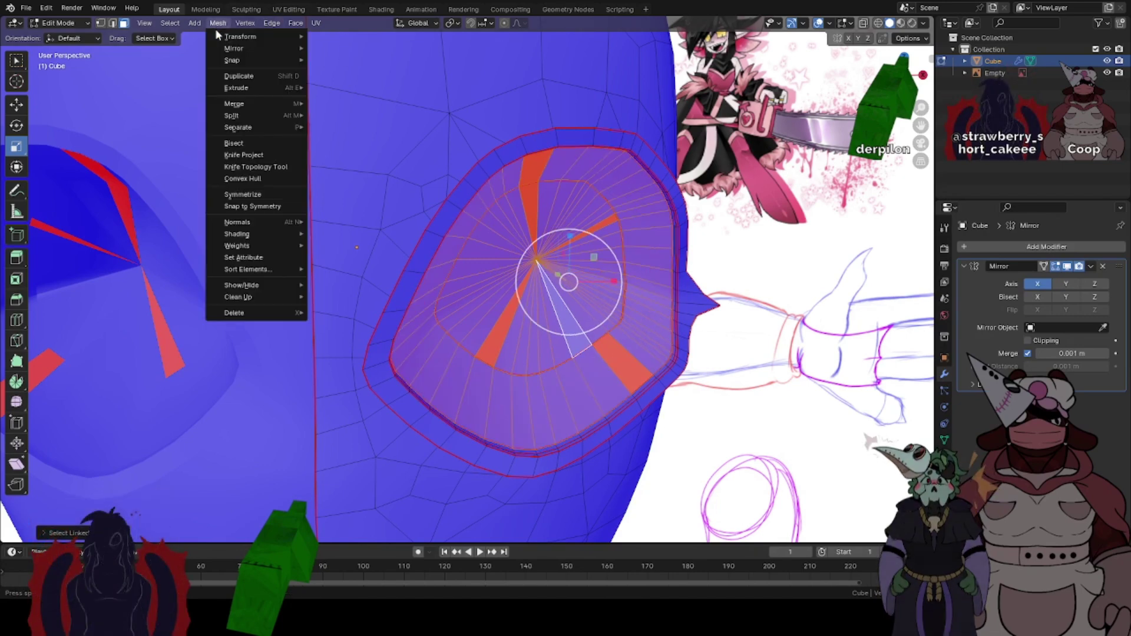
mouse_move(249, 221)
left_click(360, 235)
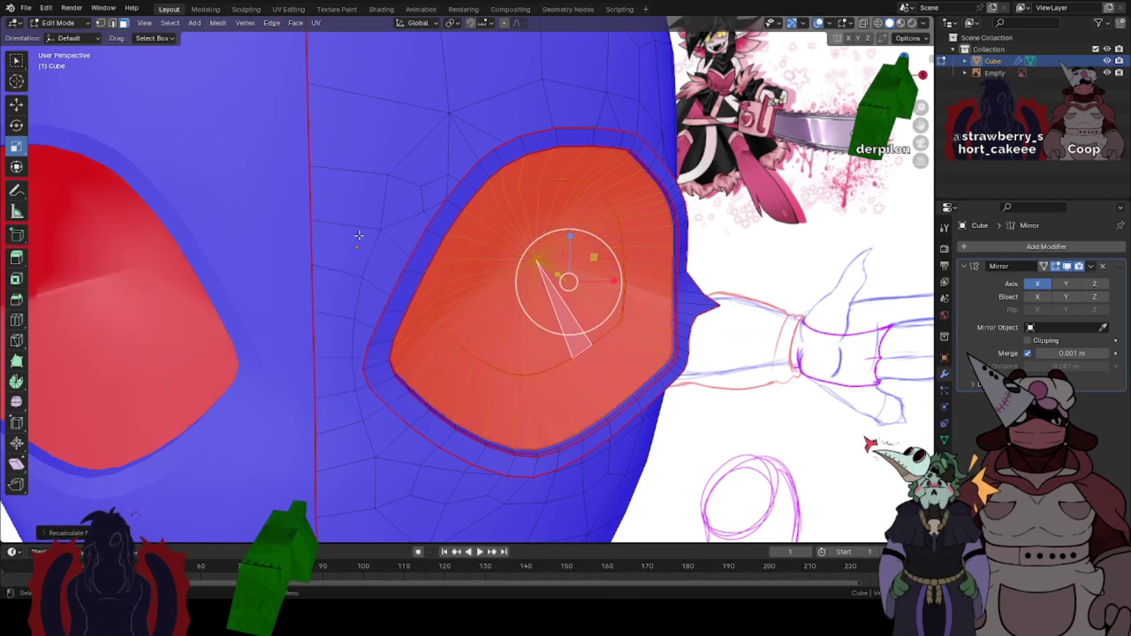
- Recalculate the eye socket's normals inside and check the whole head in Object Mode
left_click(218, 23)
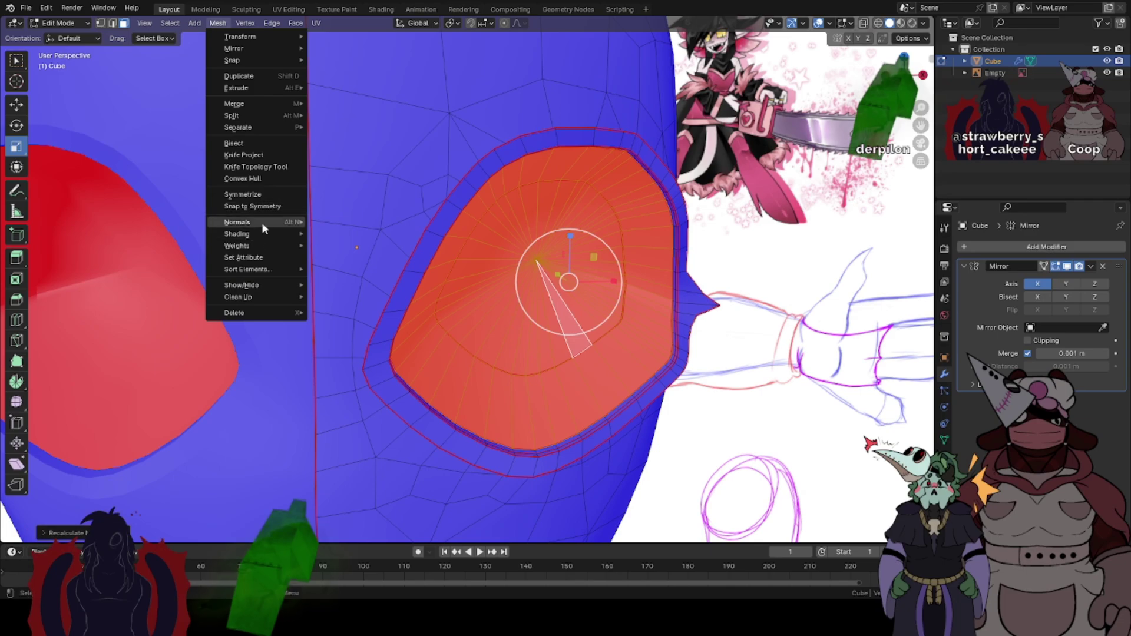
mouse_move(262, 224)
left_click(357, 244)
key("Tab")
scroll(589, 227, "down", 2)
middle_click_drag(589, 227, 619, 214)
scroll(619, 214, "down", 4)
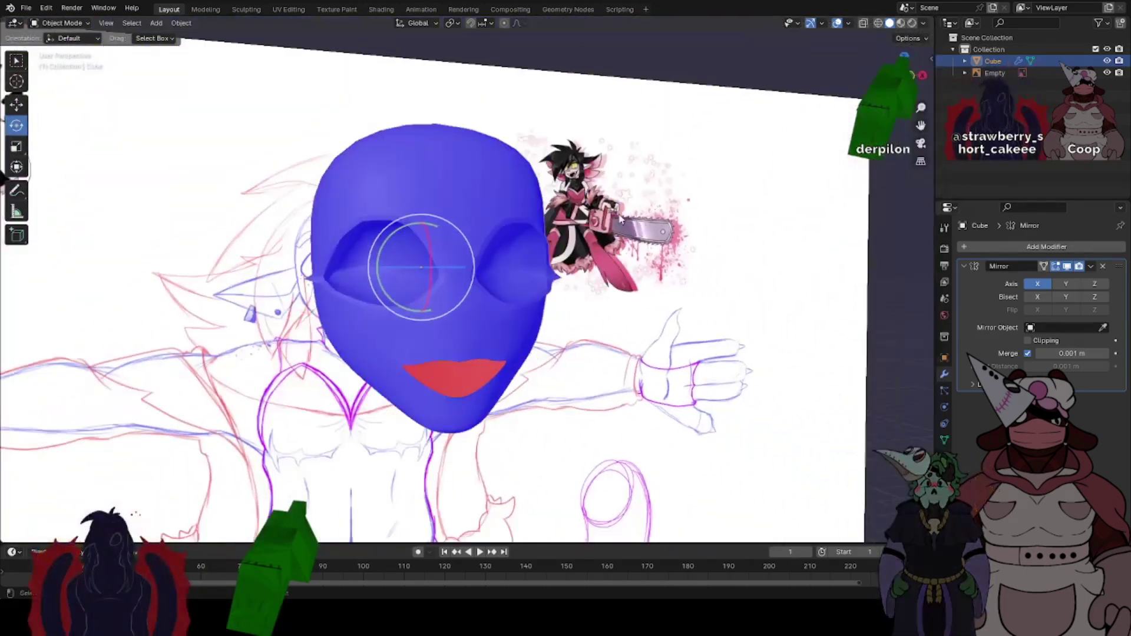
- Select the head from the side and switch it to Sculpt Mode
left_click(574, 176)
middle_click_drag(575, 175, 351, 220)
scroll(422, 203, "up", 2)
left_click(422, 203)
left_click(62, 62)
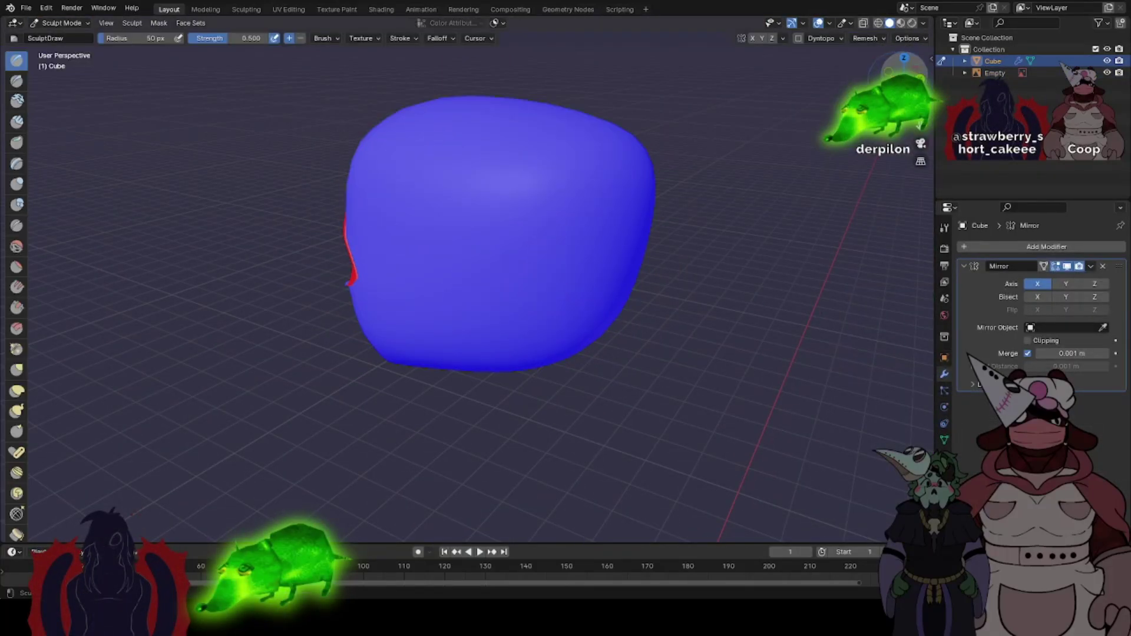
- Smooth the back of the head using the Smooth brush with a 186 px radius and 0.229 strength
key("KP_3")
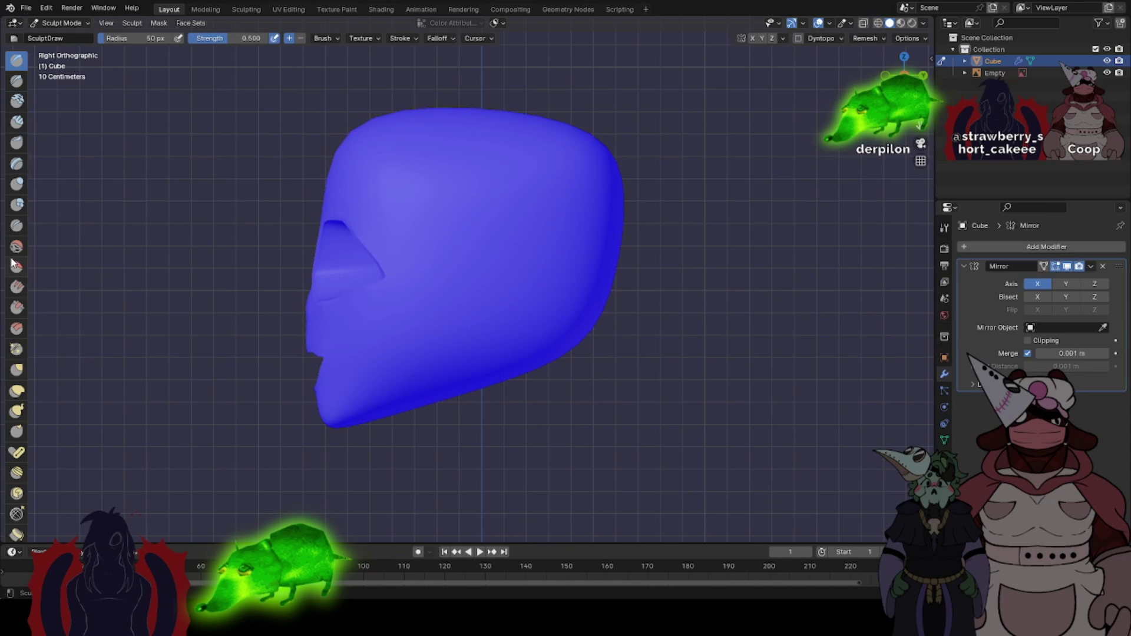
left_click_drag(219, 39, 155, 39)
middle_click_drag(527, 184, 471, 206)
mouse_move(521, 202)
left_mouse_down()
mouse_move(549, 194)
mouse_move(571, 240)
left_mouse_up()
mouse_move(571, 359)
middle_mouse_down()
mouse_move(575, 320)
mouse_move(533, 312)
mouse_move(576, 229)
middle_mouse_up()
middle_click_drag(649, 217, 641, 207)
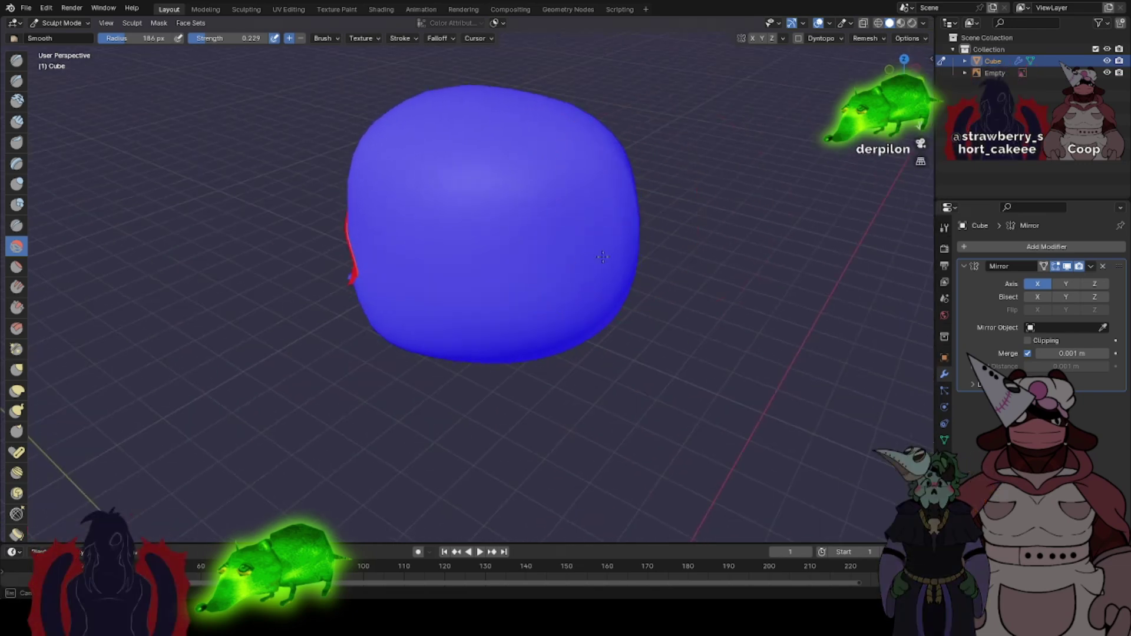
- Enable Clipping on the head's Mirror modifier in Object Mode and return to Sculpt Mode
left_click(17, 389)
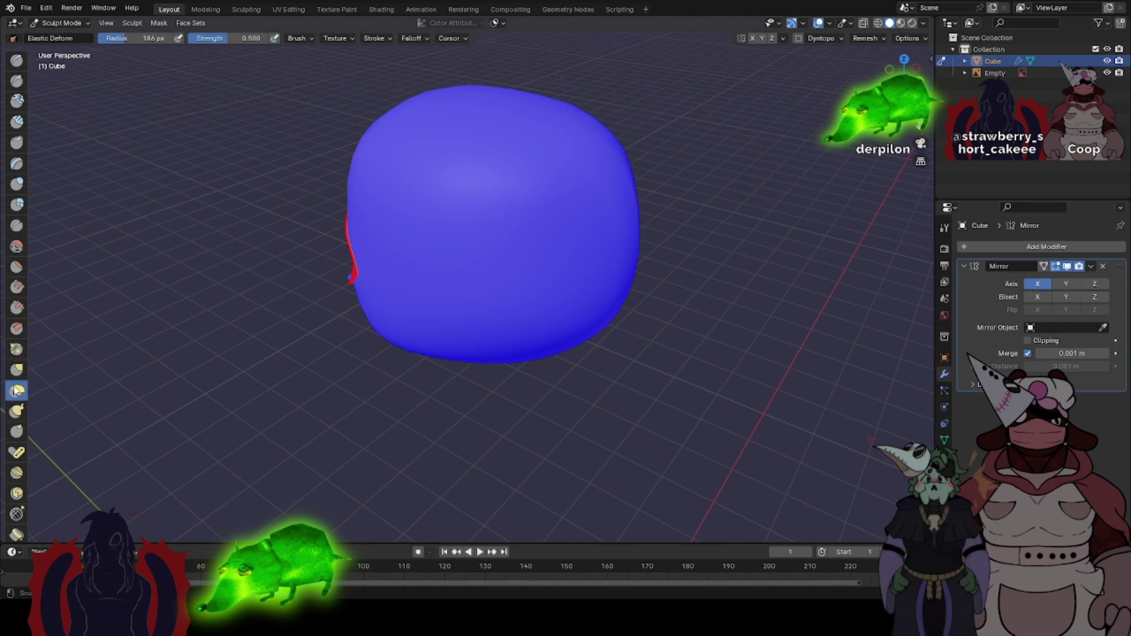
left_click(17, 371)
middle_click_drag(548, 236, 347, 231)
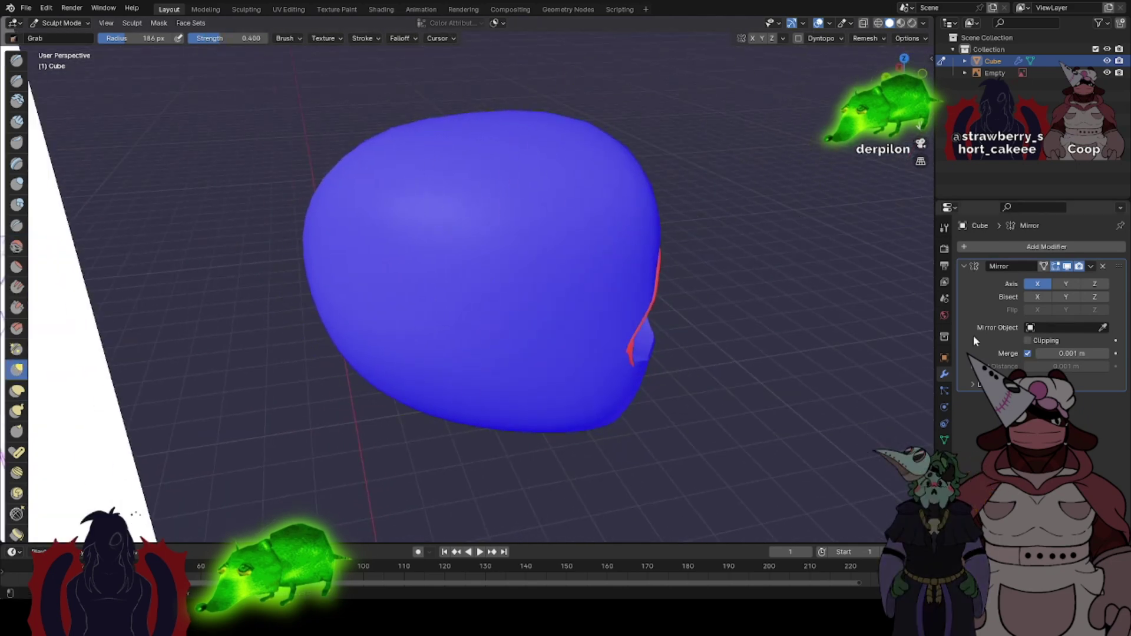
key("Tab")
key("Tab")
left_click(654, 347)
left_click(654, 348)
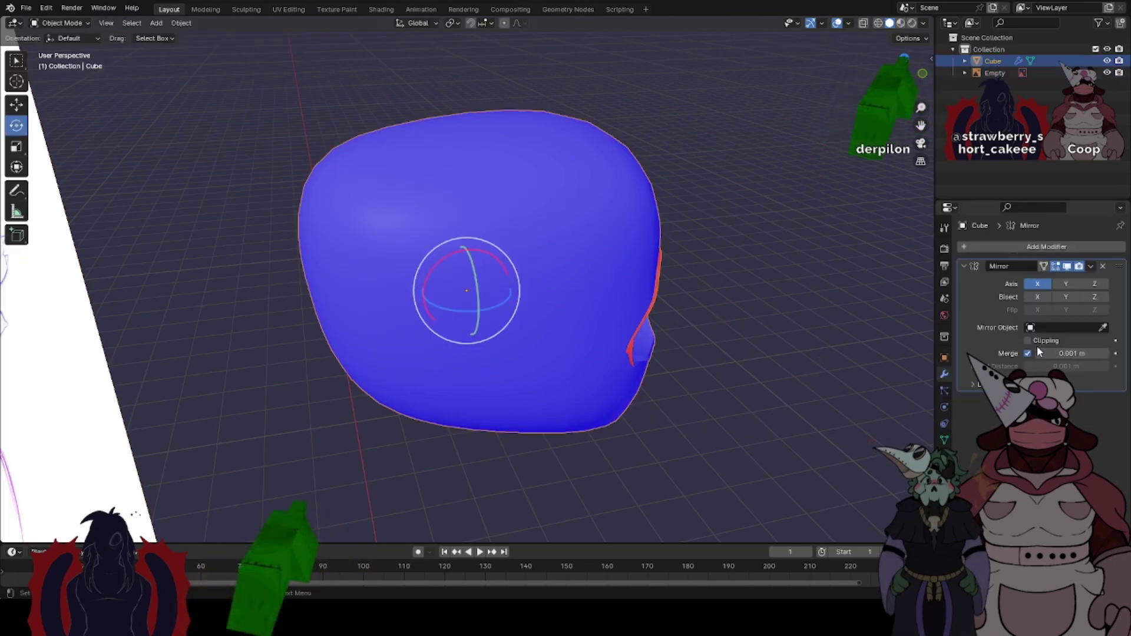
left_click(1037, 343)
middle_click_drag(459, 242, 283, 154)
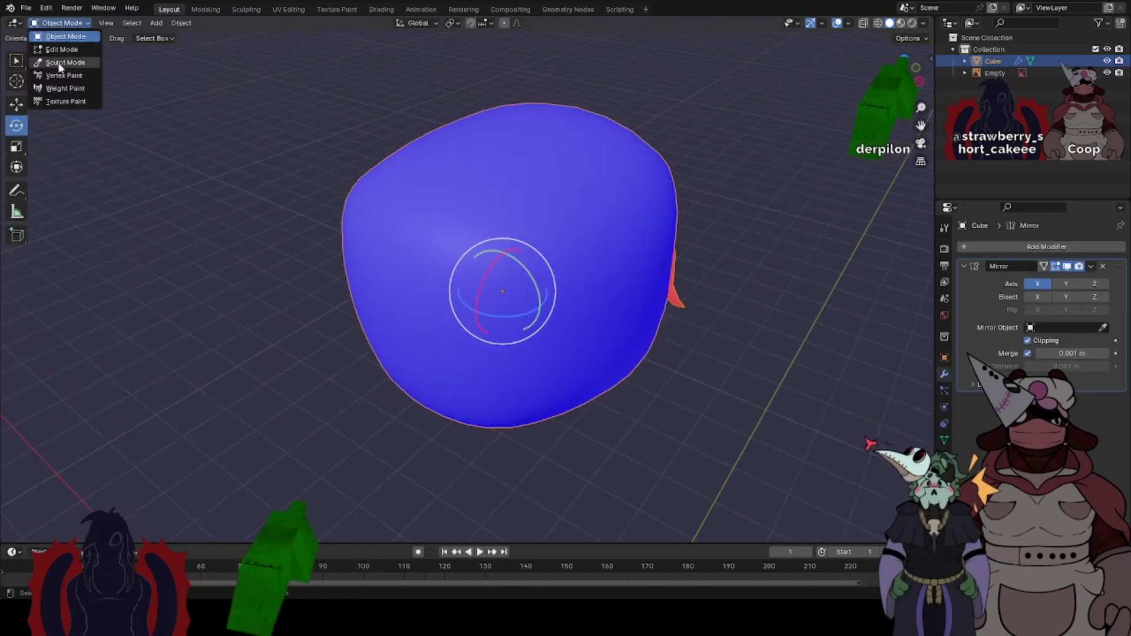
left_click(60, 63)
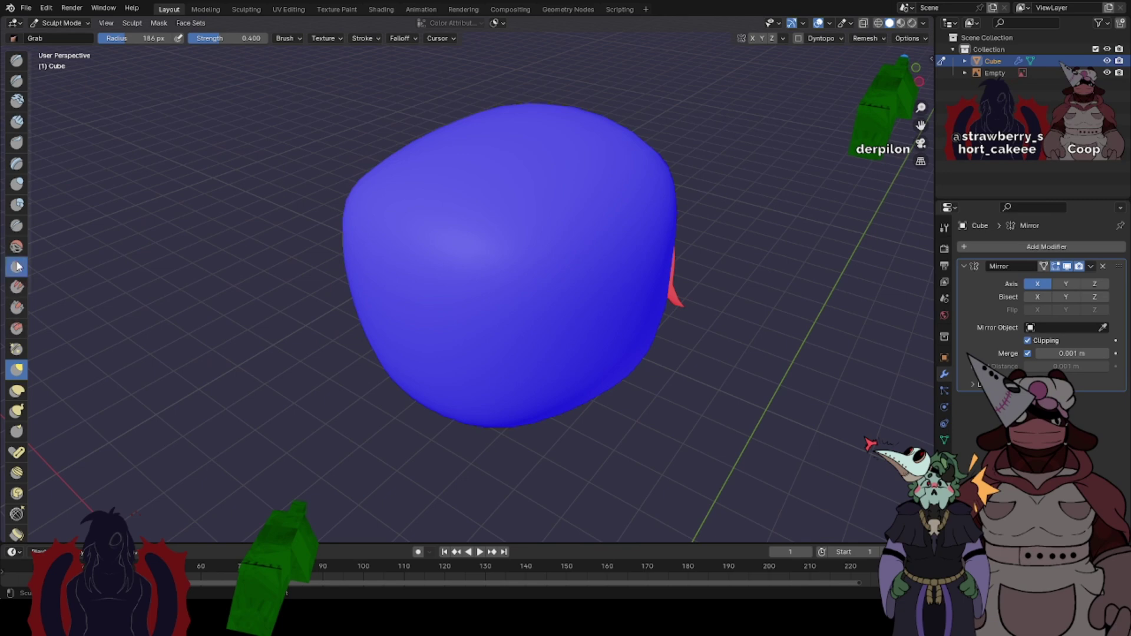
- Round off the rear of the skull and its lower back with the Smooth brush
middle_click_drag(351, 207, 568, 218)
mouse_move(595, 224)
left_mouse_down()
mouse_move(633, 171)
mouse_move(612, 188)
left_mouse_up()
middle_click_drag(583, 197, 653, 149)
left_click_drag(633, 198, 580, 348)
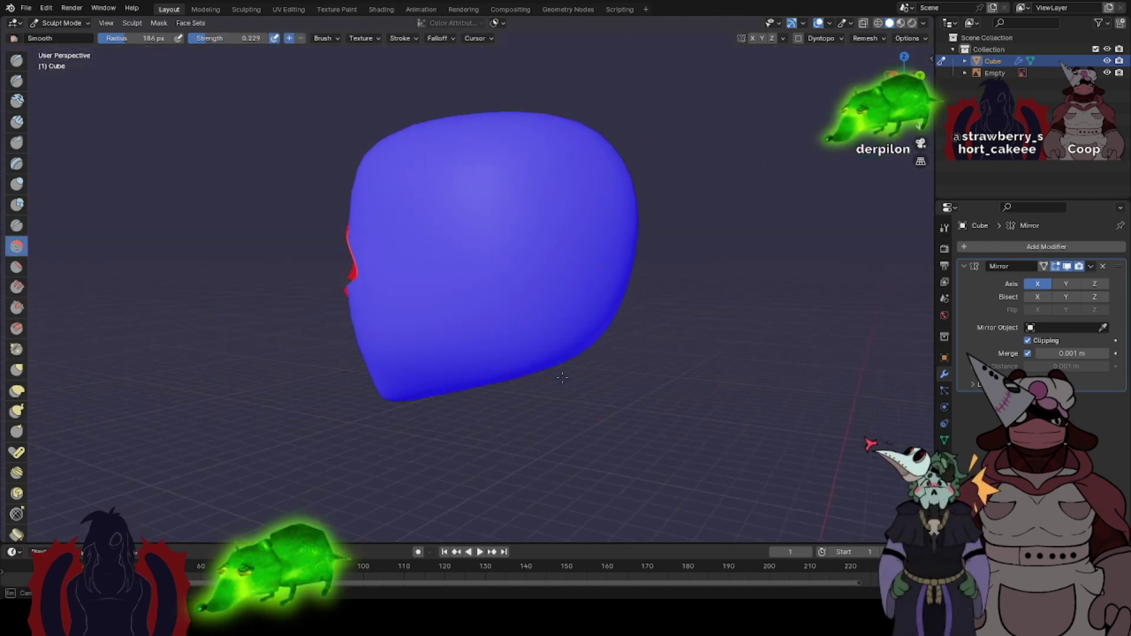
- In the right side view, pull the nose profile slightly forward with the Grab brush
left_click(889, 77)
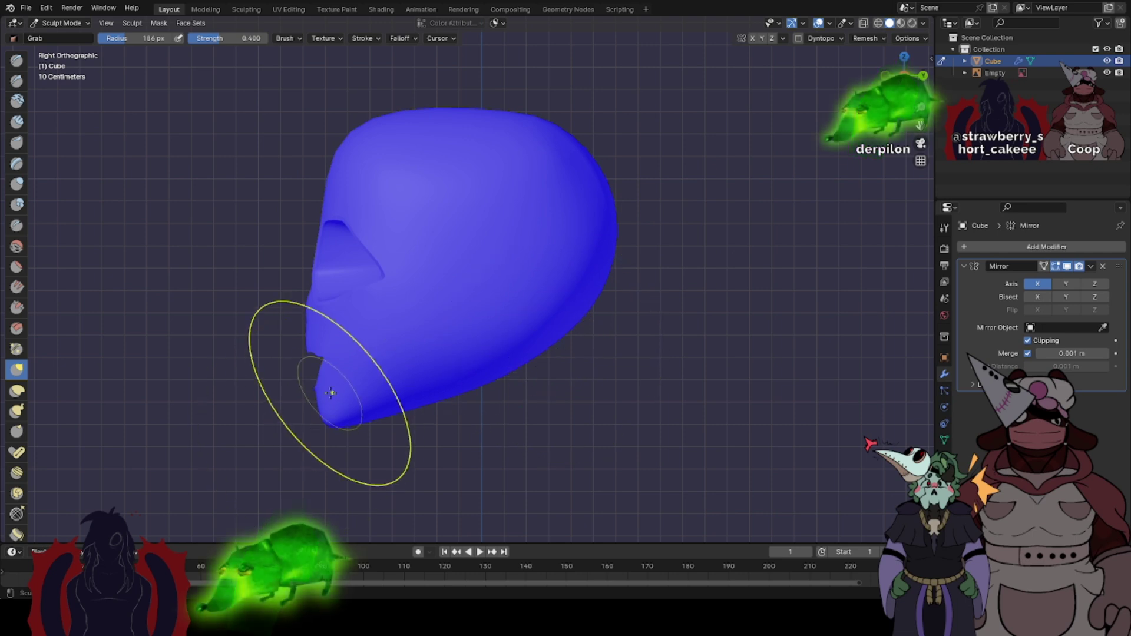
left_click_drag(311, 306, 308, 306)
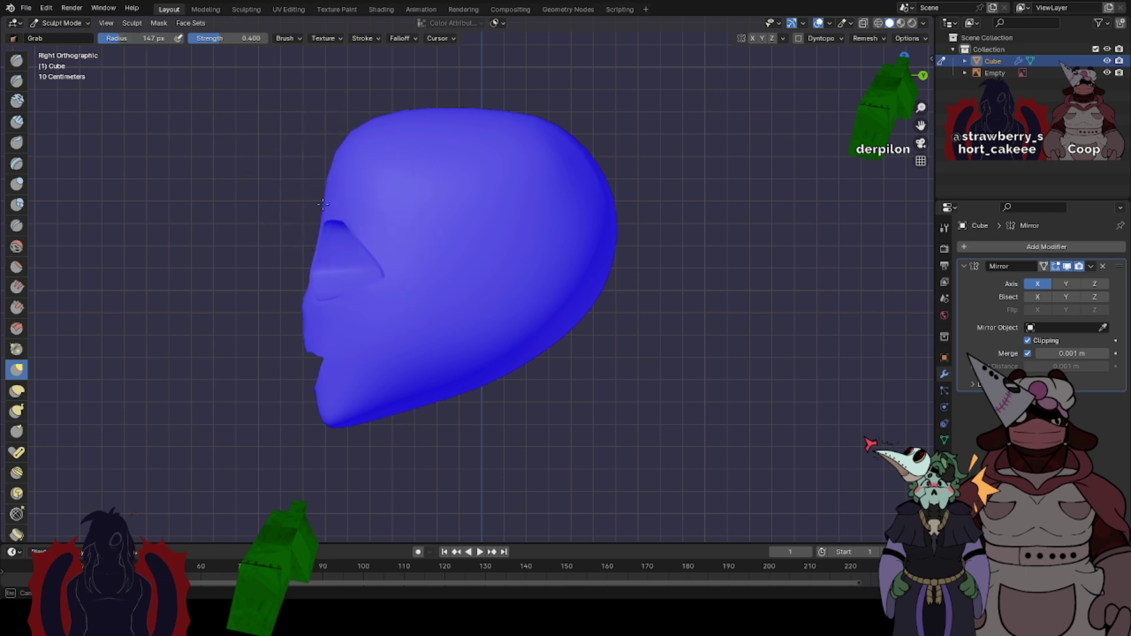
mouse_move(358, 222)
middle_mouse_down()
mouse_move(424, 214)
mouse_move(406, 200)
mouse_move(713, 192)
mouse_move(471, 206)
mouse_move(380, 195)
mouse_move(379, 154)
mouse_move(379, 182)
mouse_move(348, 184)
middle_mouse_up()
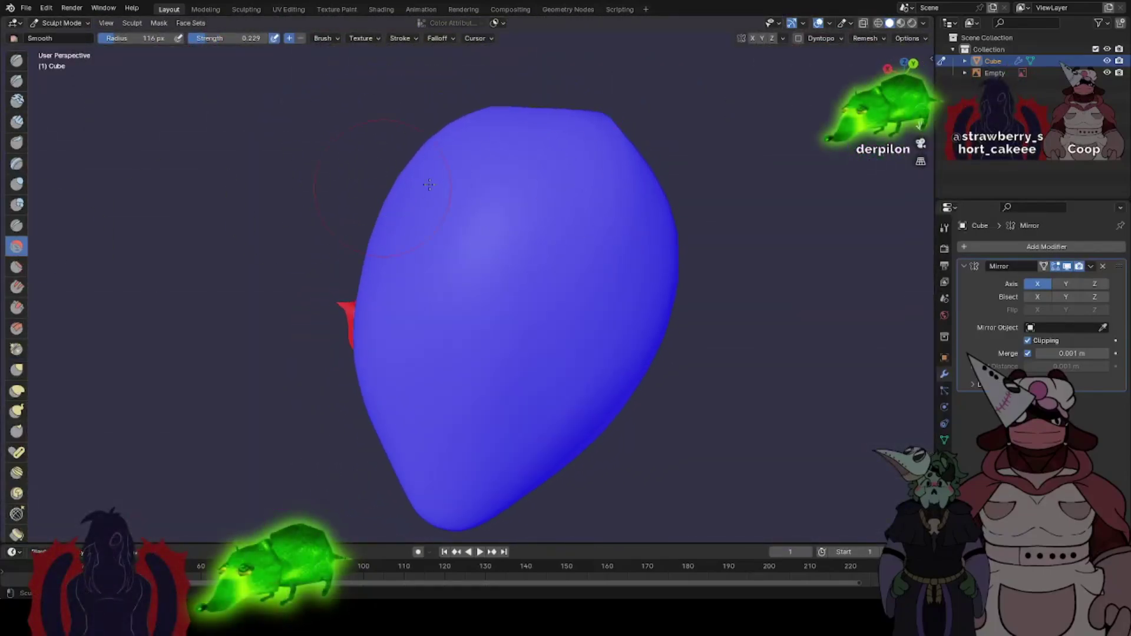
- Smooth the crown of the head with a 116 px Smooth brush and pick the Crease brush
middle_click_drag(429, 184, 439, 174)
middle_click_drag(591, 101, 594, 158)
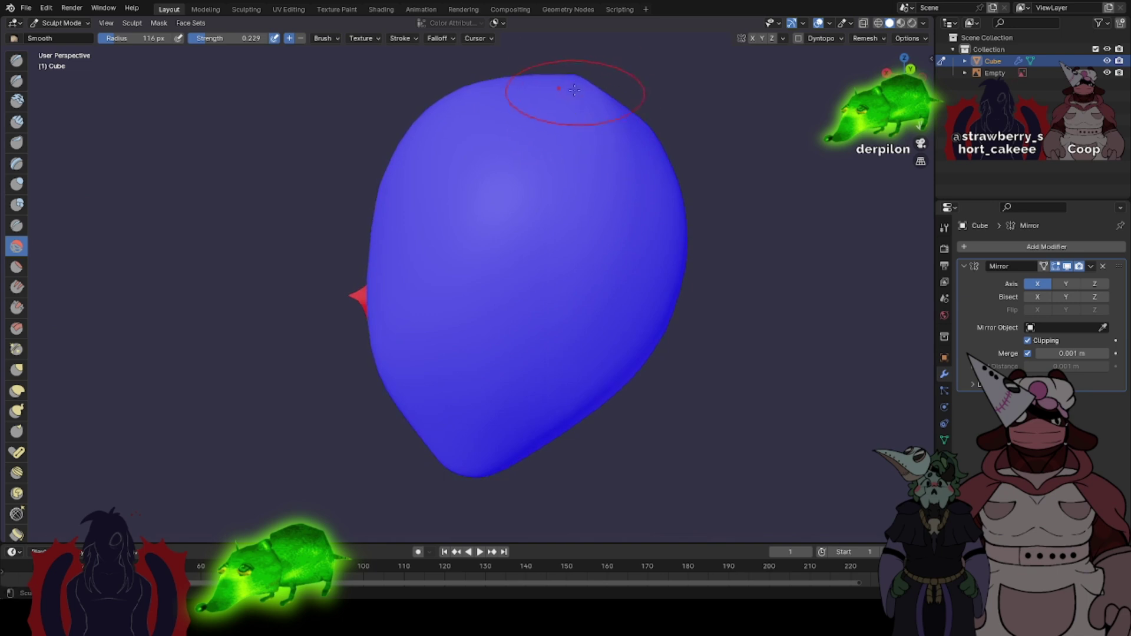
left_click(15, 222)
middle_click_drag(475, 195, 479, 227)
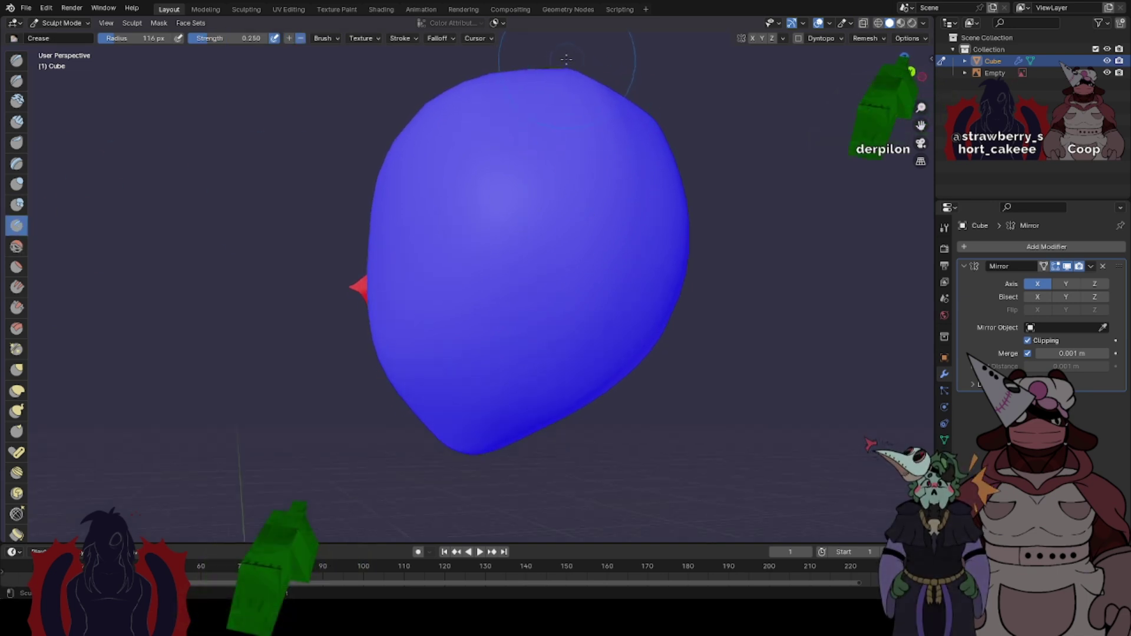
- Switch the head to Object Mode and convert it to a mesh so the Mirror modifier is applied
mouse_move(619, 253)
middle_mouse_down()
mouse_move(661, 157)
mouse_move(599, 247)
mouse_move(640, 280)
mouse_move(47, 52)
middle_mouse_up()
key("Tab")
key("Tab")
left_click(52, 23)
left_click(50, 37)
right_click(380, 177)
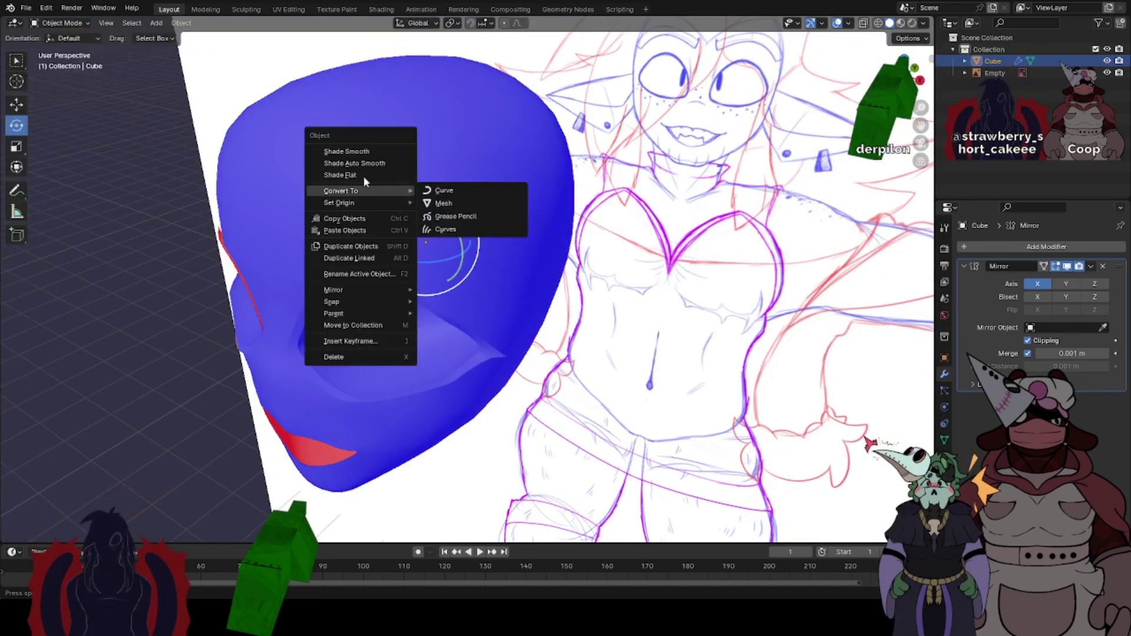
left_click(443, 204)
middle_click_drag(436, 209, 283, 171)
- Return the converted head to Sculpt Mode and smooth the back of the skull with the Smooth brush
left_click(40, 23)
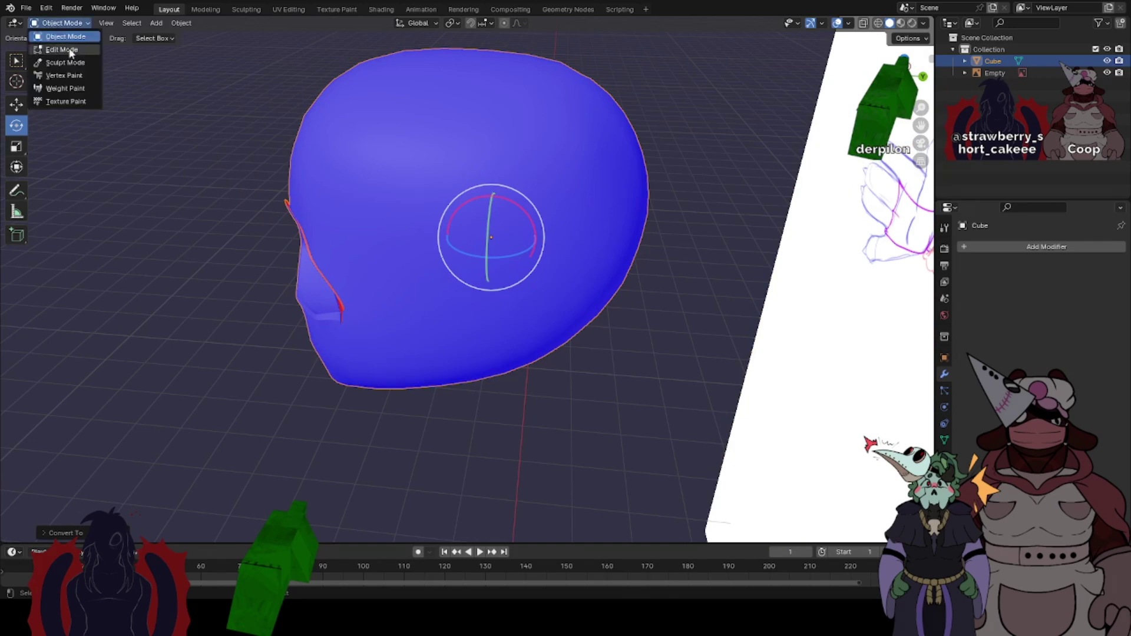
left_click(66, 62)
left_click(17, 247)
middle_click_drag(568, 242, 521, 218)
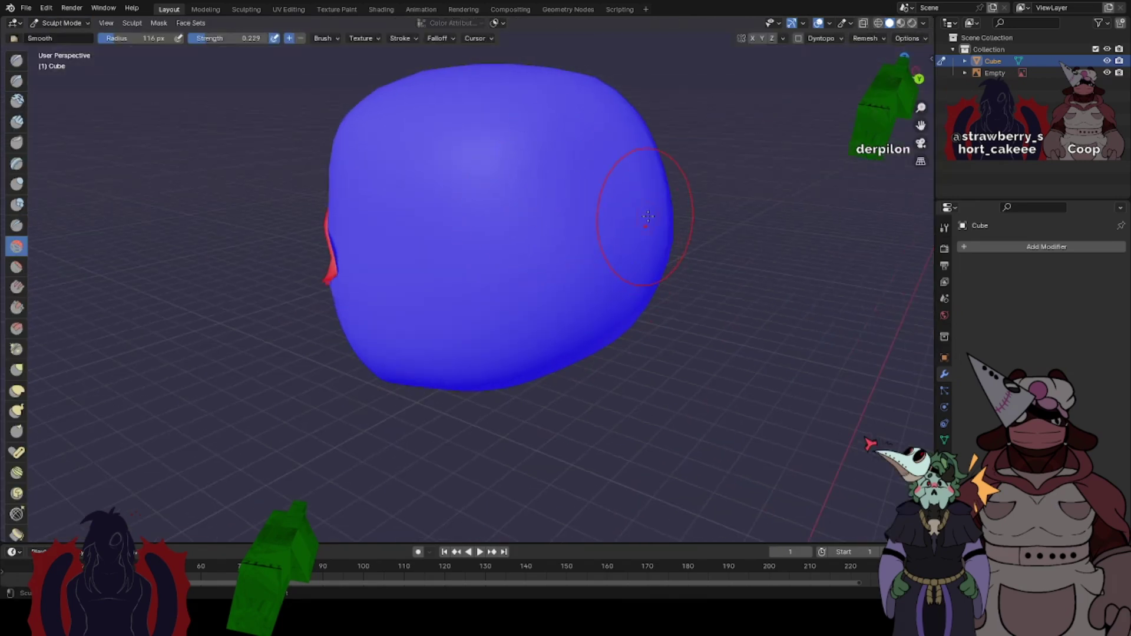
middle_click_drag(661, 249, 590, 275)
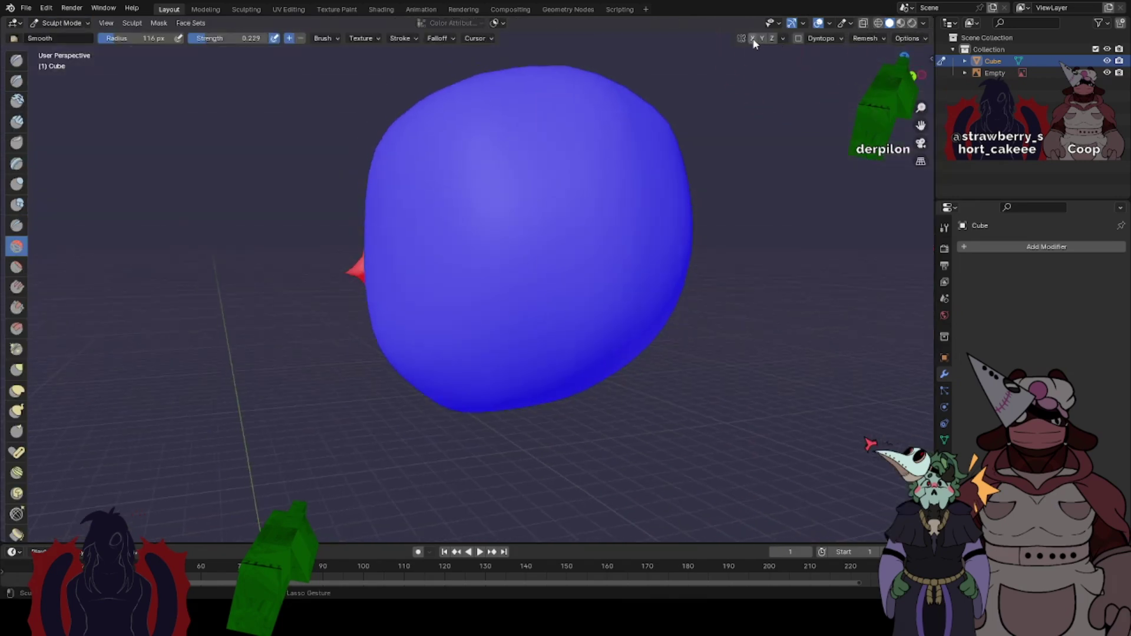
- Enable X-axis symmetry for sculpting and smooth the back and underside of the skull on both halves
key("ctrl+z")
key("ctrl+shift+z")
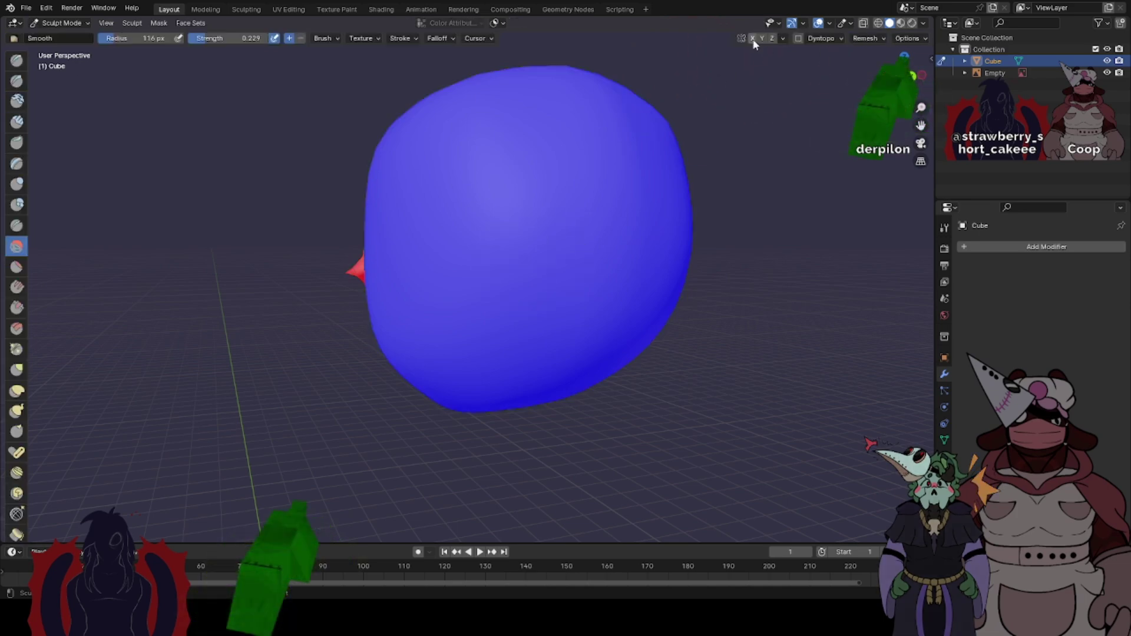
left_click(752, 38)
middle_click_drag(645, 172, 599, 217)
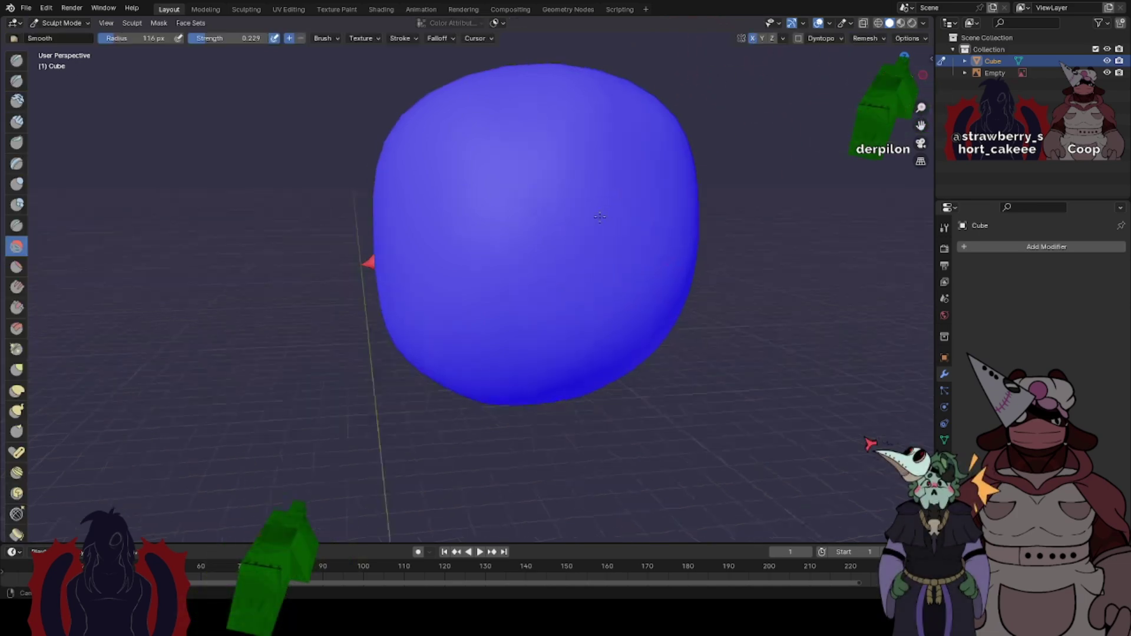
middle_click_drag(559, 150, 493, 203)
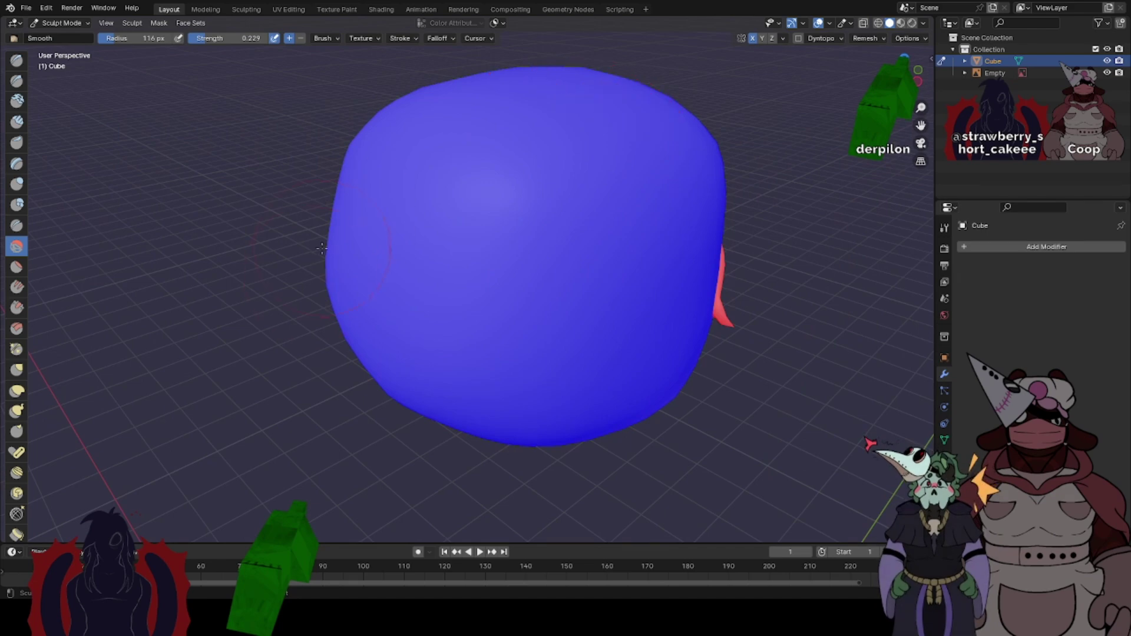
middle_click_drag(391, 354, 395, 325)
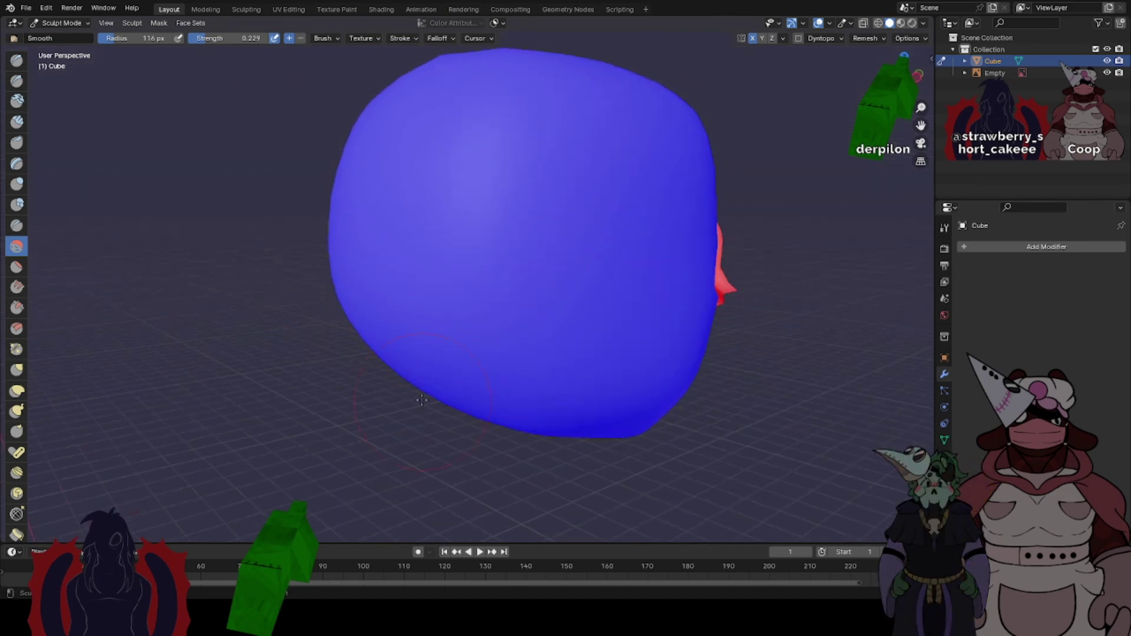
mouse_move(422, 399)
middle_mouse_down()
mouse_move(506, 407)
mouse_move(642, 366)
middle_mouse_up()
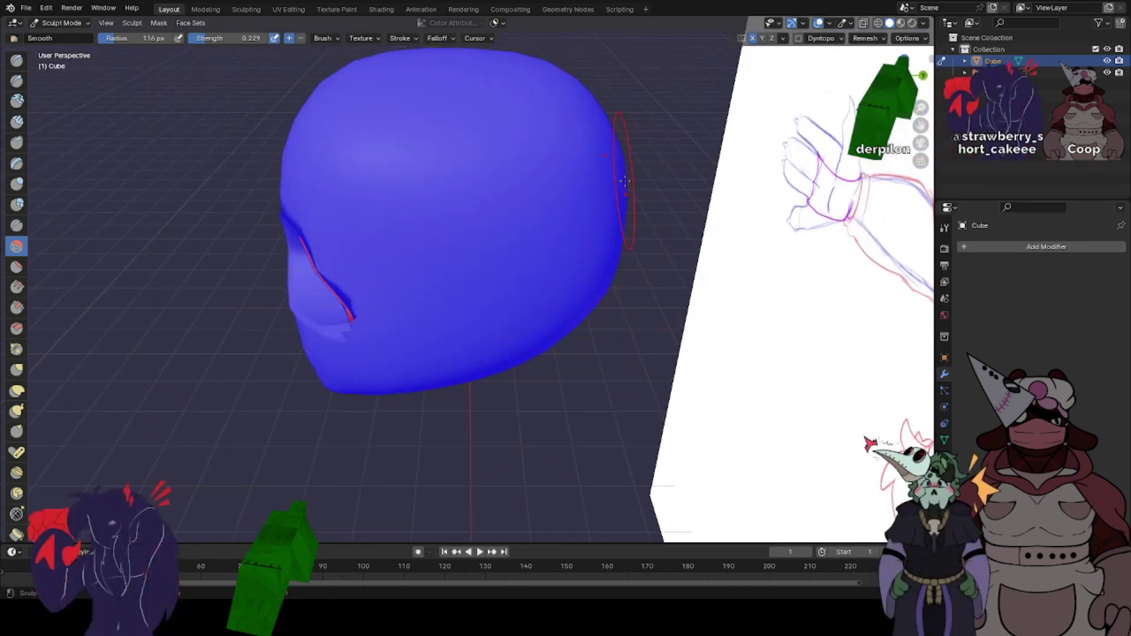
- Examine the smoothed head's shape from the front, below and both sides
middle_click_drag(625, 181, 722, 162)
mouse_move(511, 194)
middle_mouse_down()
mouse_move(590, 195)
mouse_move(528, 163)
mouse_move(583, 141)
mouse_move(583, 88)
mouse_move(739, 126)
middle_mouse_up()
key("Tab")
key("Tab")
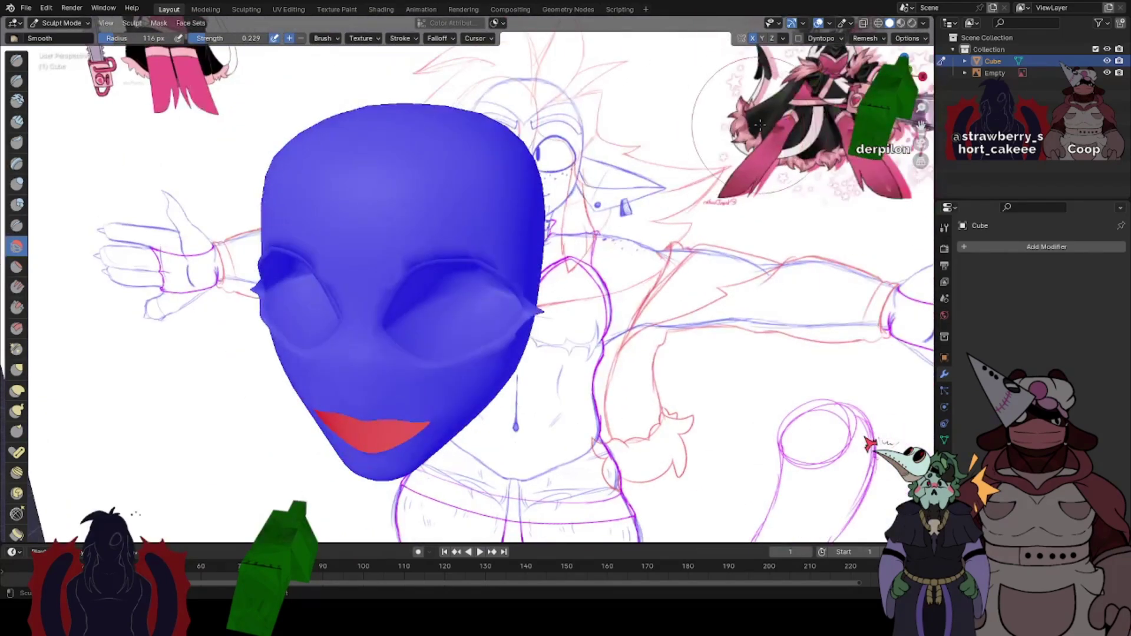
mouse_move(837, 270)
middle_mouse_down()
mouse_move(651, 260)
mouse_move(654, 218)
middle_mouse_up()
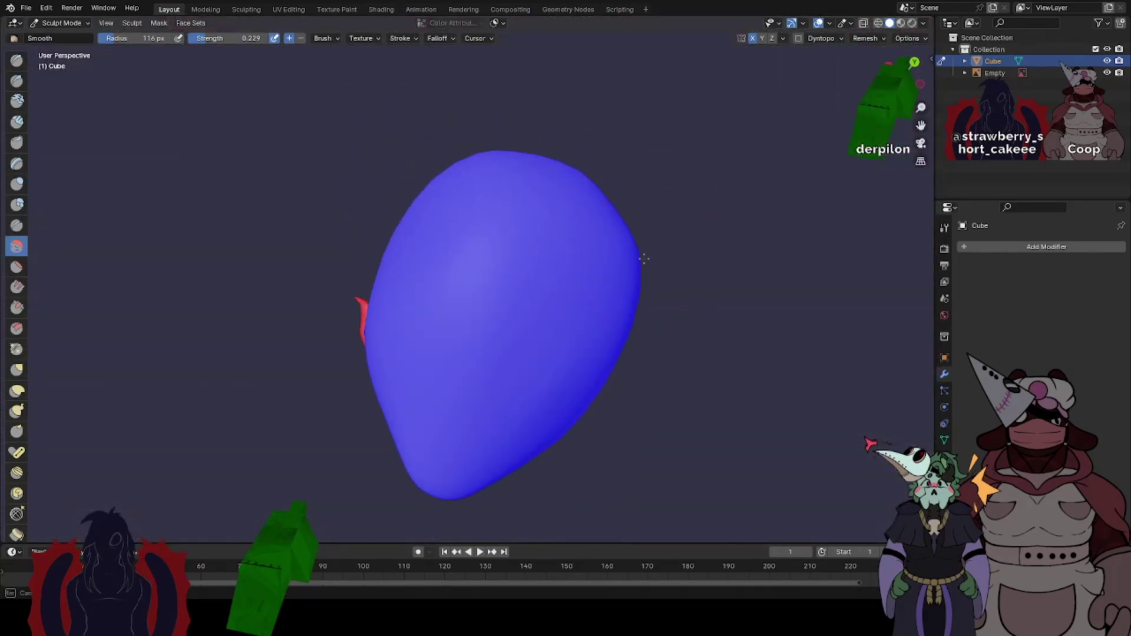
mouse_move(643, 259)
middle_mouse_down()
mouse_move(437, 262)
mouse_move(419, 235)
mouse_move(512, 258)
mouse_move(591, 313)
mouse_move(394, 212)
mouse_move(358, 206)
middle_mouse_up()
key("Tab")
key("Tab")
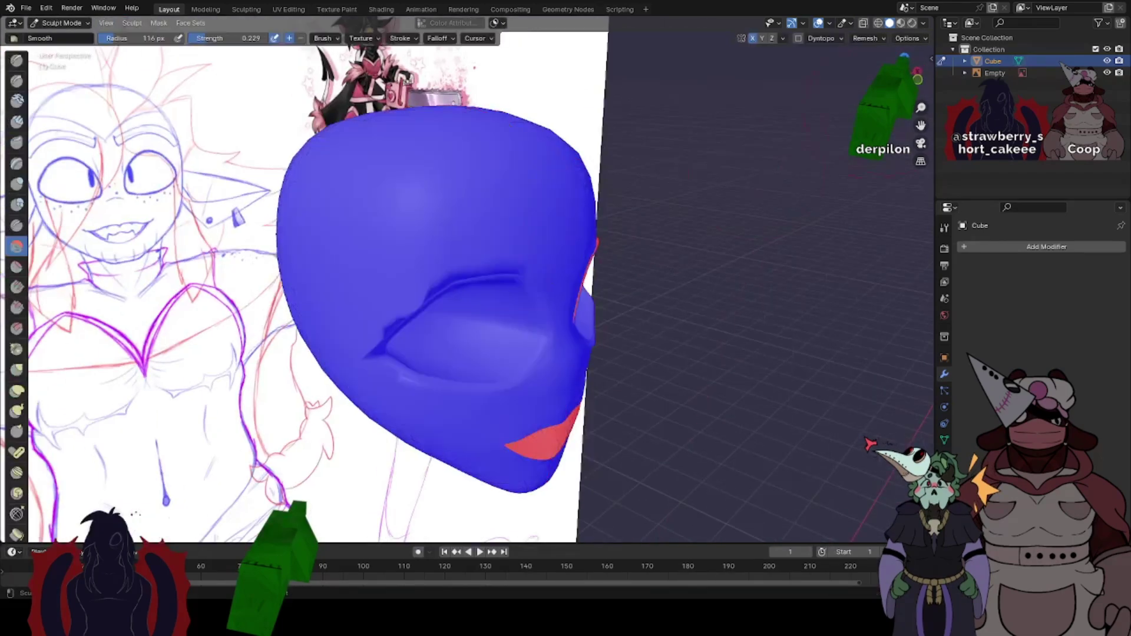
- Open the head in Edit Mode from the front with vertex selection and the Select Box tool, and clear the selection
key("KP_1")
key("Tab")
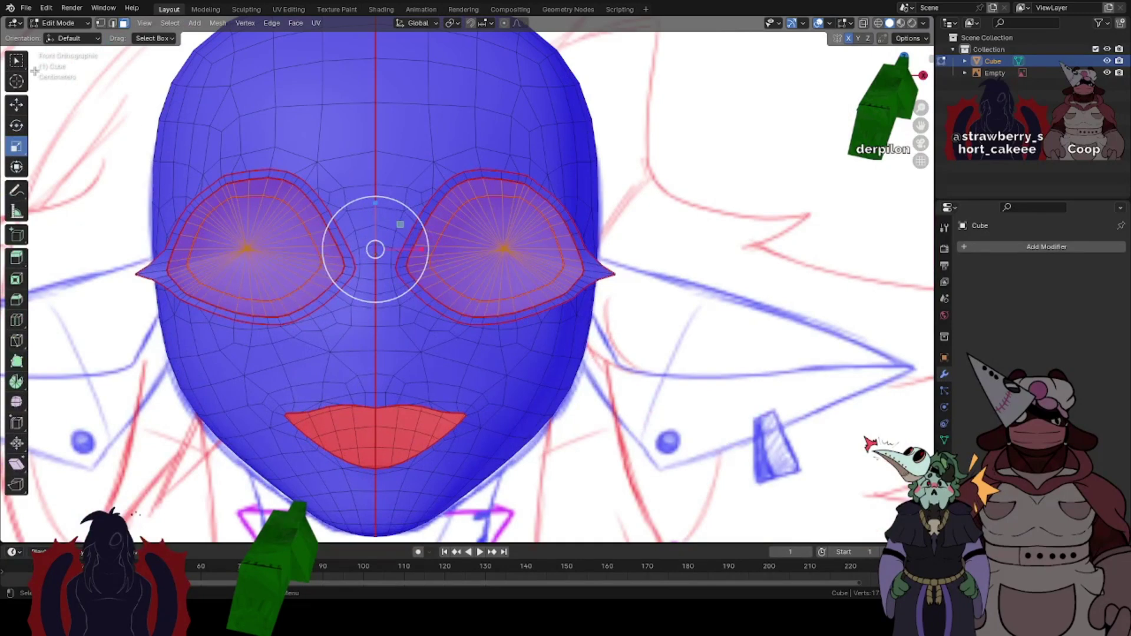
left_click(102, 23)
left_click(16, 61)
left_click(707, 163)
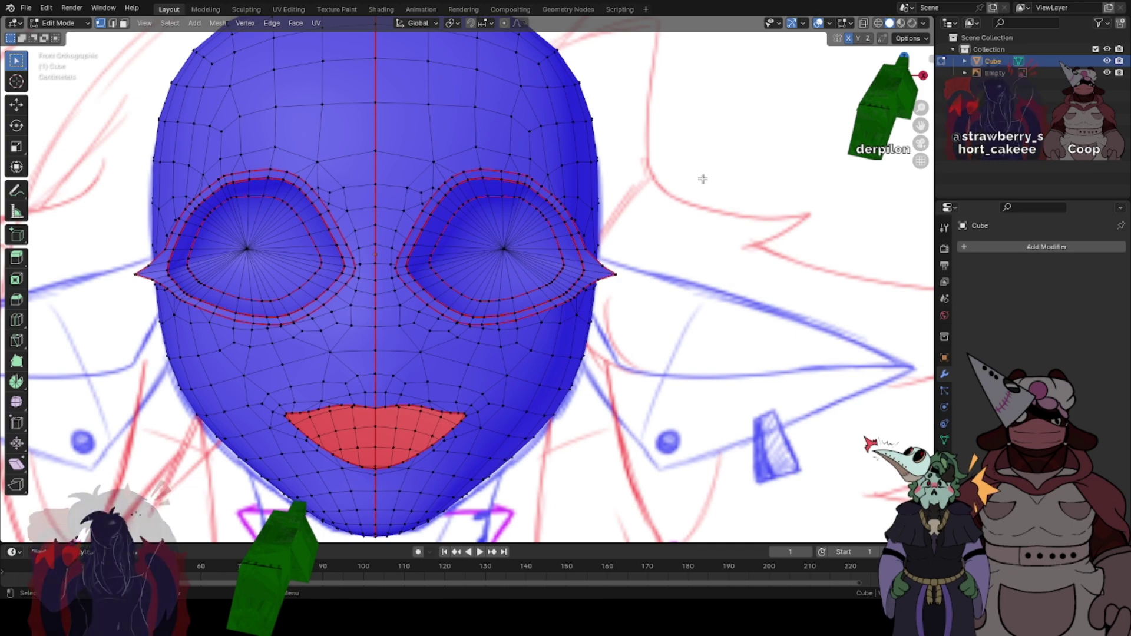
- Select the vertex loop running down the vertical centre line of the face
middle_click_drag(385, 229, 447, 236)
left_click(915, 76)
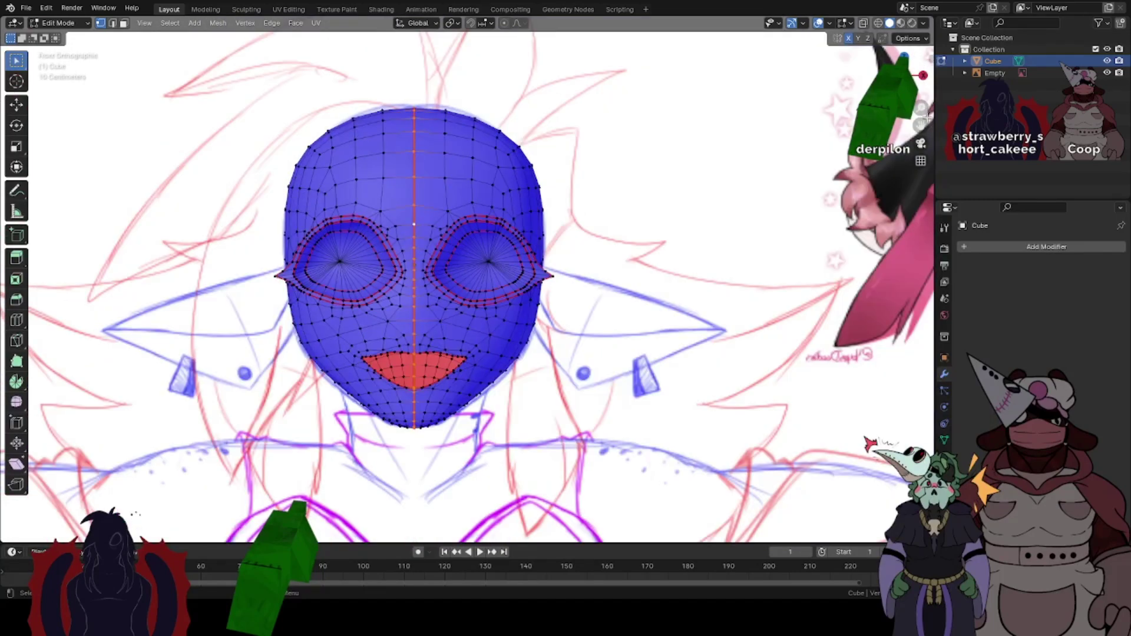
left_click_drag(918, 125, 923, 126)
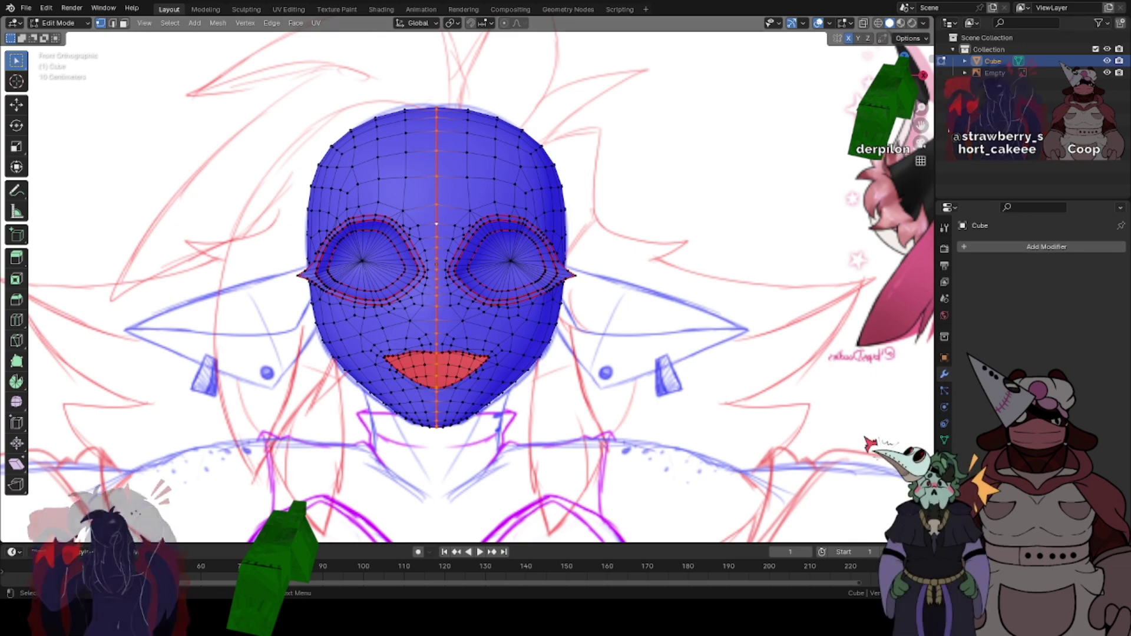
- Select the upper and lower edge loops that outline the mouth opening
scroll(426, 323, "up", 5)
middle_click_drag(471, 373, 541, 360)
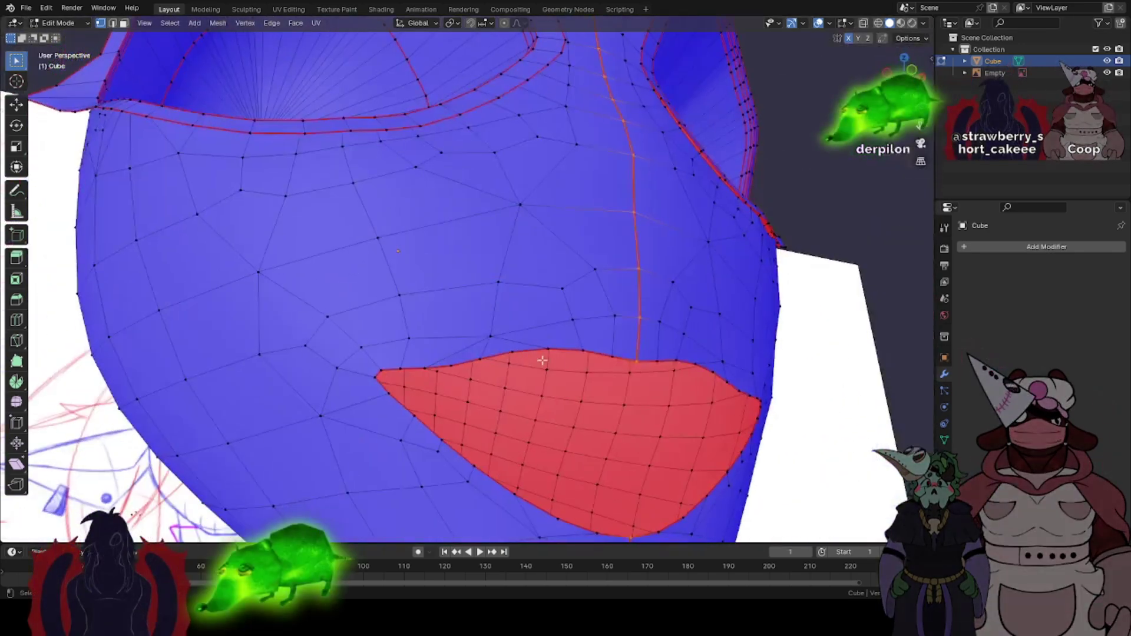
left_click(648, 363, "alt")
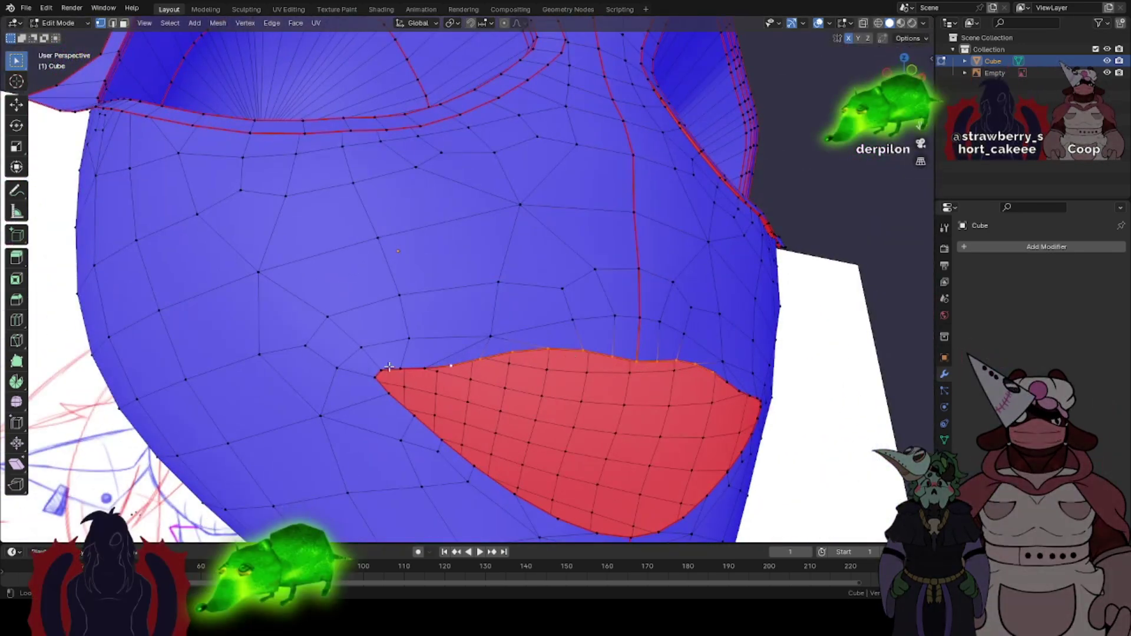
left_click(715, 493, "alt+shift")
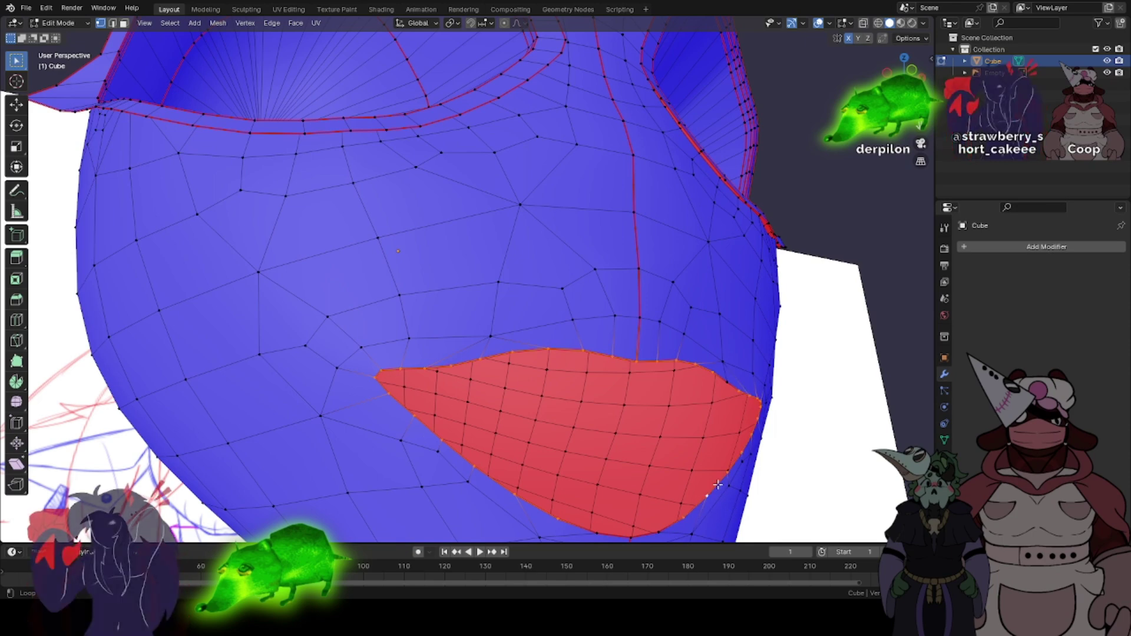
left_click(720, 376, "alt+shift")
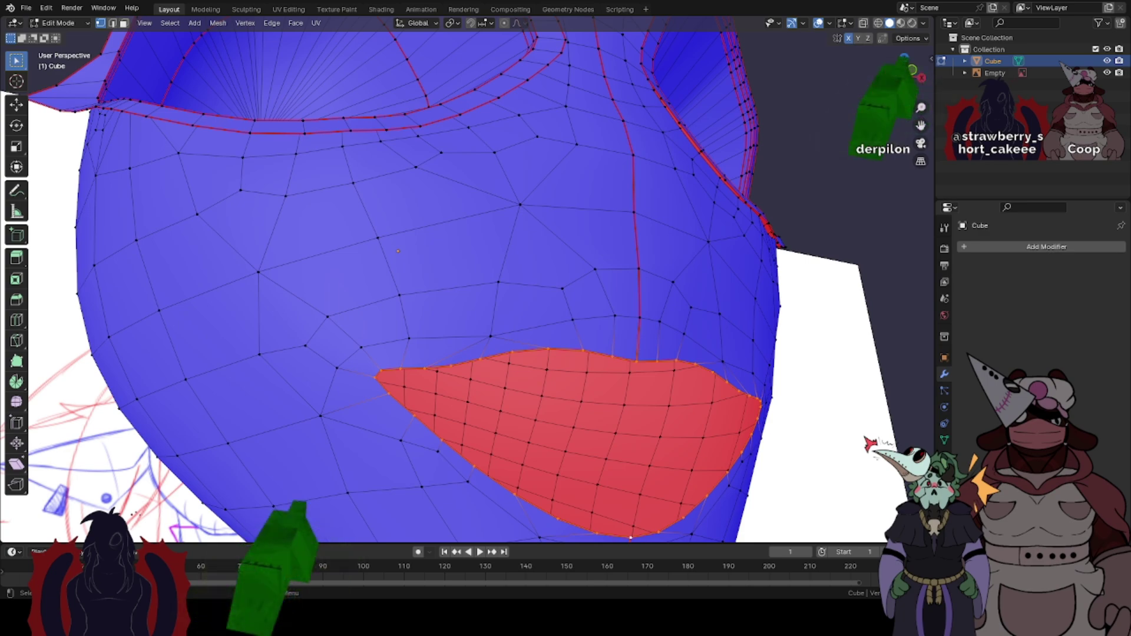
- Show the whole head from the front and switch it to Sculpt Mode
middle_click_drag(718, 267, 642, 268)
scroll(633, 267, "down", 4)
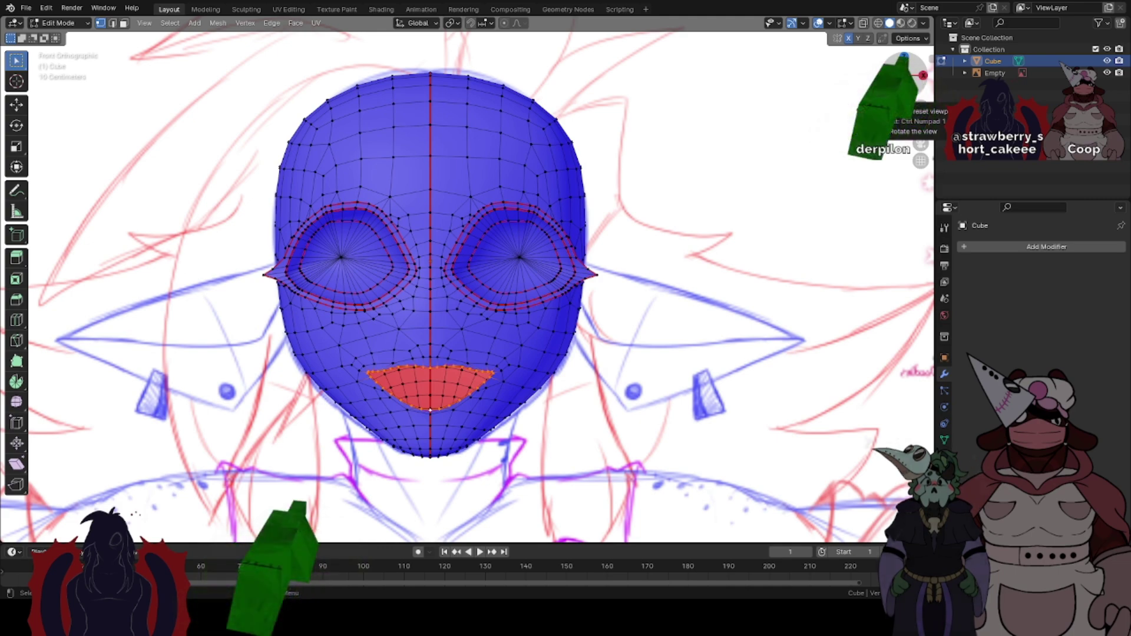
key("ctrl+Tab")
scroll(426, 305, "down", 5)
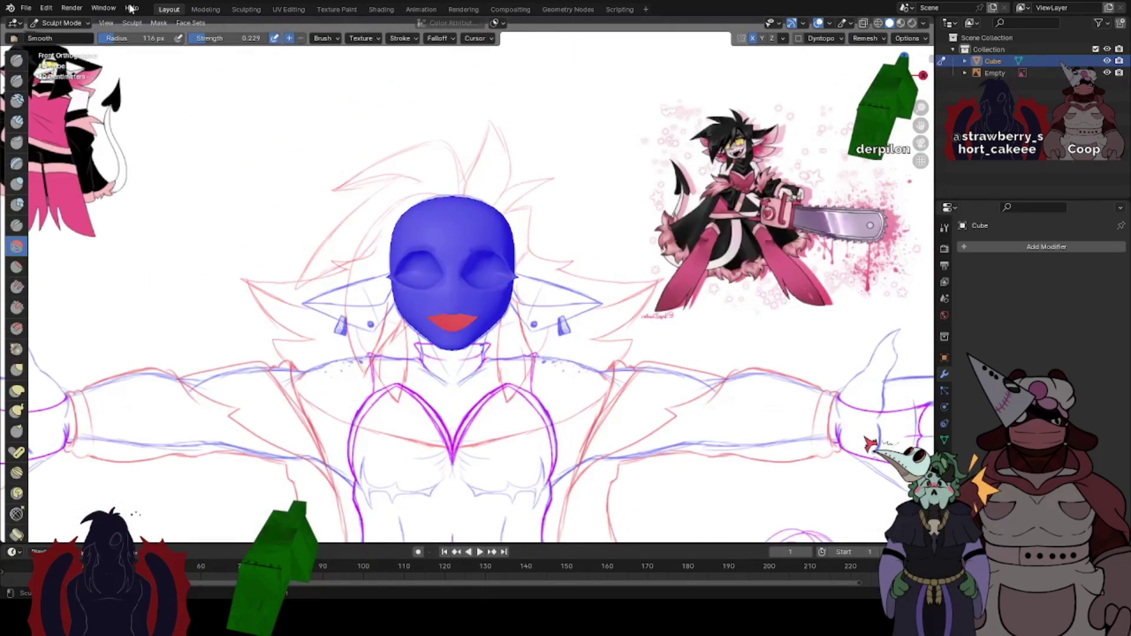
- Try to add an MMD Model armature to the head's scene from Object Mode, keeping the New MMD Model name
left_click(51, 23)
left_click(57, 37)
left_click(156, 23)
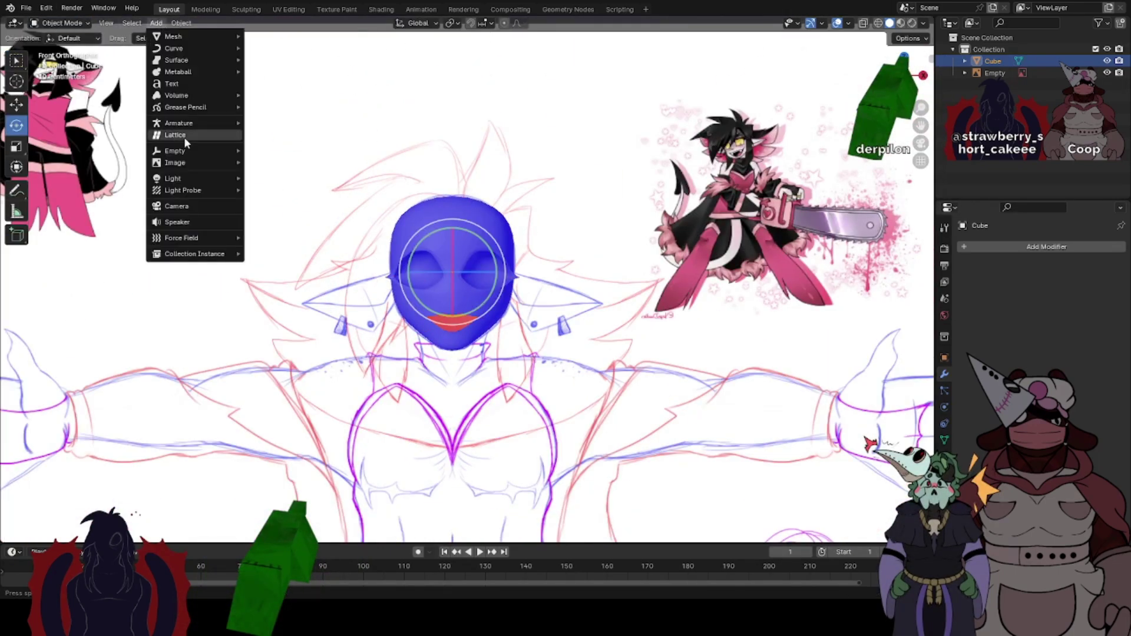
mouse_move(182, 126)
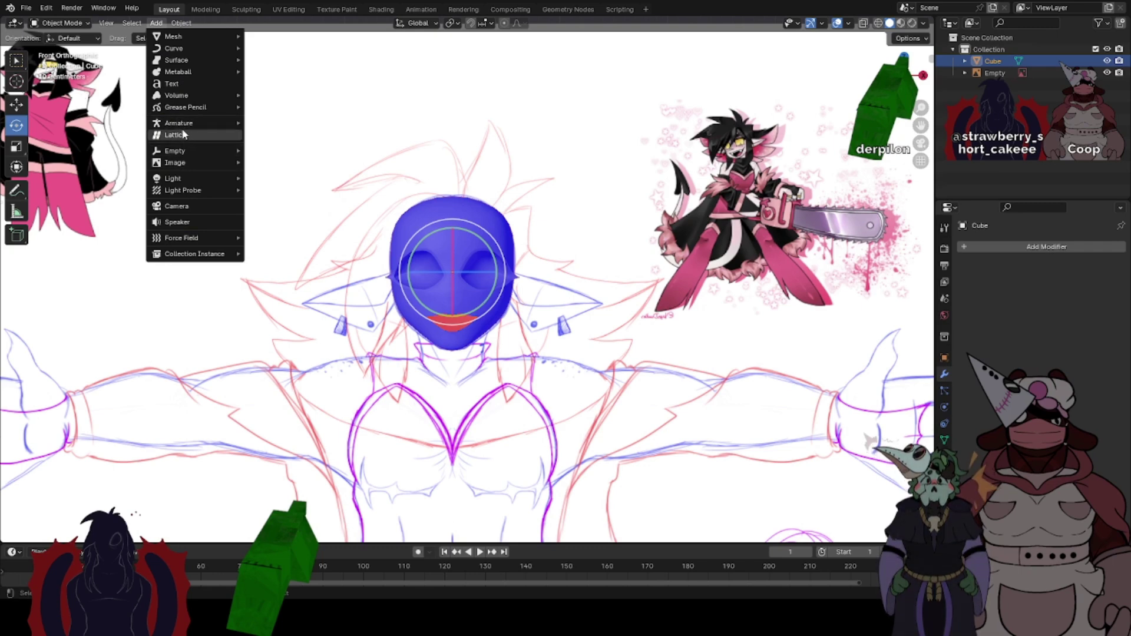
left_click(276, 135)
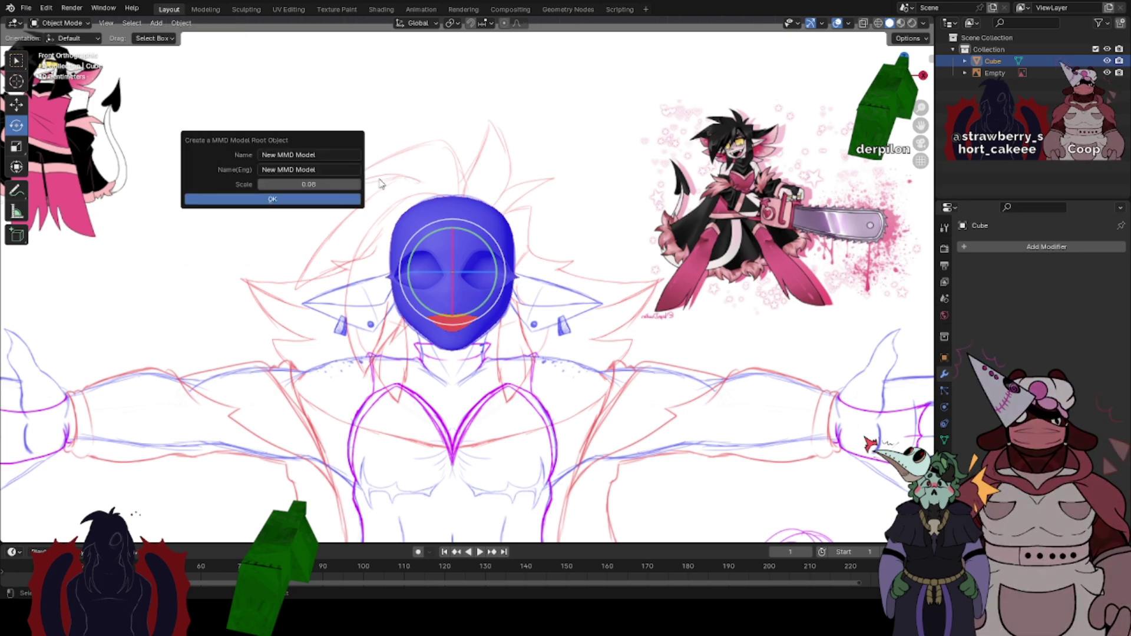
left_click(299, 199)
scroll(367, 155, "down", 8)
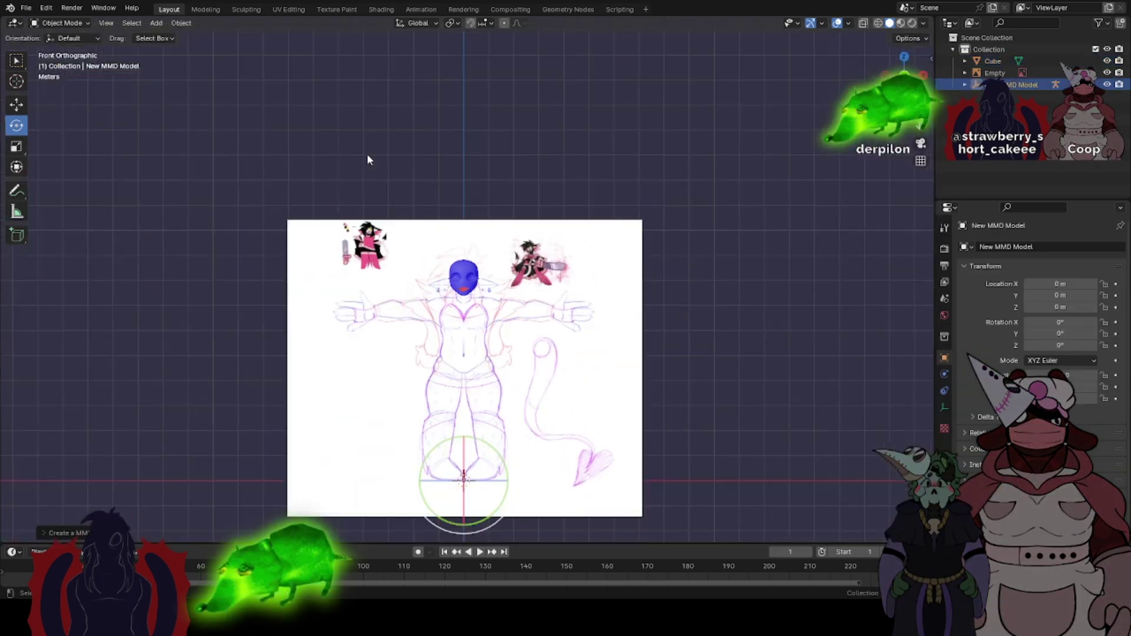
key("ctrl+z")
scroll(443, 298, "up", 7)
scroll(444, 301, "up", 3)
left_click(156, 22)
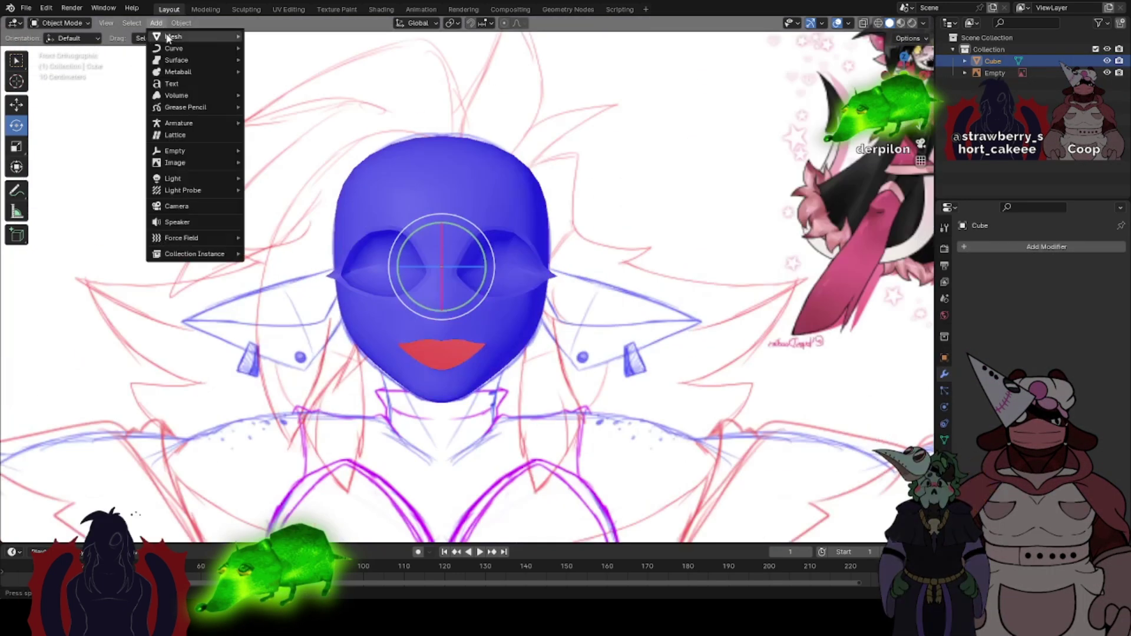
mouse_move(169, 39)
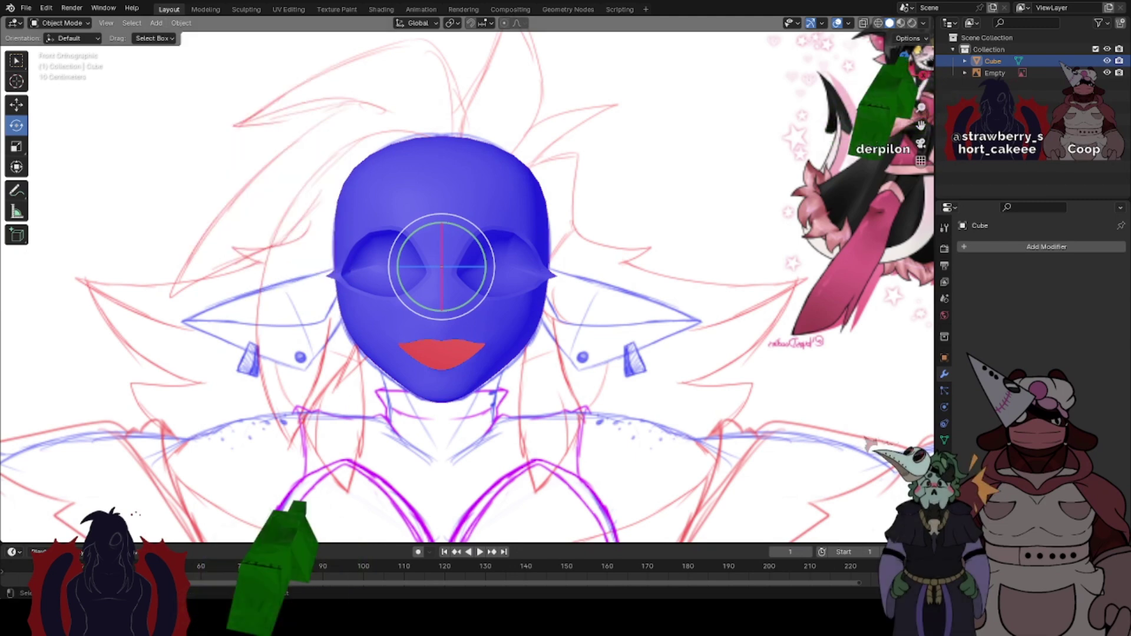
scroll(467, 287, "down", 3)
- Open the recent file yn.blend and view the character's head from the front
left_click(26, 8)
mouse_move(54, 45)
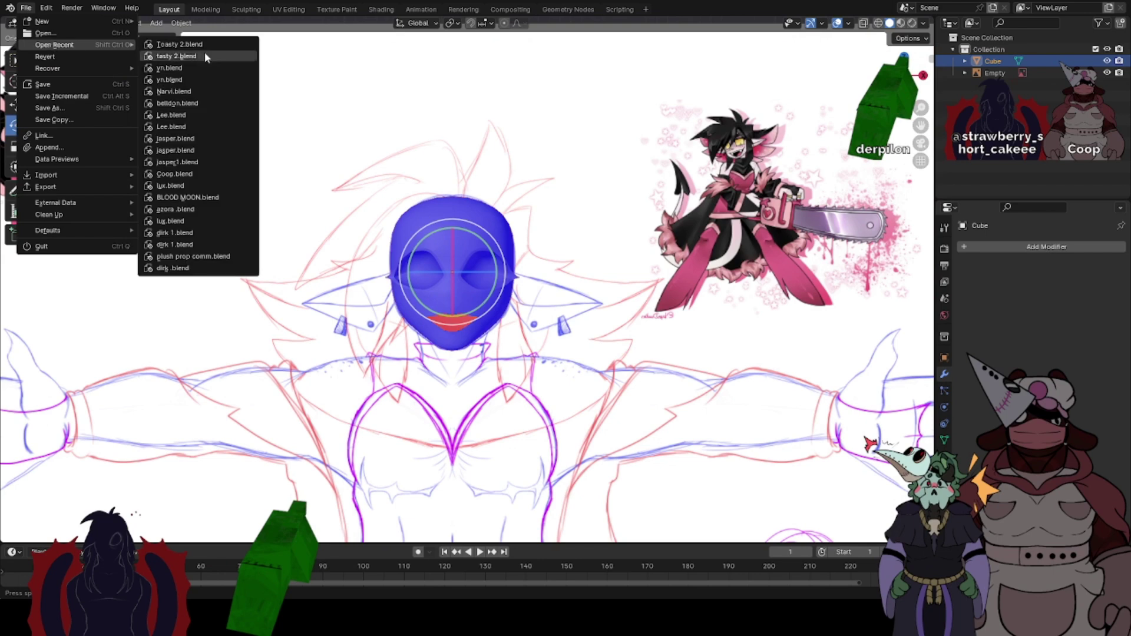
left_click(179, 70)
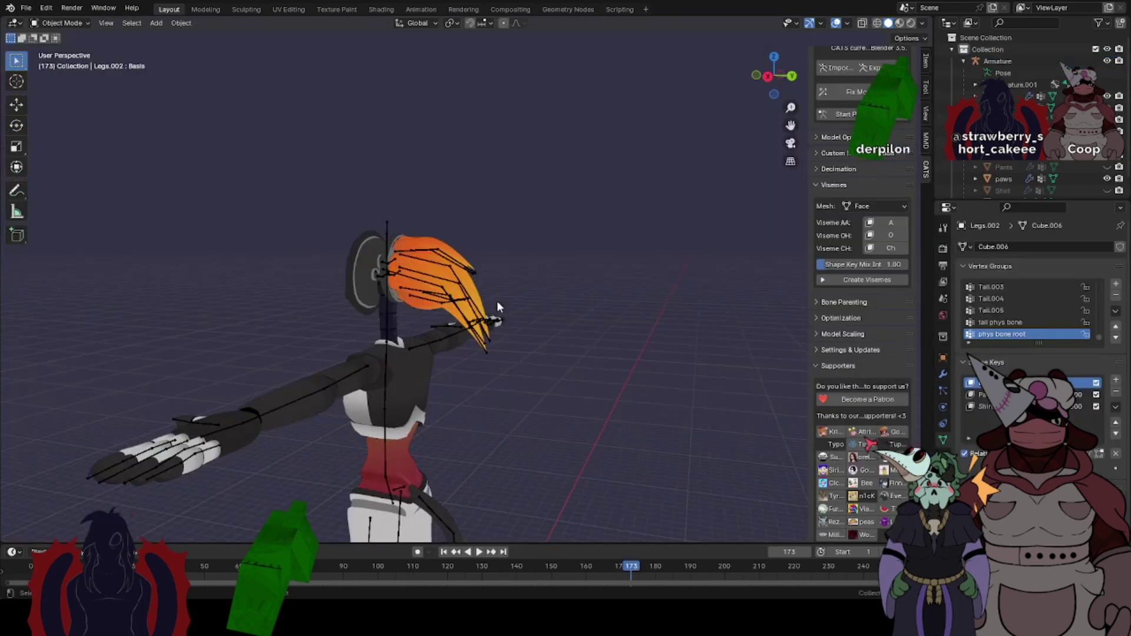
scroll(775, 225, "up", 2)
left_click(757, 77)
scroll(465, 278, "up", 1)
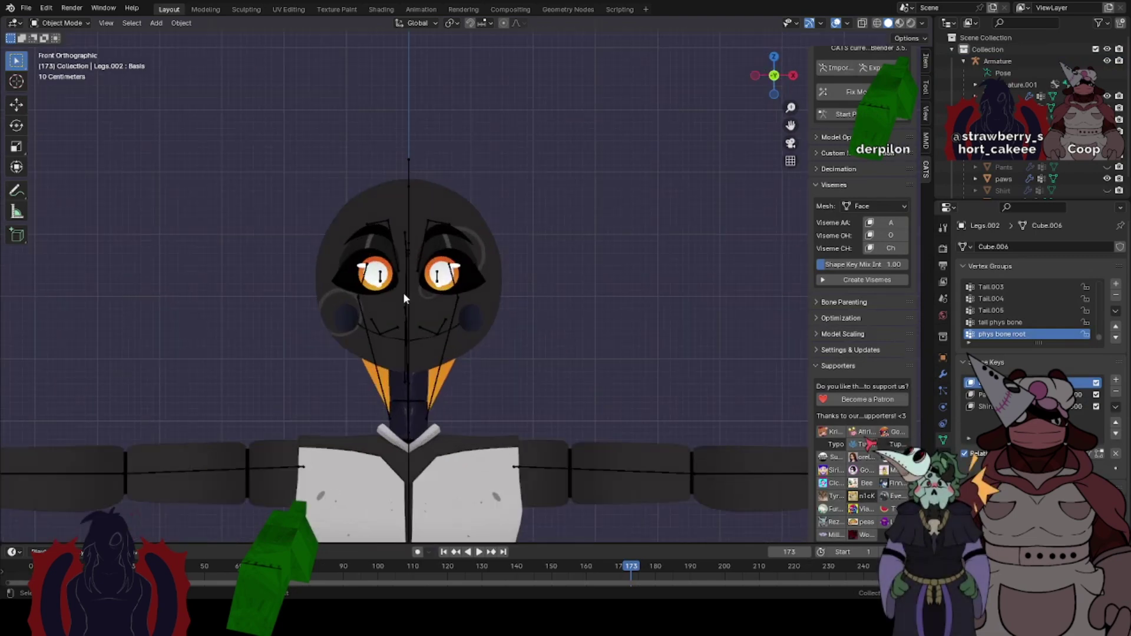
- Select the character's armature, display its bones as octahedral shapes, and clear the selection
left_click(404, 294)
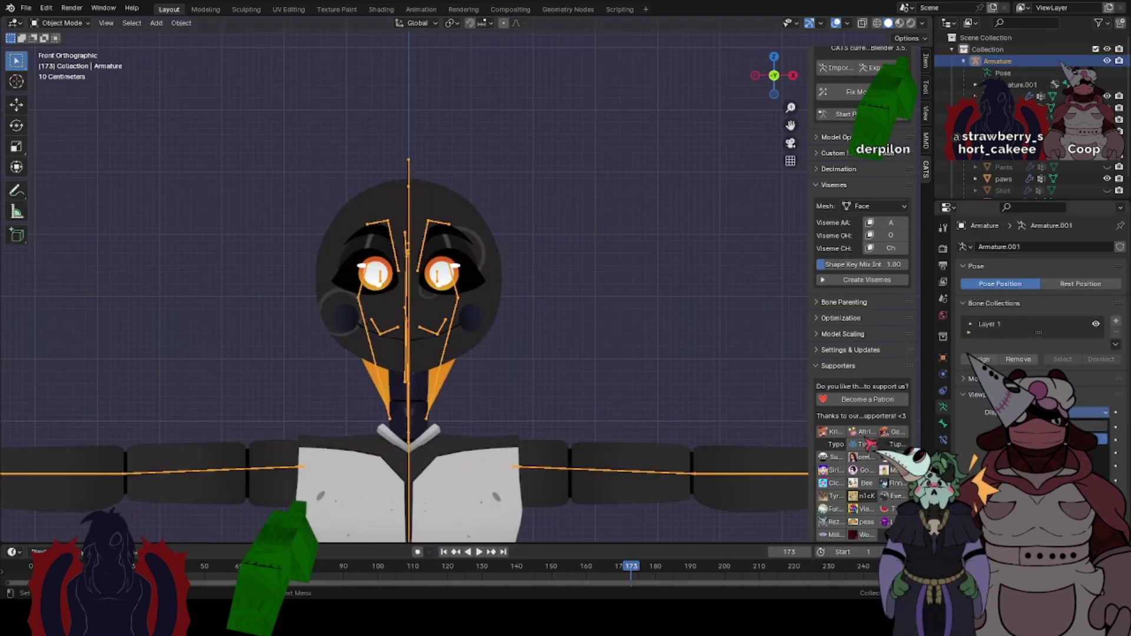
left_click(1084, 425)
left_click(531, 256)
scroll(536, 254, "down", 3)
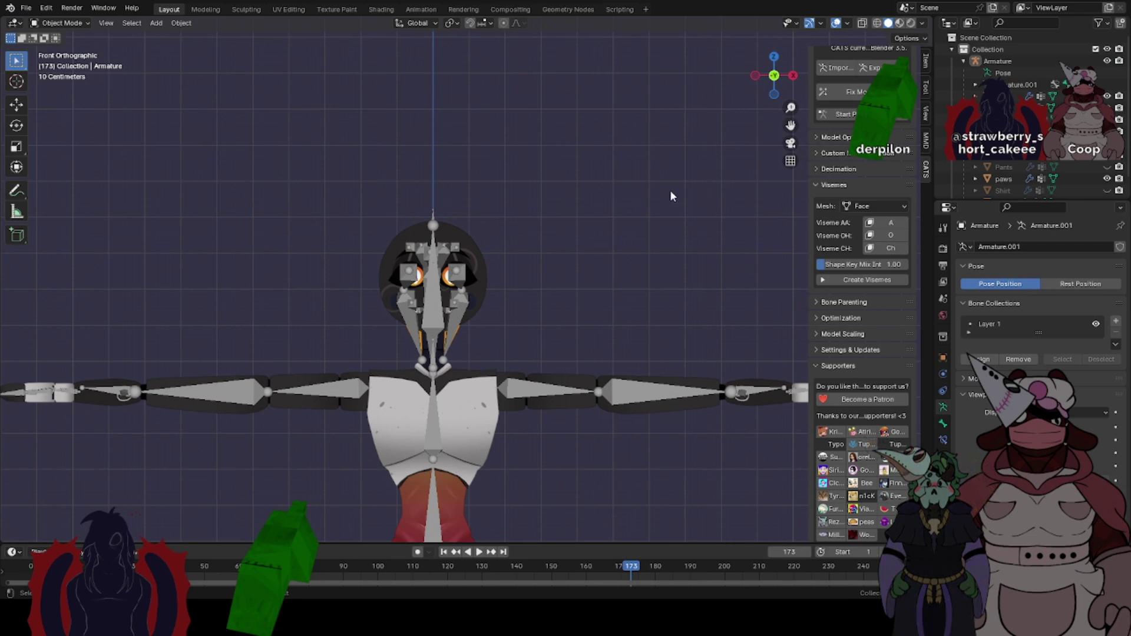
- In the armature's Edit Mode, select the hair bones from the side with X-ray on and hide them
left_click(464, 305)
scroll(466, 299, "up", 3)
key("Tab")
middle_click_drag(495, 281, 415, 284)
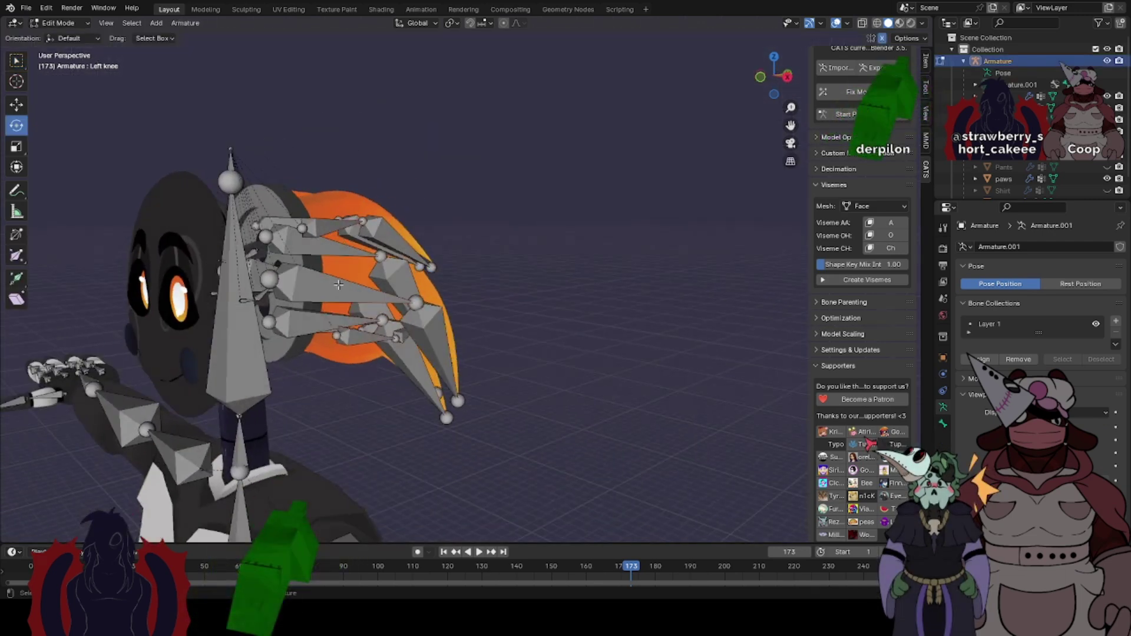
left_click(787, 75)
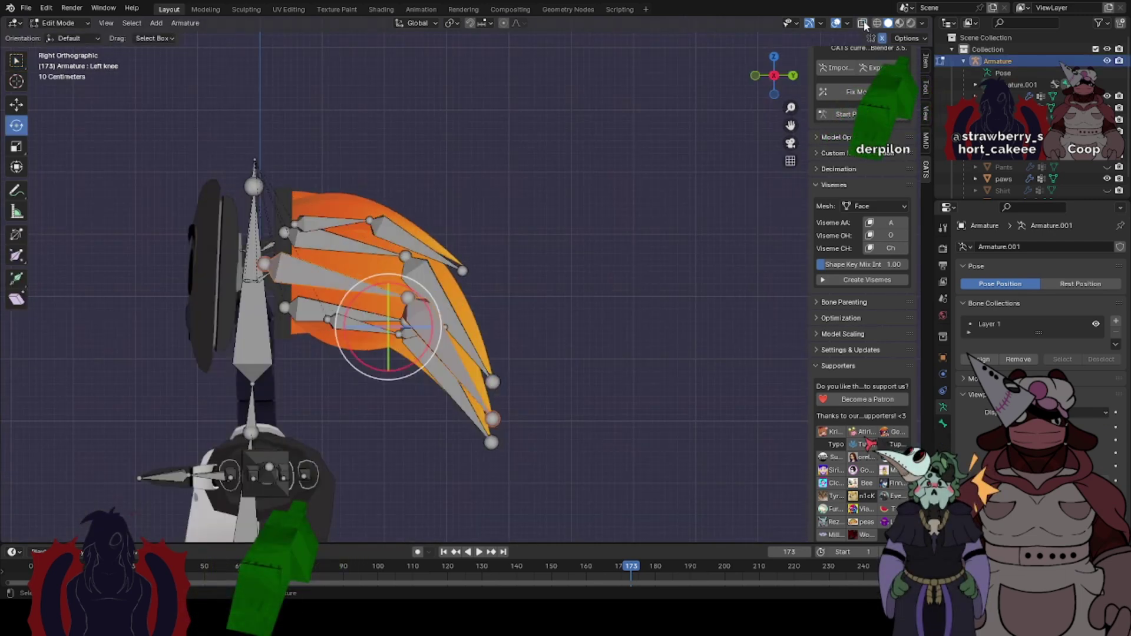
left_click_drag(279, 192, 570, 467)
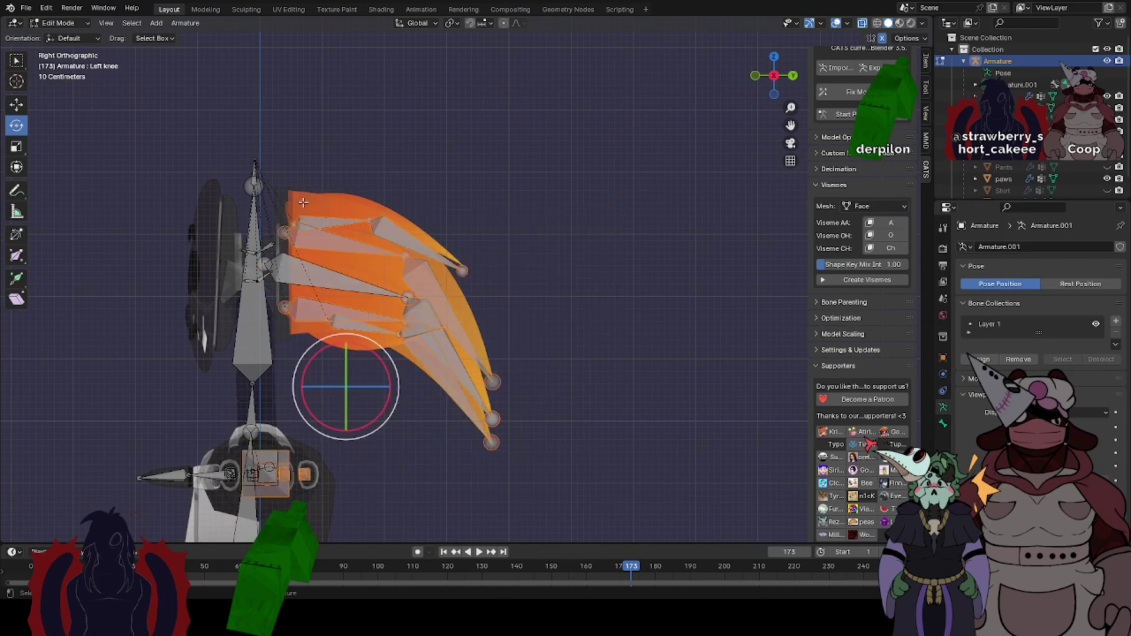
left_click_drag(286, 185, 589, 439)
key("h")
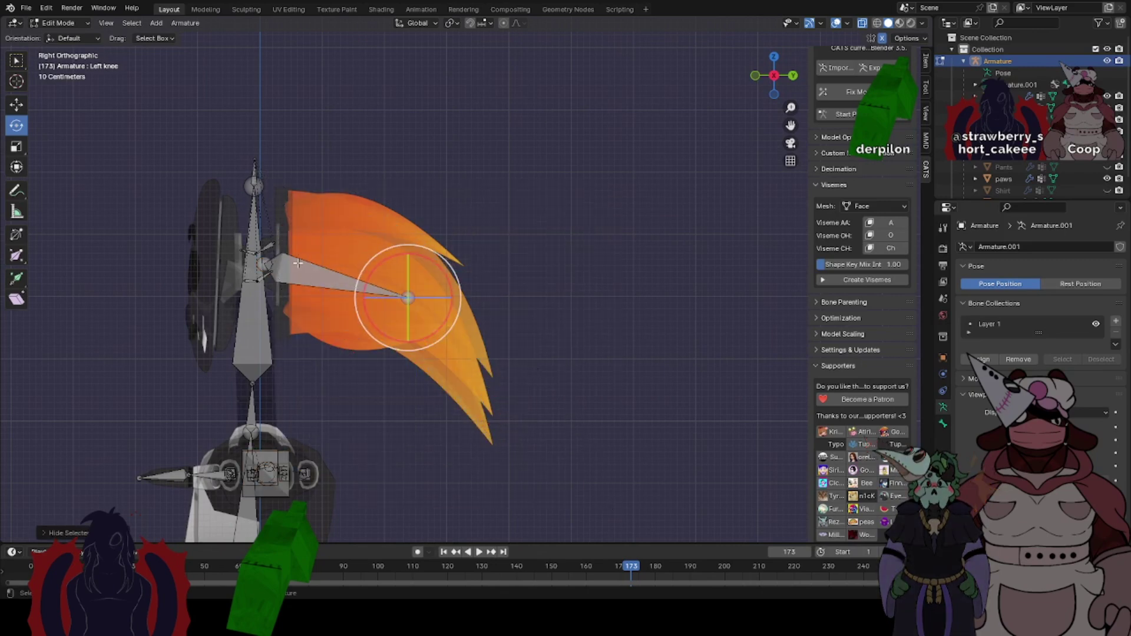
- Hide the large remaining hair bone and the small bones beside it inside the head
key("l")
left_click(268, 253)
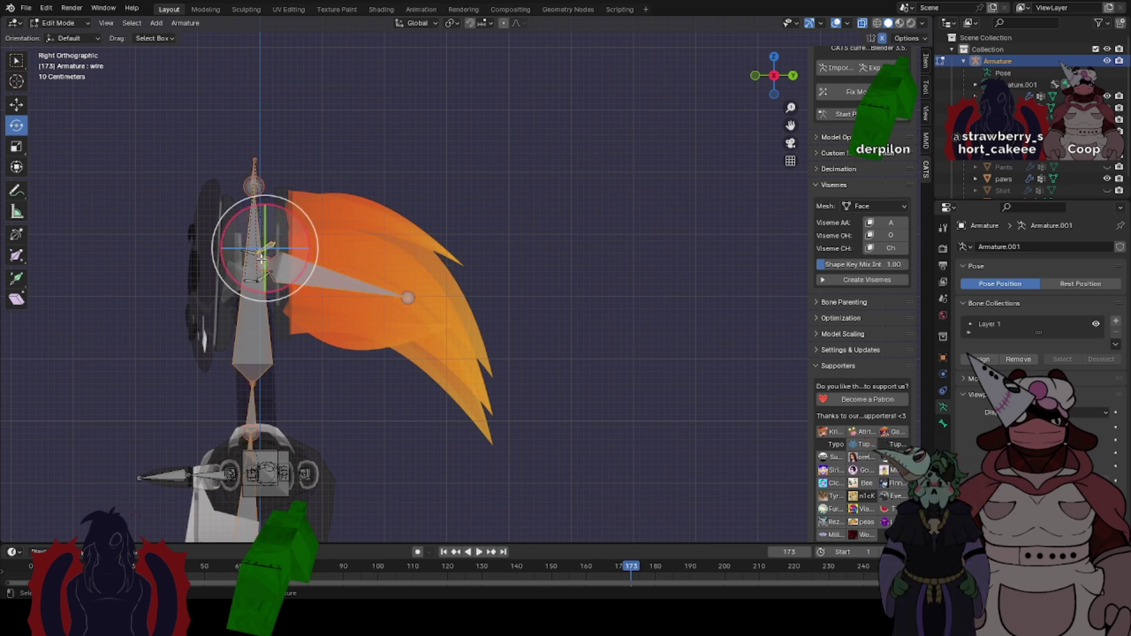
left_click(288, 269)
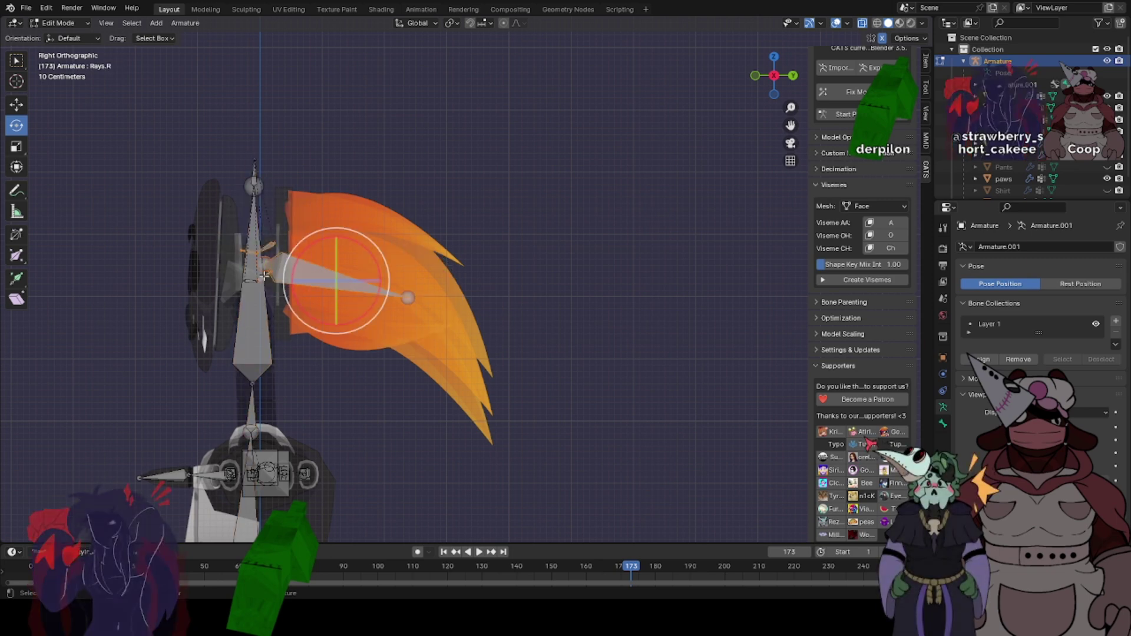
key("h")
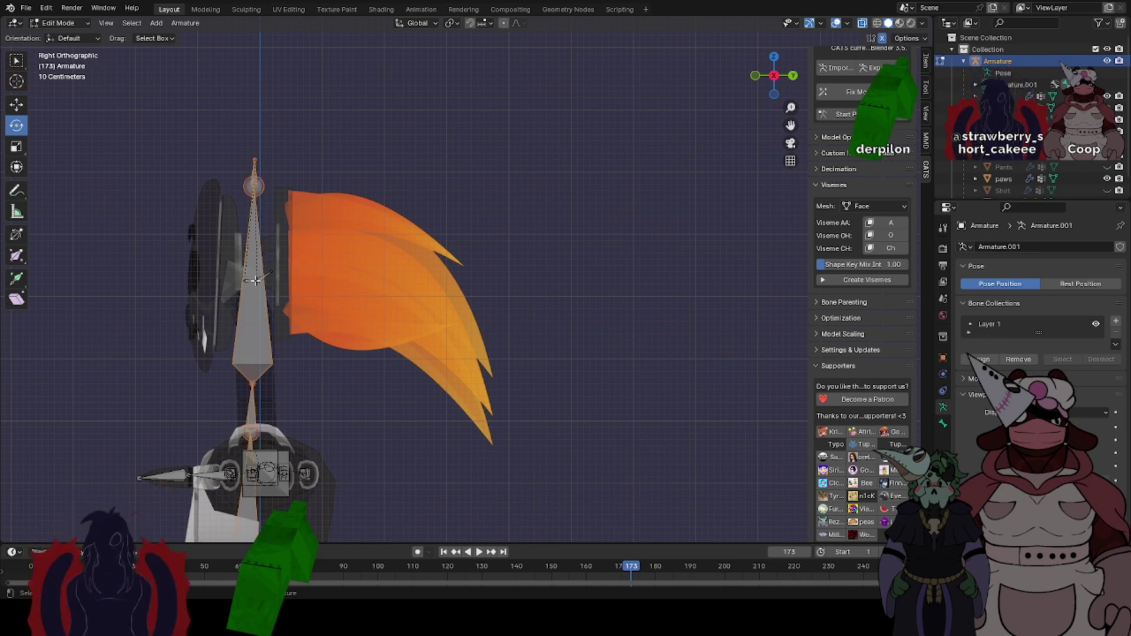
left_click(273, 277)
key("h")
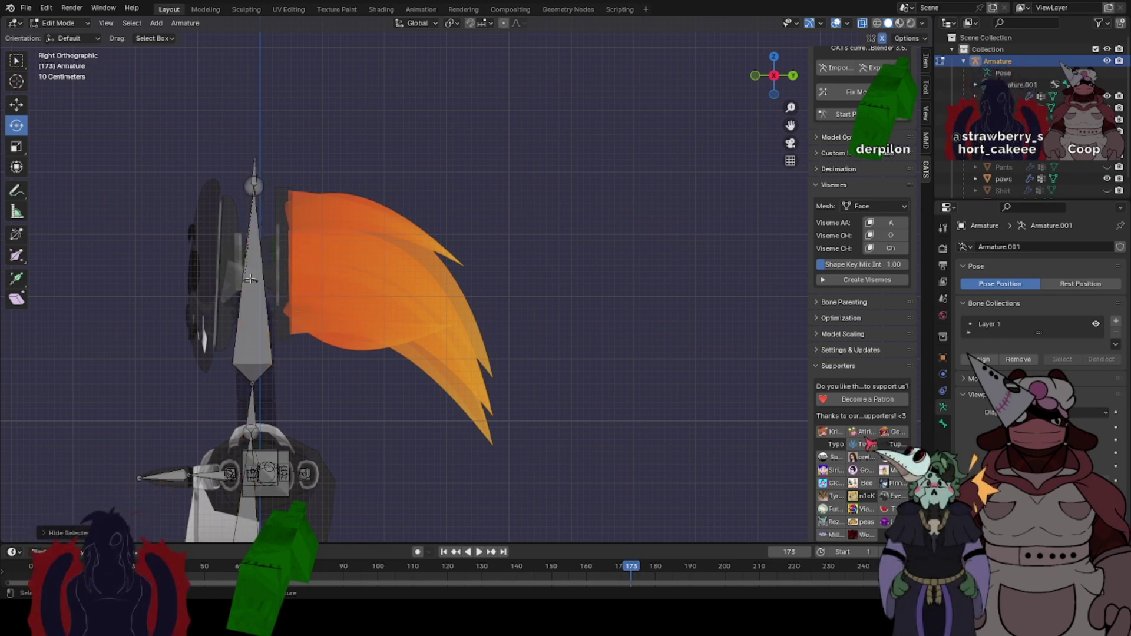
- Select the leftover wire bones on both sides of the head and hide them
middle_click_drag(248, 280, 337, 318)
left_click(363, 417, "shift")
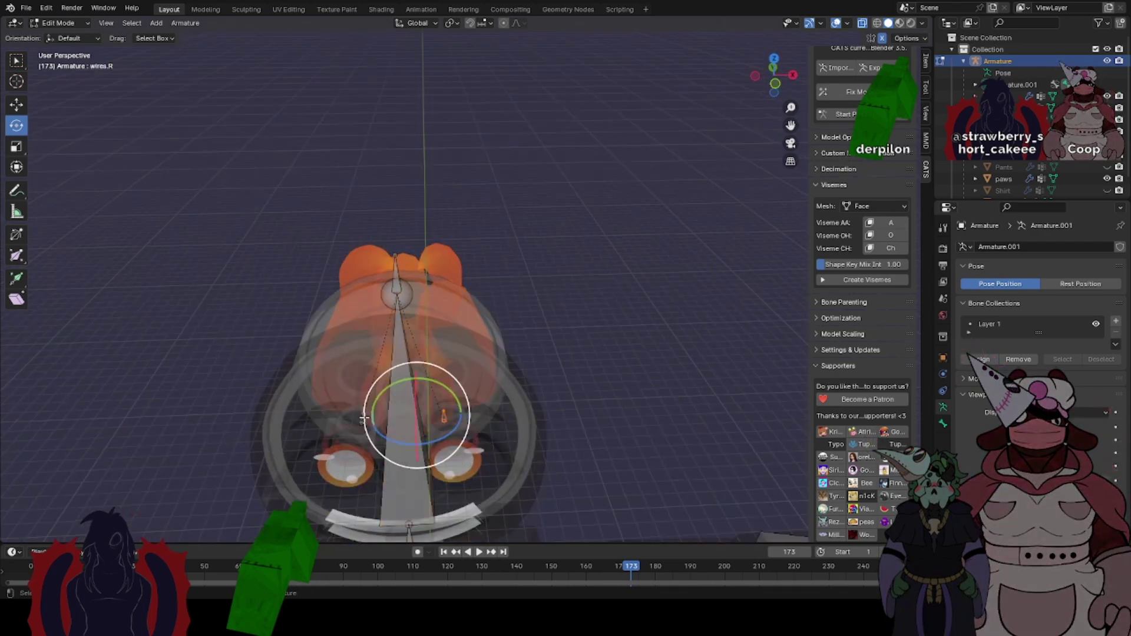
left_click_drag(336, 392, 370, 437, "shift")
key("h")
scroll(370, 437, "down", 5)
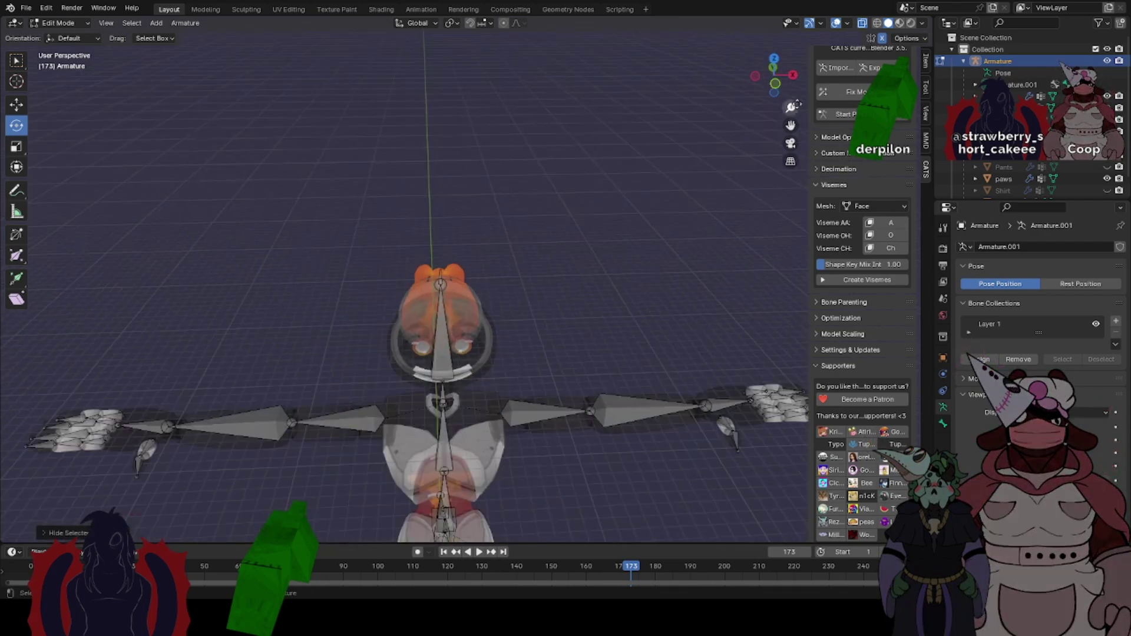
- Select the tail bones behind the hips and hide them
left_click(775, 83)
scroll(518, 348, "up", 3)
middle_click_drag(525, 336, 411, 333)
left_click(404, 333)
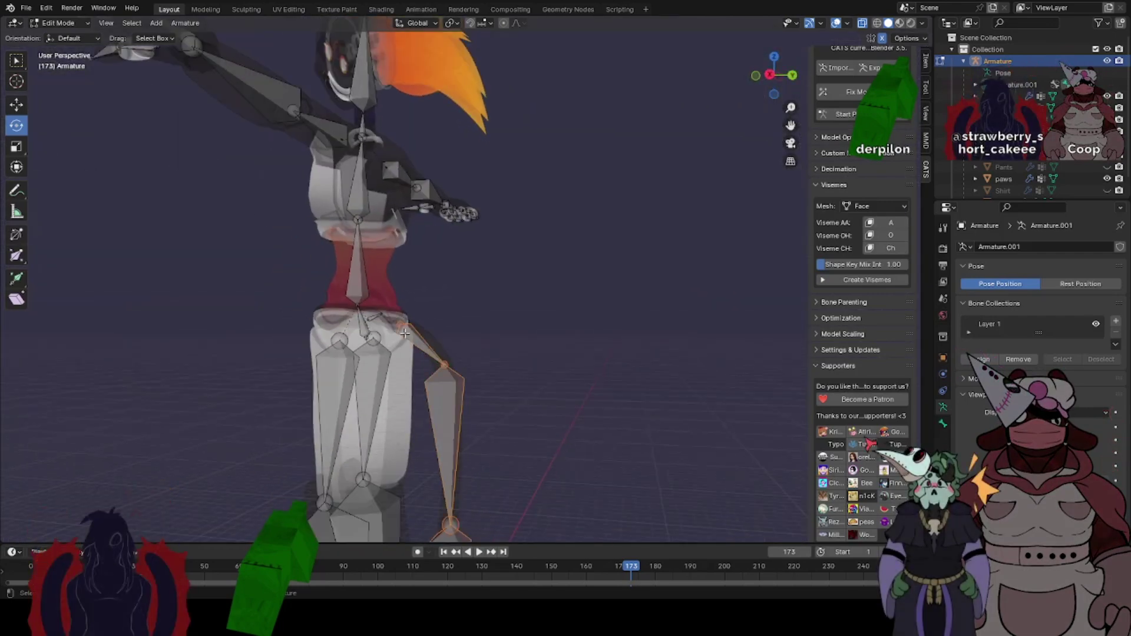
key("h")
scroll(416, 331, "down", 4)
- Select the toe bones at the front of the feet in the armature's Edit Mode and hide them
key("Tab")
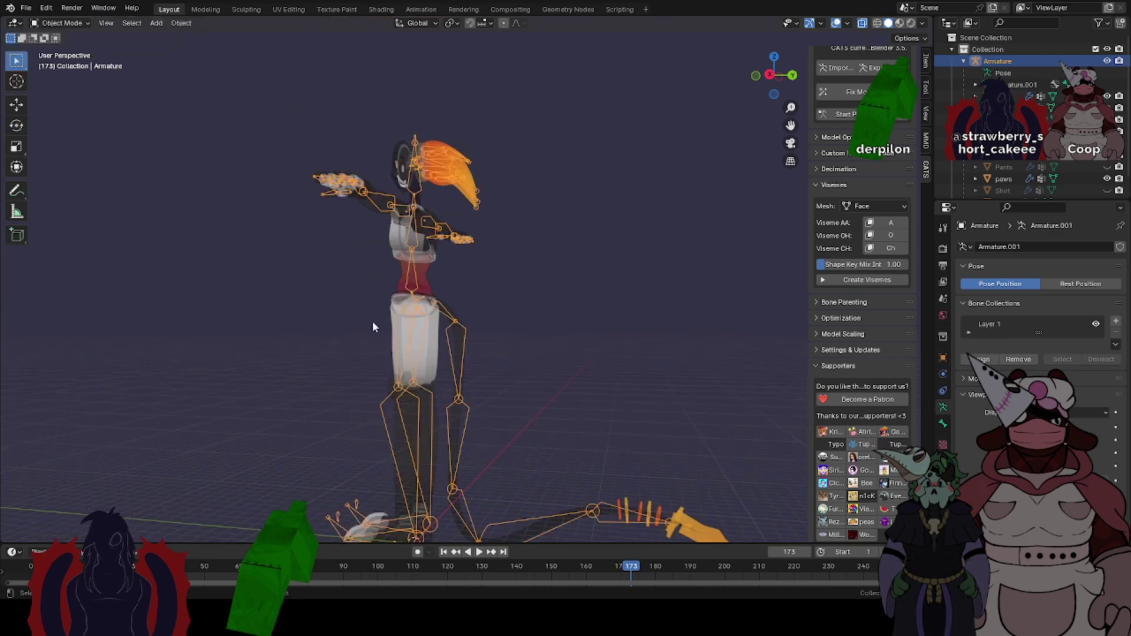
middle_click_drag(374, 323, 391, 325)
key("Tab")
left_click_drag(299, 477, 358, 535)
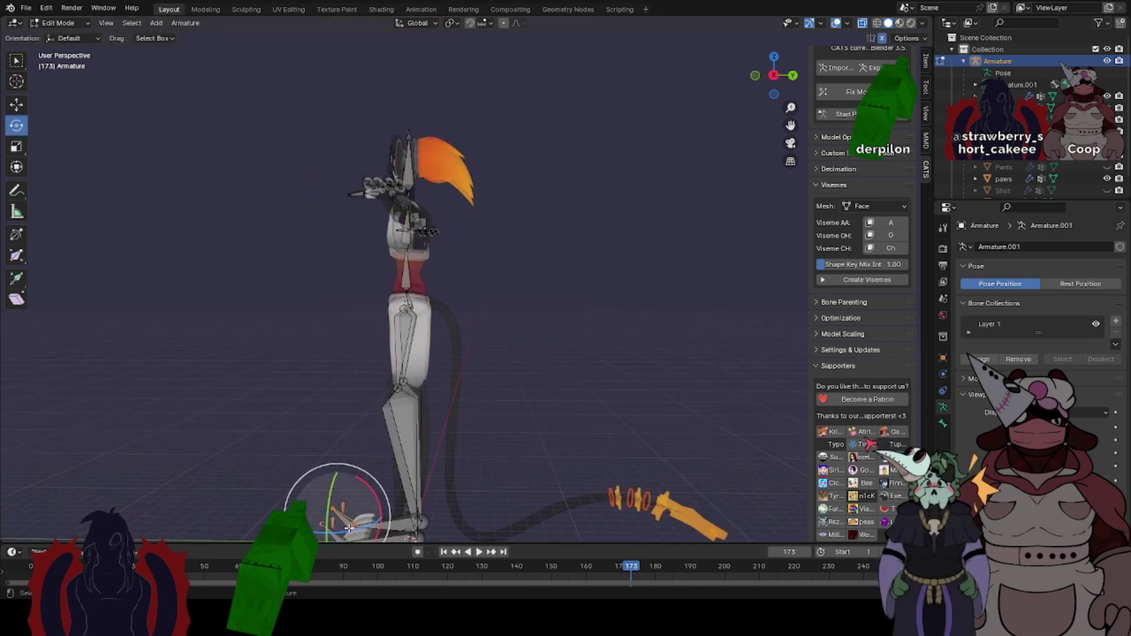
key("h")
key("h")
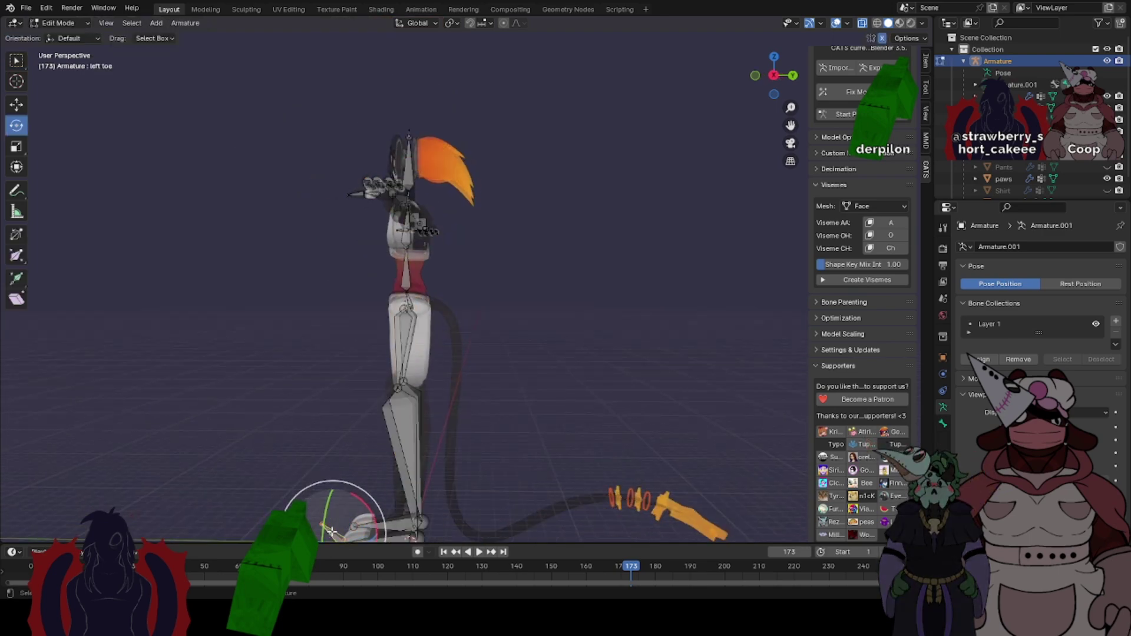
left_click(336, 531)
- Show the whole armature from the front in Edit Mode and turn off X-ray
middle_click_drag(335, 424, 412, 430)
scroll(505, 289, "down", 2)
key("Tab")
key("Tab")
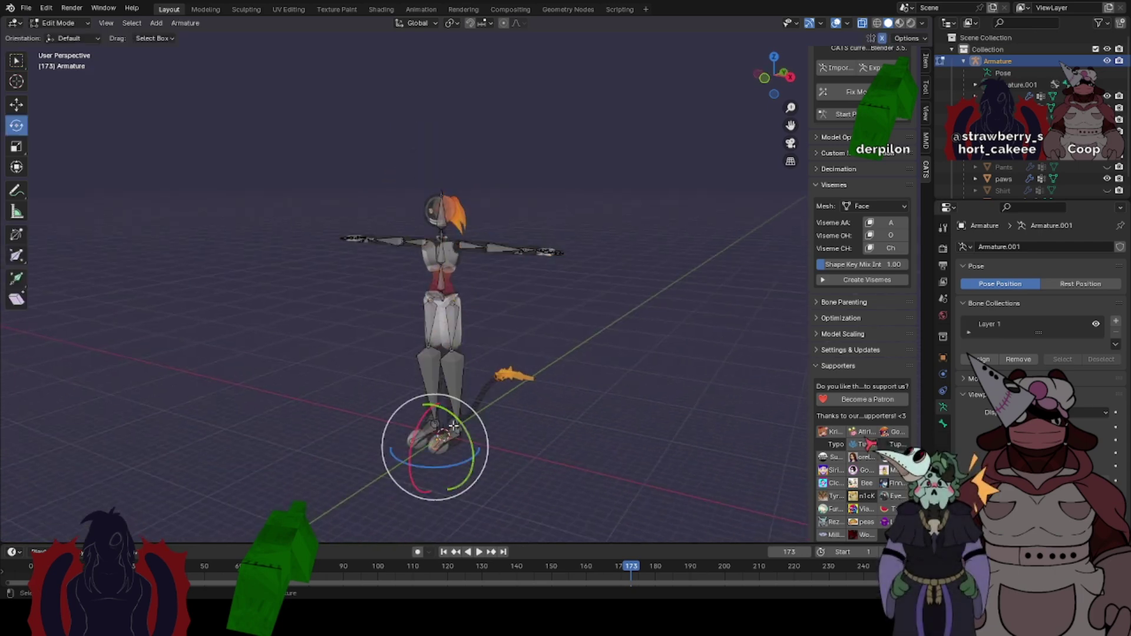
left_click(764, 78)
left_click(863, 23)
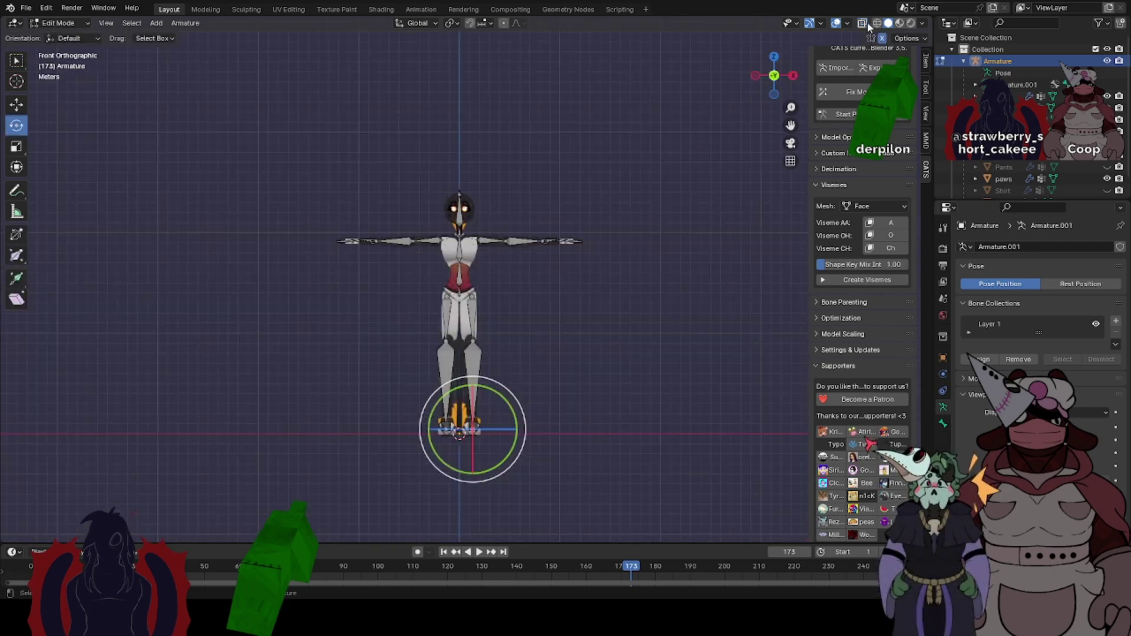
- Examine the remaining body bones of the armature from the front, side and back, including the ankles, arms and spine
middle_click_drag(575, 315, 504, 312)
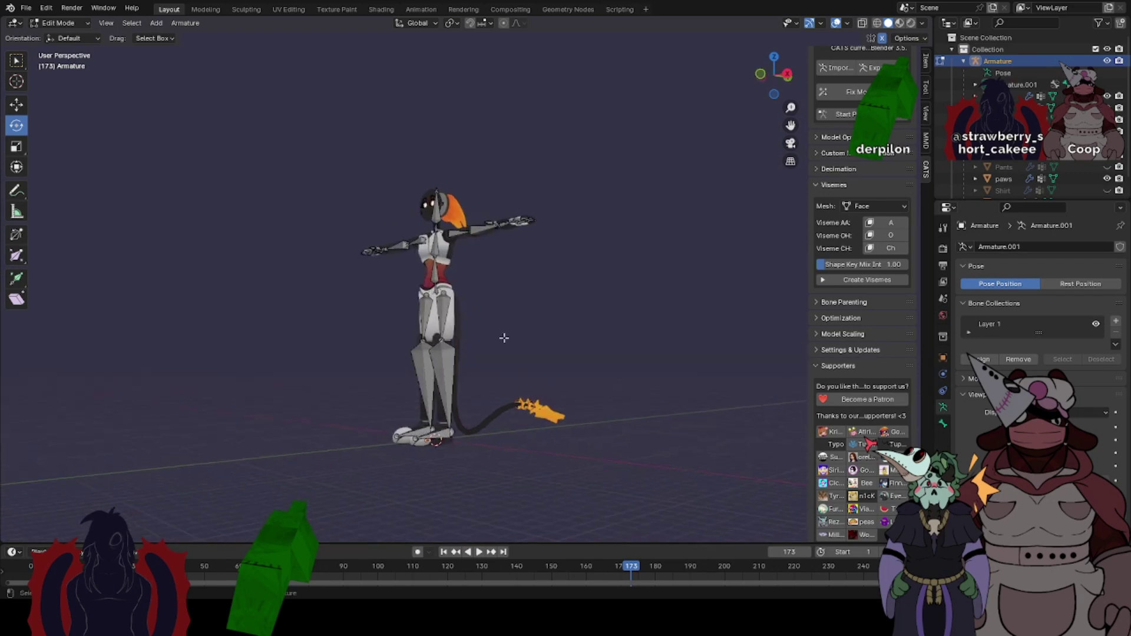
left_click(446, 436)
middle_click_drag(465, 224, 532, 217)
left_click(532, 217)
scroll(535, 250, "up", 4)
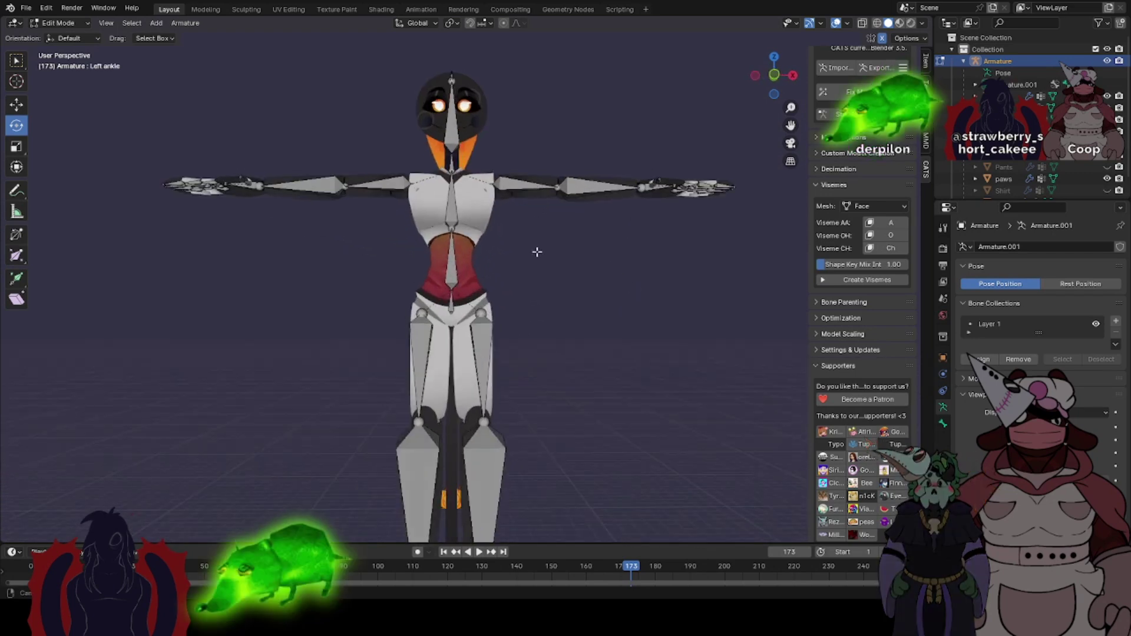
scroll(536, 251, "down", 2)
left_click(775, 77)
scroll(547, 245, "up", 2)
scroll(583, 278, "down", 1)
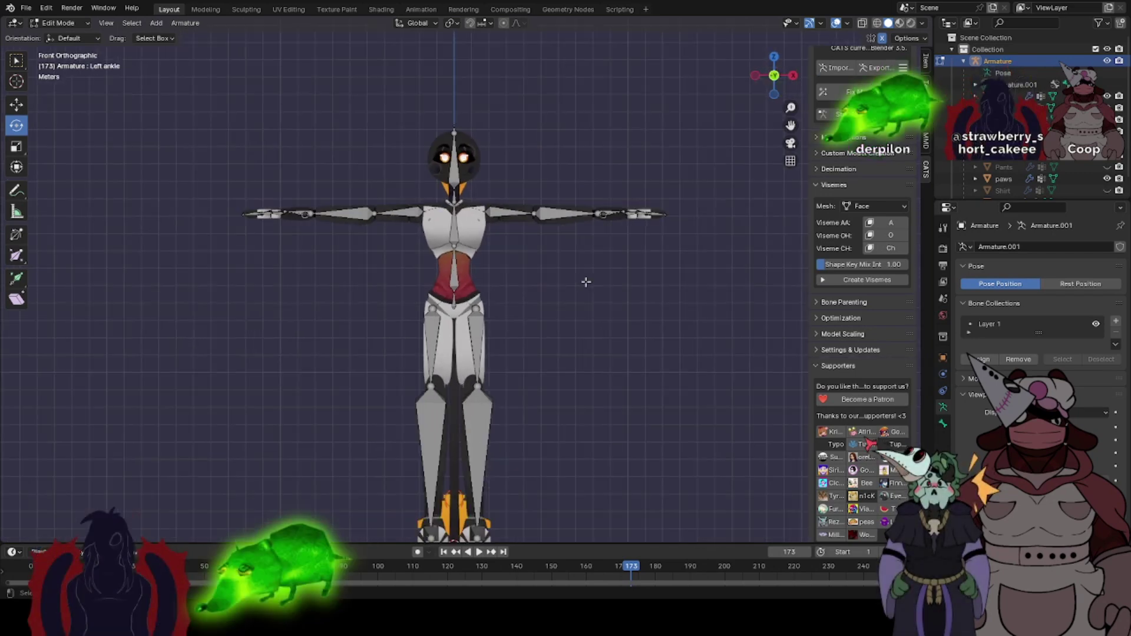
scroll(615, 287, "down", 1)
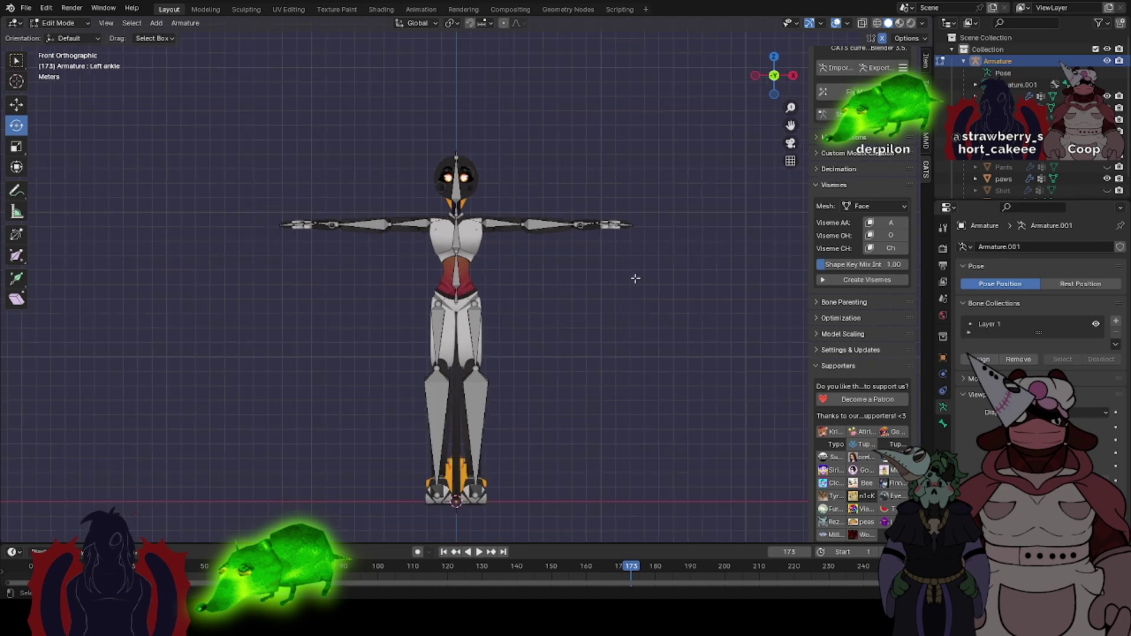
middle_click_drag(654, 277, 353, 274)
scroll(530, 244, "up", 3)
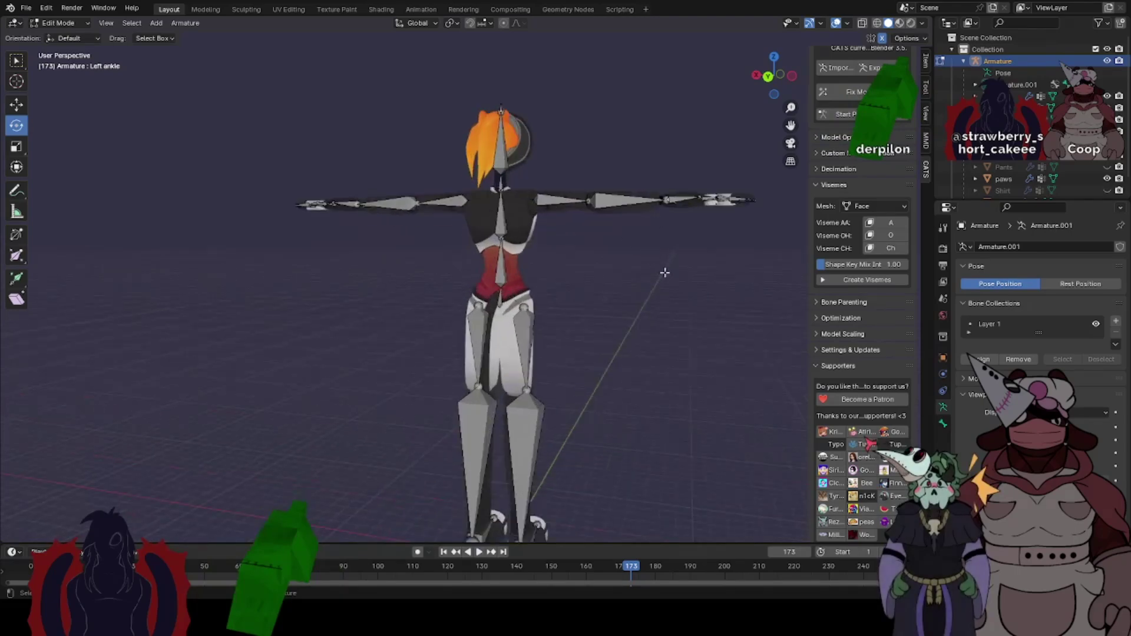
middle_click_drag(663, 272, 404, 275)
scroll(404, 275, "down", 2)
middle_click_drag(498, 275, 543, 282)
scroll(352, 280, "up", 1)
scroll(541, 224, "up", 3)
scroll(541, 224, "up", 4)
- Select the Hips bone and examine its placement relative to the spine and legs from behind and above
left_click(467, 405)
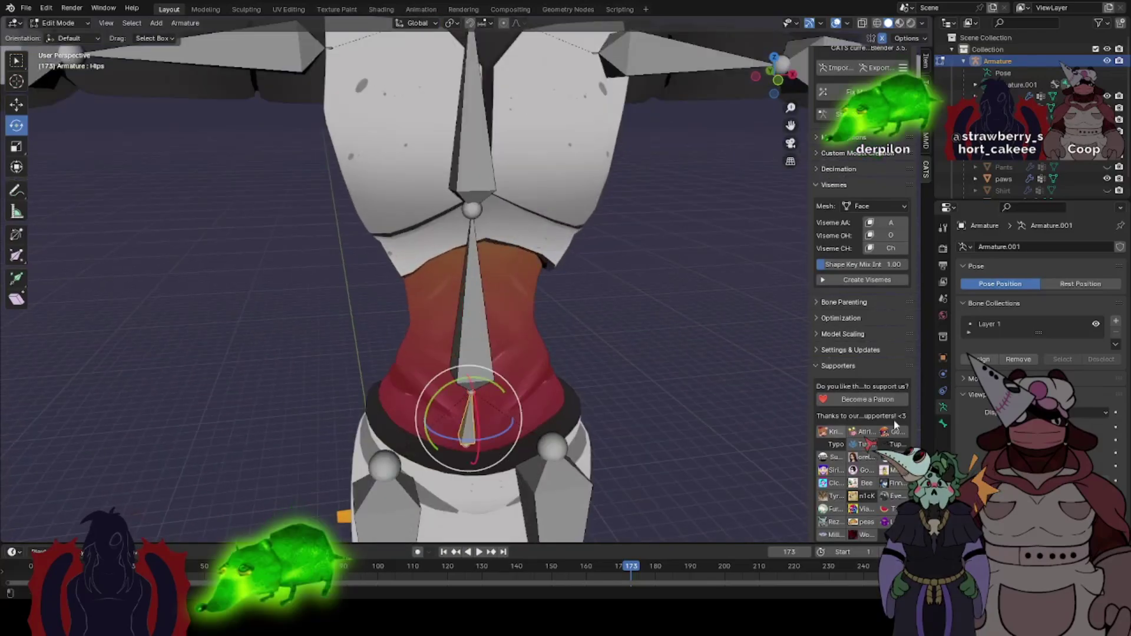
scroll(429, 321, "down", 4)
middle_click_drag(344, 318, 639, 305)
left_click(444, 318)
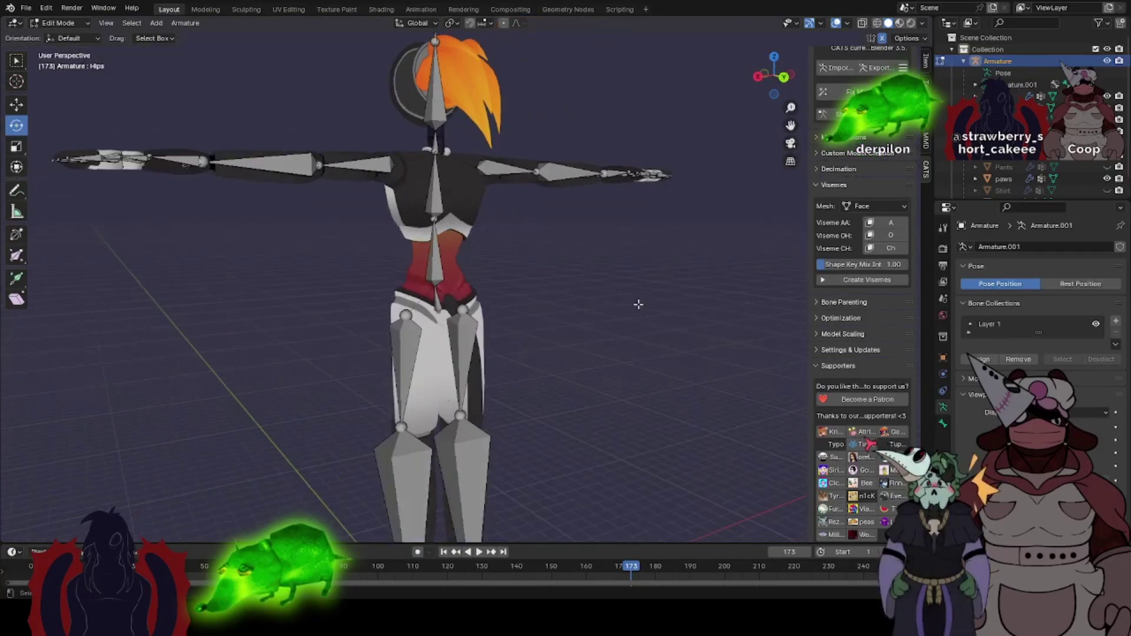
middle_click_drag(345, 281, 748, 141)
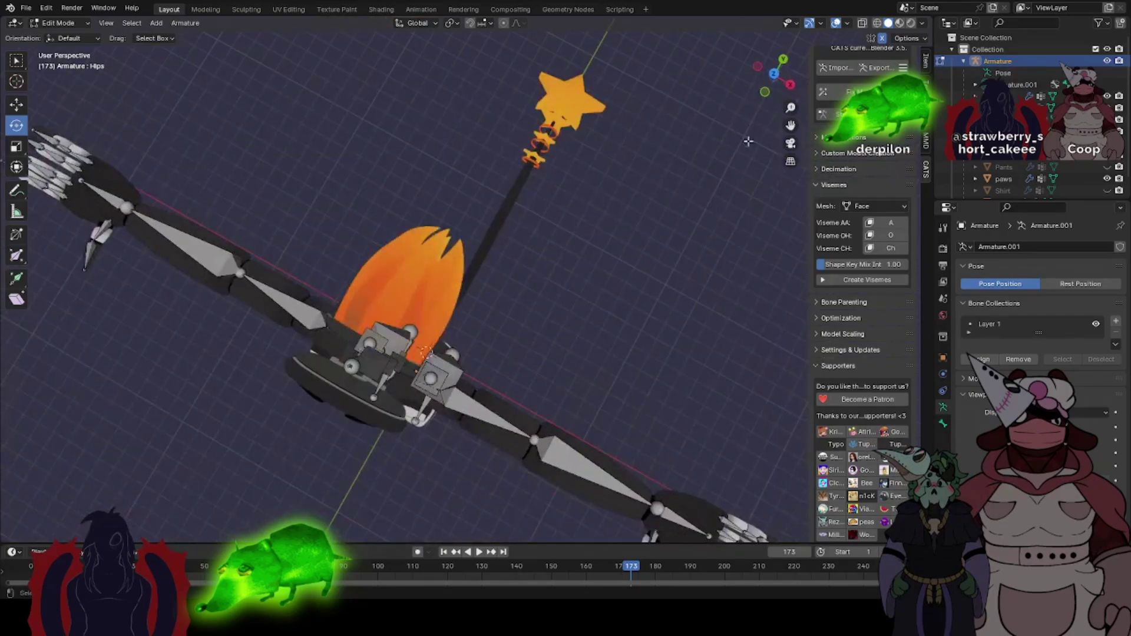
- Select the base bone of the left hand's little finger from the top view
left_click(774, 75)
scroll(388, 316, "up", 6)
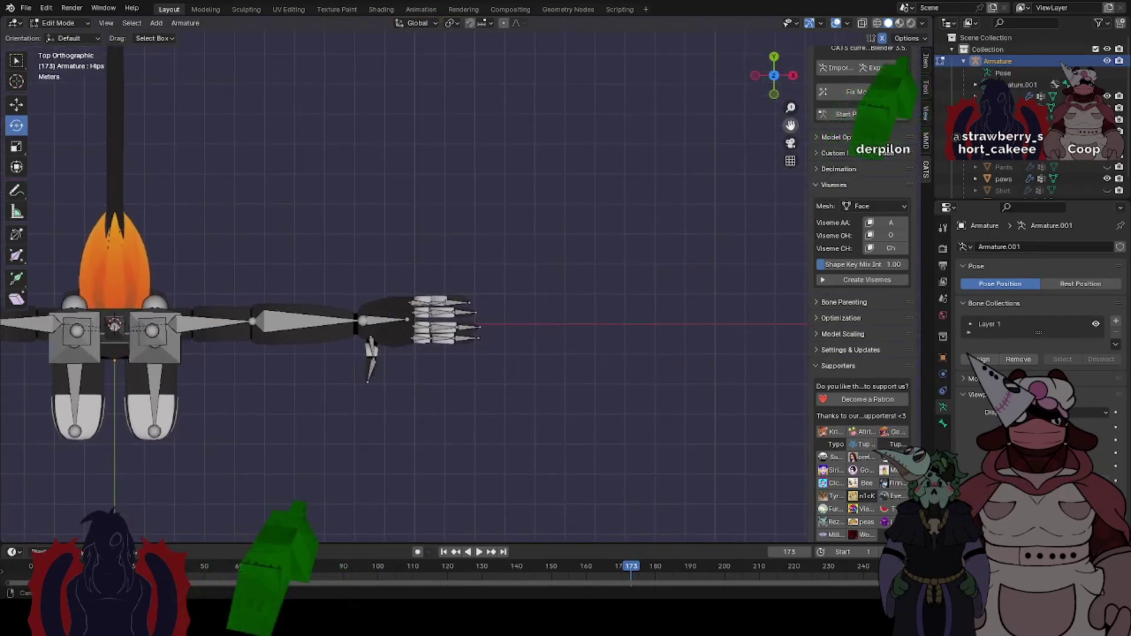
scroll(388, 317, "up", 1)
left_click(299, 362)
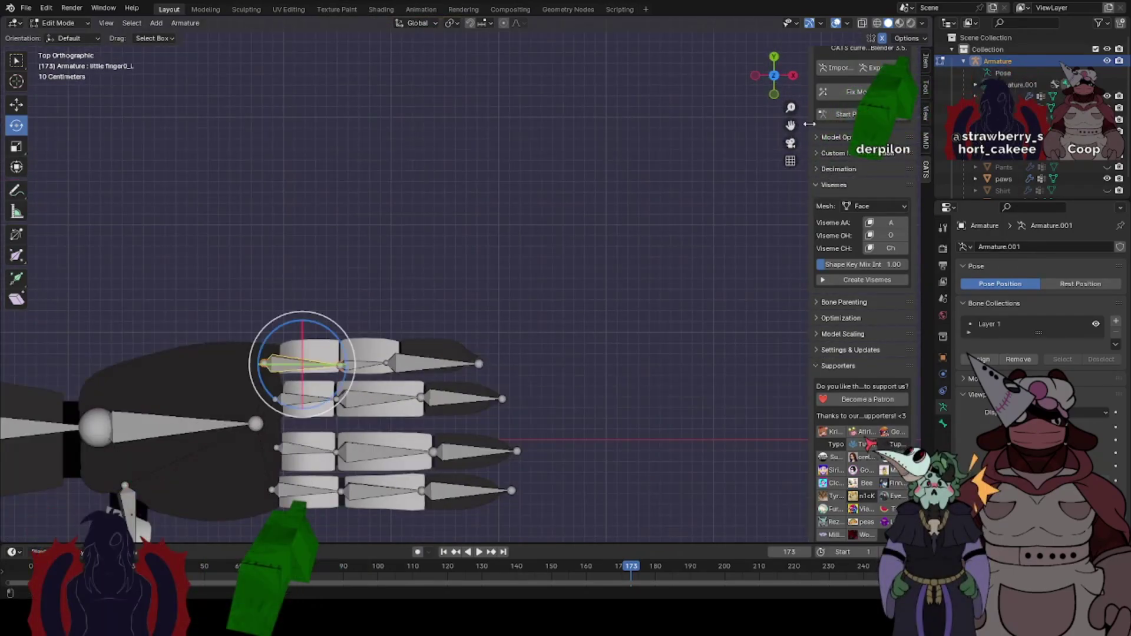
left_click_drag(790, 126, 872, 74)
left_click(193, 219)
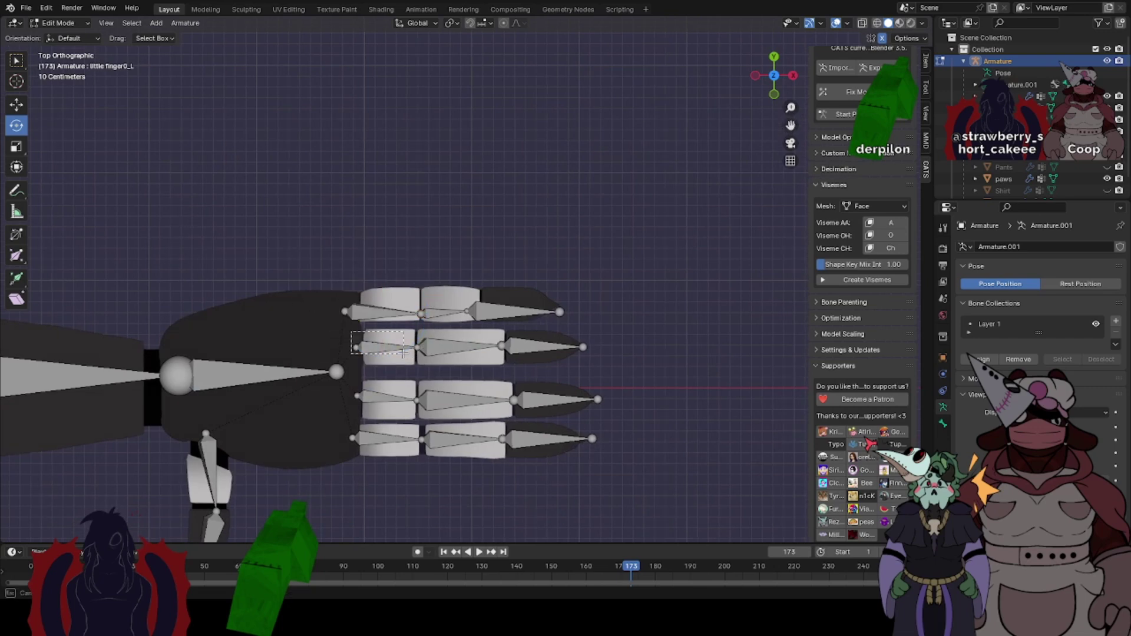
- Box-select the bones of the other three fingers, clear the selection, and box-select the bones of all four fingers
left_click_drag(403, 354, 547, 437)
scroll(353, 415, "down", 1)
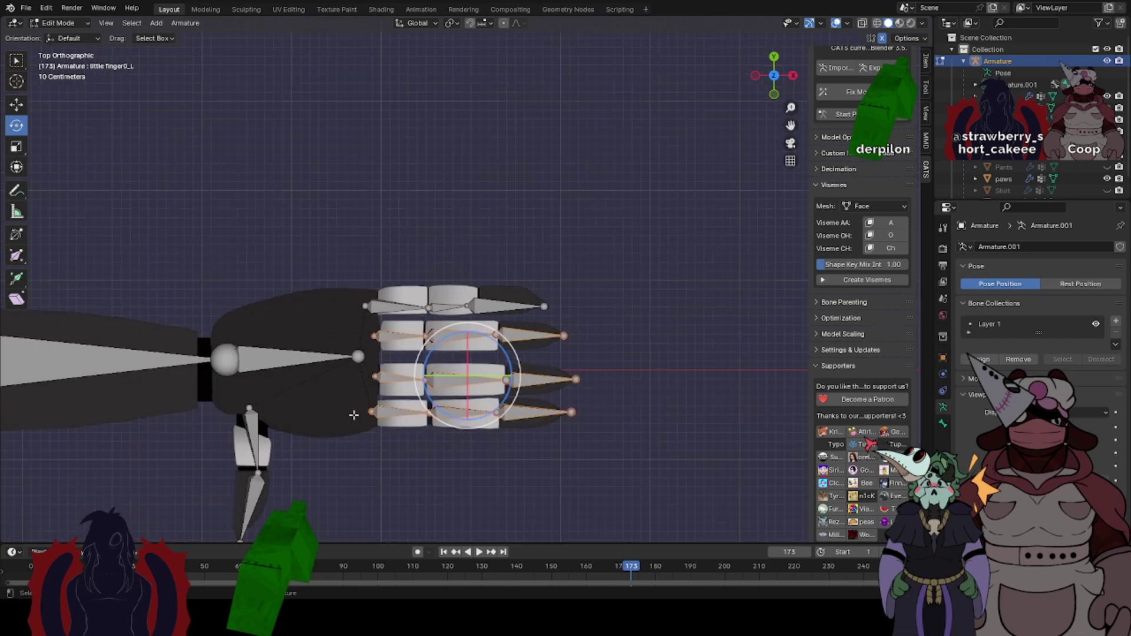
left_click(388, 521)
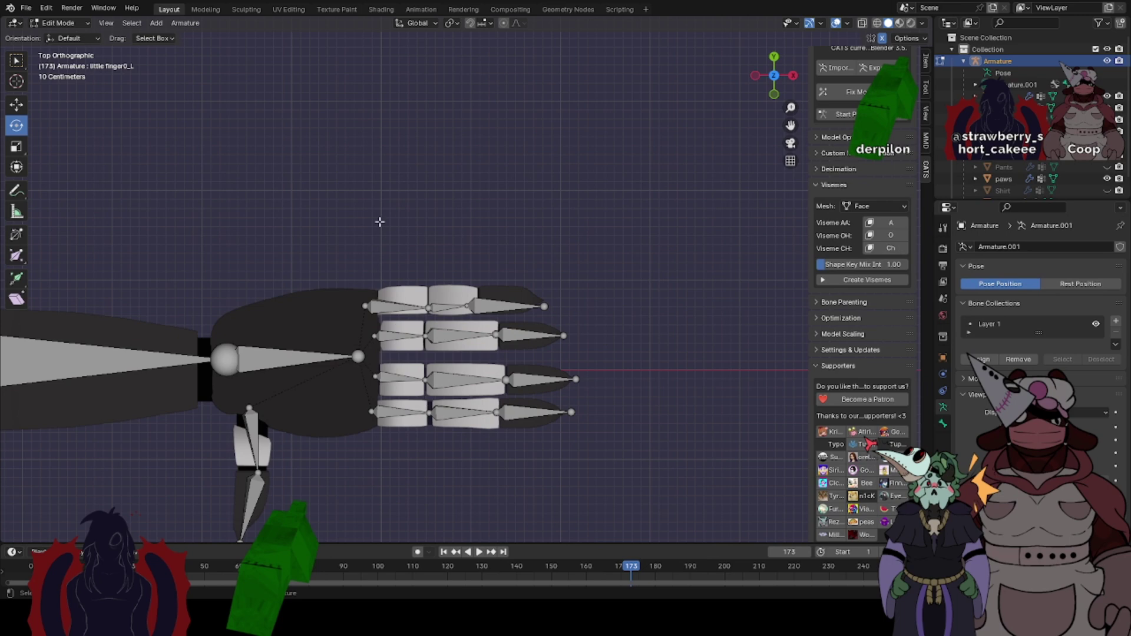
left_click_drag(320, 250, 654, 483)
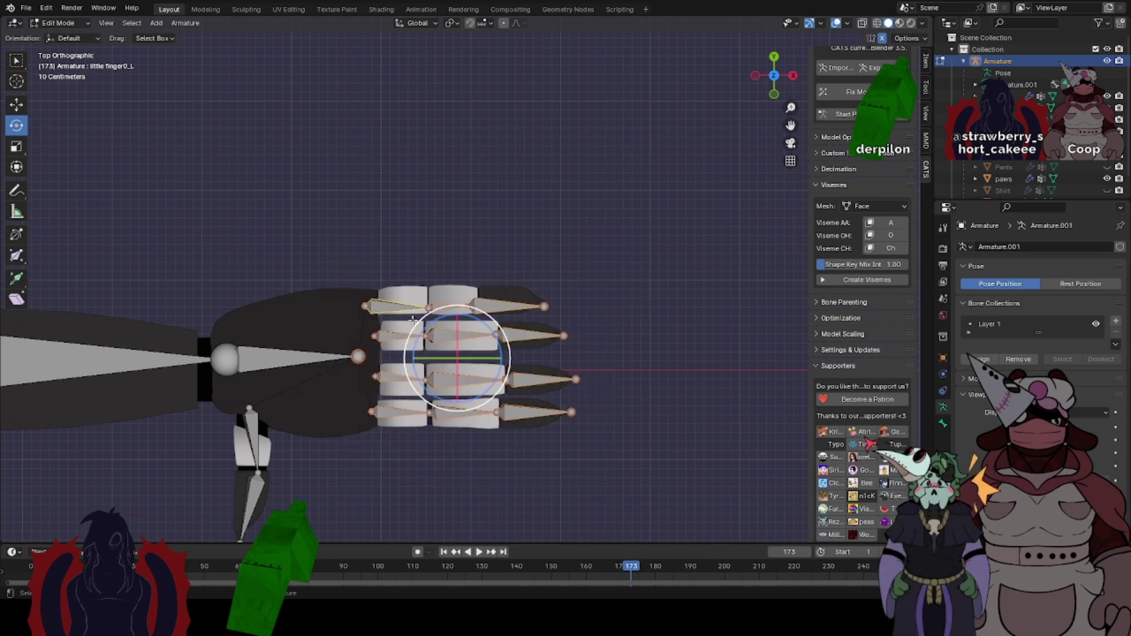
- Return to Object Mode and open Jingles_remake.blend without saving the changes to yn.blend
key("Tab")
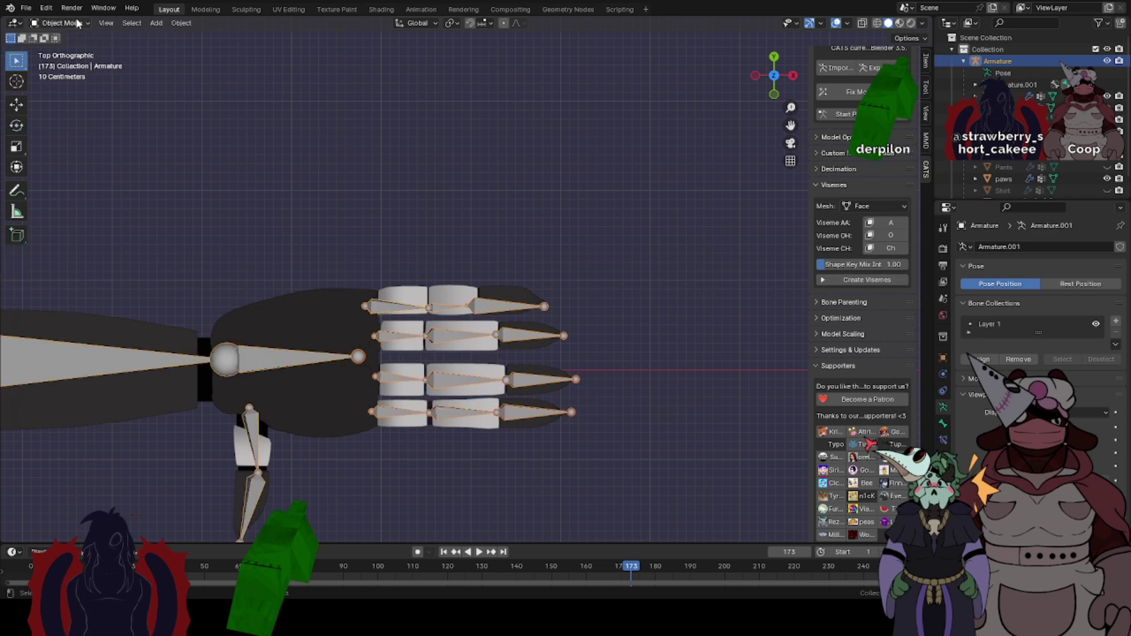
left_click(35, 12)
left_click(40, 33)
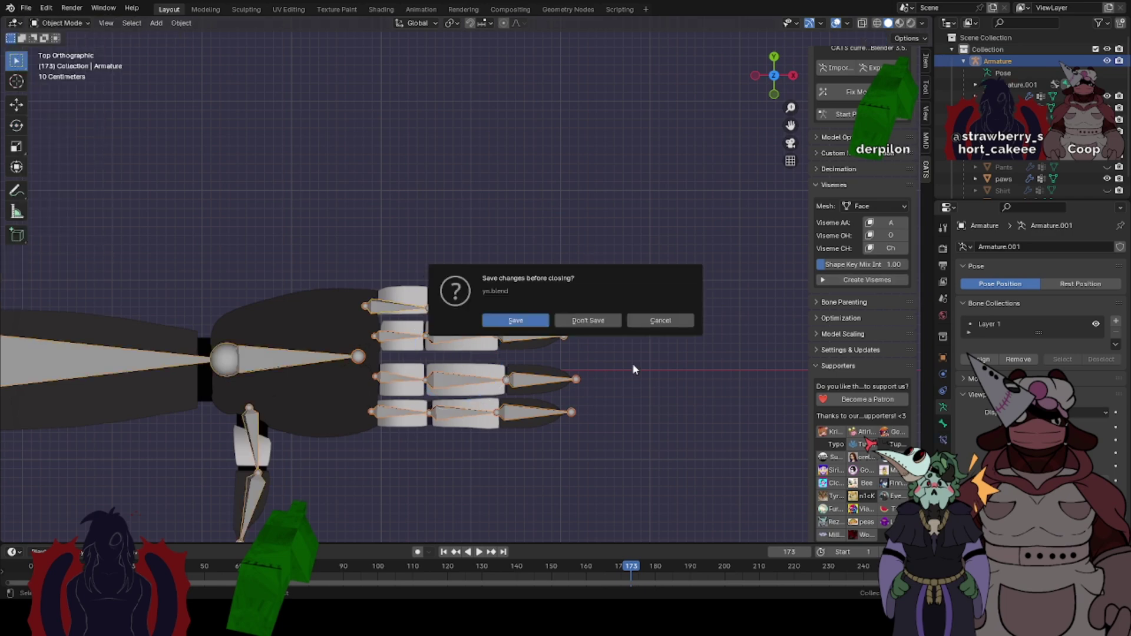
left_click(583, 323)
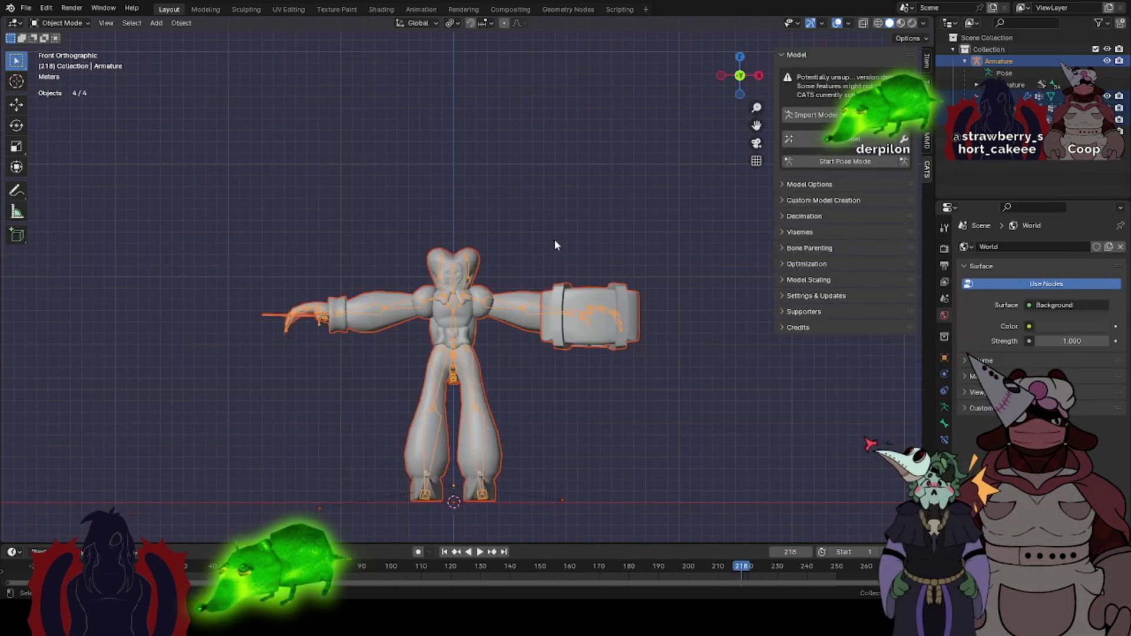
- Open jingles.blend and hide the mallet mesh beside the character
left_click(26, 7)
left_click(50, 33)
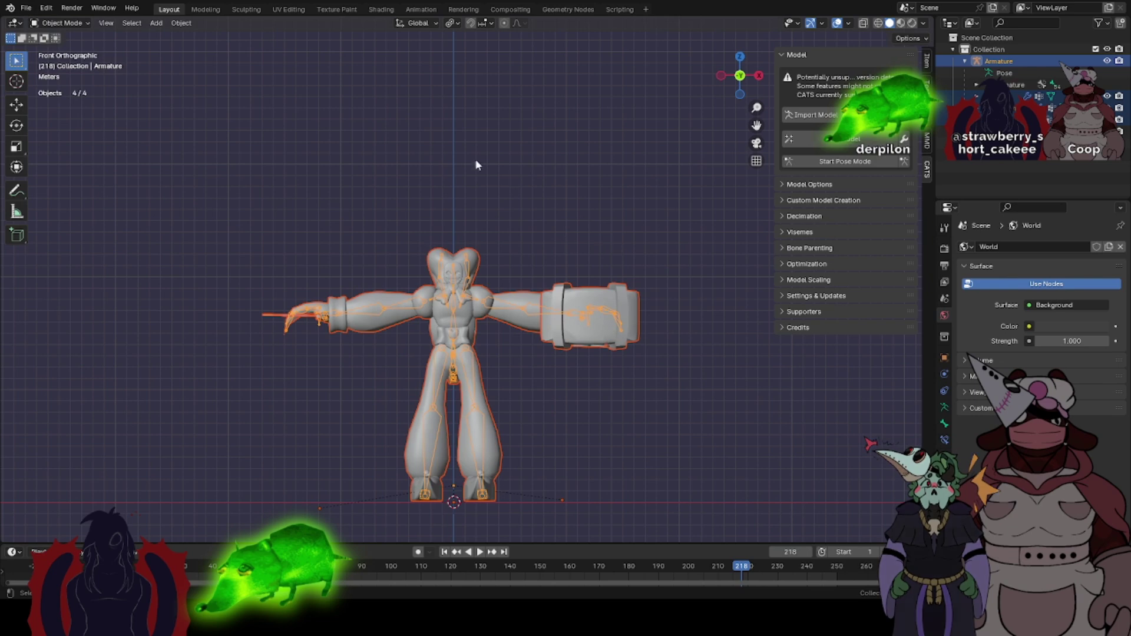
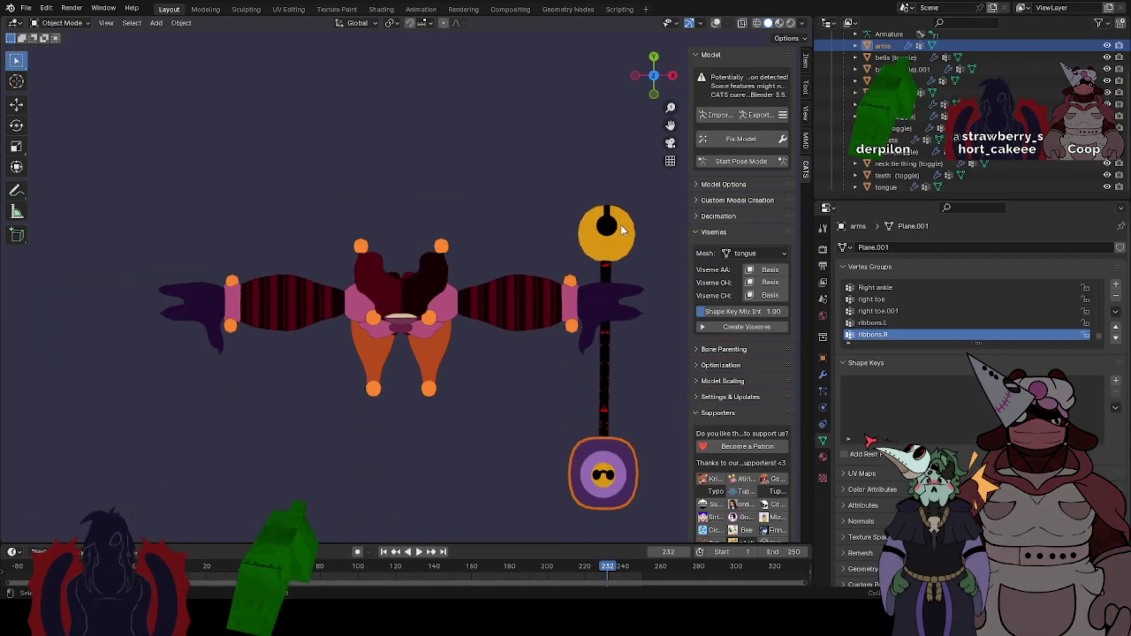
left_click(606, 380)
key("h")
scroll(606, 380, "up", 3)
scroll(1083, 67, "up", 3)
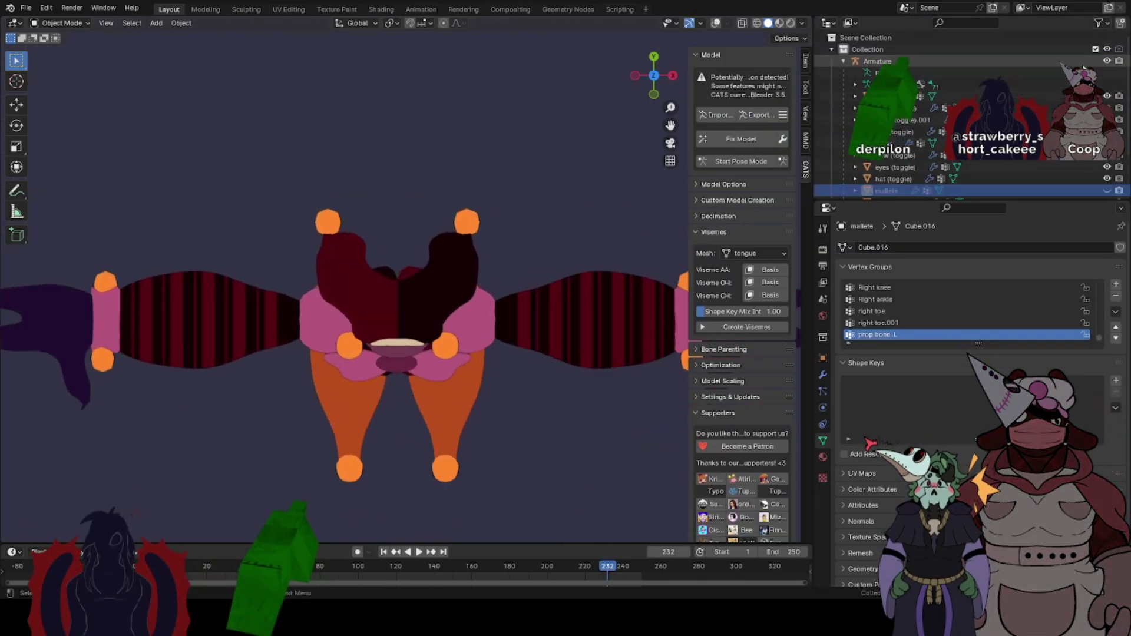
- Turn on the viewport overlays, select the armature and examine the bones of the three-fingered left hand
left_click(715, 25)
middle_click_drag(654, 251, 377, 235, "shift")
scroll(505, 237, "up", 3)
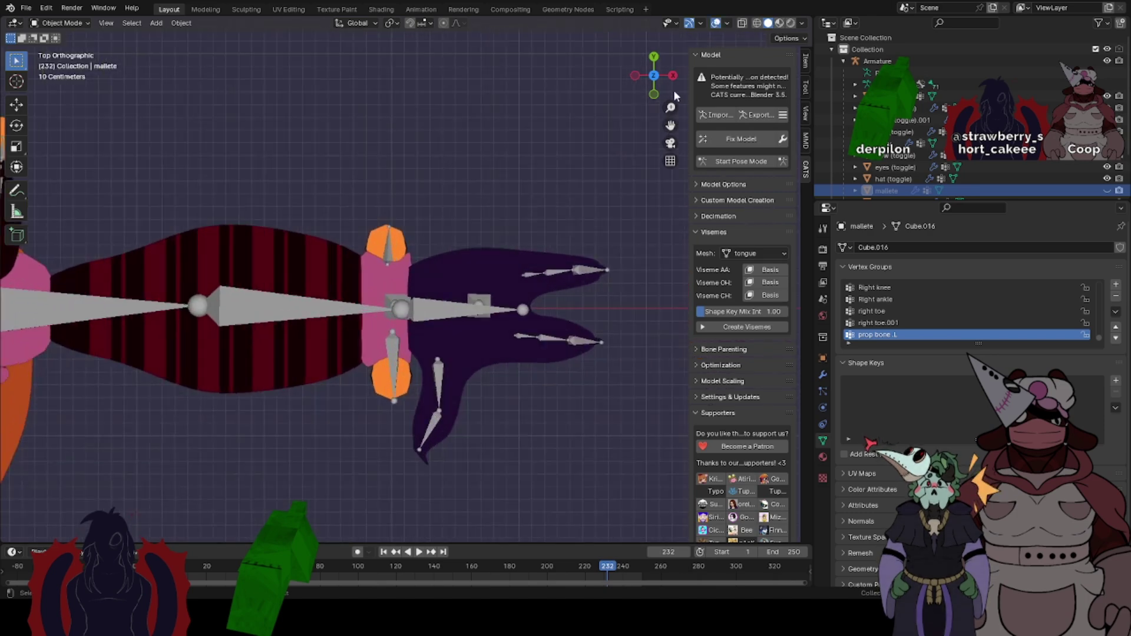
left_click_drag(670, 126, 550, 103)
left_click(471, 252)
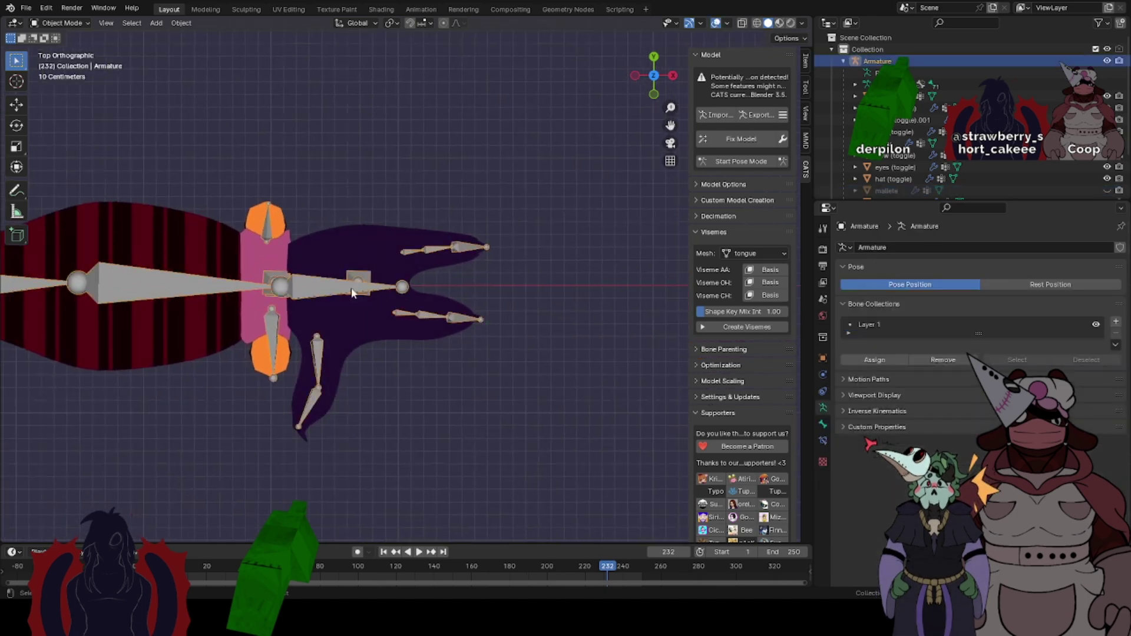
scroll(503, 145, "down", 1)
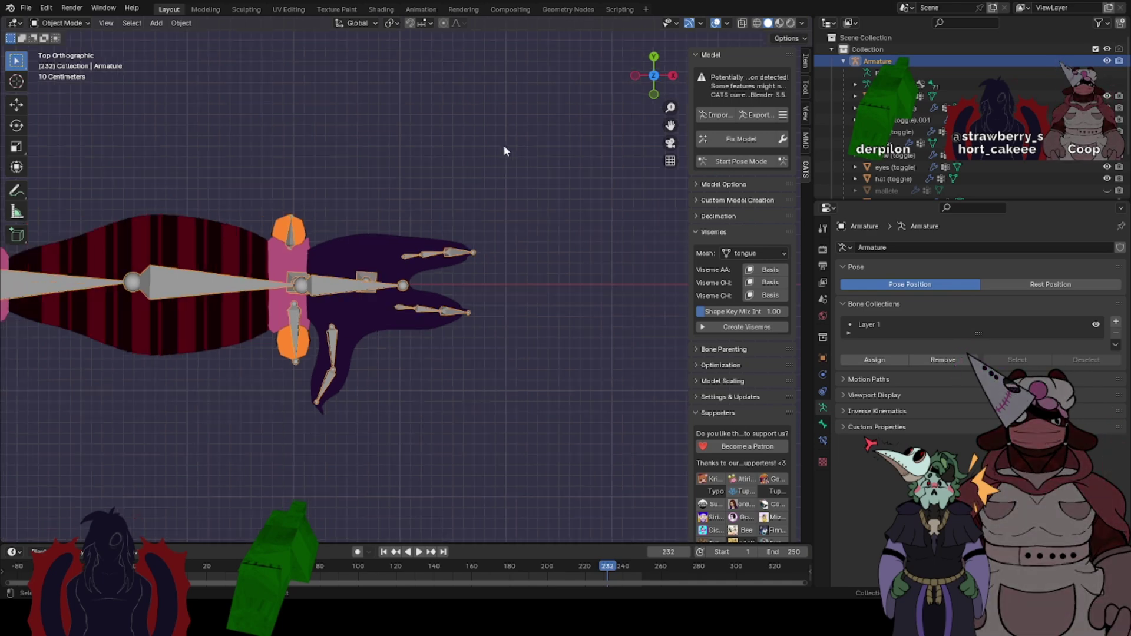
- Reopen the recent file yn.blend without saving the changes to jingles.blend
left_click(66, 106)
left_click(26, 8)
mouse_move(55, 44)
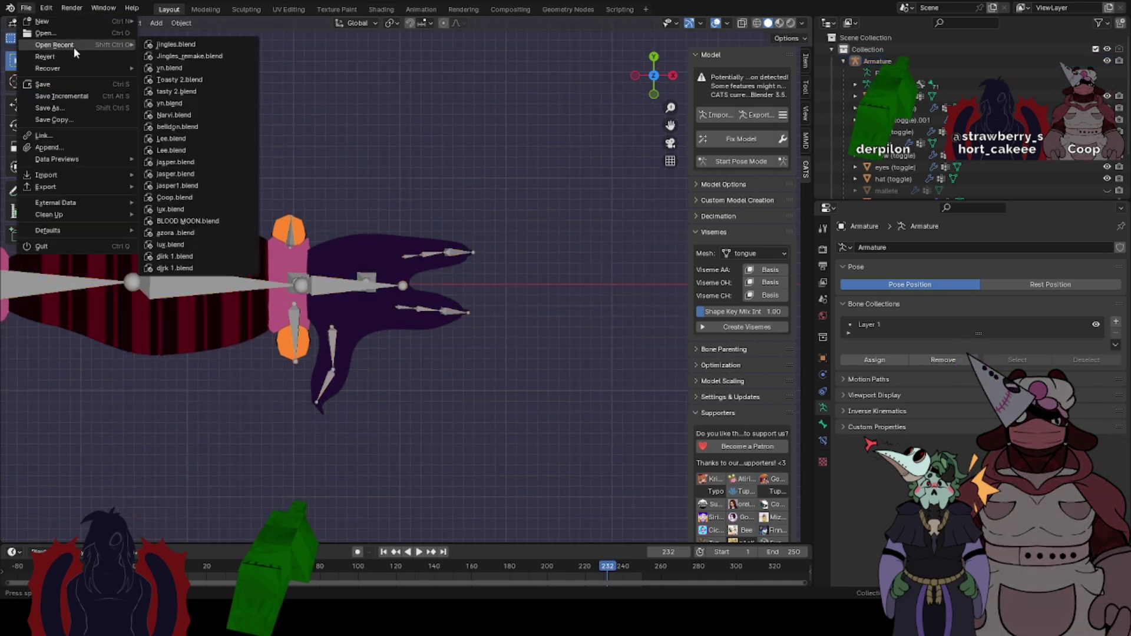
left_click(167, 69)
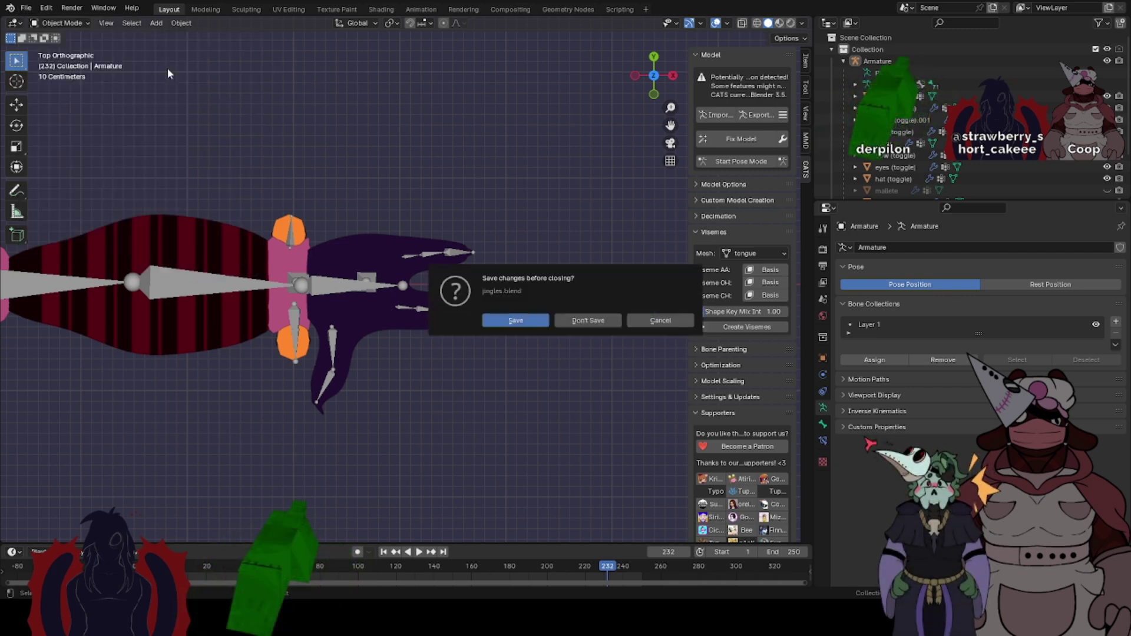
left_click(579, 319)
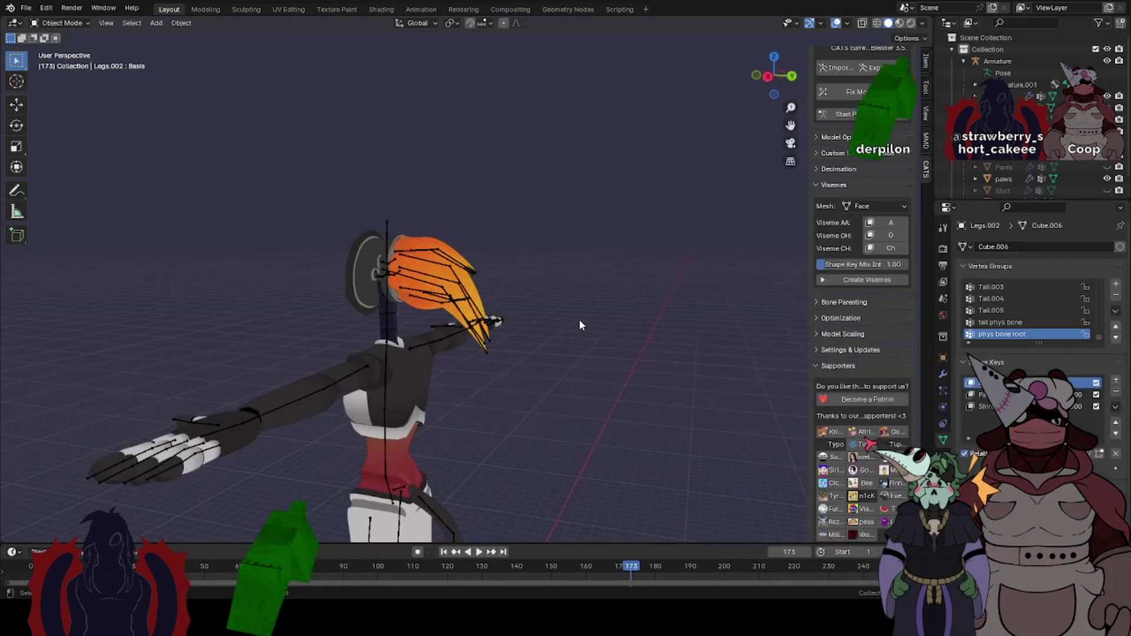
- Hide the Arms mesh and select the armature to examine the left hand's finger bones on their own
middle_click_drag(583, 263, 666, 338)
middle_click_drag(613, 365, 461, 298, "shift")
scroll(461, 298, "up", 3)
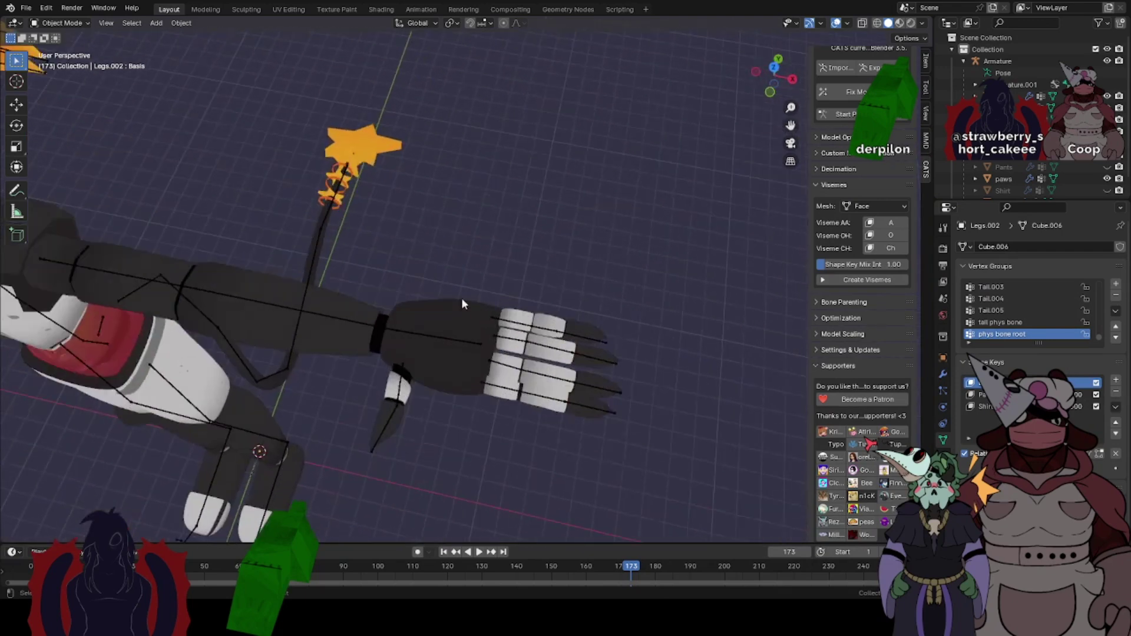
left_click(444, 368)
key("h")
scroll(447, 369, "up", 2)
left_click(582, 368)
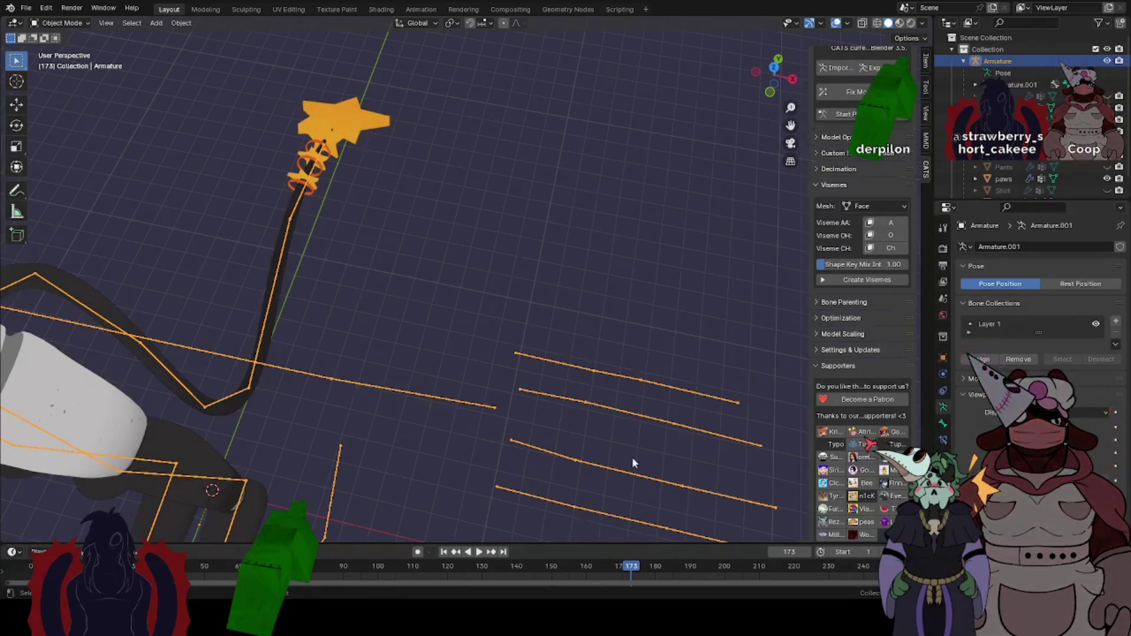
scroll(583, 406, "down", 1)
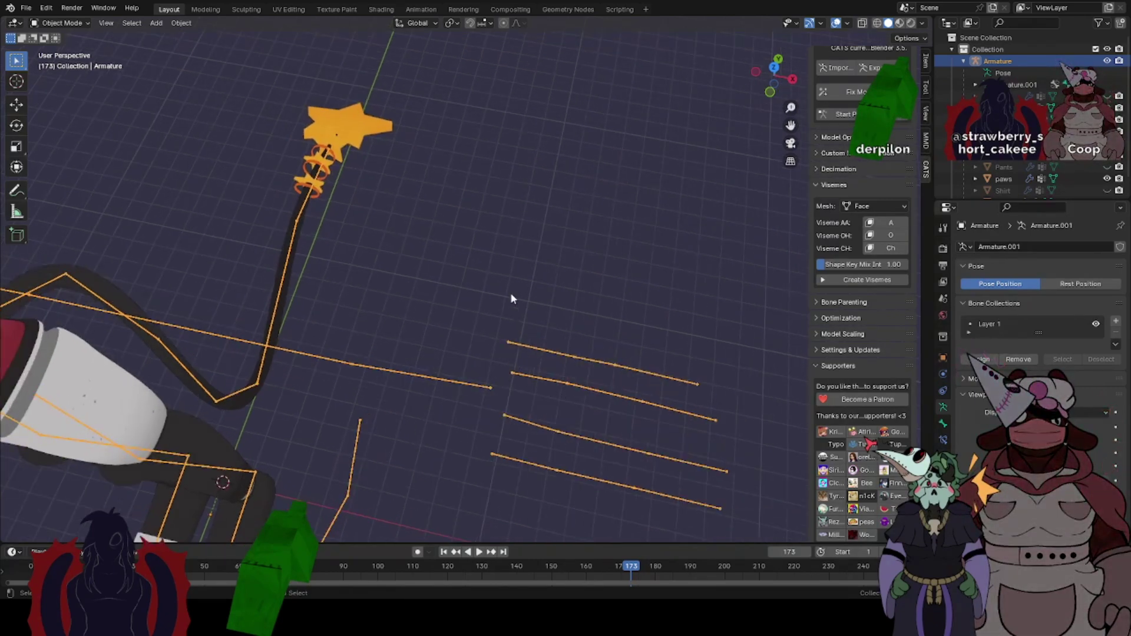
- Undo the armature selection and the hiding of the Arms mesh, and view the whole character
key("ctrl+z")
key("ctrl+z")
scroll(499, 289, "down", 2)
left_click(446, 260)
scroll(400, 283, "down", 2)
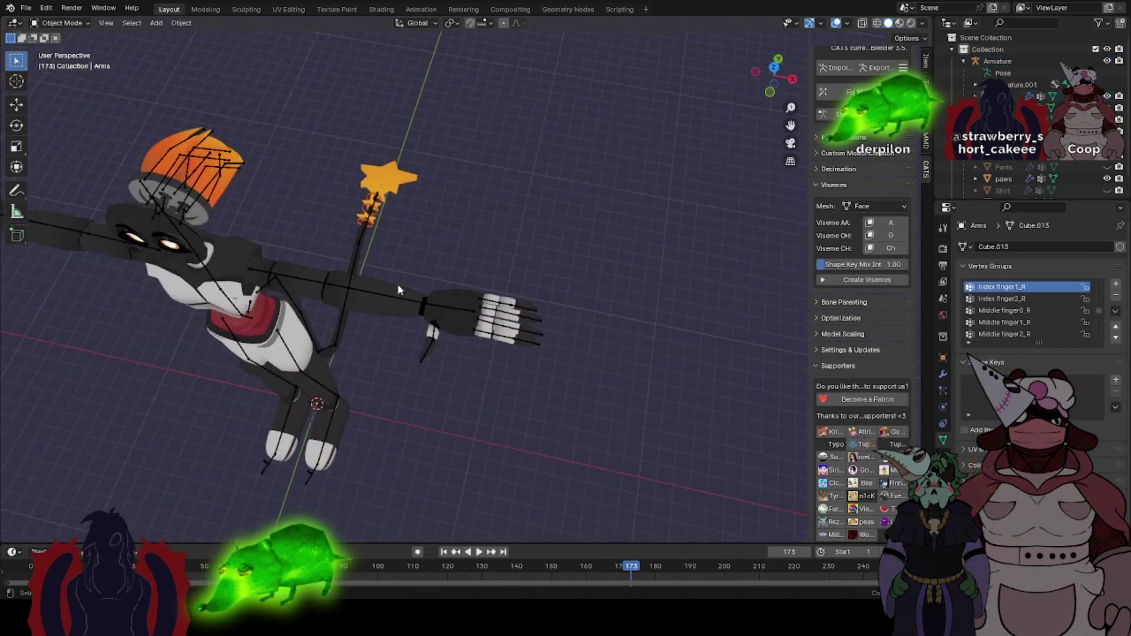
- Open the recent file Toasty 2.blend without saving the changes to yn.blend
left_click(26, 7)
mouse_move(54, 44)
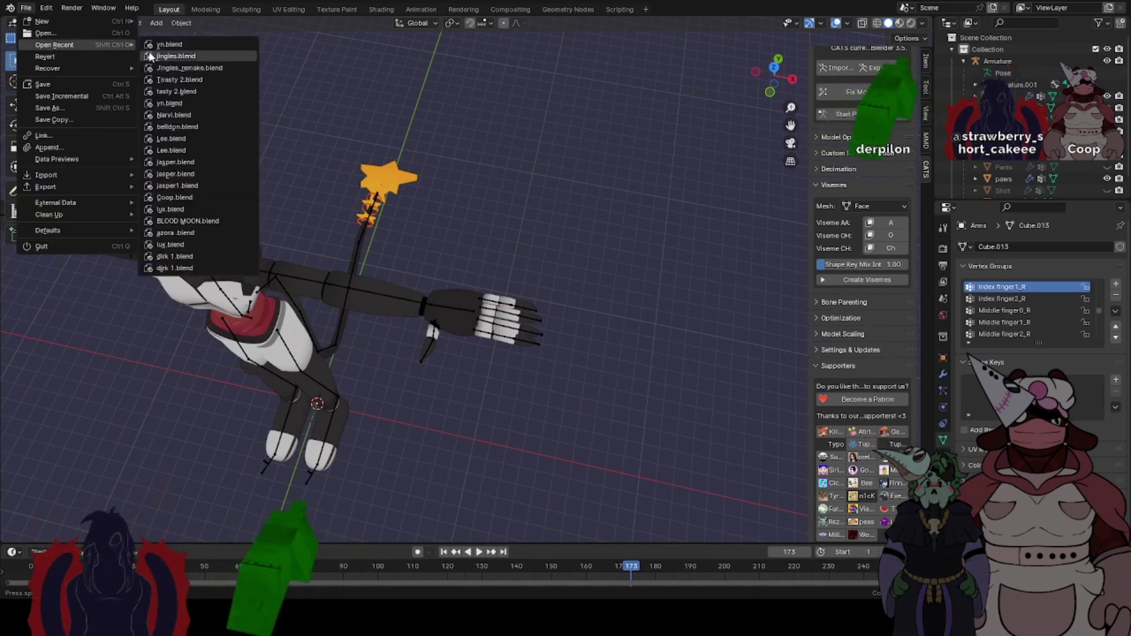
left_click(179, 79)
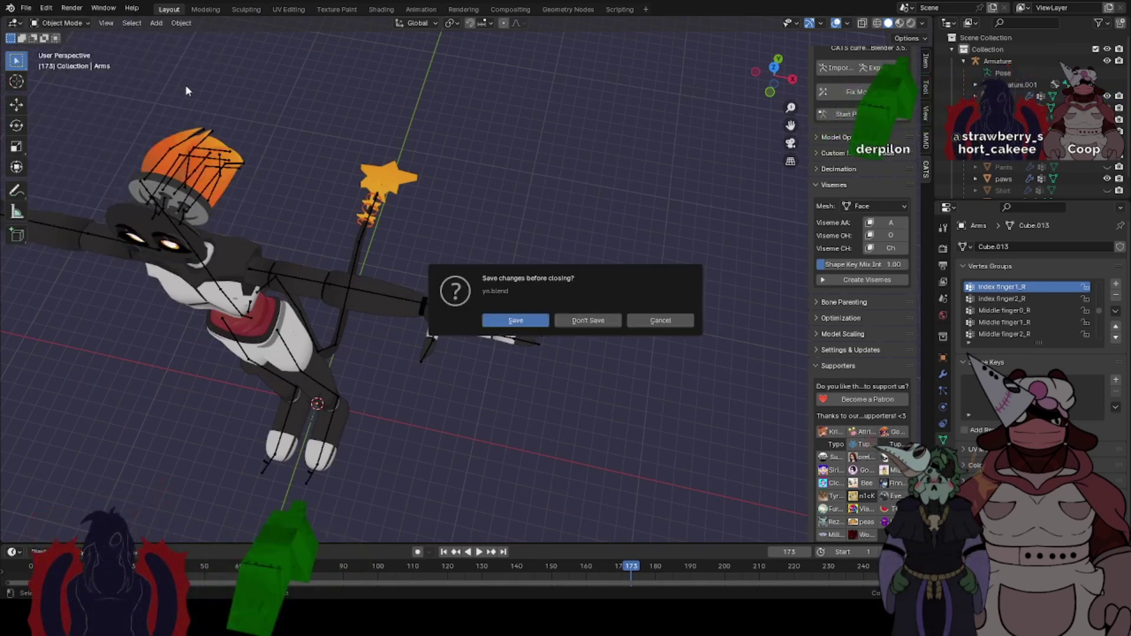
left_click(577, 322)
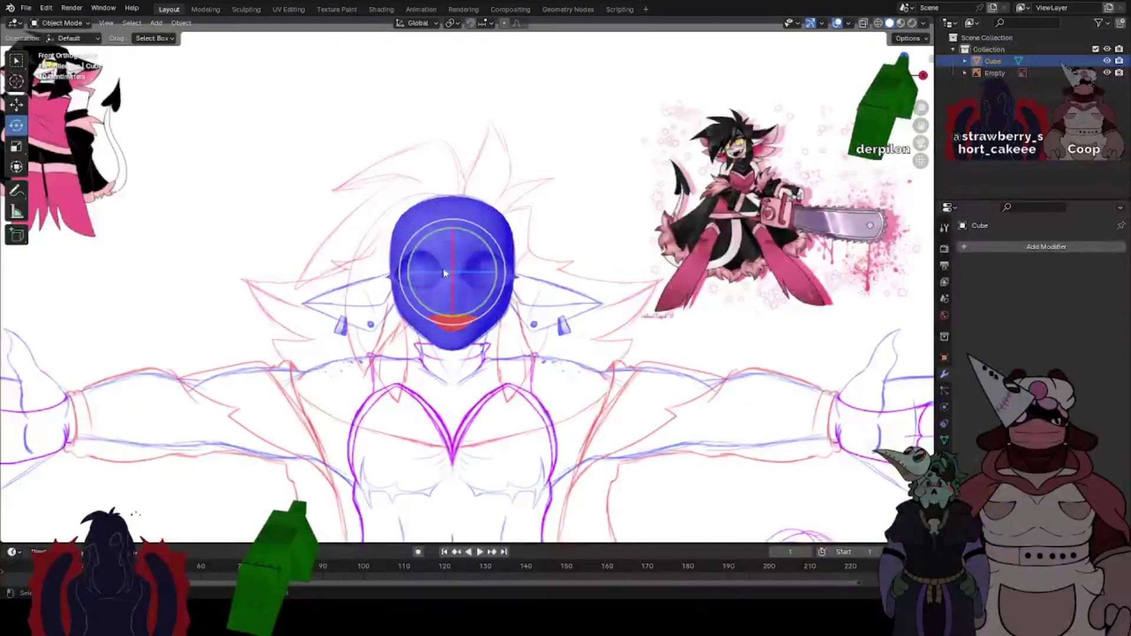
- Enter Edit Mode on the head mesh and examine the mouth area from the front and both sides
scroll(467, 287, "up", 2)
scroll(452, 302, "up", 5)
middle_click_drag(452, 302, 424, 222, "shift")
key("Tab")
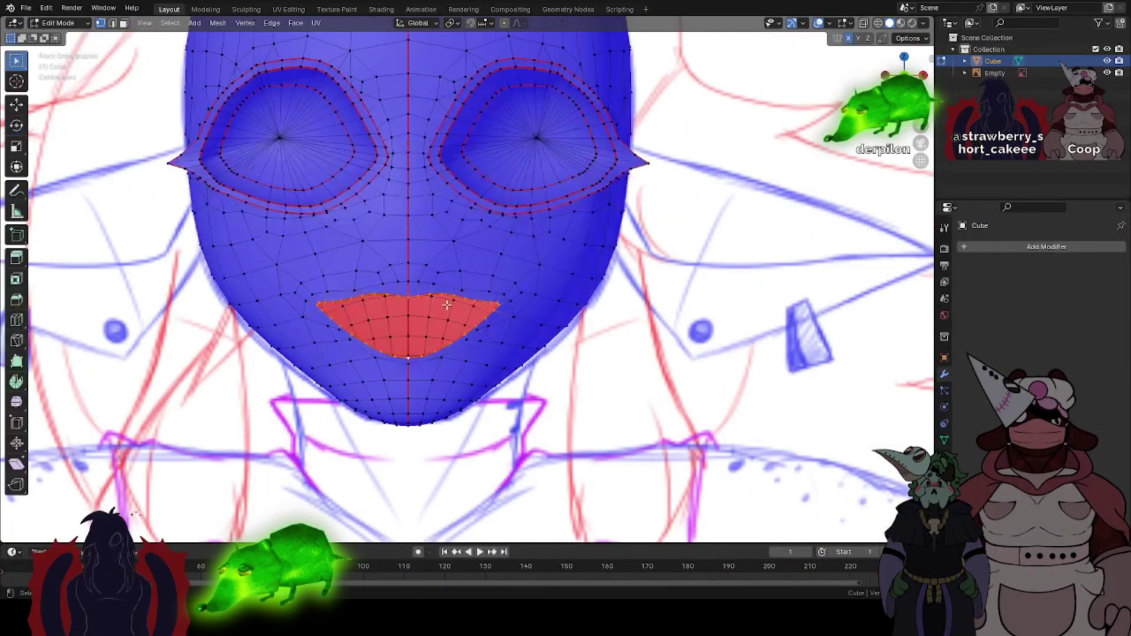
middle_click_drag(447, 304, 447, 276)
scroll(447, 276, "down", 4)
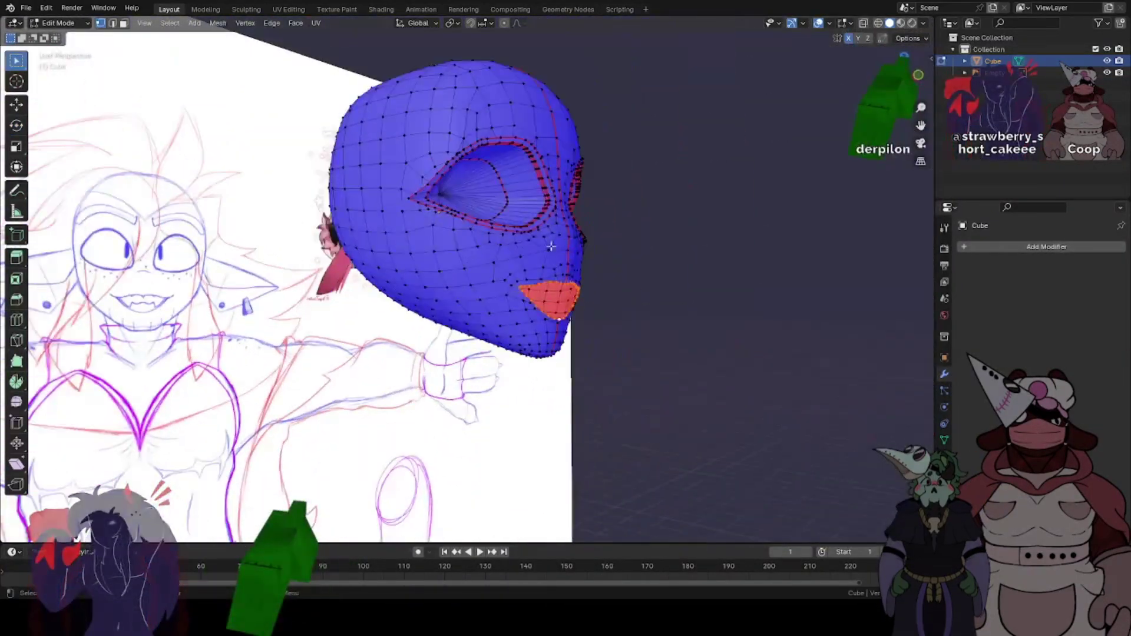
middle_click_drag(553, 245, 429, 302)
scroll(429, 303, "up", 3)
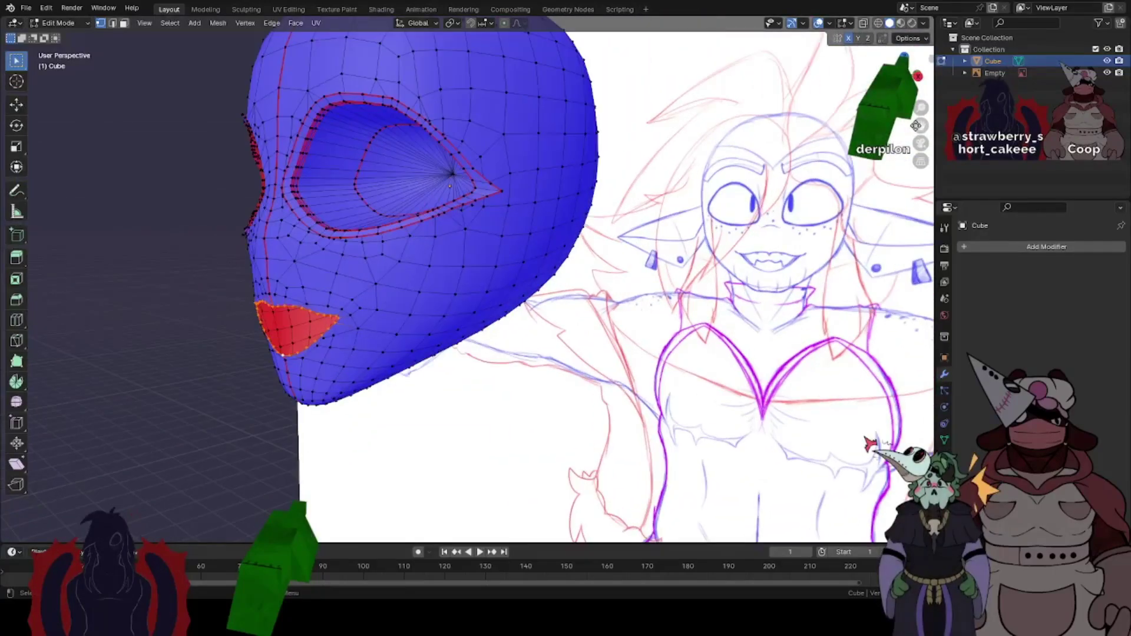
middle_click_drag(595, 218, 641, 189)
scroll(642, 189, "up", 3)
- Extrude the edge loop around the mouth opening in place, cancelling its movement
left_click(410, 247, "alt")
key("alt+e")
left_click(411, 247)
right_click(411, 247)
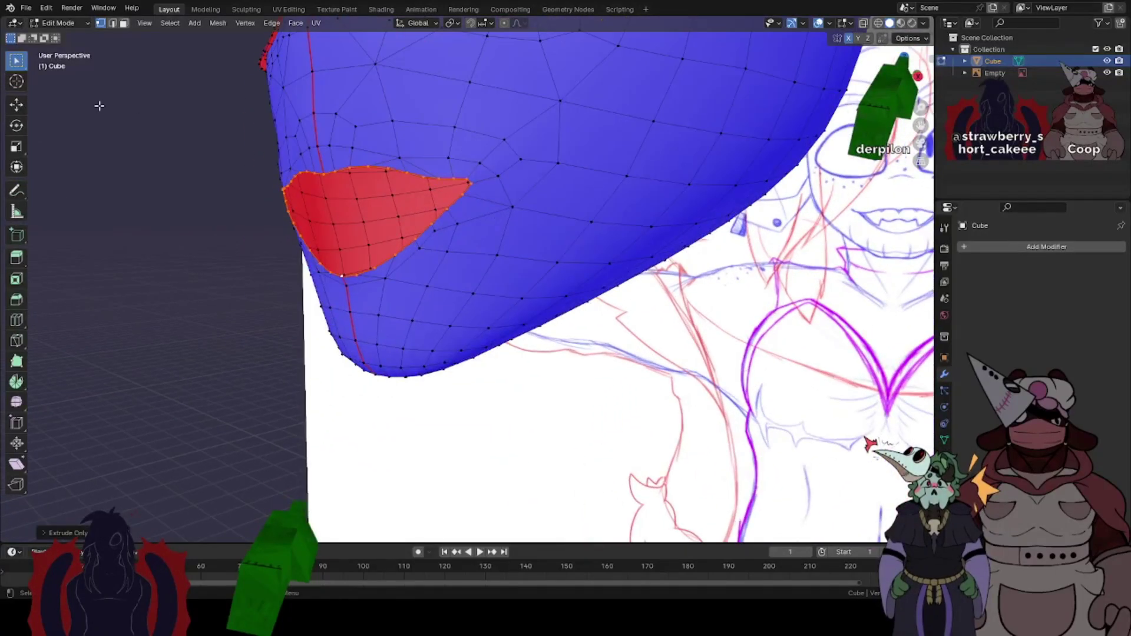
- Try to move the extruded mouth loop into the head with the Move tool, and undo the move
left_click(17, 112)
middle_click_drag(374, 248, 316, 251)
left_click_drag(304, 233, 335, 231)
middle_click_drag(335, 231, 345, 252)
key("ctrl+z")
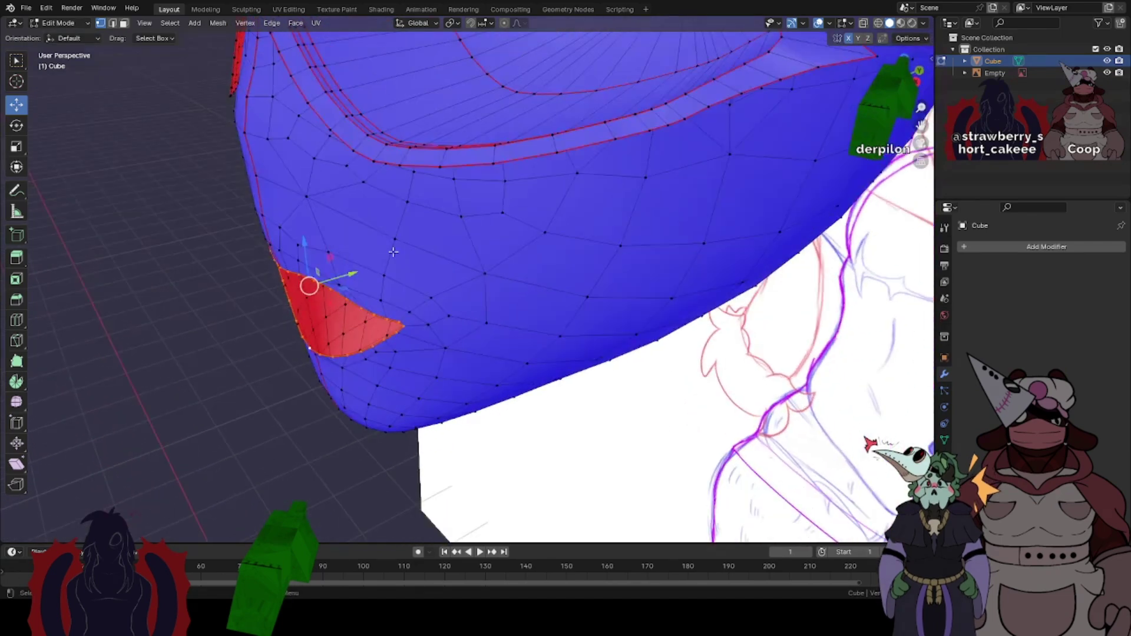
- Toggle X mirroring, undo the test moves, and move the selected mouth edge loop back into the head
left_click_drag(347, 272, 383, 263)
right_click(367, 248)
left_click(849, 39)
middle_click_drag(383, 263, 599, 281)
key("ctrl+z")
left_click(636, 271)
key("ctrl+z")
left_click_drag(648, 255, 617, 240)
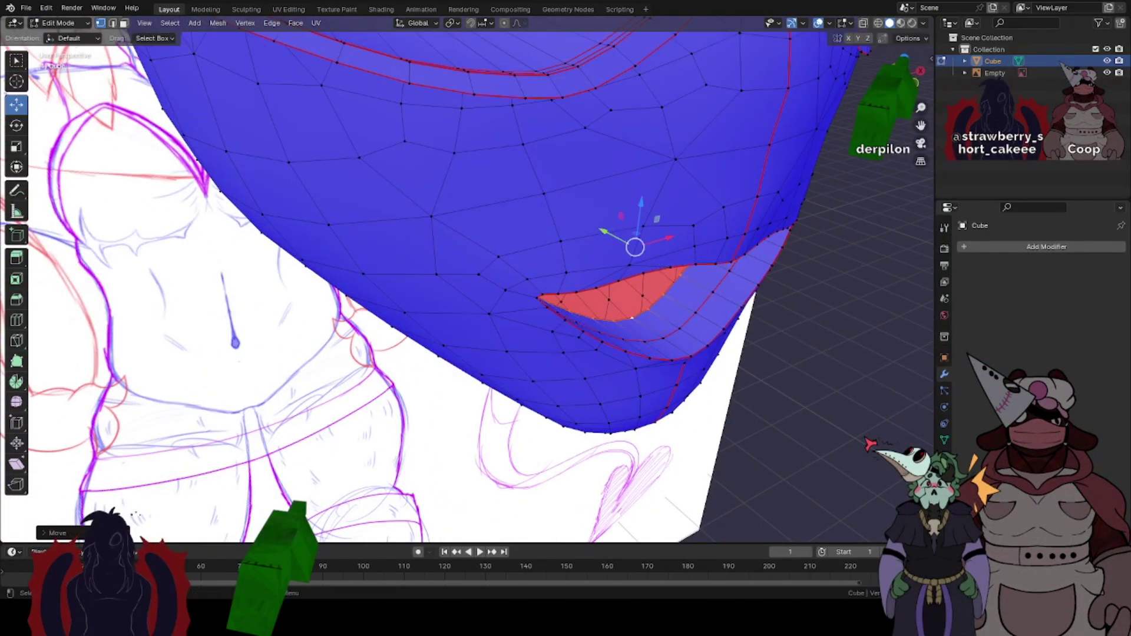
- Try moving a single lower-lip vertex, cancel the move, and reselect the inner edge loop of the mouth
left_click(917, 87)
scroll(629, 83, "up", 3)
middle_click_drag(541, 272, 463, 294)
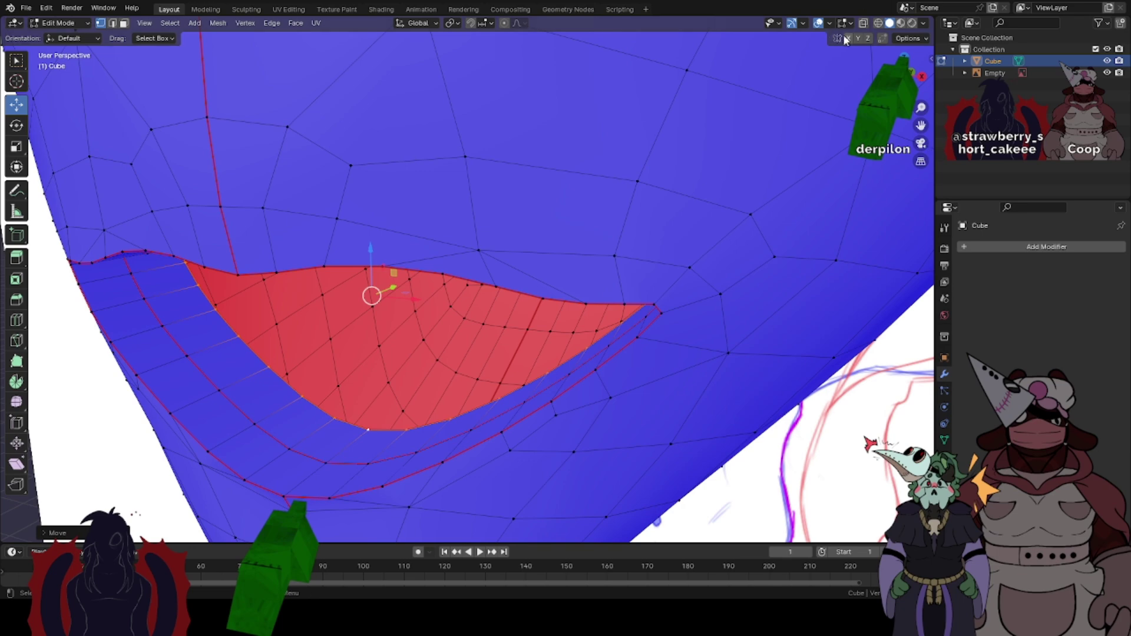
left_click(479, 436)
key("g")
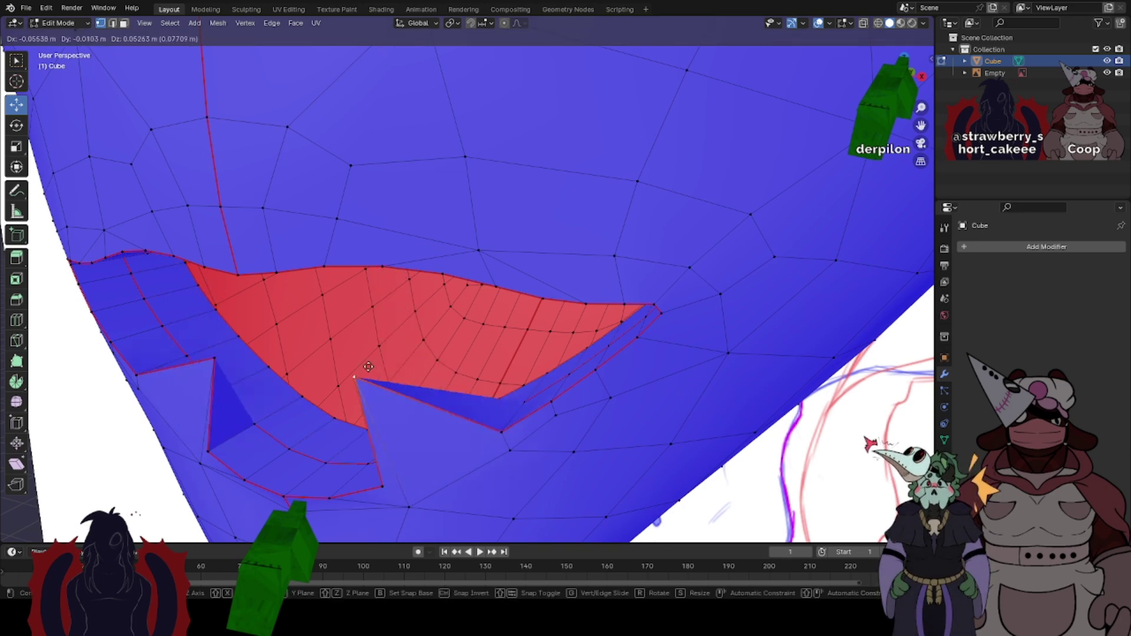
right_click(475, 348)
left_click(364, 487, "alt")
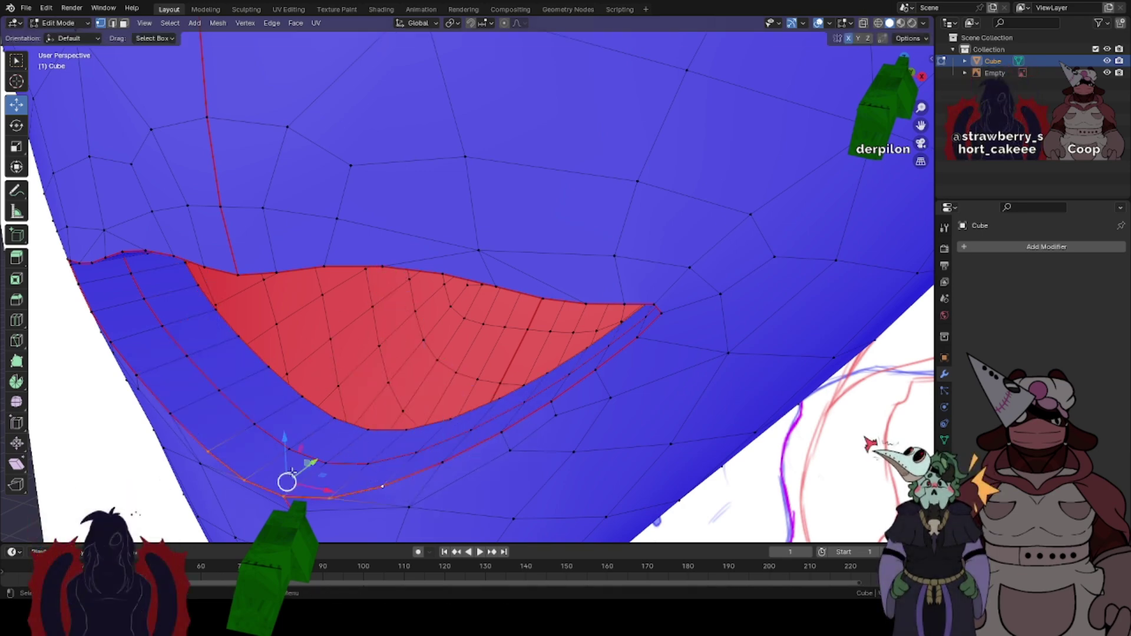
left_click(364, 427, "alt")
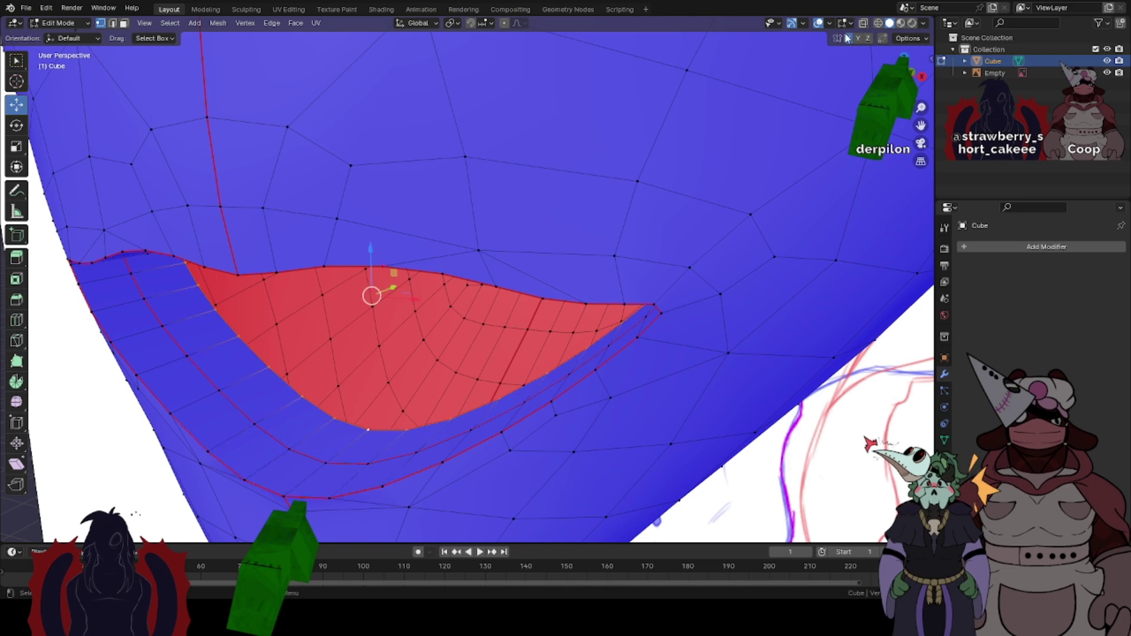
- Scale down the inner mouth edge loop, extrude it, and merge the extruded vertices into one central point to close the mouth cavity
scroll(481, 242, "down", 4)
middle_click_drag(481, 243, 439, 198)
left_click(16, 146)
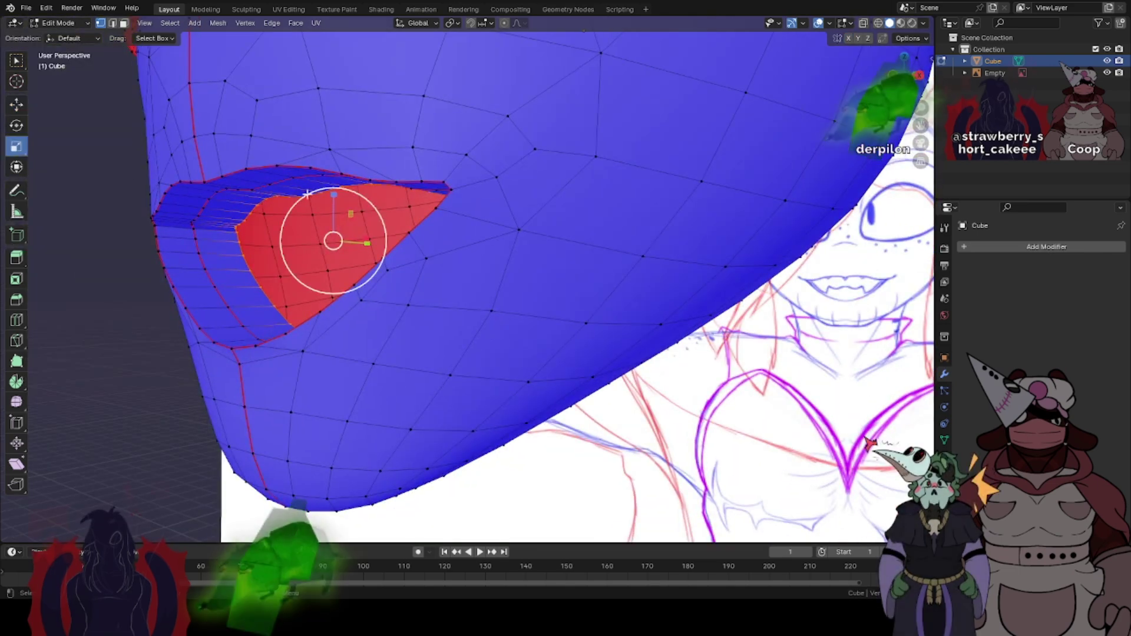
left_click_drag(355, 203, 350, 211)
left_click(345, 220)
right_click(341, 224)
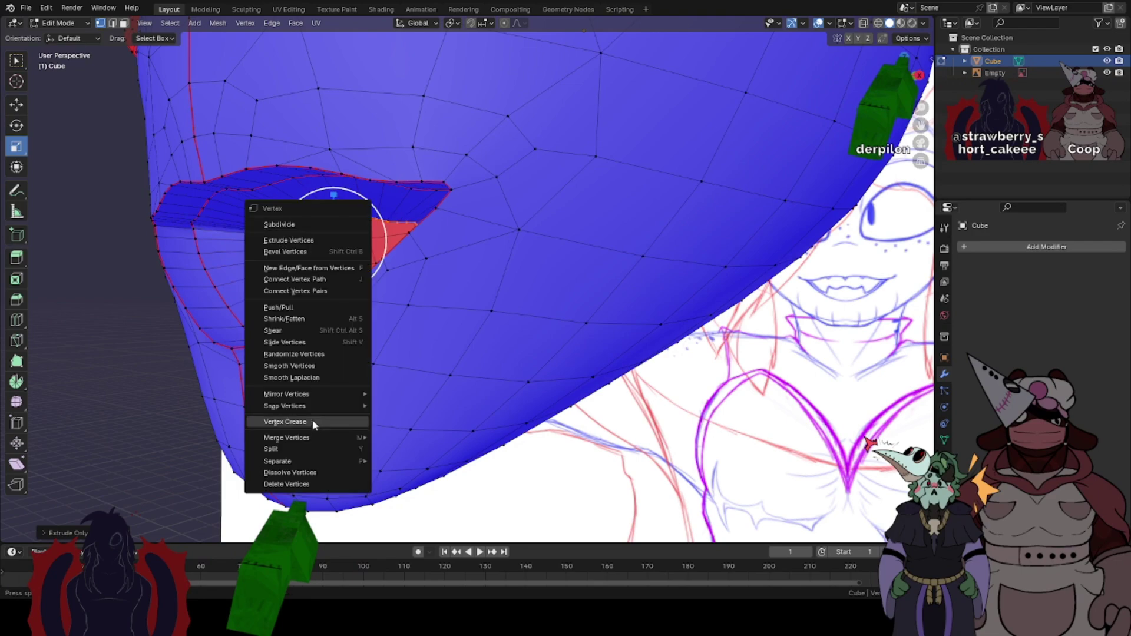
mouse_move(328, 440)
left_click(431, 440)
middle_click_drag(89, 112, 119, 115)
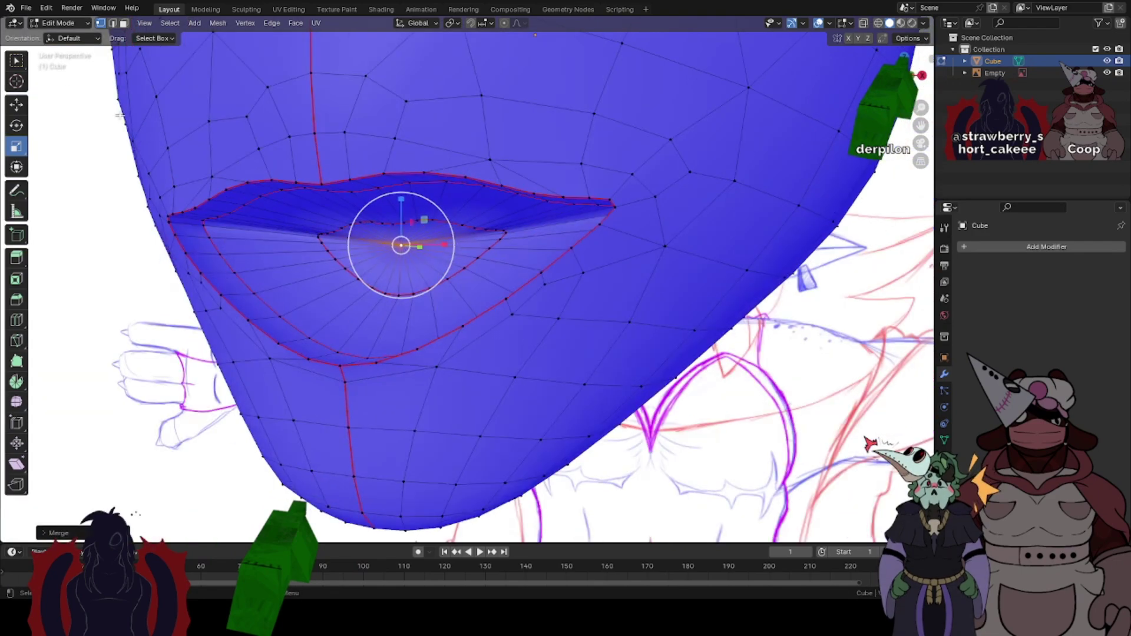
- Select the linked interior faces of the mouth and both eye sockets and clear the seams on their inner edges
left_click(124, 24)
key("l")
key("l")
scroll(379, 172, "down", 4)
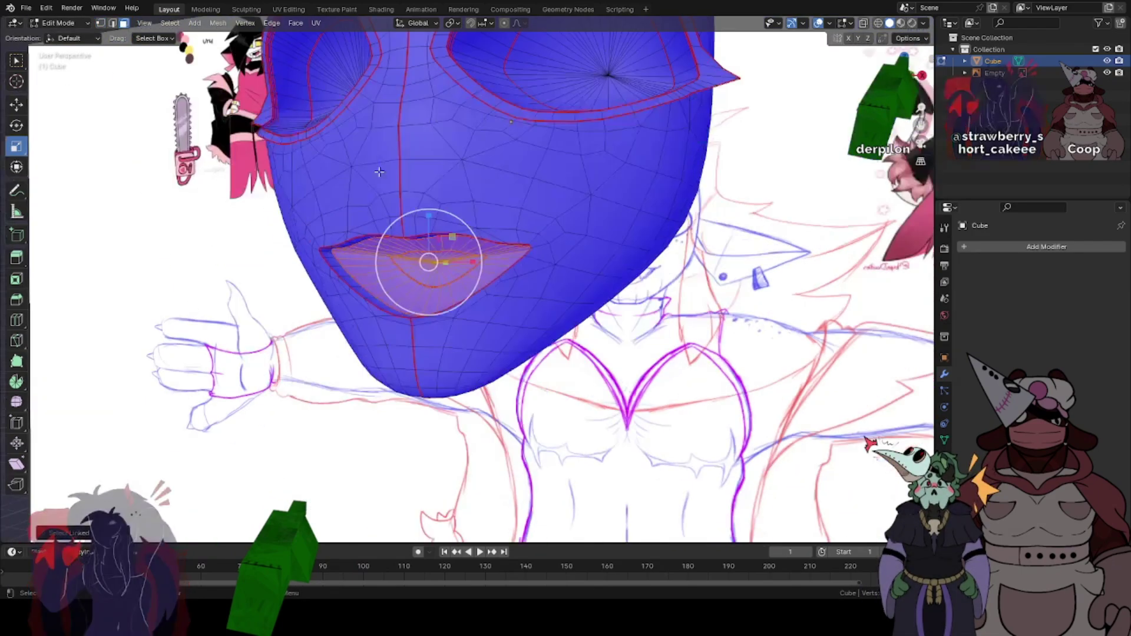
middle_click_drag(379, 172, 384, 213)
key("l")
key("l")
key("l")
key("l")
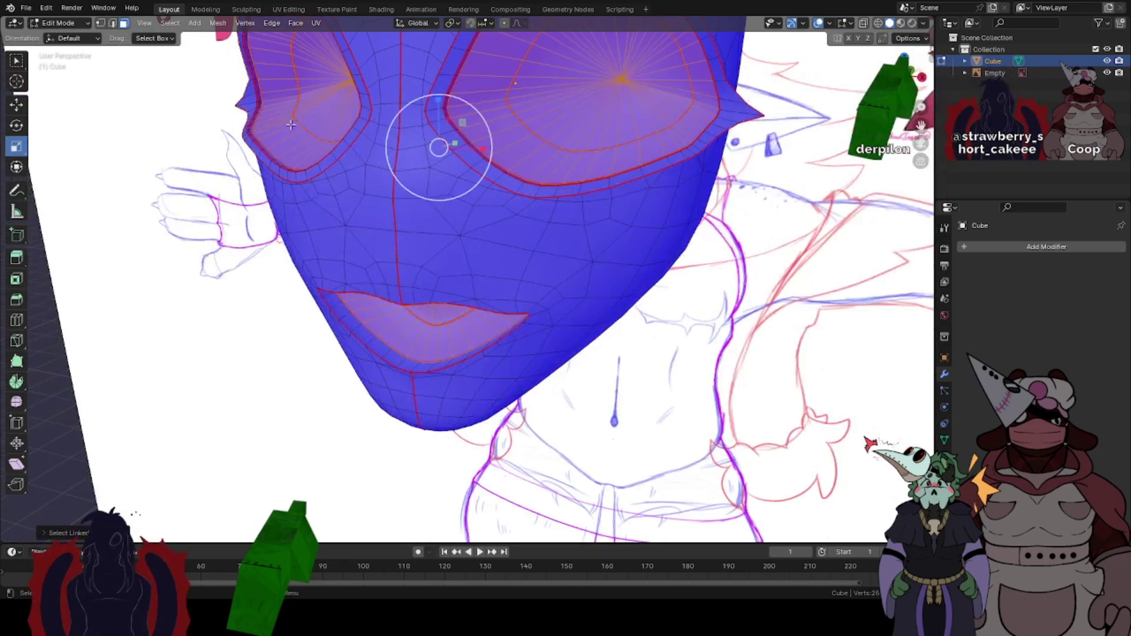
left_click(112, 23)
middle_click_drag(467, 207, 447, 237)
right_click(446, 237)
left_click(392, 452)
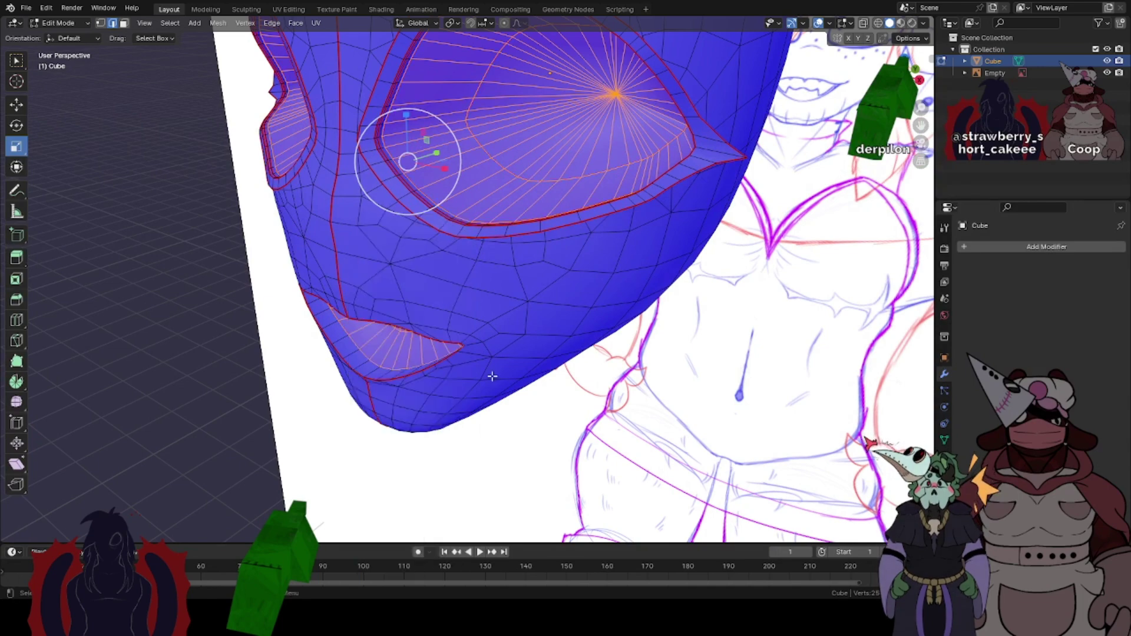
- Mark the inner and outer rim loops of both eye sockets and the edge loop around the mouth opening as sharp
key("Tab")
mouse_move(540, 235)
middle_mouse_down()
mouse_move(471, 226)
mouse_move(627, 214)
mouse_move(560, 232)
middle_mouse_up()
key("Tab")
key("alt+a")
scroll(560, 232, "up", 3)
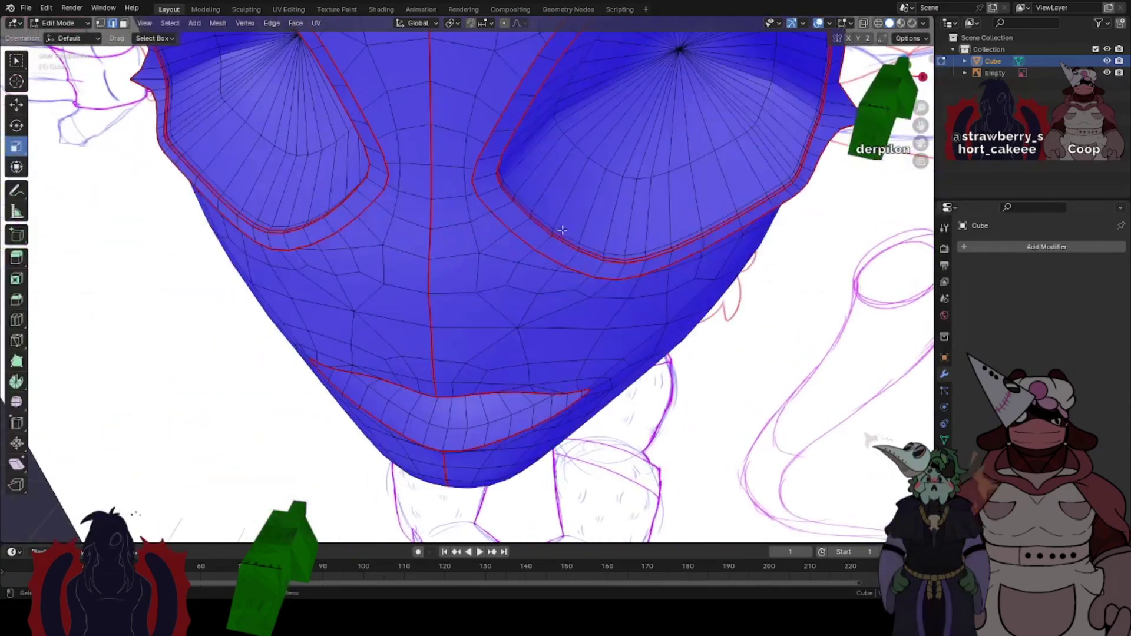
left_click(630, 262, "alt")
middle_click_drag(651, 260, 595, 284)
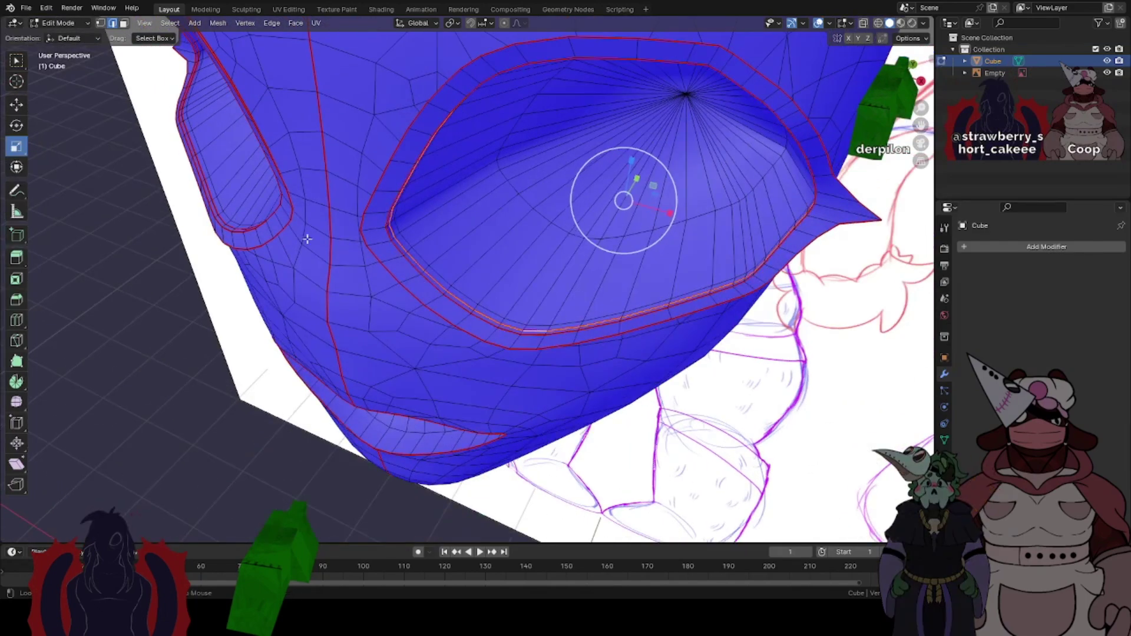
left_click(239, 228, "alt+shift")
left_click(268, 249, "alt+shift")
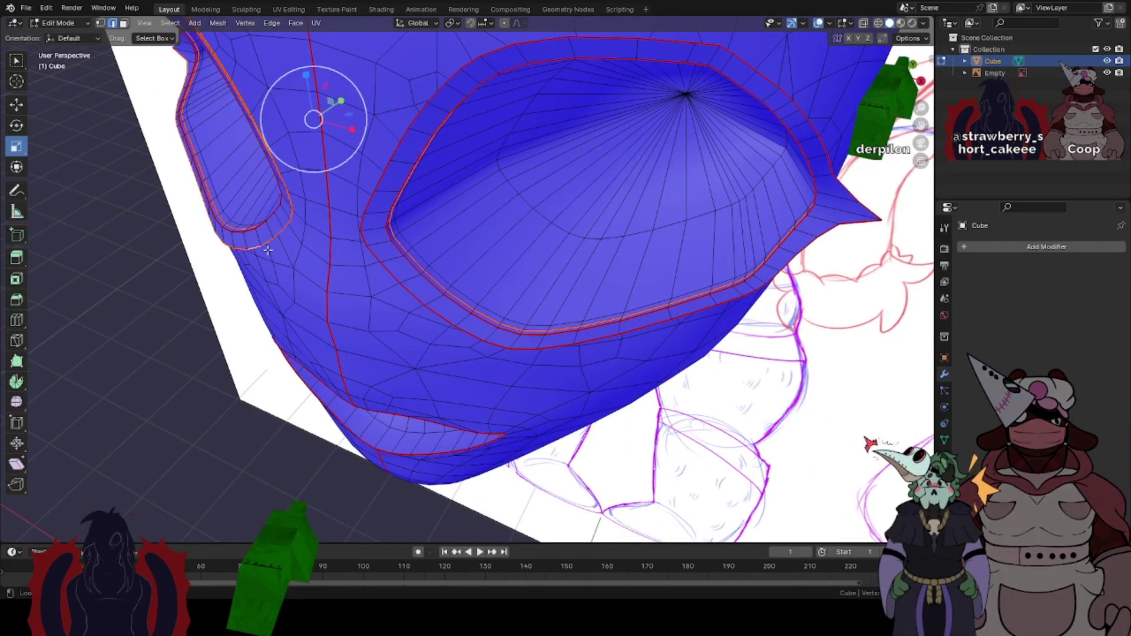
left_click(466, 335, "alt+shift")
middle_click_drag(469, 333, 462, 313)
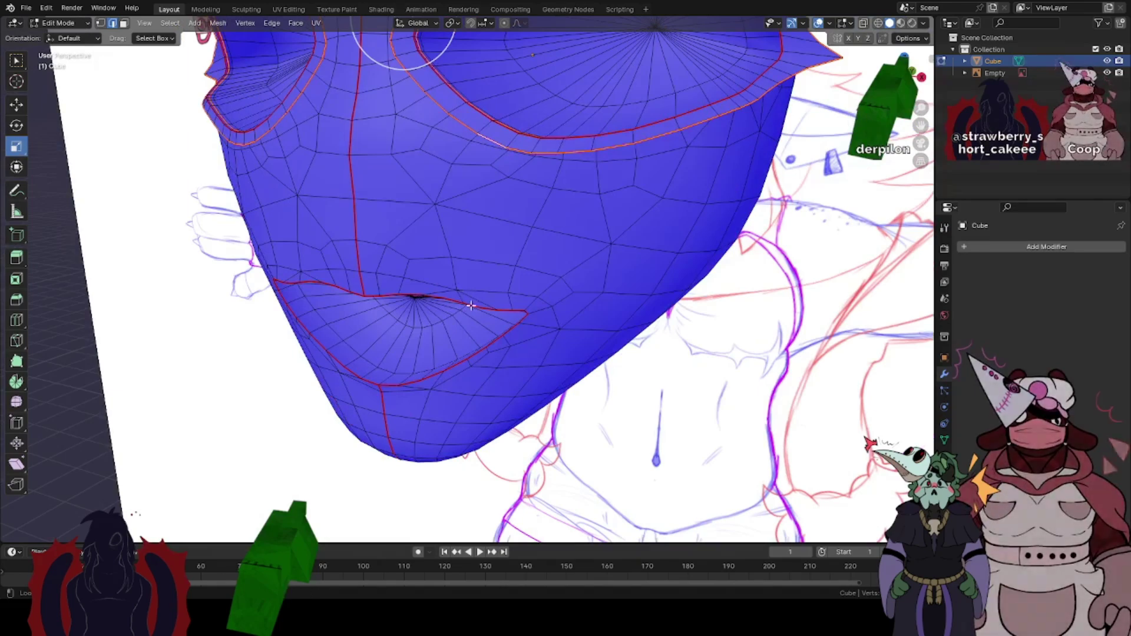
left_click(475, 306, "alt+shift")
middle_click_drag(436, 151, 406, 212)
right_click(408, 211)
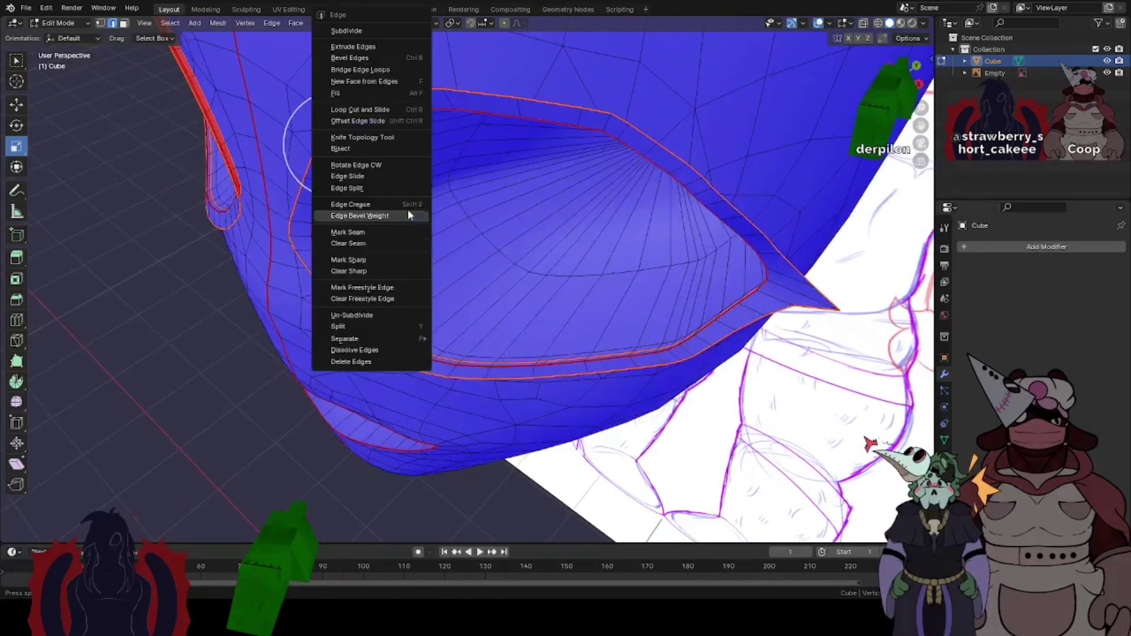
left_click(355, 260)
- Apply Shade Smooth to the head in Object Mode and show its mesh data properties
key("Tab")
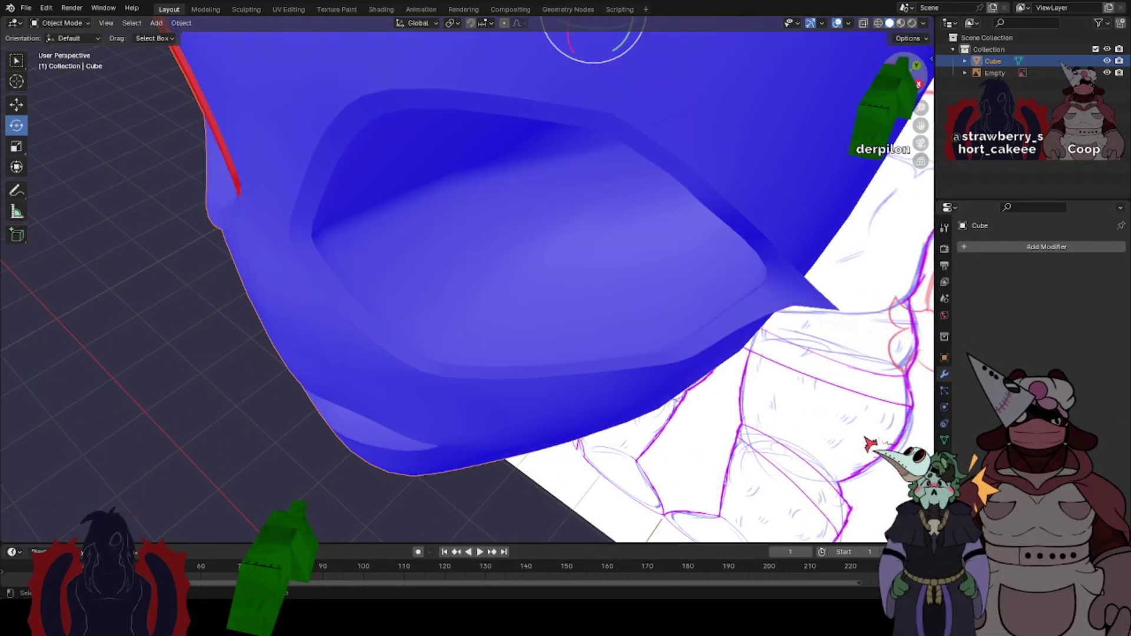
left_click(892, 85)
middle_click_drag(894, 149, 865, 329, "shift")
scroll(865, 329, "up", 2)
right_click(462, 377)
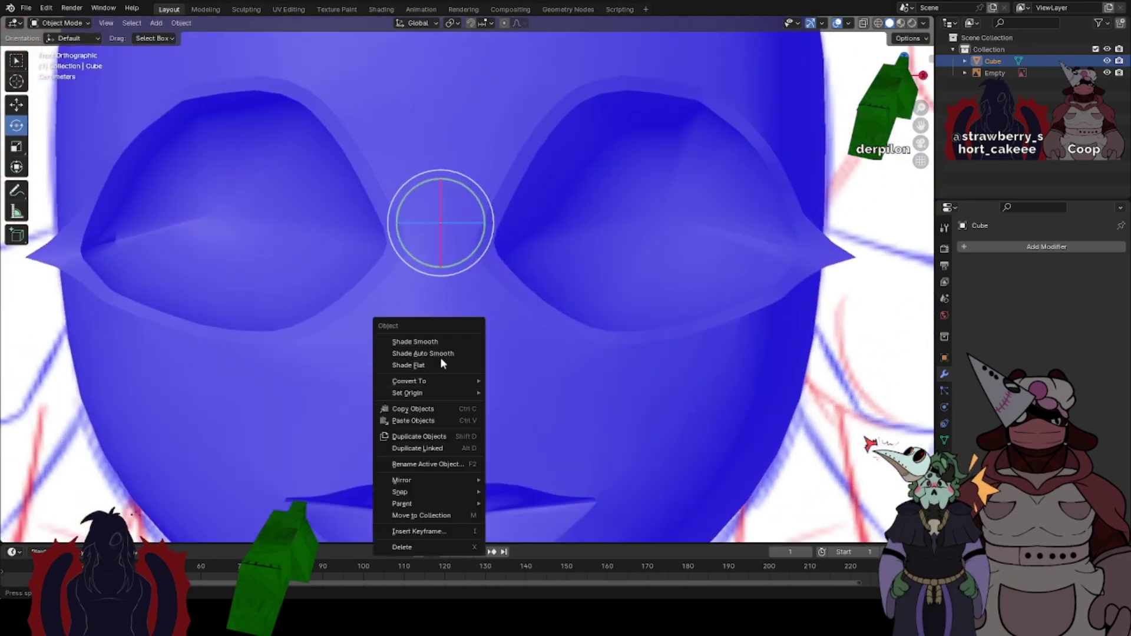
left_click(431, 341)
left_click(944, 440)
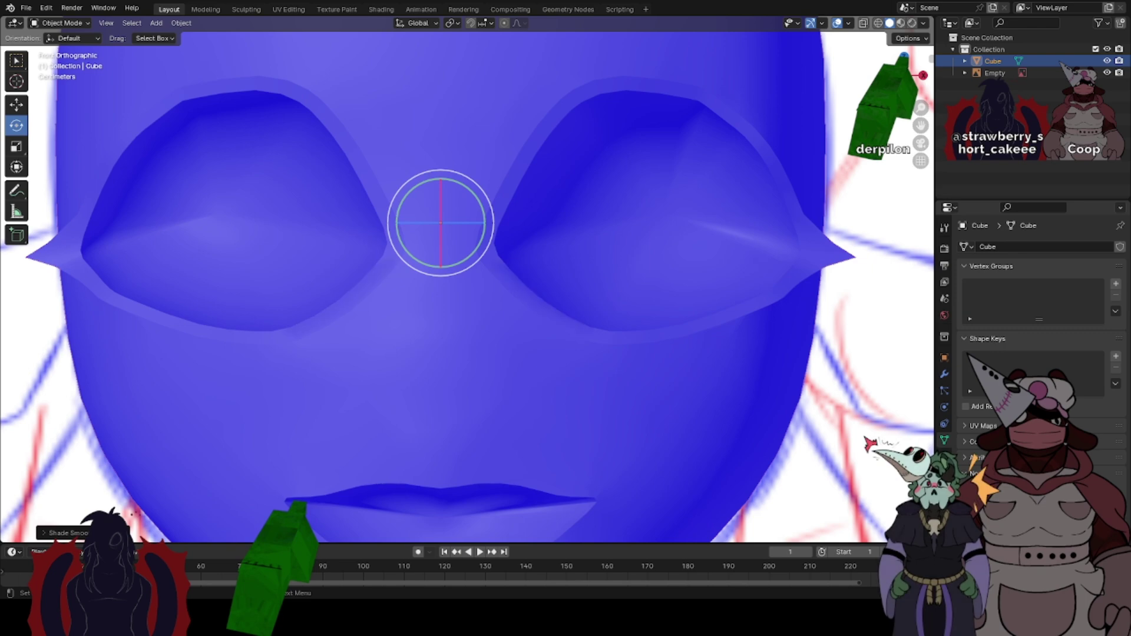
- Mark the remaining inner rim loop of one eye socket as sharp and check the shading in Object Mode
key("Tab")
middle_click_drag(461, 278, 427, 281)
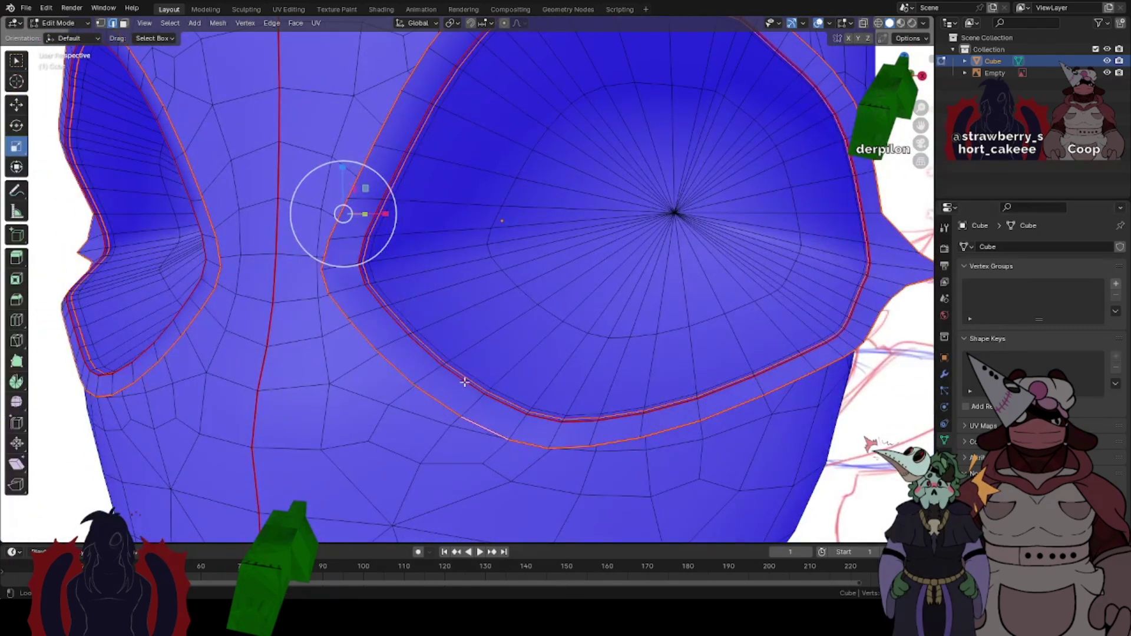
left_click(462, 380, "alt")
key("ctrl+e")
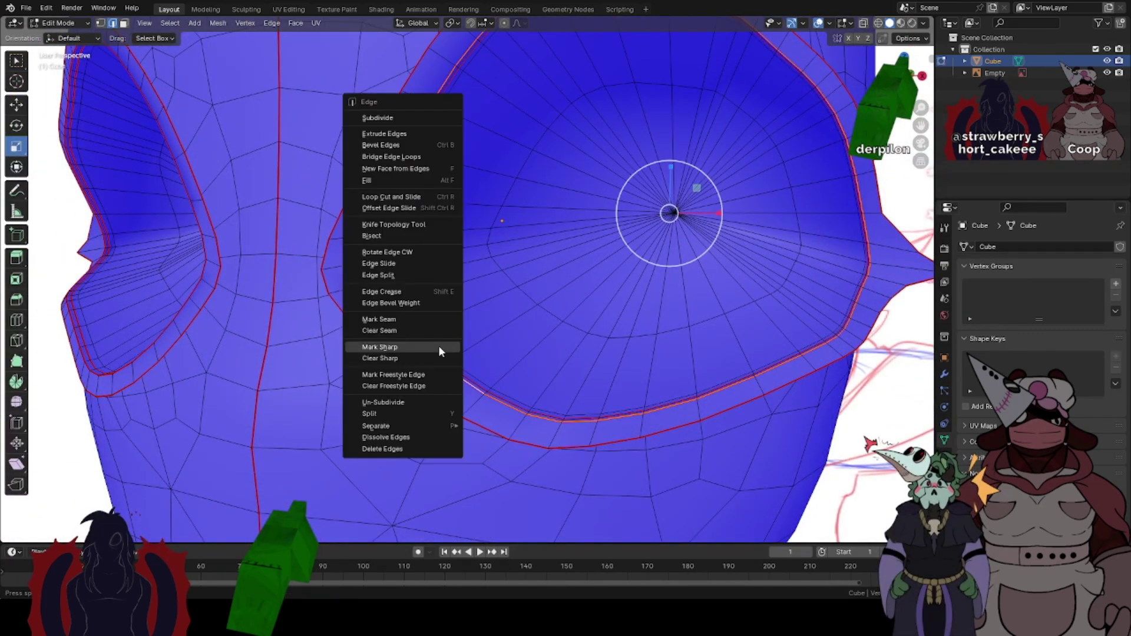
left_click(408, 348)
middle_click_drag(557, 340, 692, 340)
key("KP_1")
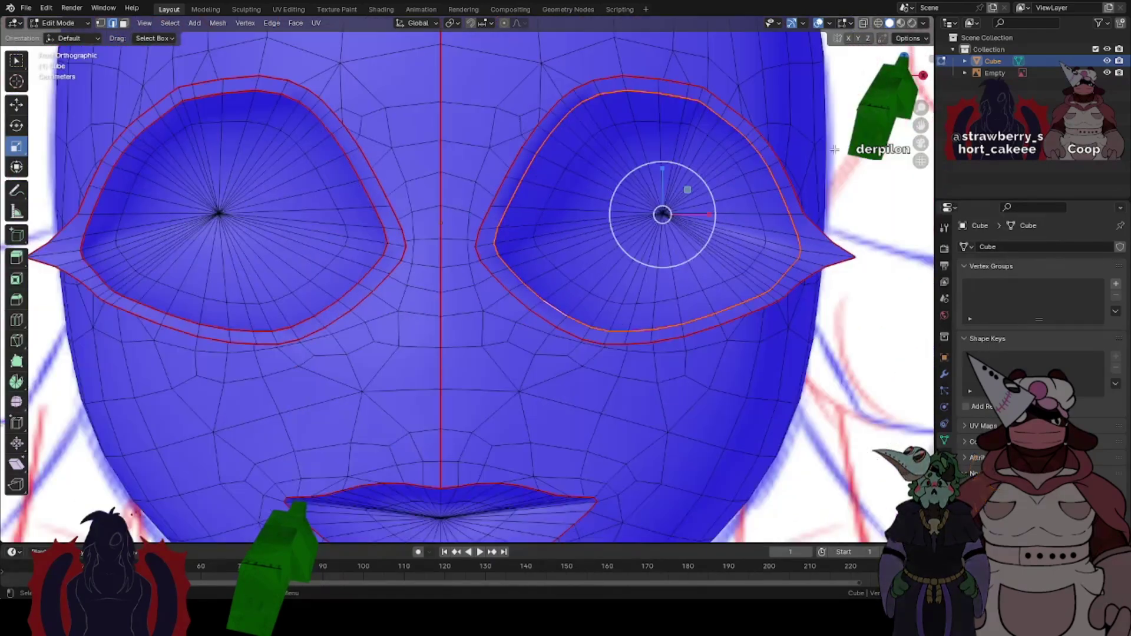
key("Tab")
key("Tab")
- Mark the matching inner rim loop of the opposite eye socket as sharp
middle_click_drag(307, 317, 380, 359)
left_click(378, 408, "alt+shift")
right_click(377, 410)
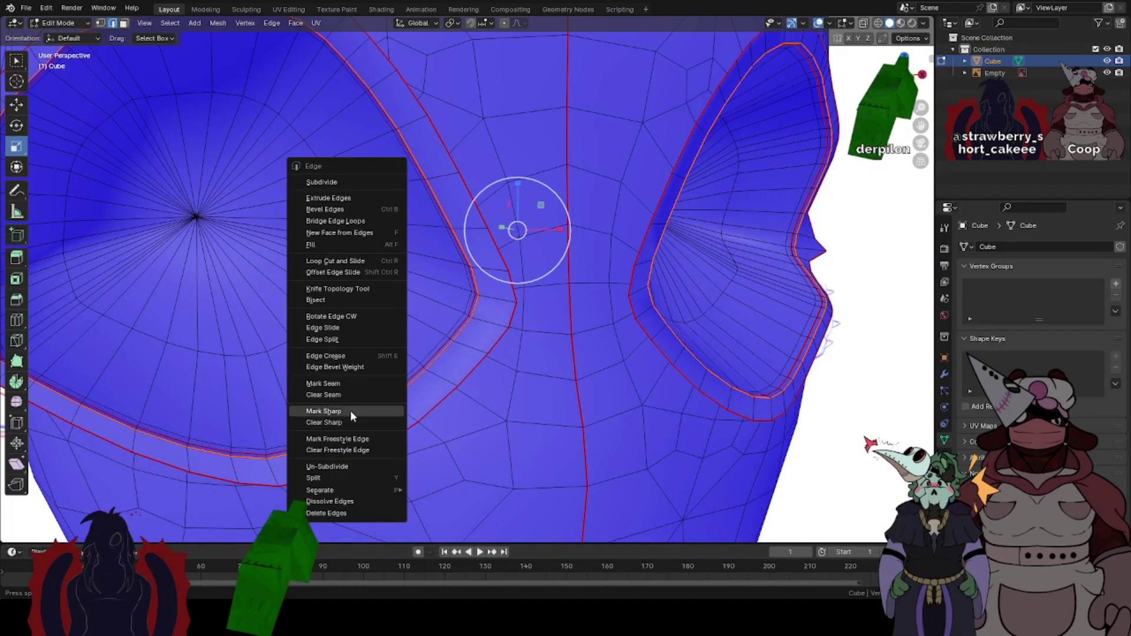
left_click(350, 411)
key("Tab")
key("Tab")
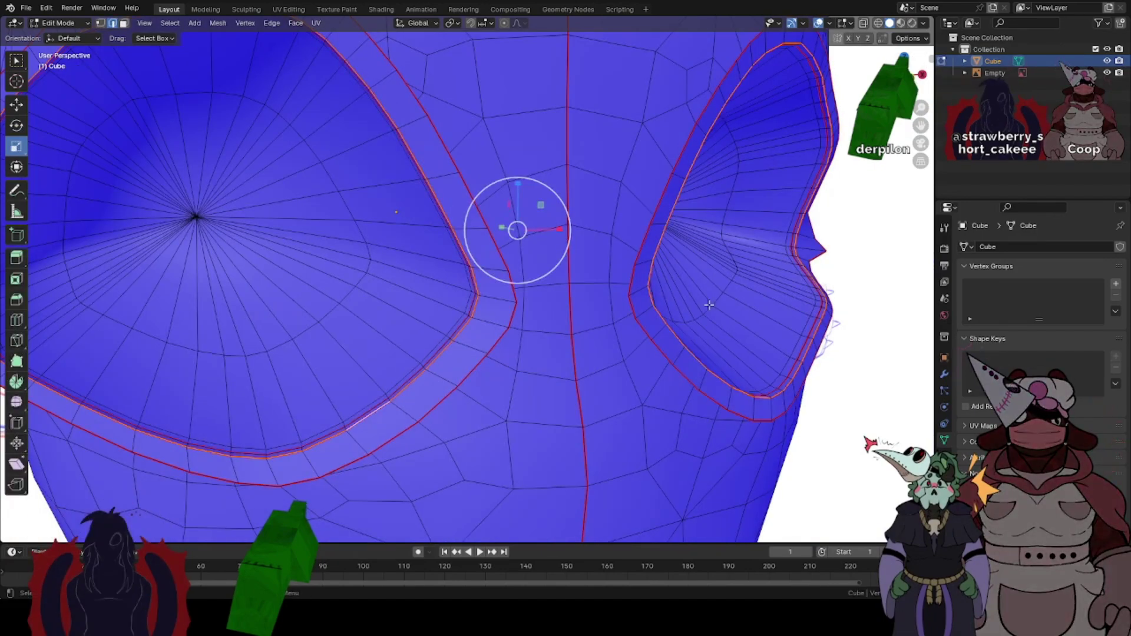
- Examine the smooth shading of the eye sockets and mouth in Object Mode from the front and at an angle
left_click(647, 332, "alt")
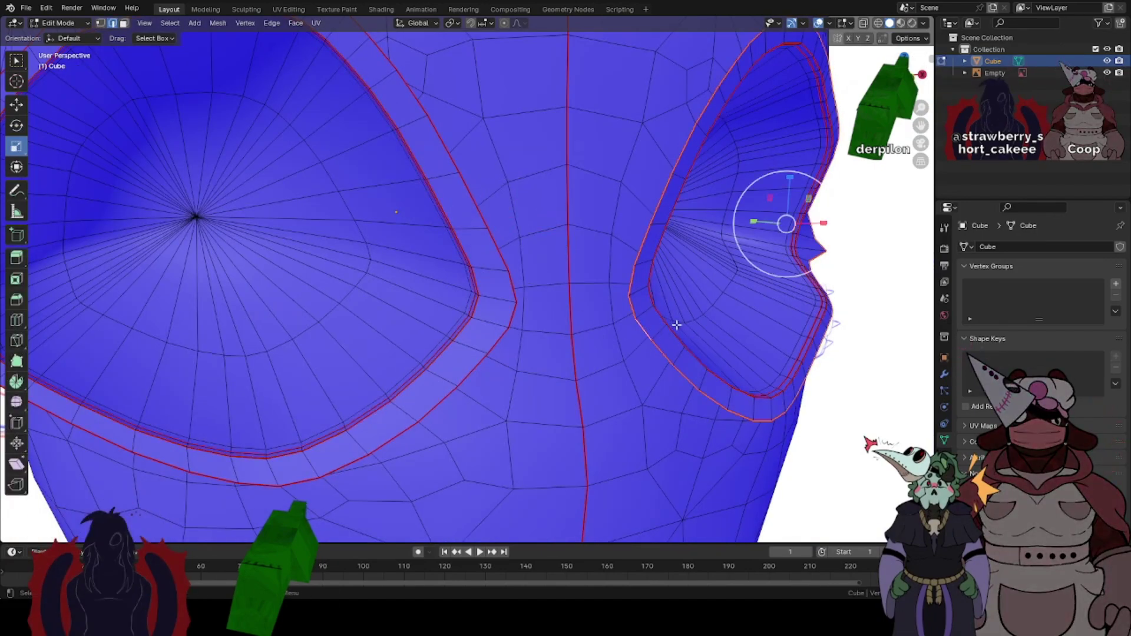
key("Tab")
left_click(901, 76)
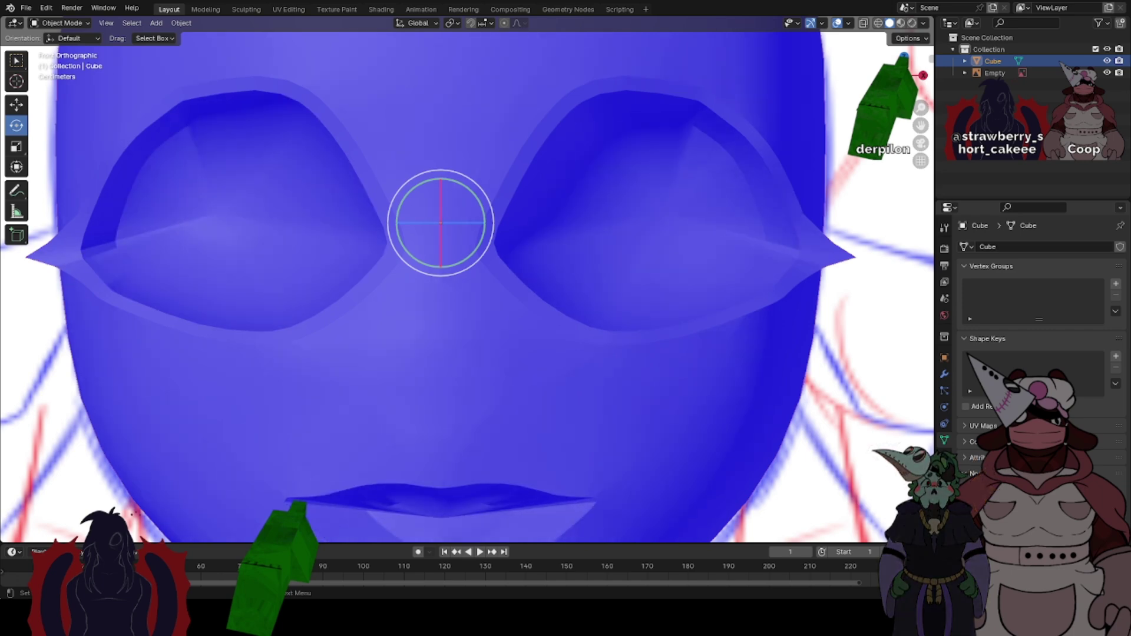
scroll(509, 260, "down", 1)
scroll(508, 257, "down", 3)
mouse_move(573, 275)
middle_mouse_down()
mouse_move(539, 271)
mouse_move(567, 279)
middle_mouse_up()
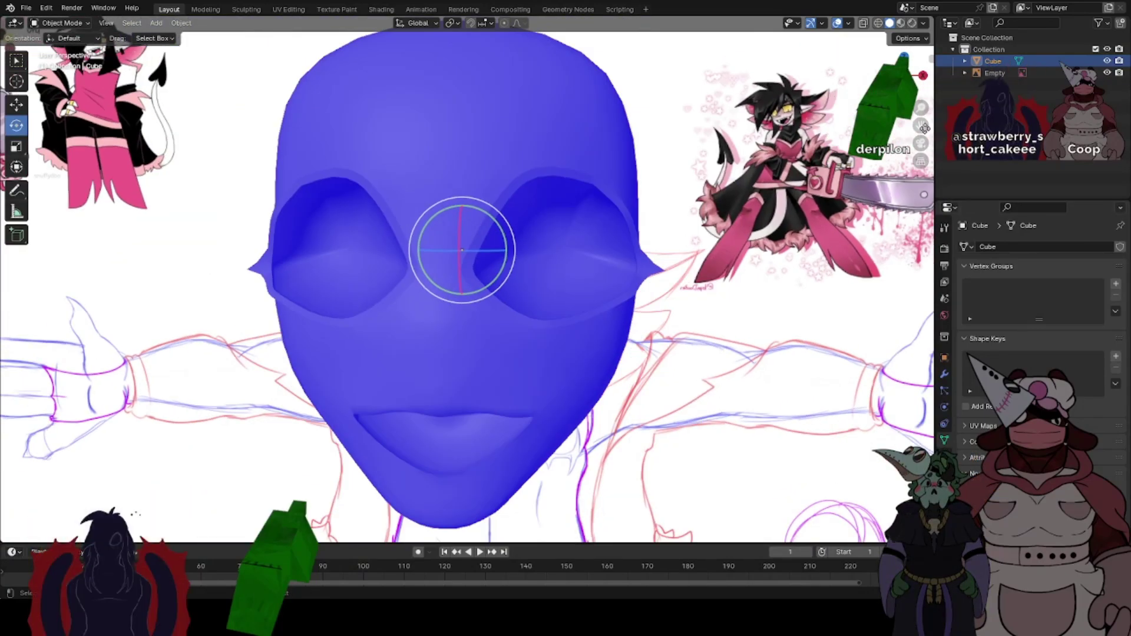
middle_click_drag(457, 356, 466, 257, "shift")
scroll(467, 257, "up", 2)
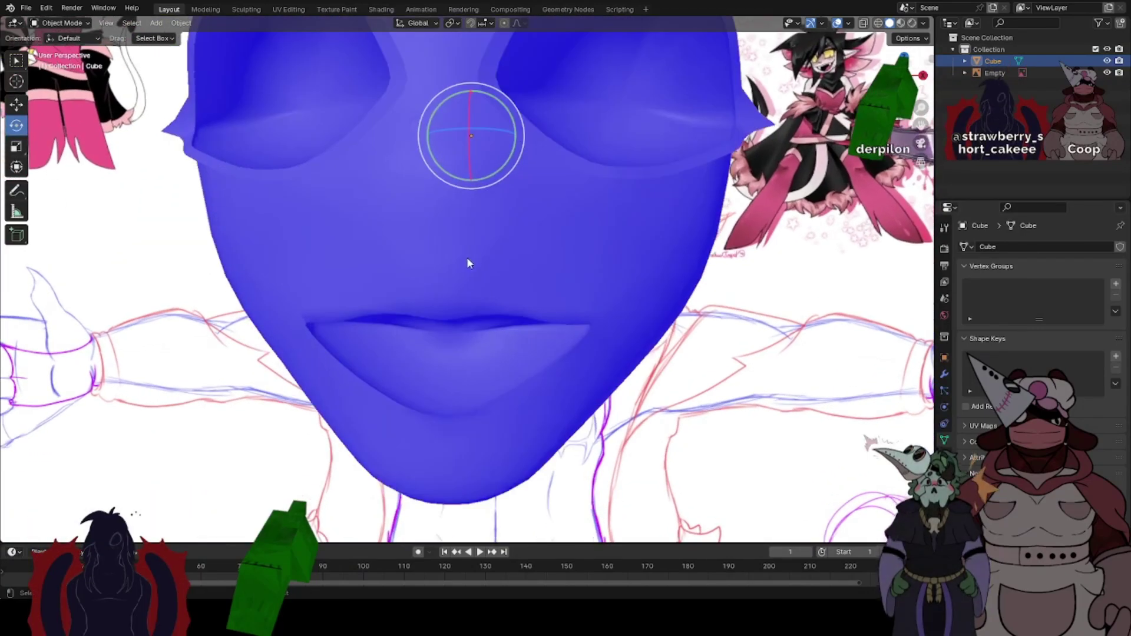
left_click(904, 75)
left_click(904, 75)
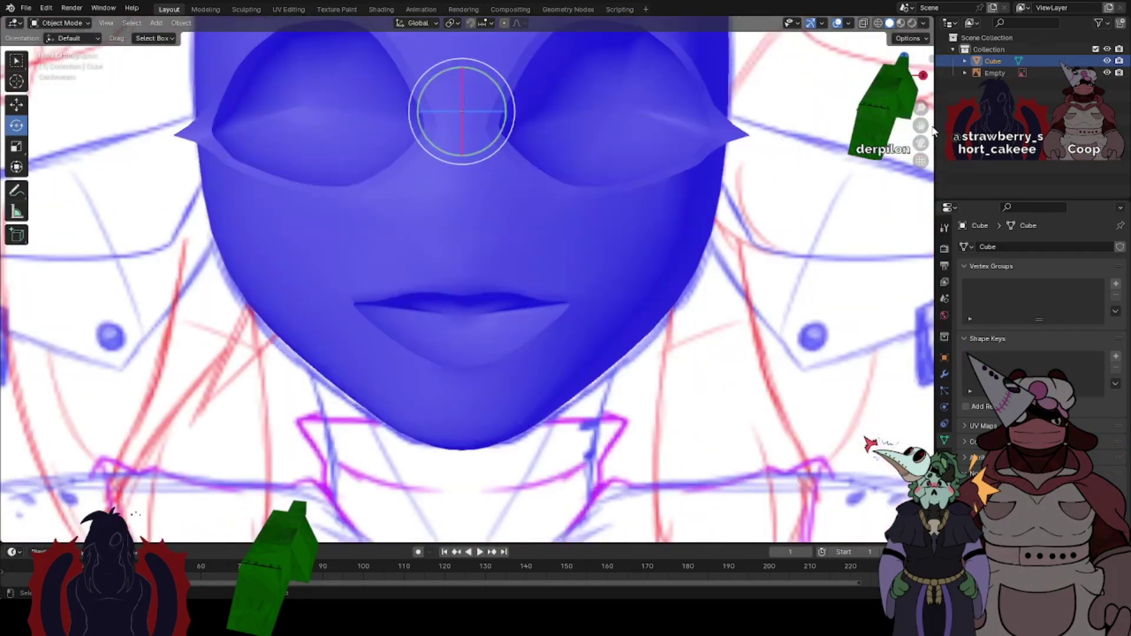
middle_click_drag(492, 221, 496, 275, "shift")
scroll(450, 287, "up", 1)
- Add a base shape key to the head mesh and expand the CATS viseme settings
left_click(1116, 356)
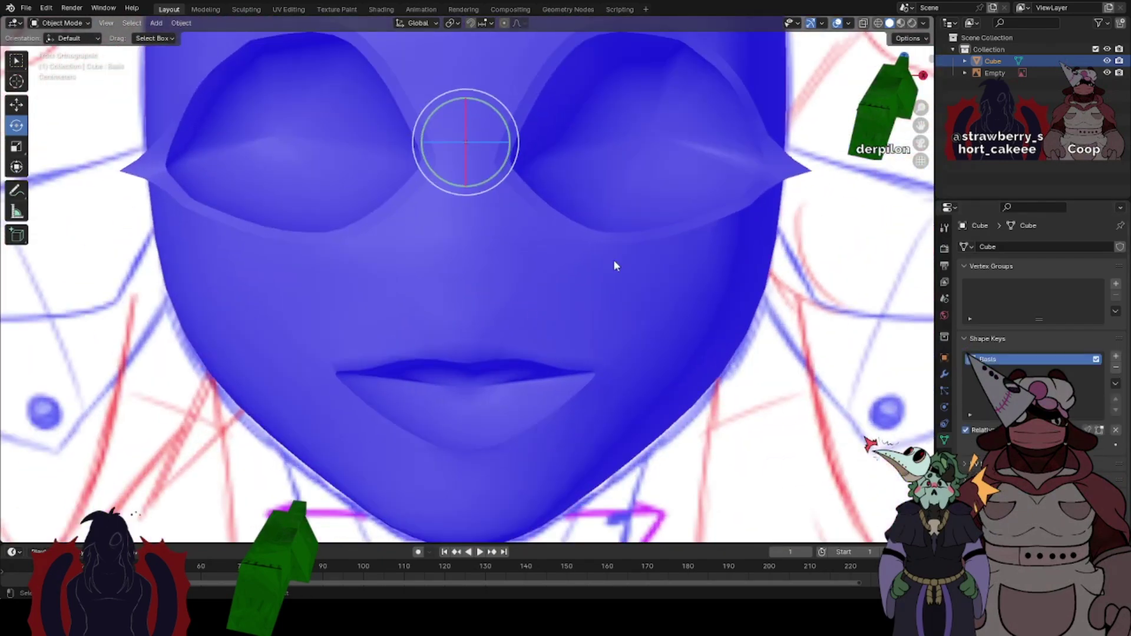
left_click(932, 58)
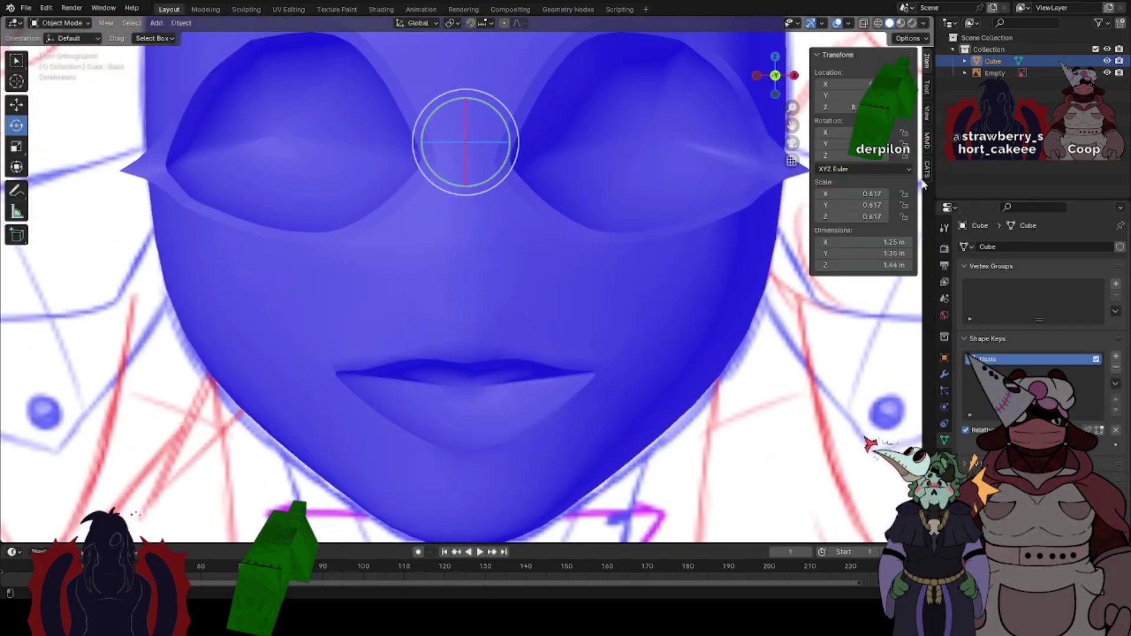
left_click(927, 169)
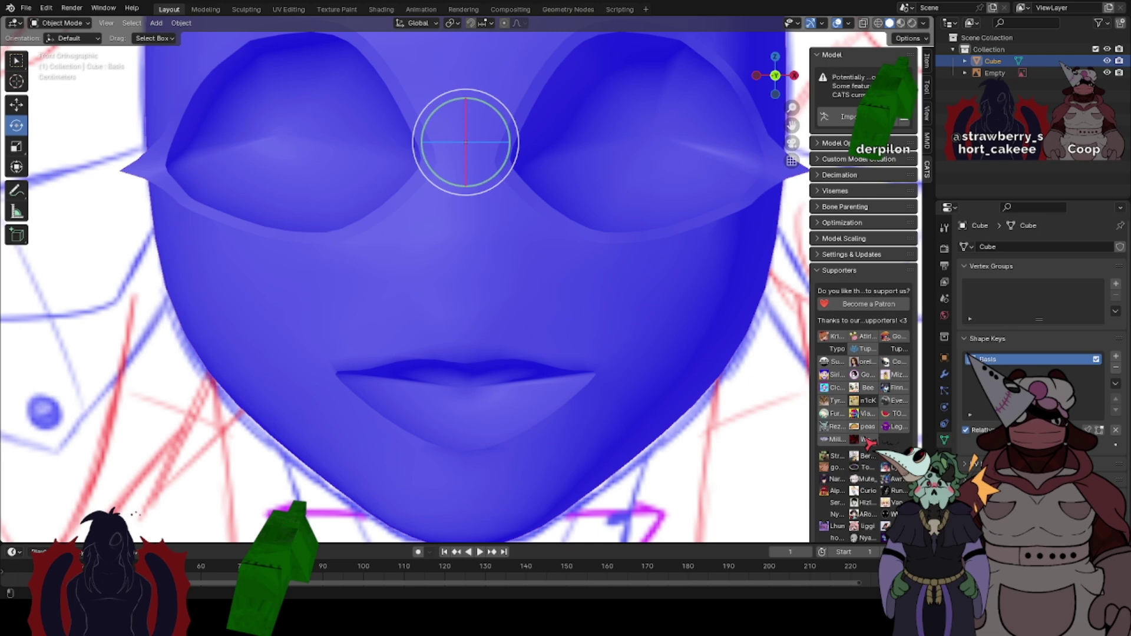
left_click(847, 192)
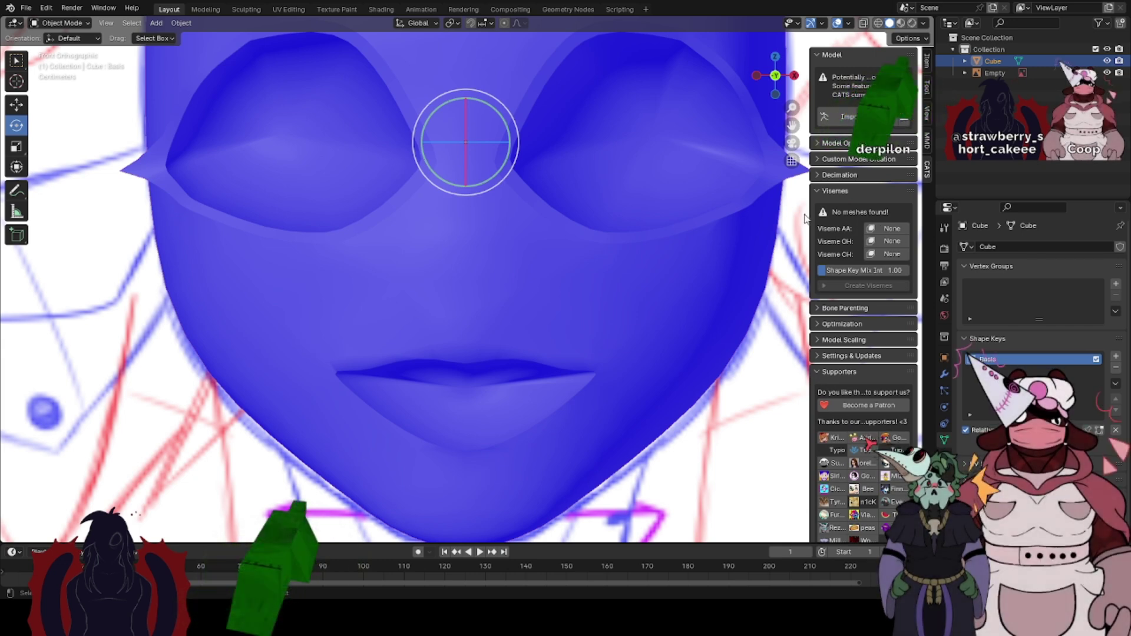
- Save the changes to Toasty 2.blend, open the recent file yn.blend, and view its character from the front
left_click(26, 7)
mouse_move(53, 45)
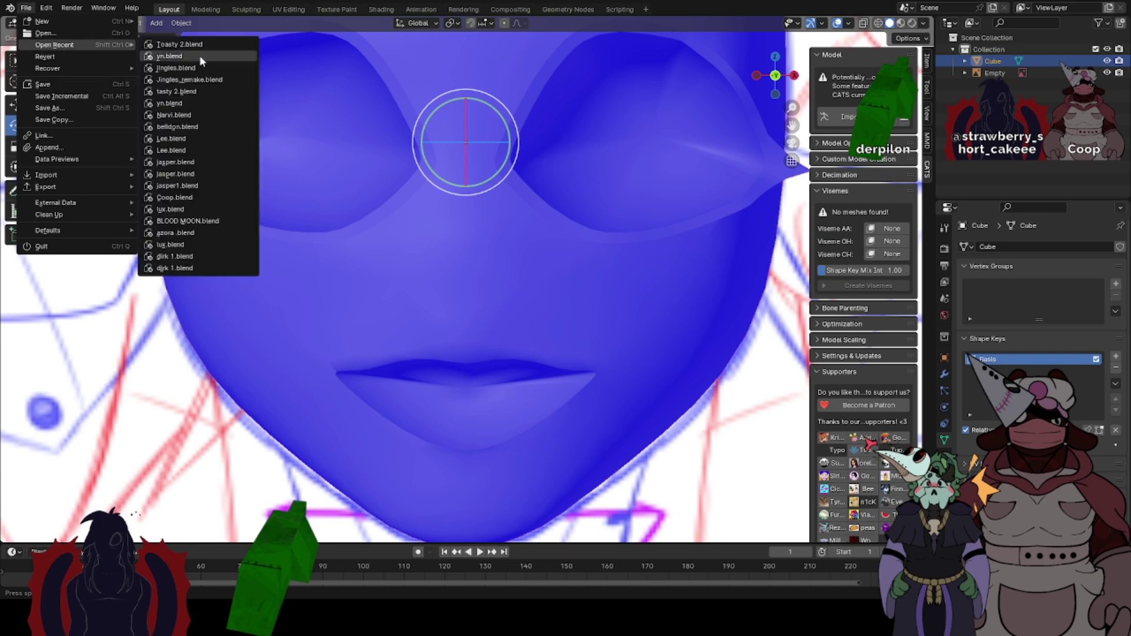
left_click(171, 56)
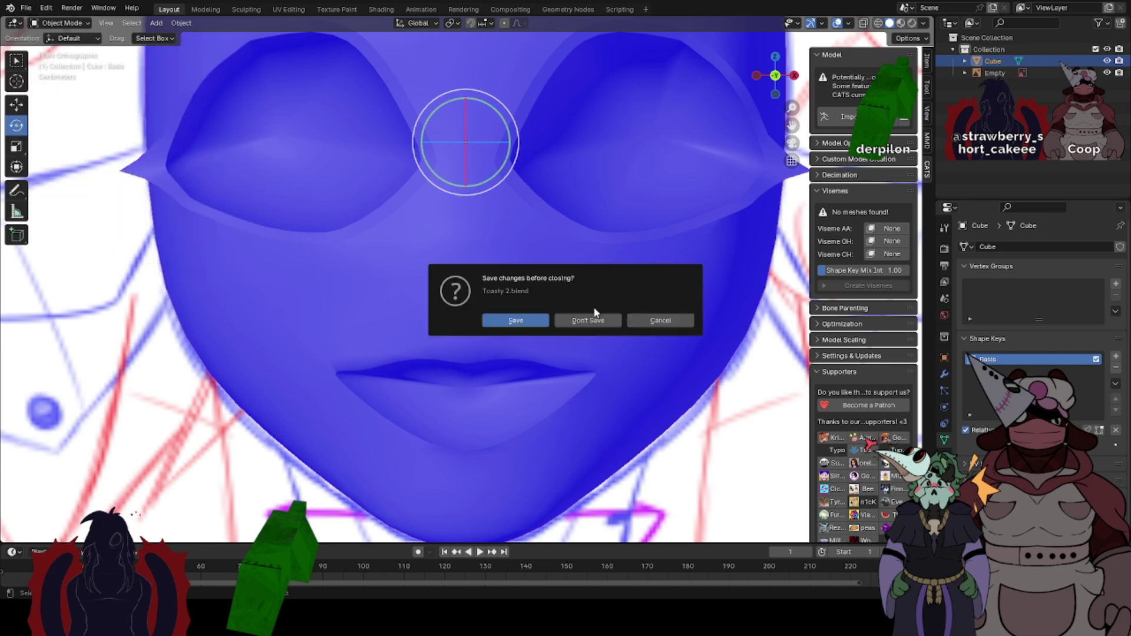
left_click(522, 319)
middle_click_drag(374, 270, 486, 276)
left_click(767, 78)
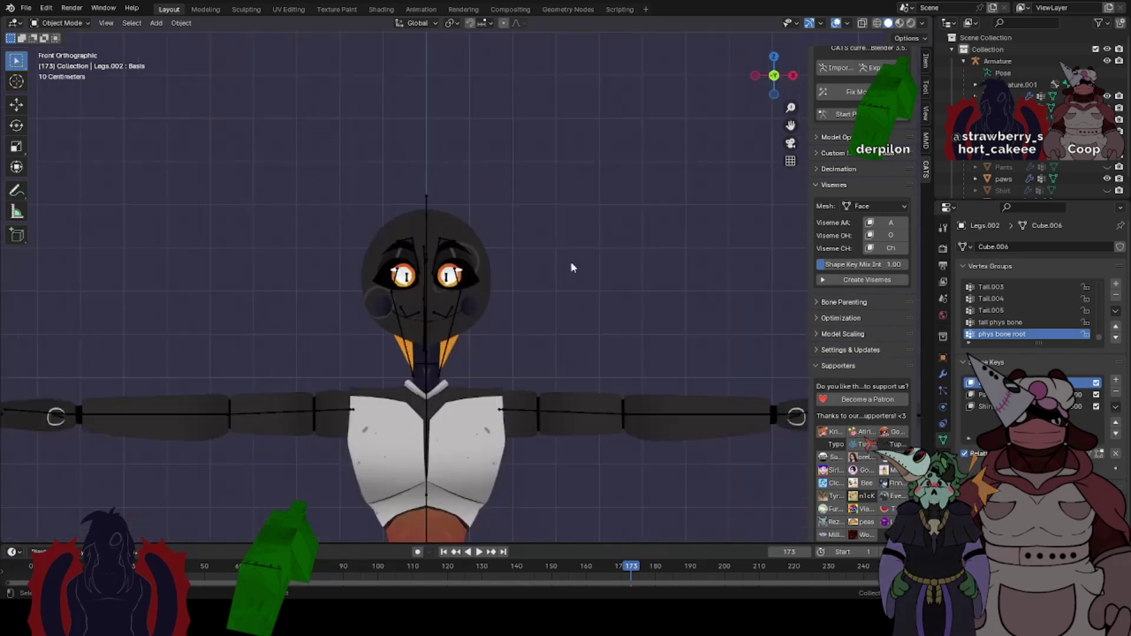
- Hide the armature and select the Face mesh of the character
scroll(518, 277, "up", 1)
left_click(422, 342)
left_click(409, 343)
scroll(409, 344, "up", 3)
key("h")
left_click(413, 343)
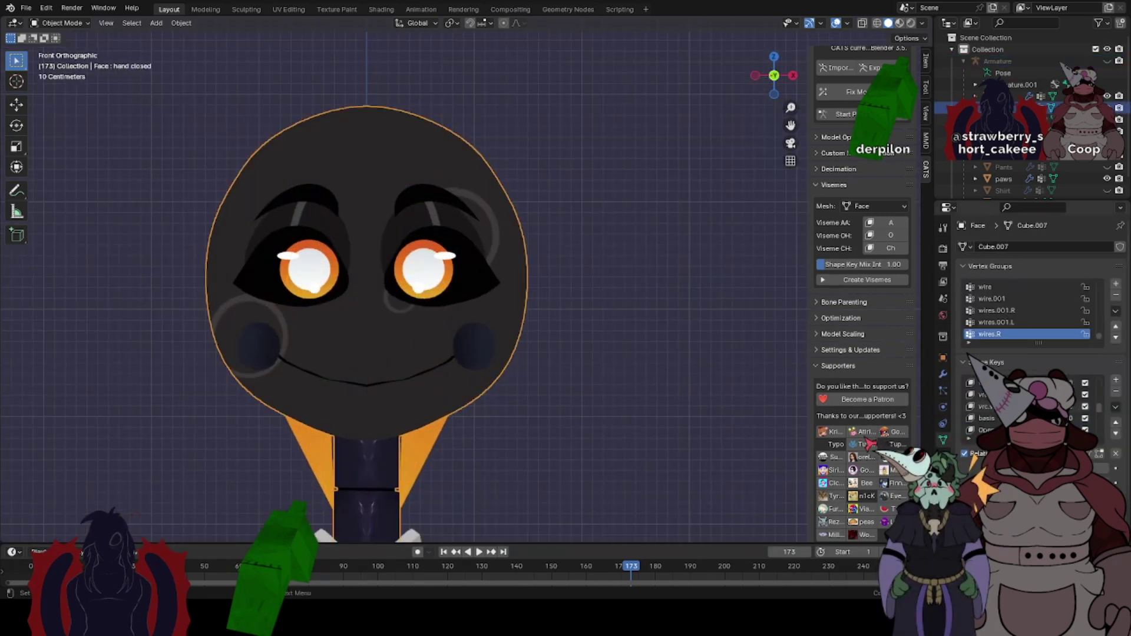
- Remove the vrc.v viseme shape keys from the Face mesh, working back from vrc.v_th
scroll(1028, 407, "down", 3)
left_click(1032, 395)
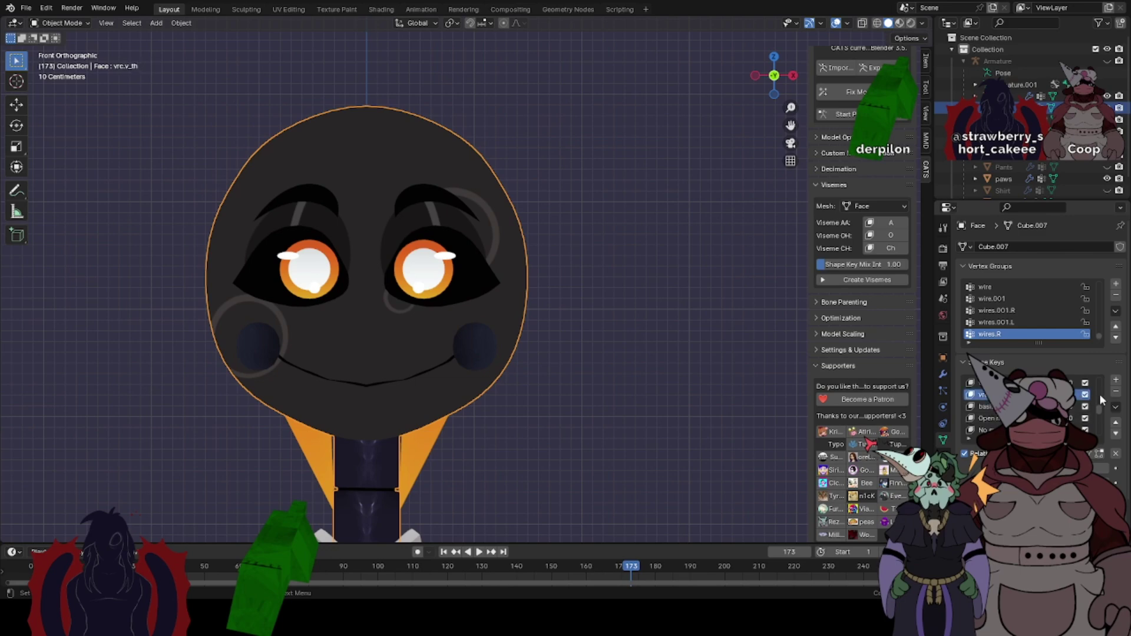
left_click(1116, 392)
left_click(1117, 392)
left_click(1117, 392)
left_click(1117, 392)
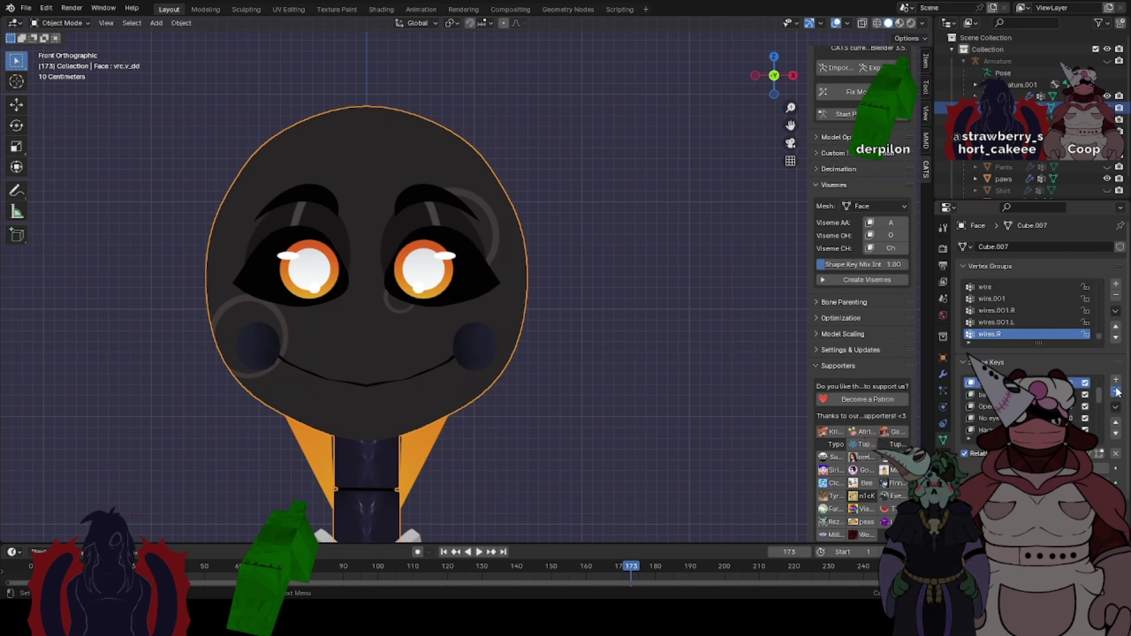
left_click(1116, 392)
left_click(1117, 392)
left_click(1116, 392)
left_click(1117, 392)
left_click(1117, 391)
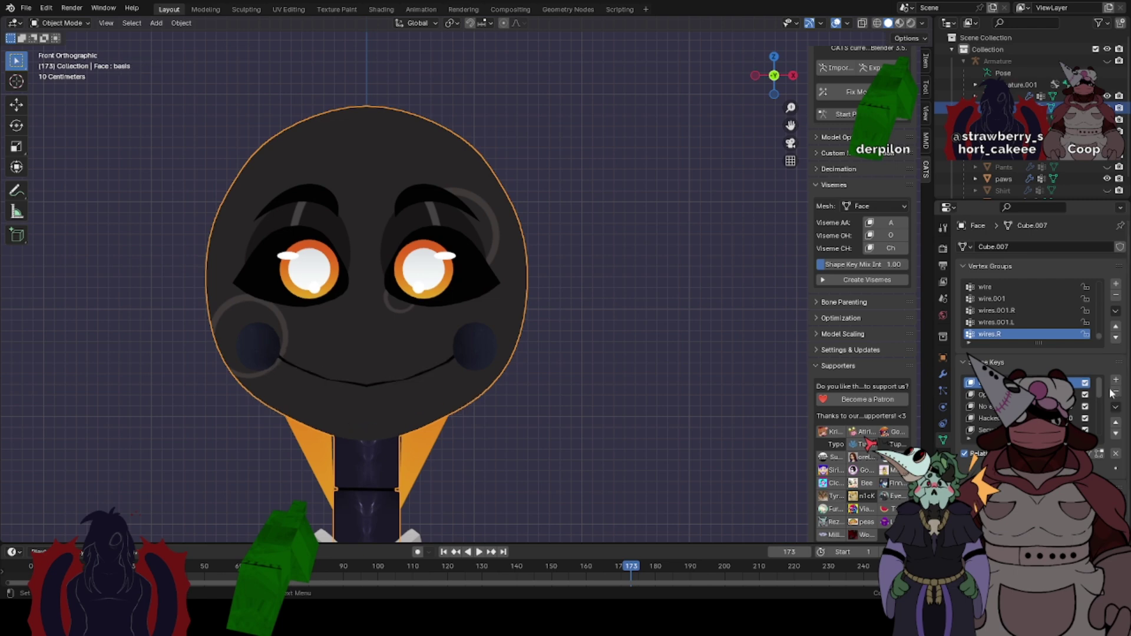
- Preview the A, O and Ch mouth shape keys of the Face mesh in isolation, and return to basis
scroll(1032, 395, "down", 5)
left_click(1031, 396)
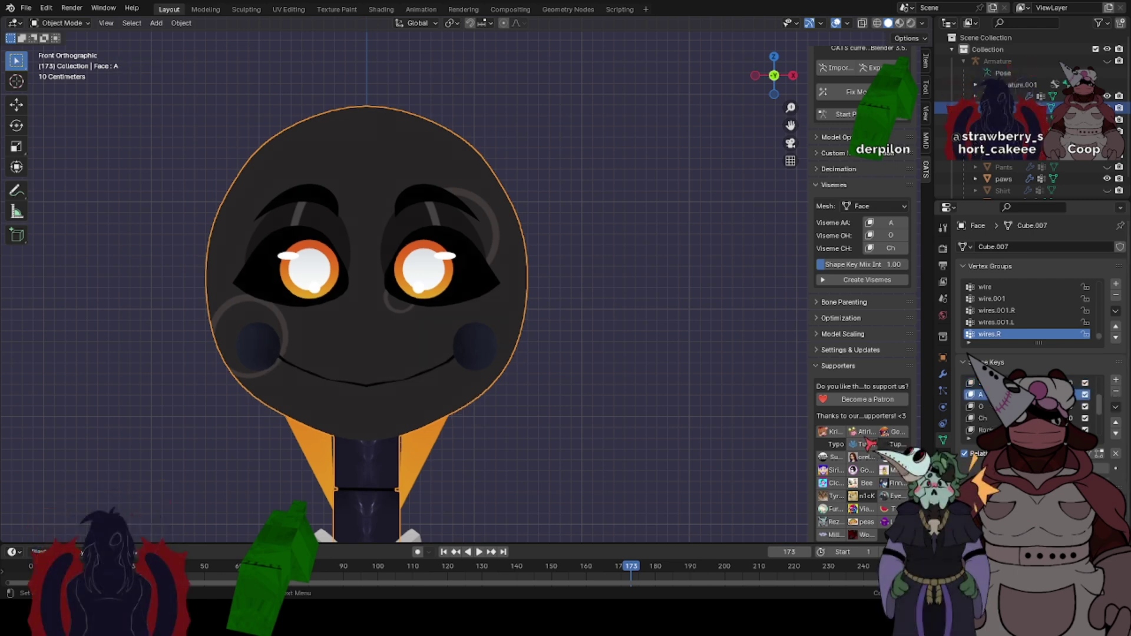
left_click(1088, 453)
scroll(465, 280, "up", 3)
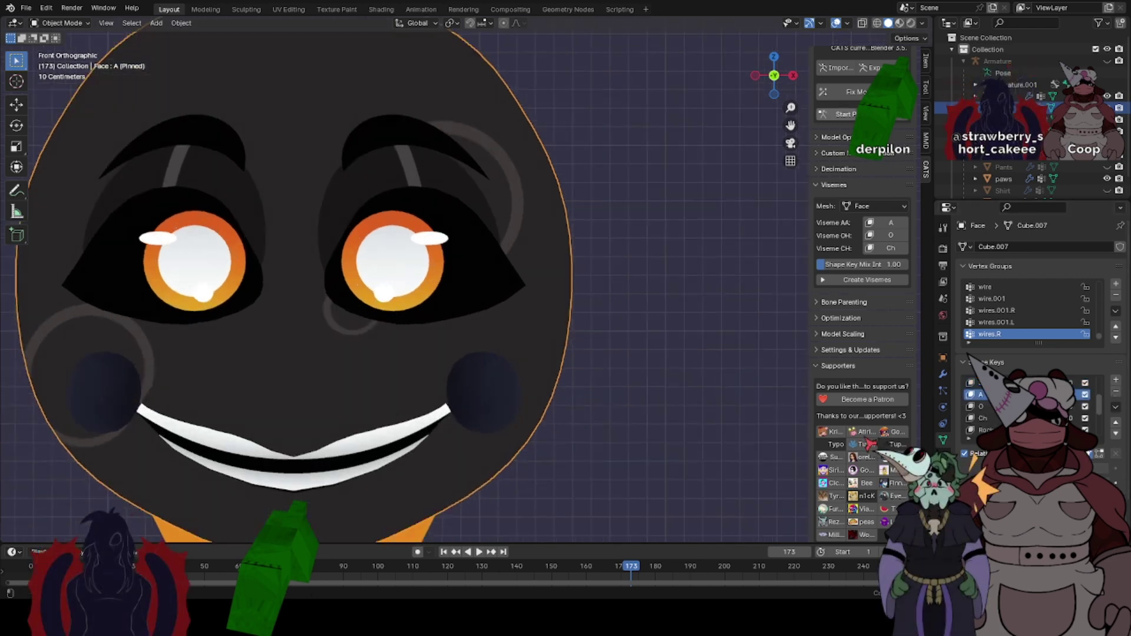
left_click_drag(789, 125, 827, 111)
left_click(983, 402)
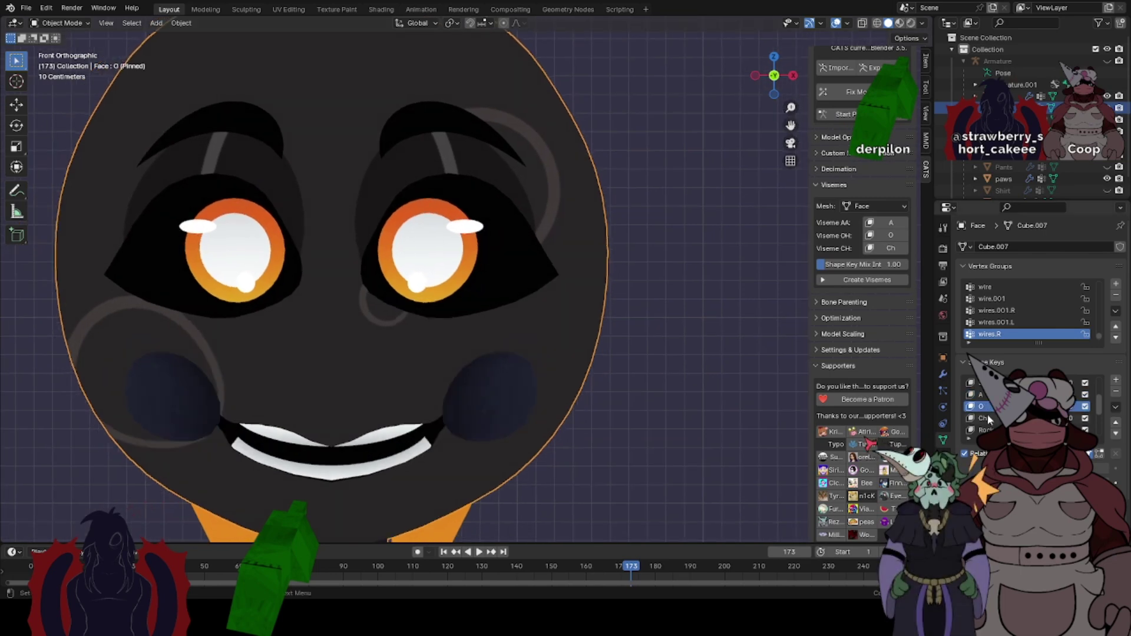
left_click(987, 416)
left_click(986, 430)
left_click(985, 420)
left_click(981, 394)
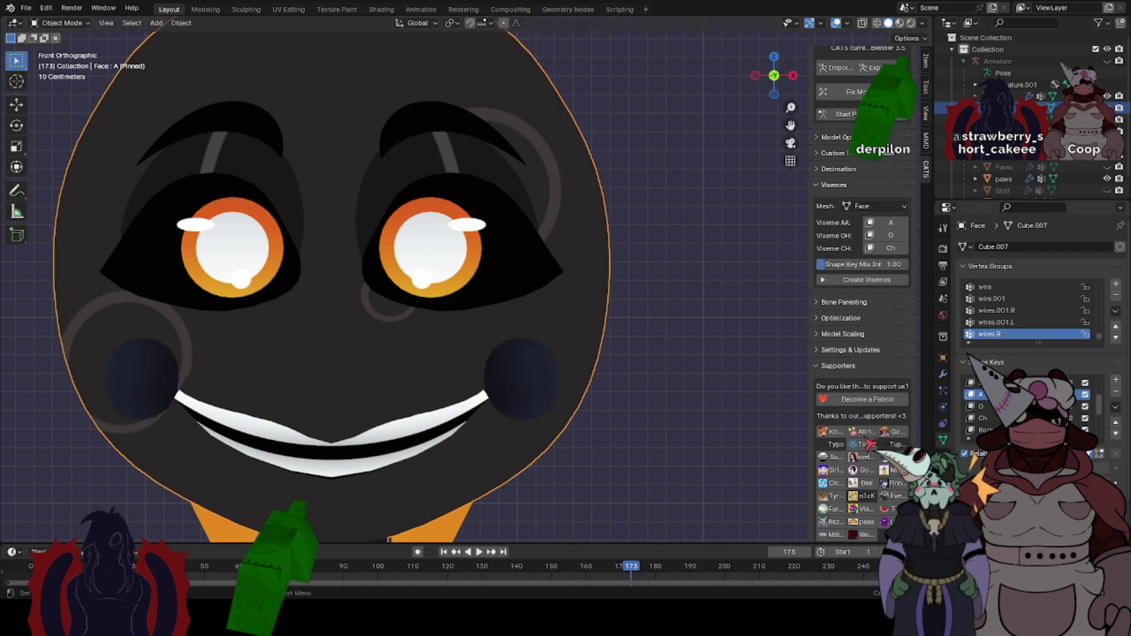
left_click(989, 383)
- Generate visemes for the Face mesh from the A, O and Ch shape keys at a mix intensity of 1.00
left_click(868, 206)
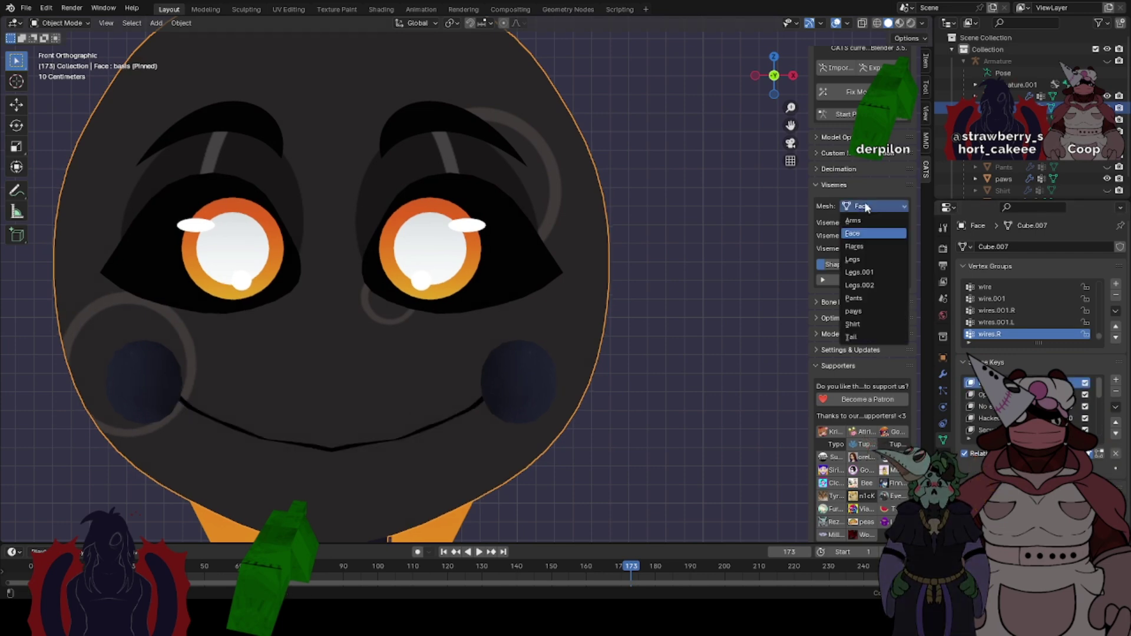
left_click(870, 234)
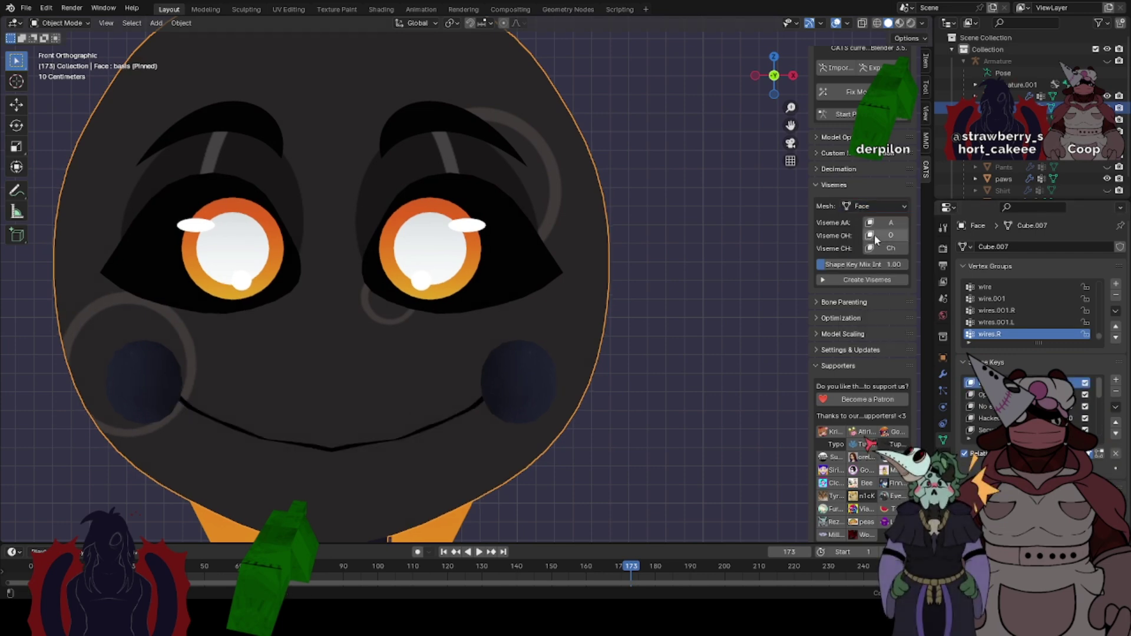
left_click(856, 281)
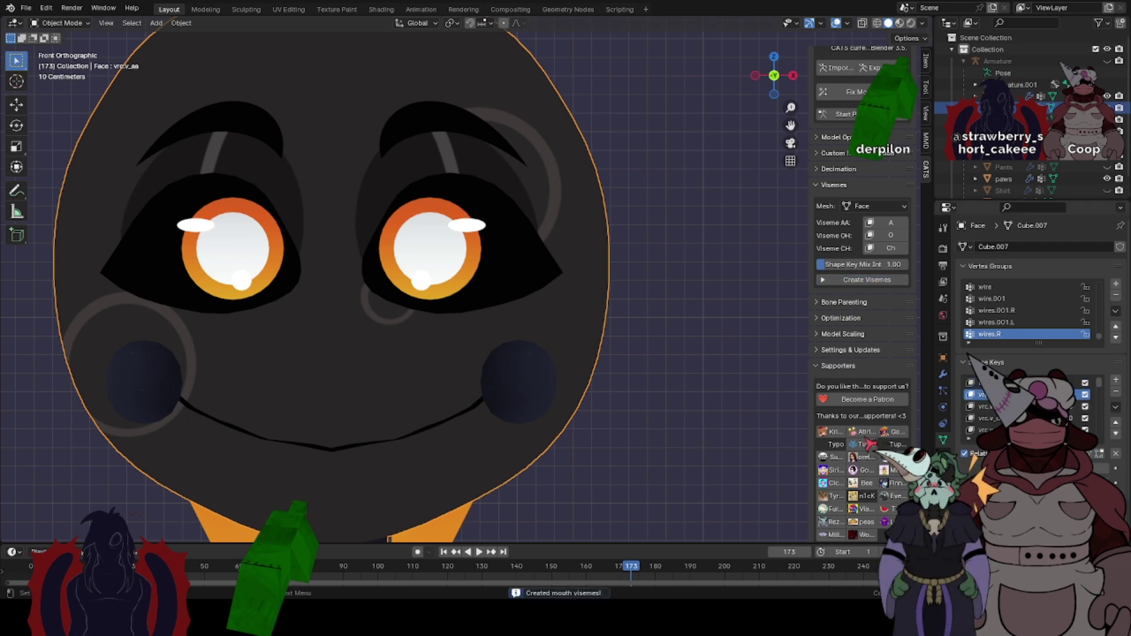
- Preview the generated vrc.v viseme shapes one by one through vrc.v_th in isolation, and return to basis
left_click(1088, 454)
left_click(1024, 406)
left_click(1025, 418)
left_click(1025, 430)
scroll(1024, 430, "down", 1)
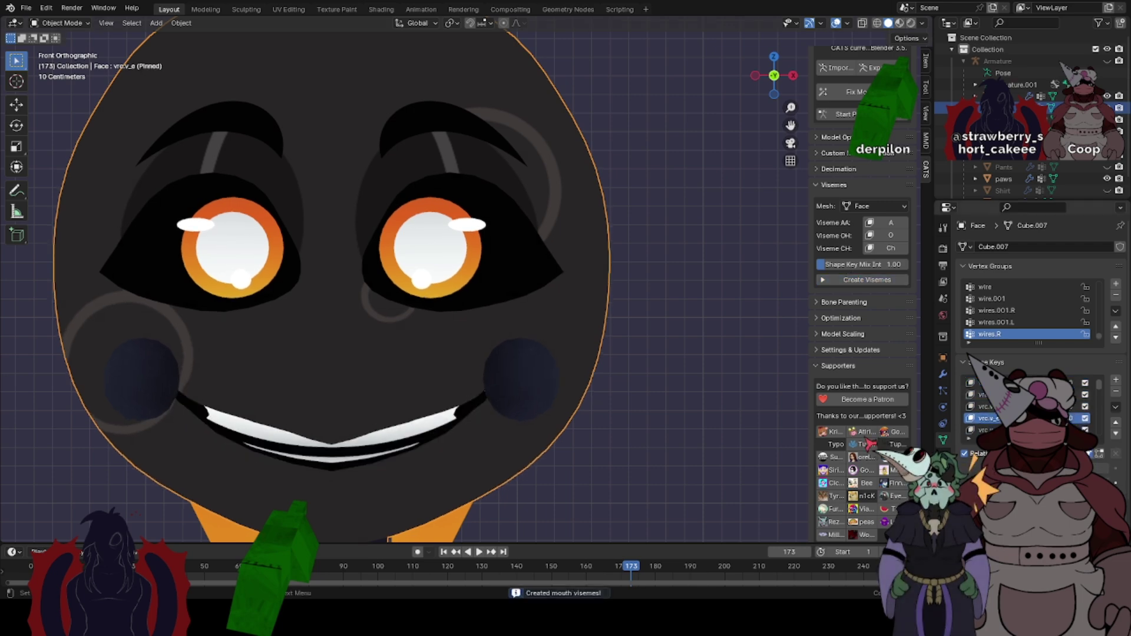
key("Down")
key("Down")
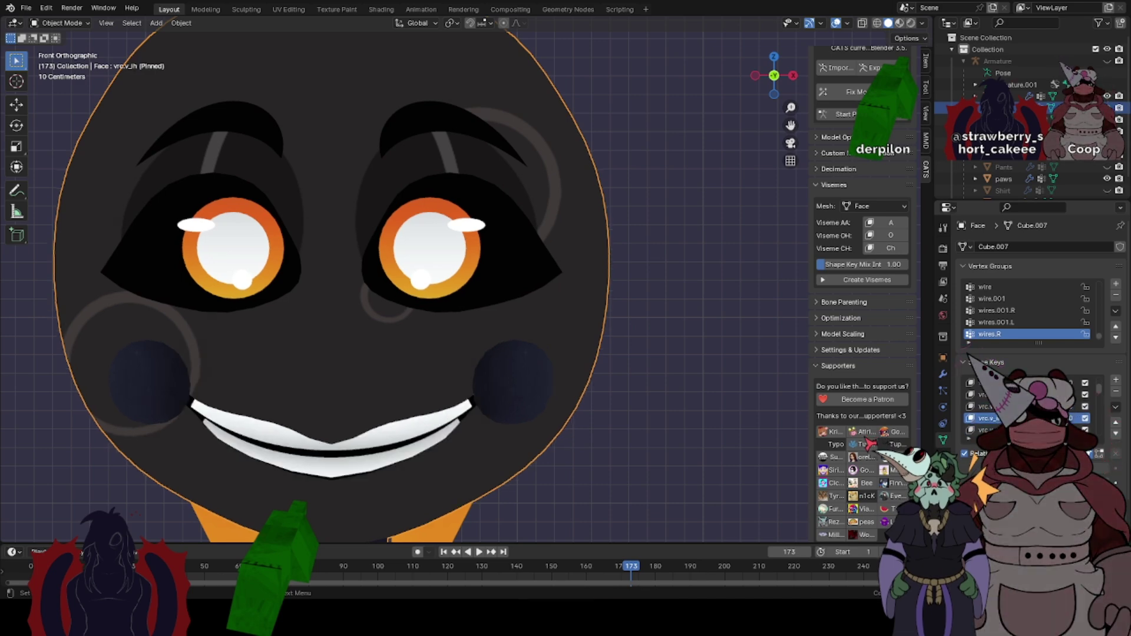
left_click(1001, 430)
left_click(996, 419)
left_click(997, 430)
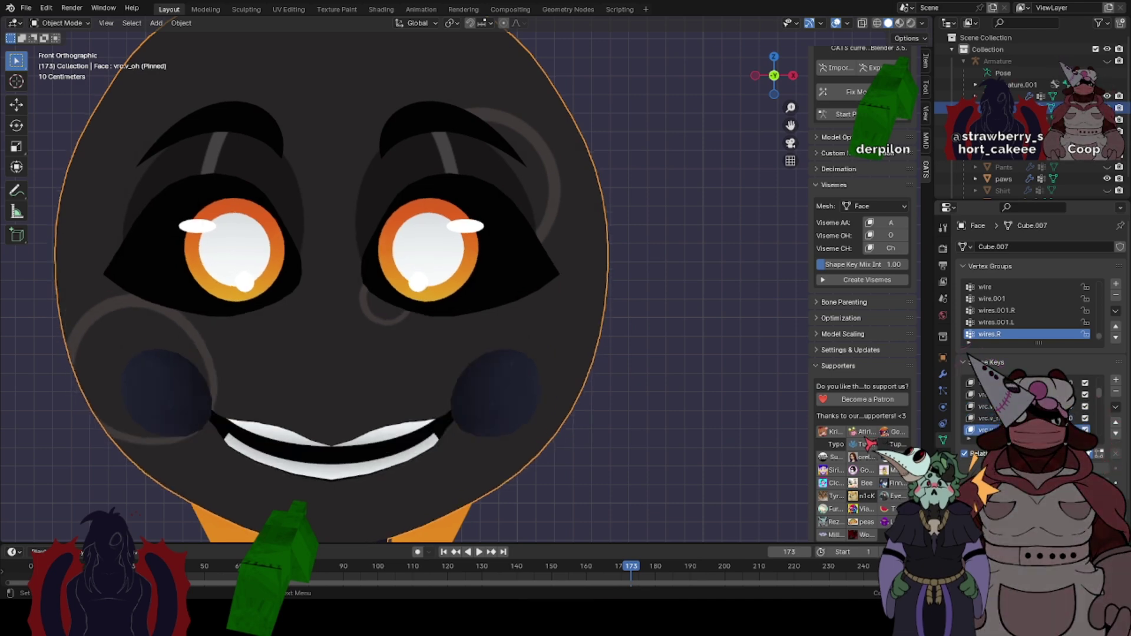
left_click(997, 430)
left_click(999, 420)
left_click(999, 430)
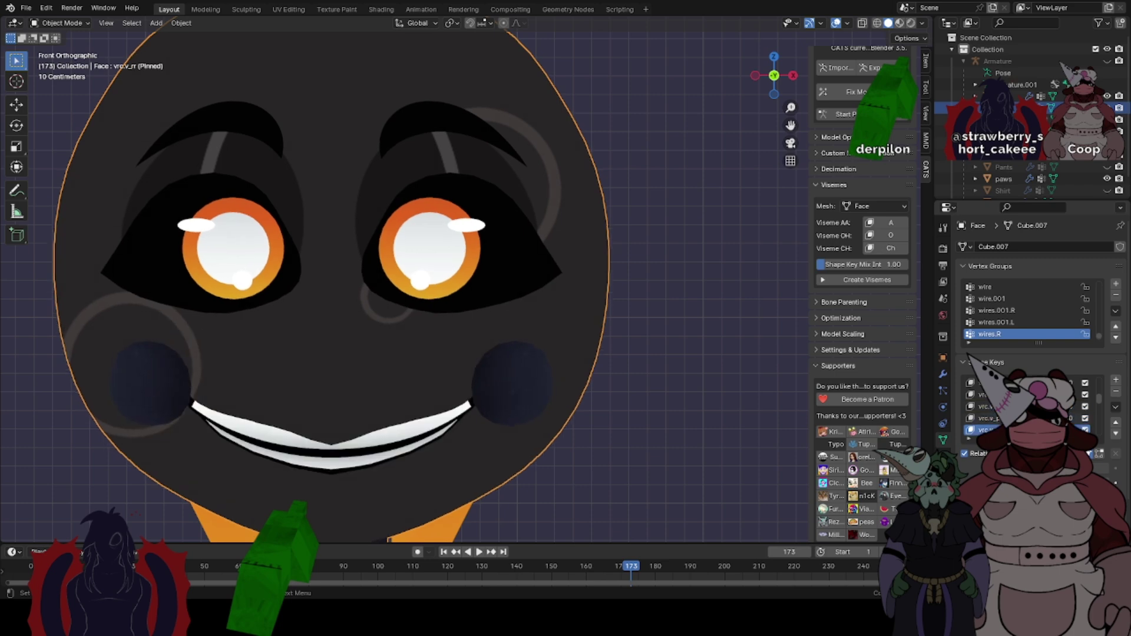
scroll(999, 430, "down", 2)
left_click(999, 419)
left_click(999, 430)
scroll(999, 430, "down", 2)
left_click(1000, 418)
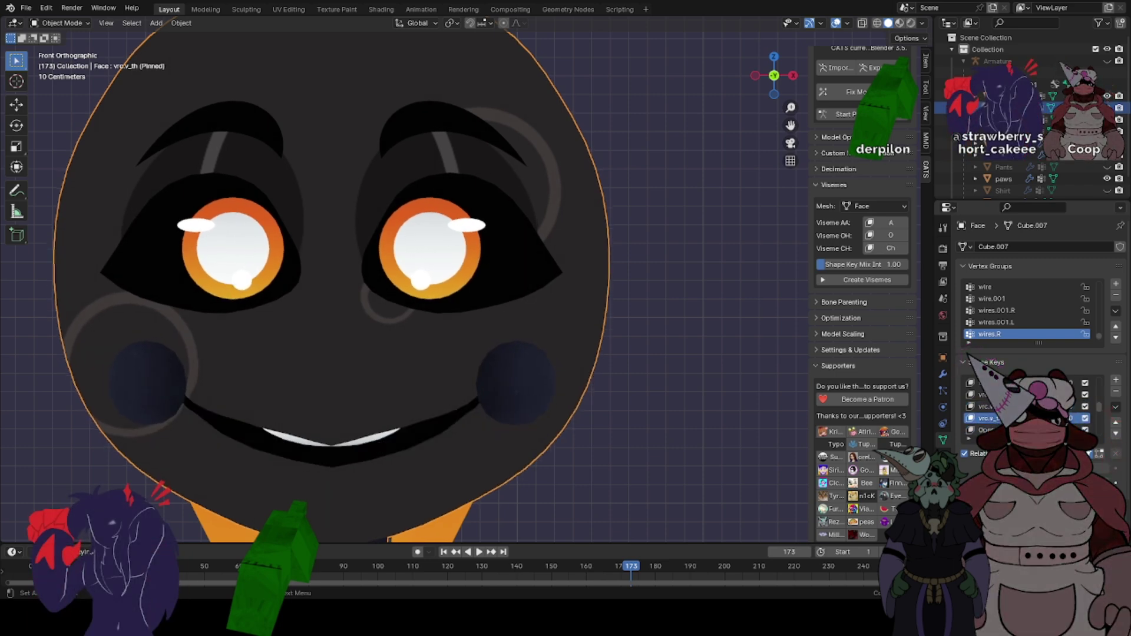
scroll(999, 418, "up", 12)
left_click(1000, 383)
scroll(375, 272, "down", 5)
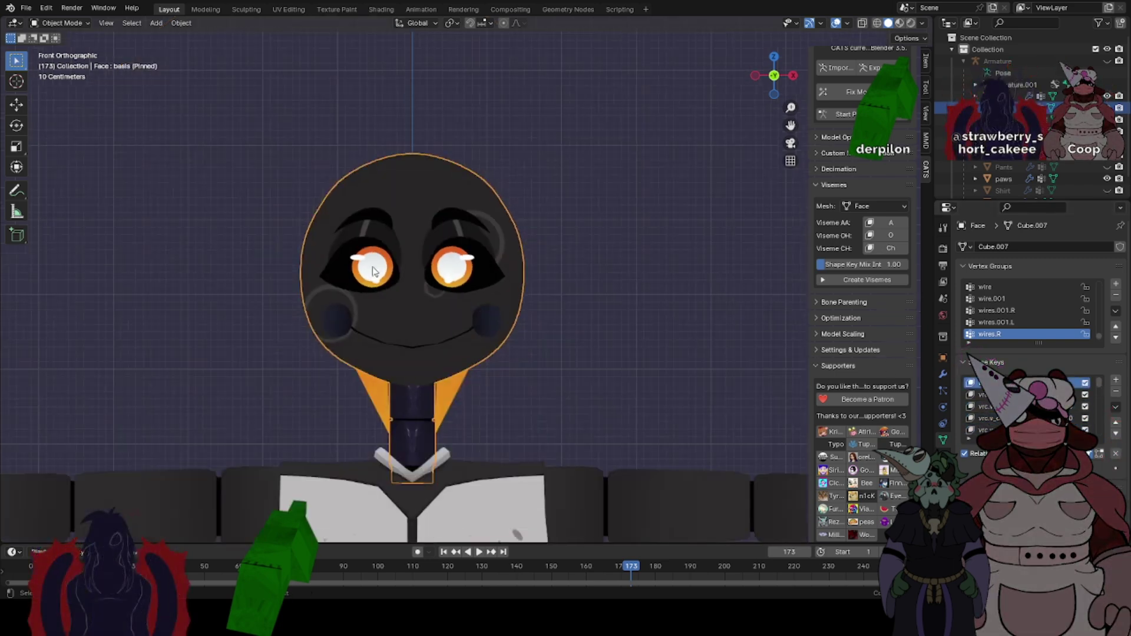
- Reopen the recent file Toasty 2.blend, discarding the changes to yn.blend
left_click(26, 8)
mouse_move(50, 46)
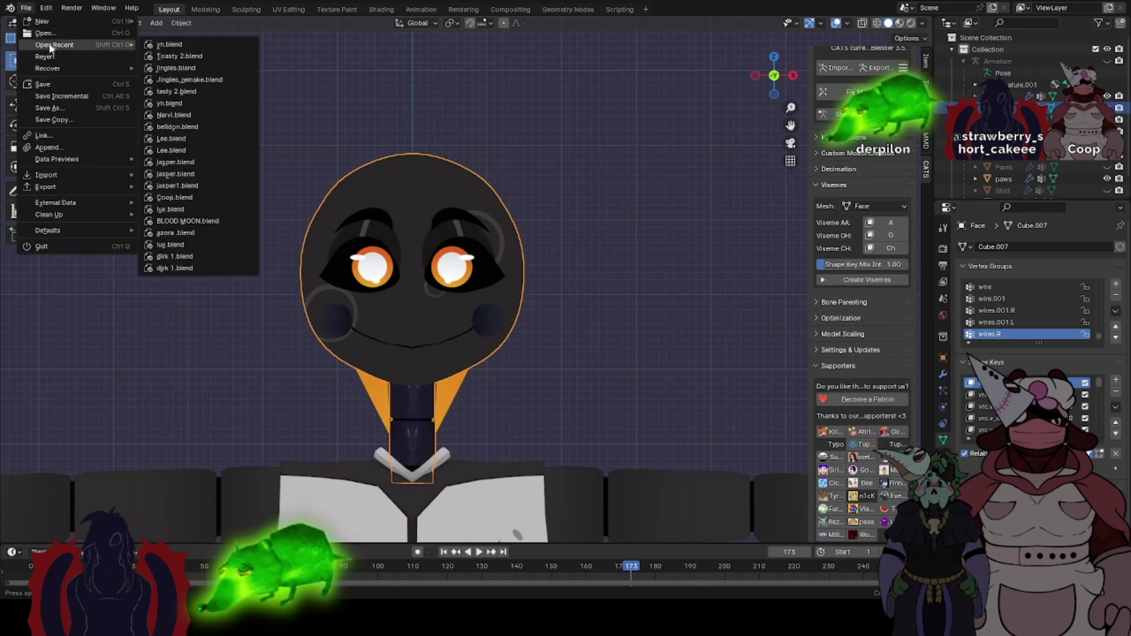
left_click(162, 57)
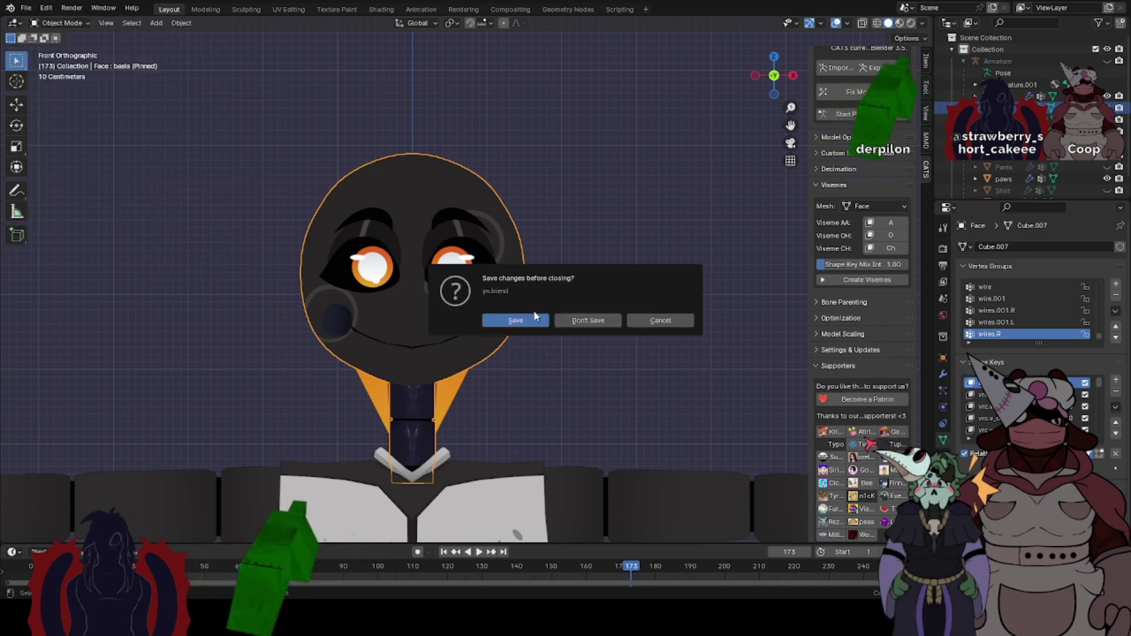
left_click(586, 319)
scroll(440, 300, "down", 3)
mouse_move(381, 309)
middle_mouse_down()
mouse_move(314, 306)
mouse_move(464, 311)
mouse_move(396, 298)
middle_mouse_up()
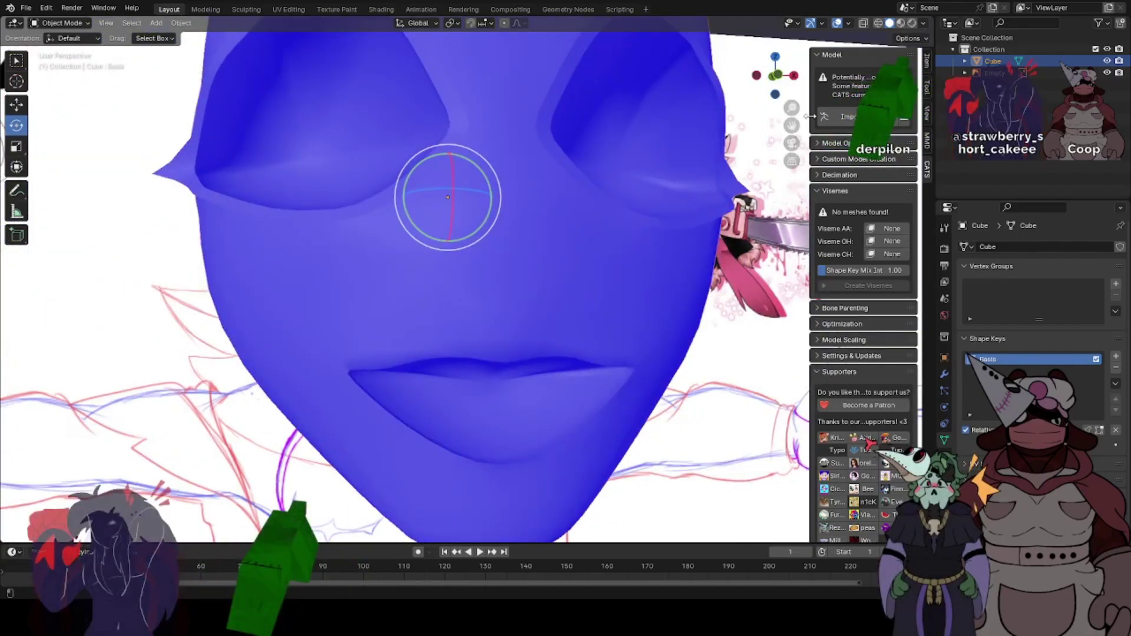
- Check the mouth topology in Edit Mode, and add three shape keys after Basis to the head mesh in Object Mode
left_click_drag(788, 126, 775, 89)
scroll(452, 277, "down", 2)
mouse_move(472, 271)
middle_mouse_down()
mouse_move(453, 286)
mouse_move(493, 281)
mouse_move(492, 265)
middle_mouse_up()
scroll(463, 285, "up", 2)
key("Tab")
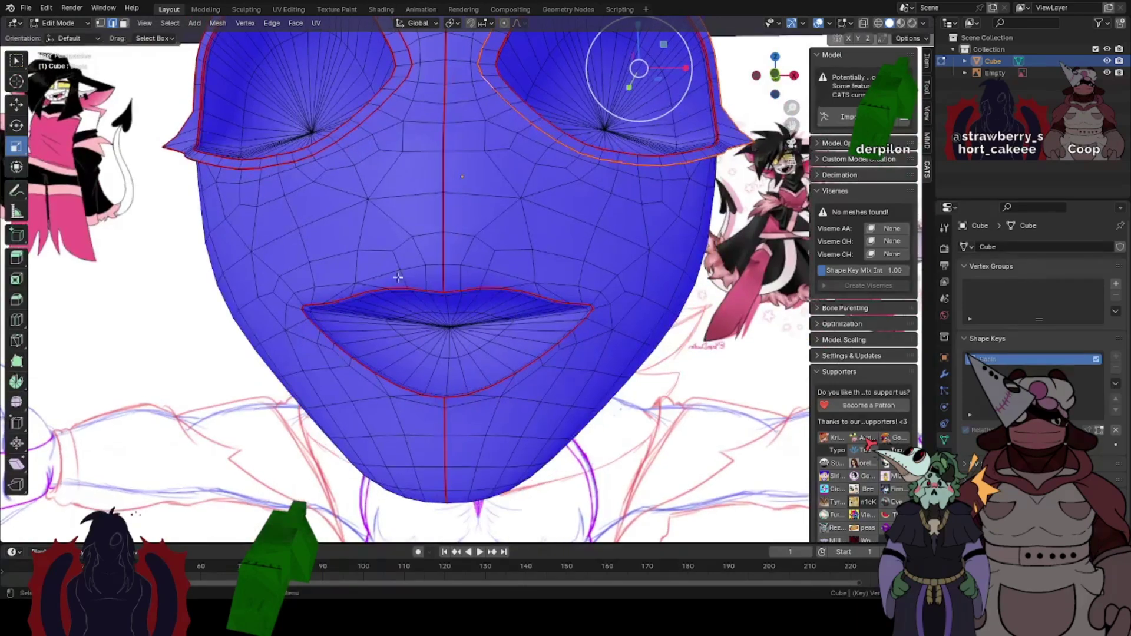
key("Tab")
middle_click_drag(550, 311, 563, 344)
key("KP_1")
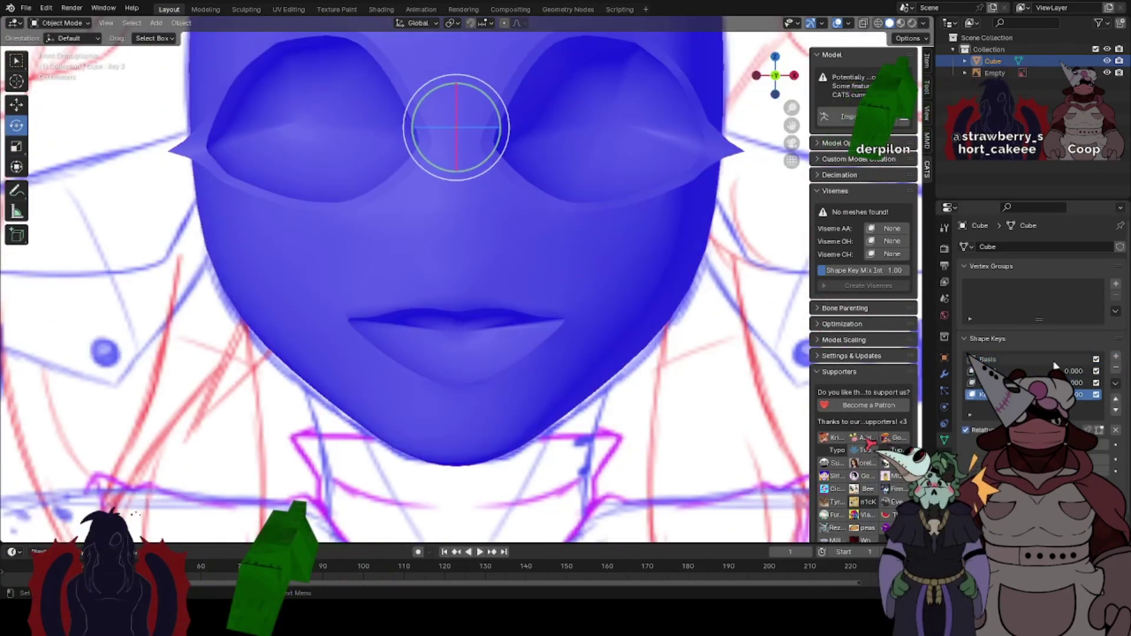
- View the head from the front and enter Sculpt Mode with the Grab brush
middle_click_drag(527, 296, 480, 281)
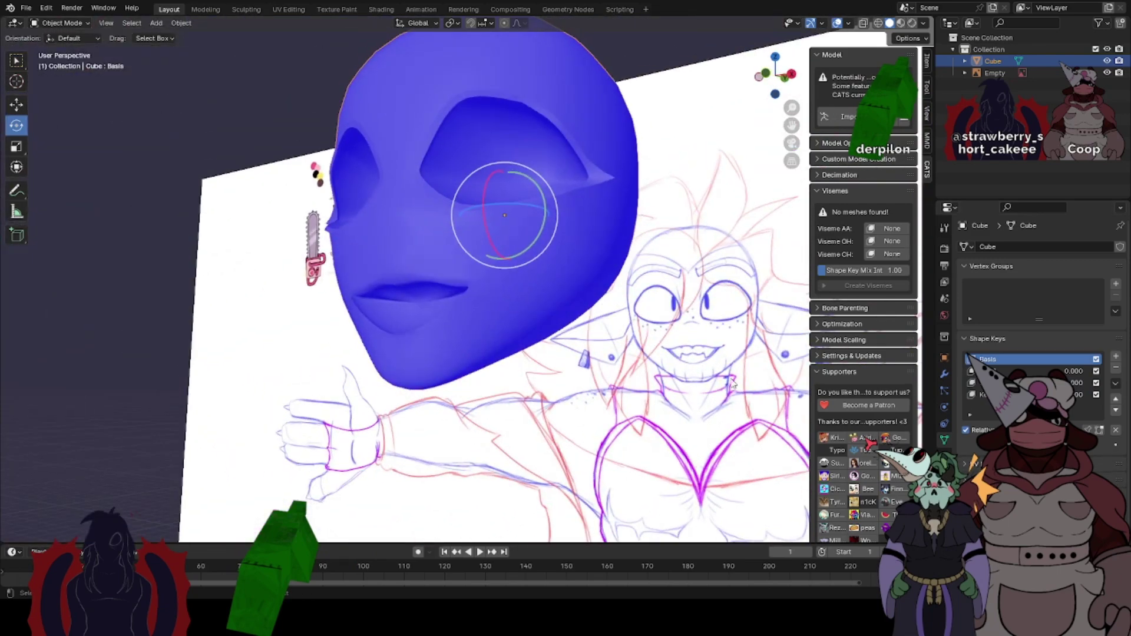
middle_click_drag(340, 289, 360, 285)
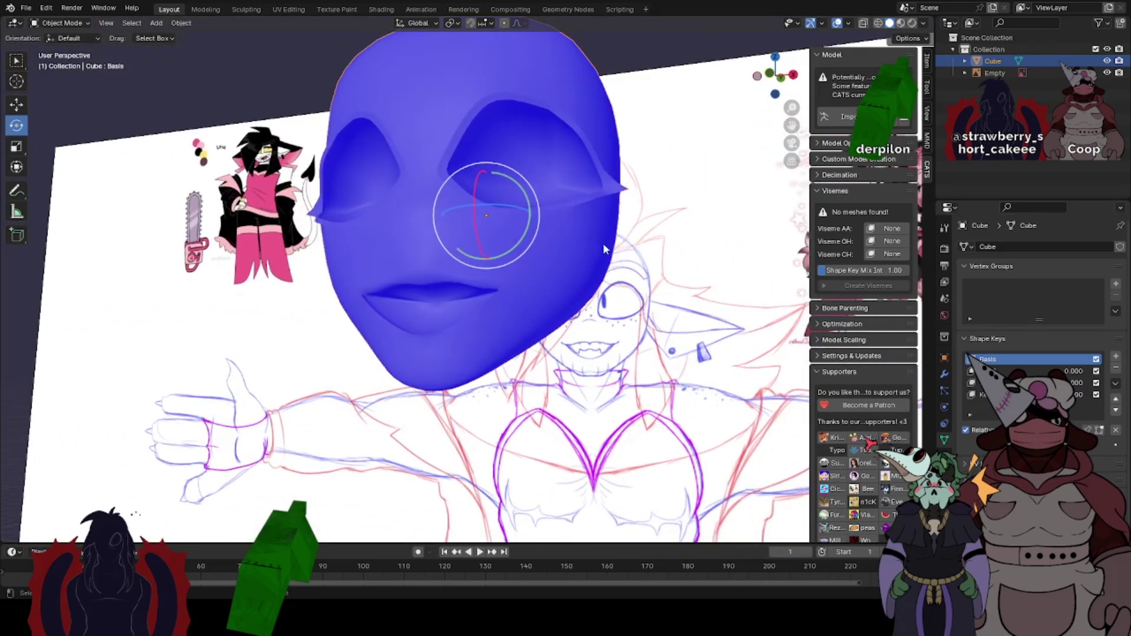
middle_click_drag(557, 325, 566, 321)
scroll(566, 322, "up", 3)
left_click(769, 76)
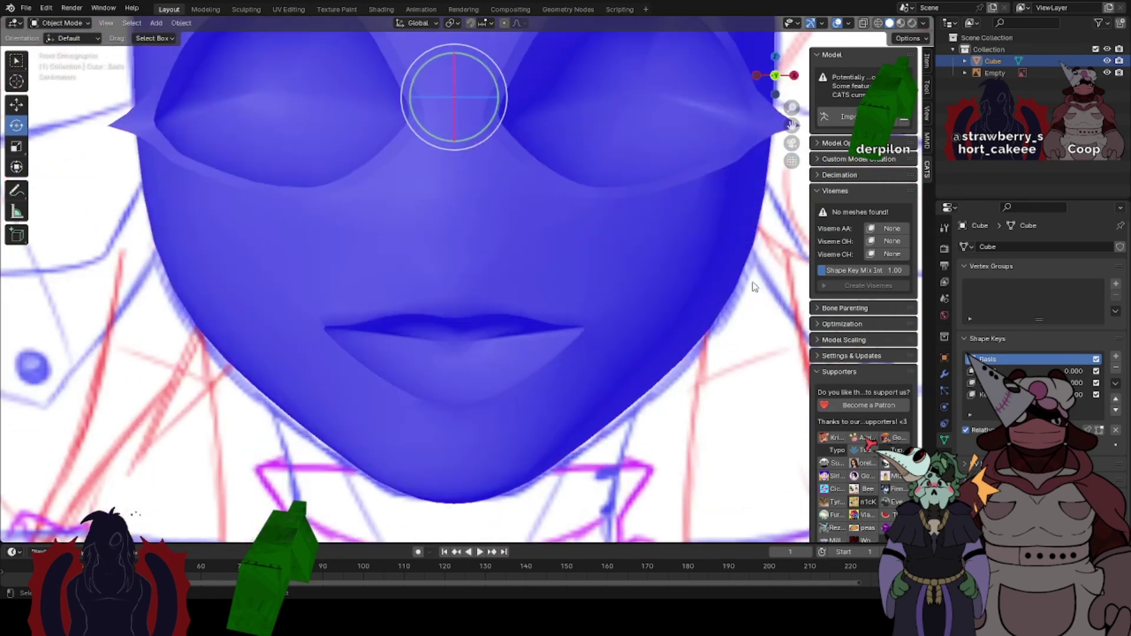
left_click(62, 23)
left_click(64, 62)
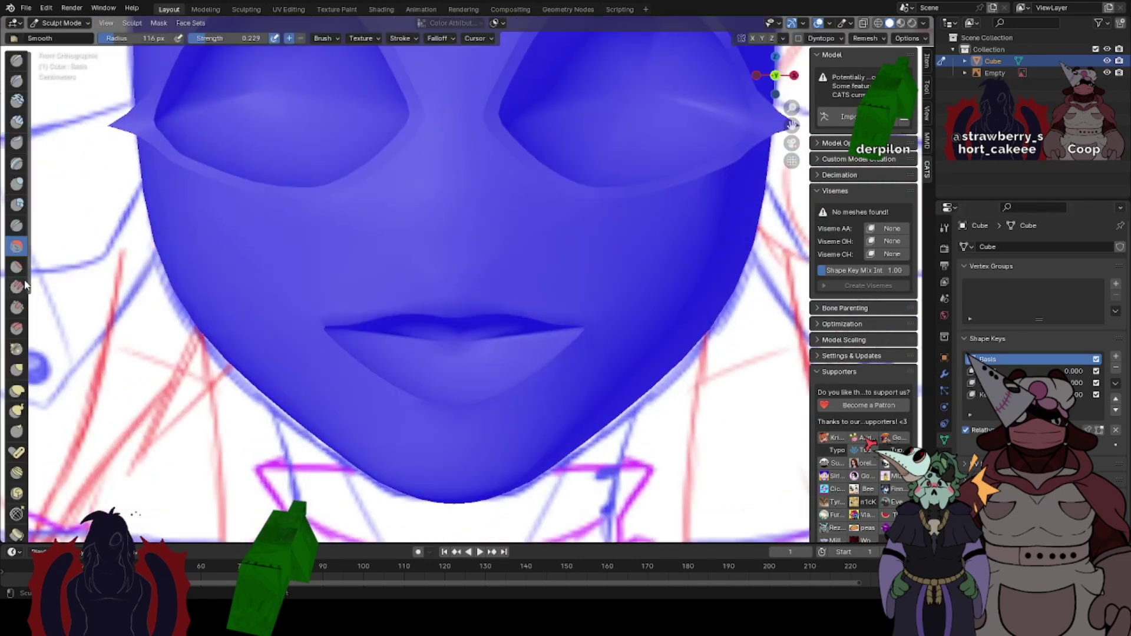
left_click(16, 370)
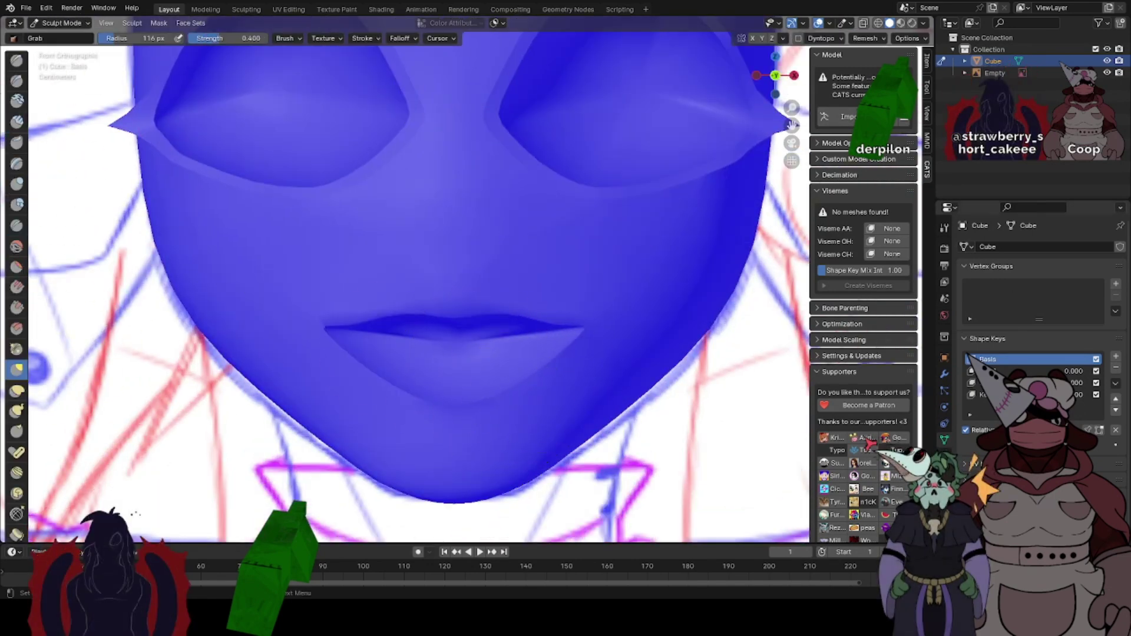
- Select and pin the Key 1 shape key for sculpting, and turn off the face orientation overlay
left_click(1031, 371)
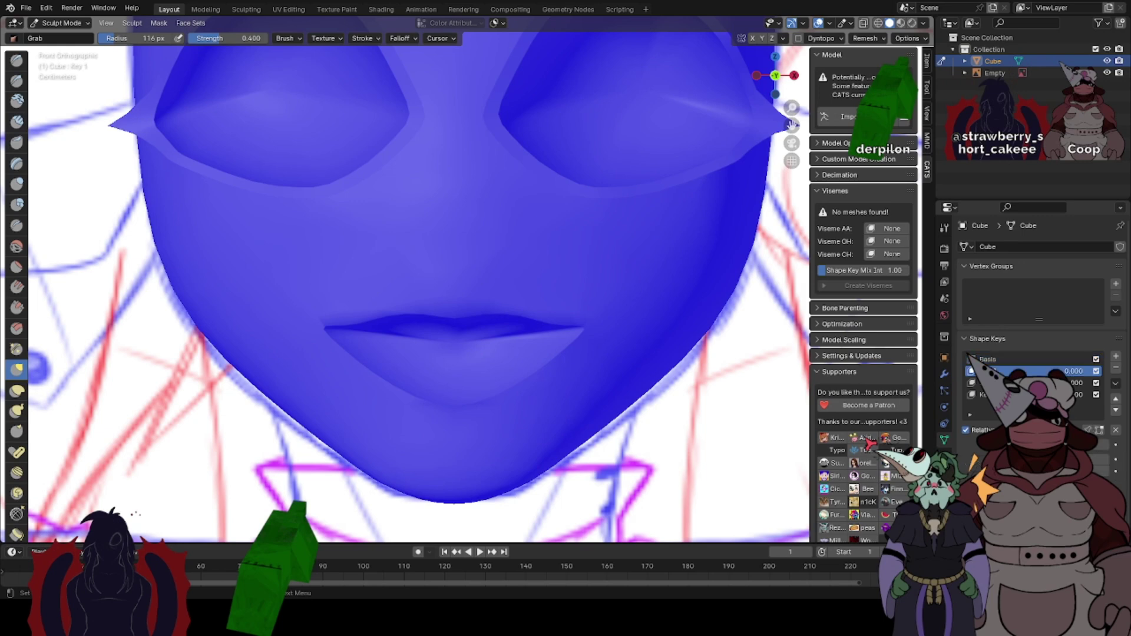
left_click(1089, 430)
left_click_drag(436, 403, 438, 398)
left_click(829, 24)
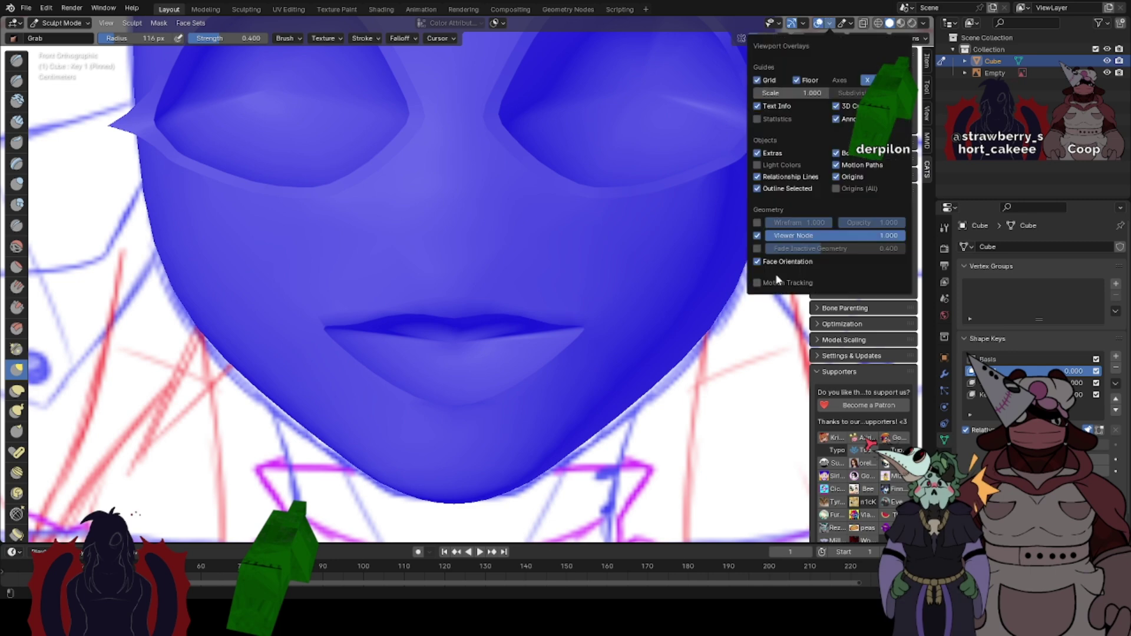
left_click(773, 262)
- Pull the upper and lower lips together into a closed mouth on Key 1 with the Grab brush
left_click_drag(444, 313, 455, 353)
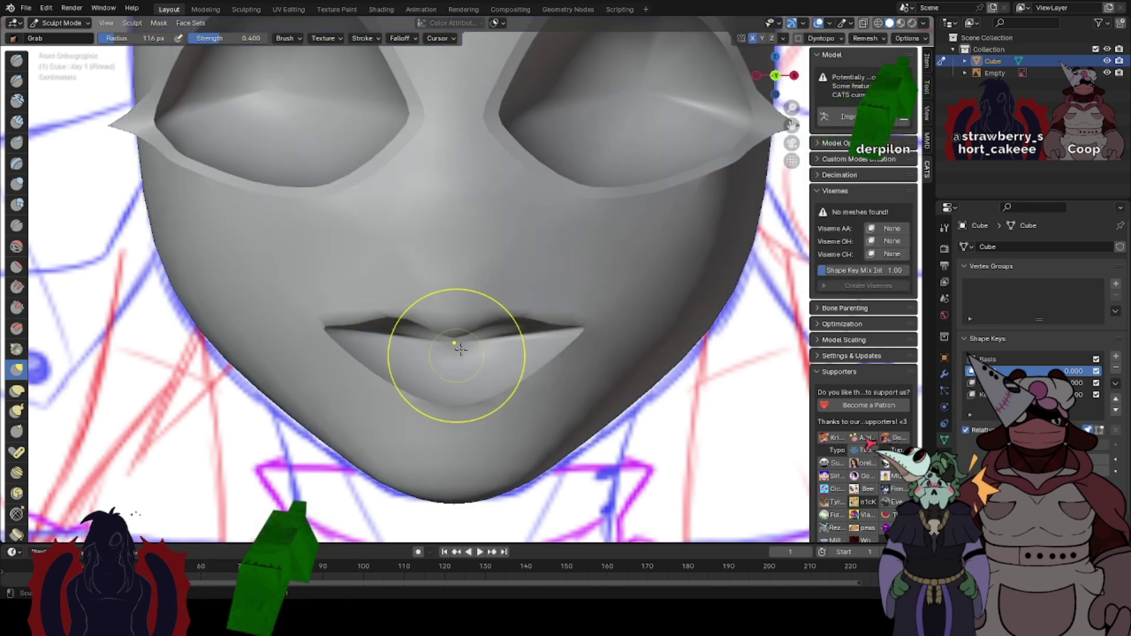
mouse_move(512, 287)
left_mouse_down()
mouse_move(512, 302)
mouse_move(559, 313)
mouse_move(497, 314)
mouse_move(455, 360)
left_mouse_up()
mouse_move(497, 406)
left_mouse_down()
mouse_move(490, 386)
mouse_move(464, 399)
left_mouse_up()
mouse_move(515, 392)
left_mouse_down()
mouse_move(516, 357)
mouse_move(548, 344)
left_mouse_up()
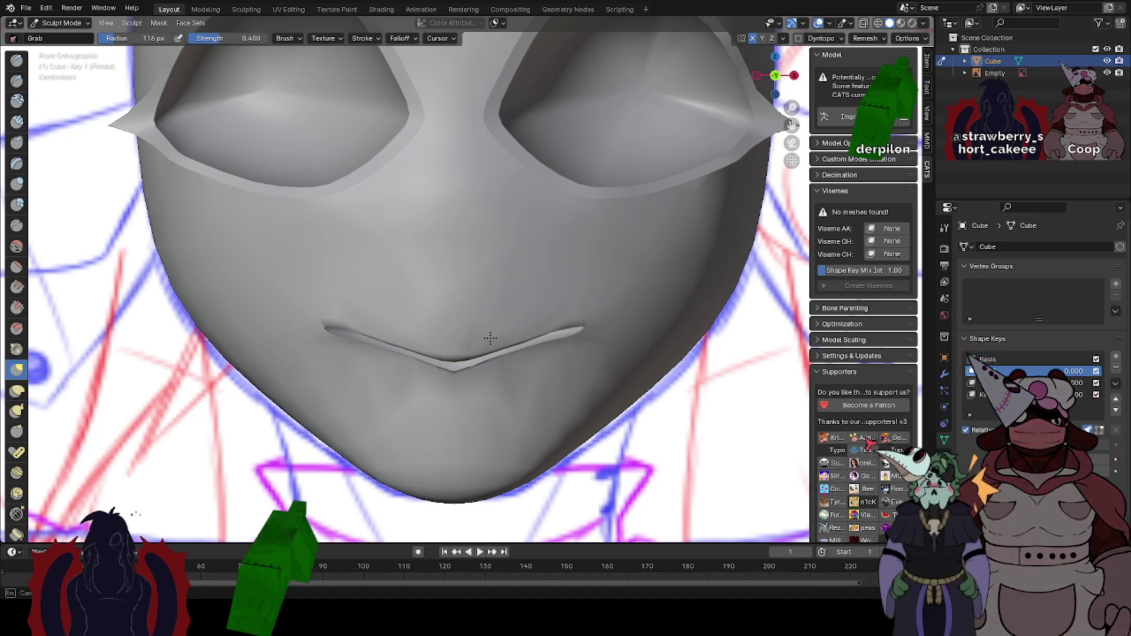
left_click_drag(494, 367, 492, 361)
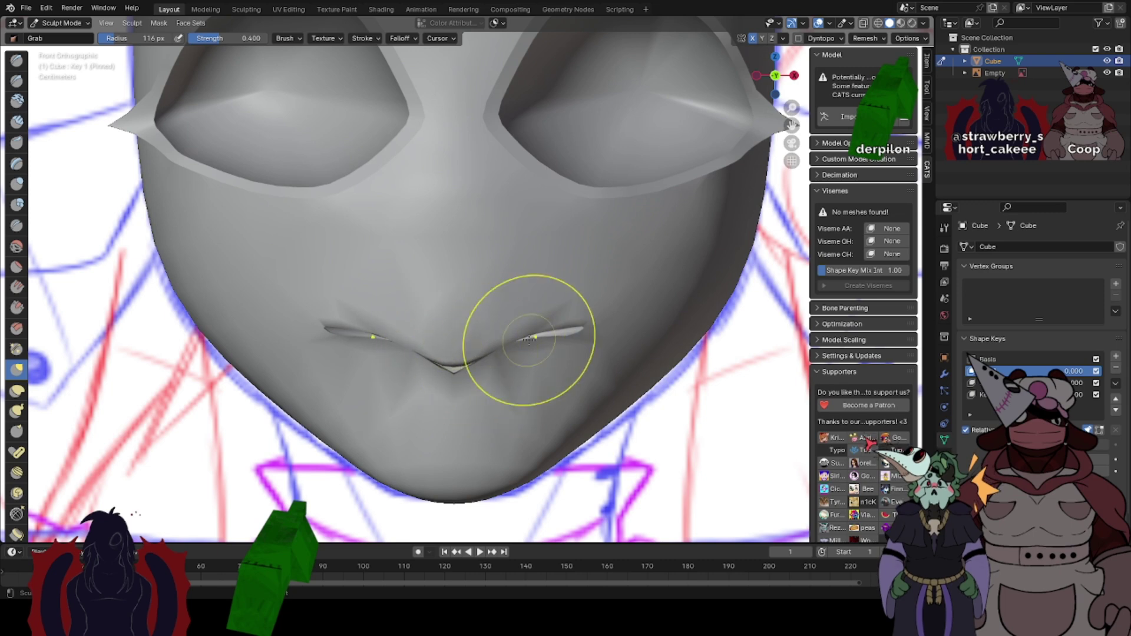
- Reshape the closed lip line of Key 1 into a rounded smile with raised corners using the Grab brush
left_click(1002, 361)
left_click(1003, 371)
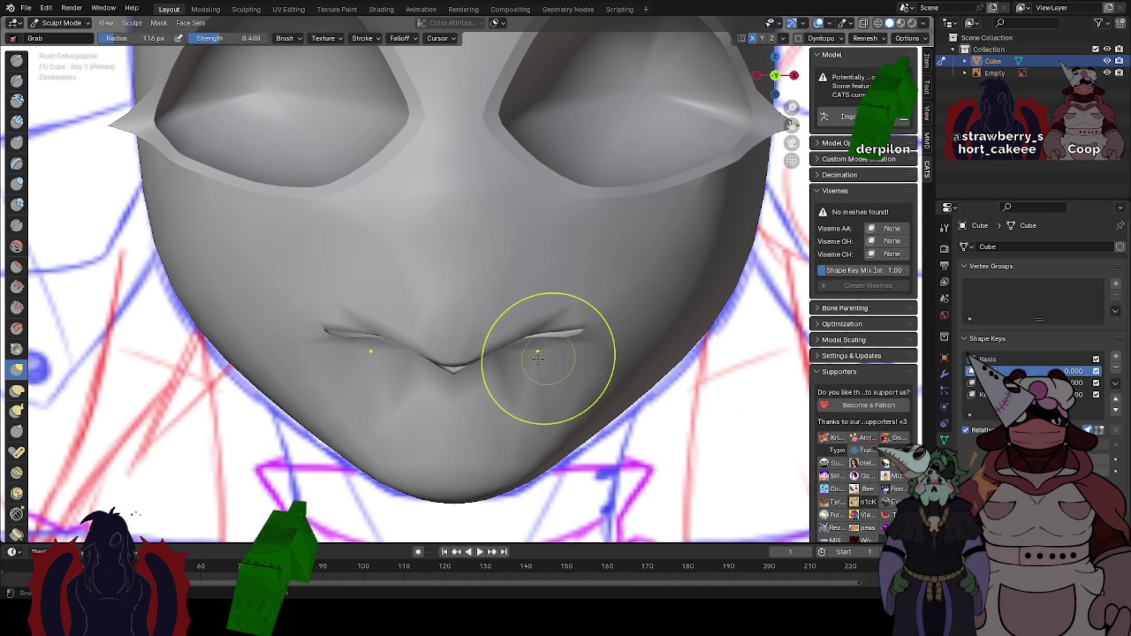
left_click_drag(521, 354, 523, 364)
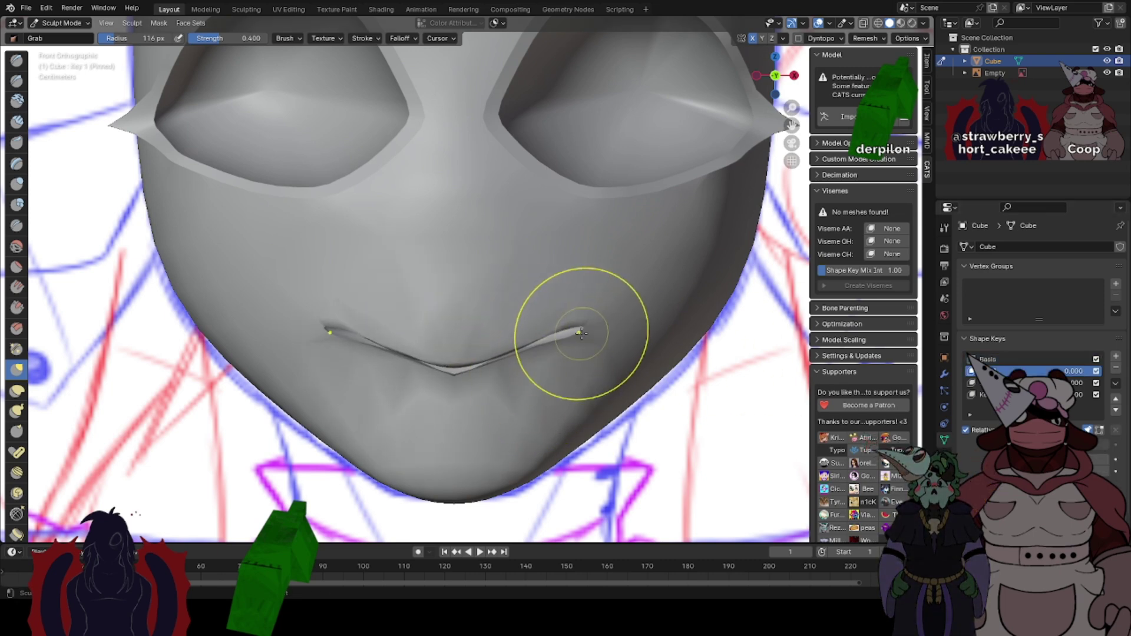
left_click_drag(580, 332, 595, 301)
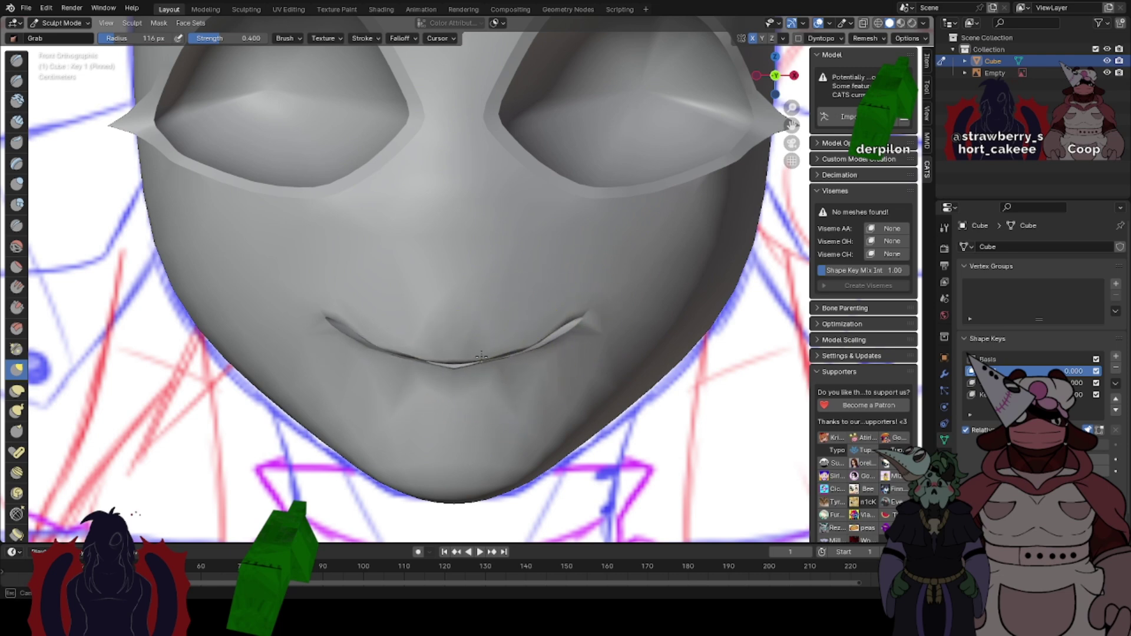
mouse_move(461, 372)
left_mouse_down()
mouse_move(467, 359)
mouse_move(507, 378)
left_mouse_up()
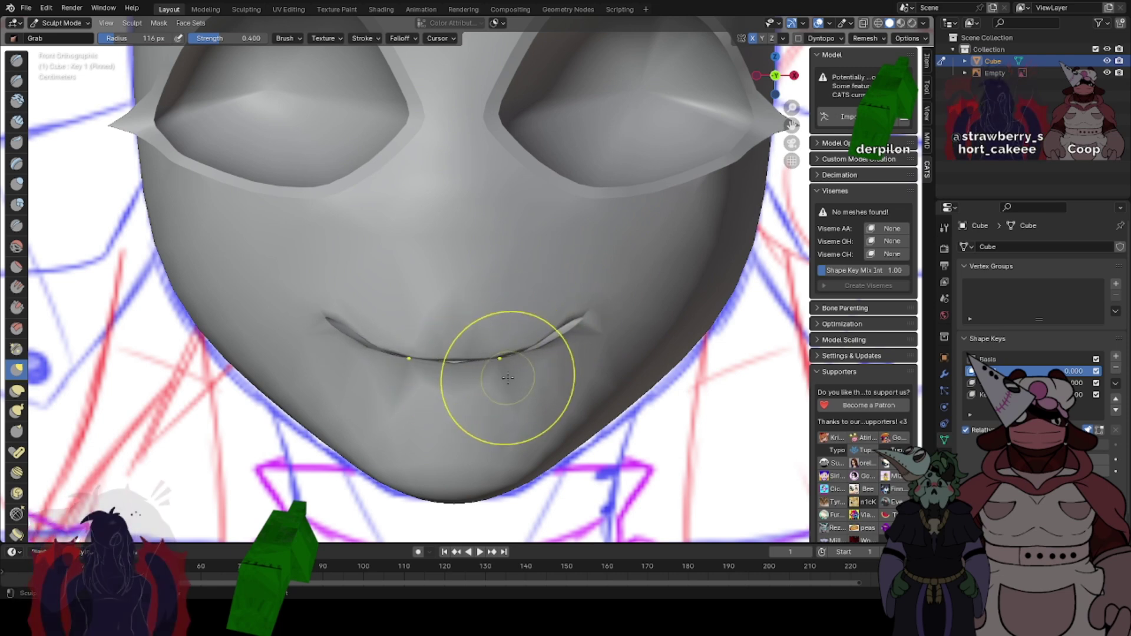
- Try to even out the lip line with a Multi-plane Scrape stroke
left_click(17, 247)
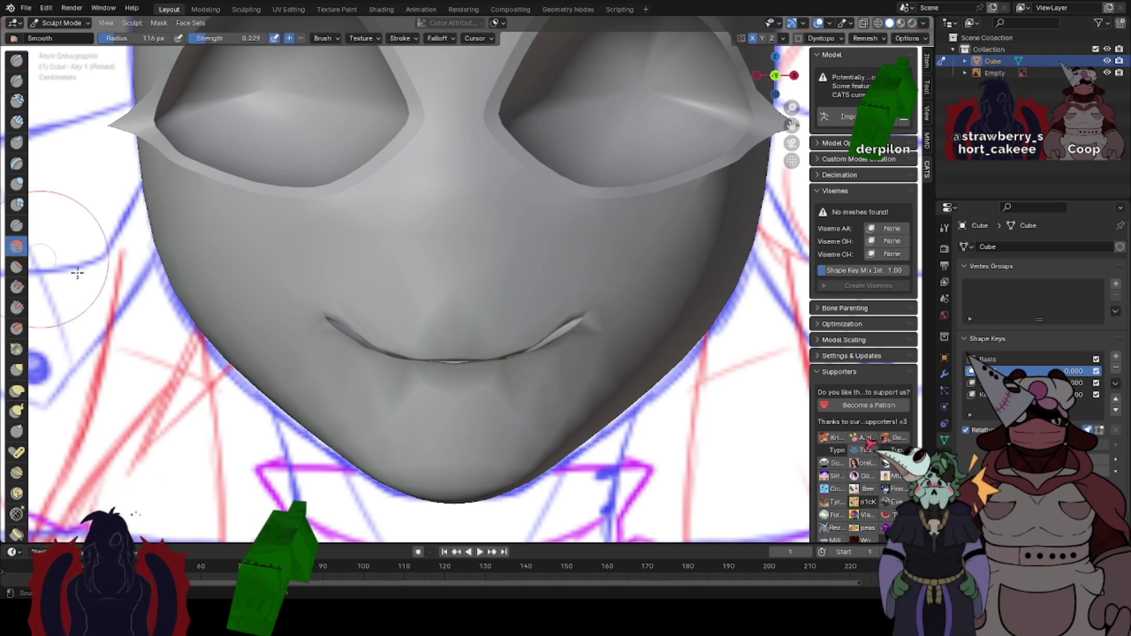
left_click(17, 328)
left_click_drag(389, 345, 434, 361)
key("ctrl+z")
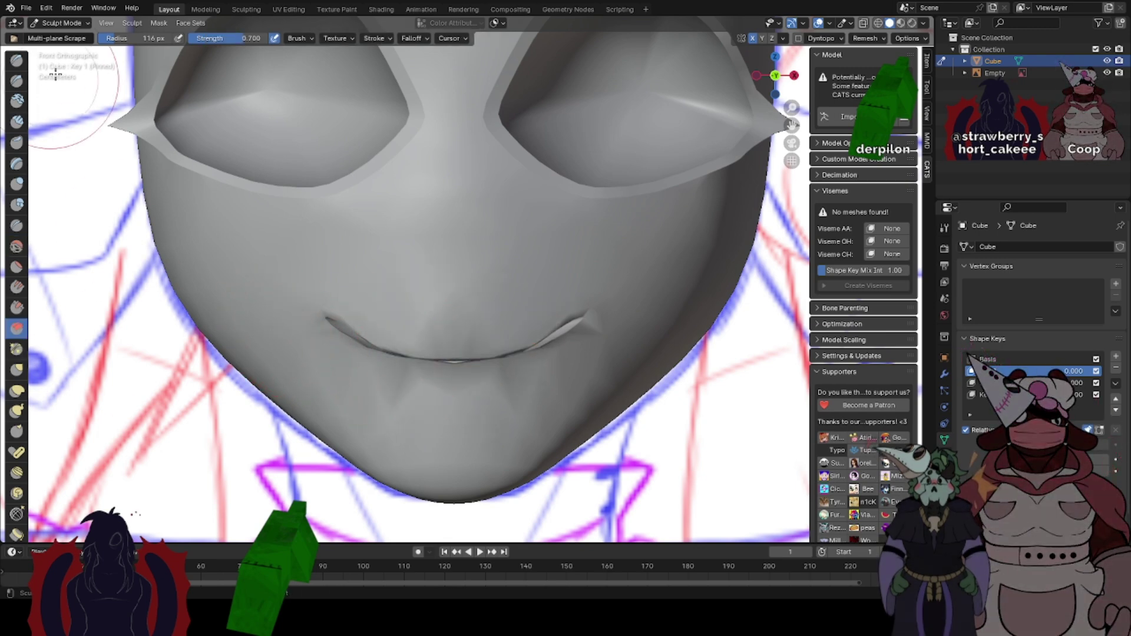
- Try to even out the lip line with the Smooth brush at about 0.1 strength, undo the stroke and return to the Grab brush
left_click(12, 251)
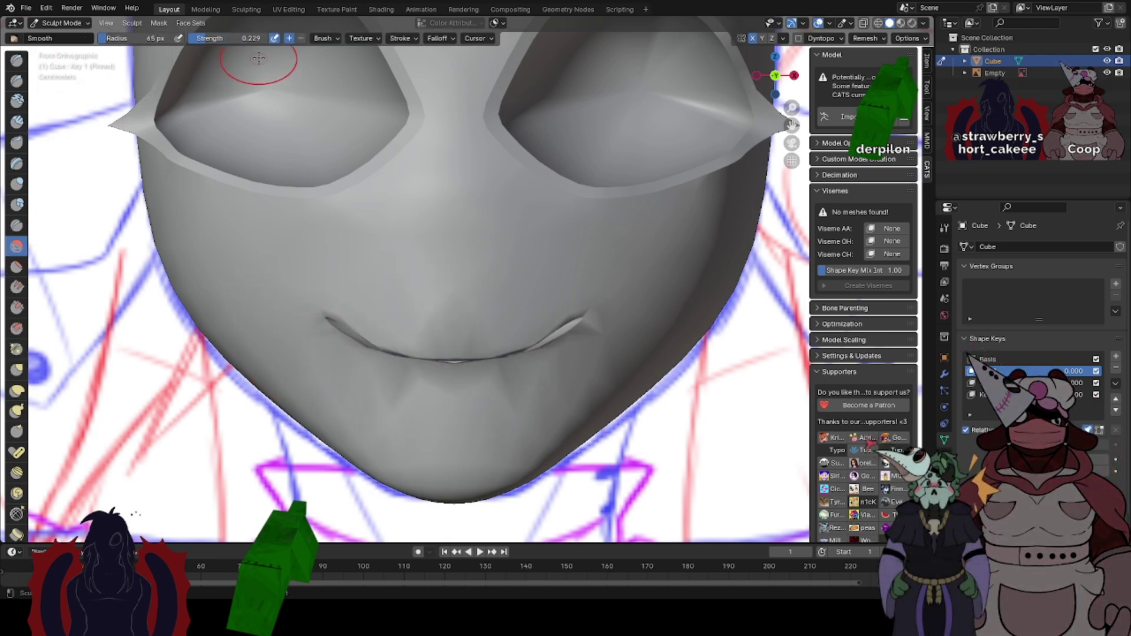
left_click_drag(253, 40, 208, 40)
left_click_drag(383, 349, 441, 367)
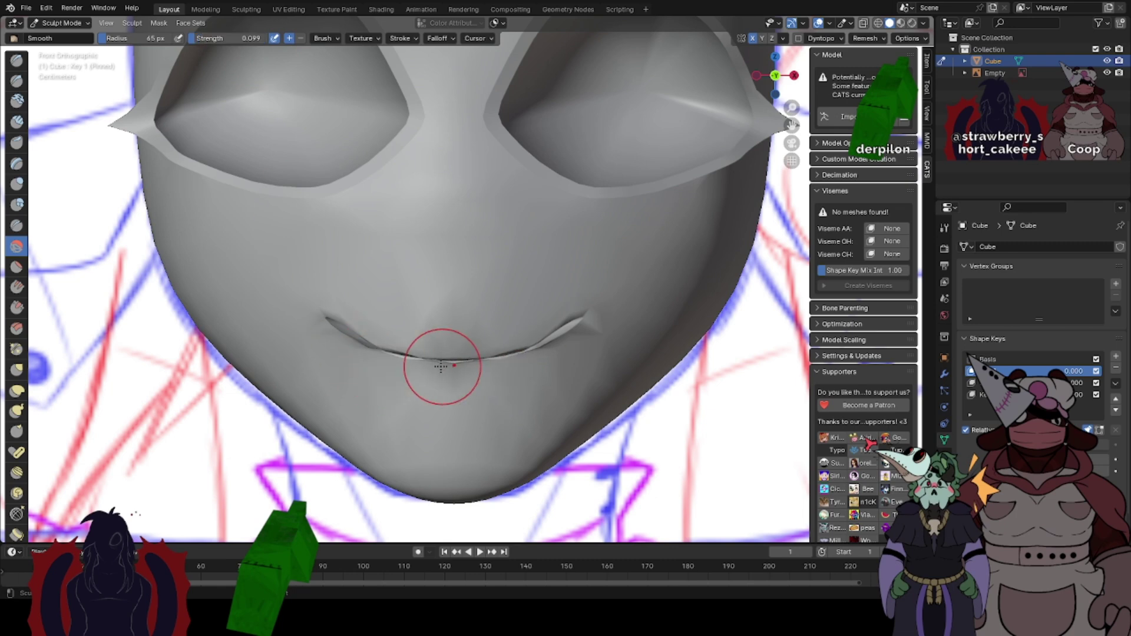
key("ctrl+z")
left_click(17, 268)
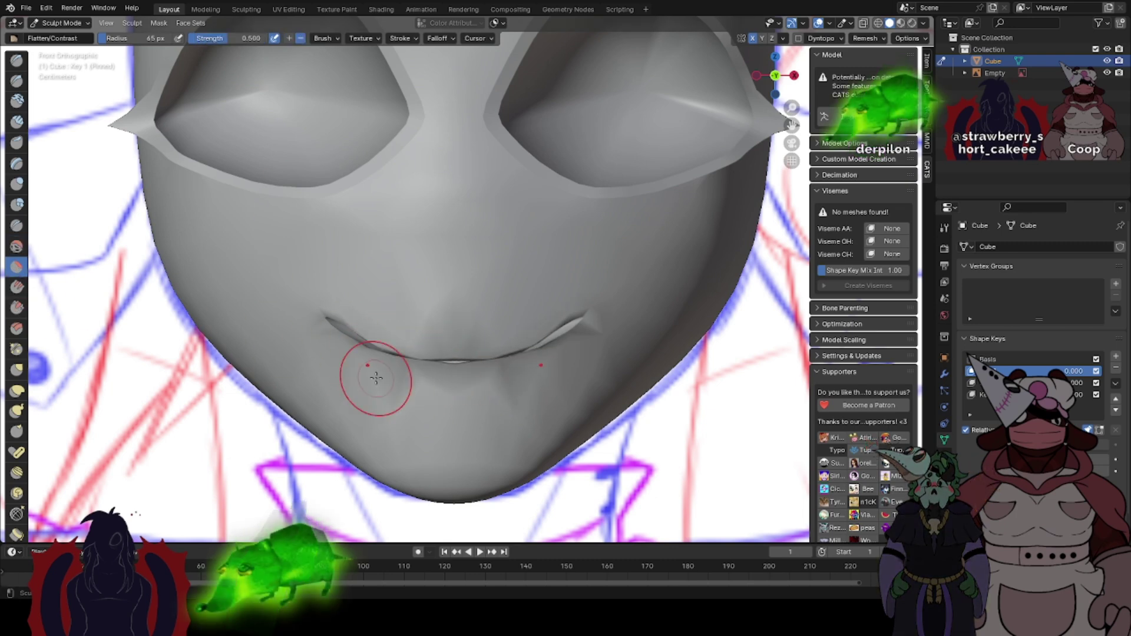
left_click(17, 370)
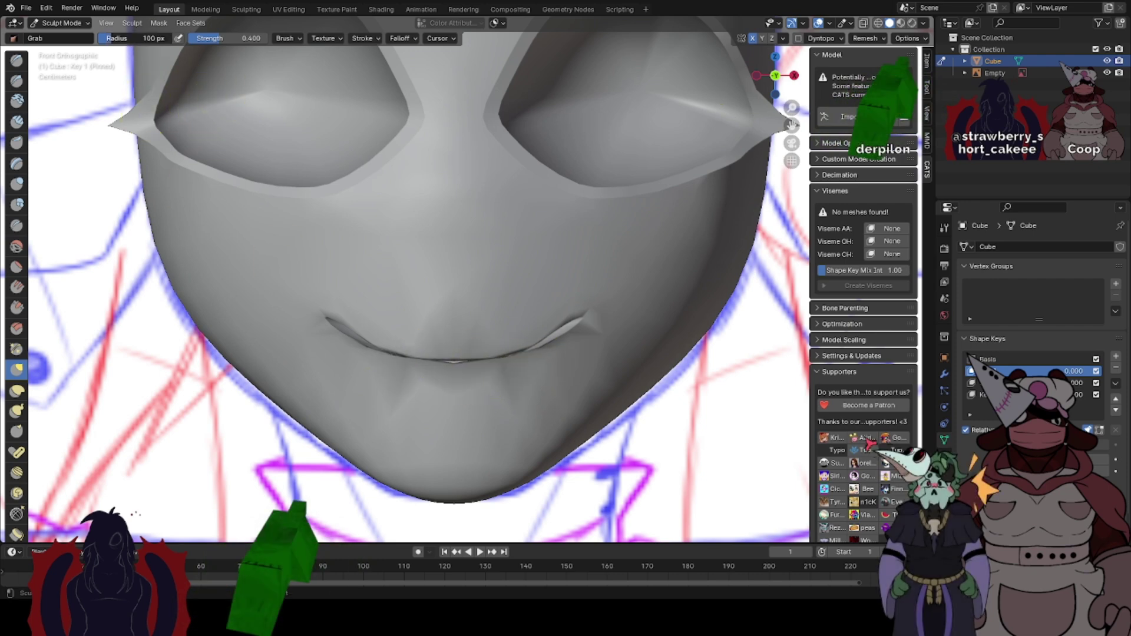
- Leave sculpting for Object Mode and compare the mouth shapes of Basis, Key 1, Key 2 and Key 3 on the head
left_click(60, 23)
left_click(59, 36)
scroll(570, 317, "down", 2)
left_click(1001, 360)
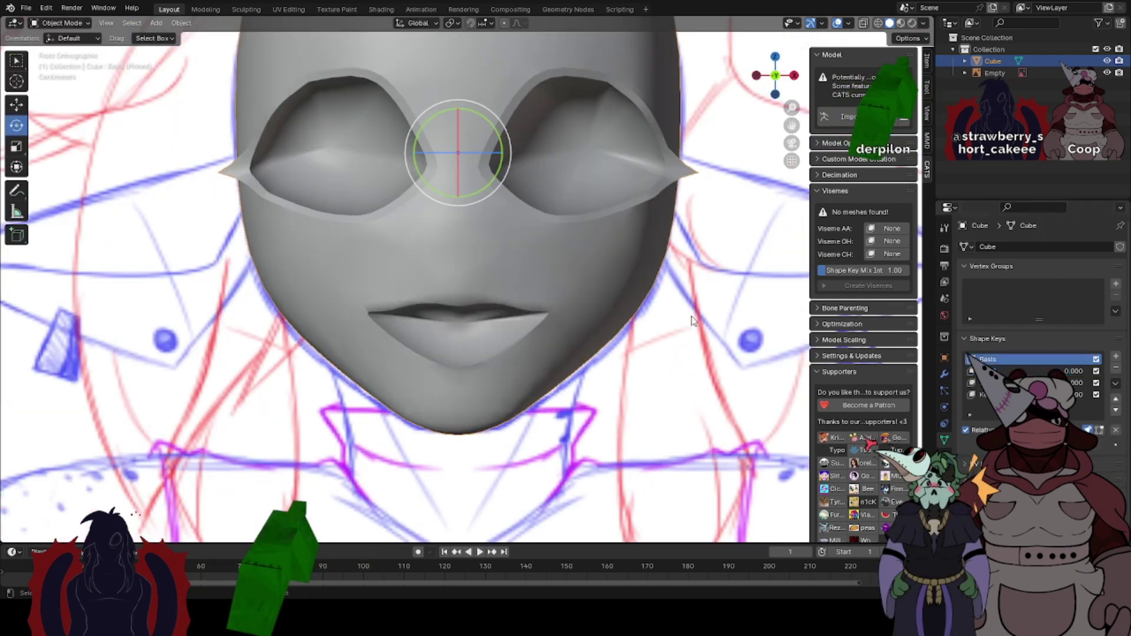
middle_click_drag(433, 263, 429, 240)
scroll(392, 175, "up", 2)
scroll(429, 241, "down", 3)
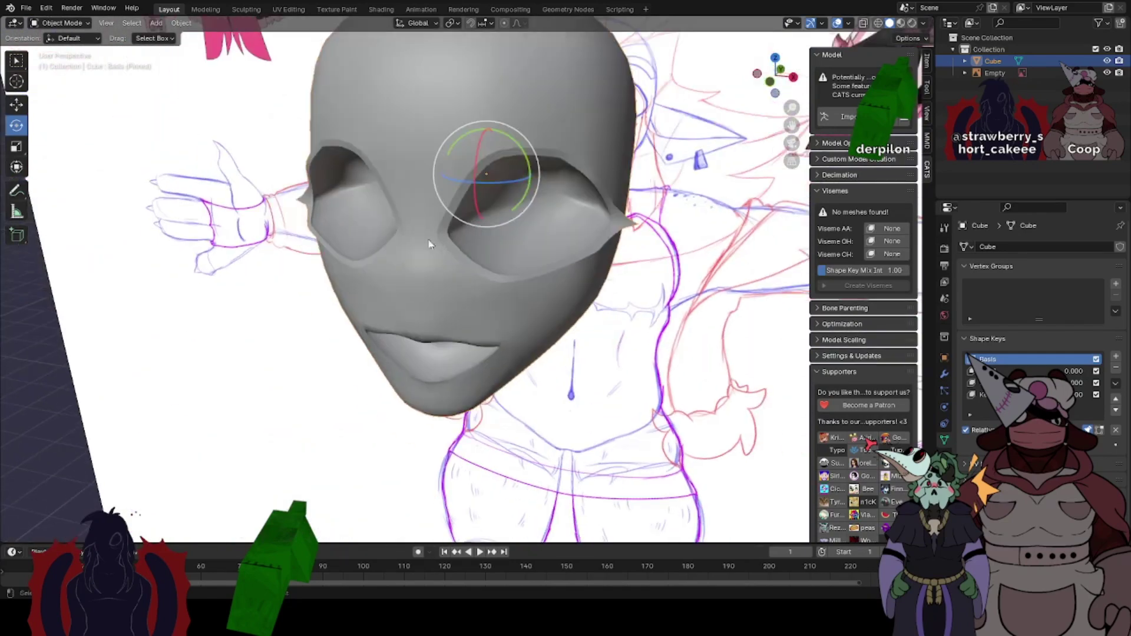
left_click(1013, 371)
left_click(1013, 383)
left_click(1013, 394)
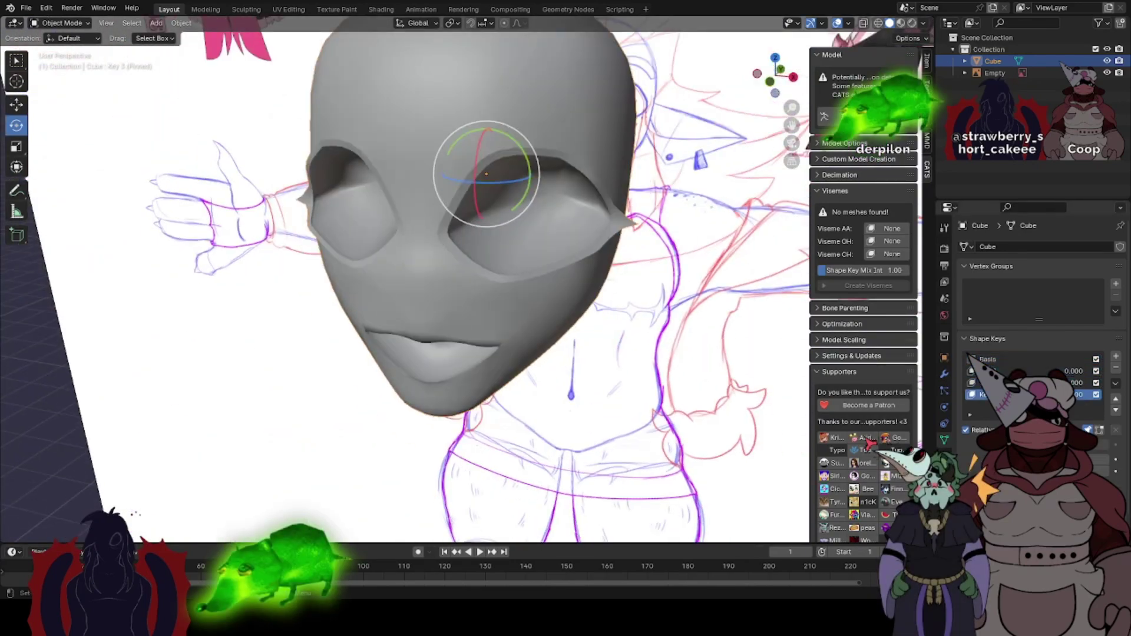
left_click(1013, 371)
middle_click_drag(588, 294, 633, 283)
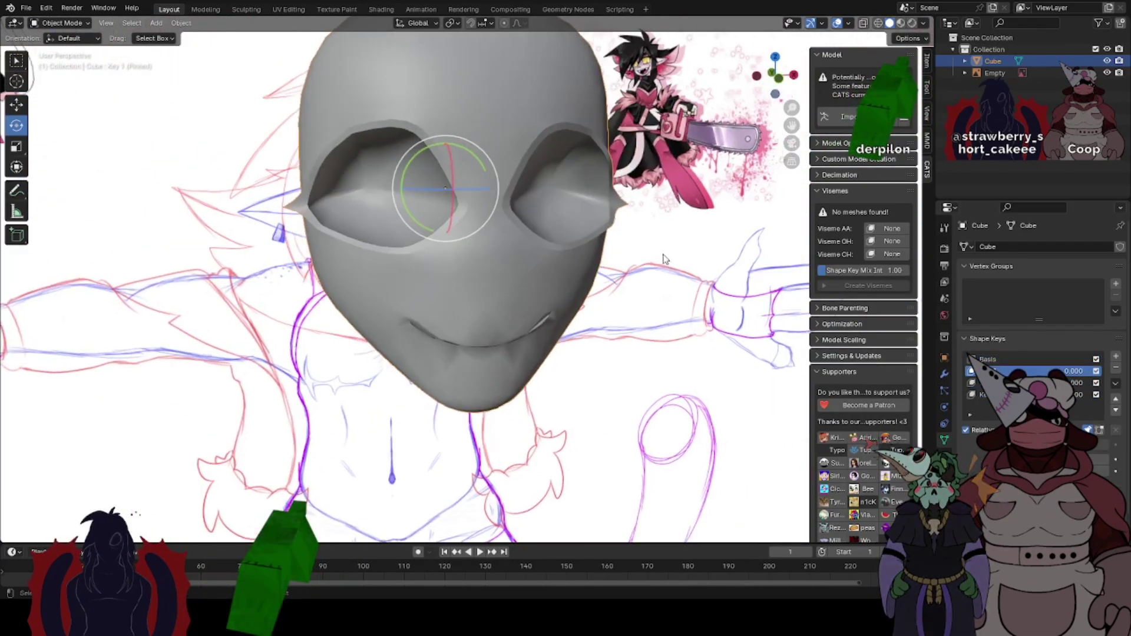
- Add a new shape key and sculpt its mouth into a wide, raised grin from the front with the Grab brush
left_click(1001, 357)
left_click(1115, 357)
scroll(655, 333, "up", 3)
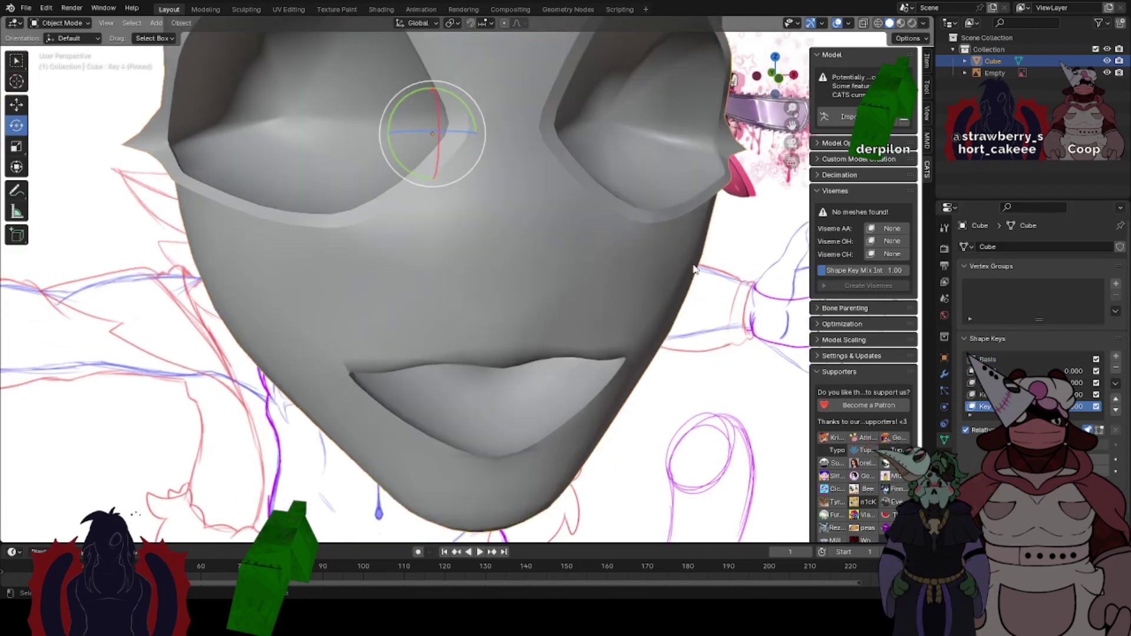
left_click(778, 79)
left_click(60, 25)
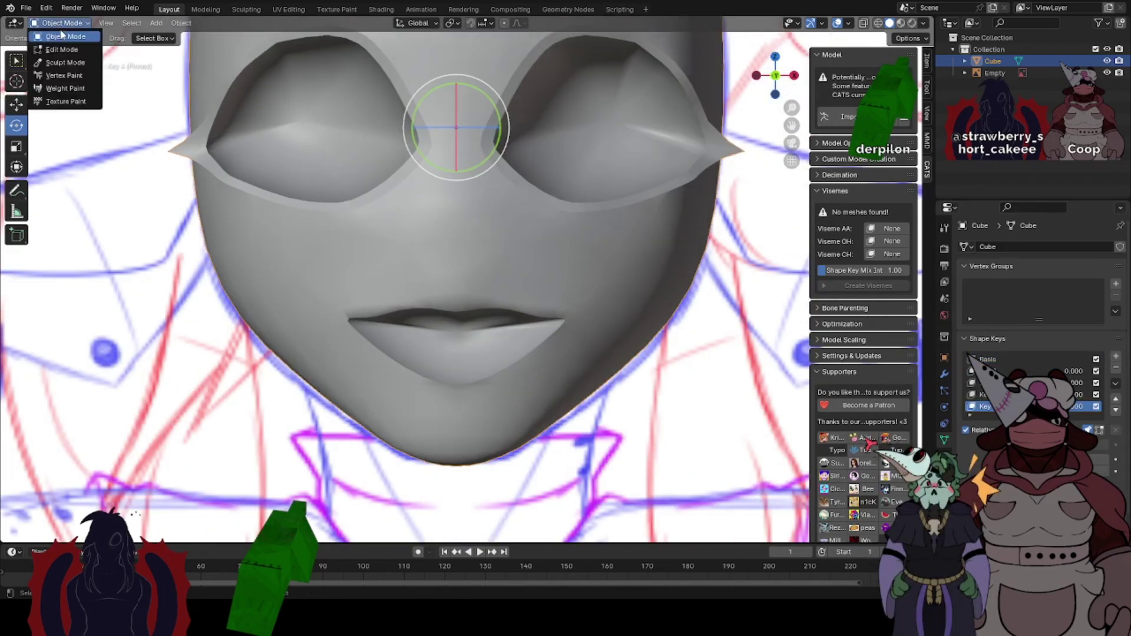
left_click(62, 62)
mouse_move(358, 312)
left_mouse_down()
mouse_move(339, 324)
mouse_move(235, 255)
left_mouse_up()
mouse_move(428, 309)
left_mouse_down()
mouse_move(438, 279)
mouse_move(425, 259)
left_mouse_up()
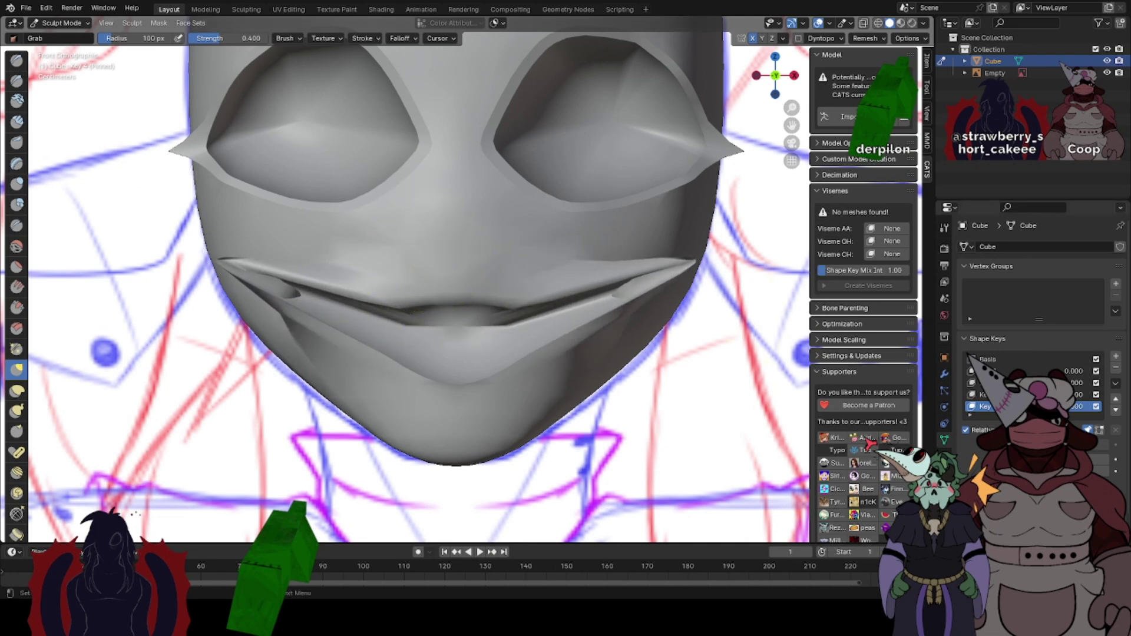
- Inspect the wide grin shape key from an angle and delete it
left_click(995, 359)
left_click(995, 407)
mouse_move(582, 237)
middle_mouse_down()
mouse_move(519, 248)
mouse_move(581, 246)
middle_mouse_up()
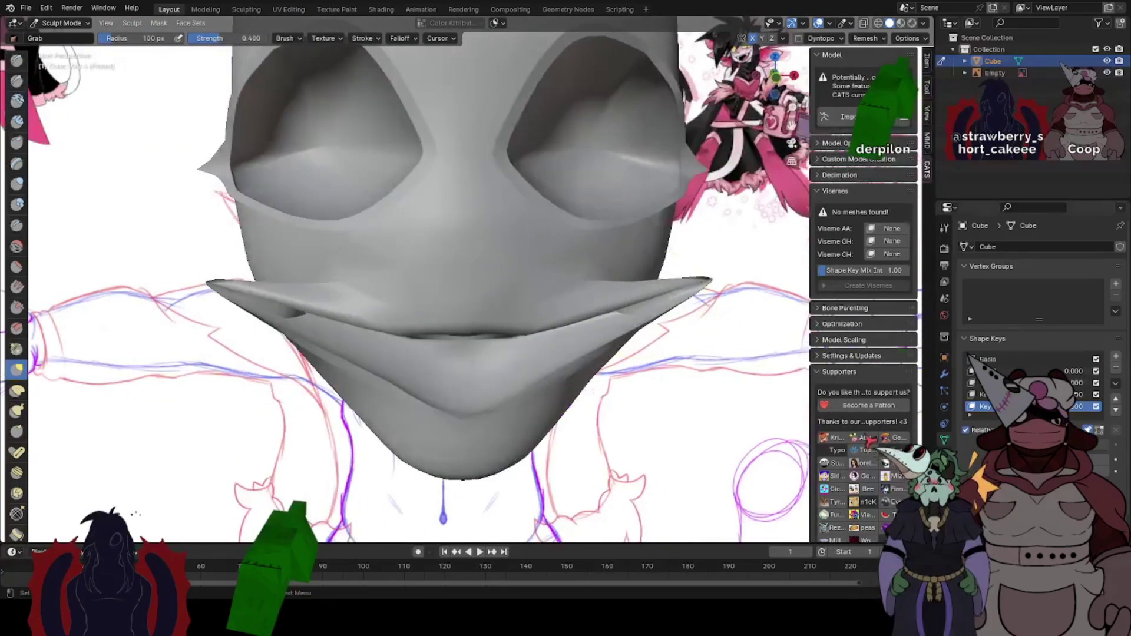
left_click(1116, 368)
- Select Key 1 and refine the curve of its closed lip line from the front with the Grab brush
left_click(995, 371)
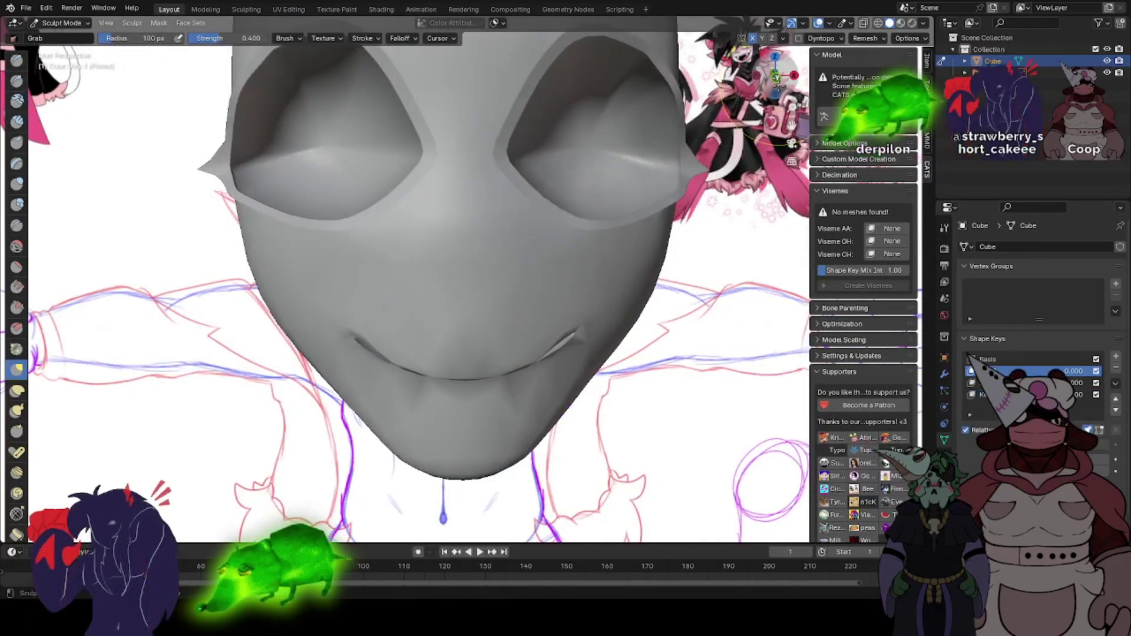
left_click(775, 76)
mouse_move(537, 354)
left_mouse_down()
mouse_move(540, 363)
mouse_move(482, 372)
mouse_move(479, 383)
left_mouse_up()
left_click_drag(489, 335, 491, 314)
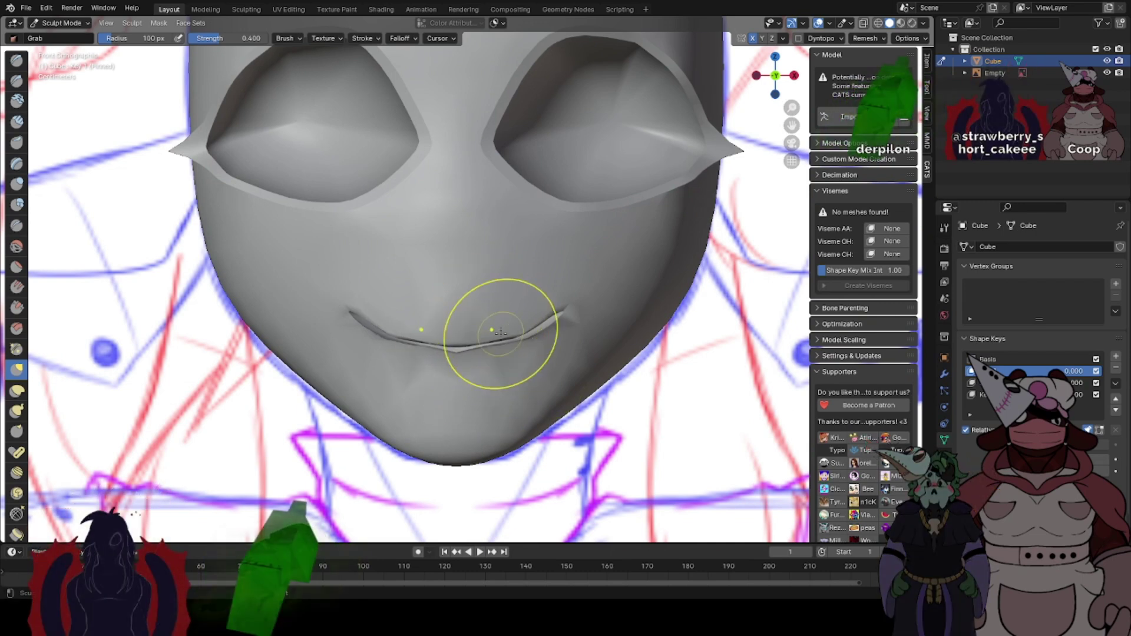
mouse_move(455, 358)
left_mouse_down()
mouse_move(457, 341)
mouse_move(522, 326)
left_mouse_up()
- Nudge the mouth corners of Key 1 slightly inward and even out the centre of the lip line with the Grab brush
scroll(414, 303, "down", 4)
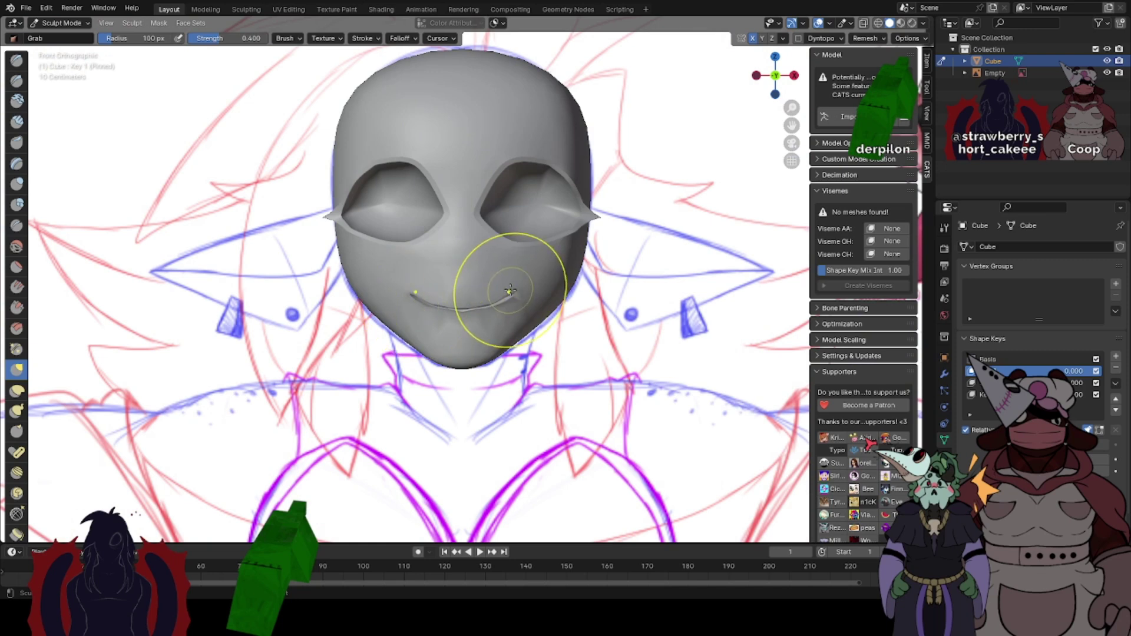
scroll(510, 290, "up", 3)
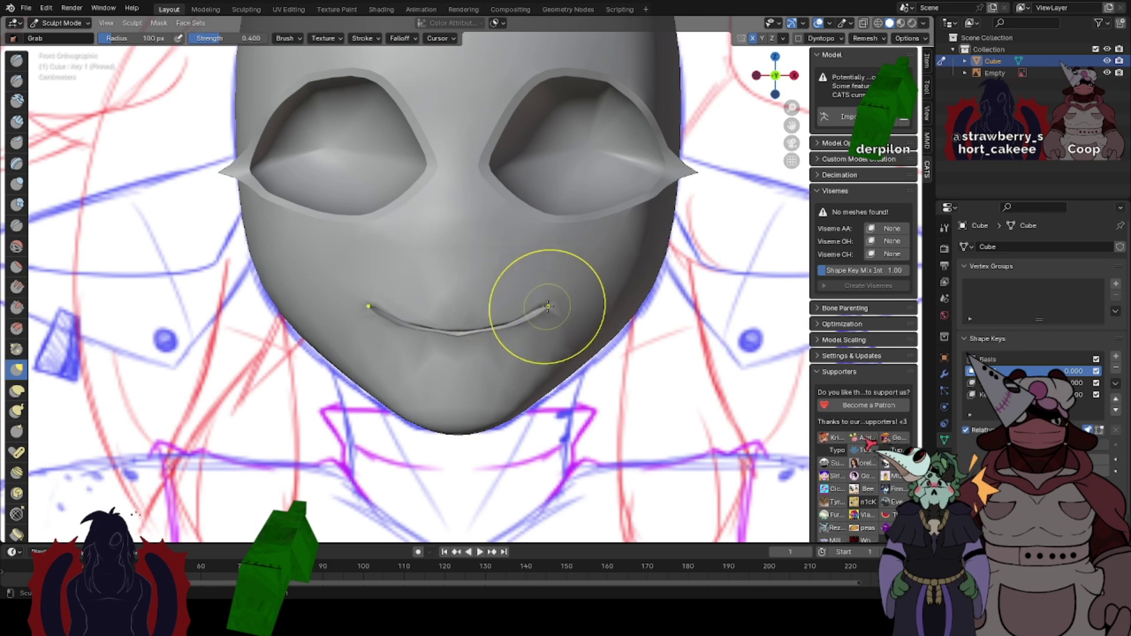
left_click_drag(548, 306, 542, 311)
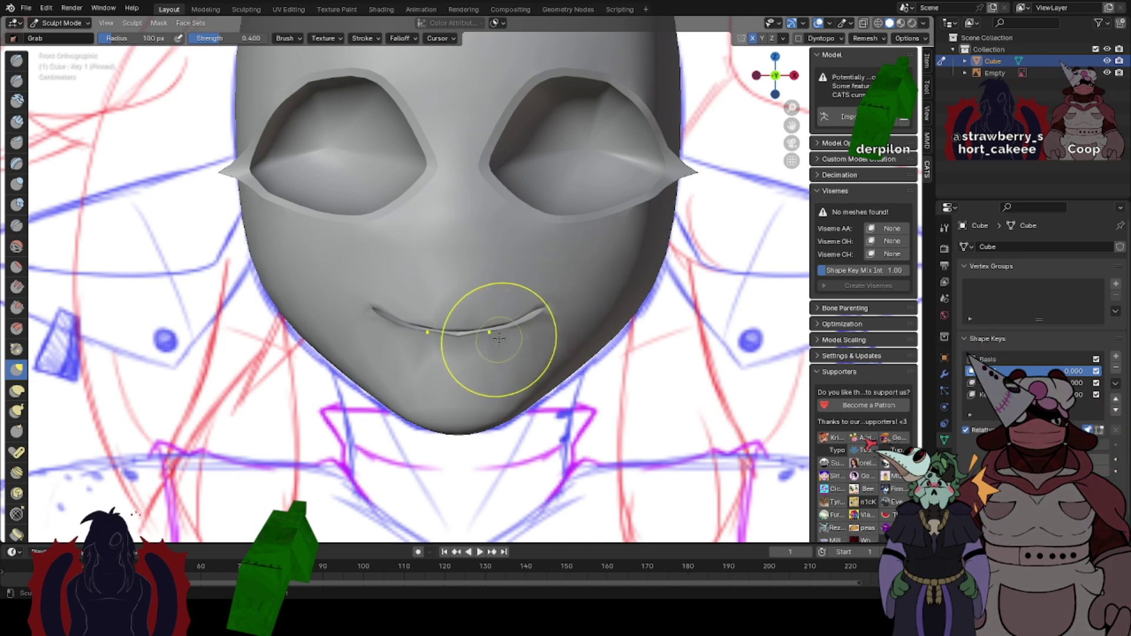
mouse_move(482, 347)
left_mouse_down()
mouse_move(492, 349)
mouse_move(448, 342)
left_mouse_up()
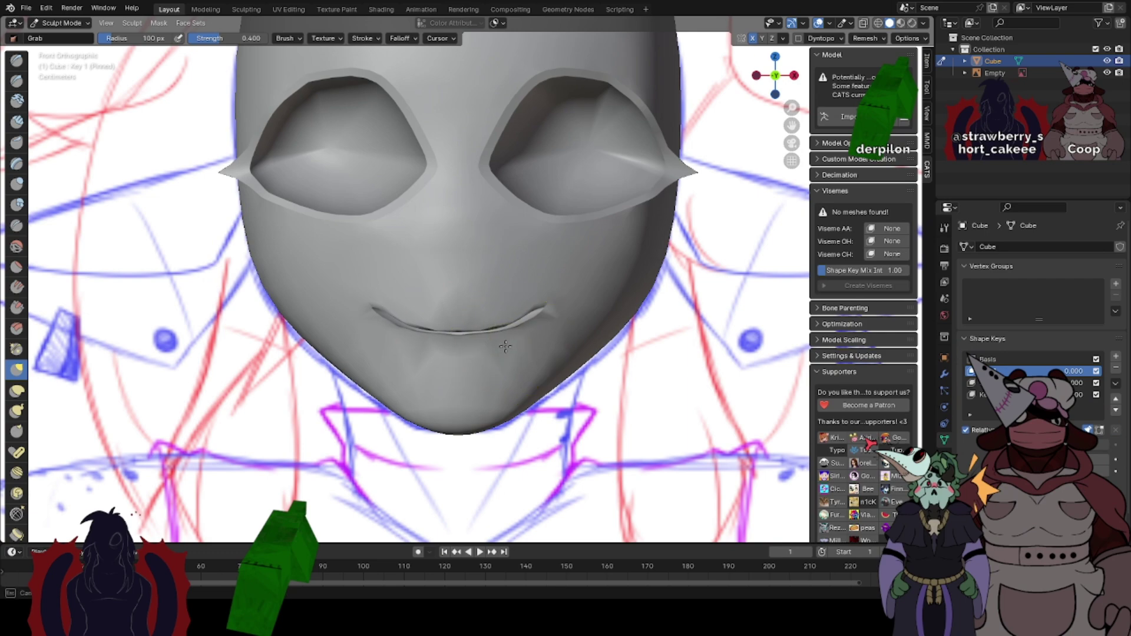
scroll(432, 295, "down", 3)
scroll(486, 298, "up", 5)
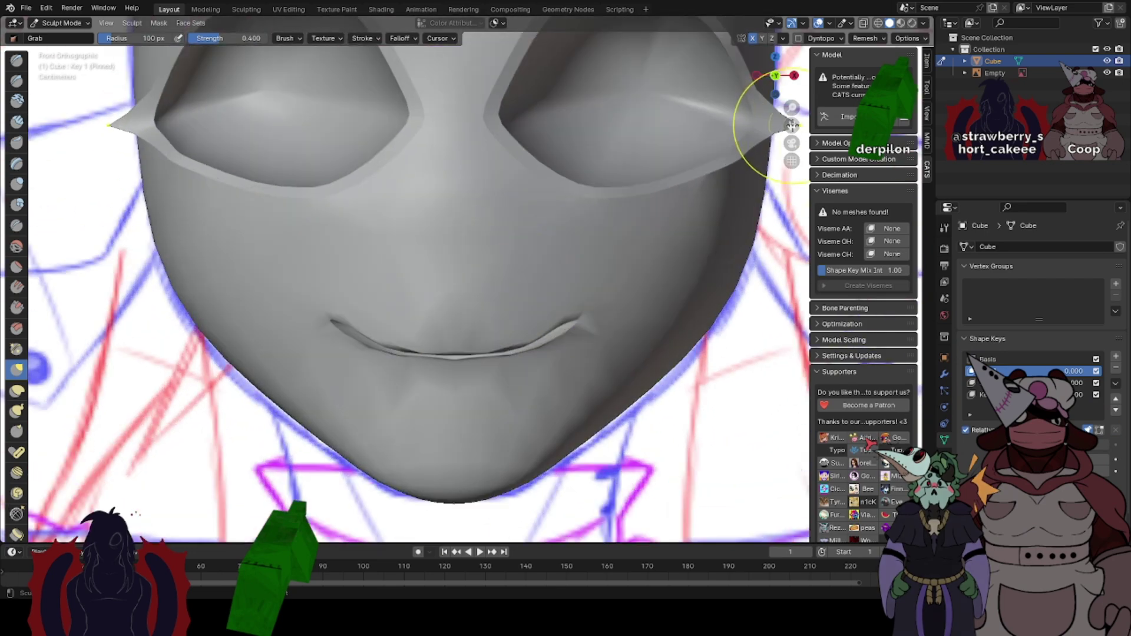
left_click_drag(791, 125, 763, 111)
scroll(444, 289, "up", 1)
scroll(446, 305, "down", 3)
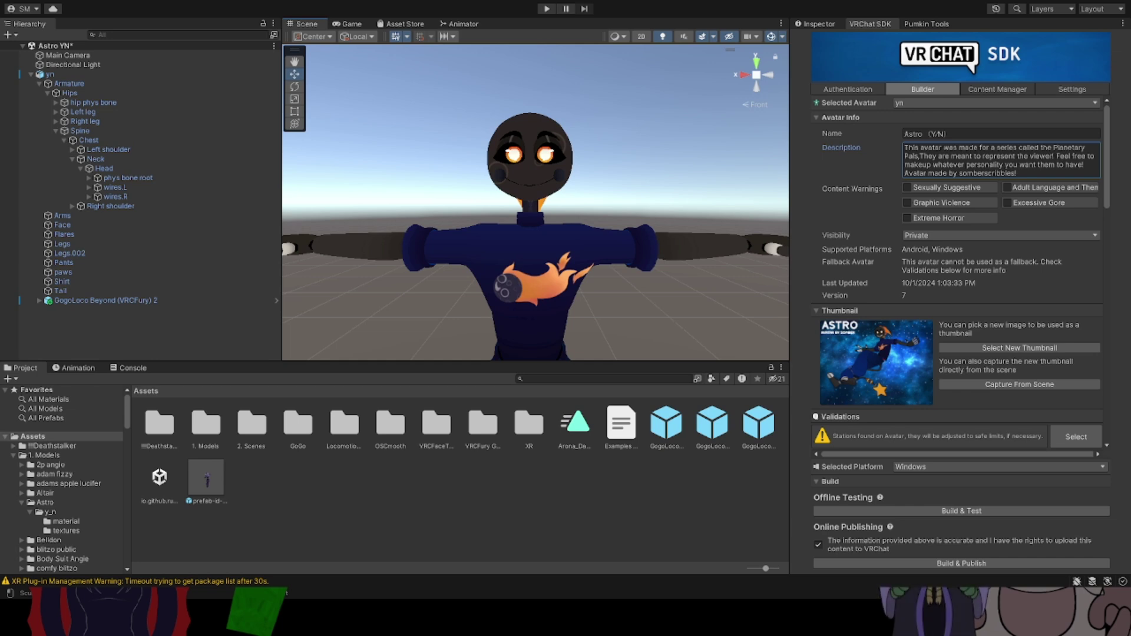
- Switch to Unity and examine the yn avatar's viseme assignments, VRCFury toggles and hand gesture blend shapes
scroll(524, 192, "up", 4)
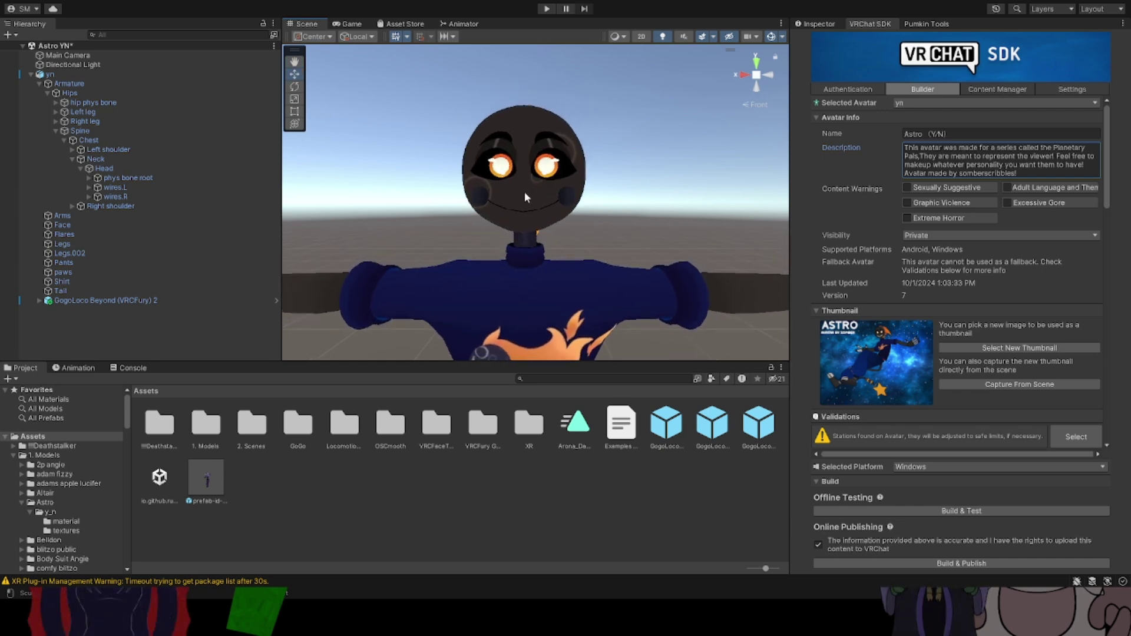
left_click(820, 23)
scroll(883, 351, "down", 4)
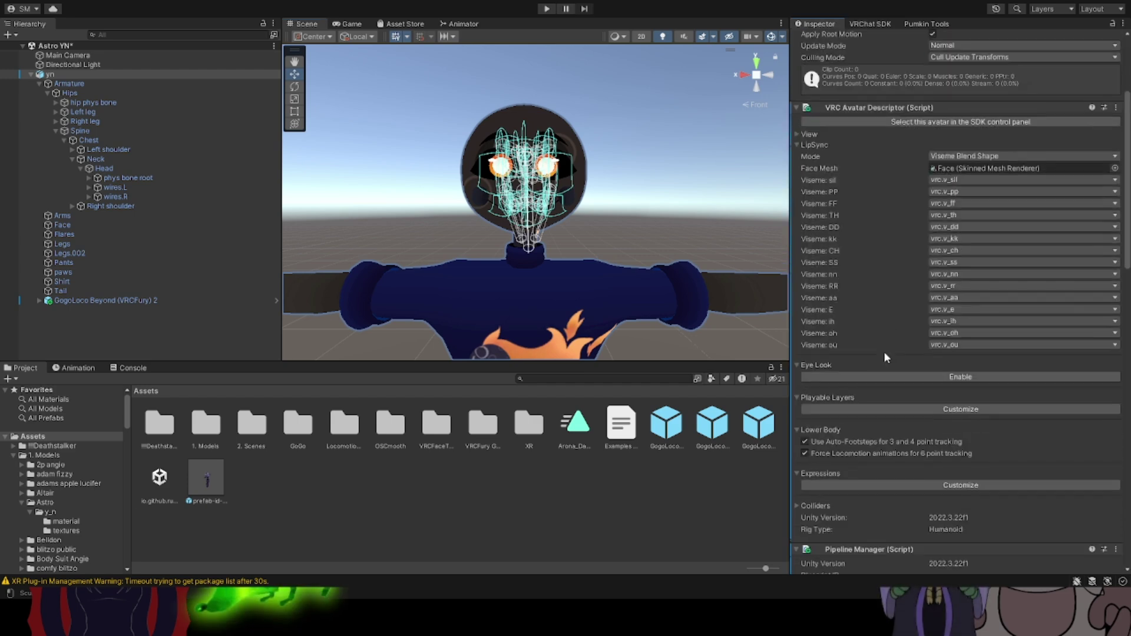
scroll(880, 350, "down", 10)
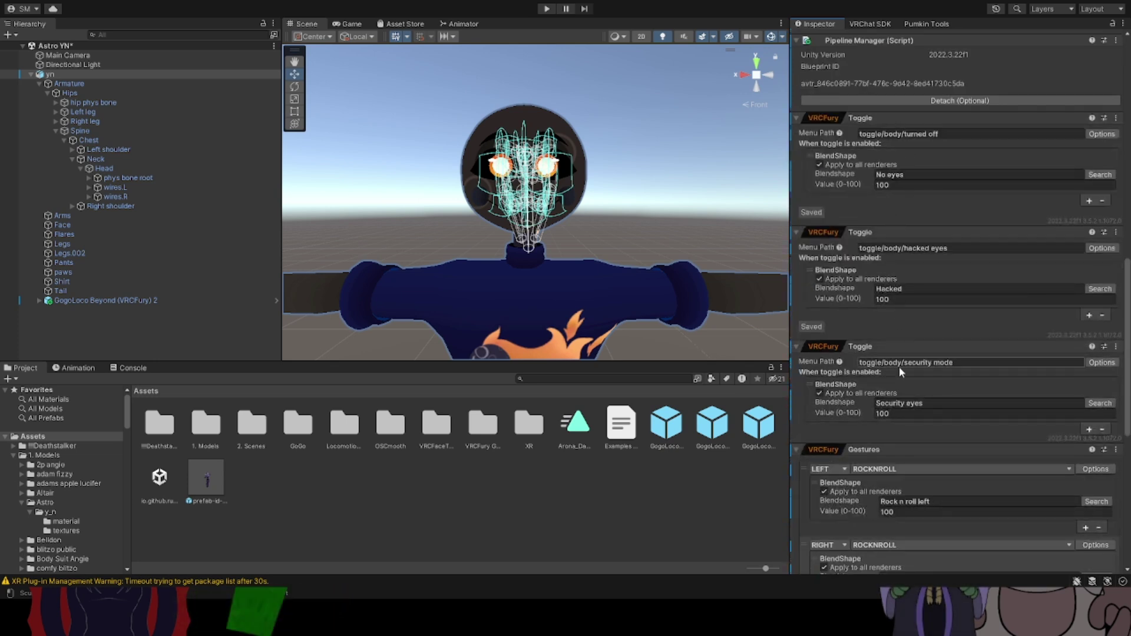
scroll(900, 487, "down", 7)
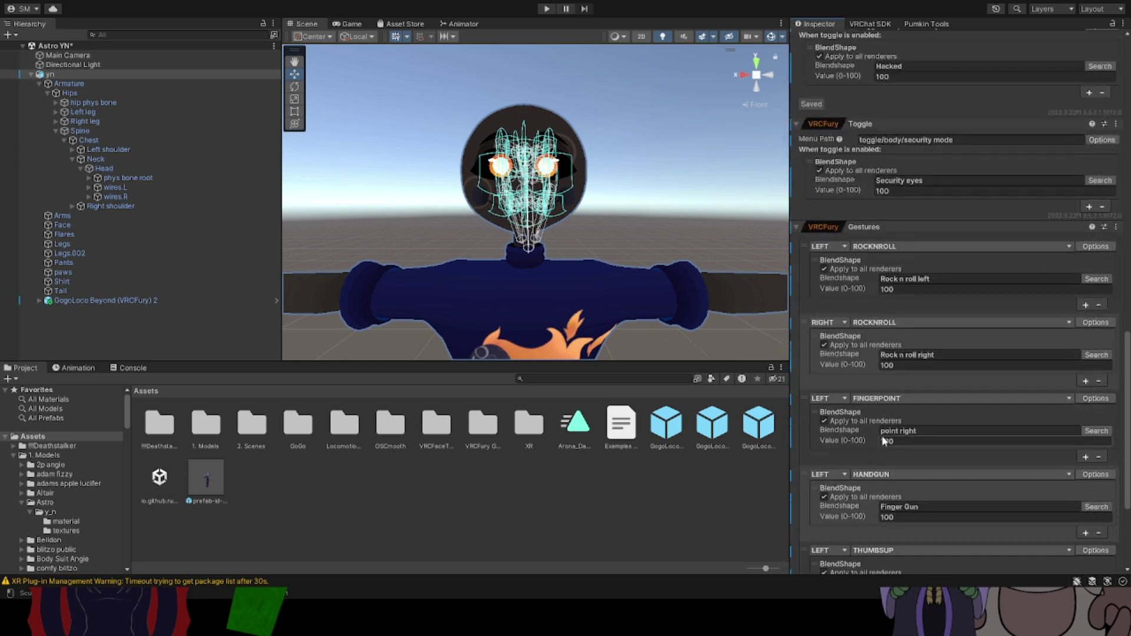
scroll(901, 365, "up", 12)
scroll(871, 330, "down", 15)
scroll(884, 357, "up", 1)
scroll(872, 324, "up", 10)
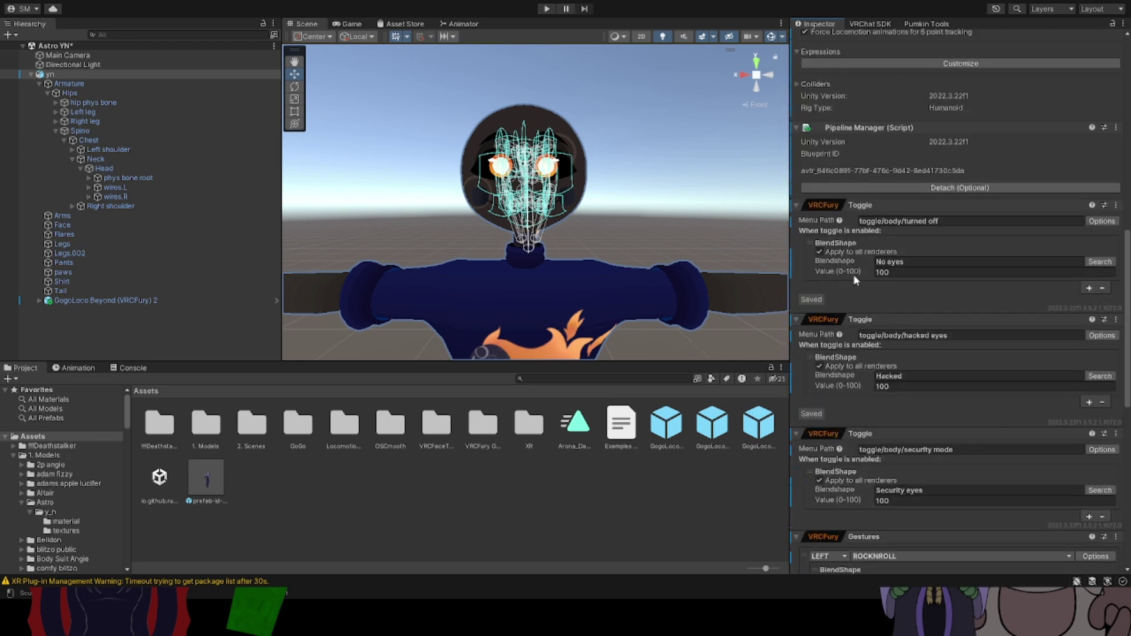
- Look closely at the finished avatar's smiling face, and reselect yn to review its avatar descriptor and body toggles
left_click(566, 164)
left_click(651, 165)
scroll(651, 165, "up", 8)
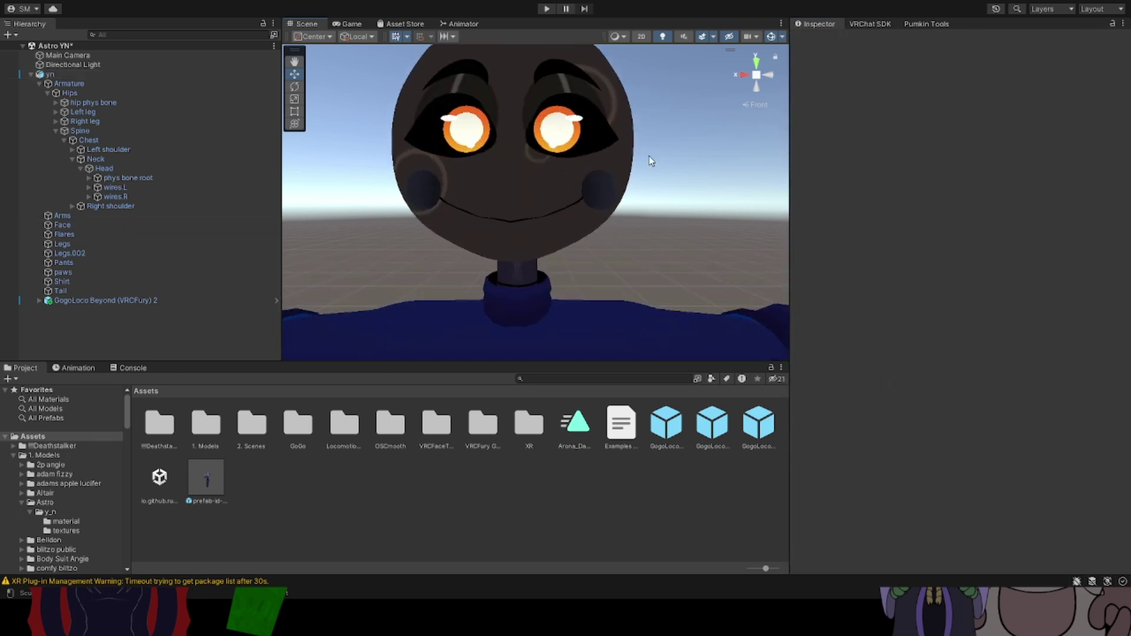
middle_click_drag(651, 164, 652, 197)
left_click(546, 186)
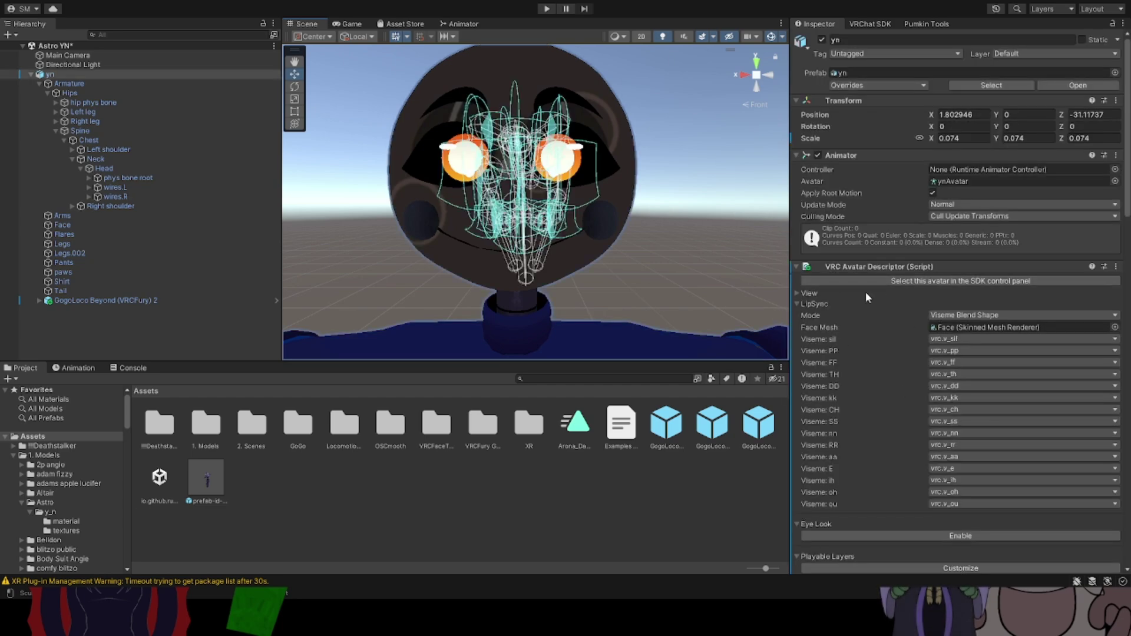
scroll(867, 294, "down", 10)
scroll(867, 288, "down", 1)
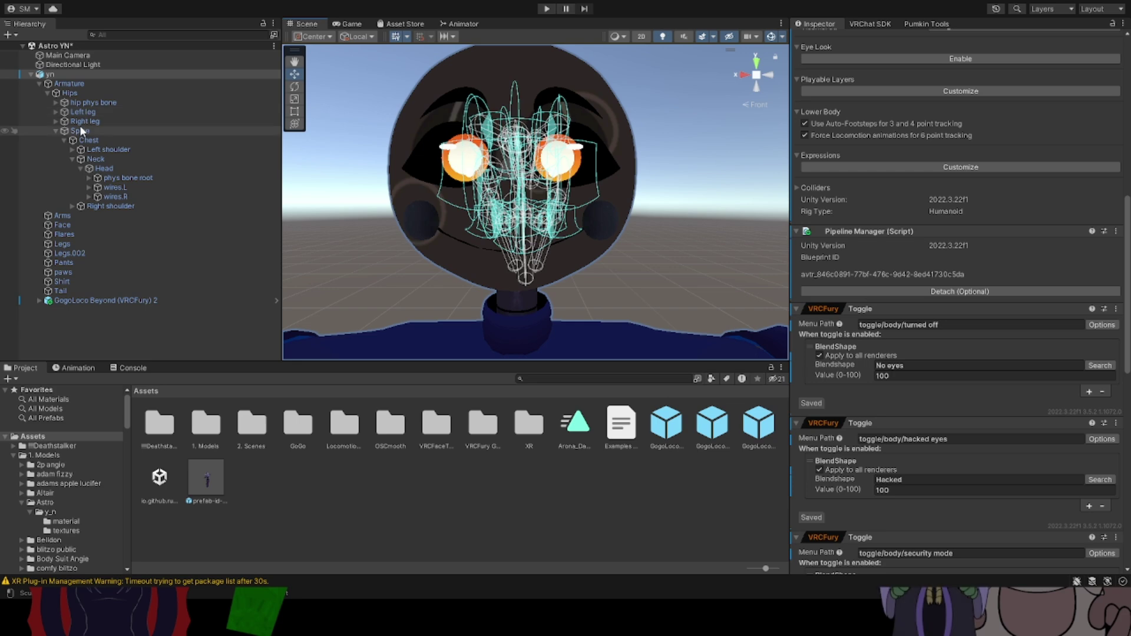
- Select the Shirt object and examine its VRCFury clothing toggle with the torso in view
left_click(61, 282)
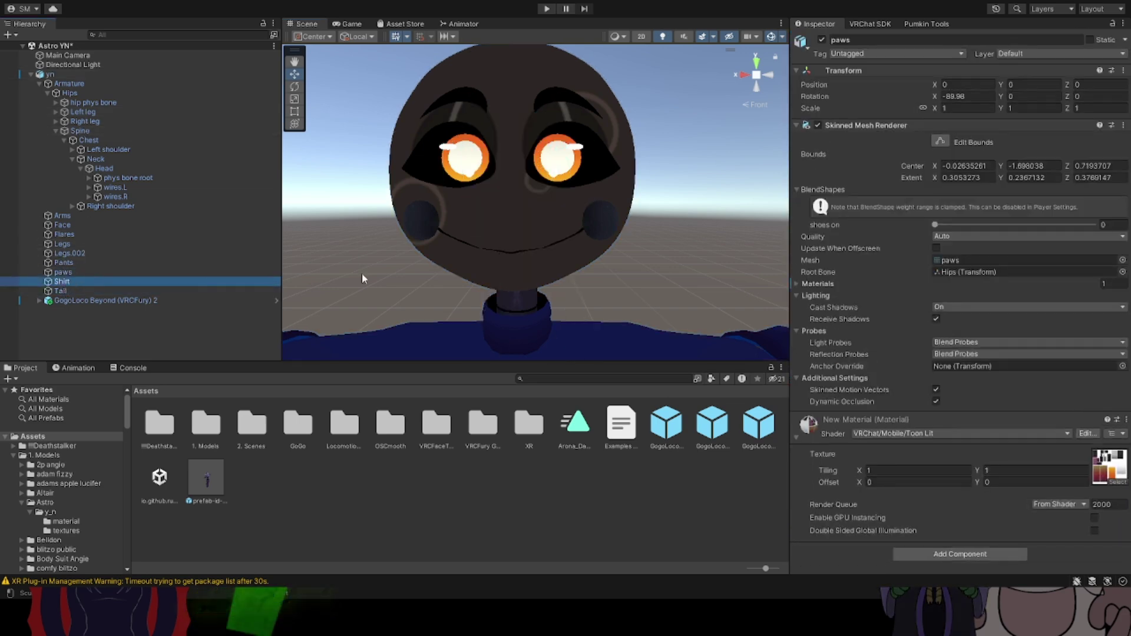
middle_click_drag(543, 211, 550, 93)
scroll(545, 116, "down", 10)
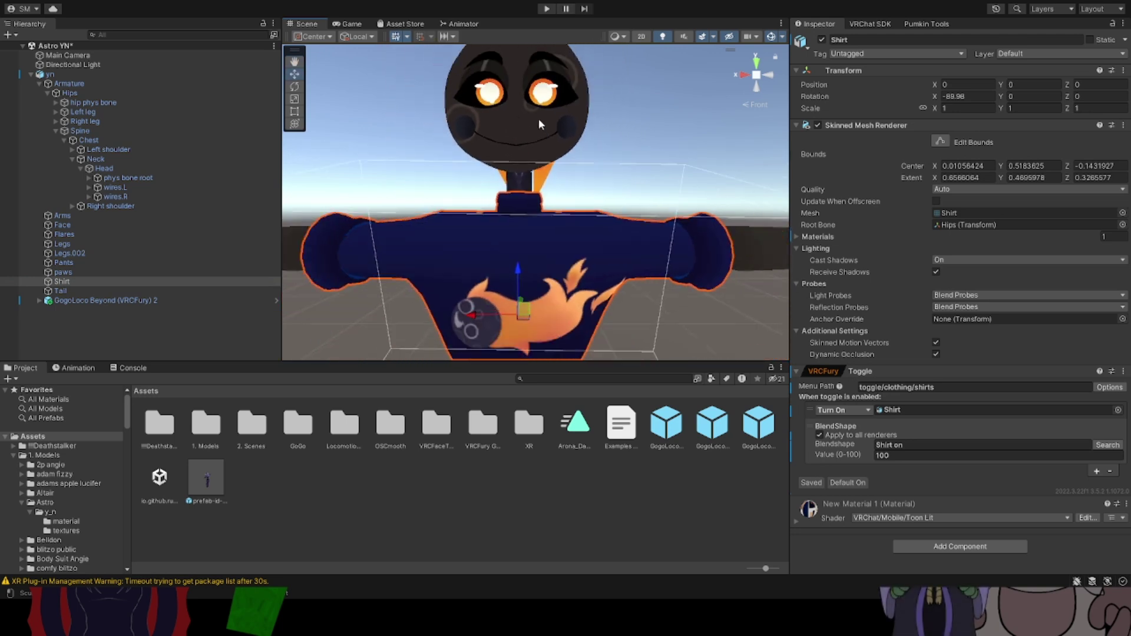
middle_click_drag(573, 225, 571, 168)
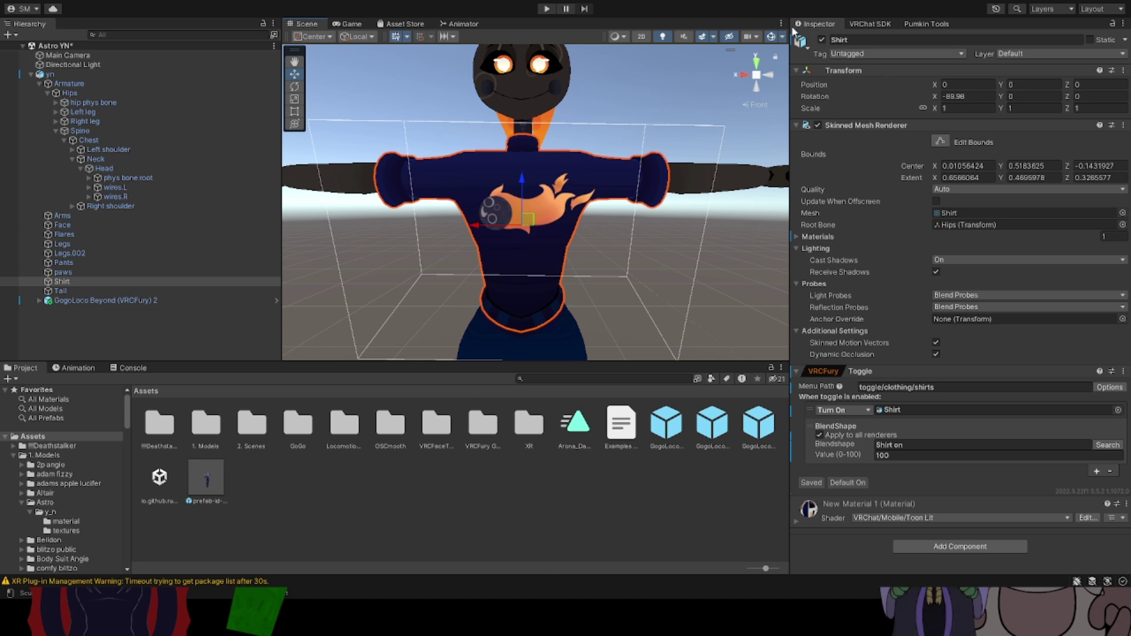
- Hide the Shirt object to test the Shirt on blend shape of Legs.002, and restore both
left_click(823, 40)
left_click(552, 222)
left_click(552, 223)
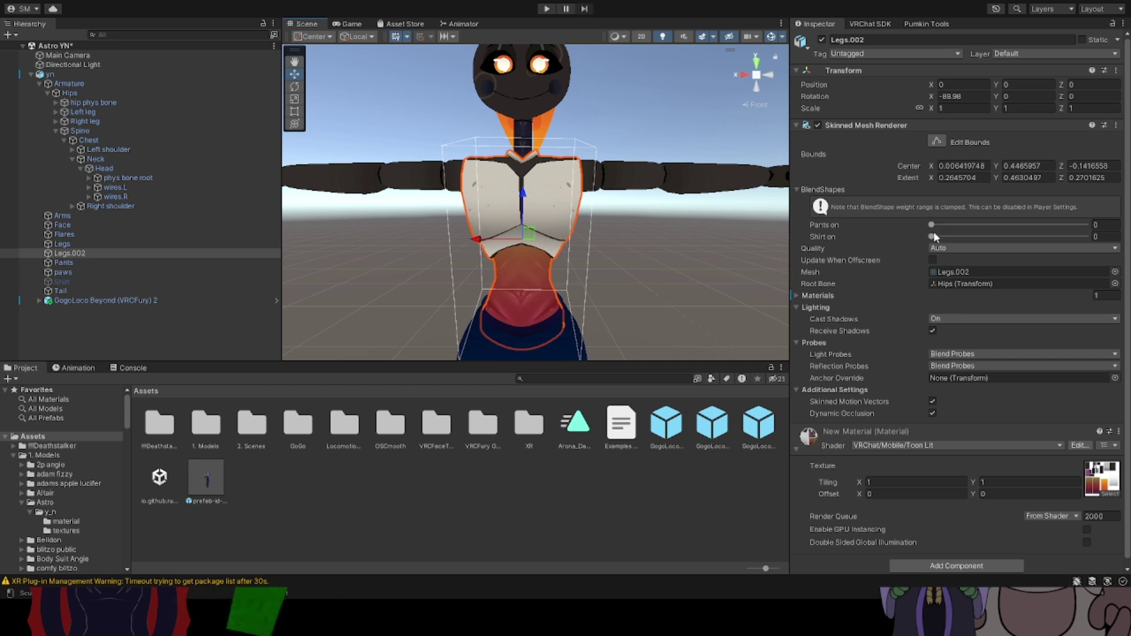
left_click_drag(932, 236, 795, 258)
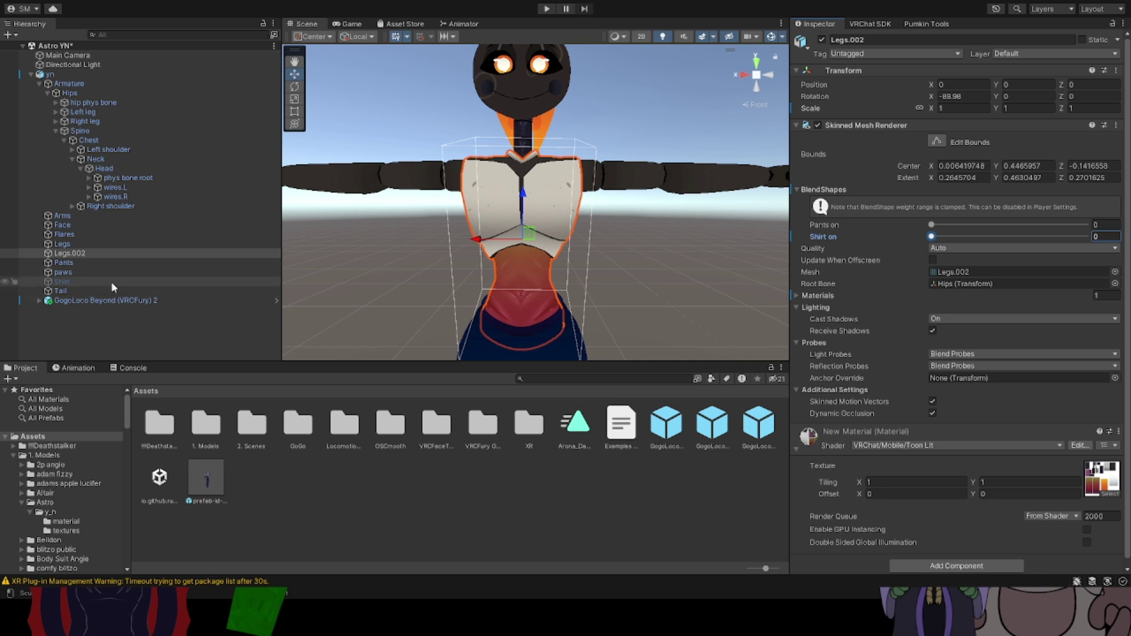
left_click(62, 281)
left_click(822, 39)
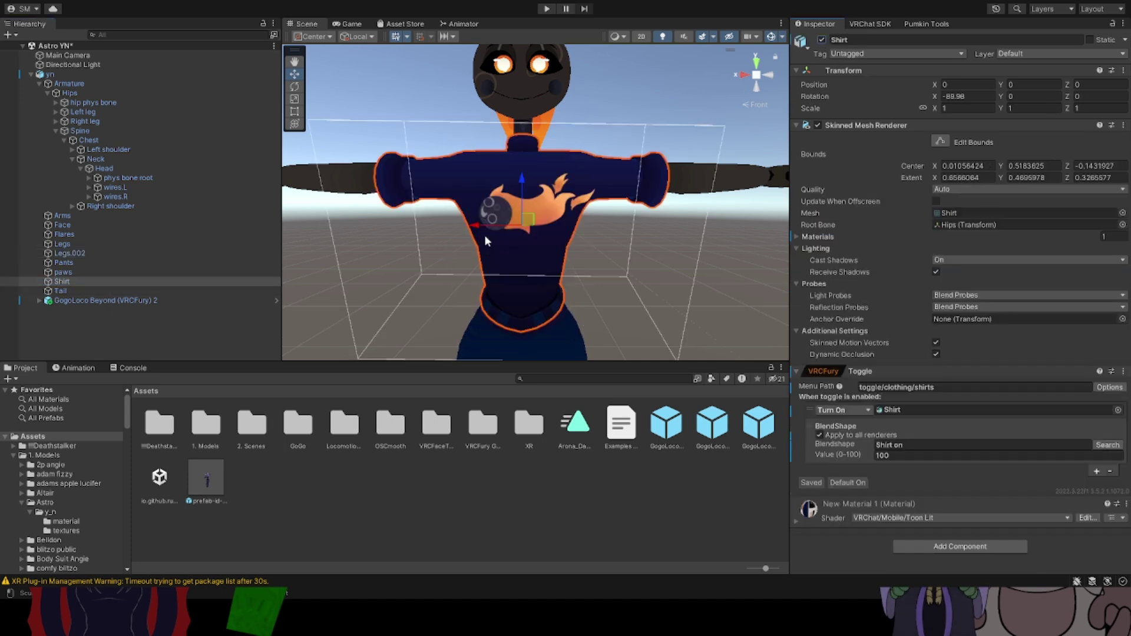
- Examine the avatar's Shirt mesh and the settings of its VRCFury clothing toggle
left_click(658, 123)
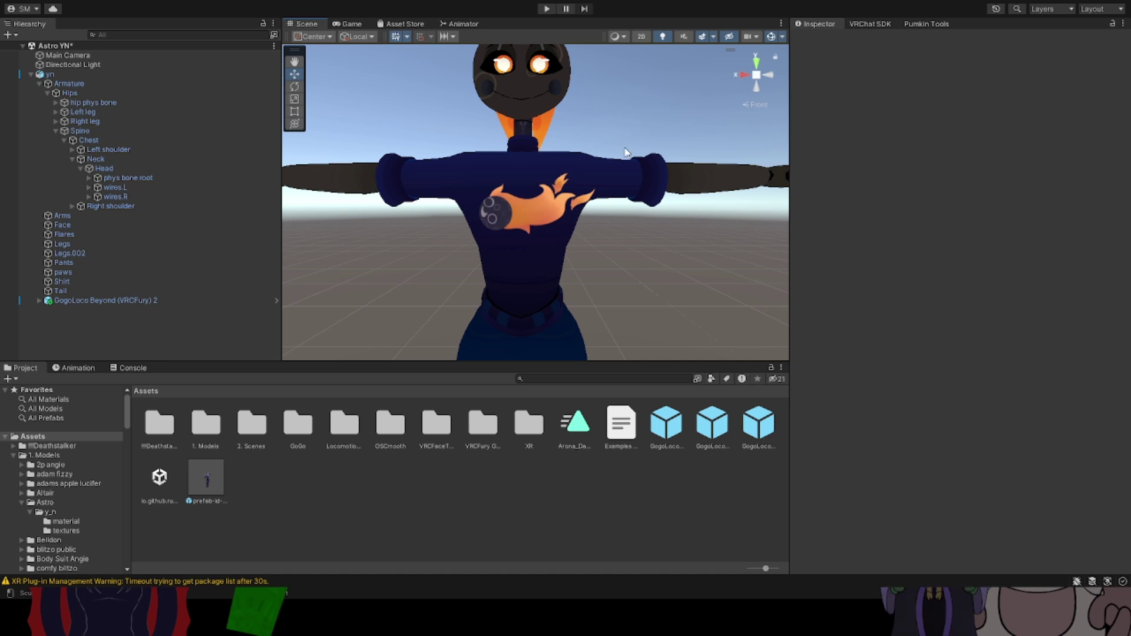
scroll(545, 212, "up", 5)
left_click(551, 191)
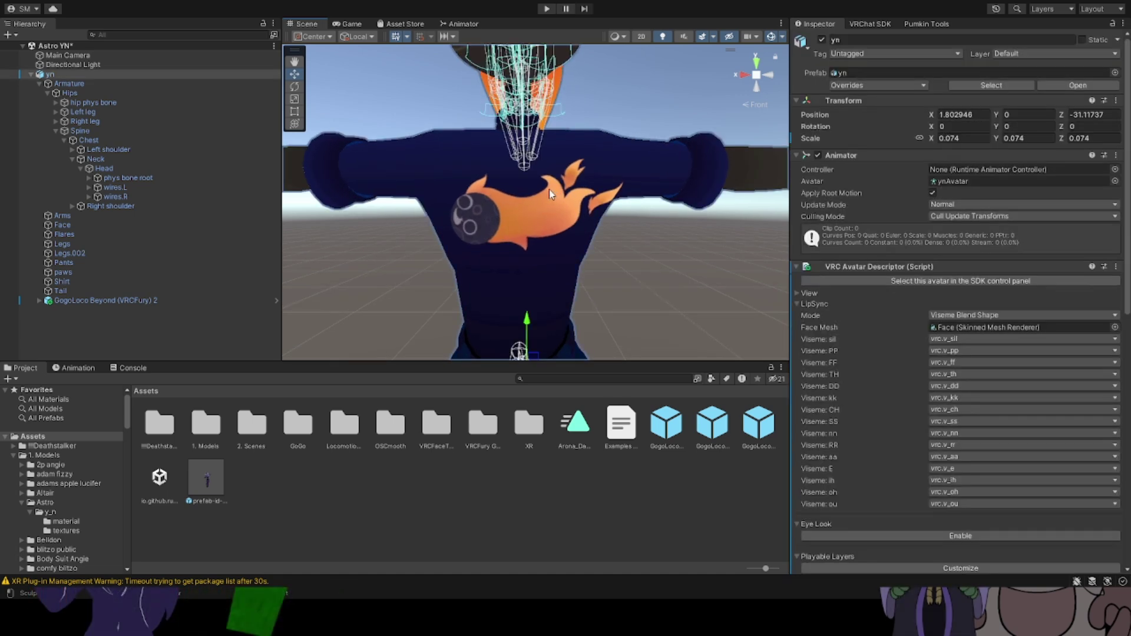
left_click(549, 189)
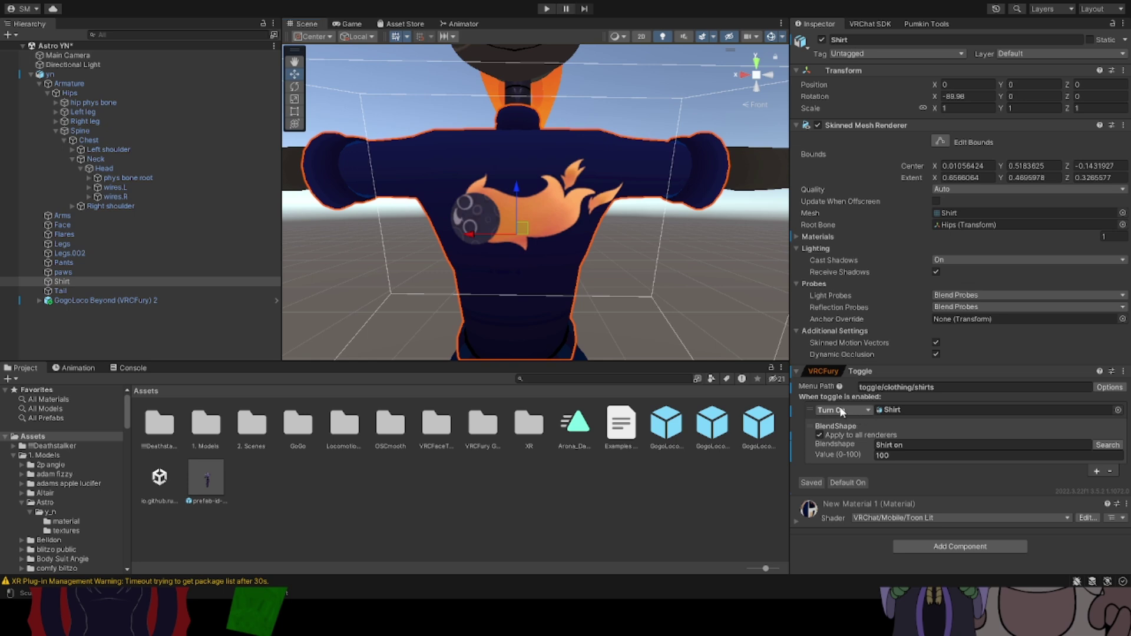
left_click(695, 137)
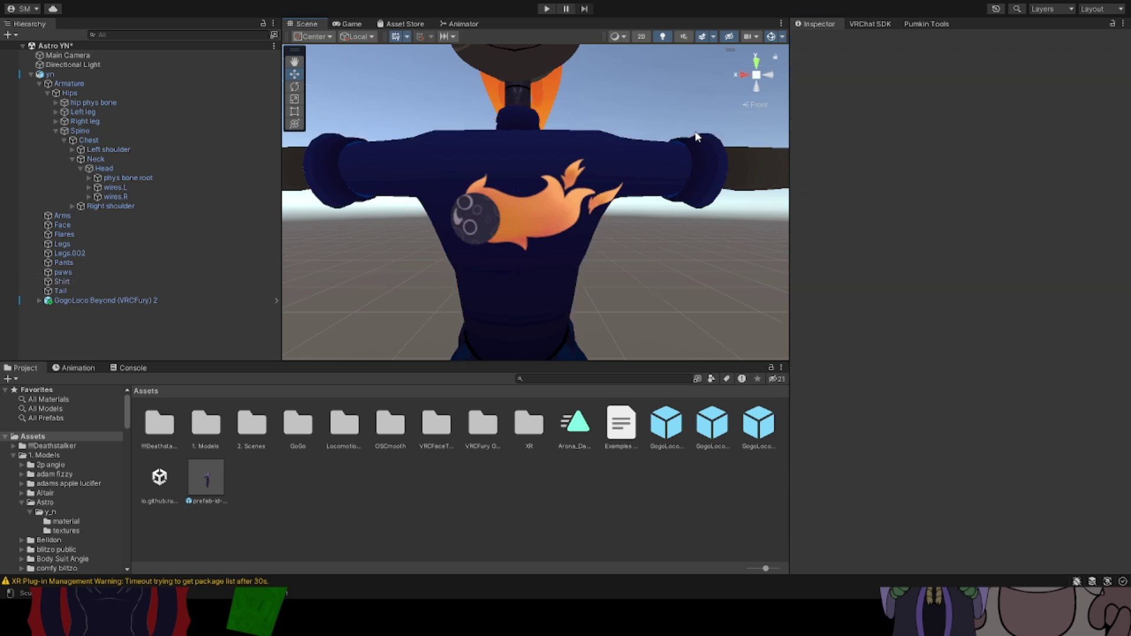
left_click(580, 241)
left_click(580, 241)
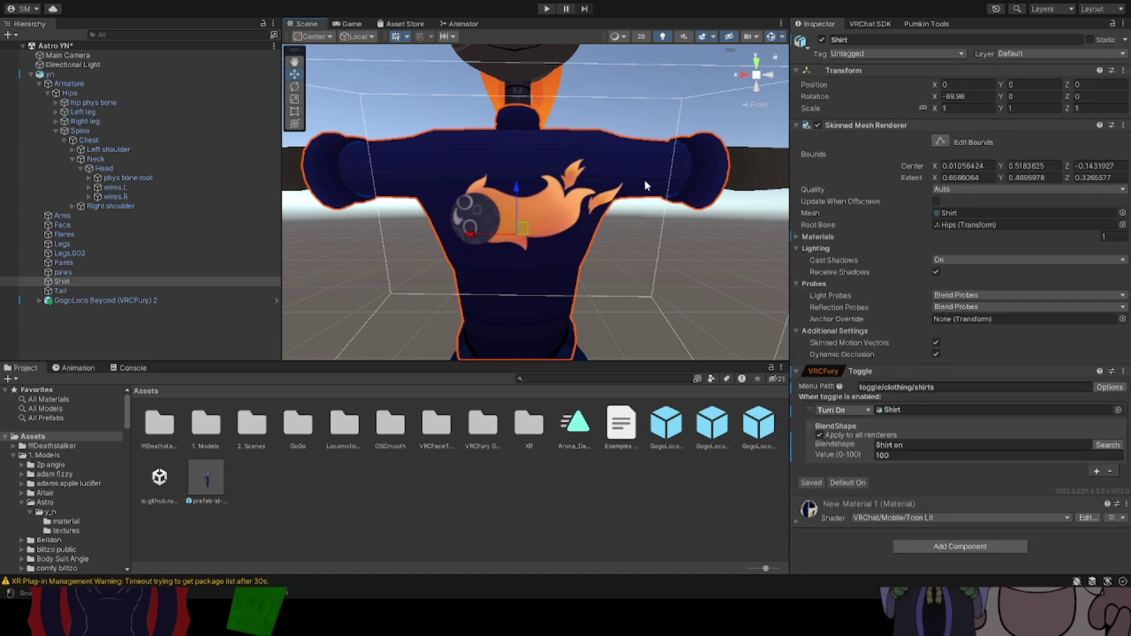
left_click(582, 223)
left_click(583, 229)
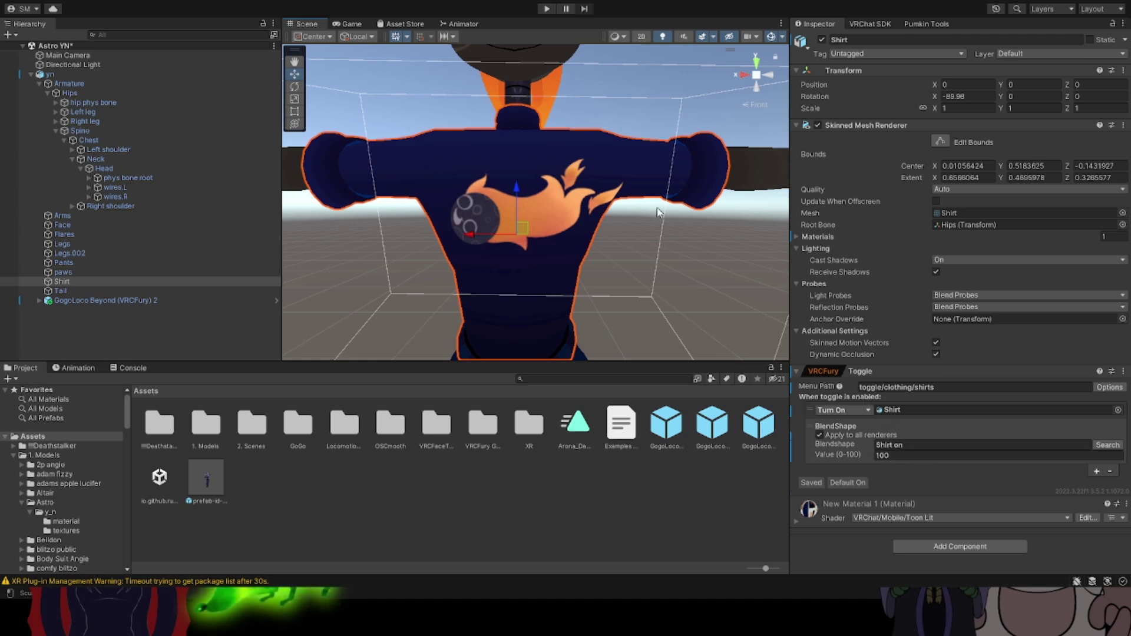
scroll(659, 242, "down", 5)
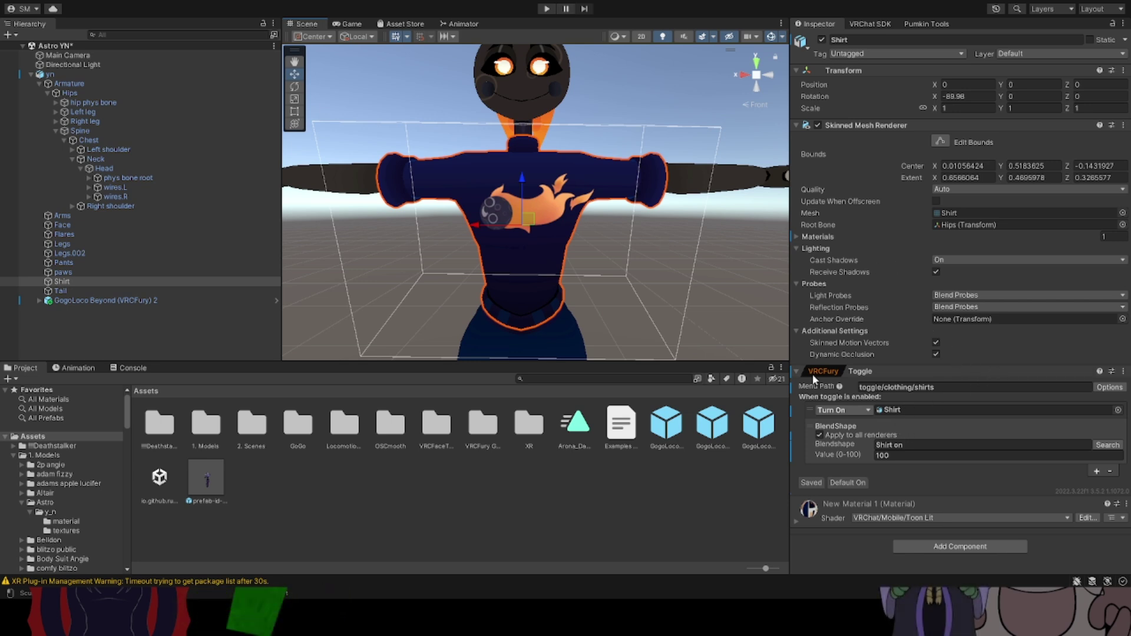
scroll(580, 161, "down", 4)
middle_click_drag(651, 244, 667, 221)
scroll(667, 220, "up", 2)
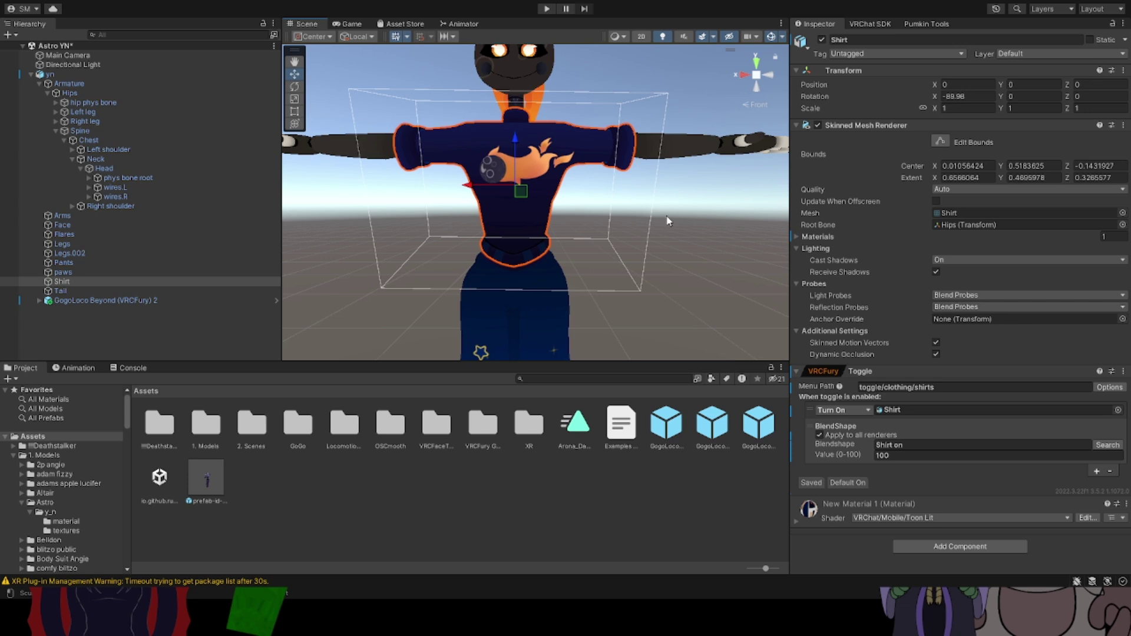
middle_click_drag(671, 212, 680, 279)
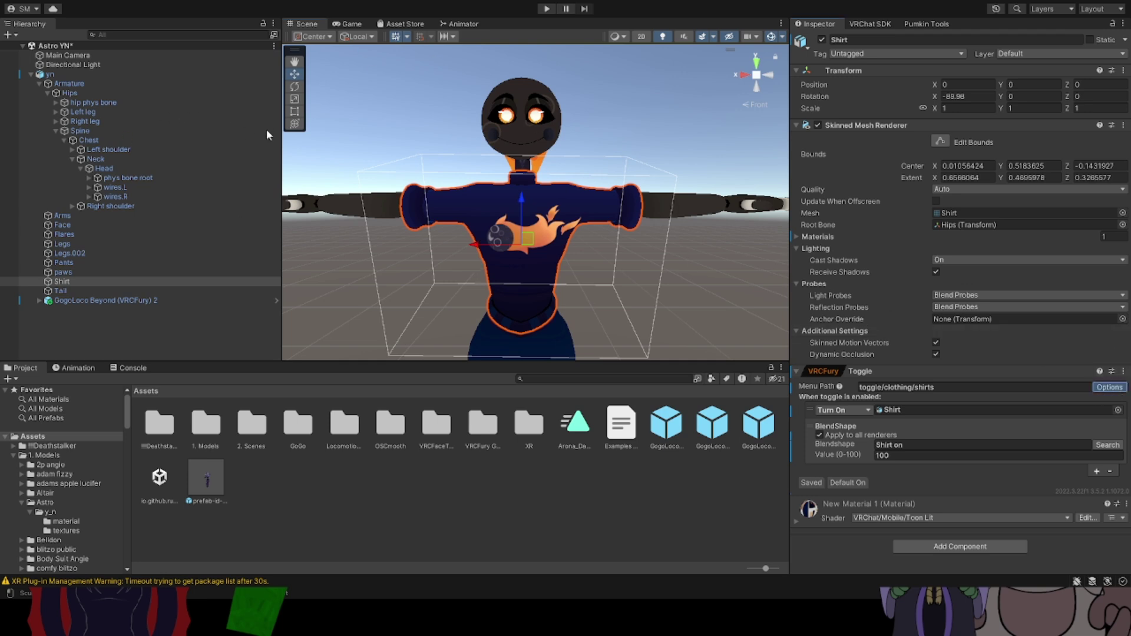
- Inspect the paws, Tail and Shirt objects, and the avatar's build information in the VRChat SDK
left_click(78, 245)
left_click(67, 273)
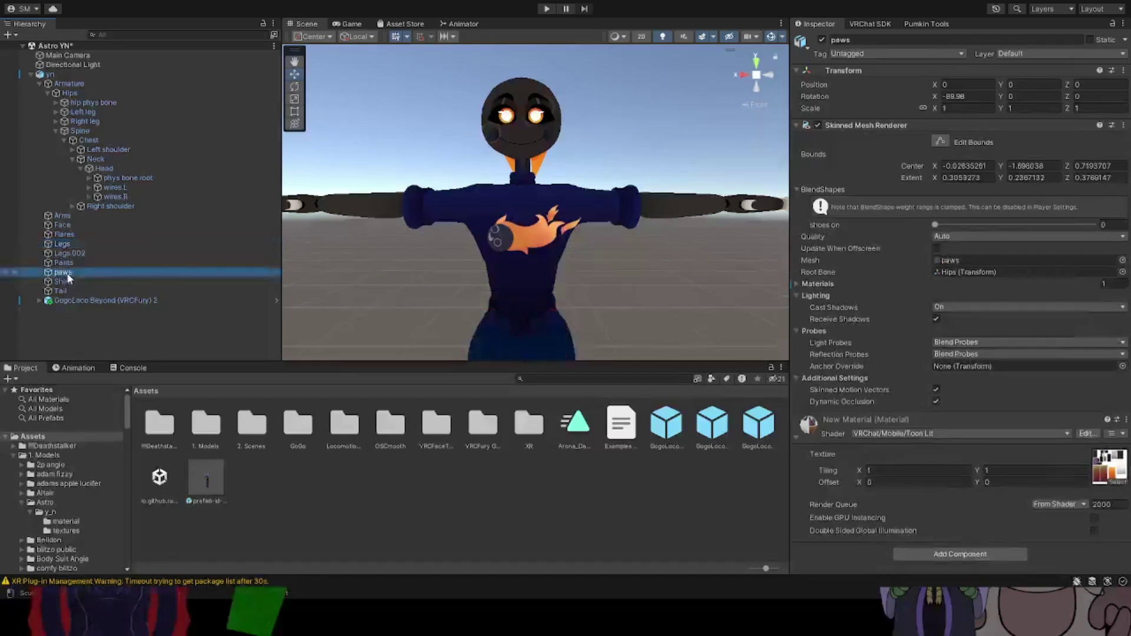
left_click(69, 285)
left_click(68, 292)
left_click(66, 281)
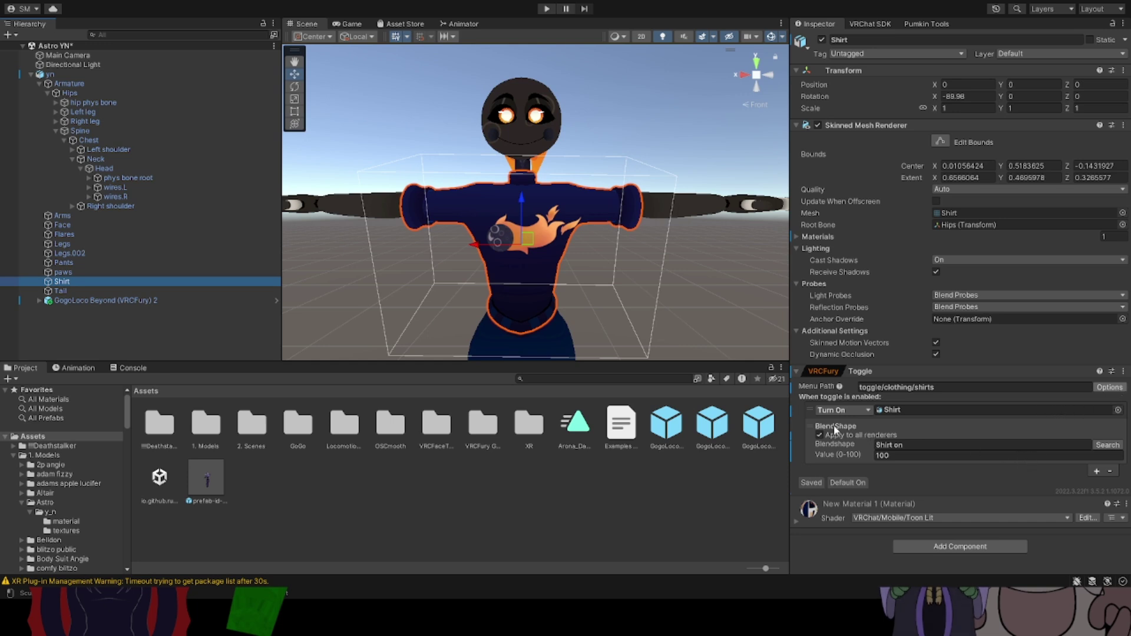
scroll(462, 221, "up", 3)
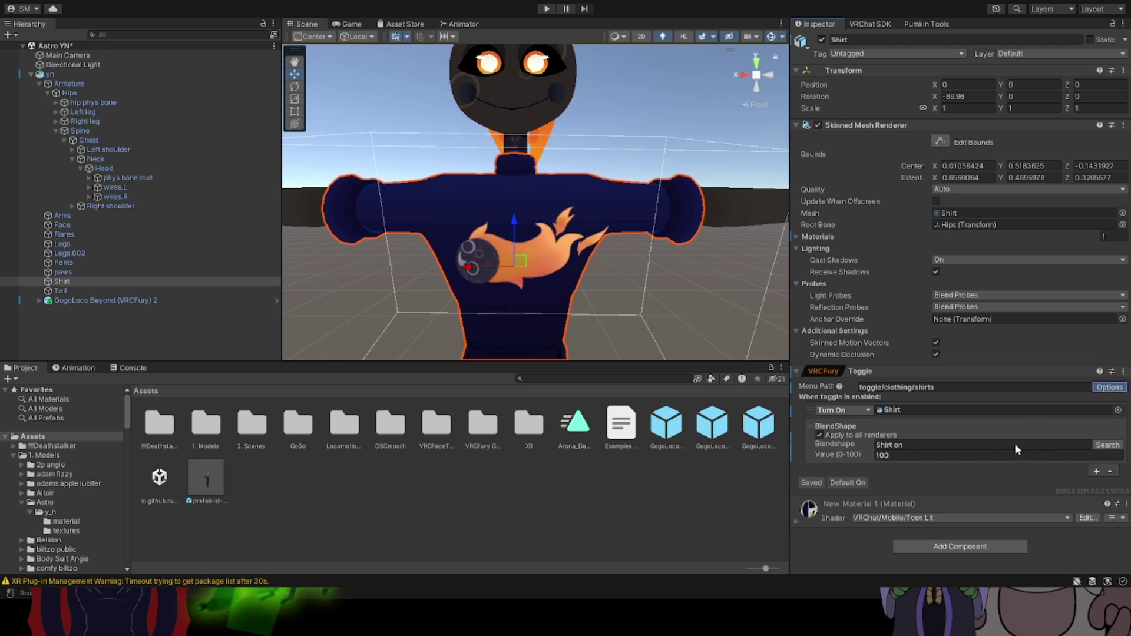
left_click(866, 22)
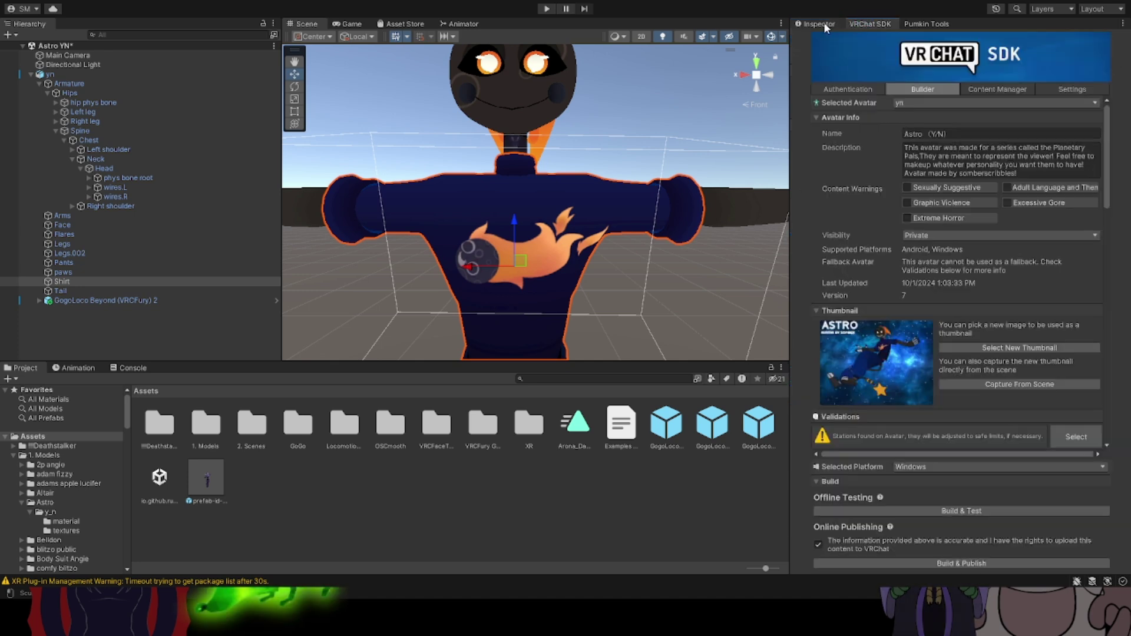
left_click(820, 24)
scroll(551, 183, "down", 2)
scroll(552, 180, "down", 5)
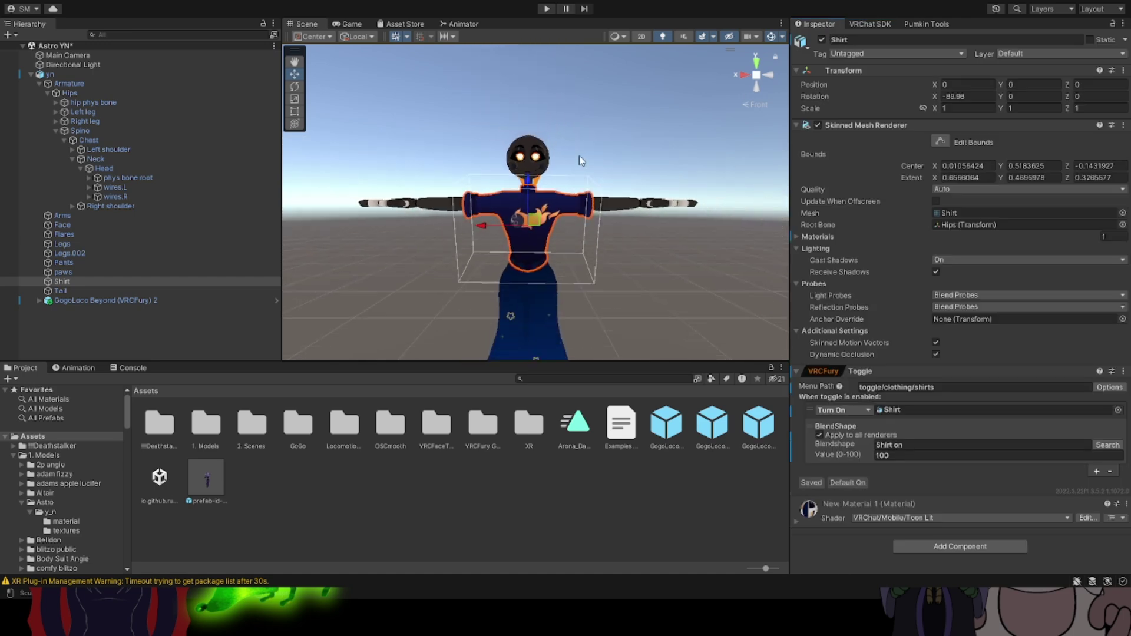
left_click(603, 239)
mouse_move(604, 242)
middle_mouse_down()
mouse_move(609, 119)
mouse_move(577, 161)
mouse_move(570, 242)
mouse_move(586, 235)
middle_mouse_up()
scroll(535, 211, "up", 4)
scroll(541, 159, "up", 2)
left_click(546, 156)
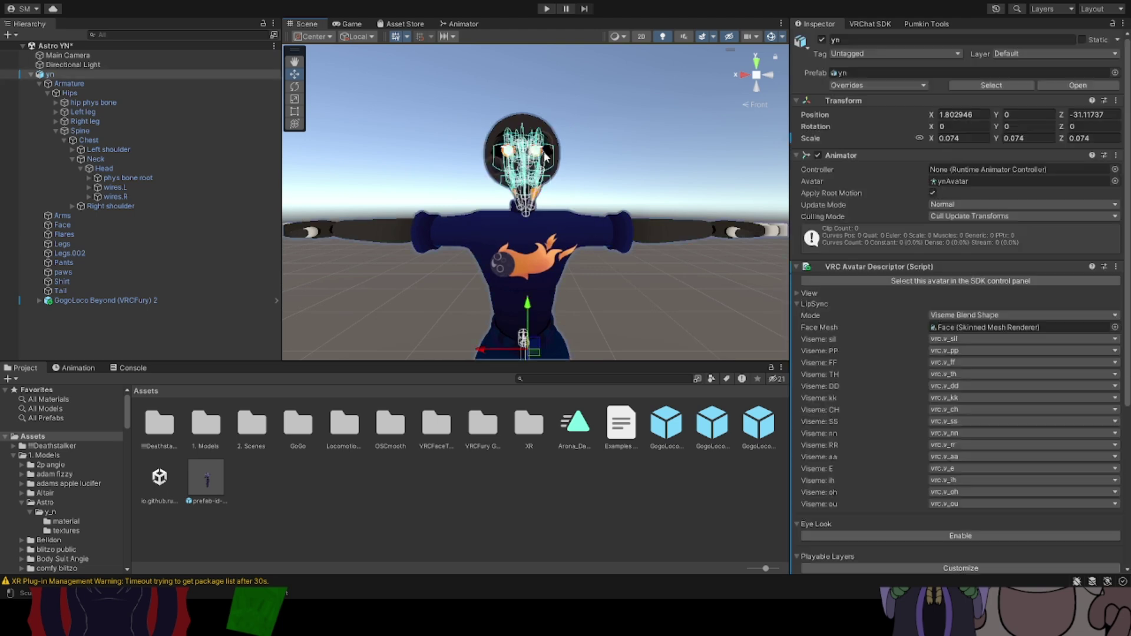
left_click(563, 178)
scroll(563, 179, "up", 2)
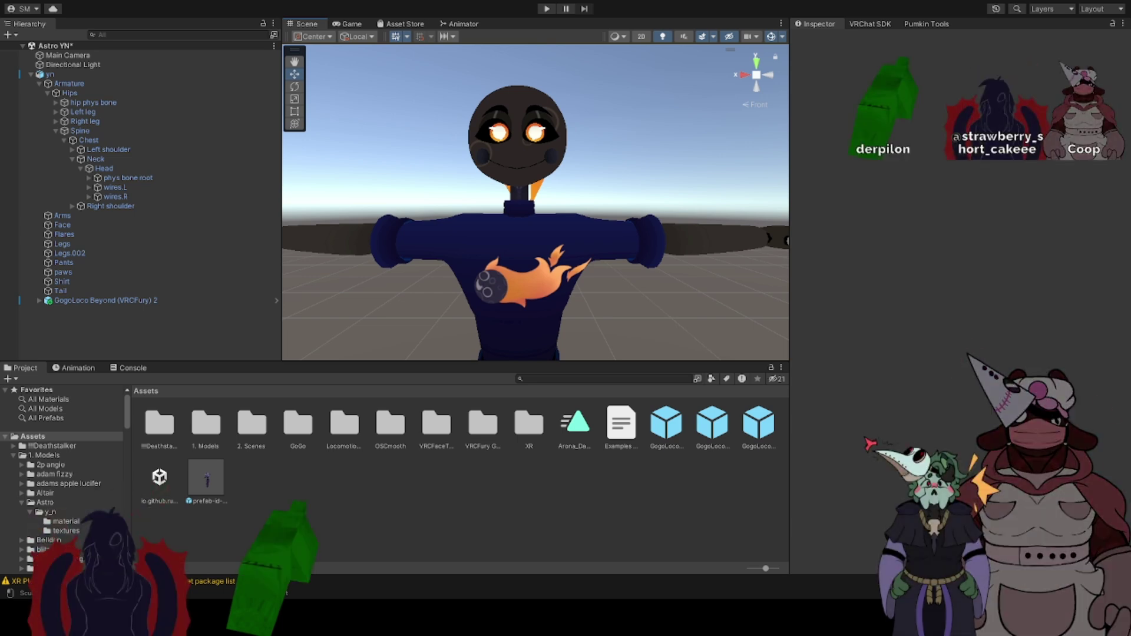
- Switch to Blender, delete the head's Basis shape key, and rename Key 1 as Basis
key("alt+Tab")
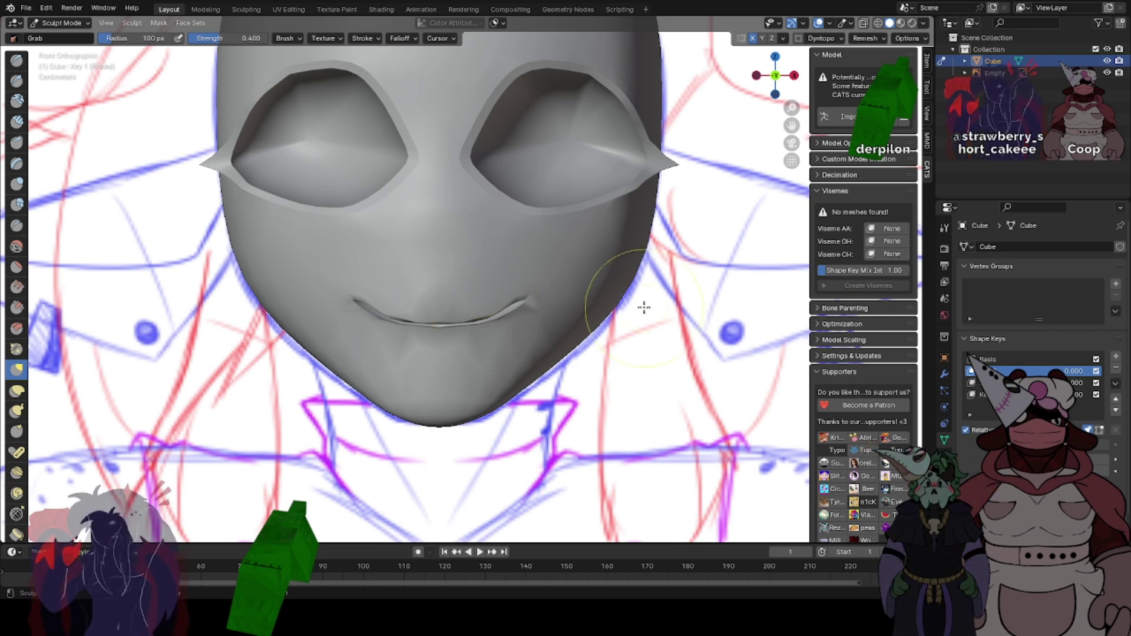
scroll(417, 328, "up", 3)
scroll(470, 269, "down", 5)
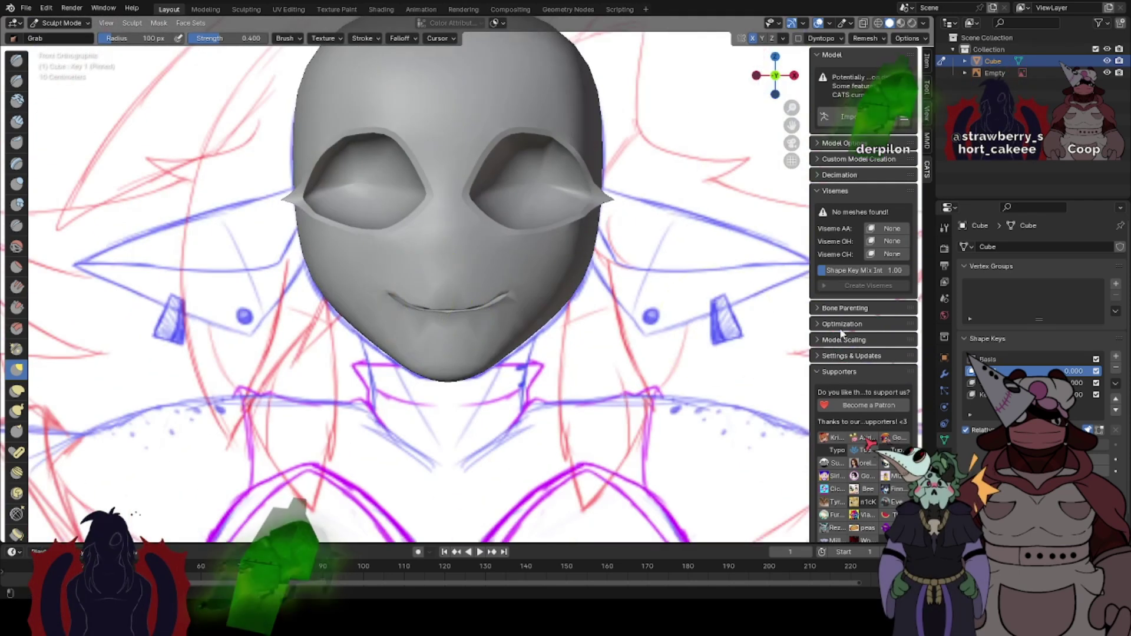
left_click(996, 359)
left_click(1114, 367)
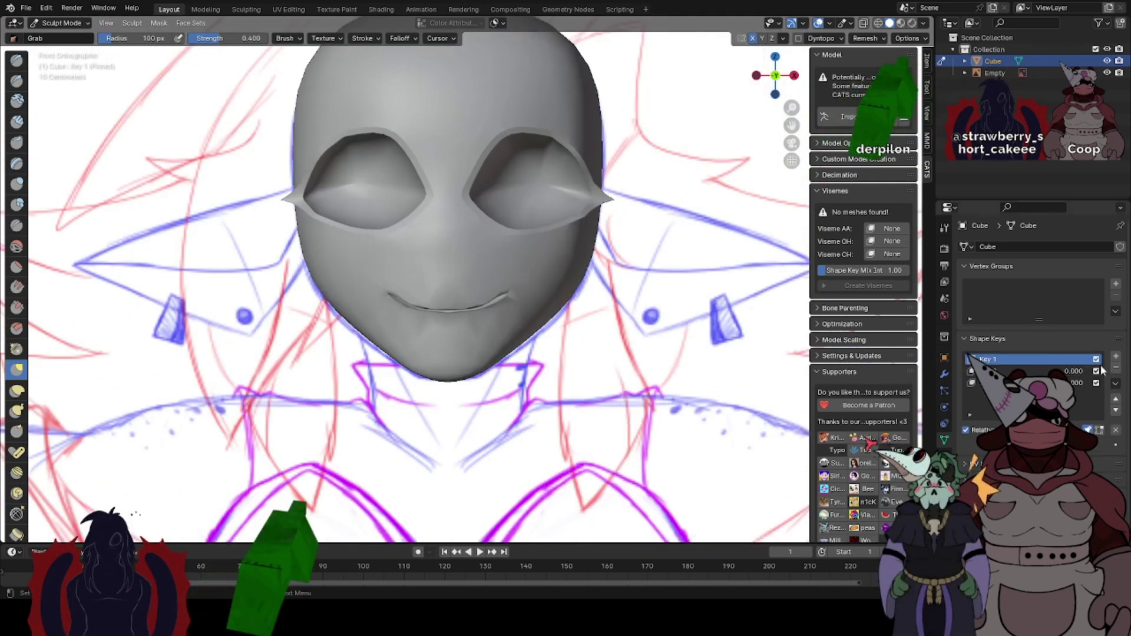
double_click(1001, 360)
- Compare the remaining mouth shape keys and remove Key 3
left_click(1001, 370)
scroll(505, 259, "up", 5)
left_click(1002, 383)
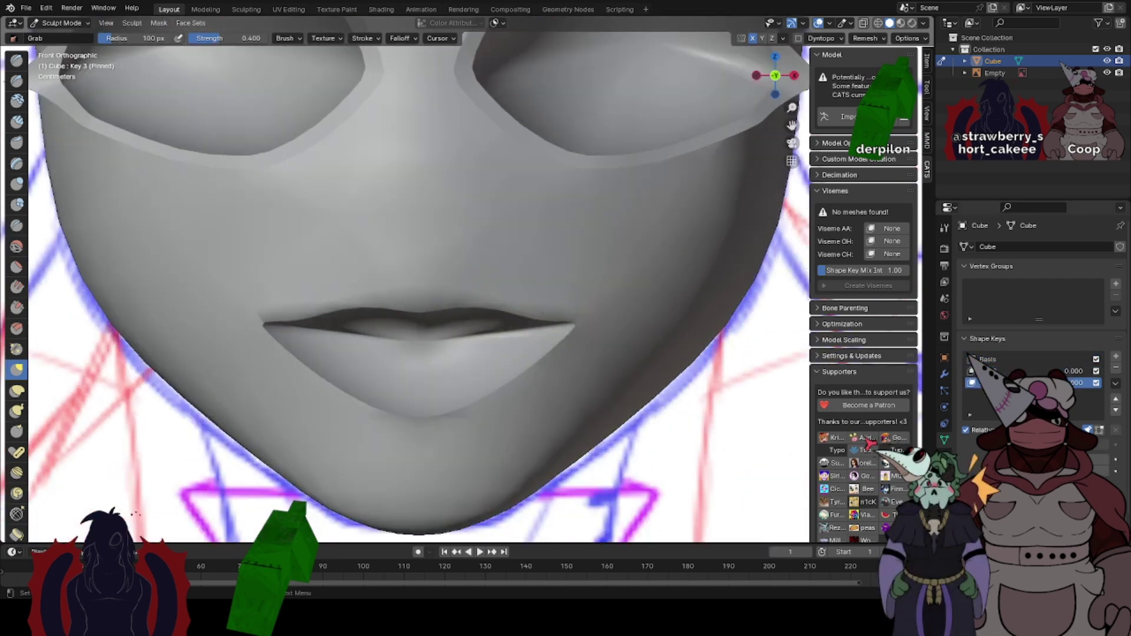
left_click(1117, 368)
scroll(471, 273, "down", 7)
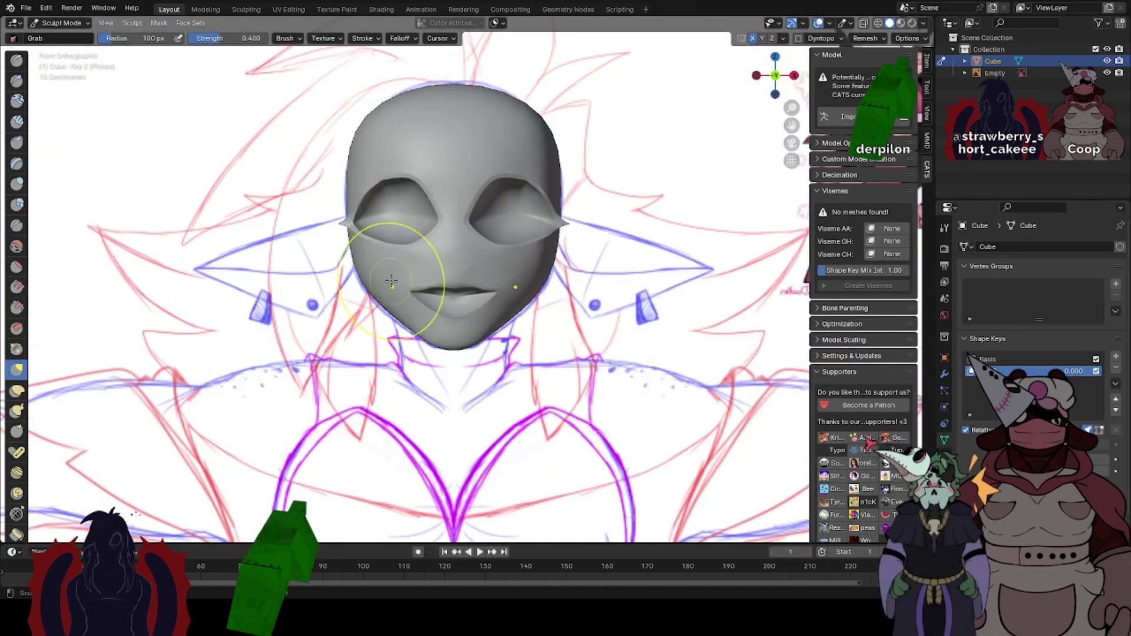
scroll(464, 276, "up", 6)
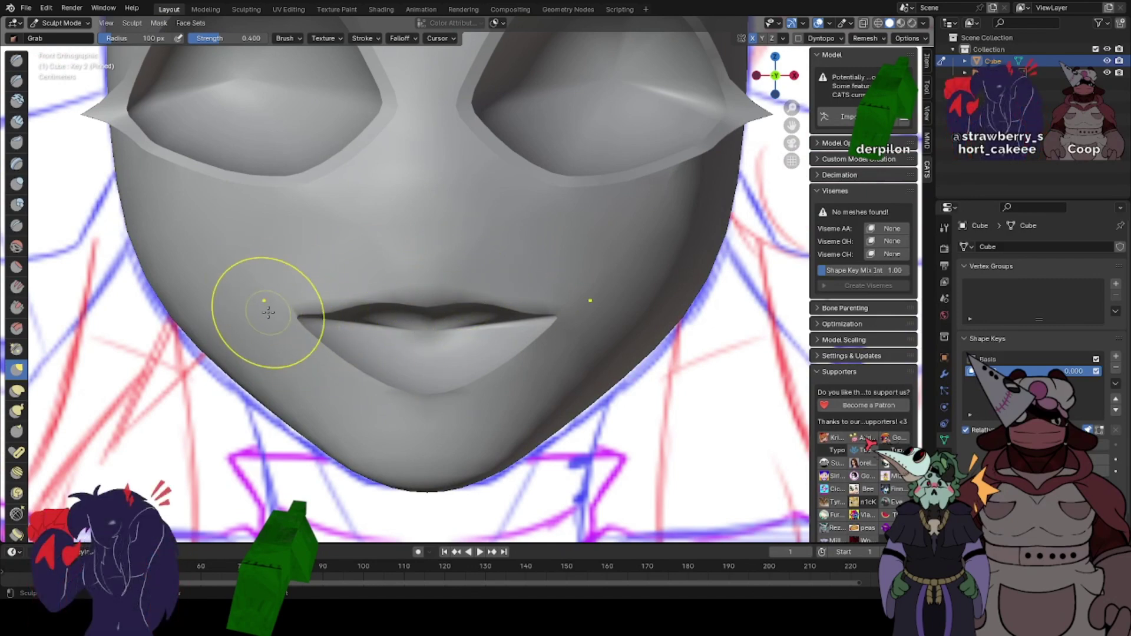
- Return the head to Object Mode and add a new shape key based on the Basis shape
left_click(61, 24)
left_click(67, 41)
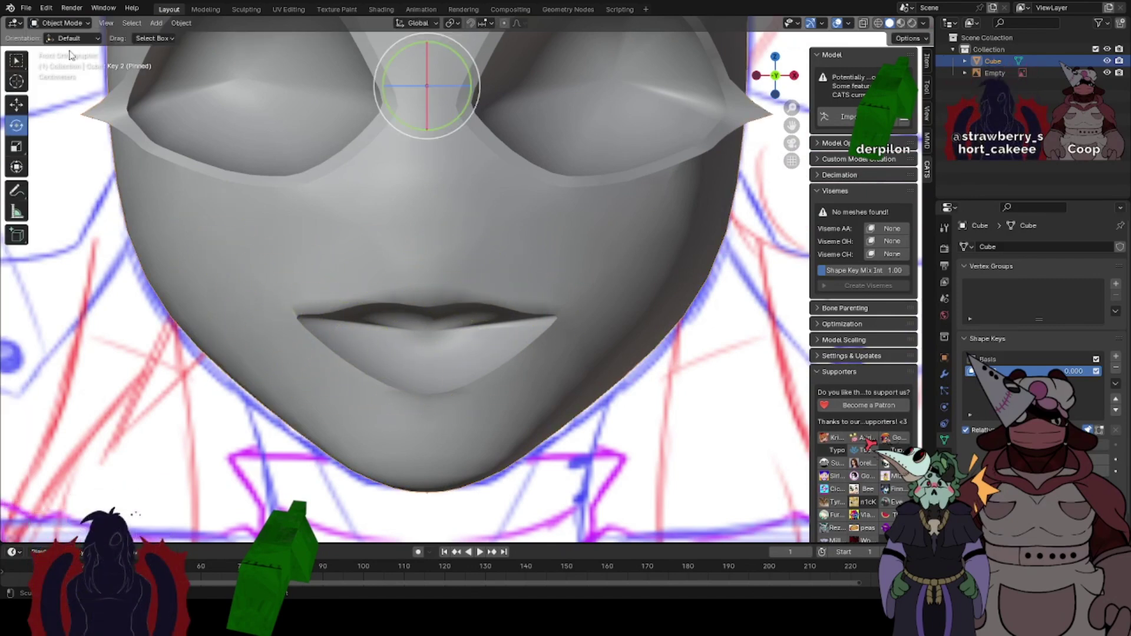
left_click(1087, 430)
mouse_move(1051, 445)
left_mouse_down()
mouse_move(1113, 445)
mouse_move(1043, 444)
left_mouse_up()
left_click(1004, 360)
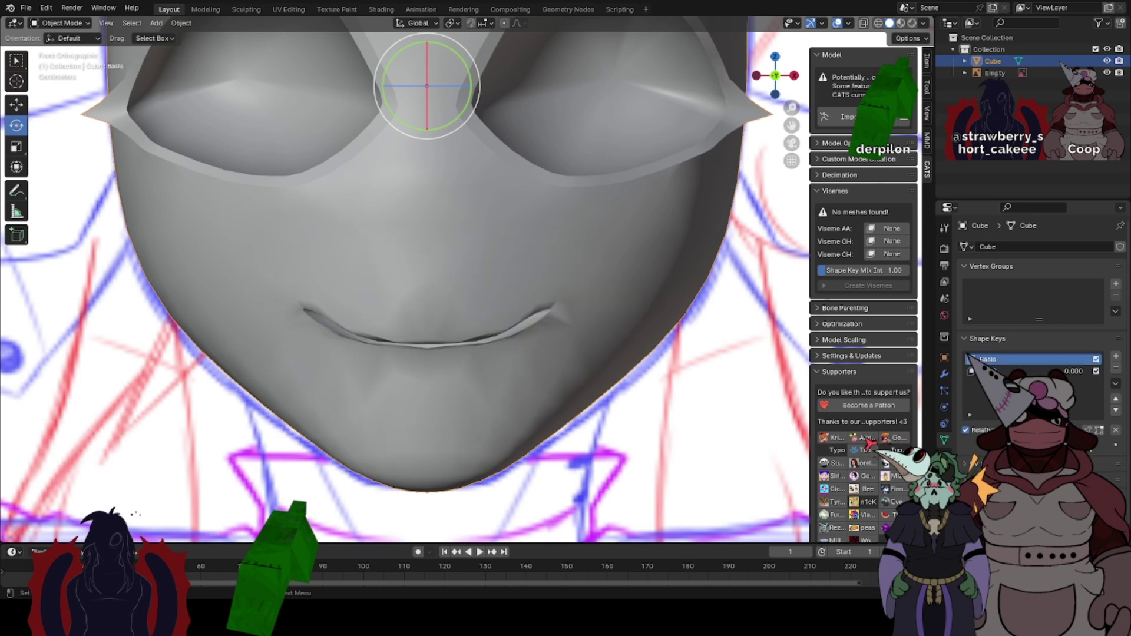
left_click(1115, 356)
scroll(182, 127, "up", 1)
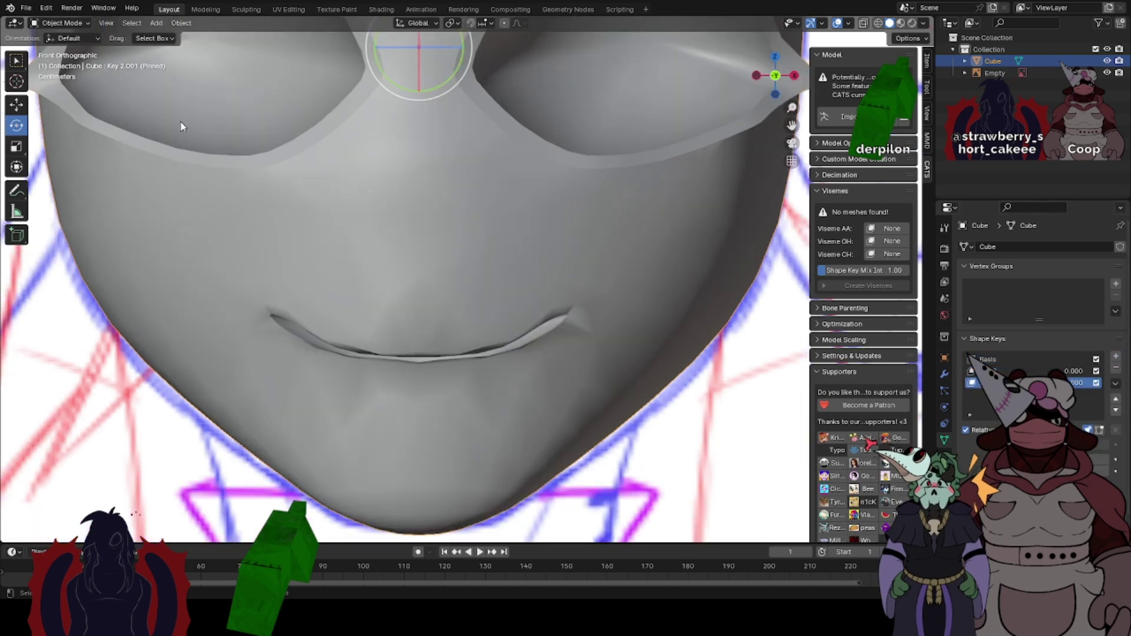
left_click(1116, 368)
left_click(1115, 357)
- Enter Sculpt Mode with the Smooth brush and enable the Face Orientation overlay
left_click(41, 24)
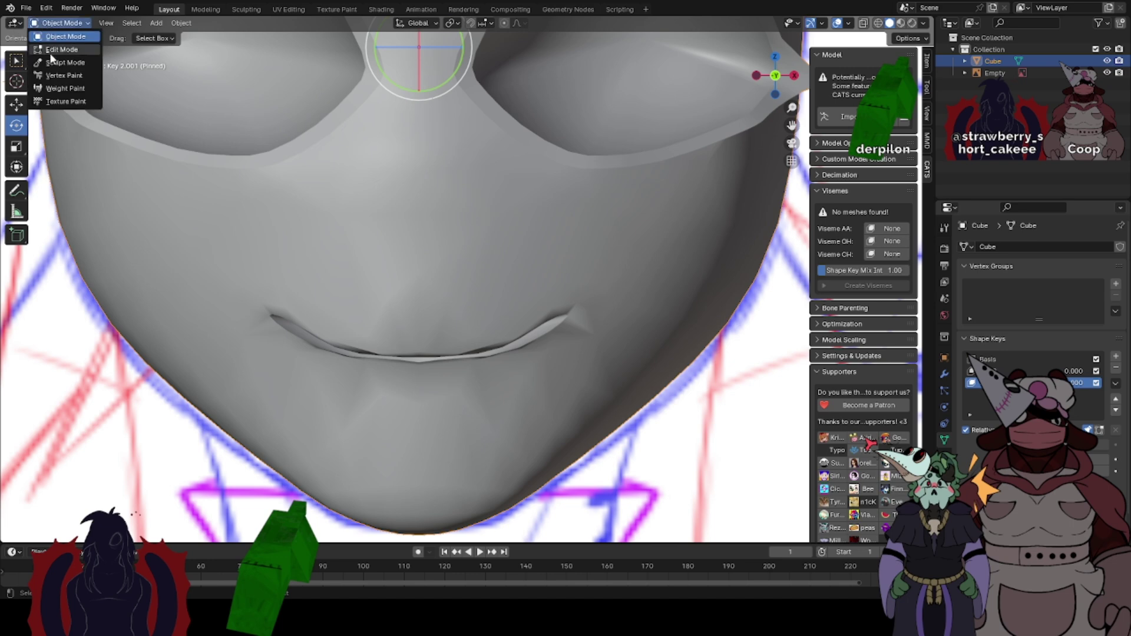
left_click(50, 61)
left_click(16, 244)
left_click(832, 24)
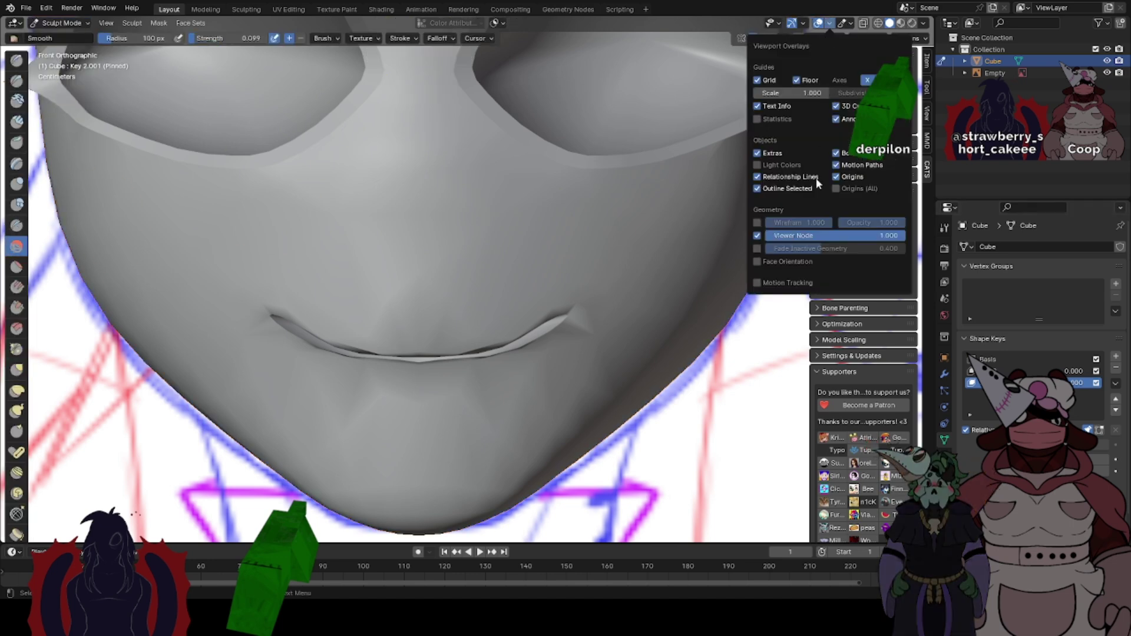
left_click(783, 264)
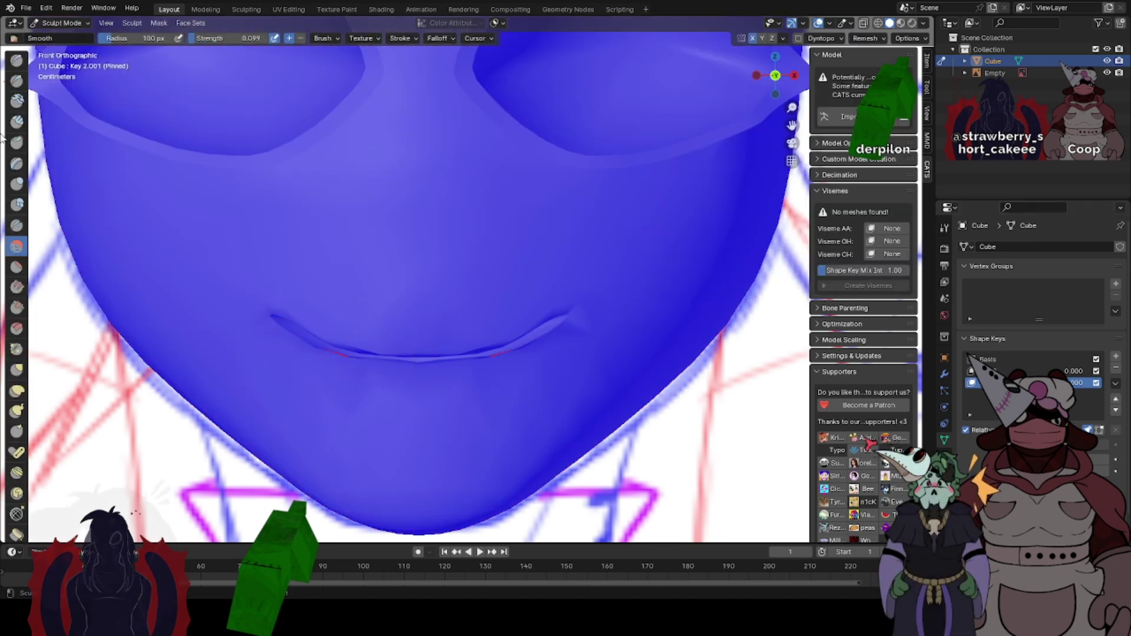
- Make Basis the active shape key and open the head in Edit Mode with vertex selection
left_click(16, 266)
left_click(995, 361)
scroll(328, 328, "up", 2)
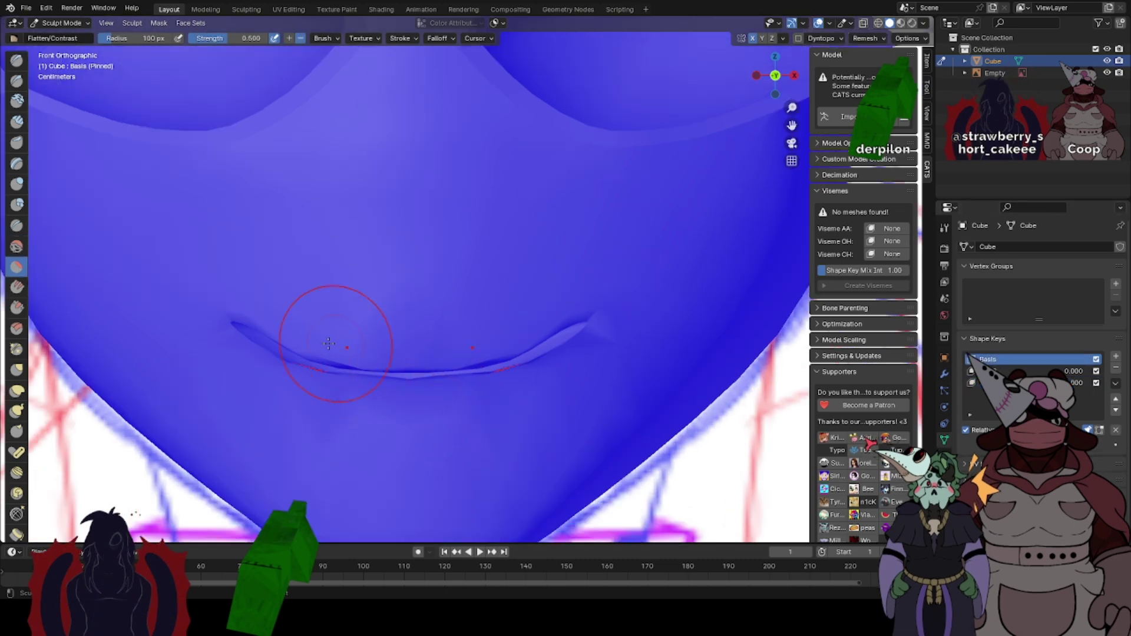
scroll(354, 365, "up", 1)
key("Tab")
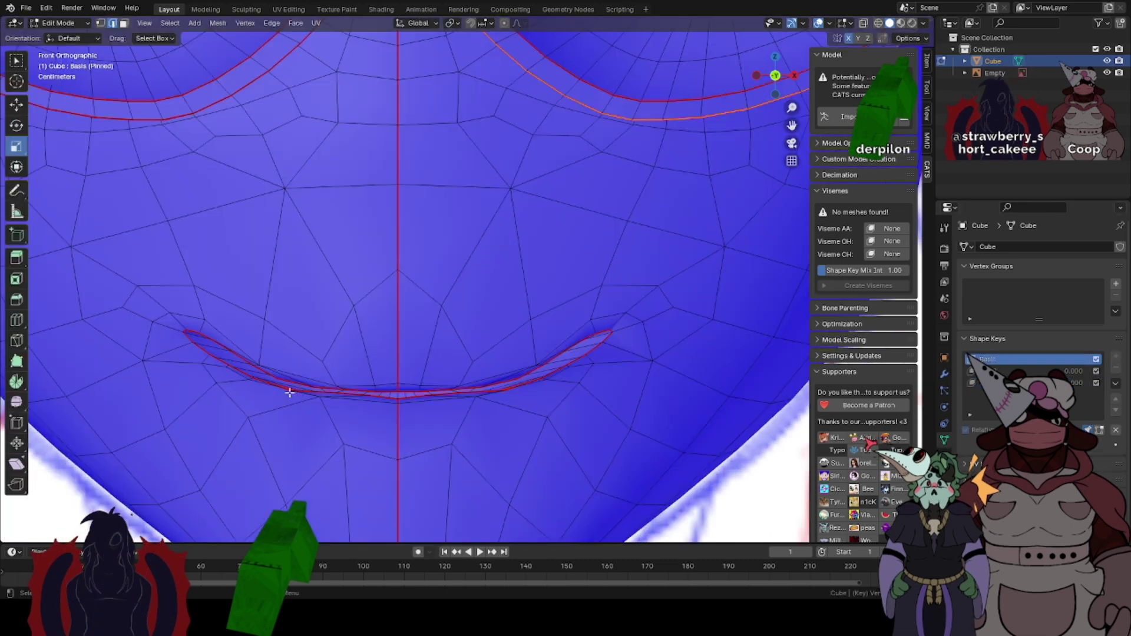
left_click(100, 23)
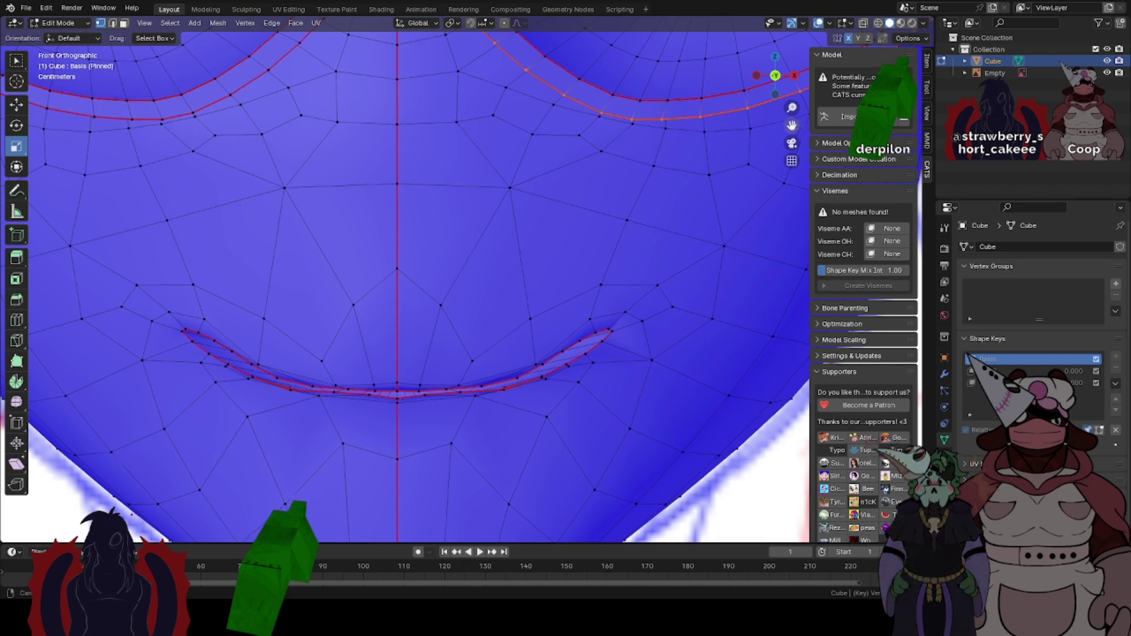
- Smooth the vertices of the flipped edge loop along the mouth's lower lip, and return to Sculpt Mode
middle_click_drag(372, 385, 426, 253, "shift")
scroll(417, 252, "up", 5)
scroll(386, 298, "up", 3)
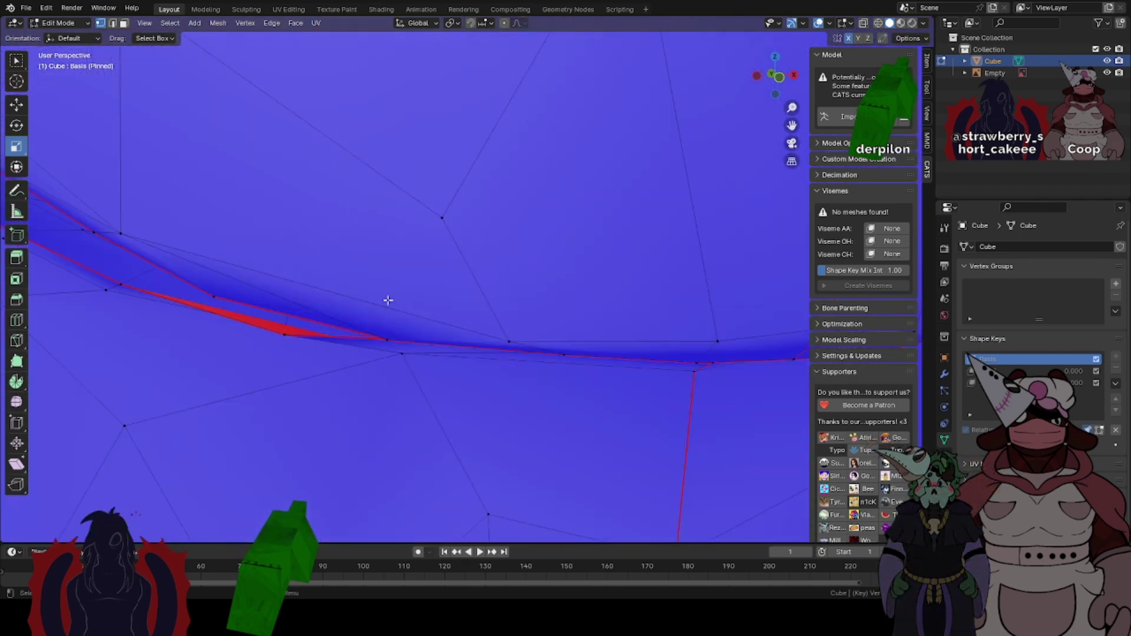
left_click(300, 337, "alt")
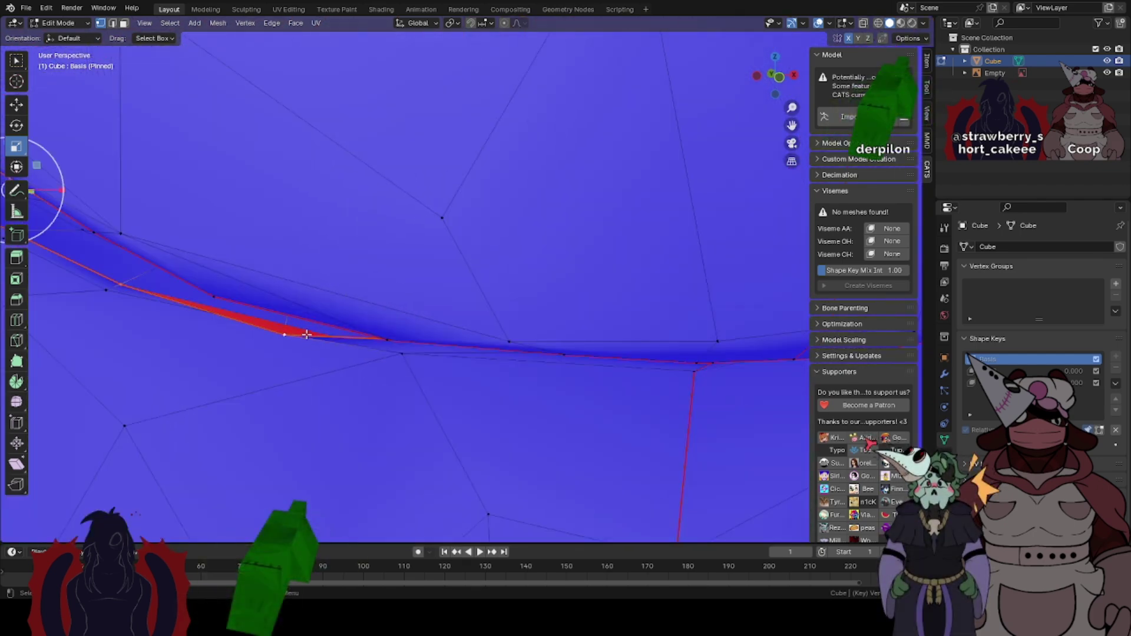
right_click(306, 334)
left_click(245, 469)
scroll(271, 360, "down", 6)
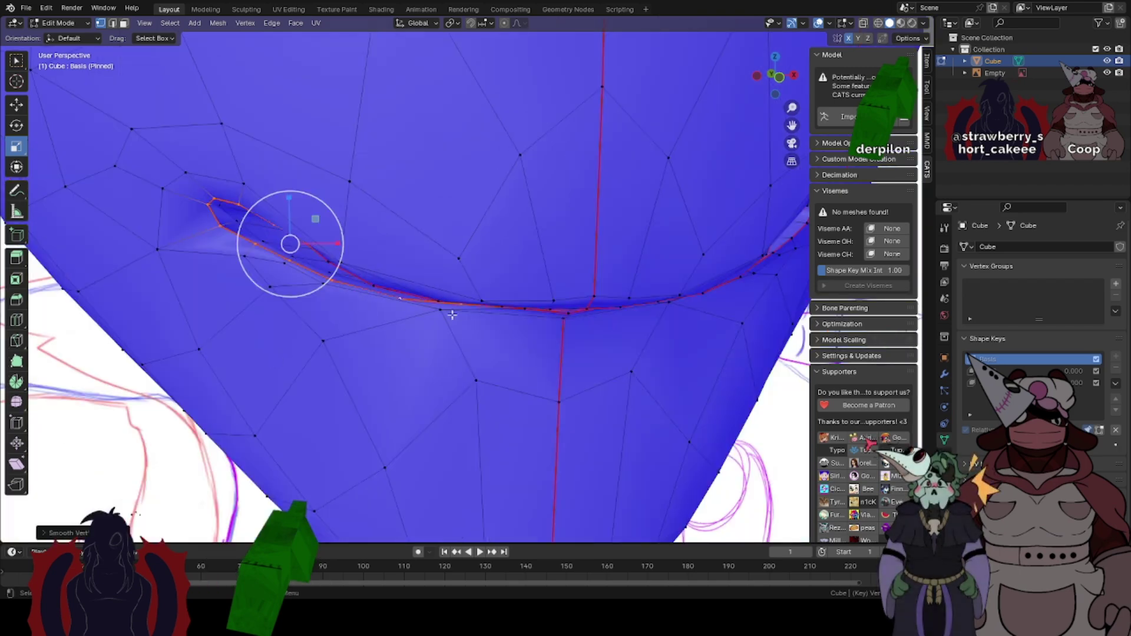
middle_click_drag(452, 315, 442, 304)
key("Tab")
scroll(596, 254, "down", 2)
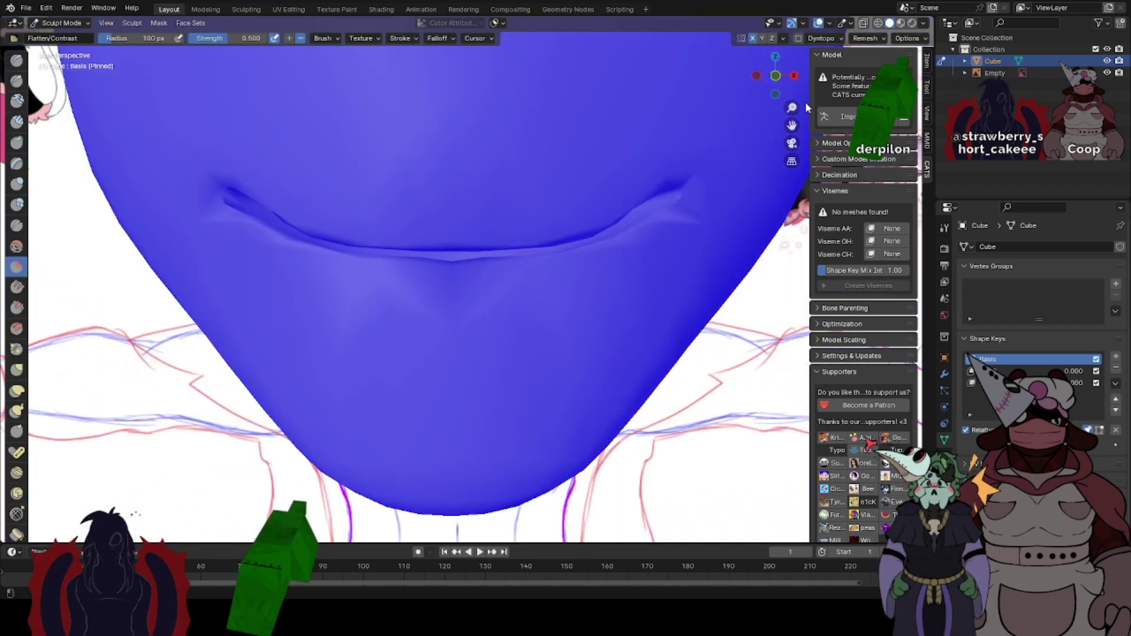
- Switch to the Grab brush in Sculpt Mode for reshaping the head's mouth
left_click(775, 76)
middle_click_drag(377, 266, 220, 276)
left_click(773, 77)
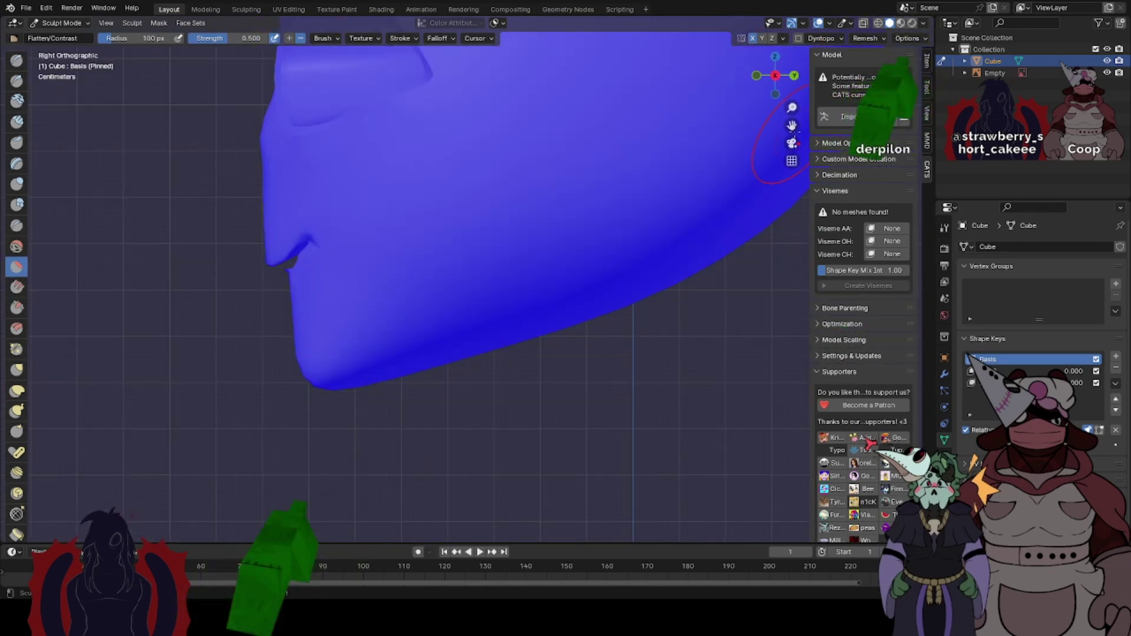
middle_click_drag(469, 209, 626, 206, "shift")
scroll(624, 208, "up", 2)
mouse_move(301, 267)
middle_mouse_down()
mouse_move(448, 221)
mouse_move(530, 218)
middle_mouse_up()
left_click(17, 370)
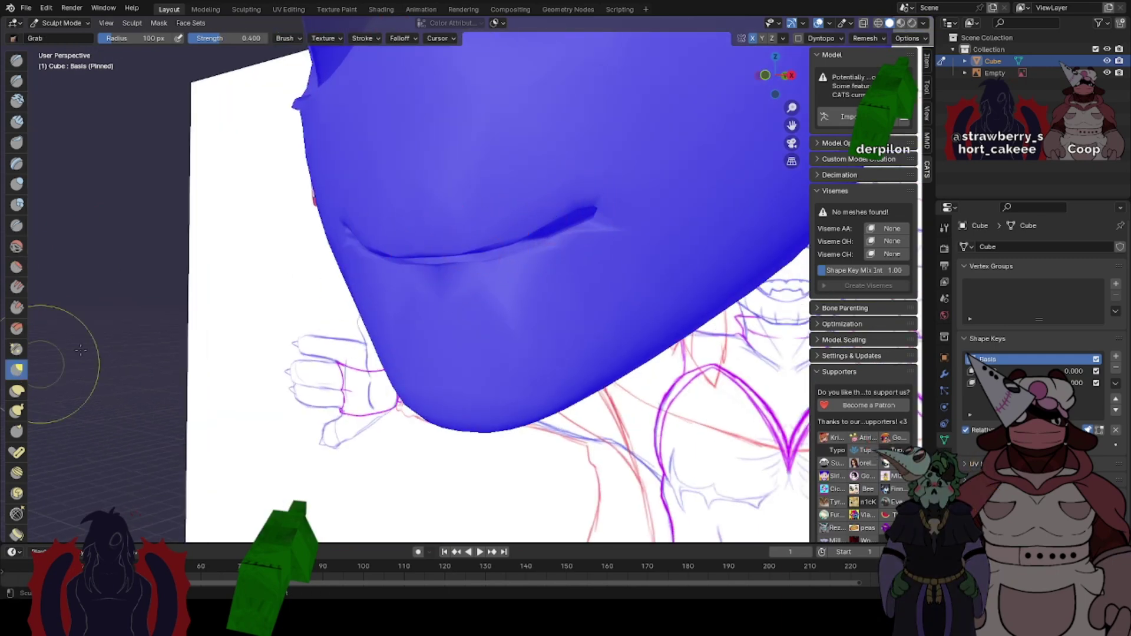
- Try to pull the middle of the lower lip outward with the Grab brush, and undo the stroke
middle_click_drag(500, 266, 429, 270)
left_click_drag(476, 271, 459, 273)
middle_click_drag(464, 274, 419, 279)
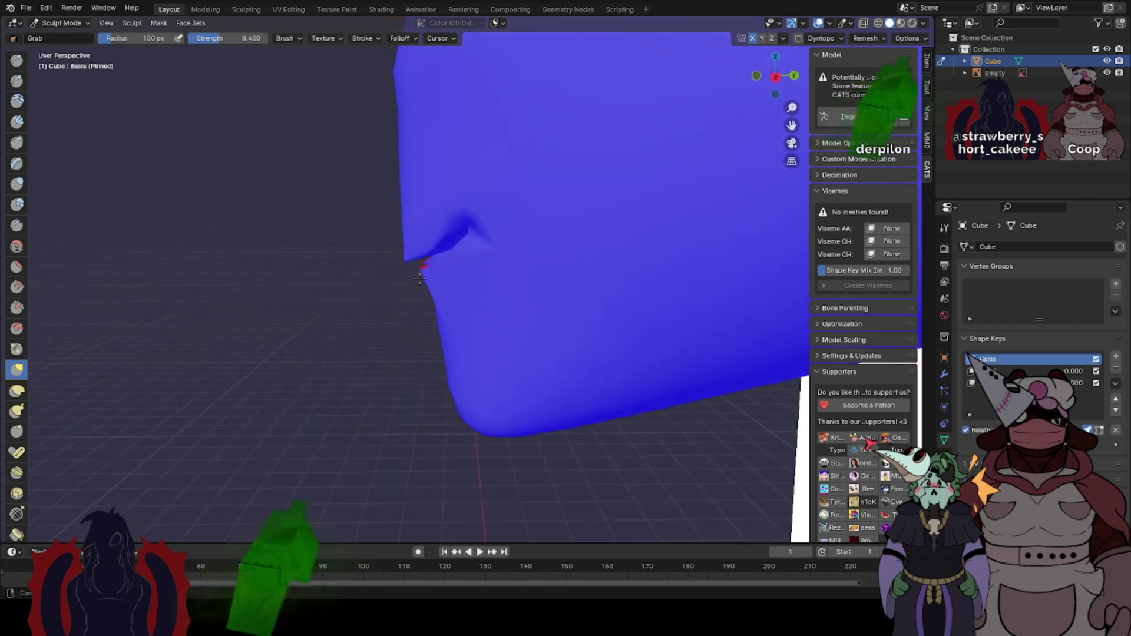
key("ctrl+z")
- Open the head in Edit Mode and select the vertices along the inner edge of the lower lip
middle_click_drag(425, 176, 441, 185)
key("Tab")
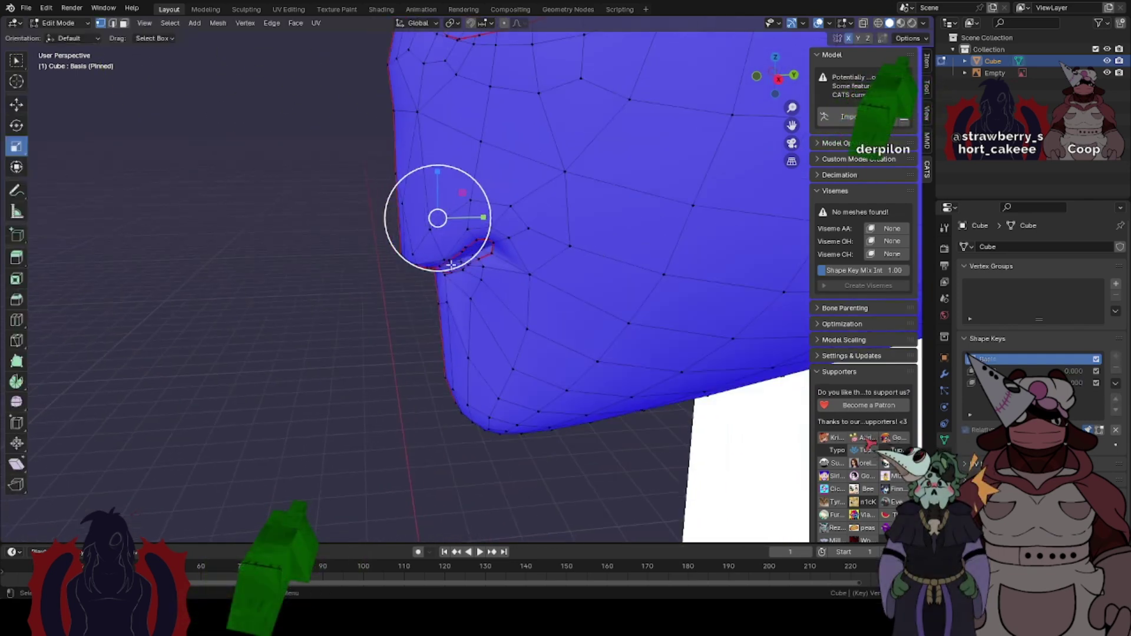
left_click(460, 264, "alt")
middle_click_drag(460, 263, 464, 260)
scroll(463, 260, "up", 1)
scroll(463, 260, "down", 2)
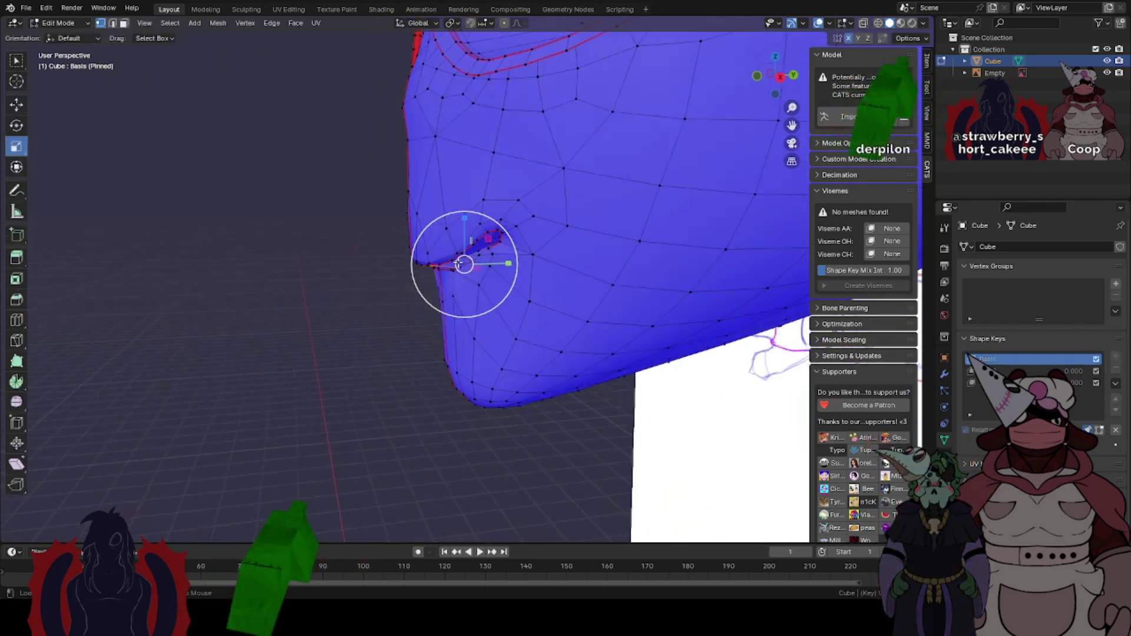
left_click(458, 263, "alt")
key("g")
scroll(471, 254, "up", 3)
middle_click_drag(492, 215, 434, 251)
left_click(438, 250)
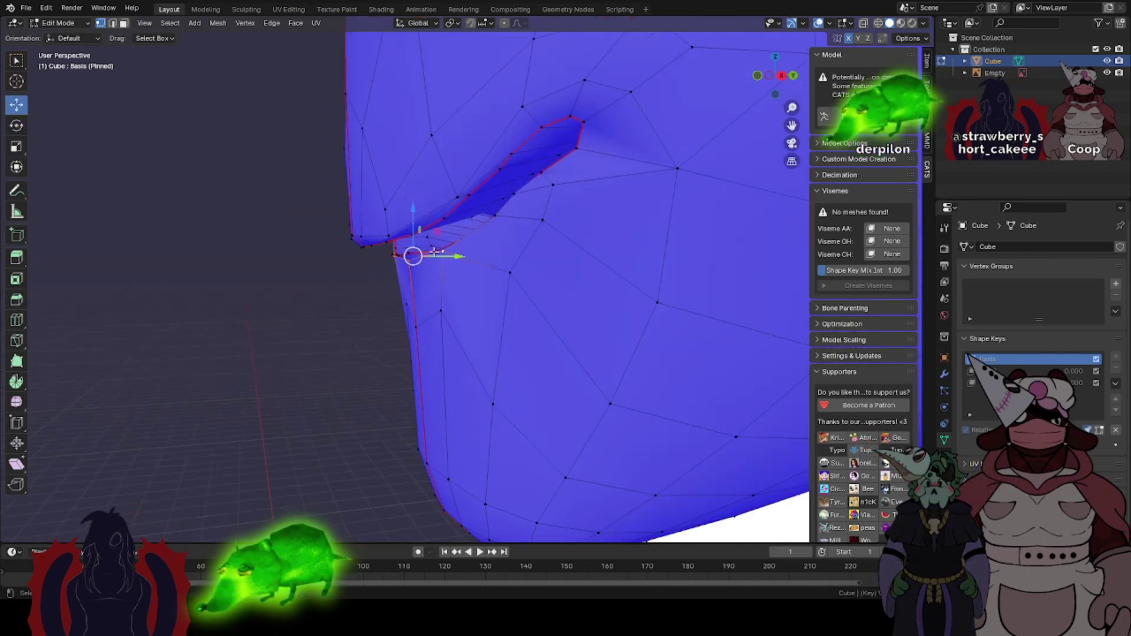
- Smooth the vertices of the mouth opening's edge loop twice, and return to Sculpt Mode
left_click(431, 242, "alt")
right_click(432, 241)
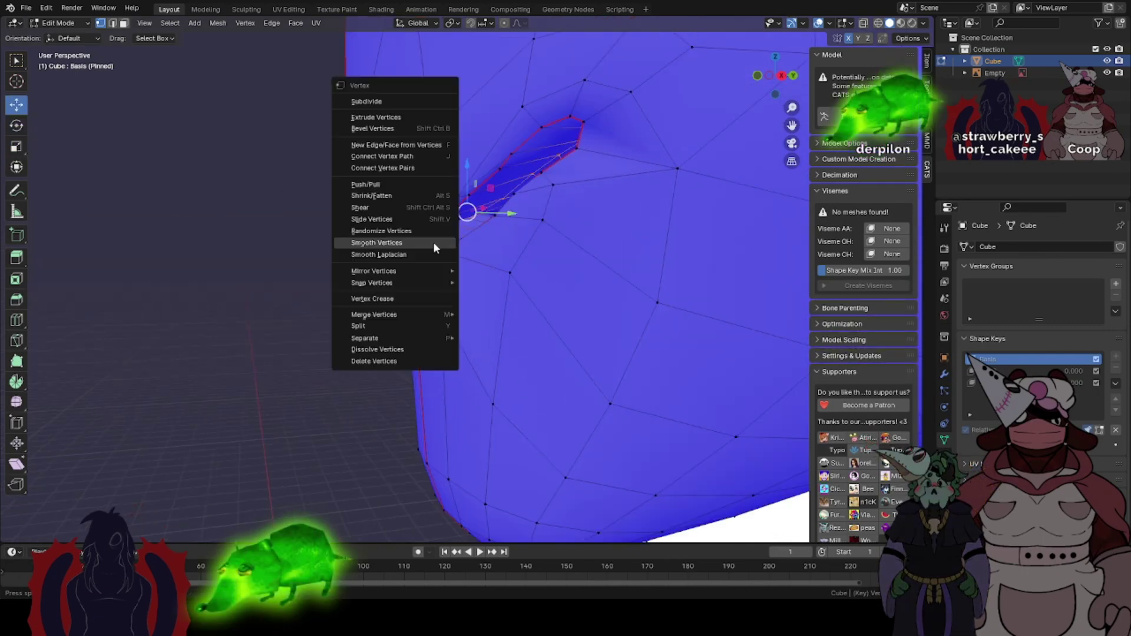
left_click(387, 242)
right_click(387, 242)
left_click(387, 241)
key("ctrl+Tab")
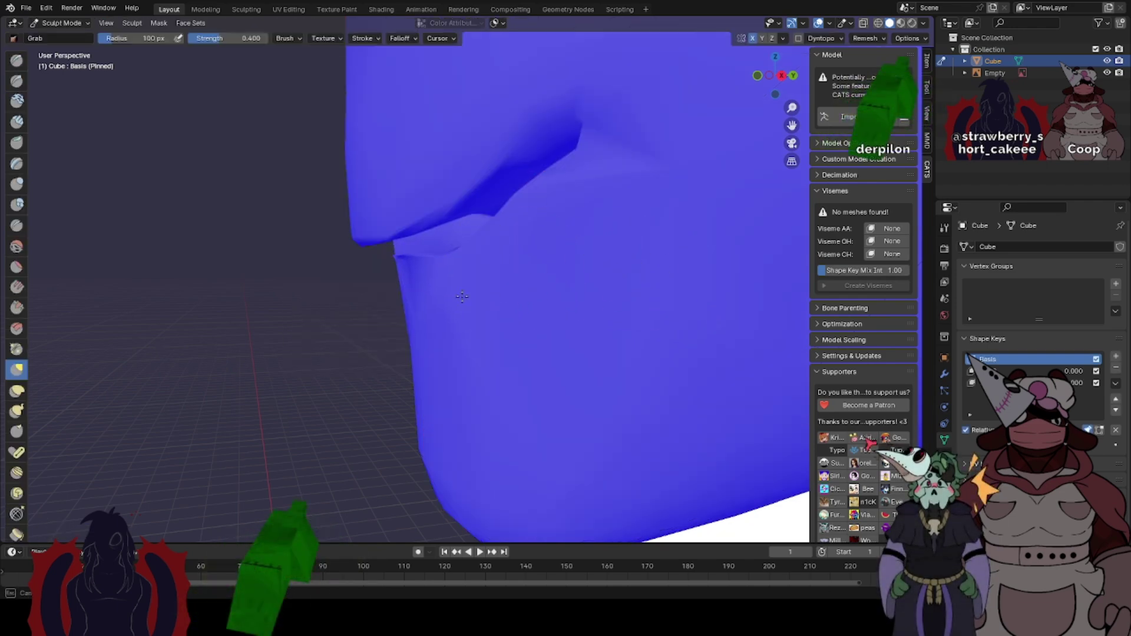
- Pull the middle of the lower lip forward with the Grab brush, toward the upper lip
middle_click_drag(366, 245, 408, 250)
left_click_drag(424, 279, 384, 326)
middle_click_drag(397, 304, 339, 302)
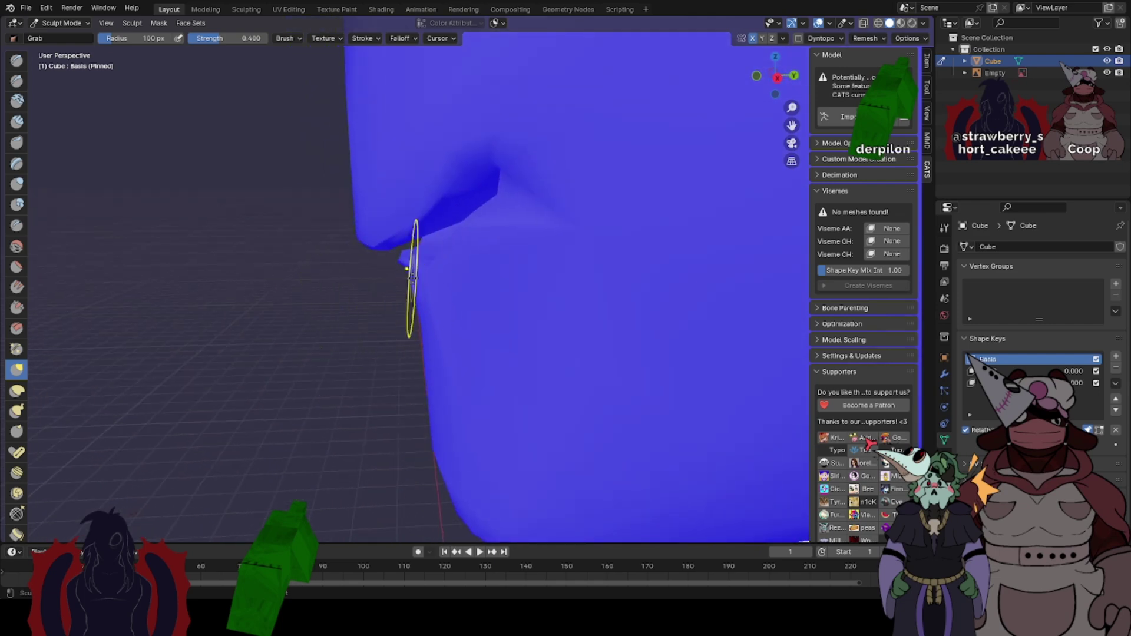
left_click_drag(411, 275, 386, 274)
scroll(447, 229, "down", 3)
middle_click_drag(447, 228, 455, 211)
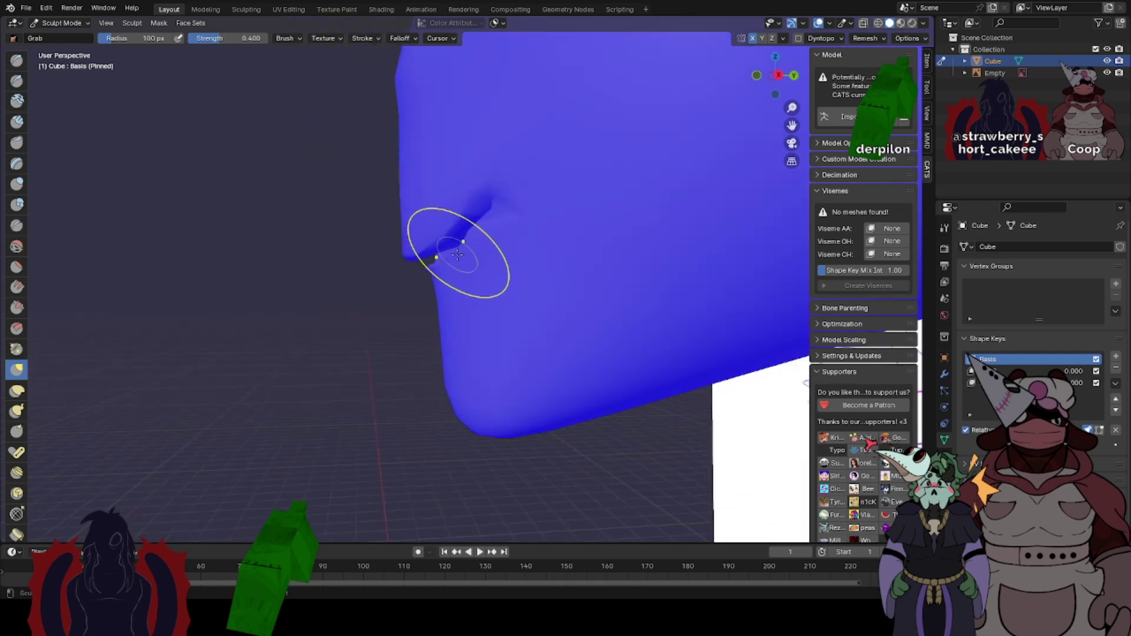
mouse_move(437, 255)
left_mouse_down()
mouse_move(430, 244)
mouse_move(432, 263)
left_mouse_up()
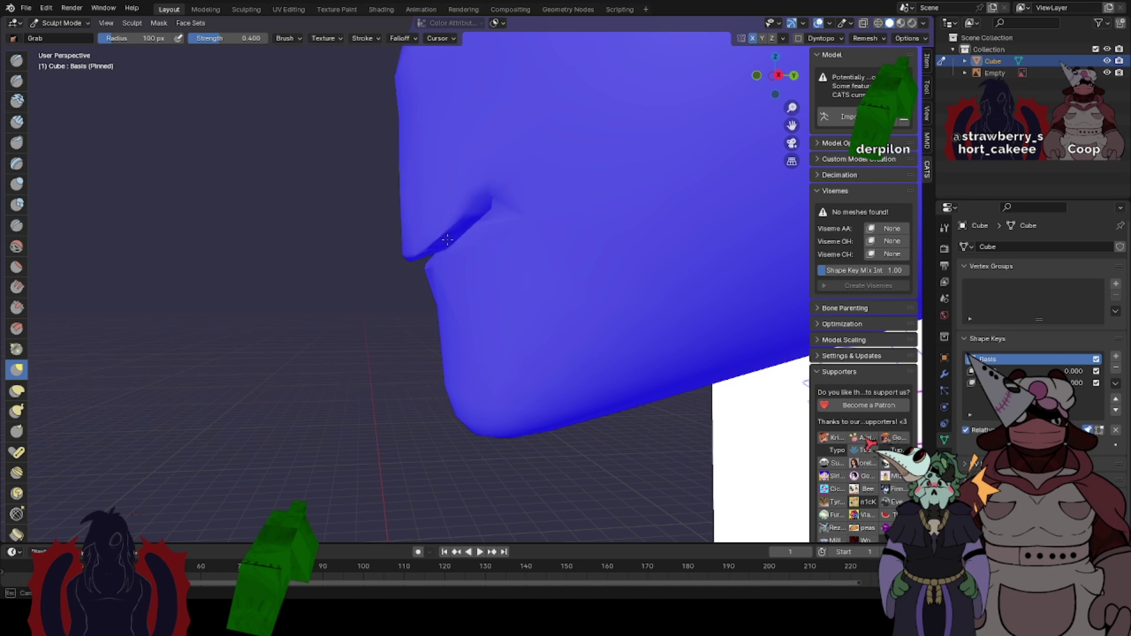
- Reshape the mouth corner and the front of the lips with the Grab brush from oblique and underside views
mouse_move(504, 226)
middle_mouse_down()
mouse_move(585, 195)
mouse_move(570, 219)
middle_mouse_up()
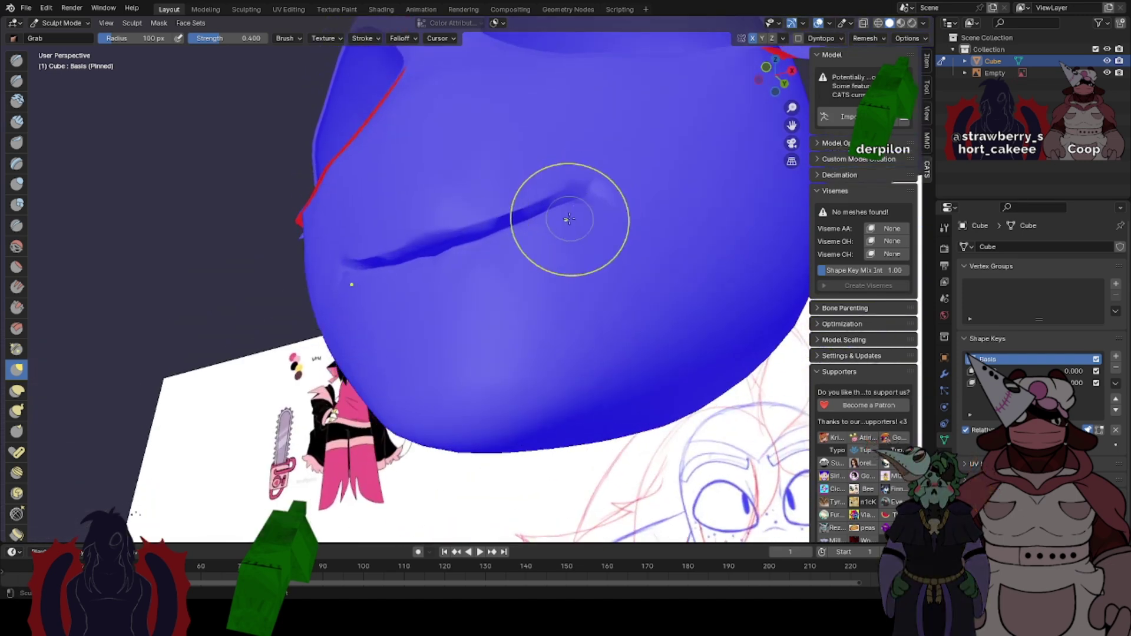
left_click_drag(570, 220, 571, 206)
middle_click_drag(571, 206, 456, 235)
left_click_drag(457, 235, 455, 199)
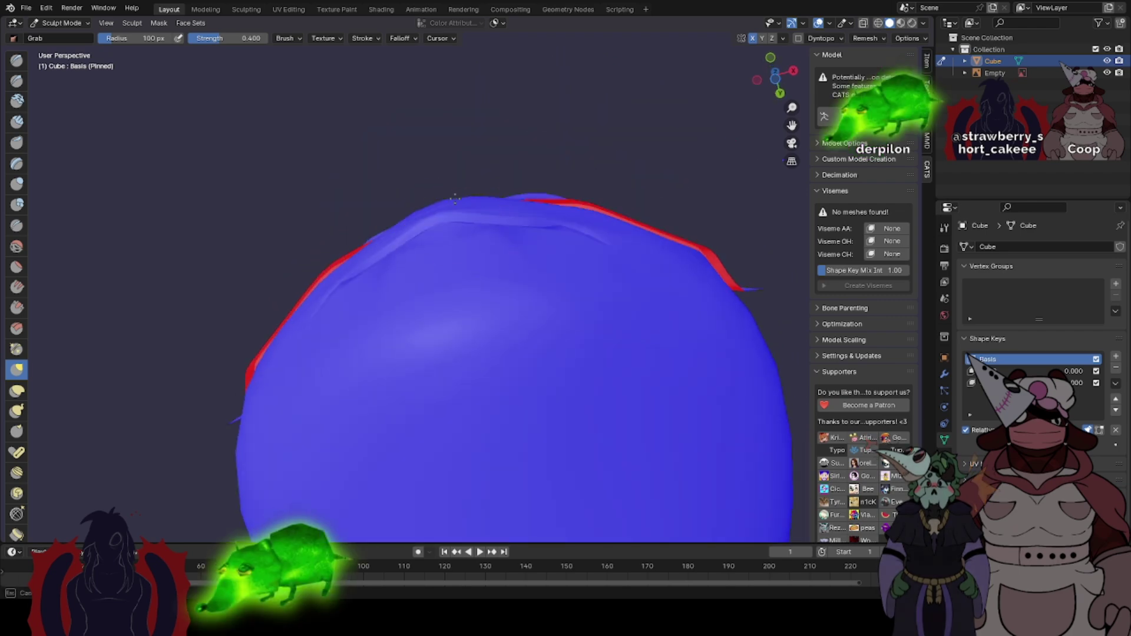
mouse_move(499, 210)
middle_mouse_down()
mouse_move(412, 249)
mouse_move(458, 248)
middle_mouse_up()
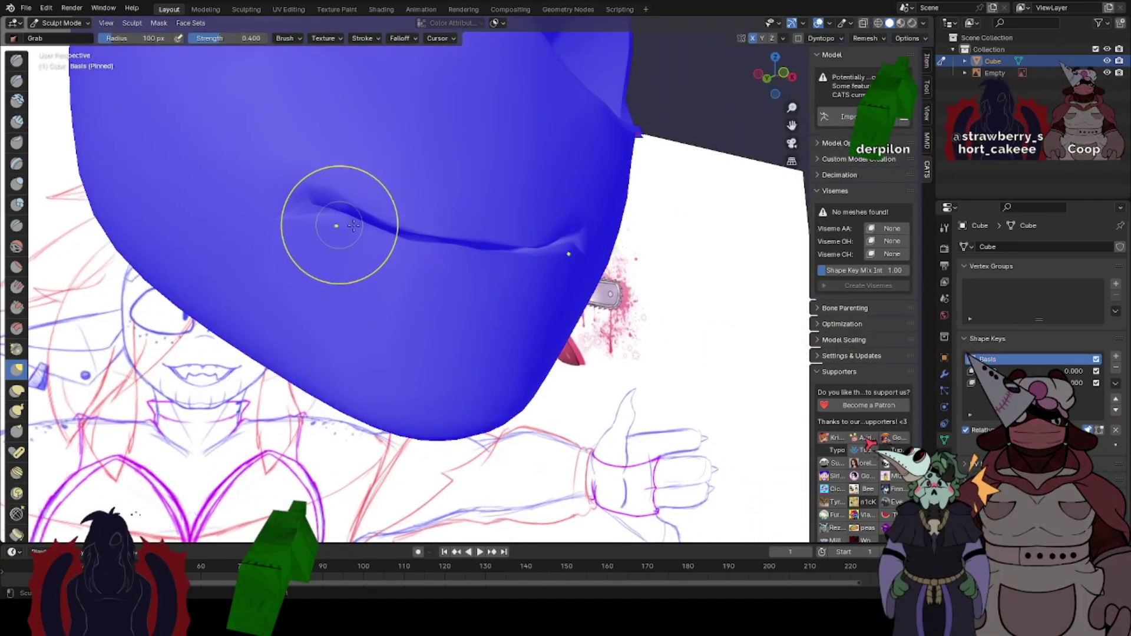
- Refine the lip profile with the Grab brush, raising the lower lip and lowering the upper lip to close the gap
left_click(775, 94)
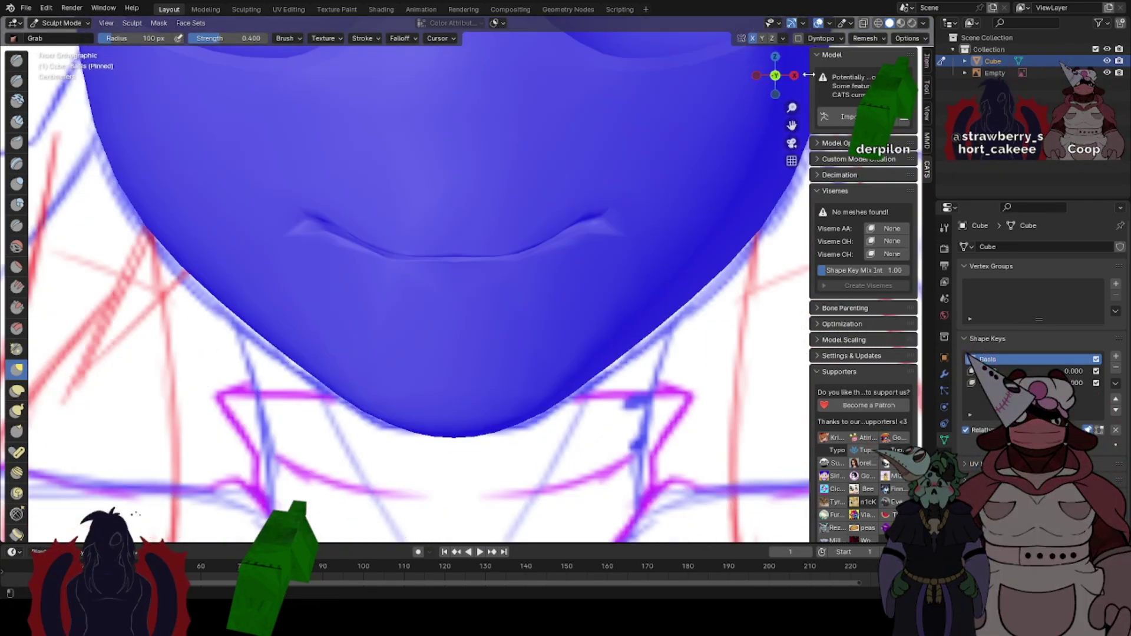
left_click(794, 75)
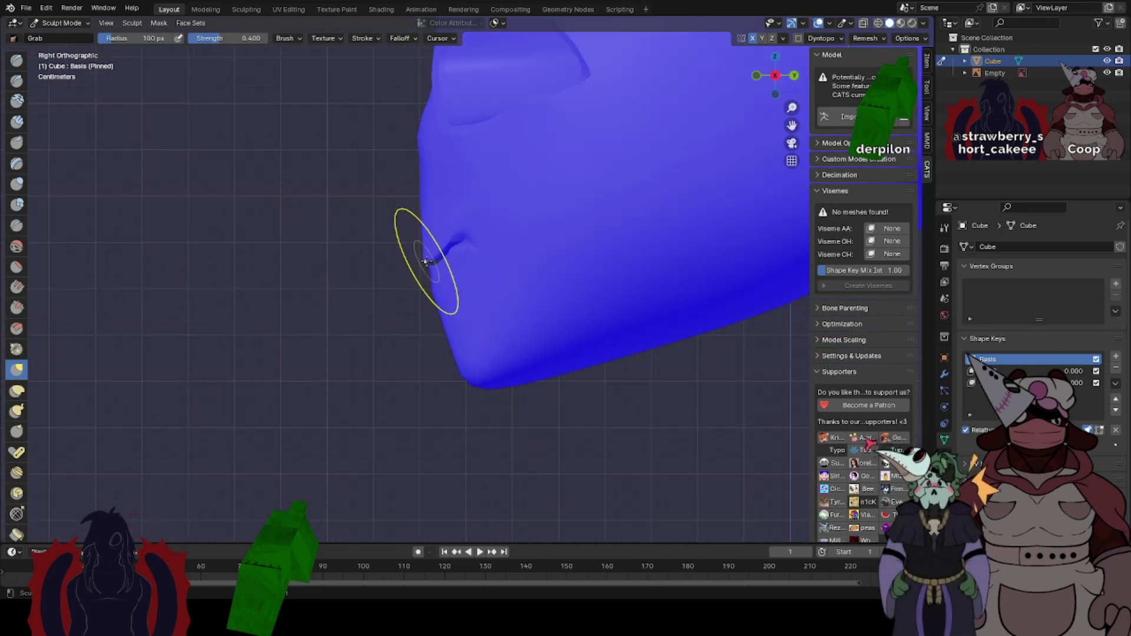
left_click_drag(427, 284, 427, 272)
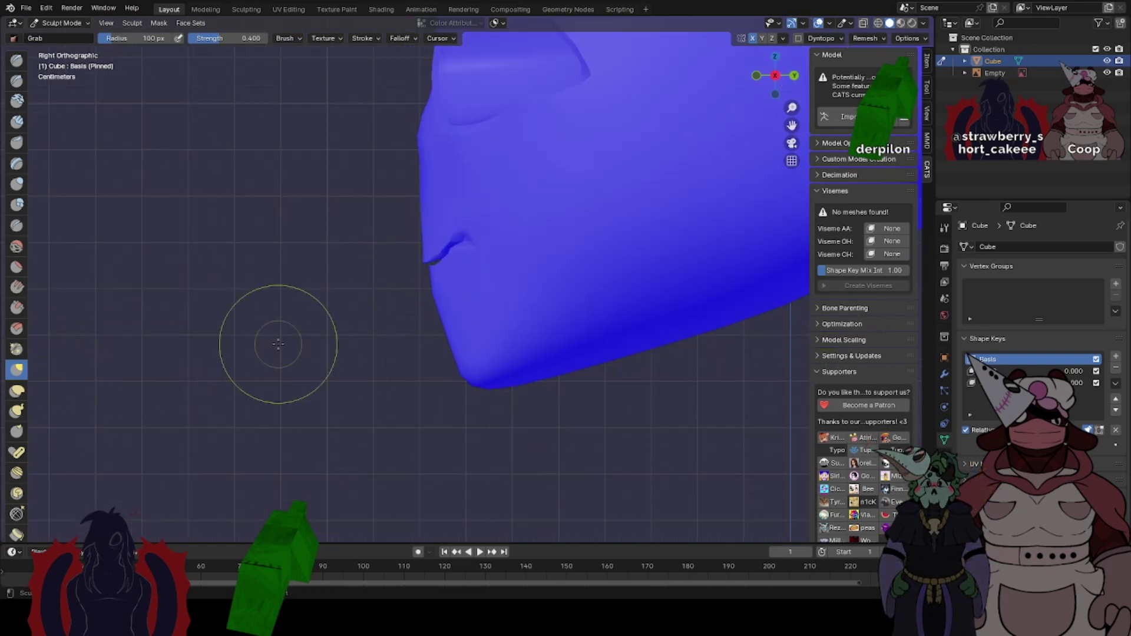
middle_click_drag(278, 344, 324, 344)
left_click_drag(424, 260, 423, 273)
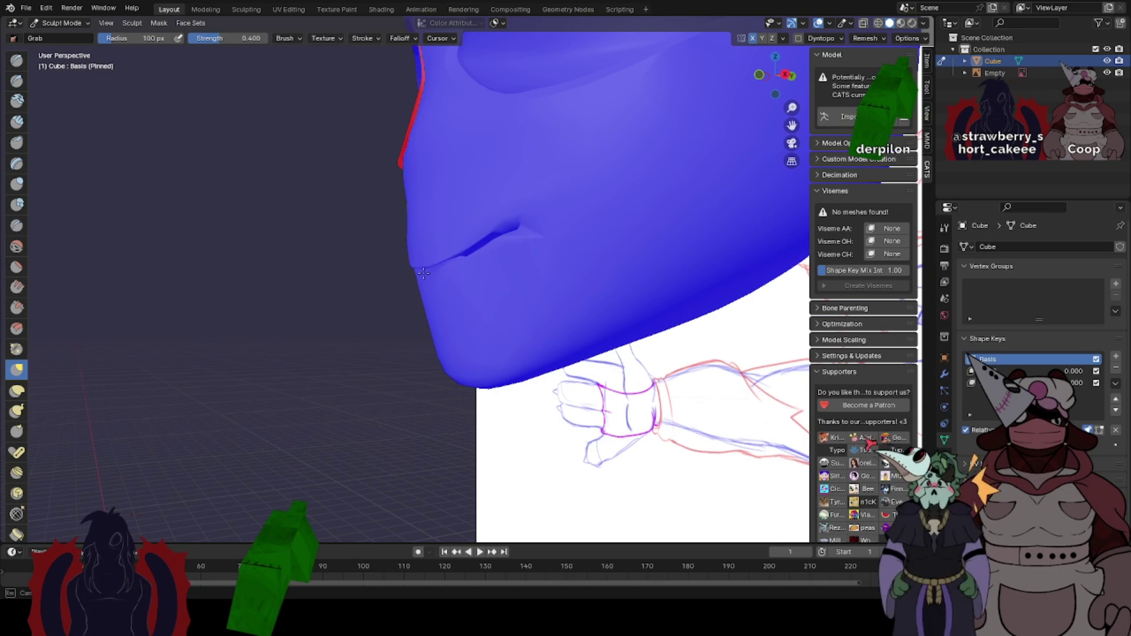
- Return the head to Object Mode in front view and save the file
left_click(786, 76)
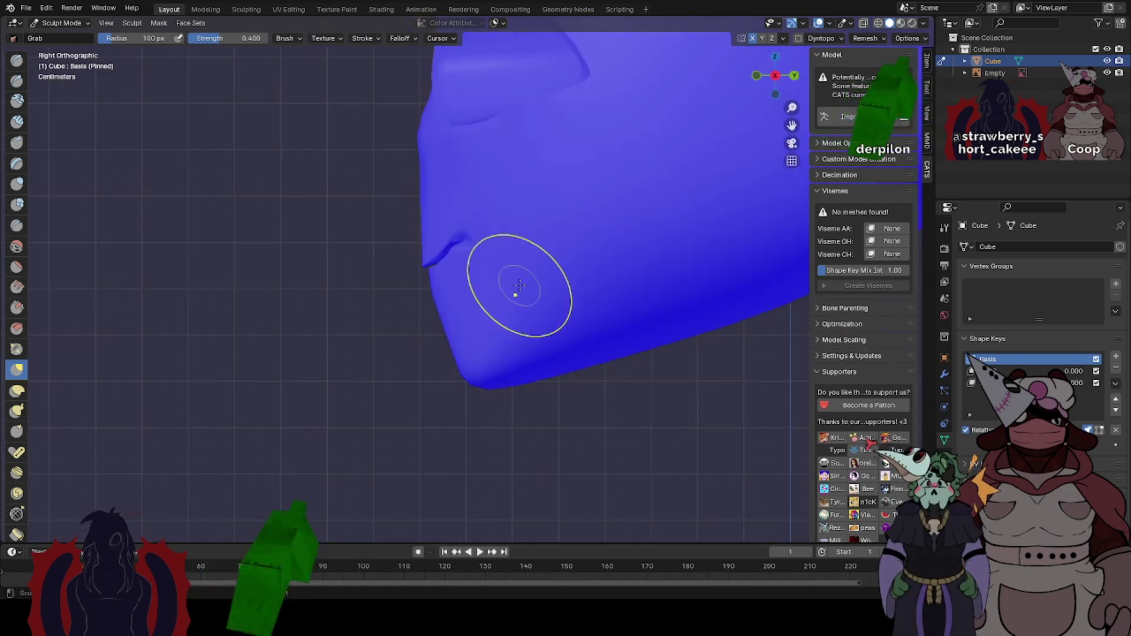
mouse_move(452, 286)
middle_mouse_down()
mouse_move(652, 285)
mouse_move(722, 150)
middle_mouse_up()
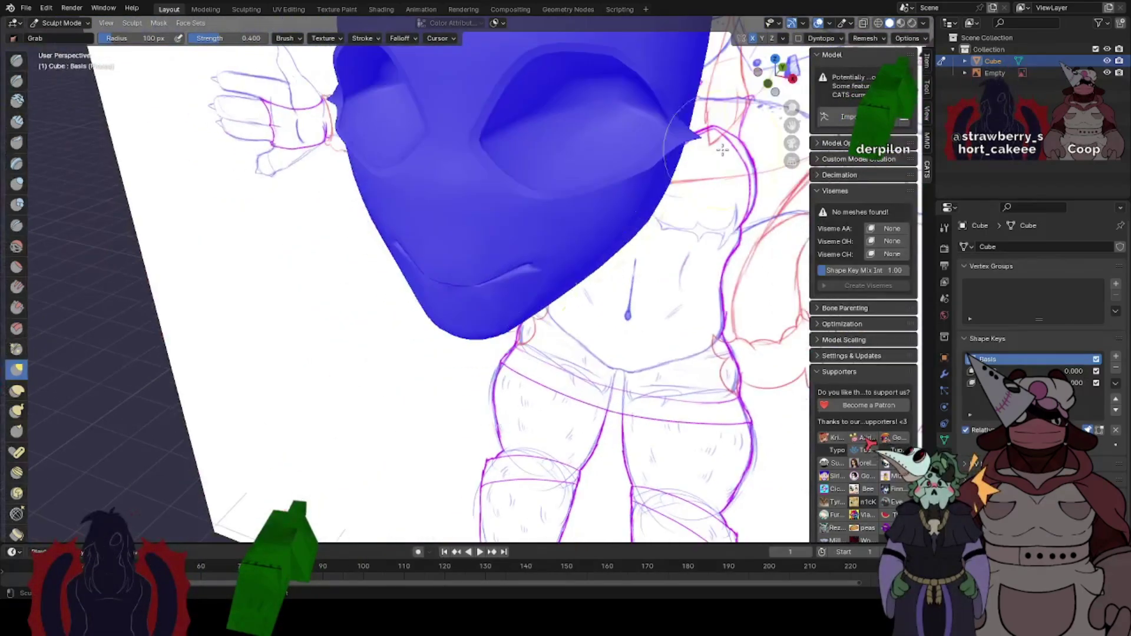
left_click(768, 84)
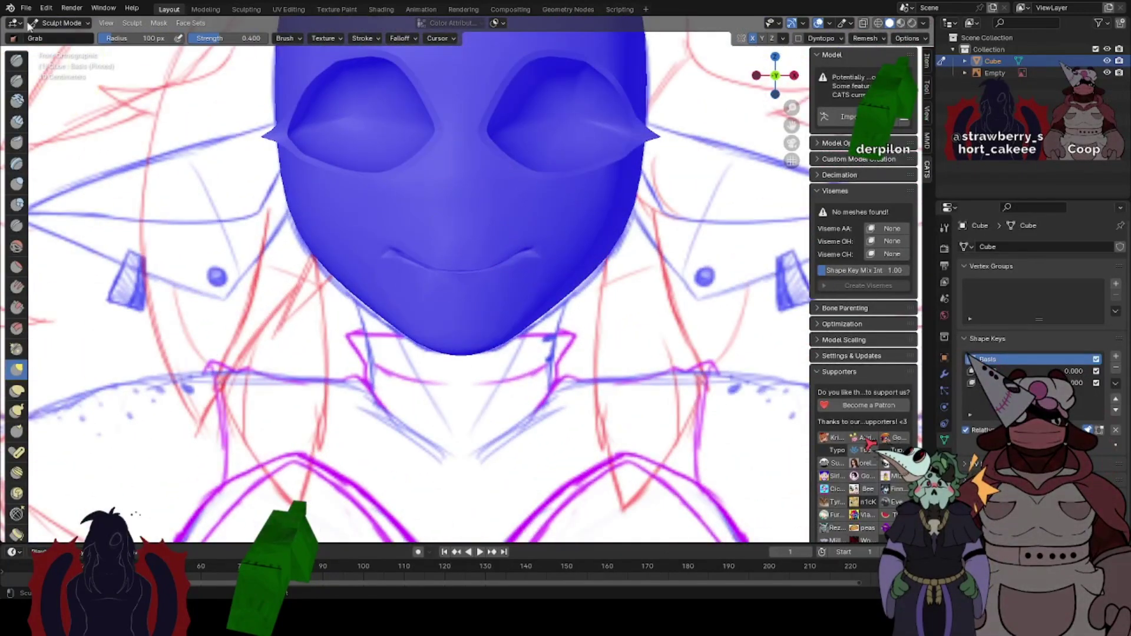
left_click(63, 37)
left_click(26, 8)
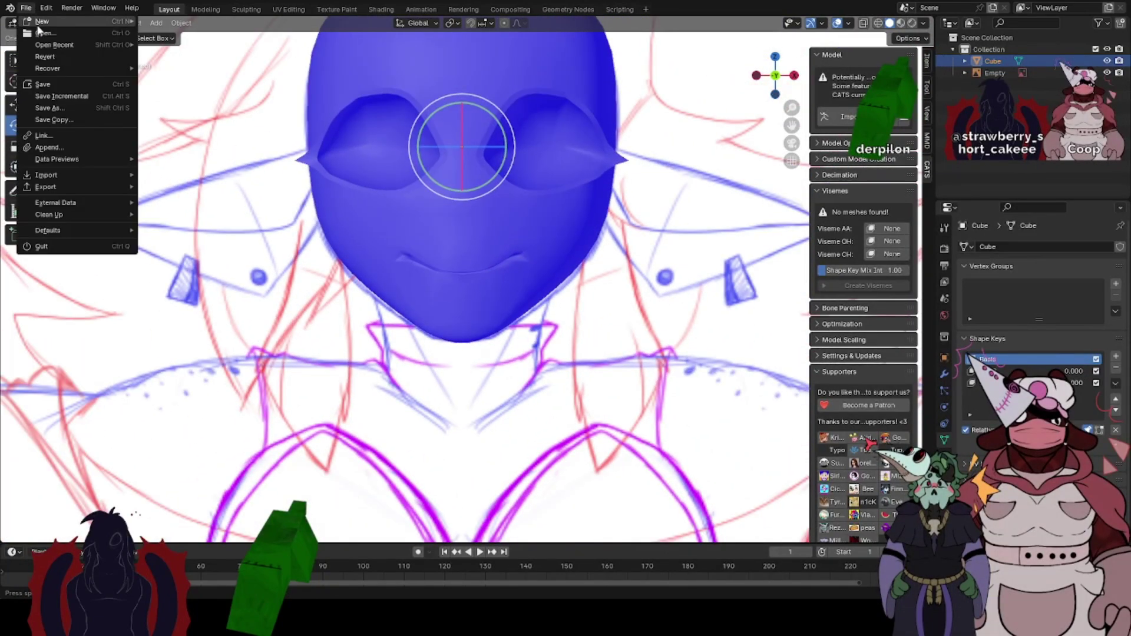
left_click(56, 85)
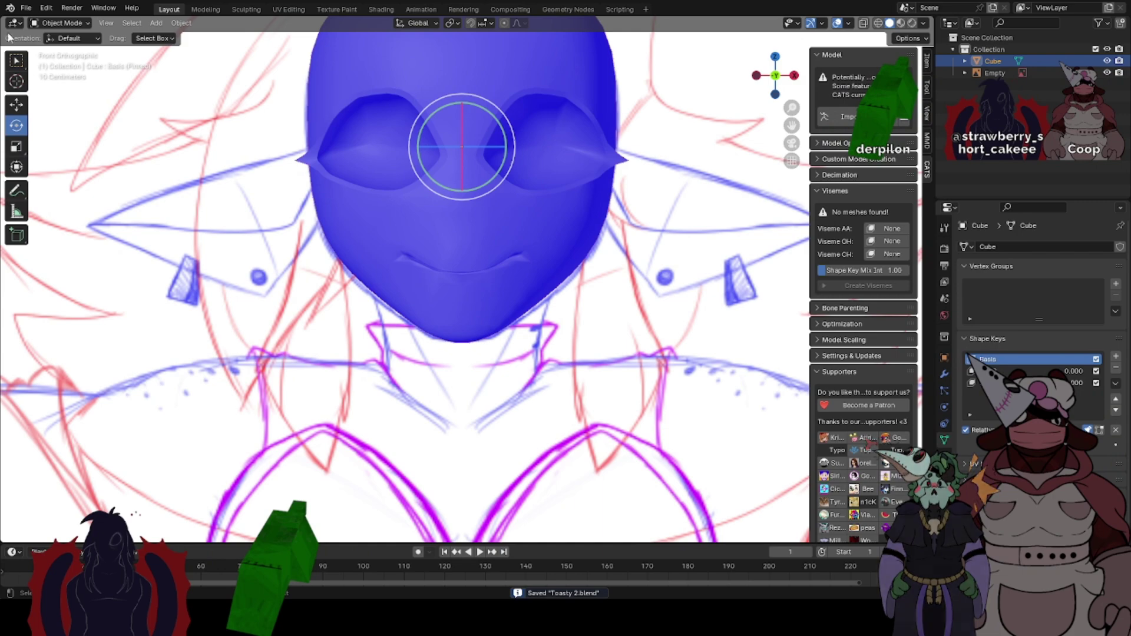
- Examine the coloured character drawings on the reference image, checking the outfit, tail and face
left_click(156, 24)
scroll(603, 189, "down", 7)
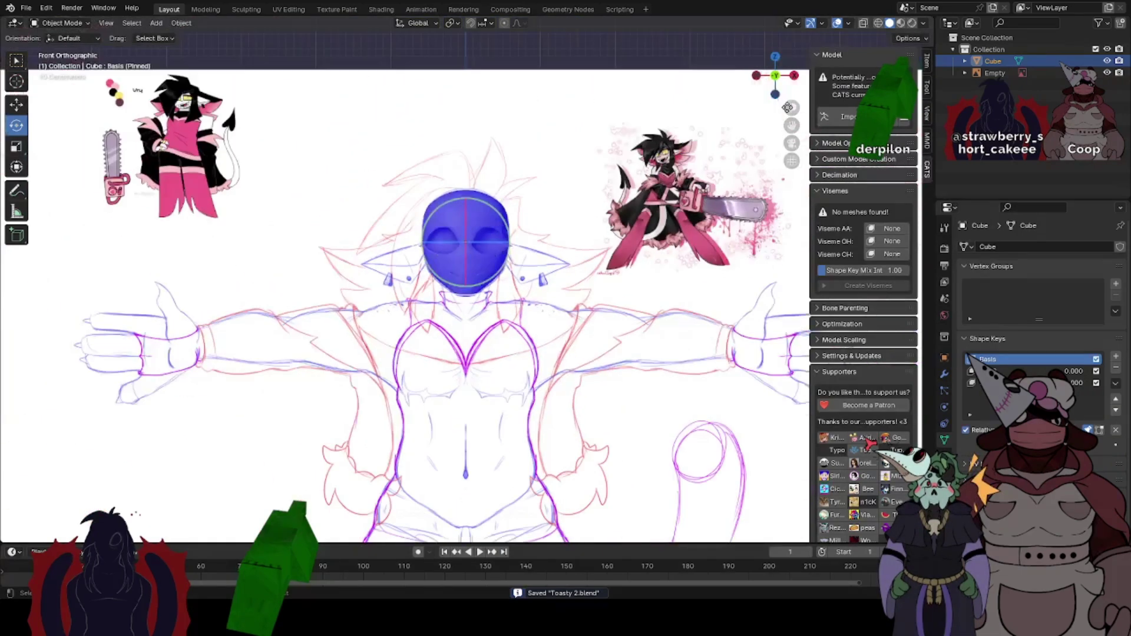
left_click_drag(794, 125, 1024, 259)
left_click_drag(792, 107, 791, 72)
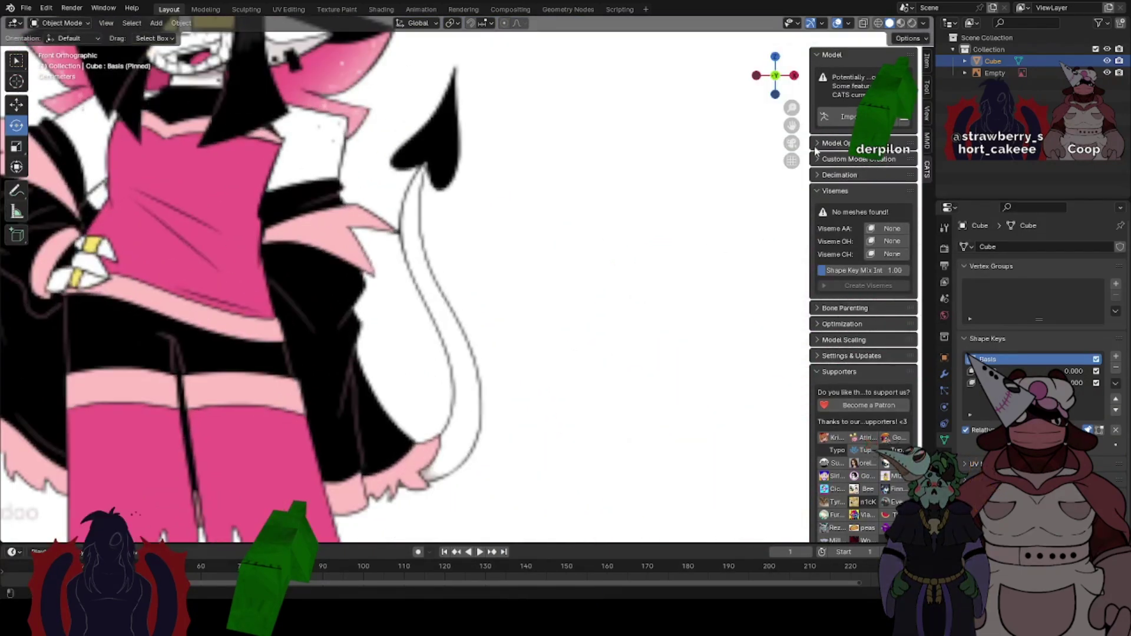
mouse_move(791, 125)
left_mouse_down()
mouse_move(872, 197)
mouse_move(283, 201)
mouse_move(177, 265)
mouse_move(41, 124)
left_mouse_up()
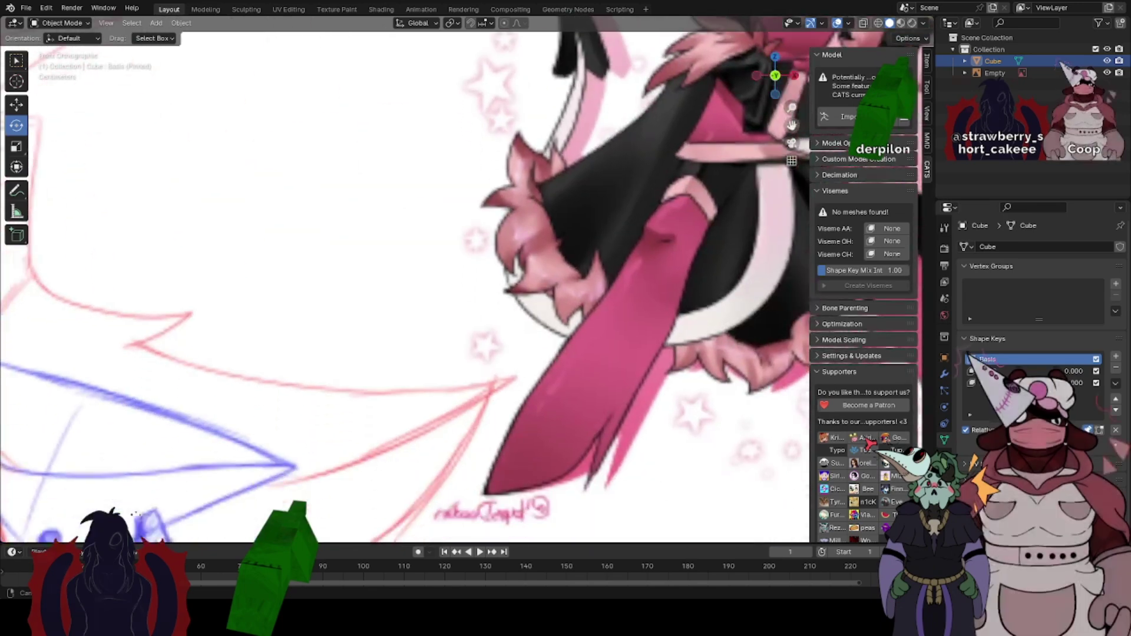
scroll(582, 224, "down", 7)
scroll(582, 224, "up", 4)
left_click_drag(789, 129, 645, 346)
scroll(595, 300, "up", 5)
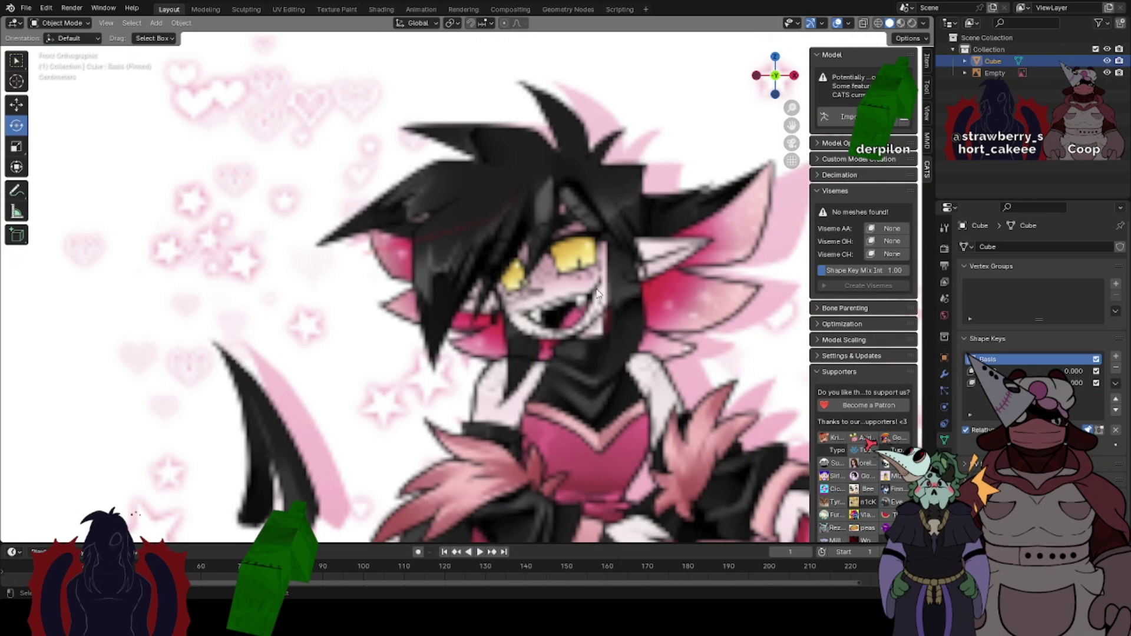
left_click_drag(795, 123, 1106, 3)
scroll(800, 124, "down", 12)
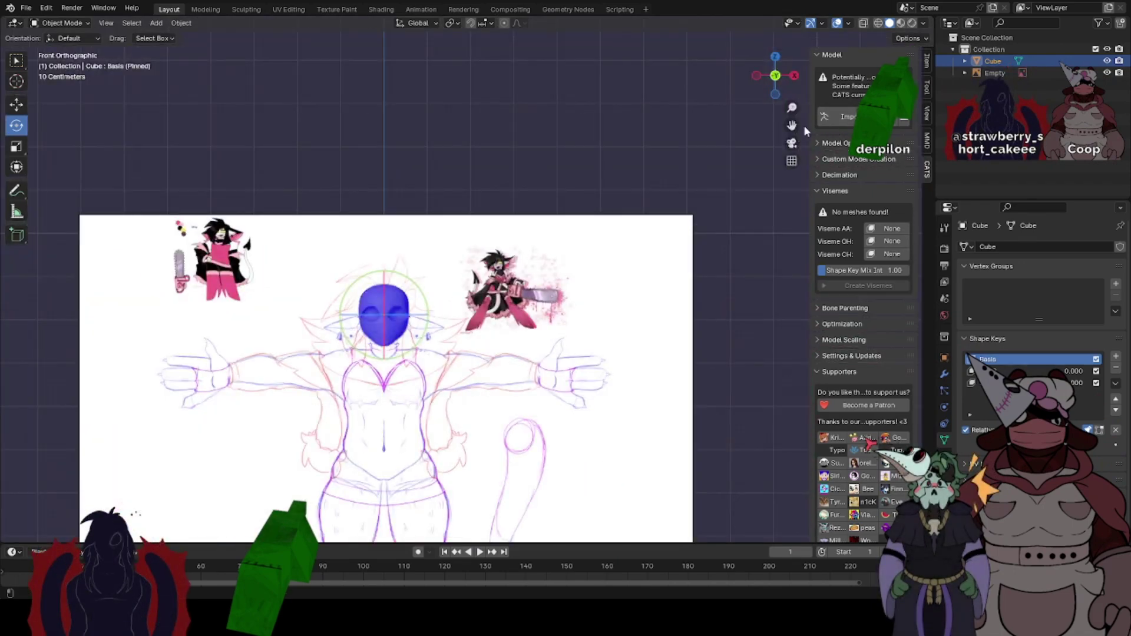
left_click_drag(795, 125, 847, 54)
scroll(453, 218, "up", 7)
left_click(177, 314)
scroll(177, 294, "down", 4)
- Add a cube mesh and move it in Edit Mode up beside the character's hips
left_click(159, 26)
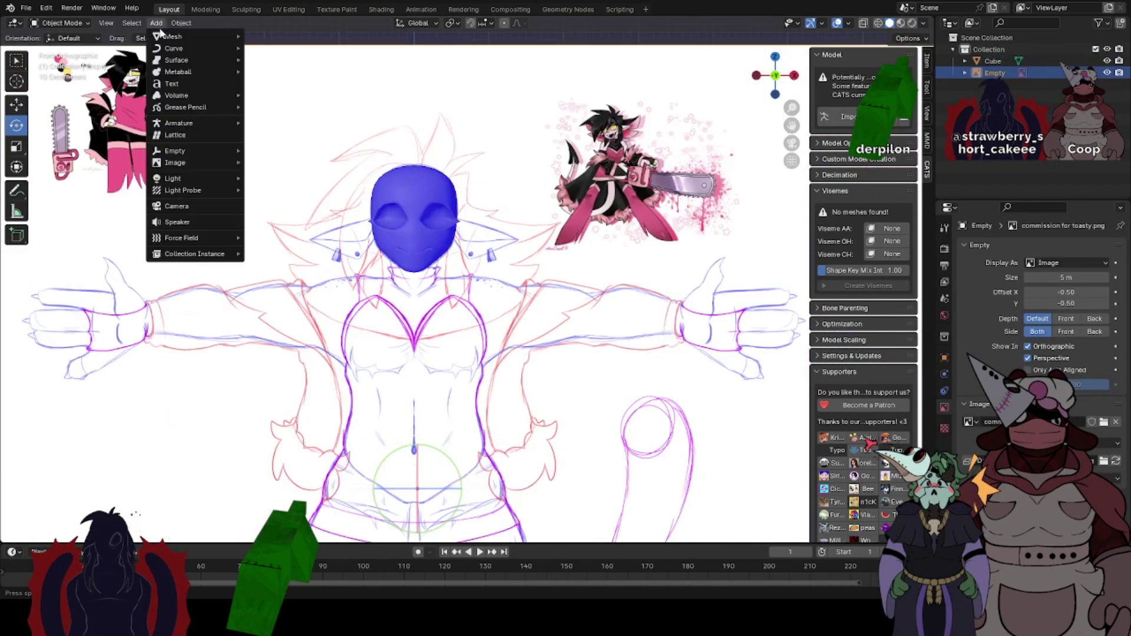
mouse_move(173, 36)
left_click(307, 50)
scroll(530, 276, "down", 8)
scroll(551, 292, "up", 2)
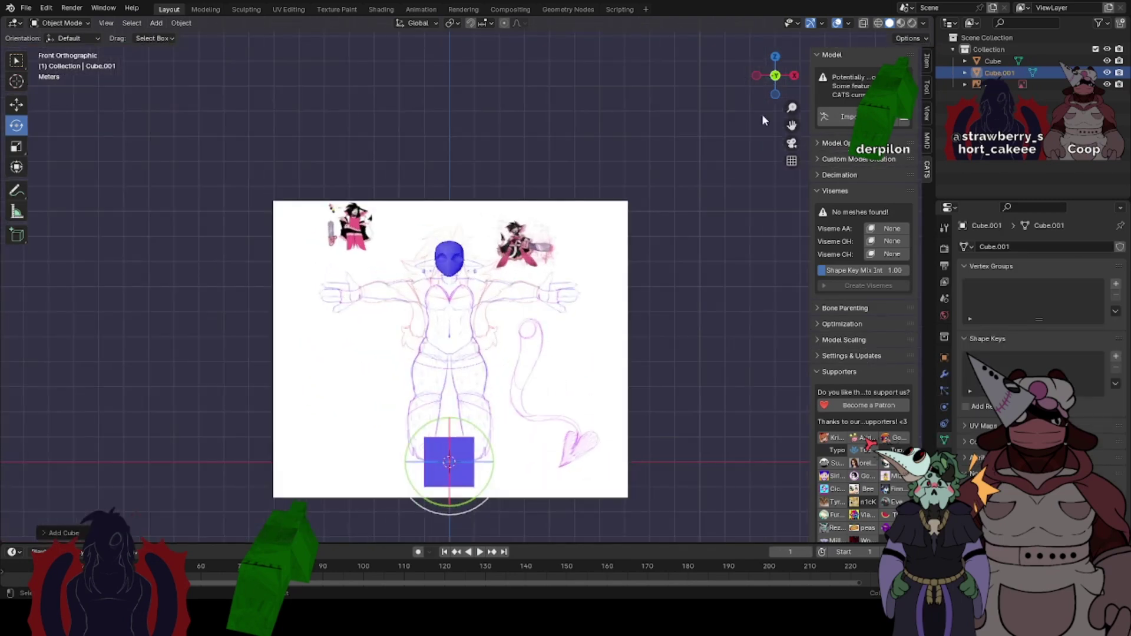
left_click_drag(791, 125, 842, 70)
scroll(593, 366, "up", 2)
key("Tab")
key("g")
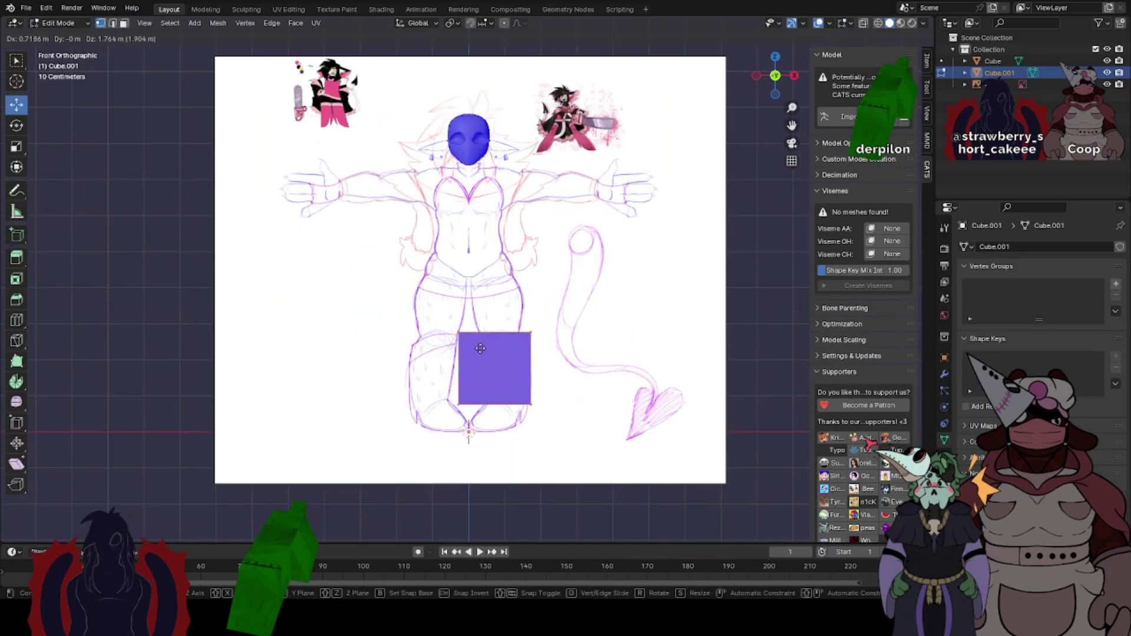
- Add a Mirror modifier to the new cube
left_click(946, 373)
left_click(993, 246)
left_click(992, 241)
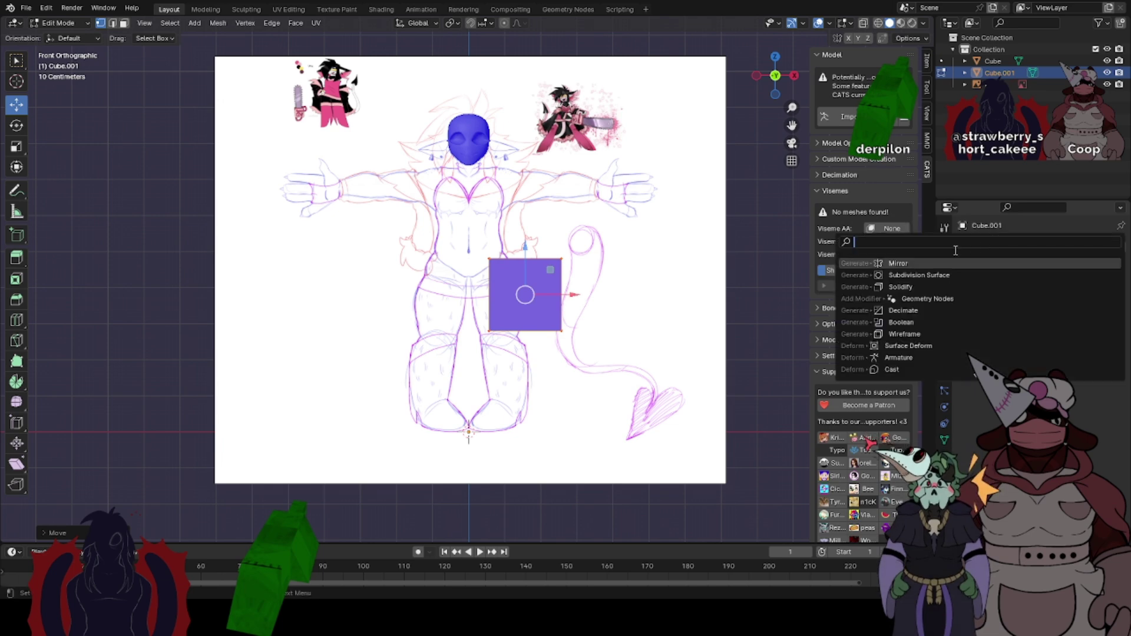
left_click(897, 263)
- Move the mirrored cube's geometry up and outward beside the torso, below the outstretched arm
key("g")
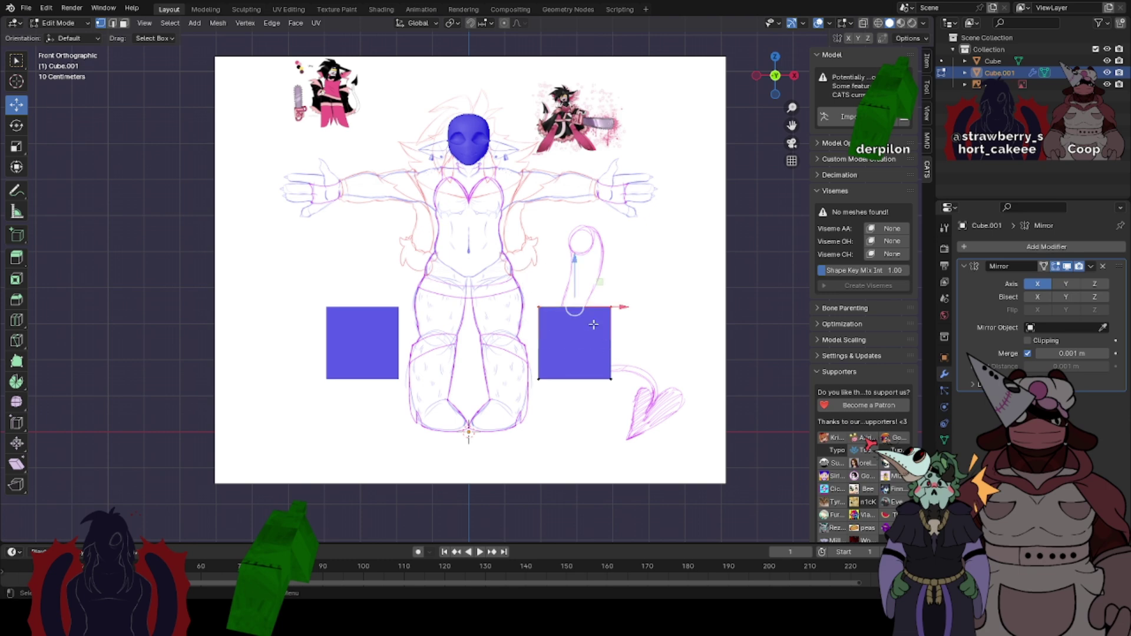
key("g")
left_click(561, 168)
scroll(561, 168, "up", 4)
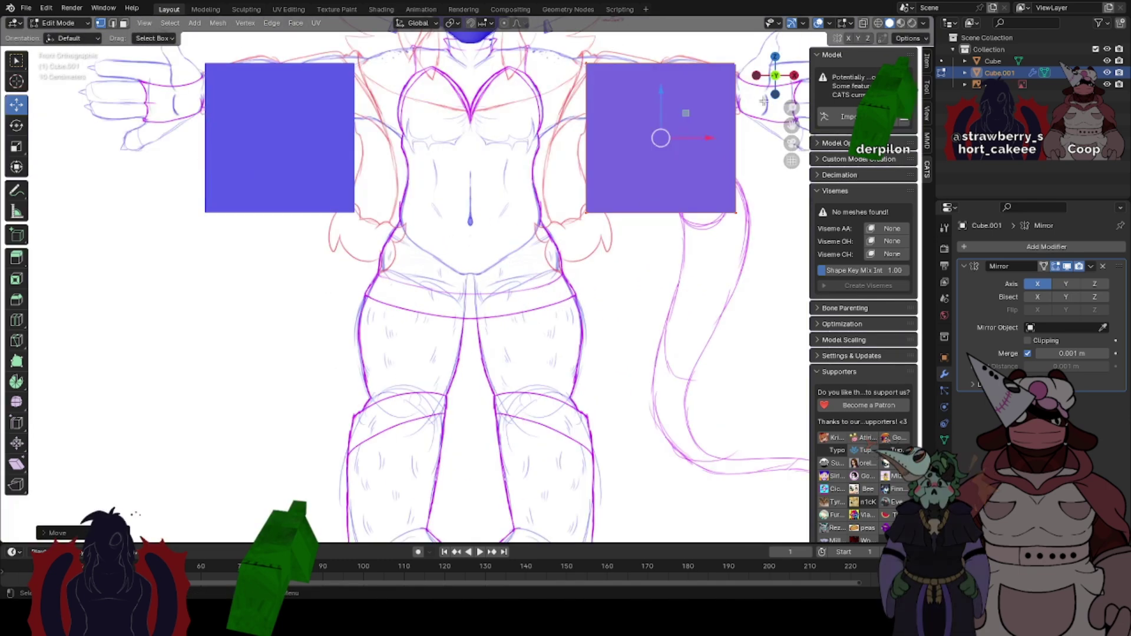
middle_click_drag(561, 169, 558, 276, "shift")
- Add a Subdivision Surface modifier to the mirrored cube and shrink its geometry beside the drawn shoulder
left_click(1042, 245)
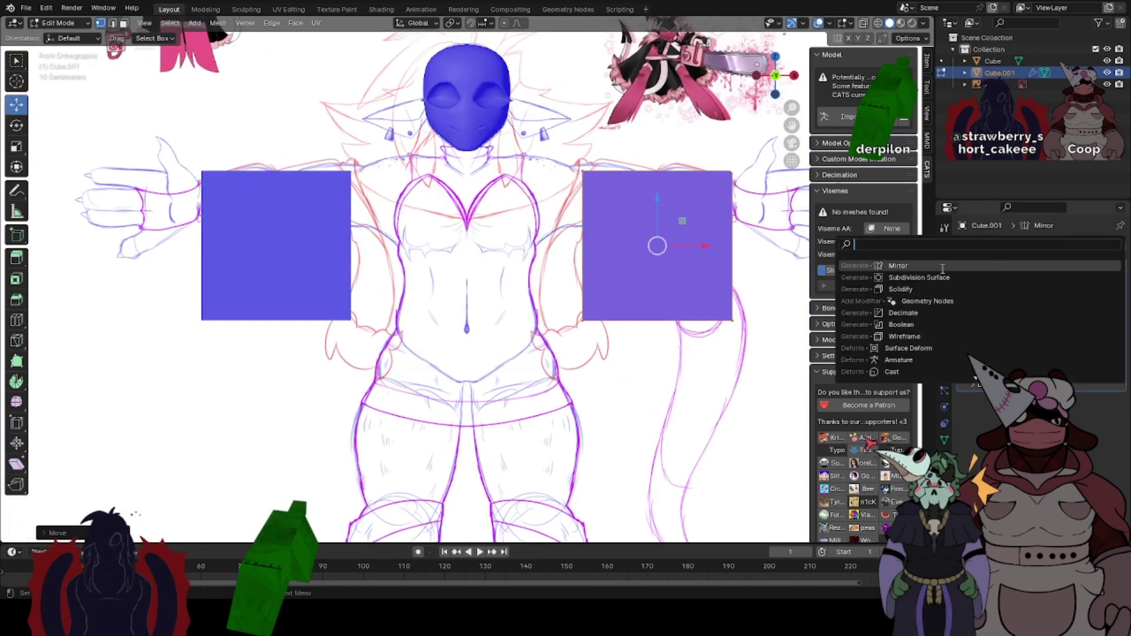
left_click(926, 278)
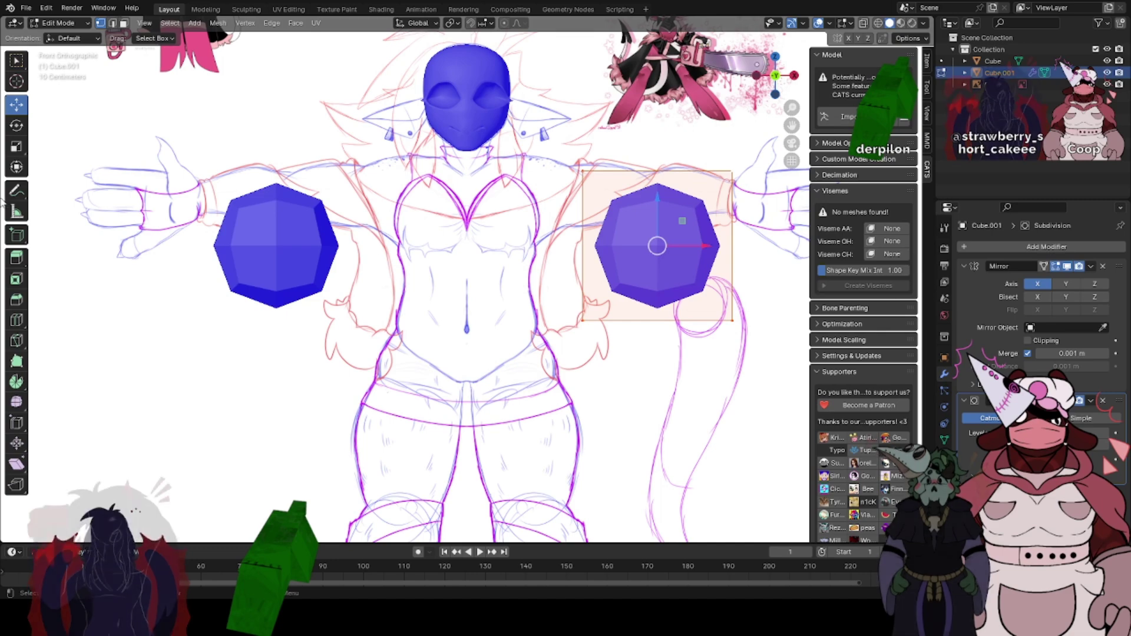
middle_click_drag(743, 236, 690, 343, "shift")
scroll(690, 343, "up", 3)
key("g")
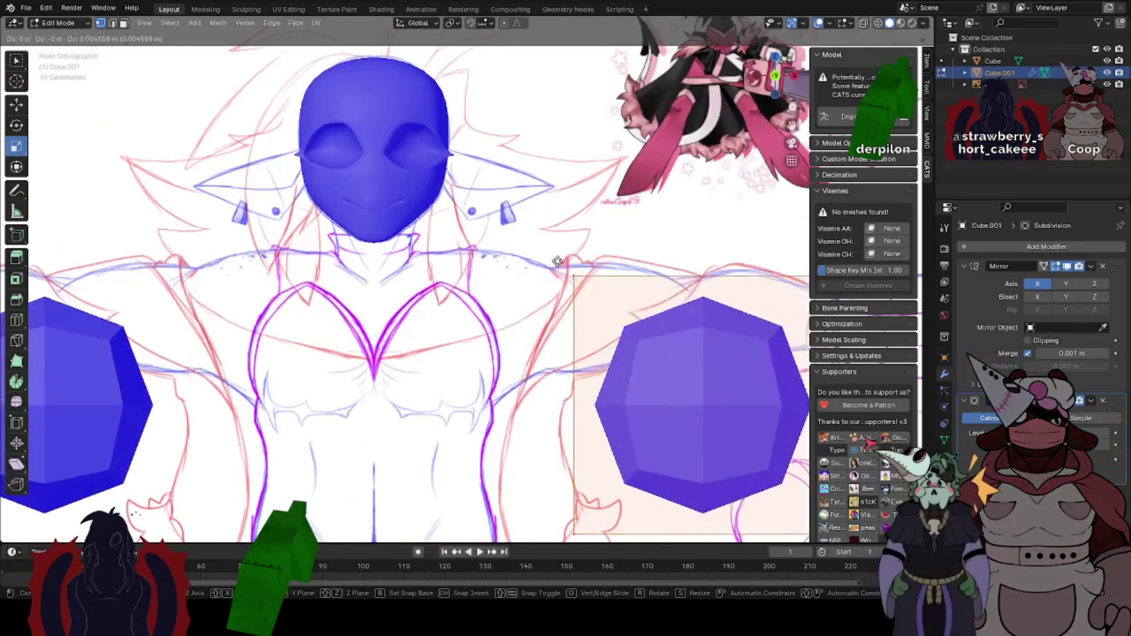
left_click(535, 227)
key("s")
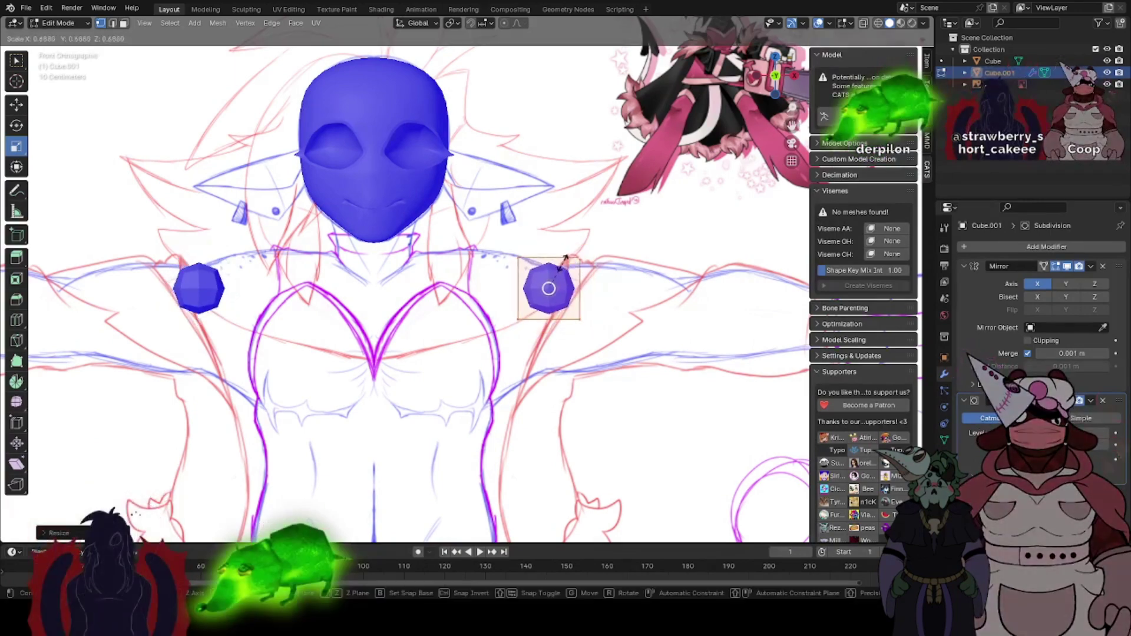
left_click(560, 275)
- Move the small cube up beside the character's jaw and scale it down further
key("g")
left_click(473, 208)
key("s")
left_click(473, 216)
- In side view, move the small cube forward to the front of the face
middle_click_drag(489, 206, 398, 215)
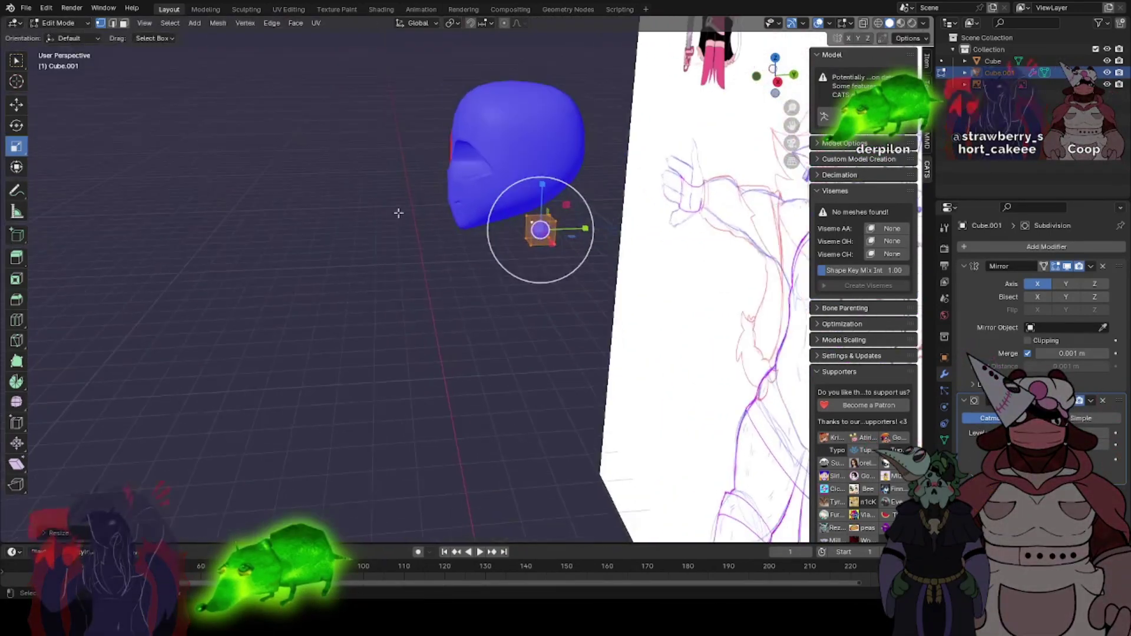
left_click(15, 104)
scroll(717, 258, "up", 3)
left_click_drag(641, 193, 484, 195)
scroll(613, 187, "up", 2)
left_click(756, 76)
left_click_drag(789, 126, 901, 321)
scroll(589, 360, "up", 2)
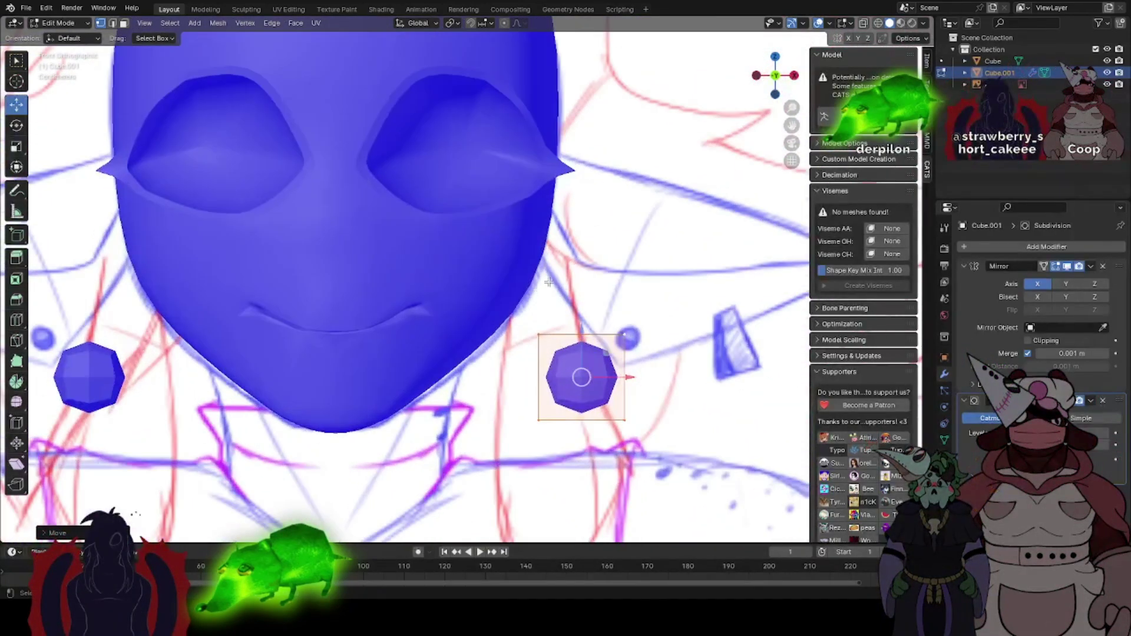
- Position the small cube over the corner of the mouth in front view and shrink it to the corner's size
left_click_drag(581, 377, 431, 308)
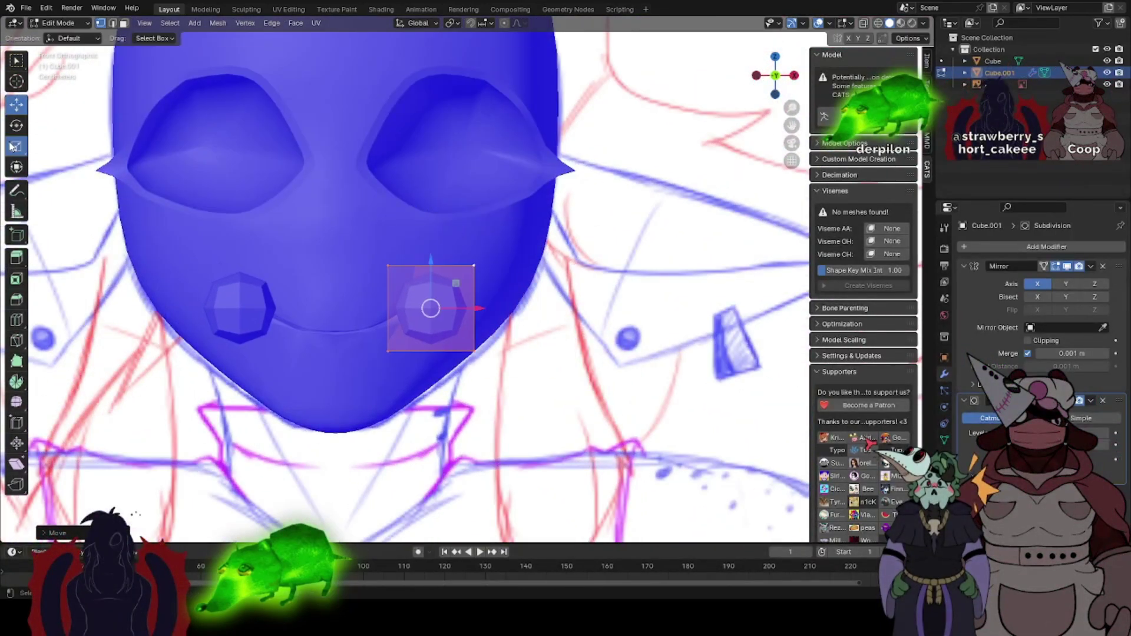
key("s")
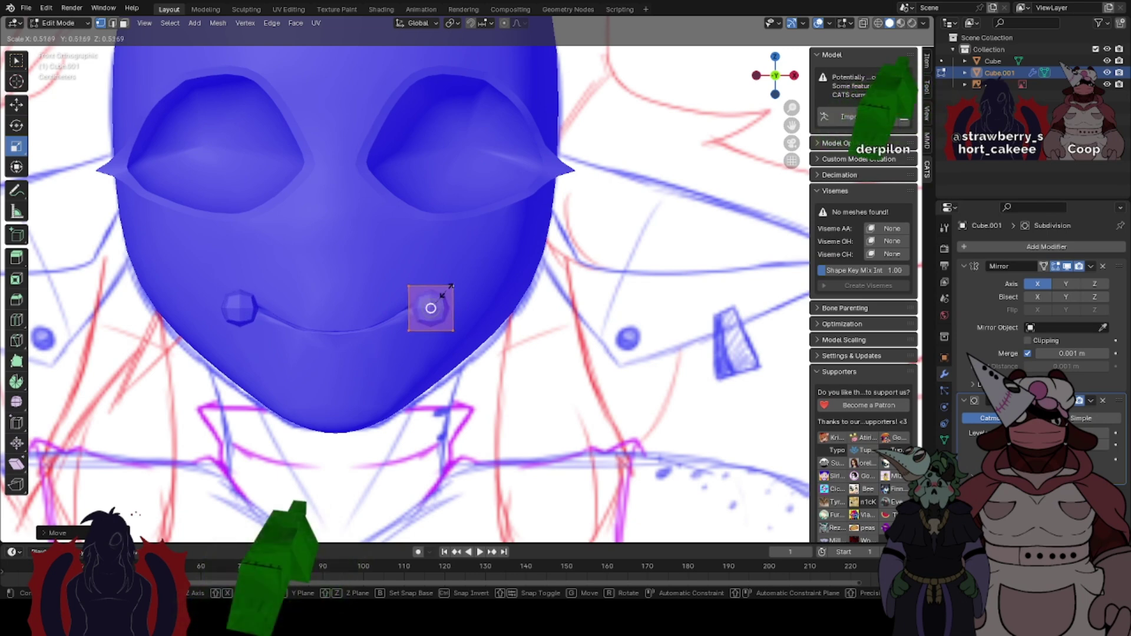
left_click(442, 295)
scroll(461, 280, "up", 2)
key("g")
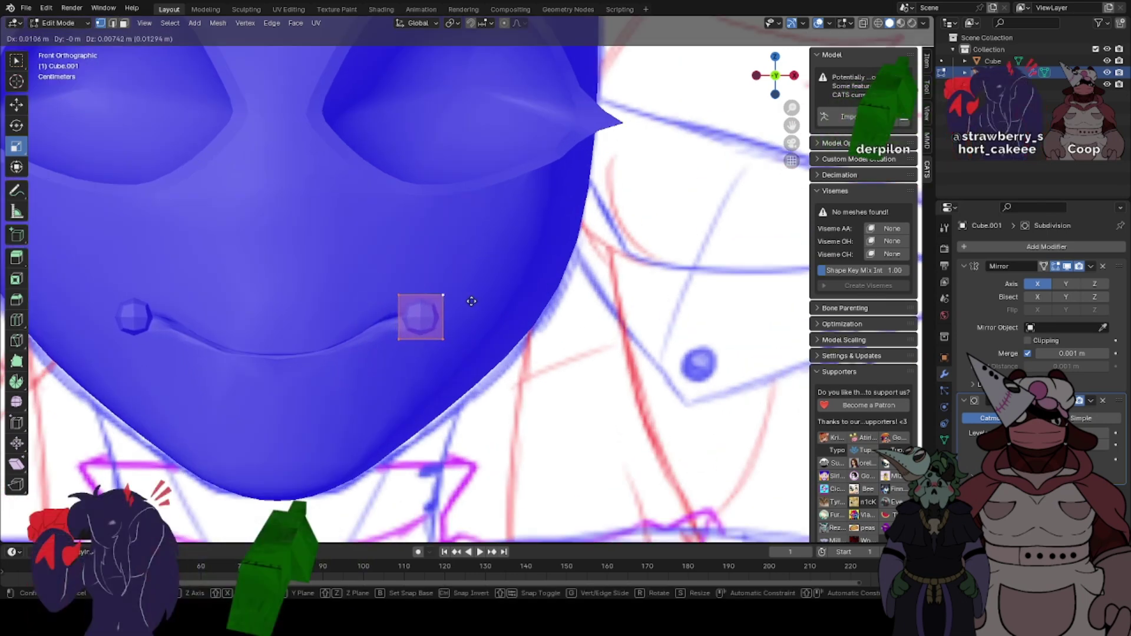
left_click(471, 301)
scroll(470, 298, "up", 1)
- Narrow the cube's inner end with X-ray selection and pull it in toward the mouth line
left_click_drag(790, 126, 927, 3)
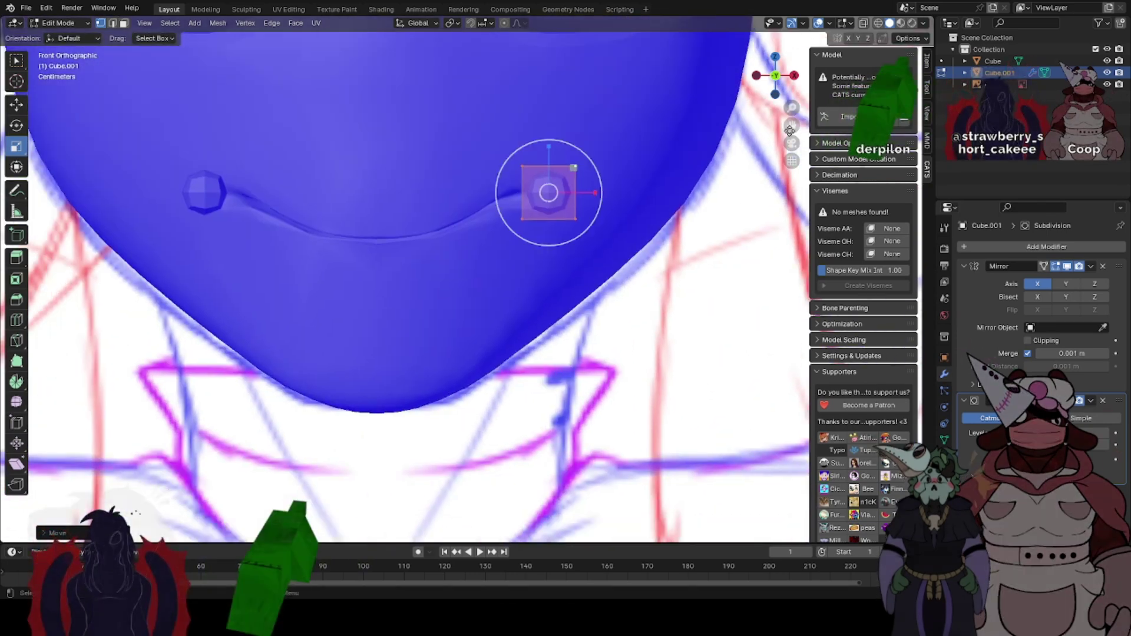
left_click(864, 23)
left_click_drag(474, 121, 528, 235)
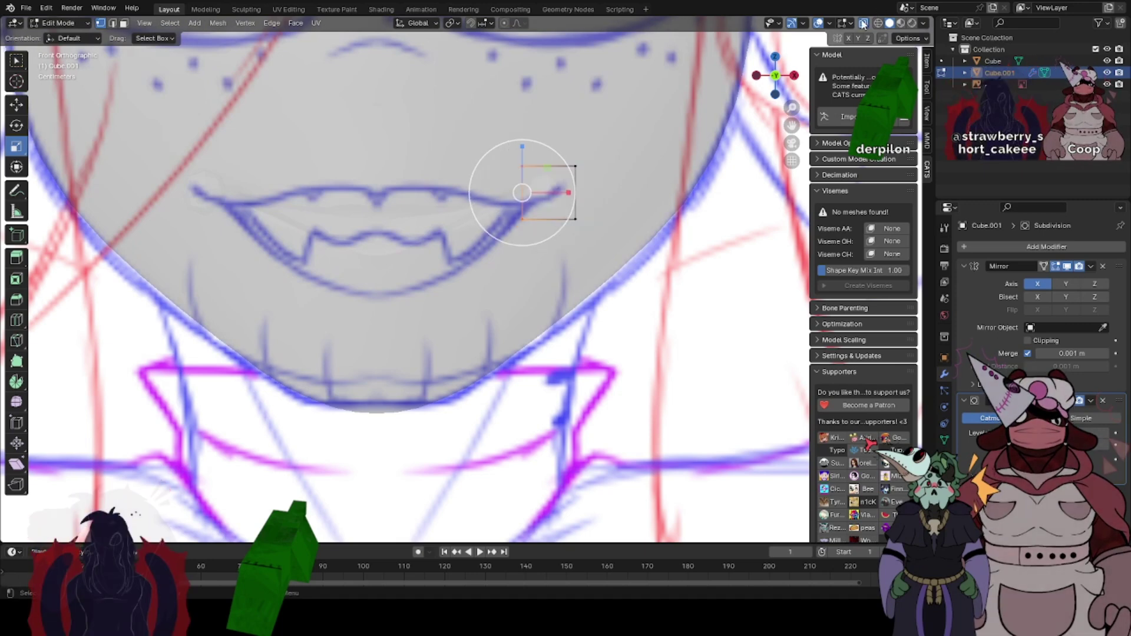
left_click(863, 23)
left_click_drag(791, 125, 783, 198)
key("s")
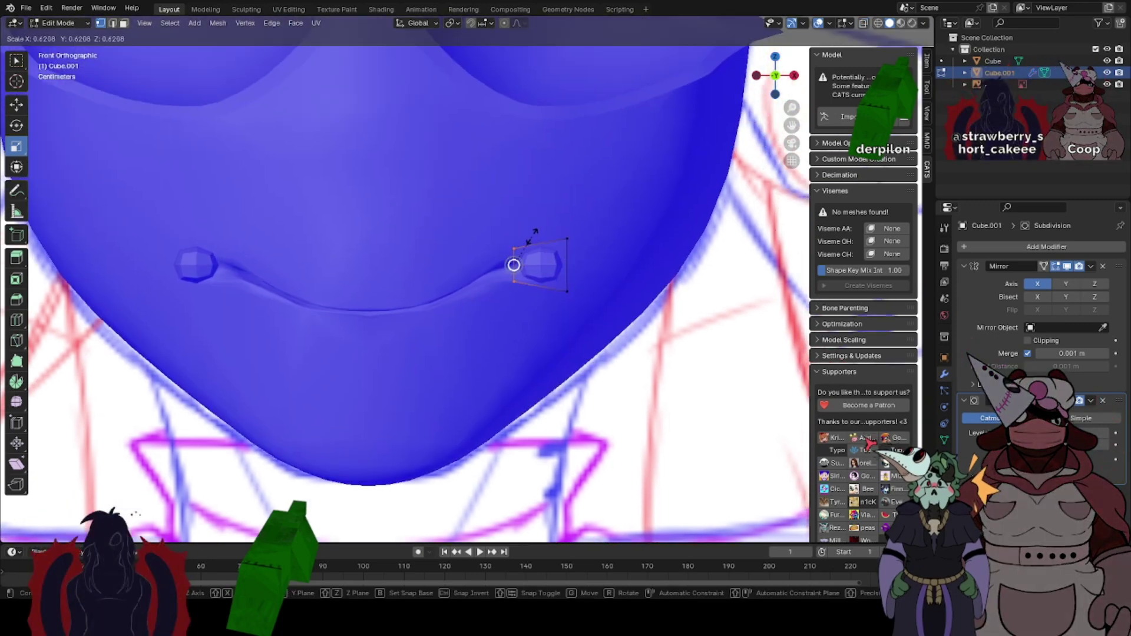
left_click(526, 249)
key("g")
left_click(506, 252)
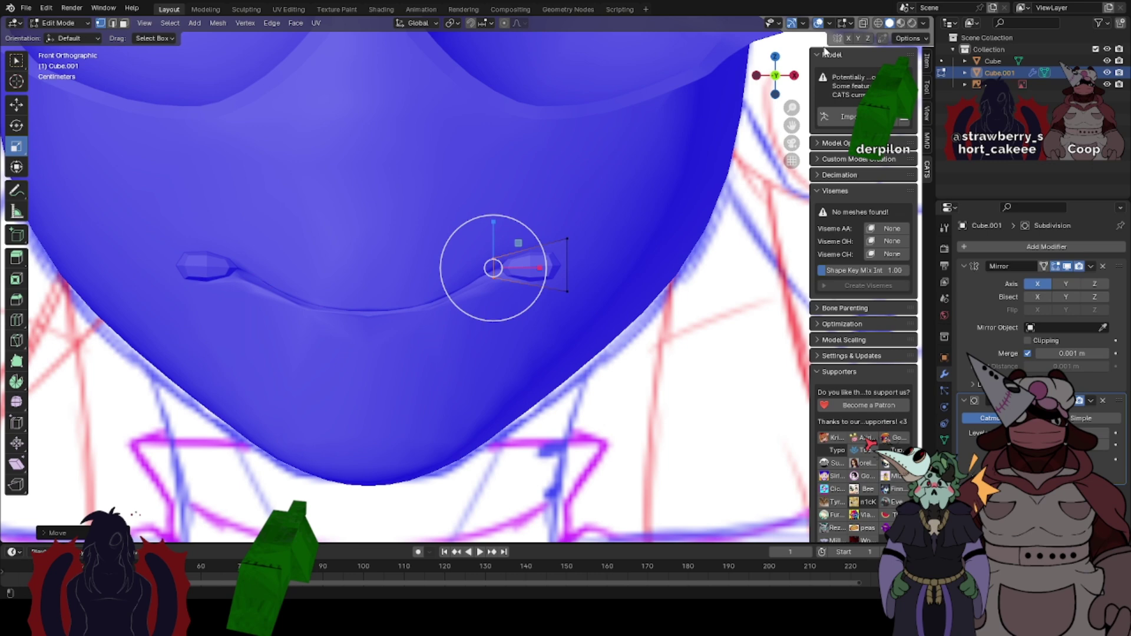
- With X-ray on, select the cube's outer end vertices and move them slightly inward at the drawn mouth corner
left_click(863, 23)
left_click_drag(559, 192, 597, 329)
key("g")
left_click(581, 324)
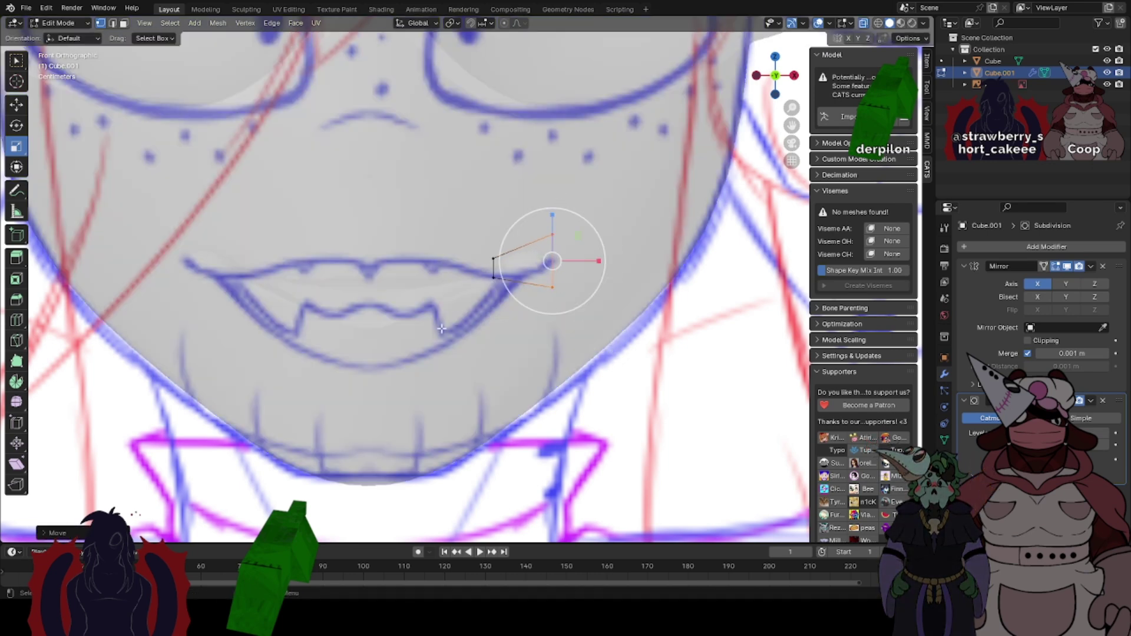
- Add a loop cut through the middle of the mouth-corner piece and move it toward the outer end
left_click(17, 319)
left_click(521, 240)
scroll(177, 174, "up", 2)
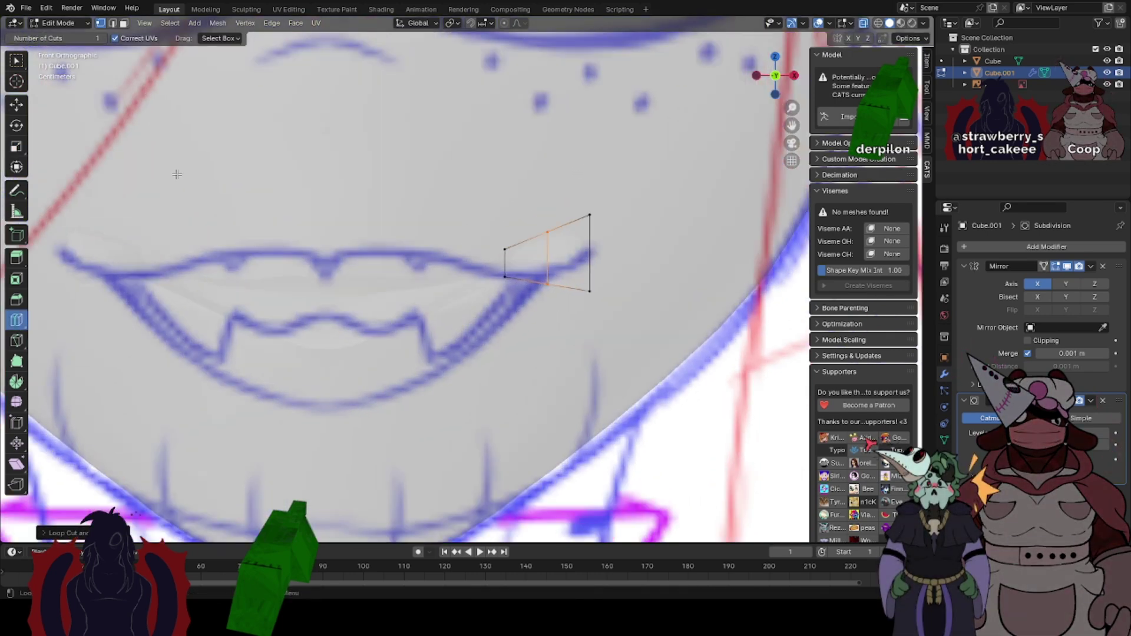
left_click(16, 110)
key("g")
left_click(606, 274)
left_click(863, 23)
scroll(657, 183, "up", 1)
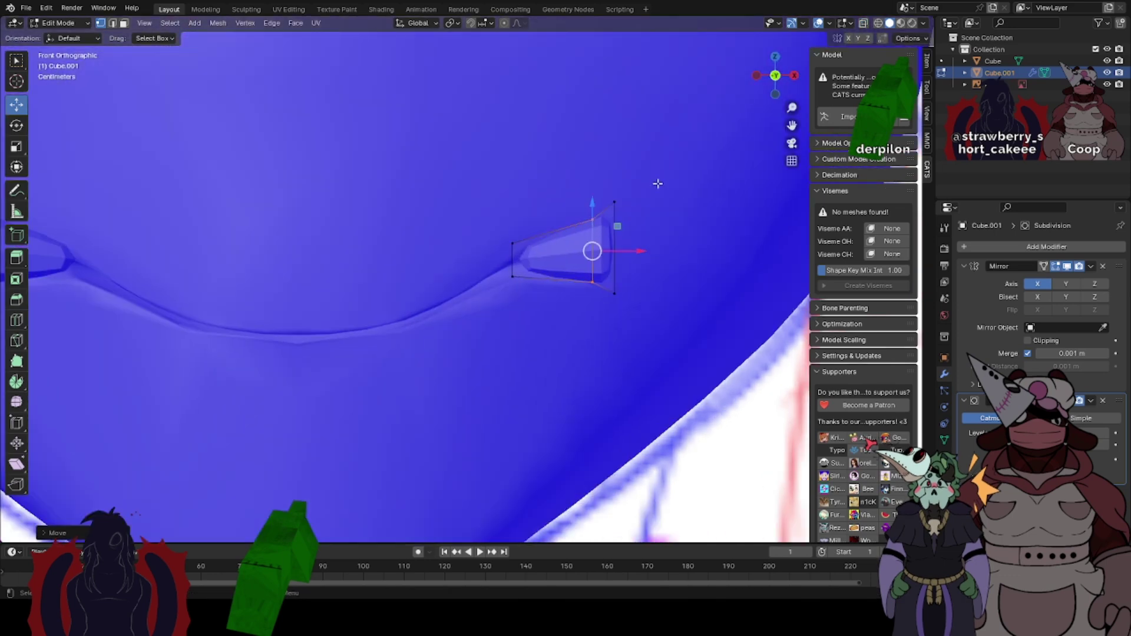
- With X-ray on, adjust the upper vertices of the new loop to start rounding the mouth-corner piece
left_click(863, 23)
left_click(740, 144)
left_click(591, 220)
left_click_drag(592, 220, 575, 206)
- Check the mouth-corner shape against the whole face and open the reference image's data properties
key("Tab")
scroll(596, 301, "down", 5)
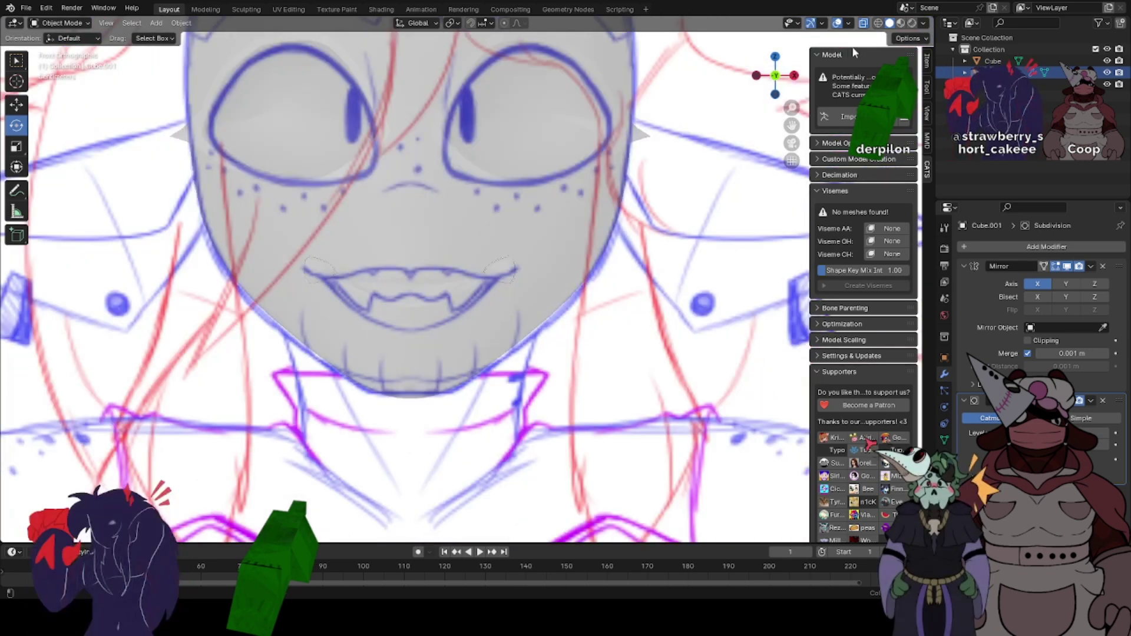
left_click(863, 24)
scroll(765, 129, "down", 3)
left_click(995, 84)
left_click(944, 407)
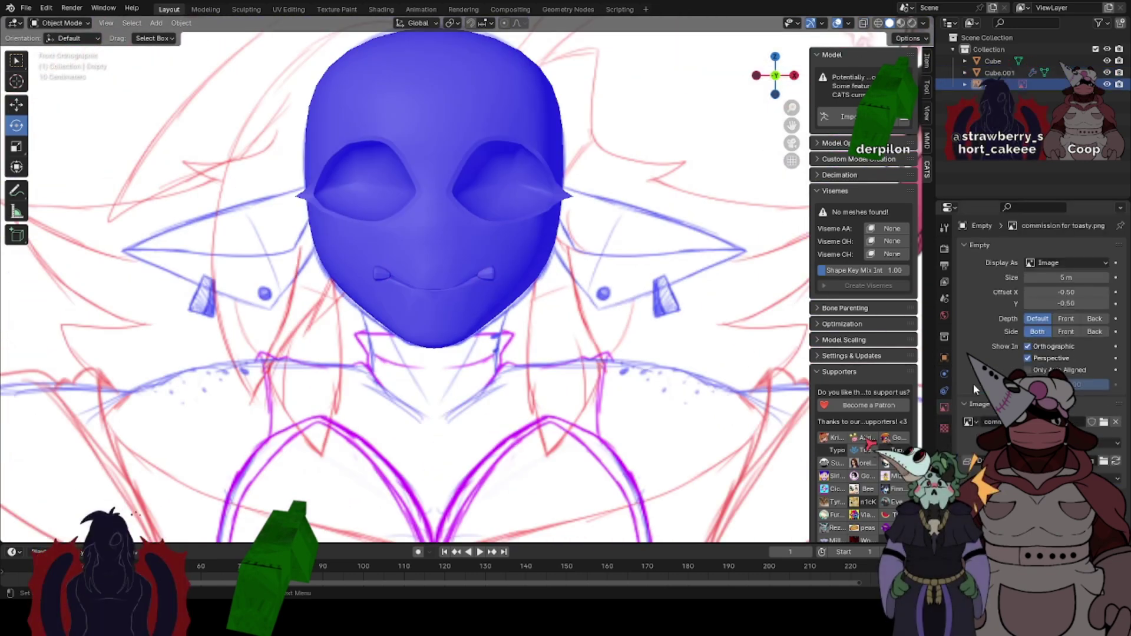
- Reshape the mouth-corner piece's outer vertices in Edit Mode into a rounded outline, with X-ray on over the reference
scroll(512, 192, "up", 5)
left_click(528, 256)
scroll(530, 255, "up", 3)
left_click(542, 255)
key("Tab")
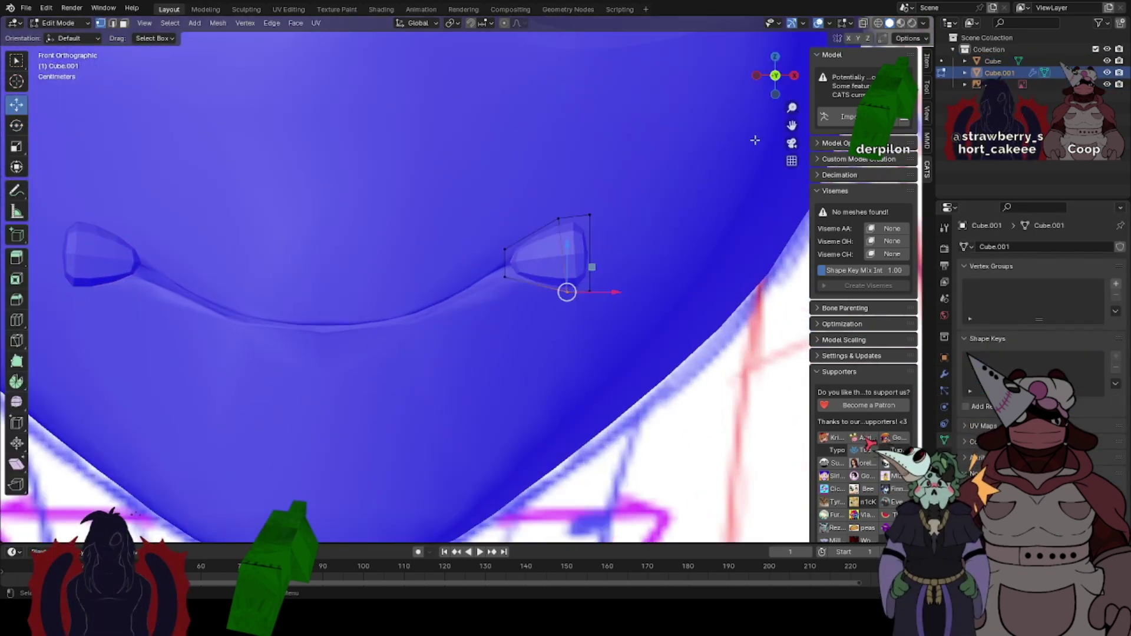
left_click(862, 24)
left_click(628, 266)
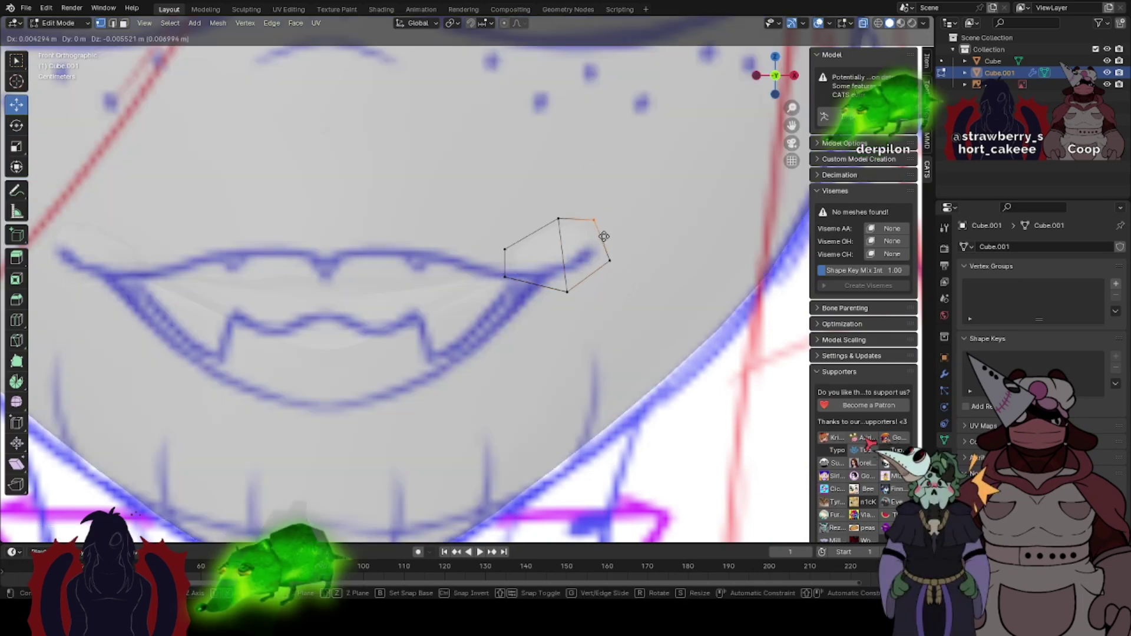
key("Tab")
left_click(862, 25)
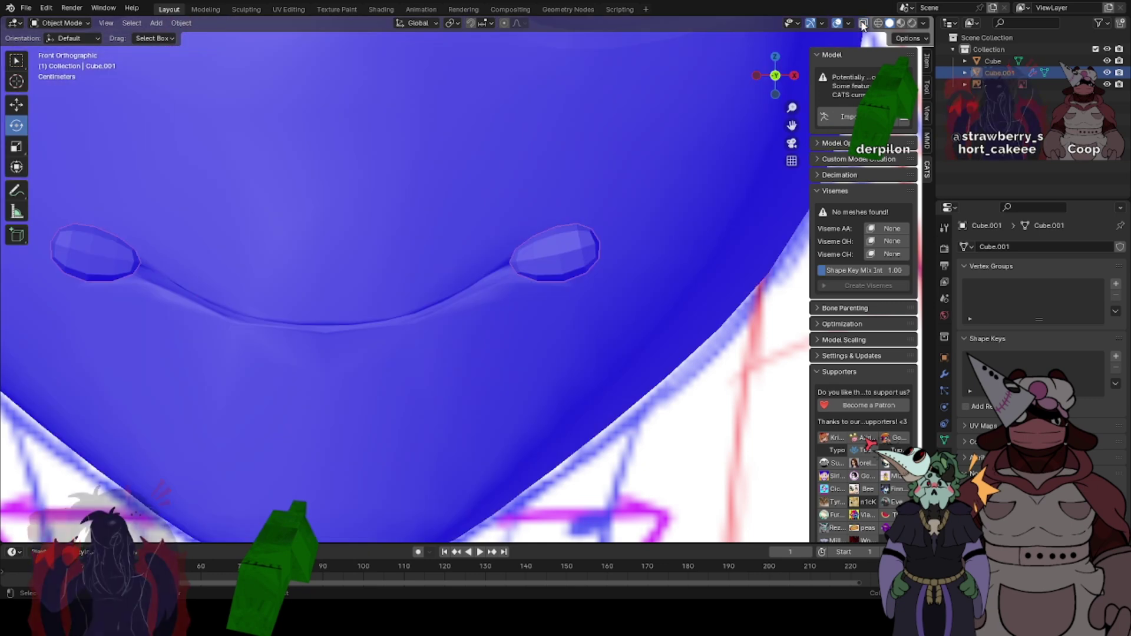
- Select all of the mouth-corner piece's geometry, scale it down and reposition it over the drawn corner
left_click(863, 24)
key("Tab")
left_click_drag(477, 178, 569, 261)
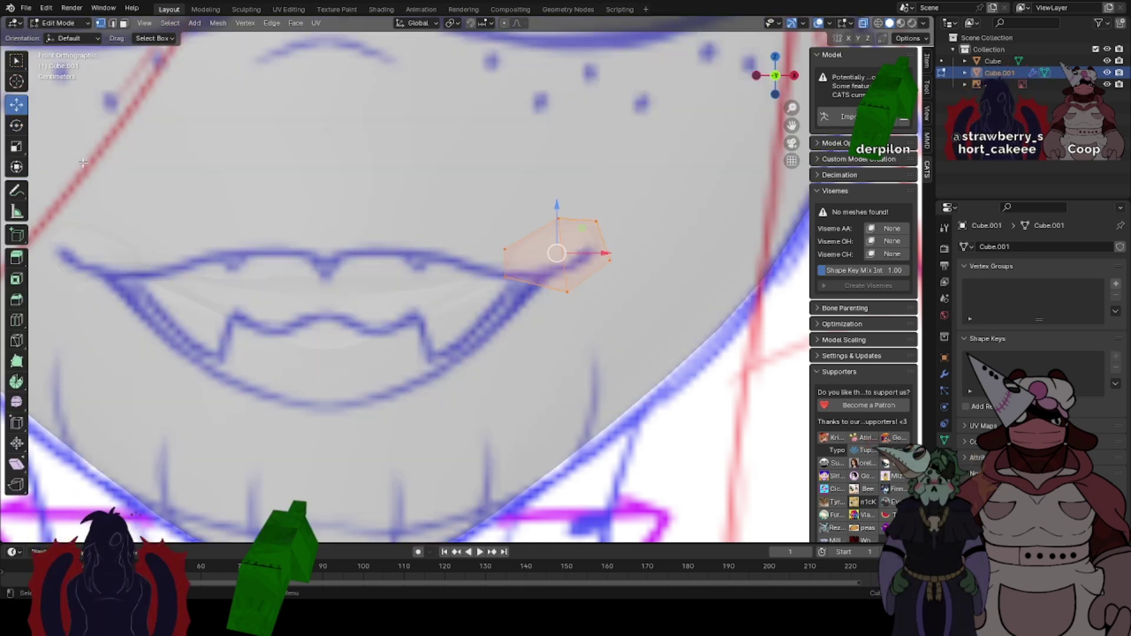
left_click(17, 147)
left_click_drag(589, 216, 566, 204)
left_click(16, 125)
key("g")
left_click(555, 204)
key("Tab")
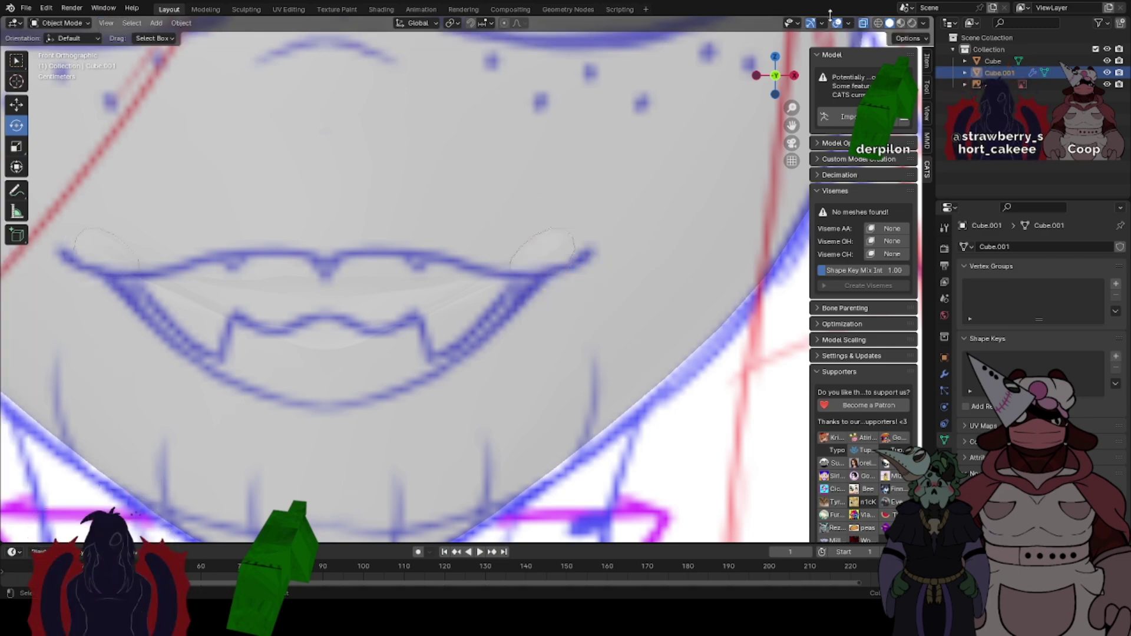
- Turn off X-ray and apply Shade Smooth to the mouth-corner piece
left_click(864, 24)
scroll(501, 238, "down", 1)
right_click(411, 218)
left_click(407, 207)
scroll(392, 244, "down", 4)
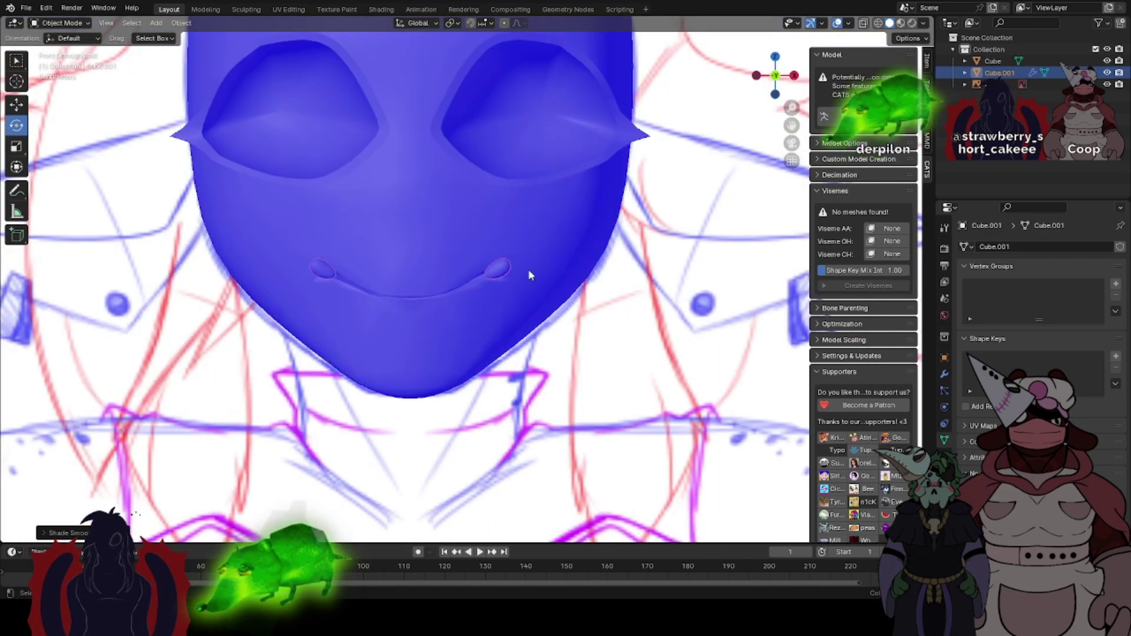
- From the side, move the mouth-corner piece's geometry onto the surface of the face
middle_click_drag(528, 275, 402, 254)
key("Tab")
key("g")
left_click(445, 251)
key("g")
left_click(428, 258)
- Freely rotate the mouth-corner piece to follow the slope of the face and nudge it into place
left_click_drag(468, 256, 495, 268)
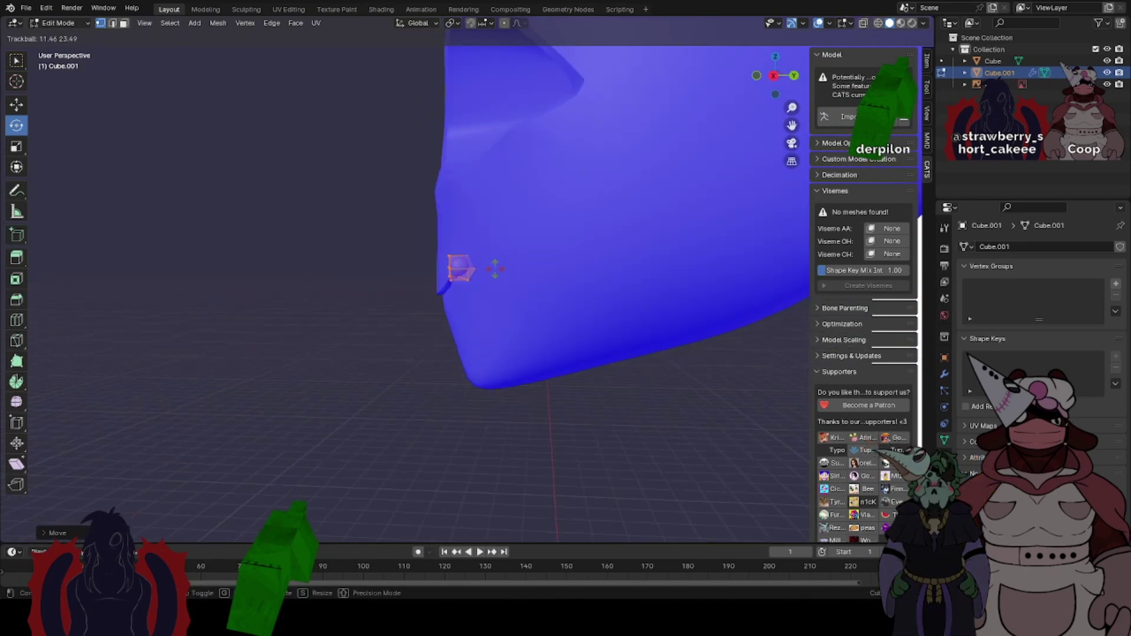
left_click(494, 269)
middle_click_drag(495, 269, 492, 238)
key("r")
key("r")
left_click(492, 208)
key("r")
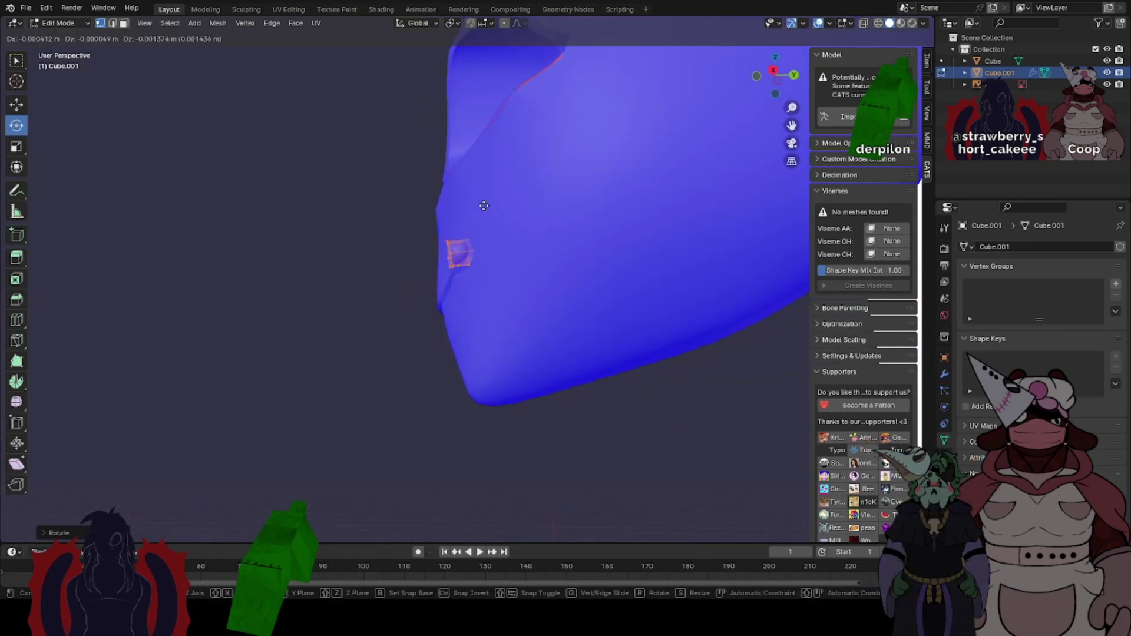
left_click(484, 206)
- Move the mouth-corner piece from several angles so it sits embedded in the face at the end of the mouth line
middle_click_drag(565, 222, 713, 237)
key("g")
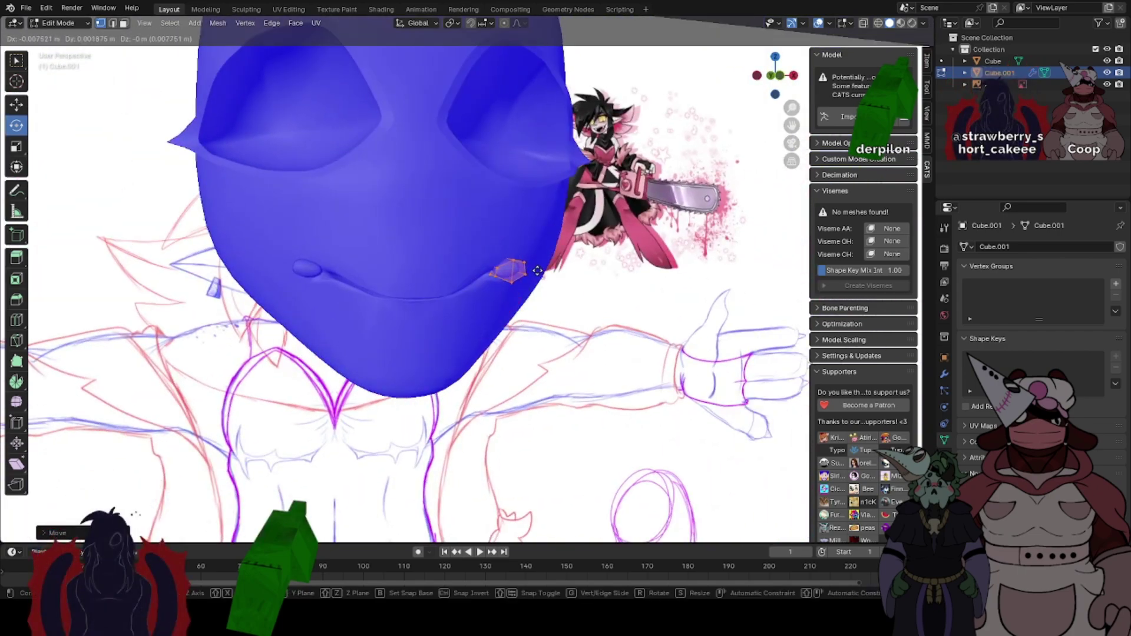
left_click(537, 270)
middle_click_drag(537, 270, 458, 265)
left_click(567, 270)
key("g")
left_click(500, 269)
key("g")
left_click(404, 272)
key("g")
left_click(599, 260)
- Check the head from a distance, then reposition and tilt the mouth-corner piece in front view
key("Tab")
left_click(630, 246)
scroll(600, 236, "down", 5)
scroll(457, 265, "down", 2)
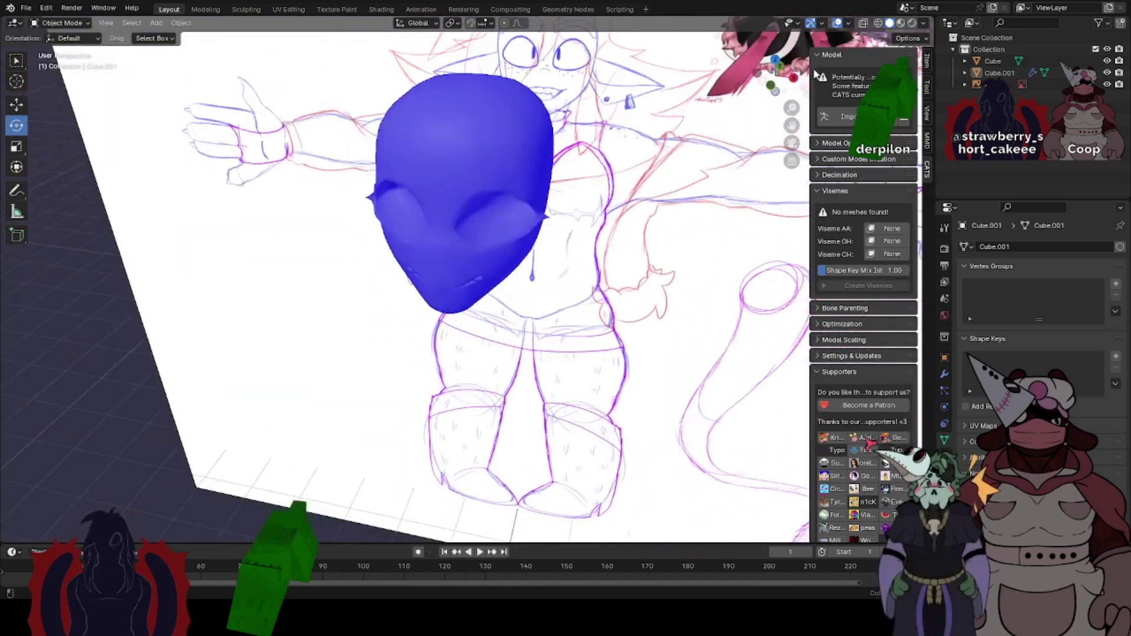
left_click(772, 88)
scroll(520, 275, "up", 7)
left_click(514, 268)
key("Tab")
key("g")
left_click(517, 267)
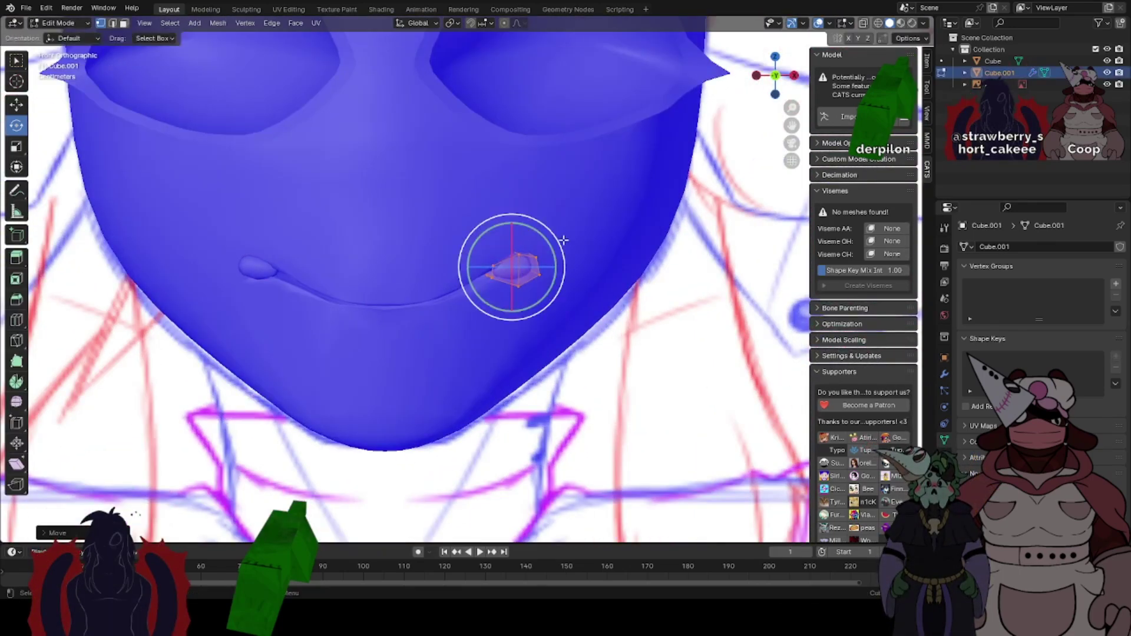
left_click_drag(562, 241, 542, 219)
- Inspect the mouth corner from an angle and shift the piece to meet the mouth line in front view
key("Tab")
middle_click_drag(668, 239, 602, 245)
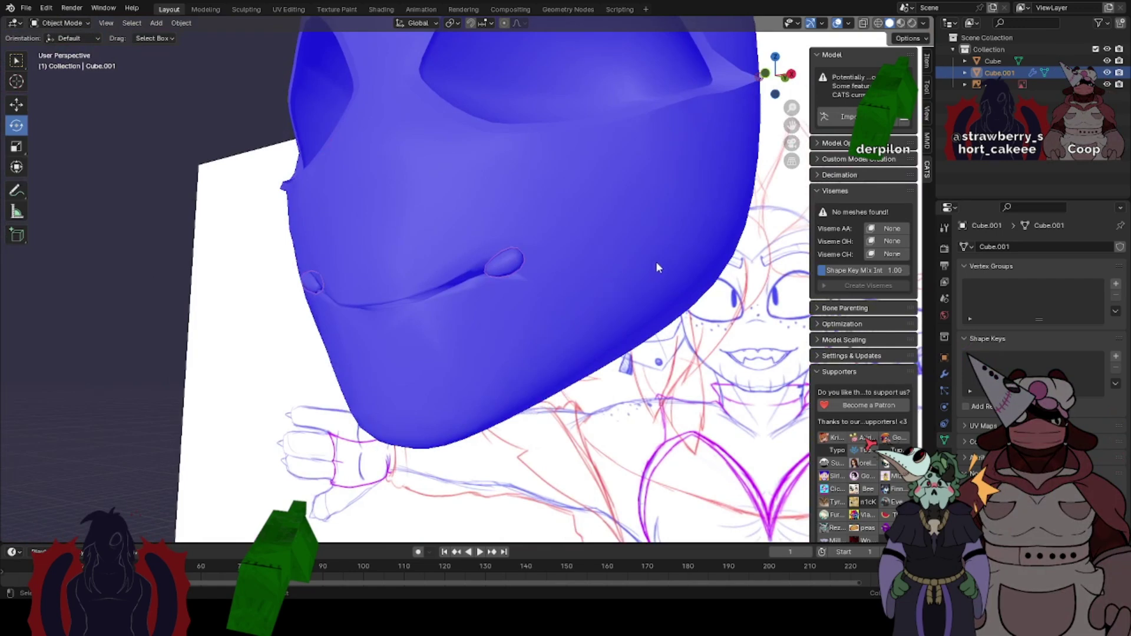
scroll(655, 262, "down", 2)
left_click(763, 75)
key("Tab")
key("g")
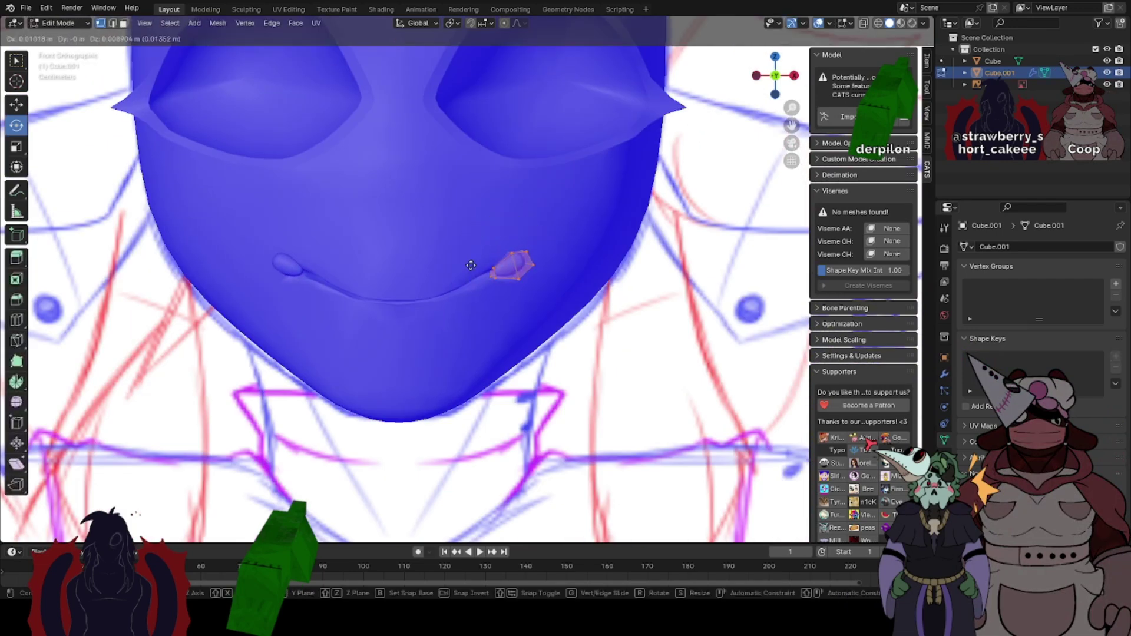
left_click(470, 265)
- With X-ray on, move the mouth-corner piece's lower inner vertices down toward the drawn mouth line
left_click(864, 25)
left_click(580, 227)
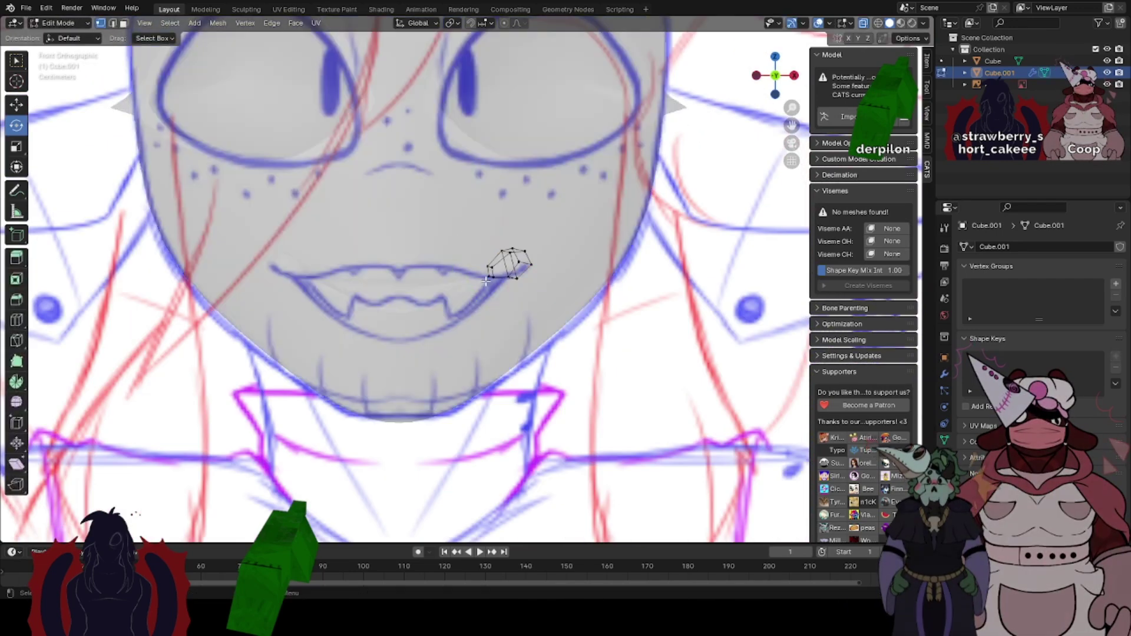
left_click_drag(474, 260, 503, 284)
key("g")
left_click(499, 286)
key("Tab")
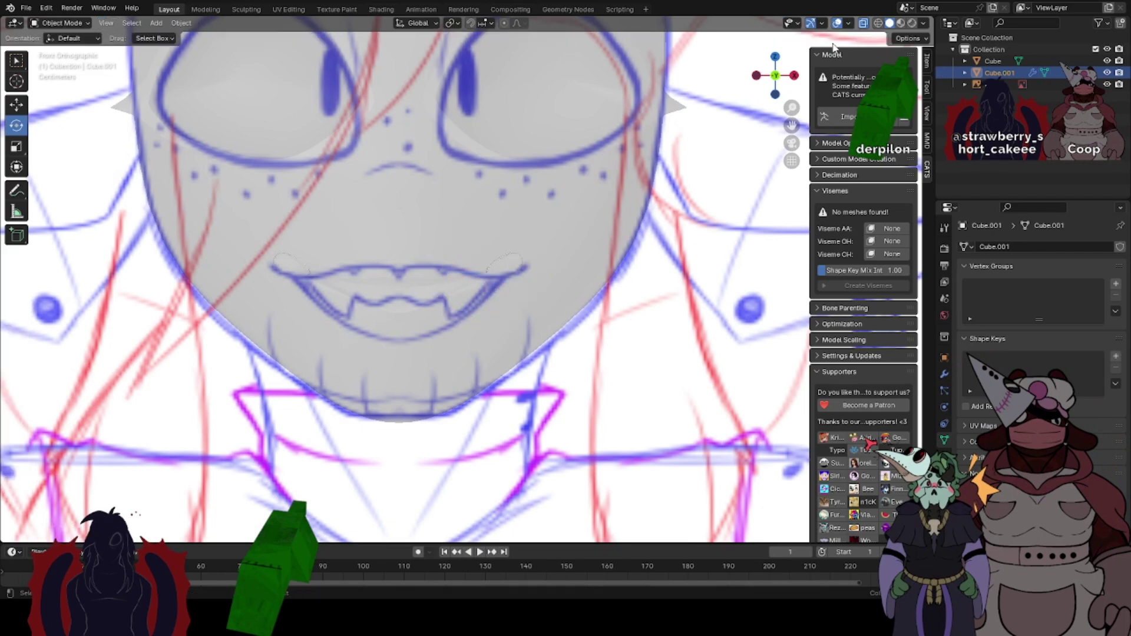
- Turn off X-ray and convert the mirrored mouth-corner pieces to a plain mesh
left_click(863, 24)
middle_click_drag(489, 308, 493, 246)
left_click(493, 246)
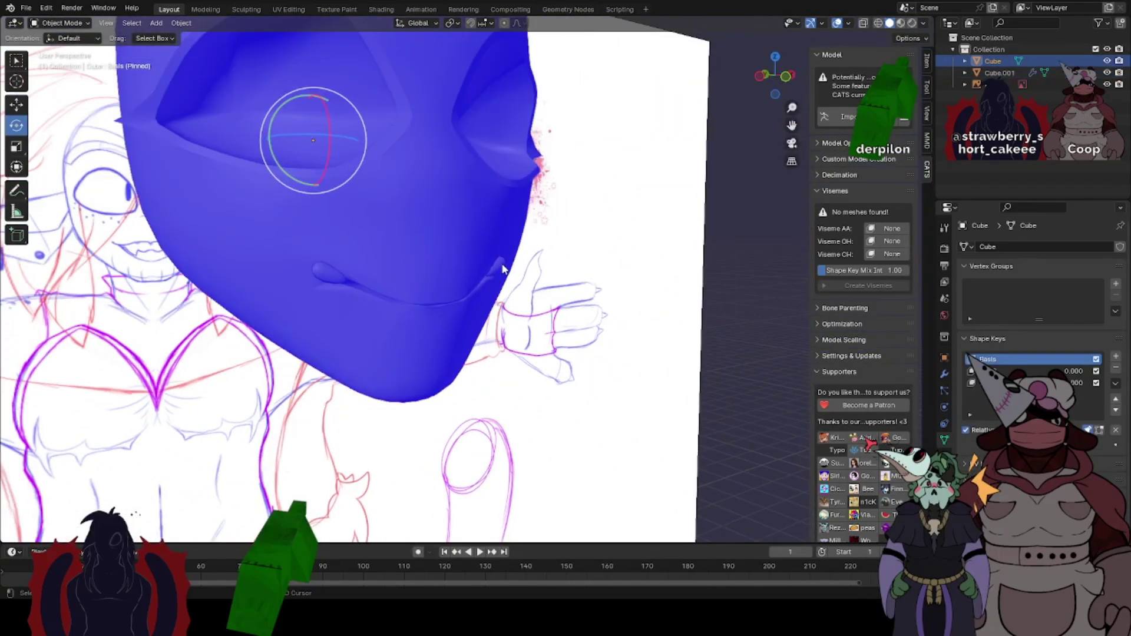
left_click(501, 265)
left_click(498, 264)
right_click(497, 264)
left_click(316, 270)
right_click(313, 271)
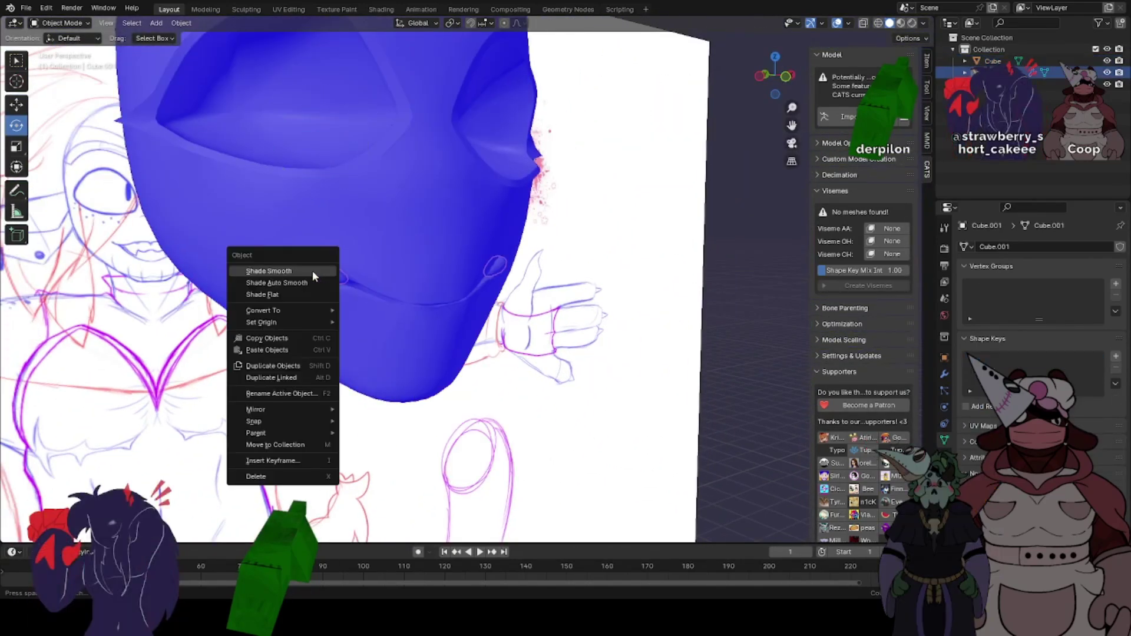
mouse_move(280, 308)
left_click(387, 322)
- Join the mouth-corner pieces into the head object and check the mouth in front view
left_click(420, 256, "shift")
right_click(394, 253)
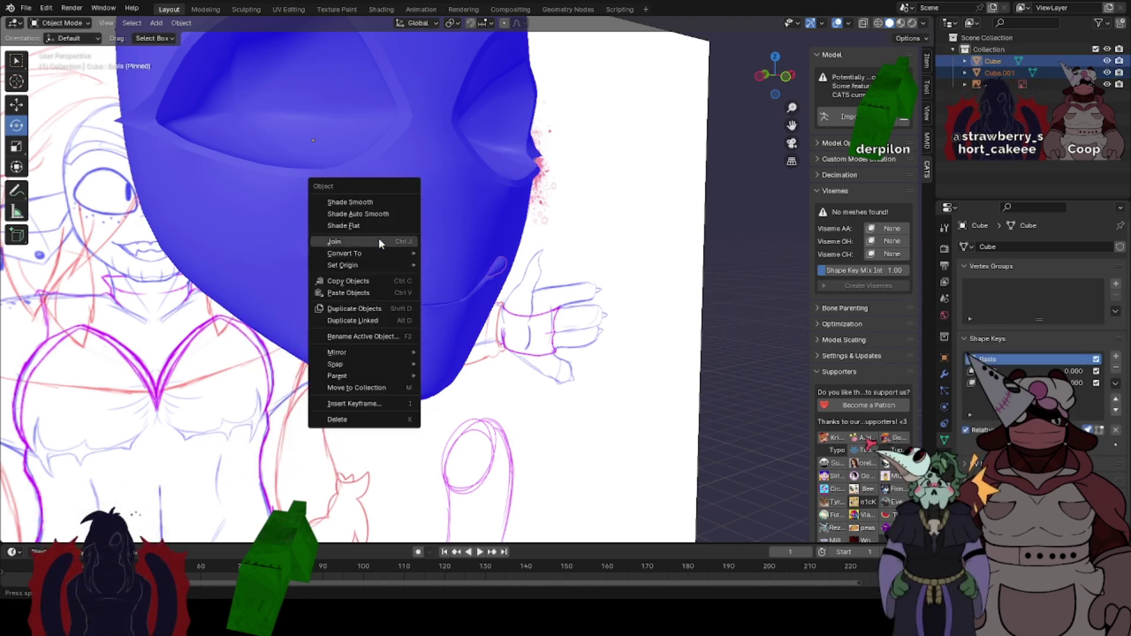
left_click(378, 242)
left_click(785, 77)
scroll(617, 219, "up", 2)
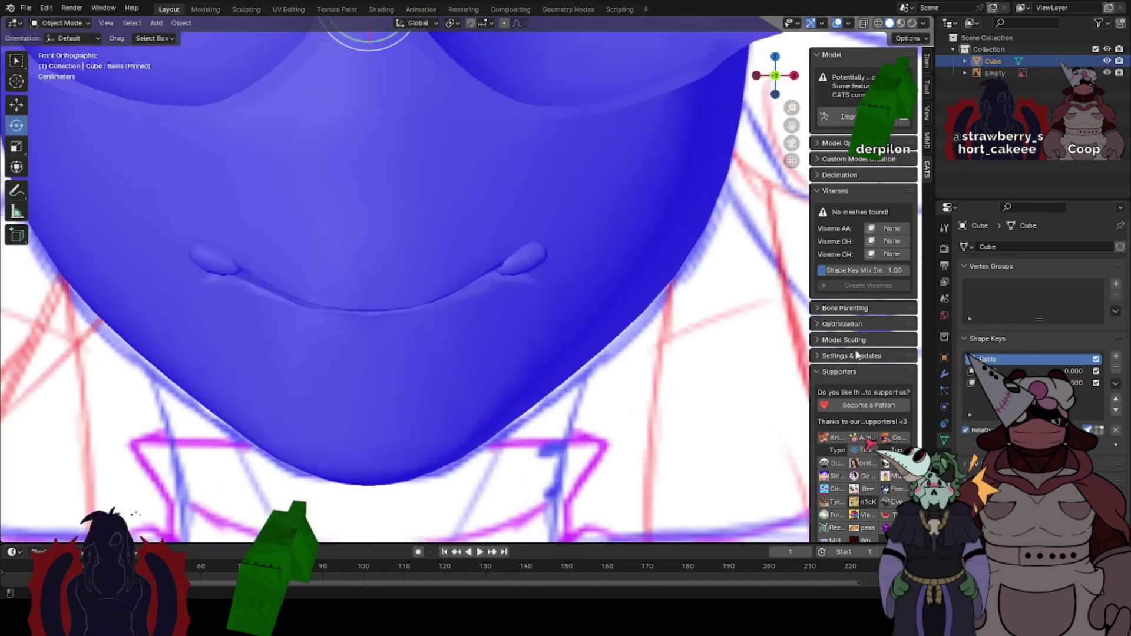
- Compare the head's shape keys and remove the open-mouth key Key 2
left_click(995, 371)
left_click(999, 383)
left_click(1032, 372)
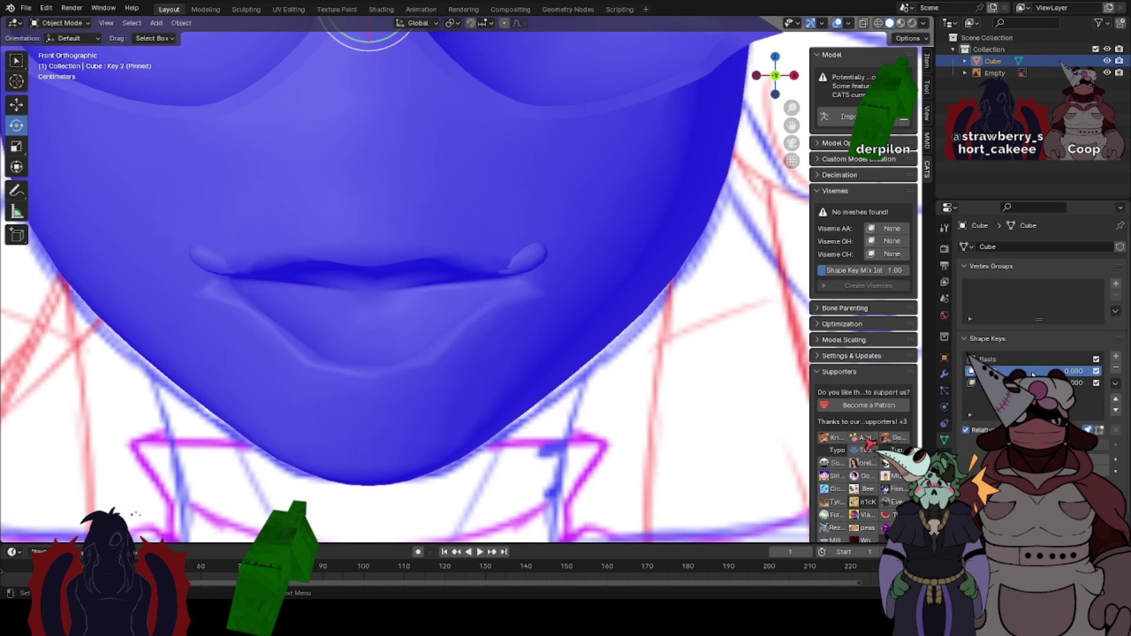
left_click(1114, 370)
- Hide both mouth-corner pieces in the head mesh and switch to Sculpt Mode
key("Tab")
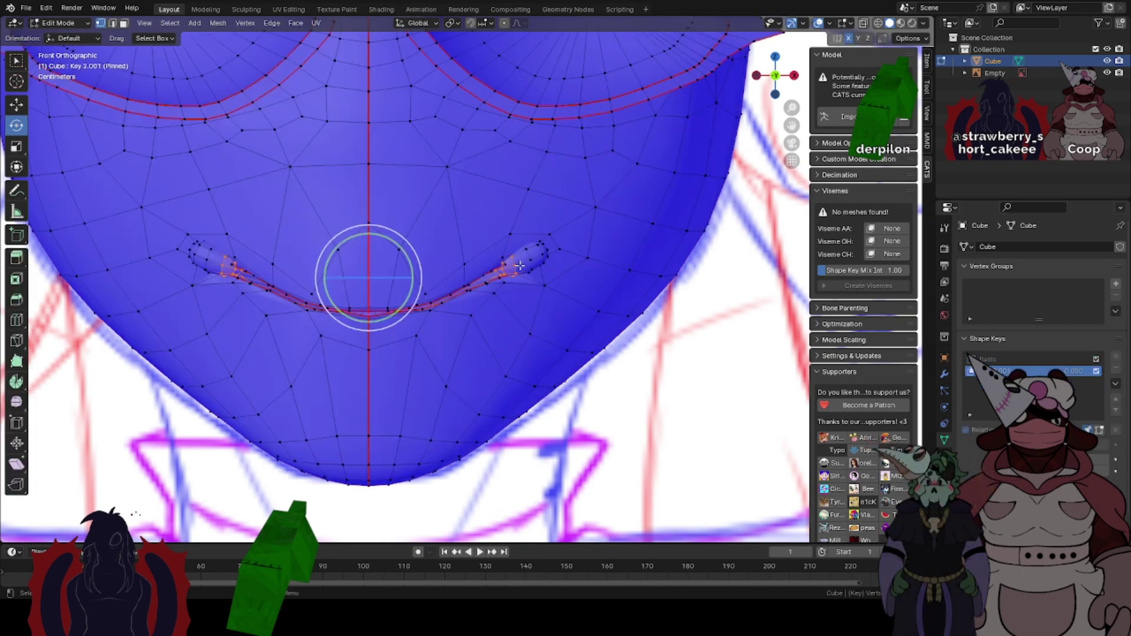
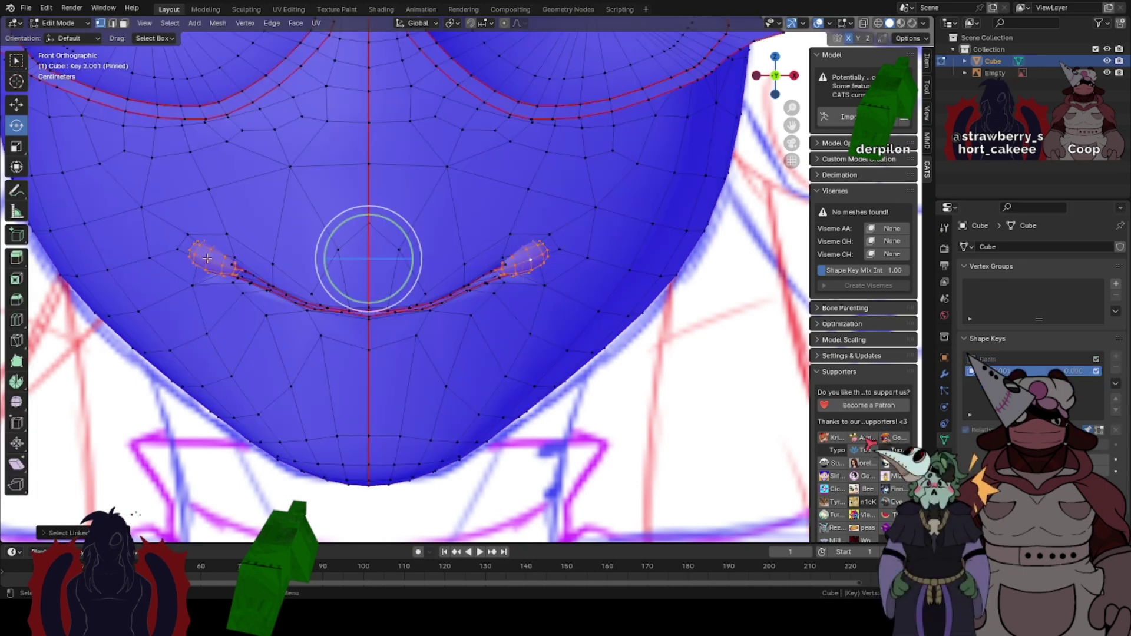
scroll(471, 240, "up", 1)
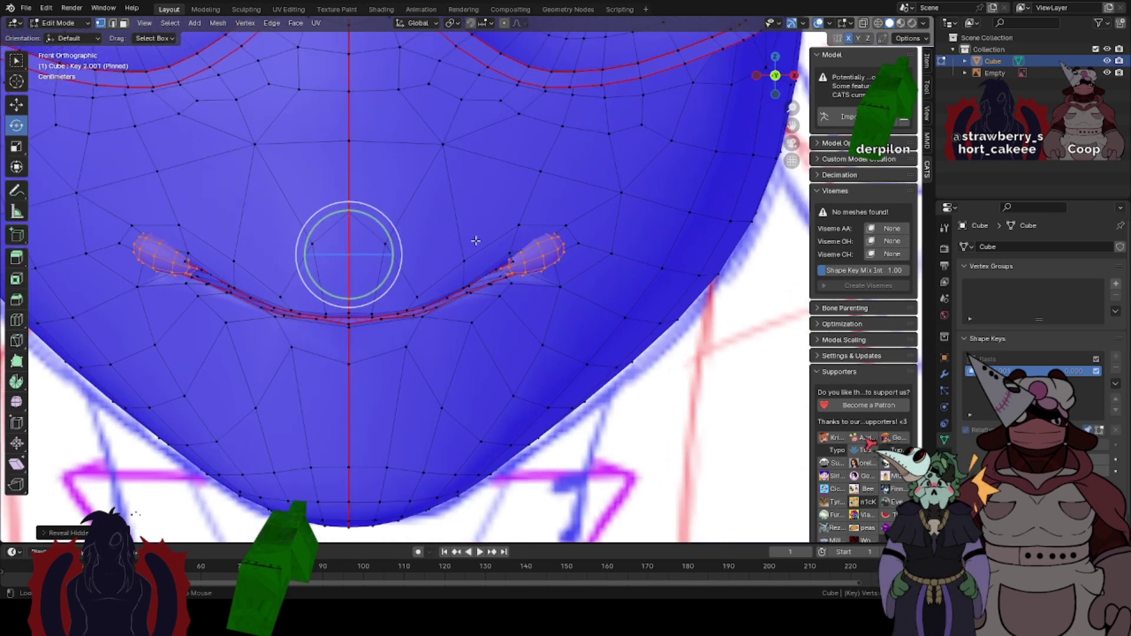
key("Tab")
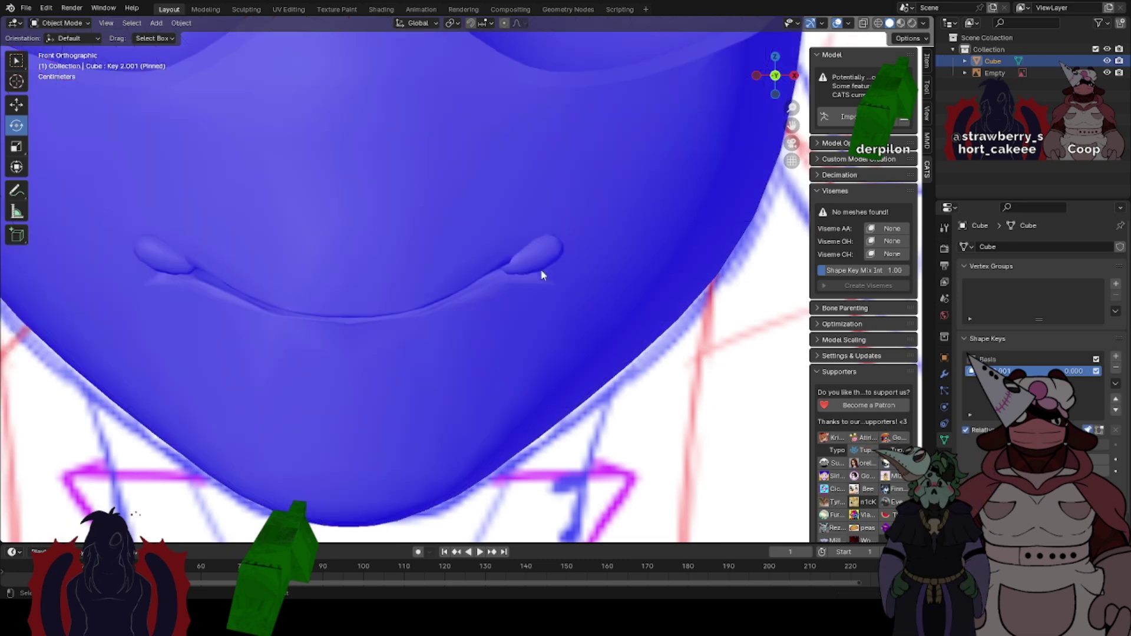
key("Tab")
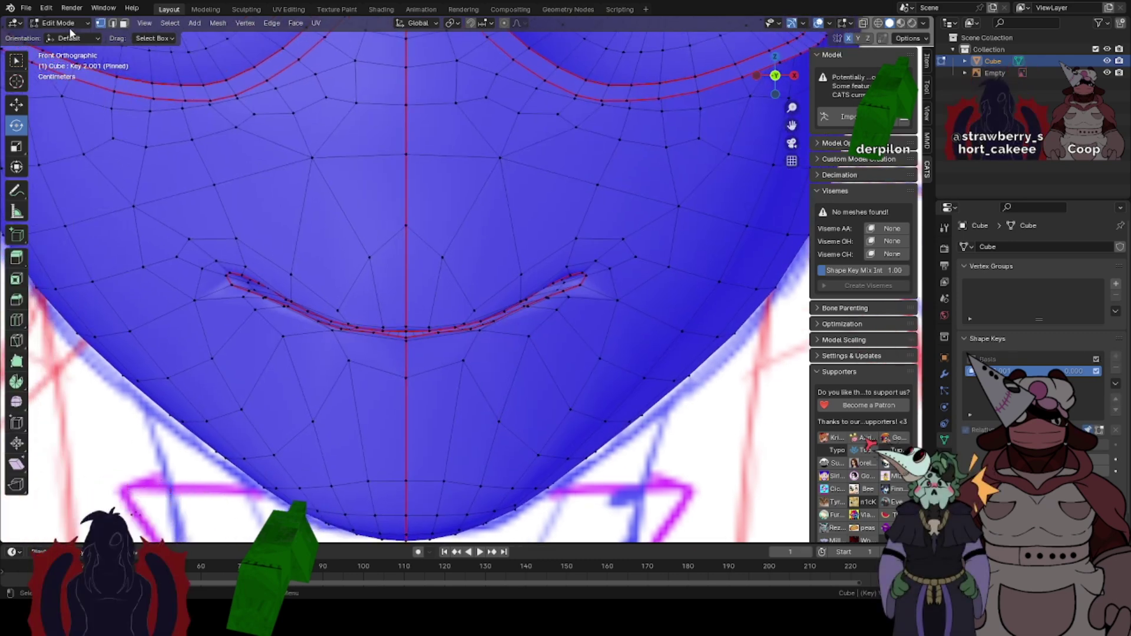
left_click(66, 62)
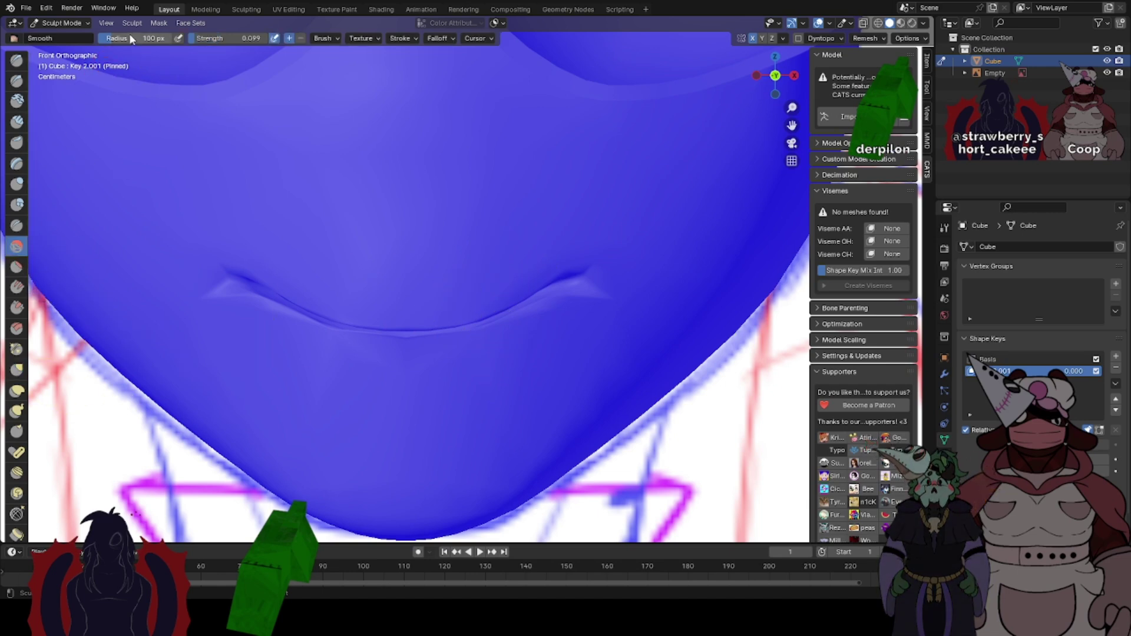
- Set the Smooth brush radius to 154 px and smooth the mouth line and lower lip
left_click_drag(115, 39, 122, 39)
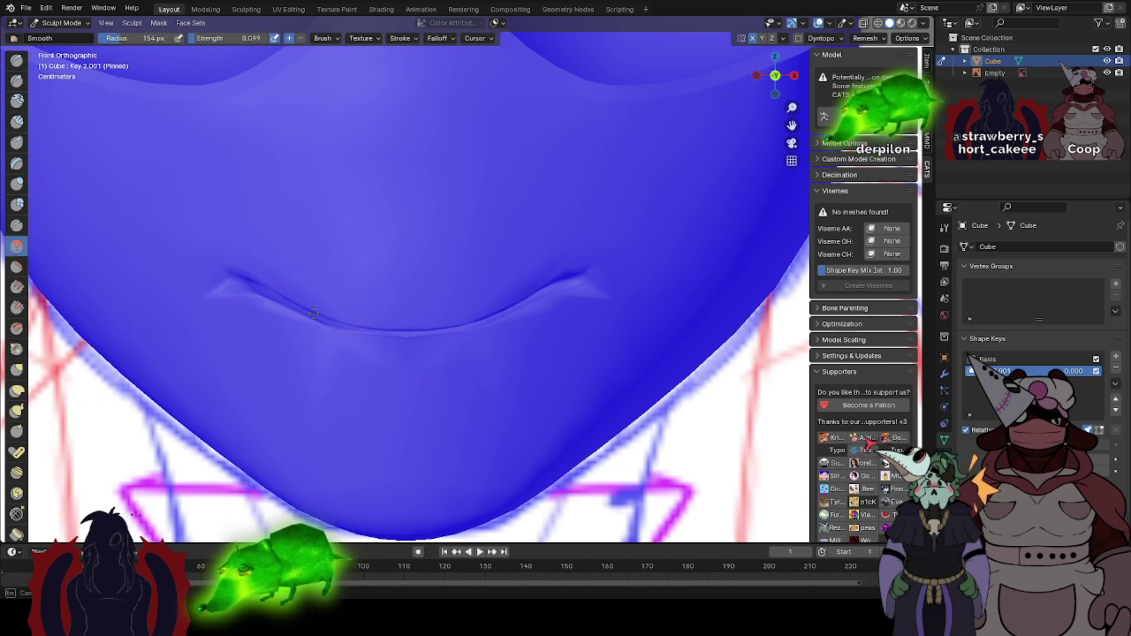
left_click_drag(393, 336, 433, 337)
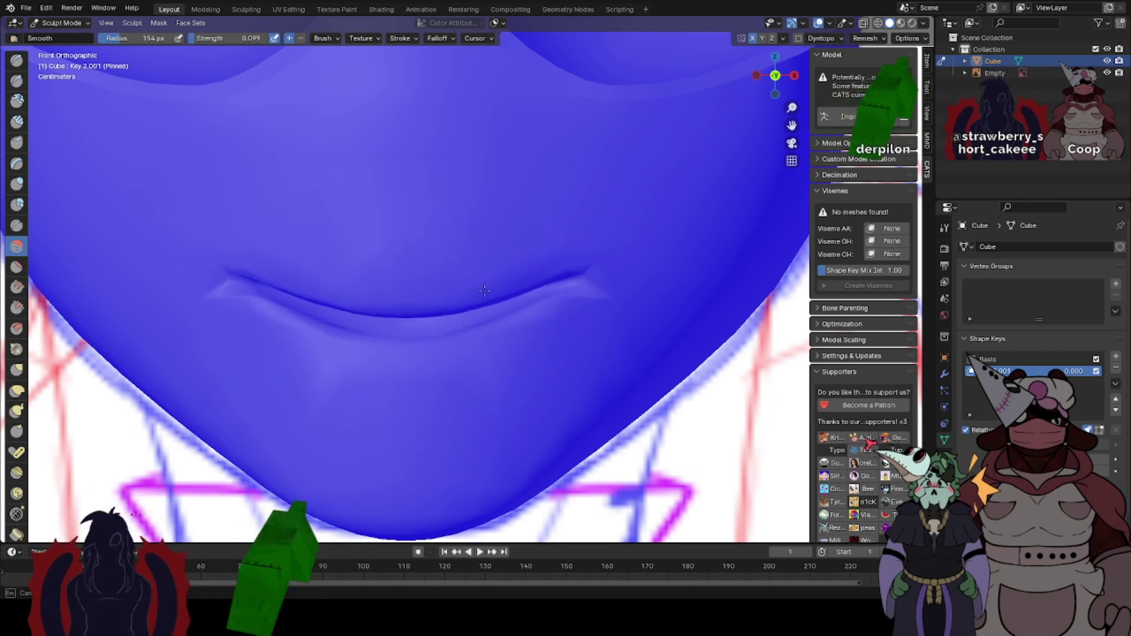
mouse_move(484, 291)
left_mouse_down()
mouse_move(439, 315)
mouse_move(495, 318)
mouse_move(472, 336)
mouse_move(433, 330)
left_mouse_up()
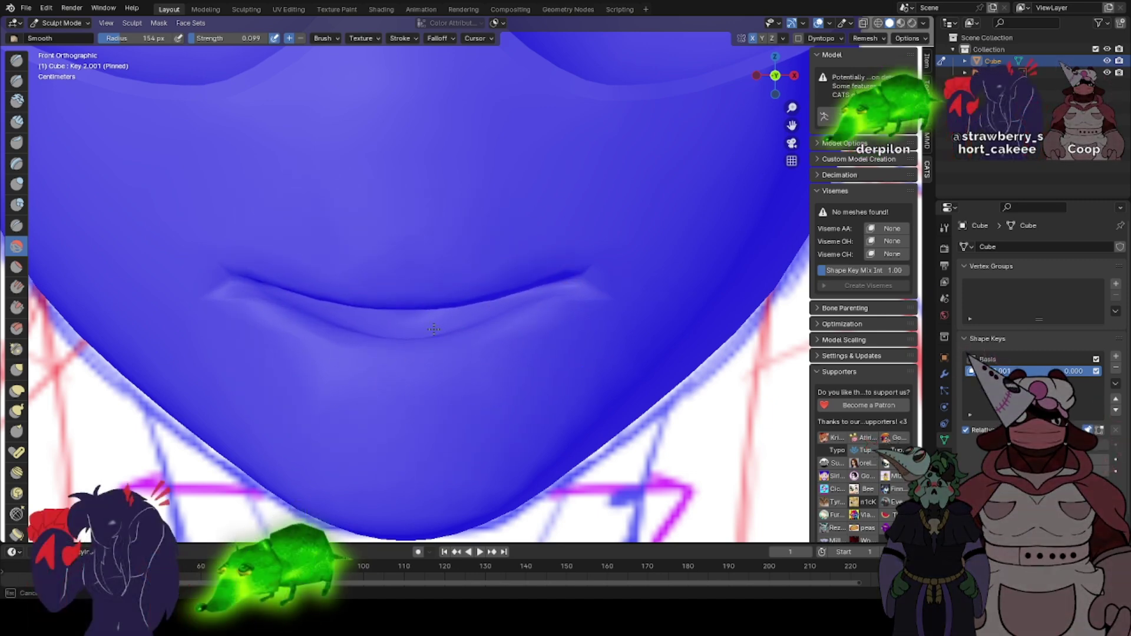
- Reshape the lower lip with the Grab brush and check the mouth from both sides
middle_click_drag(363, 303, 458, 325)
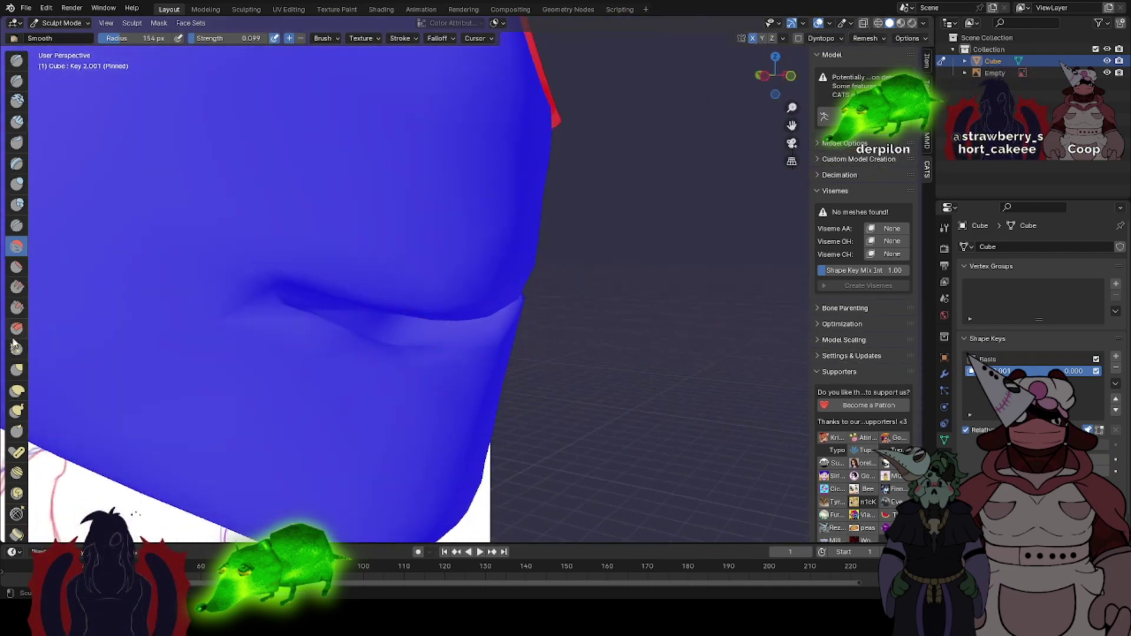
middle_click_drag(215, 363, 376, 343)
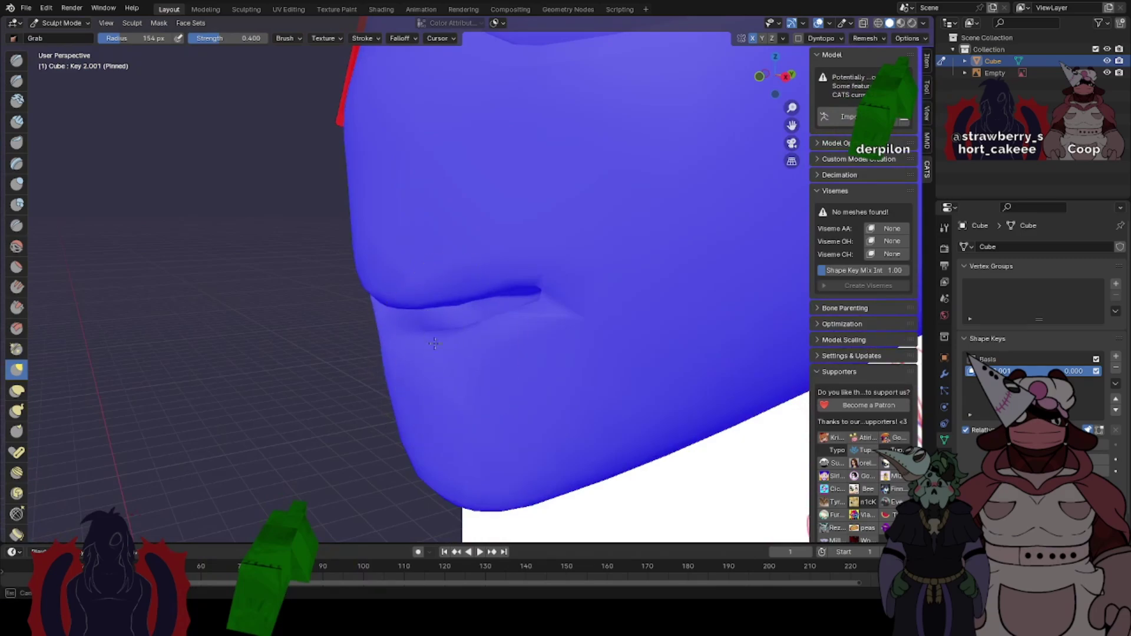
left_click_drag(434, 343, 412, 341)
middle_click_drag(413, 340, 571, 317)
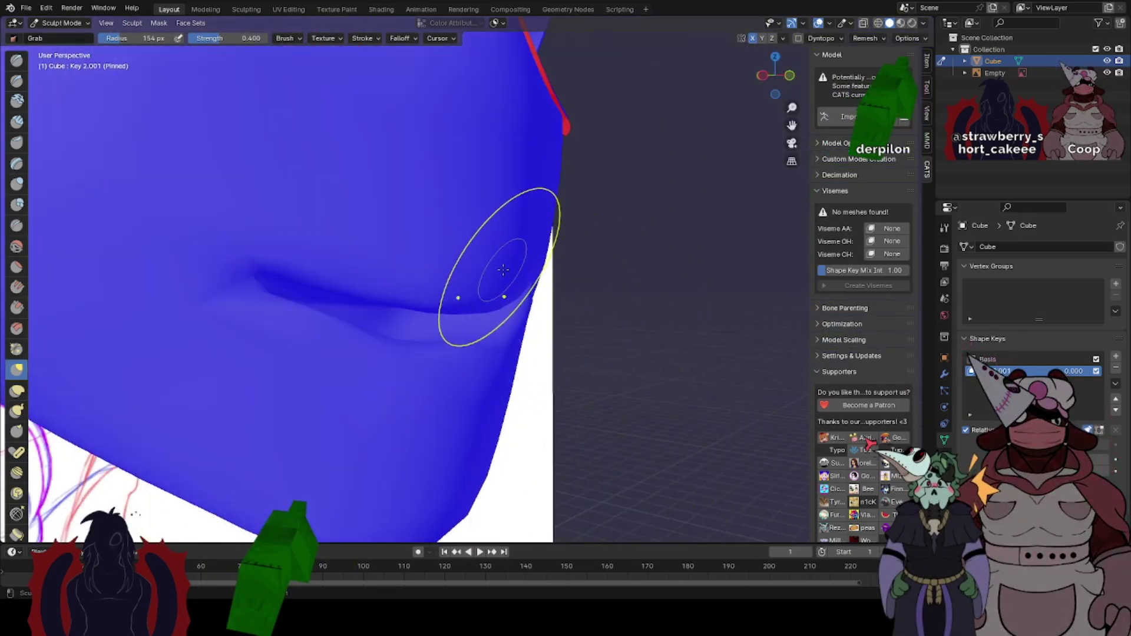
middle_click_drag(477, 311, 303, 308)
- Reveal the hidden mouth-corner pieces and return the head to Object Mode
key("Tab")
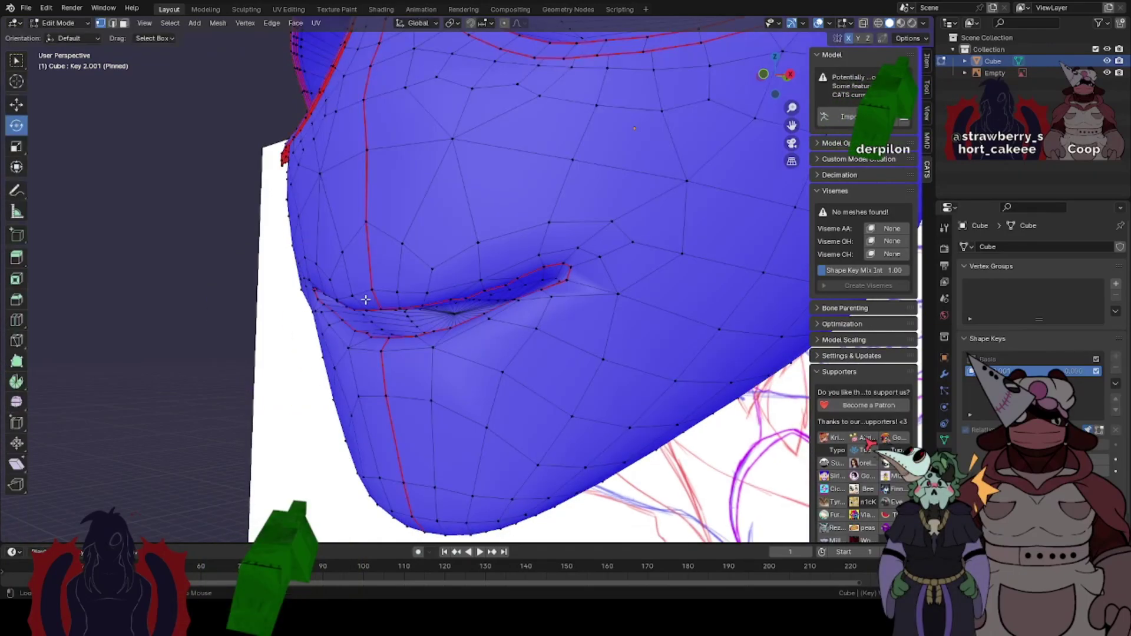
key("alt+h")
key("Tab")
mouse_move(396, 292)
middle_mouse_down()
mouse_move(563, 284)
mouse_move(479, 275)
middle_mouse_up()
key("Tab")
key("Tab")
key("Tab")
key("Tab")
left_click(60, 23)
left_click(64, 36)
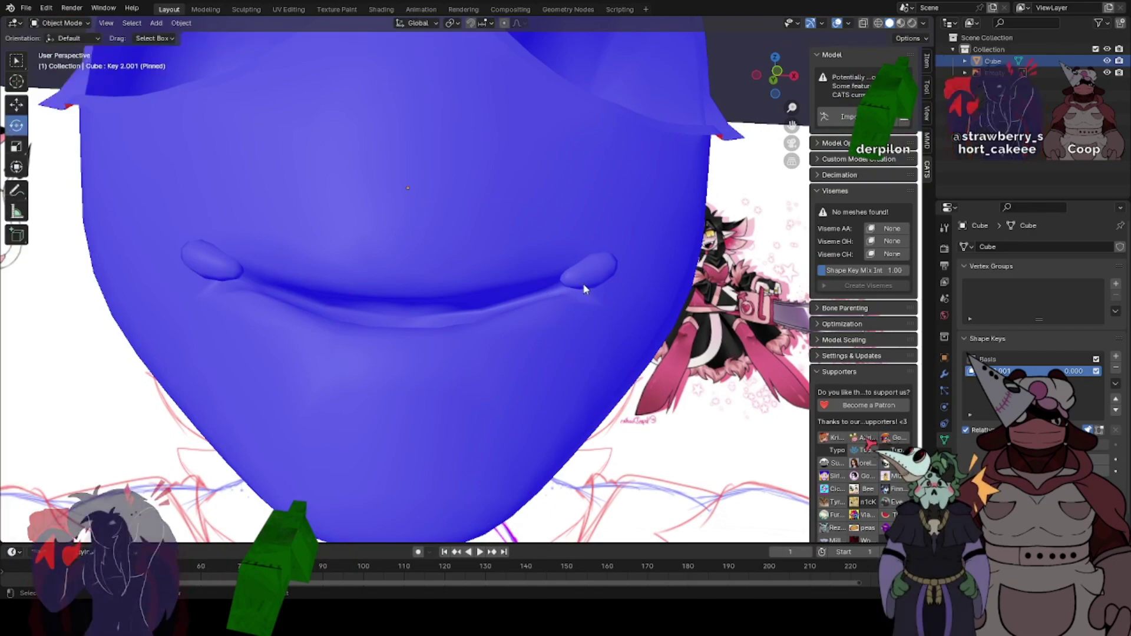
- Separate both mouth-corner pieces from the head into their own object by selection
key("Tab")
right_click(607, 277)
mouse_move(536, 514)
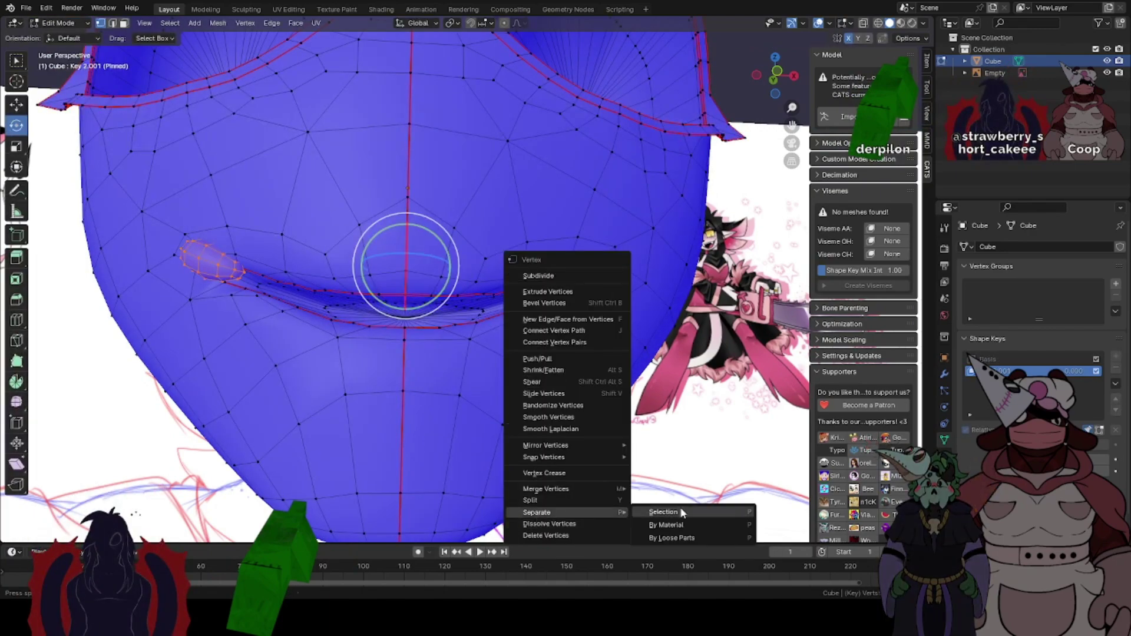
left_click(680, 512)
scroll(565, 336, "down", 3)
middle_click_drag(565, 336, 558, 293)
key("Tab")
key("Tab")
key("Tab")
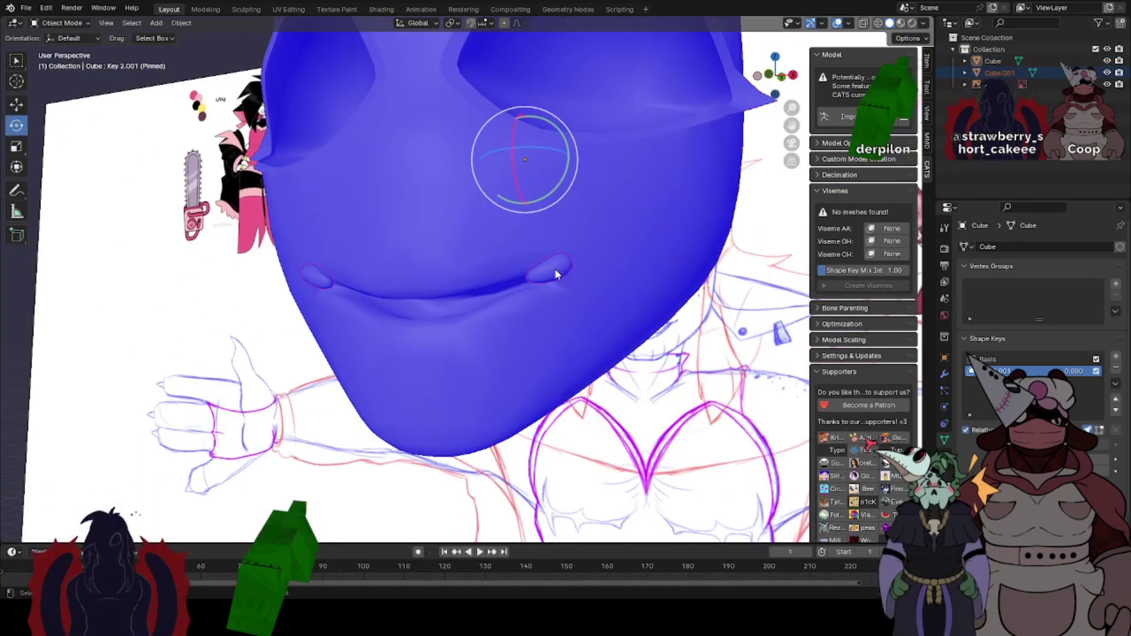
- Join the separated mouth-corner pieces back into the head object
left_click(555, 267)
middle_click_drag(477, 321, 417, 321)
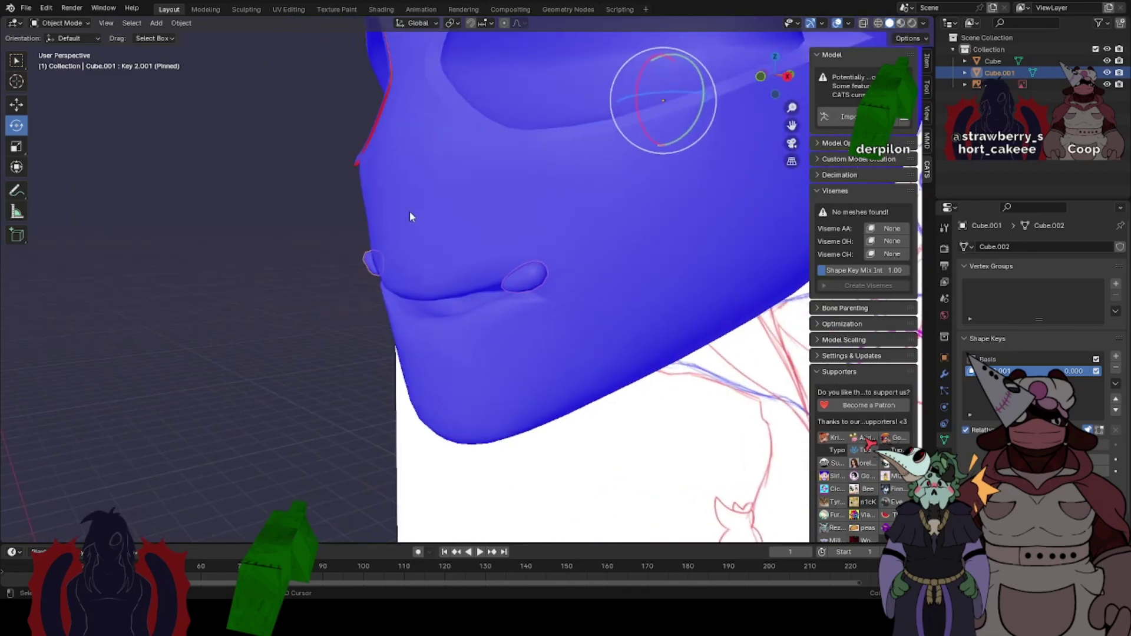
left_click(437, 210, "shift")
middle_click_drag(467, 288, 536, 280)
right_click(434, 306)
left_click(373, 305)
middle_click_drag(485, 328, 507, 303)
scroll(507, 304, "down", 6)
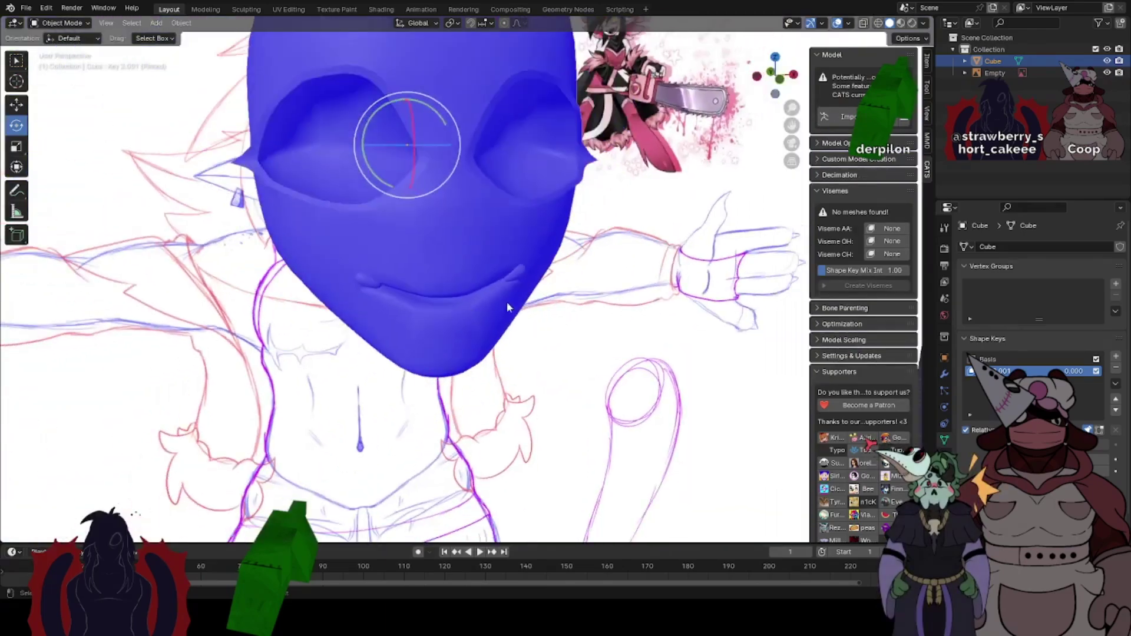
- Select both mouth-corner pieces in the head mesh and examine how they meet the lips from several angles
left_click(548, 300)
middle_click_drag(439, 318, 541, 304)
middle_click_drag(639, 274, 468, 268)
left_click(470, 267)
scroll(494, 262, "up", 7)
key("Tab")
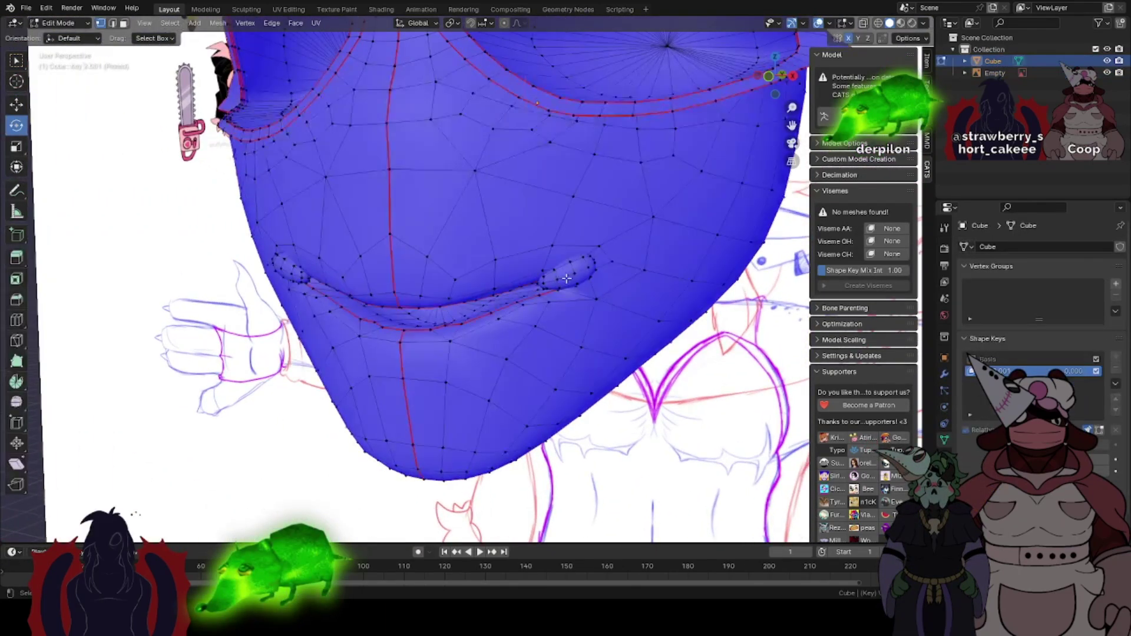
key("l")
key("l")
middle_click_drag(386, 299, 283, 313)
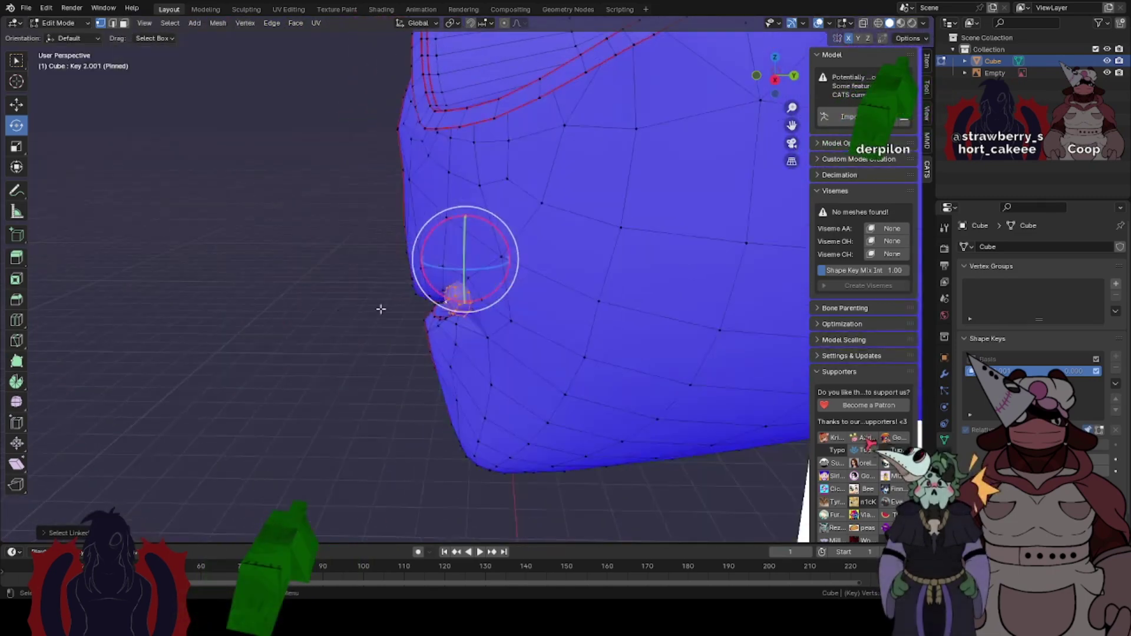
middle_click_drag(401, 270, 510, 262)
middle_click_drag(294, 260, 400, 260)
middle_click_drag(478, 294, 398, 295)
scroll(398, 295, "up", 2)
middle_click_drag(645, 286, 580, 289)
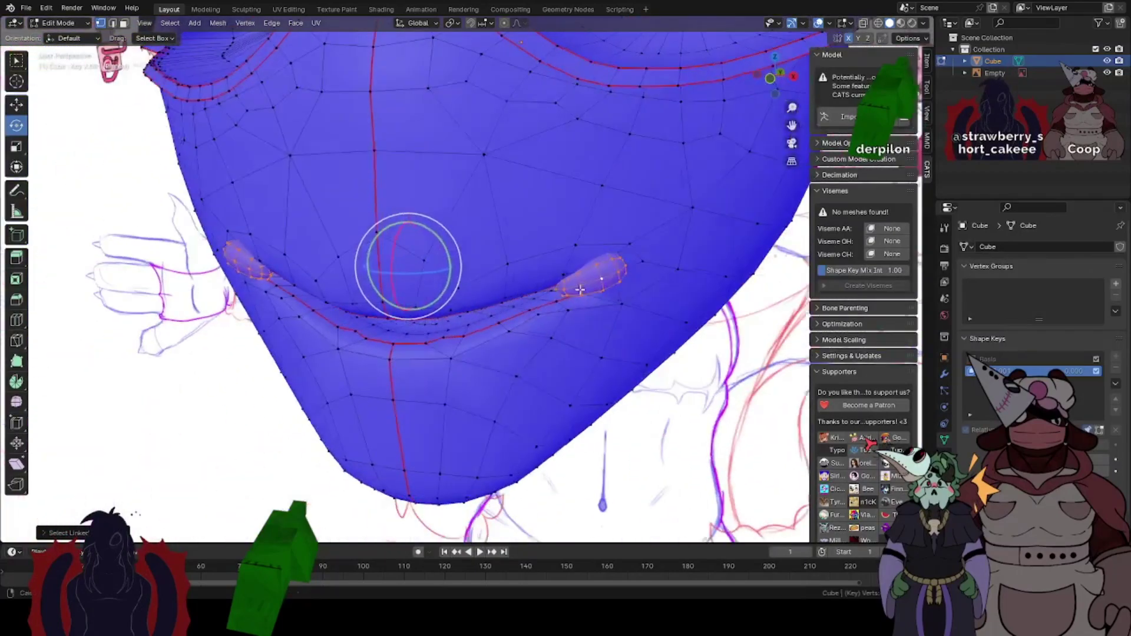
- Try to merge overlapping vertices of the head and mouth-corner pieces by distance
key("l")
right_click(579, 260)
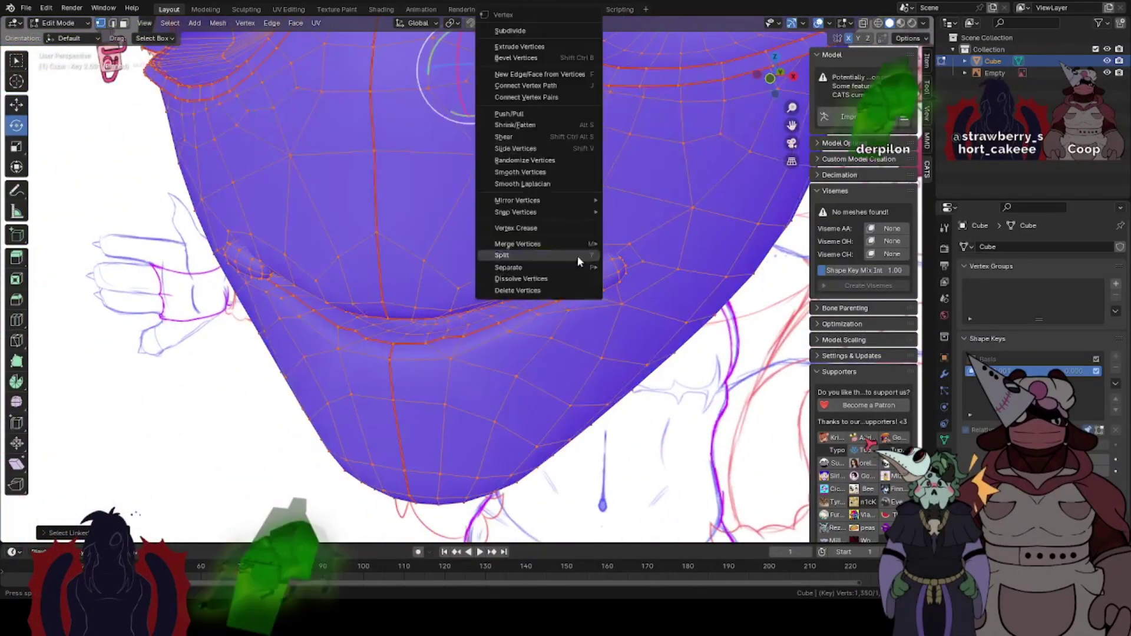
right_click(507, 261)
mouse_move(507, 244)
left_click(560, 308)
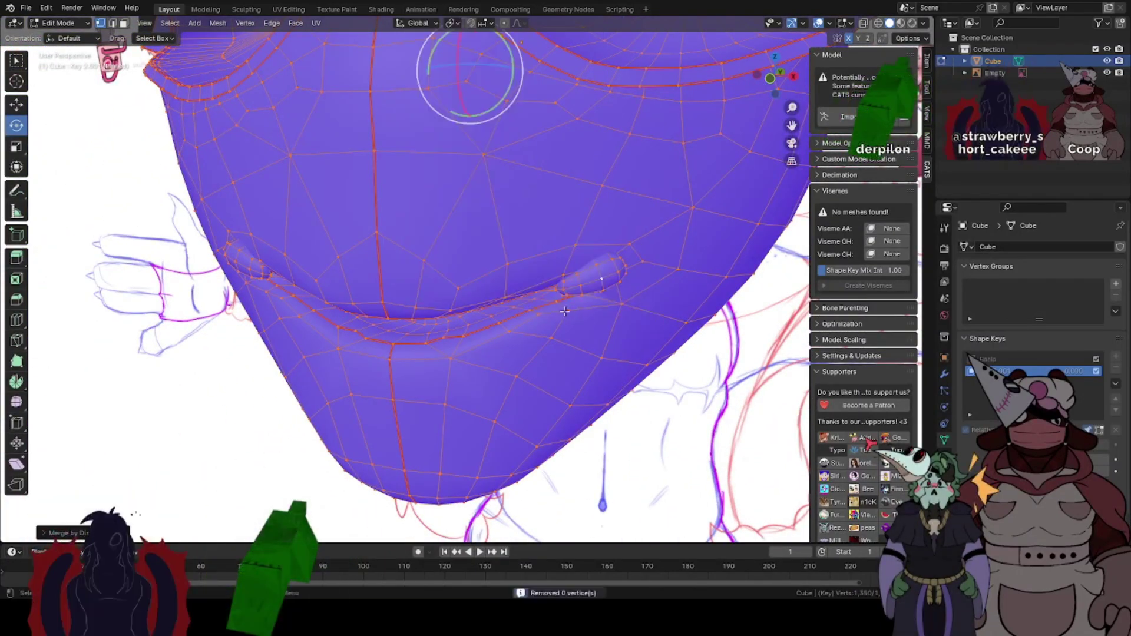
- Deselect the head and move the mouth-corner piece slightly outward and up from the end of the lips
key("shift+l")
middle_click_drag(565, 286, 615, 293)
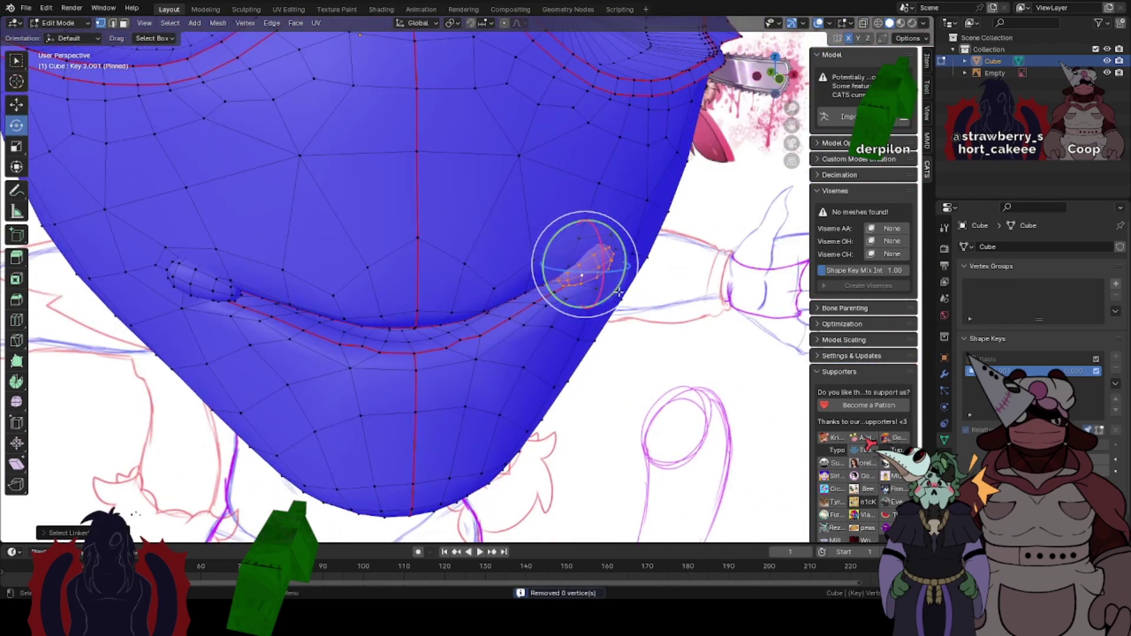
key("g")
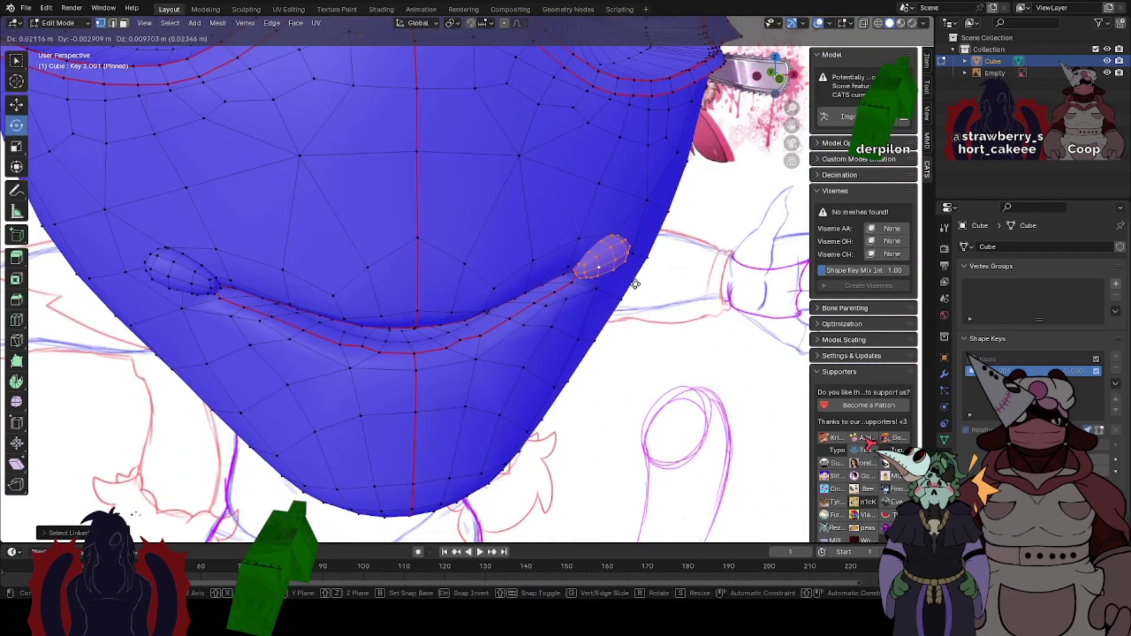
left_click(635, 284)
- Add the head to the selection and try merging it with the repositioned corner piece by distance
key("l")
right_click(548, 257)
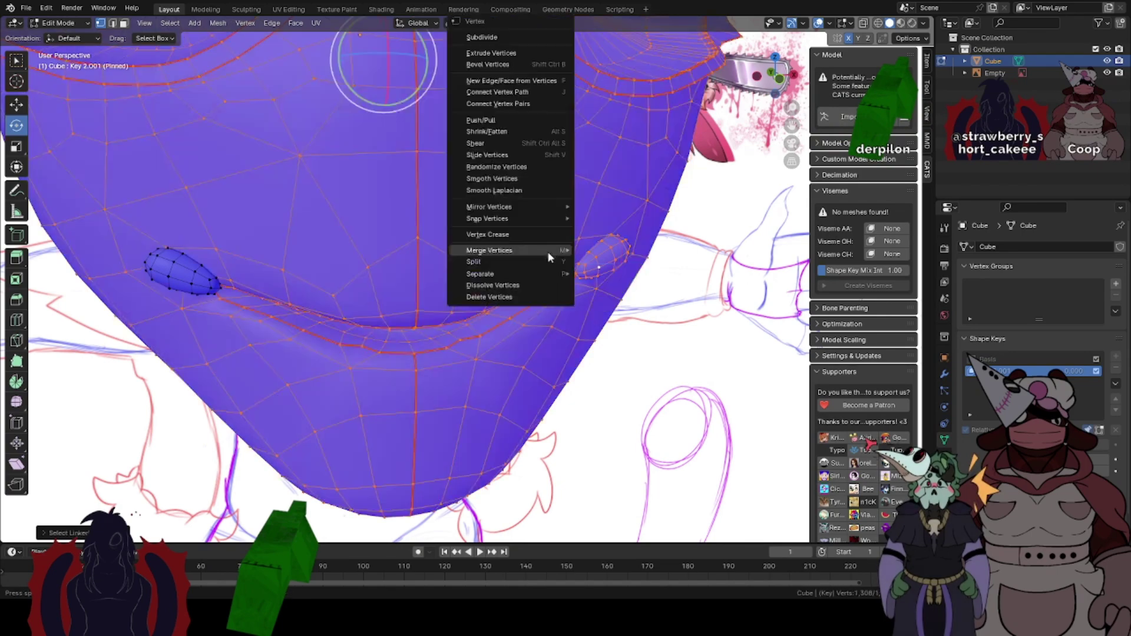
mouse_move(509, 254)
left_click(615, 318)
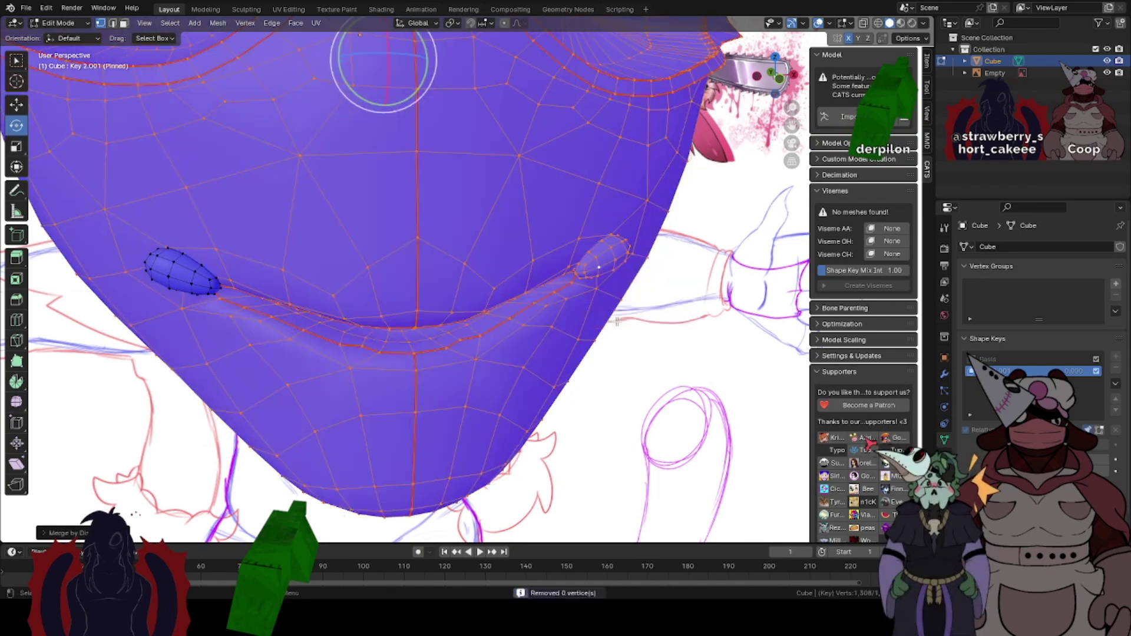
- Merge one pair of vertices at their center at the outer end of the mouth-corner piece
middle_click_drag(598, 318, 521, 310)
scroll(443, 321, "up", 1)
left_click(491, 318)
left_click(457, 329)
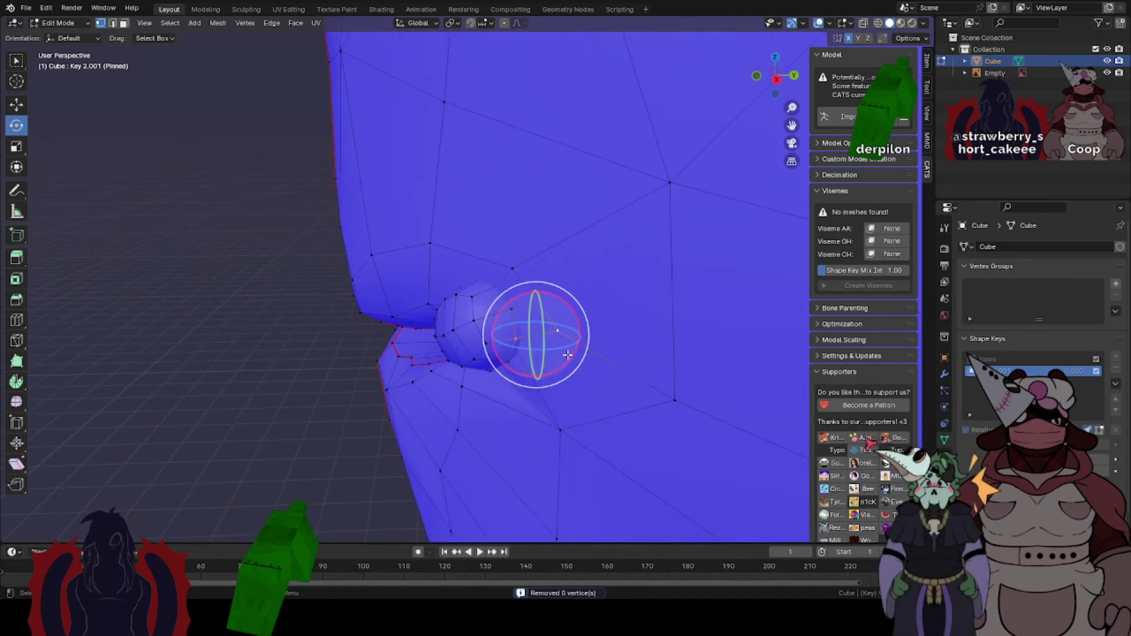
right_click(567, 354)
mouse_move(583, 356)
left_click(631, 355)
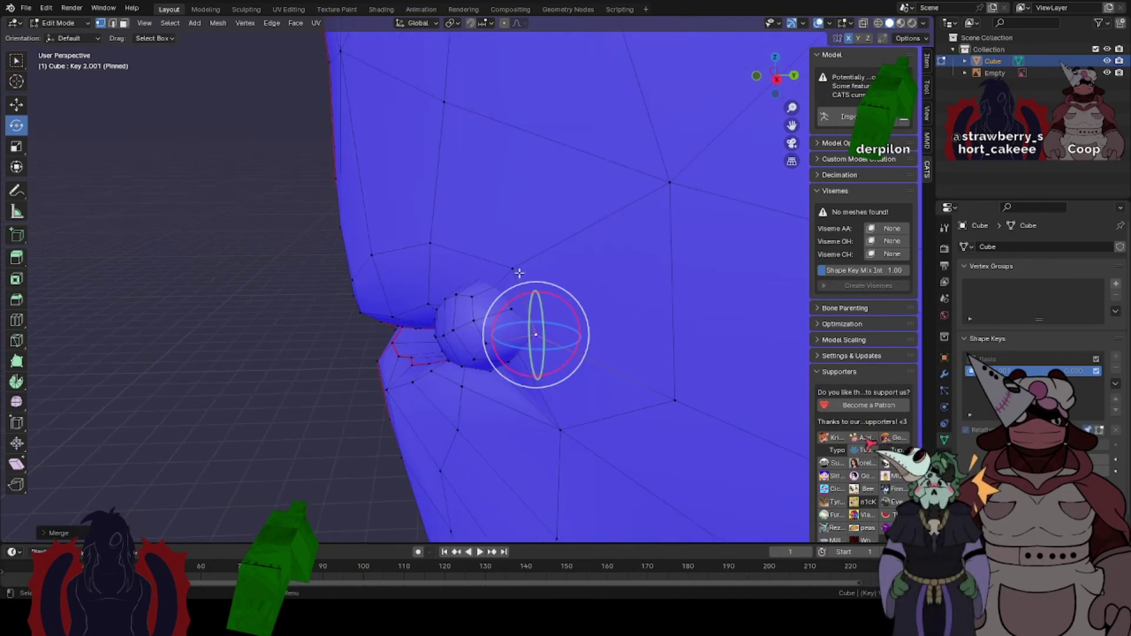
- Merge a vertex on the mouth-corner piece's upper edge with the neighbouring cheek vertex above it
left_click(473, 296)
left_click(513, 269, "shift")
right_click(512, 268)
mouse_move(514, 267)
left_click(577, 268)
middle_click_drag(551, 300, 590, 284)
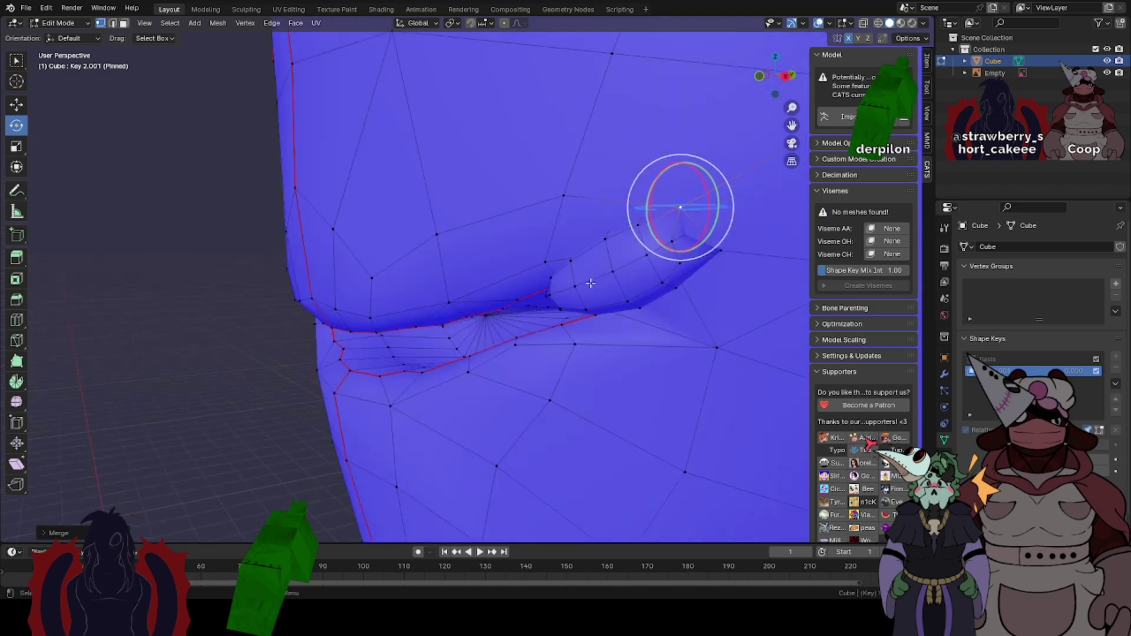
- Undo the recent vertex merges on the mouth-corner piece so it separates from the head again
key("l")
scroll(601, 282, "down", 4)
mouse_move(493, 275)
middle_mouse_down()
mouse_move(475, 285)
mouse_move(464, 270)
mouse_move(630, 260)
mouse_move(485, 293)
middle_mouse_up()
key("ctrl+z")
key("ctrl+z")
key("ctrl+z")
key("ctrl+z")
key("ctrl+z")
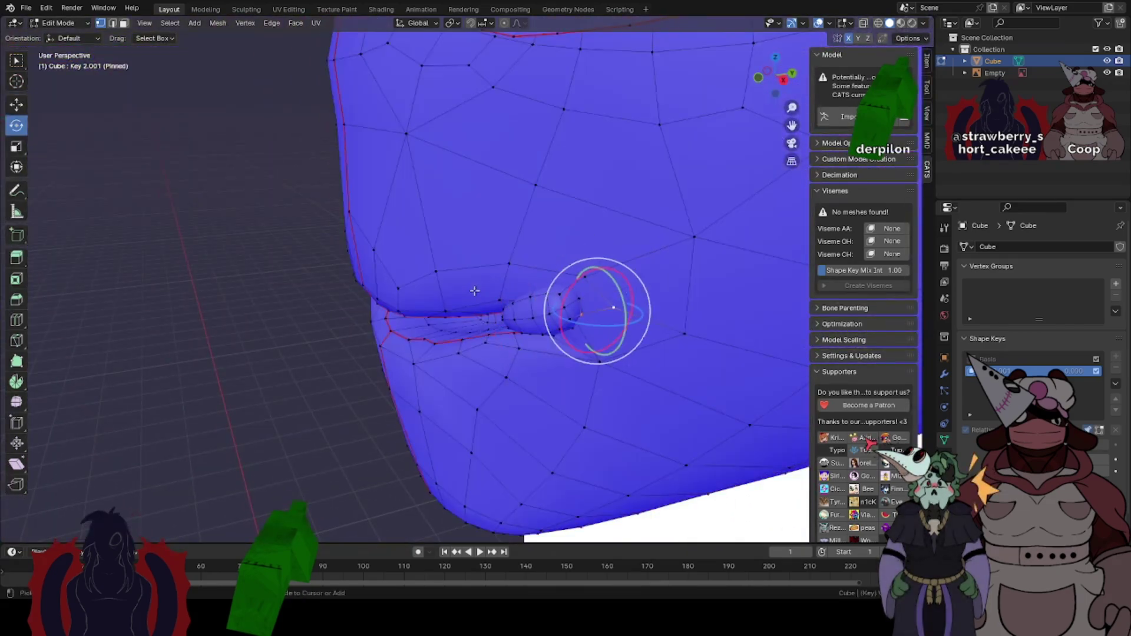
- Select both mouth-corner pieces, try shifting them along the Y axis, and hide them from the mesh
key("l")
middle_click_drag(437, 320, 511, 326)
key("l")
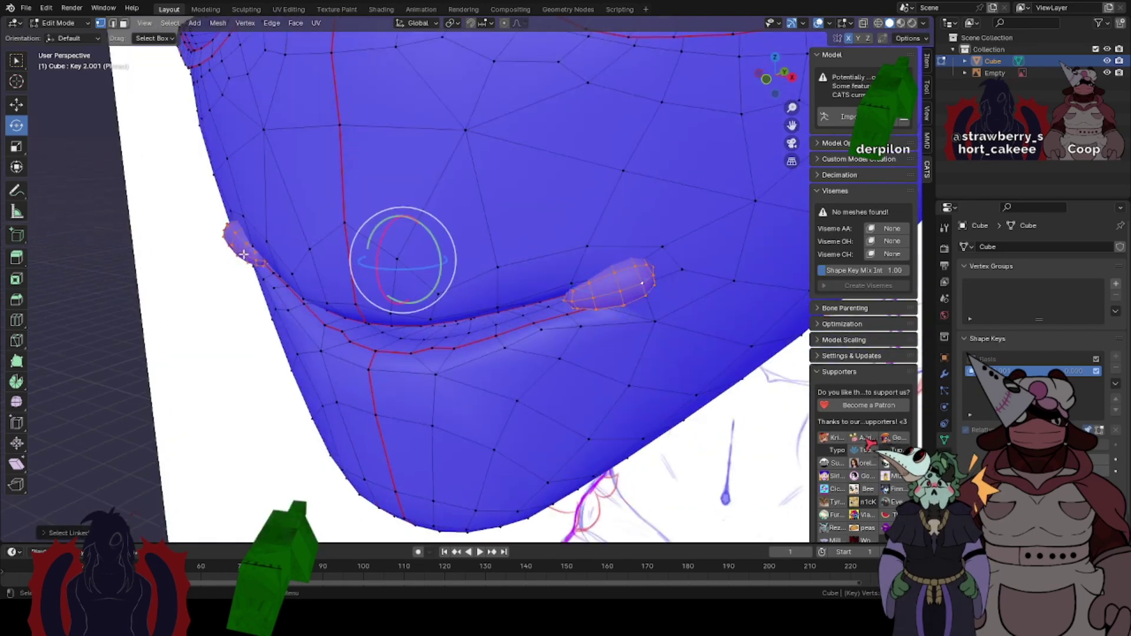
left_click(16, 102)
middle_click_drag(556, 259, 462, 262)
left_click_drag(505, 241, 371, 245)
left_click_drag(497, 252, 375, 249)
key("ctrl+z")
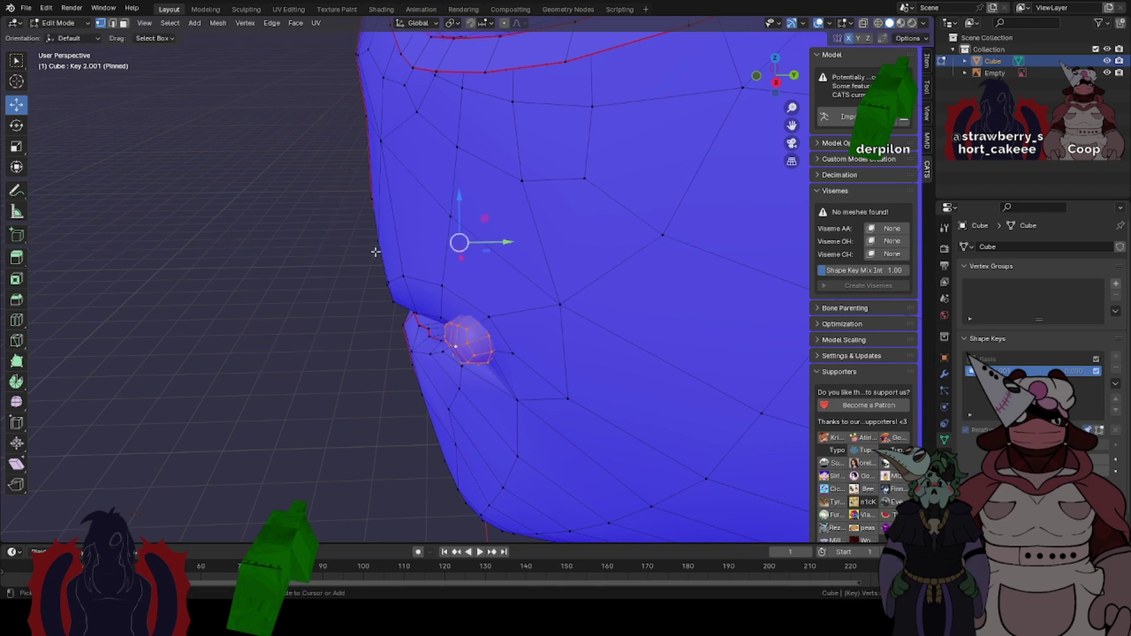
middle_click_drag(374, 250, 540, 238)
key("Tab")
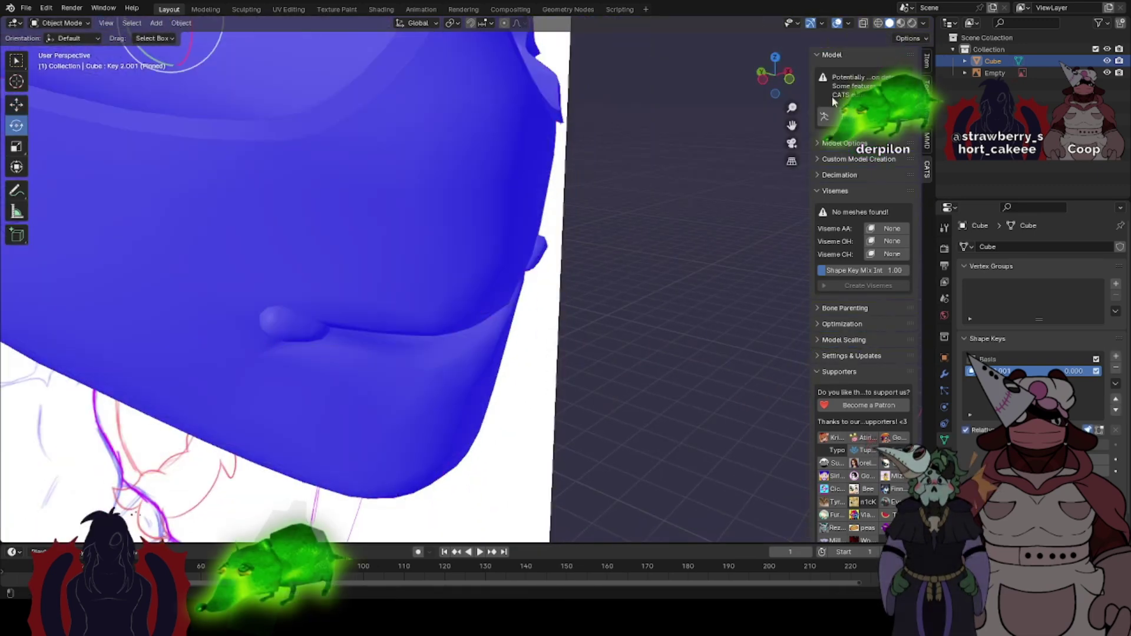
- Examine the mouth opening without its corner pieces in Sculpt Mode, from the front and from the side
left_click(789, 79)
middle_click_drag(433, 280, 432, 255, "shift")
scroll(432, 254, "up", 3)
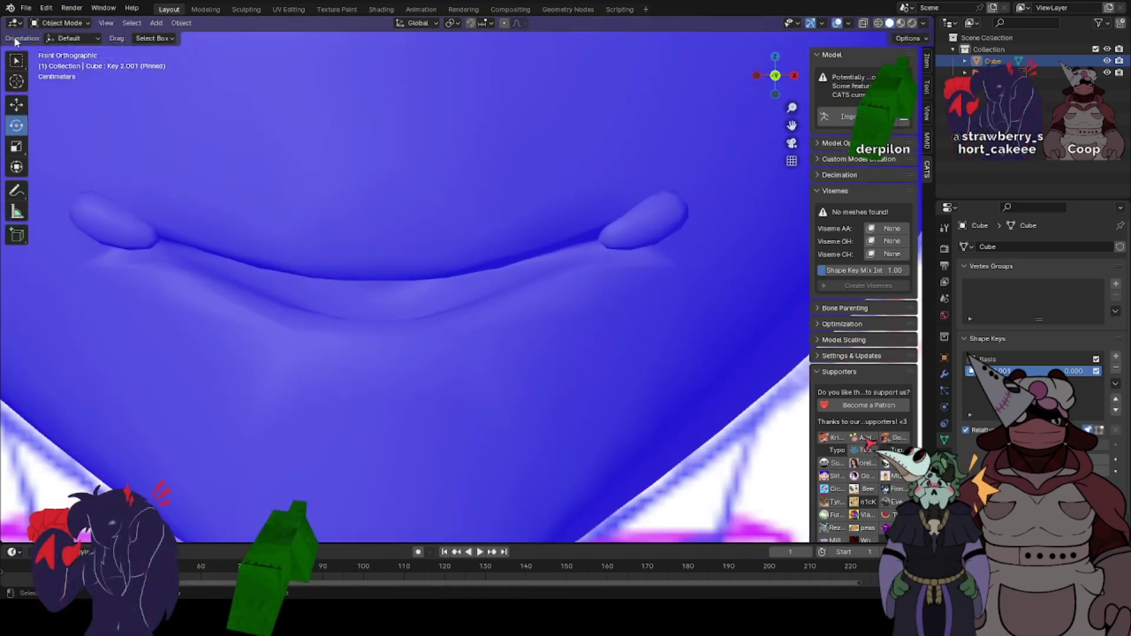
left_click(59, 23)
left_click(59, 63)
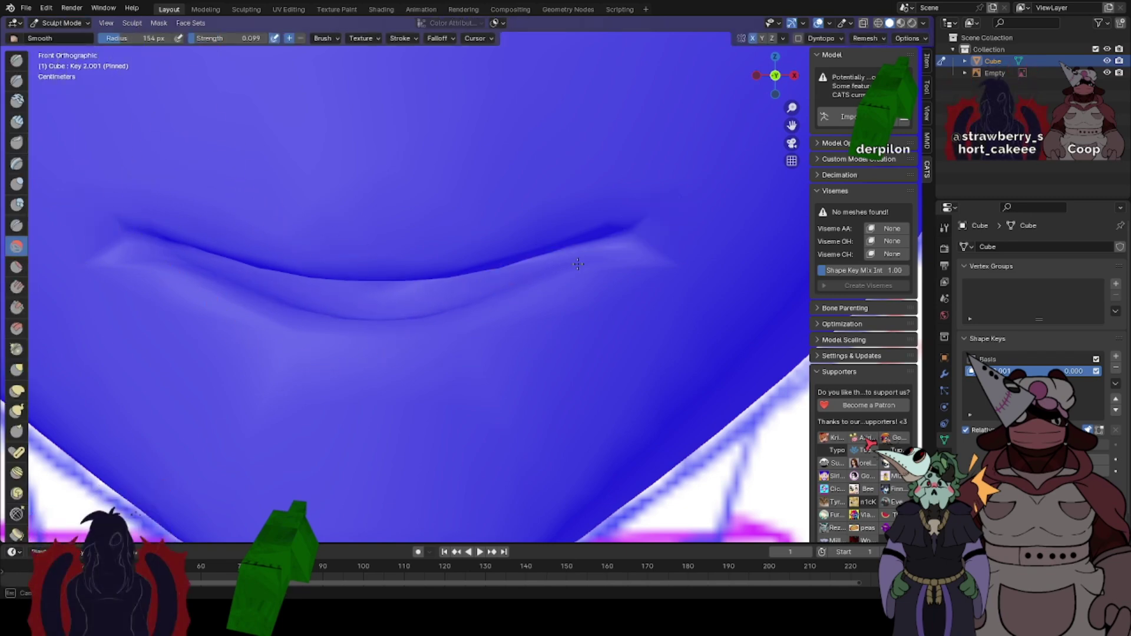
mouse_move(552, 246)
middle_mouse_down()
mouse_move(350, 211)
mouse_move(371, 335)
middle_mouse_up()
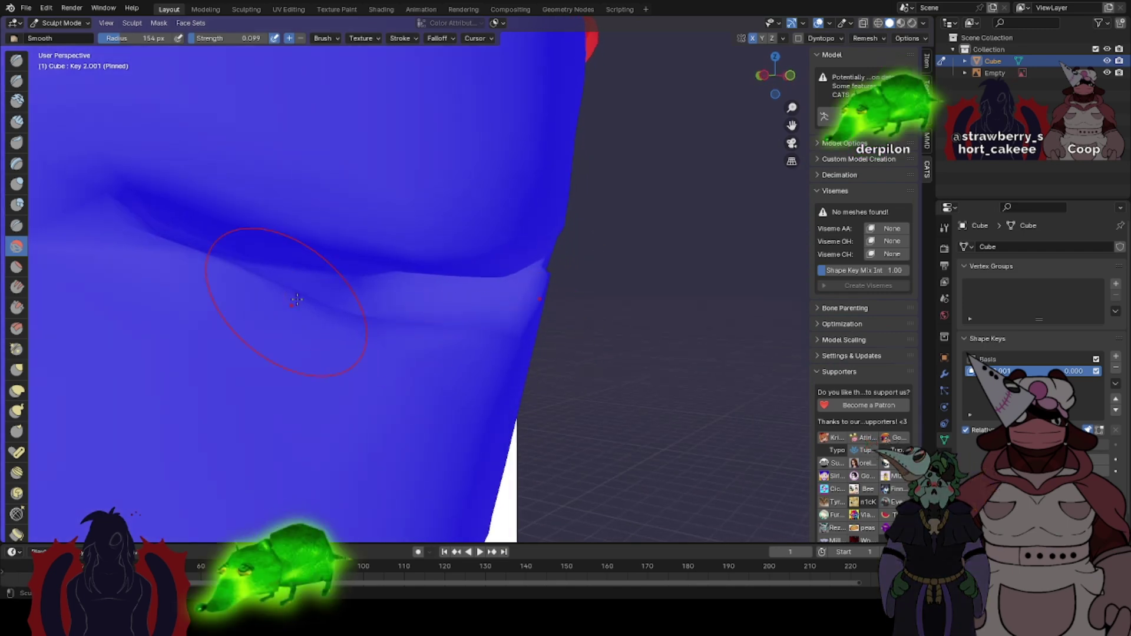
middle_click_drag(297, 301, 303, 324)
key("Tab")
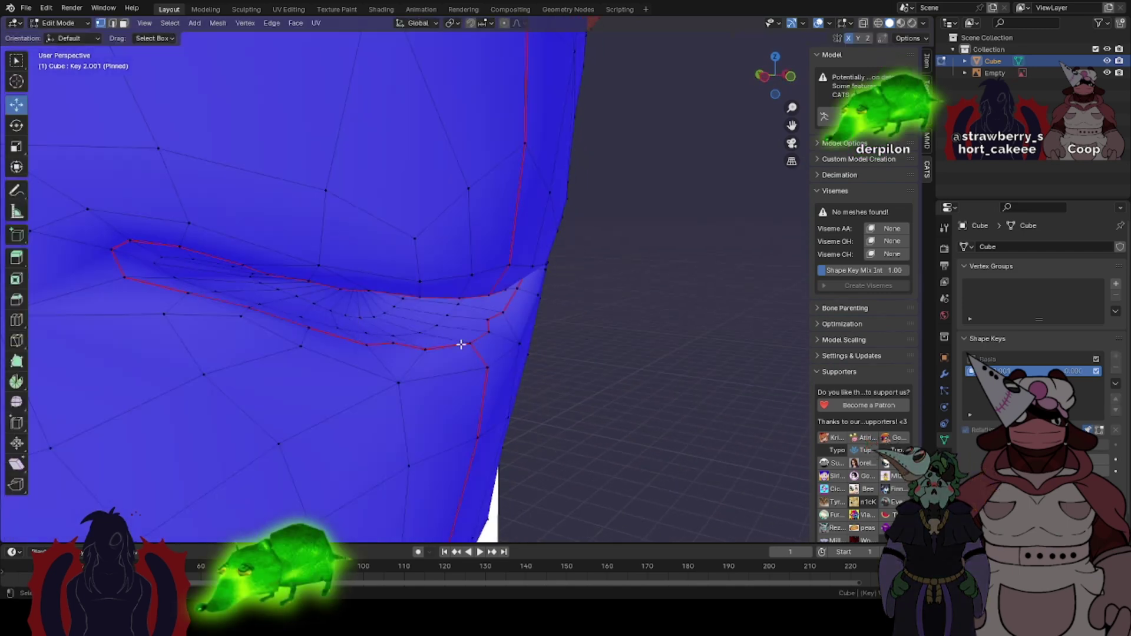
- Smooth the lip vertices near the middle of the mouth and nudge the upper lip's centre vertex slightly
middle_click_drag(449, 345, 491, 362)
right_click(464, 413)
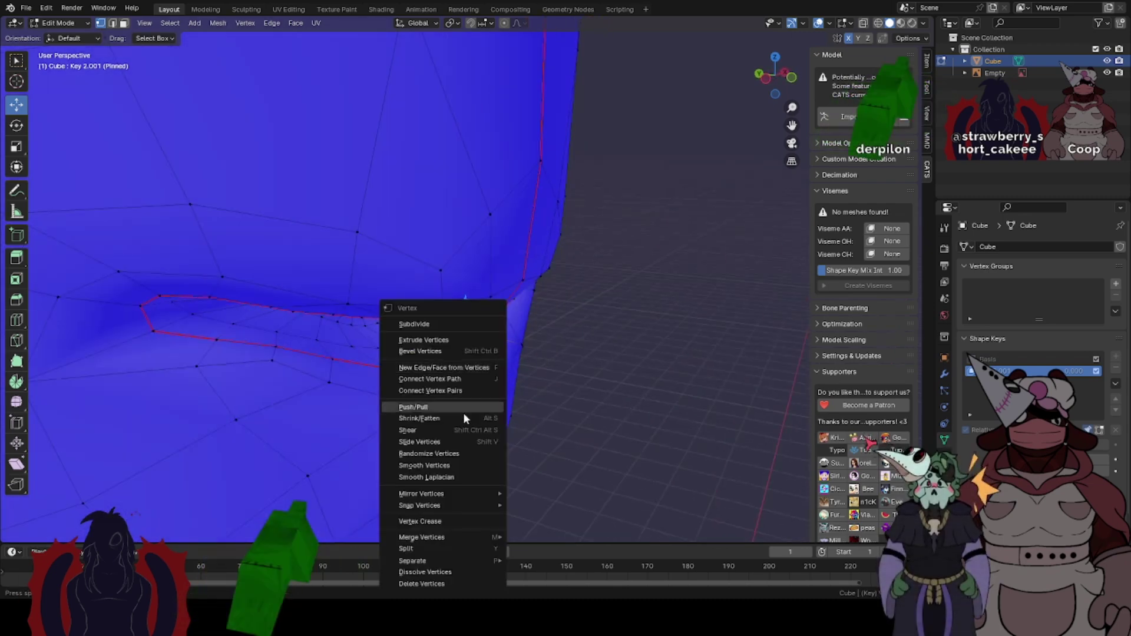
left_click(446, 469)
left_click(414, 366)
middle_click_drag(413, 366, 432, 378)
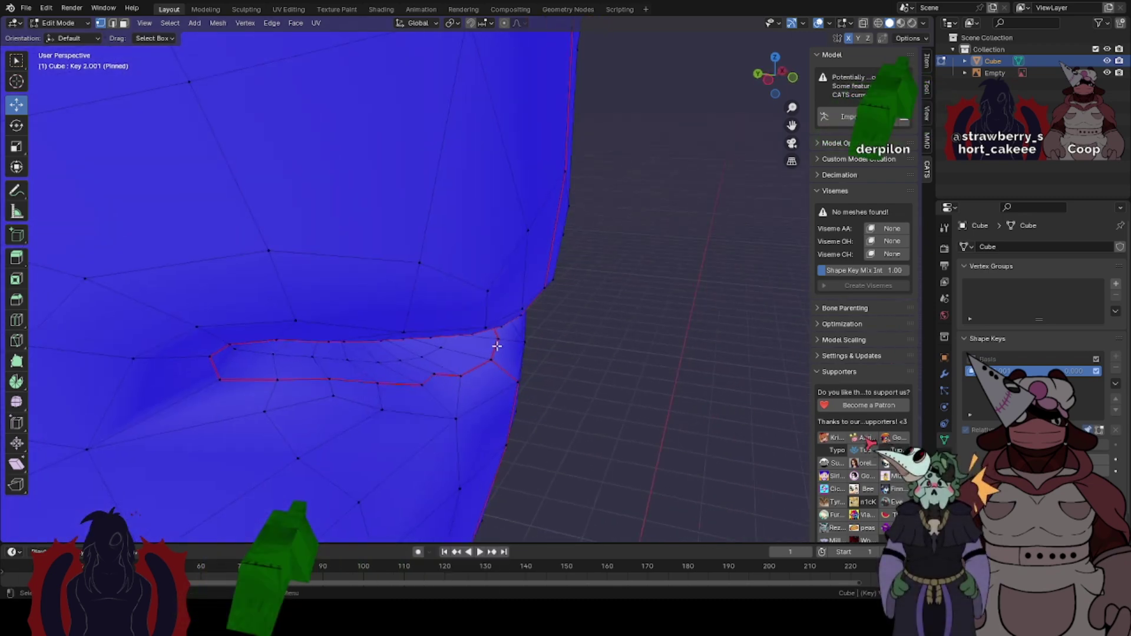
left_click(508, 325)
middle_click_drag(496, 346, 291, 363)
left_click_drag(384, 253, 385, 249)
- Select the inner-mouth vertices and flatten them vertically with the Scale tool
key("ctrl+Tab")
mouse_move(407, 271)
middle_mouse_down()
mouse_move(514, 269)
mouse_move(482, 276)
mouse_move(419, 260)
mouse_move(407, 279)
mouse_move(368, 252)
mouse_move(330, 259)
middle_mouse_up()
key("Tab")
left_click(16, 146)
scroll(377, 235, "up", 1)
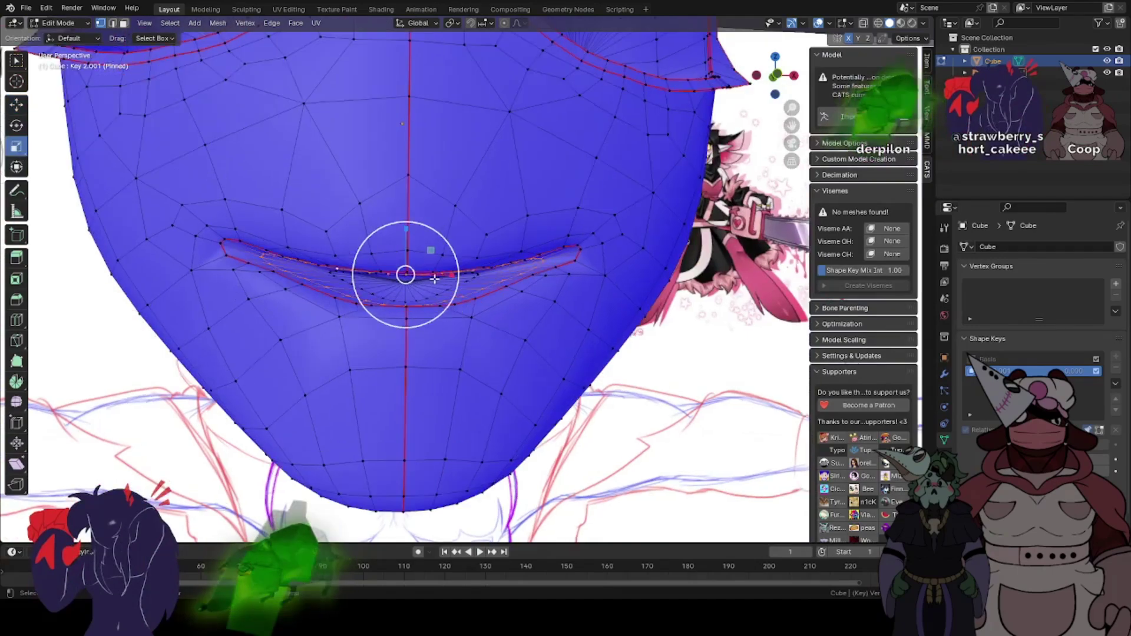
left_click_drag(406, 228, 408, 272)
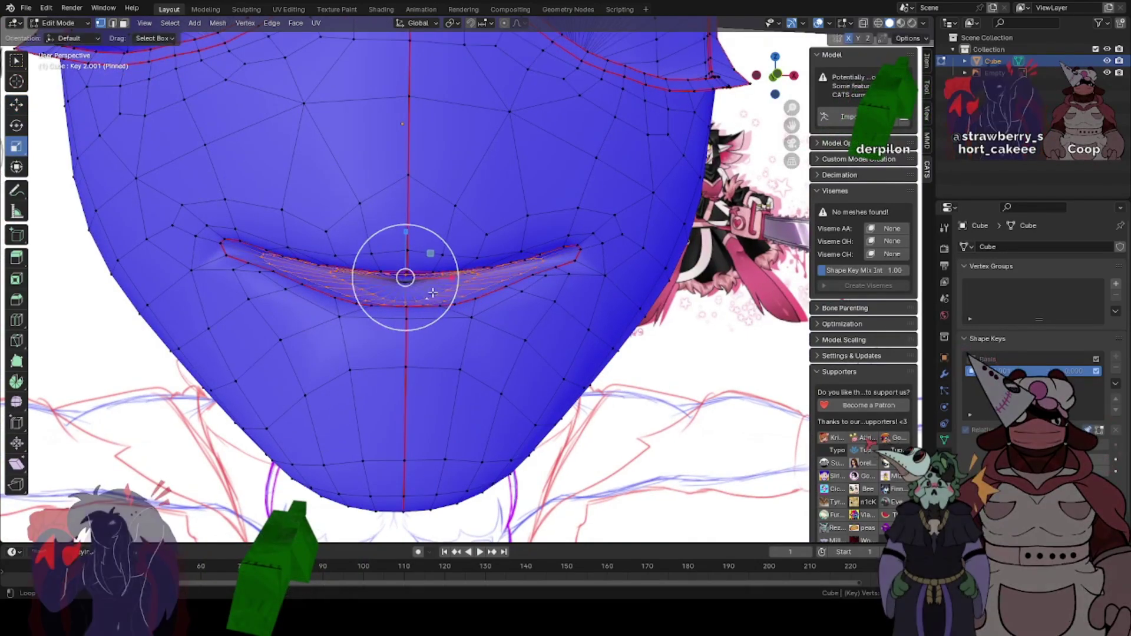
middle_click_drag(433, 297, 415, 251)
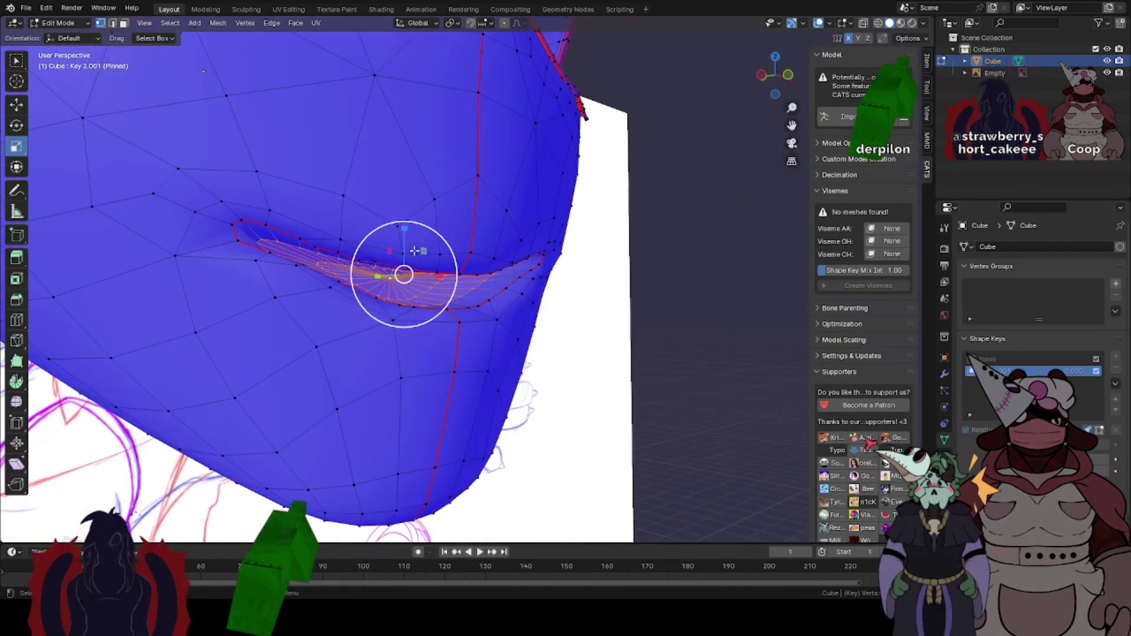
left_click_drag(404, 229, 404, 233)
- Move the inner mouth about 0.027 m back along the Y axis and enlarge it vertically
left_click(17, 105)
middle_click_drag(282, 244, 373, 271)
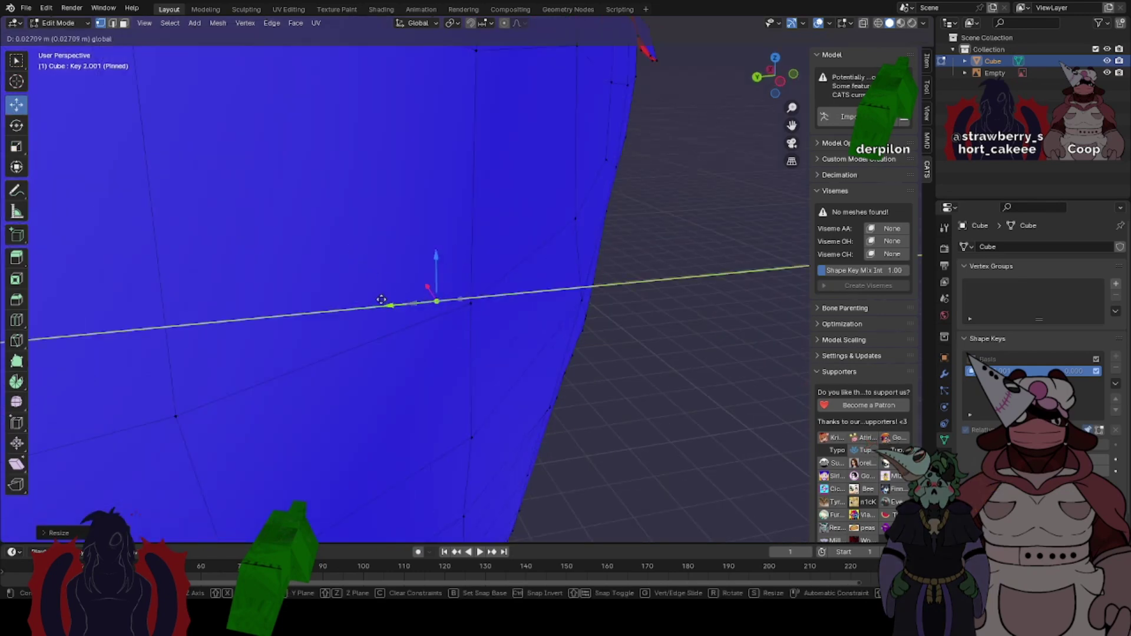
left_click_drag(381, 300, 380, 300)
middle_click_drag(577, 336, 458, 294)
left_click(17, 146)
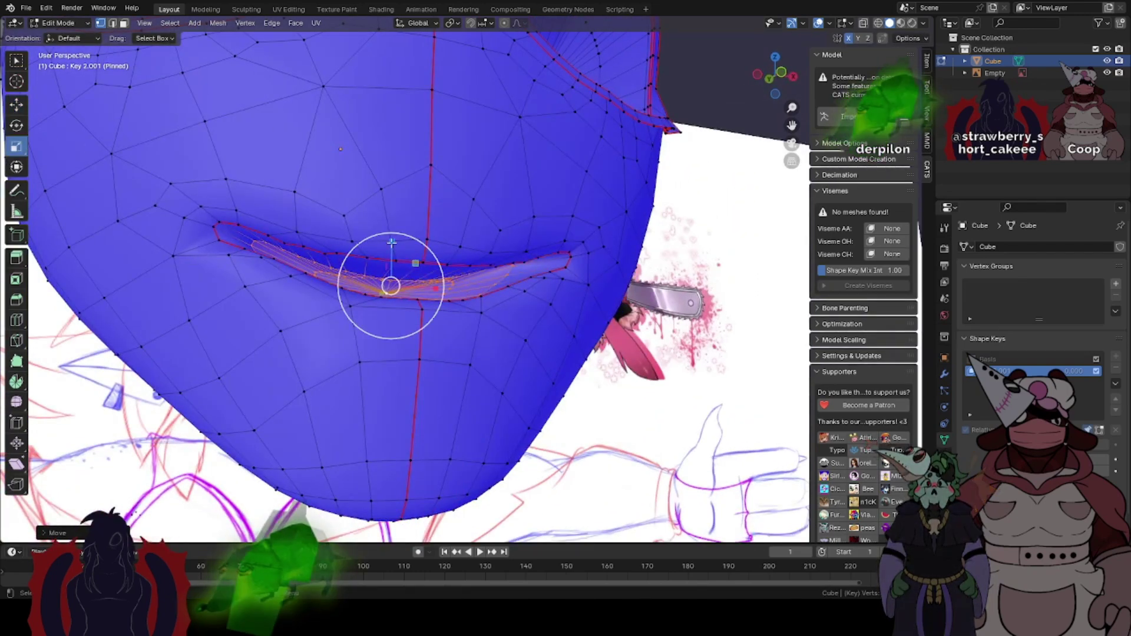
mouse_move(392, 242)
left_mouse_down()
mouse_move(391, 206)
mouse_move(395, 222)
left_mouse_up()
- Apply Smooth Vertices to the inner-mouth selection three times and check the result from the side
right_click(386, 299)
left_click(371, 300)
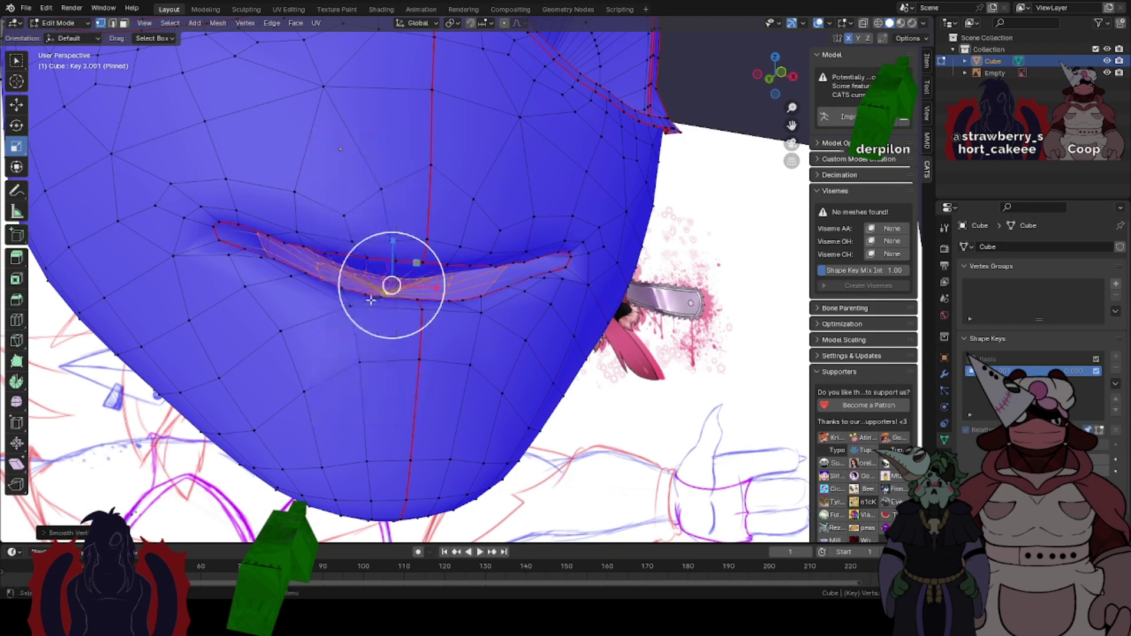
right_click(370, 299)
left_click(370, 299)
right_click(370, 300)
left_click(370, 298)
middle_click_drag(454, 249, 461, 246)
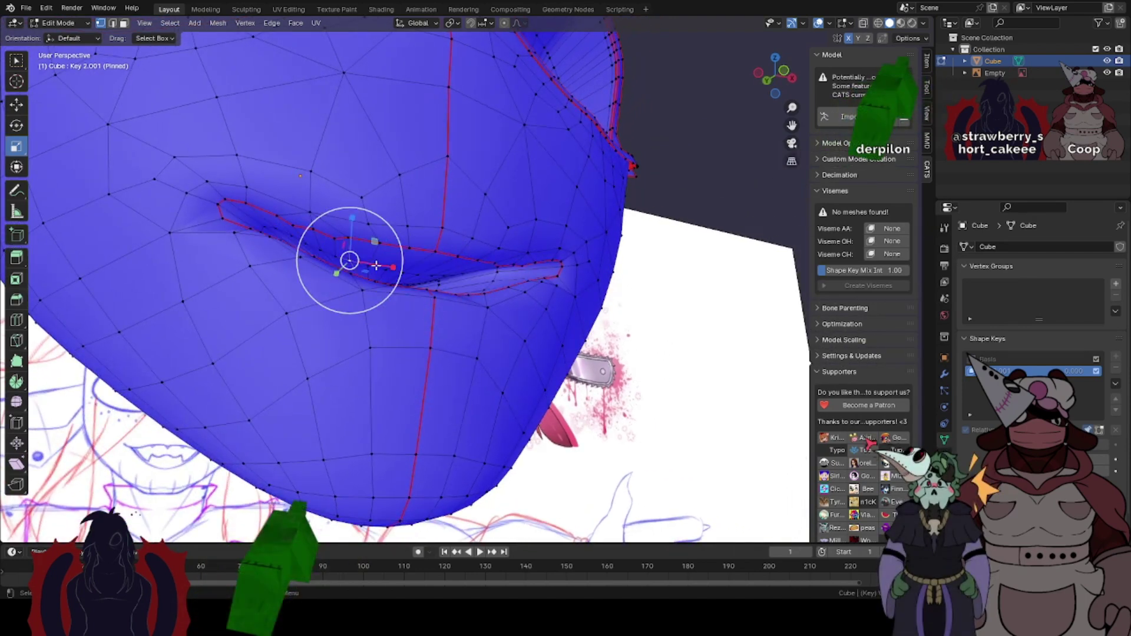
key("Tab")
middle_click_drag(376, 259, 313, 280)
key("Tab")
- Select the head's linked outer surfaces and hide them so only the inner-mouth geometry remains
scroll(386, 293, "up", 2)
middle_click_drag(386, 294, 325, 270)
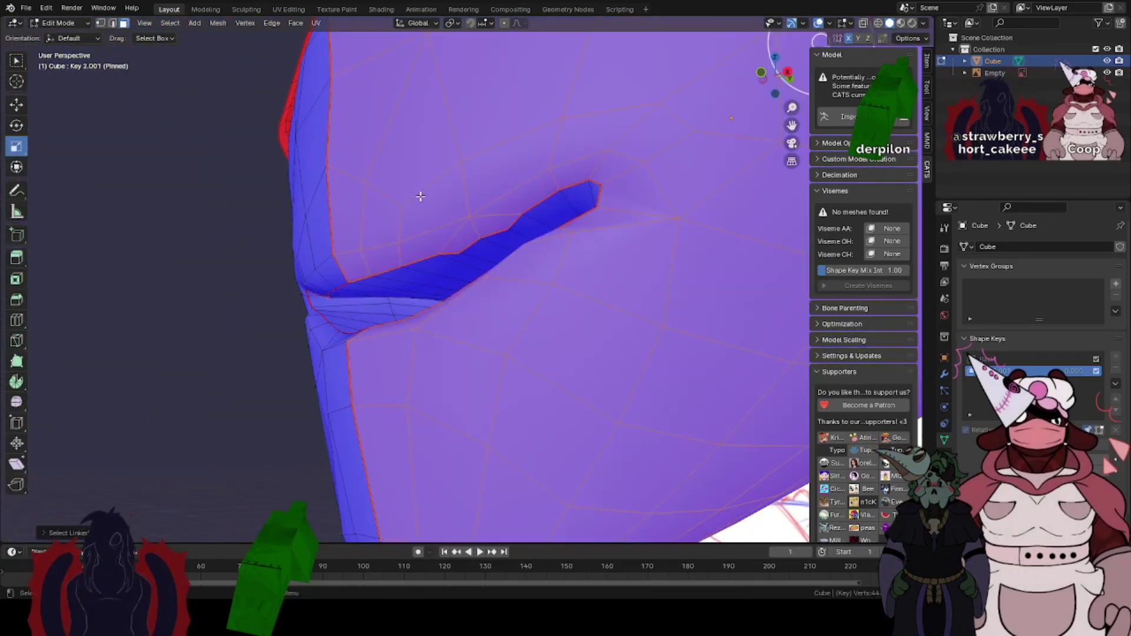
key("ctrl+l")
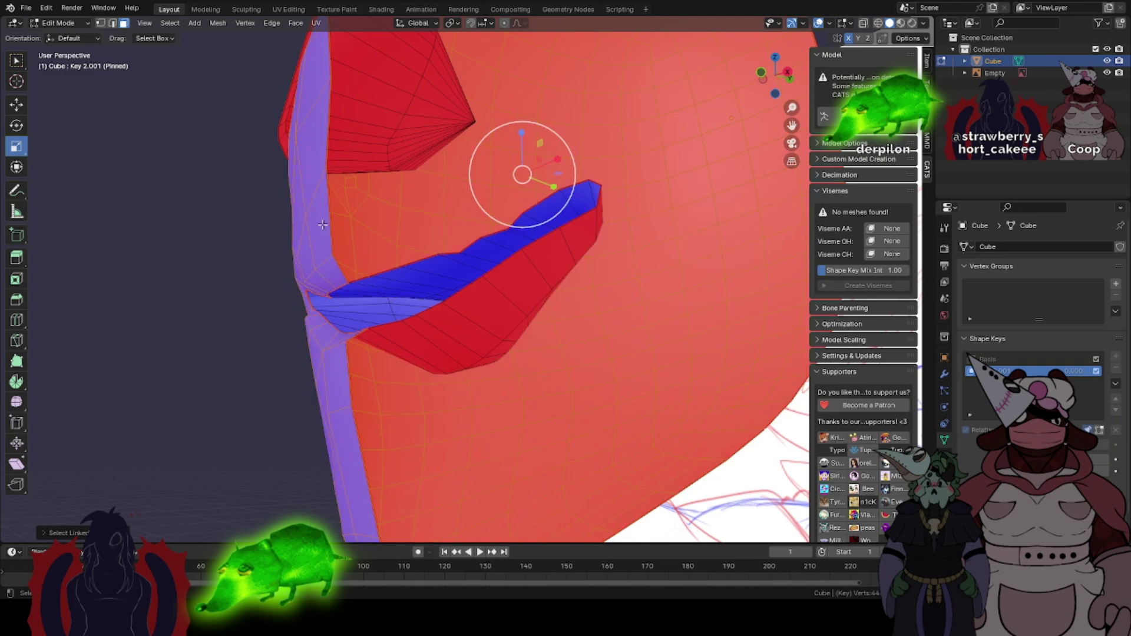
key("h")
- Switch to Sculpt Mode and try pulling the inner mouth's upper edge upward with the Grab brush
key("Tab")
mouse_move(398, 254)
middle_mouse_down()
mouse_move(436, 278)
mouse_move(432, 307)
middle_mouse_up()
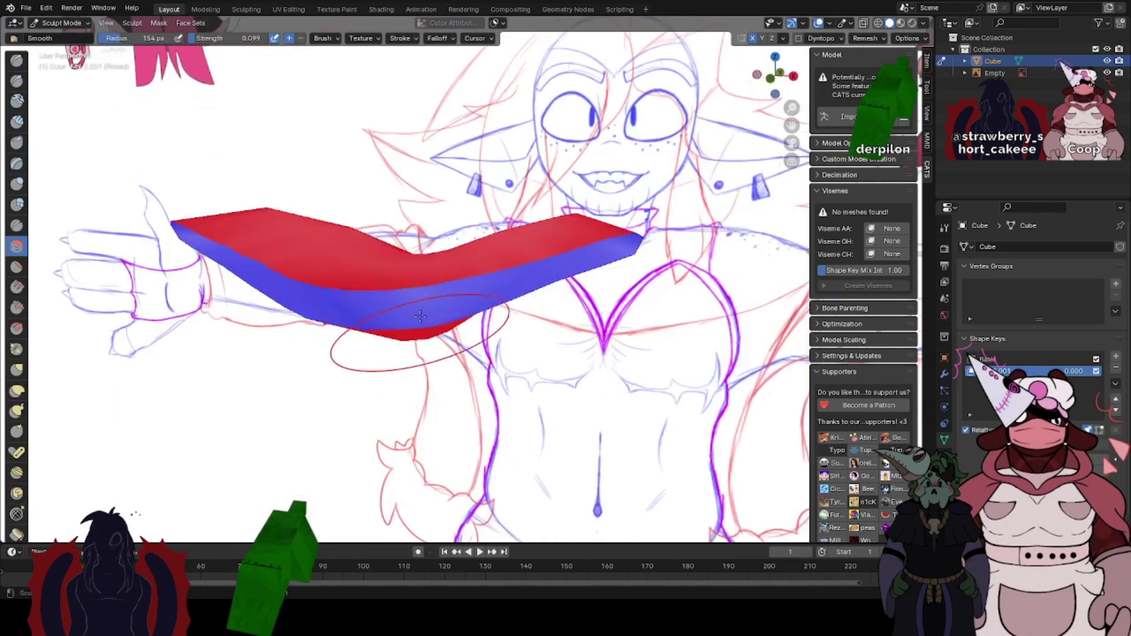
left_click(17, 370)
left_click_drag(362, 267, 363, 186)
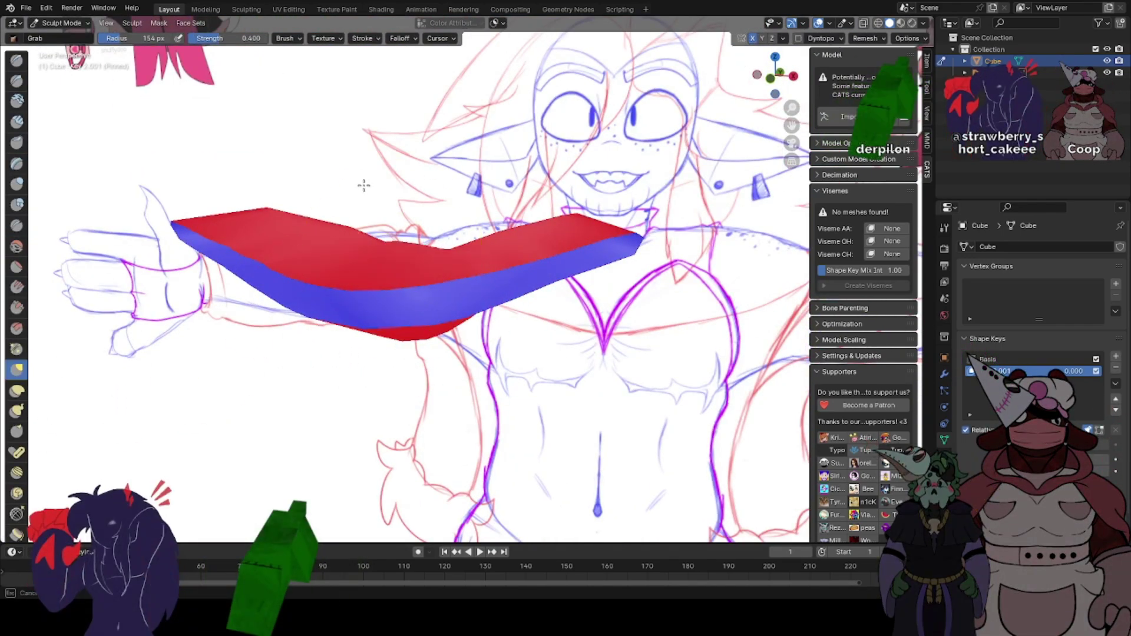
- Turn off the Face Orientation overlay and set the viewport shading to the rainbow normal-coloured MatCap
left_click(828, 24)
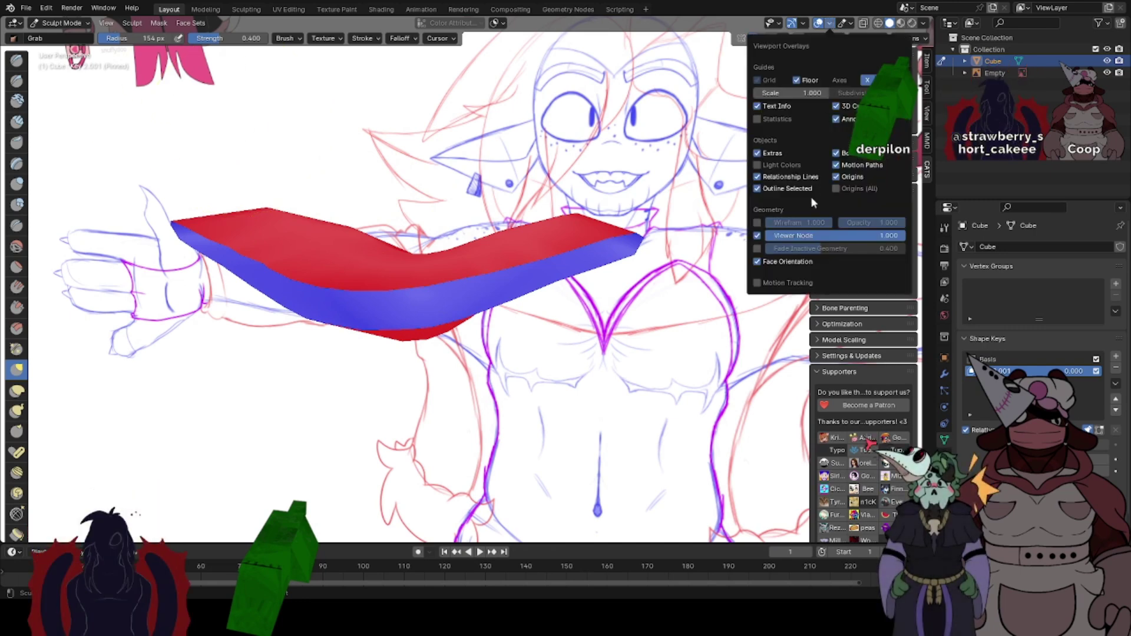
left_click(788, 262)
left_click(923, 23)
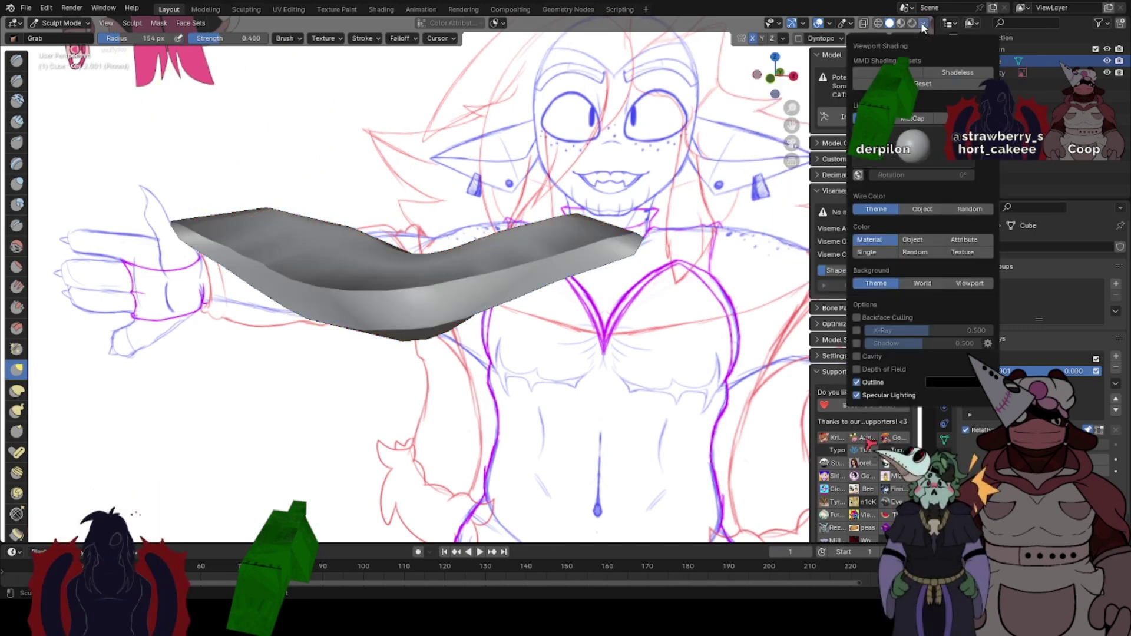
left_click(913, 119)
left_click(912, 146)
left_click(917, 185)
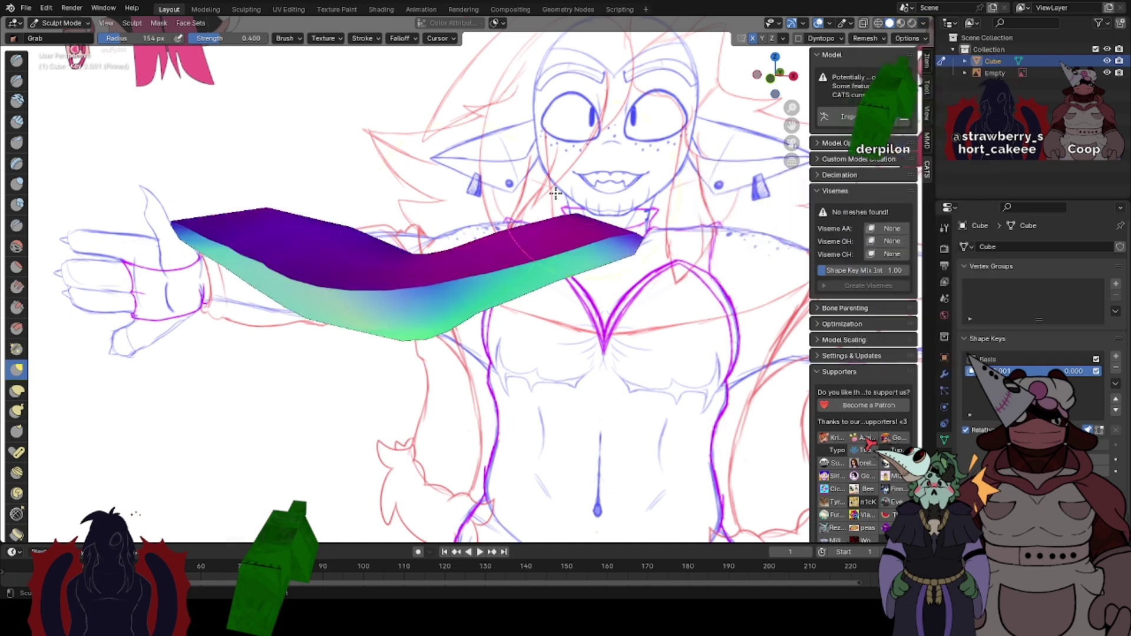
- Reshape the isolated inner mouth with the Grab brush, pulling its upper edge upward along the lip line
middle_click_drag(362, 228, 354, 239)
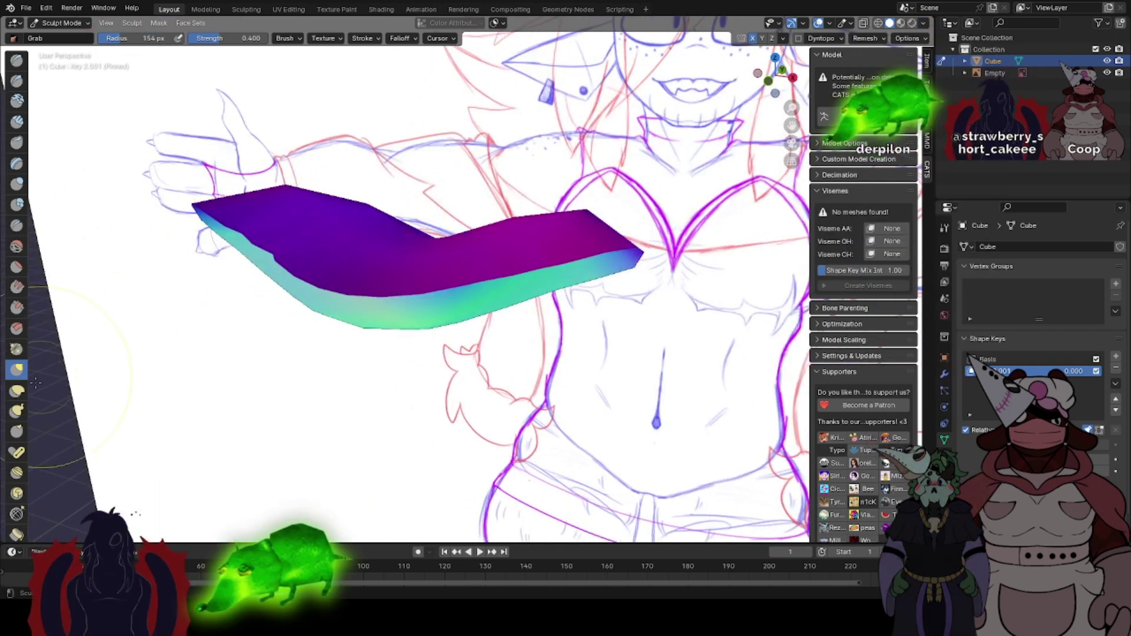
left_click(17, 391)
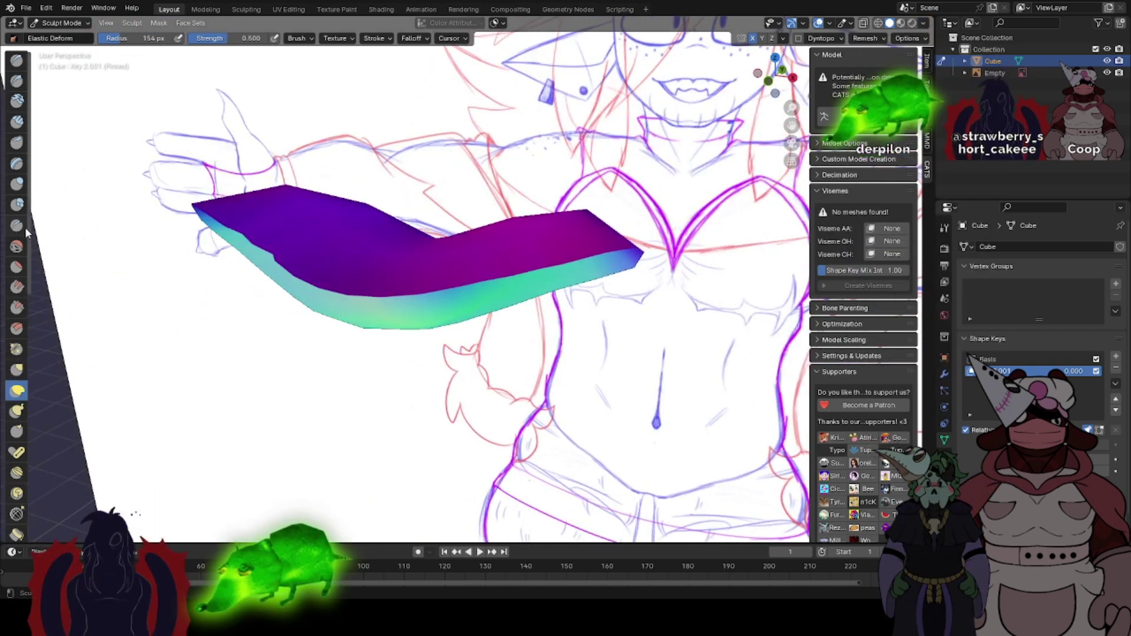
left_click(18, 370)
left_click_drag(322, 248, 386, 245)
middle_click_drag(390, 266, 379, 253)
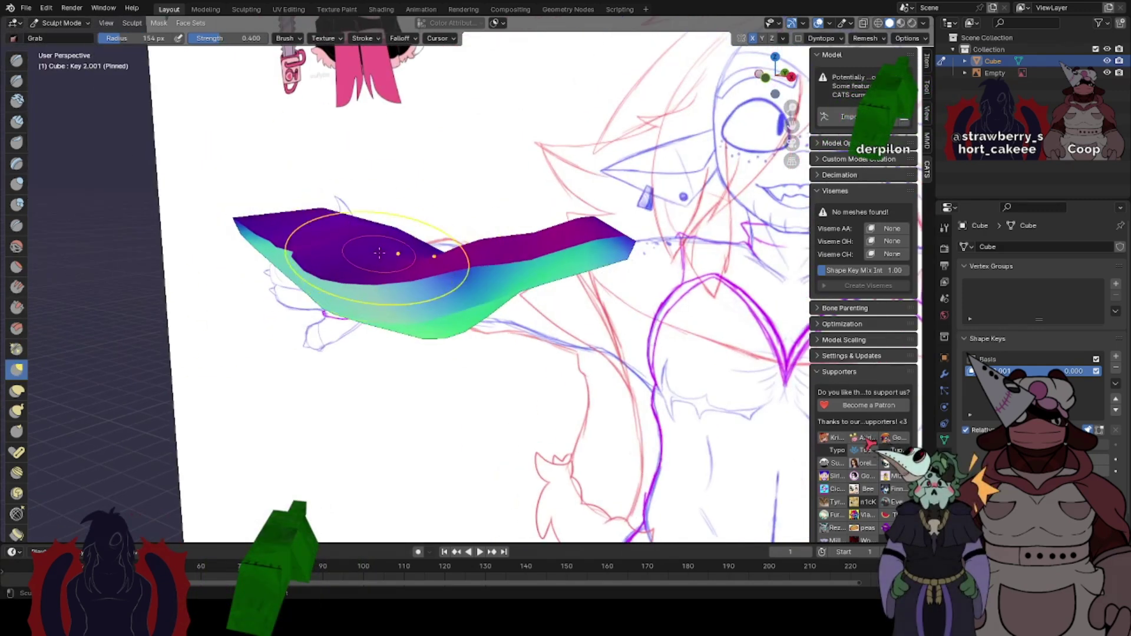
left_click_drag(353, 235, 345, 195)
left_click_drag(363, 257, 368, 176)
middle_click_drag(427, 267, 424, 254)
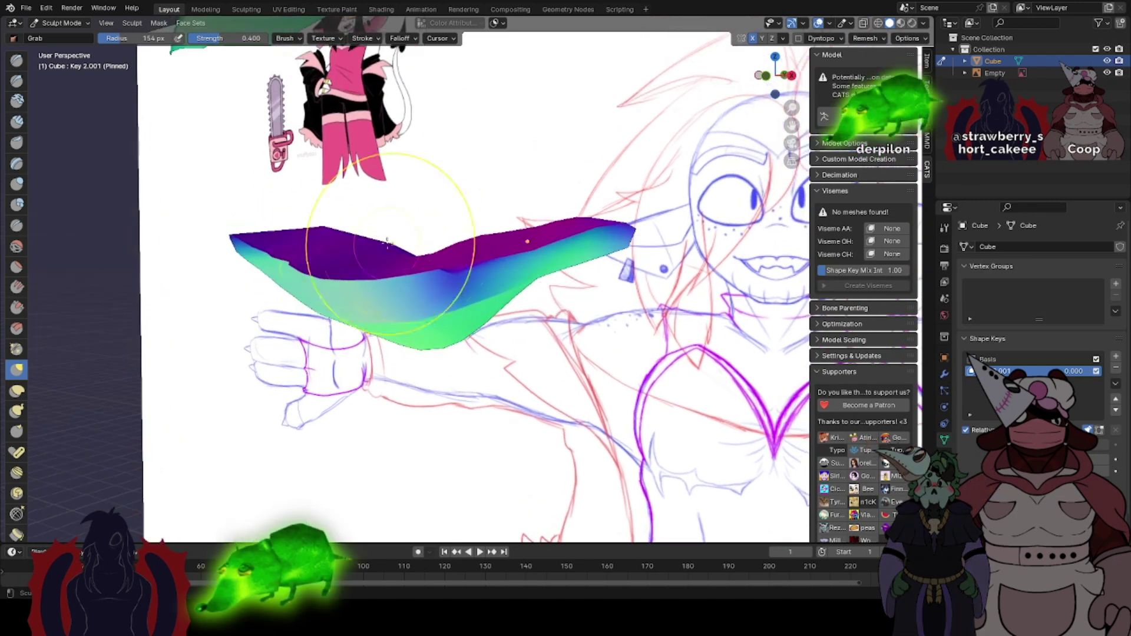
left_click_drag(347, 258, 343, 216)
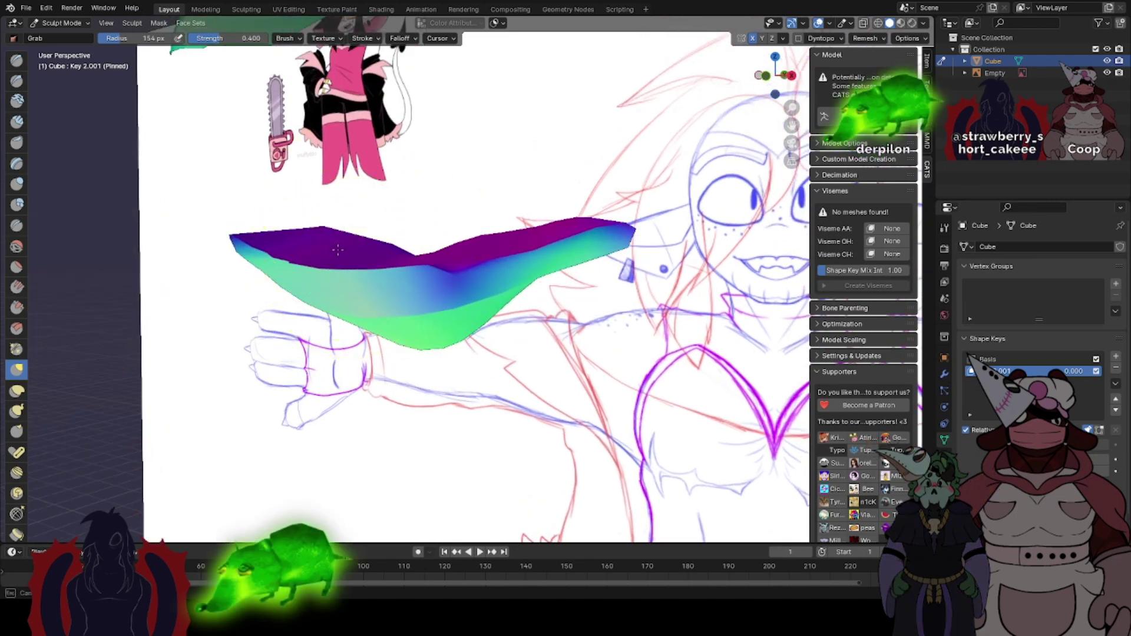
middle_click_drag(392, 238, 348, 252)
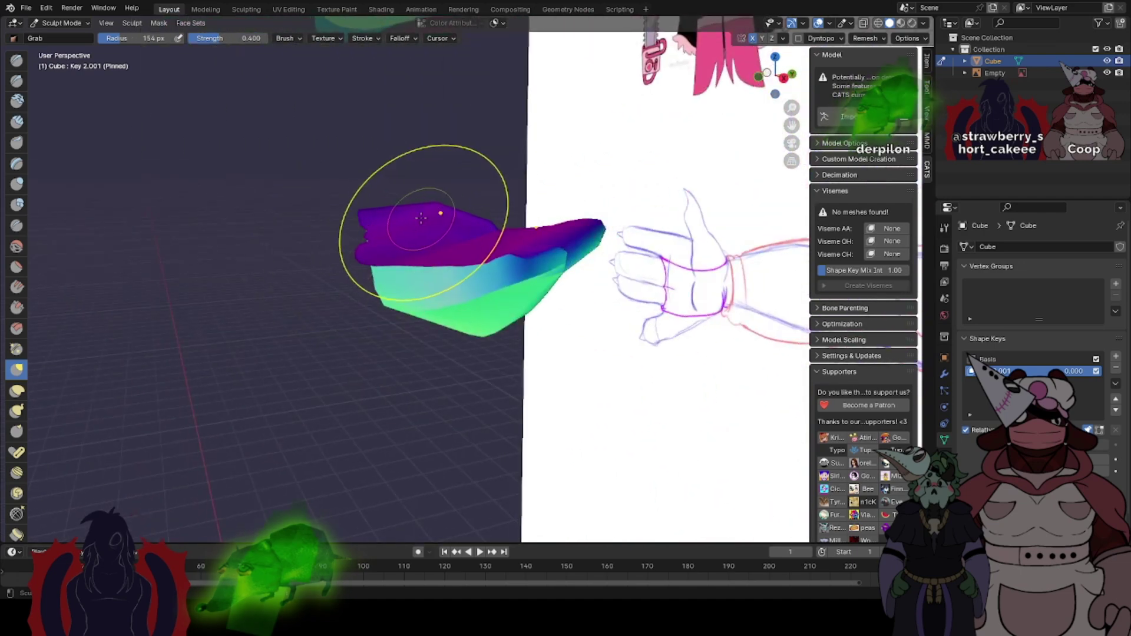
left_click_drag(439, 212, 438, 223)
- Unhide all the head geometry and return to Object Mode to view the whole mouth
key("Tab")
middle_click_drag(437, 223, 591, 229)
key("alt+h")
key("Tab")
scroll(591, 229, "down", 4)
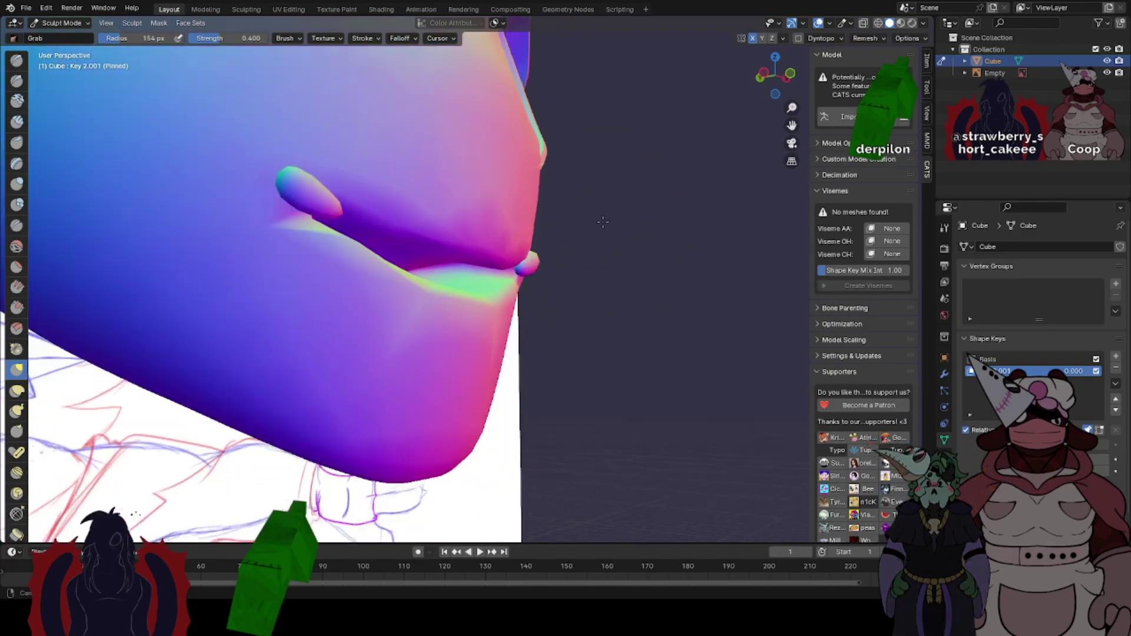
key("KP_1")
left_click(47, 27)
left_click(66, 37)
middle_click_drag(499, 232, 518, 260)
- Select one whole mouth-corner piece in Edit Mode and nudge it slightly toward the lips in front view
key("Tab")
scroll(518, 265, "up", 2)
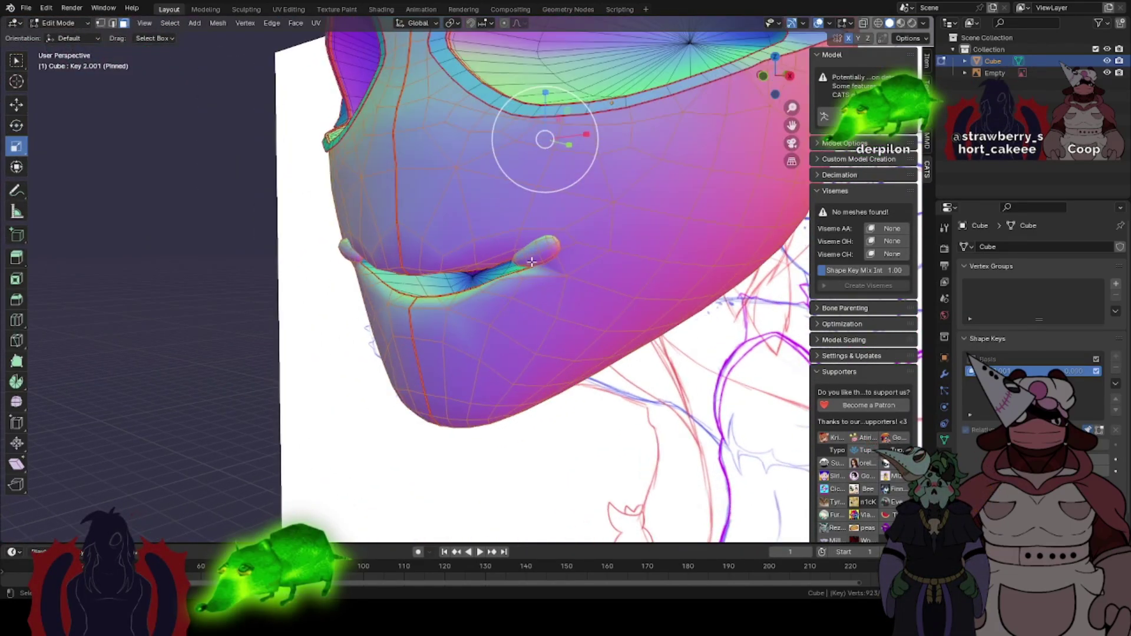
left_click(531, 262)
key("ctrl+l")
left_click(764, 75)
key("g")
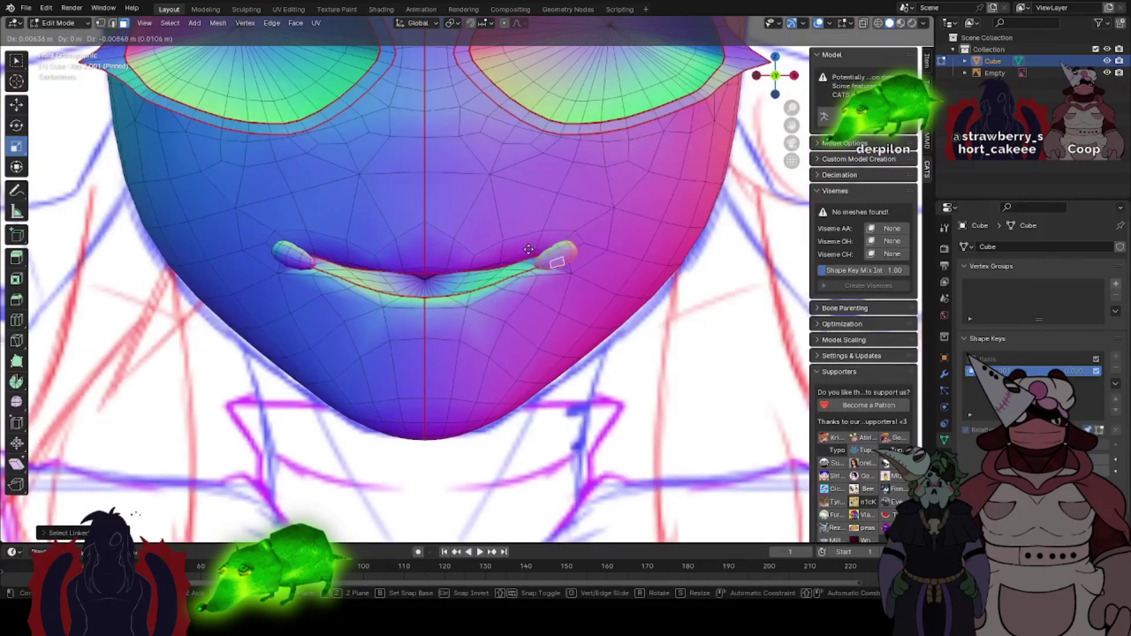
left_click(528, 249)
- Rotate the mouth-corner piece freely with trackball rotation and reposition it against the cheek from the side
key("r")
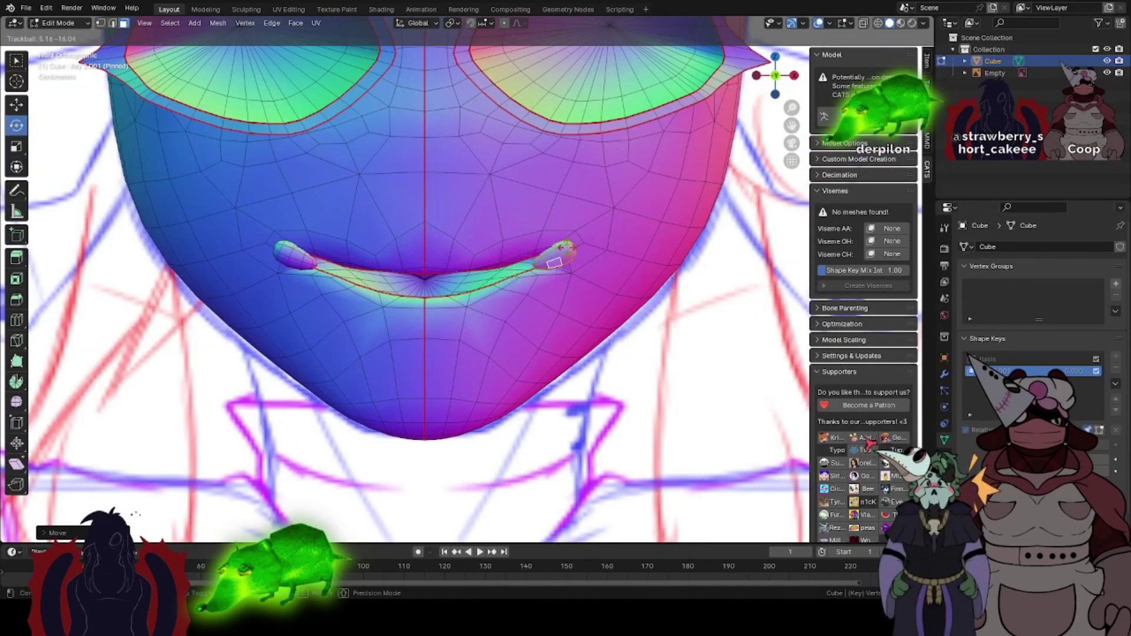
left_click(589, 239)
middle_click_drag(589, 239, 411, 262)
key("g")
left_click(452, 279)
key("Tab")
key("Tab")
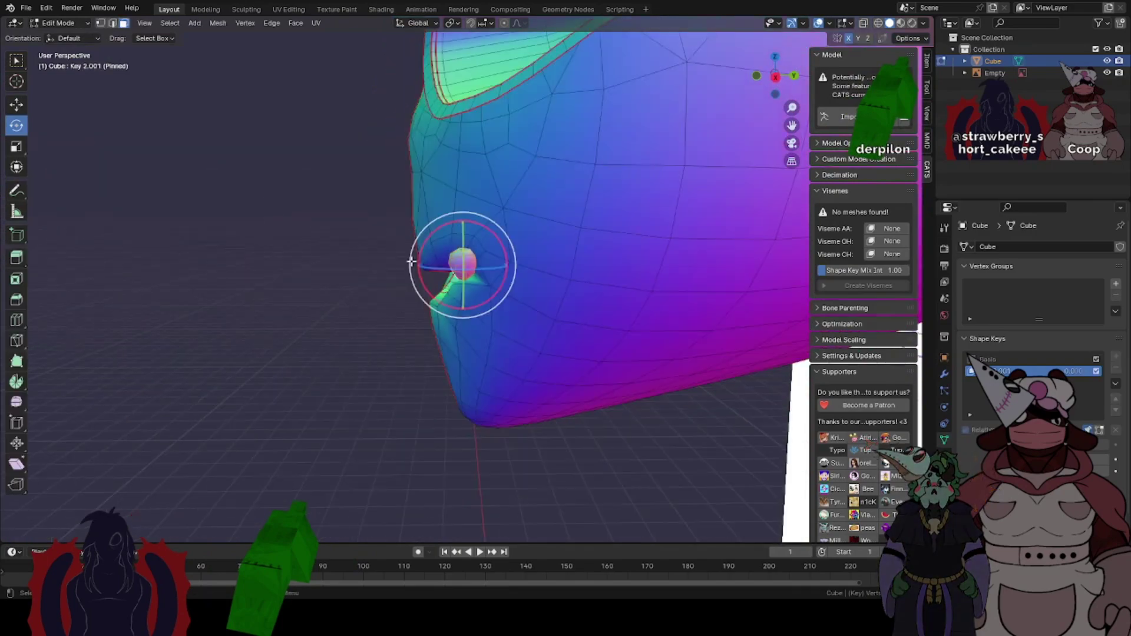
- Fine-tune the mouth-corner piece's rotation and position against the lip corner, and return to Object Mode
left_click_drag(421, 262, 429, 260)
key("g")
left_click(504, 257)
key("Tab")
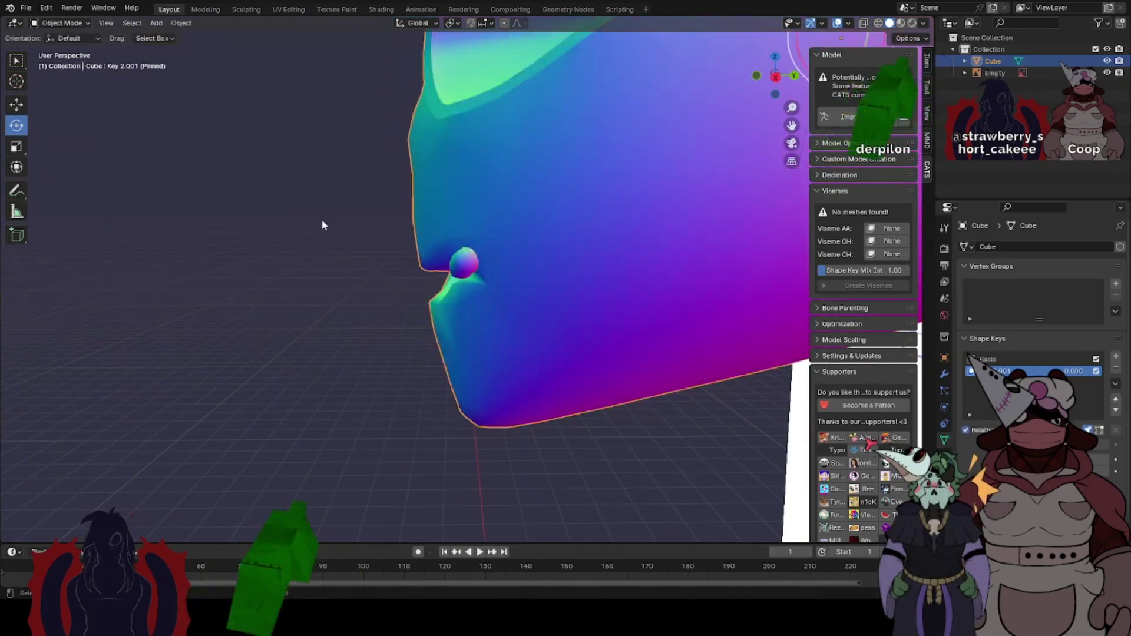
- View the whole head from the front over the reference sketch and save the file
scroll(321, 219, "down", 2)
middle_click_drag(321, 219, 418, 354)
key("KP_1")
scroll(424, 265, "down", 4)
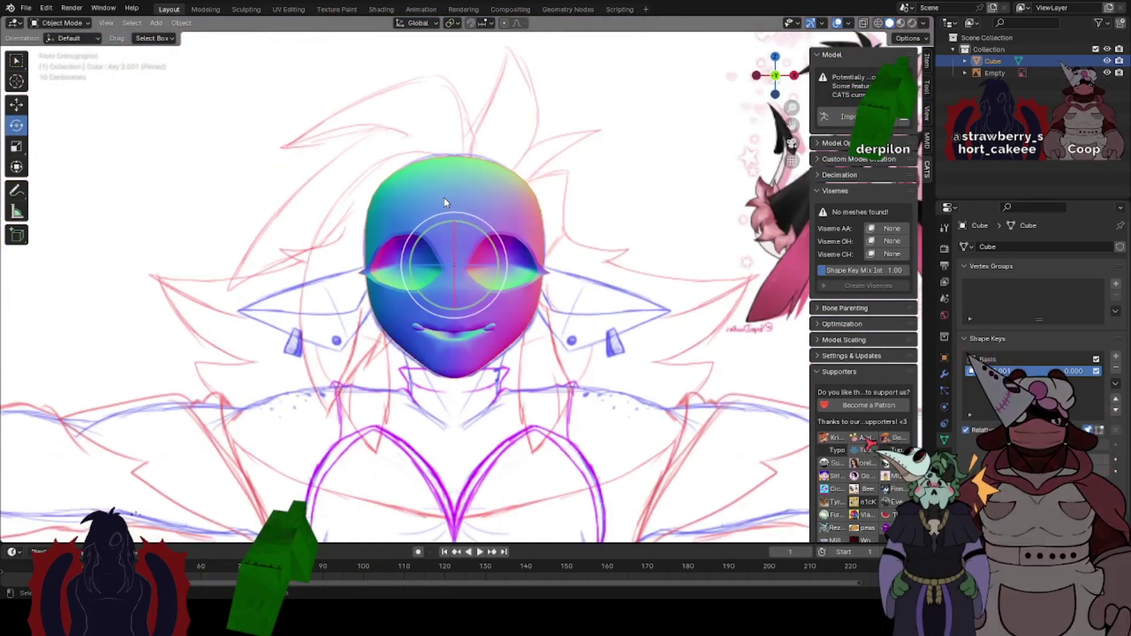
left_click(26, 8)
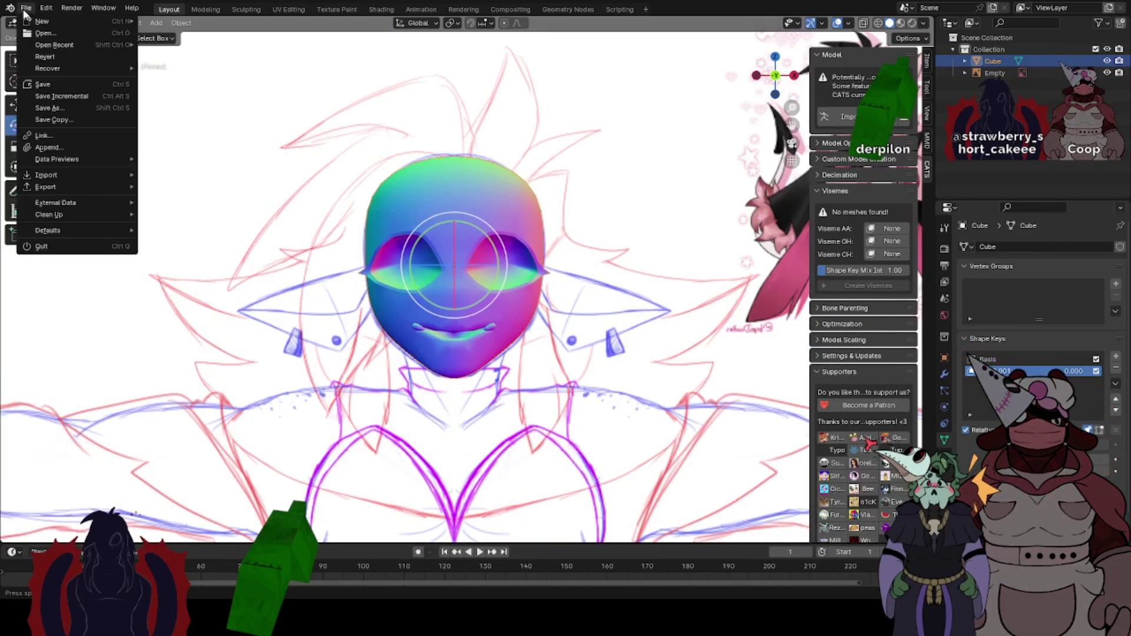
left_click(65, 87)
- Open the recently used file yn.blend
scroll(448, 281, "up", 2)
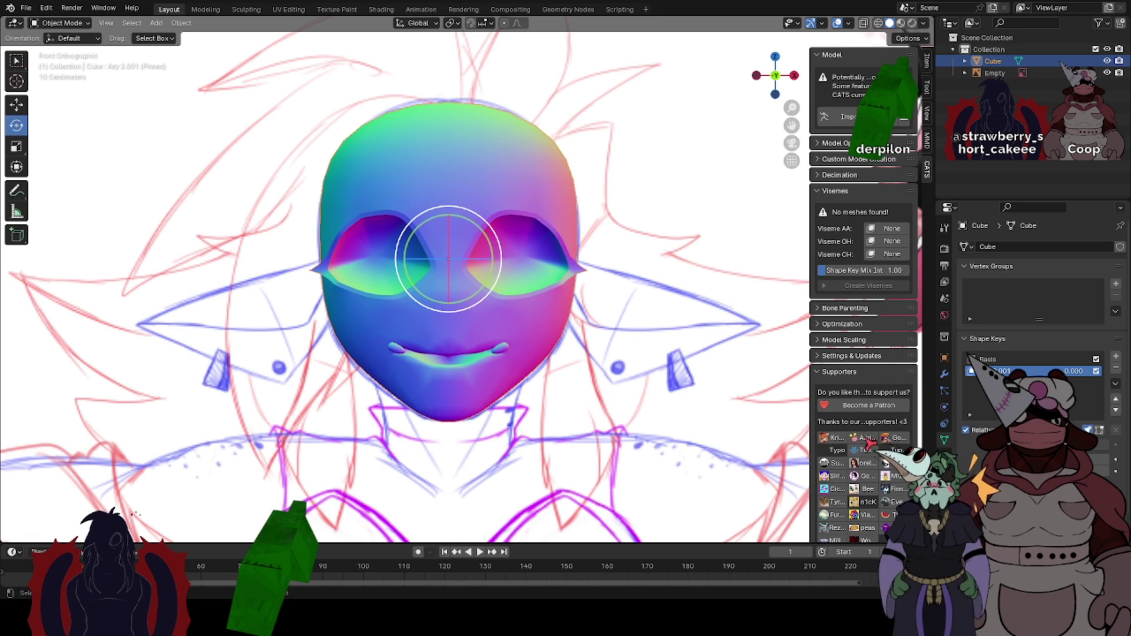
left_click(24, 11)
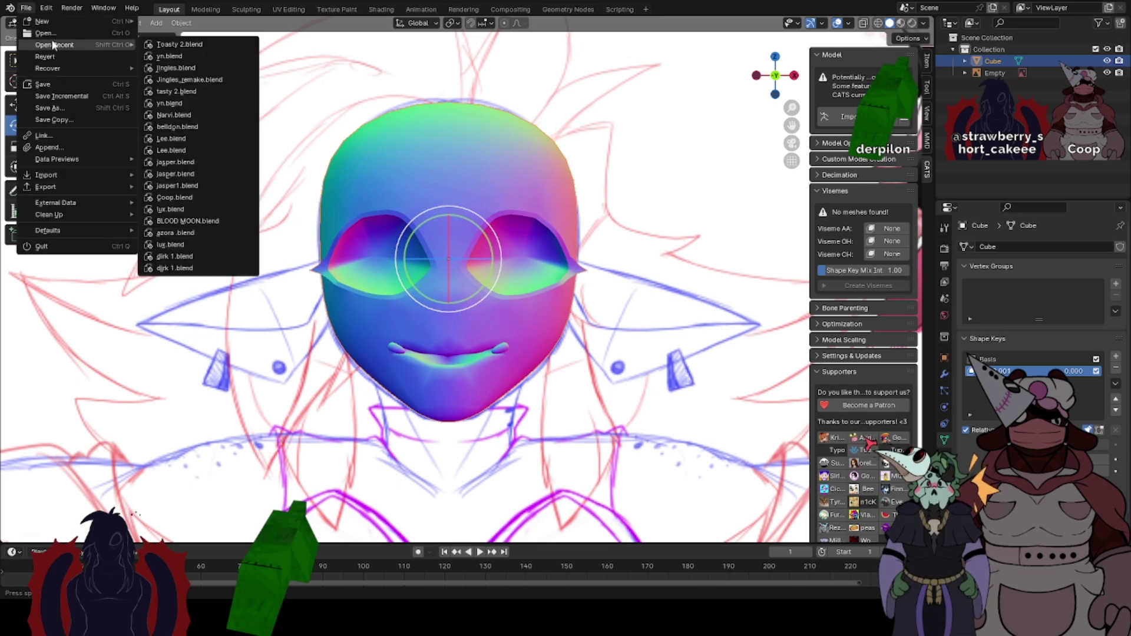
left_click(50, 34)
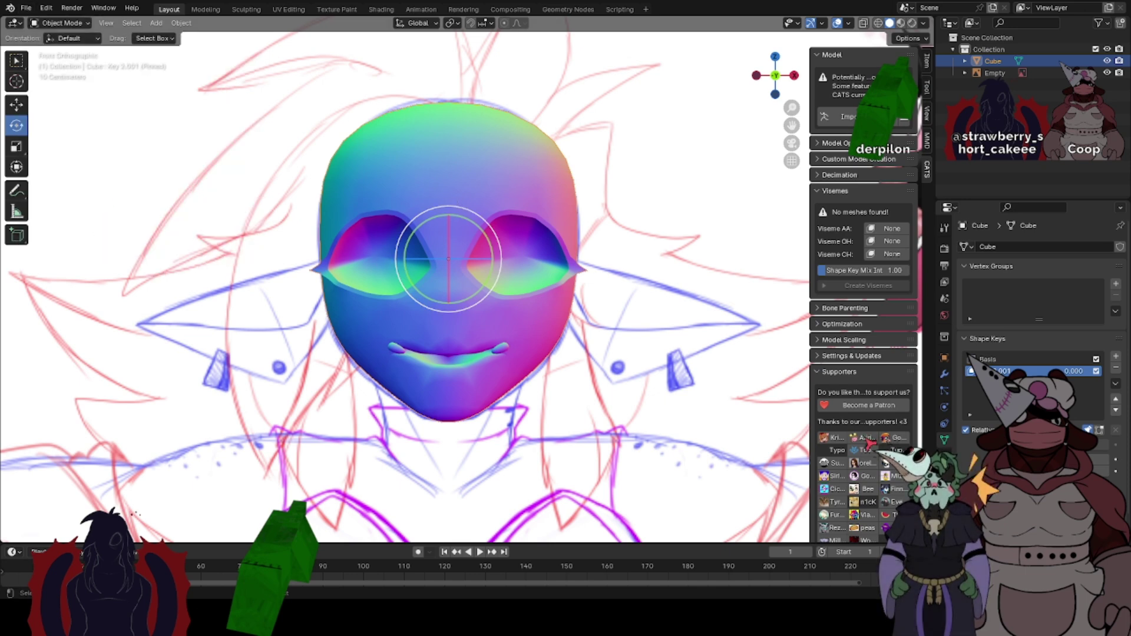
left_click(26, 8)
mouse_move(58, 45)
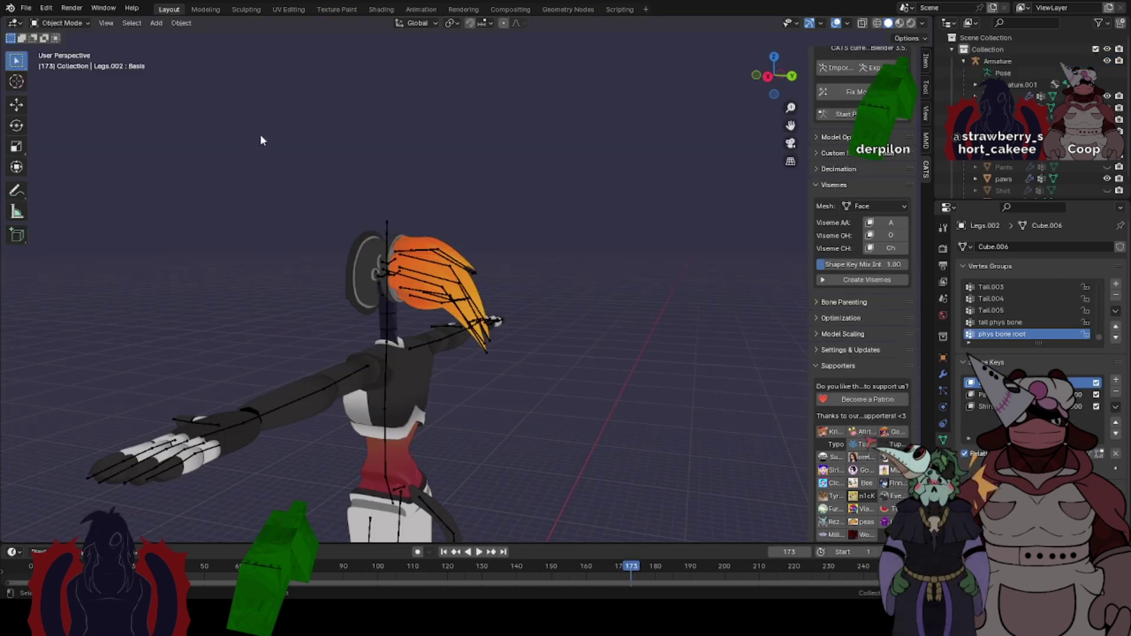
- Hide the armature and select the orange flares mesh behind the head to view it unobstructed
scroll(377, 233, "up", 2)
middle_click_drag(374, 237, 426, 239)
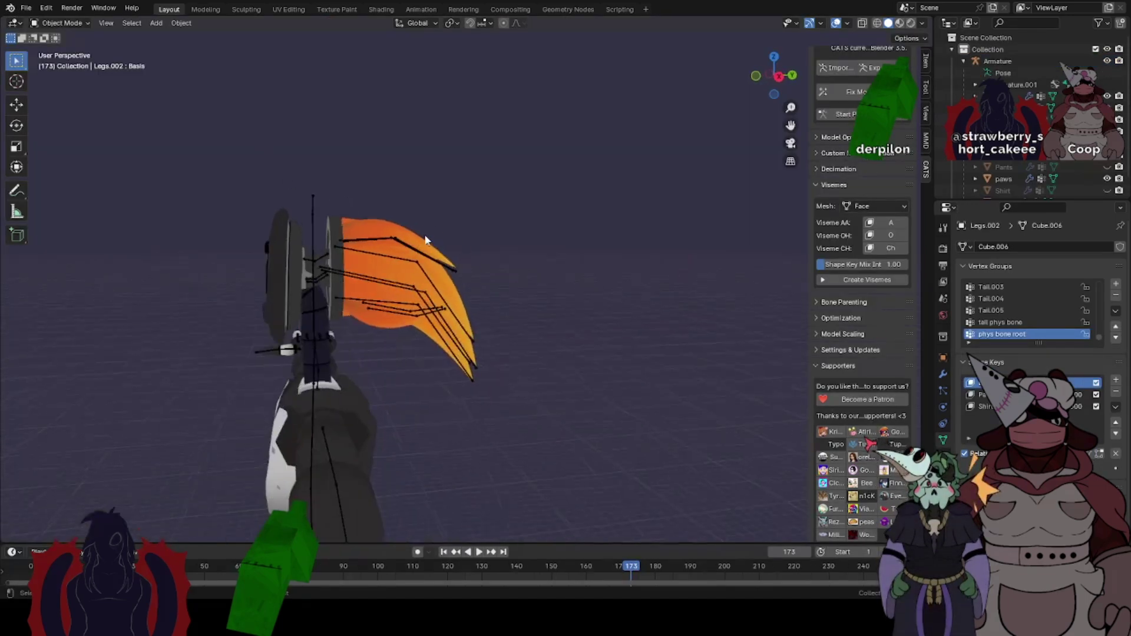
left_click(404, 259)
scroll(404, 259, "up", 2)
key("h")
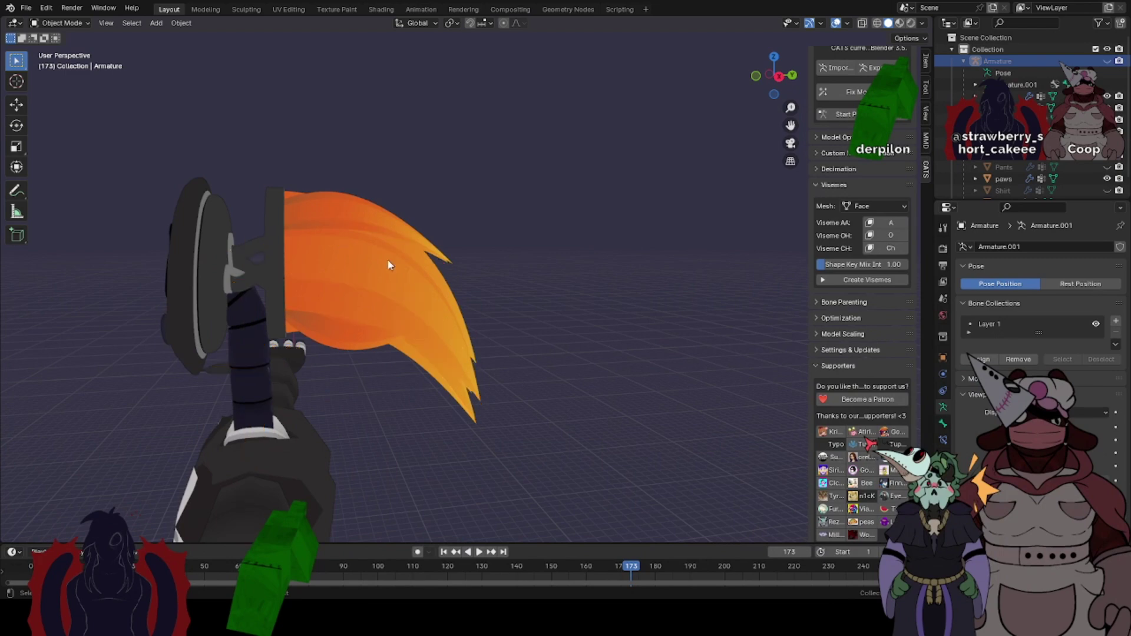
left_click(387, 259)
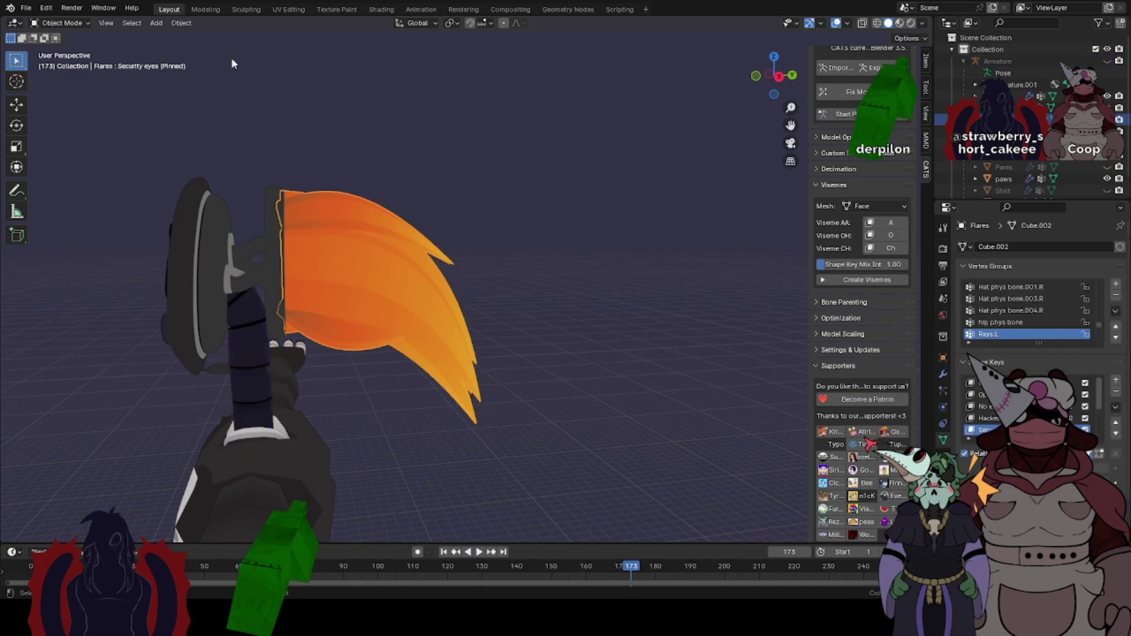
- Examine the flares' UVs over body.png in the UV Editing workspace beside the front view, and return to Layout
left_click(294, 8)
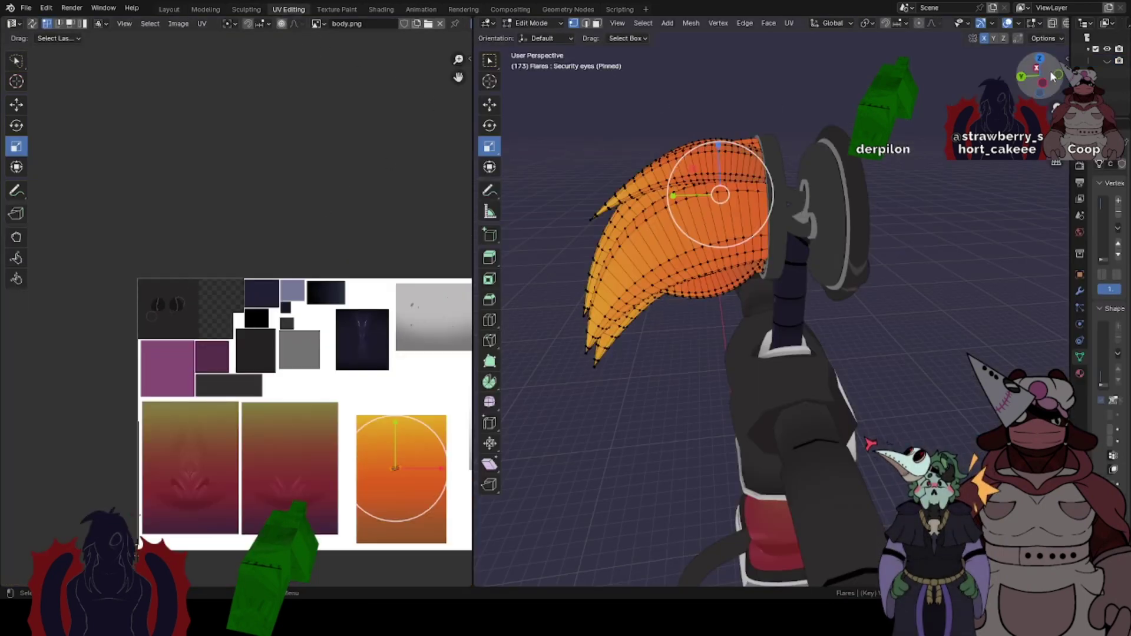
left_click(1058, 76)
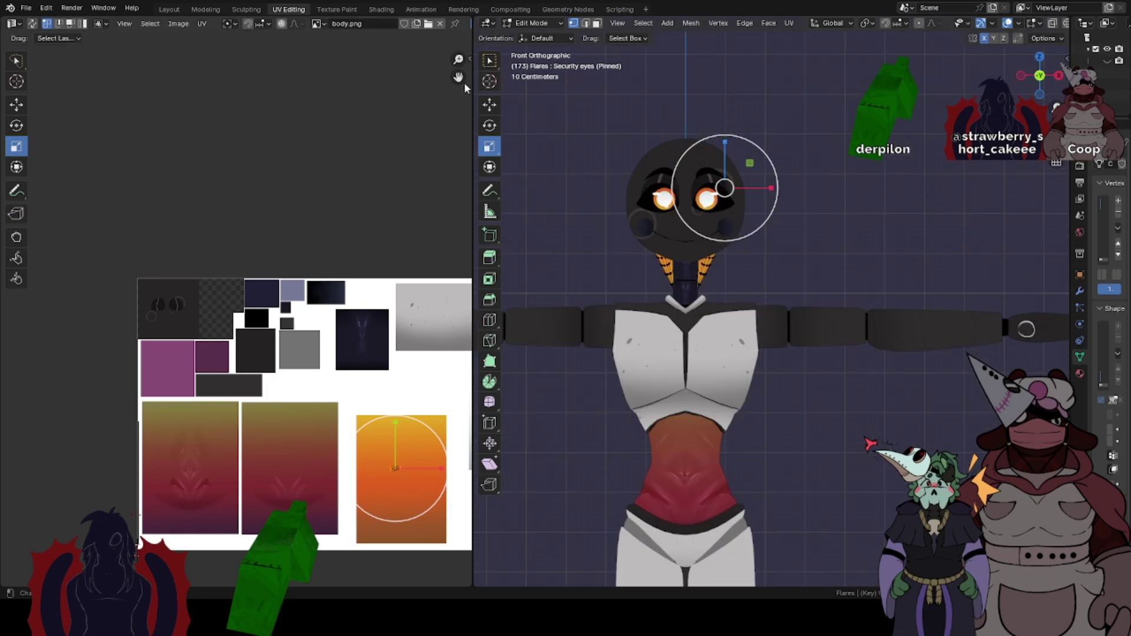
left_click_drag(462, 81, 351, 1)
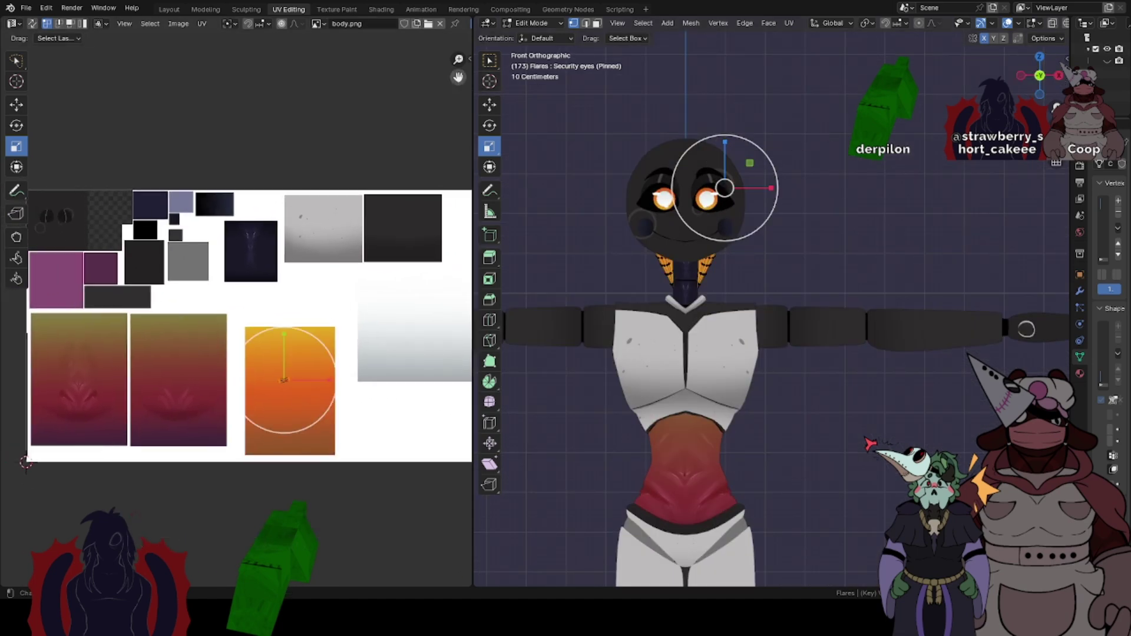
left_click(169, 9)
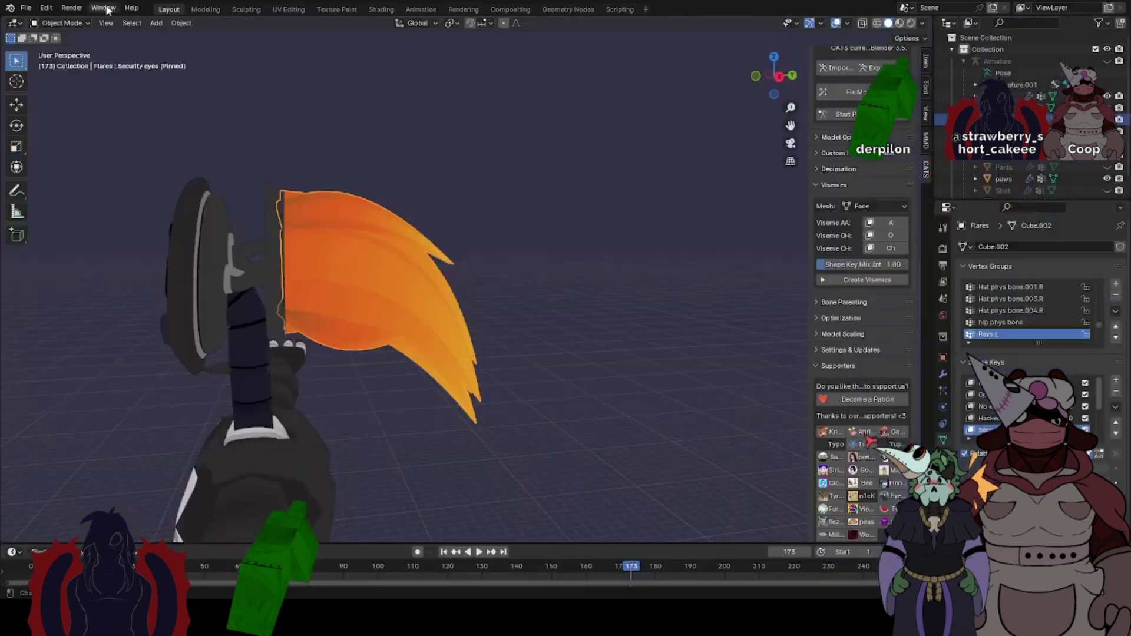
- Open the recent file jasper.blend, discarding the changes to yn.blend
left_click(26, 8)
mouse_move(70, 44)
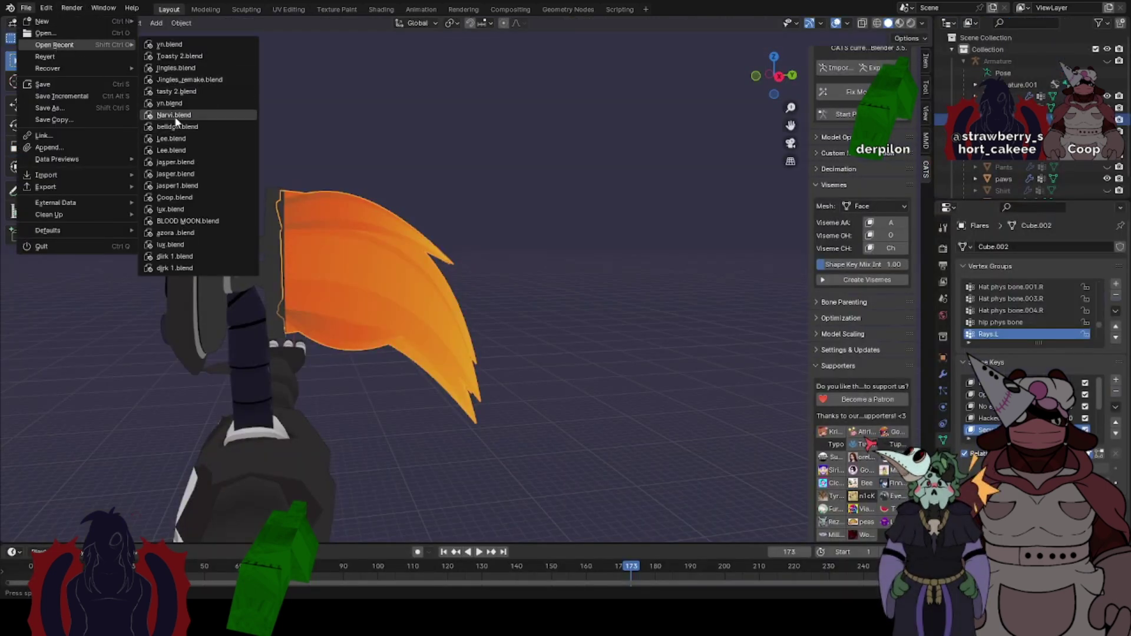
left_click(172, 161)
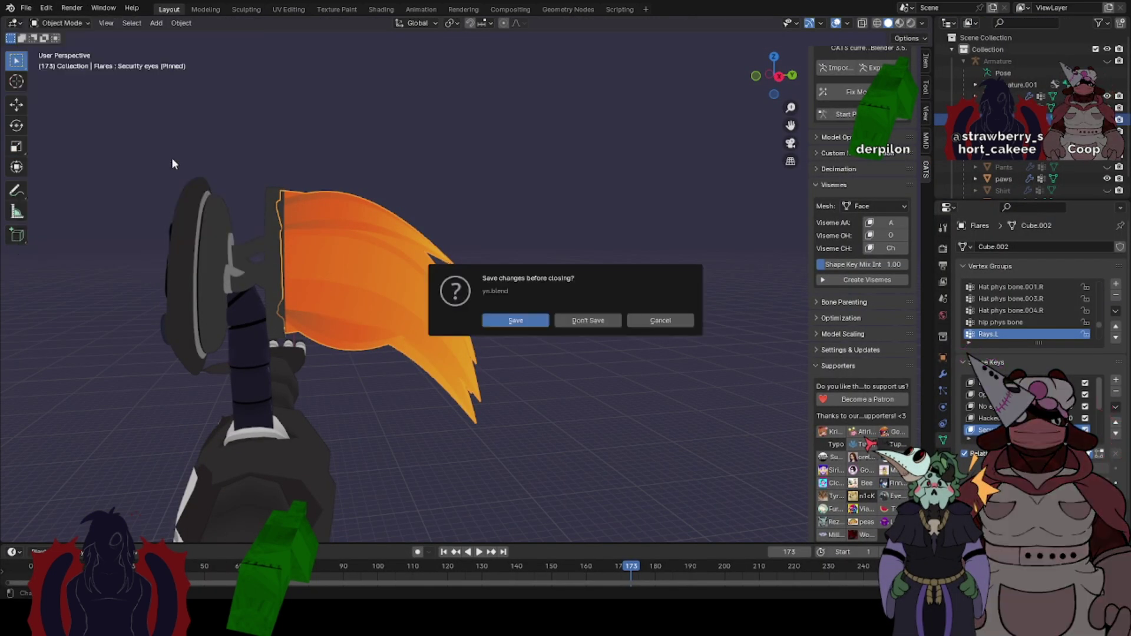
left_click(593, 321)
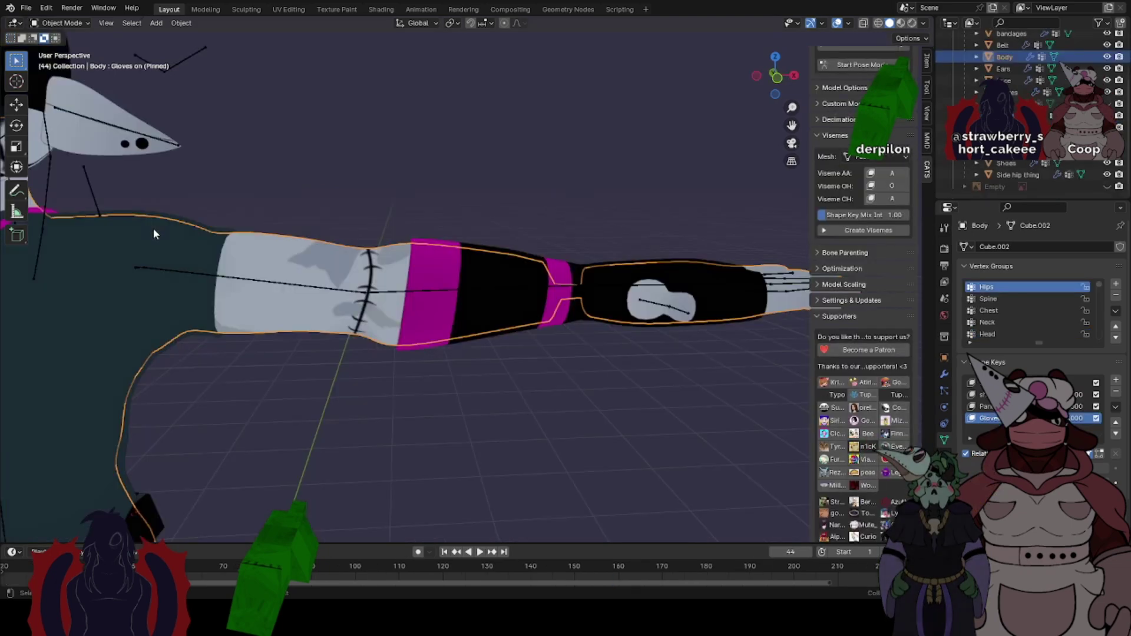
- Unhide all the hidden objects around the avatar, including the hair and the reference image
middle_click_drag(153, 231, 206, 229)
scroll(207, 228, "down", 4)
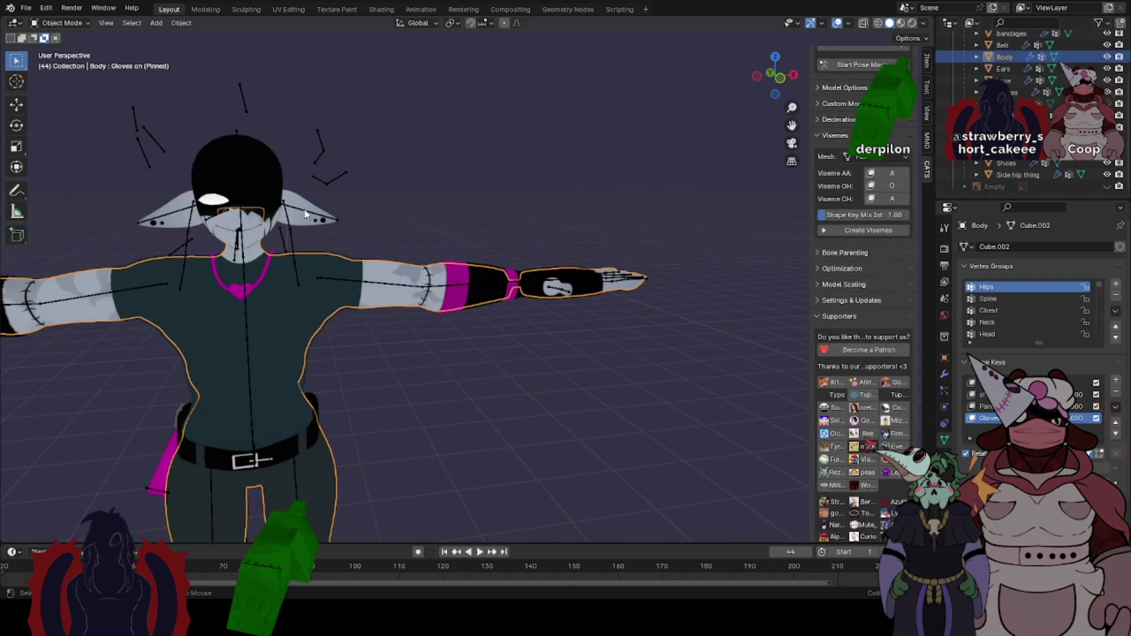
key("alt+h")
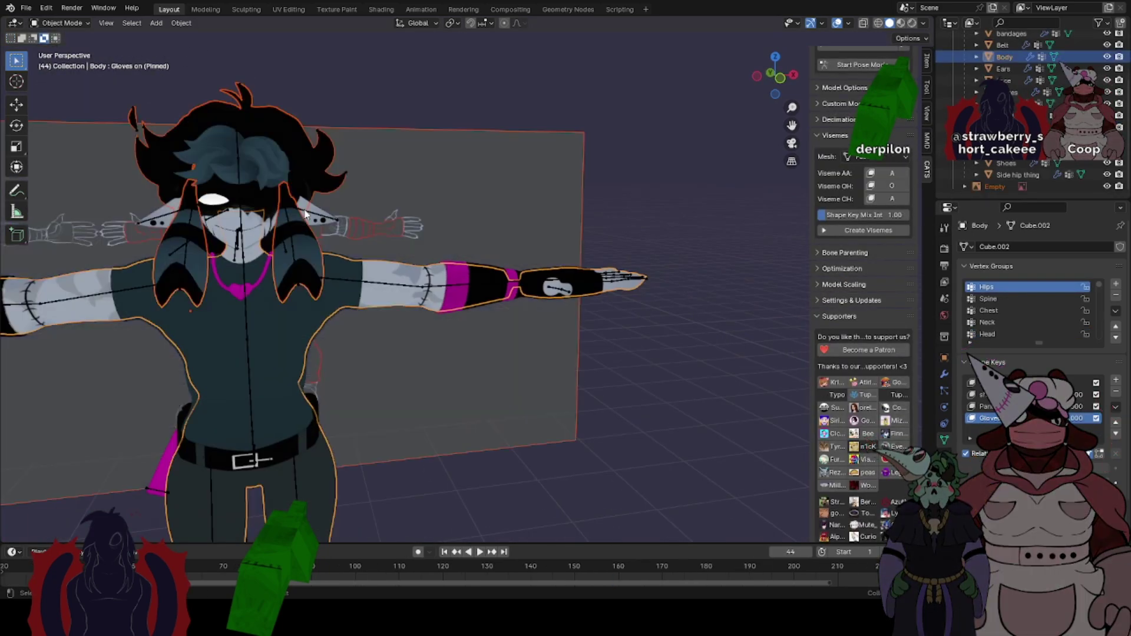
- Examine the toasty.png texture layout in the UV Editing workspace alongside the textured avatar
left_click(288, 8)
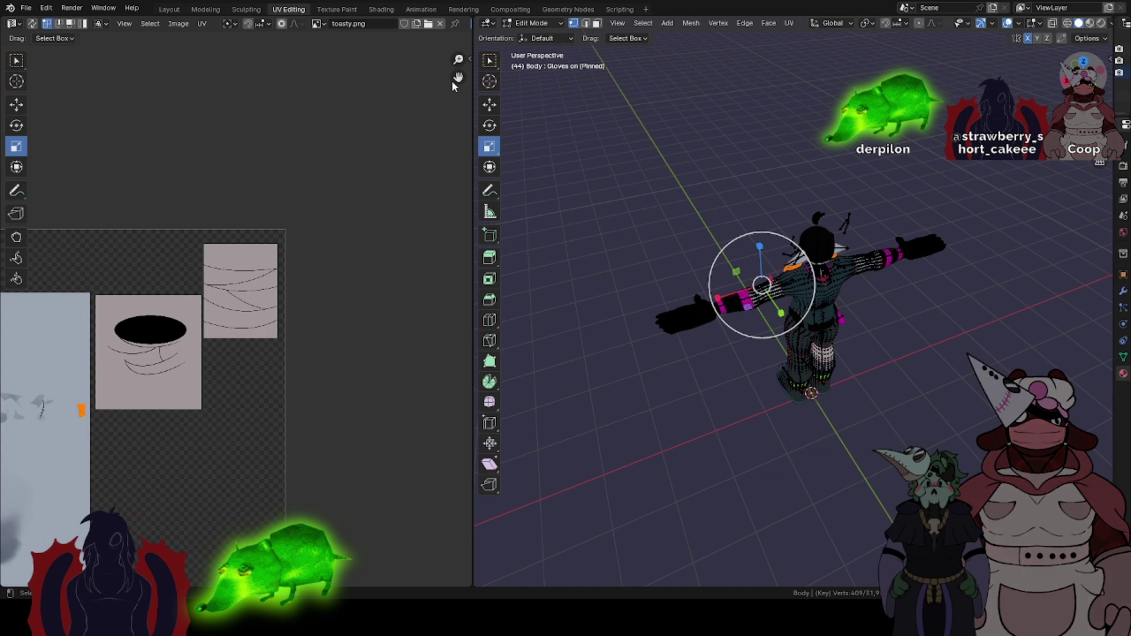
key("ctrl+KP_1")
middle_click_drag(112, 330, 446, 208)
middle_click_drag(37, 203, 204, 224)
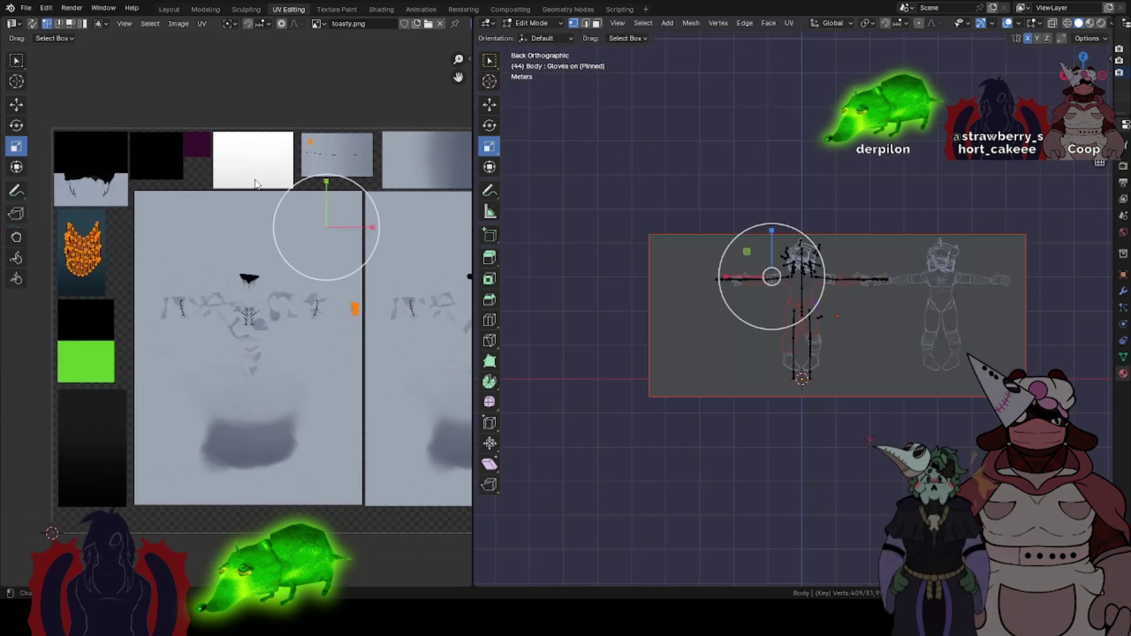
scroll(203, 224, "down", 1)
left_click(204, 224)
scroll(814, 208, "up", 5)
middle_click_drag(815, 208, 889, 208)
scroll(890, 208, "up", 1)
- Hide the avatar's shirt and enter Edit Mode on the body mesh underneath
key("Tab")
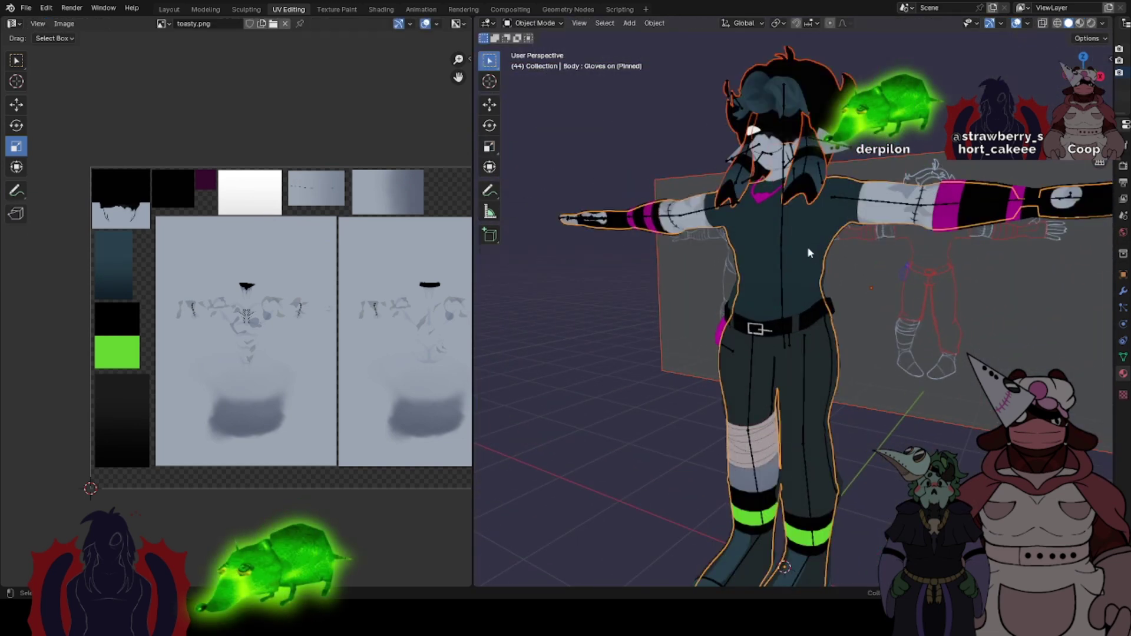
left_click(808, 248)
key("h")
scroll(807, 250, "up", 2)
left_click(729, 247)
middle_click_drag(729, 247, 850, 229)
key("Tab")
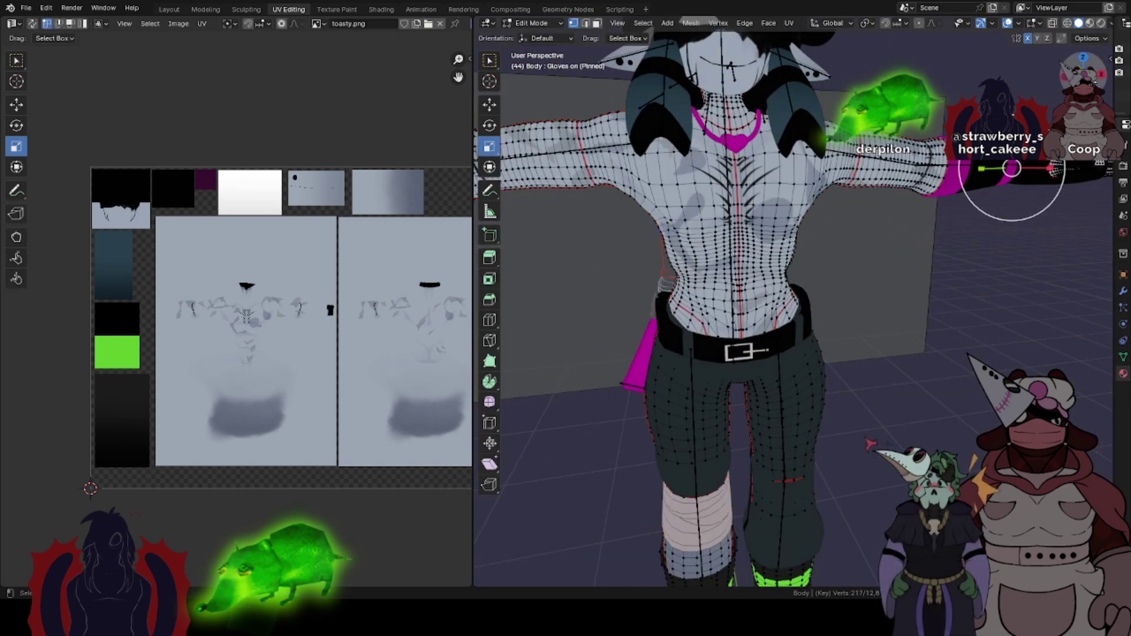
- Select the linked body geometry in front view and inspect its UVs over the toasty.png texture
key("KP_1")
left_click(727, 284)
key("ctrl+l")
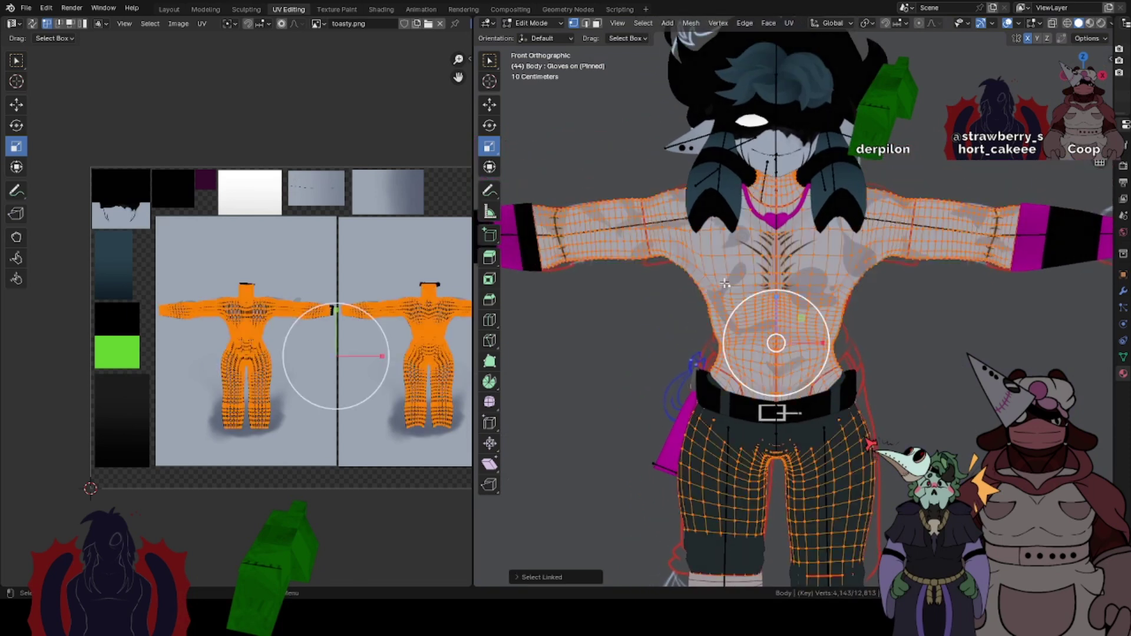
scroll(813, 328, "down", 5)
scroll(812, 328, "up", 4)
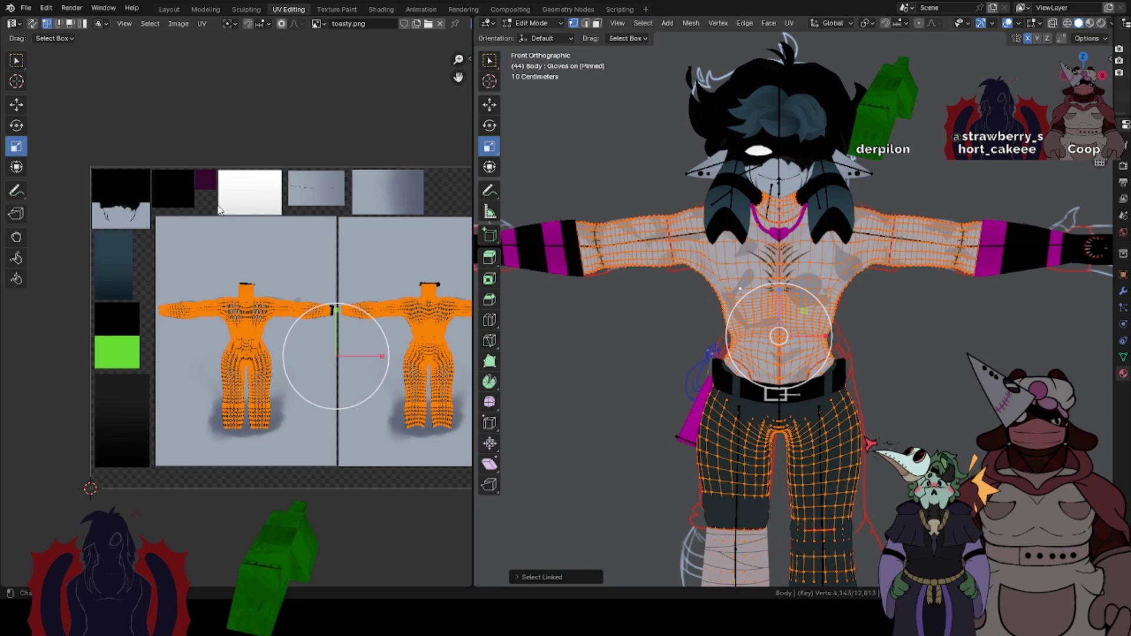
scroll(220, 210, "up", 4)
middle_click_drag(330, 283, 267, 206)
scroll(268, 206, "down", 1)
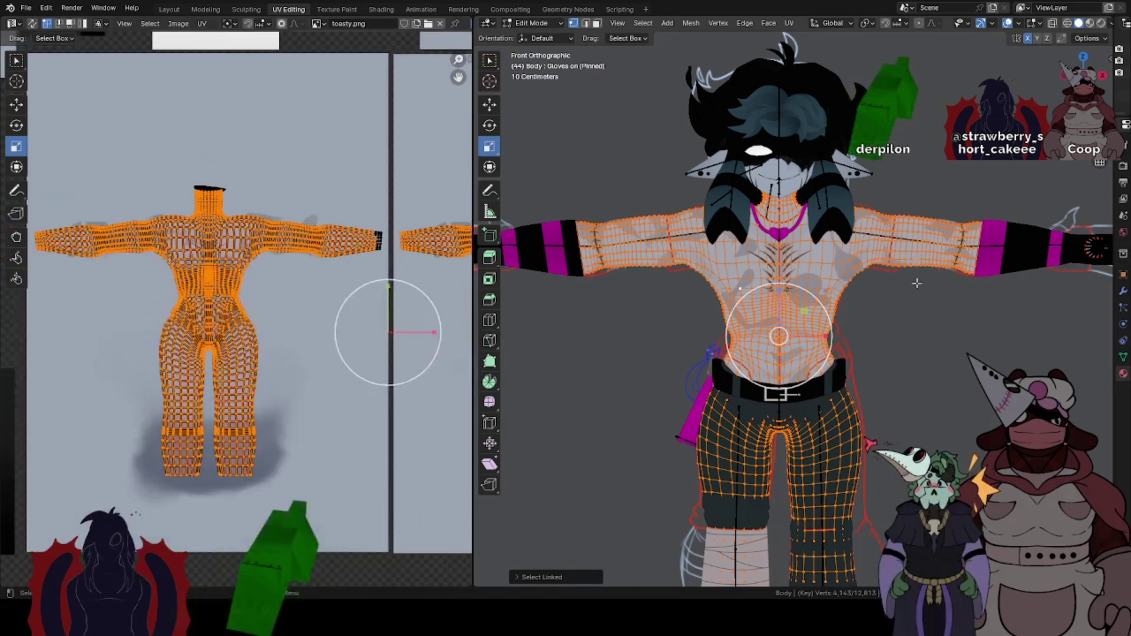
- Clear the body selection and examine the torso's painted markings and seams around the chest
left_click(916, 282)
scroll(843, 278, "up", 5)
key("l")
scroll(843, 277, "down", 4)
left_click(929, 305)
scroll(929, 305, "up", 2)
middle_click_drag(929, 305, 760, 259)
scroll(760, 259, "down", 4)
middle_click_drag(901, 271, 724, 275)
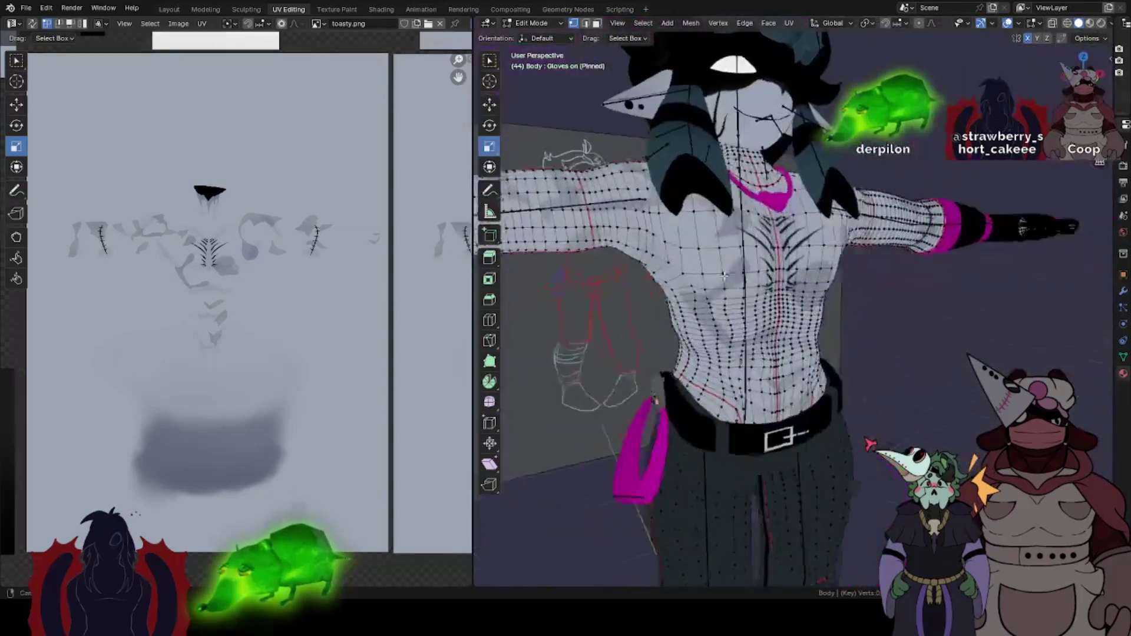
- Switch to face selection and select the seam-bounded torso regions on the front and back of the body
scroll(724, 275, "up", 5)
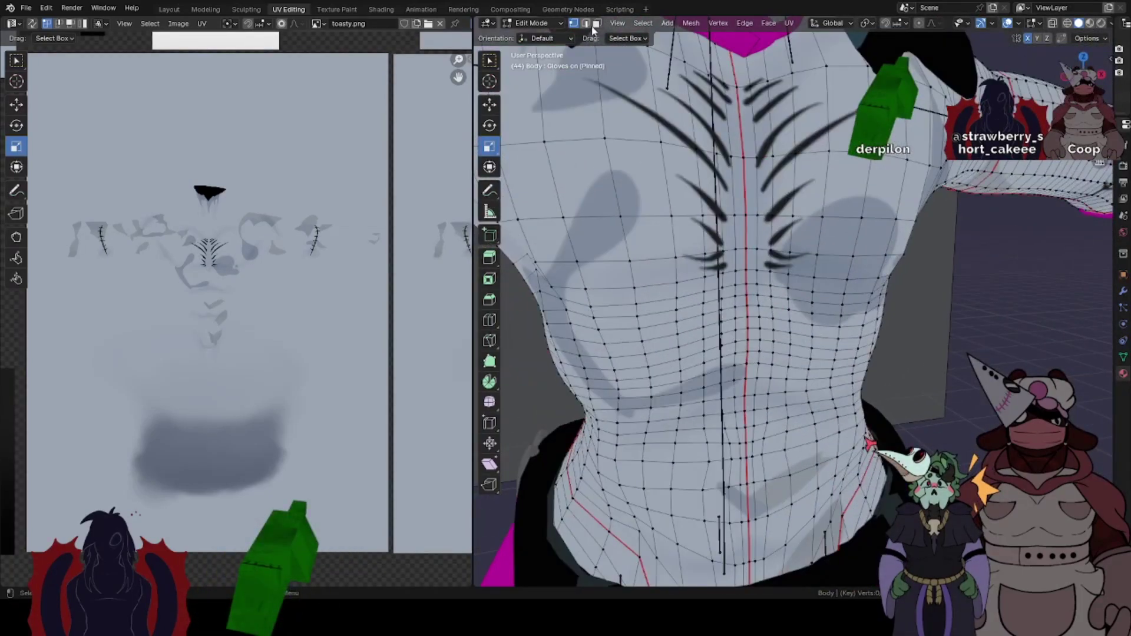
key("l")
key("l")
scroll(909, 247, "down", 3)
middle_click_drag(911, 247, 748, 253)
scroll(942, 259, "up", 3)
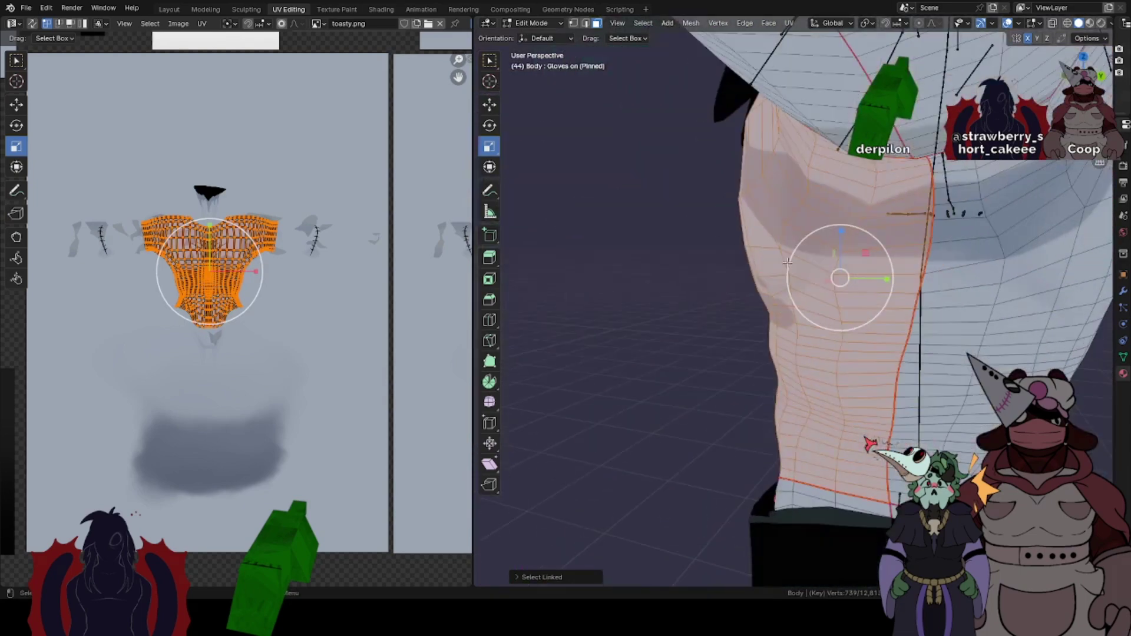
key("l")
middle_click_drag(983, 282, 636, 256)
scroll(877, 298, "down", 4)
key("l")
- Examine how the selected front and back torso islands line up with the painted markings on toasty.png
scroll(238, 275, "up", 4)
middle_click_drag(238, 275, 244, 213)
middle_click_drag(167, 119, 310, 195)
scroll(311, 194, "up", 1)
scroll(310, 195, "down", 2)
left_click_drag(459, 71, 208, 68)
scroll(320, 171, "down", 4)
scroll(322, 155, "up", 2)
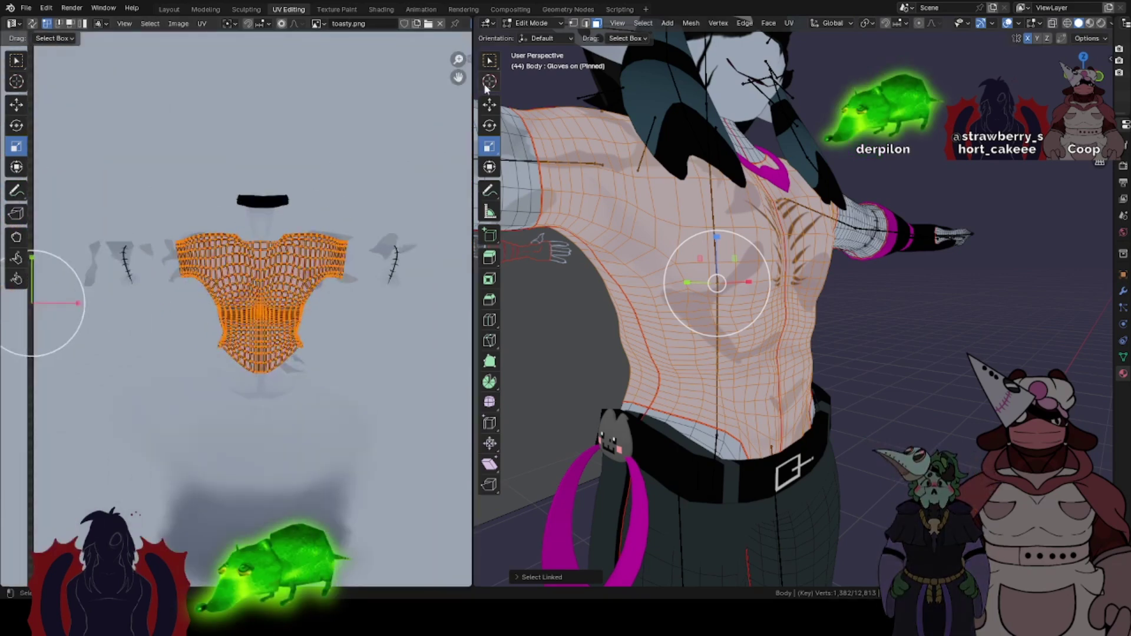
middle_click_drag(422, 169, 367, 156)
scroll(366, 156, "down", 5)
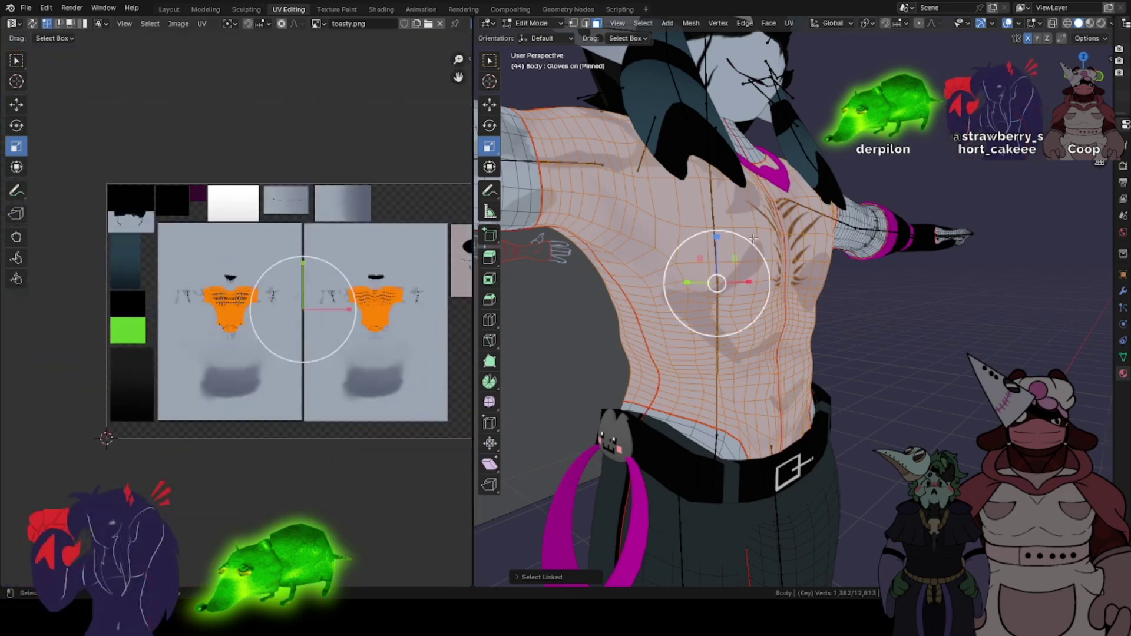
- Return to vertex selection, turn on X-ray, and select all of the body mesh's geometry
scroll(580, 133, "down", 6)
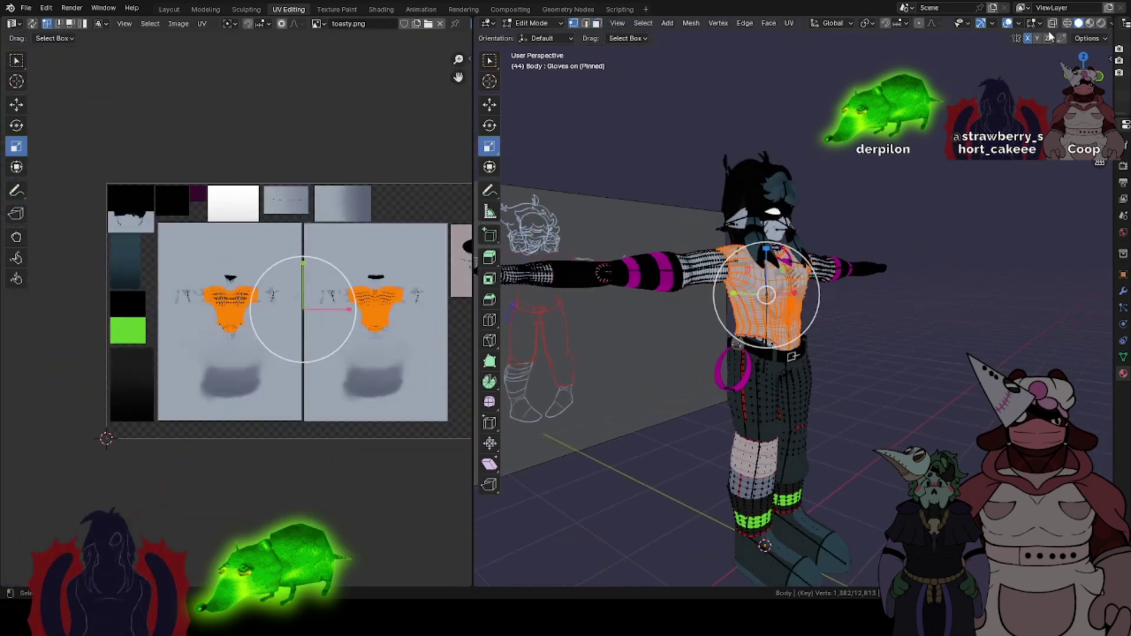
left_click(1054, 25)
scroll(613, 182, "down", 2)
key("a")
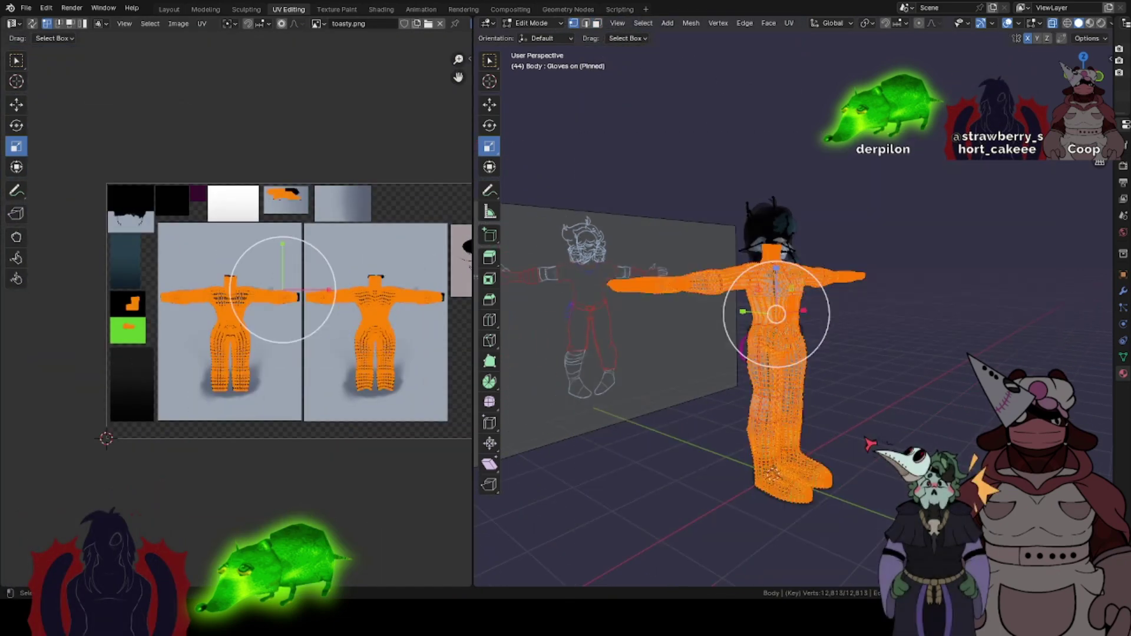
- Clear the UV selection and open the UV layout export for the body, leaving it without exporting
scroll(247, 305, "up", 5)
left_click(176, 69)
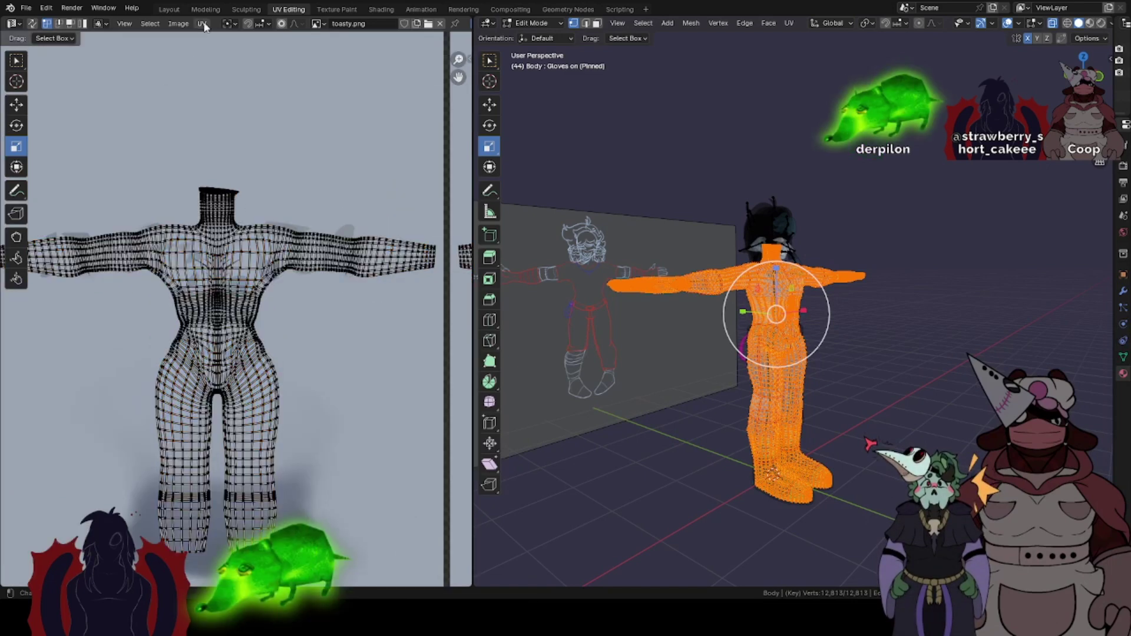
scroll(219, 92, "down", 3)
left_click(205, 26)
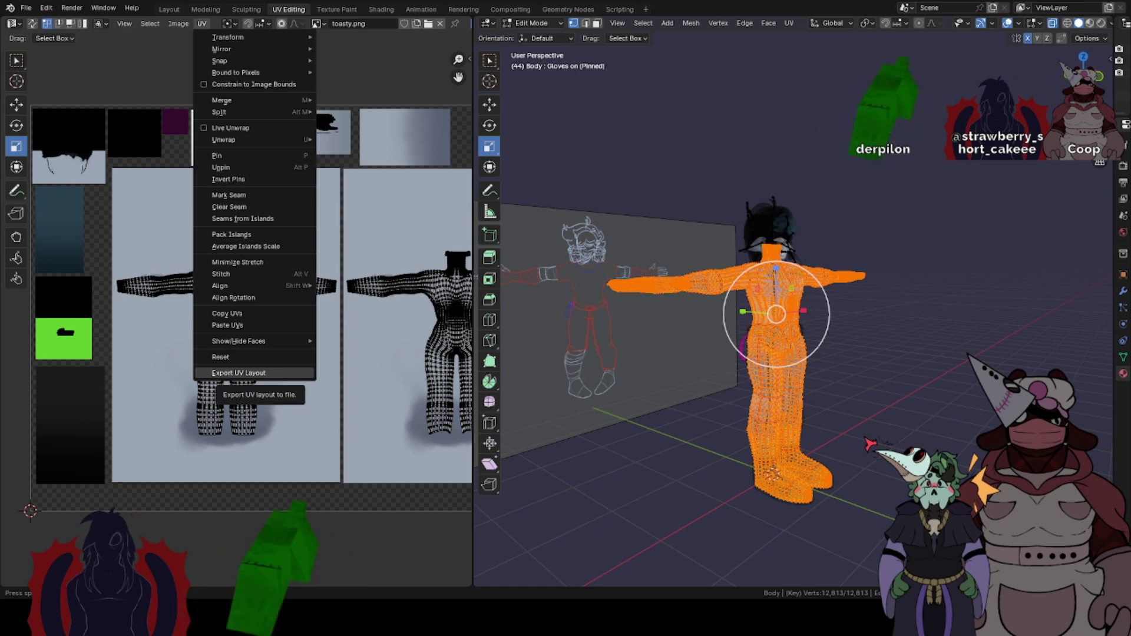
left_click(225, 372)
left_click(201, 24)
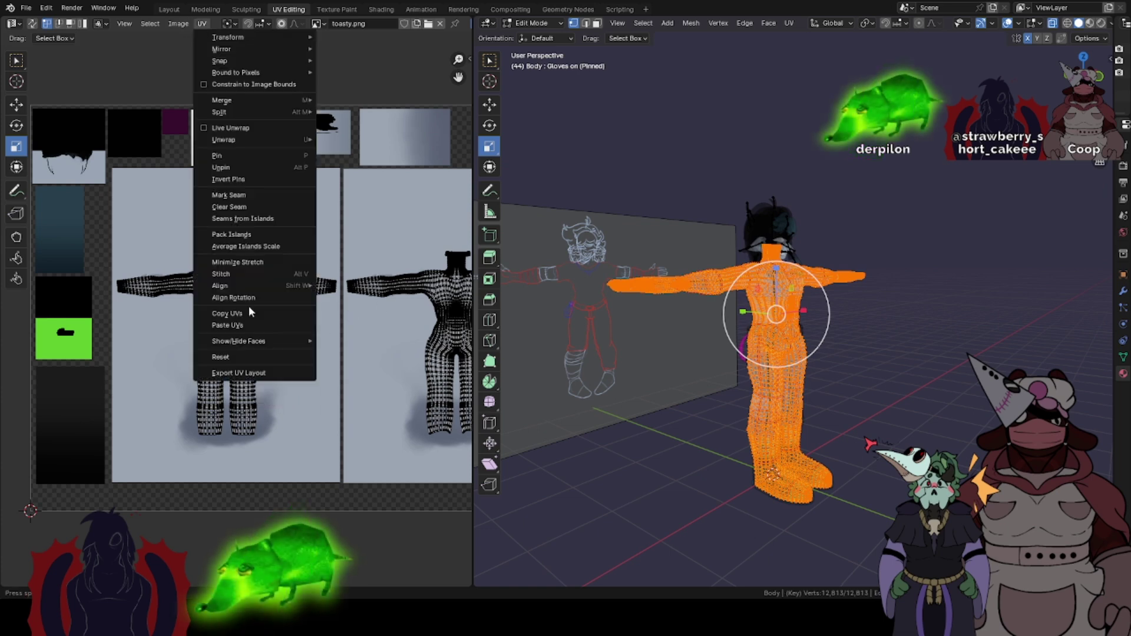
left_click(238, 374)
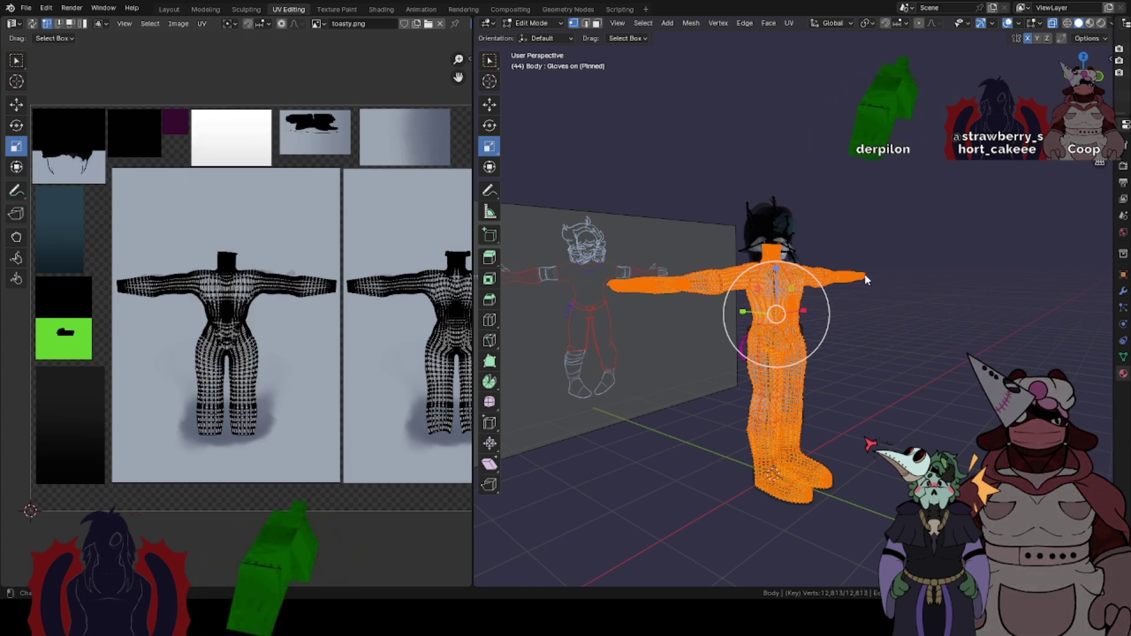
left_click(870, 226)
- Leave edit mode, turn off X-ray, and view the textured body straight from the front
scroll(871, 226, "up", 8)
middle_click_drag(871, 226, 821, 268)
scroll(821, 267, "down", 7)
key("Tab")
left_click(1083, 93)
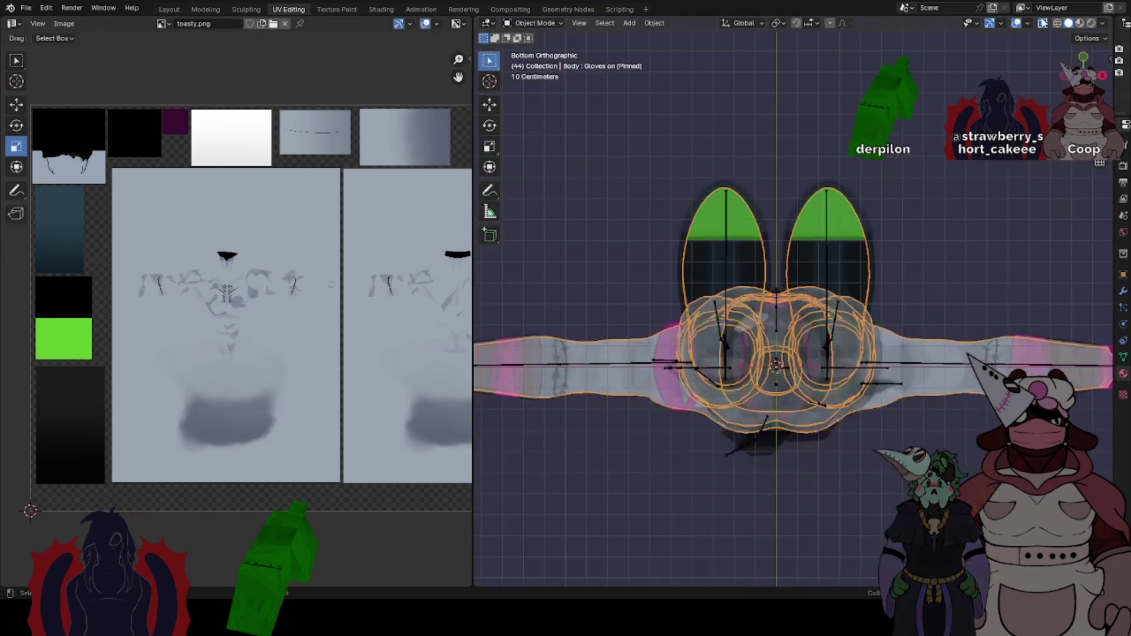
left_click(1042, 23)
left_click(1082, 58)
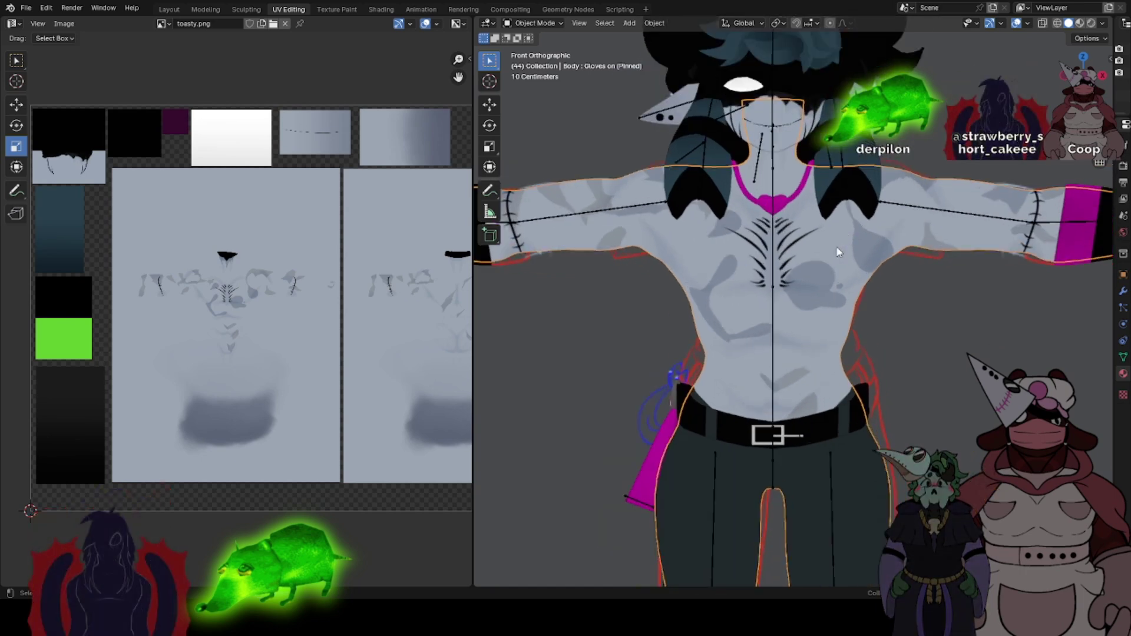
scroll(836, 245, "down", 2)
scroll(290, 295, "up", 2)
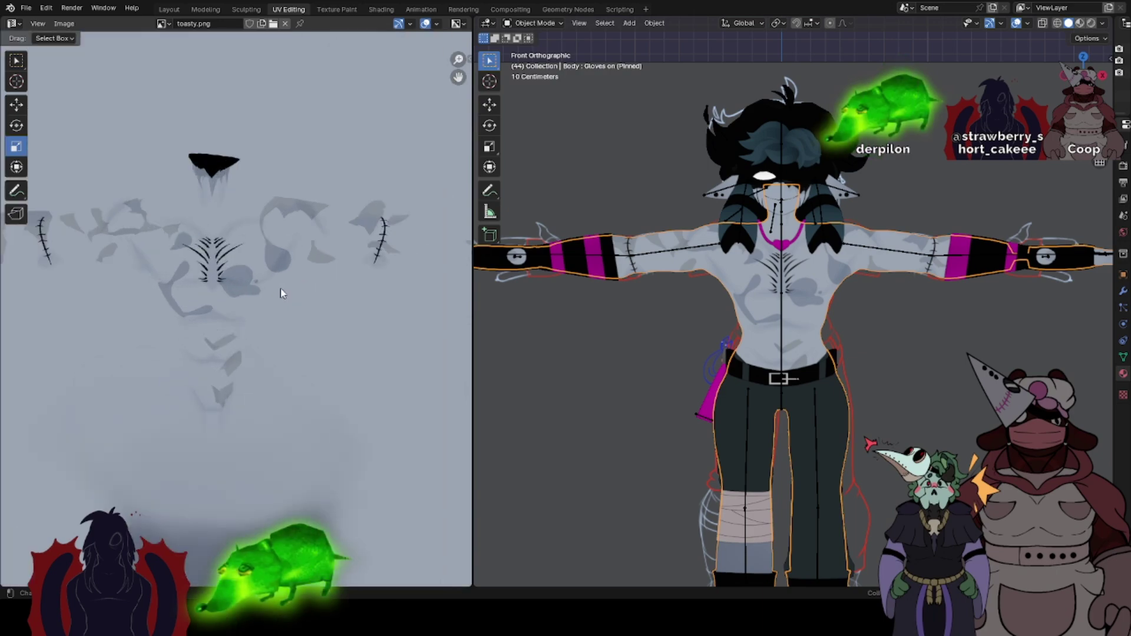
- Select the linked front body region in edit mode and compare its UV island with the painted chest markings
key("Tab")
scroll(236, 259, "up", 6)
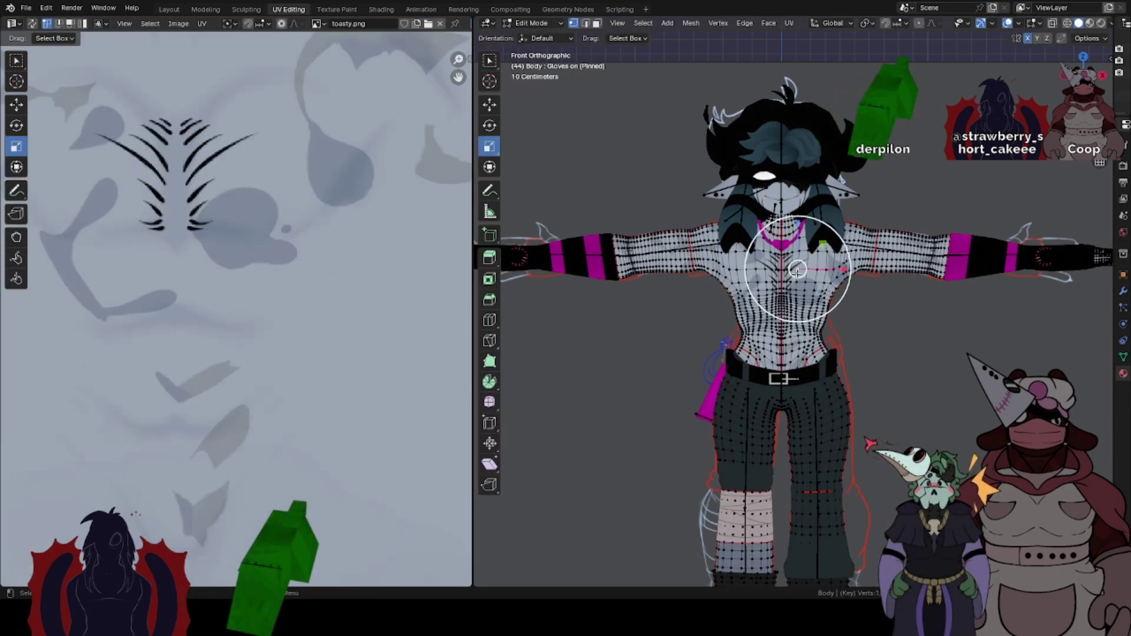
key("l")
scroll(335, 235, "down", 7)
scroll(312, 281, "up", 1)
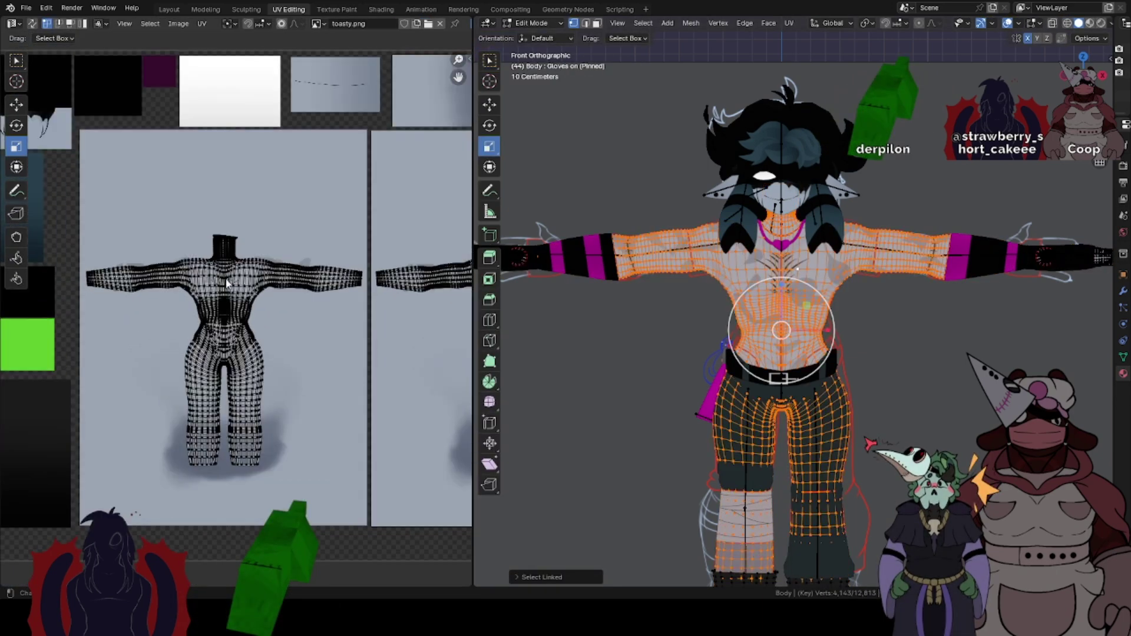
scroll(226, 283, "up", 4)
scroll(929, 232, "up", 3)
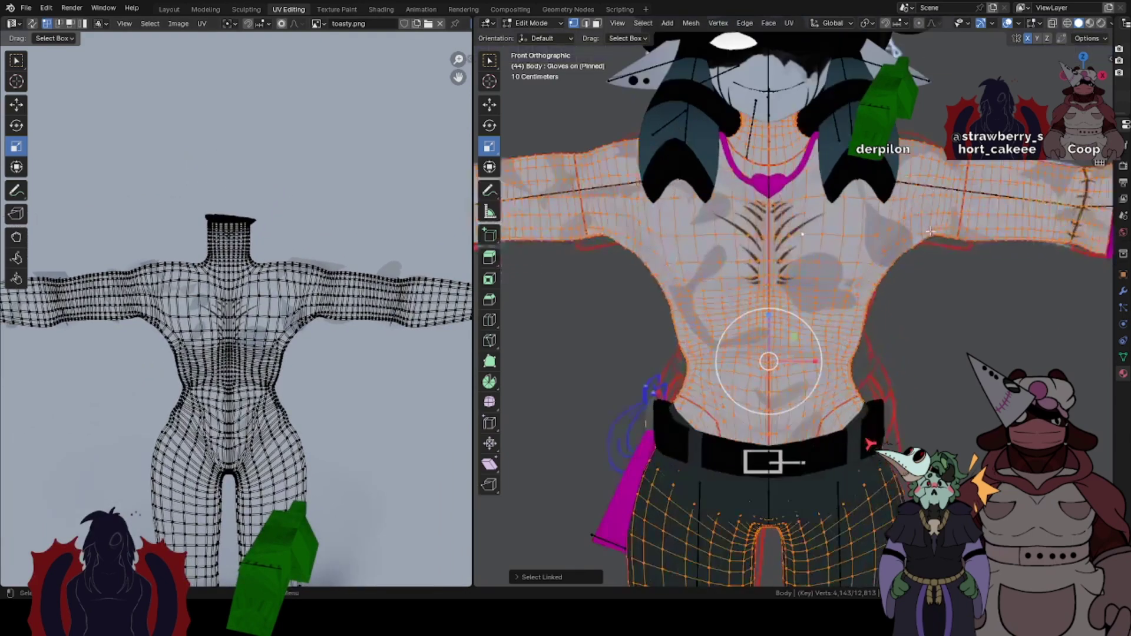
mouse_move(930, 232)
middle_mouse_down()
mouse_move(776, 258)
mouse_move(715, 254)
mouse_move(775, 260)
mouse_move(916, 242)
middle_mouse_up()
- Return to object mode and switch to the Layout workspace
key("Tab")
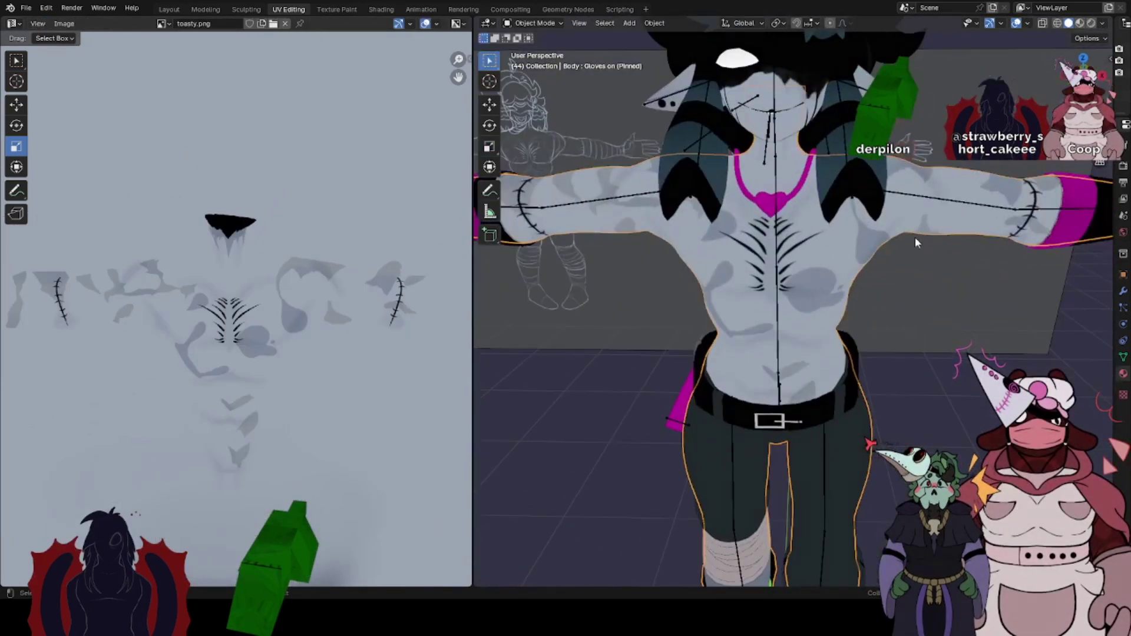
left_click(169, 9)
scroll(429, 150, "down", 4)
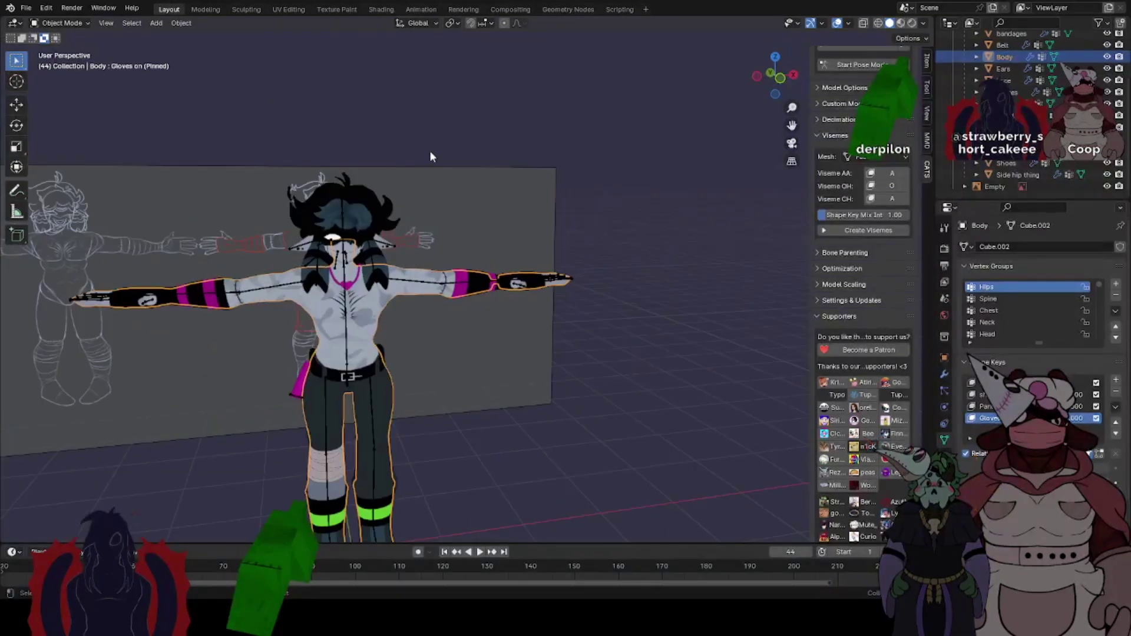
left_click(26, 8)
mouse_move(54, 45)
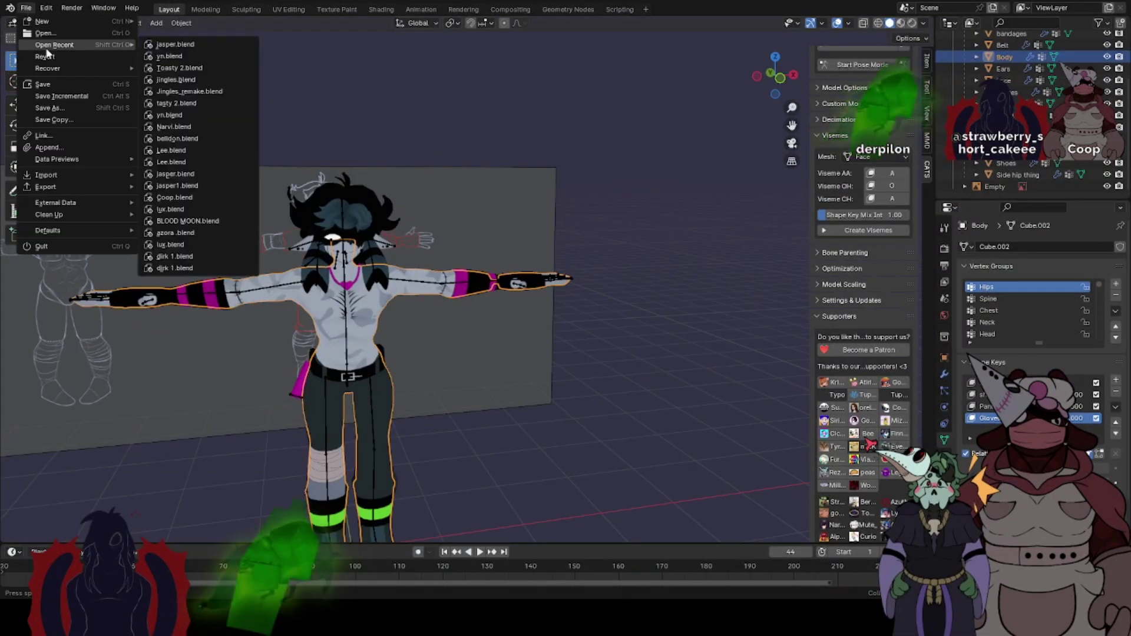
left_click(170, 56)
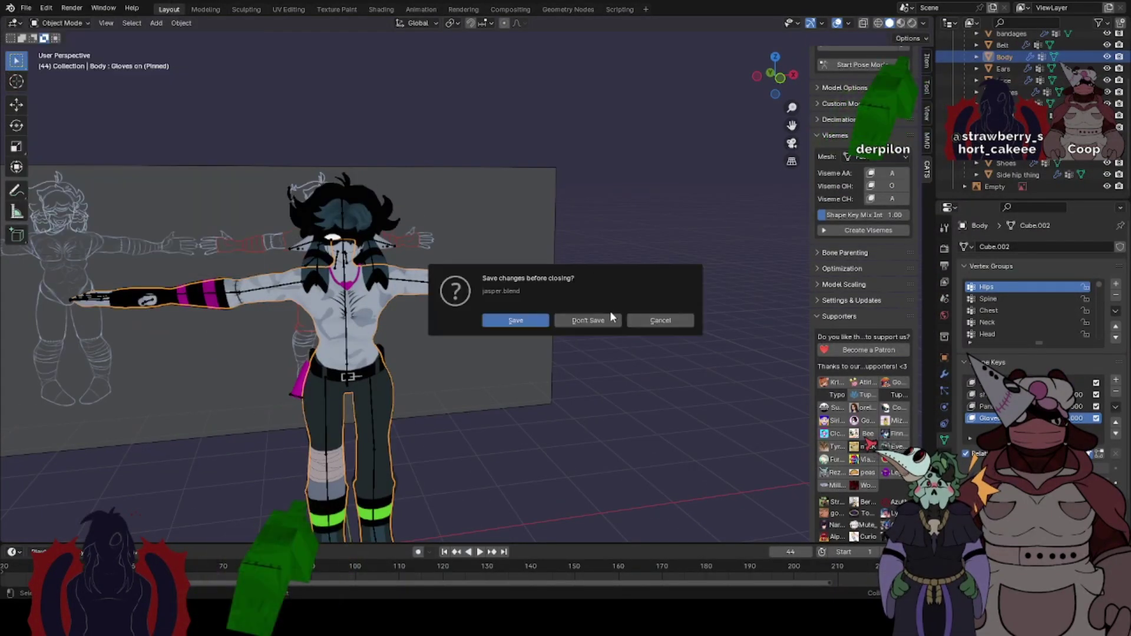
left_click(659, 320)
left_click(25, 8)
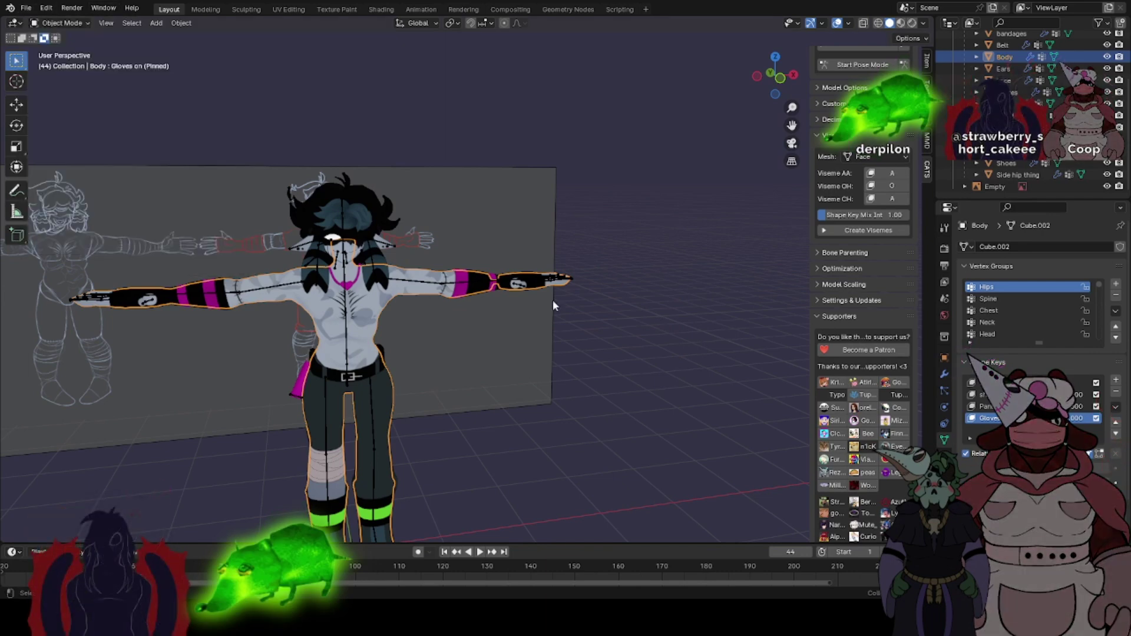
- Select the Hair object, enter edit mode, and reveal all of its hidden geometry
scroll(554, 305, "up", 3)
scroll(470, 223, "up", 2)
middle_click_drag(248, 171, 459, 209, "shift")
left_click(471, 224)
scroll(497, 226, "up", 3)
key("Tab")
key("alt+h")
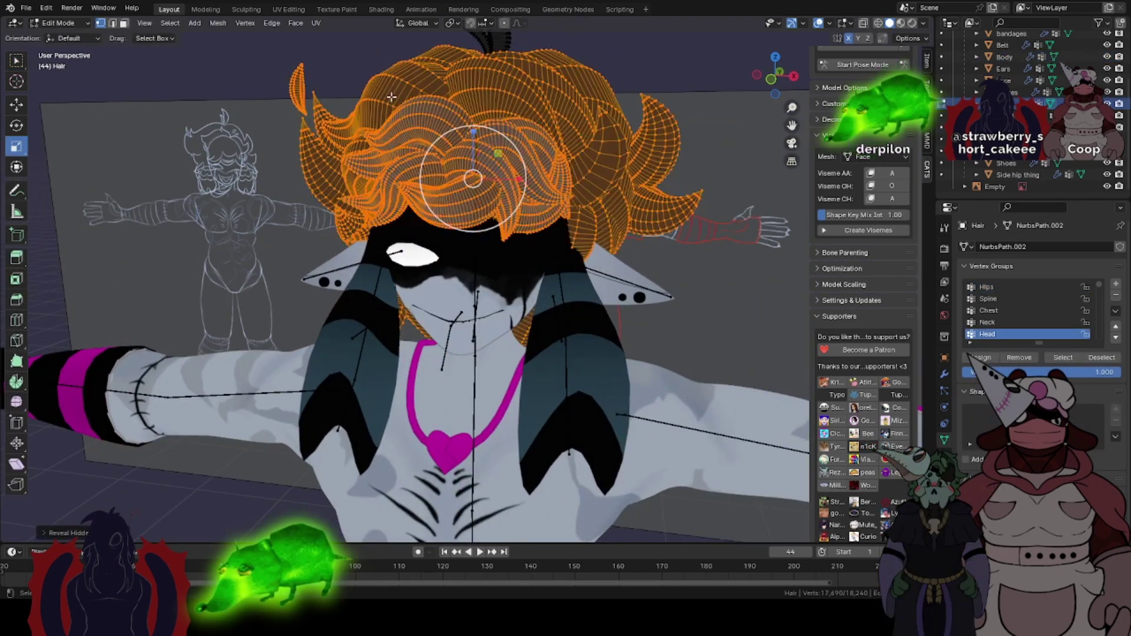
- Switch to the UV Editing workspace and select the hair's UV islands over the blue gradient on toasty.png
left_click(292, 11)
scroll(278, 239, "down", 5)
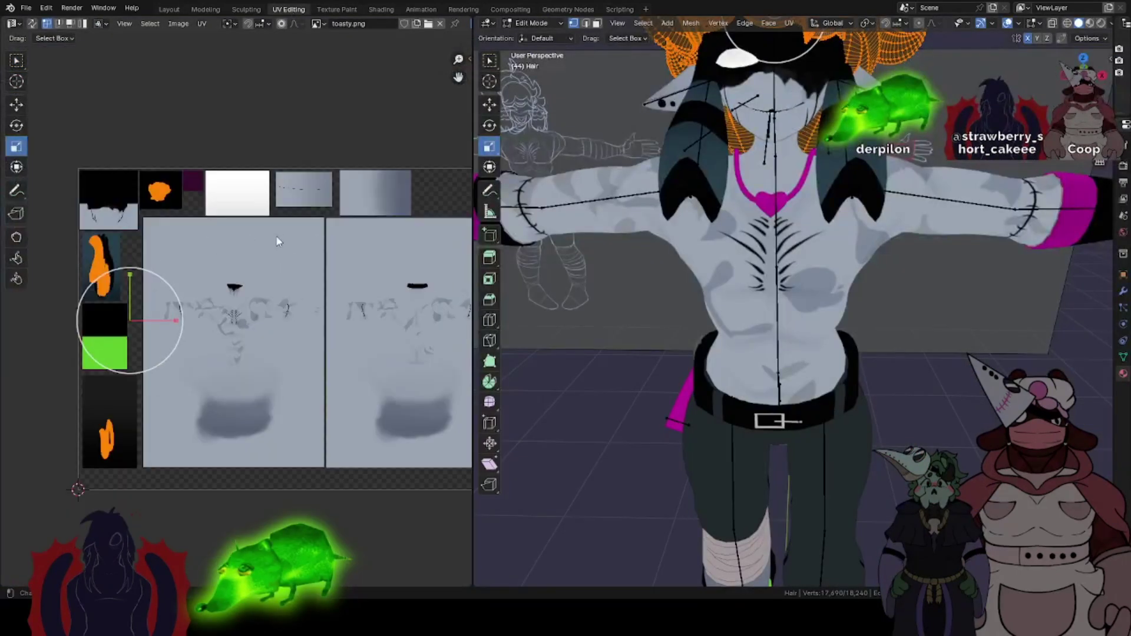
scroll(412, 150, "up", 1)
left_click_drag(458, 77, 587, 96)
scroll(316, 260, "up", 3)
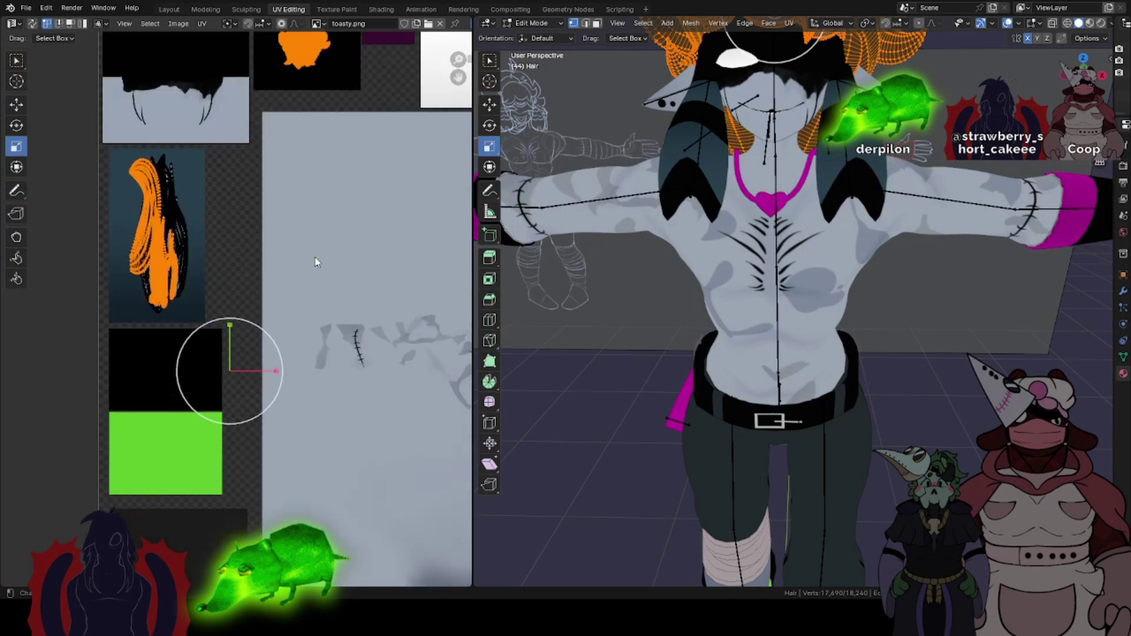
left_click(316, 260)
scroll(429, 111, "up", 1)
middle_click_drag(194, 147, 310, 239)
left_click_drag(107, 125, 338, 427)
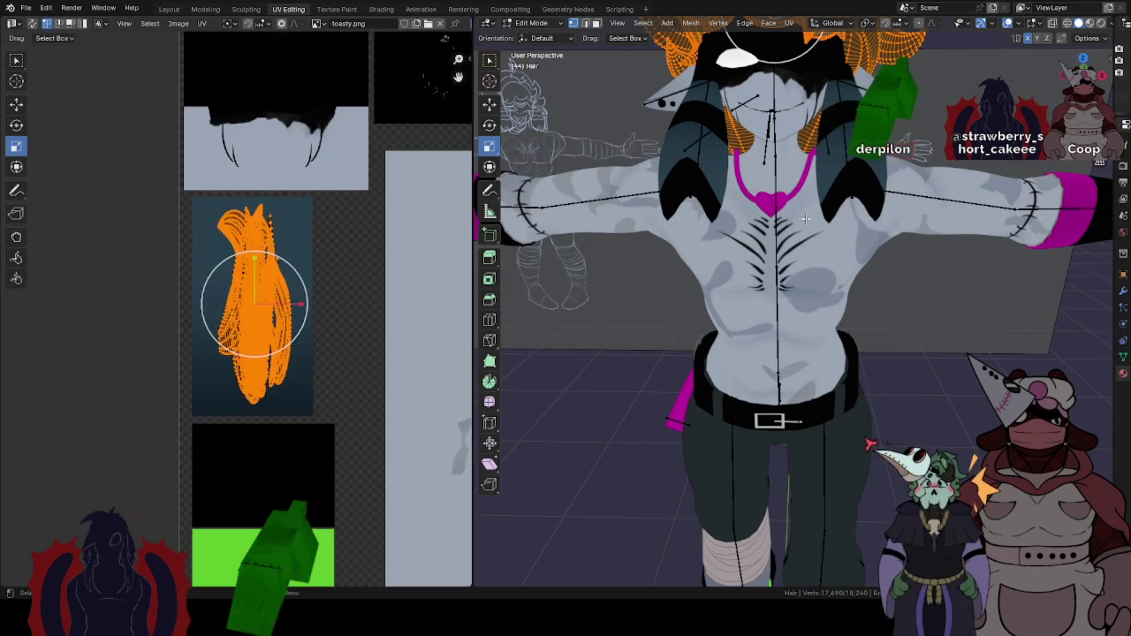
- Leave edit mode and examine how the blue gradient shades the strands of the hair fringe
middle_click_drag(707, 236, 721, 431, "shift")
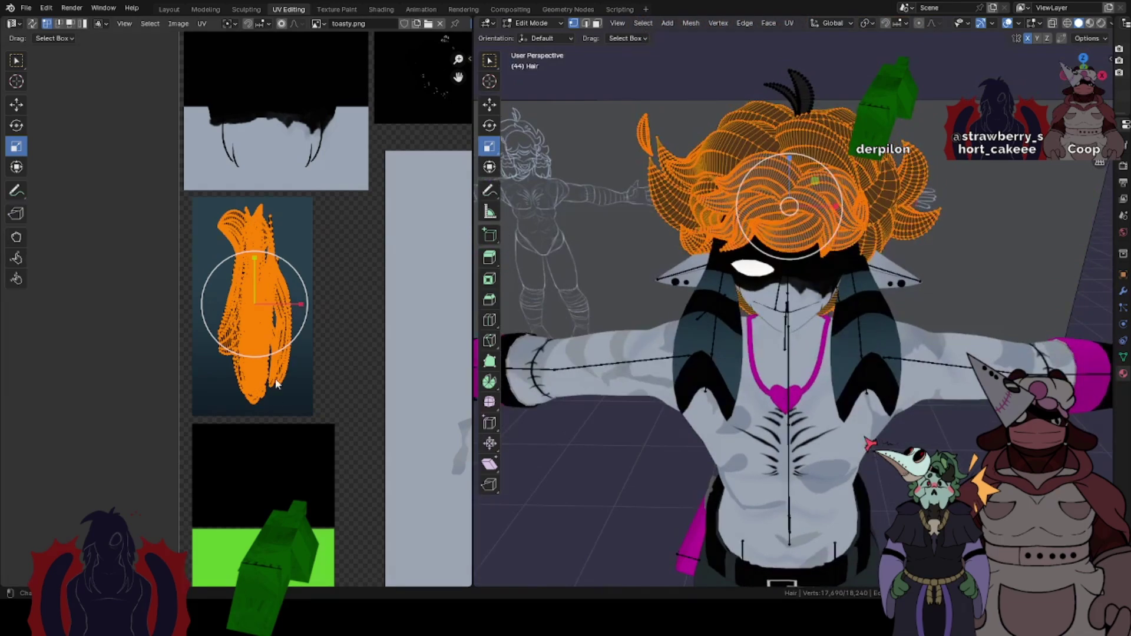
key("Tab")
scroll(235, 318, "up", 1)
scroll(877, 215, "up", 2)
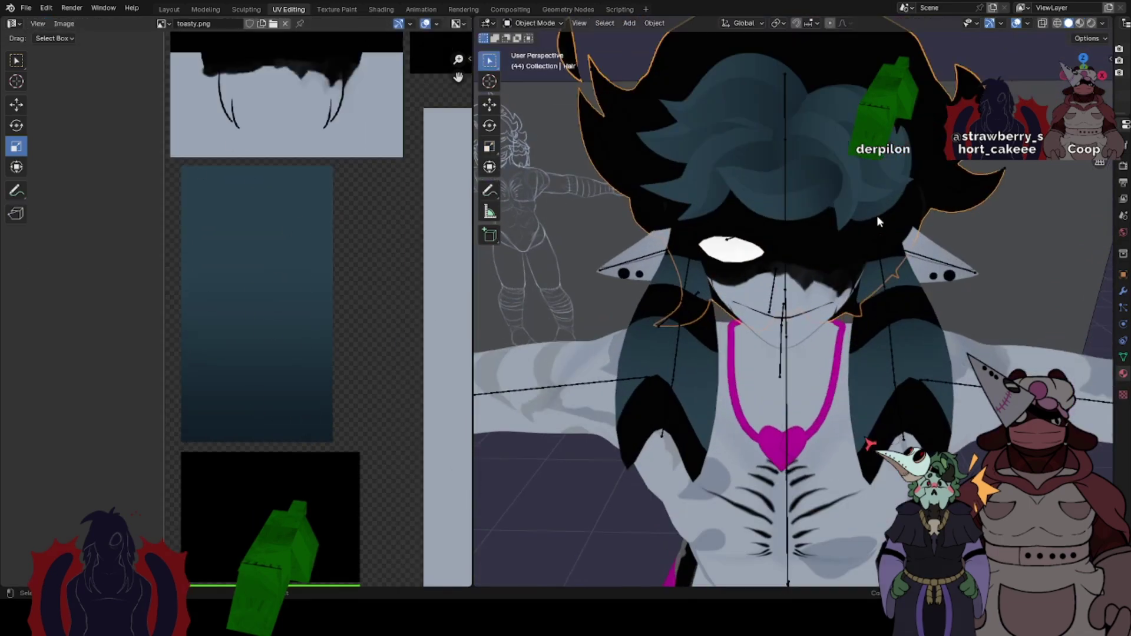
middle_click_drag(876, 214, 982, 178)
- Return to editing the hair, clear the selection, and select the linked blue fringe strands in vertex mode
key("Tab")
middle_click_drag(882, 167, 901, 275, "shift")
key("alt+a")
scroll(783, 336, "up", 2)
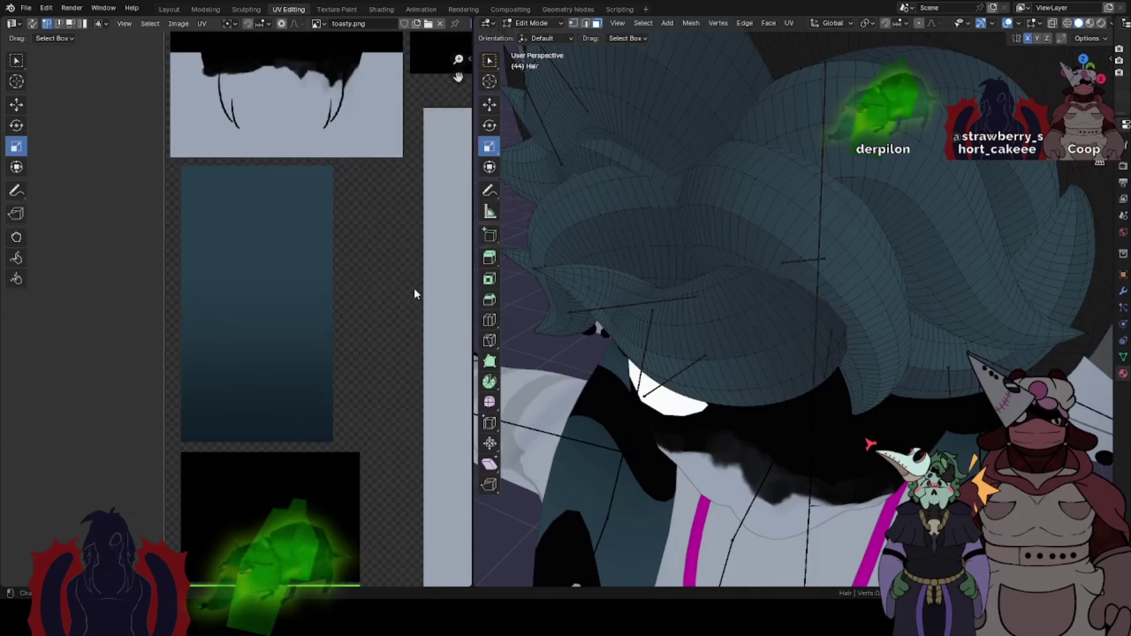
scroll(699, 242, "down", 2)
left_click(573, 23)
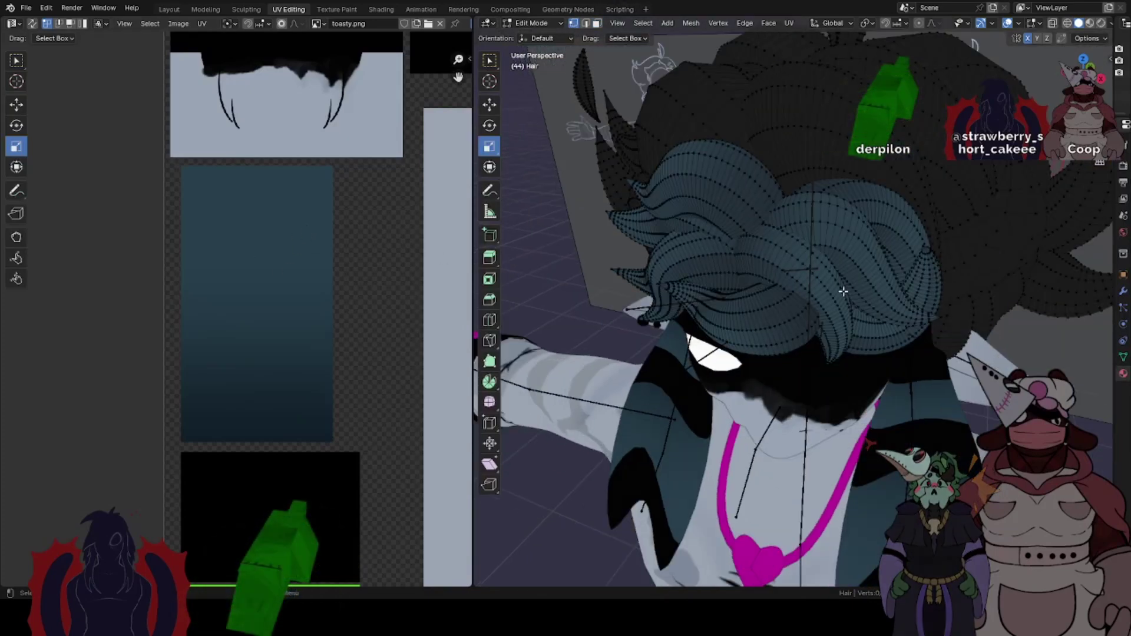
key("l")
key("l")
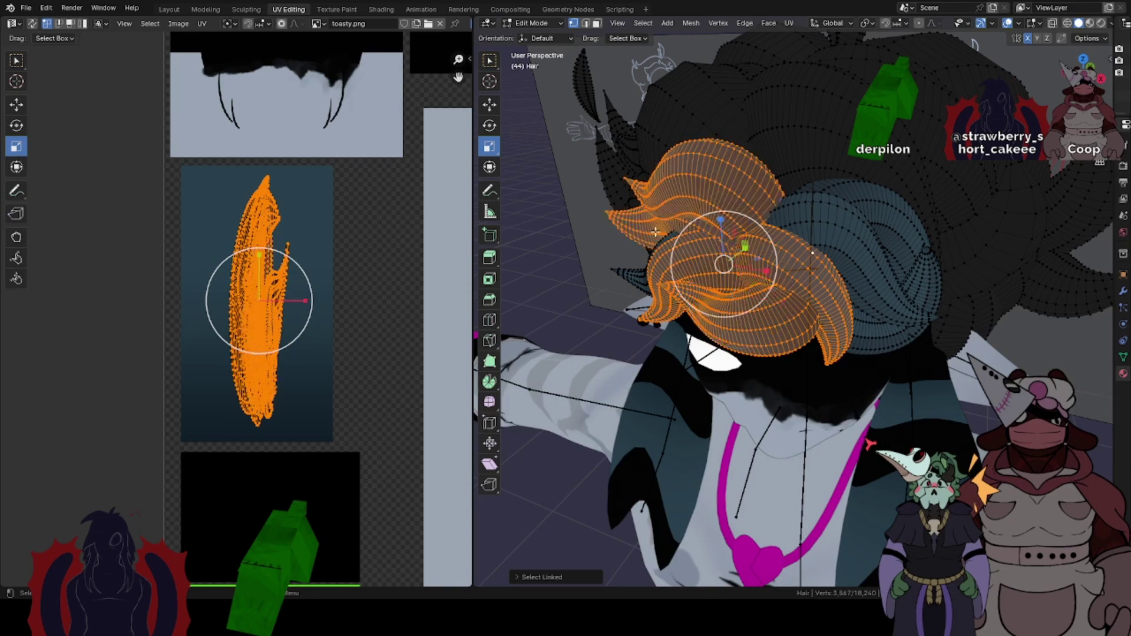
middle_click_drag(661, 231, 740, 213)
key("l")
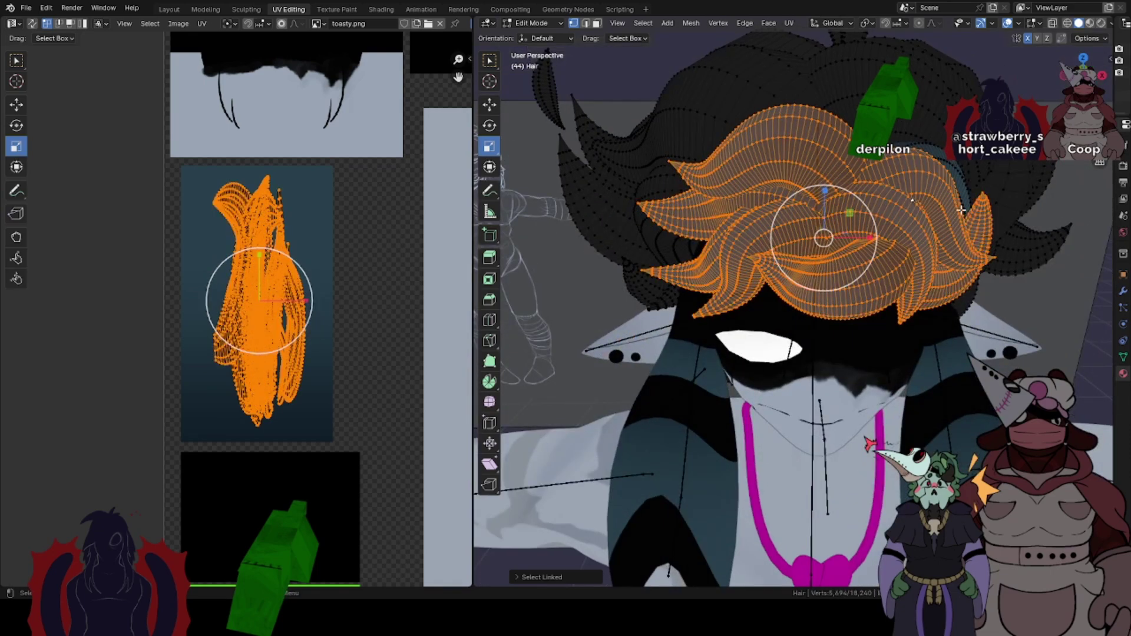
- Project the selected fringe's UVs from the front view and move them toward the blue gradient on toasty.png
key("KP_1")
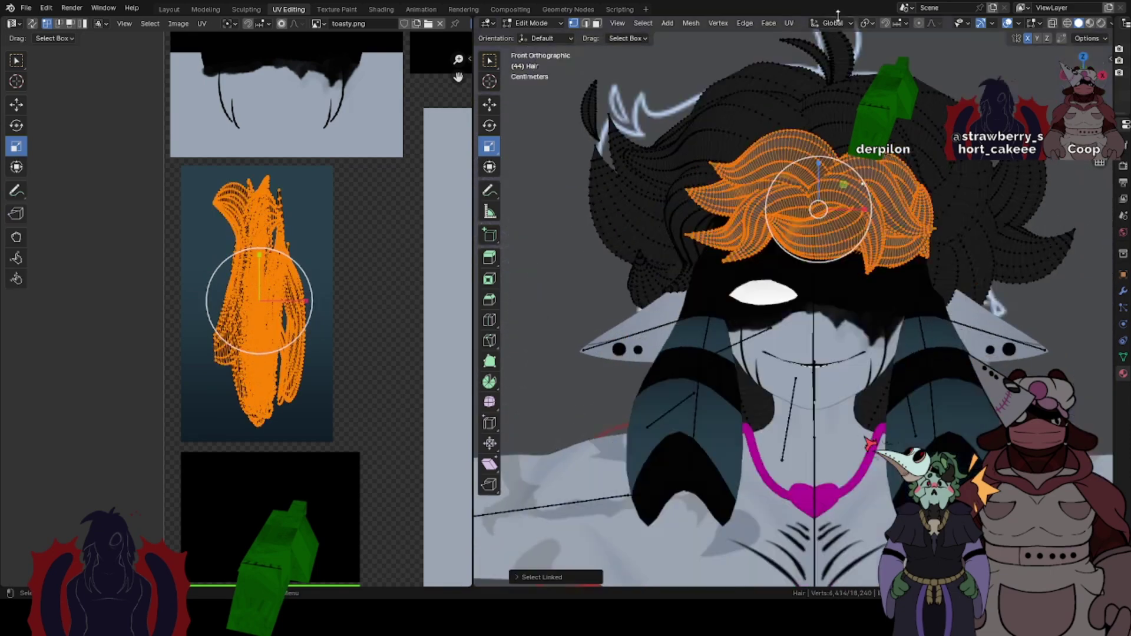
left_click(790, 23)
left_click(816, 132)
scroll(269, 258, "down", 8)
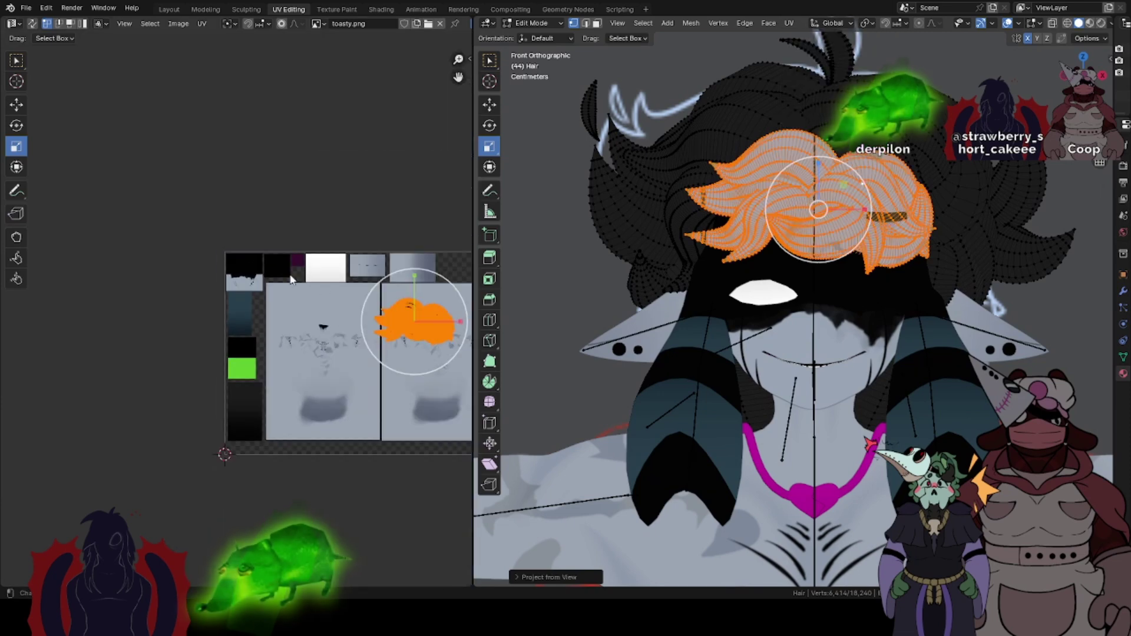
scroll(270, 265, "up", 1)
key("g")
left_click(248, 289)
scroll(236, 313, "up", 4)
key("g")
left_click(247, 306)
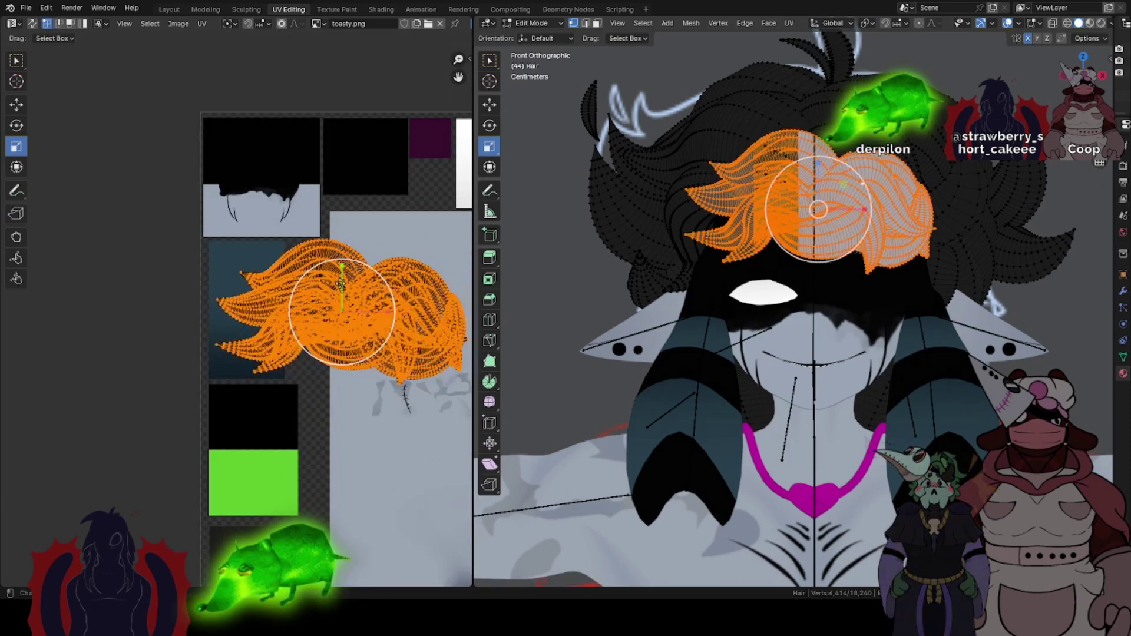
- Select only the linked UV islands of the side strands nearest the blue gradient in the projected fringe
left_click(288, 271)
scroll(250, 305, "up", 1)
key("l")
key("l")
key("l")
key("l")
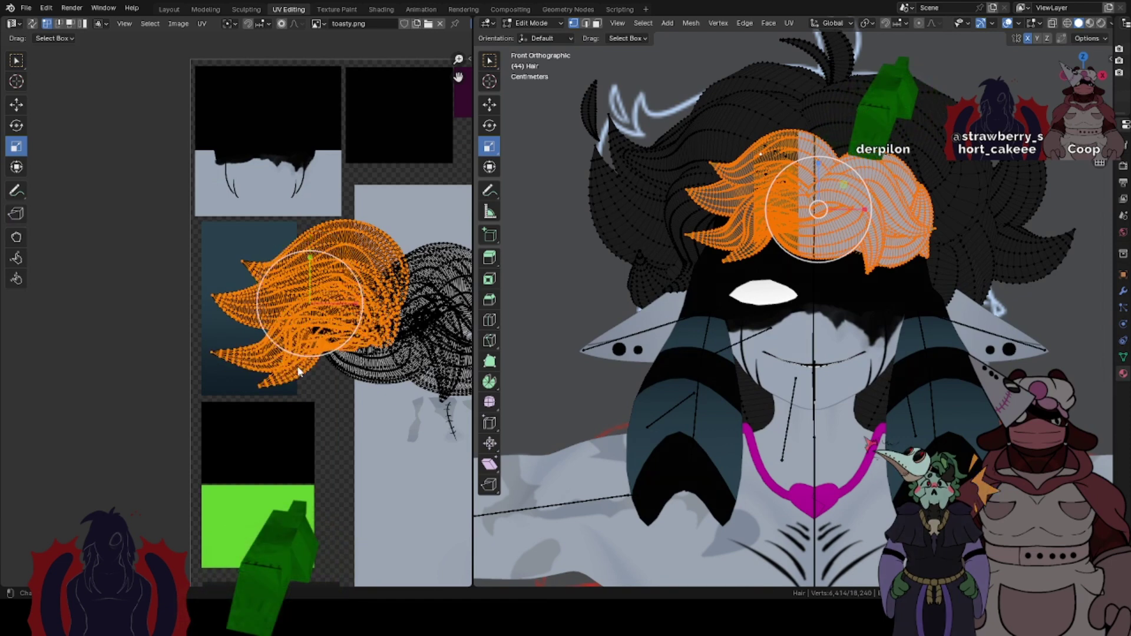
- Rotate the selected strand islands so their tips point down, and fit them onto the blue gradient as a narrow vertical strip
key("r")
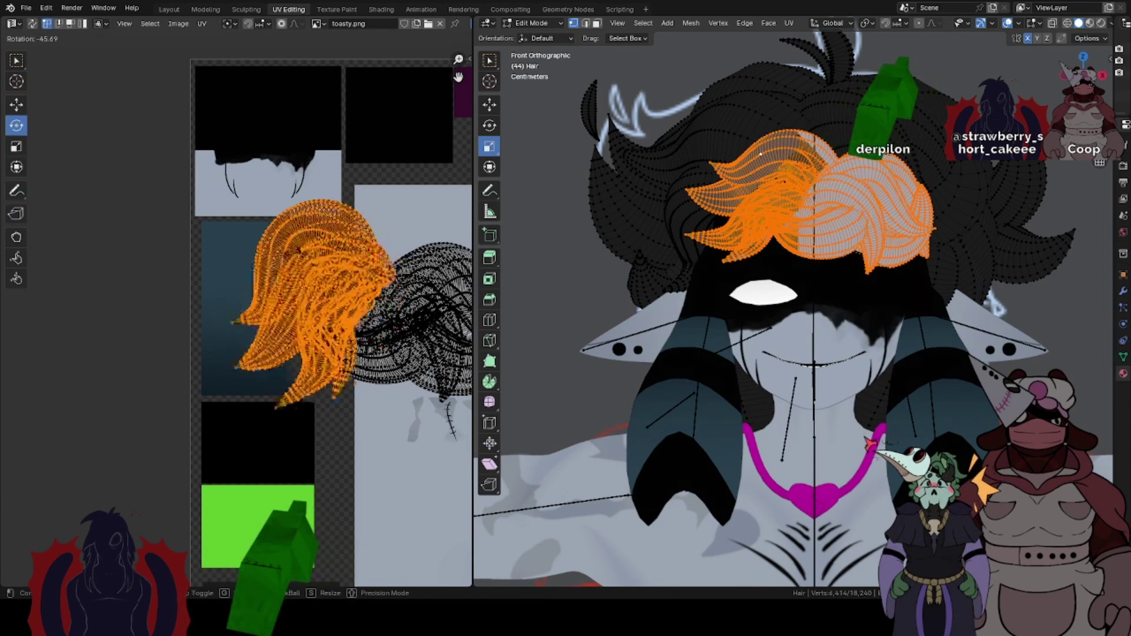
left_click(276, 260)
key("g")
left_click(295, 275)
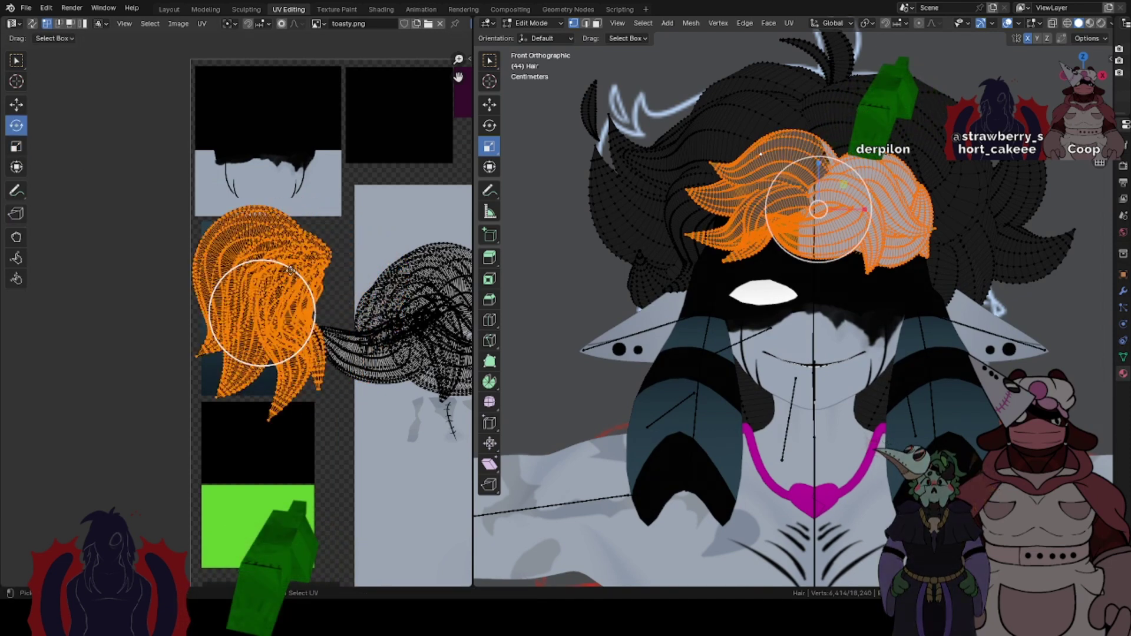
left_click_drag(301, 293, 282, 307)
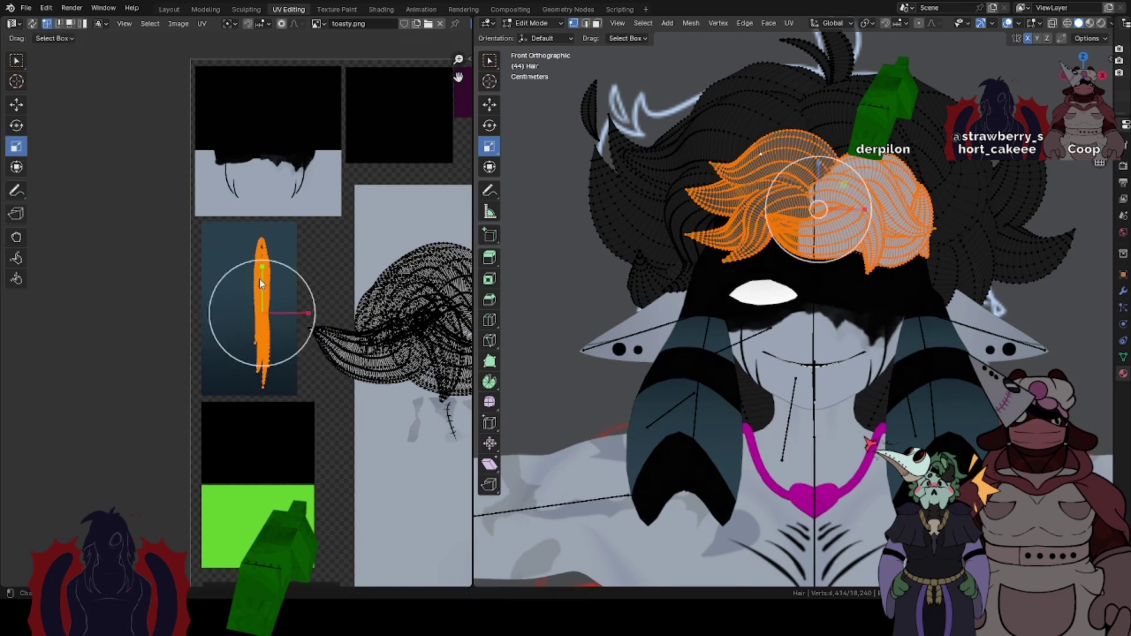
- Try rotating and moving a curved strand's UV island out of the remaining fringe cluster, and undo it
scroll(385, 315, "down", 1)
left_click(351, 340)
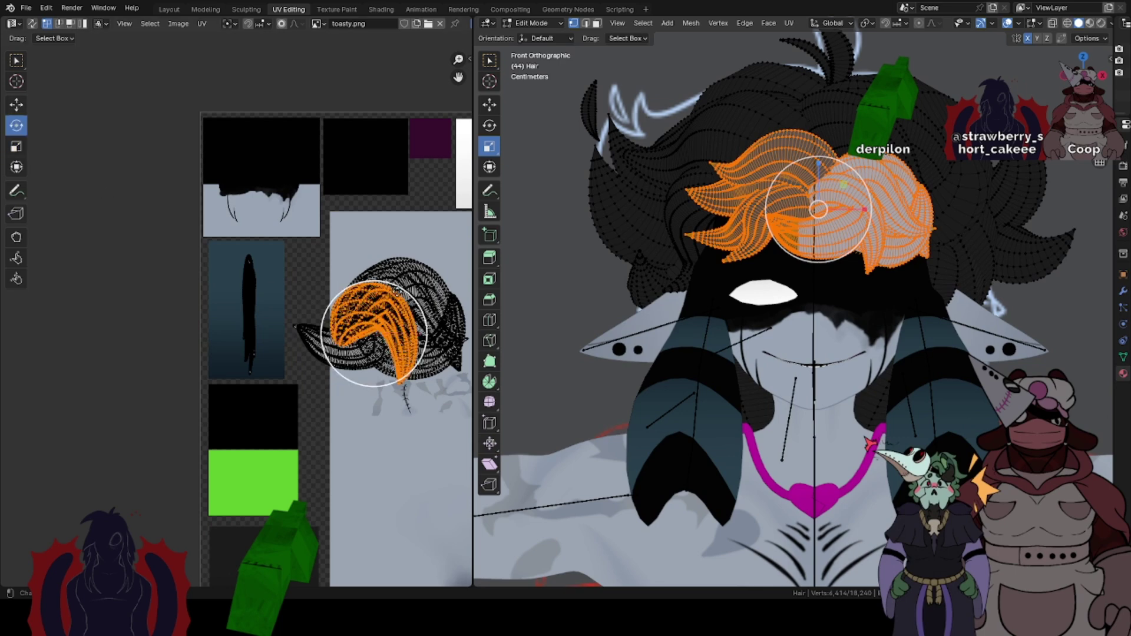
key("g")
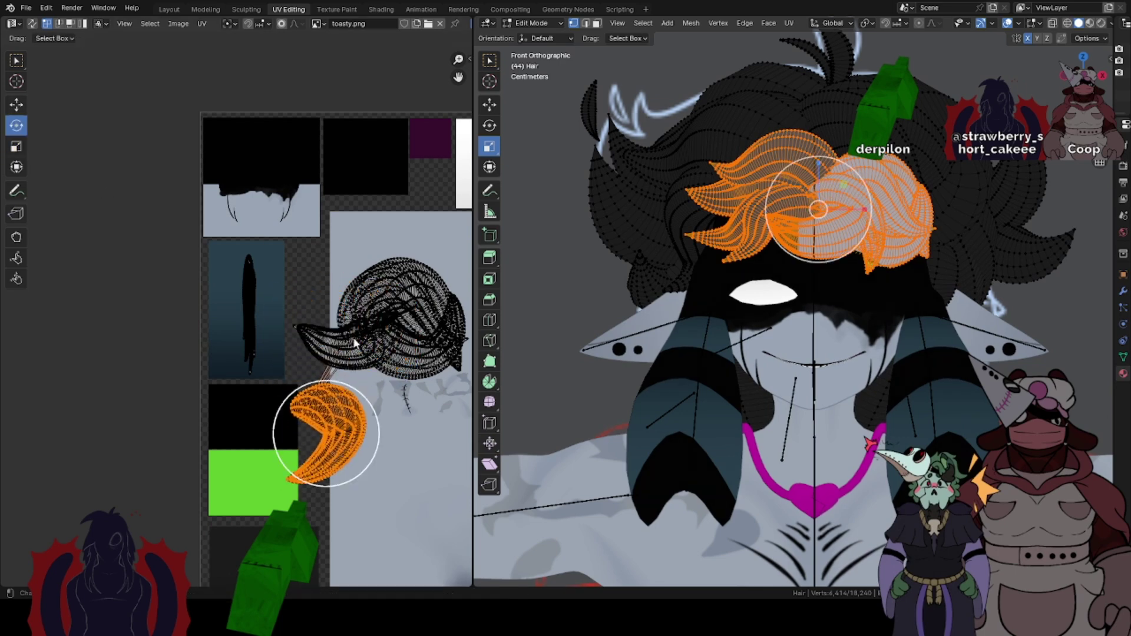
key("ctrl+z")
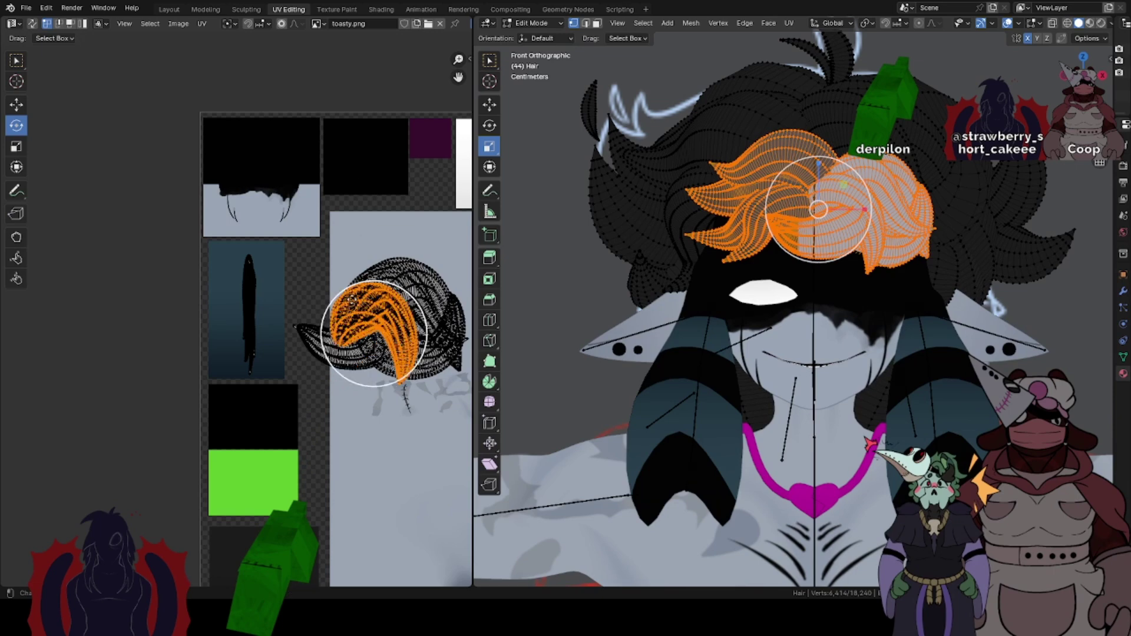
- Rotate and move three curved strand islands out of the fringe cluster, stacking them beside the black and green swatch with matching tip directions
key("g")
left_click(309, 394)
key("r")
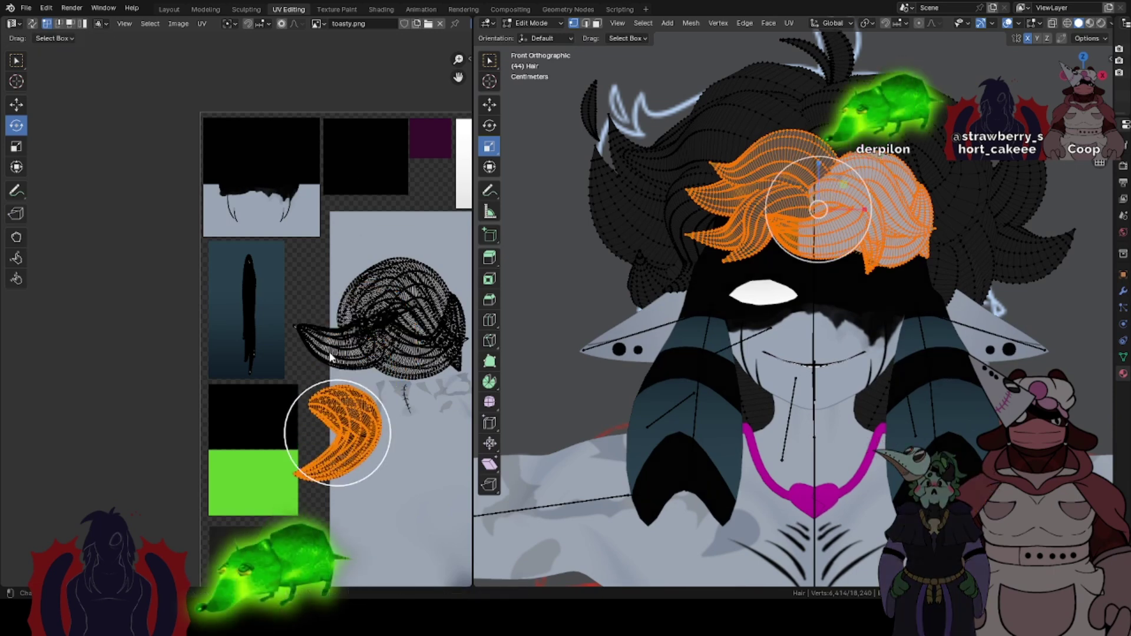
left_click(331, 356)
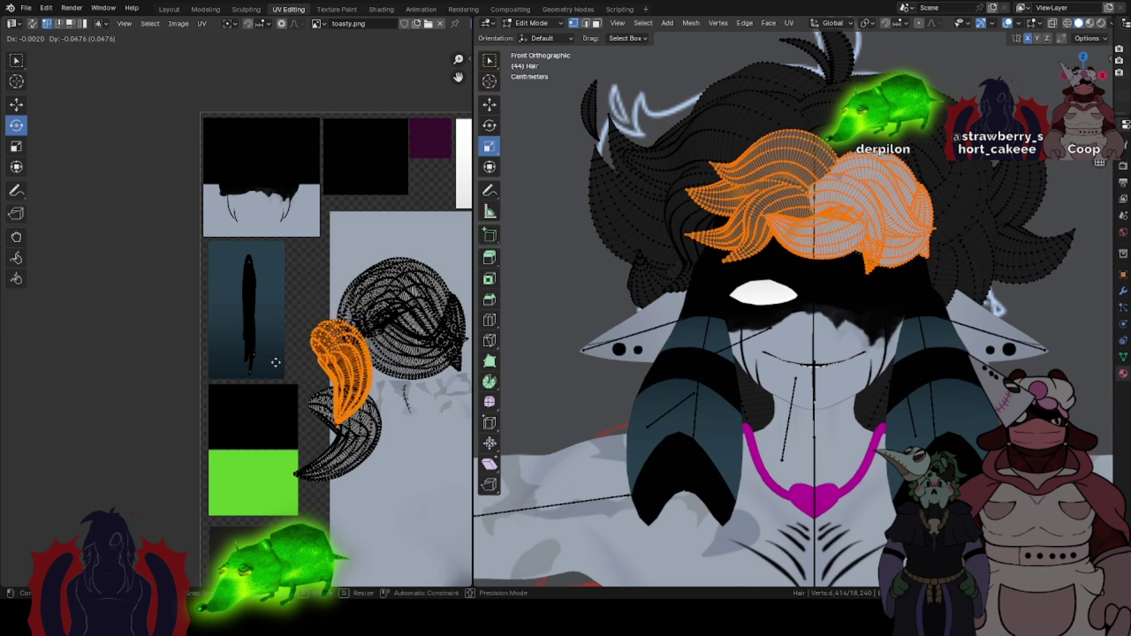
left_click(340, 259)
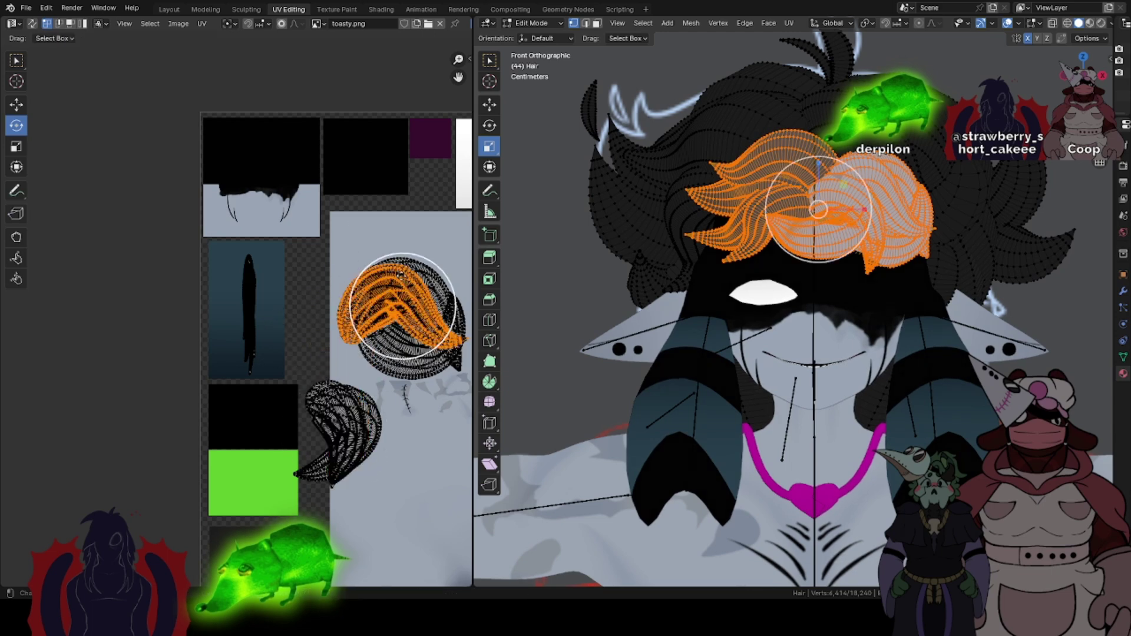
left_click_drag(419, 256, 442, 271)
left_click_drag(449, 325, 449, 327)
key("g")
left_click(394, 460)
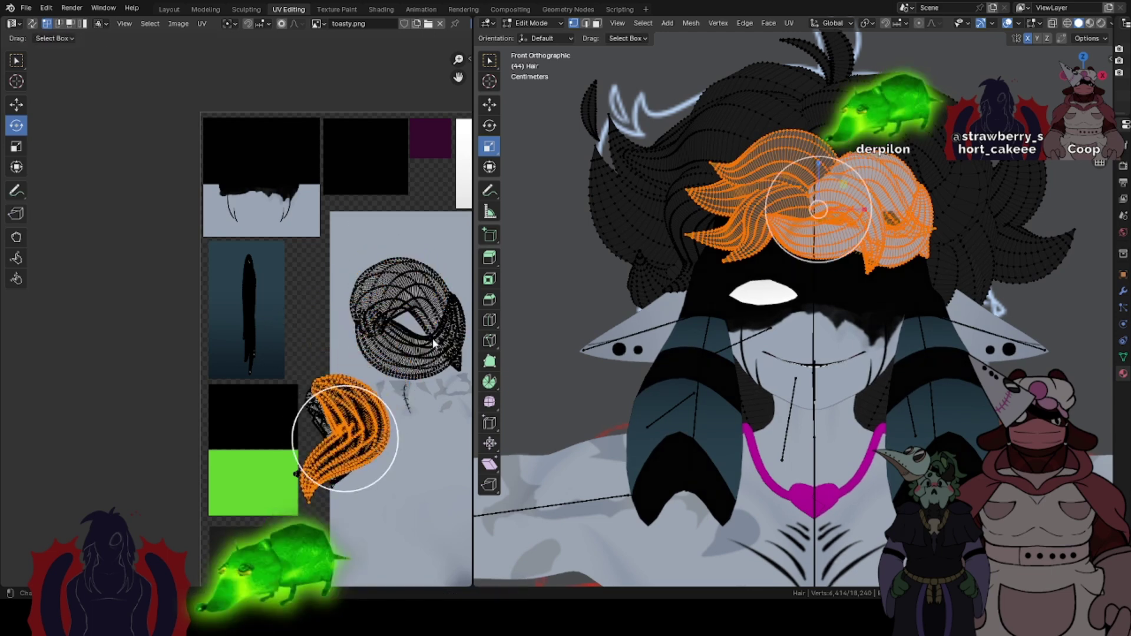
- Select the next linked curved strand island in the cluster, rotate it, and stack it on the other strand islands
left_click(422, 359)
key("l")
key("r")
left_click(391, 403)
key("g")
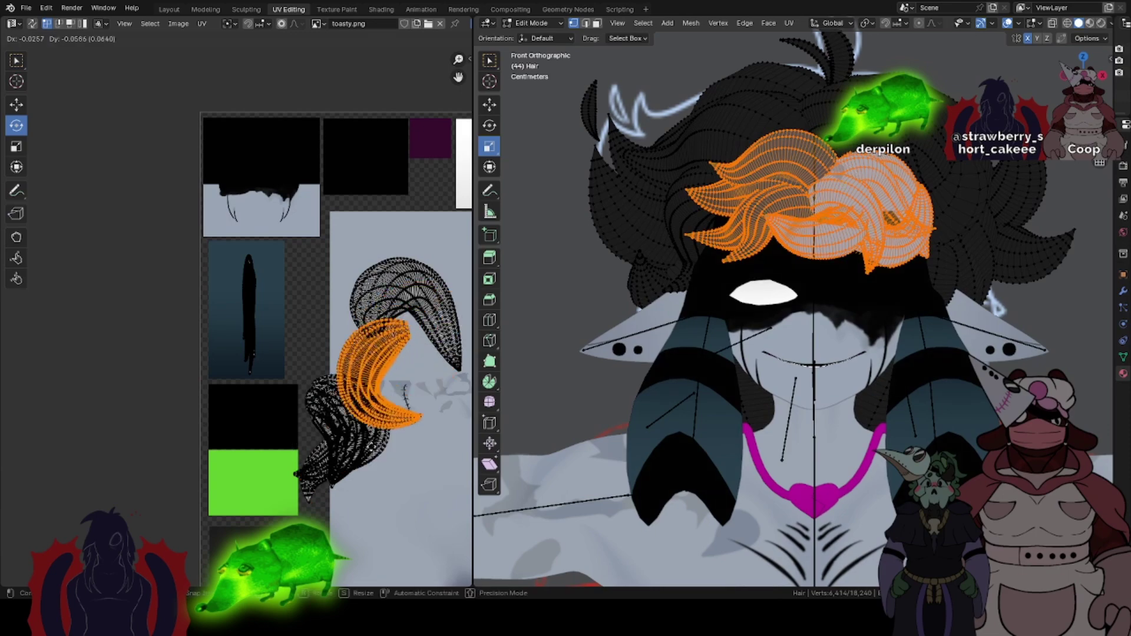
left_click(354, 476)
- Select only the linked strands of the pale side of the fringe on the hair mesh
scroll(1004, 176, "up", 3)
middle_click_drag(928, 145, 916, 237, "shift")
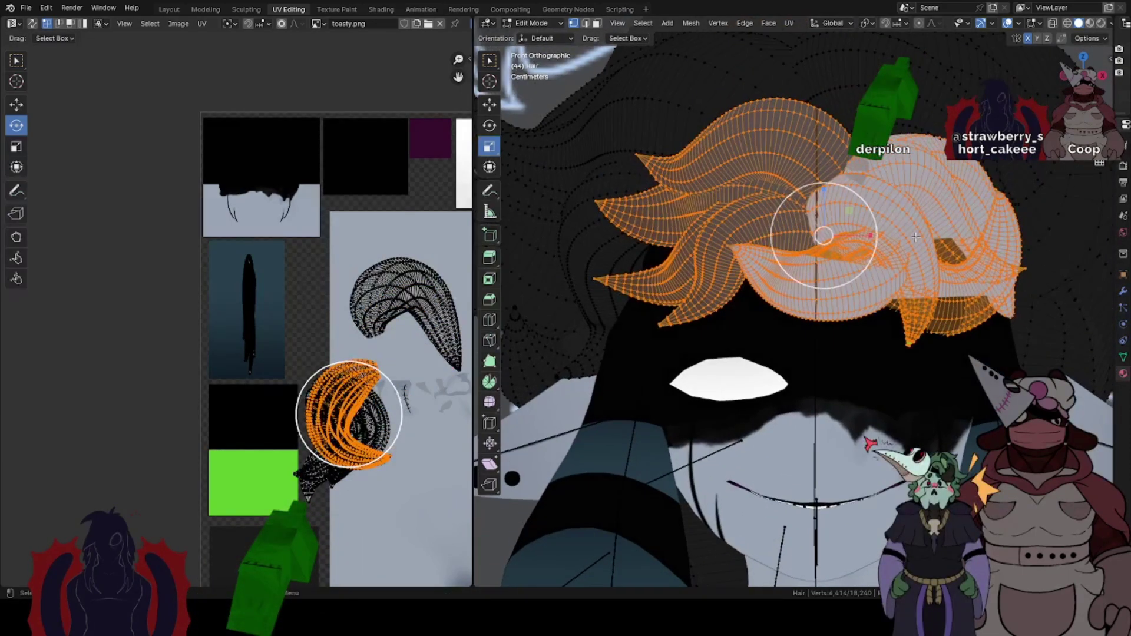
key("g")
left_click(919, 203)
key("ctrl+z")
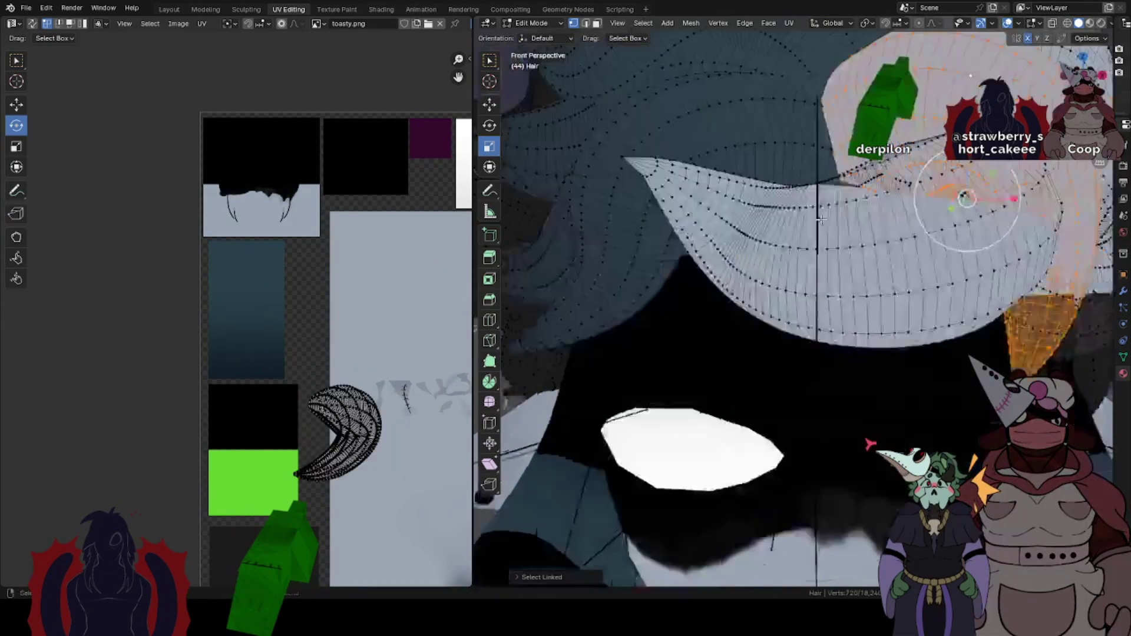
scroll(820, 219, "down", 5)
middle_click_drag(821, 219, 860, 214)
key("g")
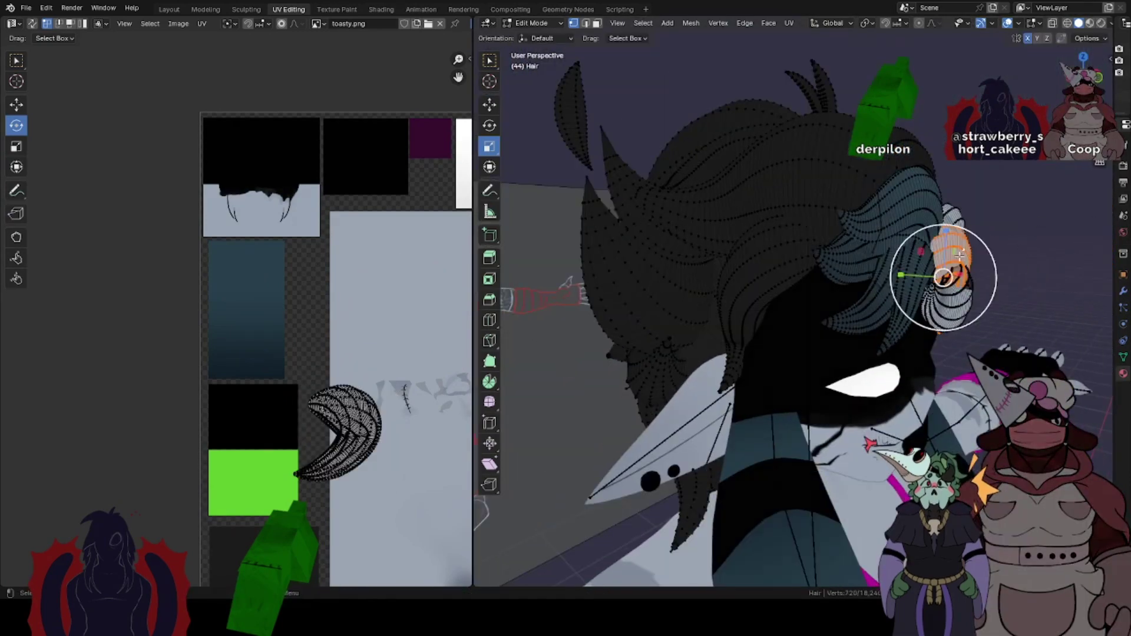
middle_click_drag(952, 255, 907, 257)
key("l")
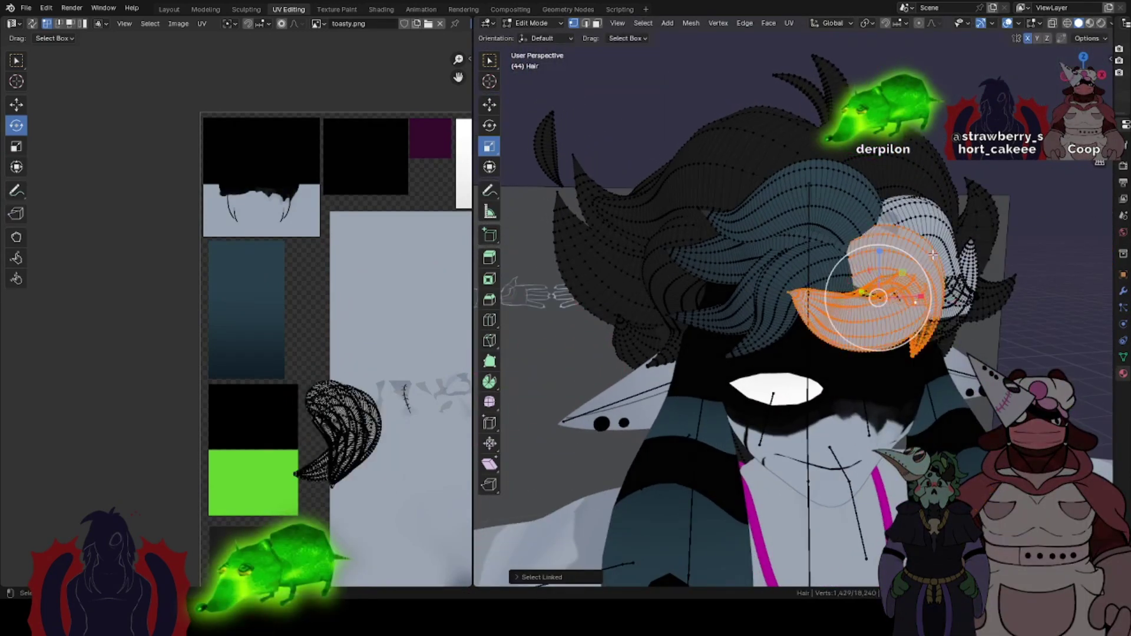
key("l")
middle_click_drag(960, 310, 826, 296)
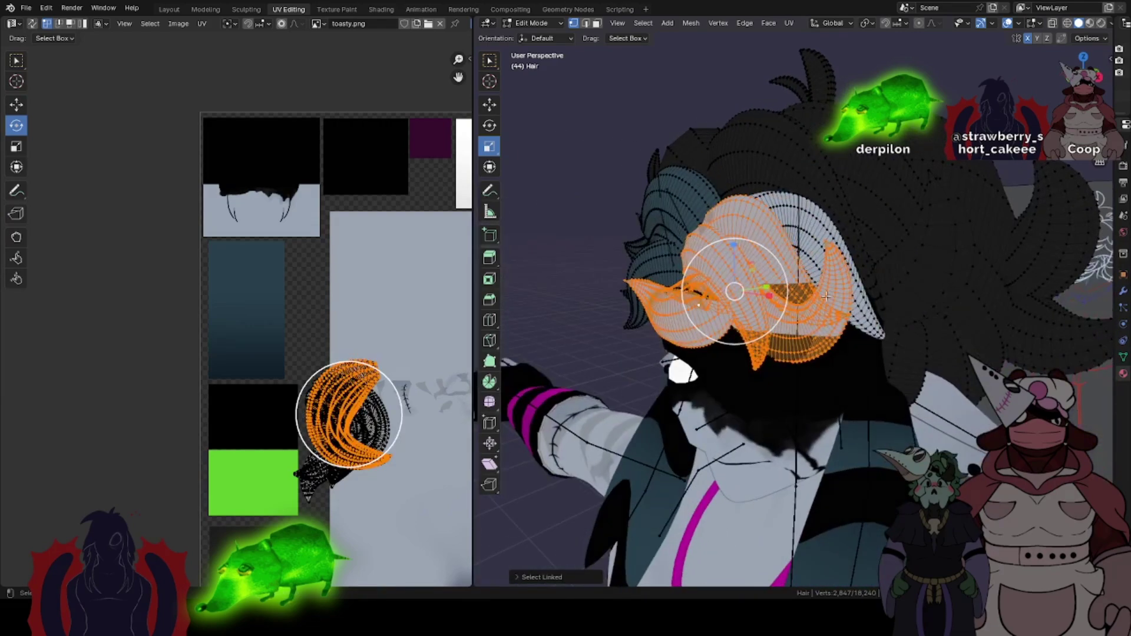
key("l")
middle_click_drag(801, 244, 745, 246)
- Return to the front view and mirror the selected strand UV island along X so its curve matches the stack
key("Tab")
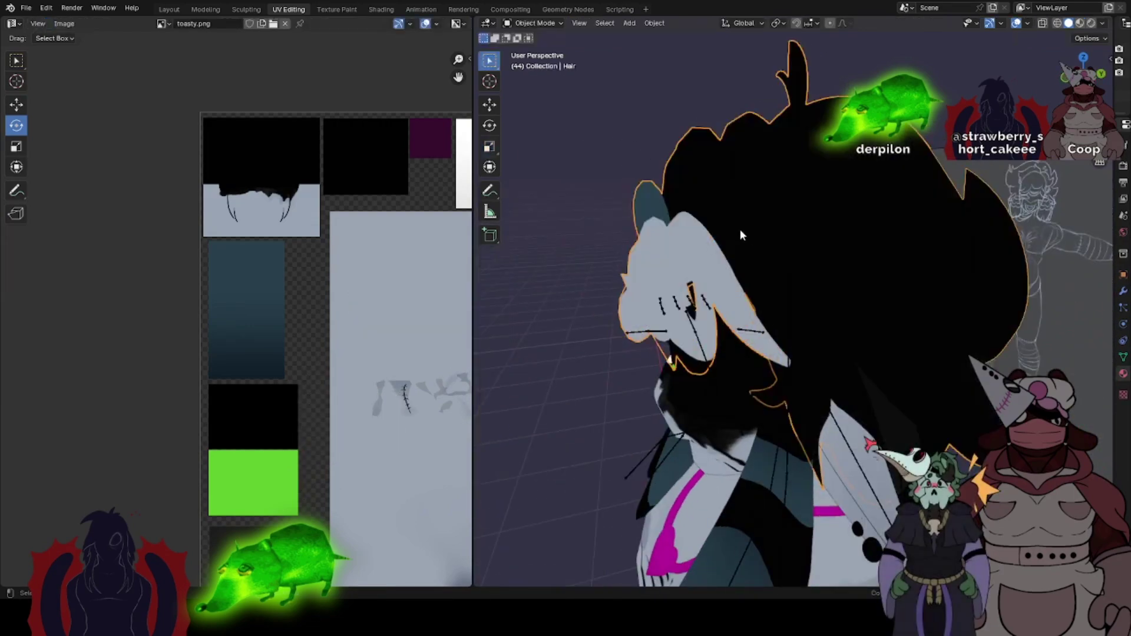
middle_click_drag(661, 190, 761, 229)
key("Tab")
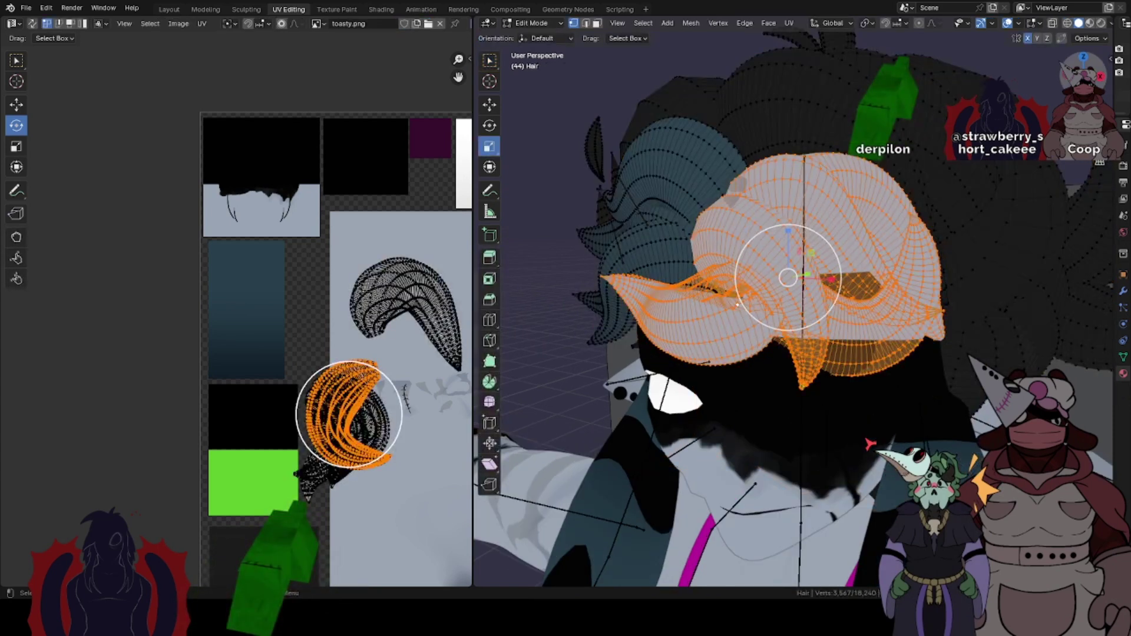
key("KP_1")
left_click(788, 23)
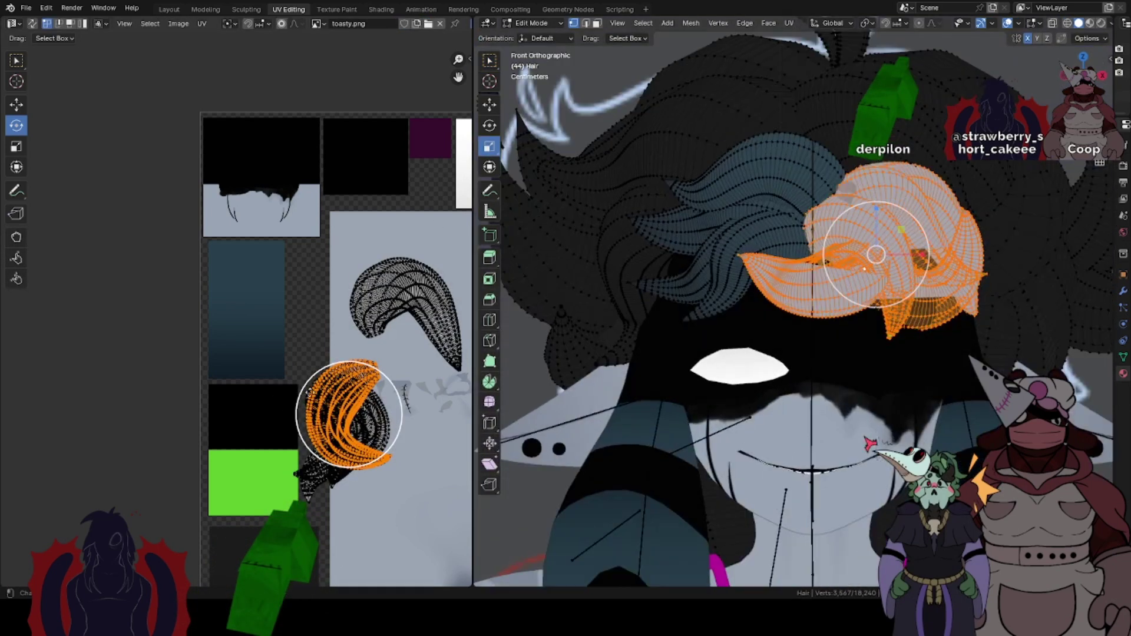
key("u")
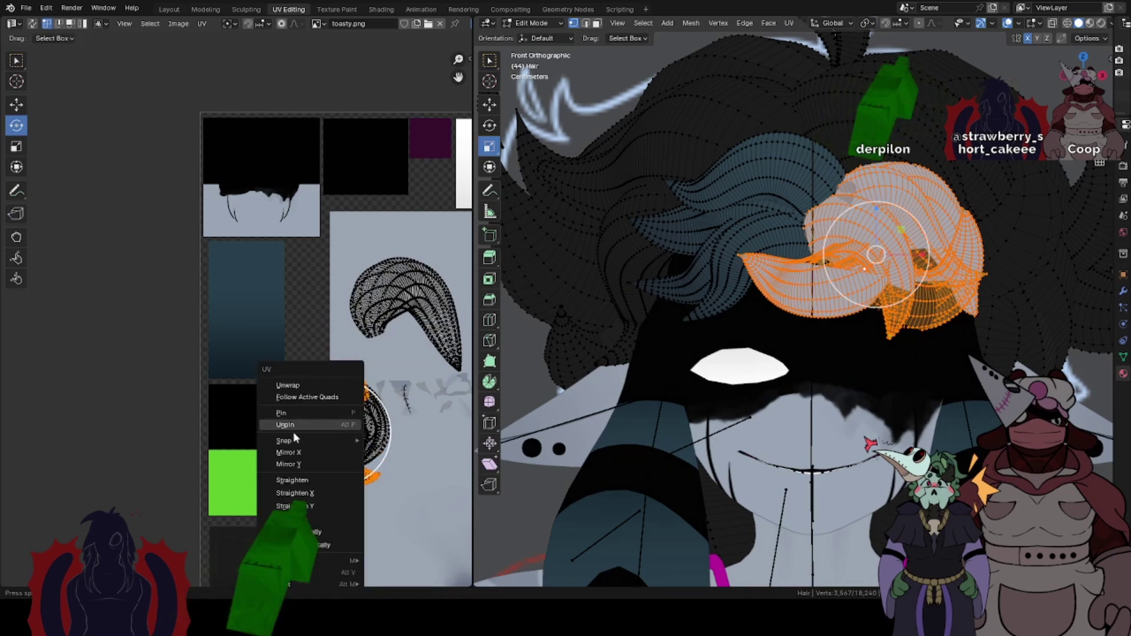
left_click(289, 453)
key("g")
right_click(300, 448)
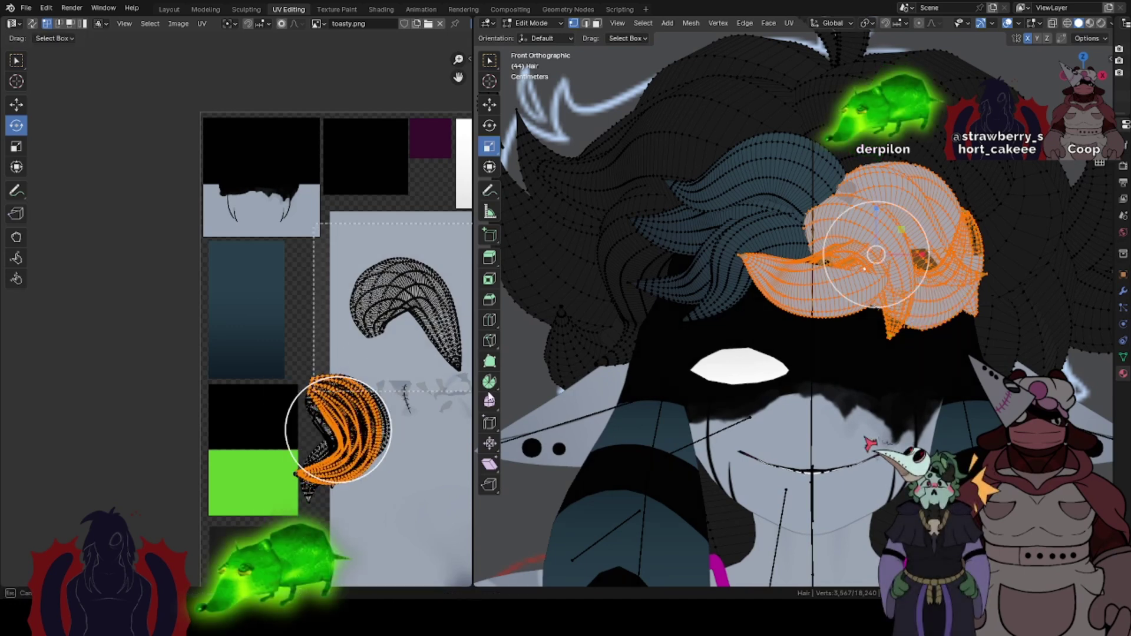
- Select the remaining curved strand island, rotate its tip downward, and place it on the stack
left_click_drag(488, 392, 465, 358)
scroll(454, 414, "down", 1)
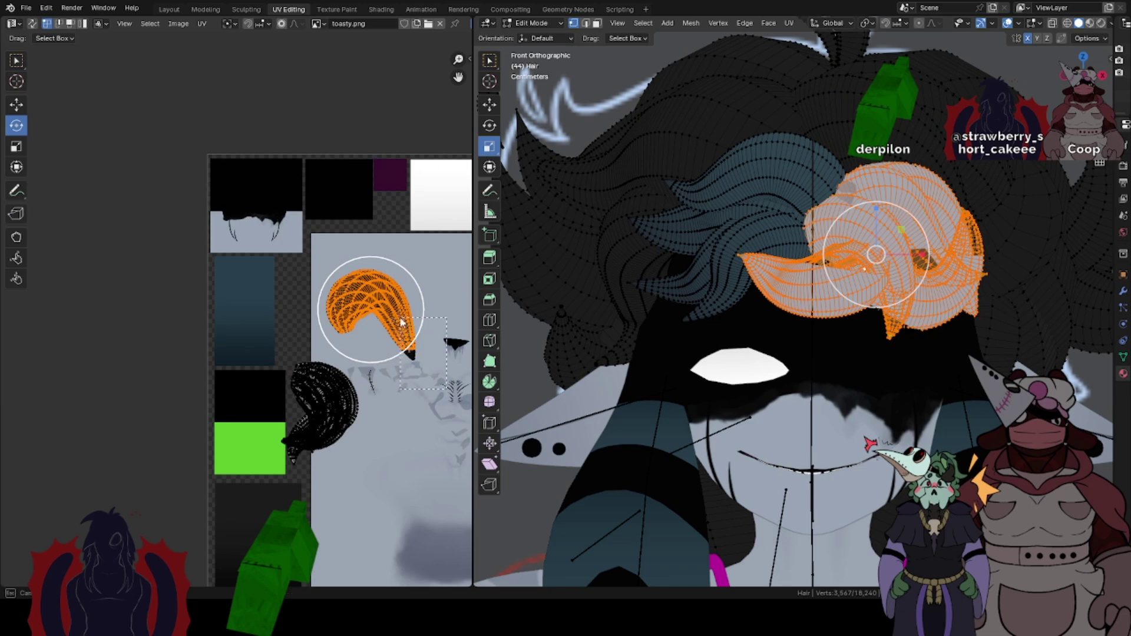
left_click_drag(401, 319, 401, 317, "shift")
key("g")
left_click(361, 335)
key("r")
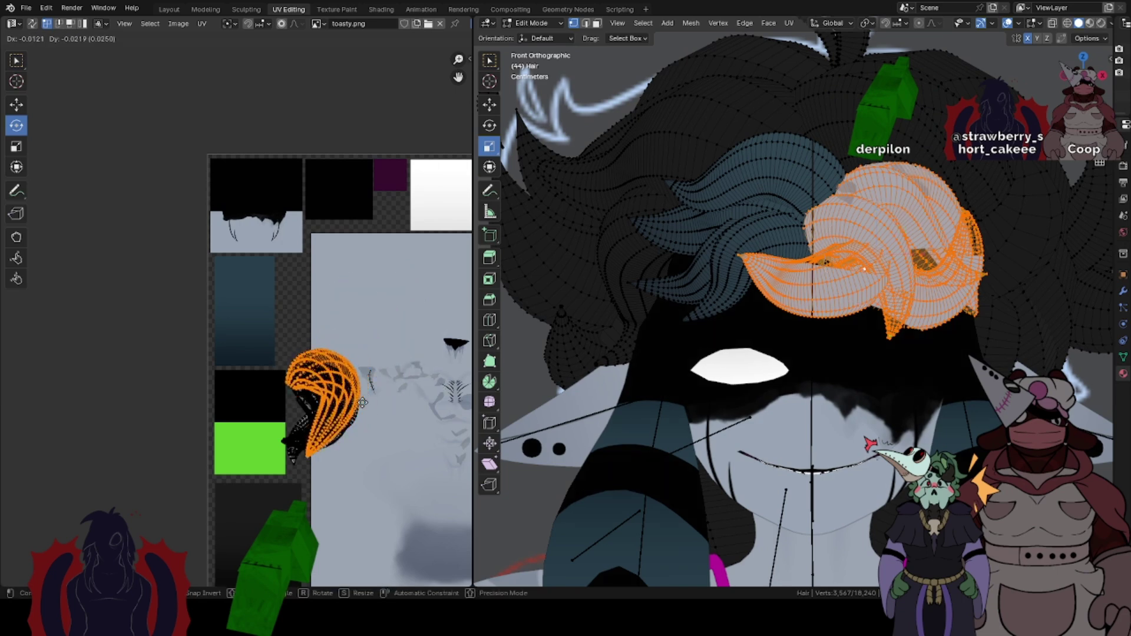
left_click(362, 402)
- Add the blue side strands to the selection, then squeeze the stacked islands into a narrow vertical strip on the blue gradient
key("l")
key("l")
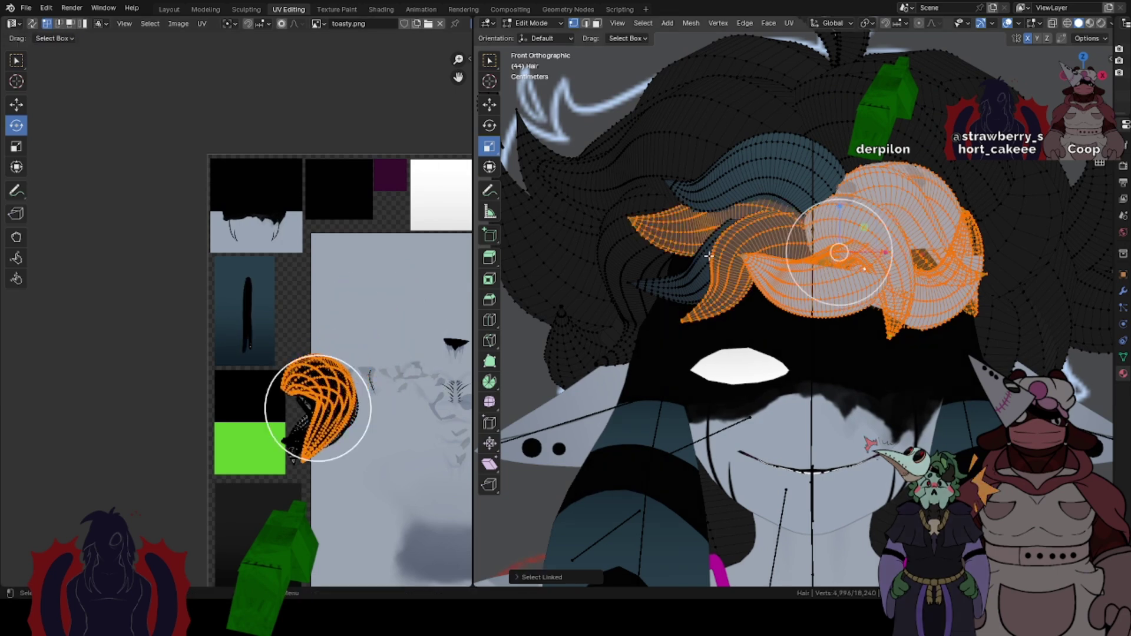
key("l")
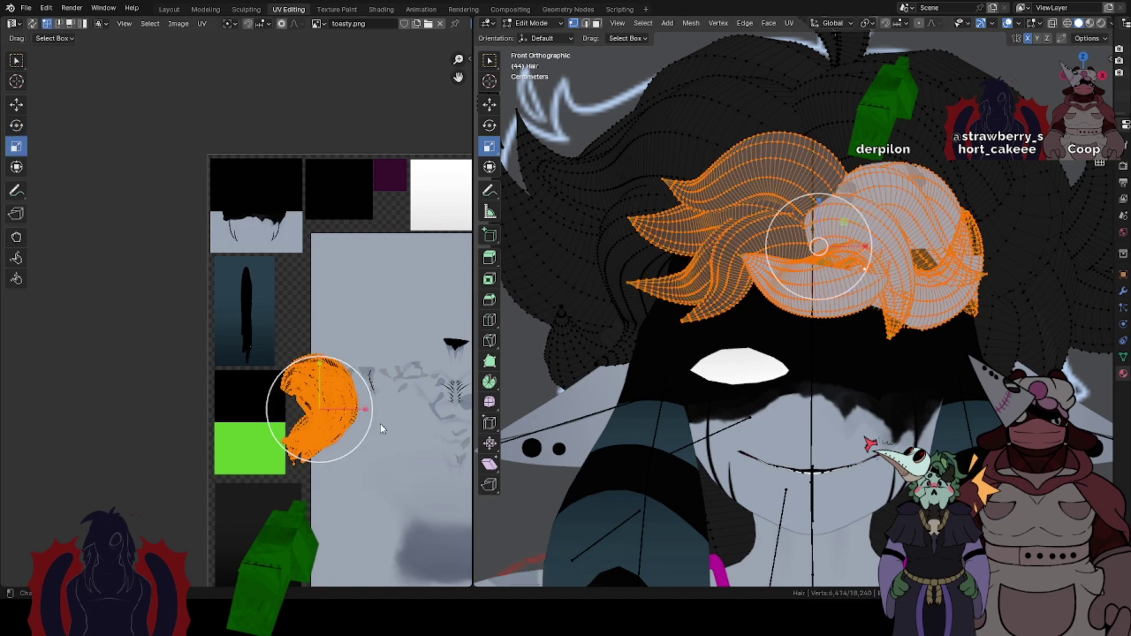
left_click(323, 409)
key("g")
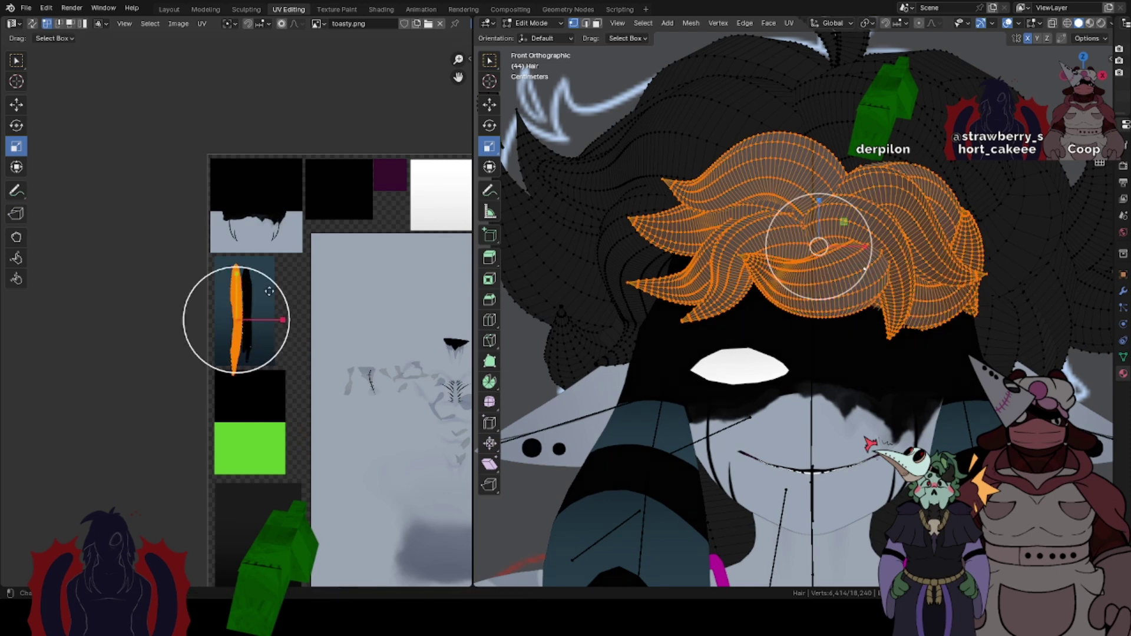
key("Tab")
scroll(880, 236, "up", 1)
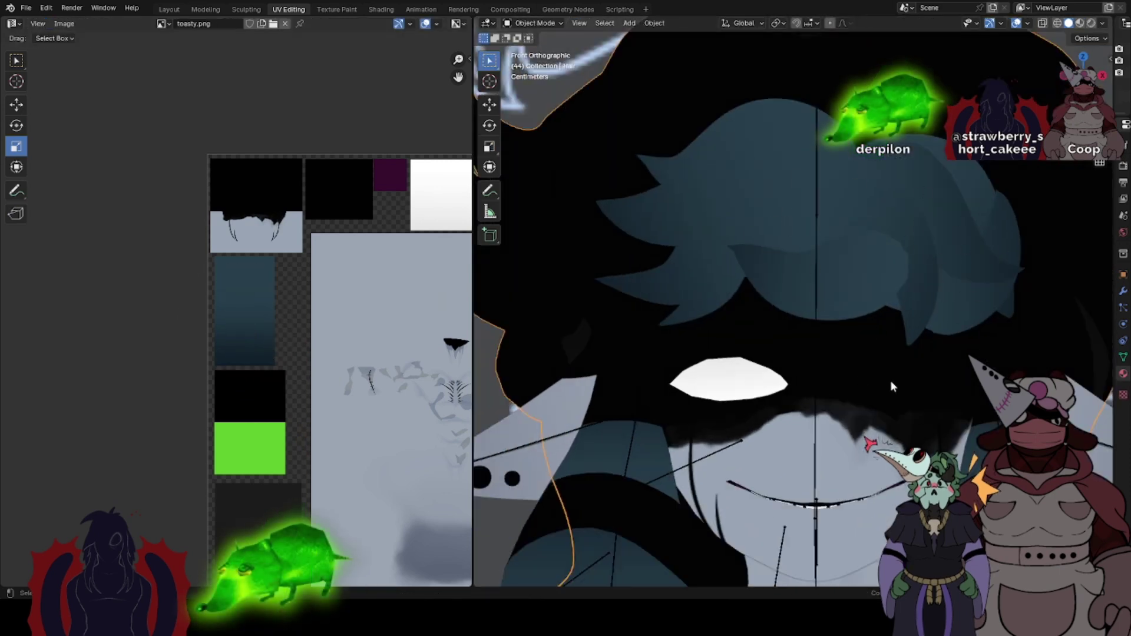
- In face selection mode, select alternating lengthwise face loops on the two central fringe strands, including their tips
key("Tab")
left_click(596, 24)
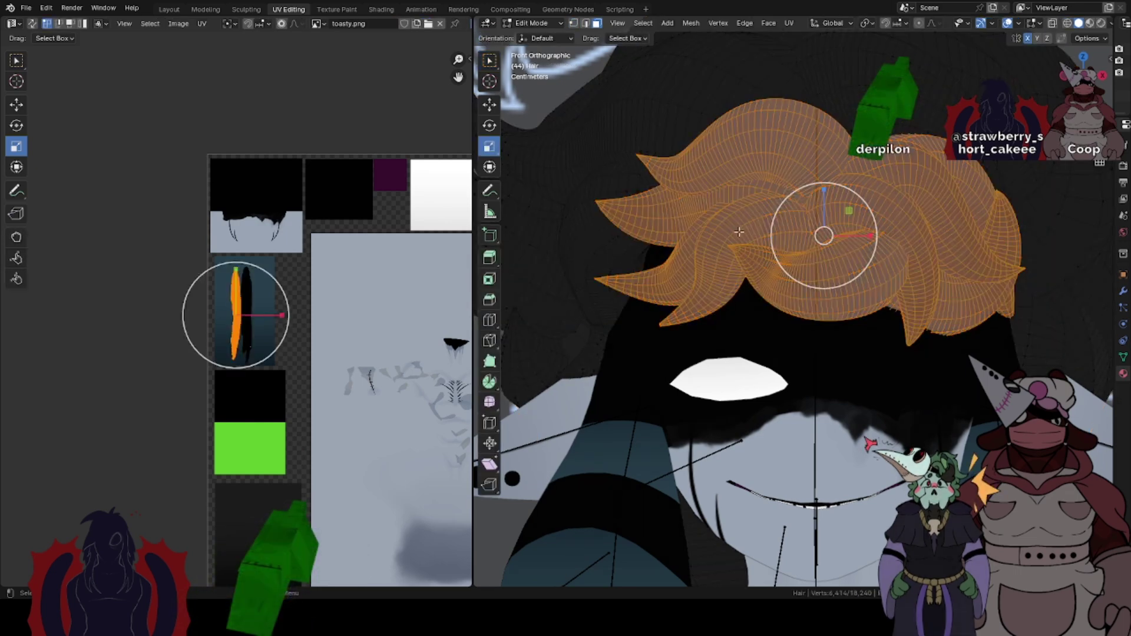
middle_click_drag(757, 267, 772, 324)
left_click(777, 339)
scroll(769, 320, "up", 3)
left_click(769, 321, "alt")
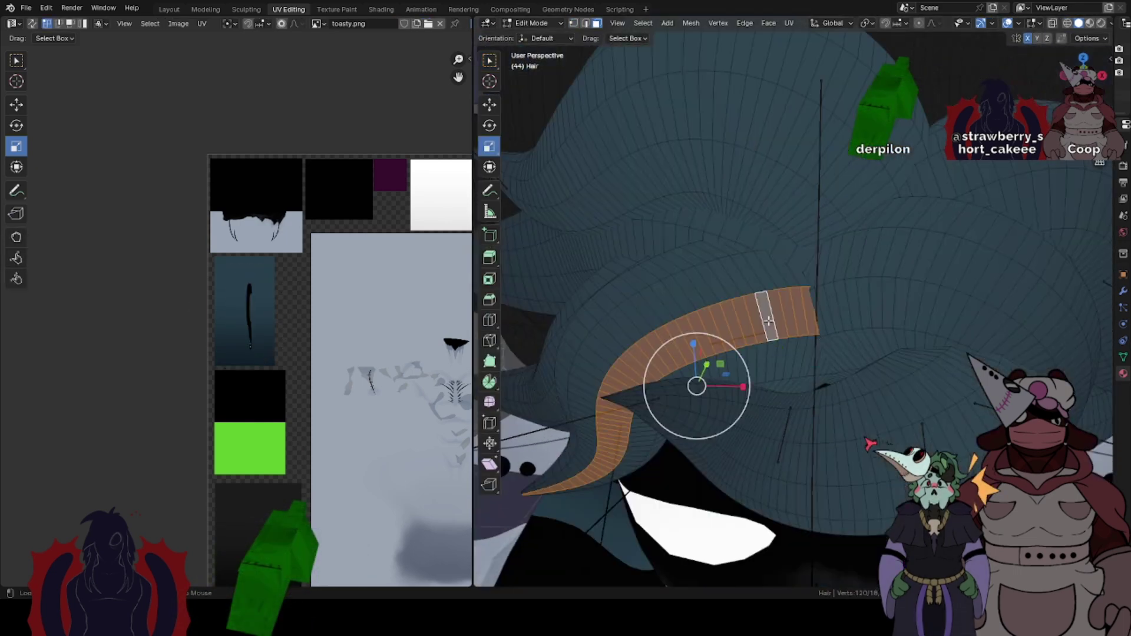
left_click(682, 262, "alt+shift")
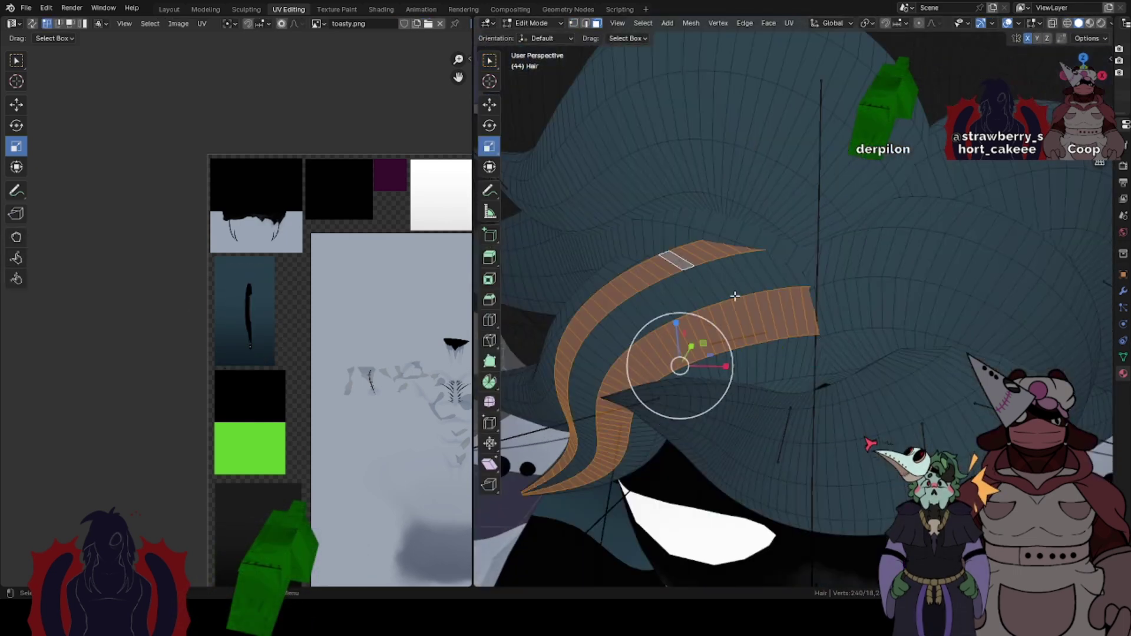
left_click(834, 385, "alt+shift")
left_click(845, 283, "alt+shift")
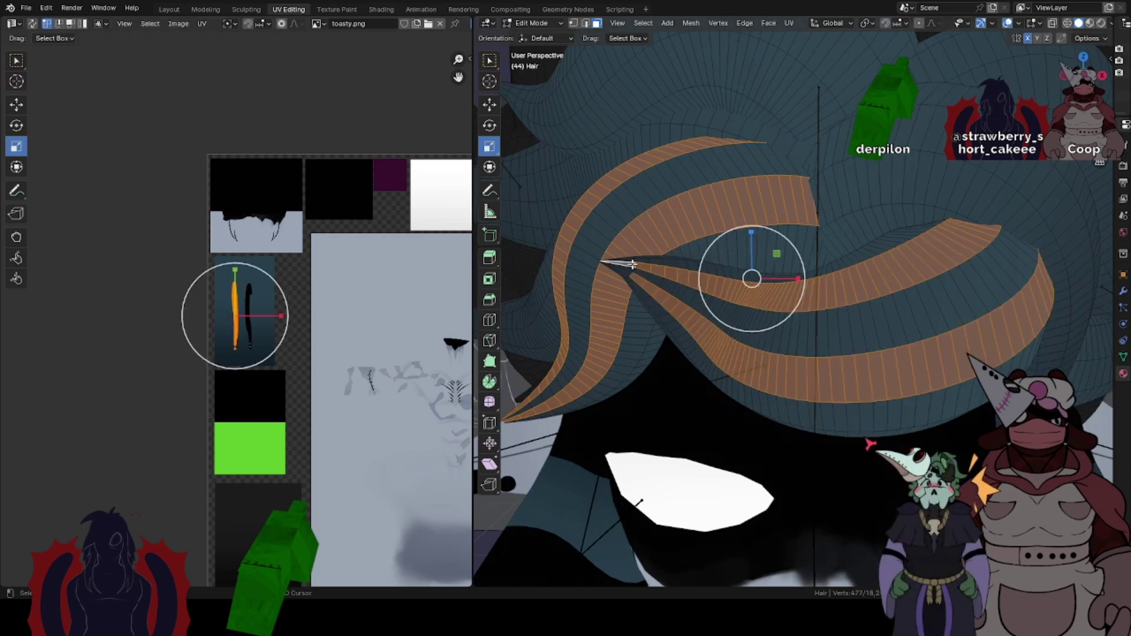
middle_click_drag(626, 272, 722, 291)
scroll(718, 288, "up", 2)
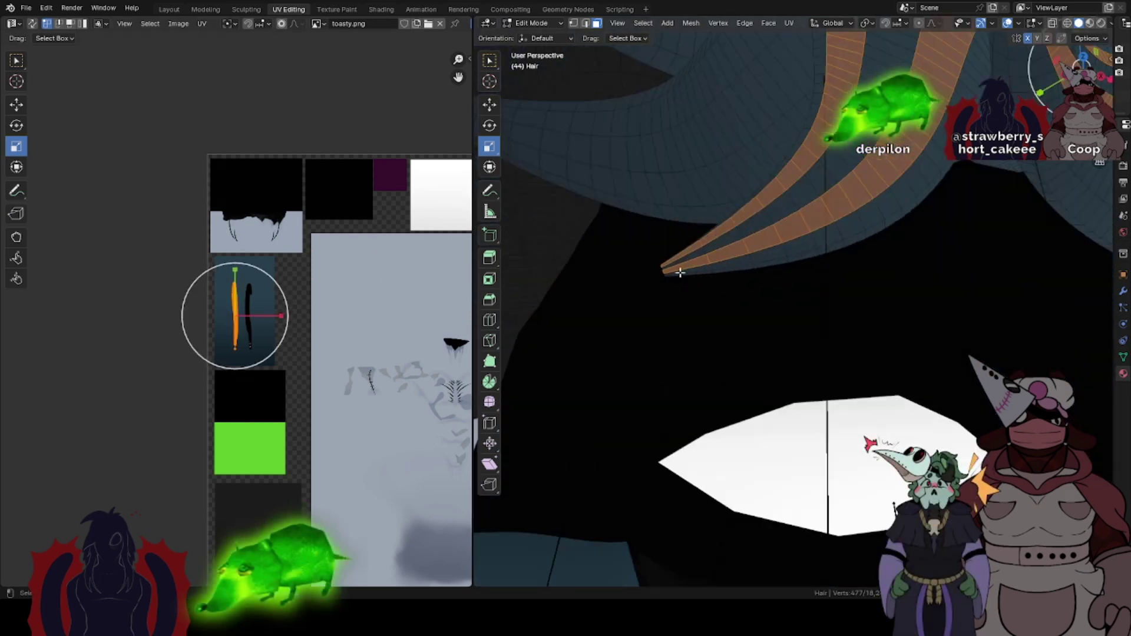
- Try moving all UVs of the selected face loops down the blue gradient for darker stripes
key("w")
scroll(642, 220, "down", 2)
middle_click_drag(642, 221, 697, 237)
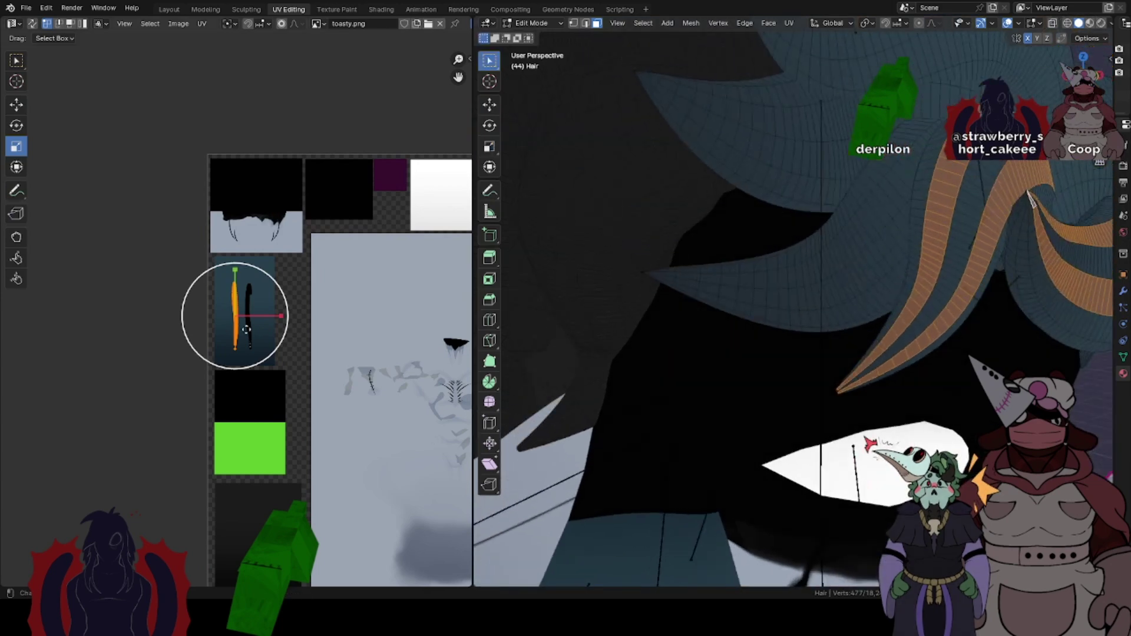
key("a")
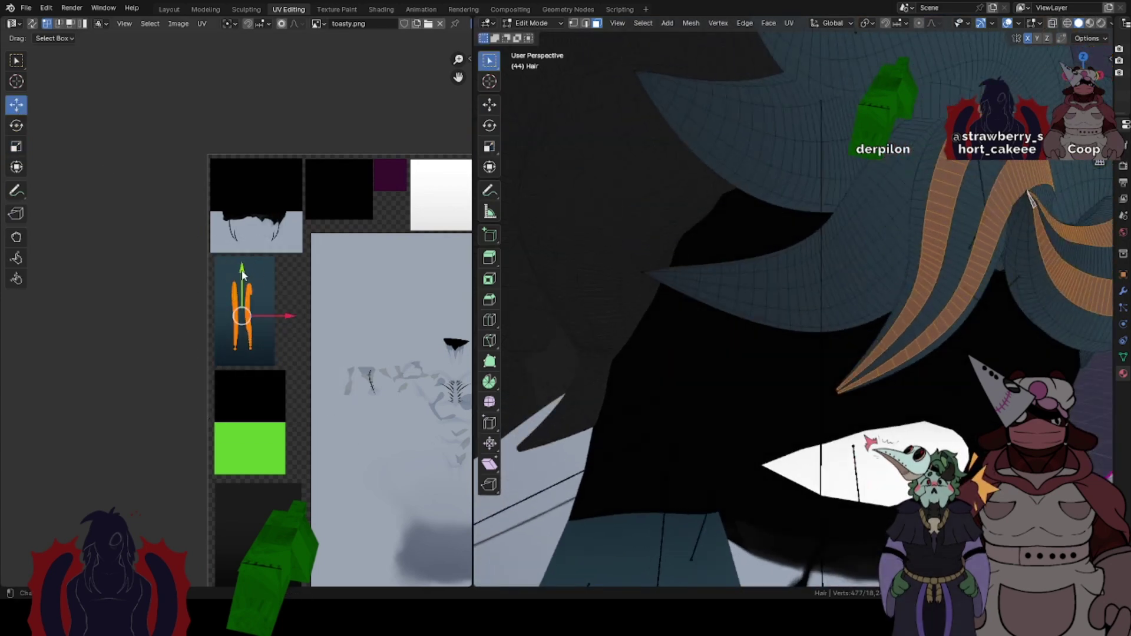
left_click_drag(242, 274, 241, 289)
- Nudge the stripes' UVs back up the blue gradient in small moves, checking the shading on the hair from several angles
key("Tab")
scroll(852, 327, "down", 2)
middle_click_drag(852, 327, 823, 324)
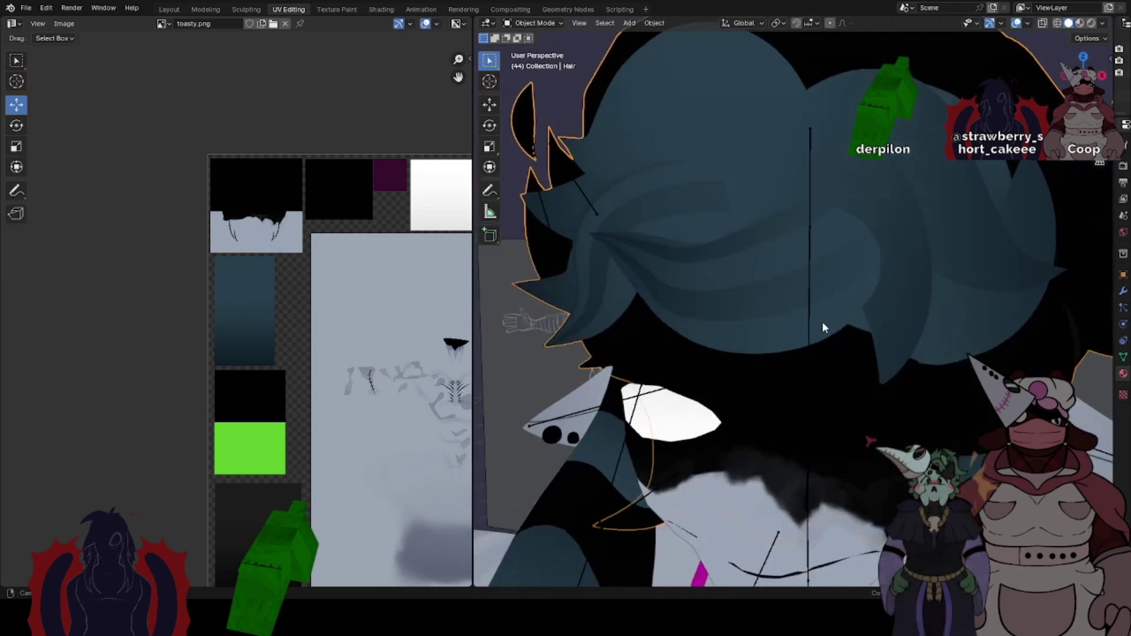
key("Tab")
left_click_drag(242, 287, 242, 278)
key("Tab")
middle_click_drag(613, 302, 655, 305)
key("Tab")
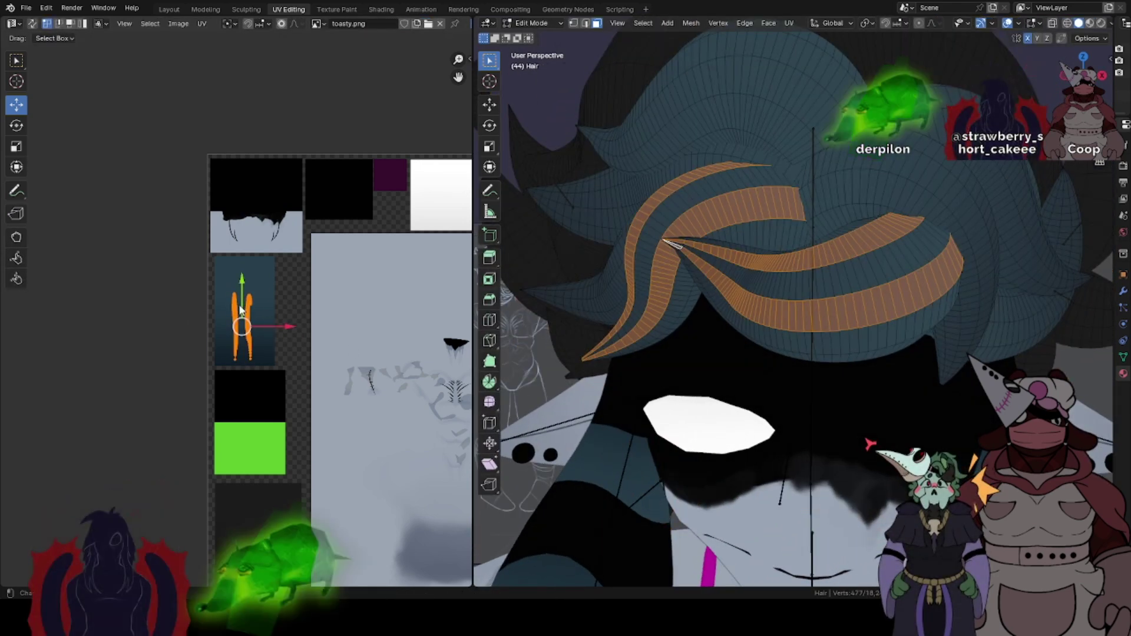
left_click_drag(242, 289, 242, 278)
key("Tab")
middle_click_drag(560, 291, 711, 323)
key("Tab")
- Select a single face loop along the central strand with its tip, and shift its UVs slightly down the blue gradient
left_click(713, 302, "alt")
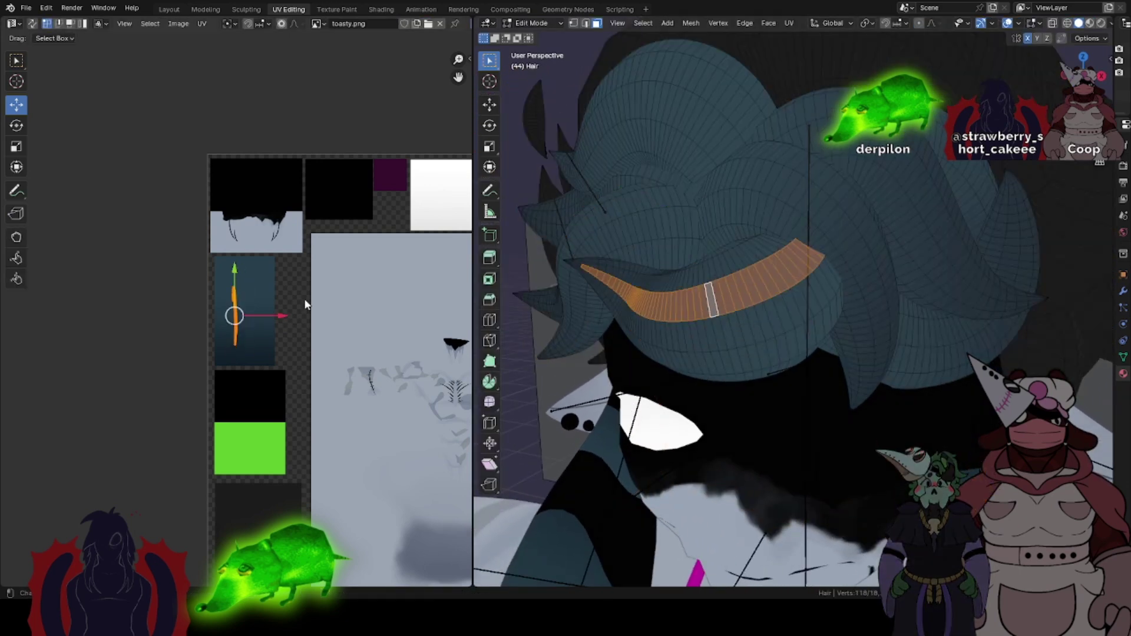
left_click(577, 264, "shift")
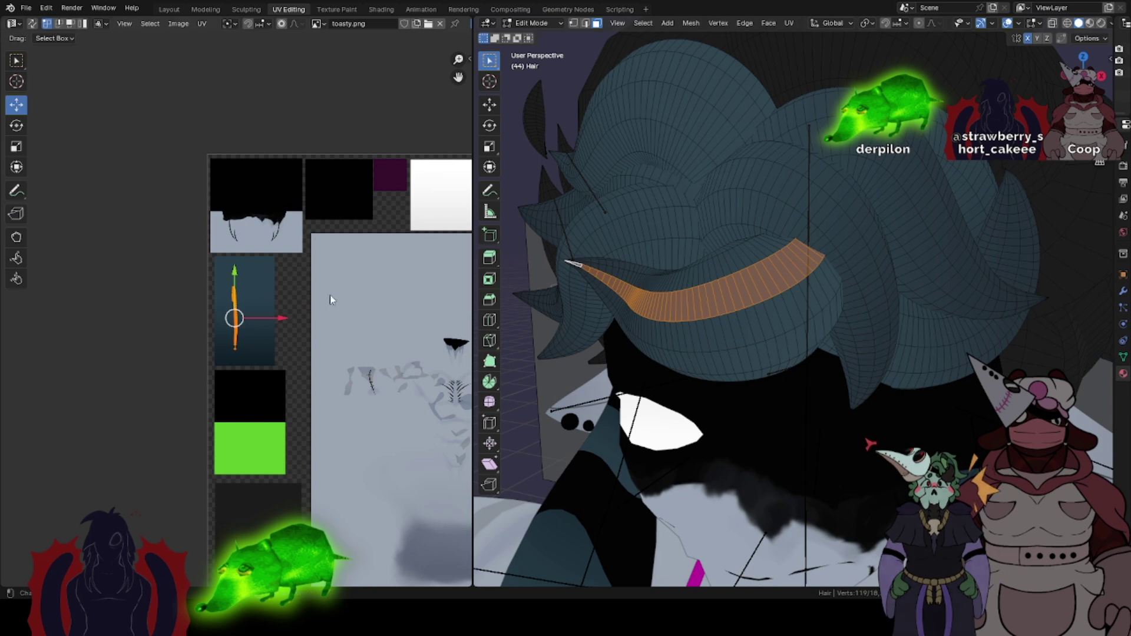
key("Tab")
middle_click_drag(715, 333, 740, 326)
key("Tab")
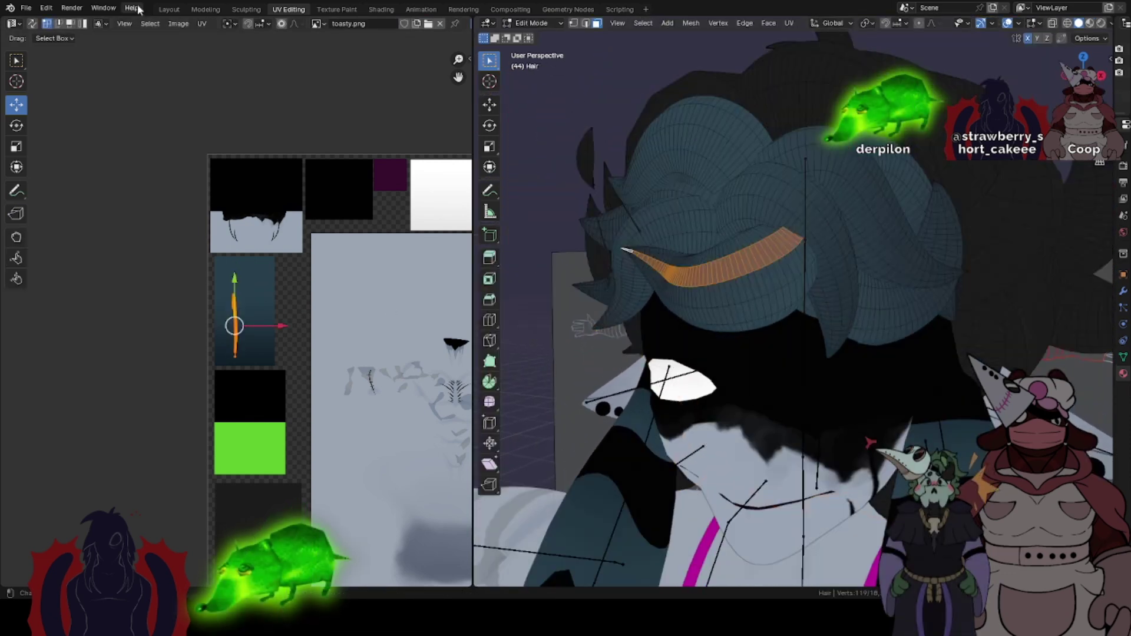
- Return to the Layout workspace, discard the changes to jasper.blend and open the recent file containing the avatar head
left_click(169, 9)
left_click(29, 8)
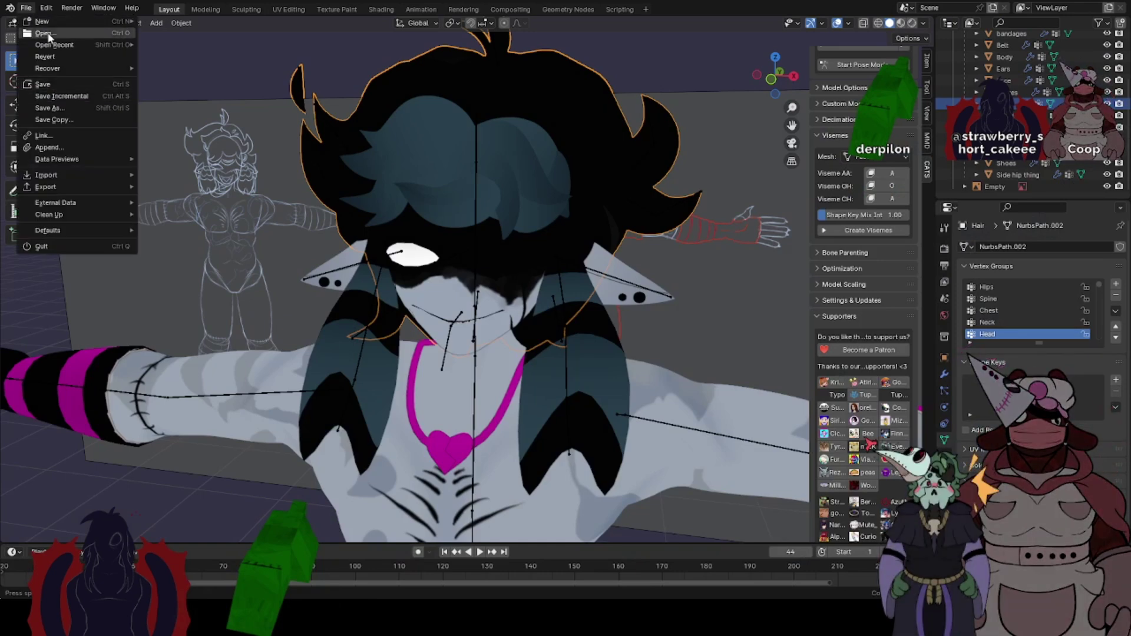
mouse_move(58, 46)
left_click(172, 57)
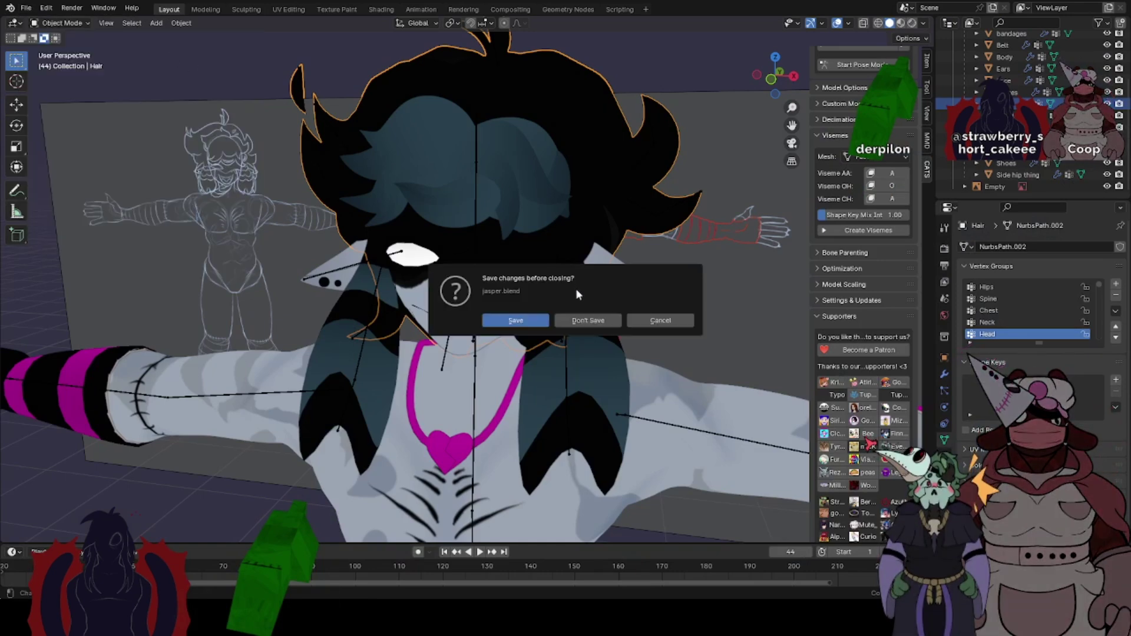
left_click(576, 321)
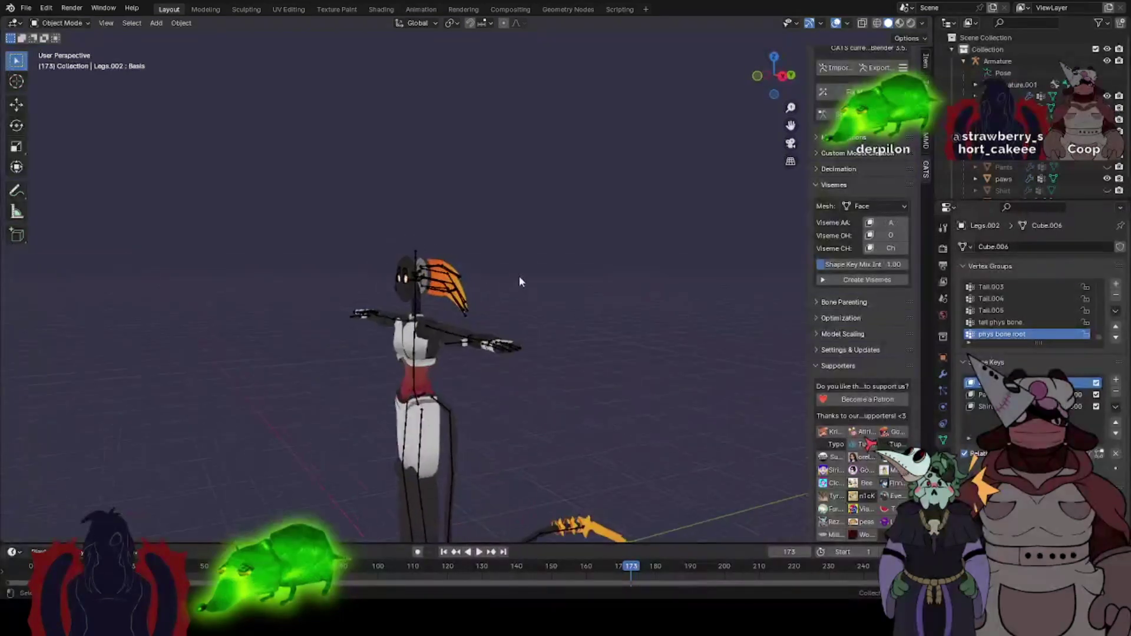
left_click(26, 8)
mouse_move(58, 44)
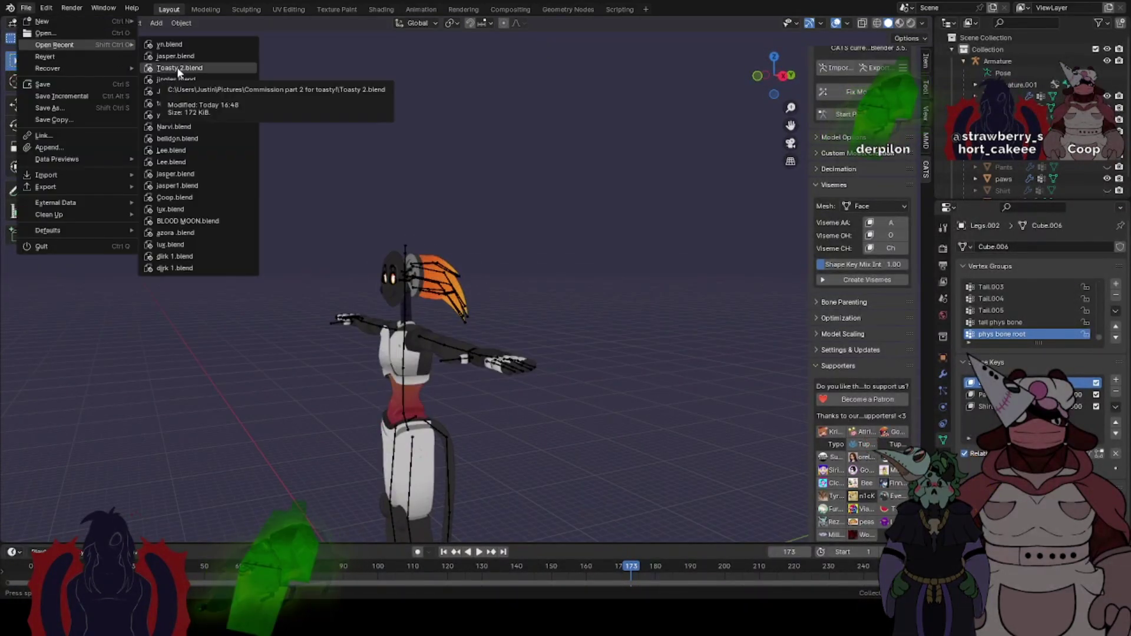
left_click(185, 86)
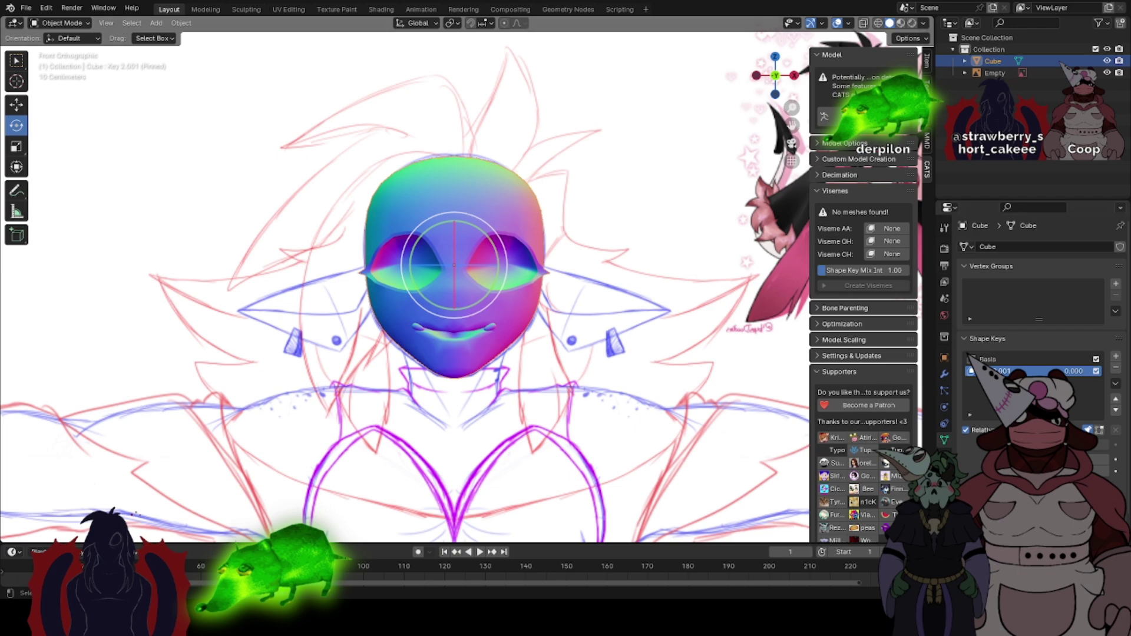
scroll(523, 237, "down", 1)
scroll(523, 237, "up", 2)
scroll(522, 237, "down", 2)
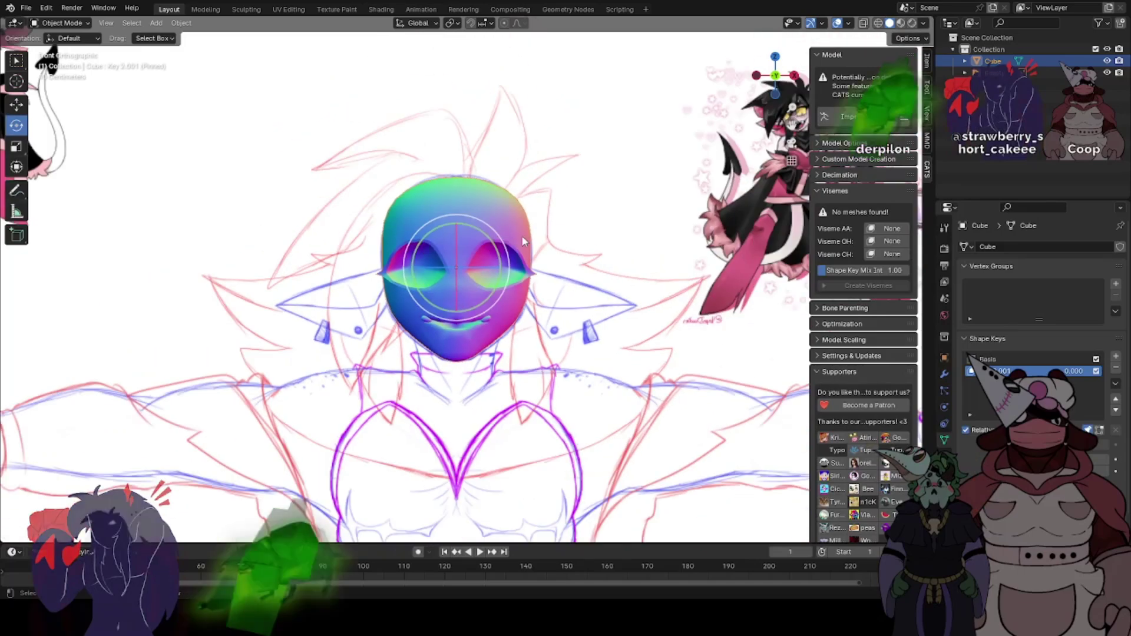
scroll(521, 235, "down", 2)
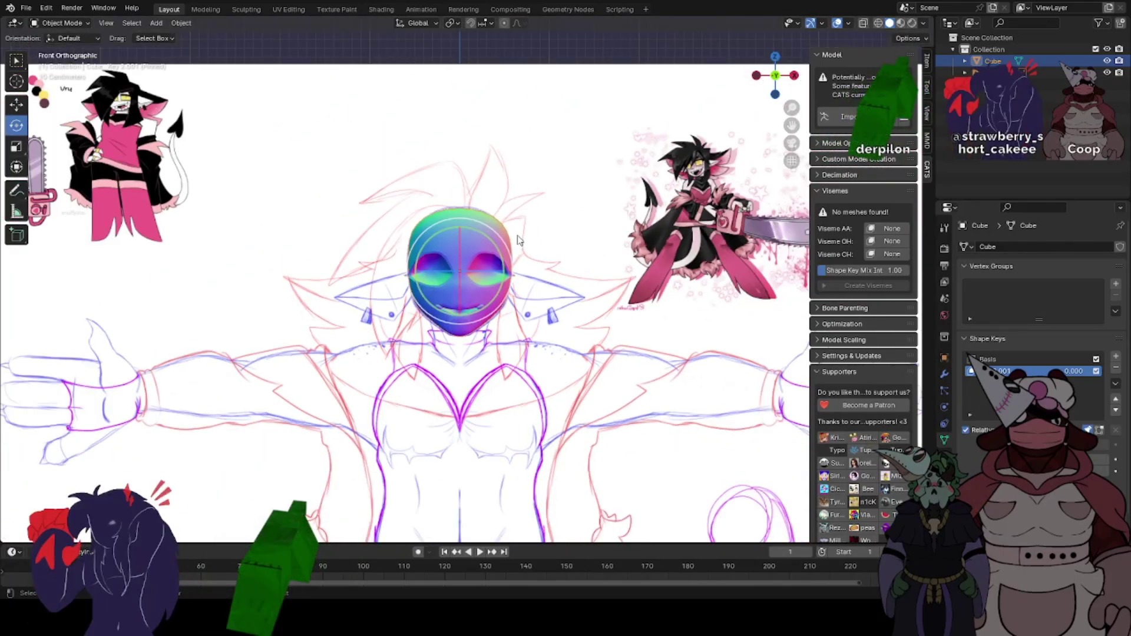
scroll(517, 239, "up", 3)
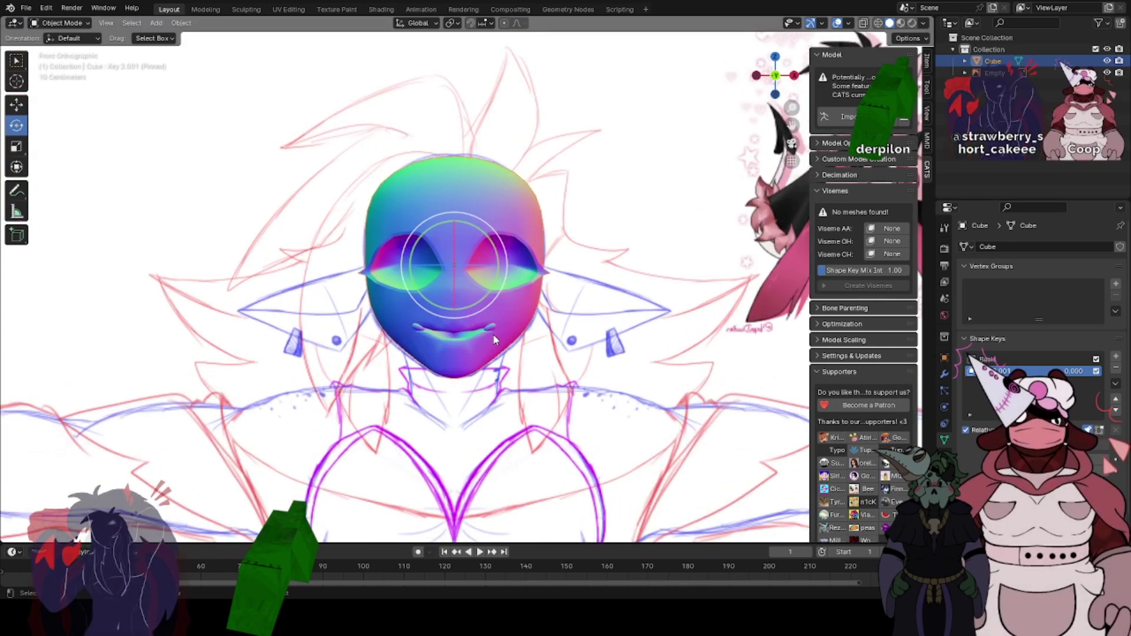
scroll(493, 334, "down", 2)
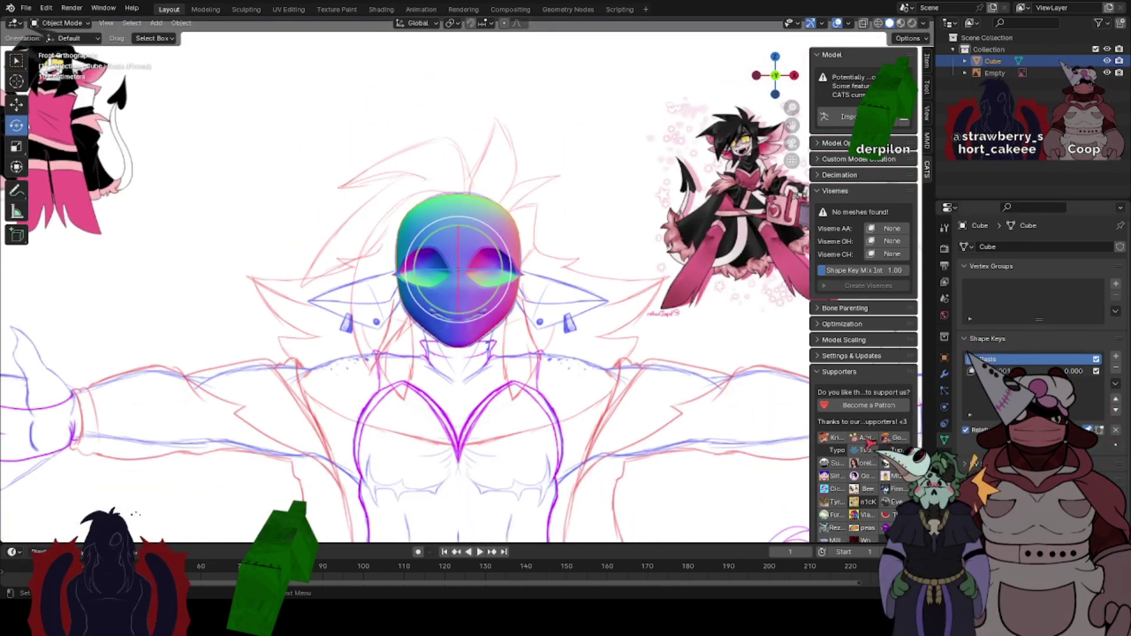
- Try reshaping the lips with Grab strokes in Sculpt Mode, and undo the strokes
scroll(516, 362, "up", 6)
left_click_drag(792, 125, 796, 58)
scroll(506, 64, "up", 1)
left_click(64, 63)
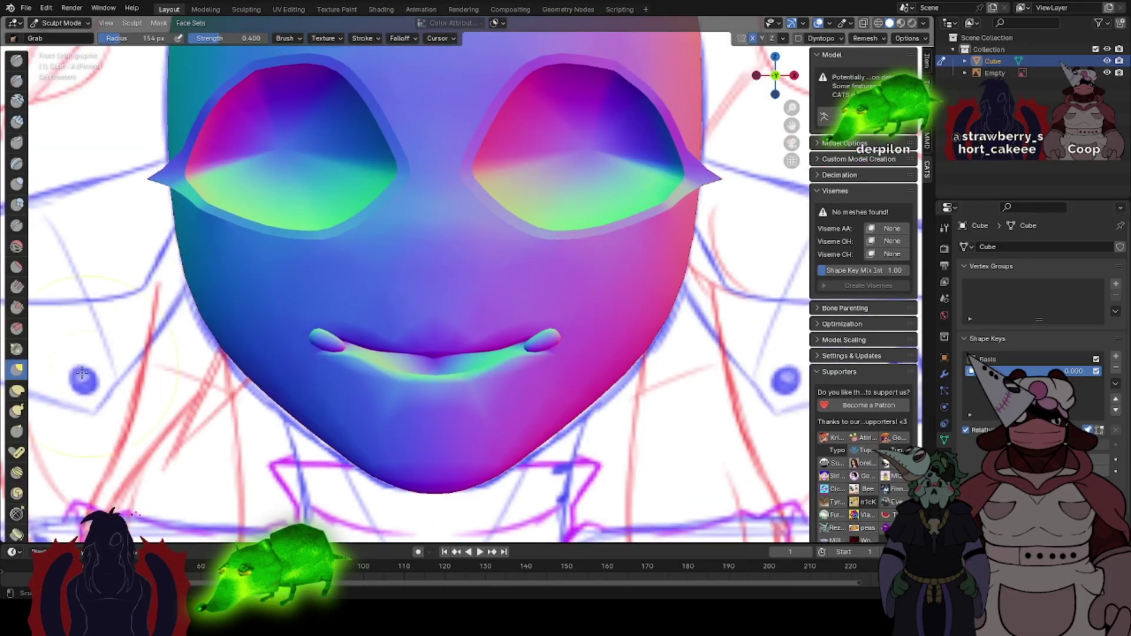
left_click_drag(456, 412, 465, 313)
left_click_drag(485, 380, 490, 390)
mouse_move(449, 349)
left_mouse_down()
mouse_move(443, 316)
mouse_move(502, 300)
left_mouse_up()
left_click_drag(498, 366, 502, 394)
key("ctrl+z")
key("ctrl+z")
key("ctrl+z")
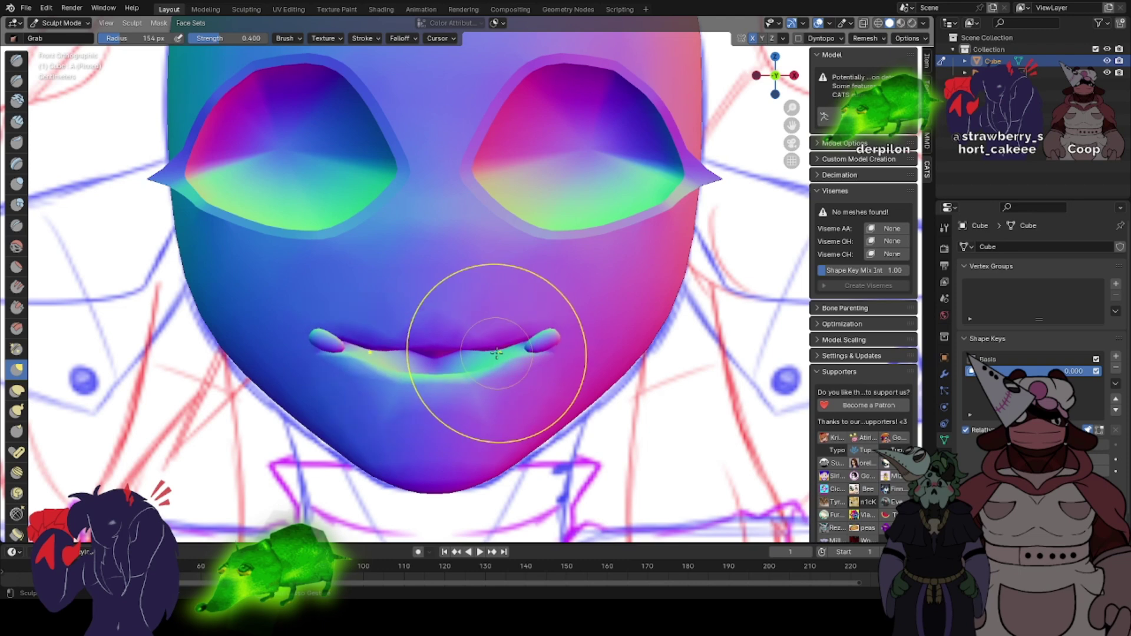
- Hide the separate mouth-corner pieces in Edit Mode and return to Sculpt Mode on the head
key("Tab")
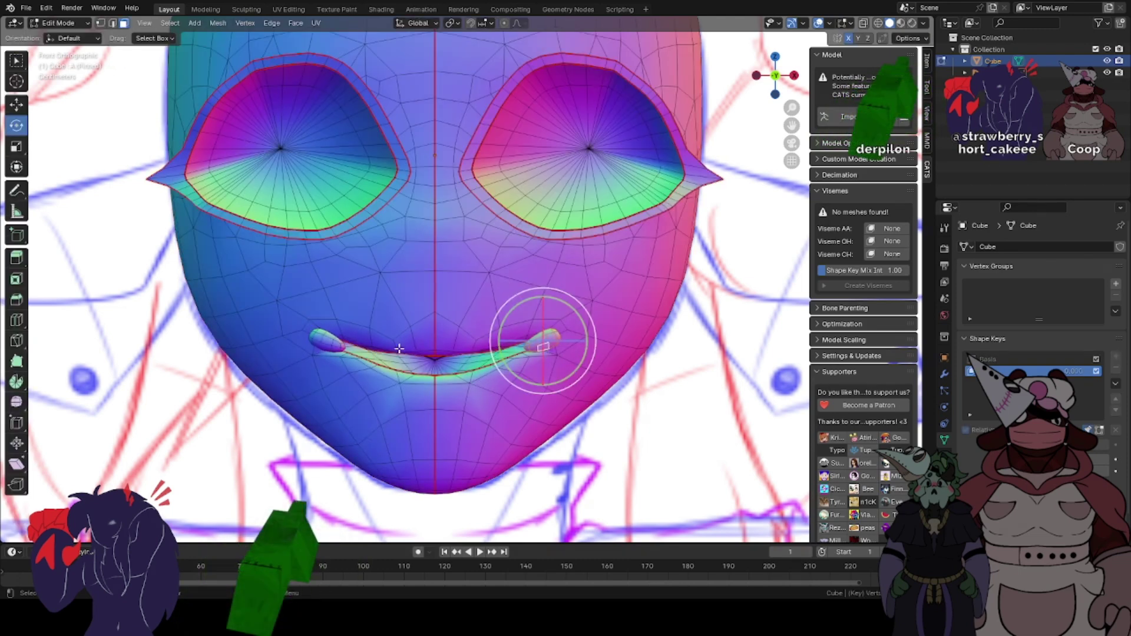
key("Tab")
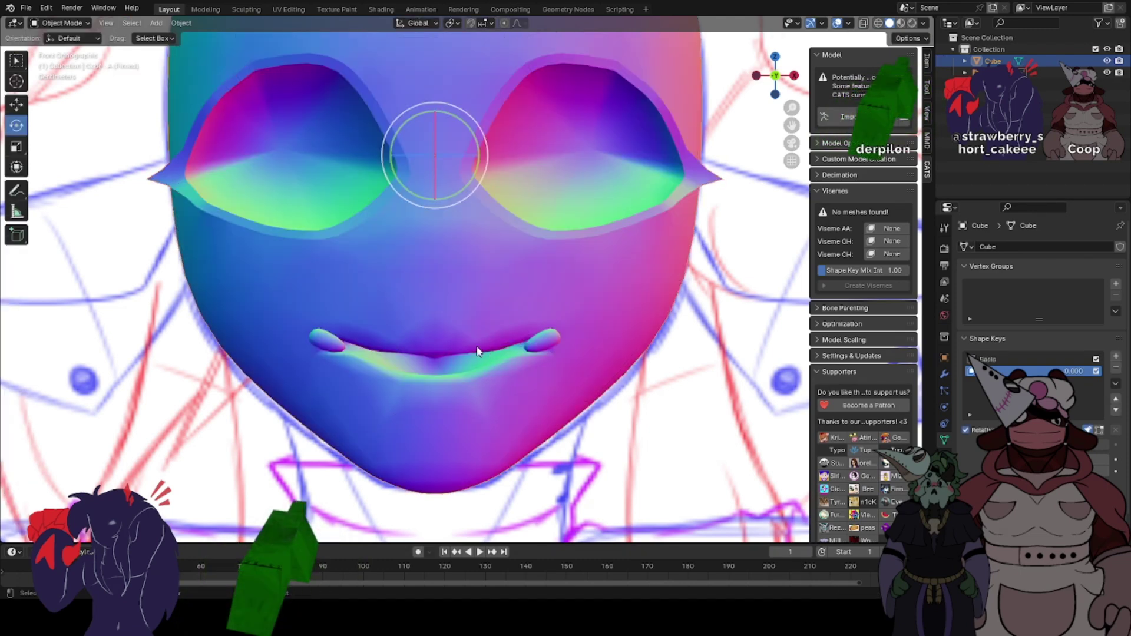
left_click(61, 22)
left_click(63, 62)
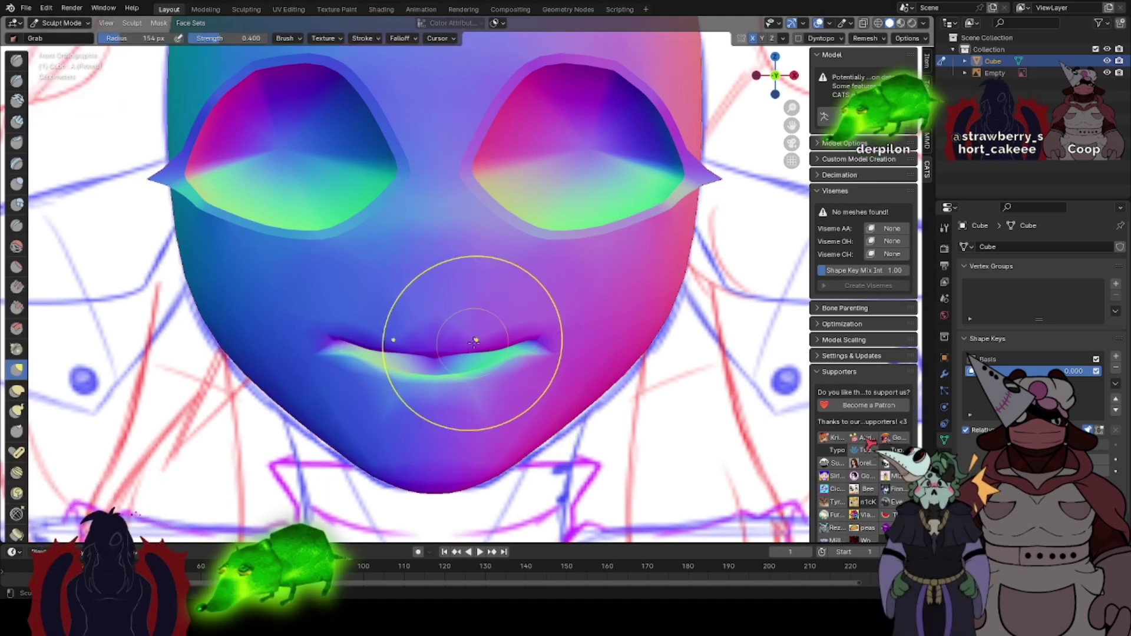
- Shape the open mouth on shape key A with Grab strokes, lowering the bottom lip and raising the corners, and return to Object Mode
left_click_drag(490, 362, 493, 386)
left_click_drag(530, 344, 531, 333)
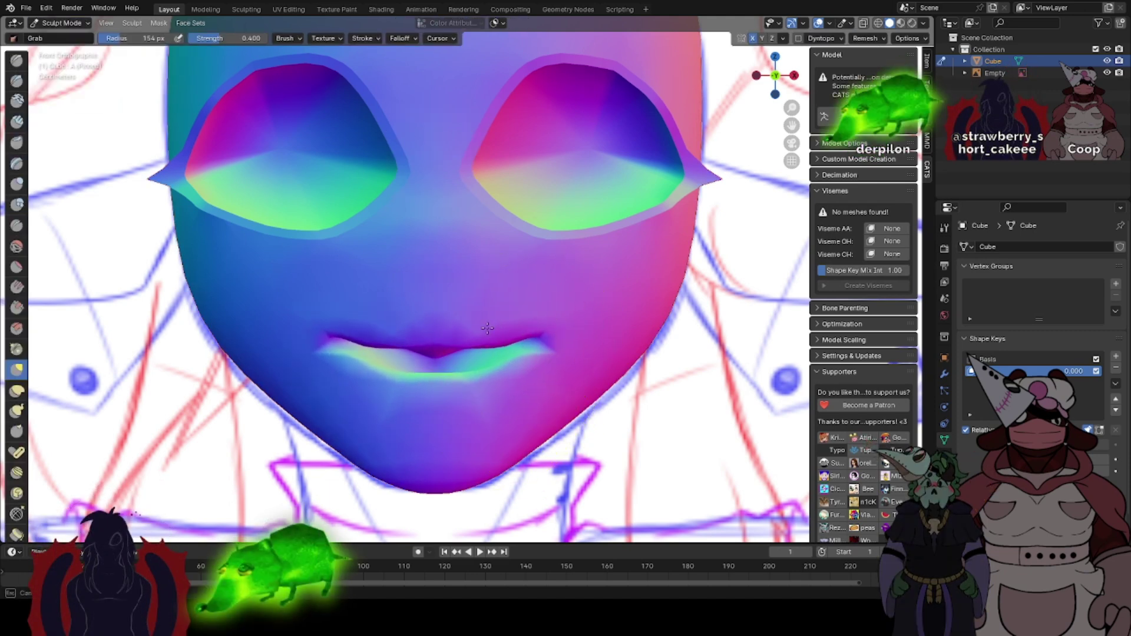
left_click_drag(483, 361, 503, 376)
left_click_drag(508, 387, 512, 389)
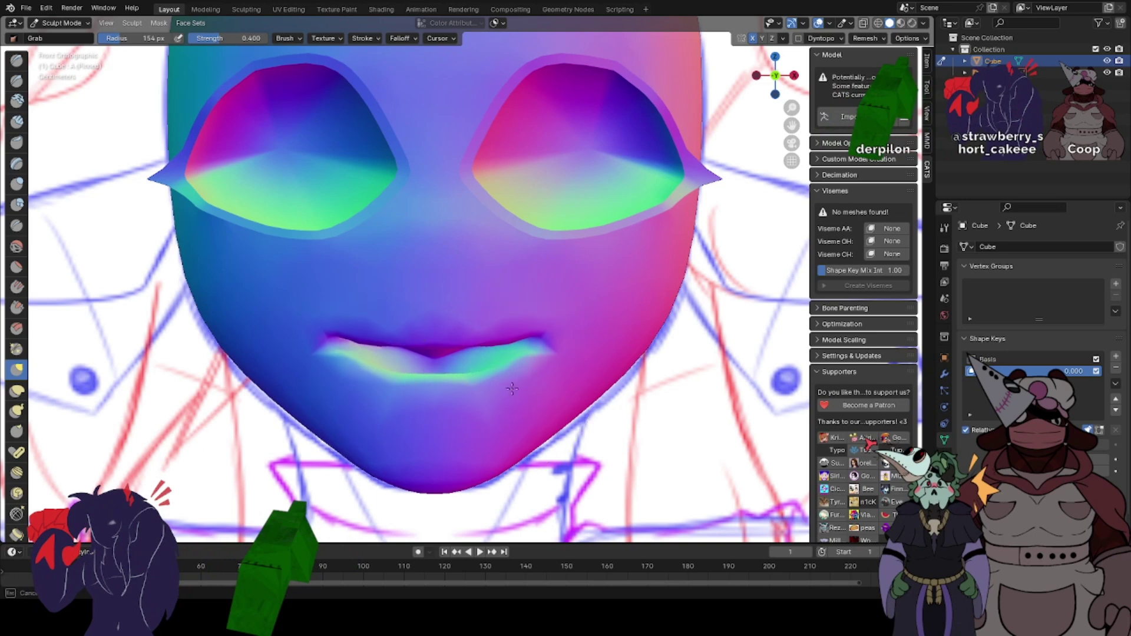
left_click_drag(532, 351, 539, 346)
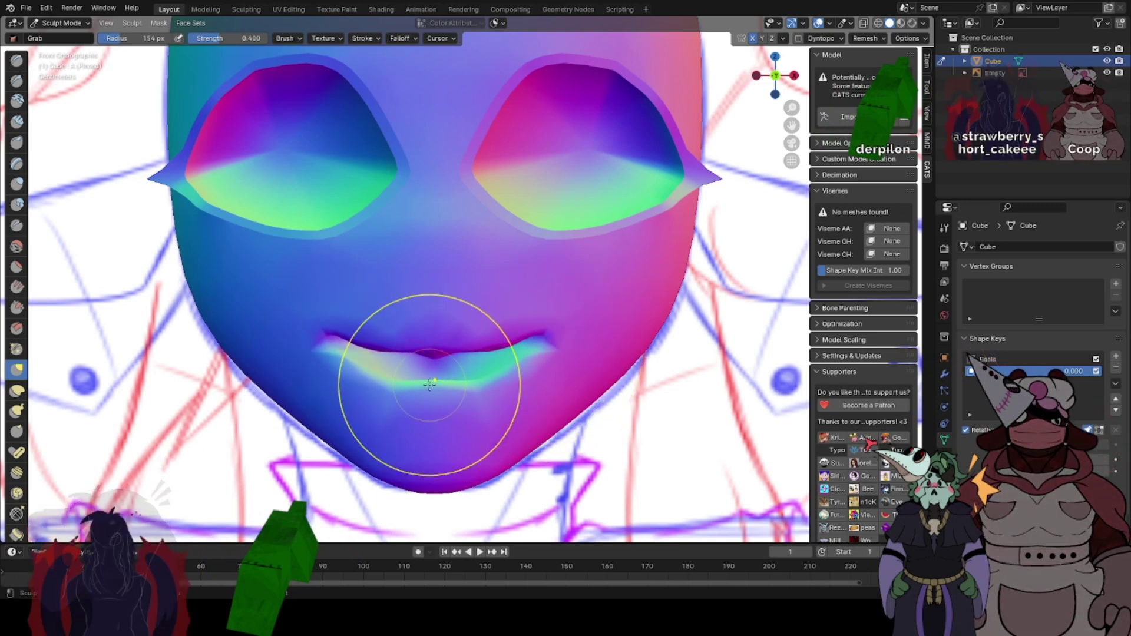
mouse_move(431, 383)
left_mouse_down()
mouse_move(437, 411)
mouse_move(479, 372)
left_mouse_up()
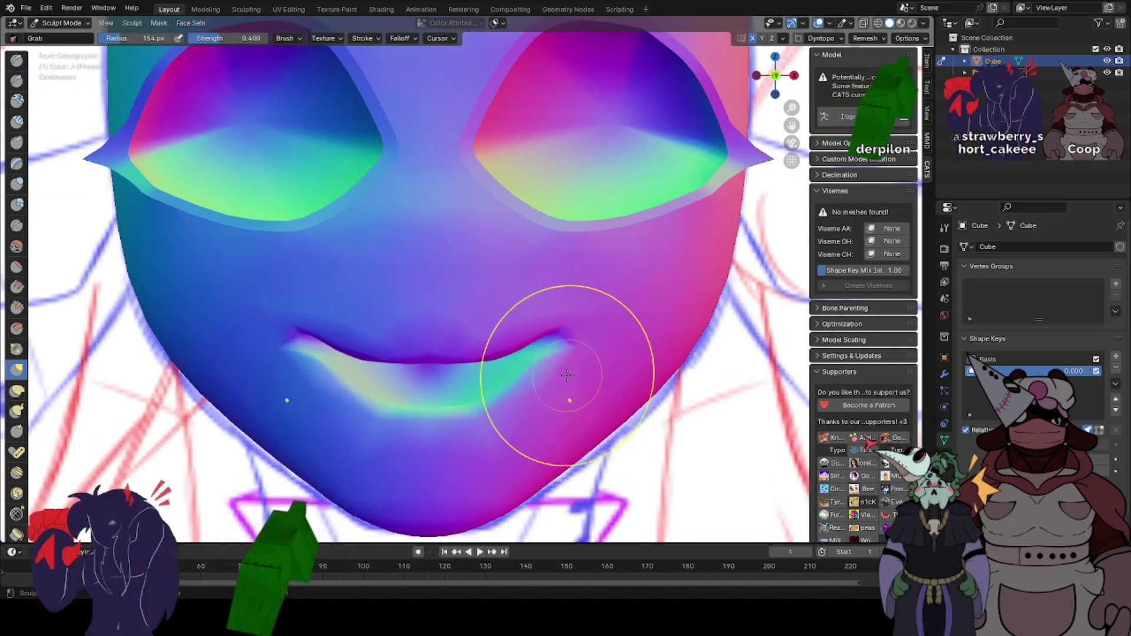
middle_click_drag(569, 360, 448, 367)
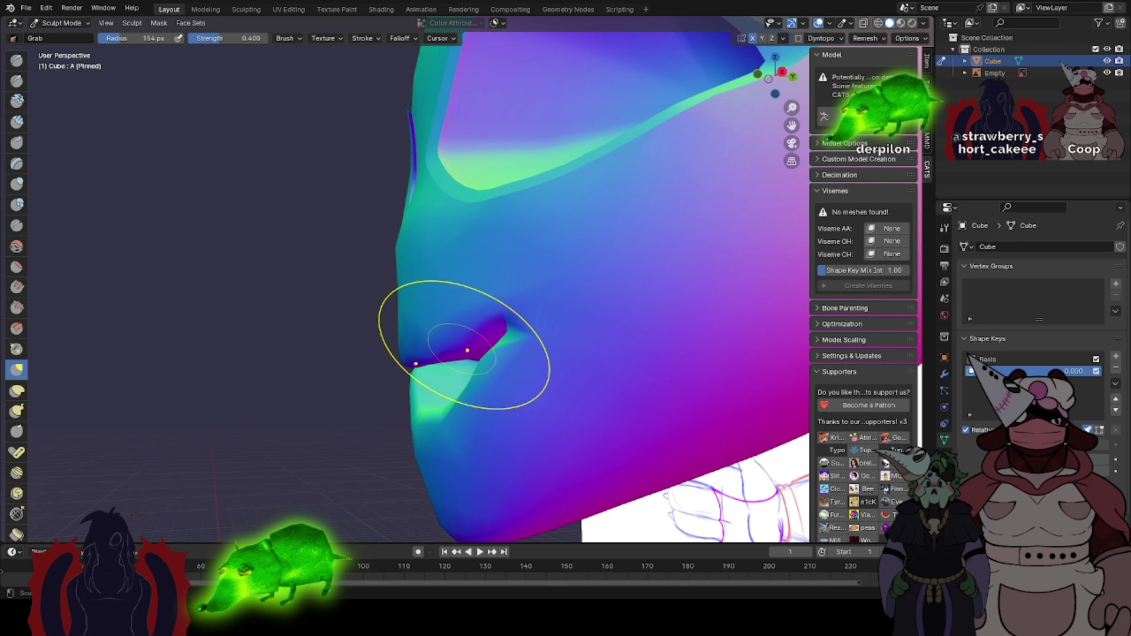
middle_click_drag(457, 170, 453, 195)
scroll(453, 194, "down", 3)
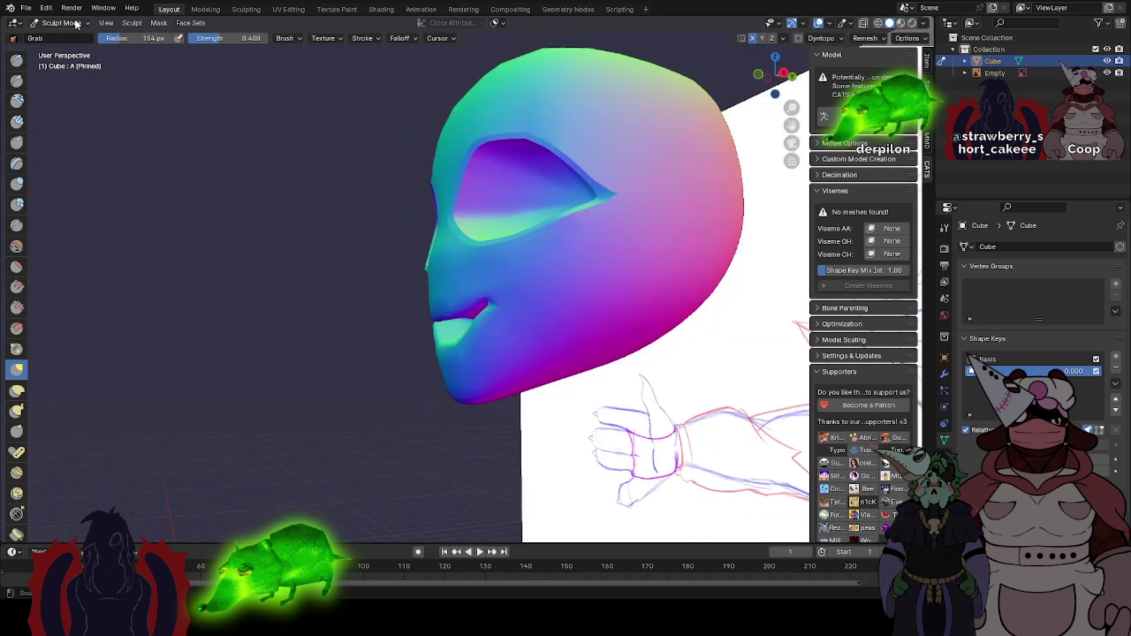
left_click(76, 24)
left_click(66, 36)
scroll(348, 153, "up", 1)
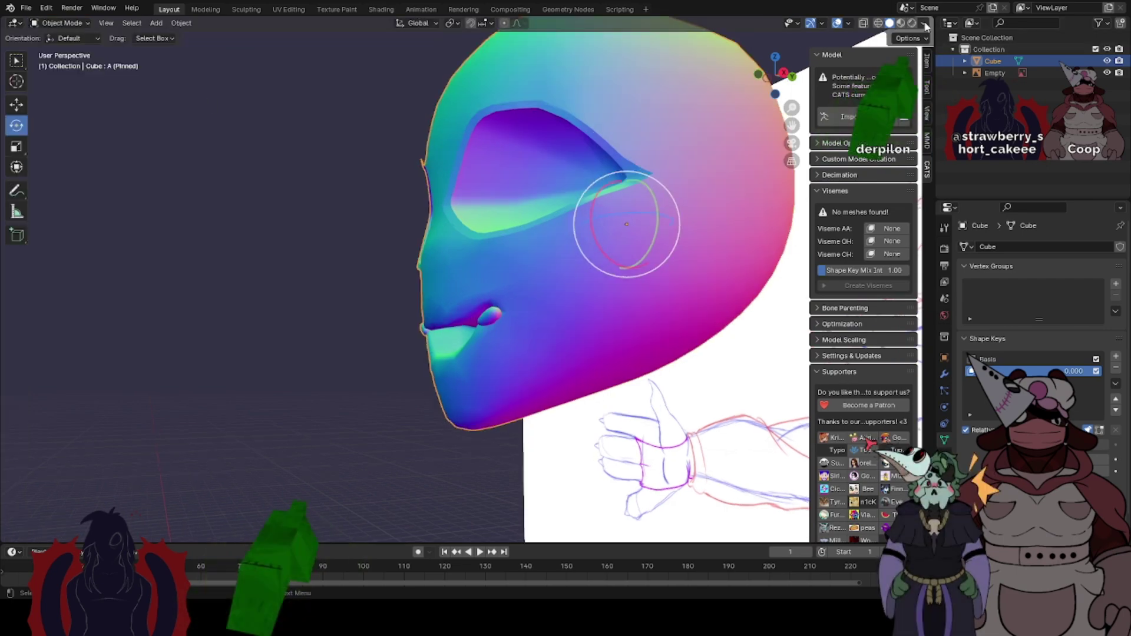
- Try several different MatCaps on the head in the solid viewport shading
left_click(923, 24)
middle_click_drag(552, 193, 731, 213)
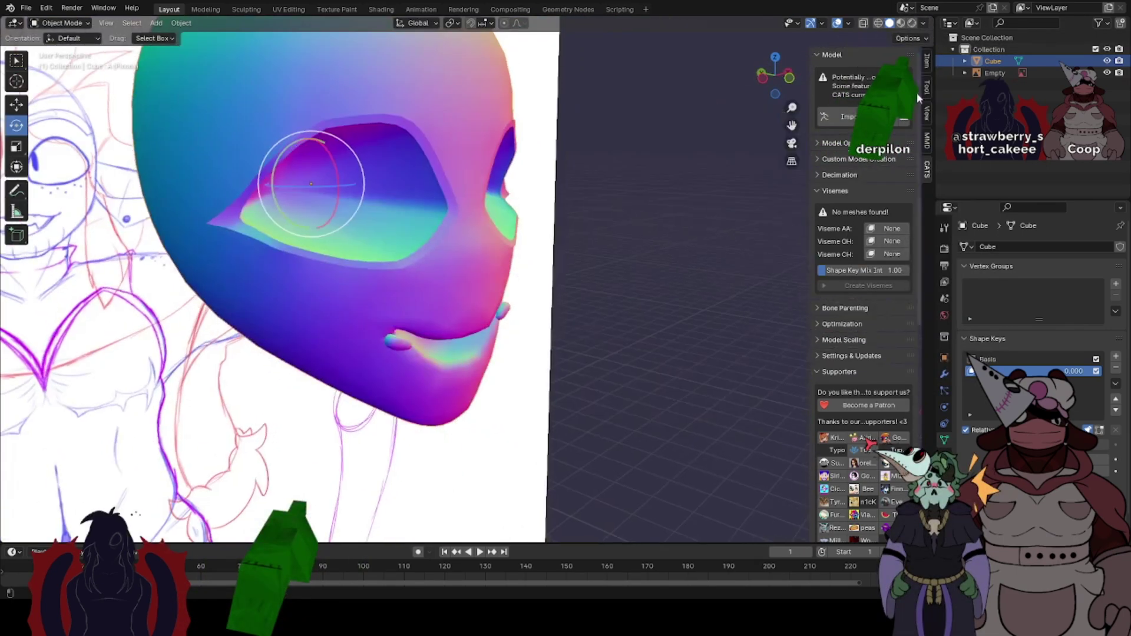
left_click(923, 25)
left_click(914, 153)
left_click(884, 189)
left_click(901, 155)
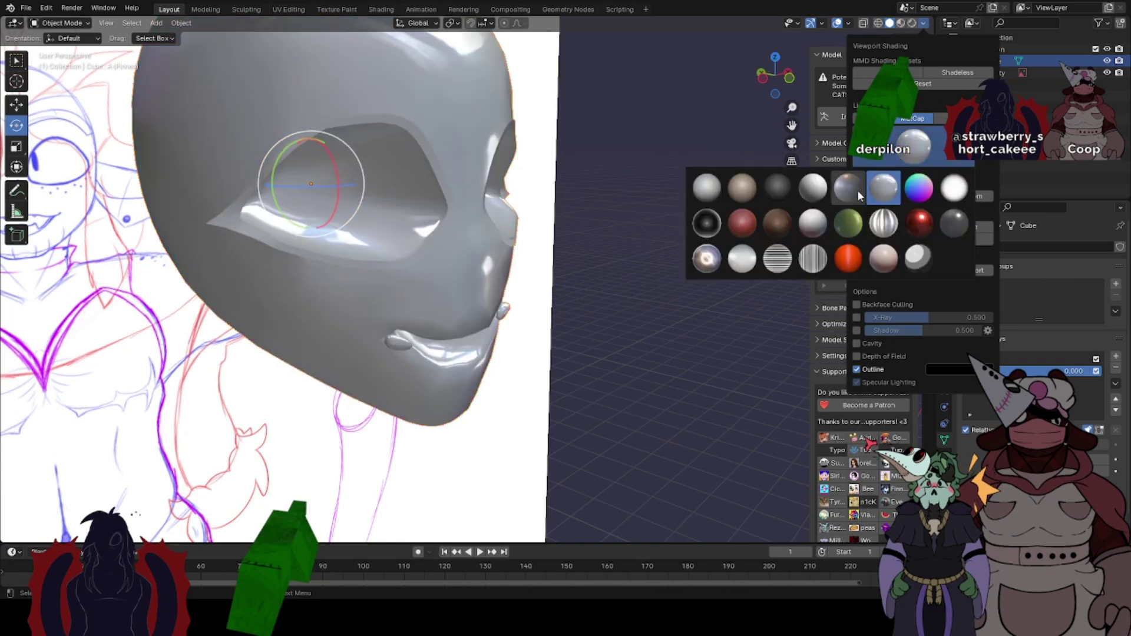
left_click(851, 190)
left_click(904, 154)
left_click(805, 217)
left_click(917, 144)
left_click(949, 194)
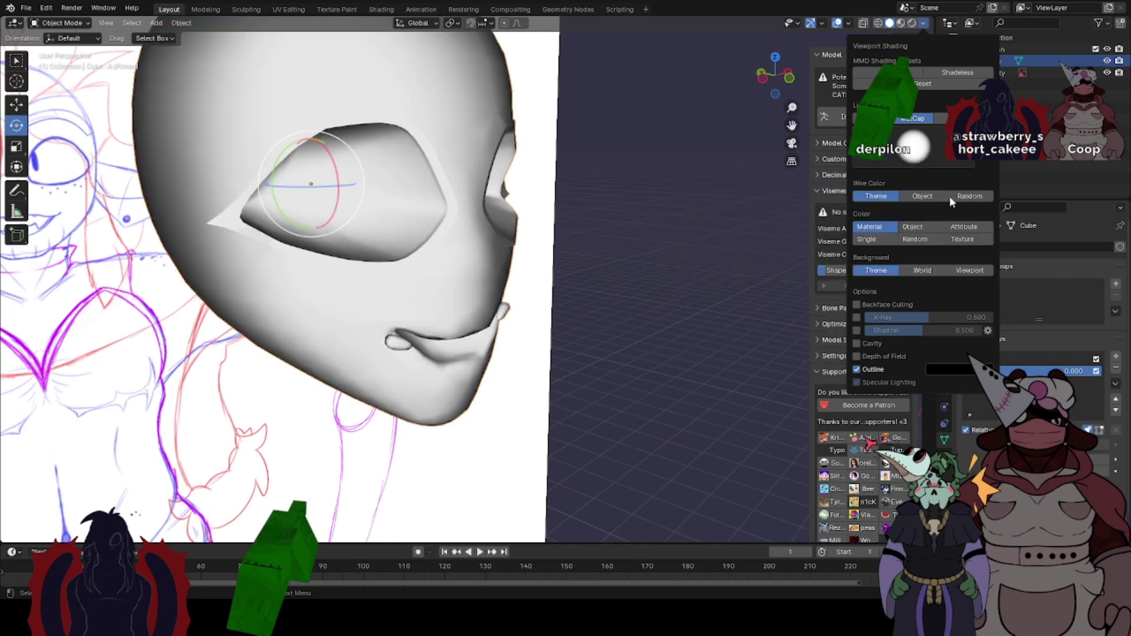
left_click(934, 155)
left_click(951, 222)
left_click(935, 158)
left_click(877, 254)
left_click(907, 156)
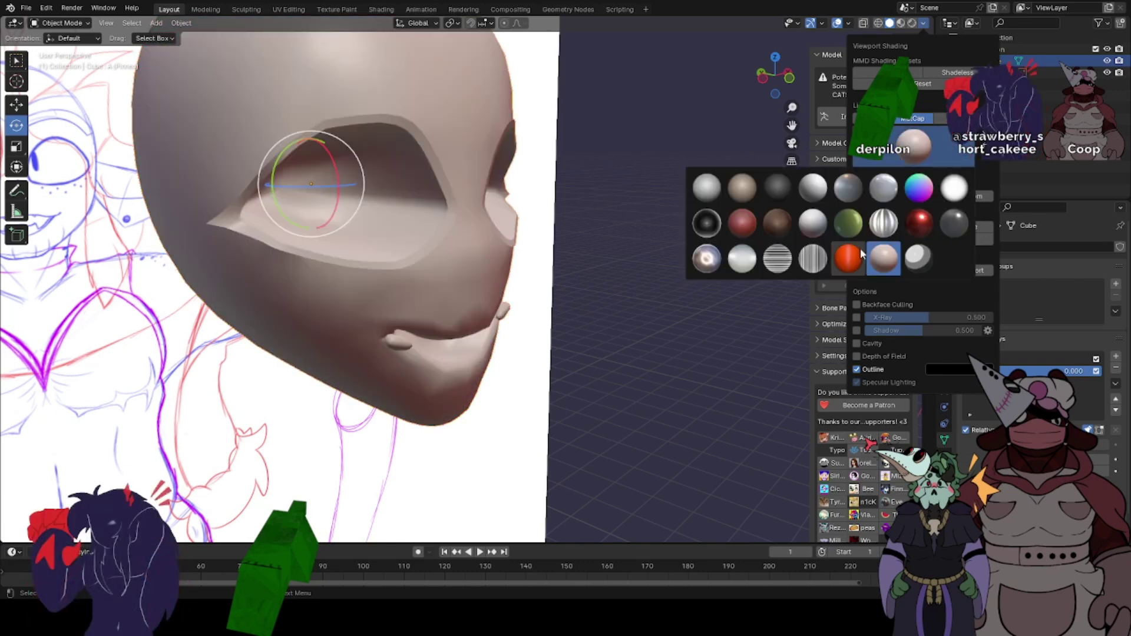
left_click(850, 229)
left_click(901, 156)
left_click(702, 199)
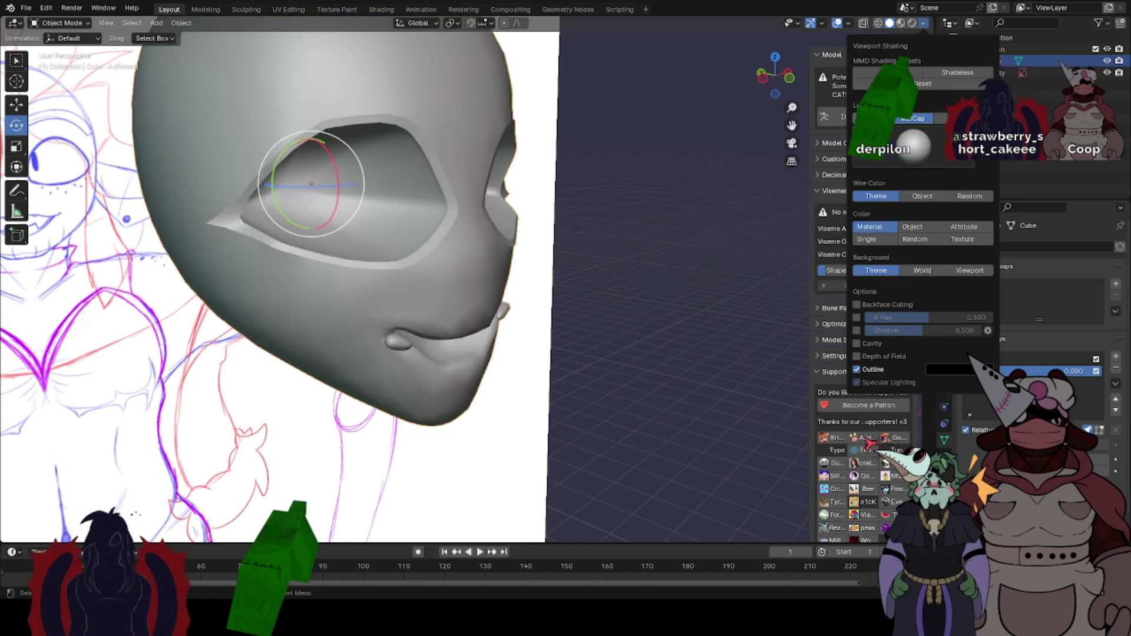
- Compare Studio, rendered, MatCap and flat shading on the head, and set the solid viewport lighting to Studio
left_click(879, 120)
middle_click_drag(472, 234, 425, 234)
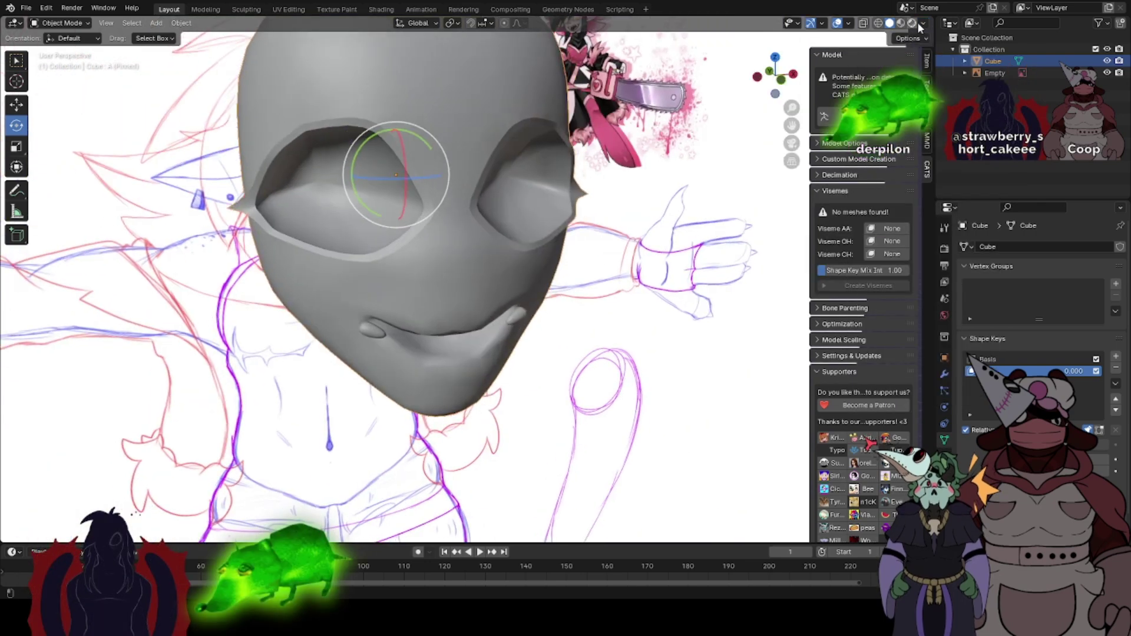
left_click(911, 24)
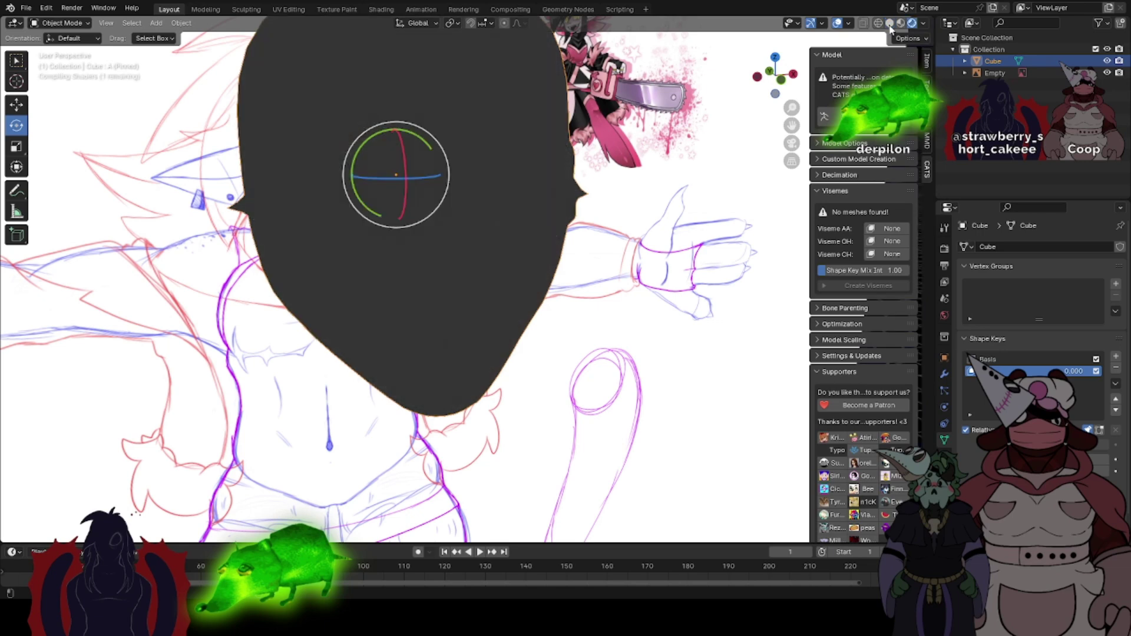
left_click(889, 24)
left_click(923, 24)
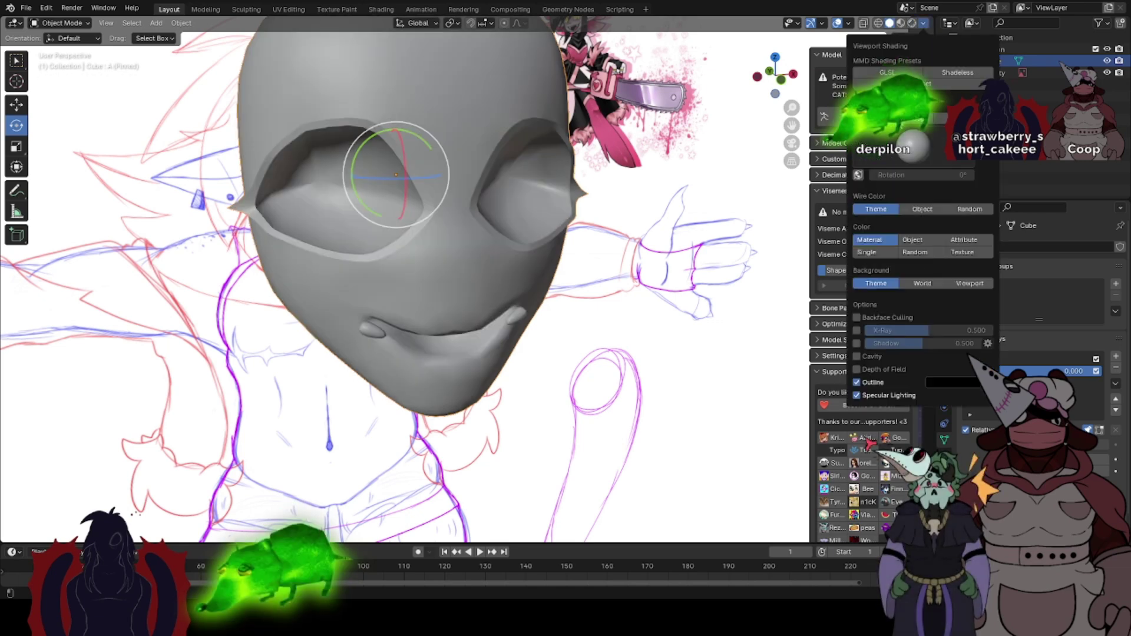
left_click(912, 120)
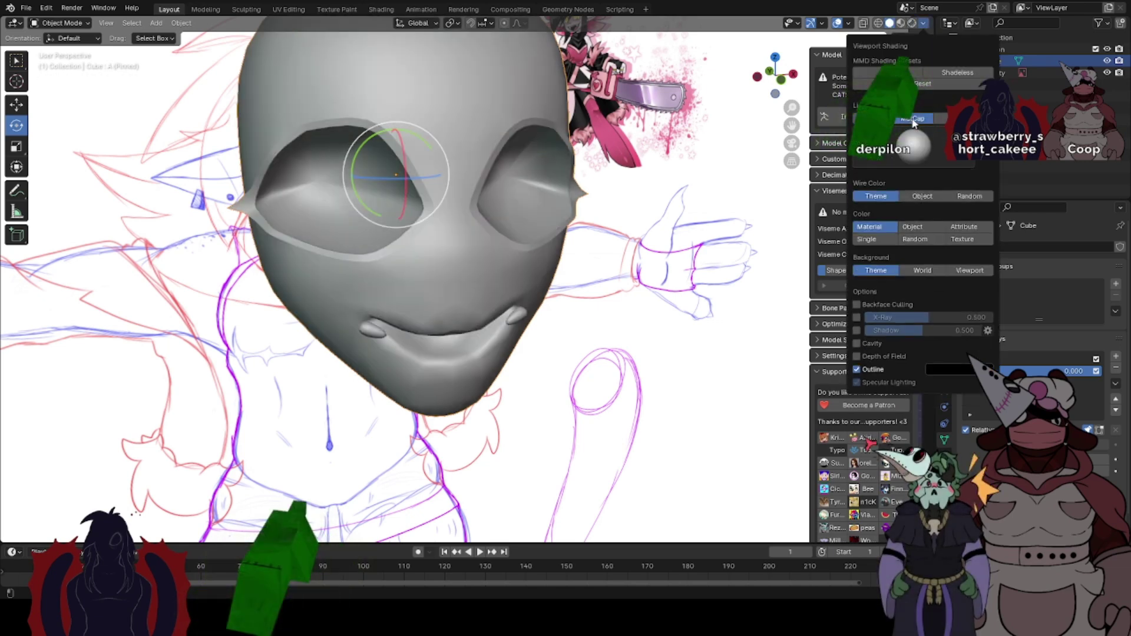
left_click(963, 119)
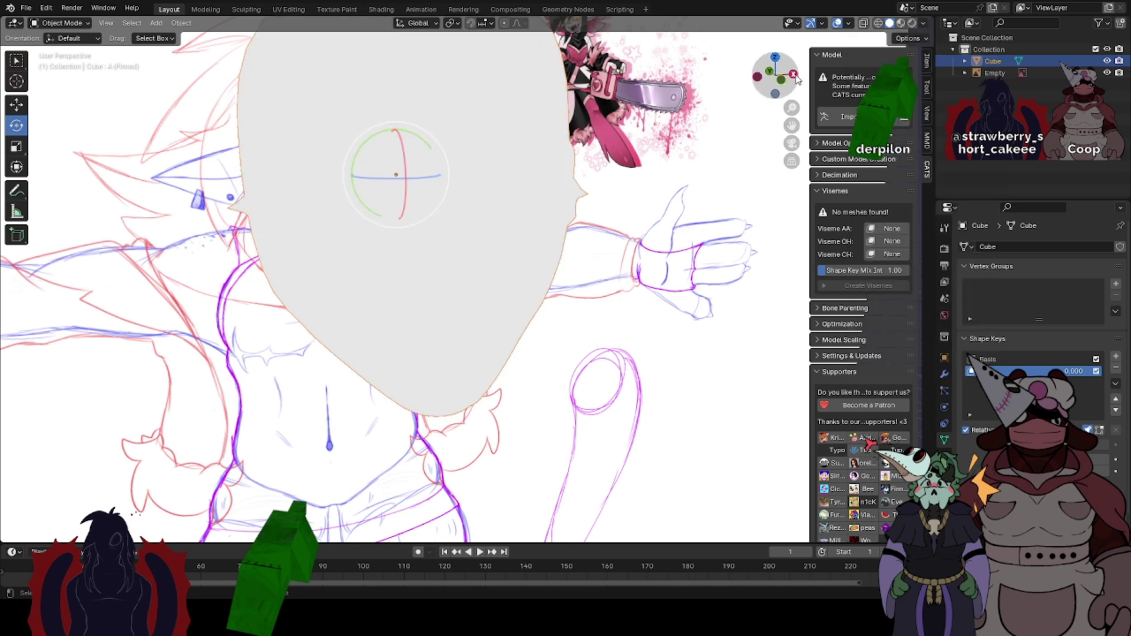
left_click(781, 79)
left_click(923, 23)
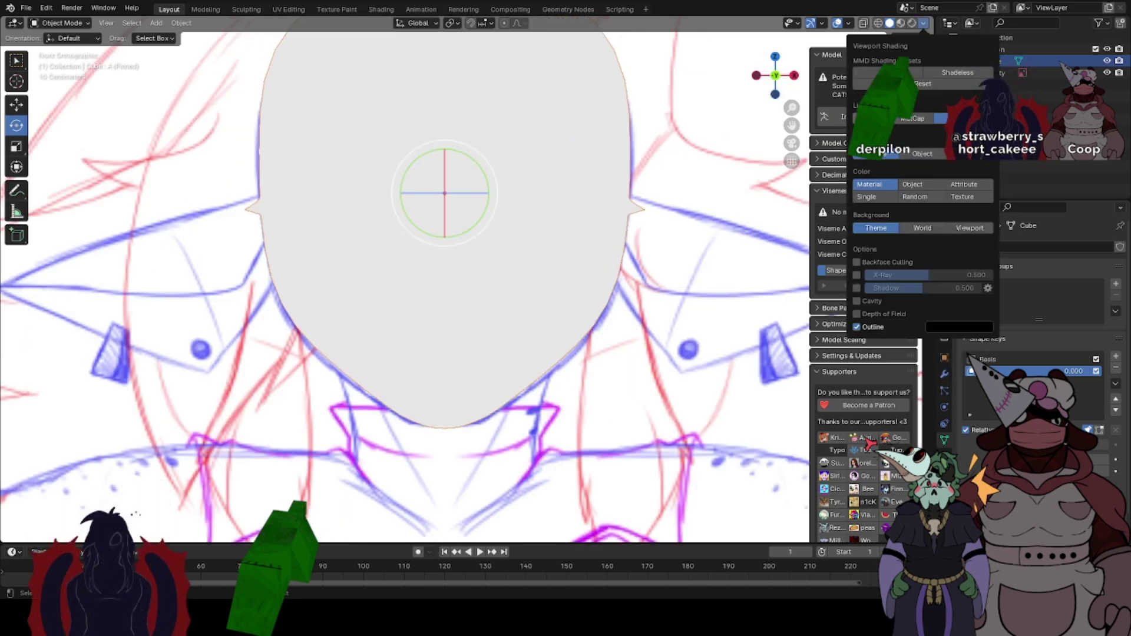
left_click(875, 119)
- Unhide the mouth-corner pieces in Edit Mode, select one whole linked piece and move it up to the raised lip corner
key("Tab")
scroll(580, 379, "up", 1, "alt")
scroll(580, 378, "up", 1)
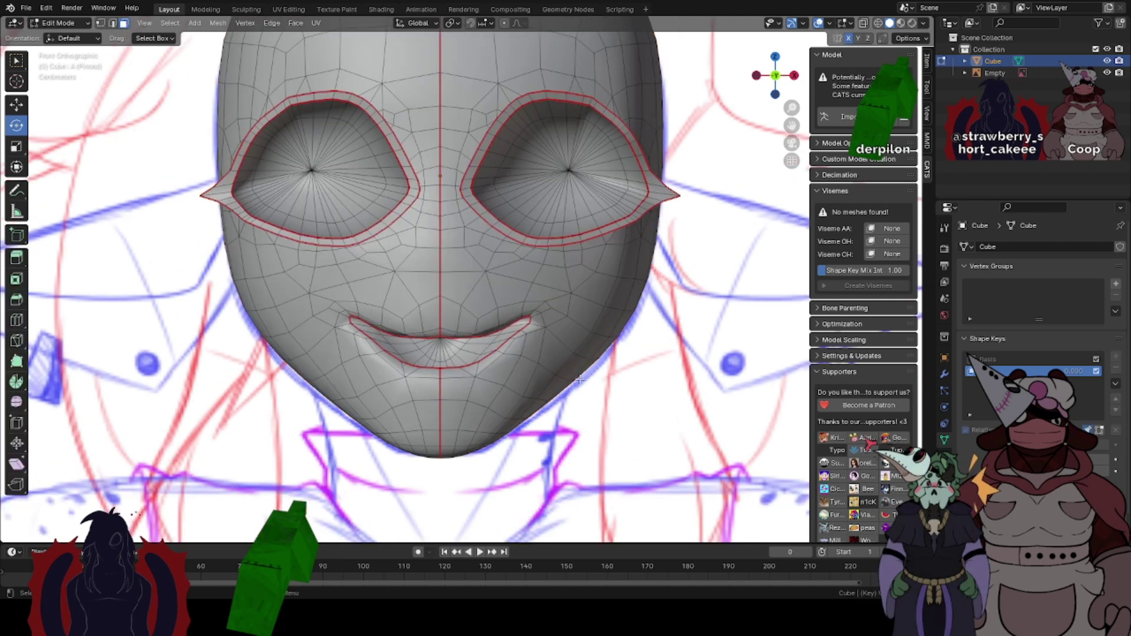
left_click(525, 330)
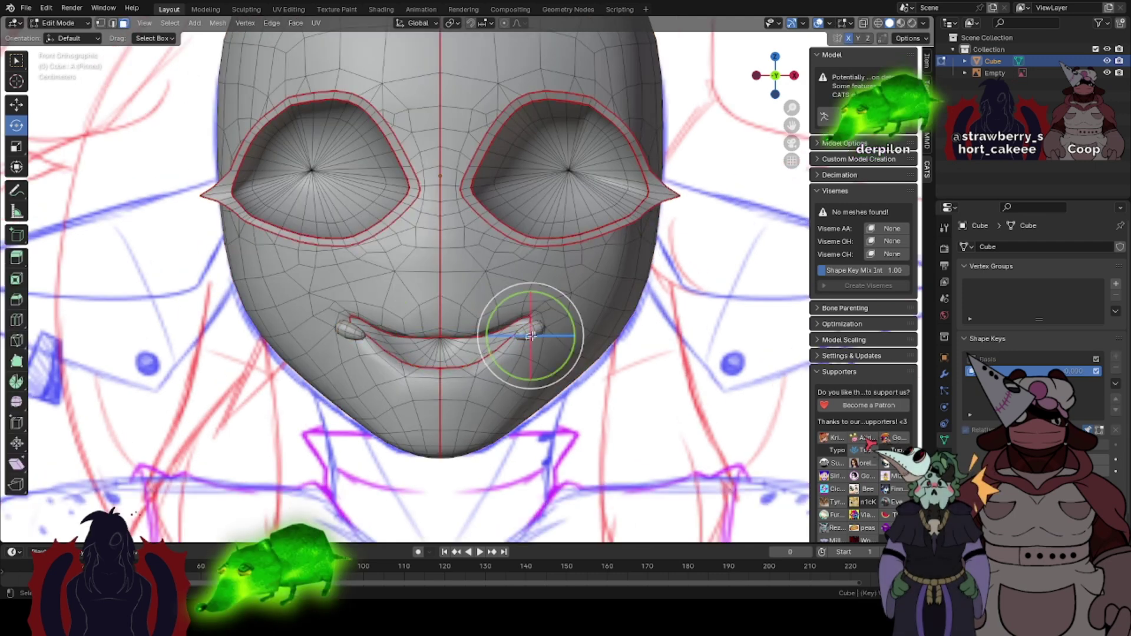
key("l")
middle_click_drag(527, 330, 532, 330)
key("g")
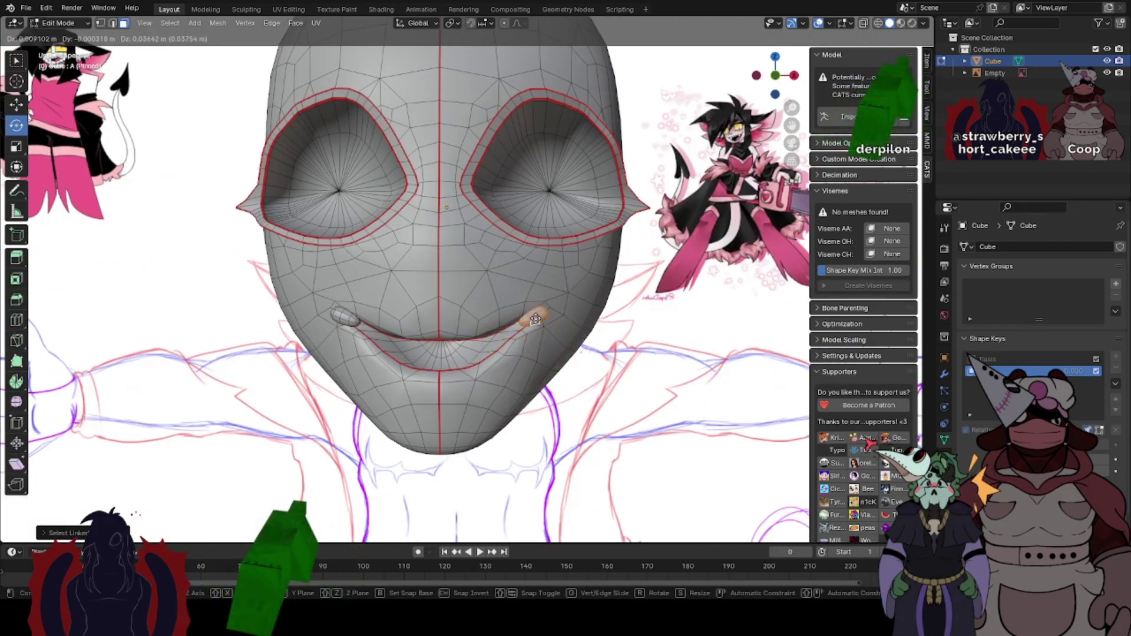
left_click(535, 319)
key("Tab")
left_click(778, 76)
middle_click_drag(580, 271, 582, 271)
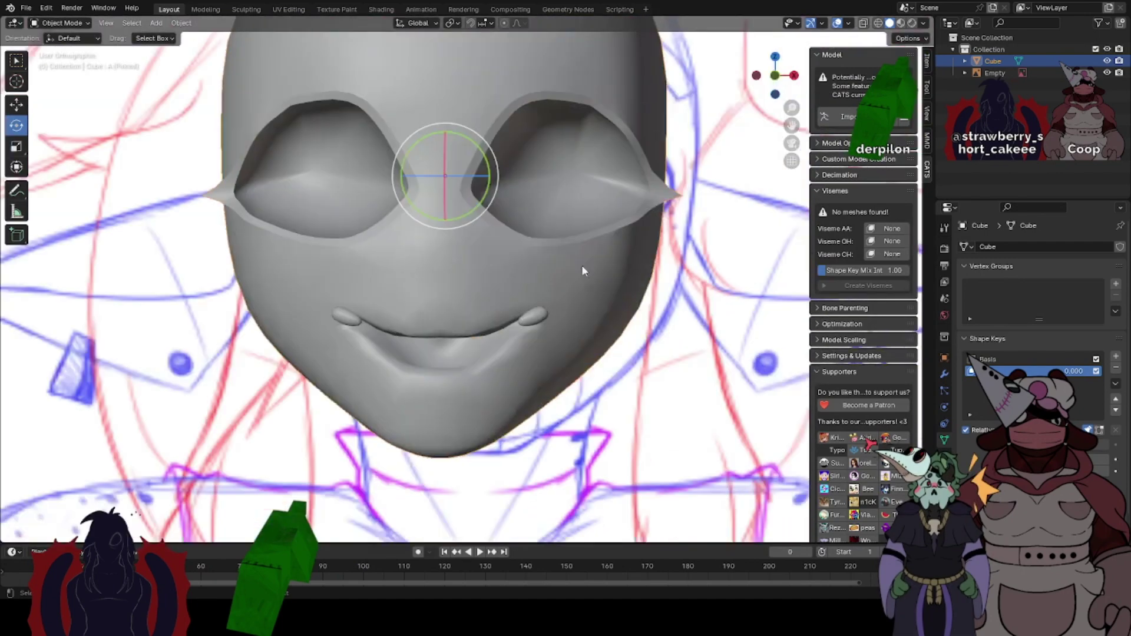
- Nudge the selected mouth-corner piece to fit the lip corner, and check the smile in Object Mode
key("Tab")
key("g")
left_click(534, 313)
key("Tab")
middle_click_drag(530, 313, 518, 313, "alt")
scroll(518, 312, "down", 1)
key("Tab")
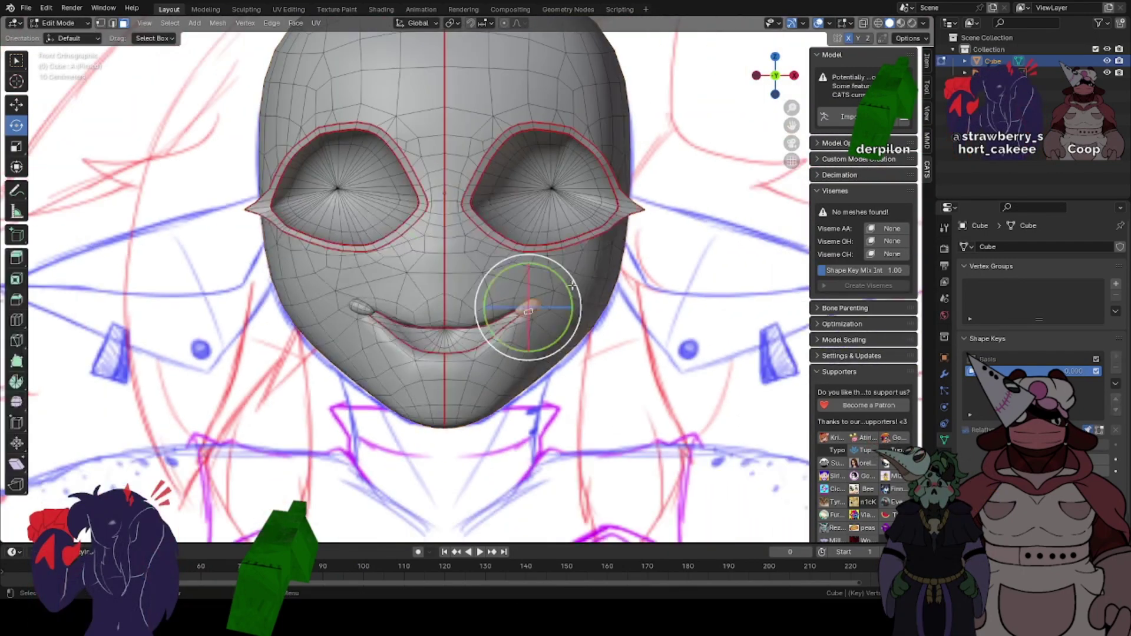
- Rotate the selected mouth-corner piece in front view and return to object mode
key("r")
left_click(565, 271)
key("Tab")
scroll(501, 312, "down", 2)
left_click(563, 338)
scroll(565, 344, "down", 2)
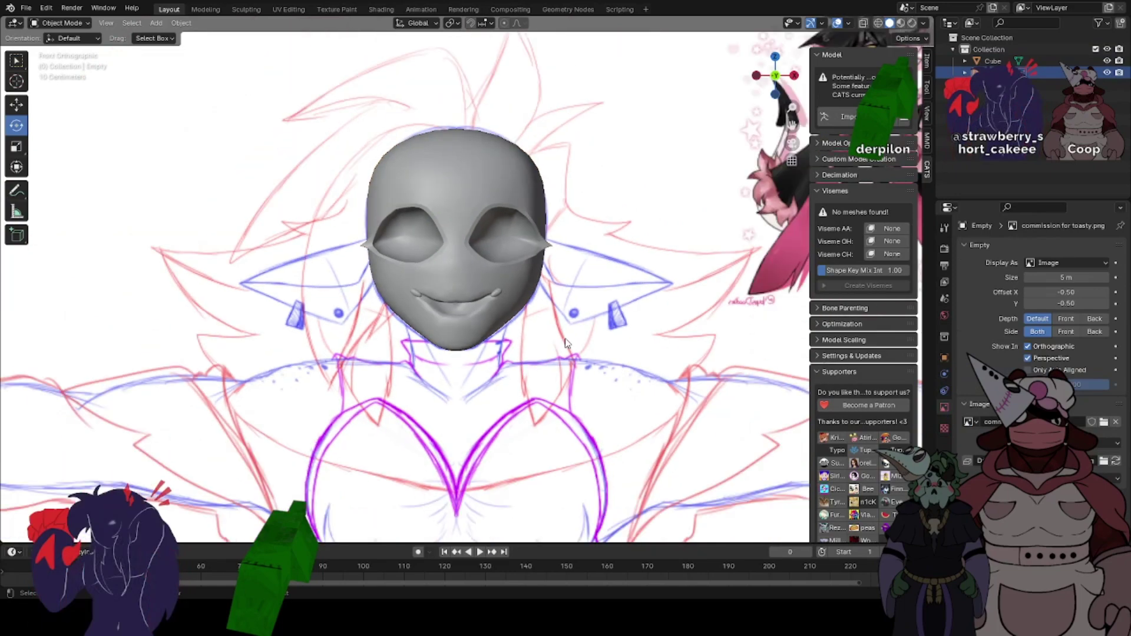
- Switch the viewport lighting to MatCap and choose the rainbow normal-coloured material sphere
scroll(565, 343, "up", 3)
left_click(924, 23)
left_click(906, 140)
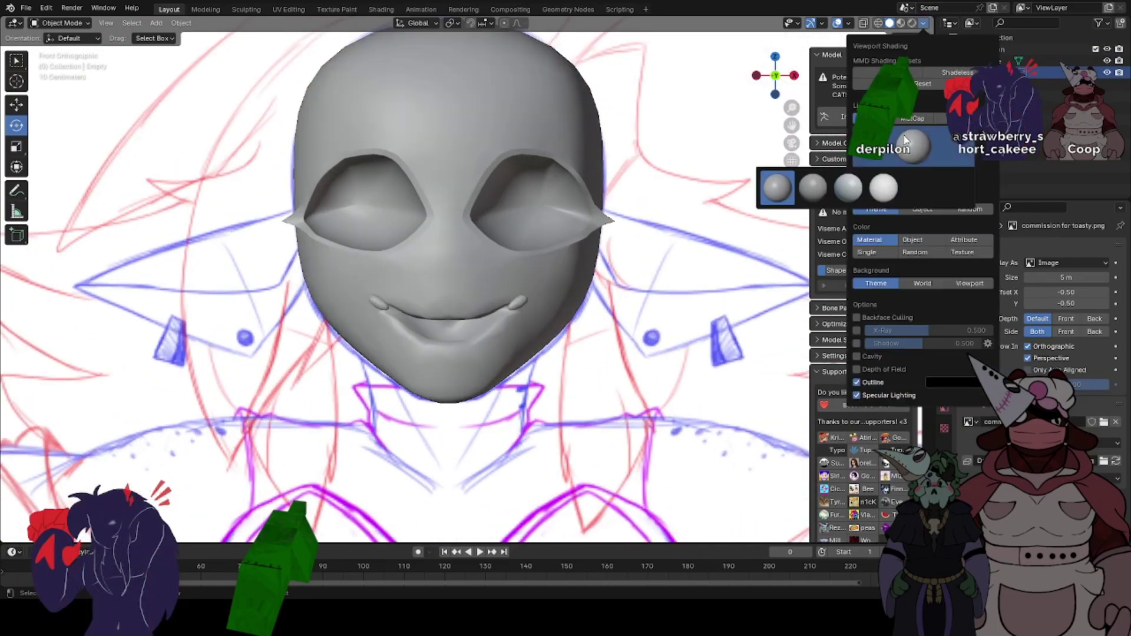
left_click(912, 120)
left_click(912, 119)
left_click(913, 145)
left_click(917, 185)
- Reopen the head mesh for editing and move the mouth-corner piece against the face in a side view
middle_click_drag(625, 379, 429, 275)
key("g")
left_click(441, 277)
scroll(493, 284, "up", 4)
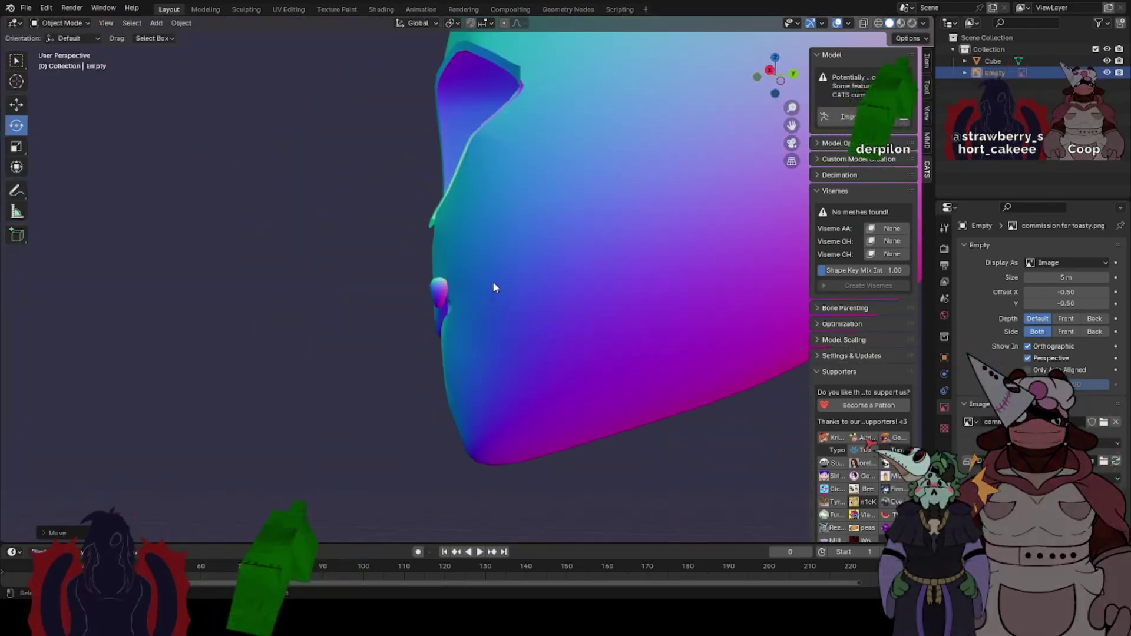
left_click(493, 284)
key("Tab")
key("g")
left_click(451, 277)
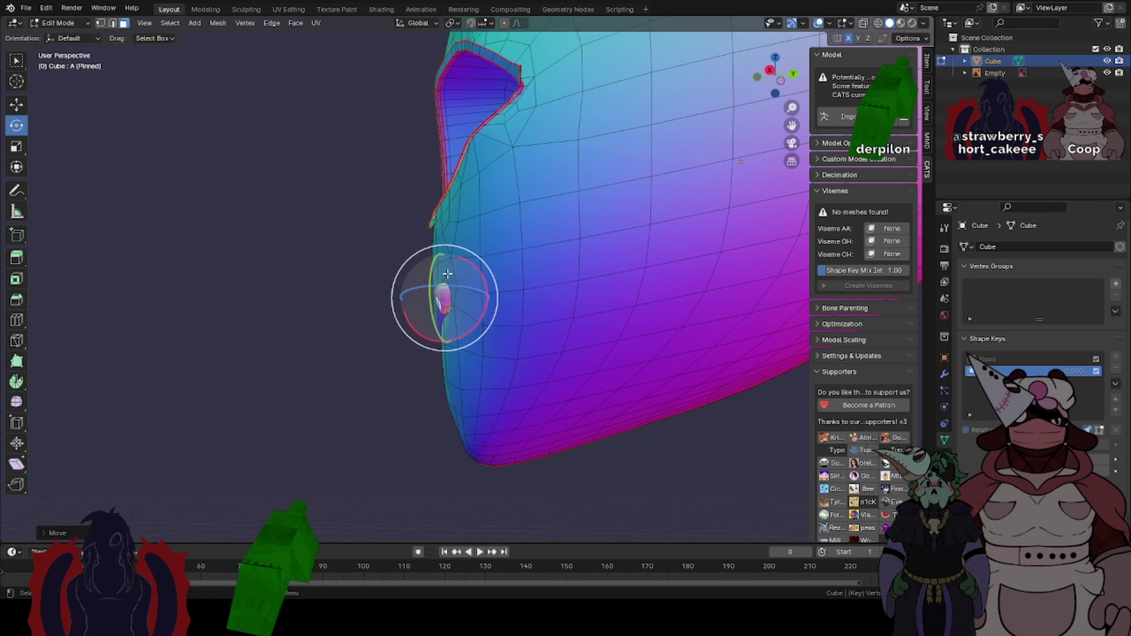
- Freely rotate the mouth-corner piece to follow the face surface, leave edit mode and return to front view
key("r")
key("r")
left_click(453, 300)
key("Tab")
scroll(456, 300, "down", 4)
middle_click_drag(456, 300, 592, 306)
left_click(773, 80)
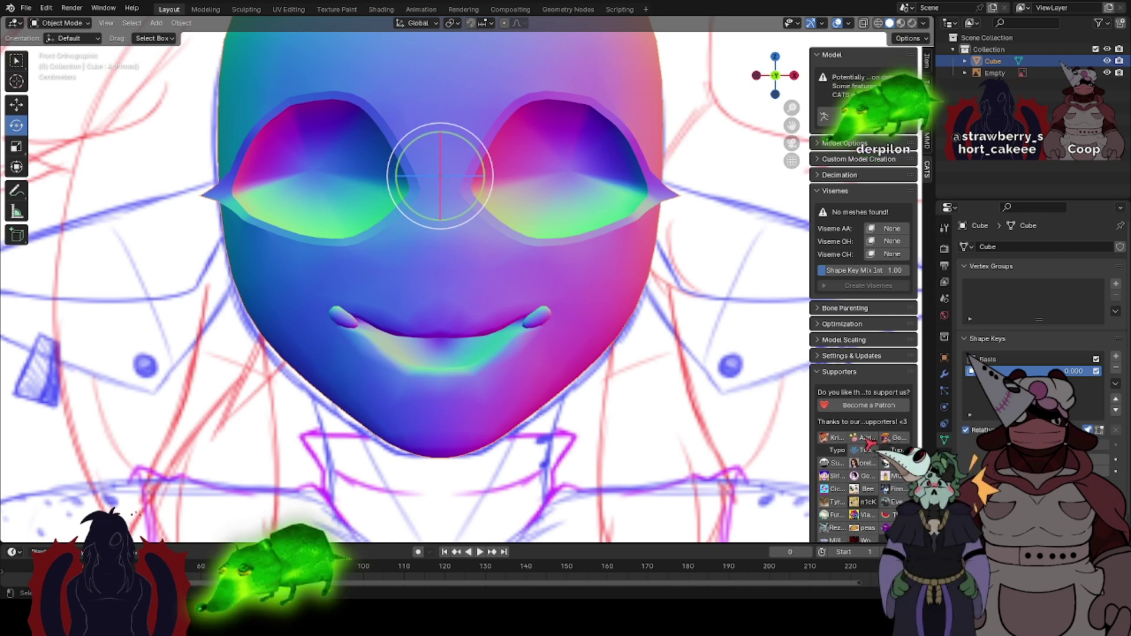
- Switch to Clip Studio Paint and enlarge the pale pink swatch by filling a bigger rectangular selection over it
key("alt+Tab")
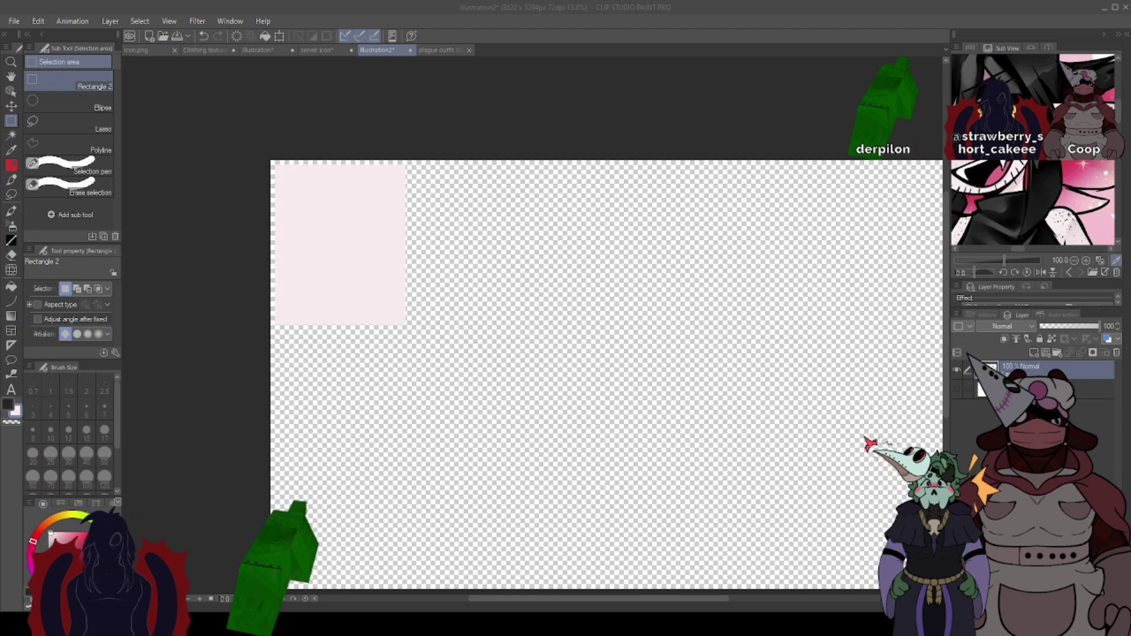
scroll(1040, 176, "down", 4)
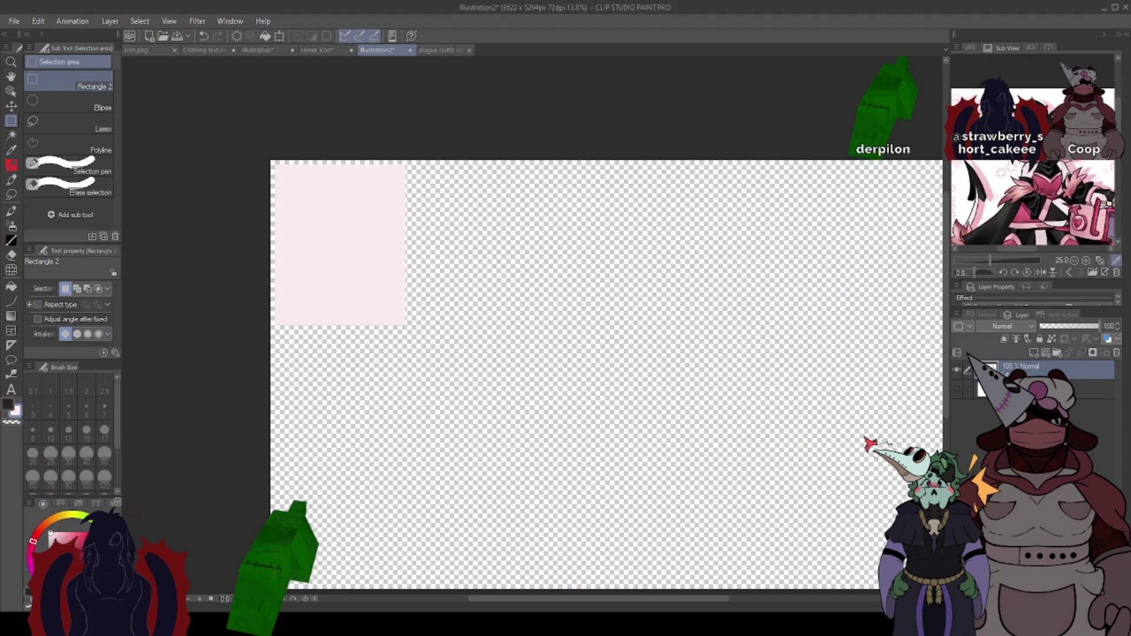
left_click_drag(1041, 195, 1033, 157)
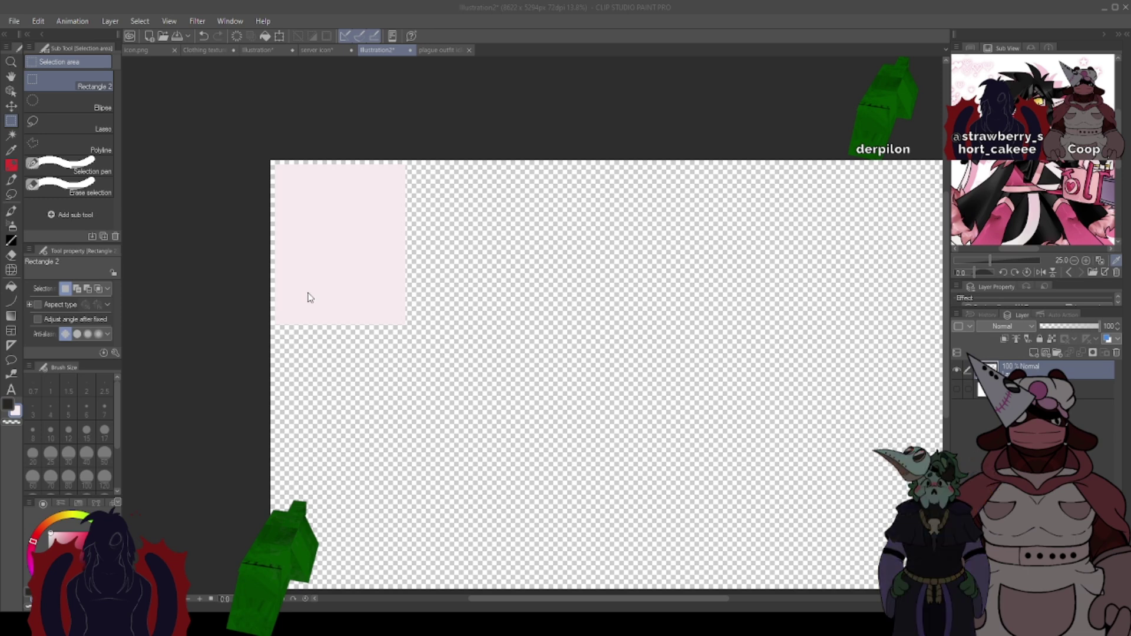
scroll(1054, 84, "up", 3)
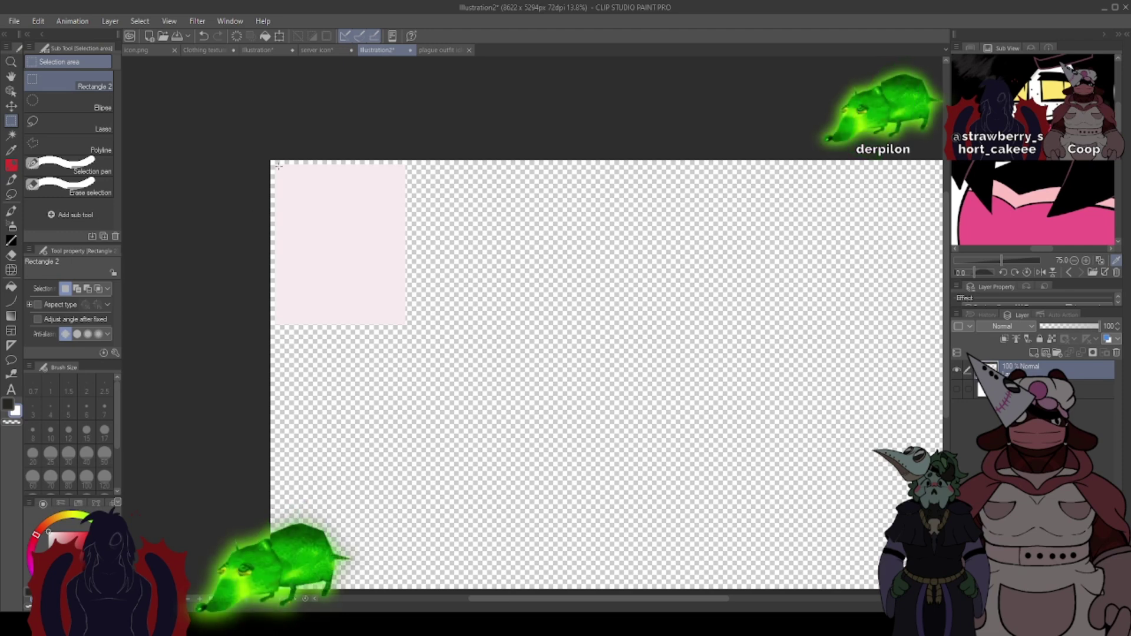
left_click_drag(274, 164, 435, 345)
left_click(417, 362)
key("ctrl+d")
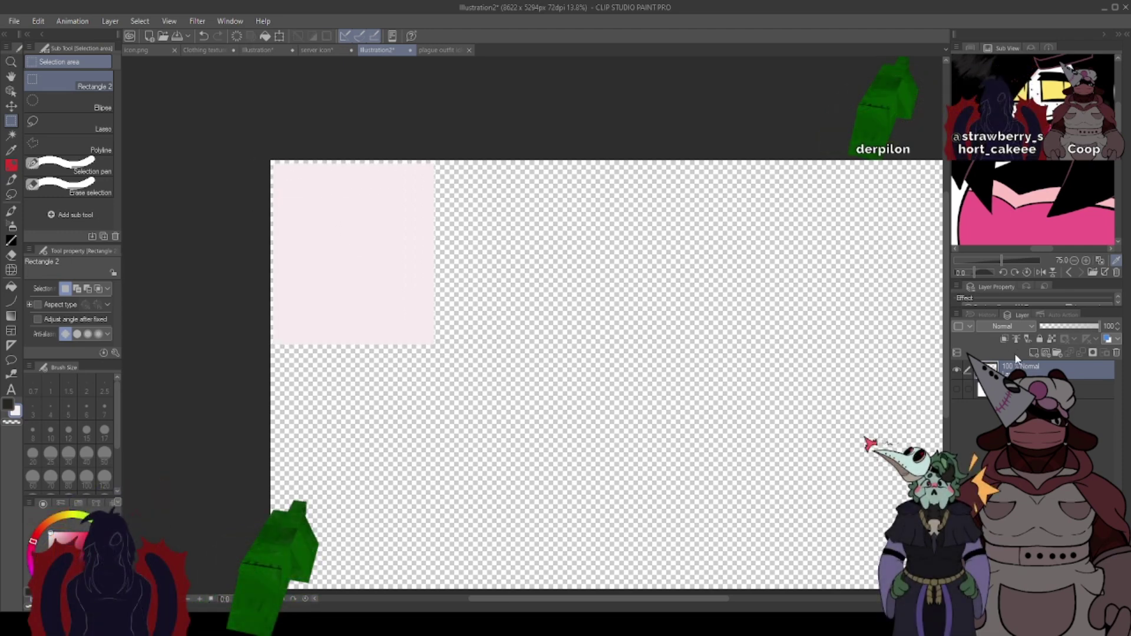
- Add a new layer and fill a square beside the pink swatch with the yellow sampled from the character's eye
left_click(1035, 354)
left_click(1055, 89)
scroll(533, 185, "up", 1)
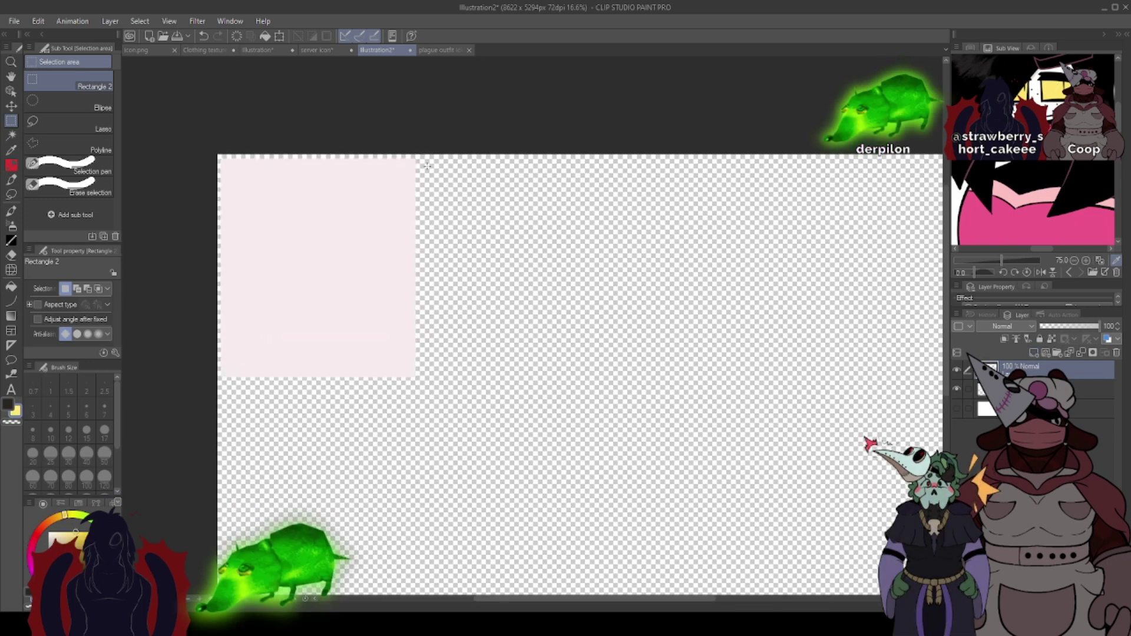
left_click_drag(423, 164, 521, 260)
left_click_drag(473, 217, 467, 214)
left_click(529, 277)
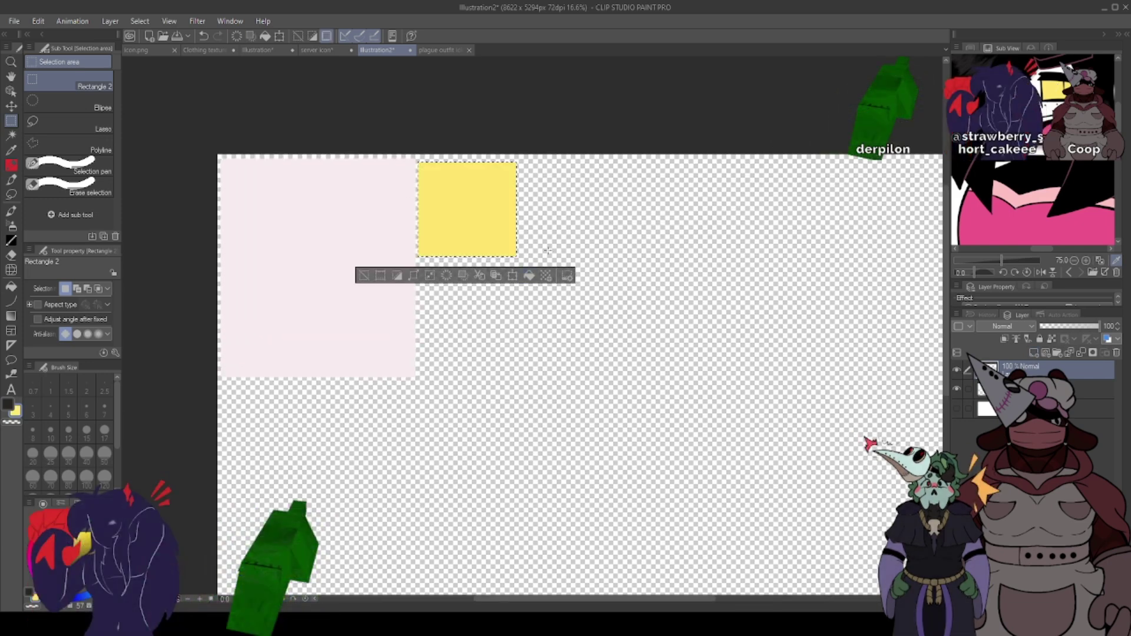
key("ctrl+d")
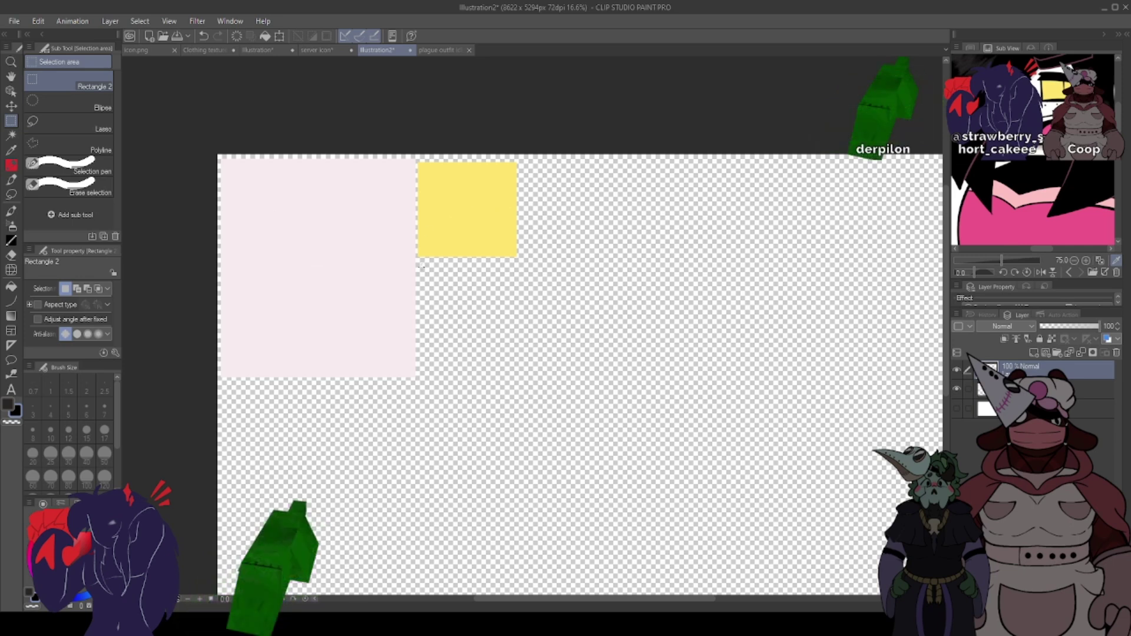
- Fill a smaller black square directly below the yellow swatch and clear the selection
left_click_drag(419, 260, 489, 328)
left_click(526, 362)
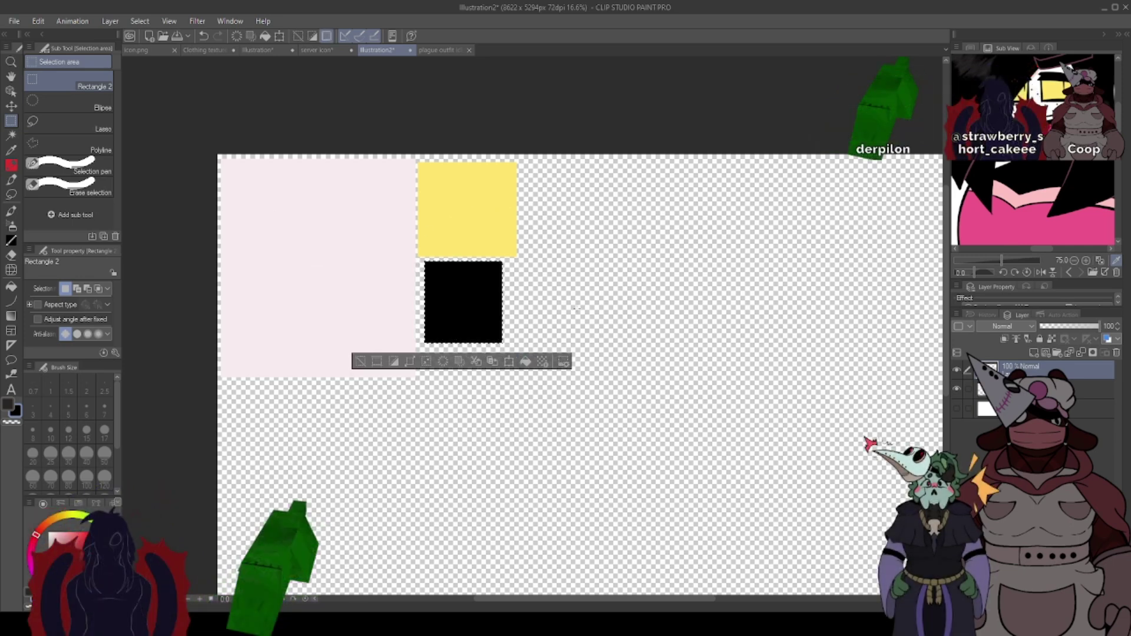
key("ctrl+d")
scroll(1032, 162, "down", 4)
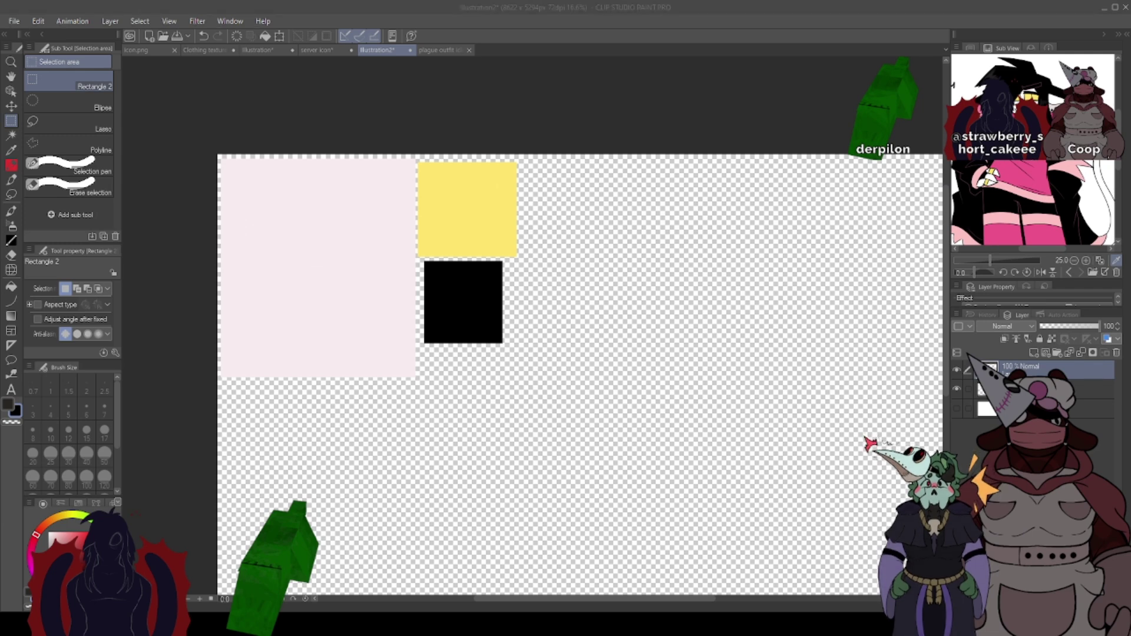
left_click(471, 238)
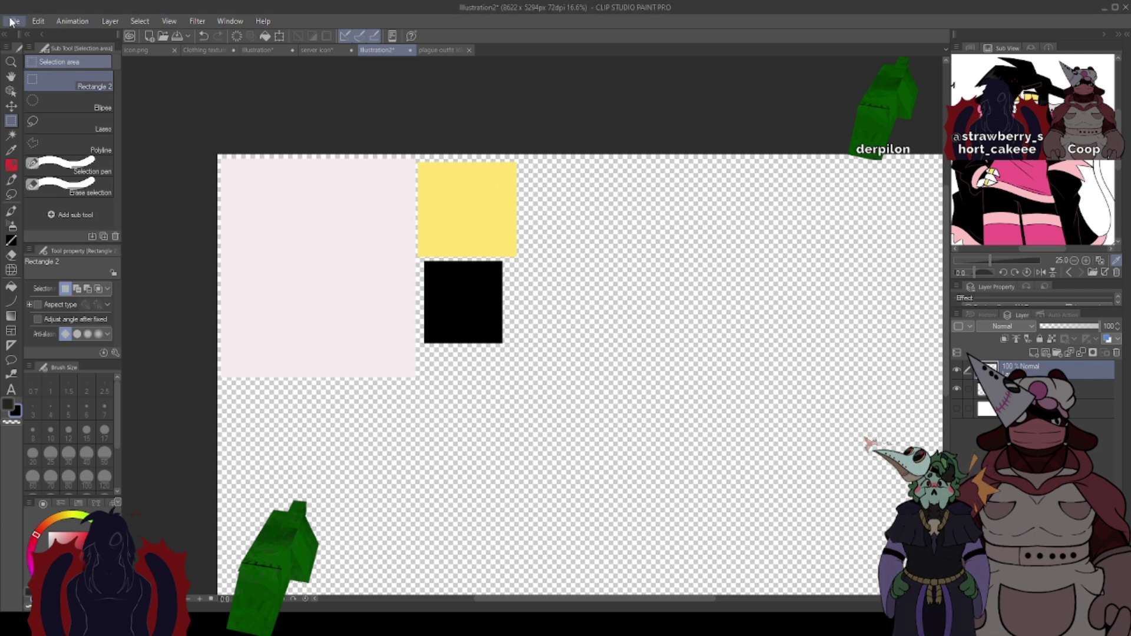
left_click(225, 201)
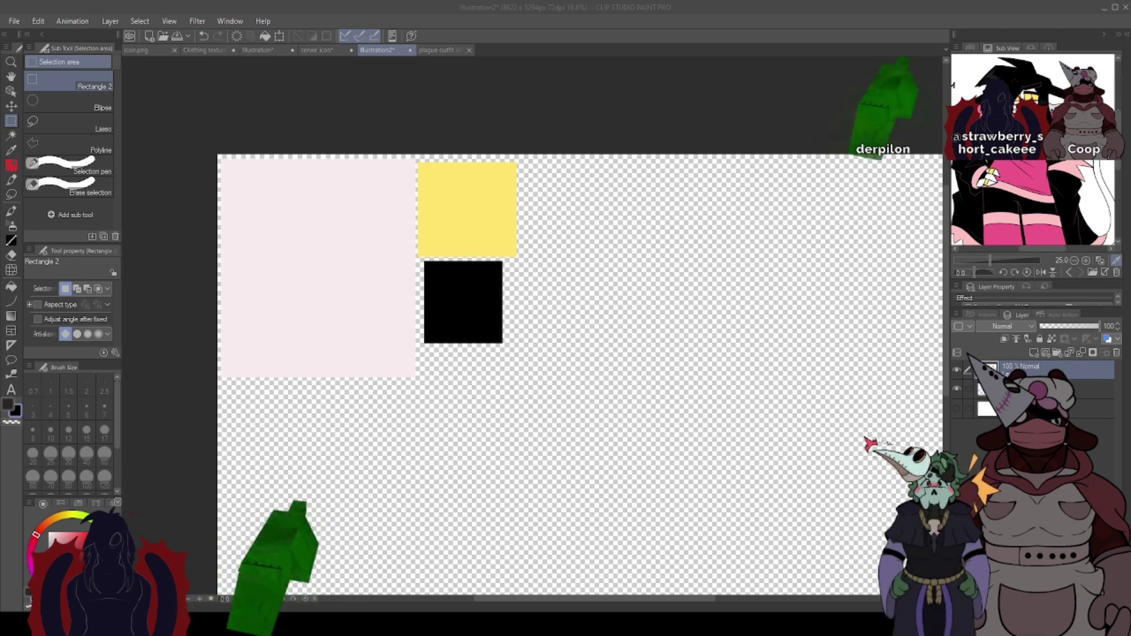
- Switch to Blender and open the head mesh for editing in the Layout workspace
key("alt+Tab")
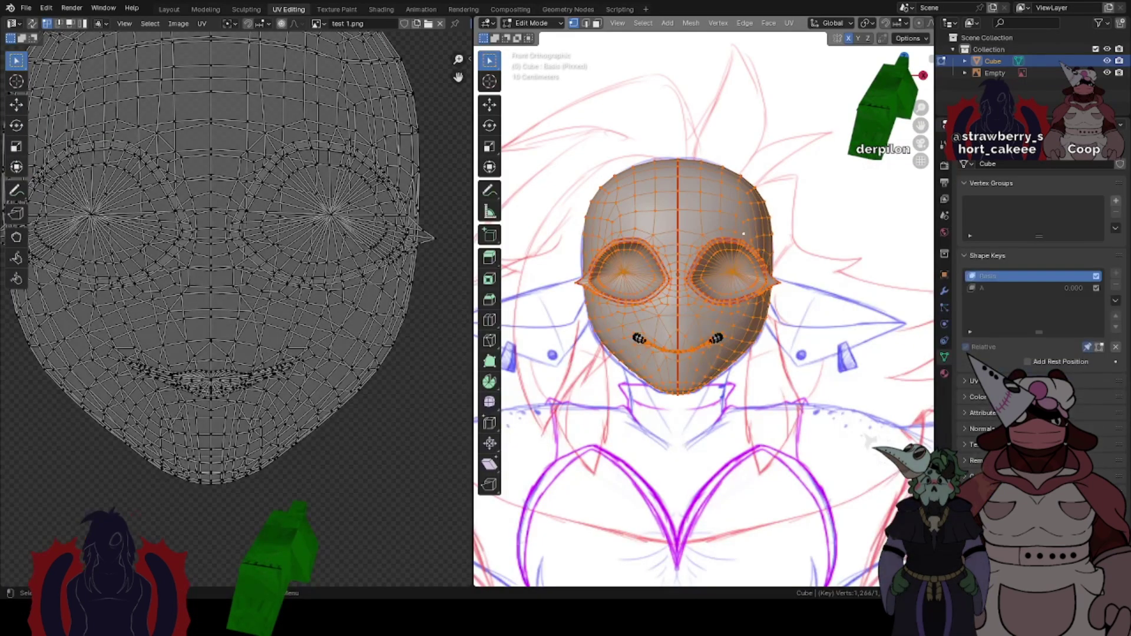
key("Tab")
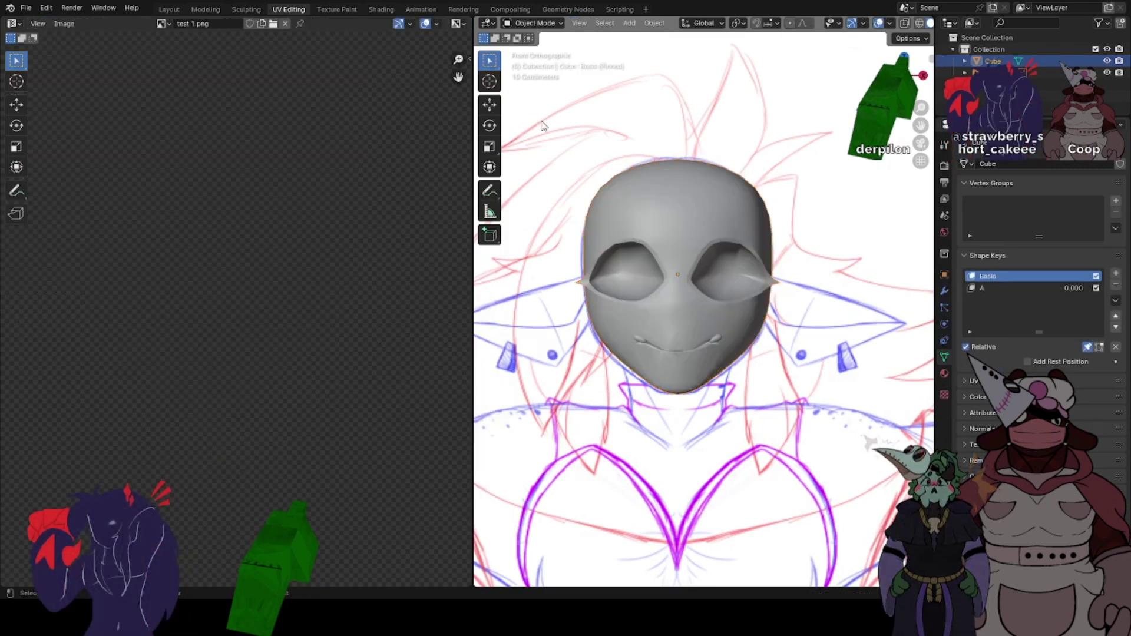
left_click(179, 11)
key("Tab")
left_click(528, 183)
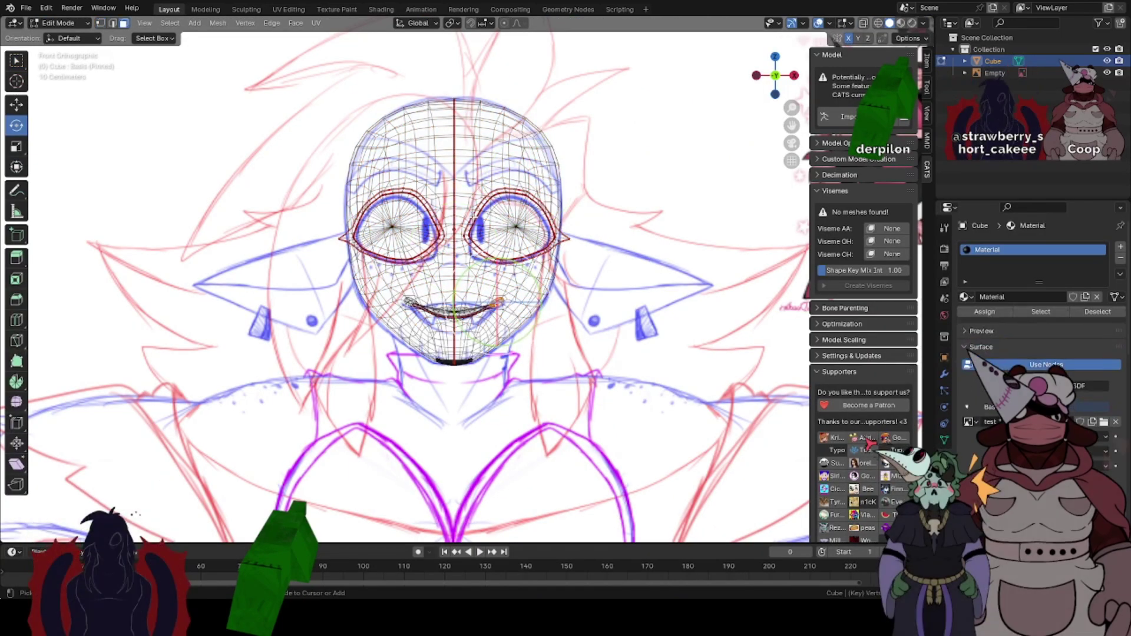
- Compare the head in object mode with the viewport colour set to Material and to Texture
key("Tab")
scroll(502, 232, "up", 1)
left_click(924, 22)
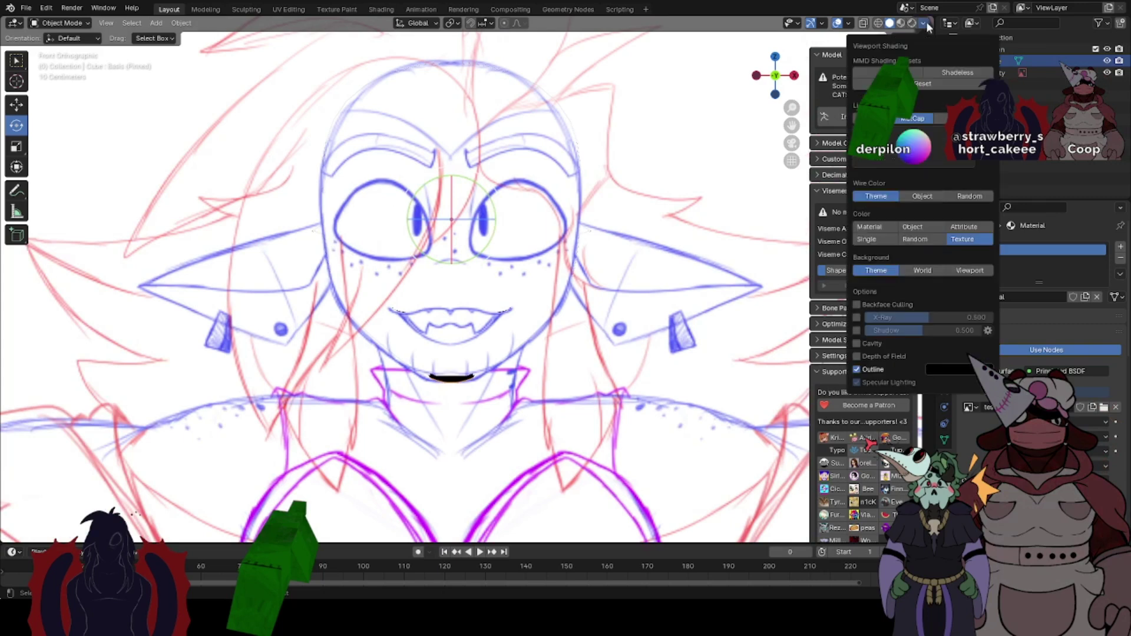
left_click(885, 226)
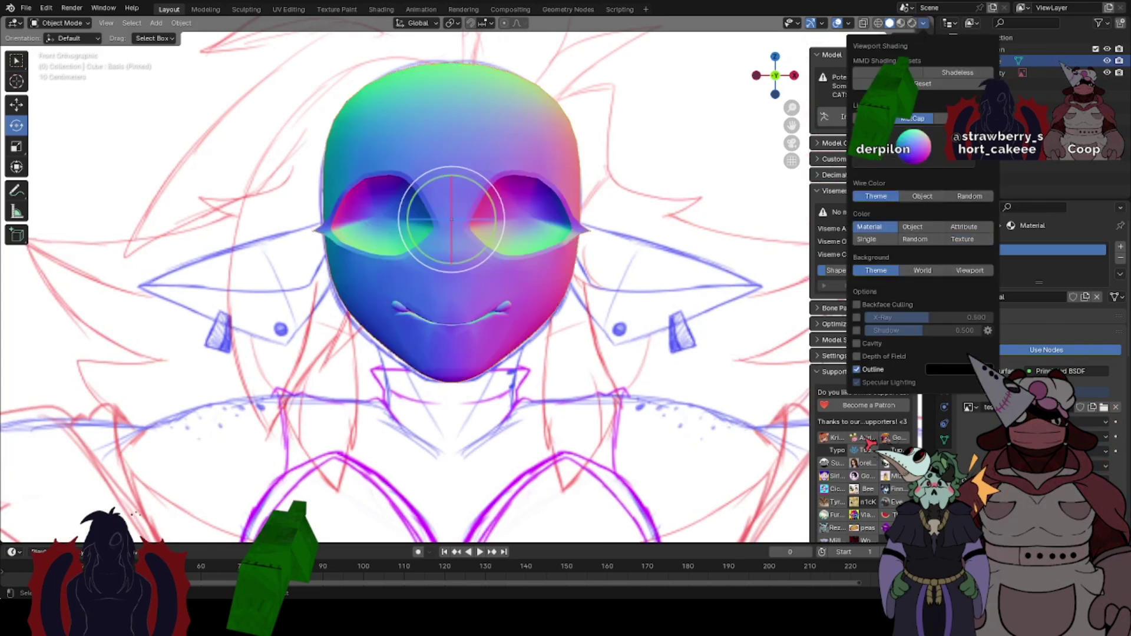
left_click(962, 238)
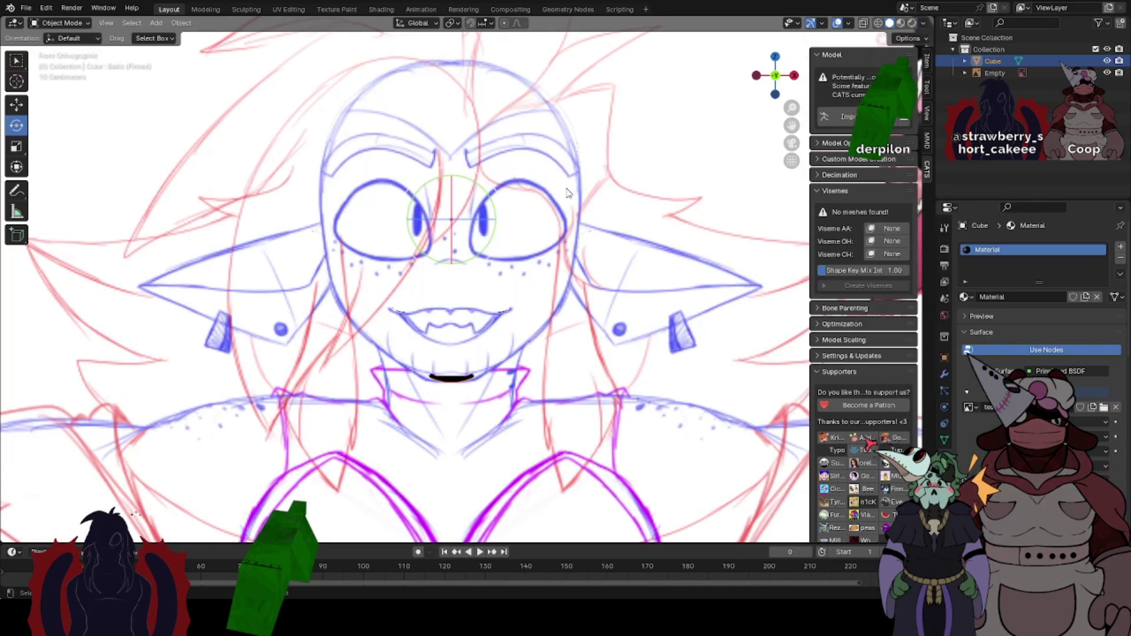
- Select all linked head vertices and project their UVs from the front view in the UV Editing workspace
key("Tab")
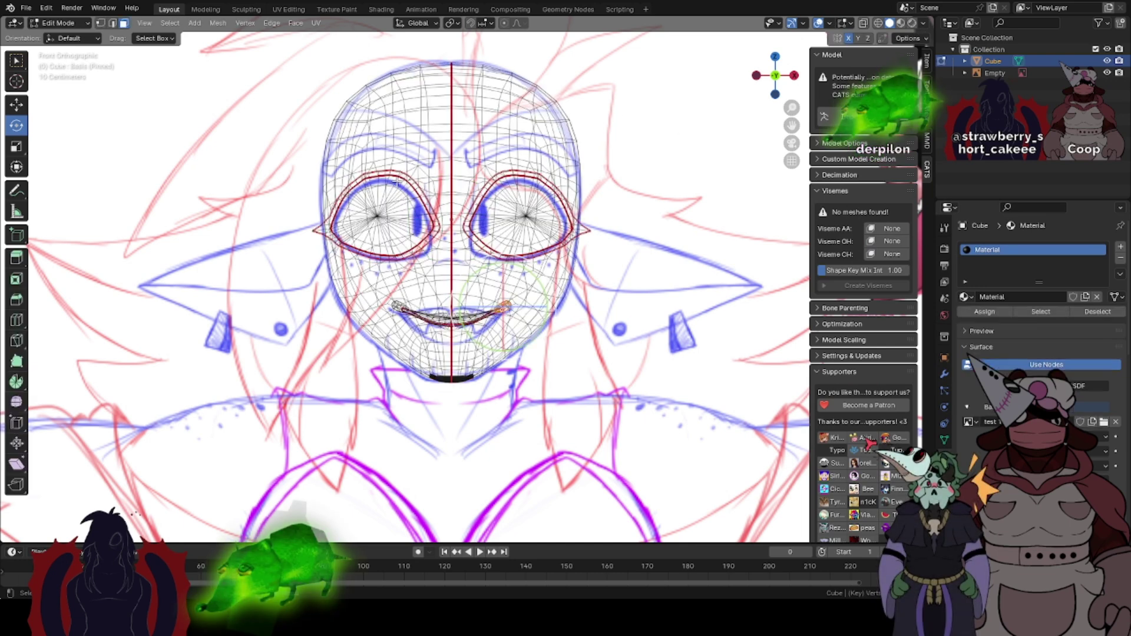
left_click(101, 23)
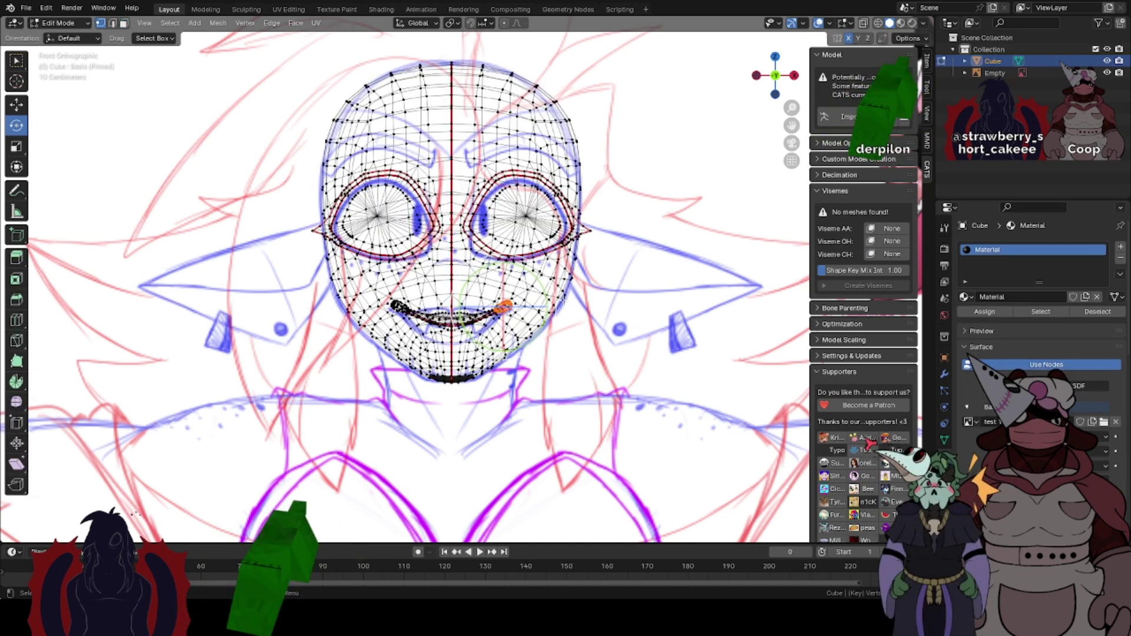
key("ctrl+l")
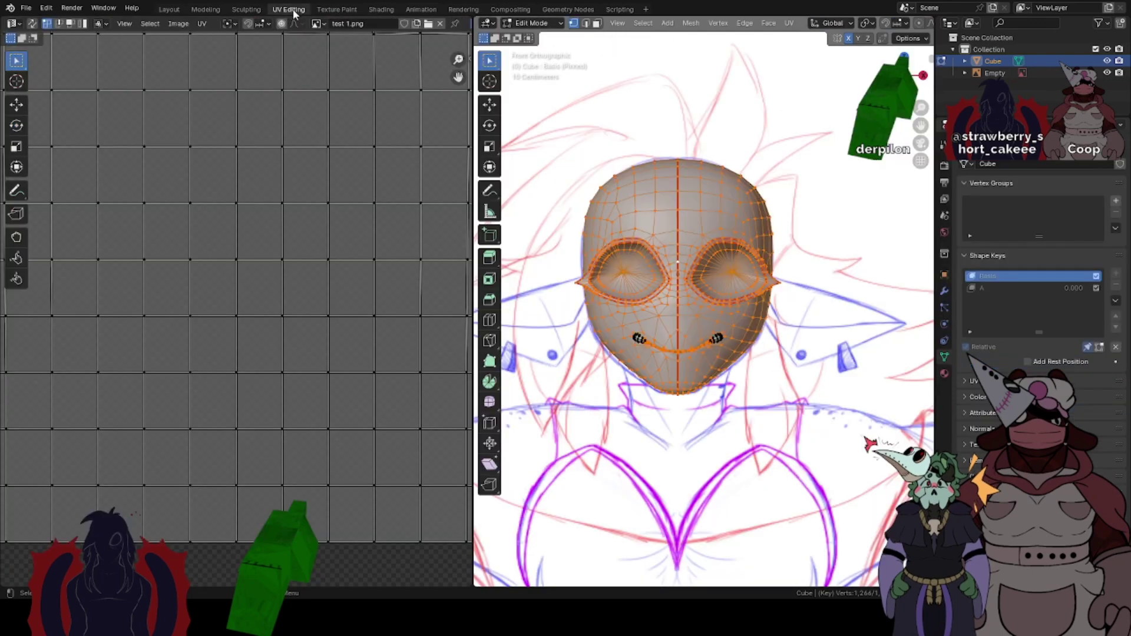
left_click(289, 9)
left_click(788, 23)
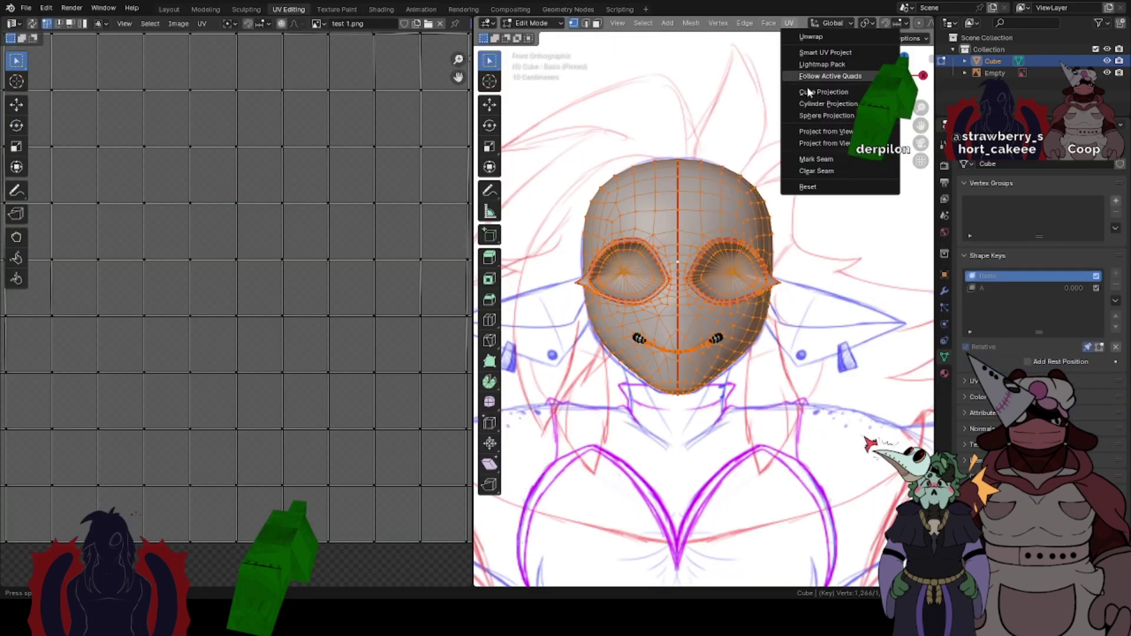
left_click(818, 136)
scroll(324, 342, "down", 5)
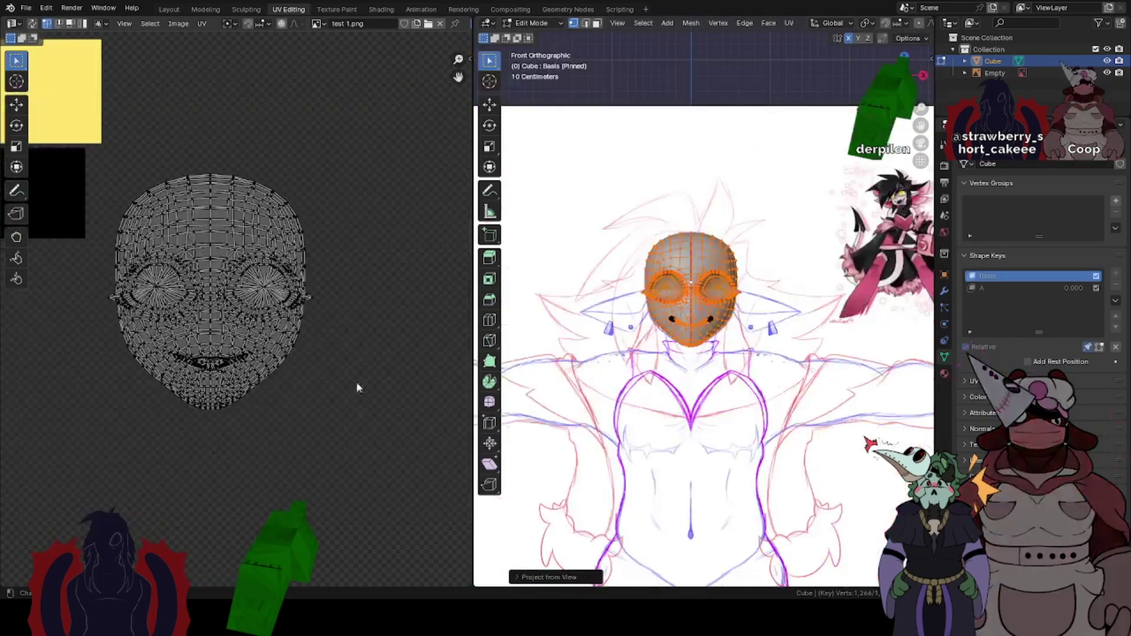
- Try to move the whole projected head UV island closer to the colour swatches
key("a")
key("g")
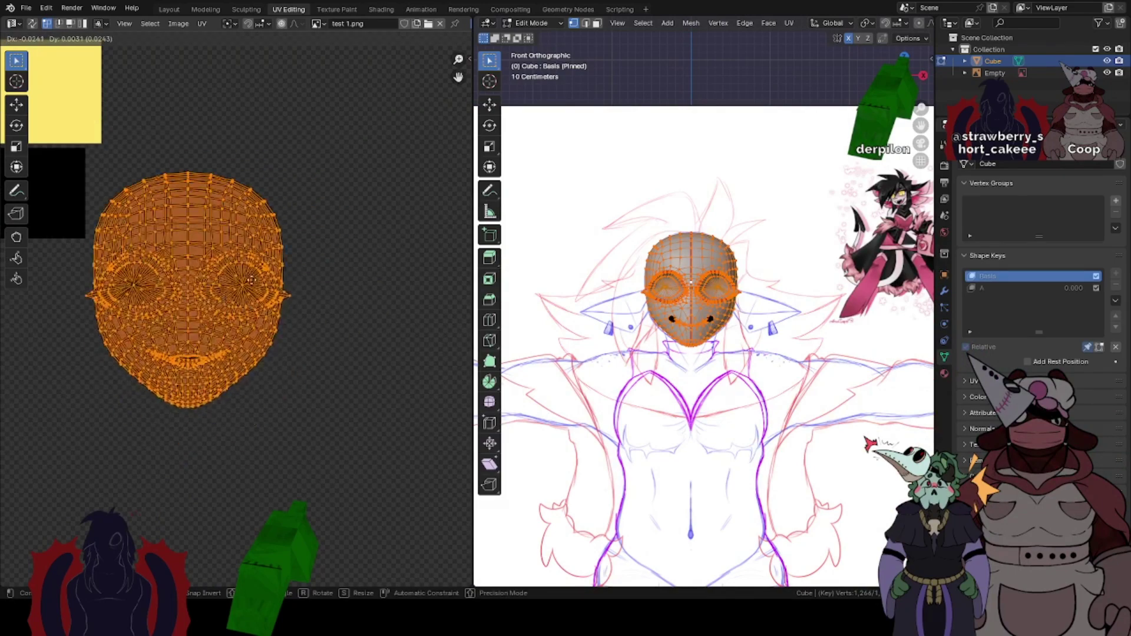
left_click(262, 299)
key("ctrl+z")
left_click_drag(458, 76, 521, 82)
scroll(785, 151, "up", 3)
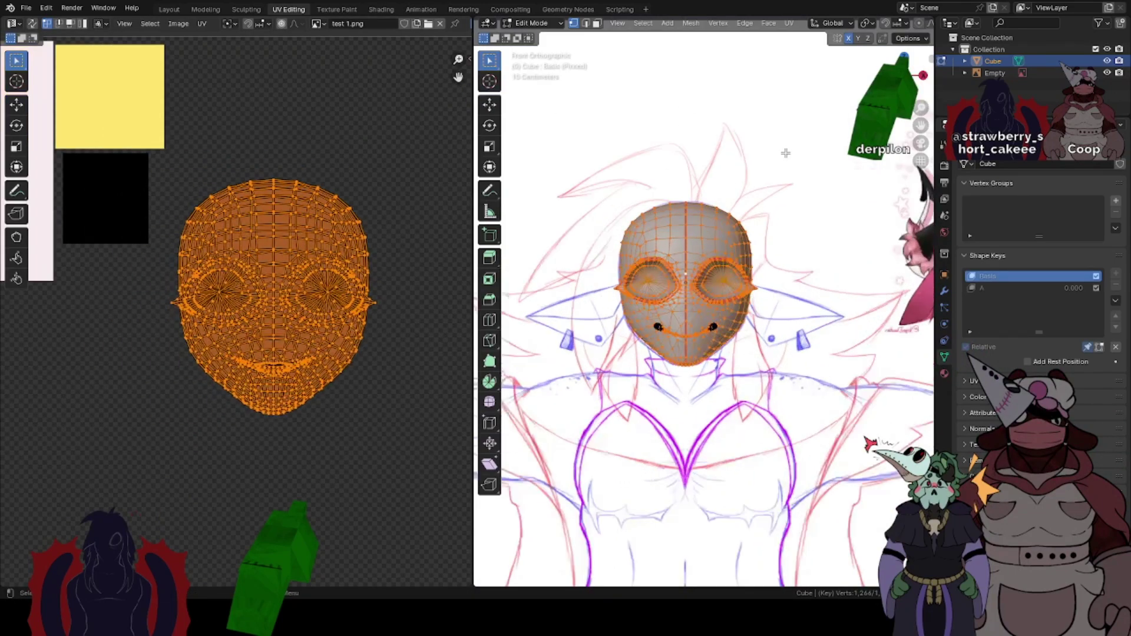
- Select one half of the head up to the centre seam using linked face selection
scroll(763, 147, "up", 4)
mouse_move(795, 202)
middle_mouse_down()
mouse_move(752, 206)
mouse_move(810, 209)
middle_mouse_up()
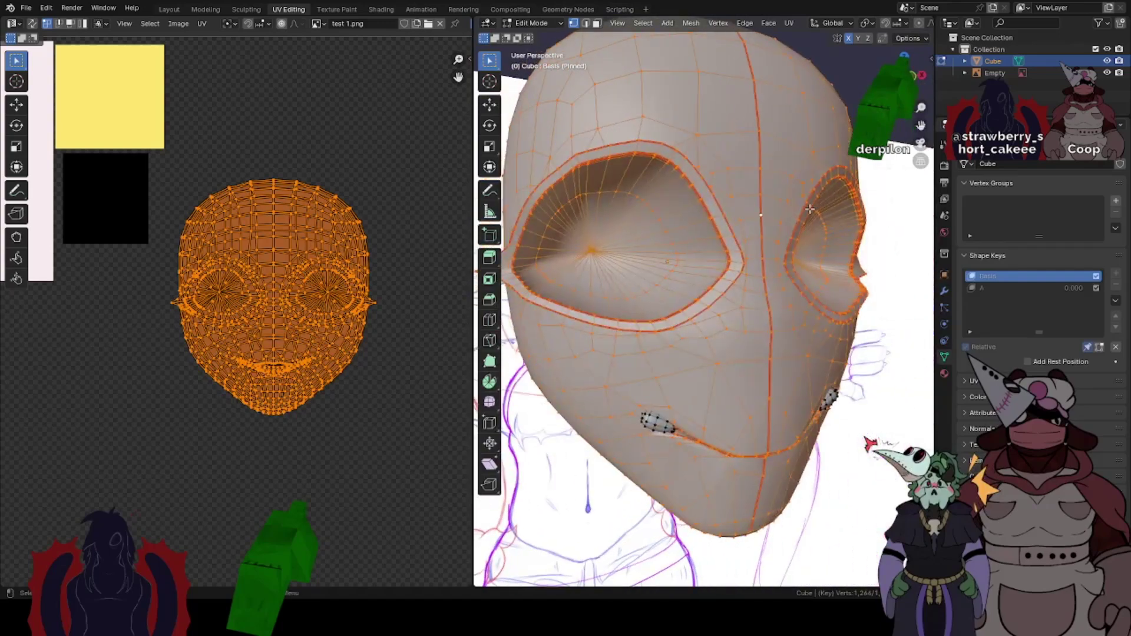
left_click(596, 23)
left_click(712, 123)
key("l")
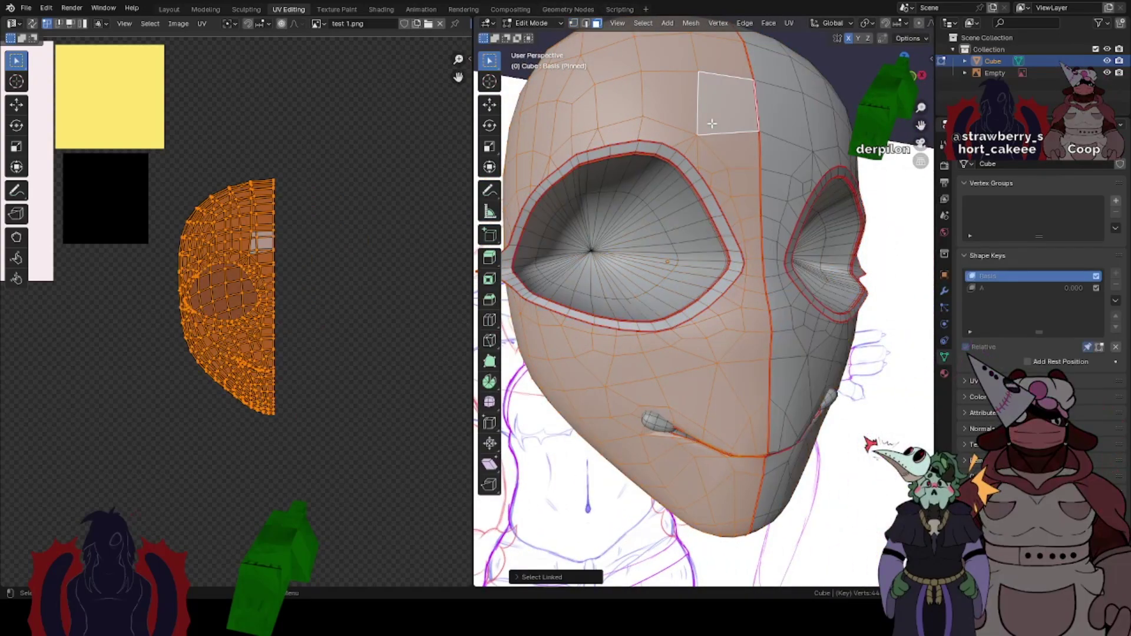
- Try to unwrap the selected half of the head in the UV editor
right_click(626, 250)
right_click(204, 204)
right_click(116, 192)
left_click(77, 125)
key("Home")
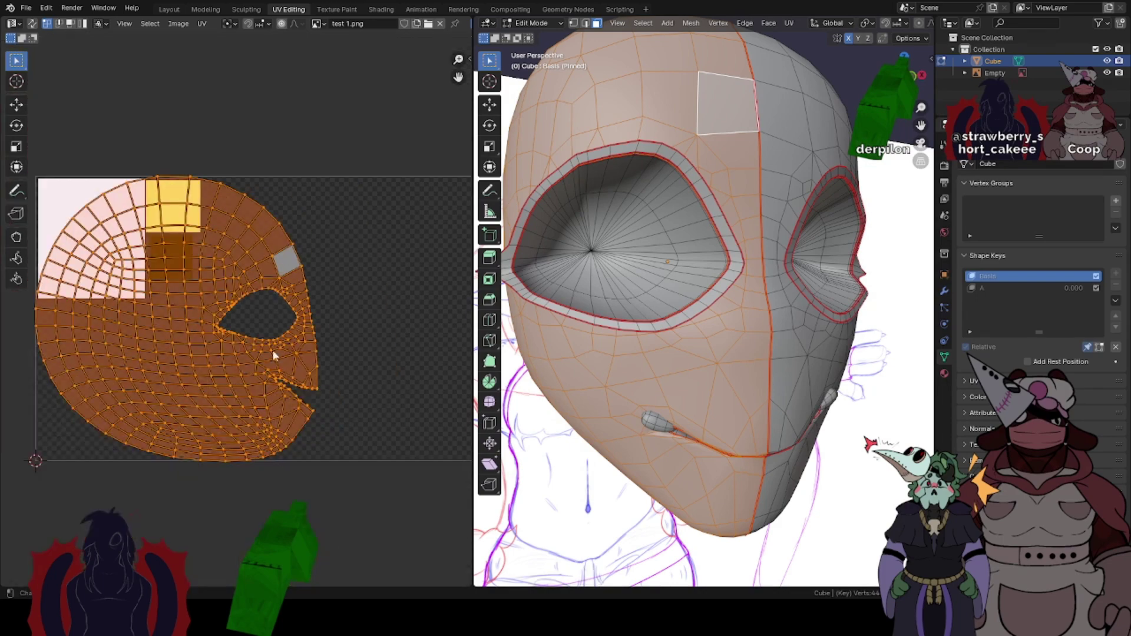
key("ctrl+z")
- Select the whole linked head in vertex mode and align the 3D view to the front
scroll(577, 341, "down", 4)
middle_click_drag(577, 341, 556, 337)
left_click(574, 24)
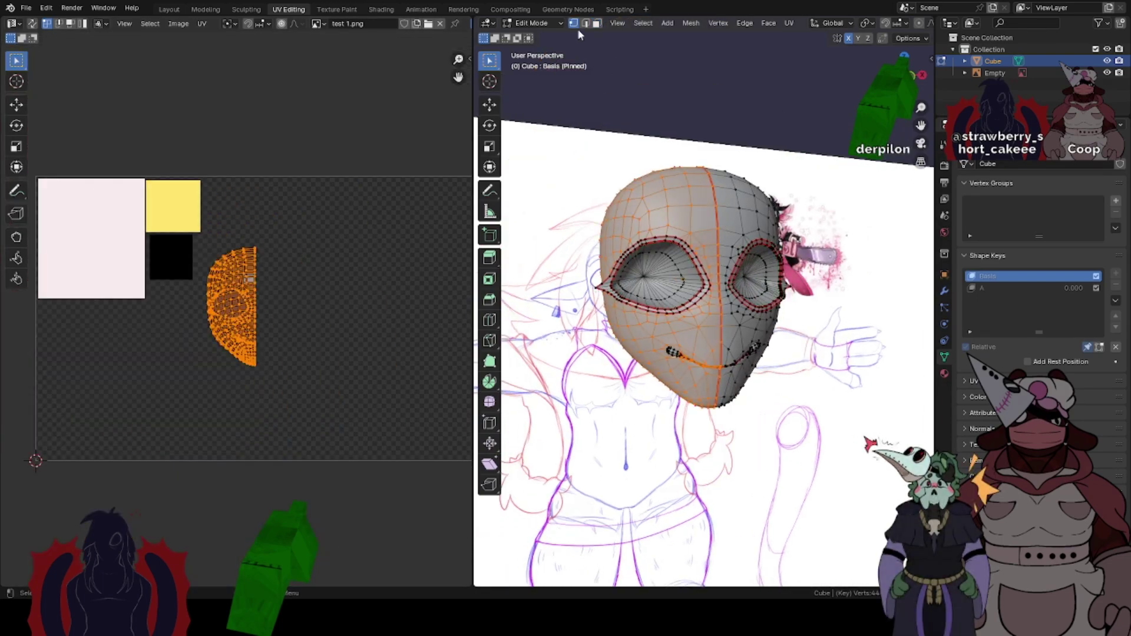
key("l")
key("KP_1")
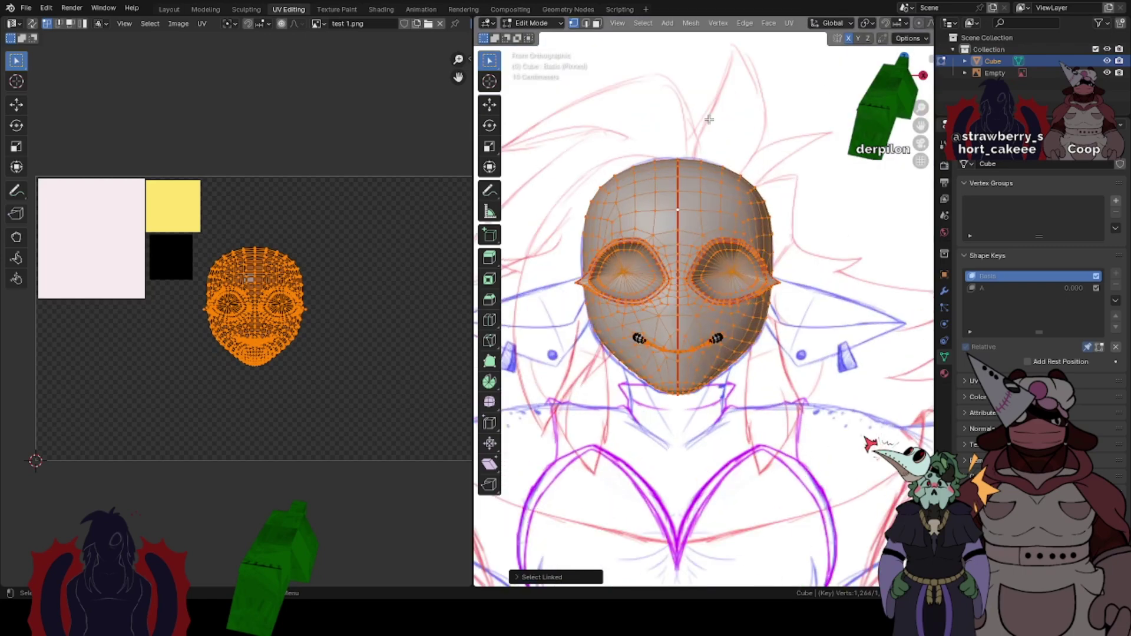
- Scale the whole head UV island to fit the pink swatch and move it inside
scroll(235, 315, "up", 2)
left_click_drag(458, 78, 580, 92)
key("g")
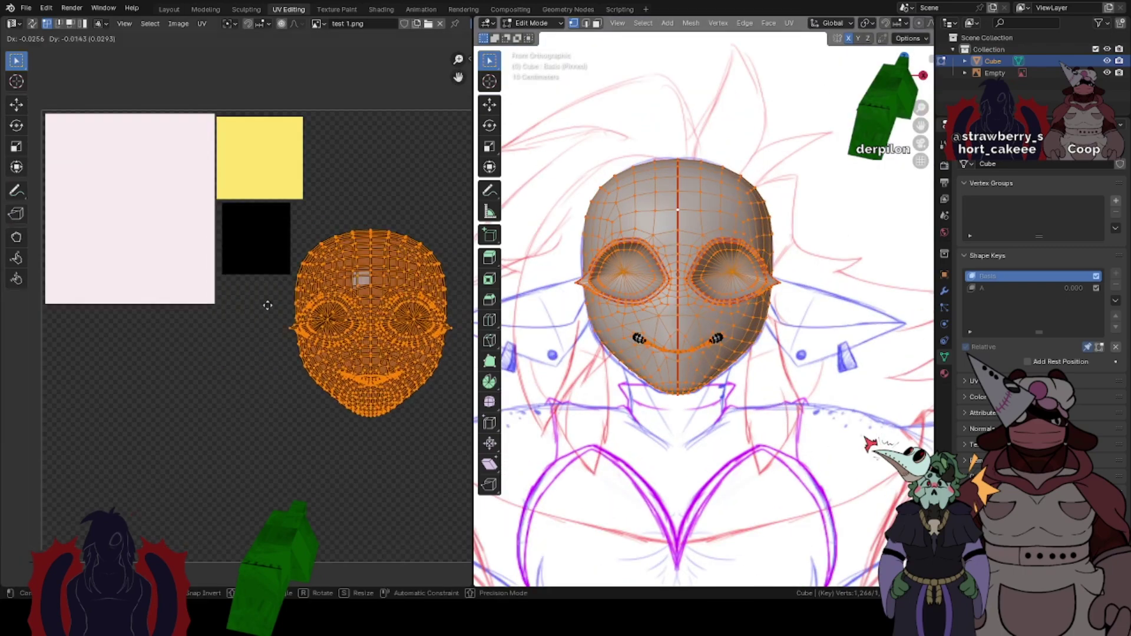
left_click(47, 166)
key("s")
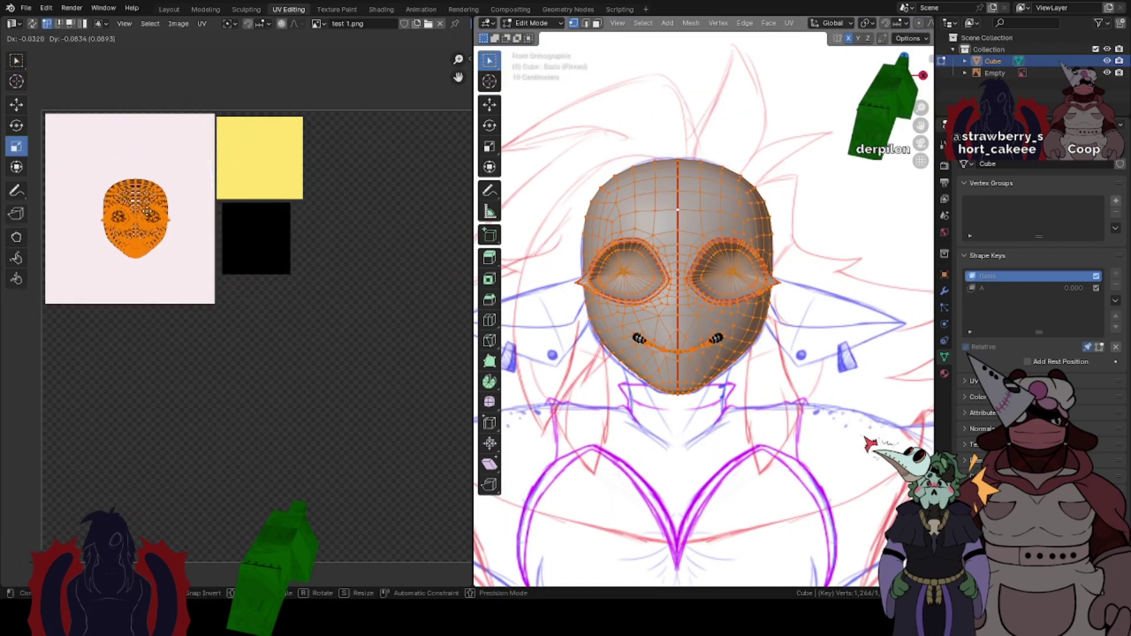
left_click(171, 152)
key("g")
left_click(166, 144)
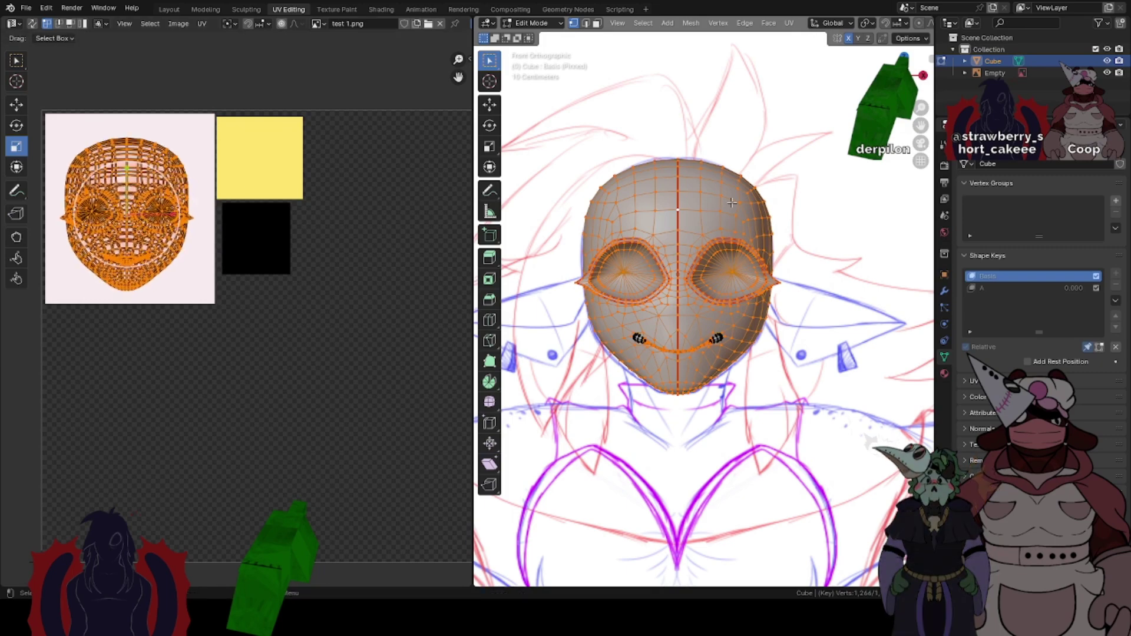
- Enlarge the 3D viewport and switch the head mesh to face selection around the eyes
key("Tab")
scroll(705, 308, "up", 1)
left_click_drag(935, 26, 1066, 24)
left_click(1059, 24)
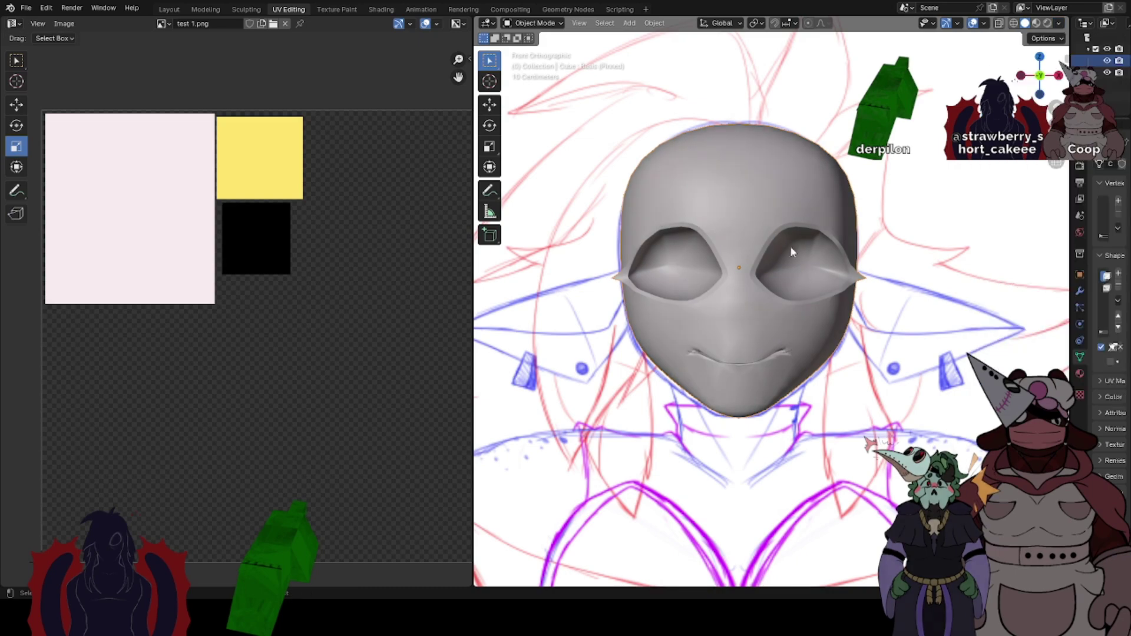
key("Tab")
scroll(859, 321, "up", 2)
left_click(599, 25)
scroll(883, 235, "up", 2)
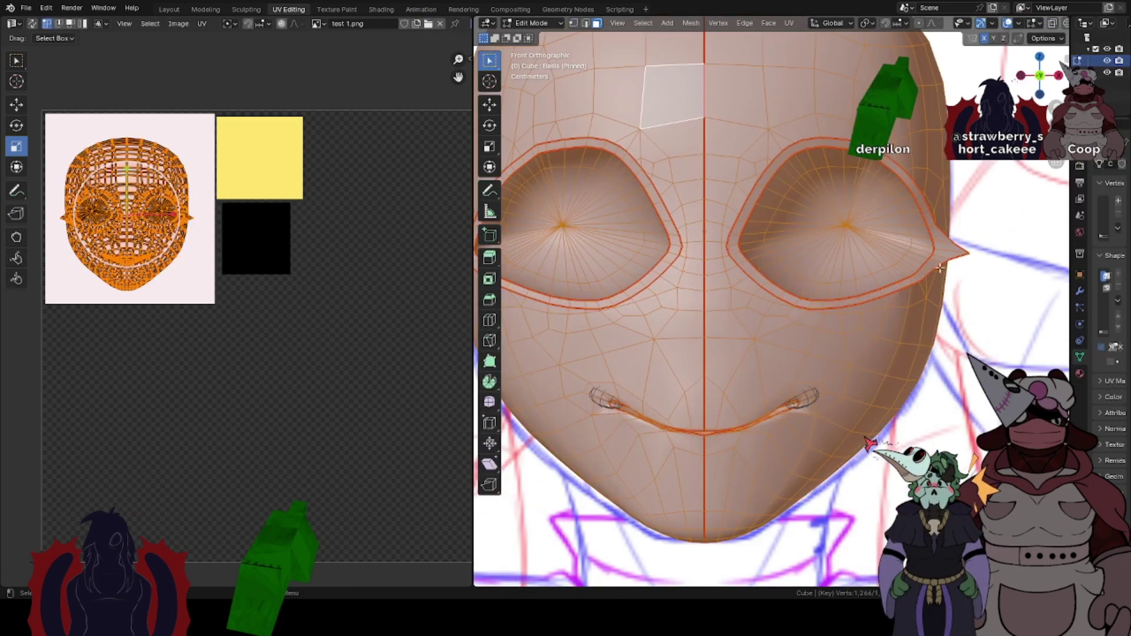
left_click(944, 252)
key("l")
key("l")
middle_click_drag(915, 262, 947, 263)
scroll(946, 263, "down", 2)
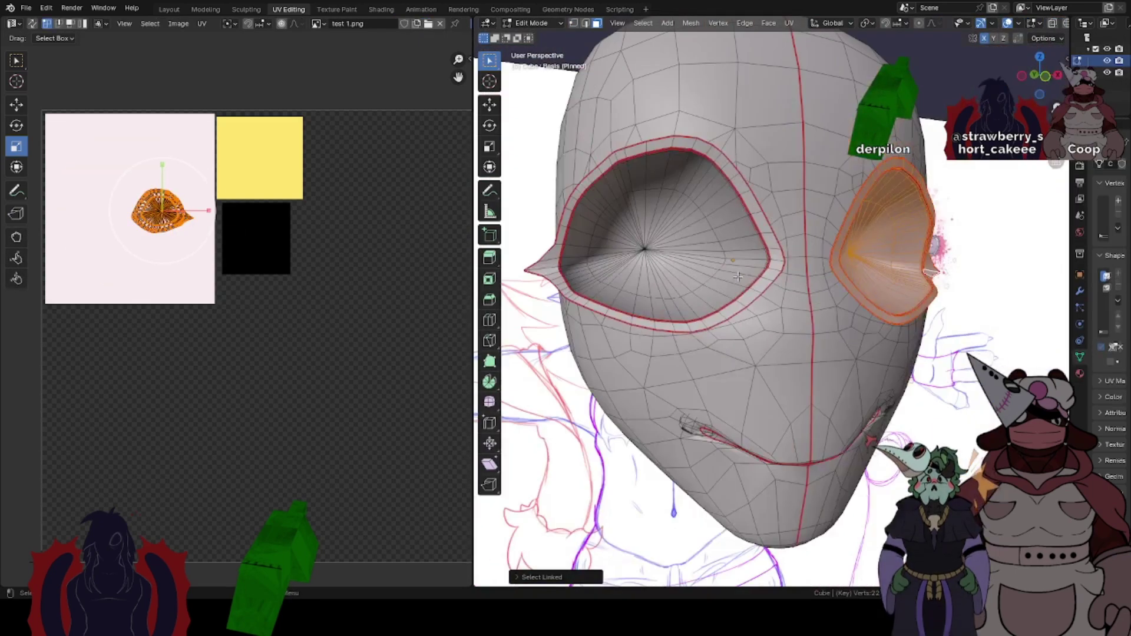
- Select the linked rim faces around both eyes, shrink their UVs and place them on the black swatch
left_click(776, 267)
key("l")
key("l")
middle_click_drag(904, 309, 941, 317)
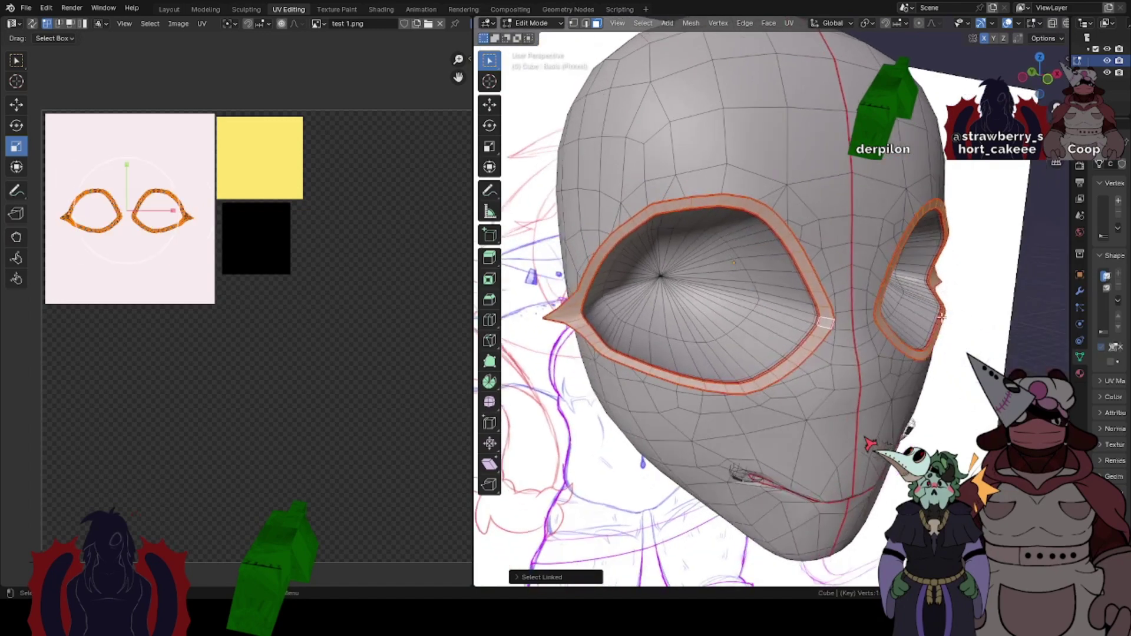
middle_click_drag(799, 334, 852, 342)
scroll(851, 341, "up", 2)
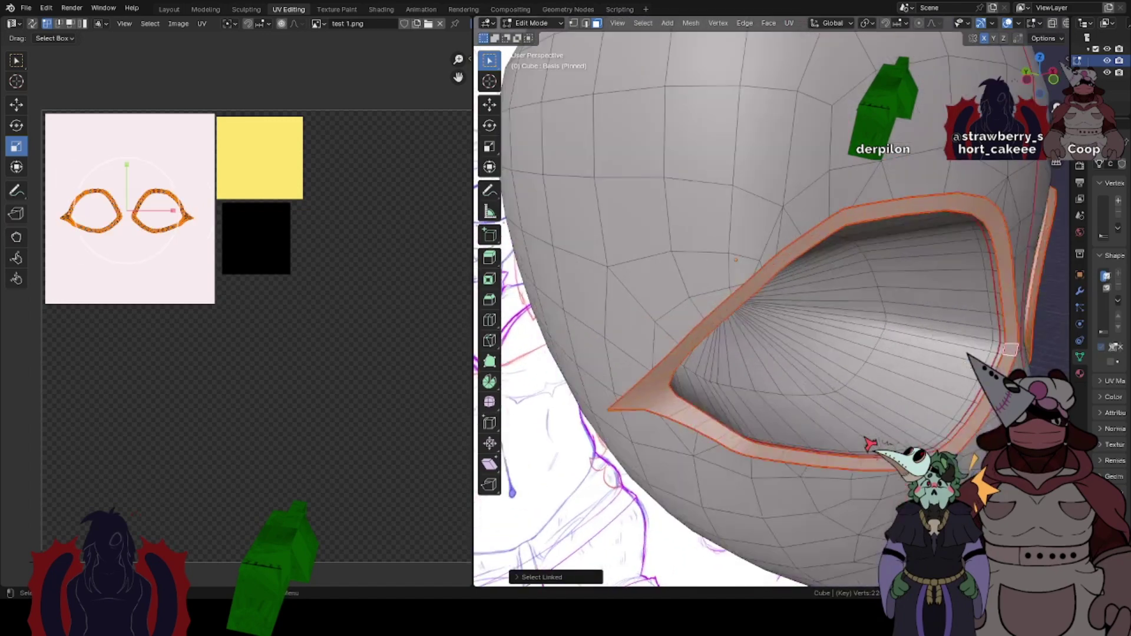
key("l")
scroll(834, 276, "down", 1)
middle_click_drag(833, 275, 745, 262)
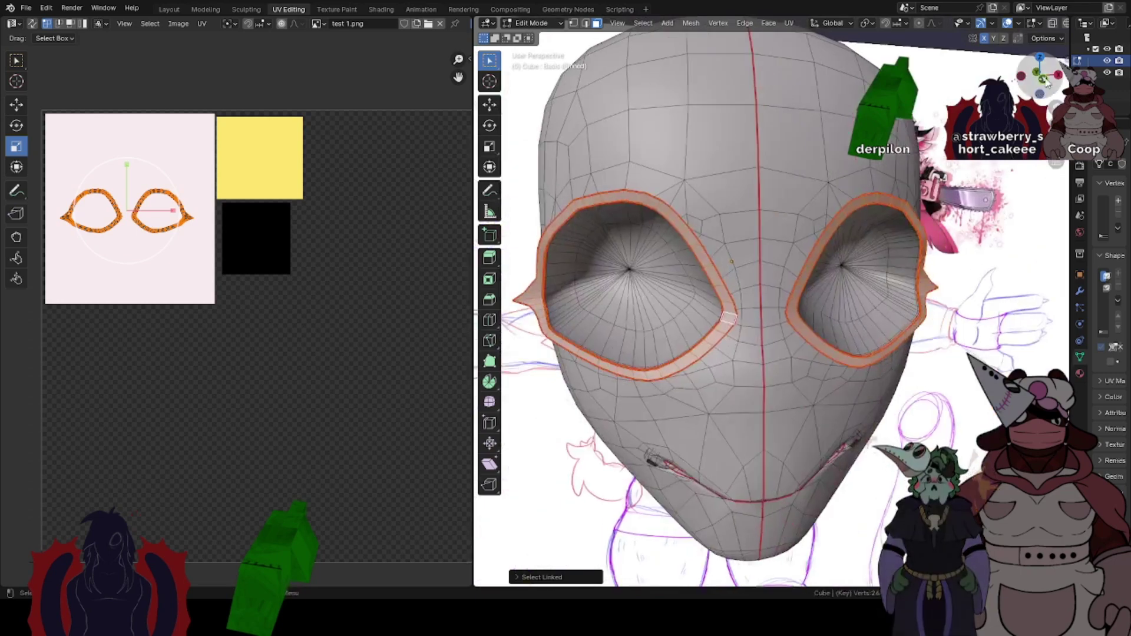
left_click(1043, 77)
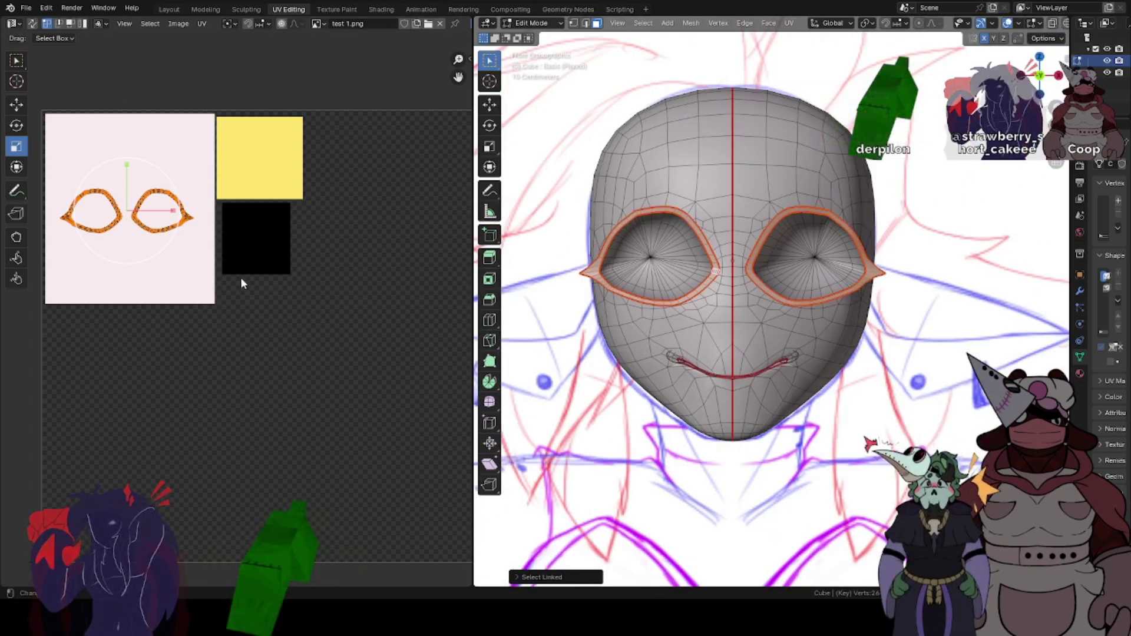
key("s")
left_click(134, 203)
key("g")
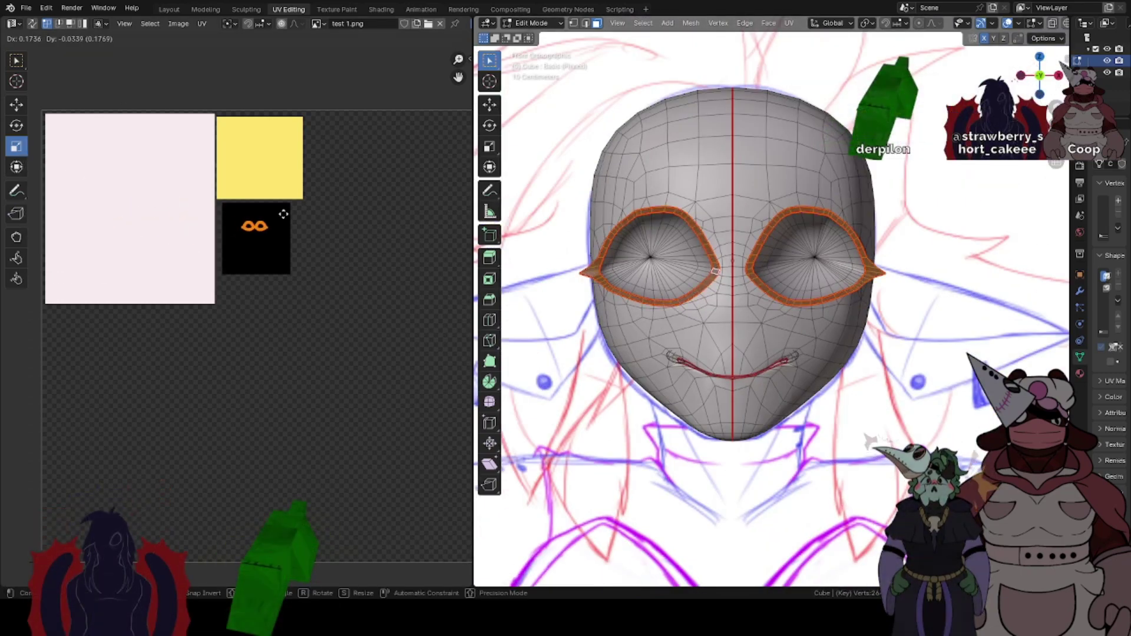
left_click(285, 214)
- Select the linked inner faces of both eyes, shrink their UVs and place them on the yellow swatch
scroll(772, 295, "up", 1)
left_click(793, 258)
key("l")
key("l")
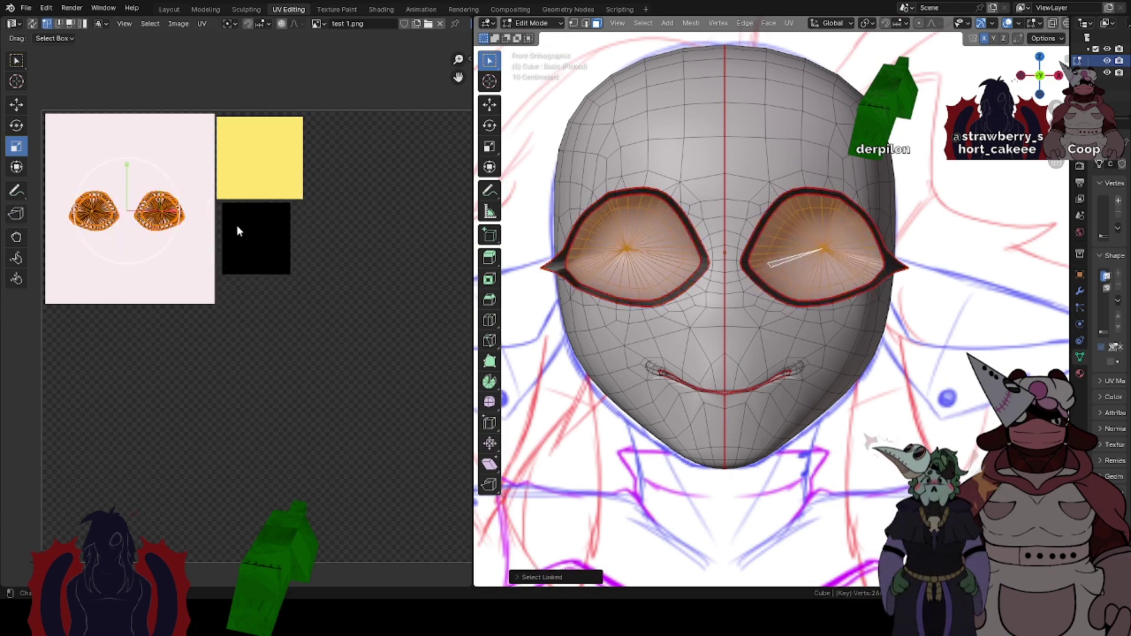
key("s")
left_click(182, 188)
key("g")
left_click(282, 147)
key("s")
left_click(263, 150)
key("g")
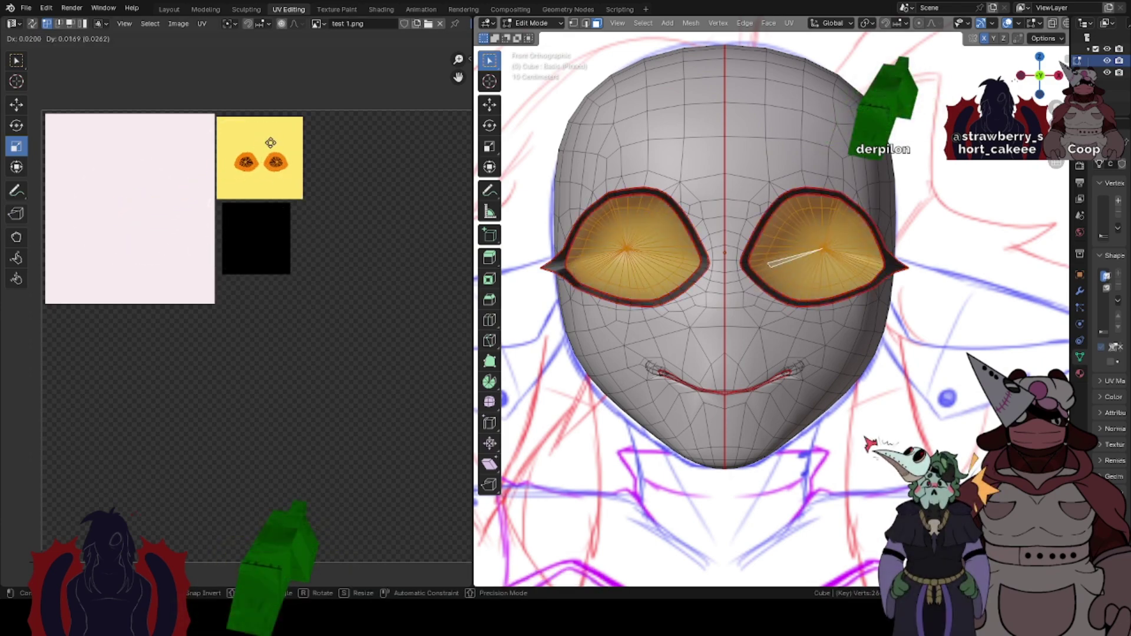
left_click(276, 140)
- Make room for the object data properties and activate shape key A on the head
scroll(770, 302, "up", 2)
key("Tab")
key("Tab")
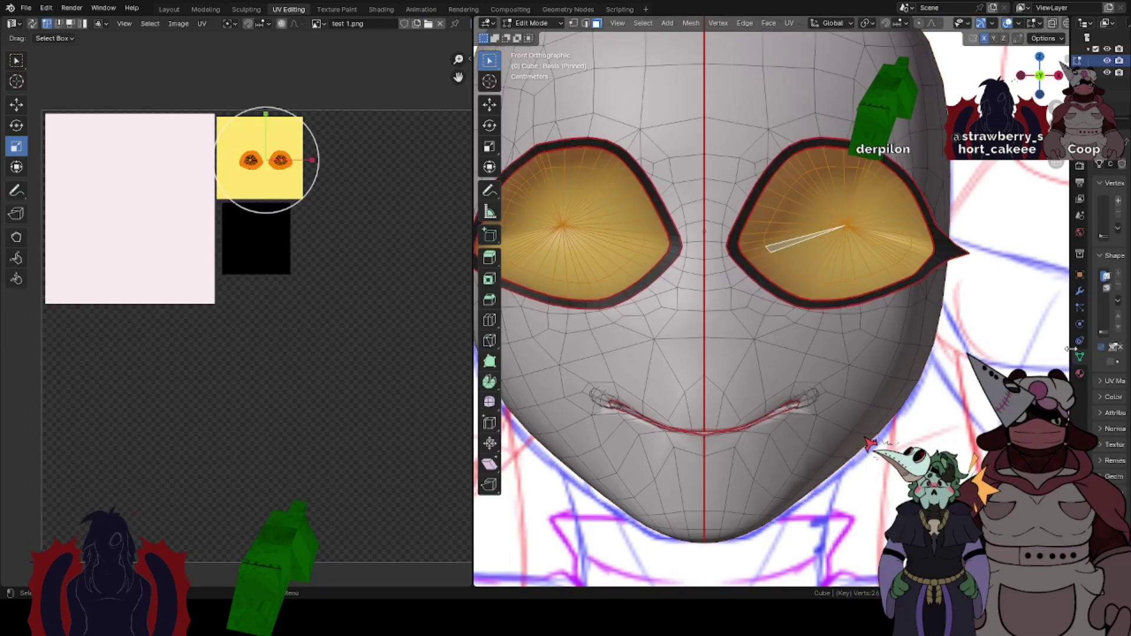
left_click_drag(1069, 352, 992, 348)
left_click(1043, 288)
- Select the linked mouth interior faces including both corners and project their UVs from the front view
left_click(705, 417)
key("l")
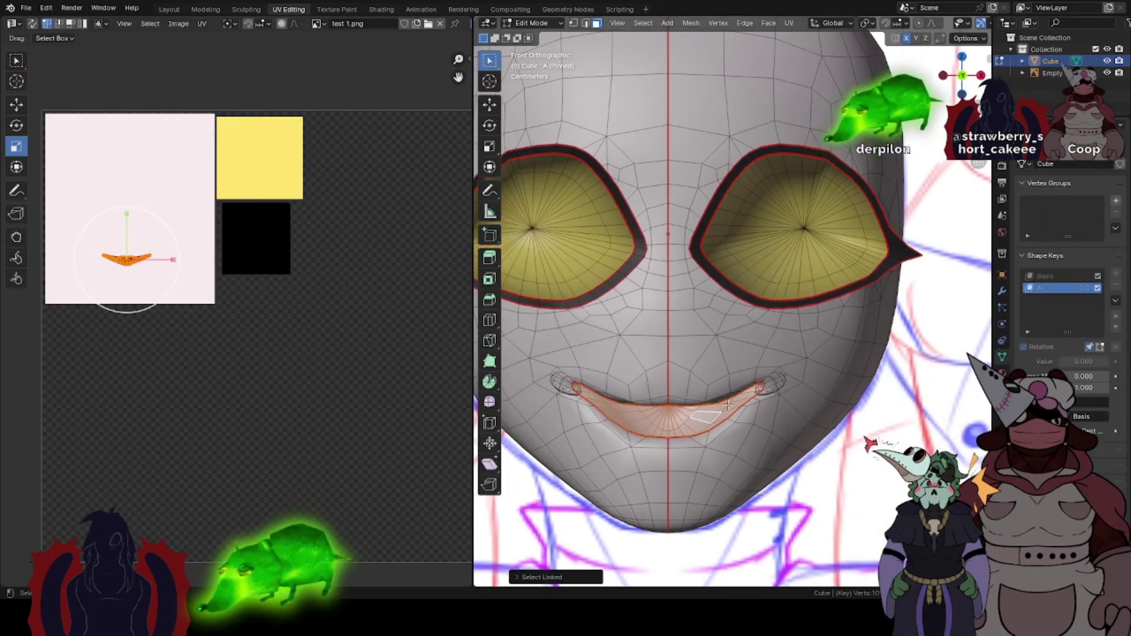
key("l")
key("l")
left_click(789, 23)
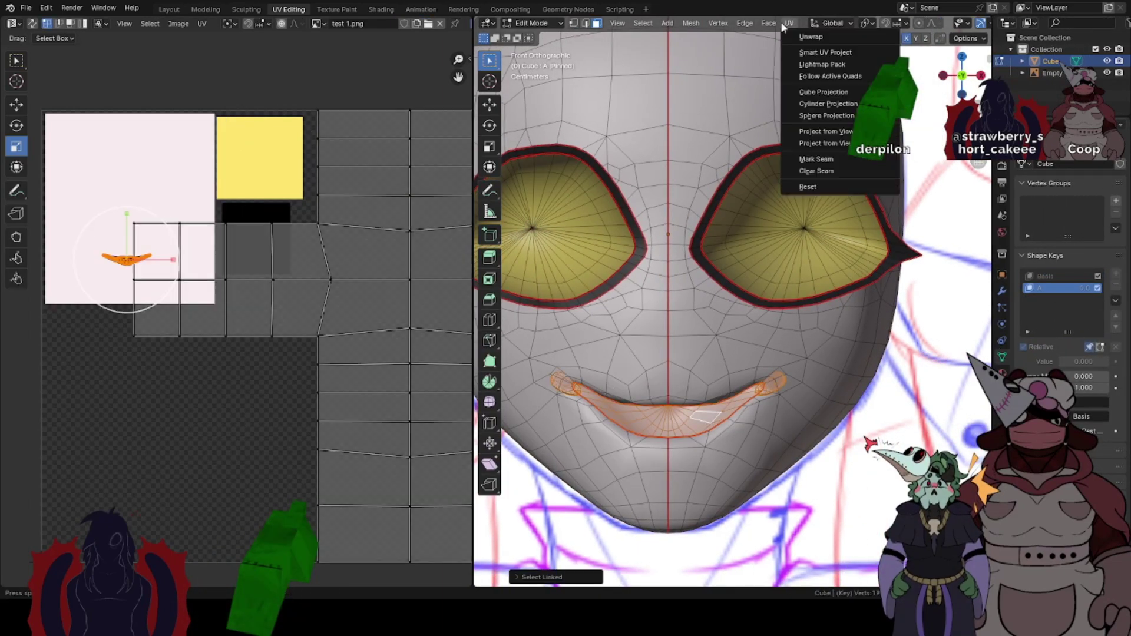
left_click(803, 143)
scroll(235, 315, "down", 1)
left_click_drag(105, 303, 433, 451)
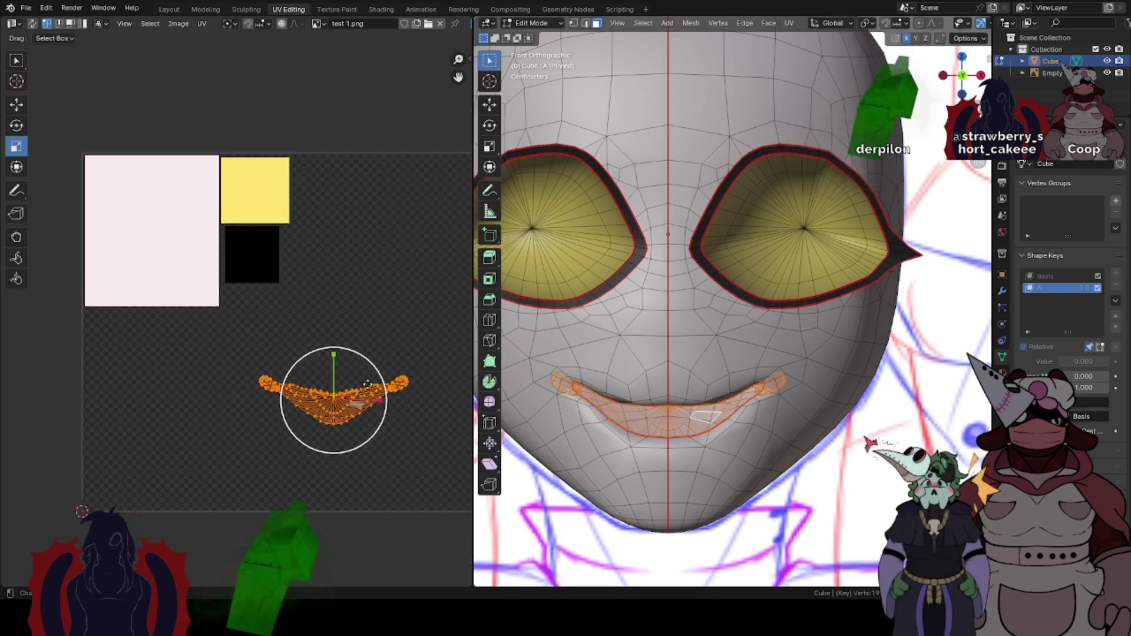
- Shrink the mouth UV island, move it onto the black swatch and return to object mode
key("s")
left_click(349, 381)
key("s")
left_click(335, 385)
key("g")
left_click(252, 239)
key("Tab")
scroll(722, 358, "down", 2)
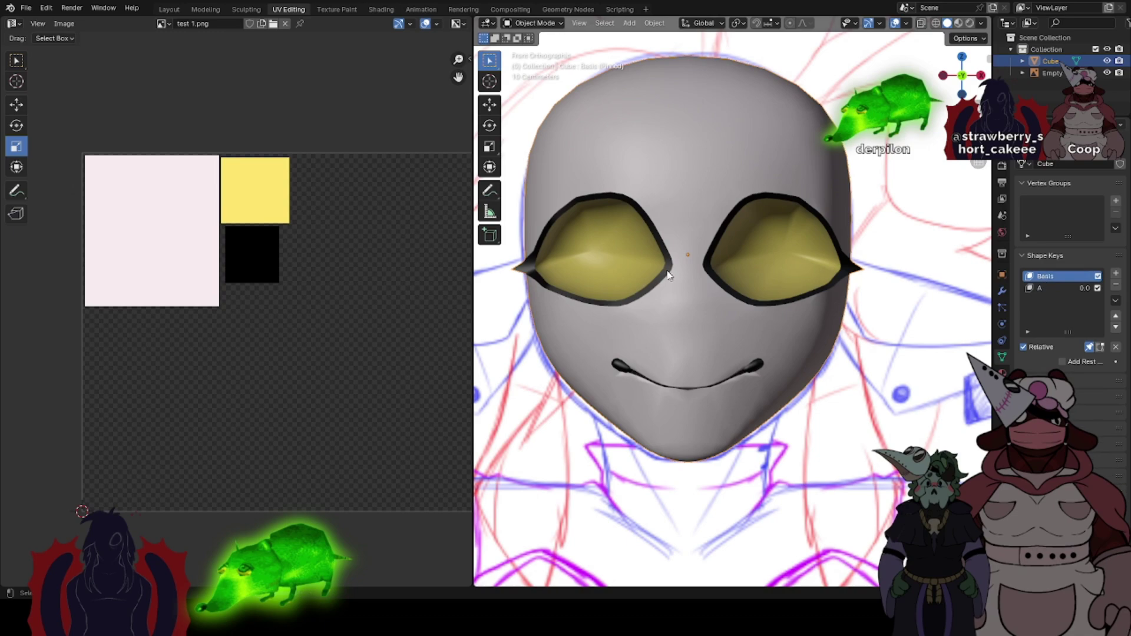
- Check the UV placement by selecting the linked faces of both head halves, the inner eyes and the eye rims
scroll(670, 279, "up", 1)
scroll(673, 287, "down", 3)
key("Tab")
left_click(681, 329)
key("l")
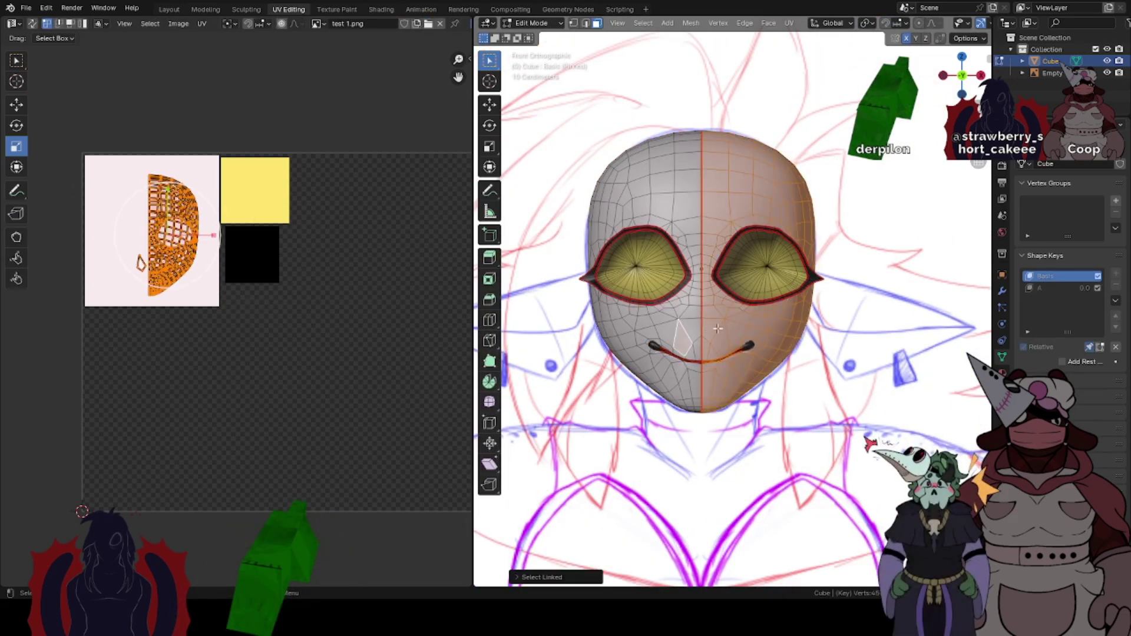
key("l")
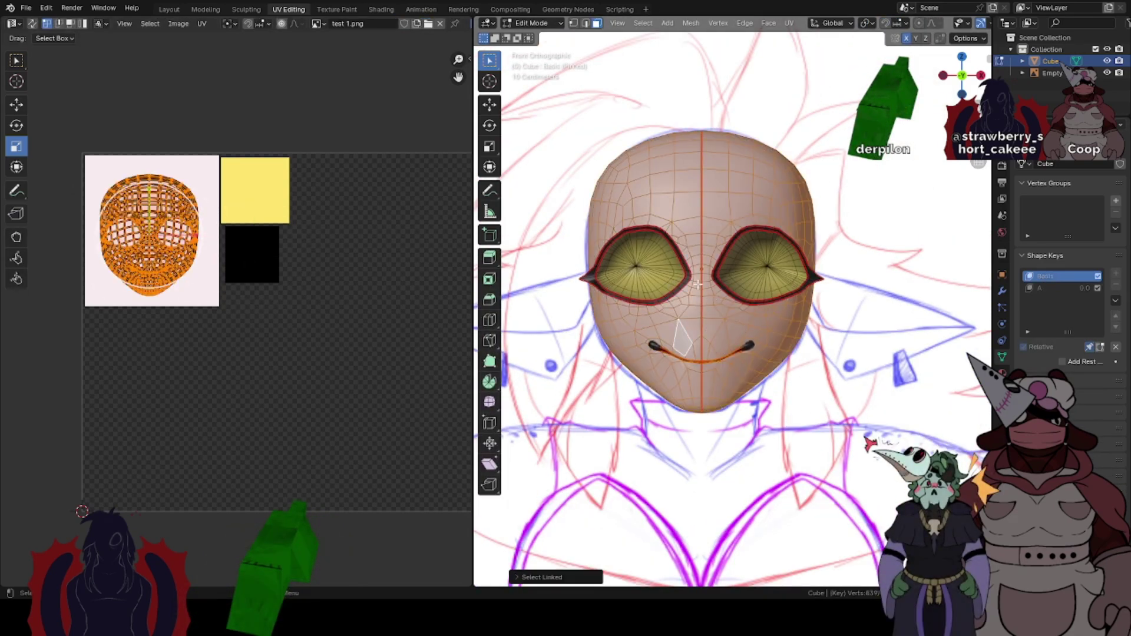
key("l")
key("l")
scroll(288, 242, "up", 1)
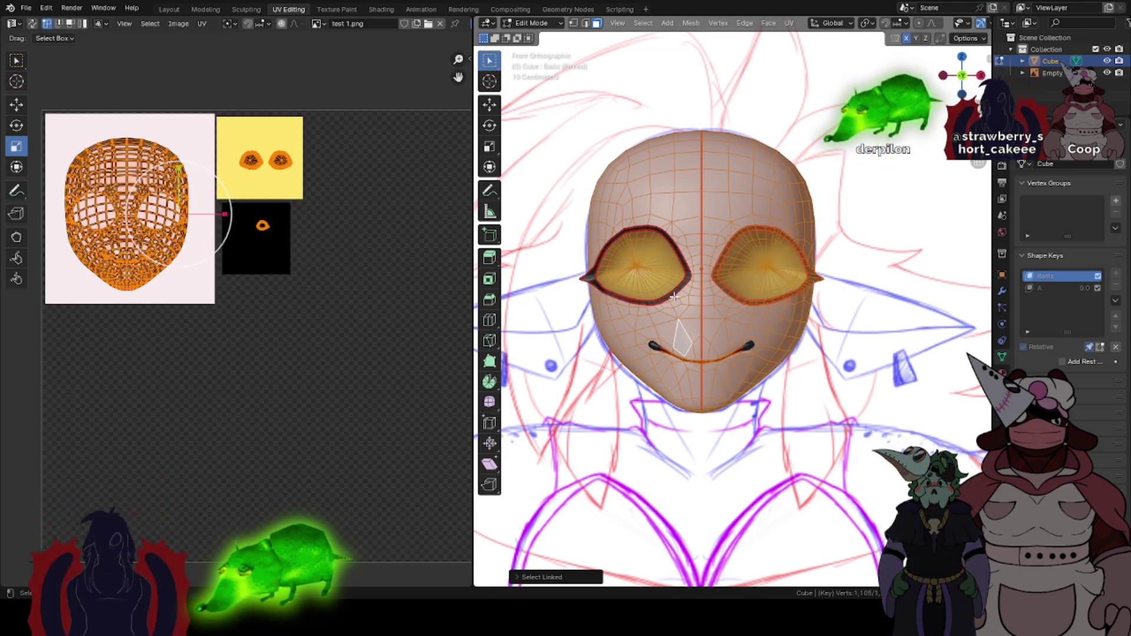
key("l")
middle_click_drag(674, 296, 686, 401)
scroll(676, 421, "up", 1)
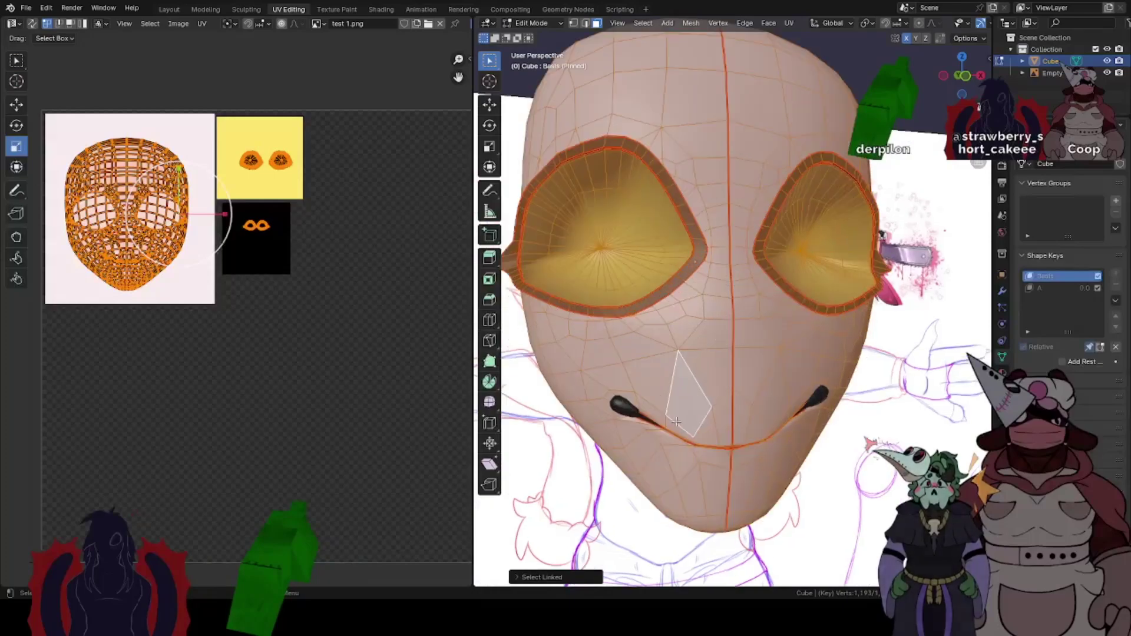
middle_click_drag(633, 347, 747, 330)
scroll(868, 247, "up", 2)
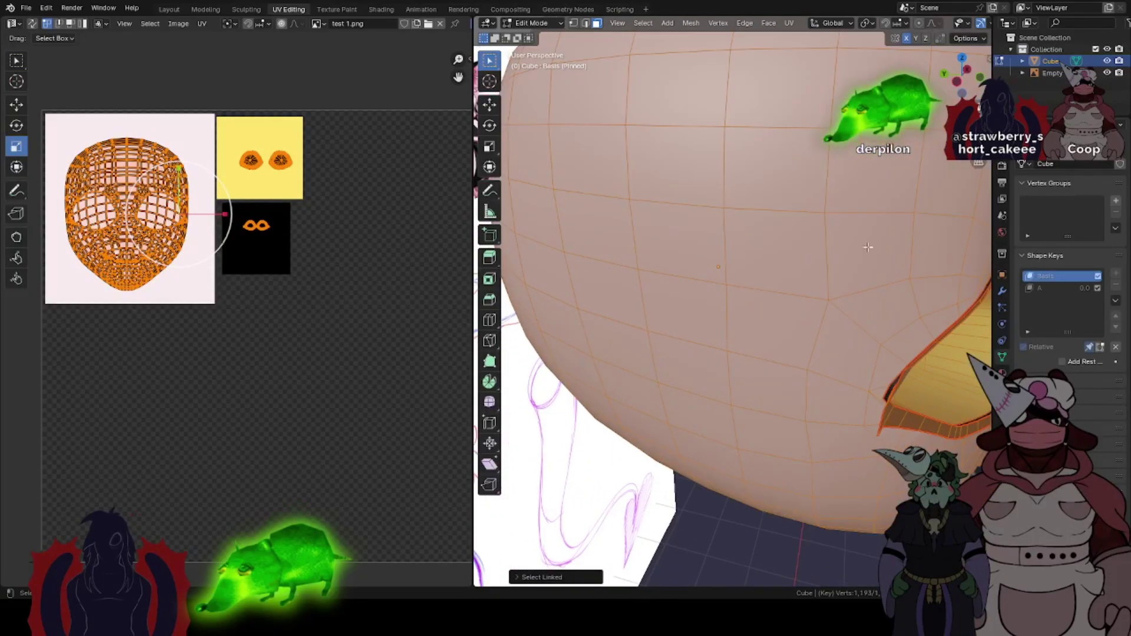
- Return the head to object mode in front view and enlarge the 3D viewport
key("Tab")
scroll(771, 244, "down", 2)
scroll(848, 292, "up", 1)
middle_click_drag(848, 293, 729, 271)
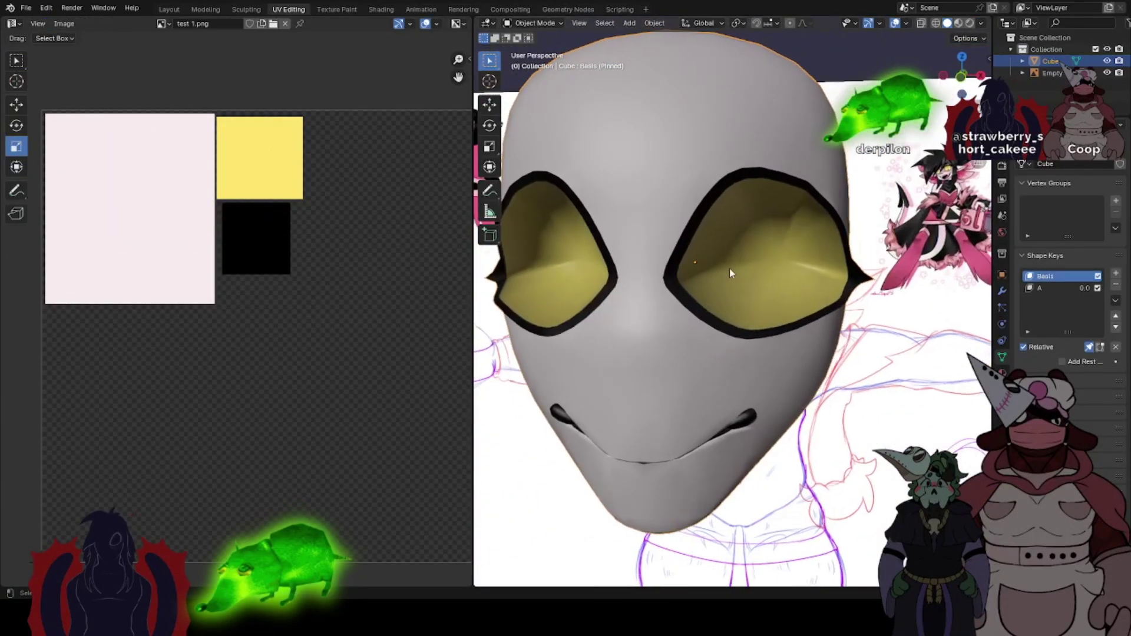
left_click(964, 79)
left_click_drag(992, 200, 1113, 200)
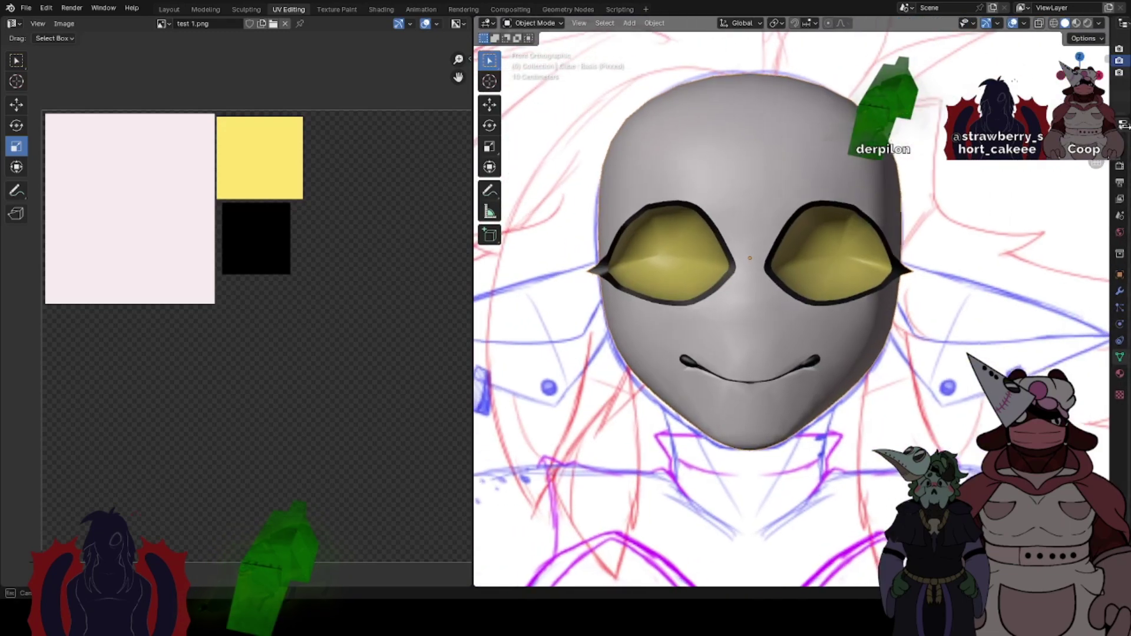
- Check the UV layout by box-selecting the entire head with X-ray on, and clear the selection in face mode
key("Tab")
left_click(575, 25)
left_click(1054, 24)
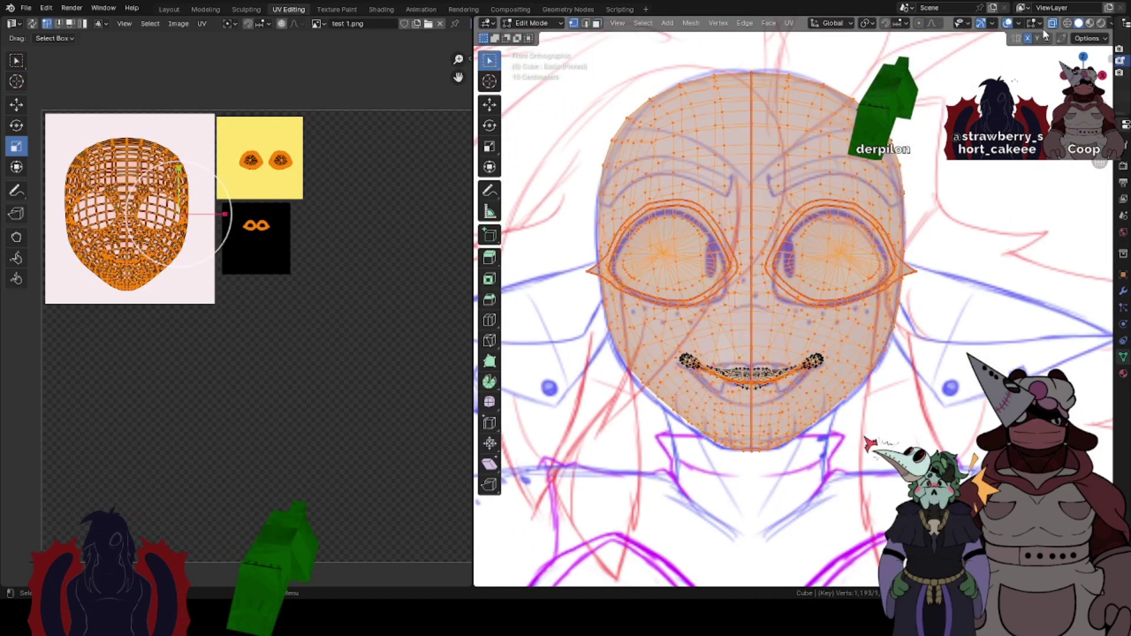
scroll(628, 93, "down", 1)
left_click_drag(629, 93, 924, 471)
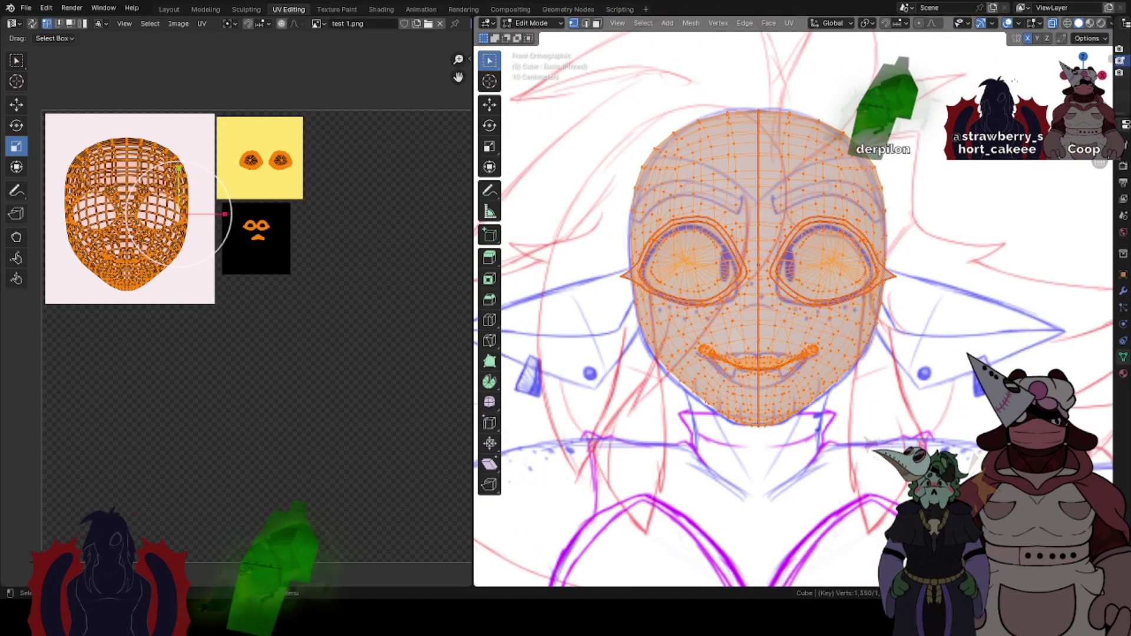
left_click(1051, 24)
left_click(616, 79)
scroll(616, 79, "up", 1)
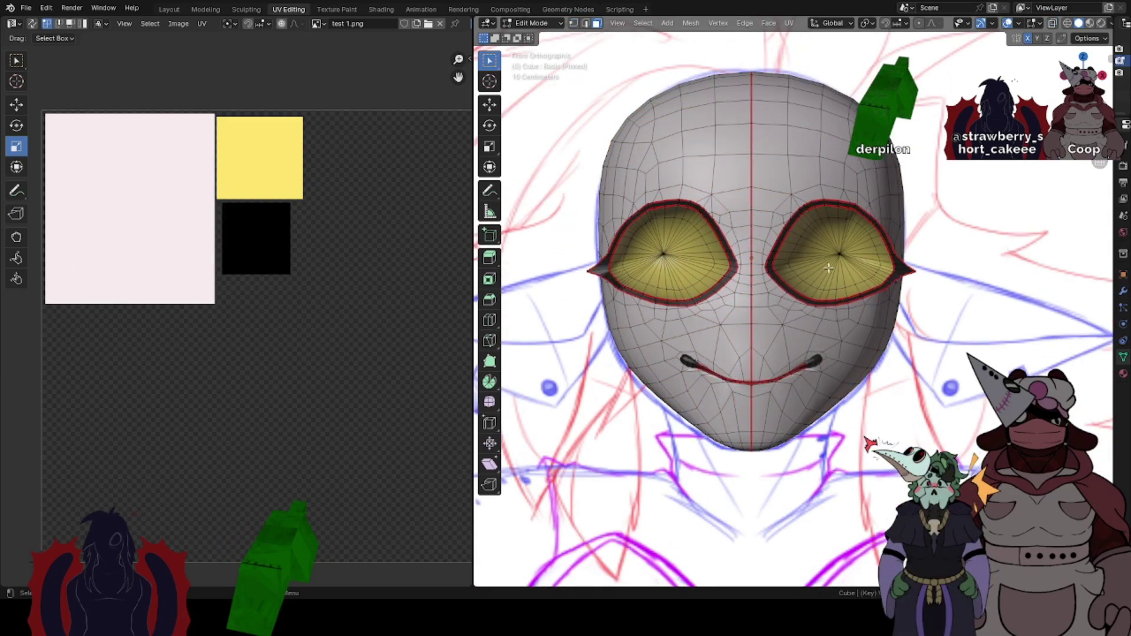
- Try to project the UVs of both inner eyes from the front view
key("l")
key("l")
left_click(788, 22)
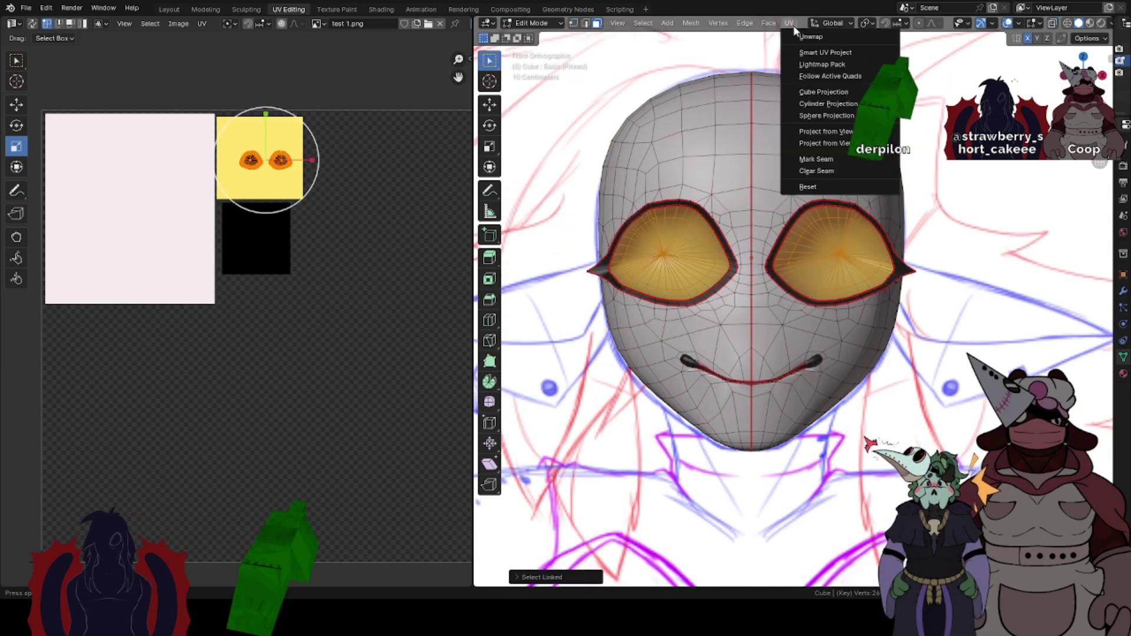
left_click(825, 131)
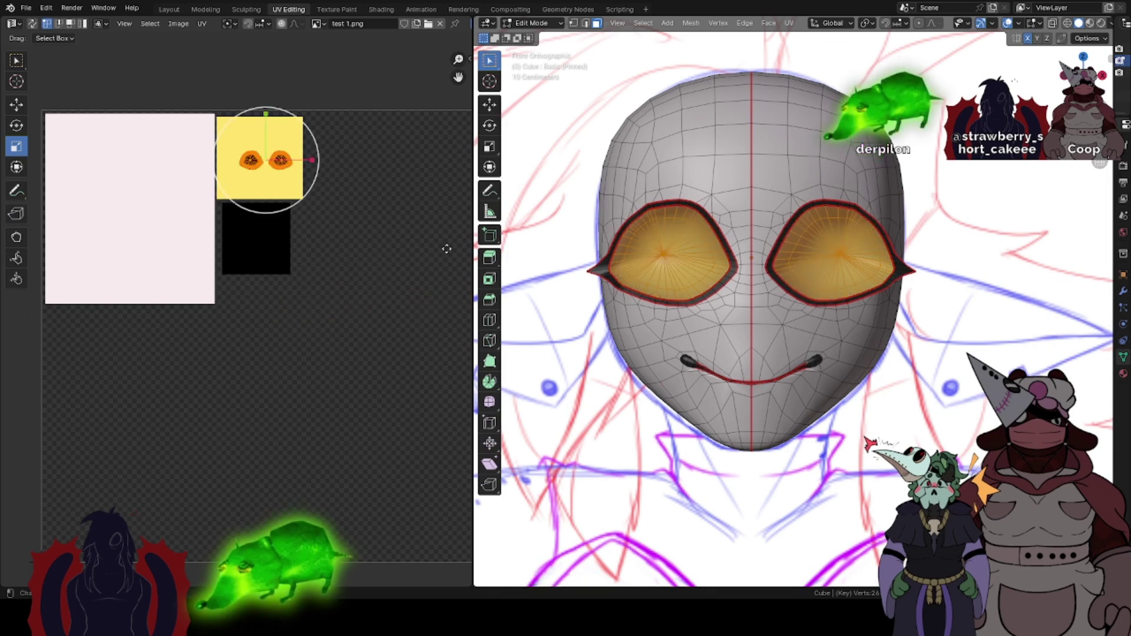
key("Tab")
middle_click_drag(808, 249, 884, 251)
scroll(885, 251, "up", 3)
key("Tab")
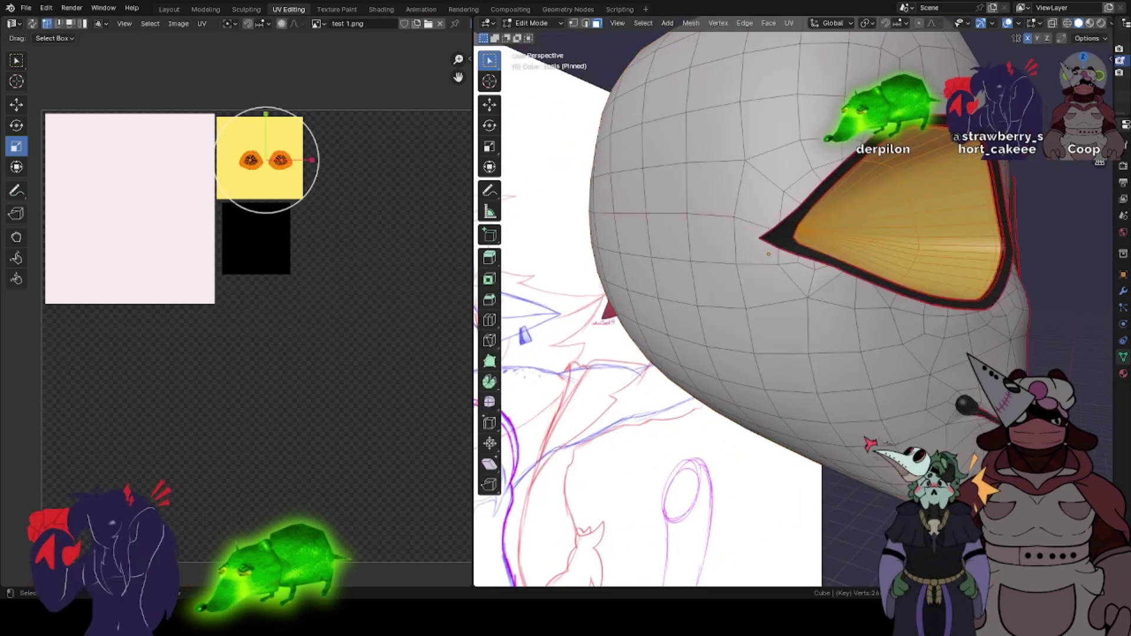
- Try to project the inner eye UVs from the left view and reposition them, and undo the attempt
left_click(1082, 76)
left_click(788, 23)
left_click(815, 133)
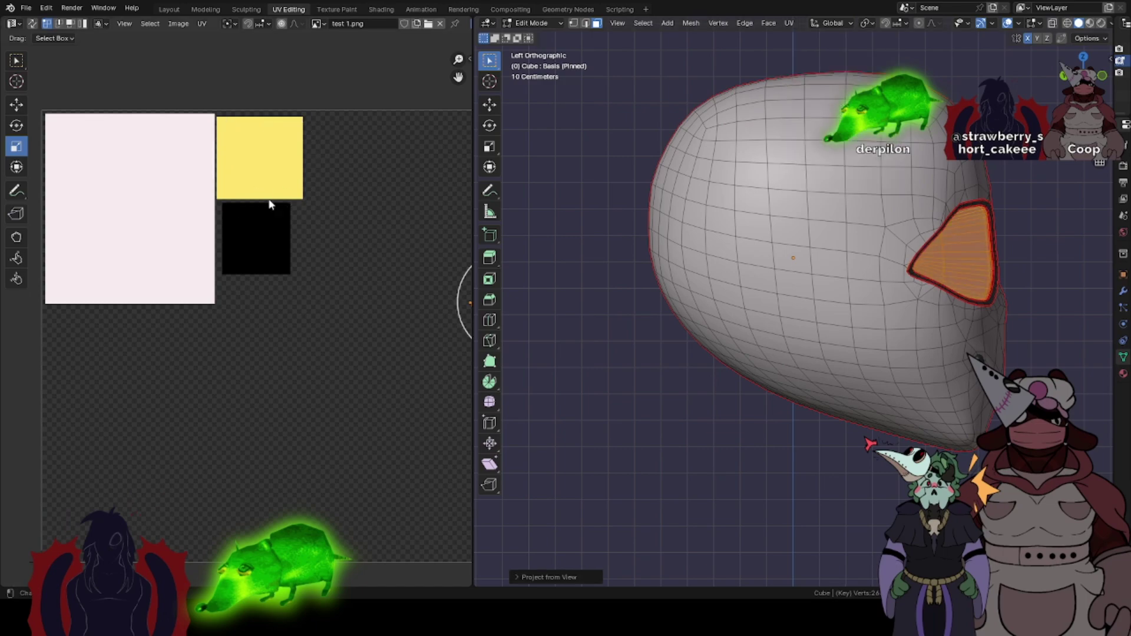
key("g")
left_click(85, 112)
key("ctrl+z")
key("ctrl+z")
- Check the textured eyes in object mode from the left side, an angled view and the front
key("Tab")
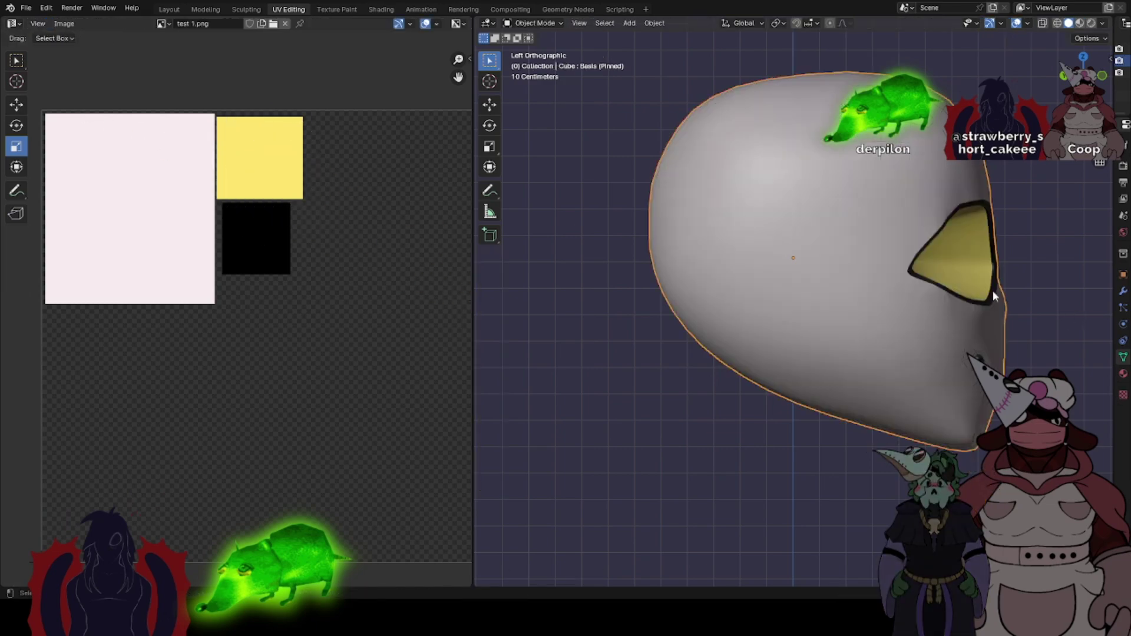
key("Tab")
middle_click_drag(997, 298, 807, 303)
scroll(807, 303, "down", 2)
key("Tab")
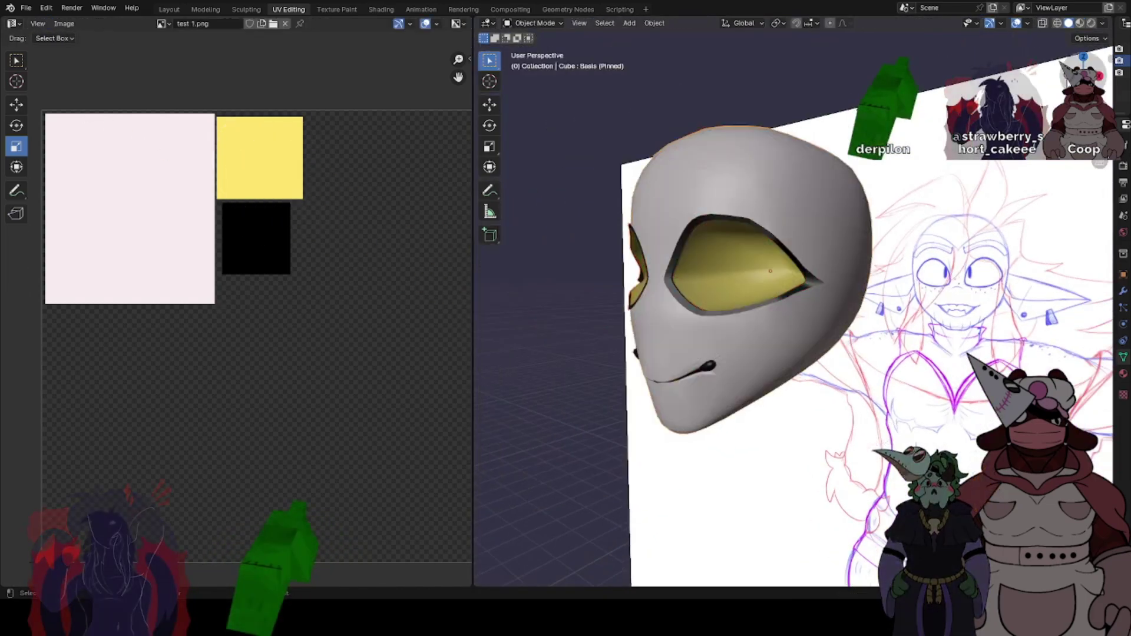
left_click(1070, 77)
- Change the viewport lighting to Studio in the Layout workspace
left_click(1104, 23)
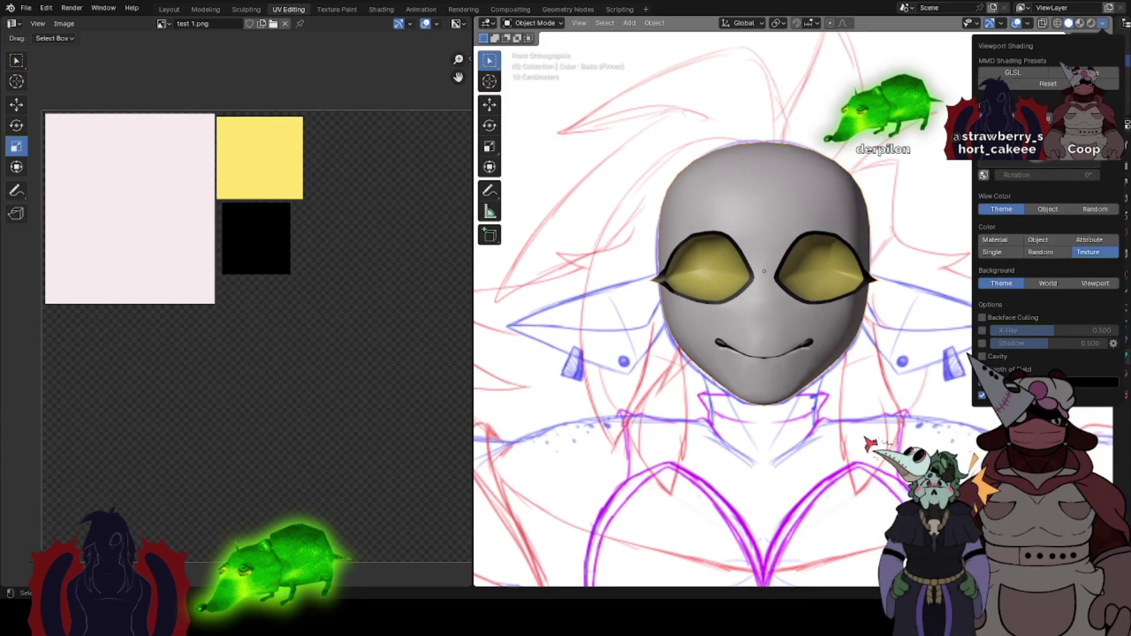
left_click(169, 10)
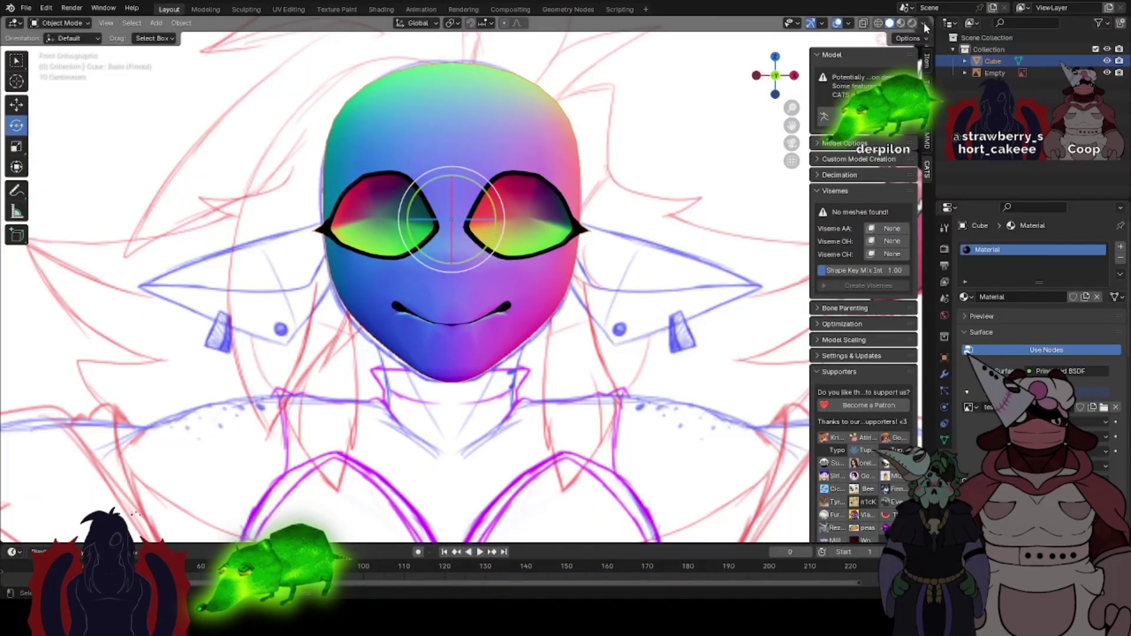
left_click(923, 25)
left_click(876, 118)
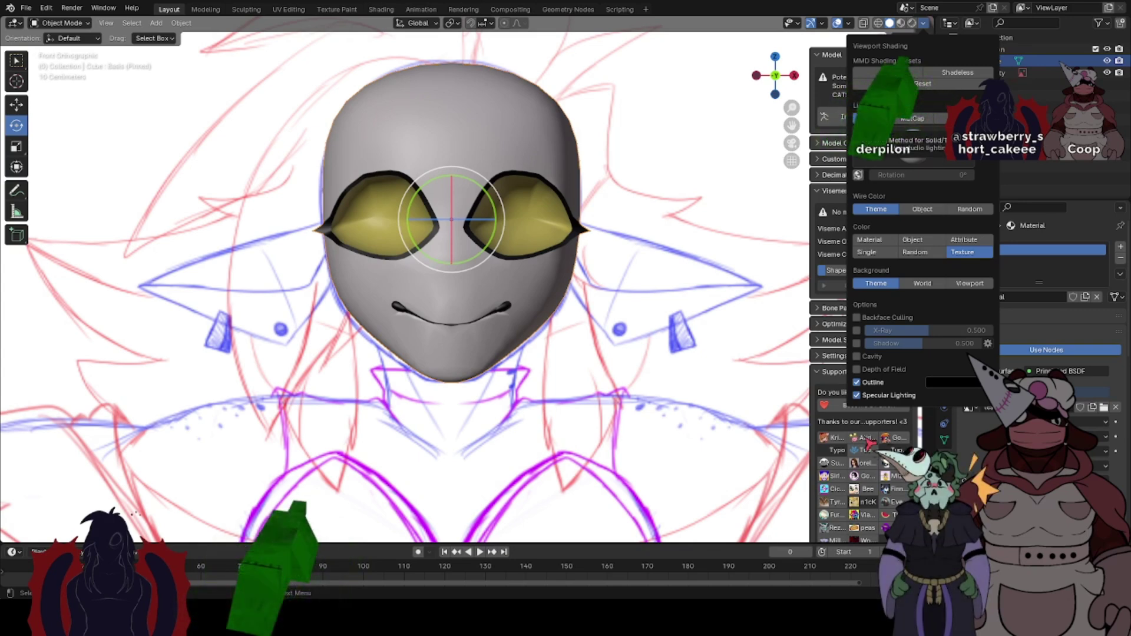
- Select the linked faces of both inner eyes in edit mode in the UV Editing workspace
left_click(290, 10)
key("Tab")
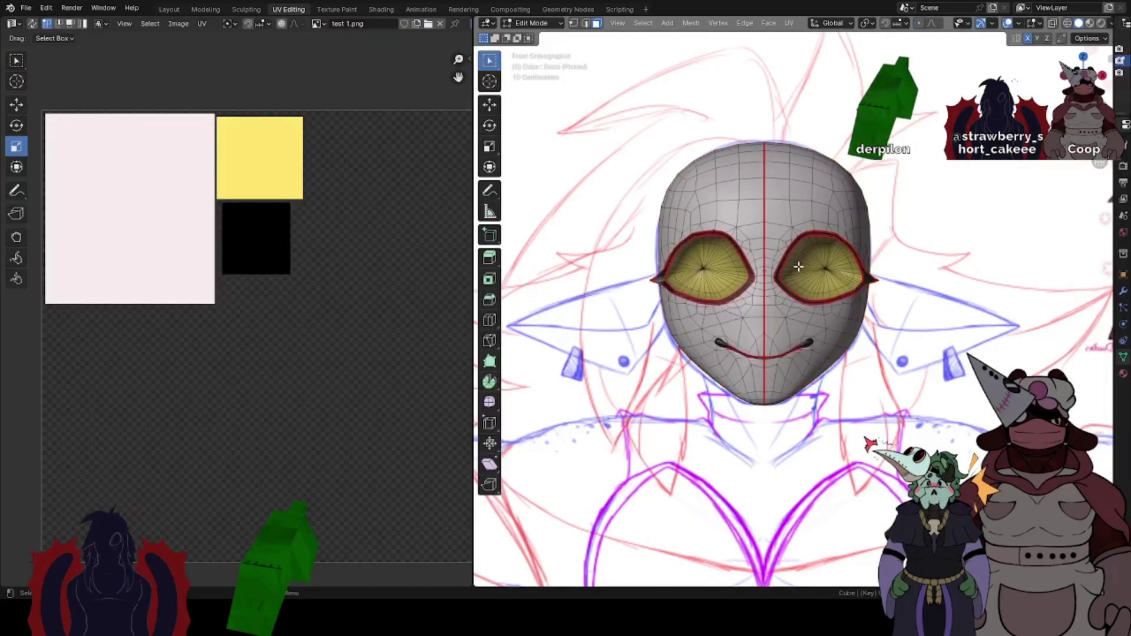
left_click(802, 267)
key("l")
key("l")
- Try to project the inner eye UVs from tilted views above and below the head
left_click(1064, 75)
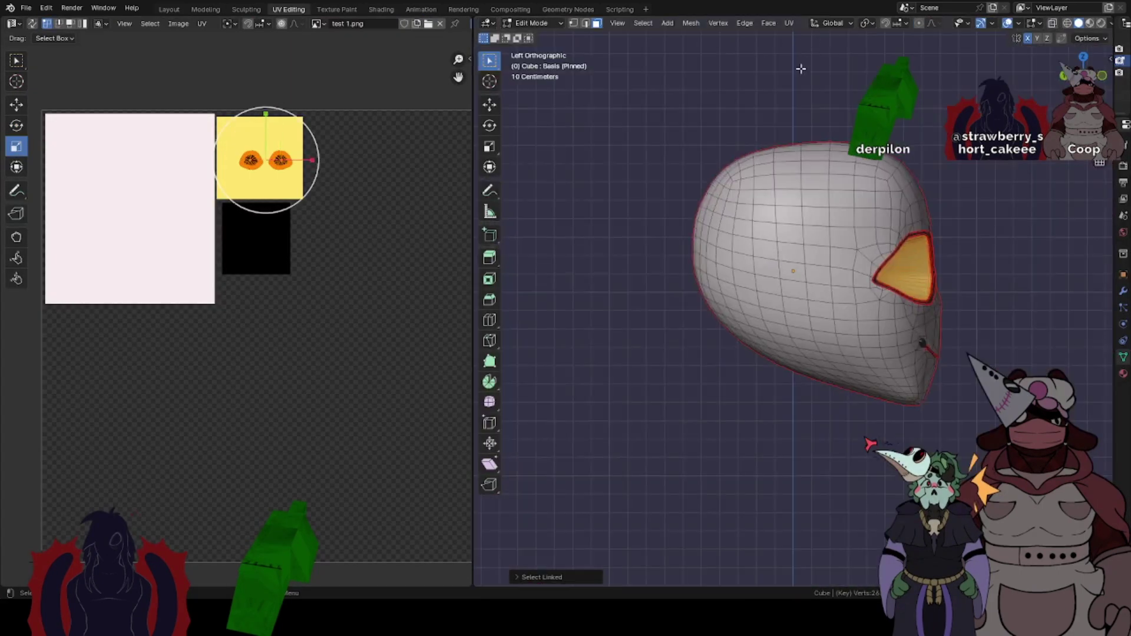
middle_click_drag(793, 79, 771, 192)
left_click(790, 23)
left_click(814, 144)
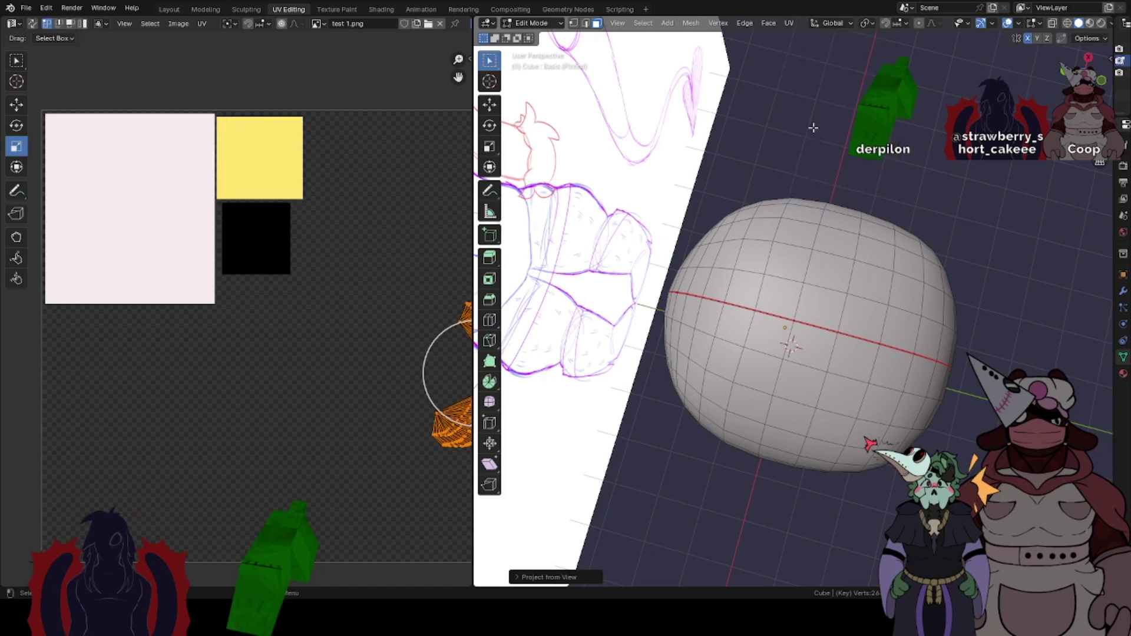
scroll(363, 288, "down", 2)
key("g")
left_click(256, 257)
middle_click_drag(866, 235, 754, 28)
left_click(789, 23)
left_click(831, 143)
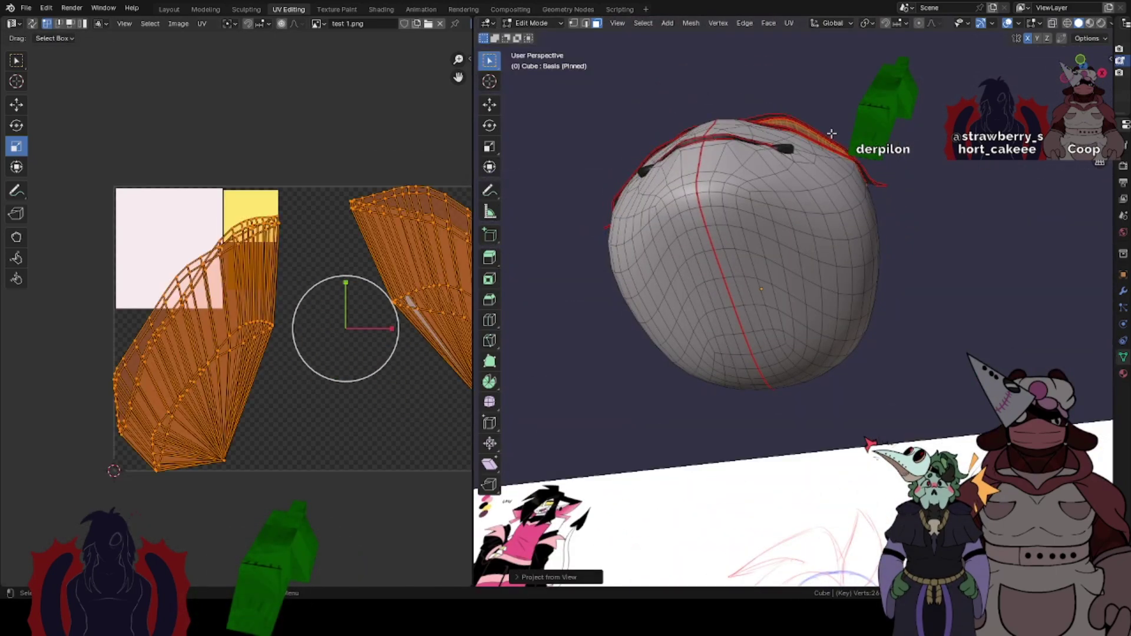
- Project the UVs of both inner eyes from the front view and place them on the yellow swatch
left_click(1081, 60)
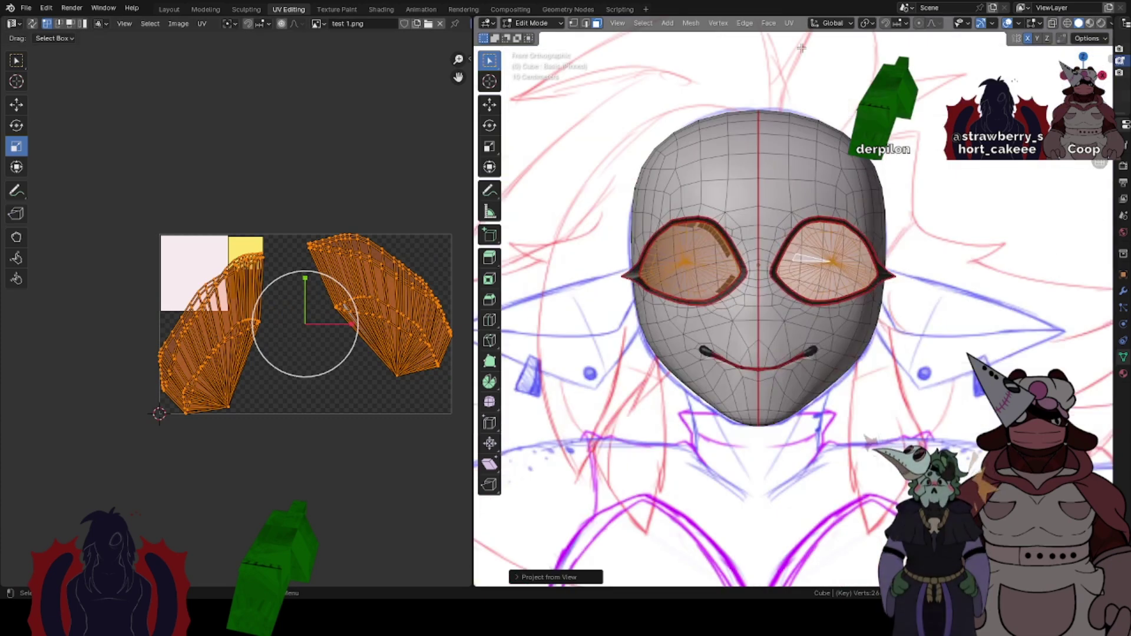
left_click(790, 23)
left_click(844, 131)
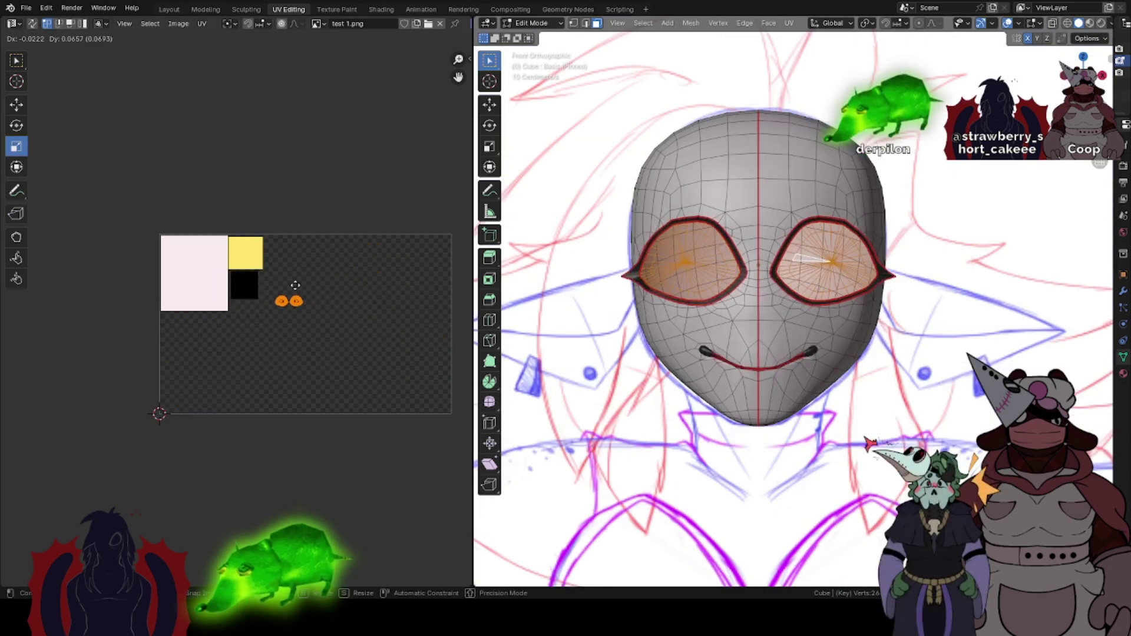
left_click(252, 238)
- Return the head to object mode and examine the eye shading up close in the Layout workspace
key("Tab")
mouse_move(780, 234)
middle_mouse_down()
mouse_move(843, 232)
mouse_move(723, 239)
mouse_move(782, 204)
mouse_move(809, 245)
mouse_move(795, 239)
middle_mouse_up()
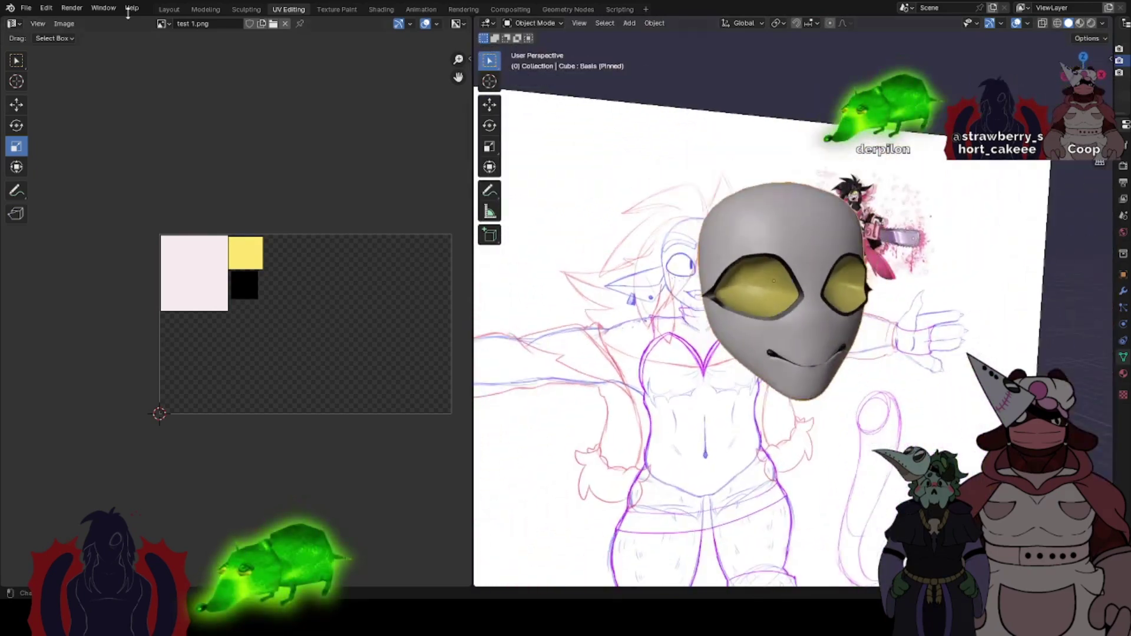
left_click(168, 9)
scroll(472, 264, "up", 1)
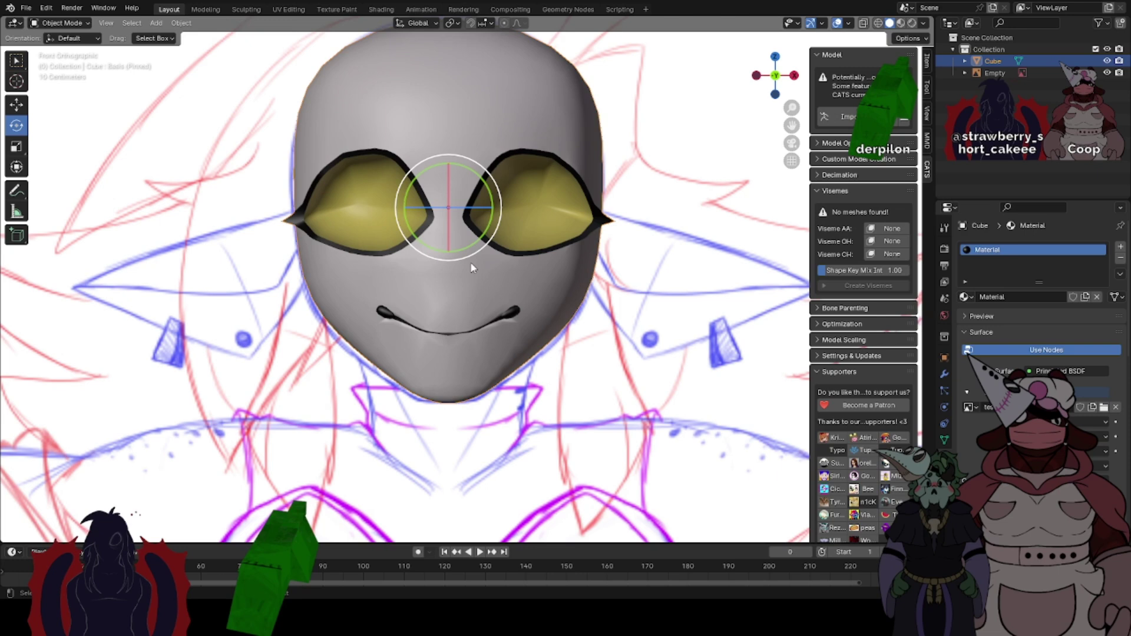
left_click_drag(791, 126, 786, 195)
scroll(430, 238, "up", 1)
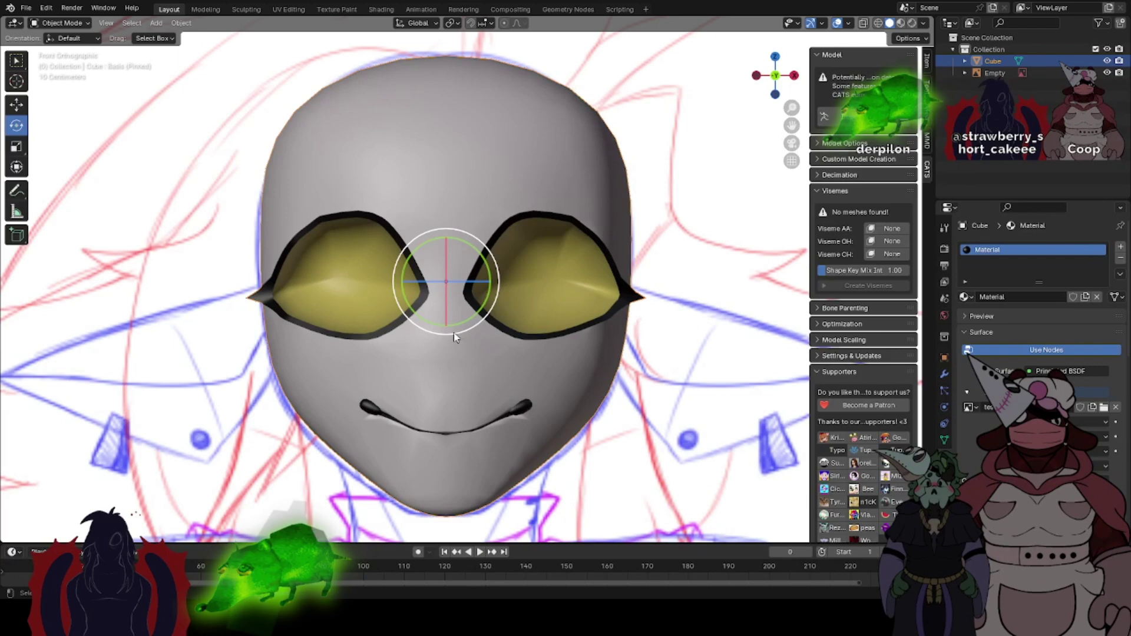
- Apply the Shadeless MMD shading preset to the Layout viewport
left_click(925, 25)
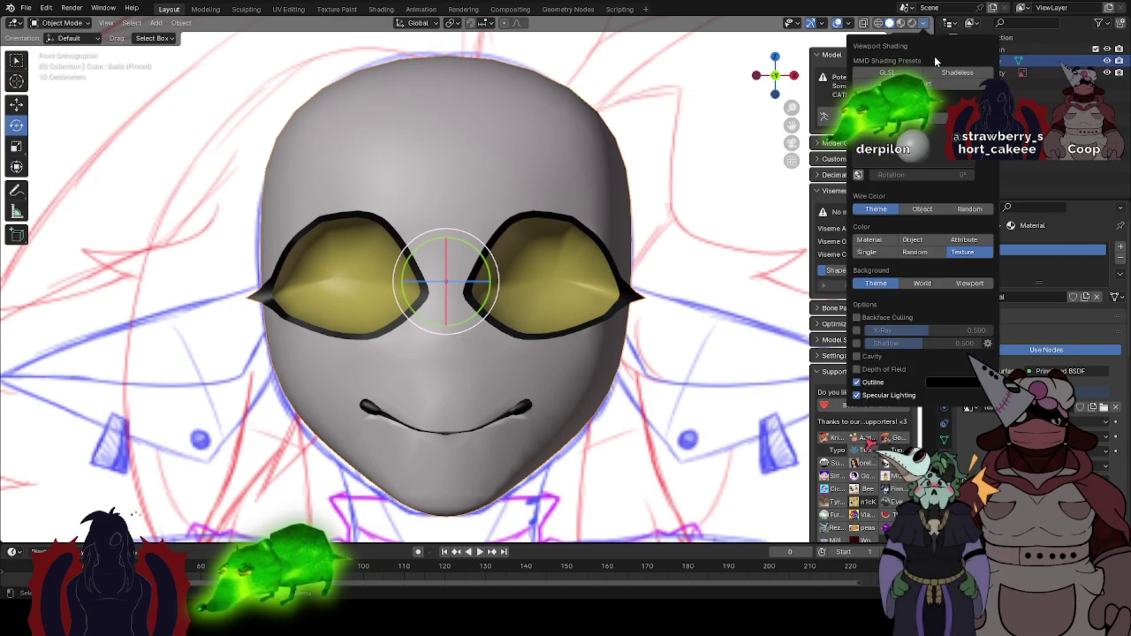
left_click(957, 71)
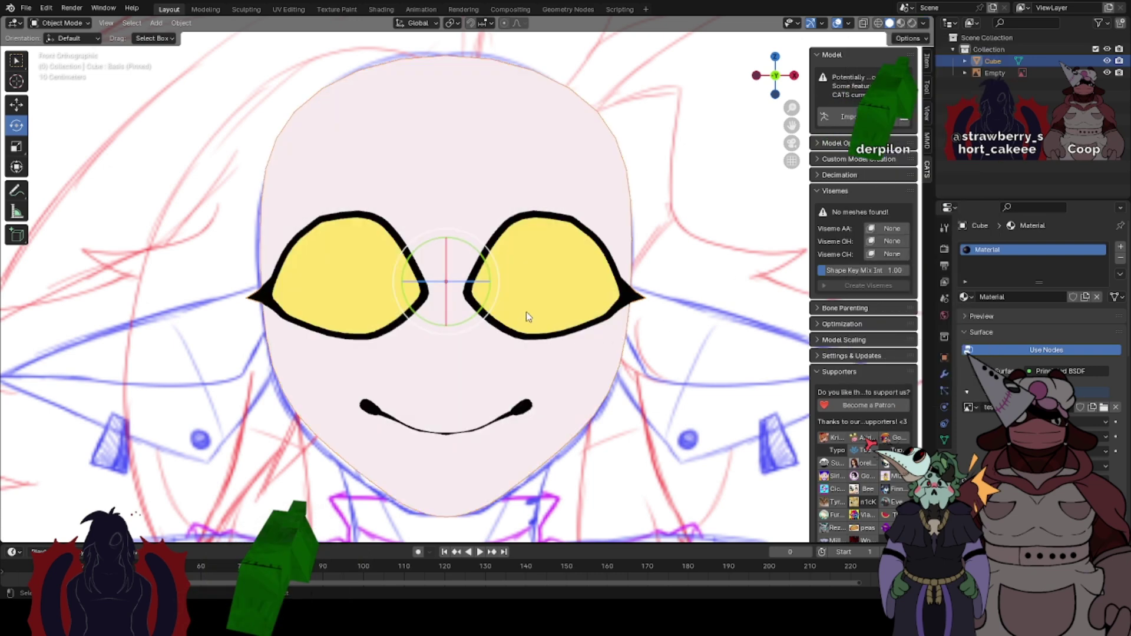
left_click(694, 393)
left_click(602, 370)
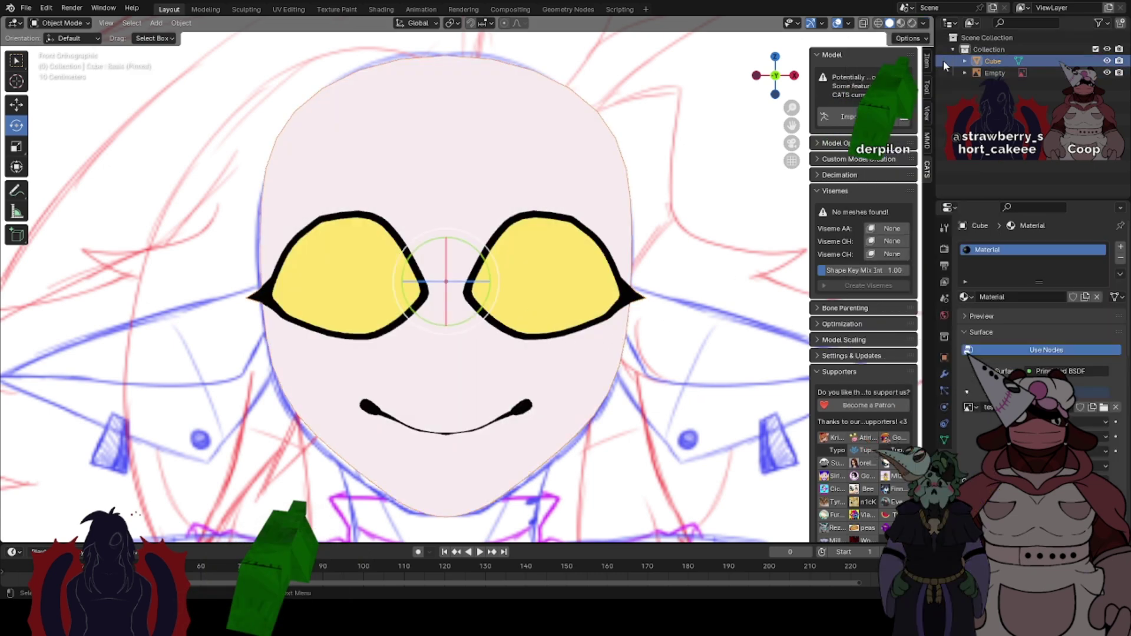
- Compare the head's look under Studio and Flat viewport lighting, ending on Flat
left_click(925, 24)
left_click(880, 119)
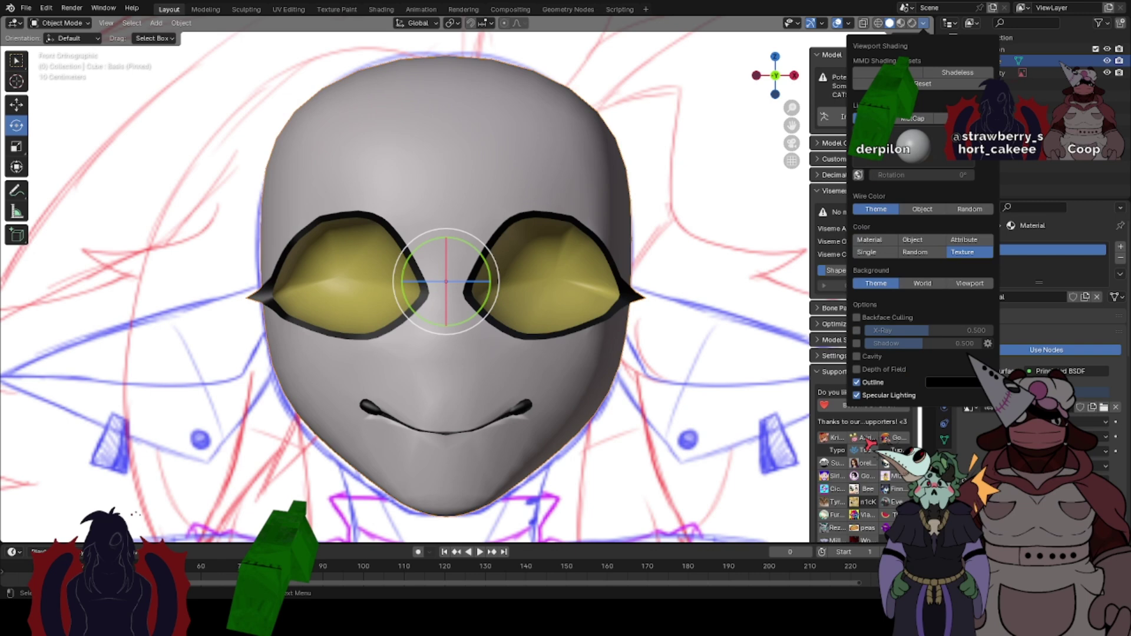
left_click(964, 119)
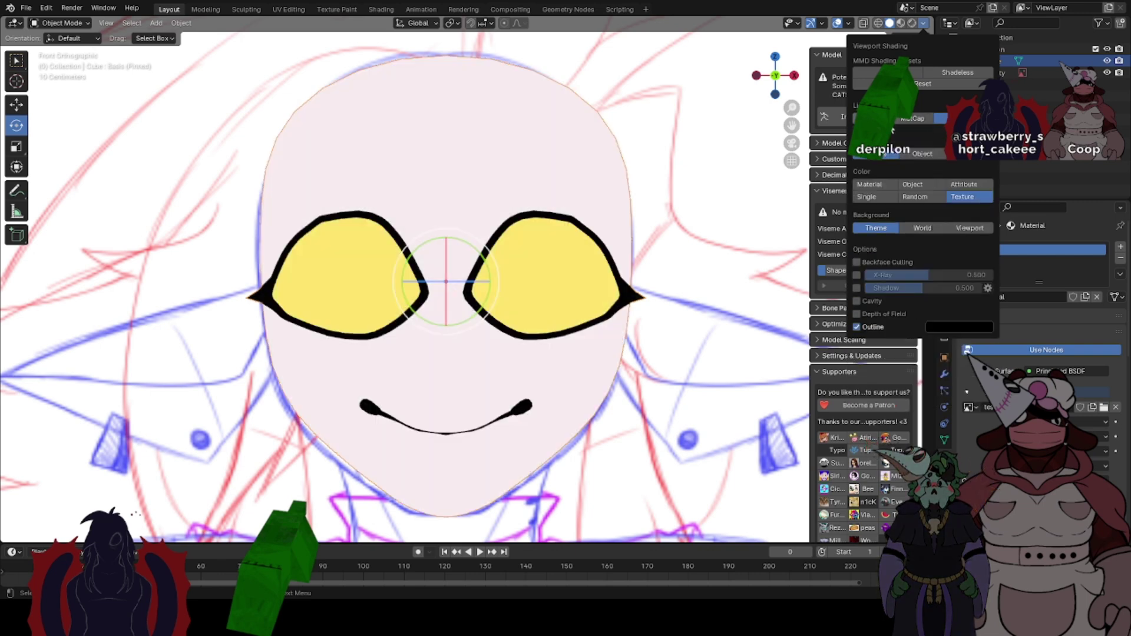
left_click(879, 119)
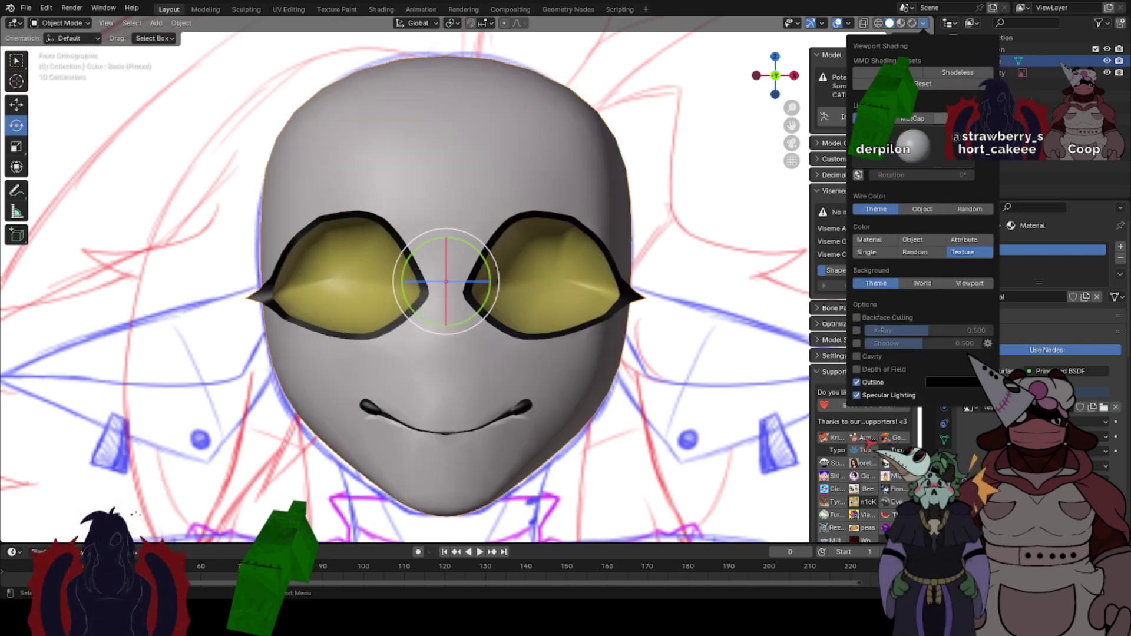
left_click(964, 119)
left_click(880, 119)
left_click(964, 119)
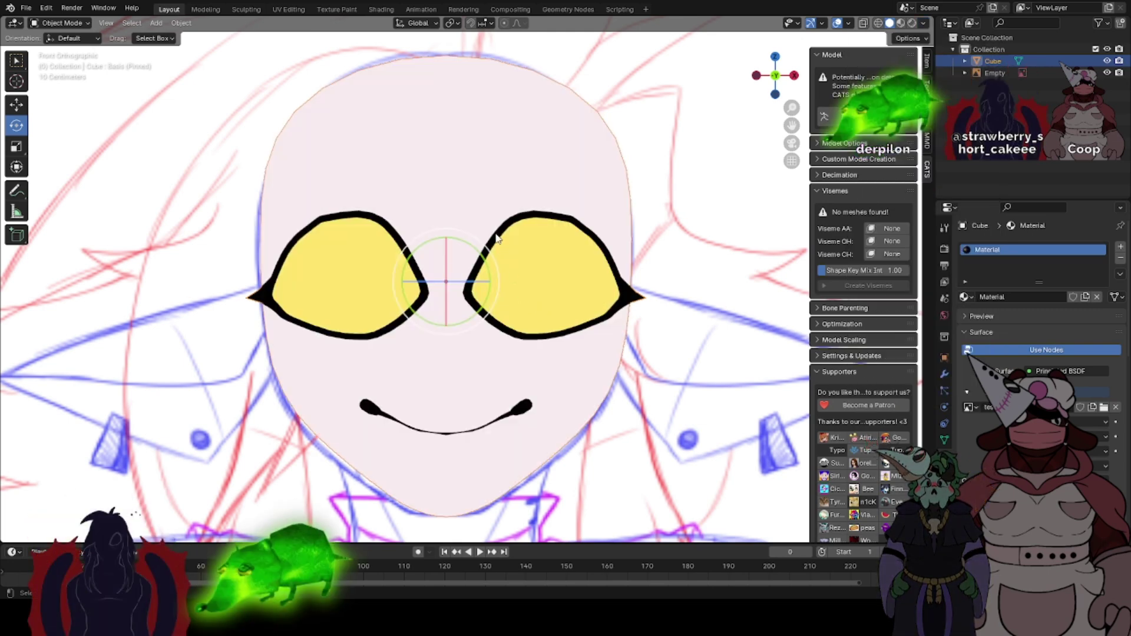
- Preview the head with MatCap viewport lighting and switch back to Flat
scroll(496, 237, "down", 2)
left_click(923, 23)
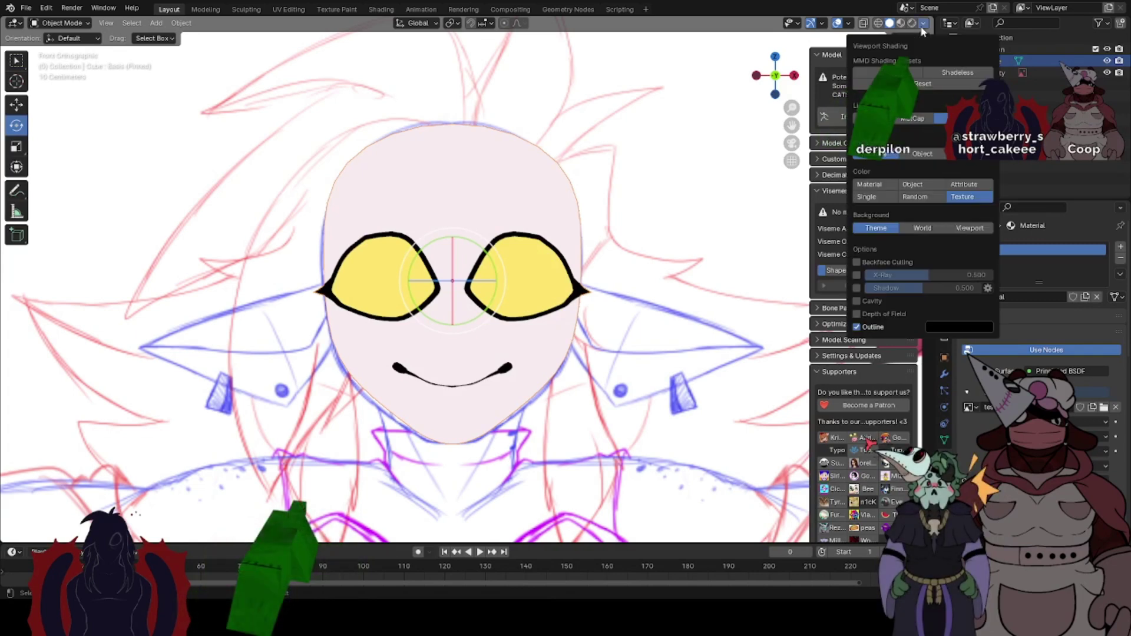
left_click(907, 118)
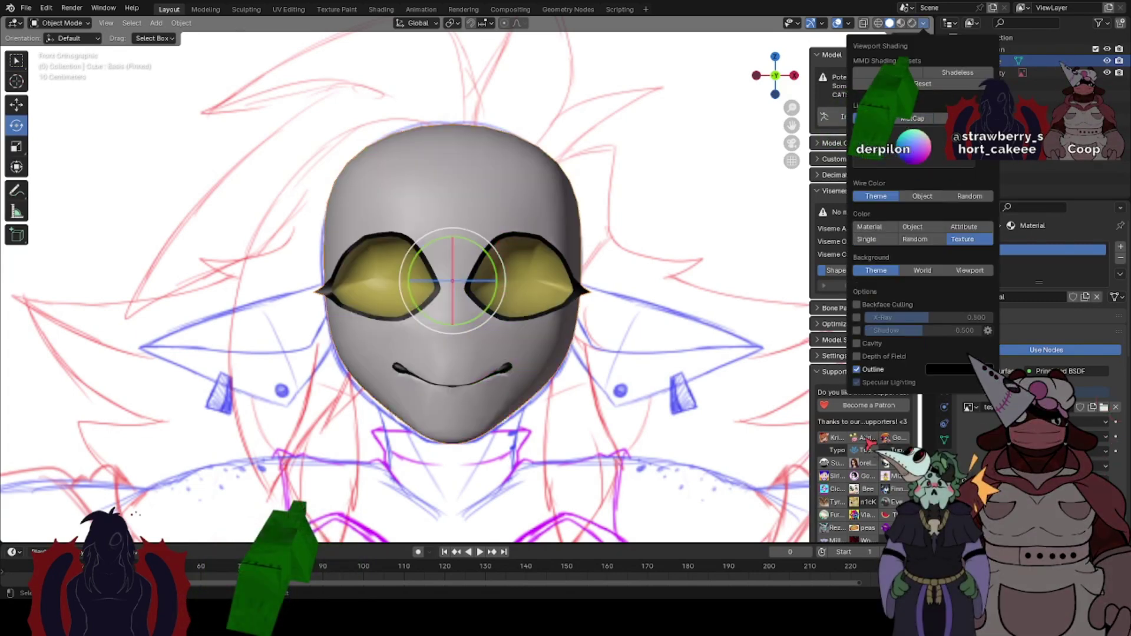
left_click(923, 120)
left_click(938, 119)
- Examine the flat-lit head from an angled view and from the front against the reference drawing, and select the reference image
scroll(495, 274, "up", 1)
middle_click_drag(496, 274, 370, 235)
scroll(585, 267, "up", 2)
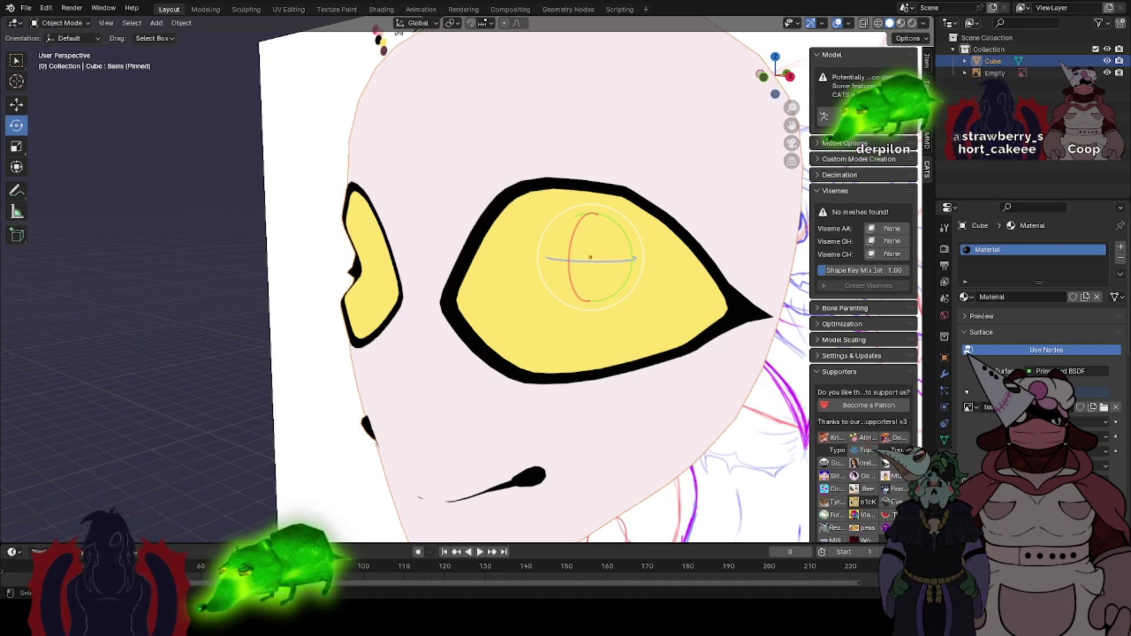
left_click(775, 94)
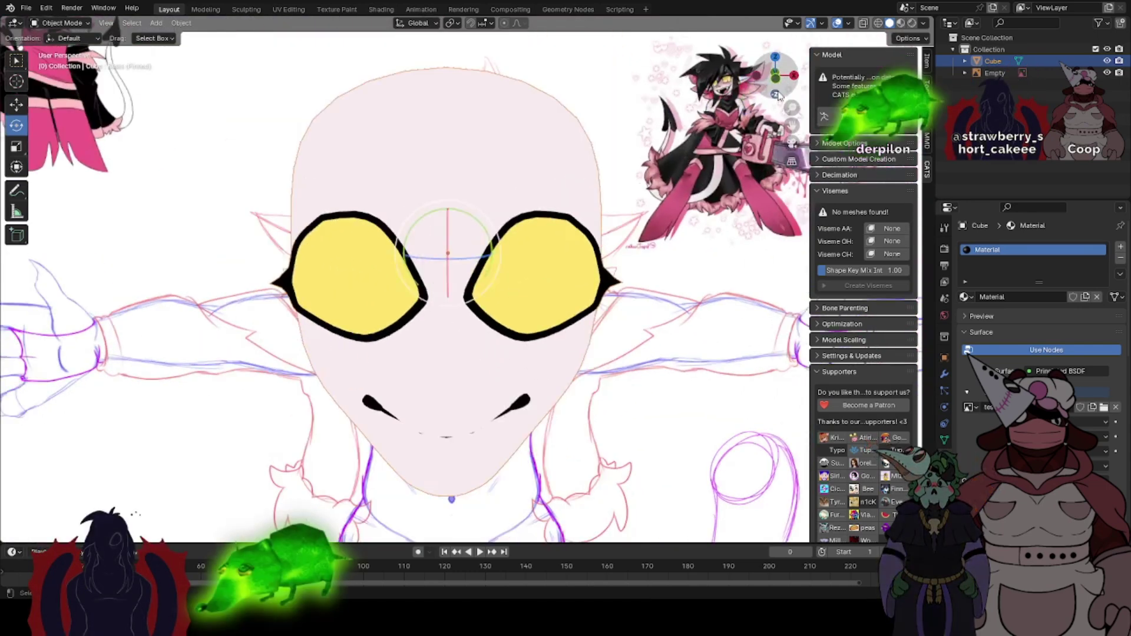
left_click(775, 80)
scroll(538, 238, "up", 2)
scroll(538, 238, "down", 4)
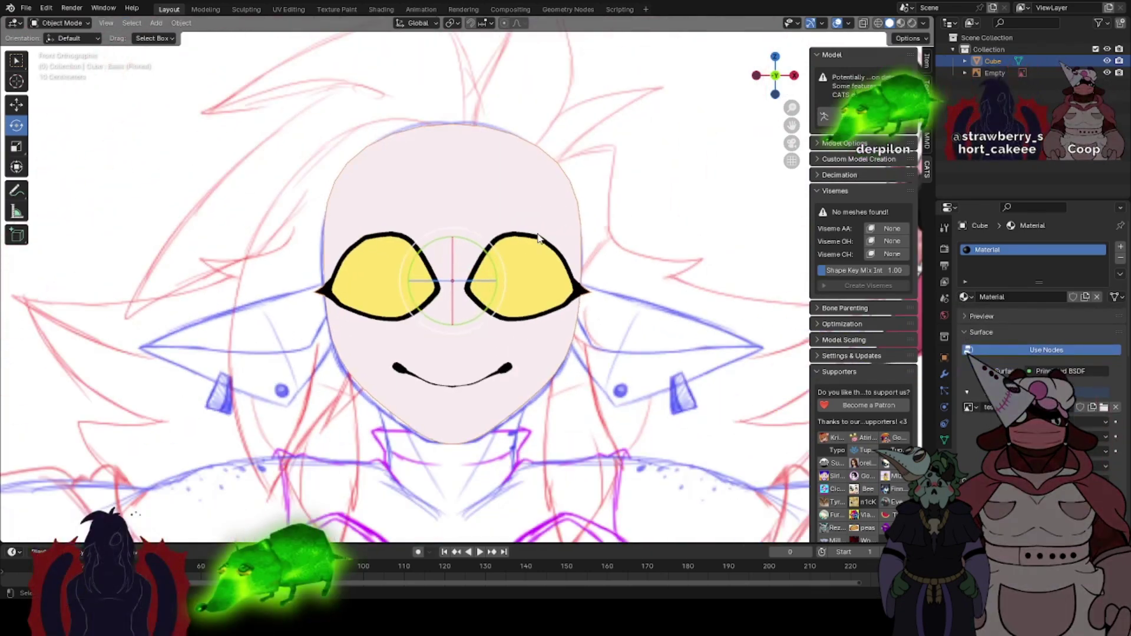
scroll(476, 258, "down", 3)
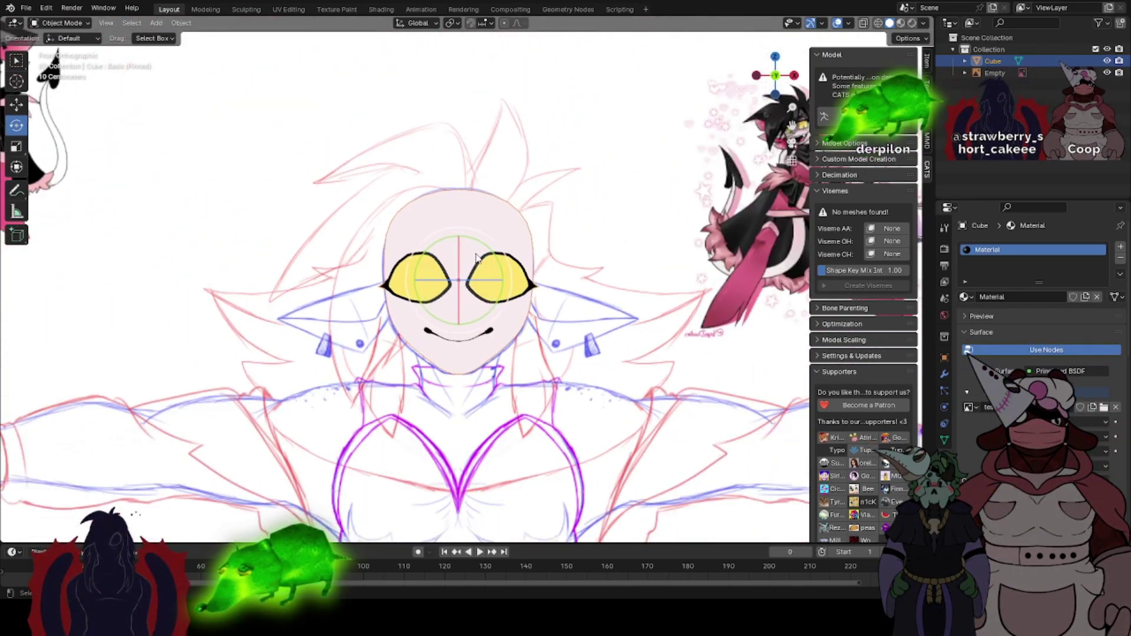
scroll(476, 258, "up", 1)
scroll(500, 283, "down", 1)
left_click(528, 335)
scroll(528, 335, "up", 2)
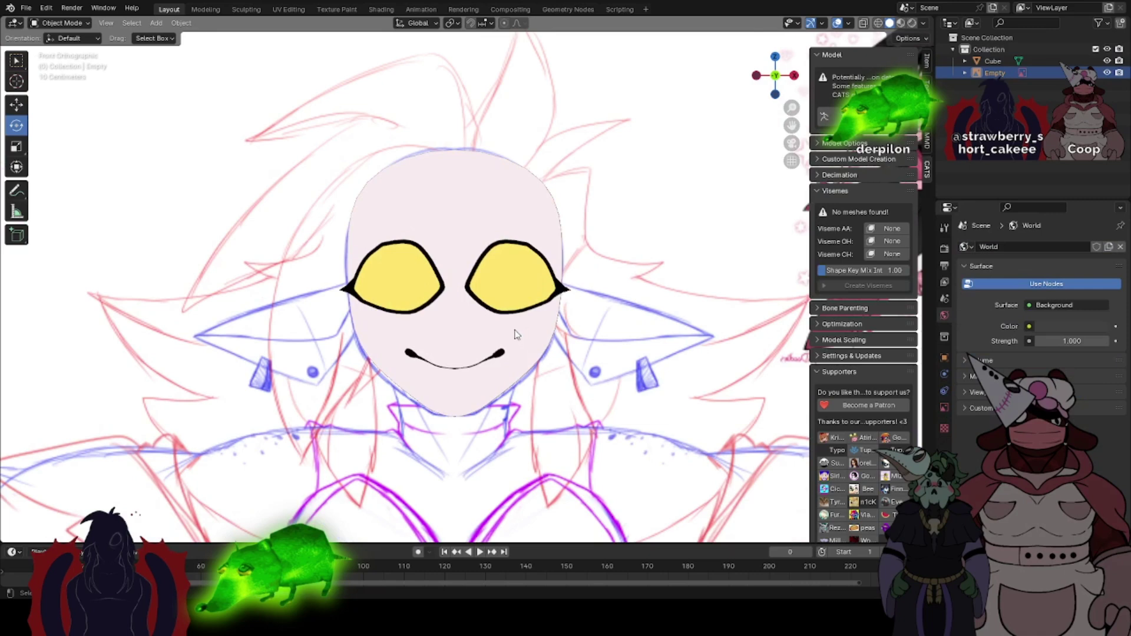
- Preview the front view with Studio lighting once more, return to Flat and inspect the face closely
left_click(923, 24)
left_click(874, 118)
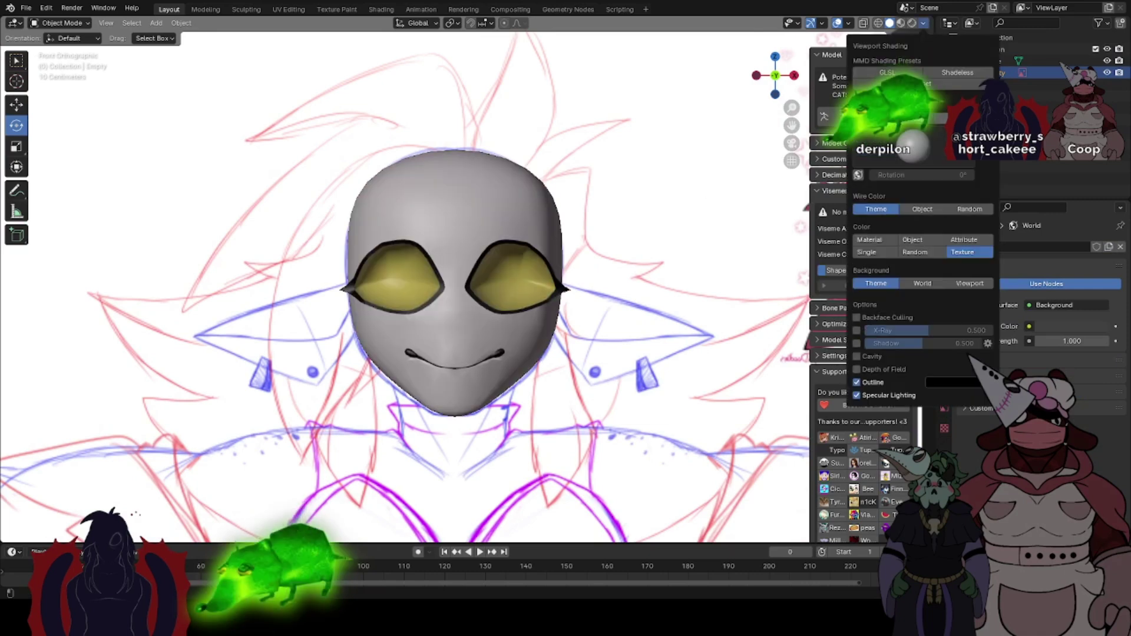
left_click(955, 118)
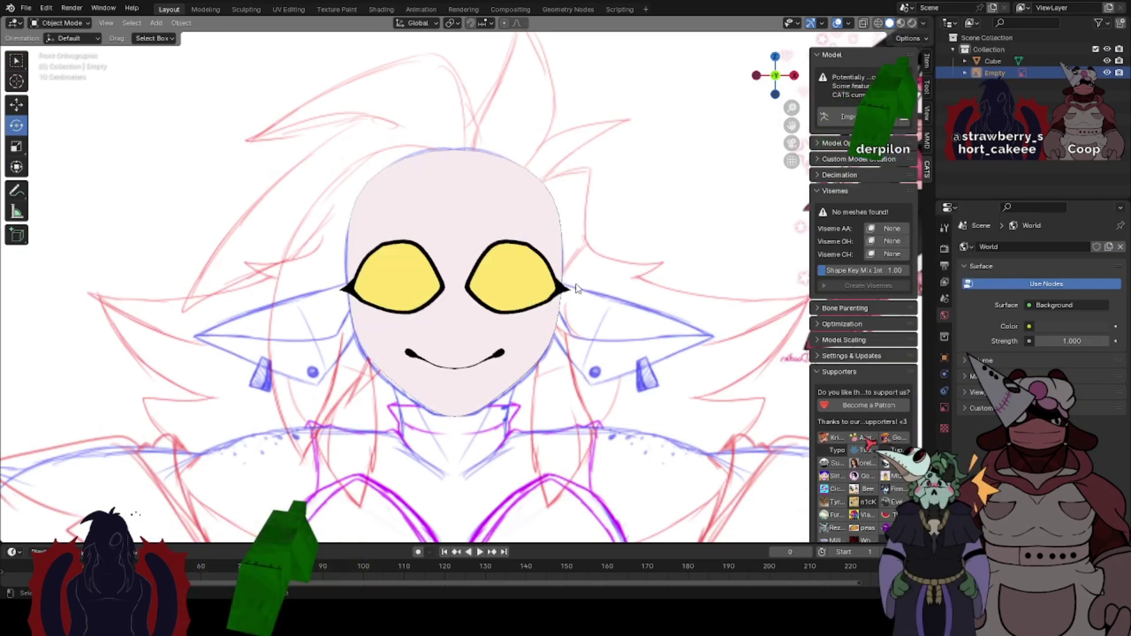
left_click(923, 22)
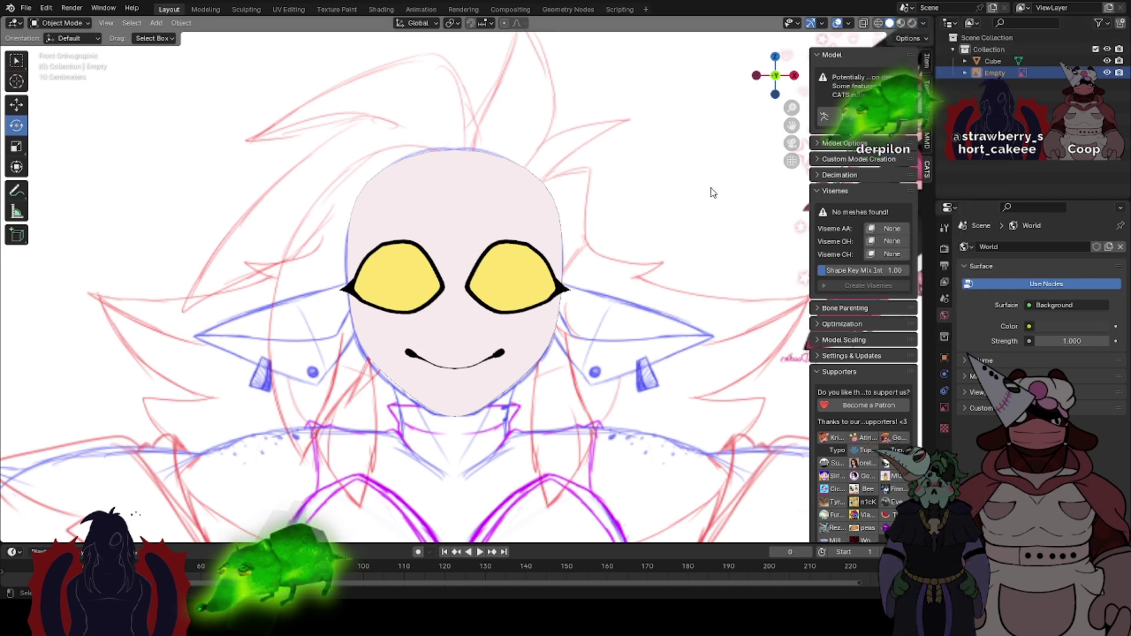
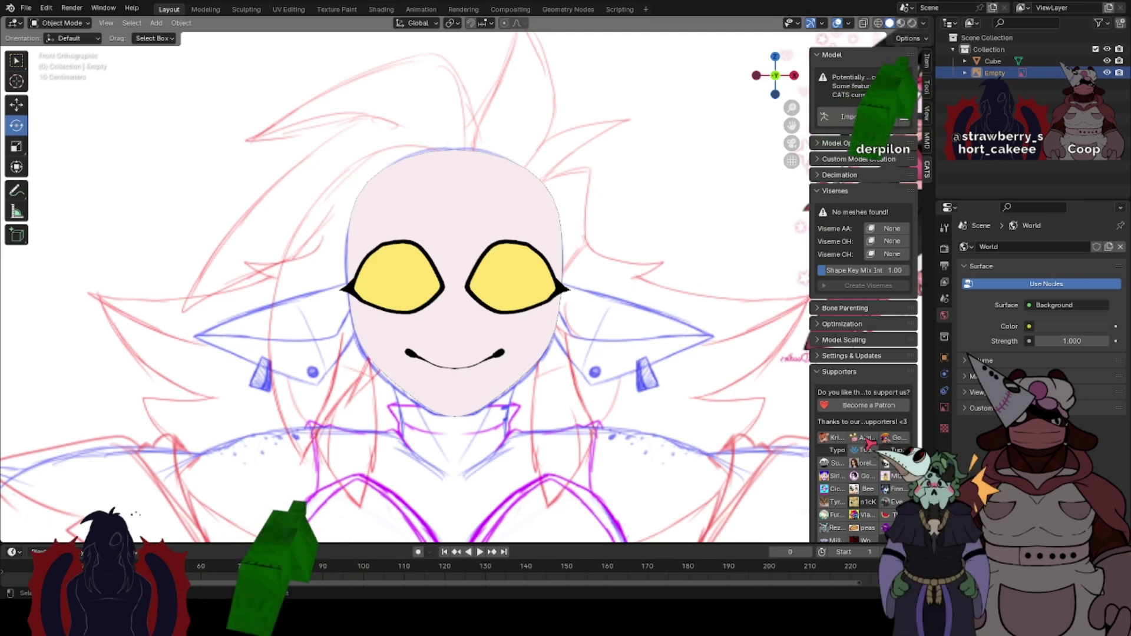
scroll(492, 193, "up", 2)
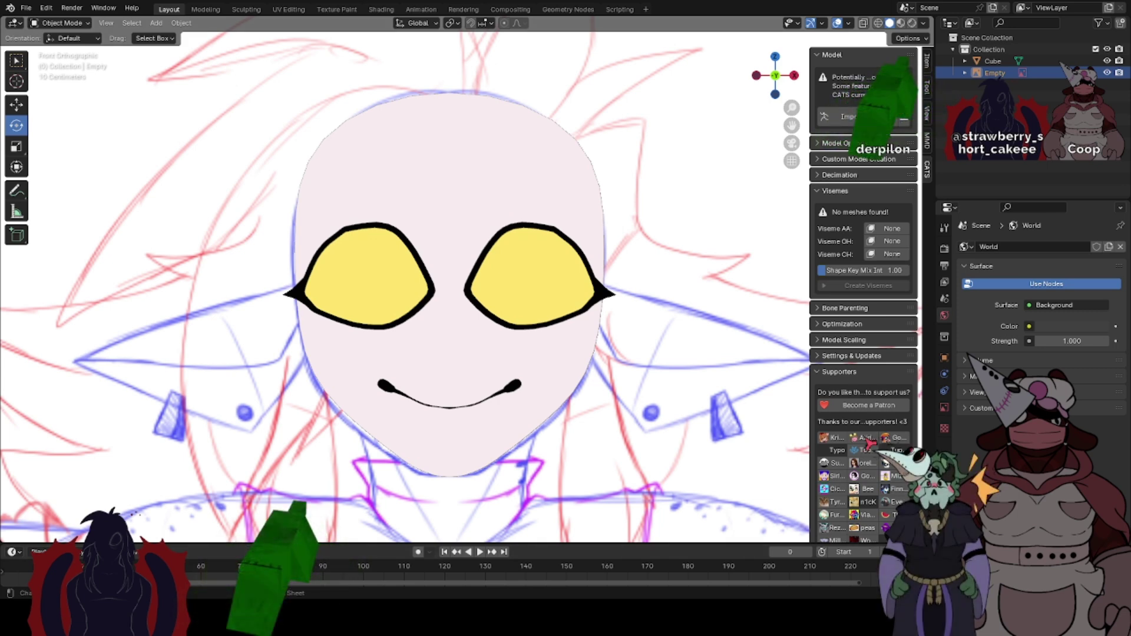
- Switch to Clip Studio Paint and open the image VRChat_2024-08-28_18-26-13.129_1280x720.png
key("alt+Tab")
left_click(16, 22)
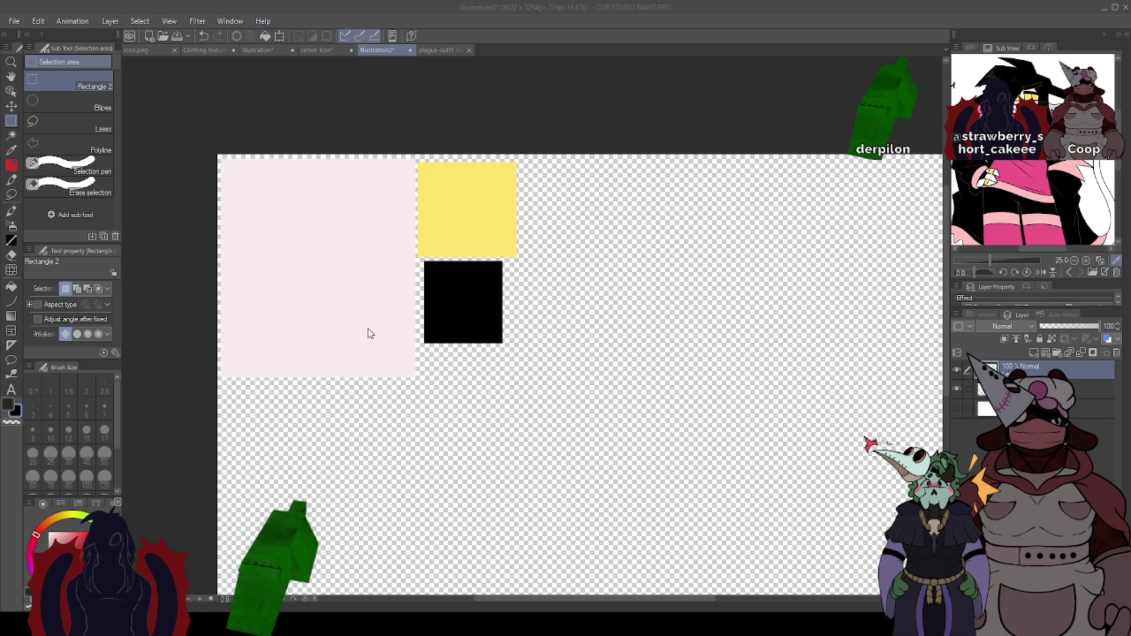
double_click(682, 313)
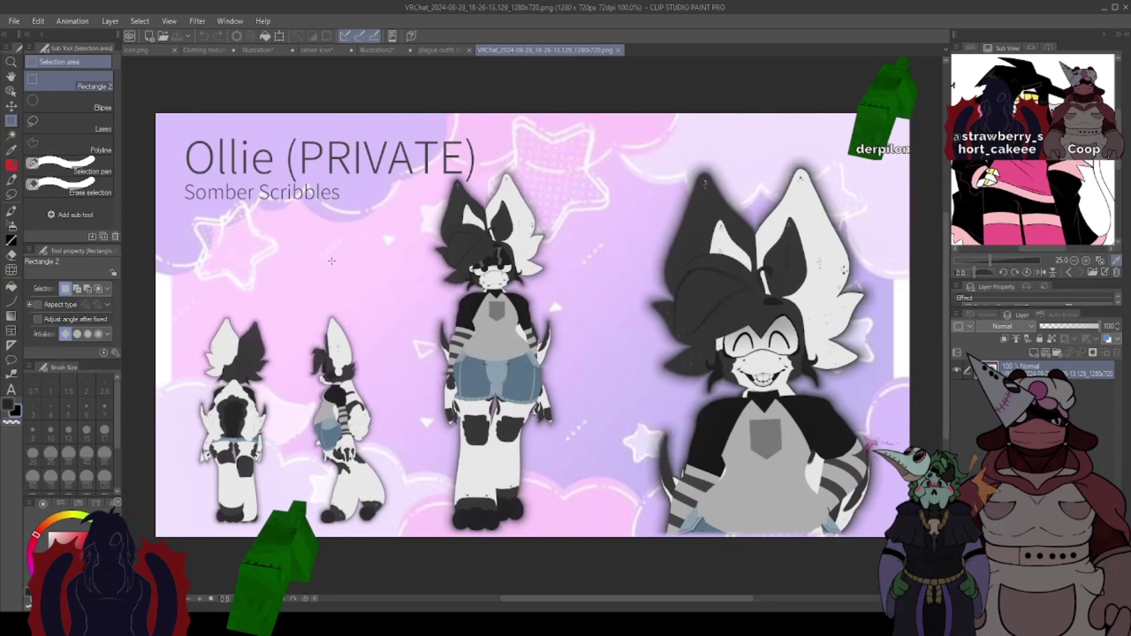
- Examine the avatar character sheet up close and as a whole, with the Navigator shown in place of the Sub View
scroll(401, 229, "up", 4)
scroll(527, 256, "up", 3)
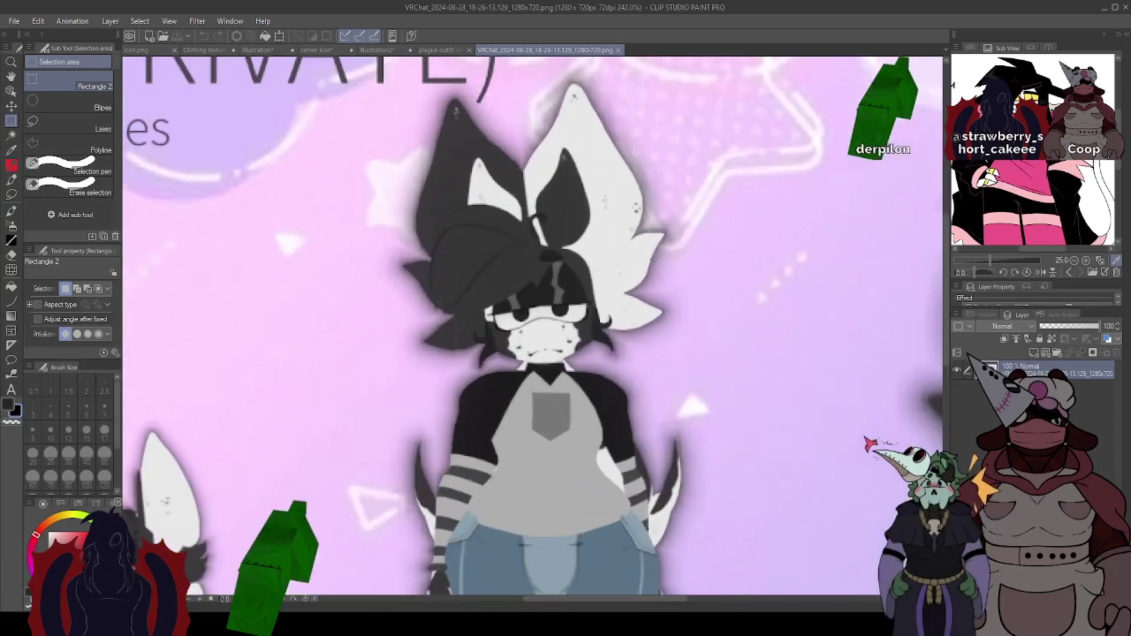
left_click(973, 49)
mouse_move(1022, 158)
left_mouse_down()
mouse_move(1077, 154)
mouse_move(1084, 169)
mouse_move(1069, 183)
mouse_move(1026, 169)
mouse_move(1027, 158)
left_mouse_up()
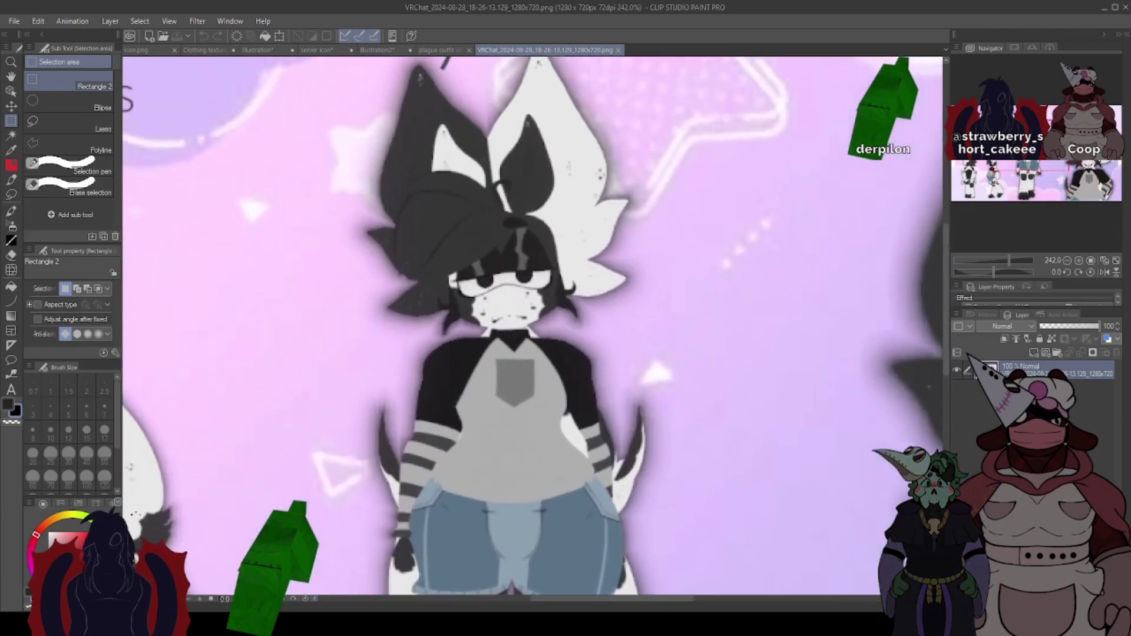
scroll(424, 212, "down", 5)
scroll(359, 263, "up", 1)
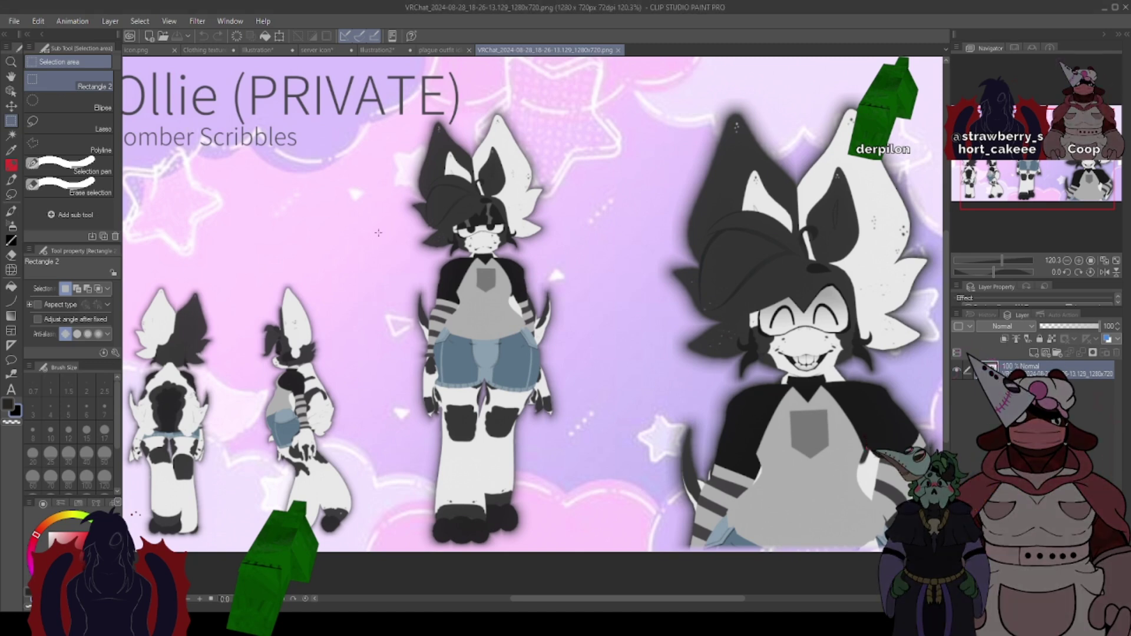
scroll(543, 350, "down", 2)
scroll(437, 330, "up", 1)
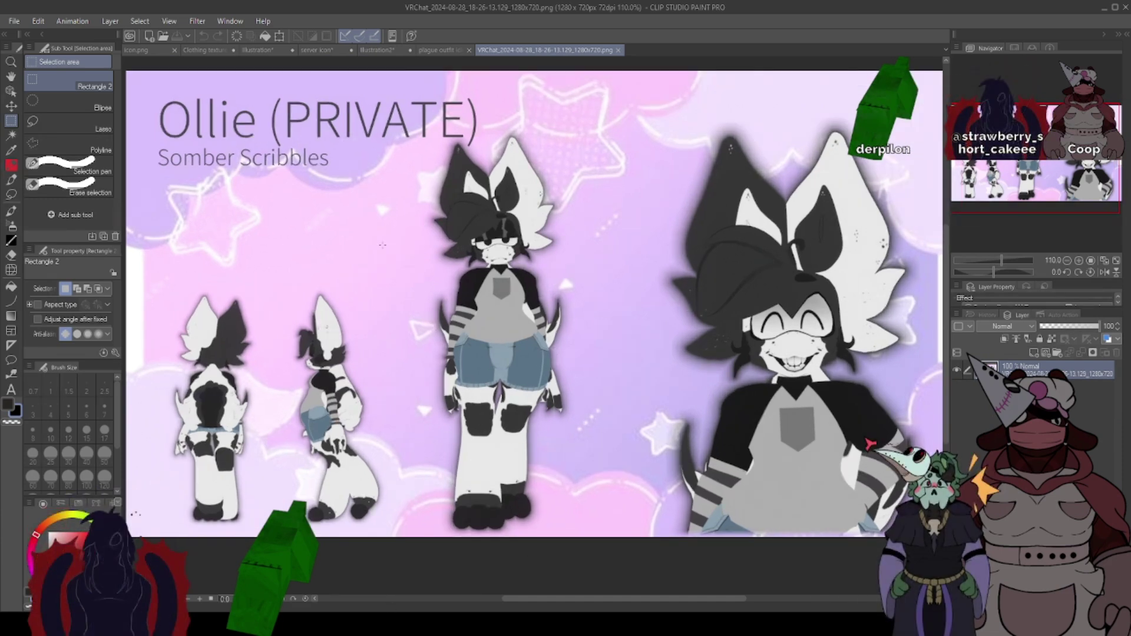
- Open the image VRChat_2024-08-16_16-03-03.938_1280x720.png for reference and return to Blender
left_click(51, 67)
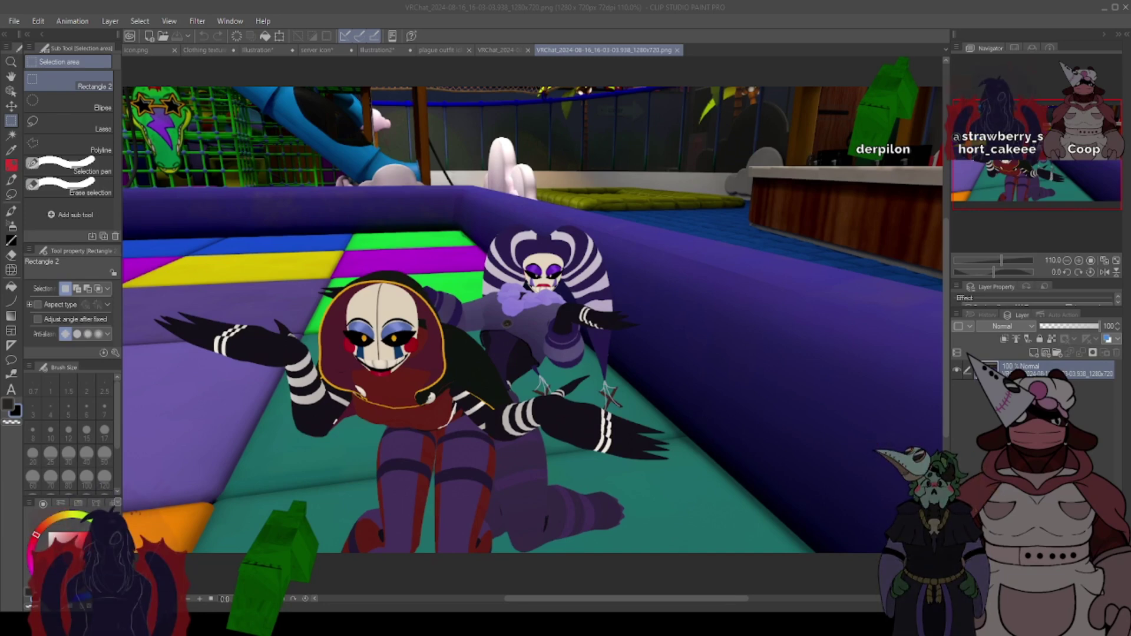
key("alt+Tab")
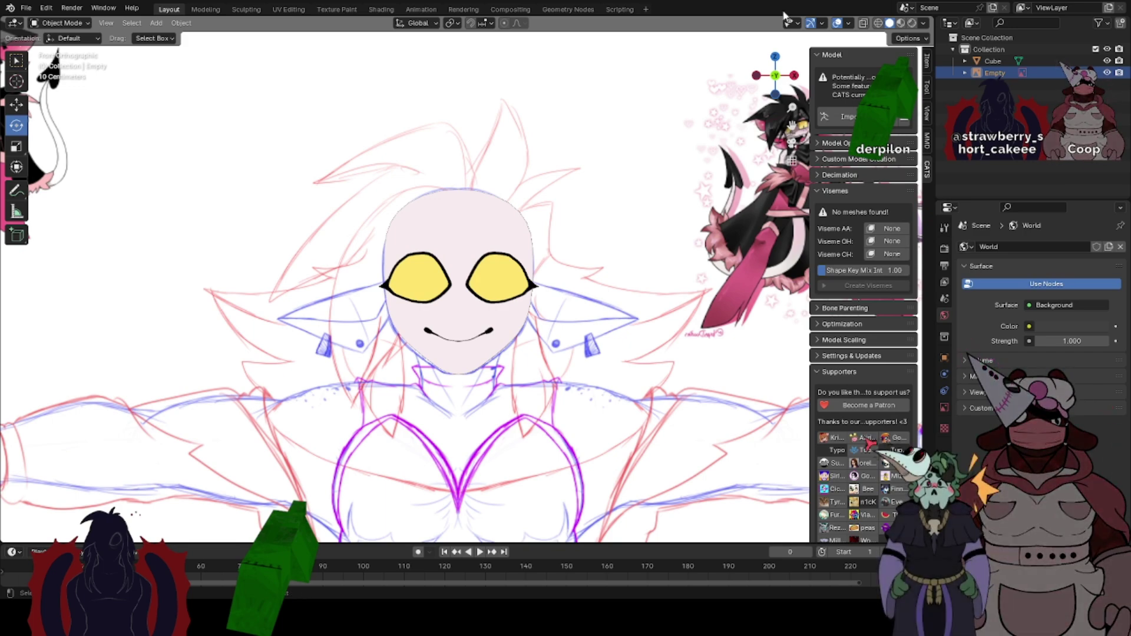
- Select the head mesh and compare its flat-lit face with the reference drawing, up close and from farther away
scroll(457, 274, "down", 2)
scroll(459, 274, "up", 4)
left_click(457, 268)
scroll(324, 222, "down", 4)
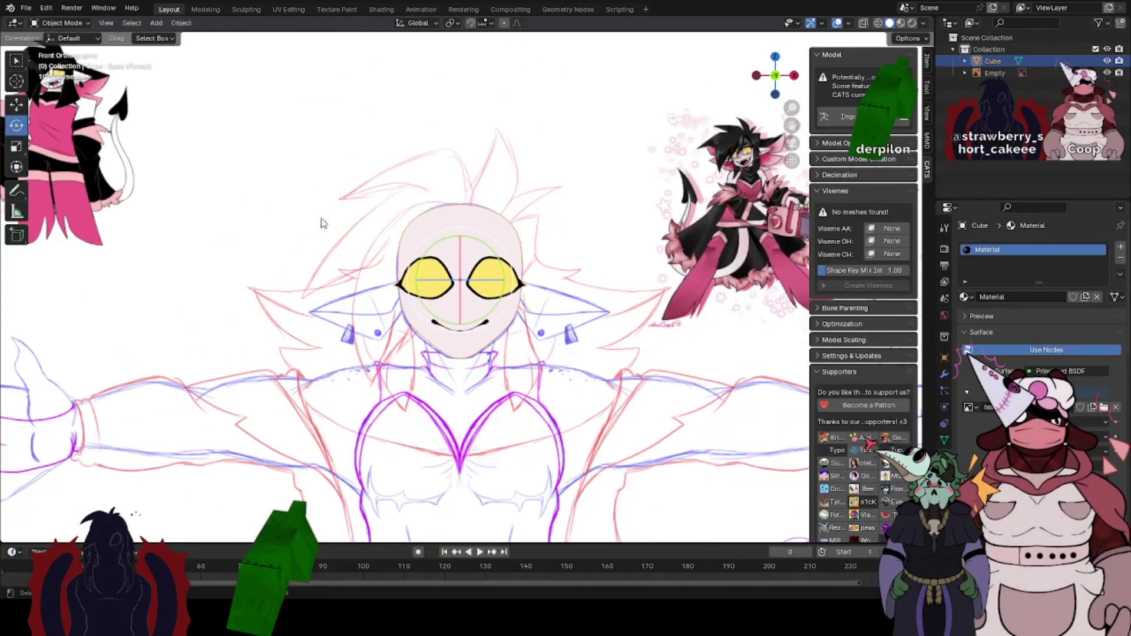
scroll(323, 223, "up", 4)
key("Tab")
key("Tab")
scroll(322, 222, "down", 4)
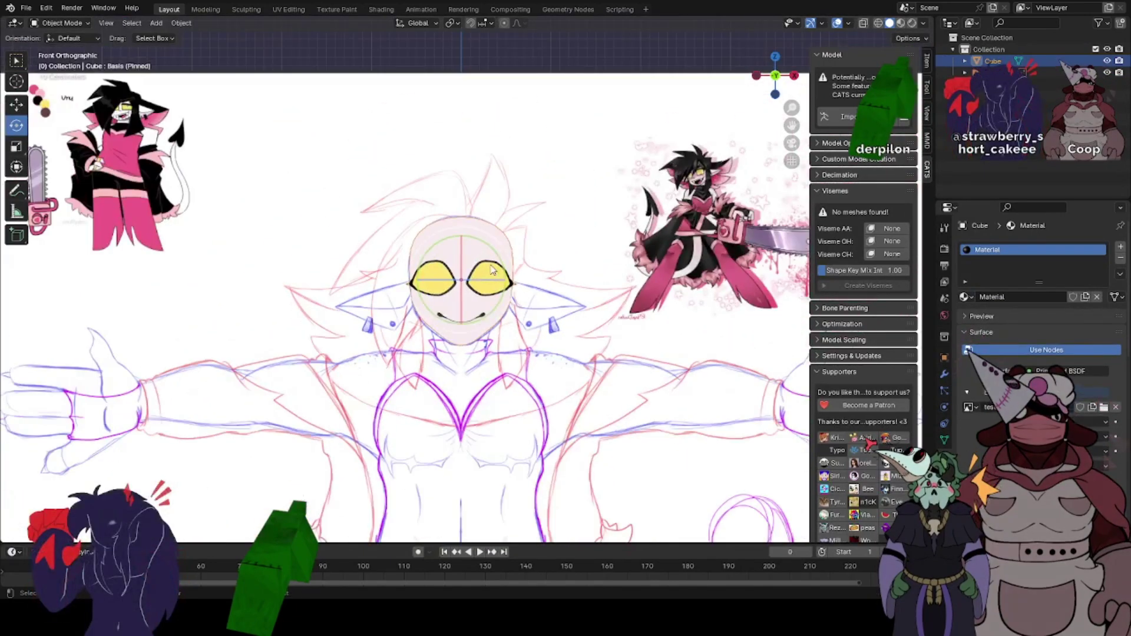
scroll(490, 328, "up", 4)
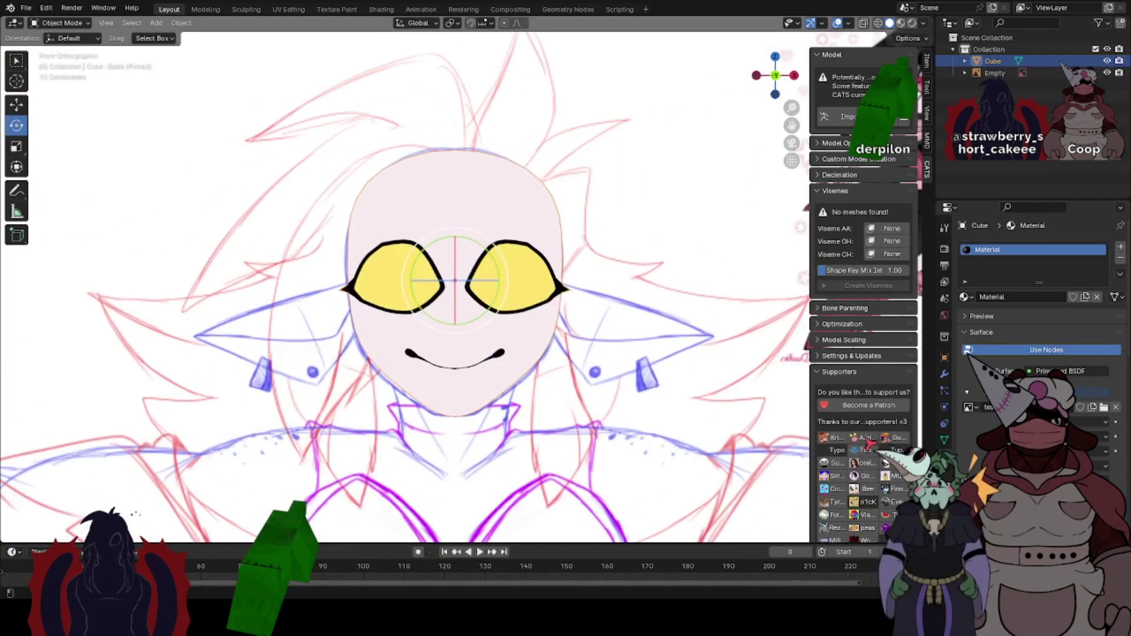
- Set the viewport shading colour to Material and the lighting to Studio
left_click(923, 23)
left_click(873, 185)
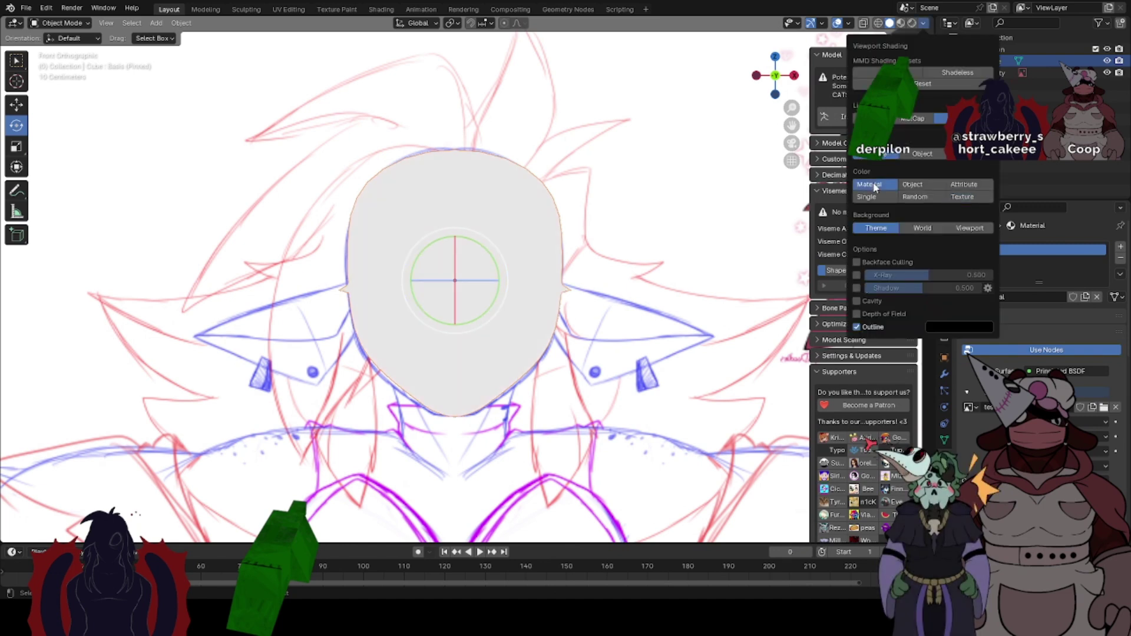
left_click(924, 23)
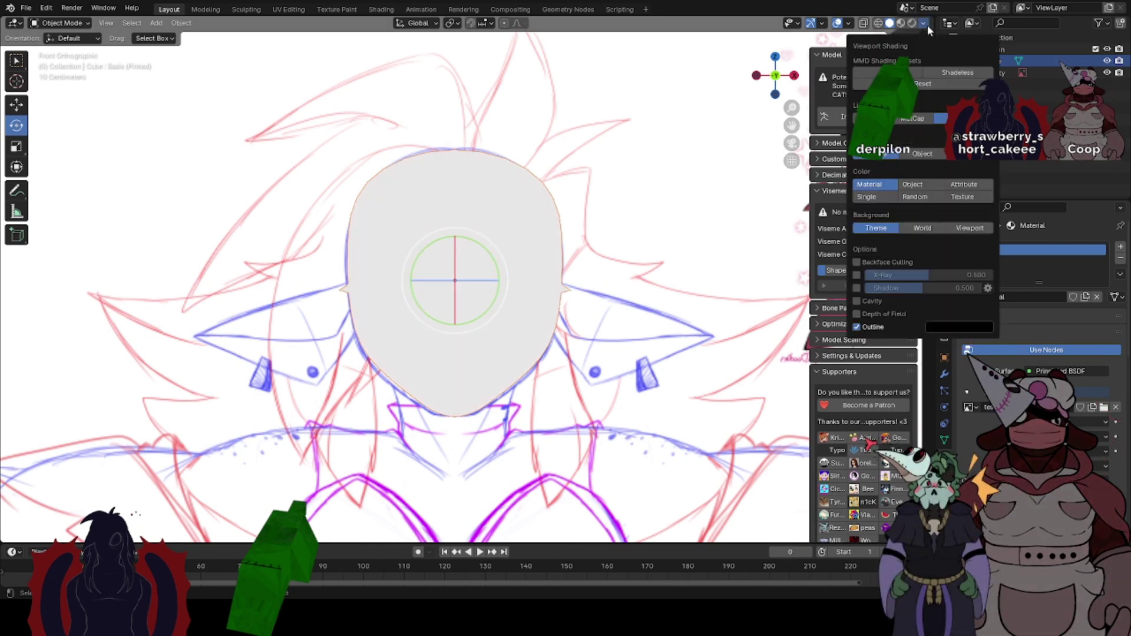
left_click(872, 118)
scroll(432, 238, "down", 3)
- Add a NURBS path curve and move it up to the top of the head
left_click(156, 23)
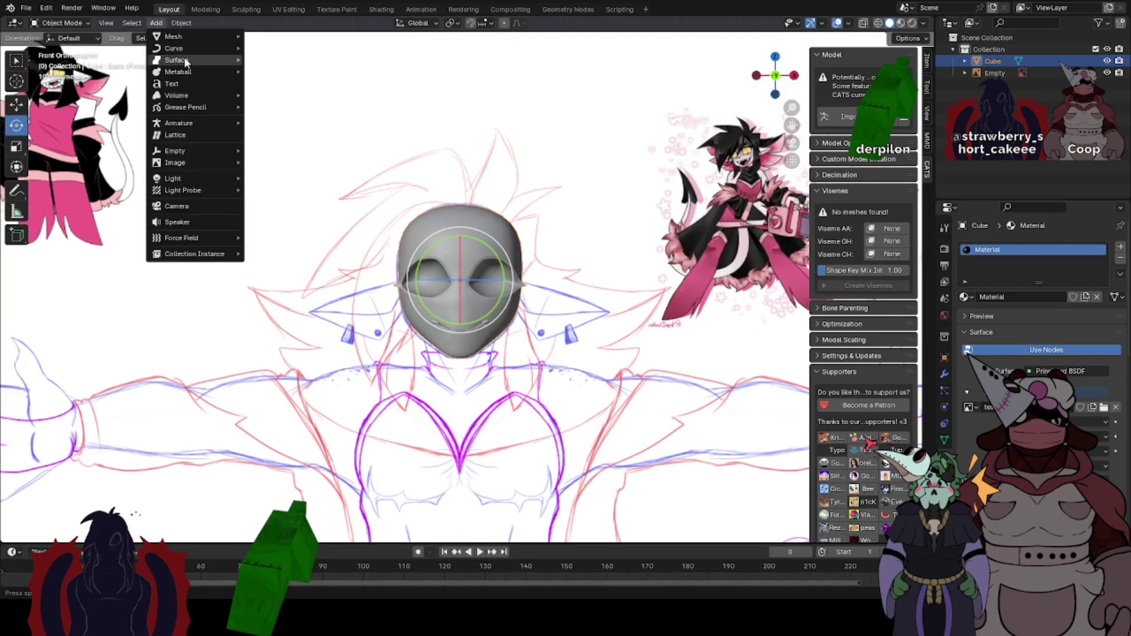
mouse_move(203, 49)
left_click(302, 100)
scroll(530, 253, "down", 3)
middle_click_drag(574, 262, 441, 276)
left_click(778, 78)
left_click_drag(795, 130, 764, 6)
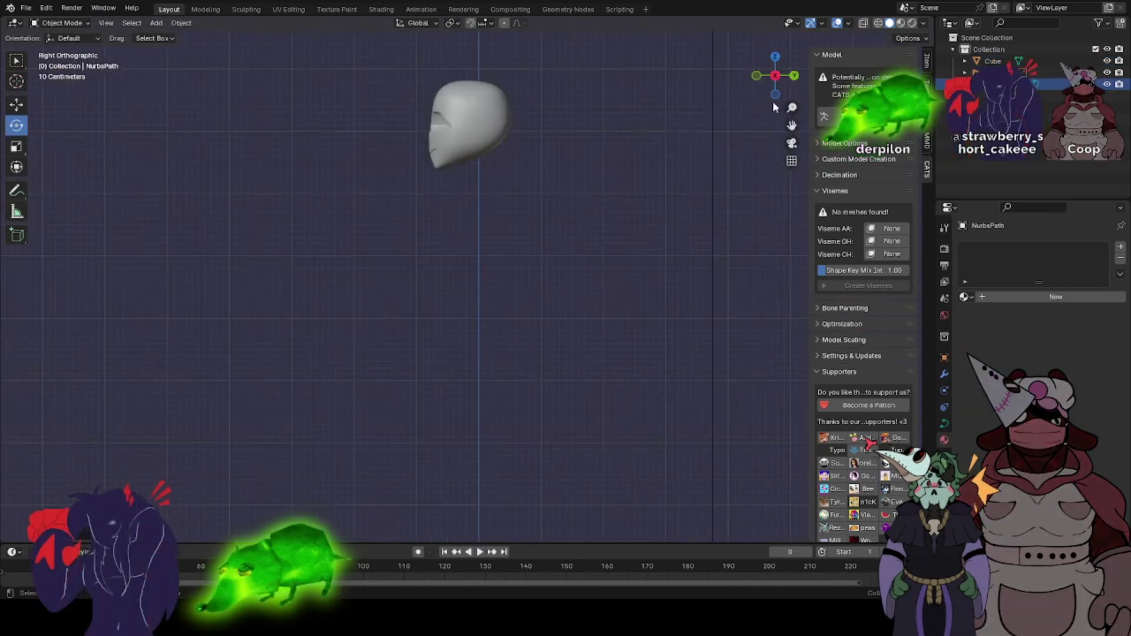
scroll(493, 337, "down", 4)
key("g")
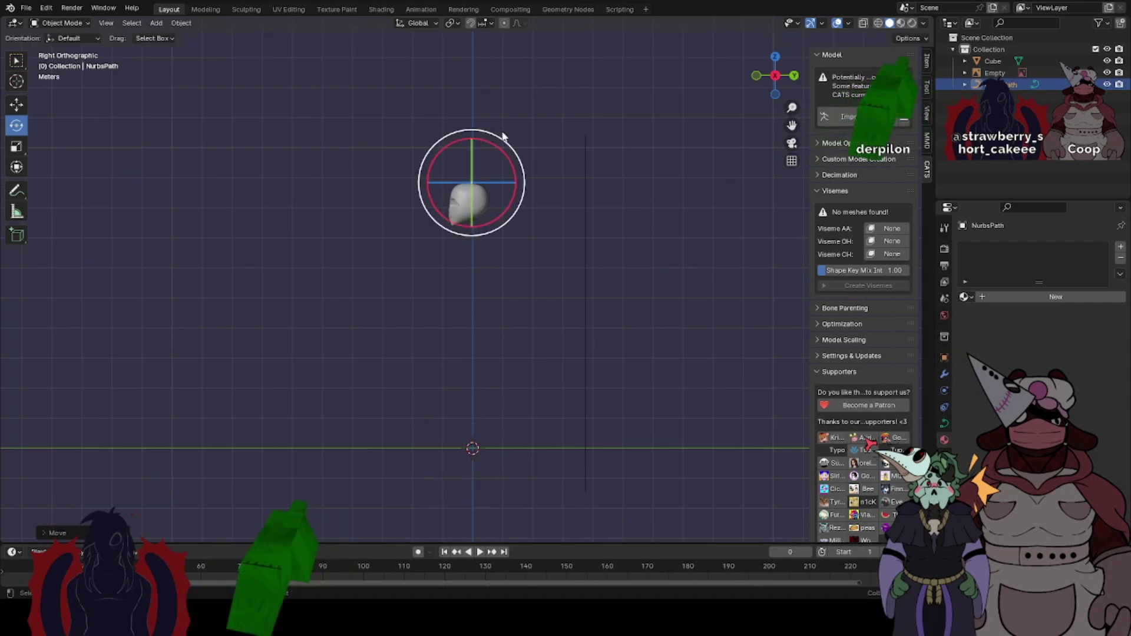
- Rotate the path about the vertical axis so that it runs front to back over the head
scroll(502, 137, "up", 3)
left_click(757, 75)
middle_click_drag(465, 137, 487, 246)
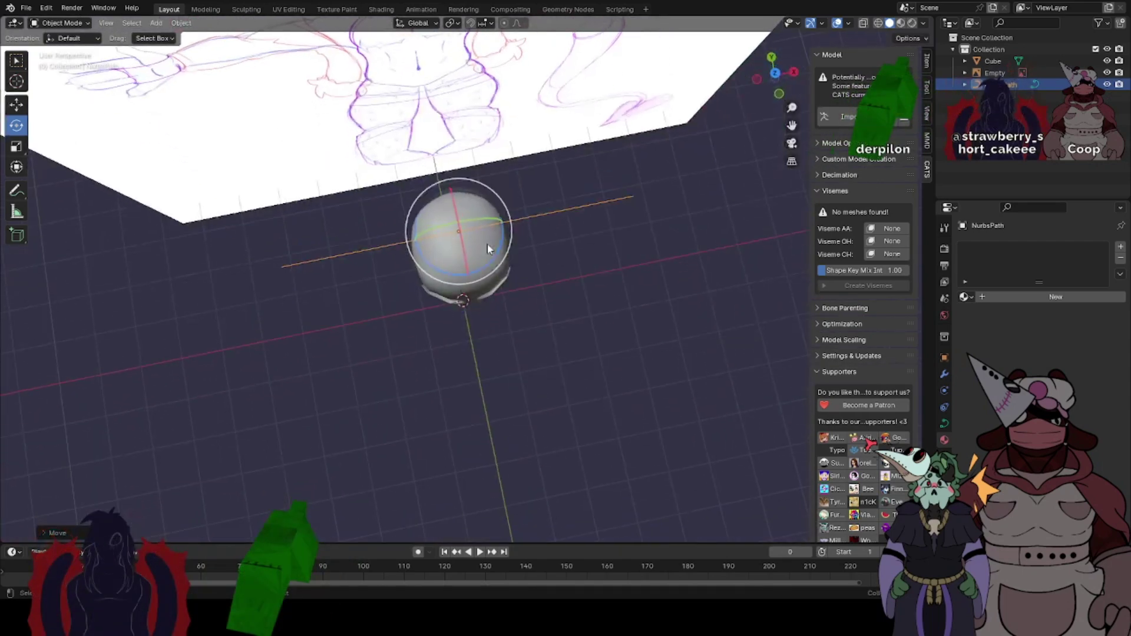
left_click_drag(499, 253, 421, 291)
left_click(775, 75)
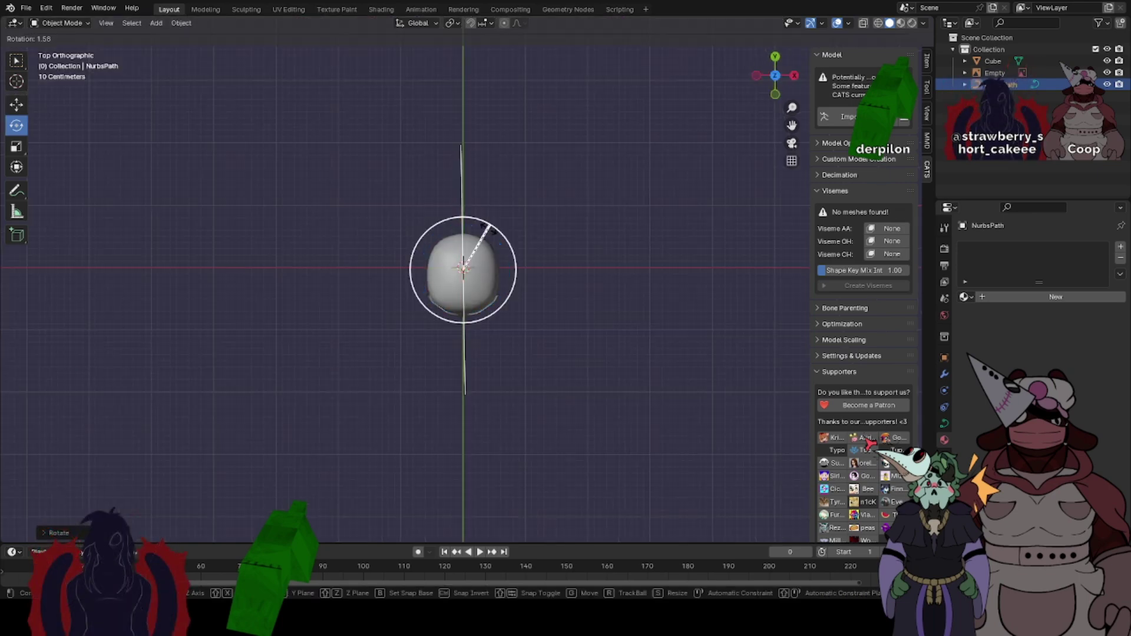
left_click(774, 95)
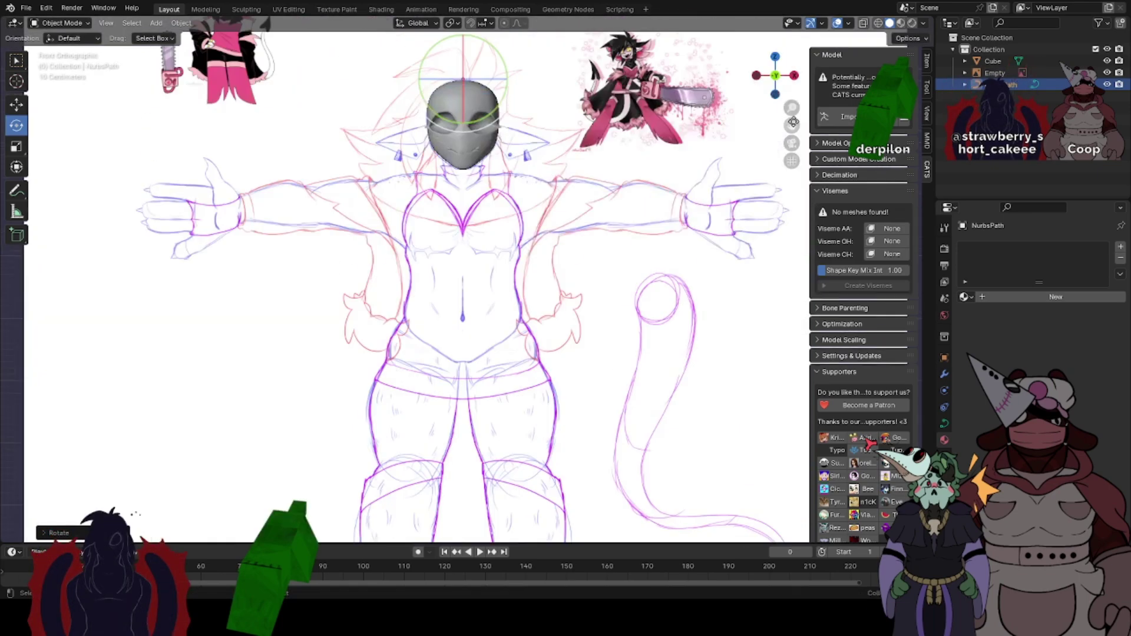
- Scale the path down and place it level with the crown, extending forward from the top of the head
middle_click_drag(533, 141, 410, 215, "shift")
scroll(410, 216, "up", 2)
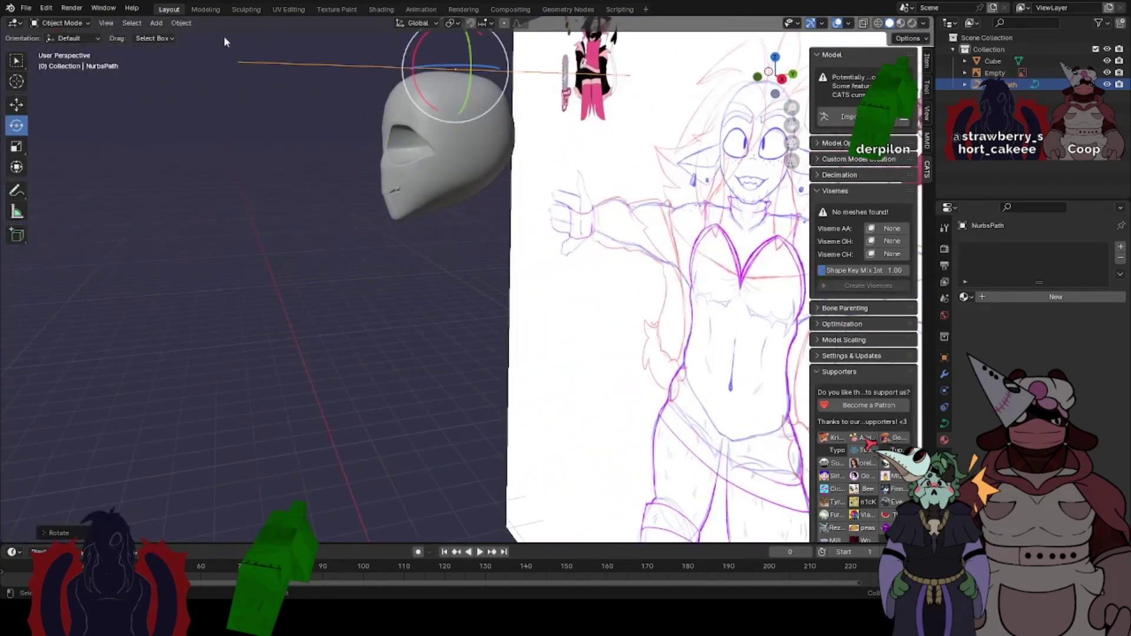
left_click_drag(793, 129, 798, 304)
scroll(479, 182, "up", 2)
middle_click_drag(479, 182, 411, 151)
key("g")
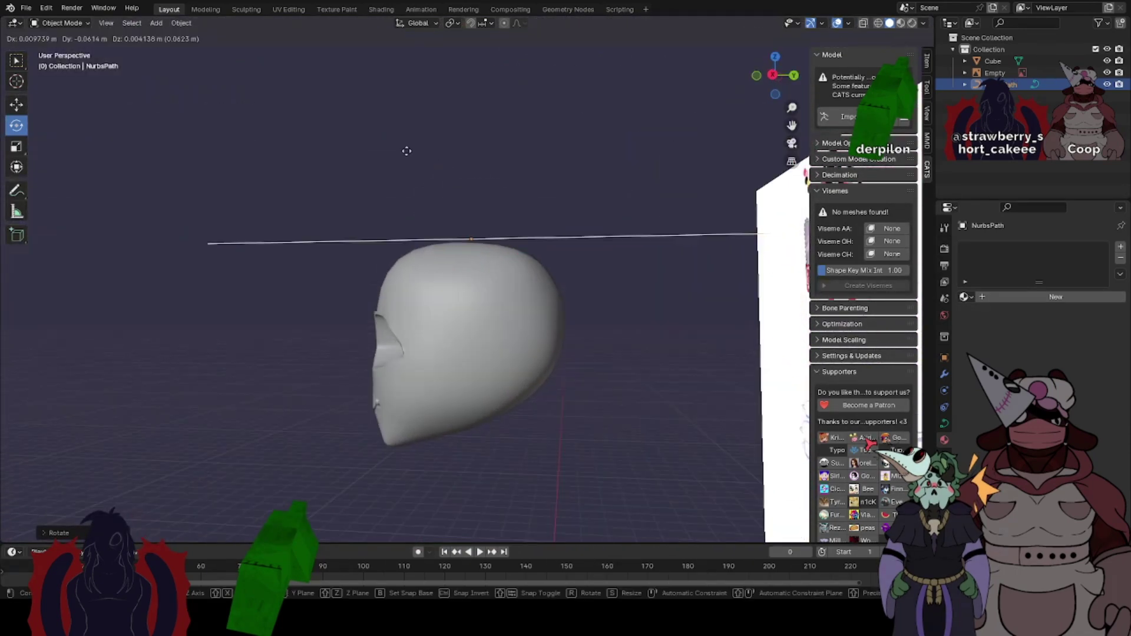
left_click(231, 153)
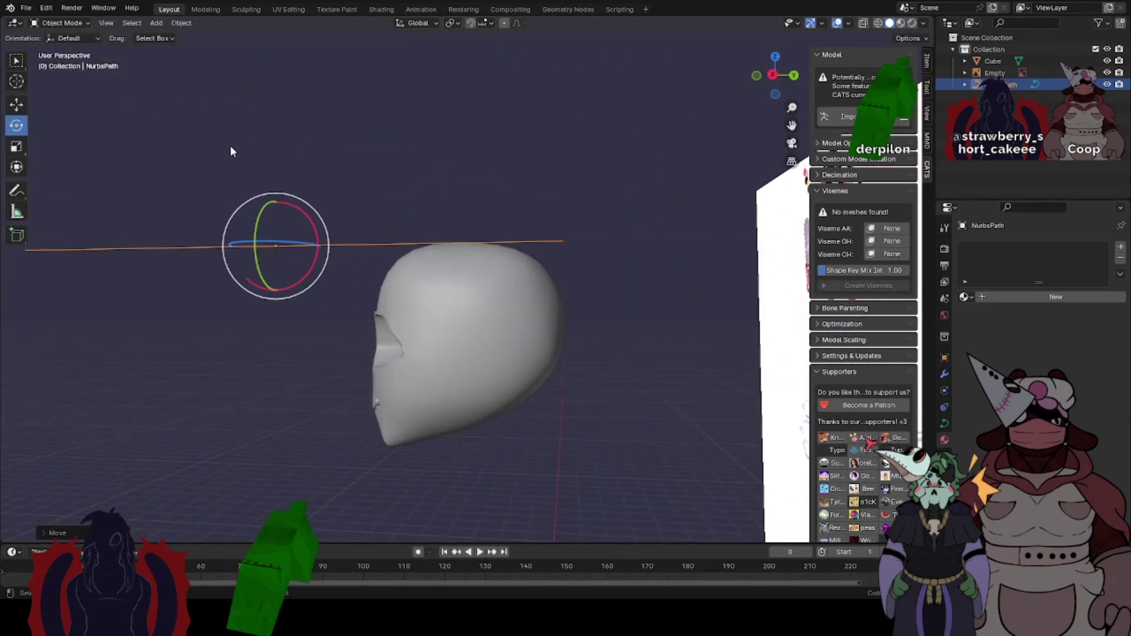
left_click(774, 75)
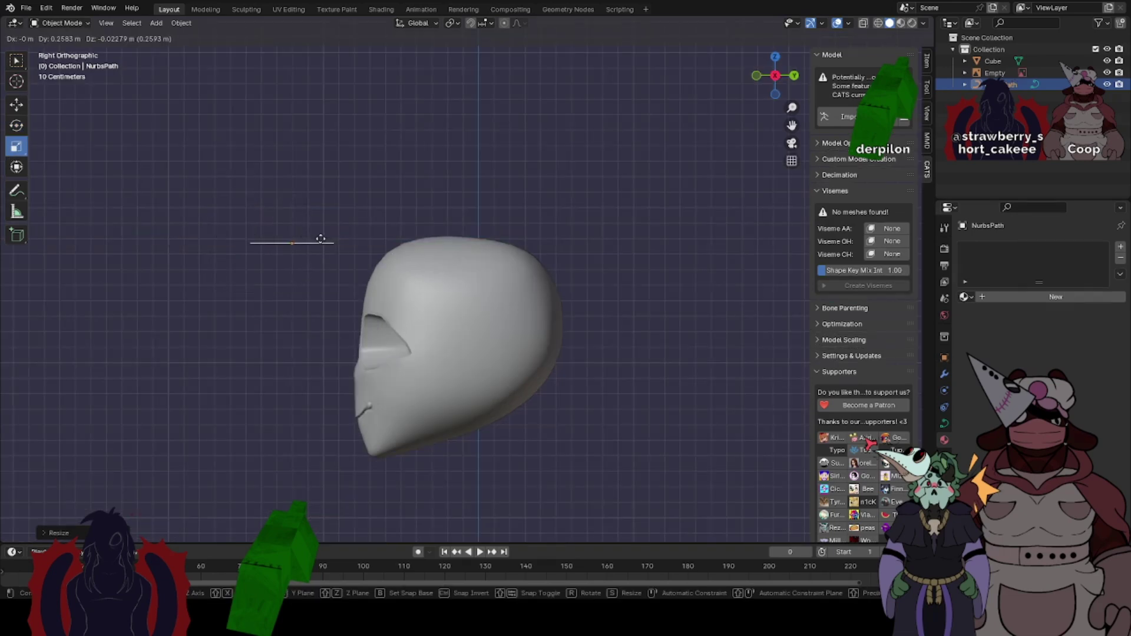
- Edit the path and move its front end point down in front of the middle of the face
key("Tab")
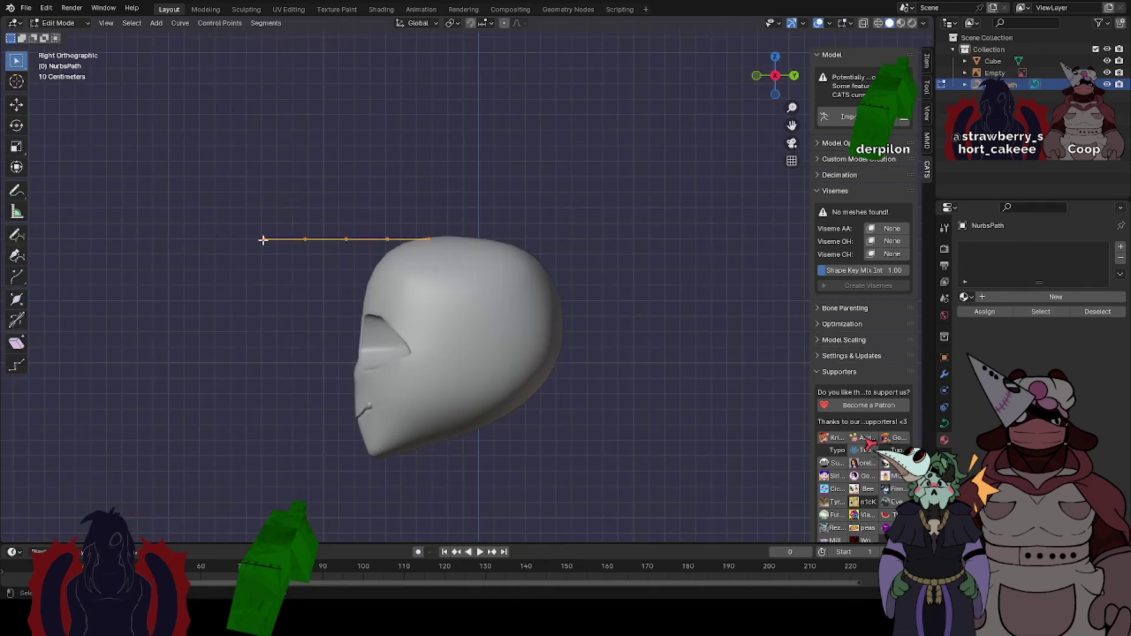
left_click(250, 327)
middle_click_drag(250, 327, 485, 272)
left_click(769, 76)
key("g")
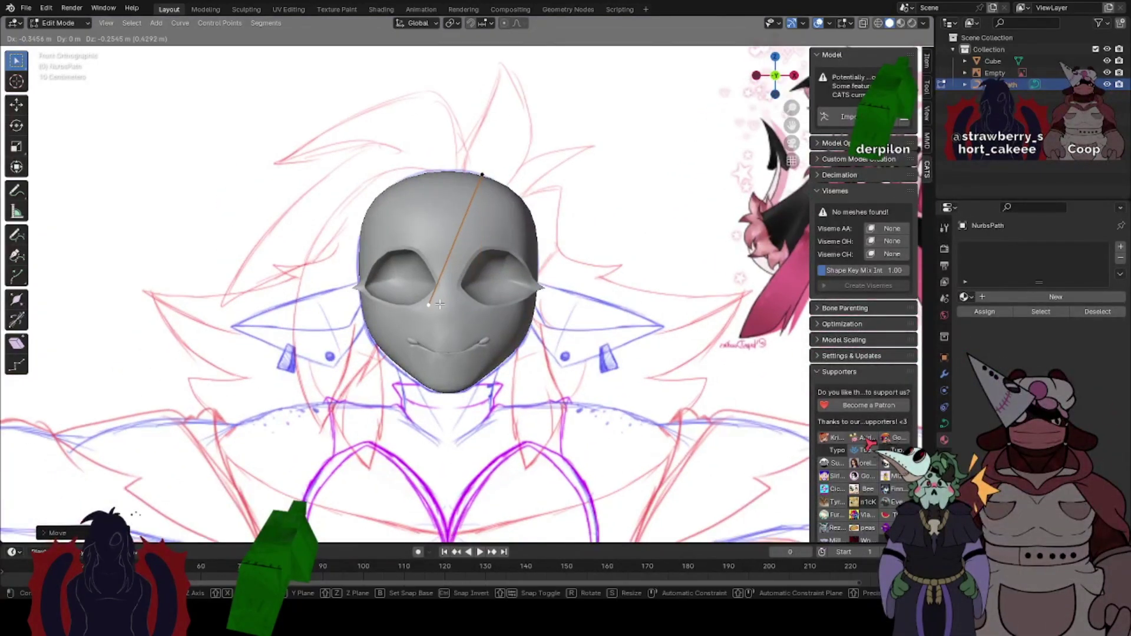
left_click(440, 304)
middle_click_drag(440, 304, 624, 236)
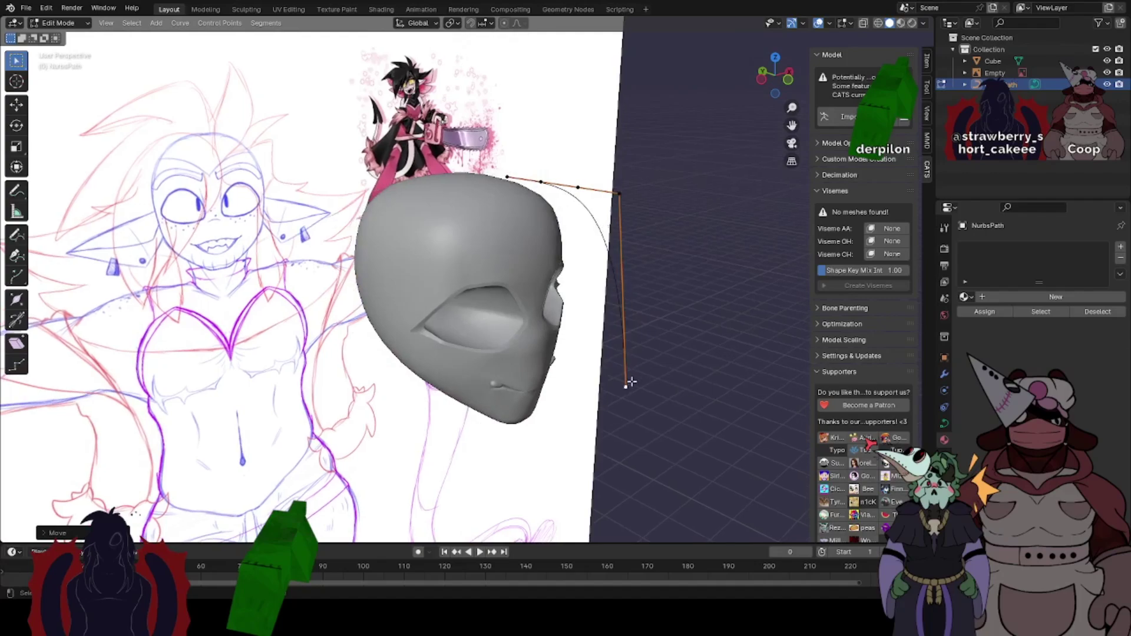
middle_click_drag(631, 382, 412, 345)
key("g")
left_click(487, 303)
- Reposition the path's upper control points so the curve bends over the crown and forehead, with its rear end against the head
left_click(310, 168)
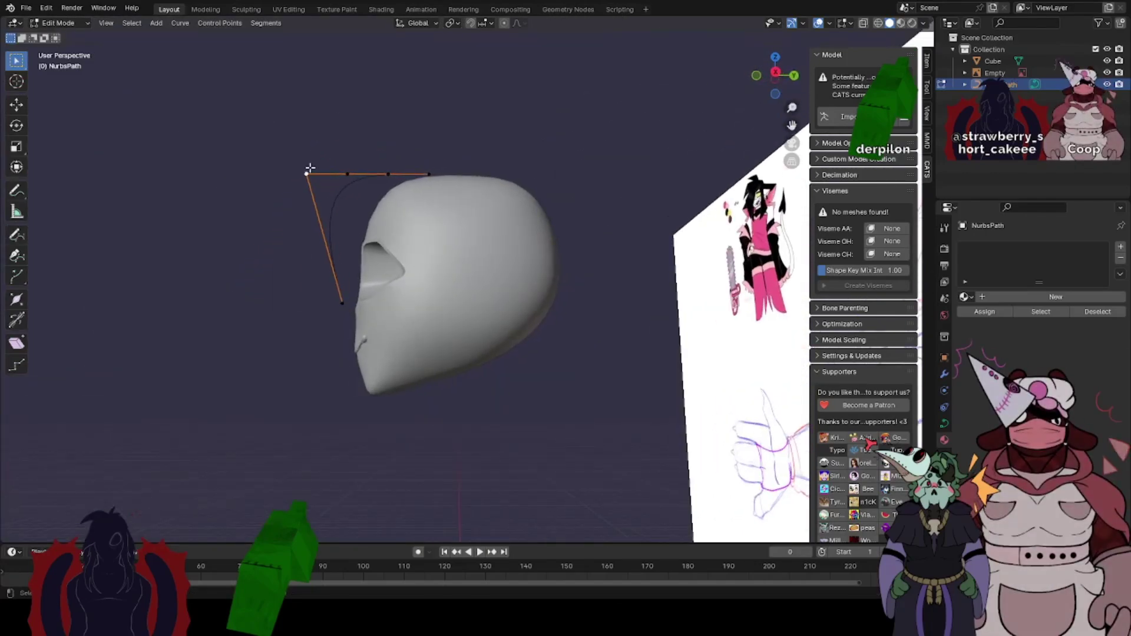
key("g")
left_click(347, 191)
left_click(357, 174)
key("g")
left_click(363, 174)
left_click(391, 174)
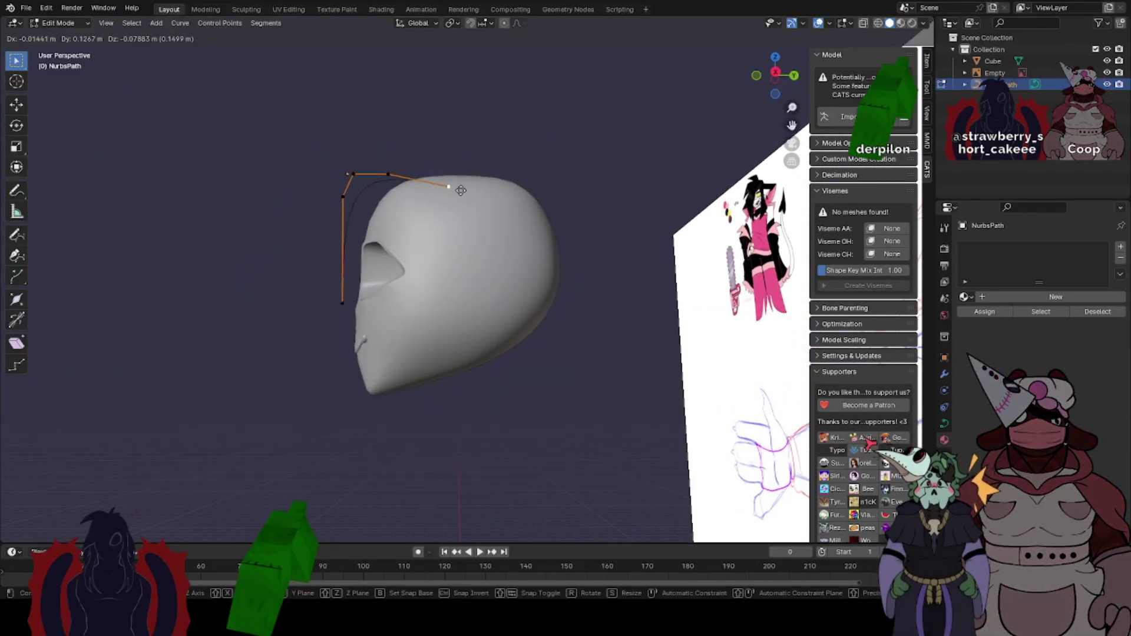
left_click(463, 193)
left_click(396, 172)
left_click(362, 166)
- Shift the curve's lower end point slightly sideways across the face and leave curve editing
middle_click_drag(363, 221, 487, 255)
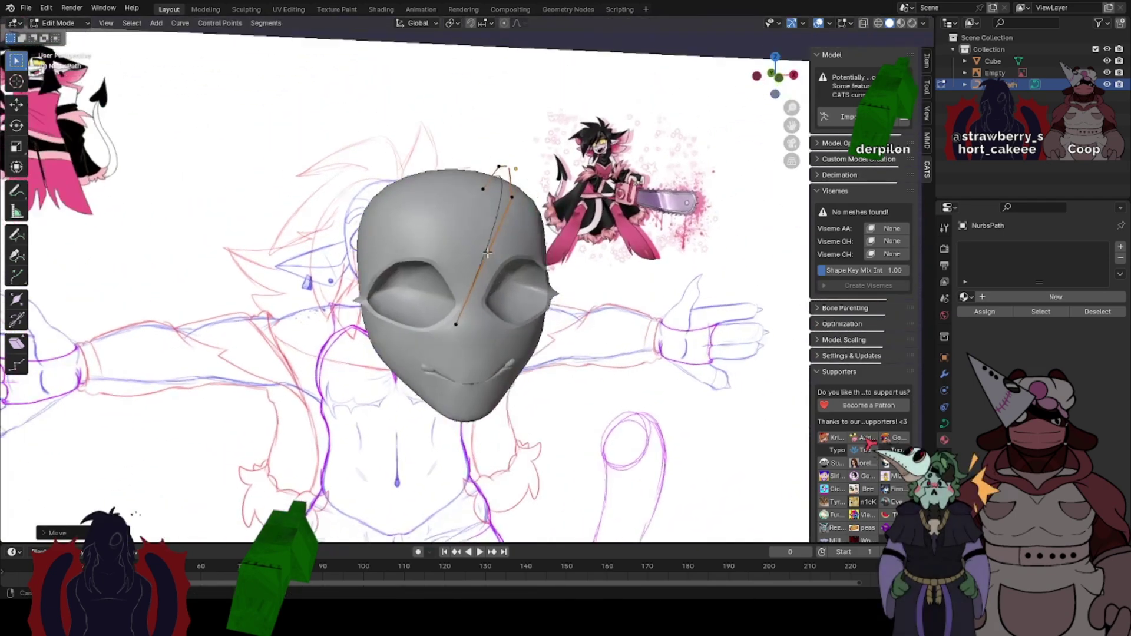
left_click(454, 322)
key("g")
left_click(443, 319)
key("Tab")
middle_click_drag(543, 224, 503, 195)
scroll(510, 206, "up", 3)
key("Tab")
key("Tab")
- Increase the Extrude value in the curve's geometry settings to turn the path into a flat strip
left_click(945, 425)
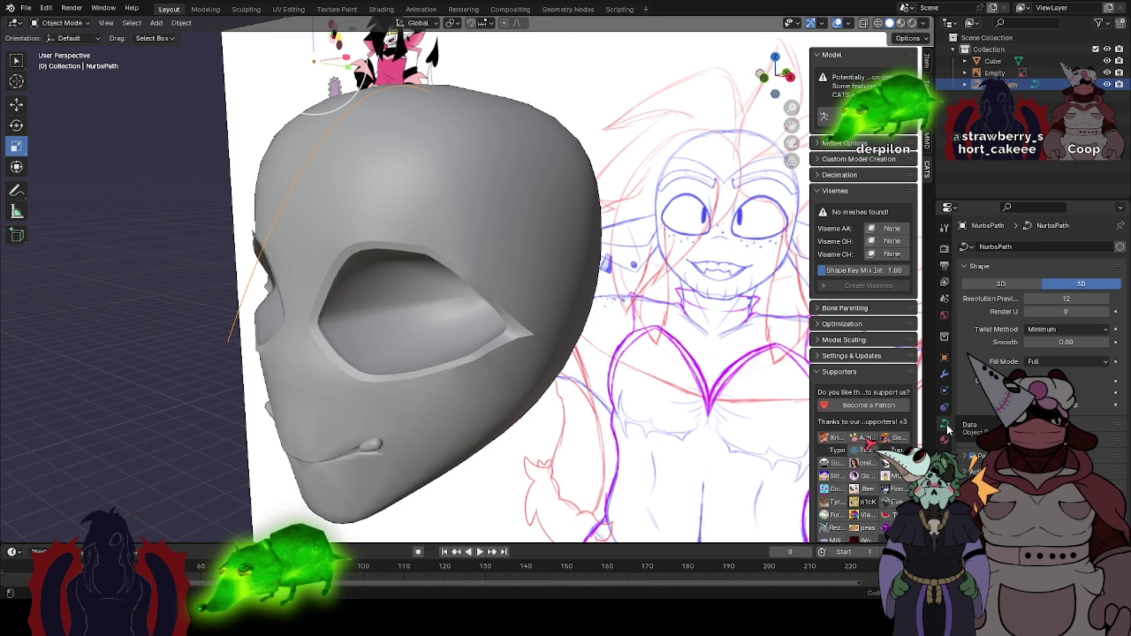
left_click(975, 440)
scroll(1037, 423, "down", 2)
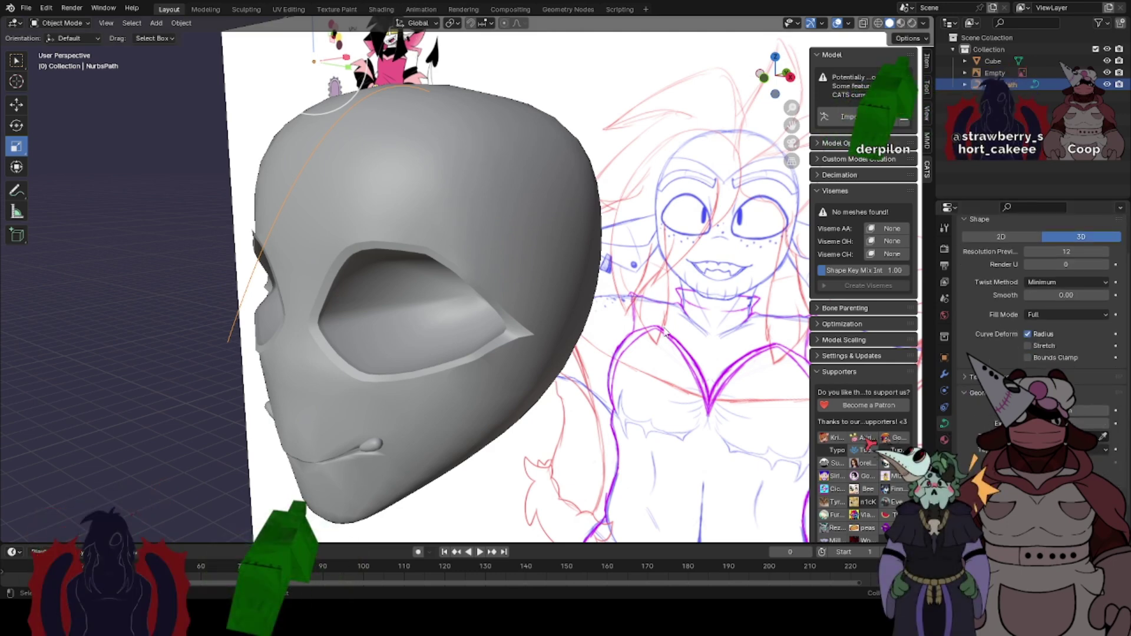
middle_click_drag(666, 335, 793, 305)
left_click_drag(1080, 424, 1097, 424)
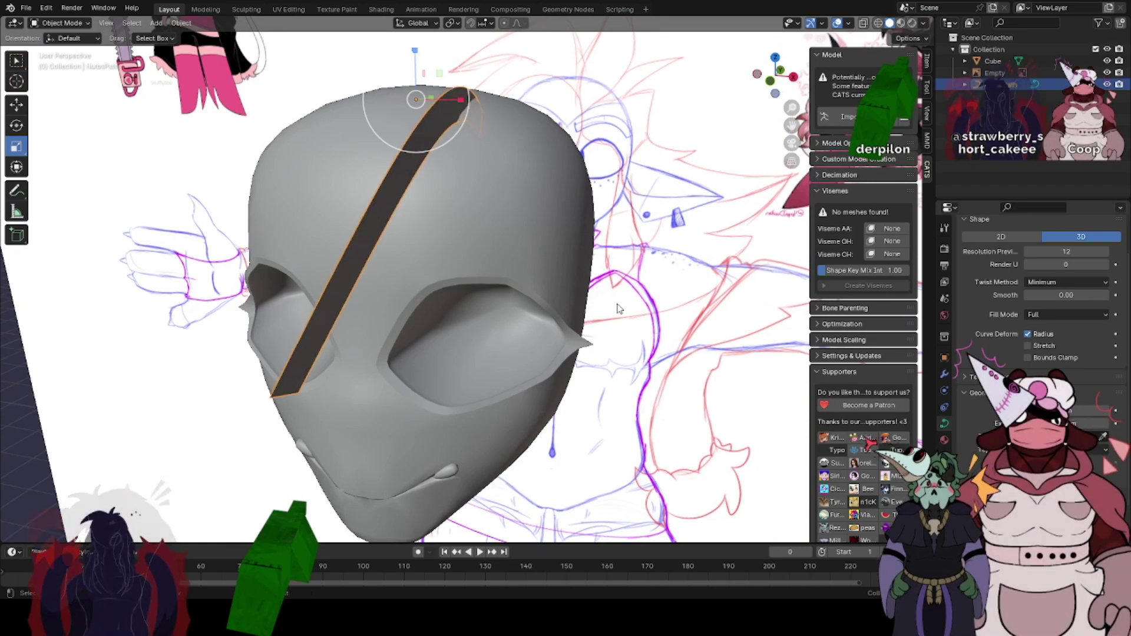
- Increase the curve's bevel depth to thicken the flat strip into a rounded strand
middle_click_drag(618, 308, 480, 181)
scroll(1036, 406, "down", 1)
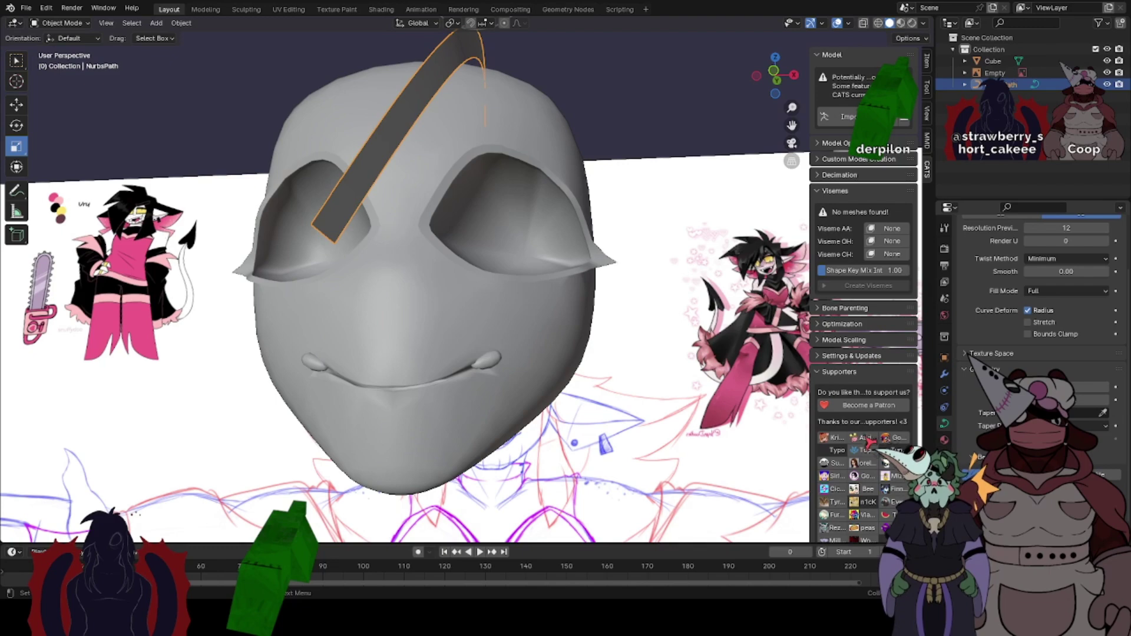
left_click_drag(1066, 492, 1075, 493)
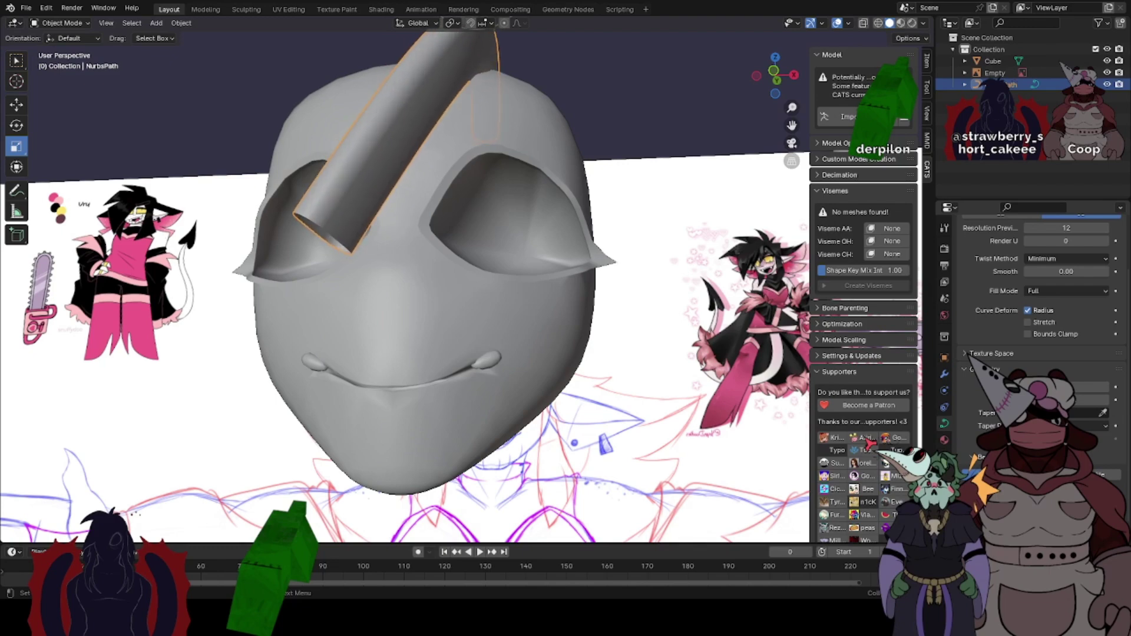
middle_click_drag(645, 294, 681, 345)
- Edit the strand and move its control point above the forehead to reshape the bend
key("Tab")
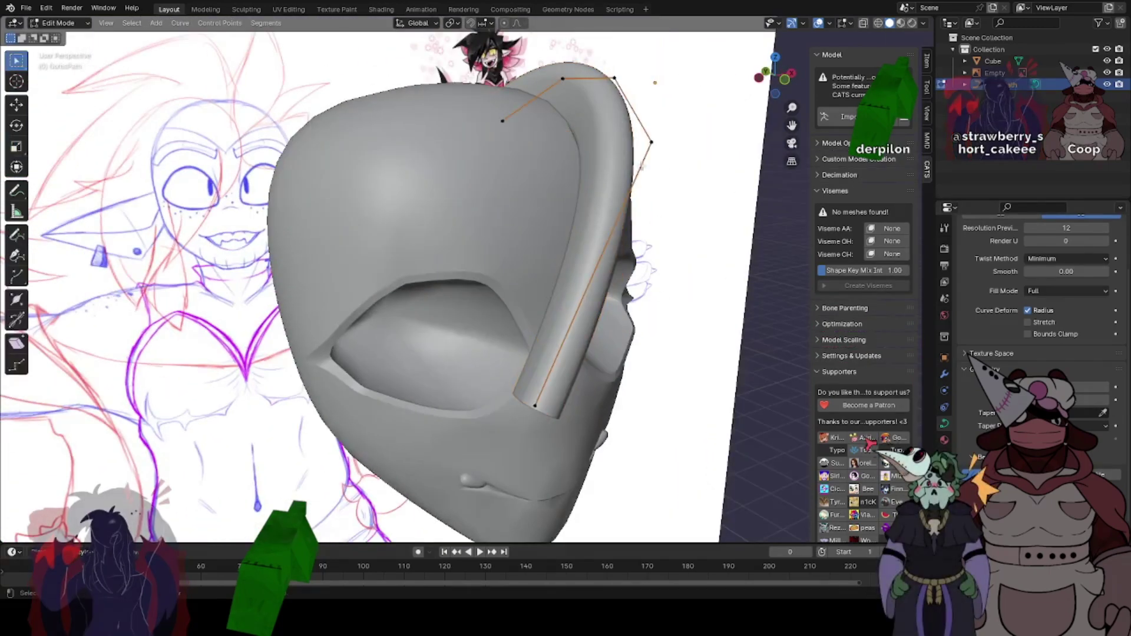
left_click(648, 154)
key("g")
left_click(699, 231)
middle_click_drag(694, 236, 287, 257)
scroll(288, 257, "down", 2)
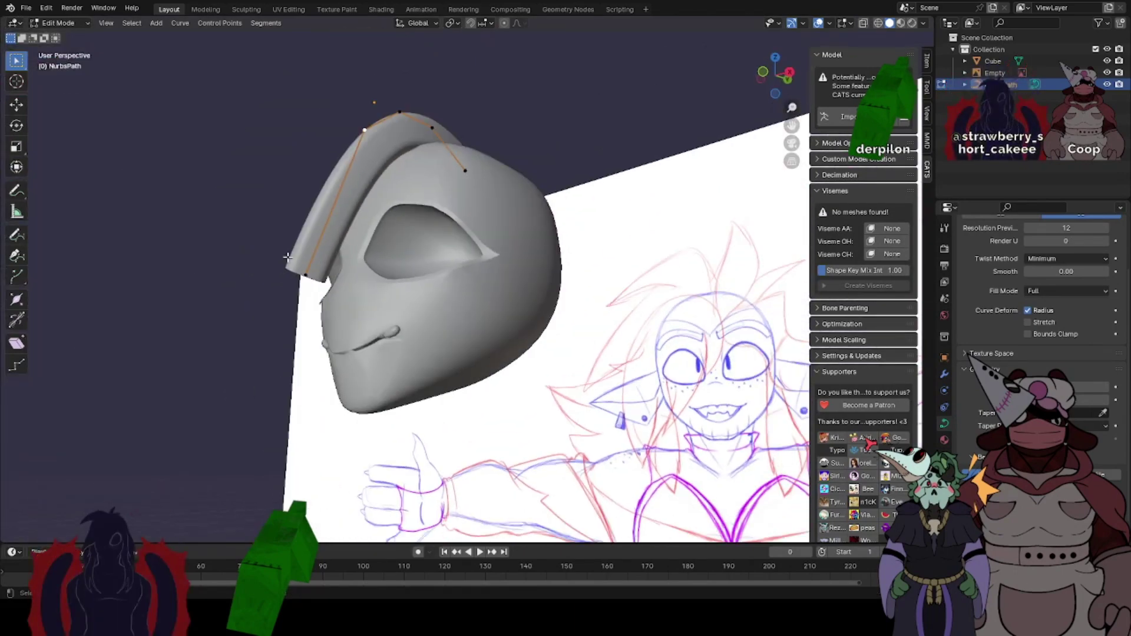
left_click(16, 125)
left_click(504, 24)
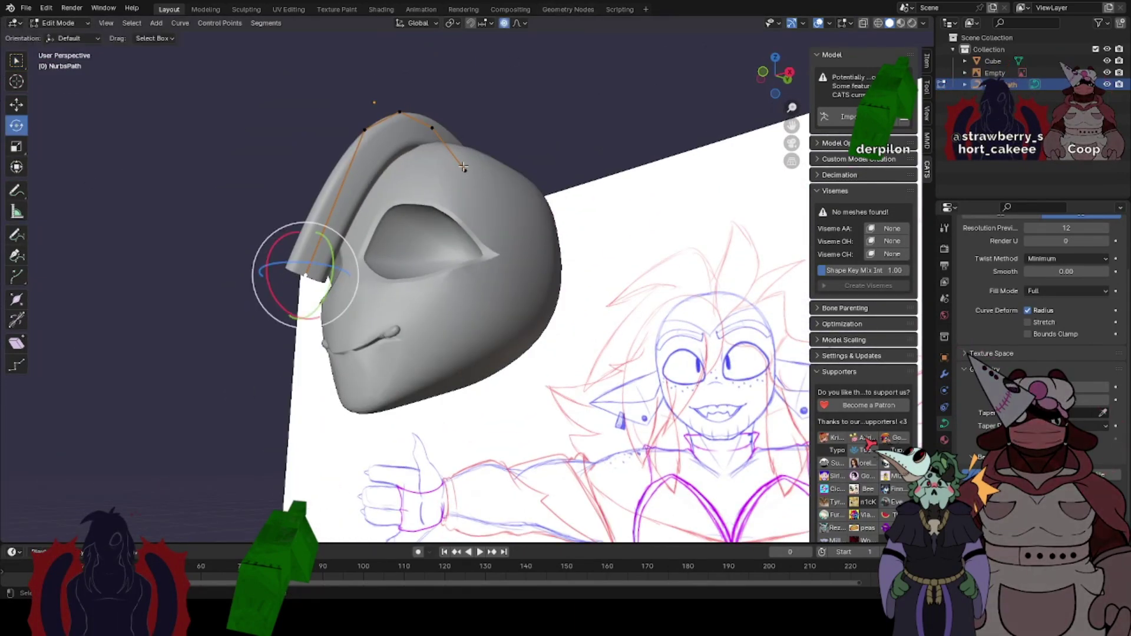
left_click_drag(327, 264, 353, 259)
left_click(505, 24)
left_click(365, 120)
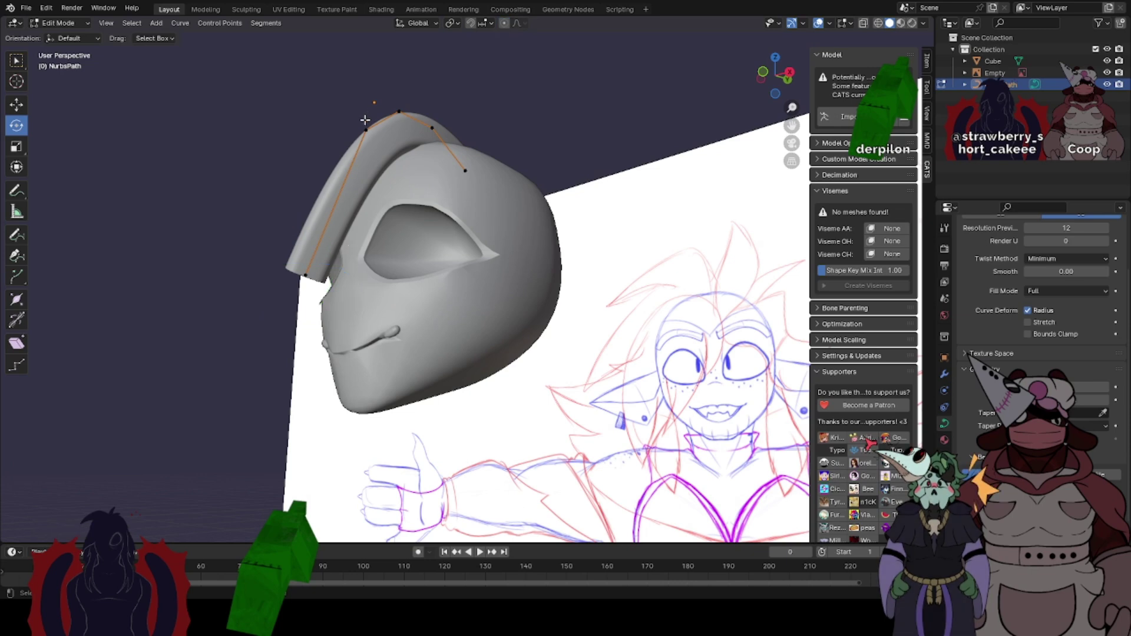
- Move the strand's lower end point across the face so the strand slants over the forehead
middle_click_drag(401, 131, 472, 131)
left_click(391, 257)
key("g")
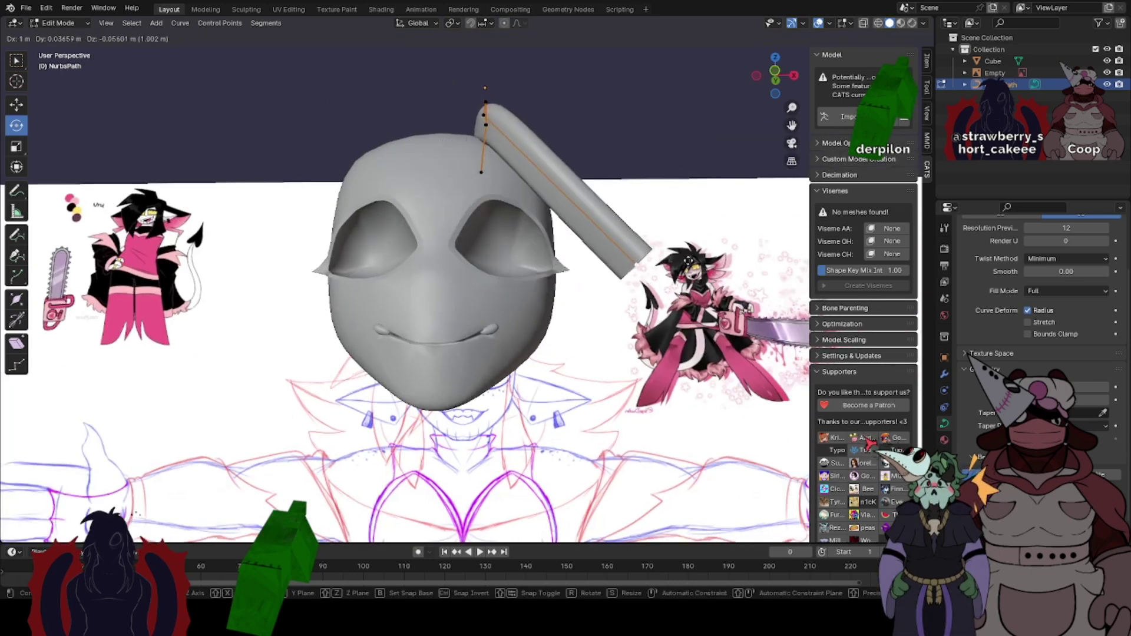
left_click(430, 257)
middle_click_drag(466, 162, 507, 184)
left_click(488, 168)
key("g")
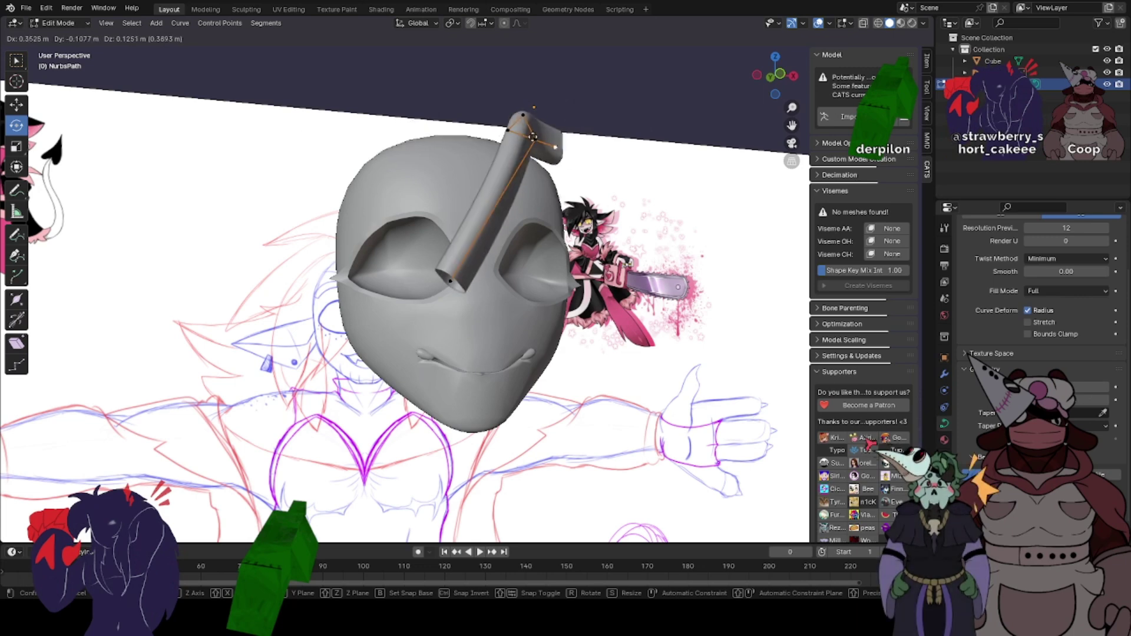
right_click(462, 188)
- Shrink the radius of the strand's lower end point so the hair tapers to a pointed tip
left_click(450, 278)
left_click(15, 307)
middle_click_drag(445, 277, 411, 290)
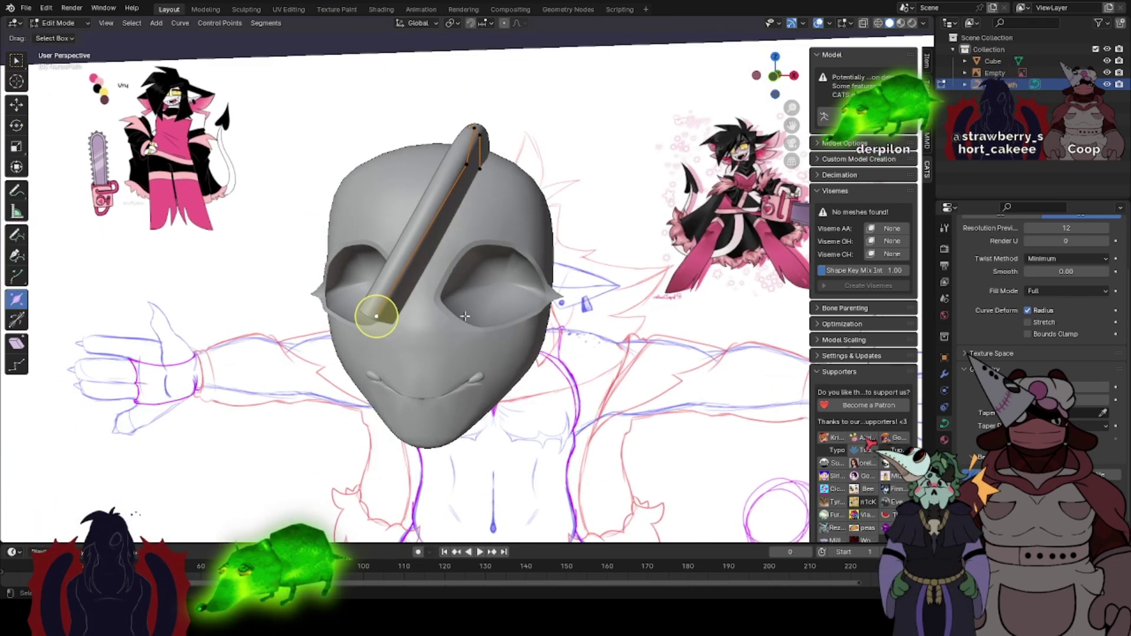
left_click_drag(390, 302, 380, 307)
middle_click_drag(394, 299, 396, 152)
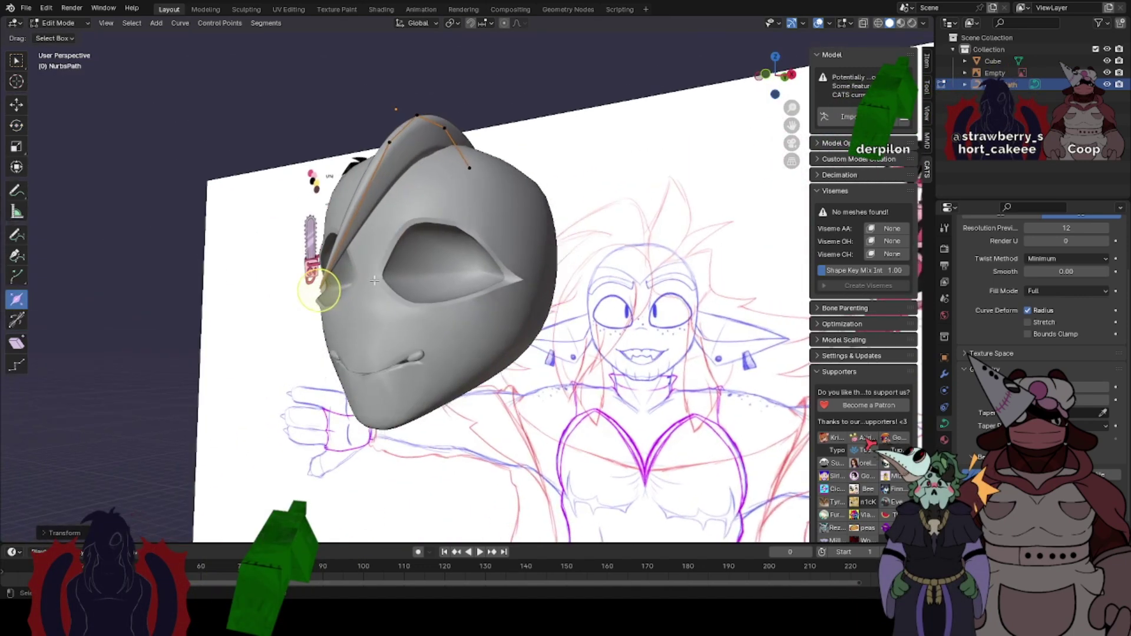
- With proportional editing, pull the control point above the forehead up and forward and set the root point farther back into the head
left_click(16, 125)
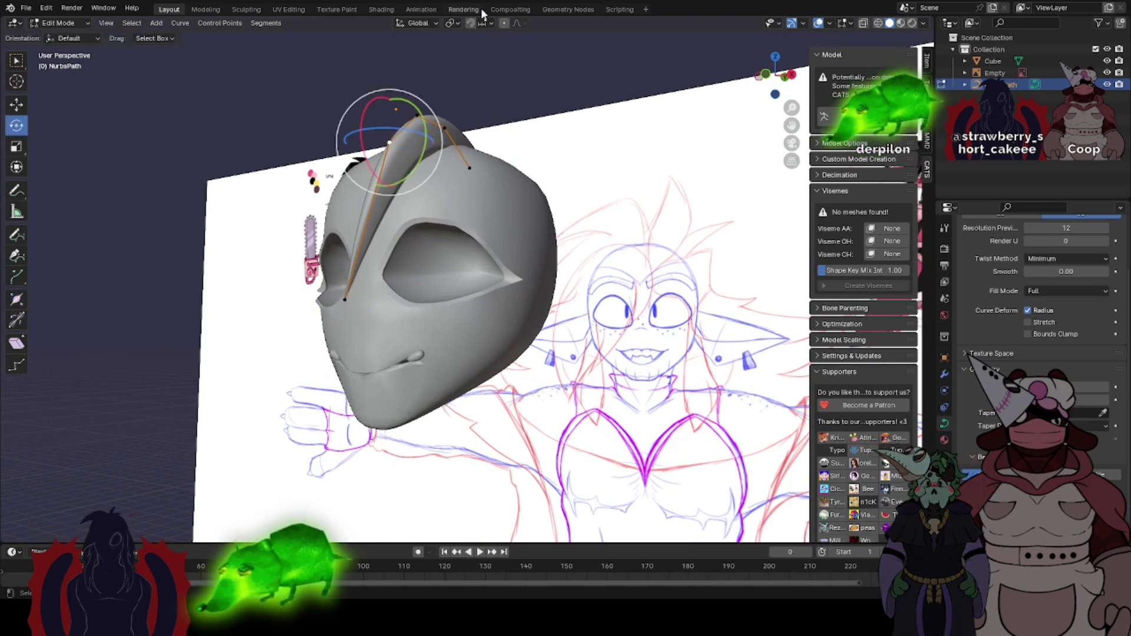
left_click_drag(406, 121, 379, 92)
key("g")
left_click(382, 72)
left_click(494, 190)
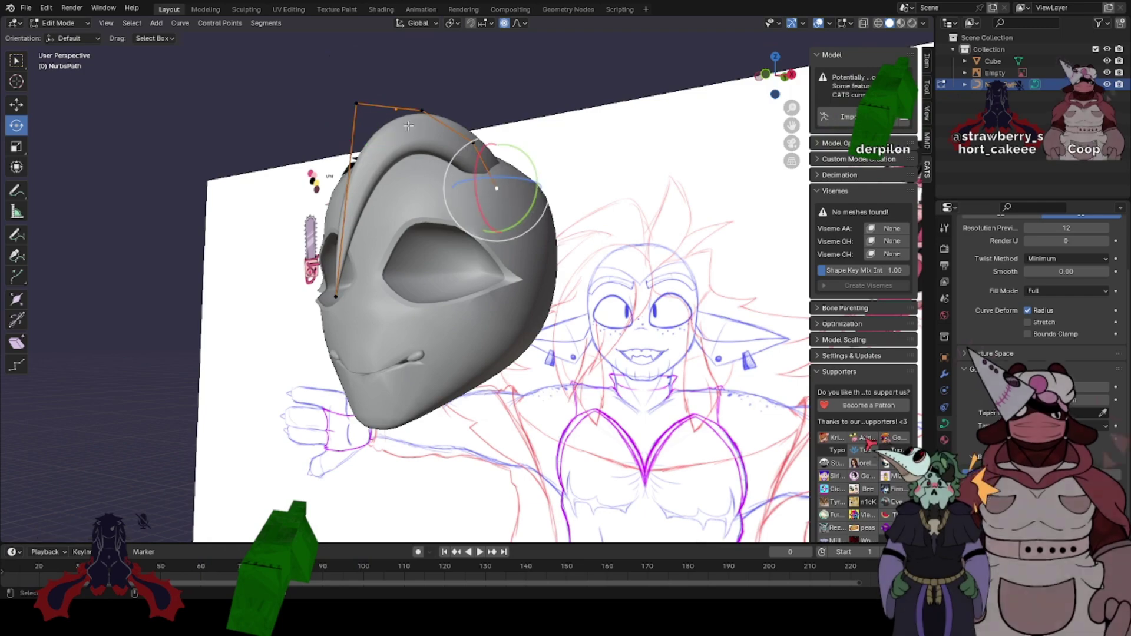
left_click(360, 105)
key("g")
left_click(375, 93)
- Shift the strand's upper control points toward the middle of the head with proportional editing
middle_click_drag(377, 97, 477, 141)
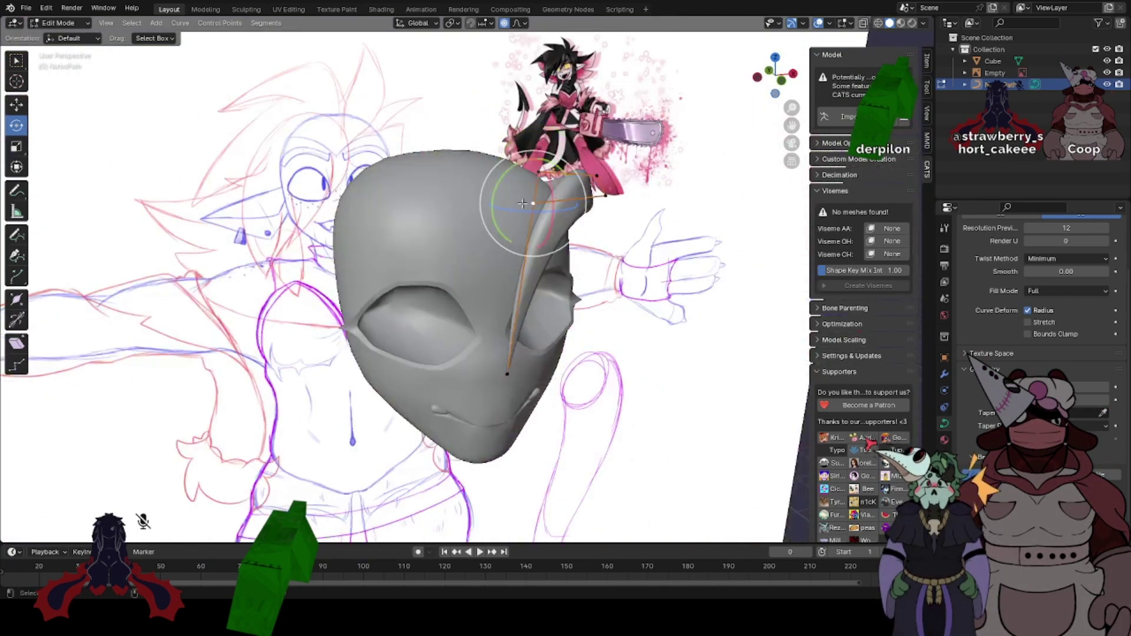
middle_click_drag(514, 200, 497, 173)
key("g")
left_click(447, 149)
left_click(560, 134)
key("g")
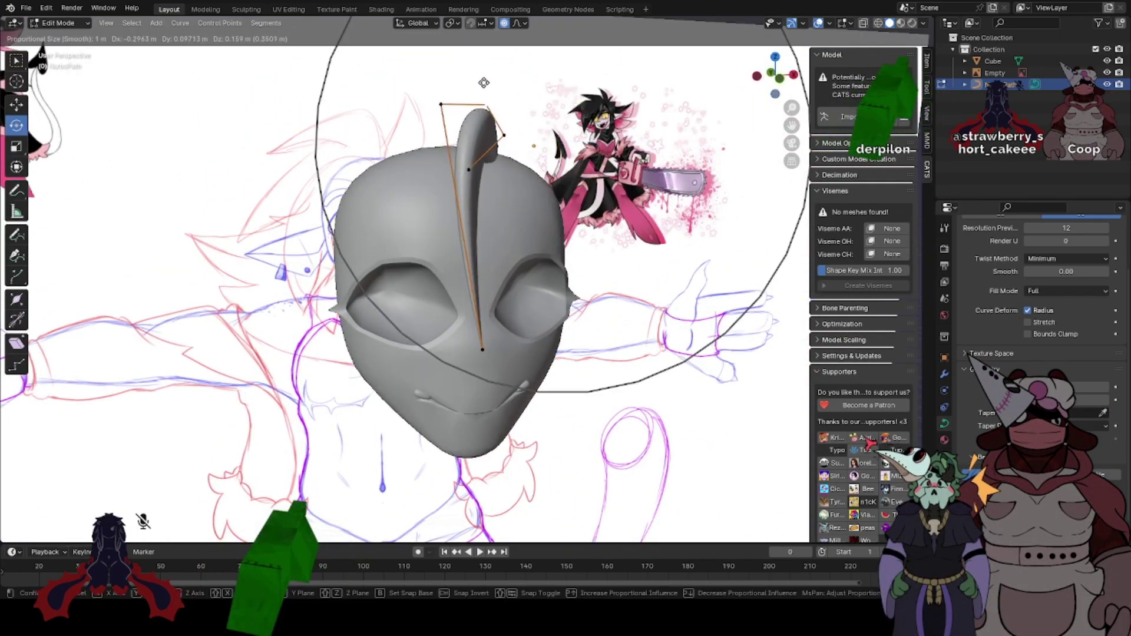
left_click(478, 84)
- Lower the strand's front control point from above the head onto the forehead
left_click_drag(466, 91, 421, 62)
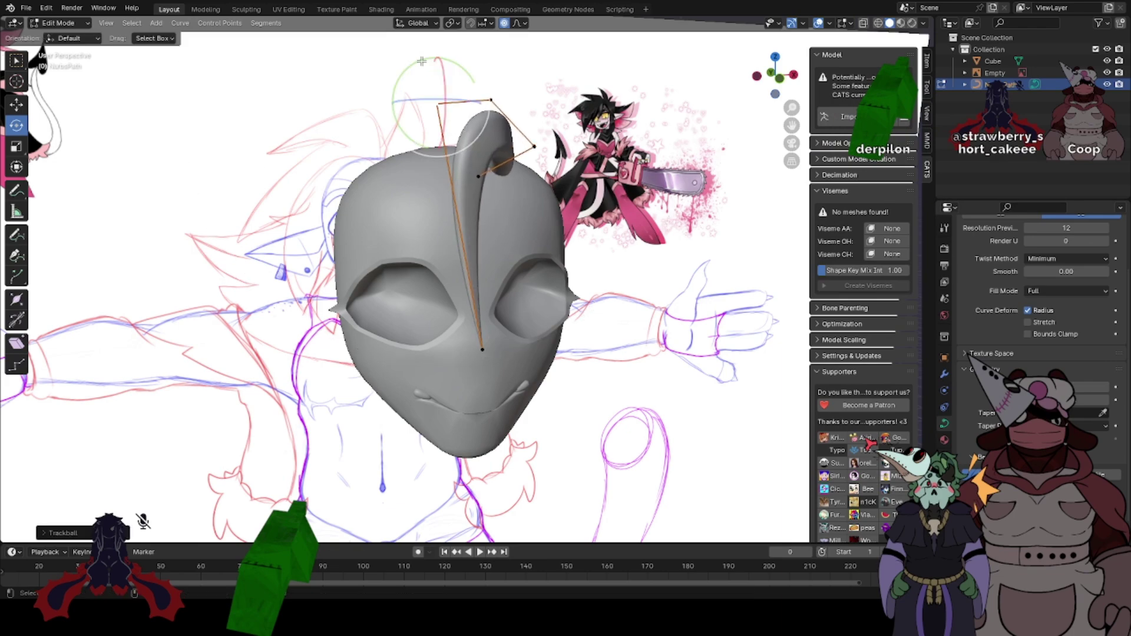
left_click_drag(486, 85, 460, 52)
key("g")
left_click(480, 131)
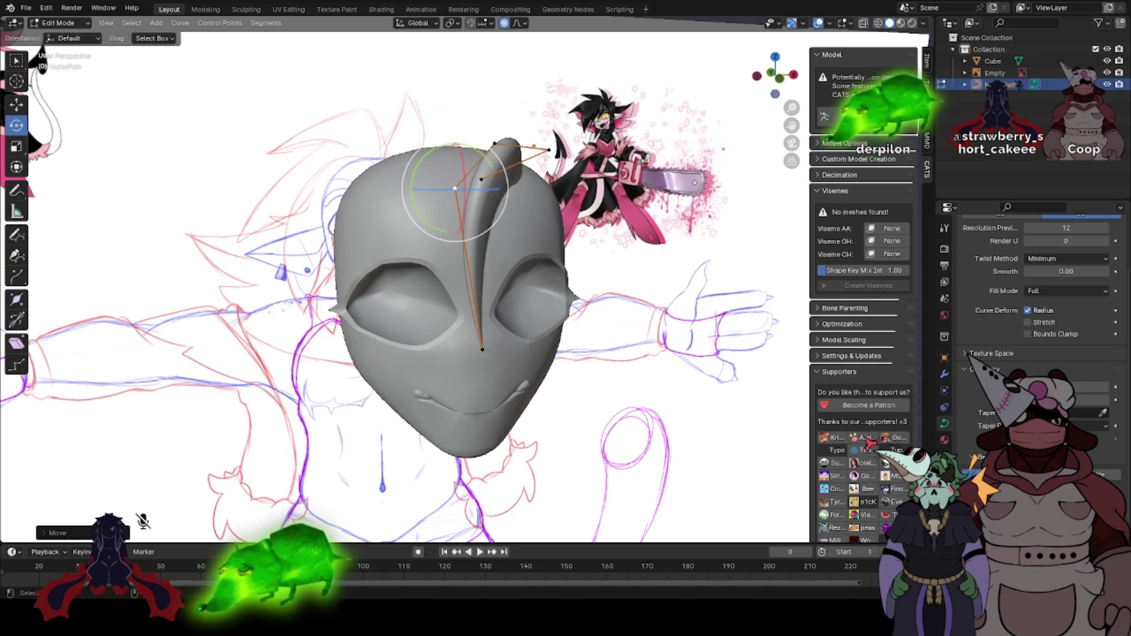
- Turn off proportional editing and reposition the strand's upper control points so it follows the curve of the skull
left_click(549, 148)
middle_click_drag(533, 82, 634, 175)
key("o")
key("g")
left_click(567, 161)
key("g")
left_click(704, 177)
key("g")
left_click(621, 193)
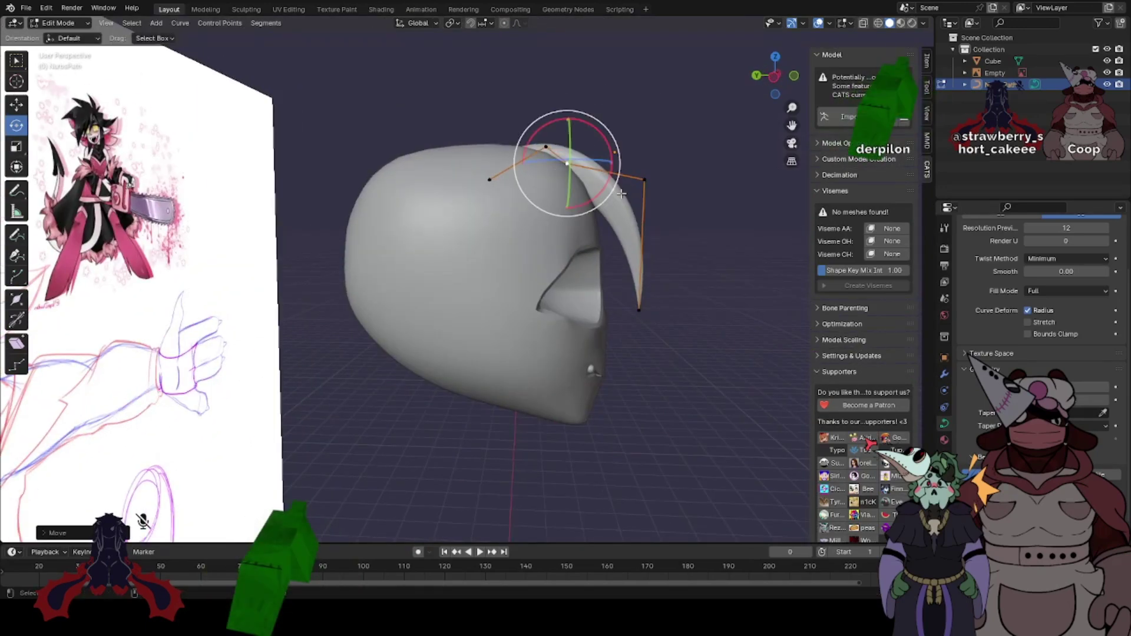
left_click(573, 203)
- Move the strand's tip over the eye socket and shift the control point above it sideways to curve the strand across the forehead
left_click(641, 313)
middle_click_drag(648, 319, 490, 295)
key("g")
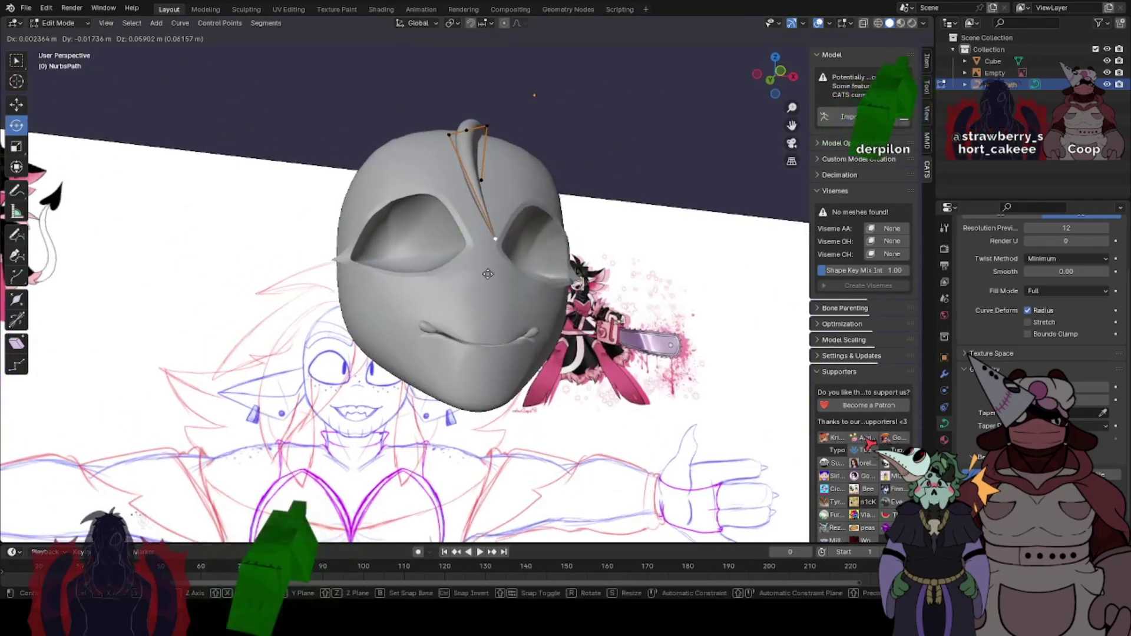
left_click(452, 133)
key("g")
left_click(510, 174)
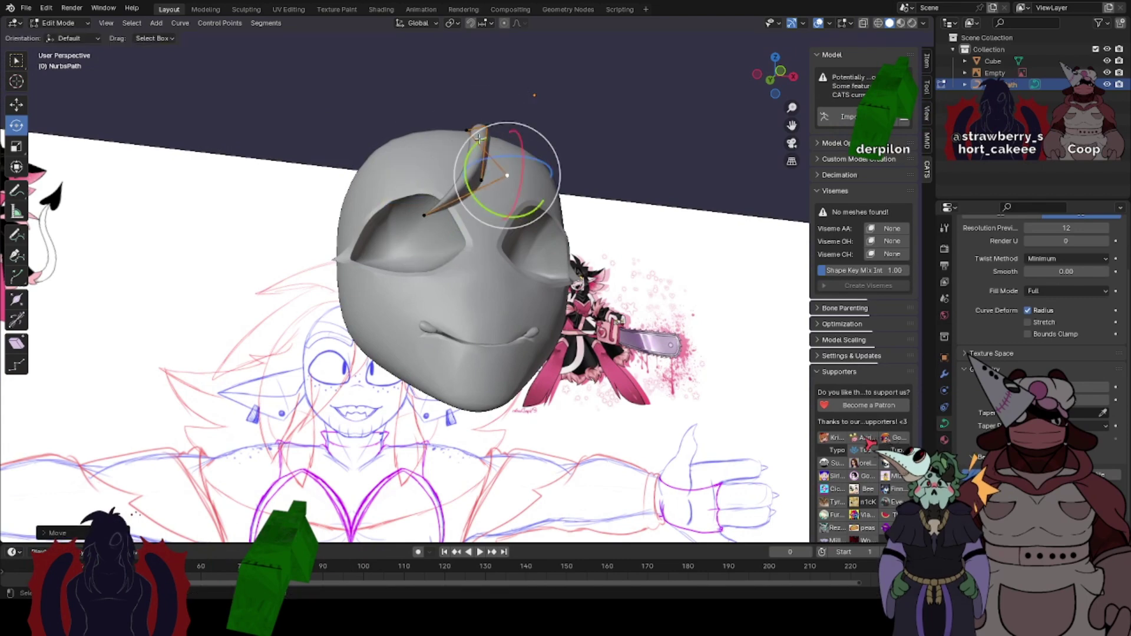
left_click(556, 166)
- Raise the strand's crown control point and adjust the forehead point from the side to round the bend
left_click(488, 127)
key("g")
left_click(494, 106)
middle_click_drag(519, 129, 439, 179)
key("g")
left_click(417, 166)
left_click(386, 171)
key("g")
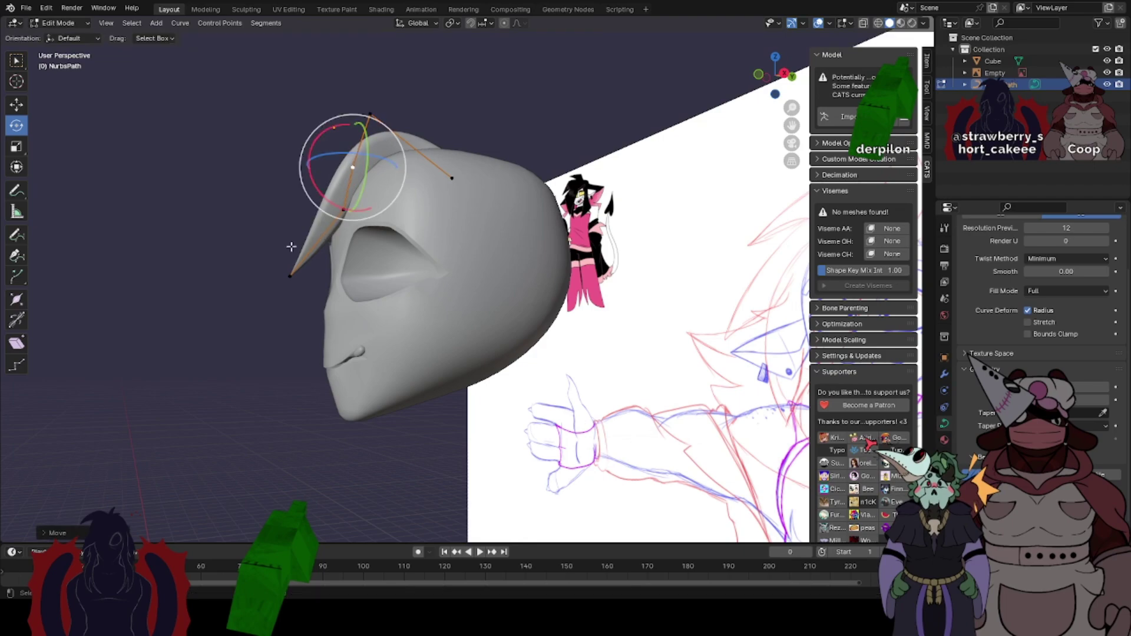
- Check the strand from several angles and nudge its tip lower toward the inner corner of the eye socket
middle_click_drag(291, 246, 382, 136)
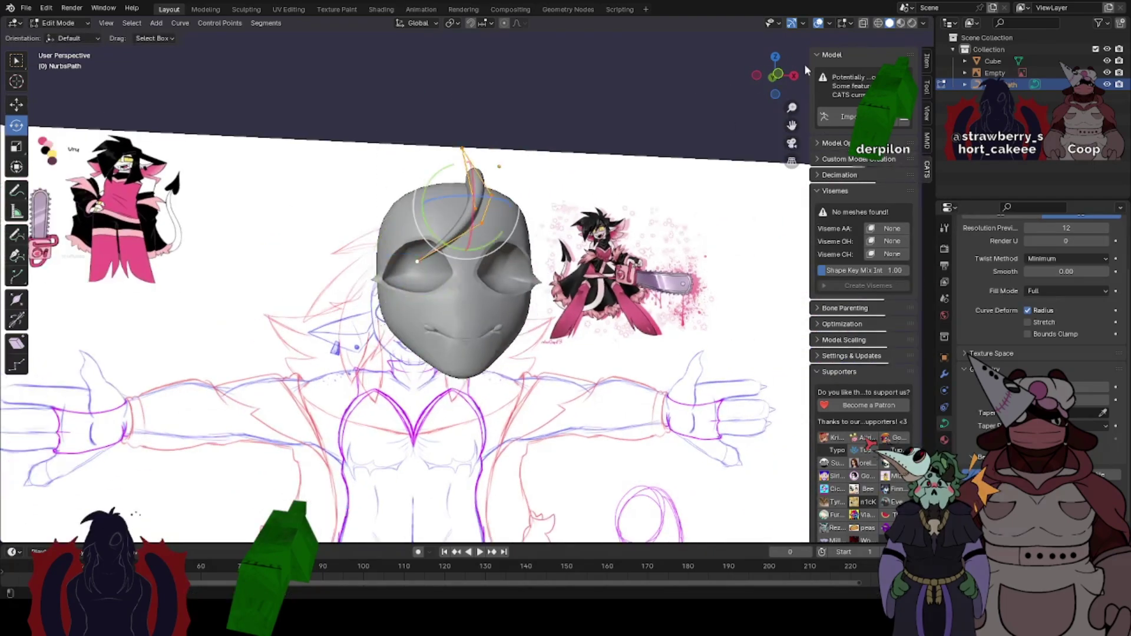
left_click(778, 74)
scroll(487, 260, "up", 4)
mouse_move(487, 260)
middle_mouse_down()
mouse_move(538, 281)
mouse_move(543, 266)
mouse_move(499, 242)
middle_mouse_up()
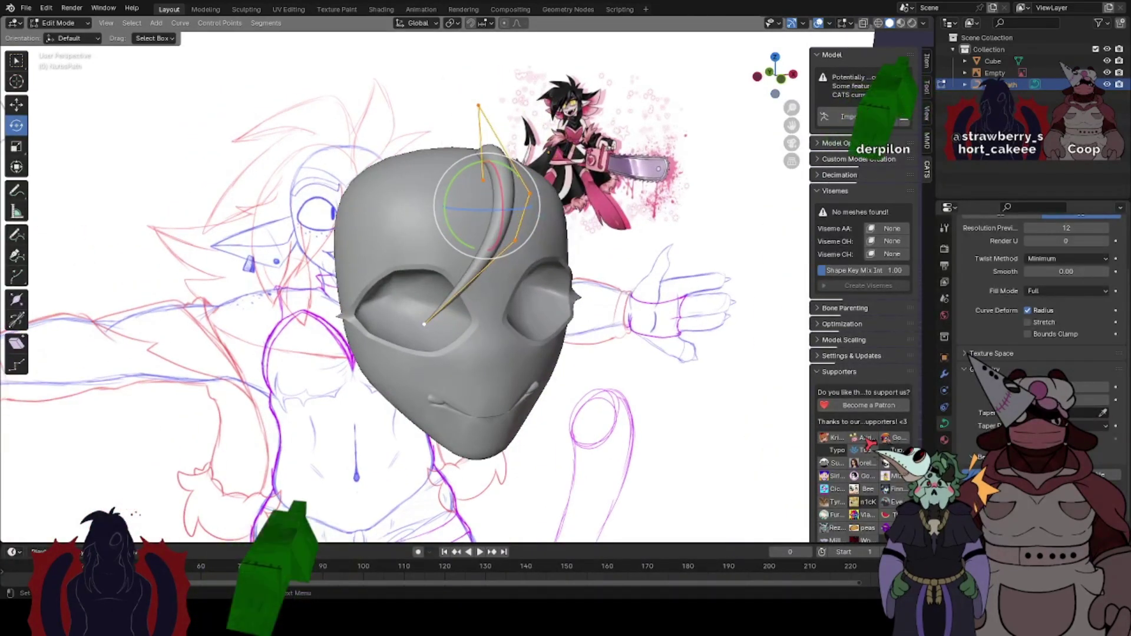
middle_click_drag(539, 252, 416, 257)
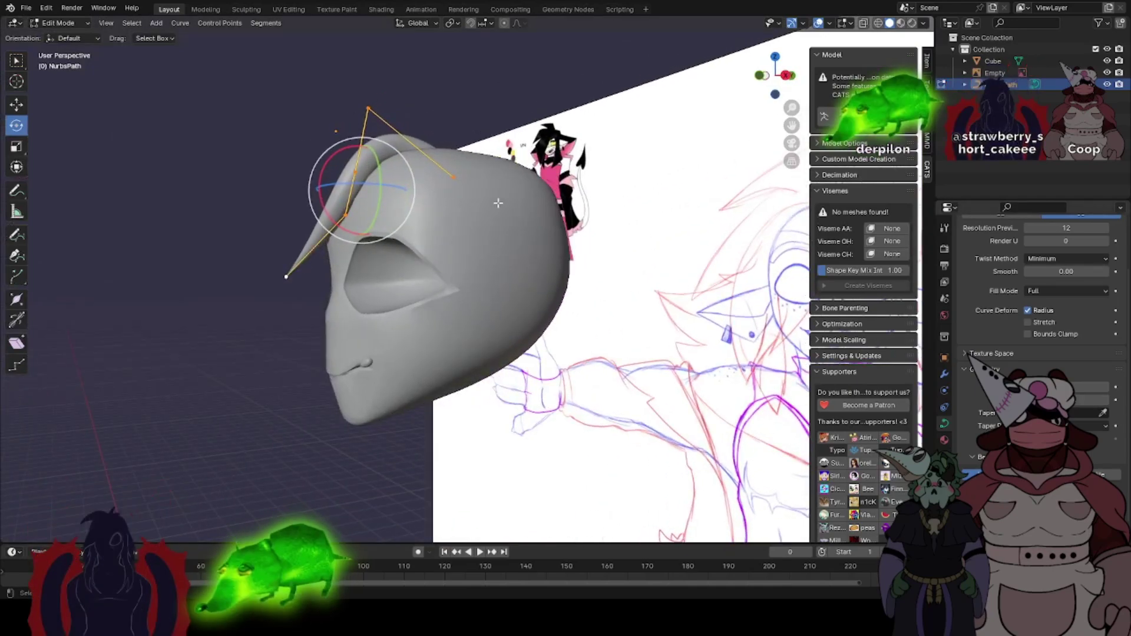
middle_click_drag(498, 203, 609, 227)
left_click(427, 338)
key("g")
left_click(442, 350)
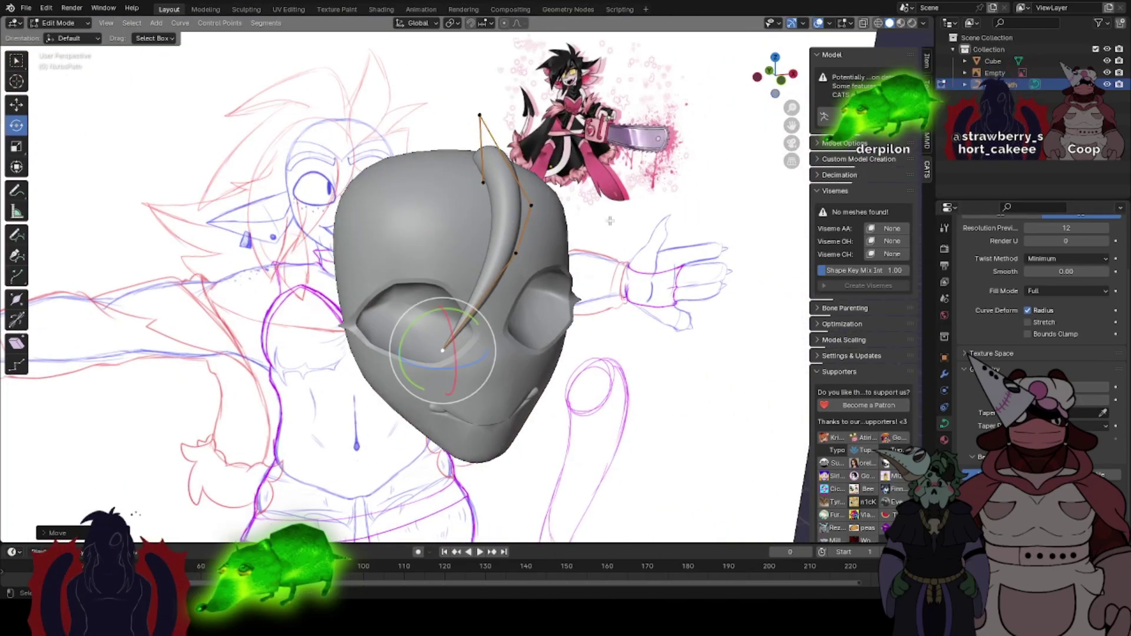
- In front view, duplicate the whole strand and place the copy beside the original, farther from the head's centre
left_click(783, 82)
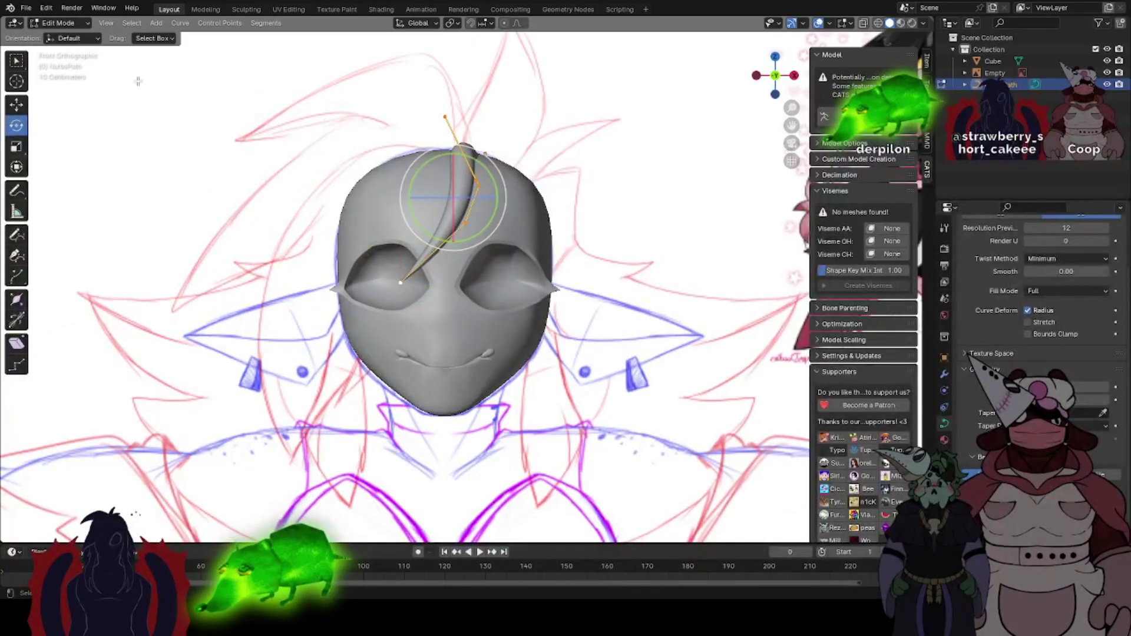
left_click(183, 25)
left_click(220, 87)
right_click(220, 88)
key("g")
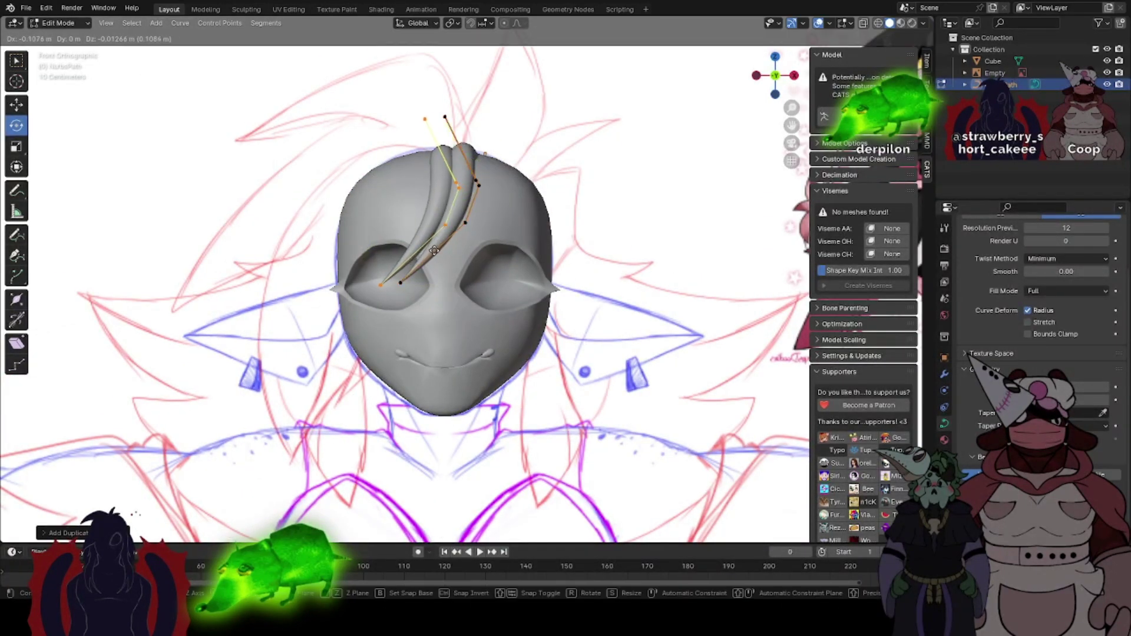
left_click(394, 277)
- Turn on X-ray in front view and extend the copied strand's tip down past the jaw along the reference hair line
middle_click_drag(394, 277, 475, 288)
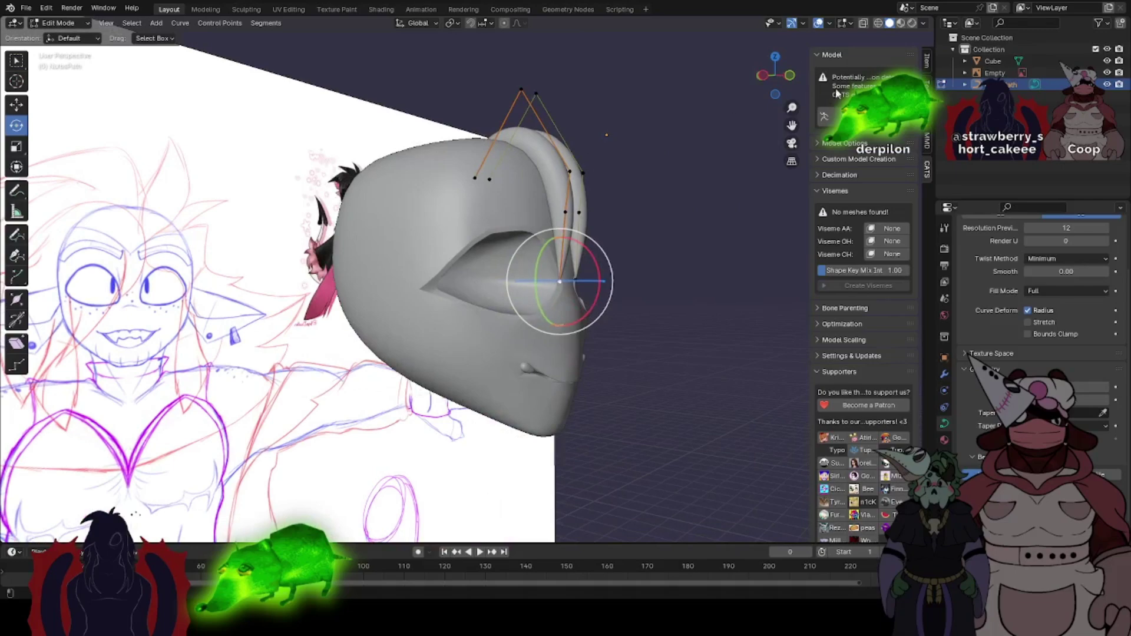
left_click(789, 79)
left_click(757, 76)
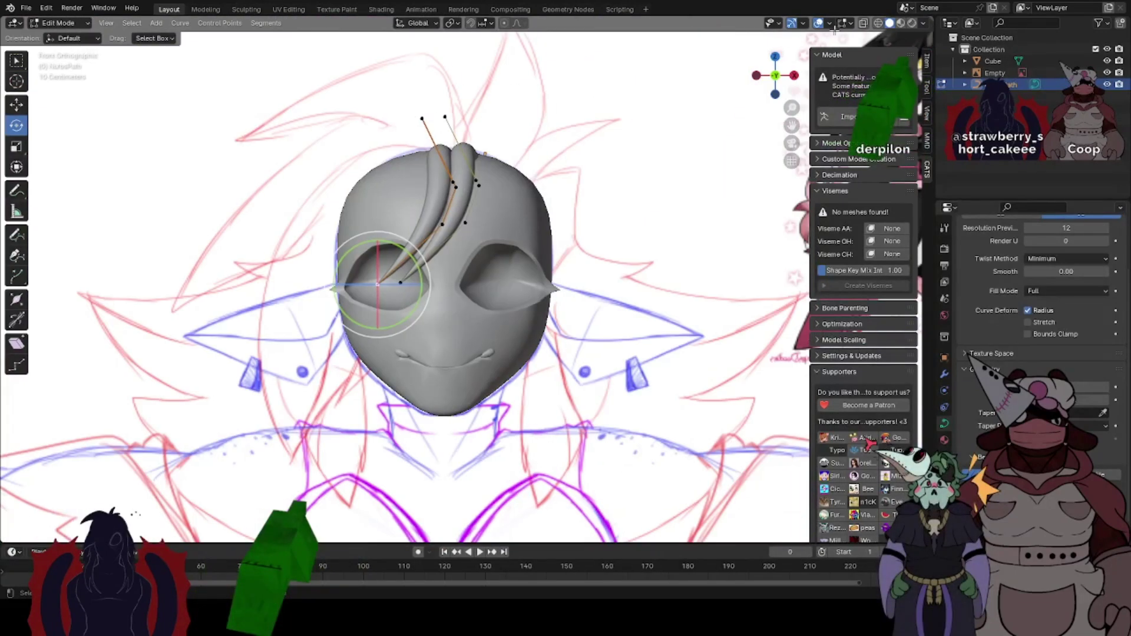
left_click(863, 24)
key("g")
left_click(183, 405)
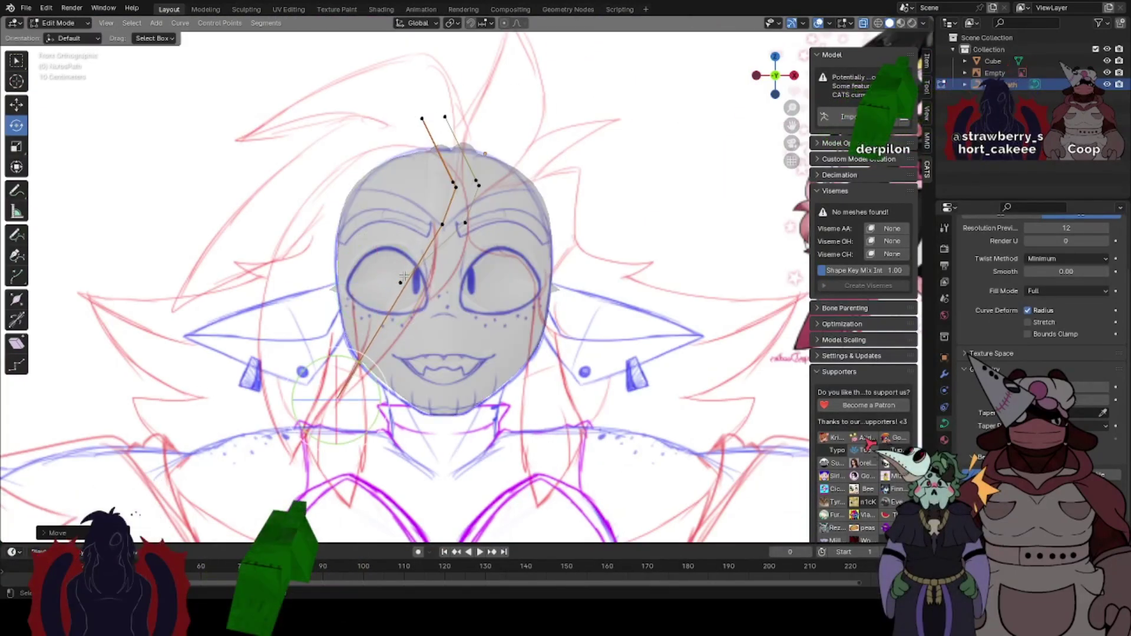
- Move the copied strand's lower middle point down beside the nose and its forehead point sideways to match the drawn hair
left_click(442, 226)
key("g")
left_click(428, 324)
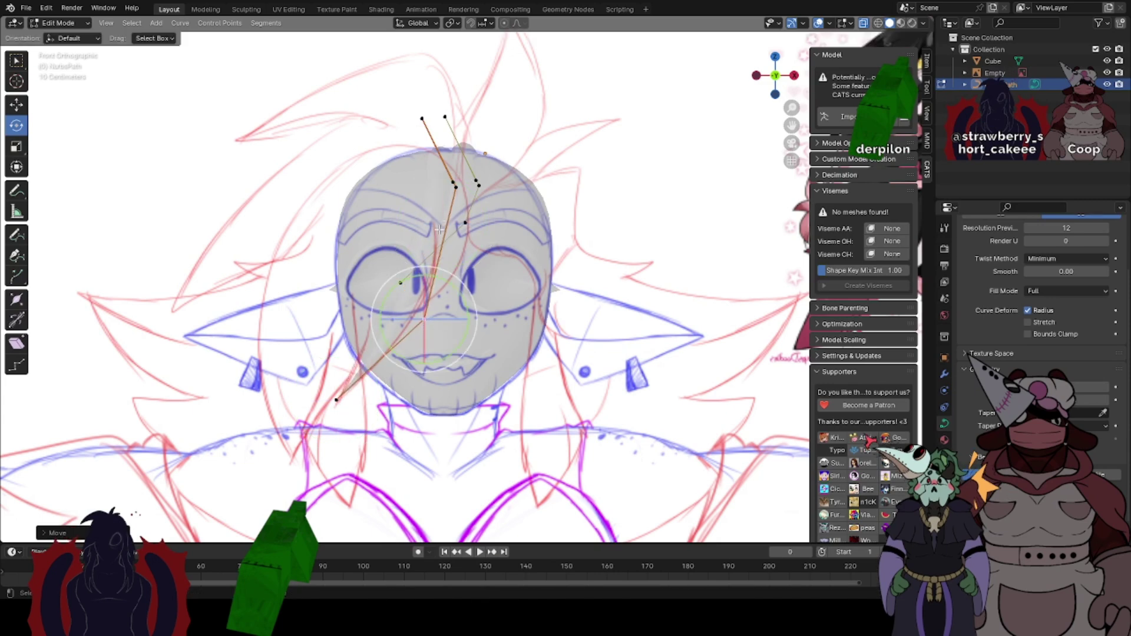
key("g")
left_click(442, 181)
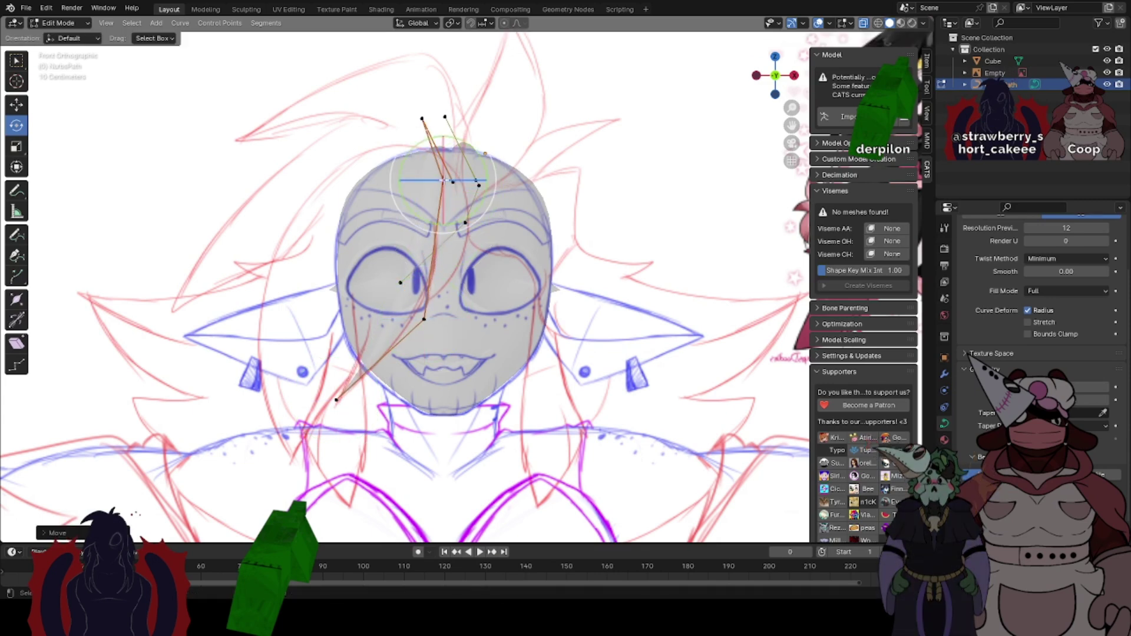
- Turn off X-ray, thicken the copied strand around its crown with the Radius tool, and reposition its top control point
left_click(863, 24)
left_click(422, 118)
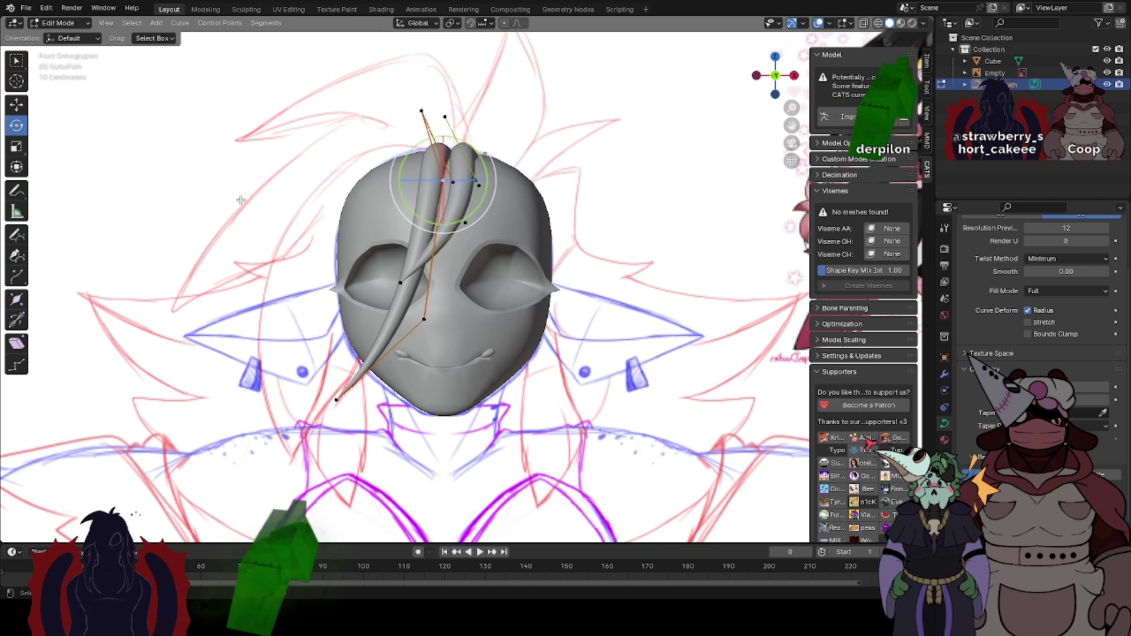
left_click_drag(463, 187, 526, 167)
left_click(422, 112)
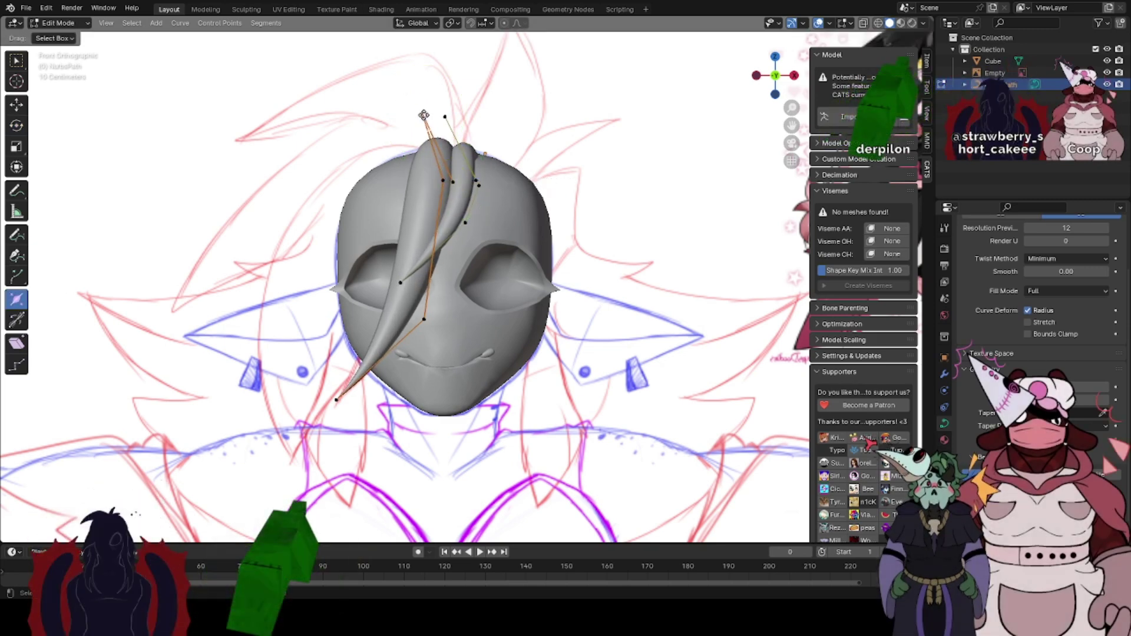
left_click_drag(429, 113, 448, 101)
key("g")
left_click(439, 105)
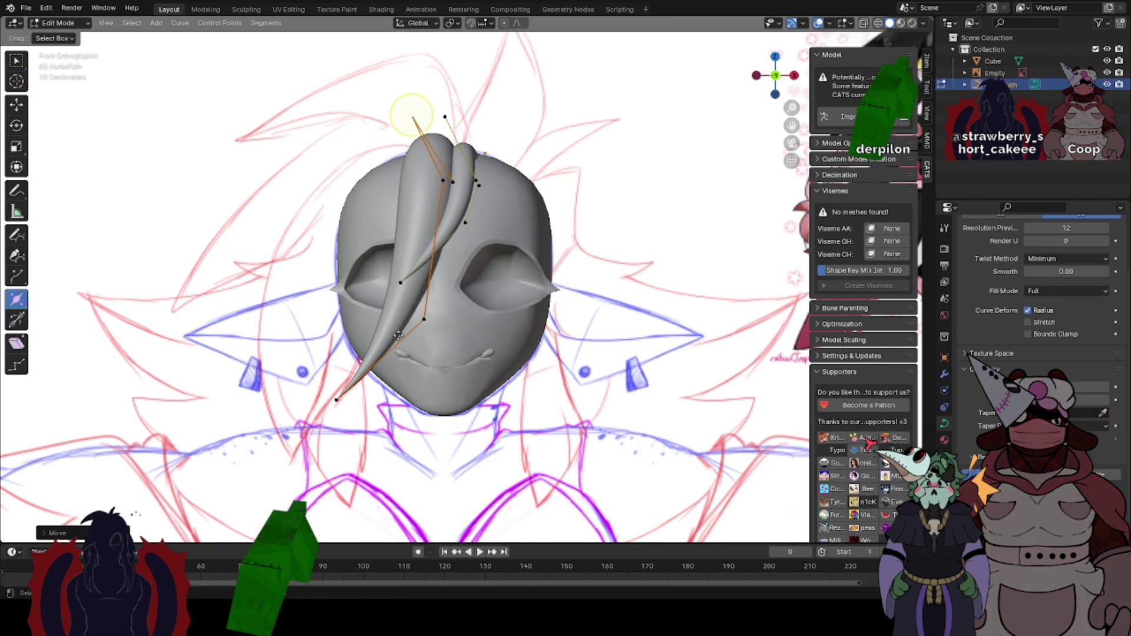
- Nudge the copied strand's tip and reposition the control point above it to refine the lower curve along the cheek
left_click_drag(423, 319, 428, 316)
left_click(337, 399)
left_click_drag(338, 398, 345, 390)
key("g")
left_click(340, 389)
left_click(424, 320)
key("g")
left_click(400, 331)
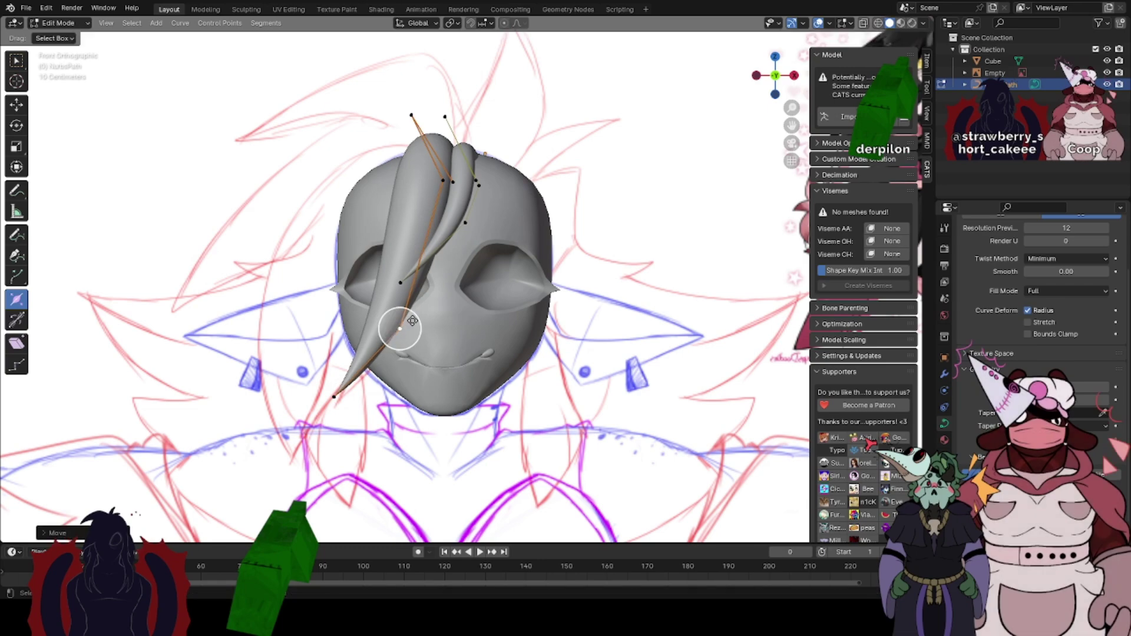
key("g")
left_click(425, 322)
- From the side, pull the copied strand's forehead control point forward off the head and reduce its radius
middle_click_drag(426, 322, 486, 284)
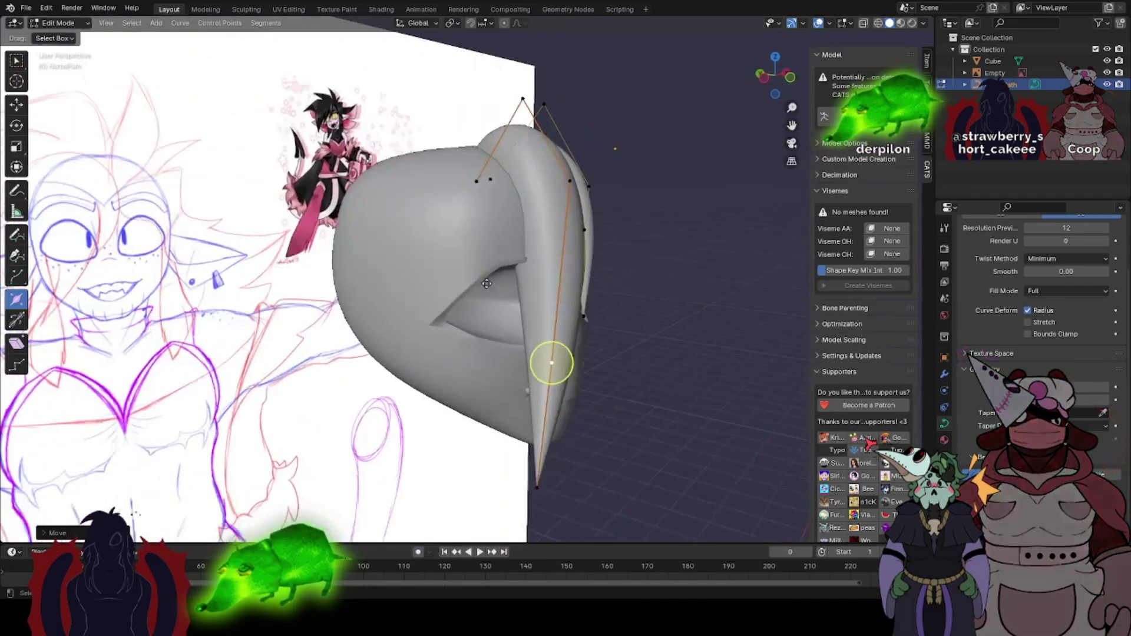
middle_click_drag(593, 210, 709, 201)
key("g")
middle_click_drag(621, 178, 589, 179)
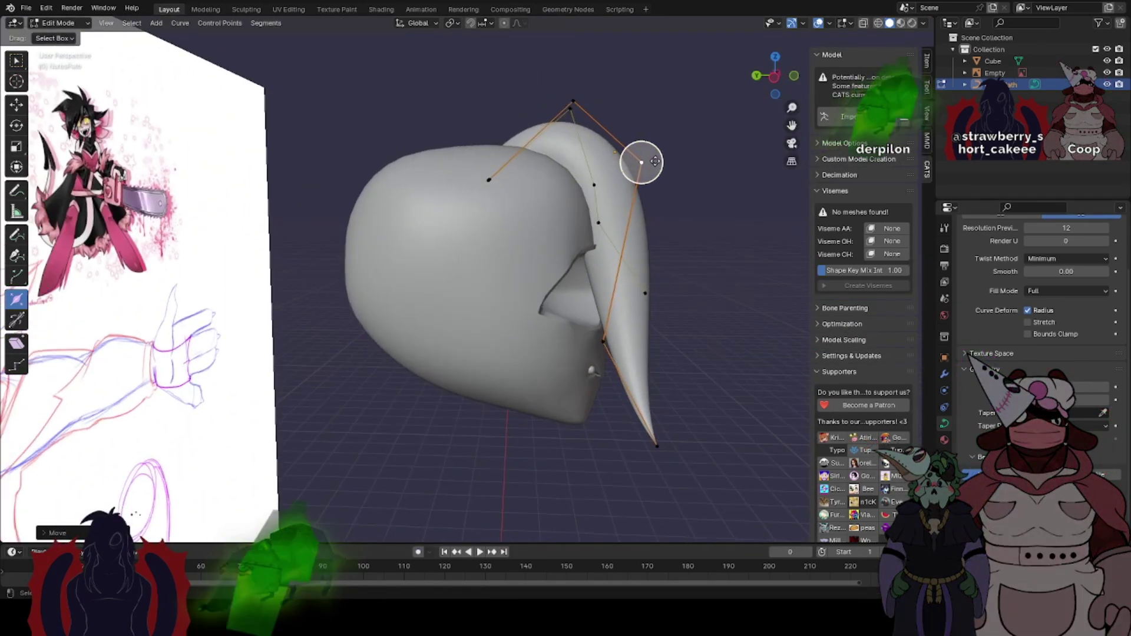
left_click_drag(654, 170, 644, 164)
middle_click_drag(618, 168, 495, 197)
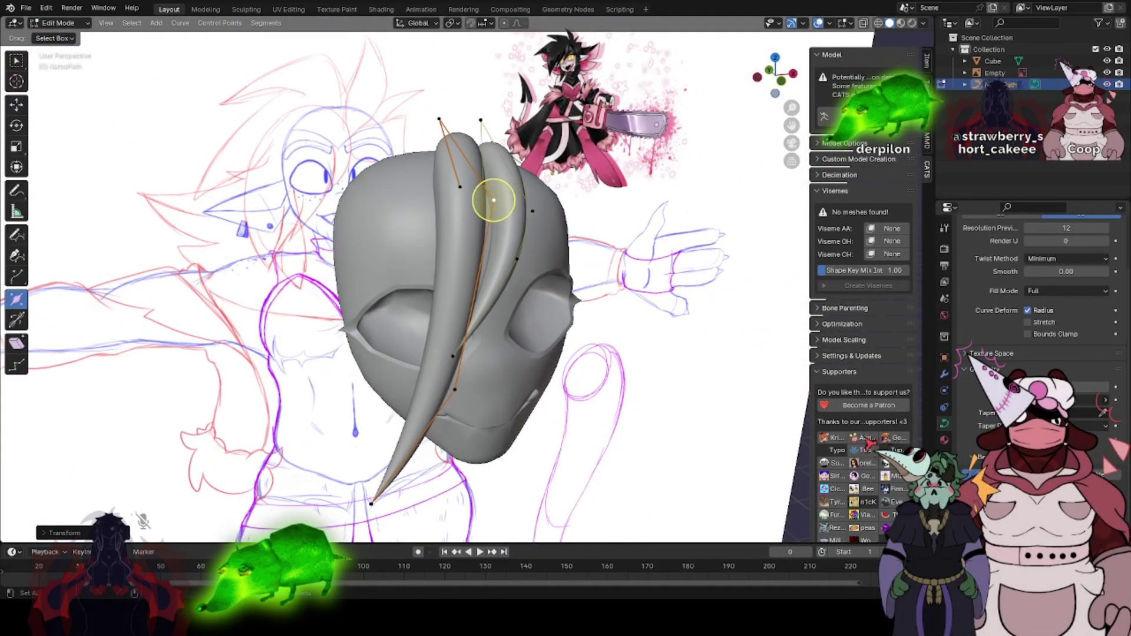
middle_click_drag(716, 175, 643, 171)
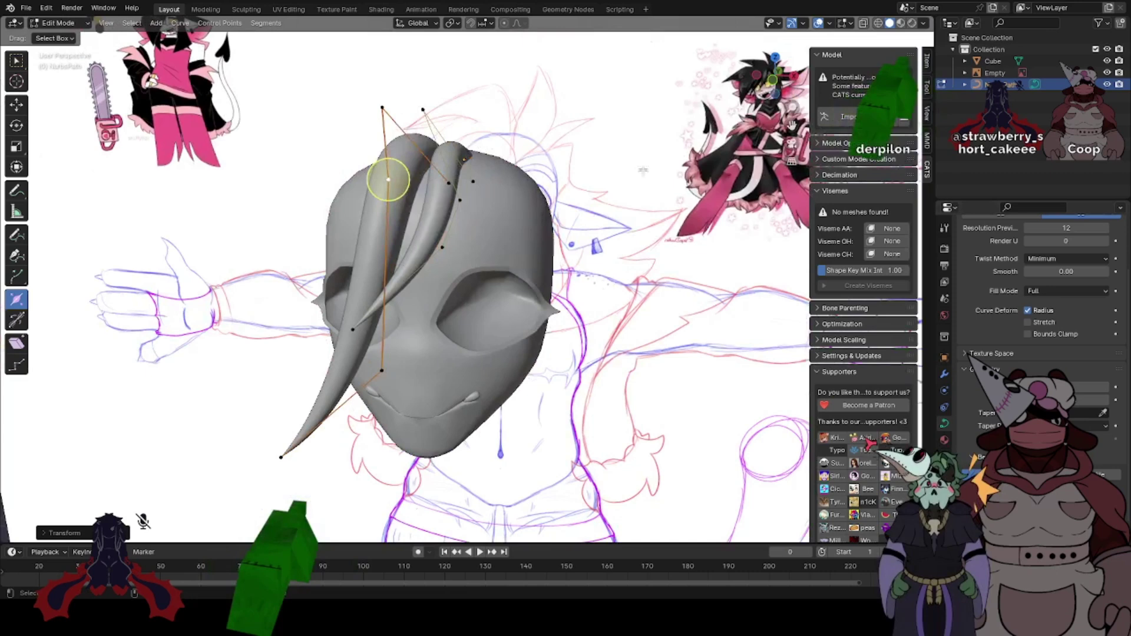
- Reposition the long strand's forehead control point from the front and thicken the strand around its lower middle point
left_click(772, 80)
key("g")
left_click(461, 199)
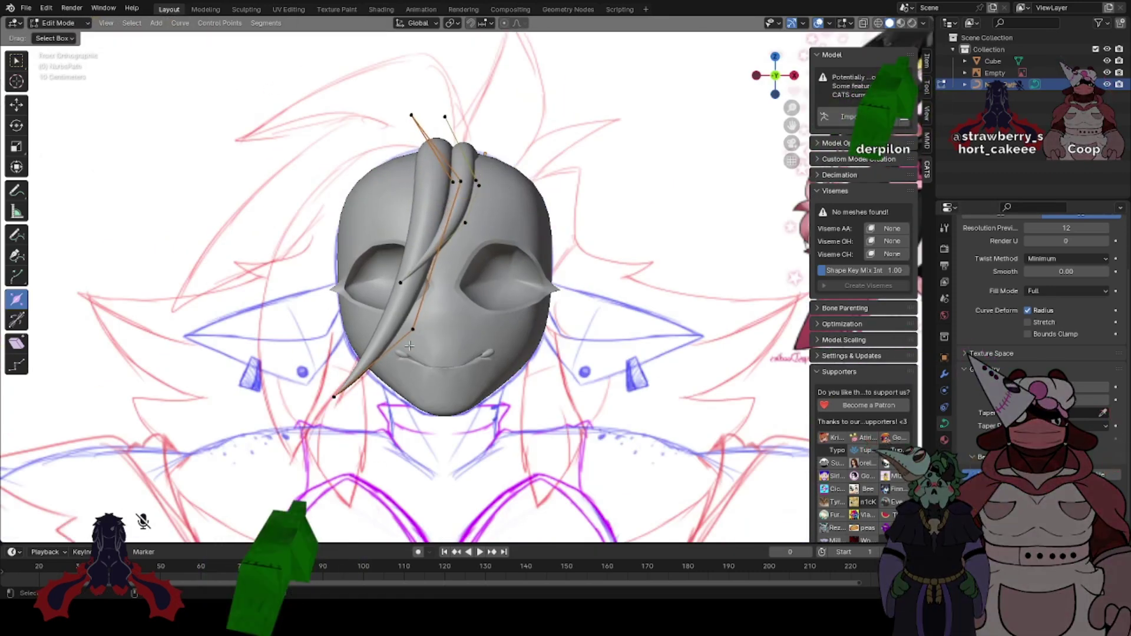
key("alt+s")
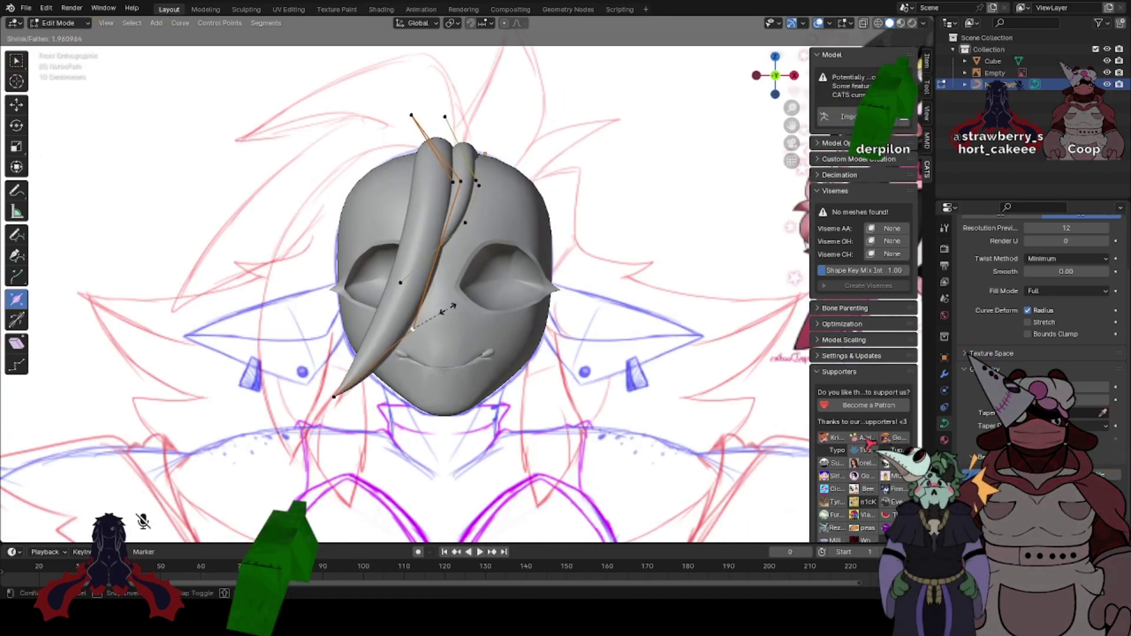
middle_click_drag(461, 180, 630, 171)
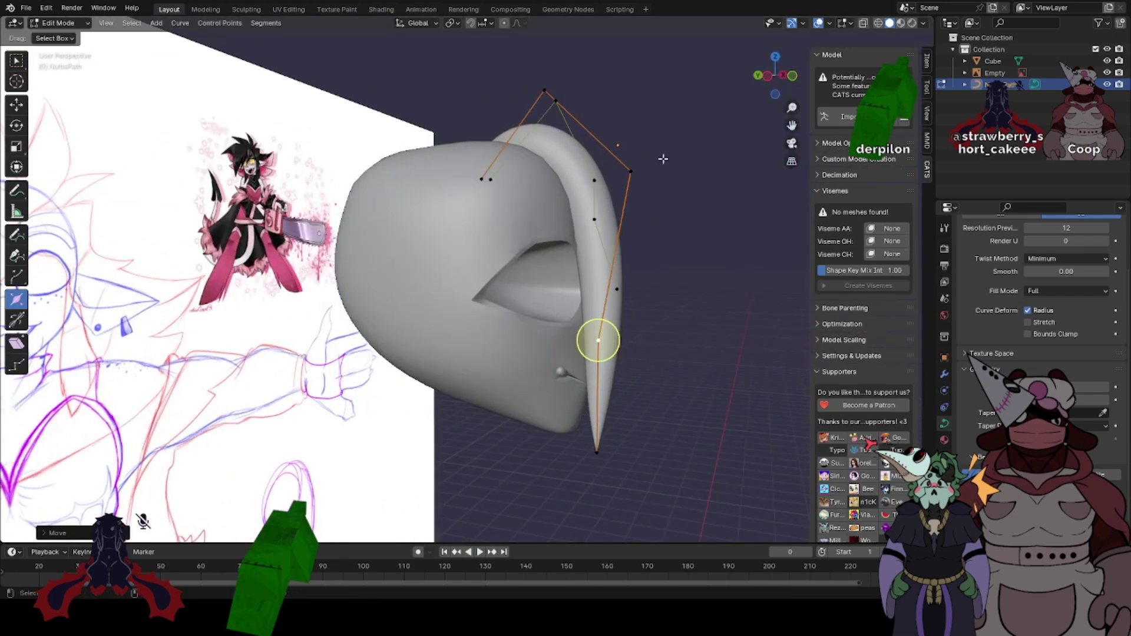
mouse_move(630, 171)
middle_mouse_down()
mouse_move(294, 184)
mouse_move(571, 114)
mouse_move(487, 114)
mouse_move(285, 277)
mouse_move(407, 347)
middle_mouse_up()
- Move the short strand's tip and shift its two forehead control points to bow it toward the open eye
key("g")
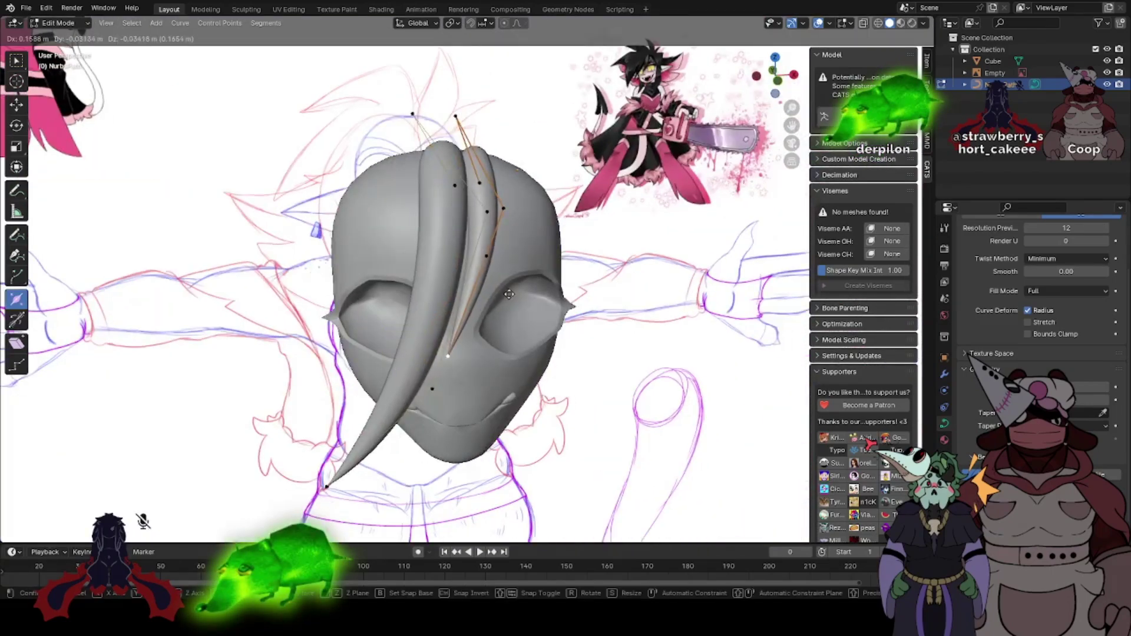
left_click(509, 294)
middle_click_drag(509, 294, 521, 287)
left_click(510, 251)
key("g")
left_click(530, 255)
left_click(521, 201)
key("g")
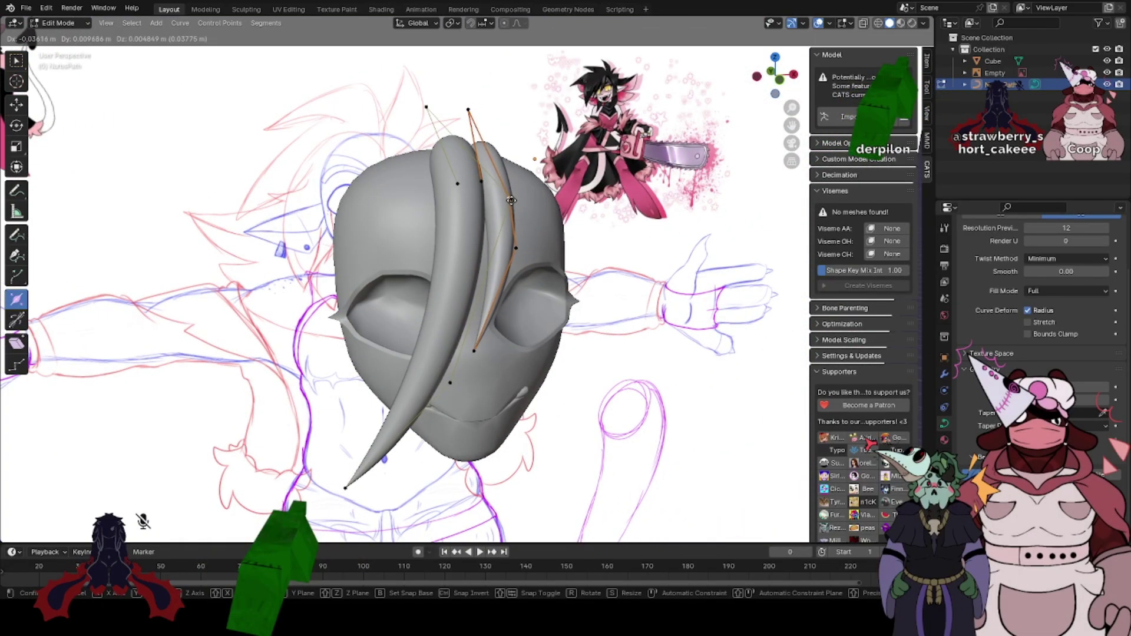
left_click(511, 199)
left_click(473, 351)
- Nudge the long strand's tip outward past the jaw and adjust the control point above it
key("Tab")
left_click(779, 80)
key("Tab")
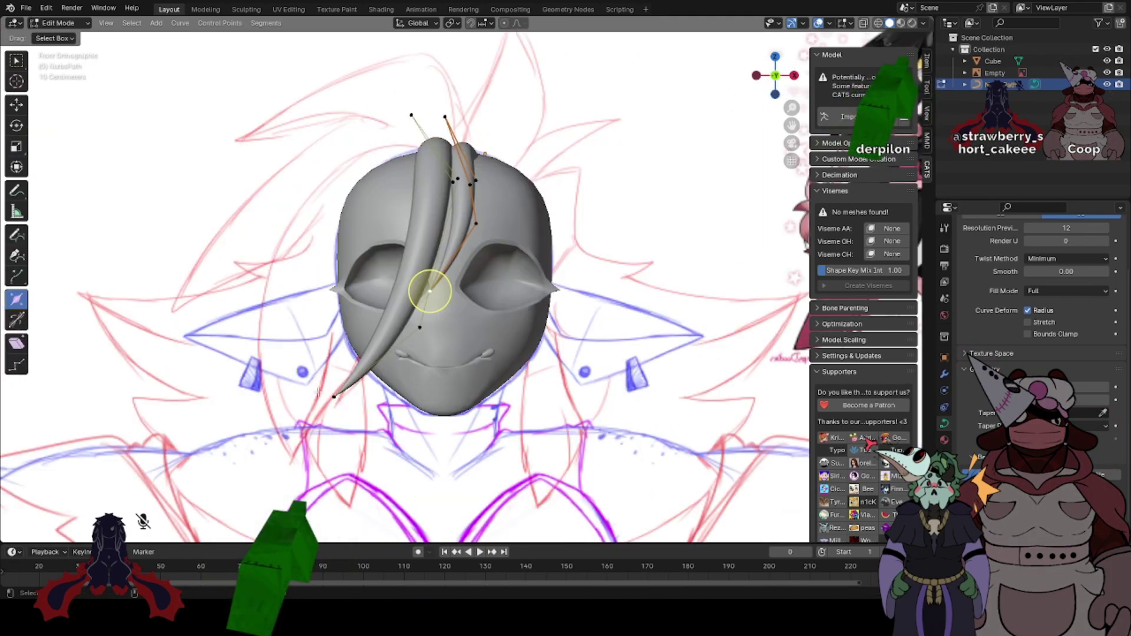
key("g")
left_click(342, 396)
mouse_move(343, 394)
middle_mouse_down()
mouse_move(523, 349)
mouse_move(515, 337)
mouse_move(672, 351)
mouse_move(507, 348)
mouse_move(668, 352)
mouse_move(503, 295)
mouse_move(518, 341)
mouse_move(452, 333)
mouse_move(428, 276)
middle_mouse_up()
key("g")
left_click(464, 354)
key("g")
left_click(678, 353)
key("Tab")
key("Tab")
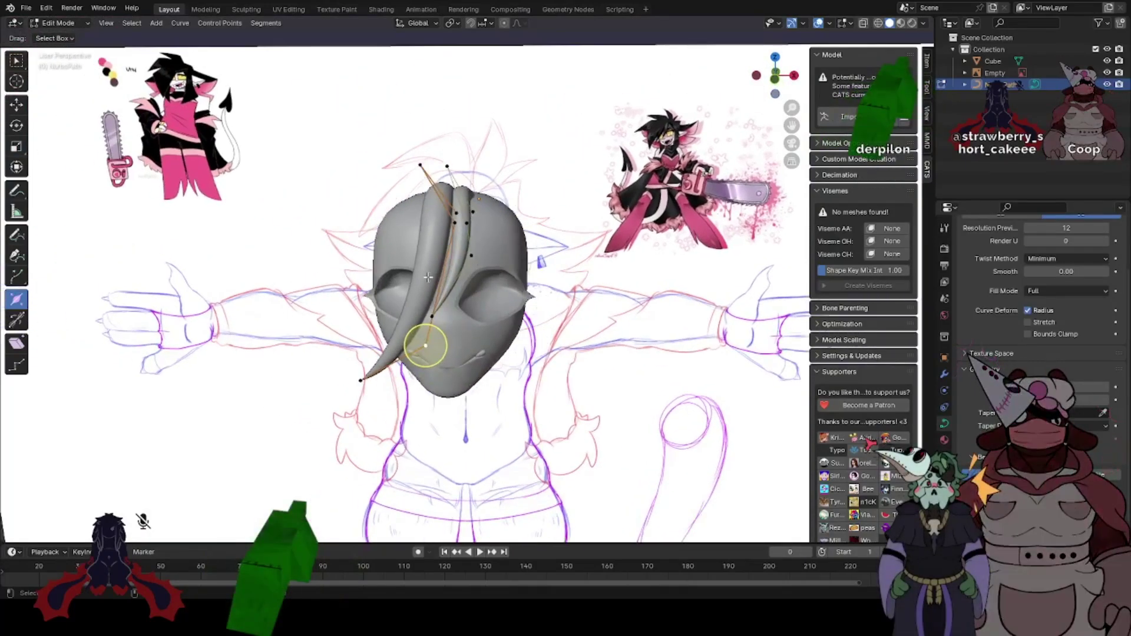
- Thicken the long strand around its lower control point, lower its tip, and check the shape from an angle
left_click(425, 346)
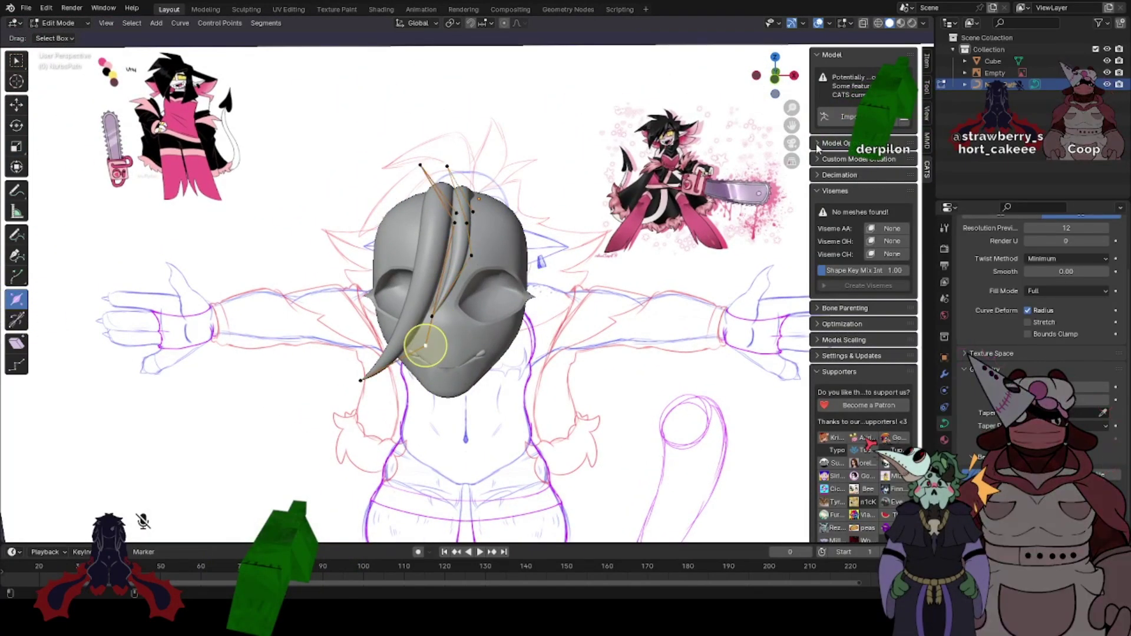
left_click(776, 76)
key("alt+s")
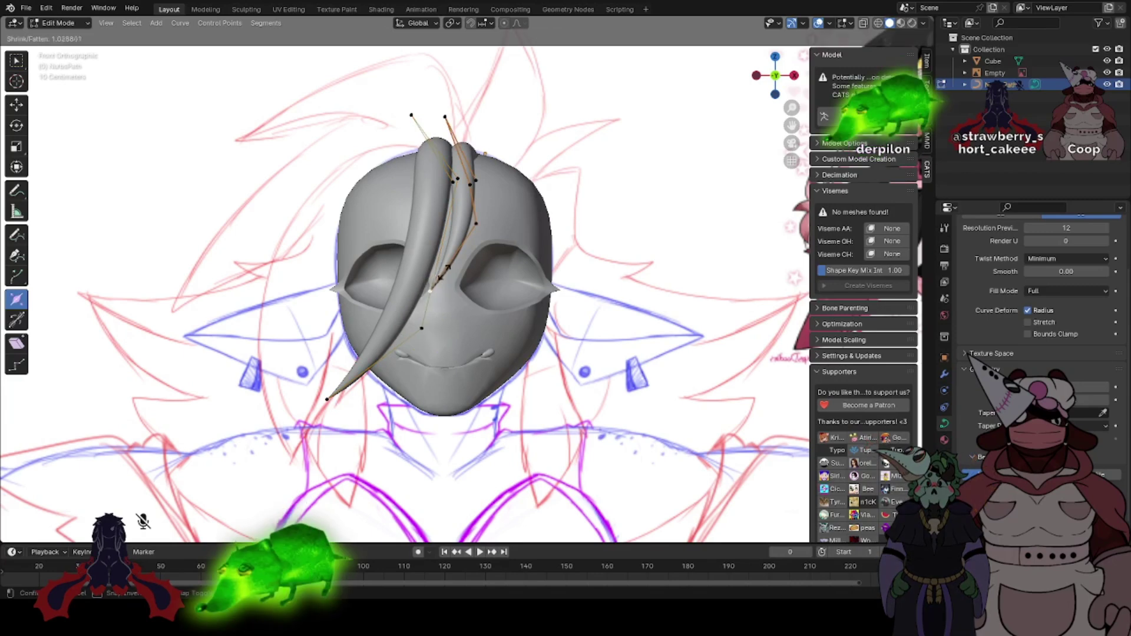
key("alt+s")
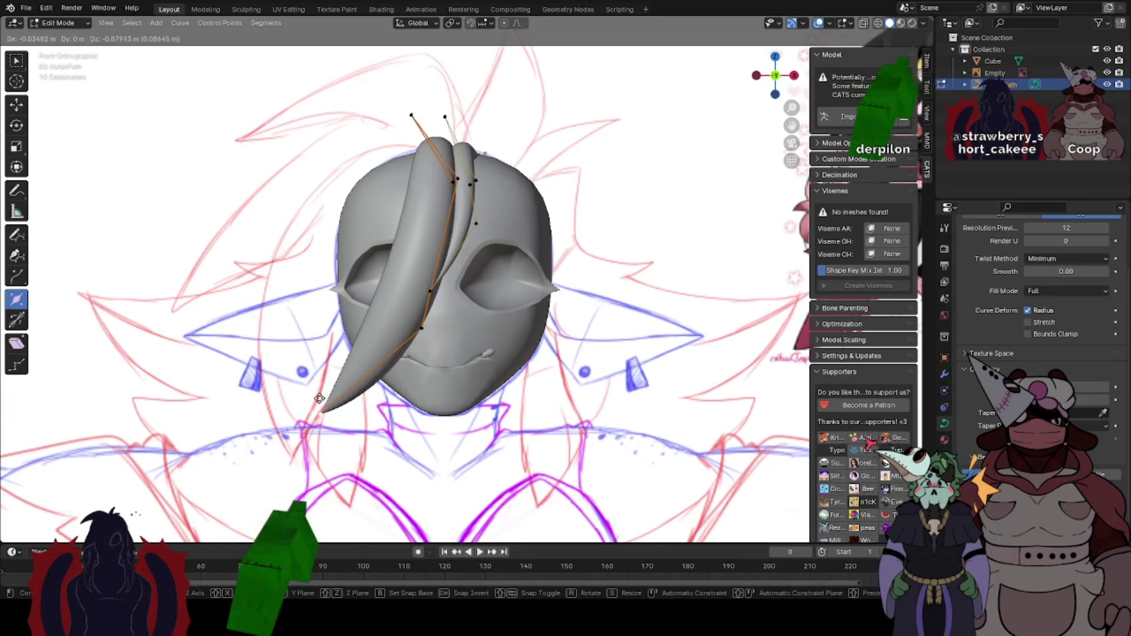
key("Tab")
middle_click_drag(344, 359, 373, 359)
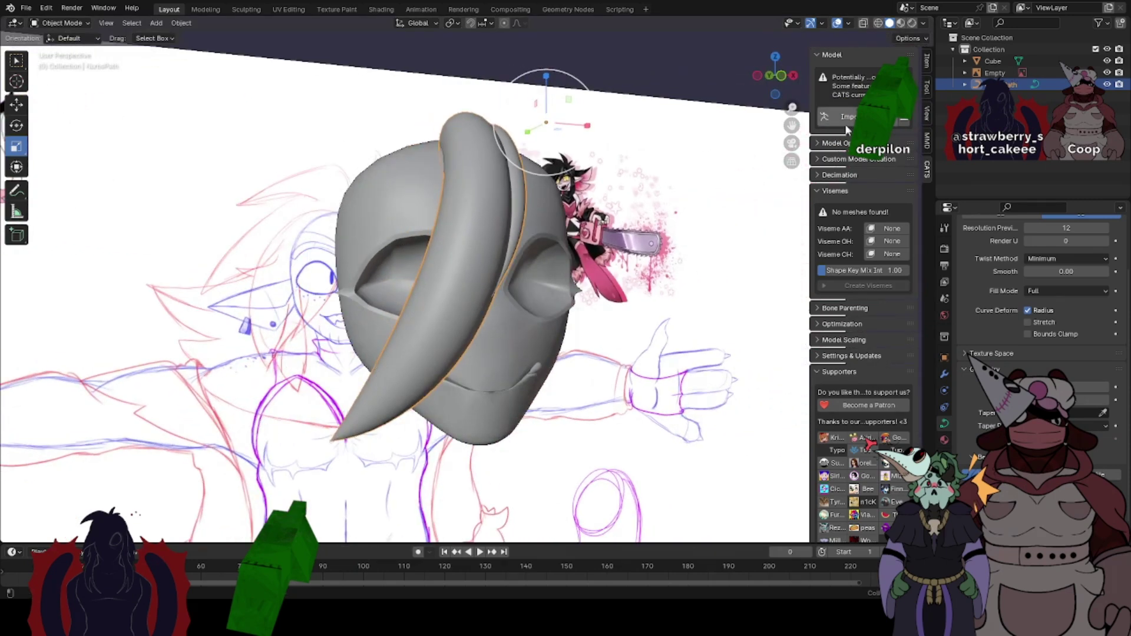
- Pull the long strand's tip in beside the chin, slim its lower part, and shift the lower control point outward
left_click(783, 77)
key("g")
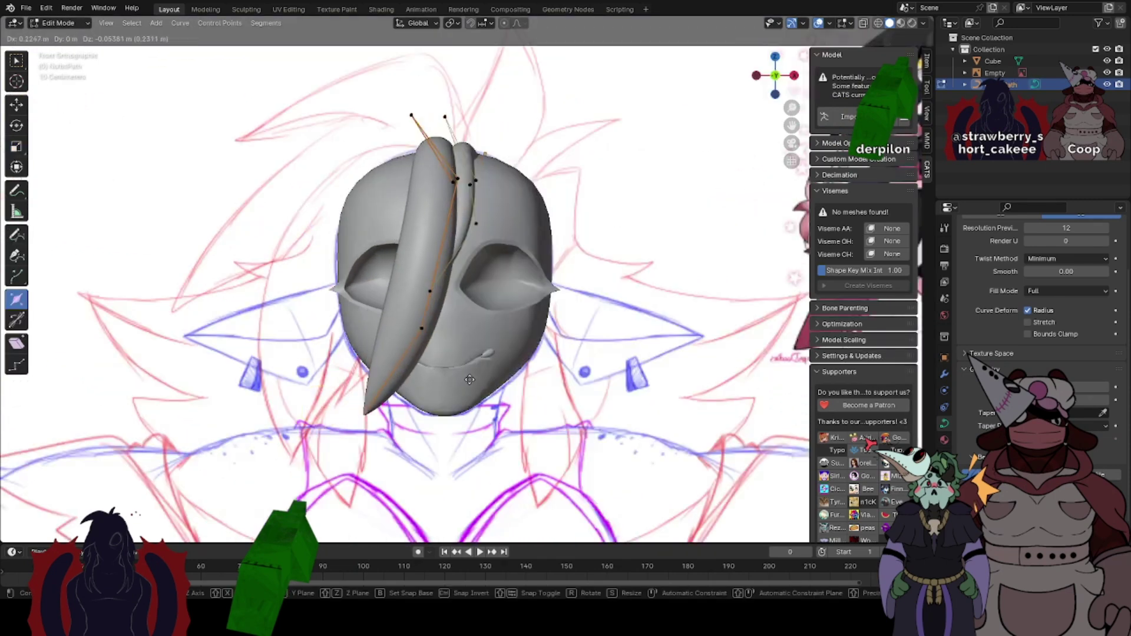
left_click(373, 414)
left_click(423, 329)
left_click_drag(443, 329, 430, 328)
key("g")
left_click(417, 322)
- Move the long strand's forehead control point down and thicken the strand there
left_click(430, 291)
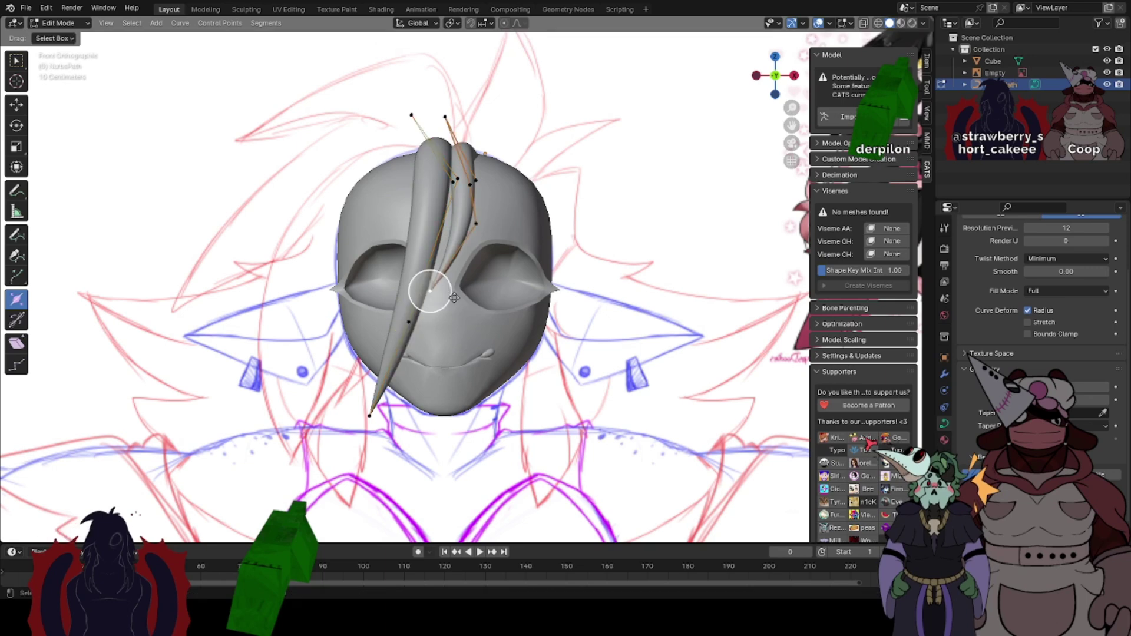
left_click(452, 181)
left_click(459, 178)
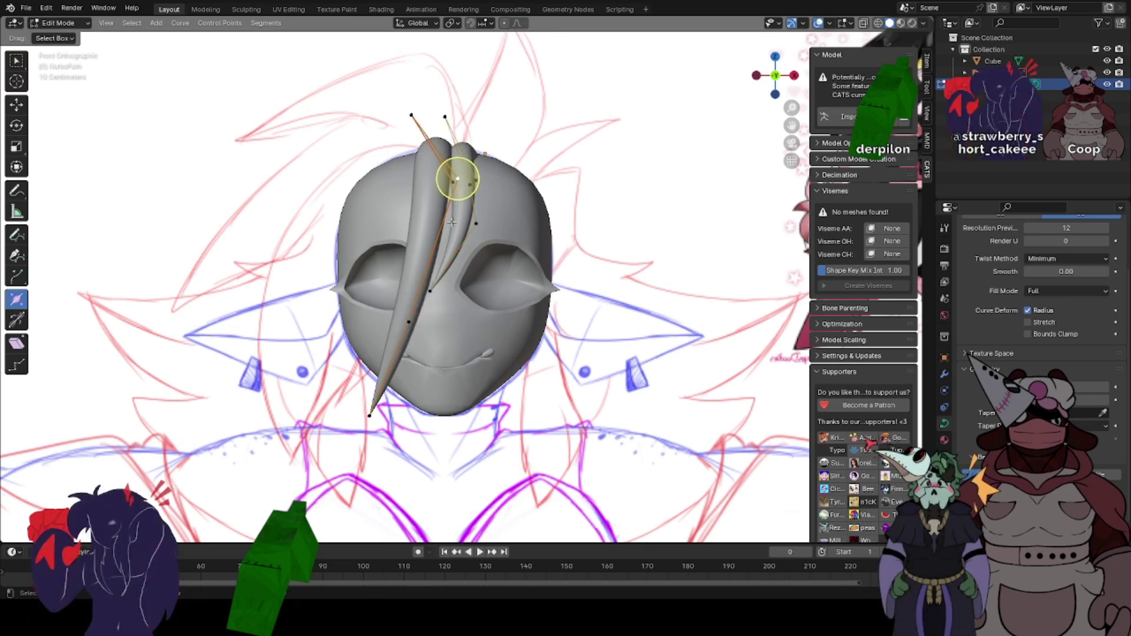
key("g")
left_click(455, 227)
key("alt+s")
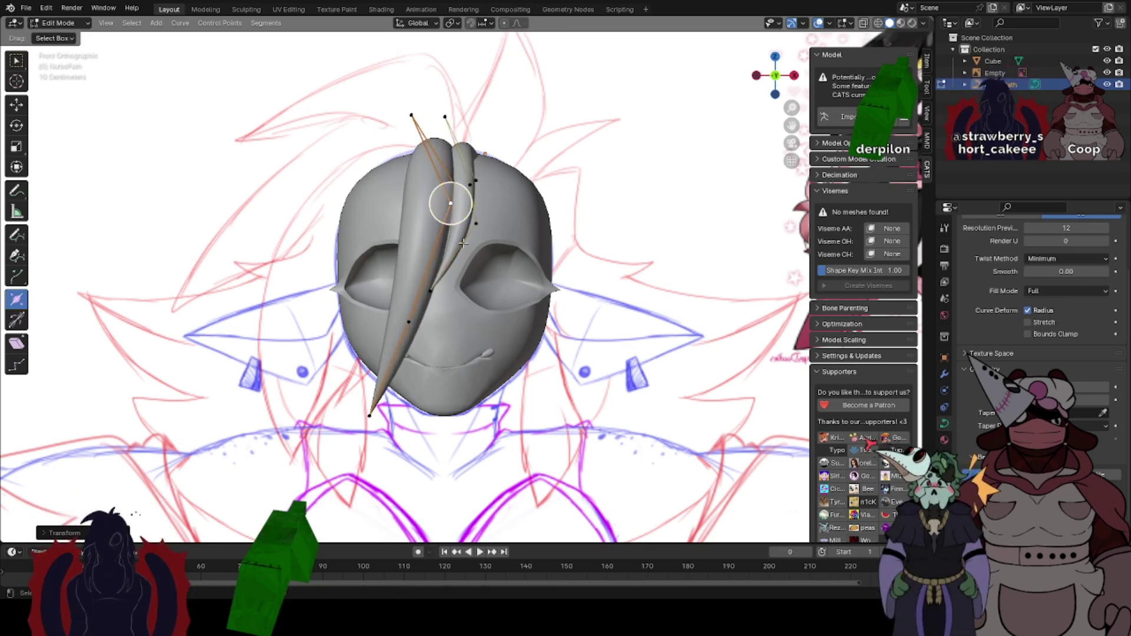
- Raise the long strand's tip onto the cheek edge and move its lower control point toward the nose to curve it
left_click(376, 409)
key("g")
left_click(353, 358)
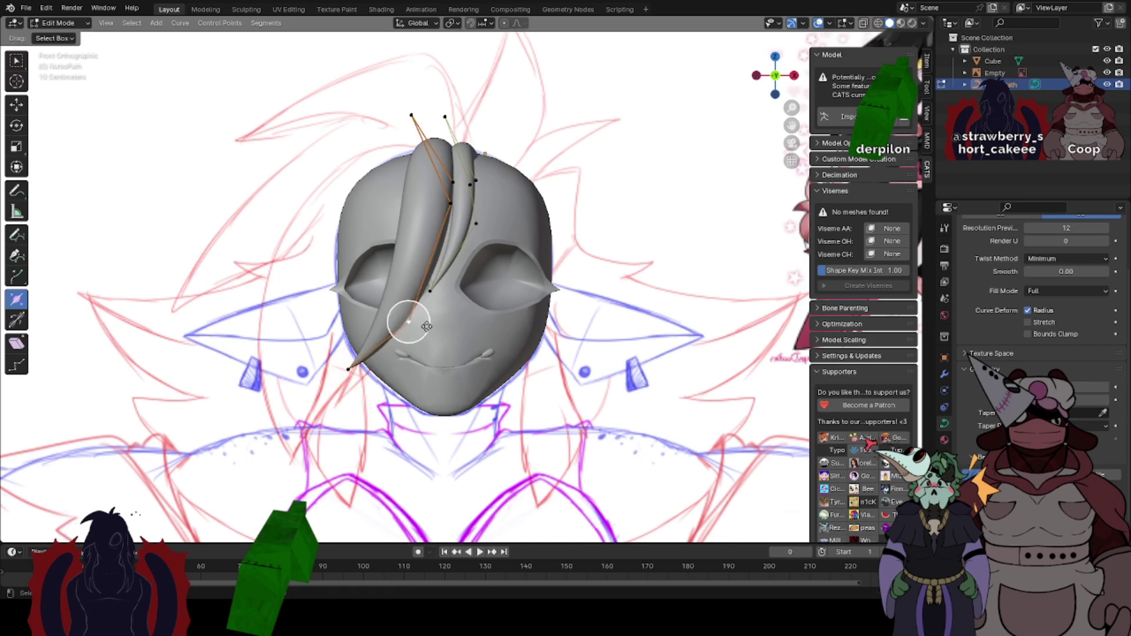
key("g")
left_click(442, 313)
key("Tab")
middle_click_drag(400, 210, 448, 220)
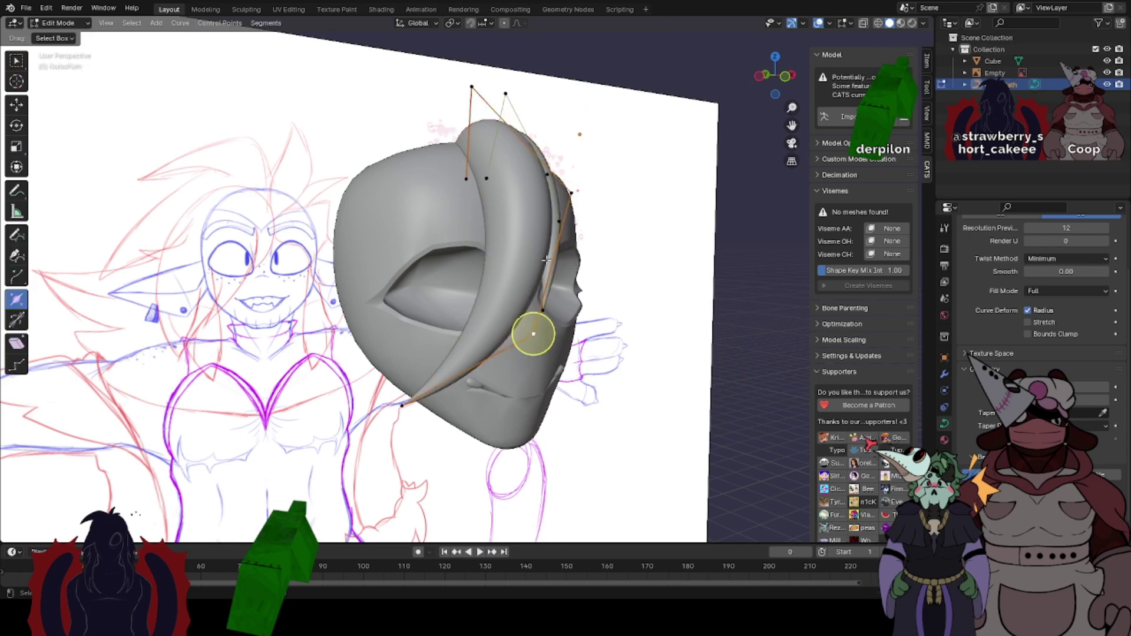
- Duplicate the long strand in front view and offset the copy sideways toward the covered eye's outer edge
left_click(786, 83)
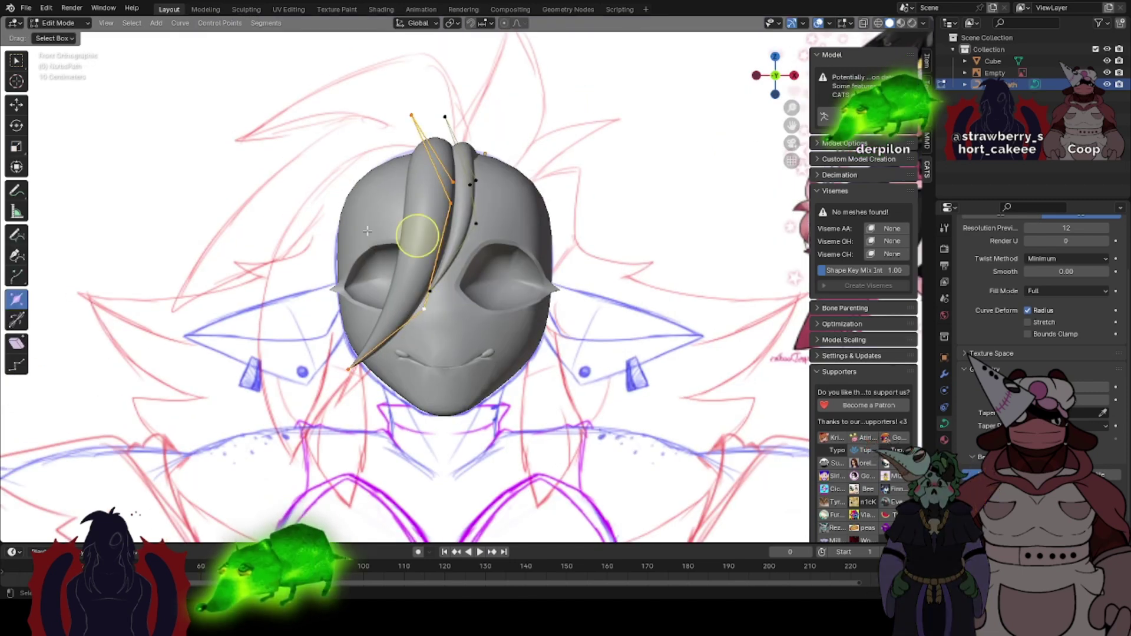
left_click(185, 25)
left_click(212, 88)
left_click(211, 88)
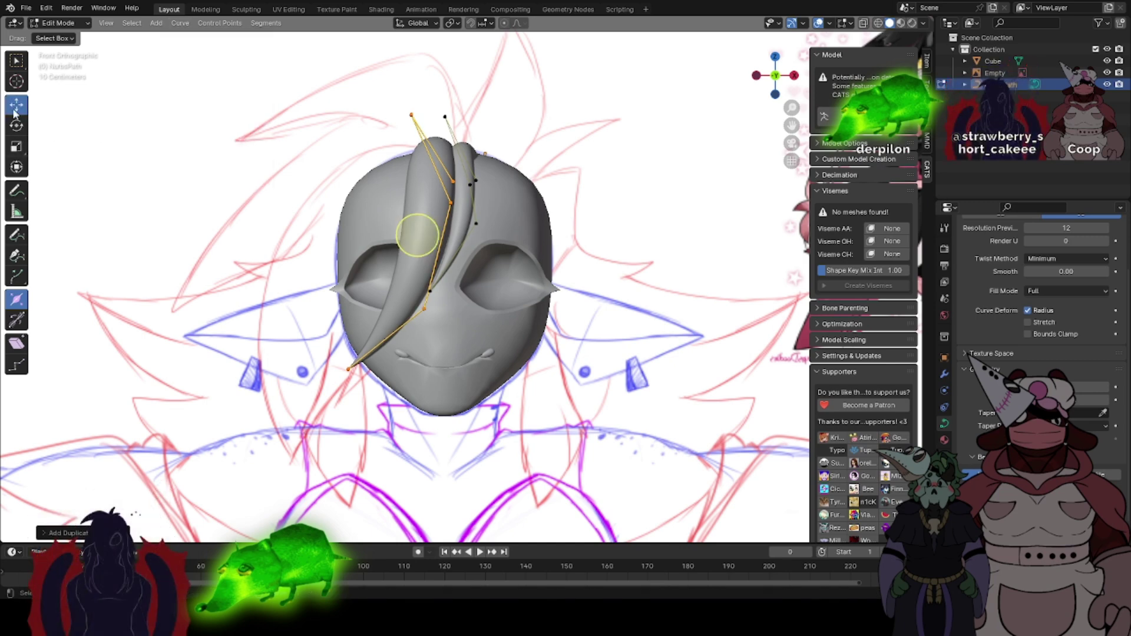
left_click_drag(461, 235, 432, 235)
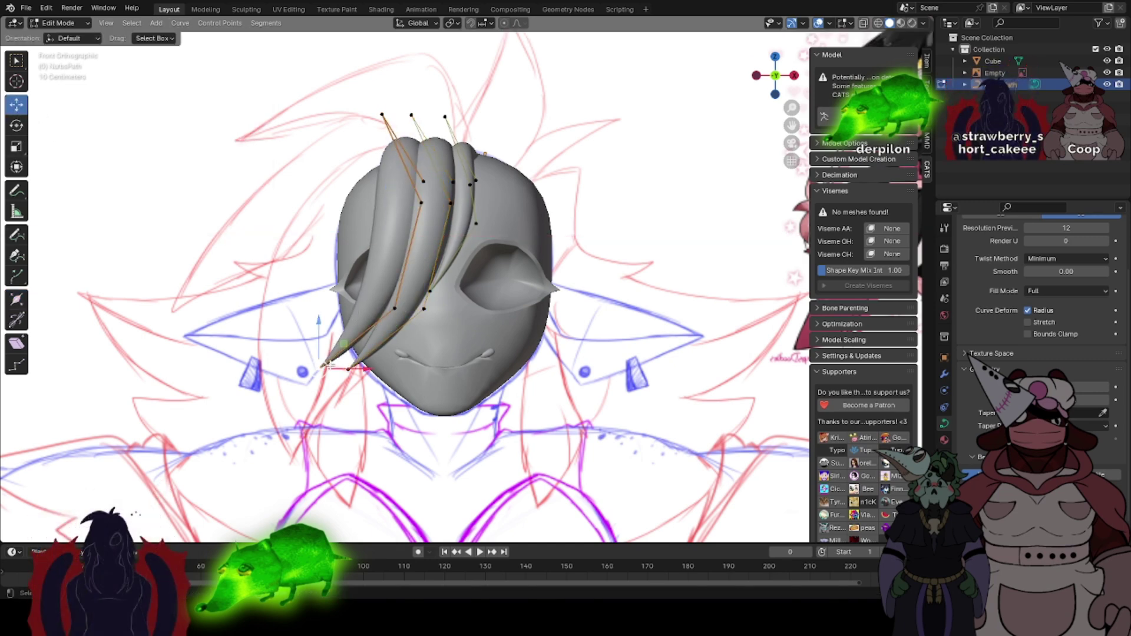
- Move the new strand's tip down beside the jaw and its lower control point out over the covered eye
left_click_drag(320, 368, 305, 407)
left_click(394, 309)
left_click_drag(395, 308, 350, 274)
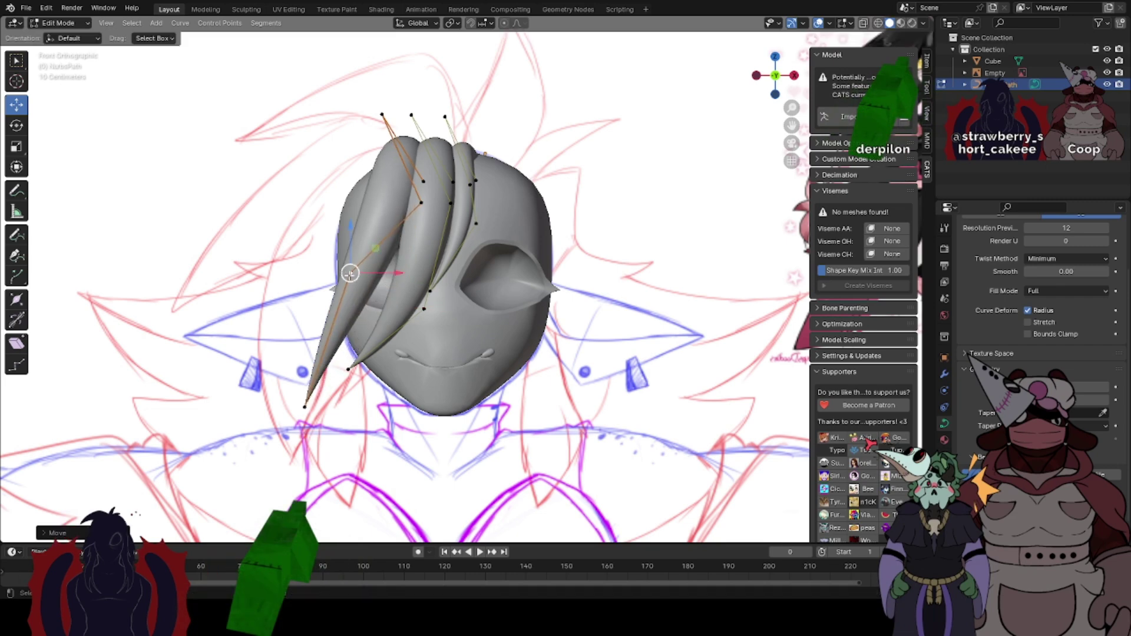
left_click(304, 407)
left_click_drag(305, 406, 341, 410)
- Reposition the new strand's forehead and crown control points so it sweeps down from beside the neighbouring strand
left_click(421, 202)
left_click_drag(420, 202, 352, 191)
left_click(374, 104)
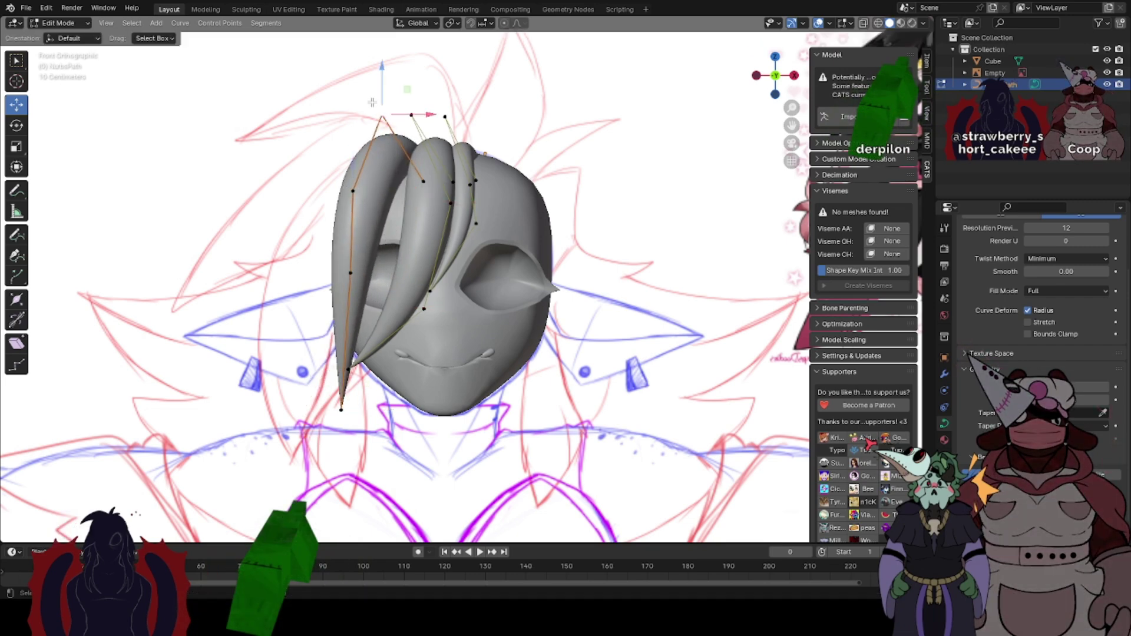
key("g")
left_click(400, 112)
left_click(353, 190)
key("g")
left_click(385, 207)
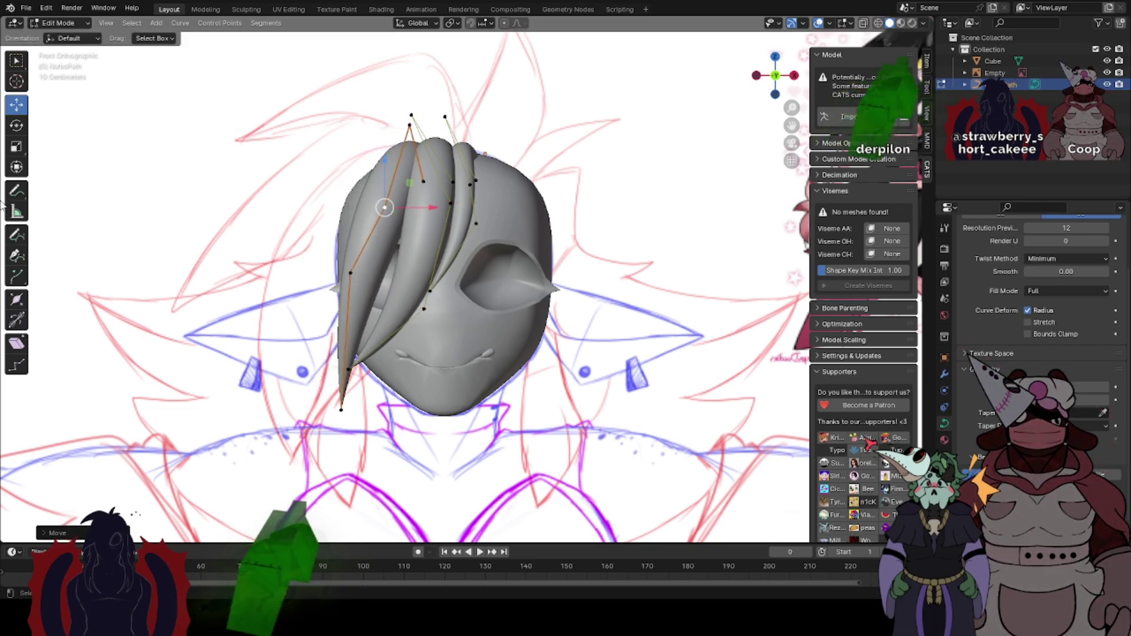
- Nudge the new strand's middle control point inward and thicken the strand there to cover the eye
left_click(418, 191)
left_click(350, 273)
key("g")
left_click(357, 273)
key("alt+s")
left_click(361, 387)
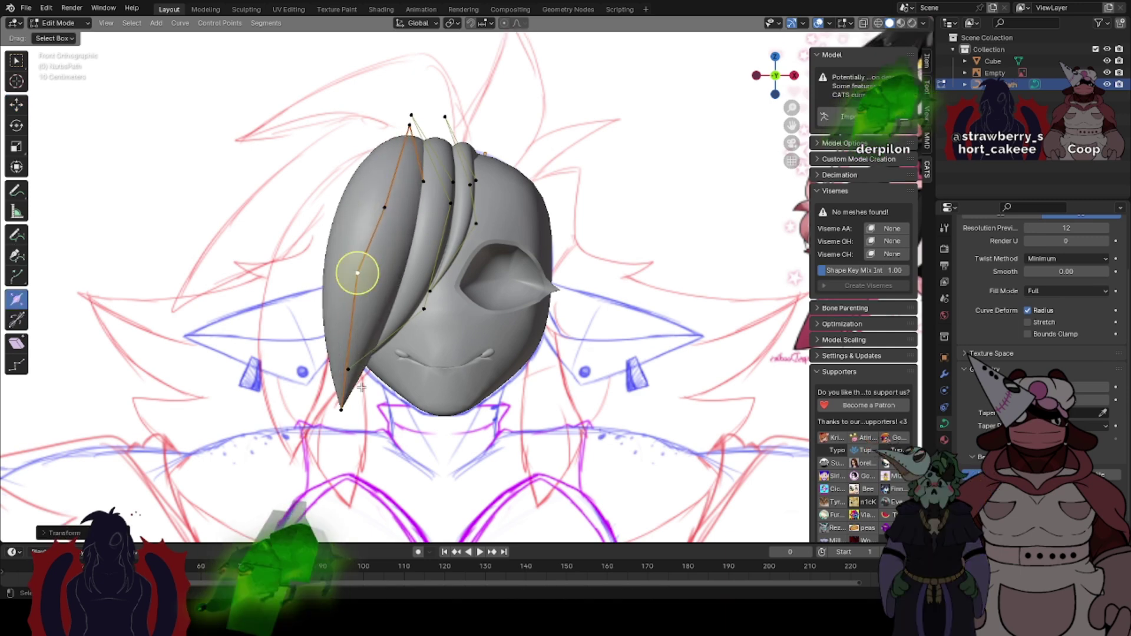
- Extend the new strand's tip below the jaw, then slim the strand at its forehead control point from the side
left_click(340, 410)
key("g")
left_click(321, 455)
middle_click_drag(321, 455, 365, 455)
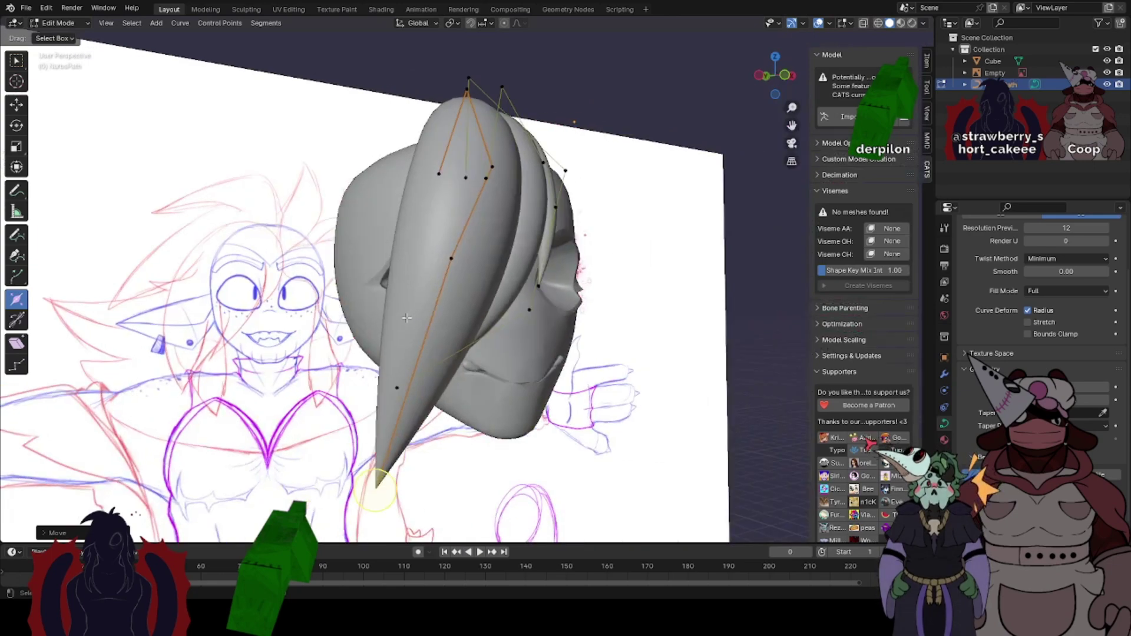
middle_click_drag(407, 318, 654, 219)
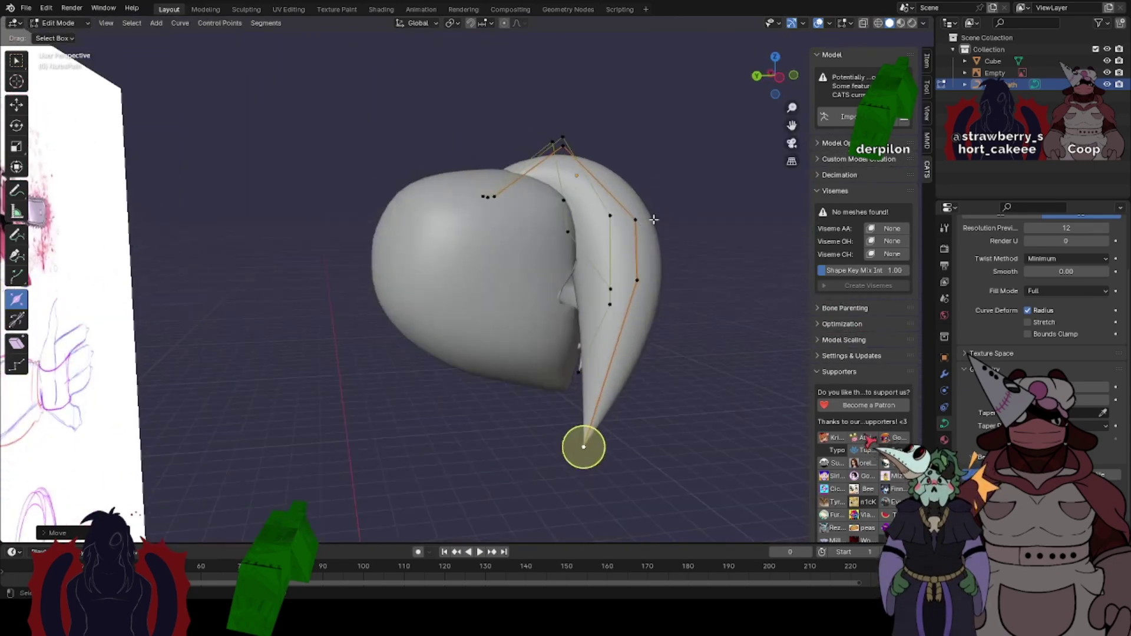
left_click(635, 219)
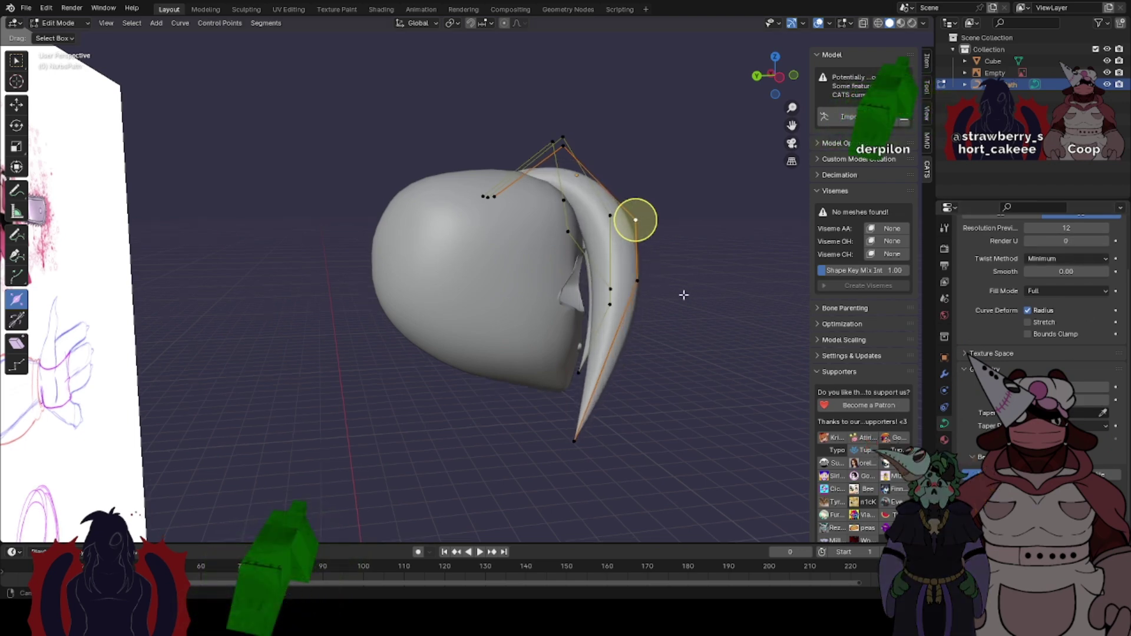
middle_click_drag(683, 294, 555, 288)
- Shift the outer strand's forehead control point inward and adjust its middle point from the front
left_click(780, 76)
key("g")
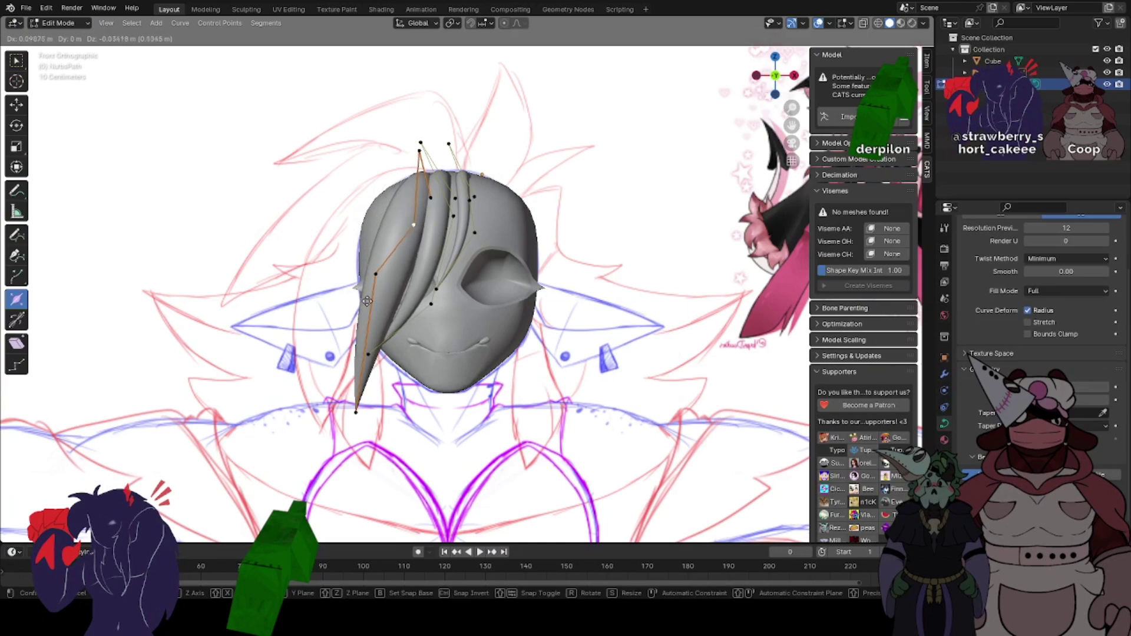
left_click(371, 304)
left_click(385, 284)
key("g")
left_click(380, 283)
- Swing the outer strand's tip away from the jaw, lower its middle control point, and thicken the strand there
key("g")
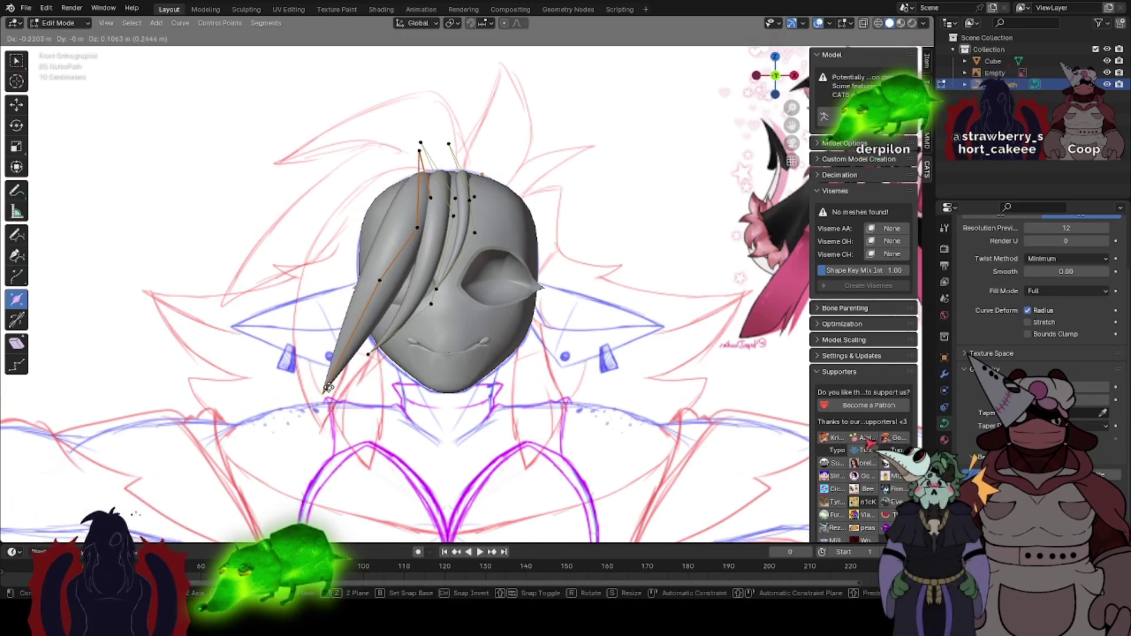
left_click(384, 316)
key("alt+s")
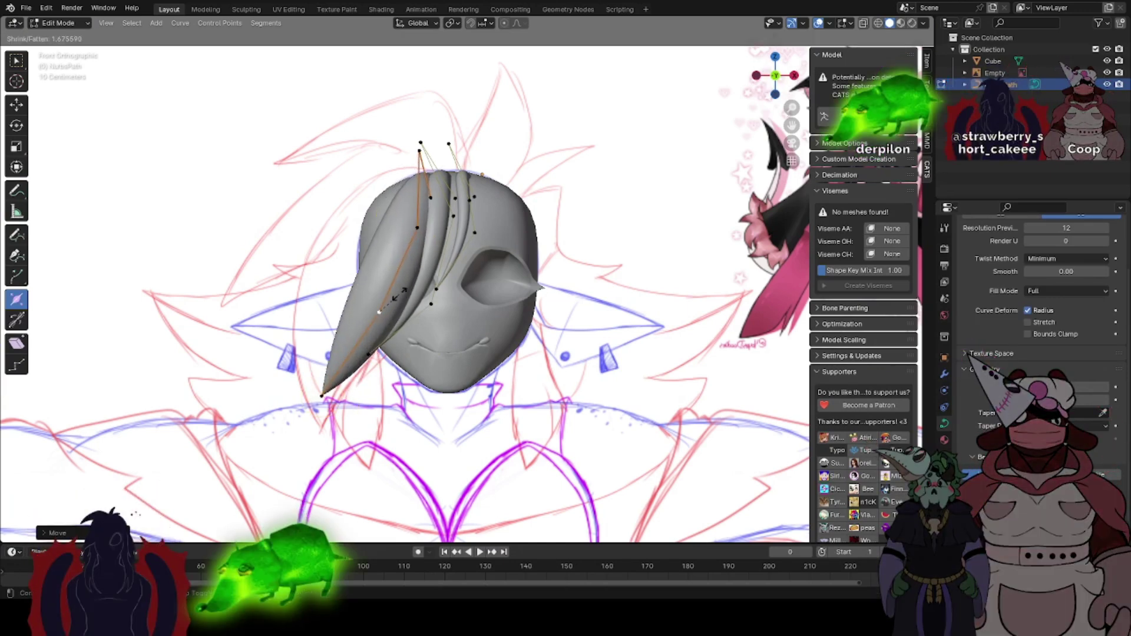
left_click_drag(400, 294, 424, 328)
- Nudge the middle strand's lower control point and tip, and thicken the strand at its forehead point
left_click(430, 304)
key("g")
left_click(437, 308)
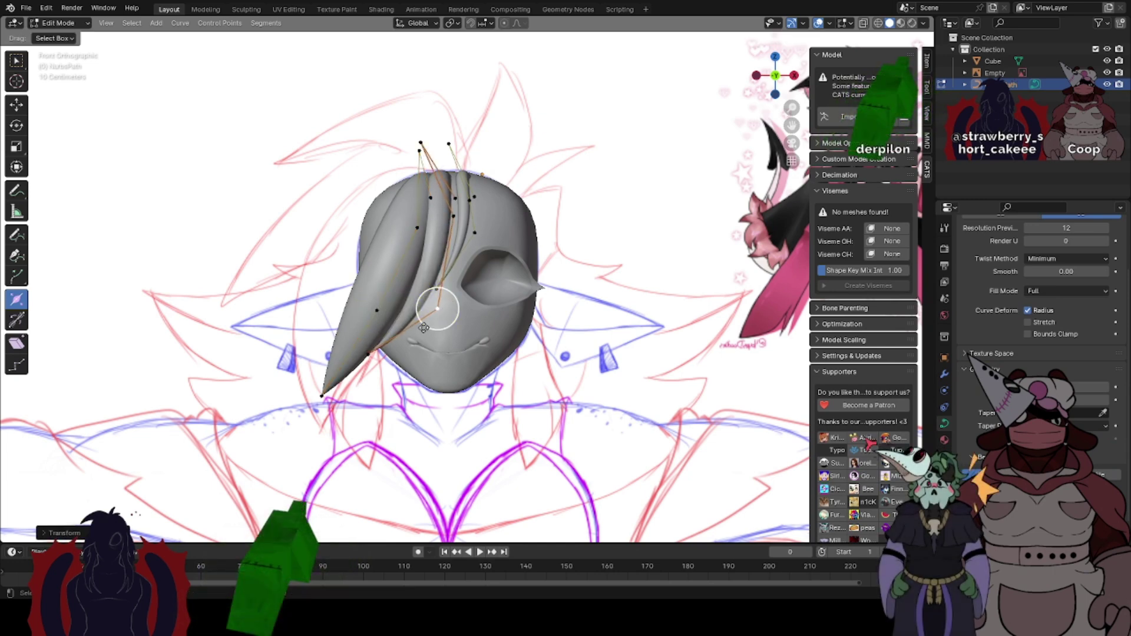
left_click(377, 359)
key("g")
left_click(376, 364)
left_click_drag(376, 365, 373, 357)
key("g")
left_click(375, 357)
key("alt+s")
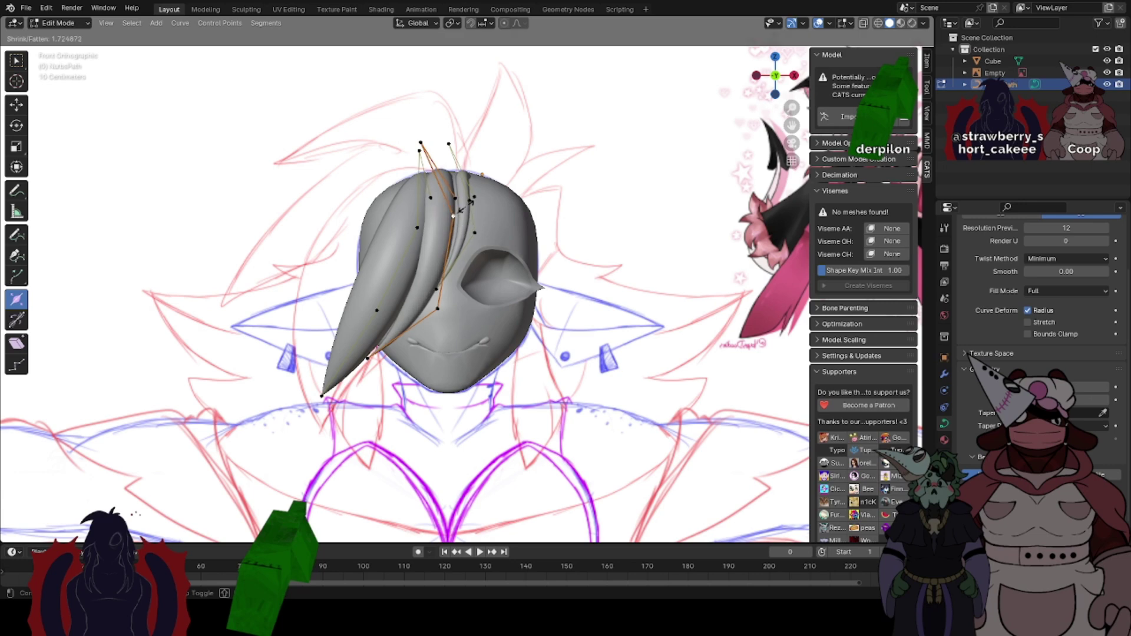
- Move the short strand's tip slightly lower beside the nose
left_click(483, 230)
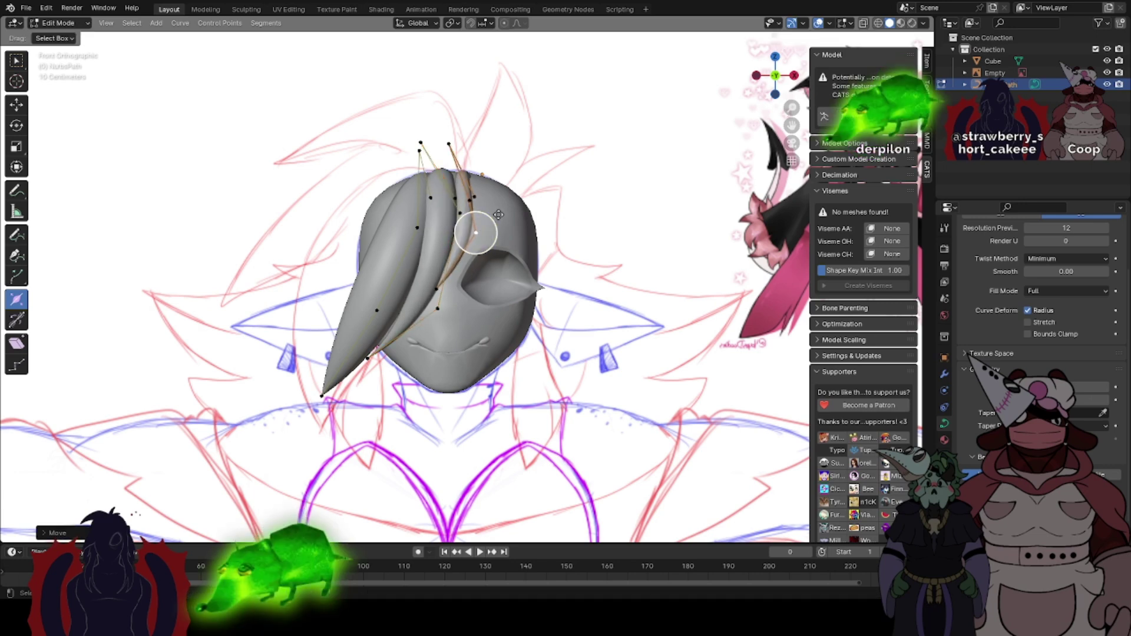
left_click(438, 287)
key("g")
left_click(442, 293)
- Shift the short strand's crown control point and the forehead point below it toward the middle strand
left_click(451, 147)
key("g")
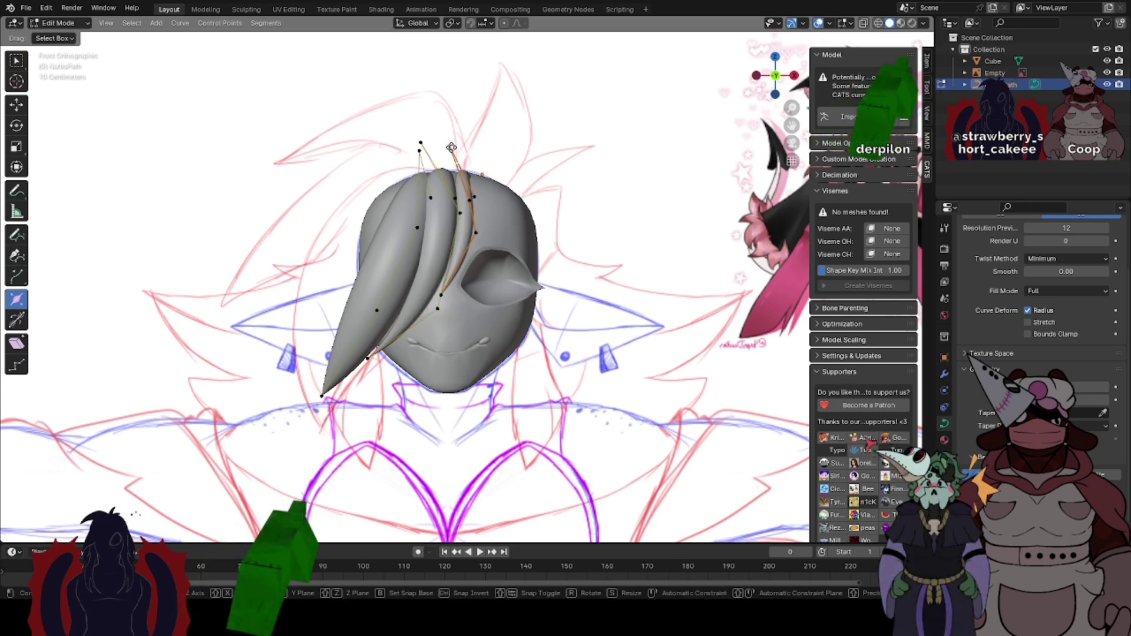
left_click(441, 141)
left_click(481, 196)
key("g")
left_click(471, 195)
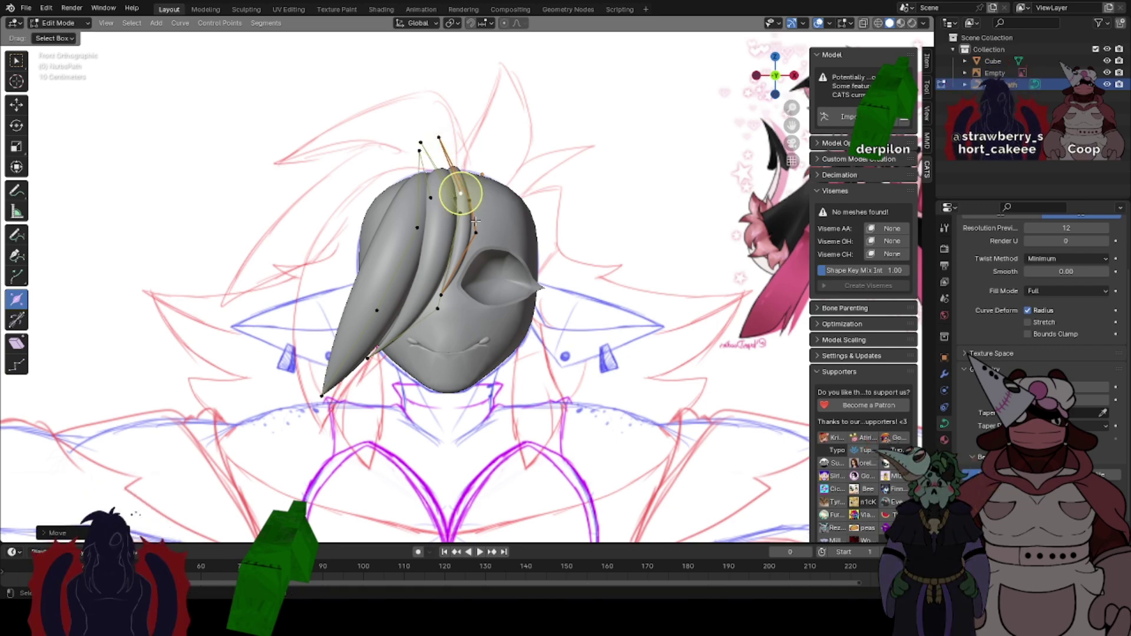
- Duplicate the long outer fringe strand and place the copy beside it on the outer side of the head
mouse_move(464, 194)
middle_mouse_down()
mouse_move(507, 171)
mouse_move(437, 311)
middle_mouse_up()
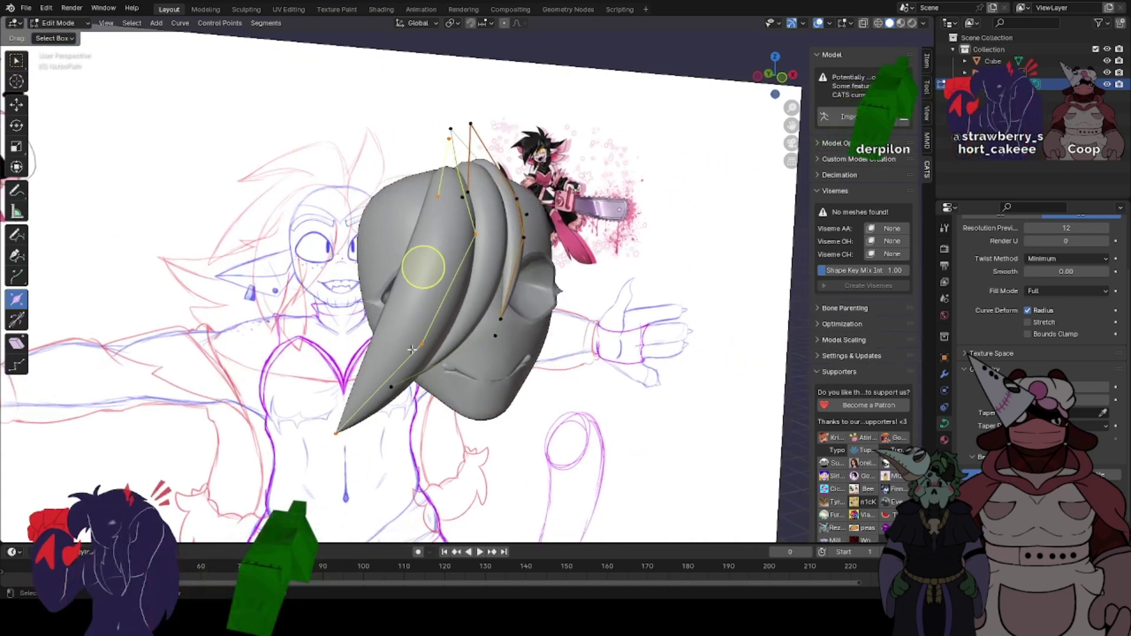
middle_click_drag(412, 349, 456, 346)
left_click(184, 24)
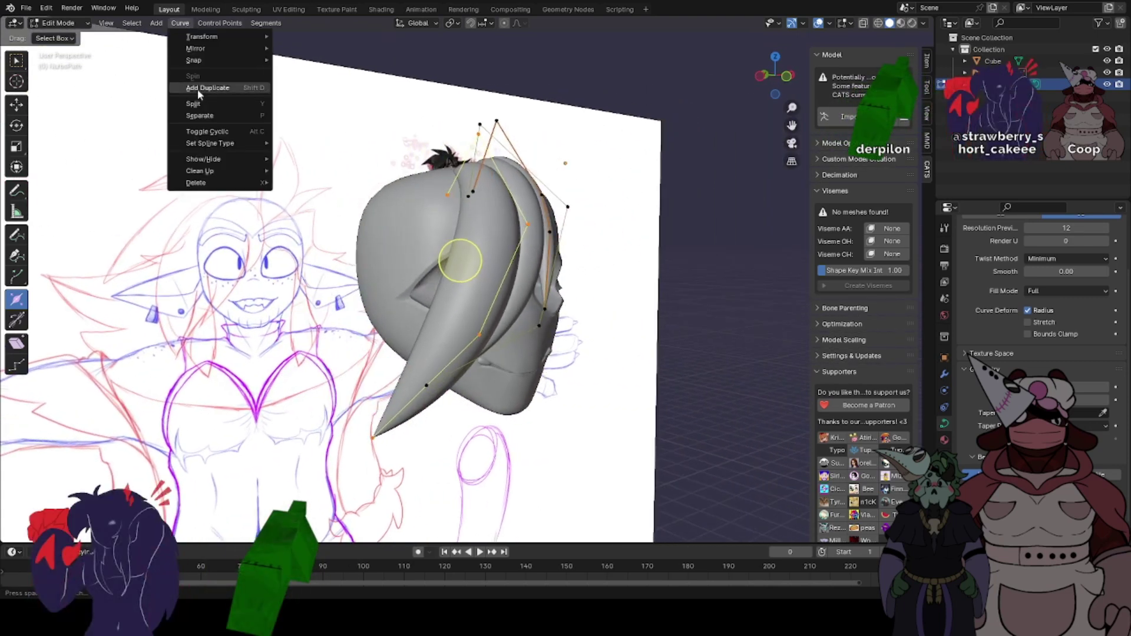
left_click(198, 90)
left_click(787, 79)
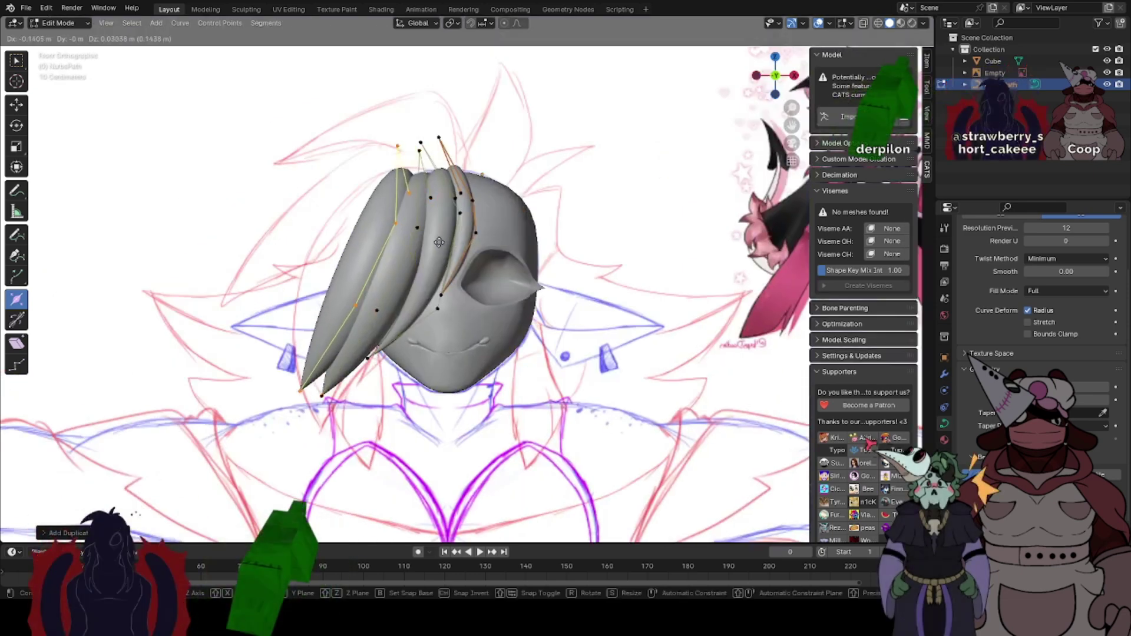
- Bring the copy's tip to the neighbouring strand's tip, lower its crown point, and adjust its lower control point
key("g")
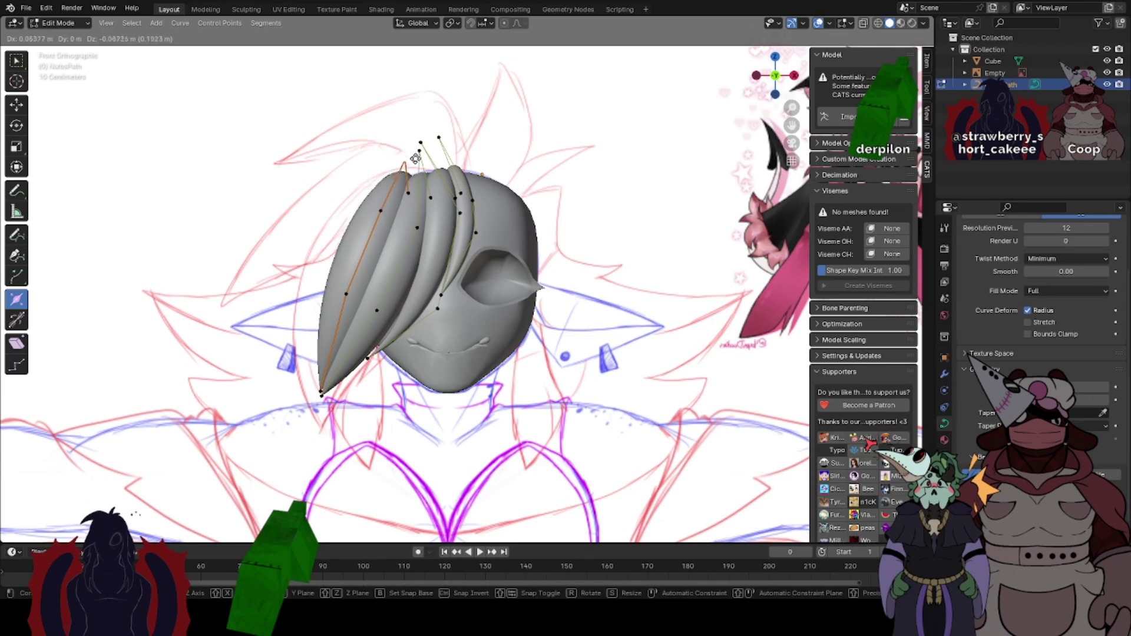
left_click(421, 161)
left_click(346, 294)
middle_click_drag(346, 294, 552, 273)
key("g")
left_click(349, 289)
key("Tab")
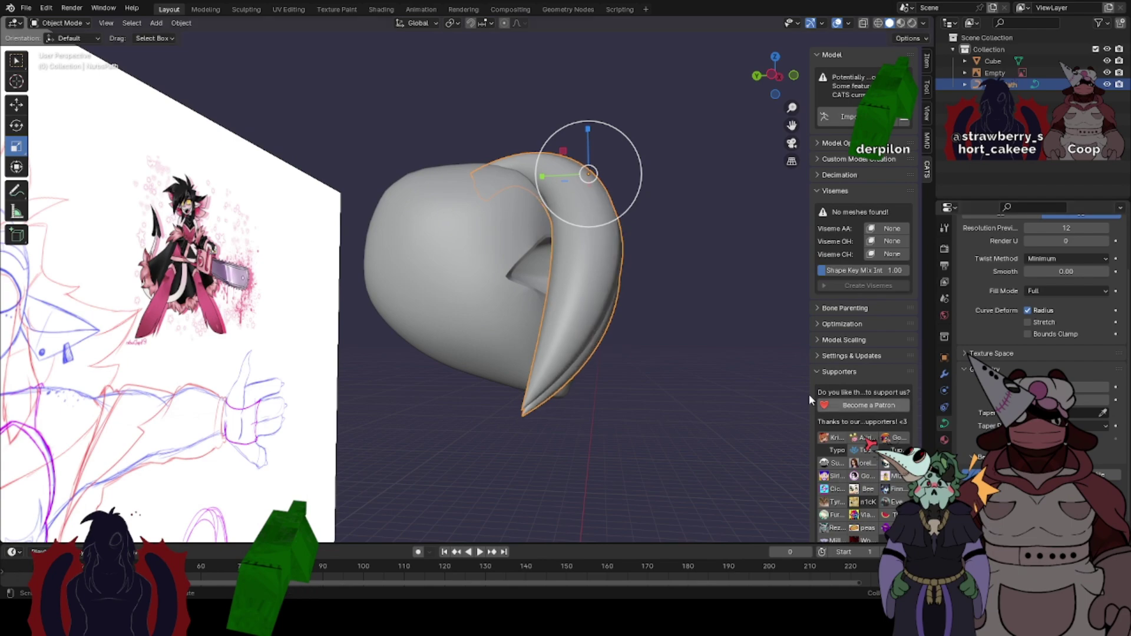
- Examine how the fringe strands sit on the head from the side, the back and the front
mouse_move(808, 394)
middle_mouse_down()
mouse_move(585, 271)
mouse_move(504, 273)
middle_mouse_up()
mouse_move(587, 378)
middle_mouse_down()
mouse_move(523, 383)
mouse_move(606, 354)
mouse_move(585, 372)
mouse_move(595, 372)
mouse_move(529, 380)
mouse_move(535, 269)
mouse_move(595, 297)
mouse_move(616, 280)
mouse_move(525, 259)
middle_mouse_up()
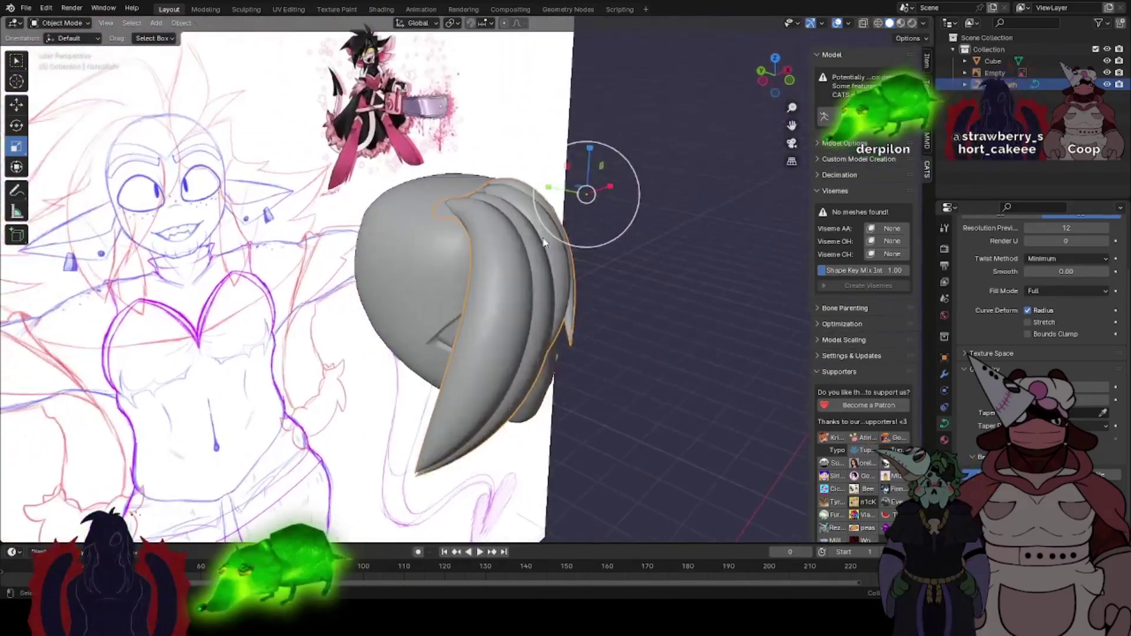
scroll(537, 237, "down", 1)
middle_click_drag(666, 204, 532, 195)
key("Tab")
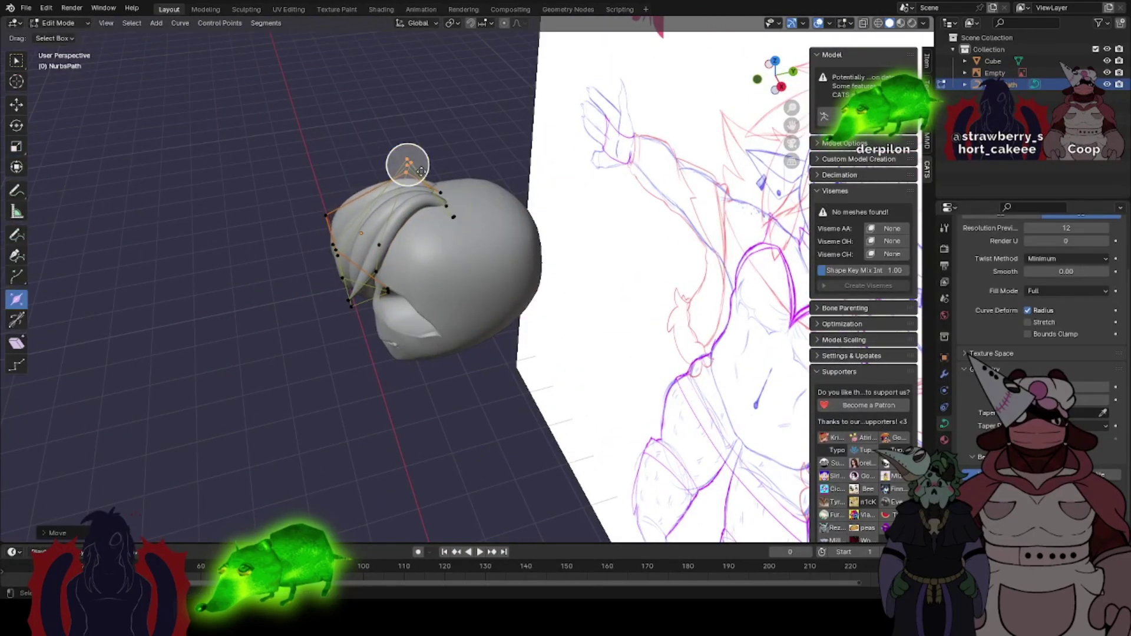
middle_click_drag(421, 171, 591, 121)
key("Tab")
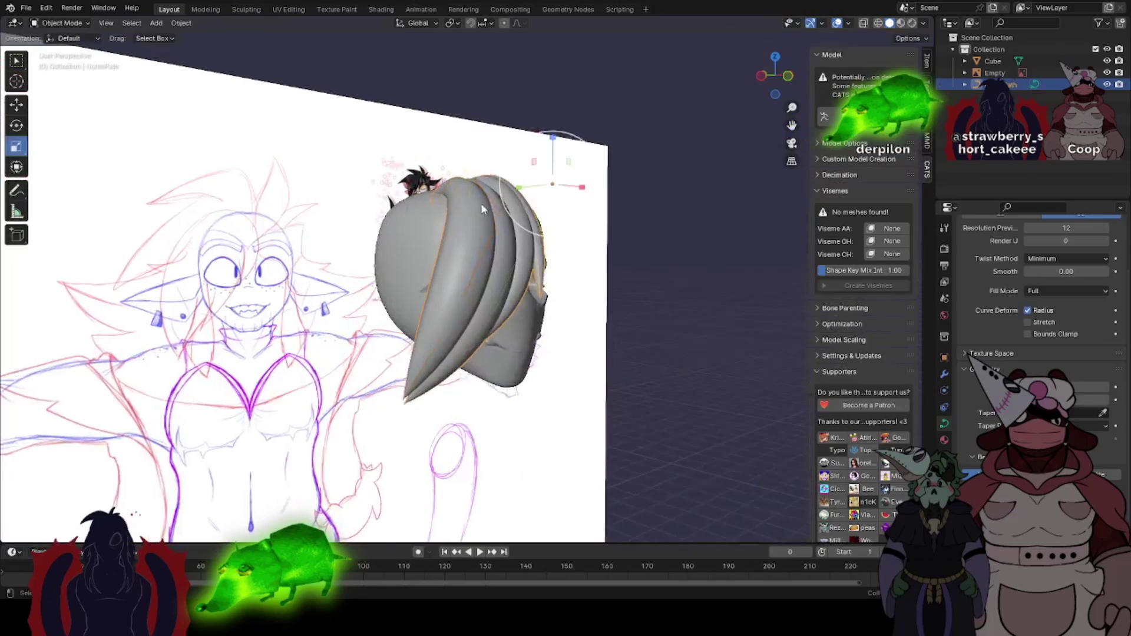
middle_click_drag(481, 209, 480, 230)
left_click(760, 75)
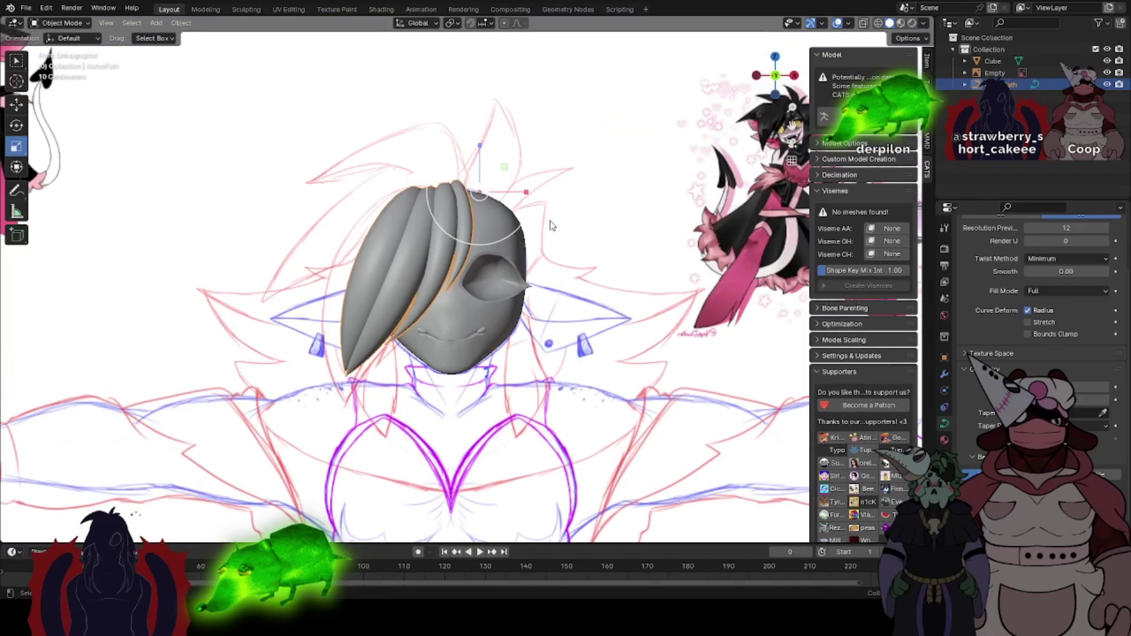
- Duplicate the outermost strand, move the copy outward, and rotate it away from the fringe
left_click(182, 24)
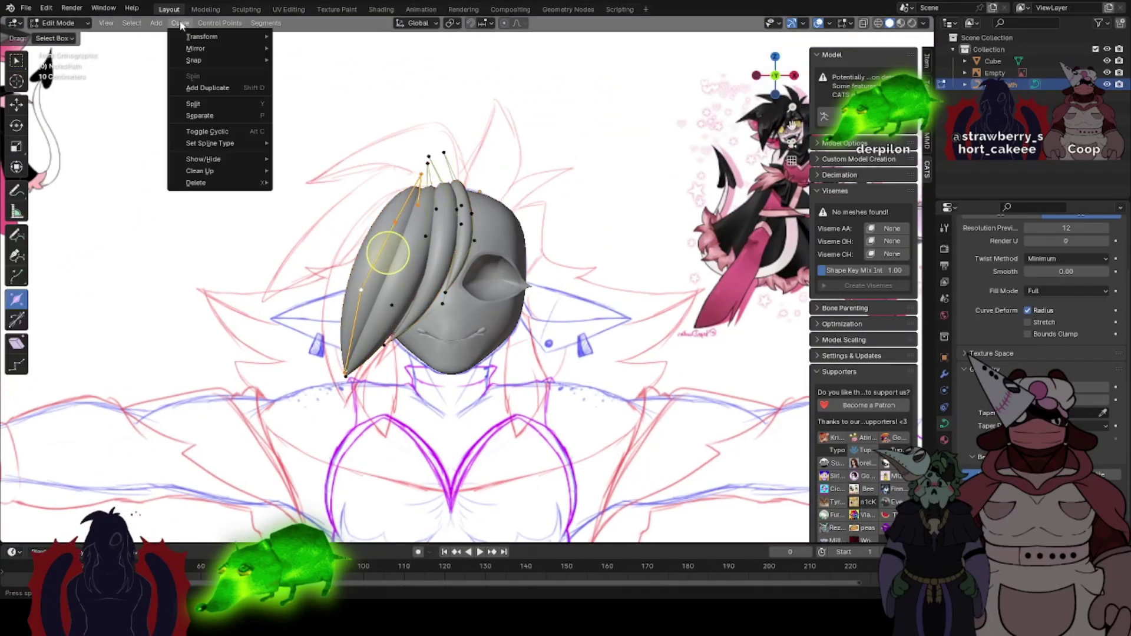
left_click(202, 86)
left_click(201, 86)
key("g")
left_click(186, 68)
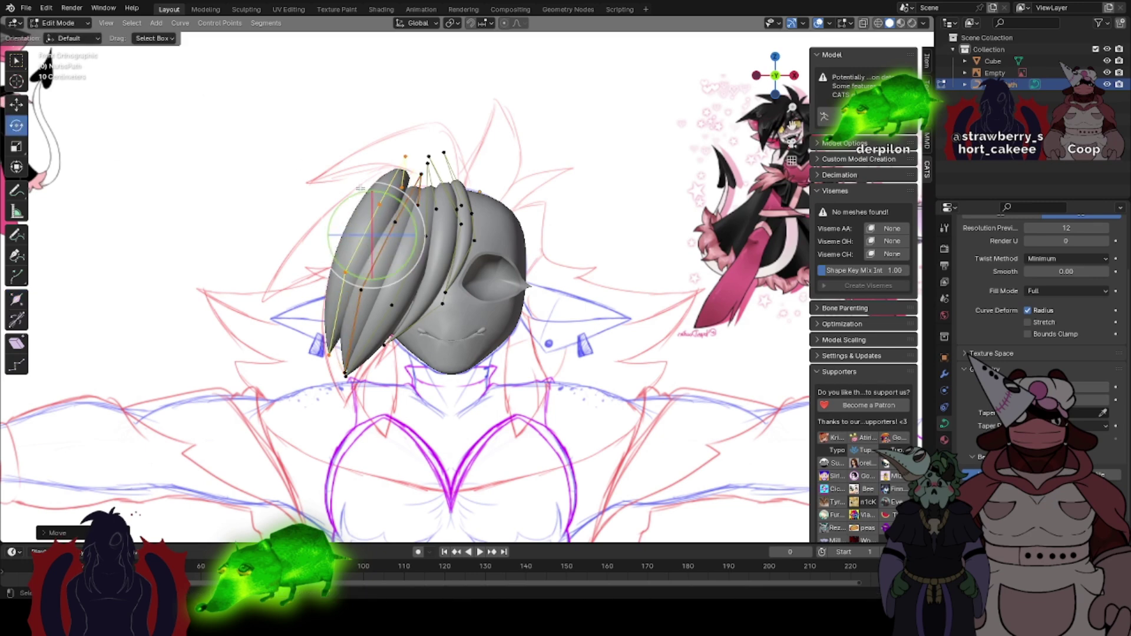
left_click_drag(360, 188, 381, 210)
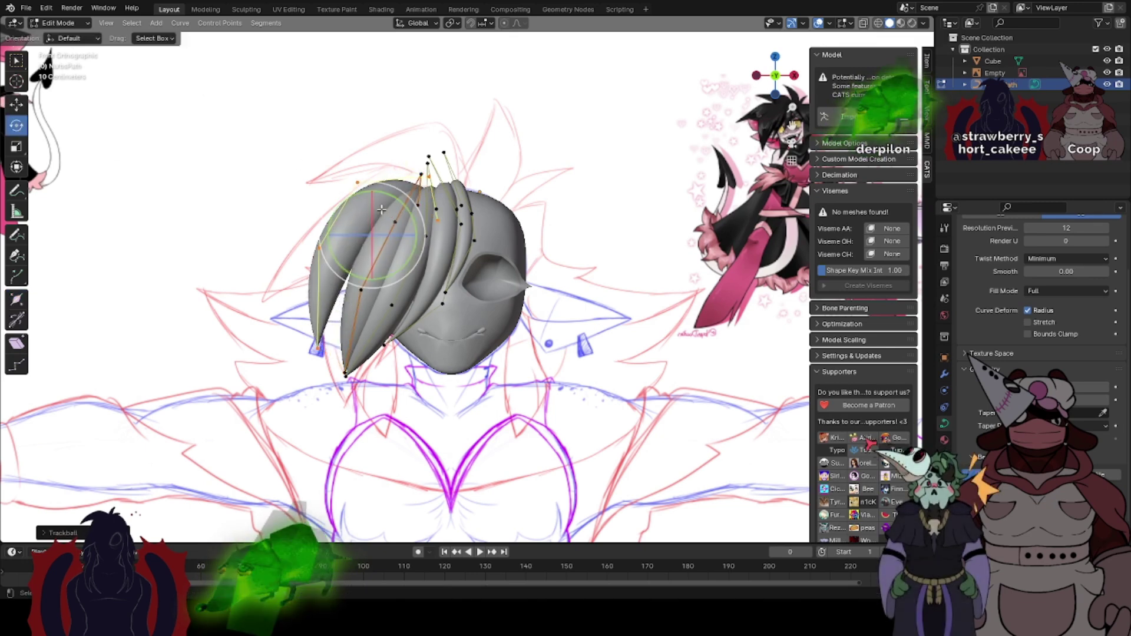
- Swing the new strand's tip up and outward, and adjust its control points into a smooth arc from the crown
key("g")
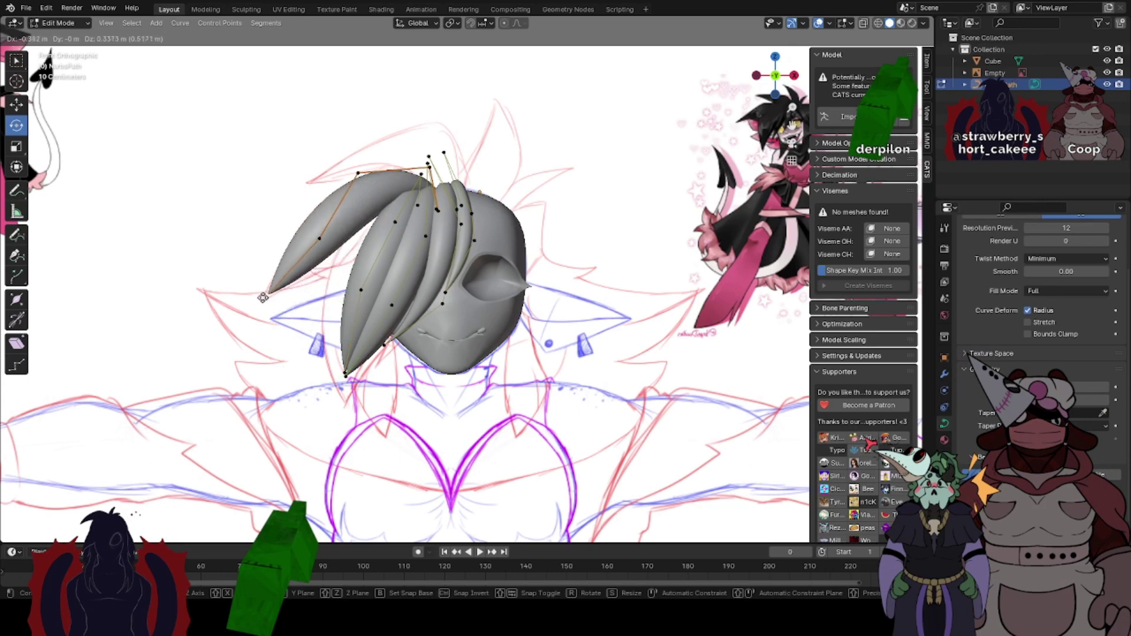
left_click(320, 243)
key("Tab")
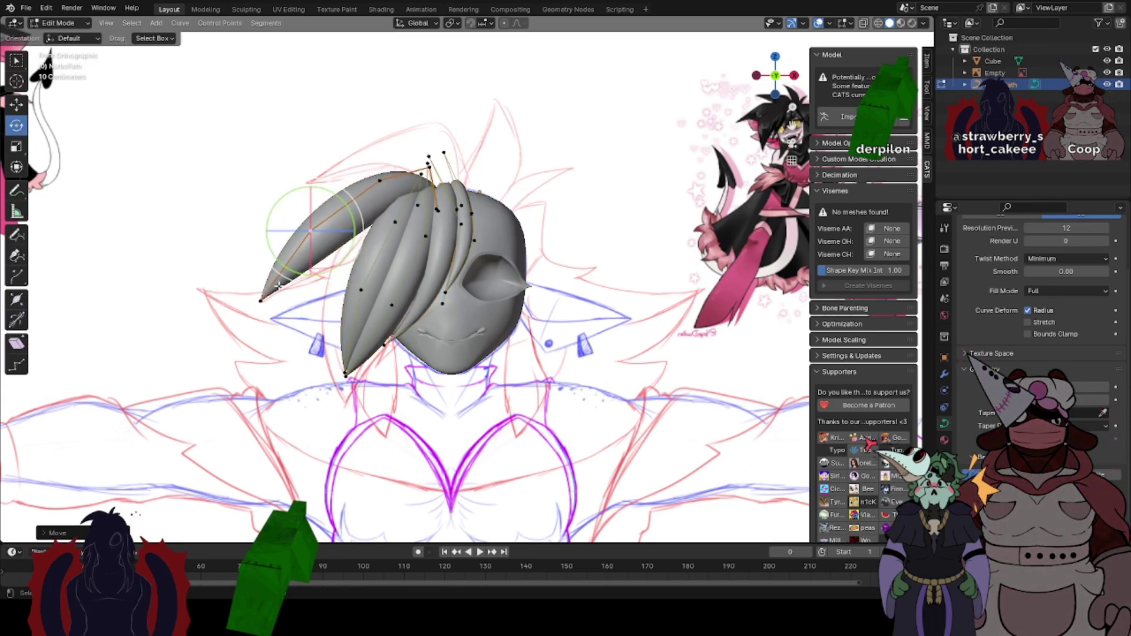
left_click(283, 299)
key("g")
left_click(384, 180)
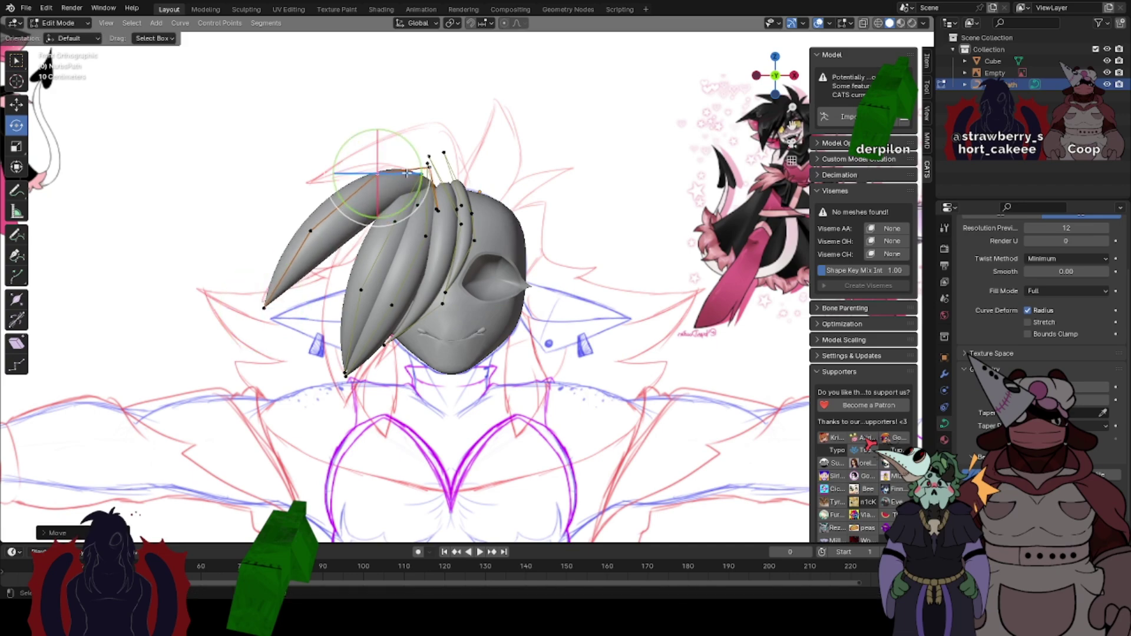
- Reposition the new strand's crown-side control points in depth over the top of the head
left_click(428, 167)
key("Tab")
middle_click_drag(428, 167, 519, 222)
key("Tab")
left_click(490, 226)
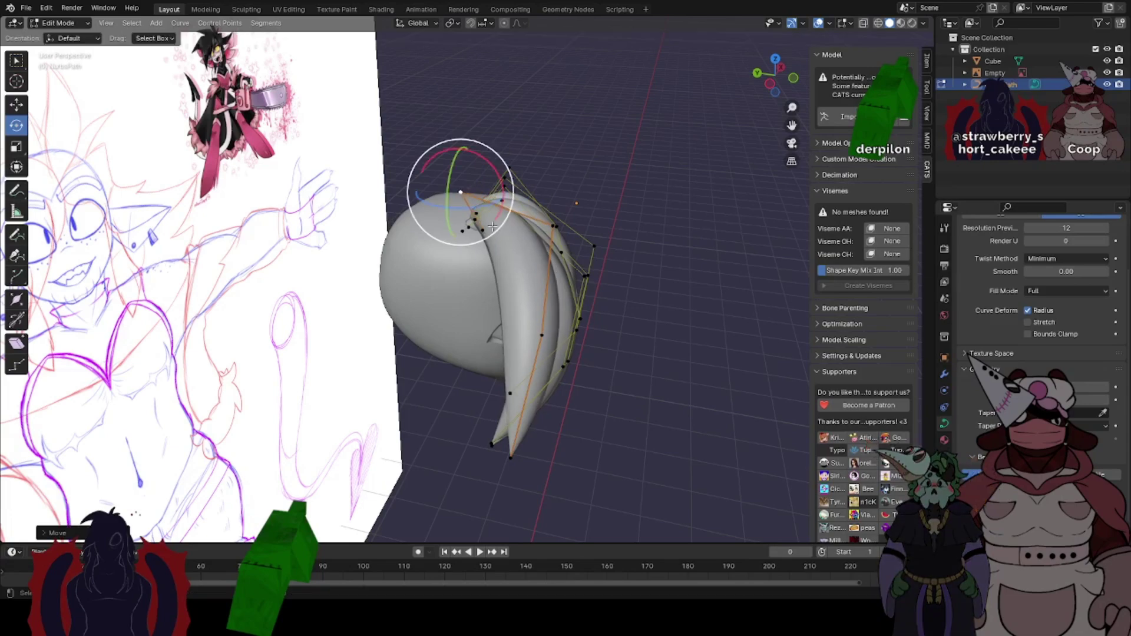
left_click(530, 223)
key("g")
- Pull the new strand's middle control point down and inward toward the neighbouring strand
middle_click_drag(528, 221, 366, 208)
key("Tab")
left_click(421, 206)
key("g")
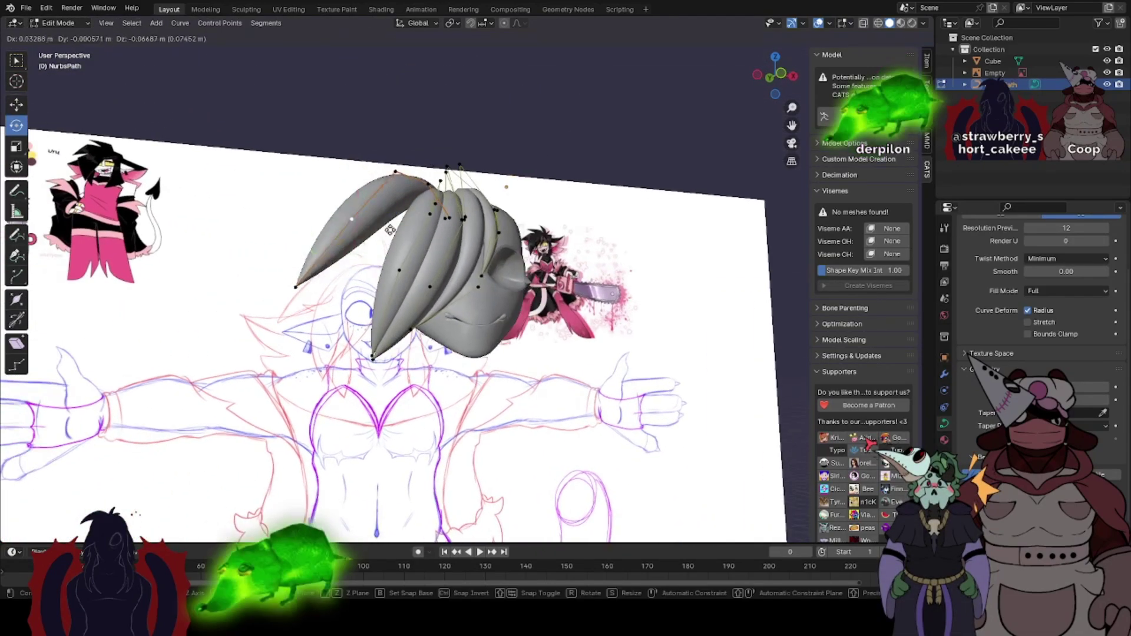
left_click(386, 257)
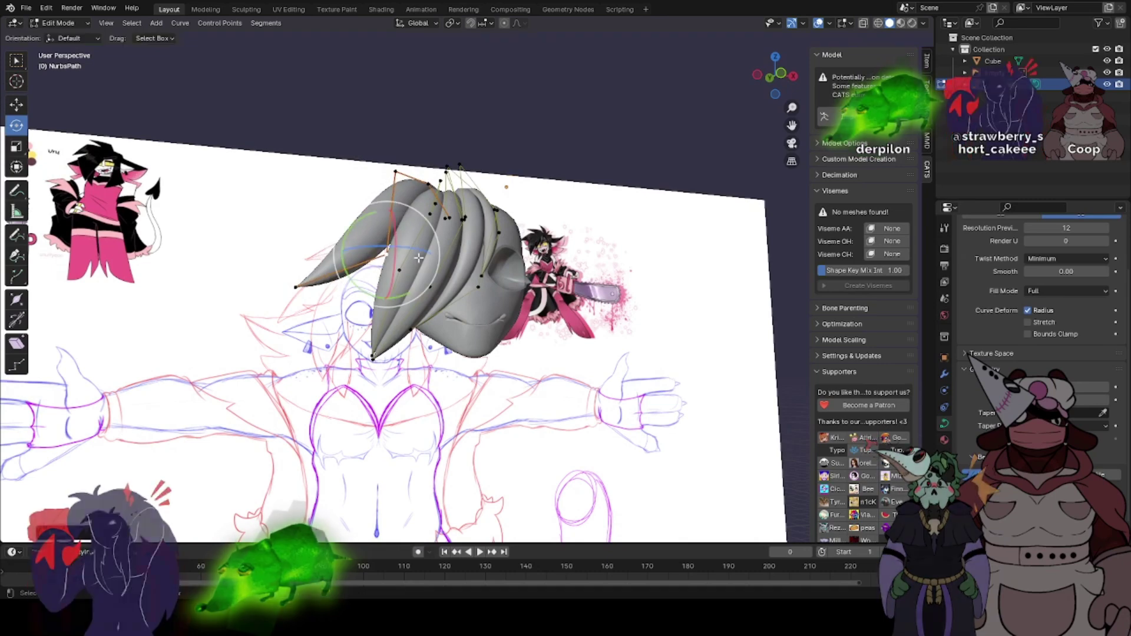
- In front view, reposition the new strand's middle control point and bring its tip down and inward toward the ear
left_click(783, 77)
key("g")
left_click(358, 254)
left_click(318, 308)
key("g")
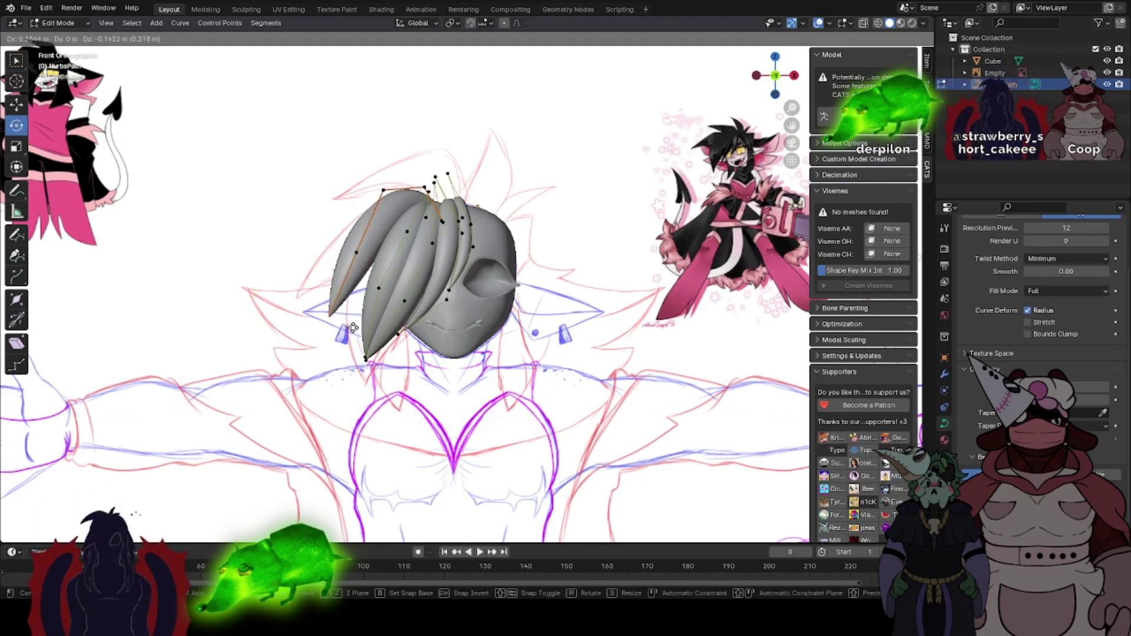
left_click(352, 330)
- Lower the new strand's upper control point and crown point so its root follows the top of the skull
left_click(353, 269)
left_click(383, 191)
key("g")
left_click(381, 210)
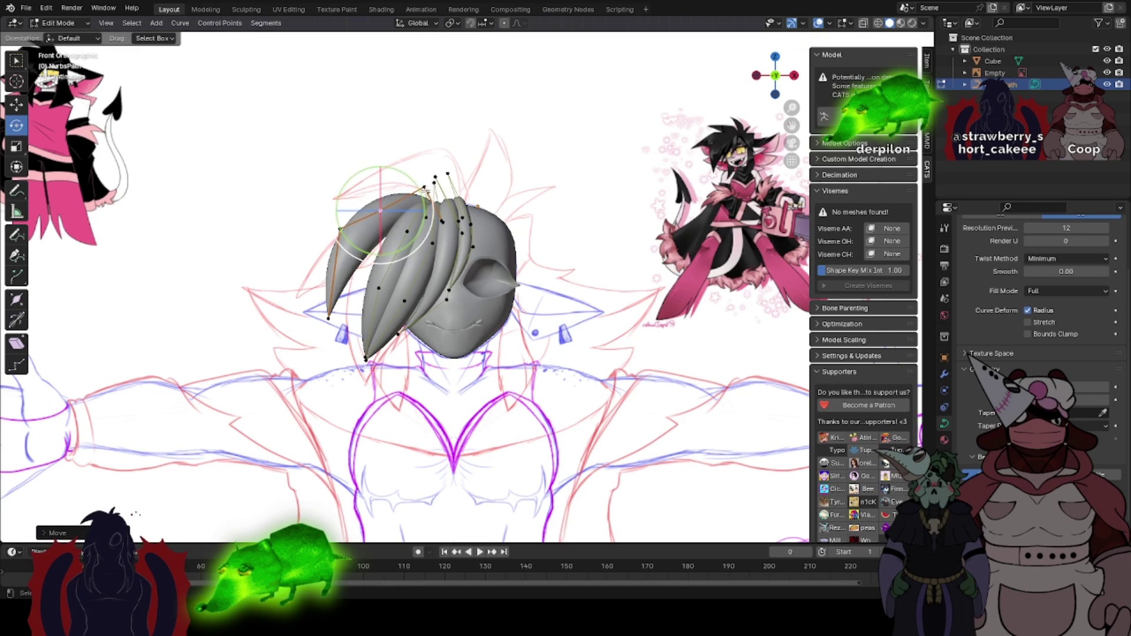
left_click(425, 183)
key("g")
left_click(425, 186)
key("g")
left_click(423, 192)
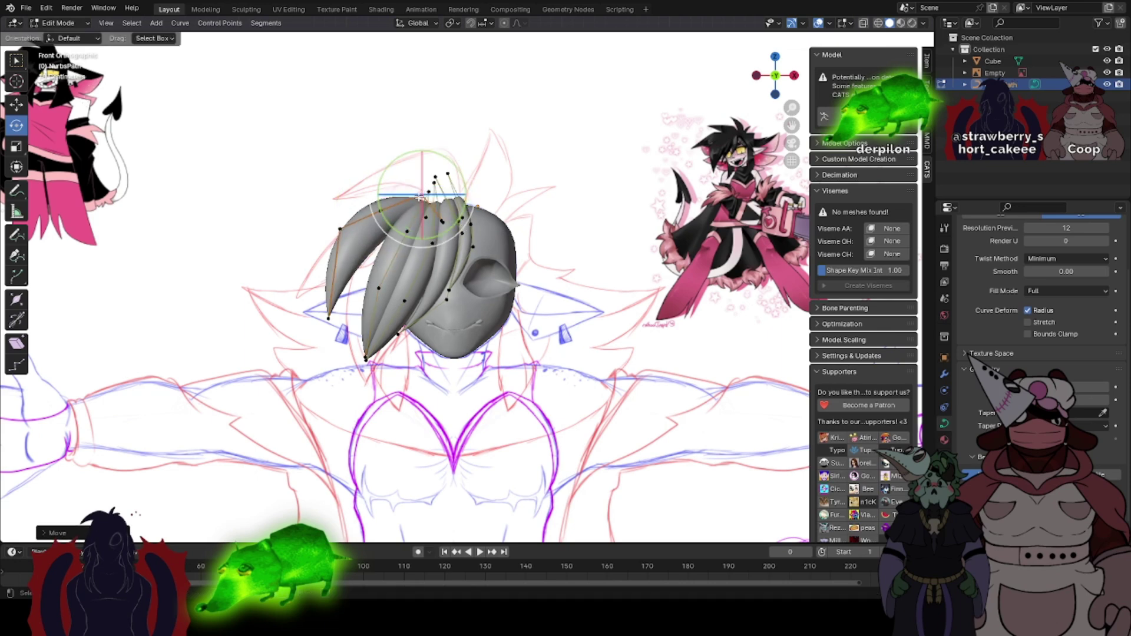
- Shift the new strand's lower control point and tip inward toward the neighbouring strand
left_click(328, 239)
key("g")
left_click(342, 247)
left_click(328, 322)
key("g")
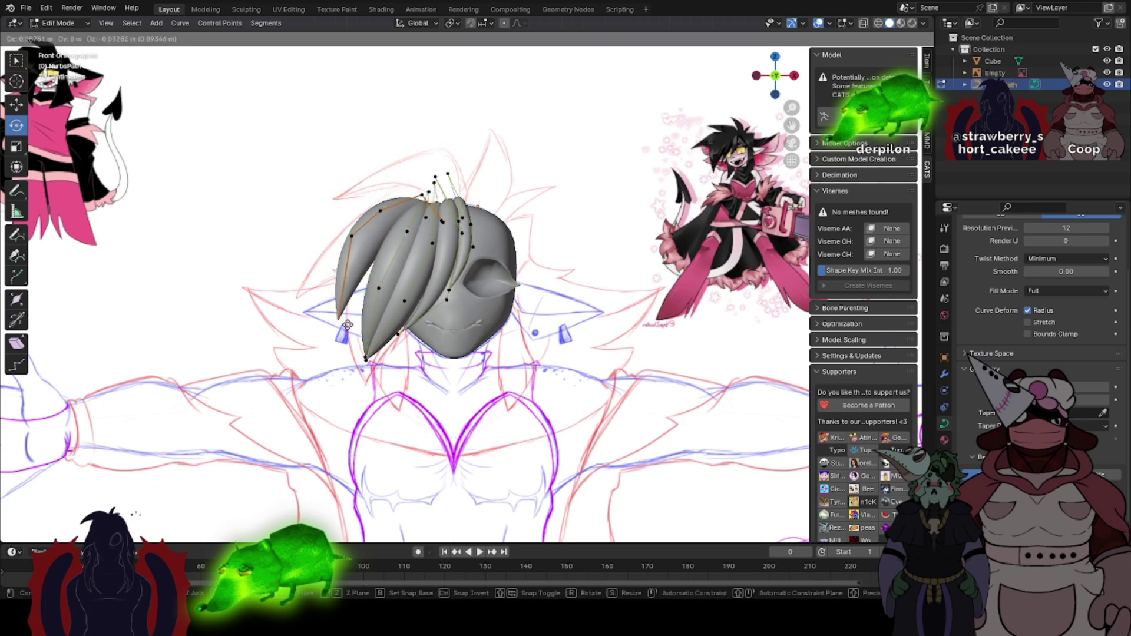
left_click(348, 324)
- Move the new strand's tip backward in depth toward the side of the face
key("Tab")
scroll(366, 178, "up", 2)
middle_click_drag(432, 168, 627, 203)
key("Tab")
key("g")
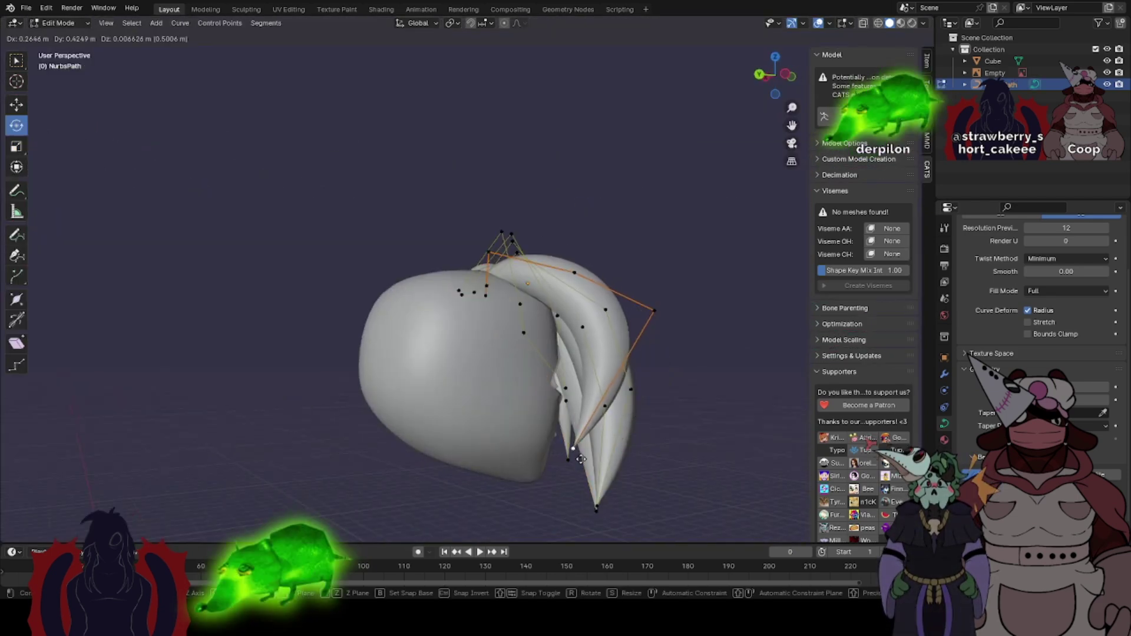
middle_click_drag(621, 322, 501, 288)
left_click(775, 76)
left_click(774, 76)
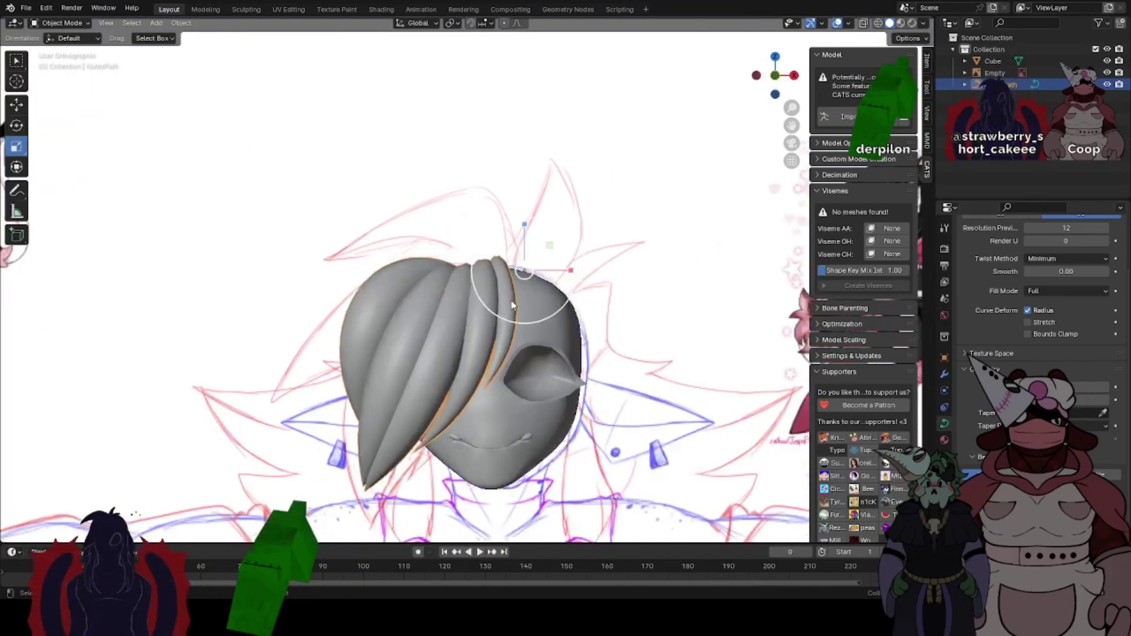
- In front view, pull the new strand's tip outward to separate it from the neighbouring strand
key("Tab")
key("g")
left_click(389, 308)
key("Tab")
- Save the Blender file
left_click(30, 9)
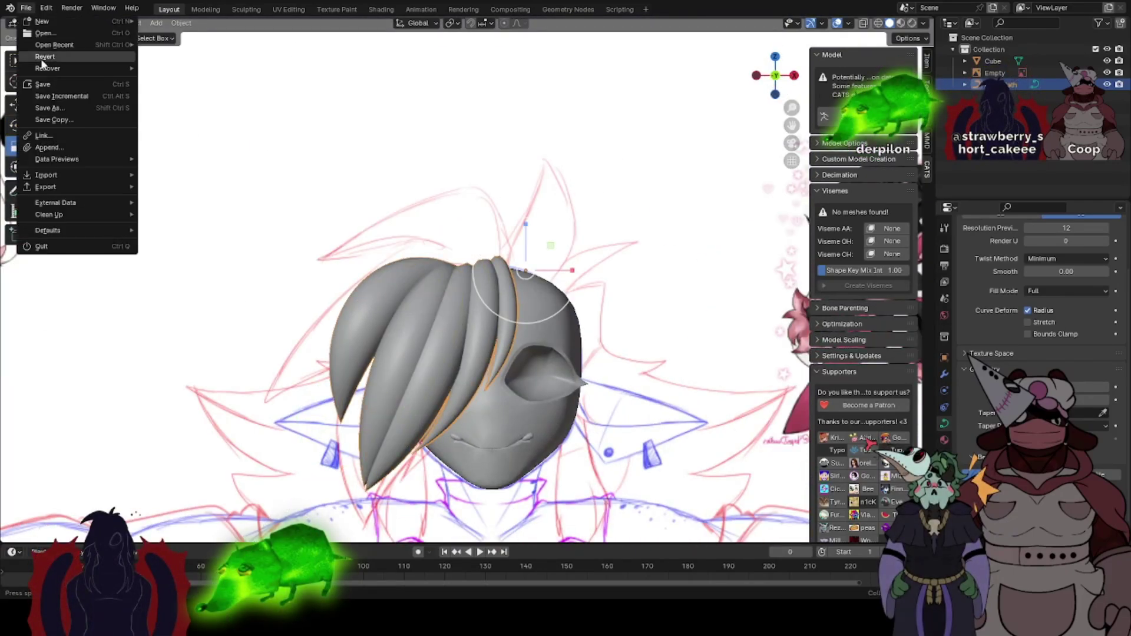
left_click(40, 85)
left_click(26, 8)
left_click(48, 34)
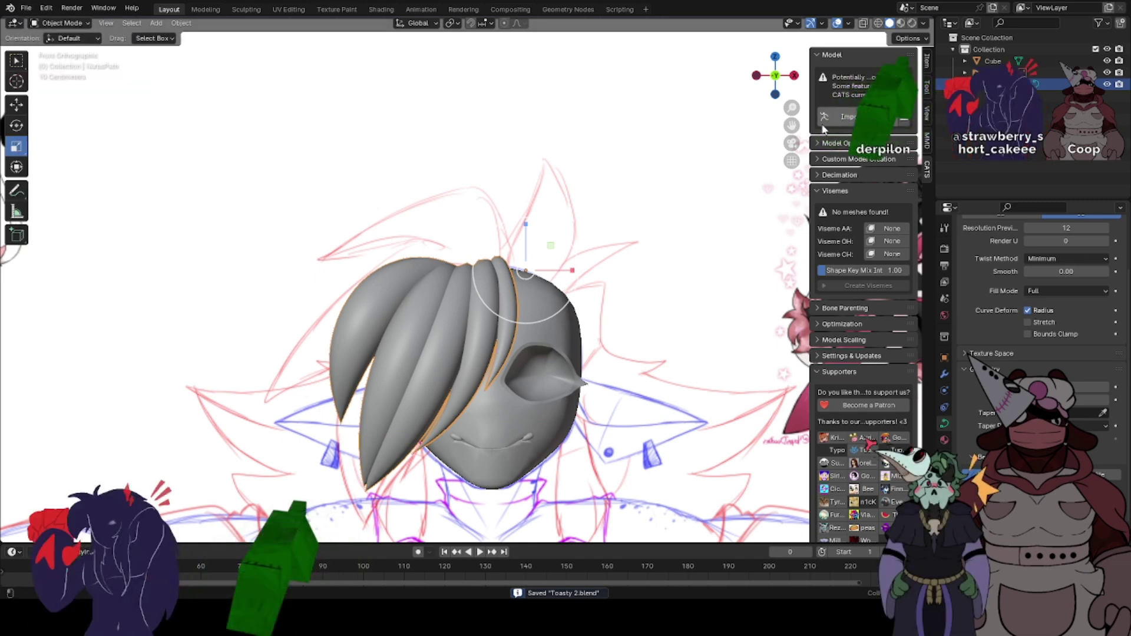
- Hide the fringe curve, add a new path curve, and move its points up to head height
mouse_move(480, 356)
middle_mouse_down("shift")
mouse_move(485, 285)
mouse_move(462, 255)
middle_mouse_up("shift")
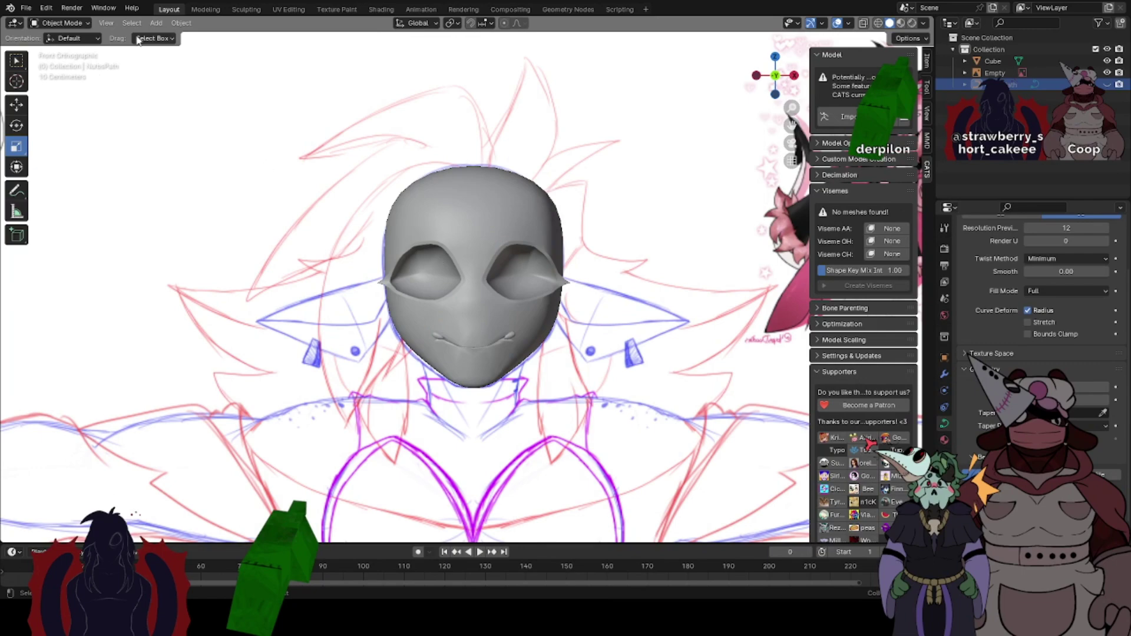
left_click(156, 23)
mouse_move(168, 50)
left_click(275, 100)
scroll(390, 141, "down", 9)
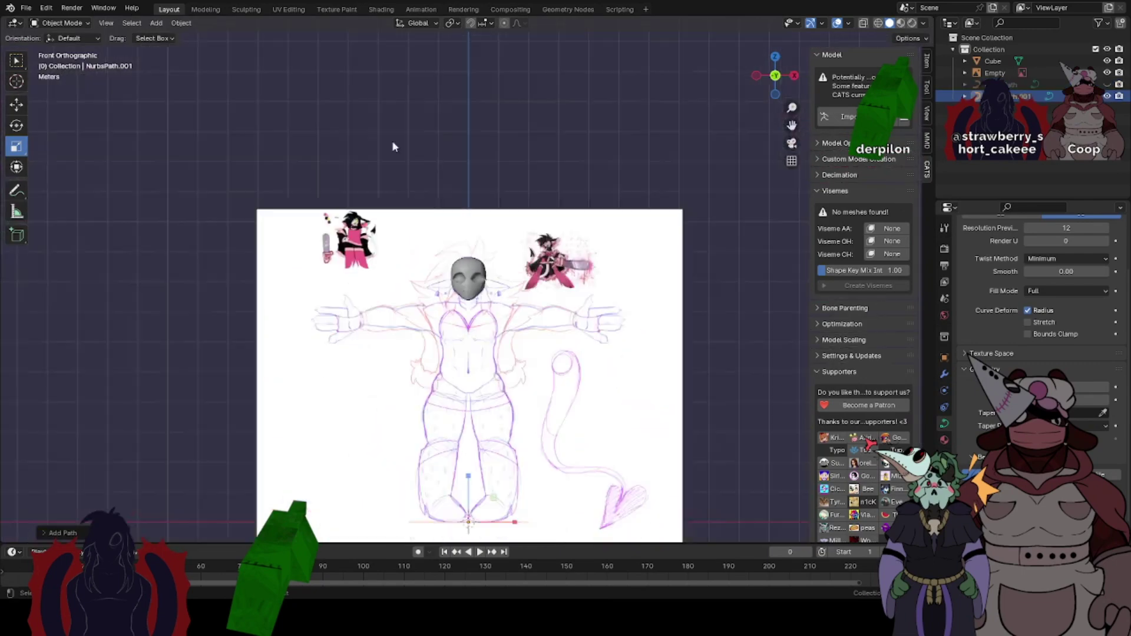
scroll(447, 259, "up", 1)
key("Tab")
scroll(436, 153, "up", 2)
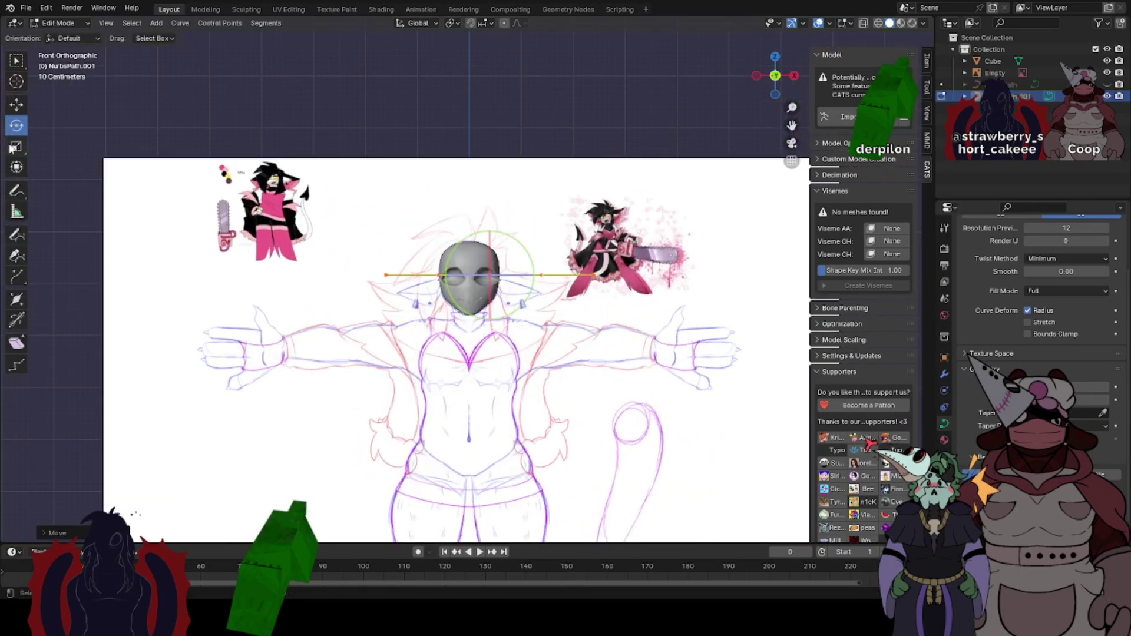
- Scale the new path down and place it just below one side of the jaw
left_click(16, 146)
scroll(471, 259, "up", 1)
left_click(513, 330)
scroll(519, 328, "up", 2)
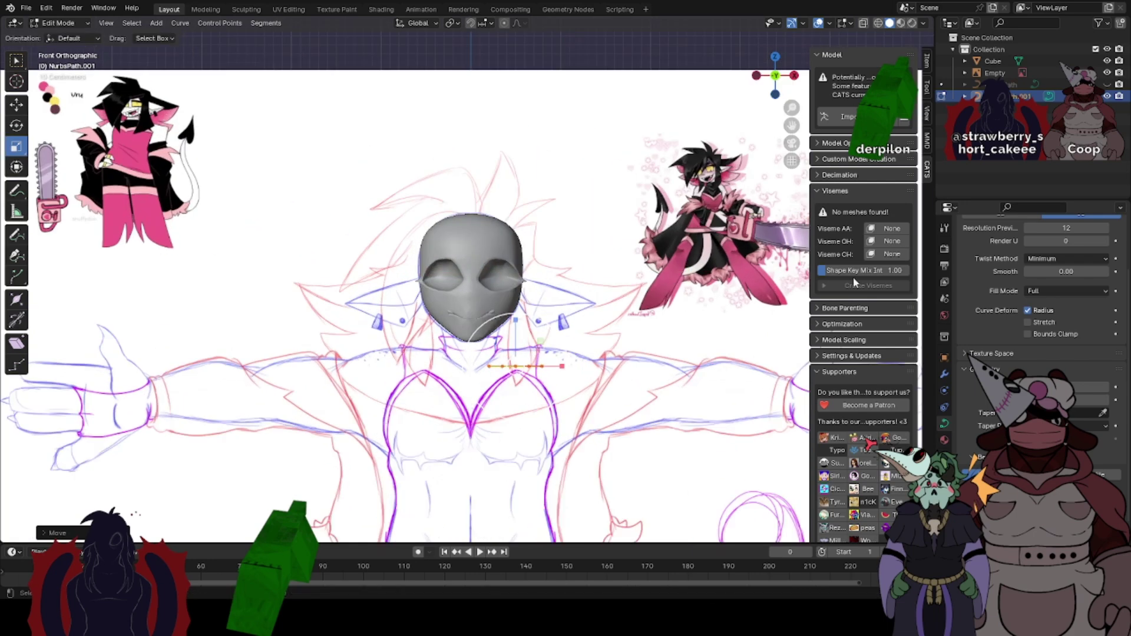
- Add a Mirror modifier on the X axis to the new path
left_click(944, 374)
left_click(991, 243)
left_click(991, 243)
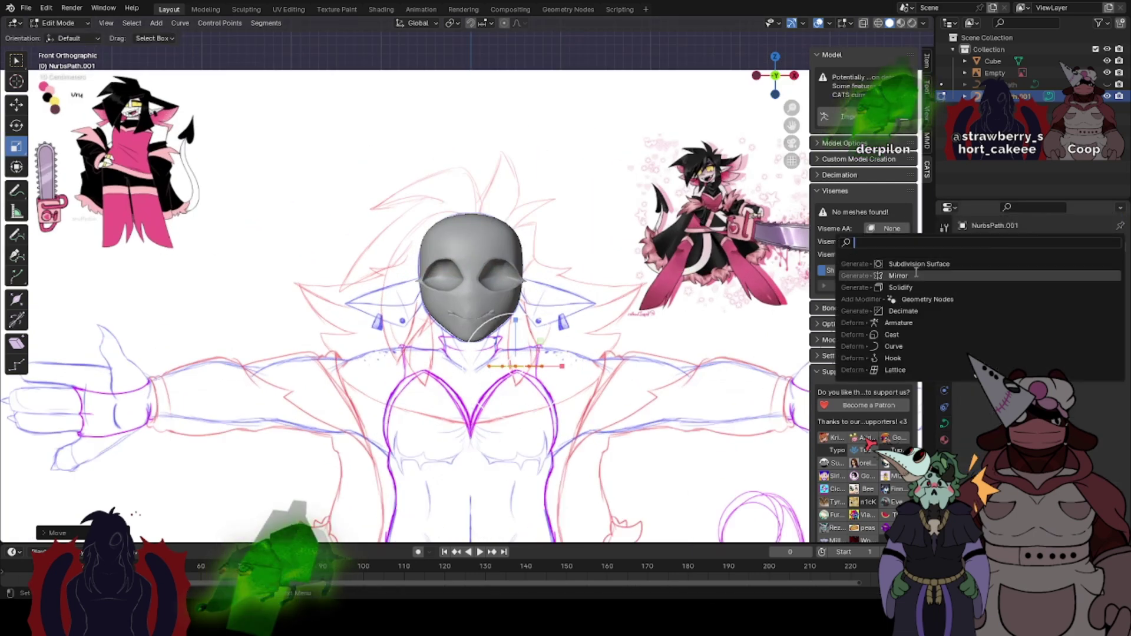
left_click(918, 275)
scroll(428, 365, "up", 1)
- Rotate the path to a nearly vertical angle and position it at the side of the neck below the jaw
key("r")
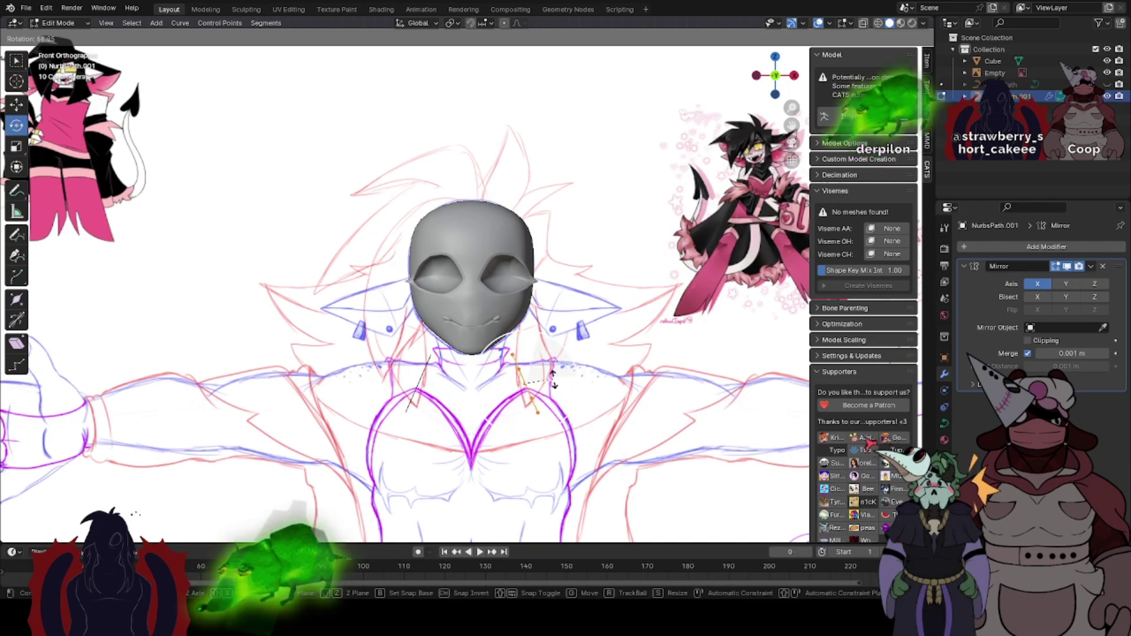
left_click(549, 380)
key("g")
left_click(520, 354)
scroll(520, 355, "up", 2)
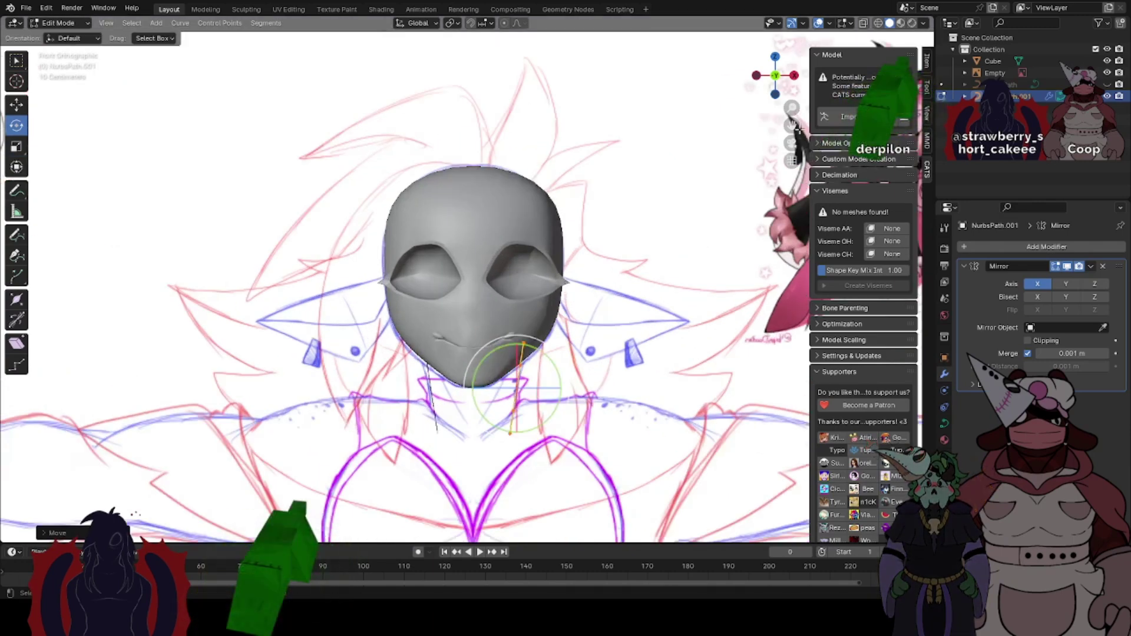
- Move the path forward about 0.55 m so it hangs just behind the chin in side view
scroll(555, 370, "up", 4)
middle_click_drag(555, 370, 376, 268, "shift")
key("g")
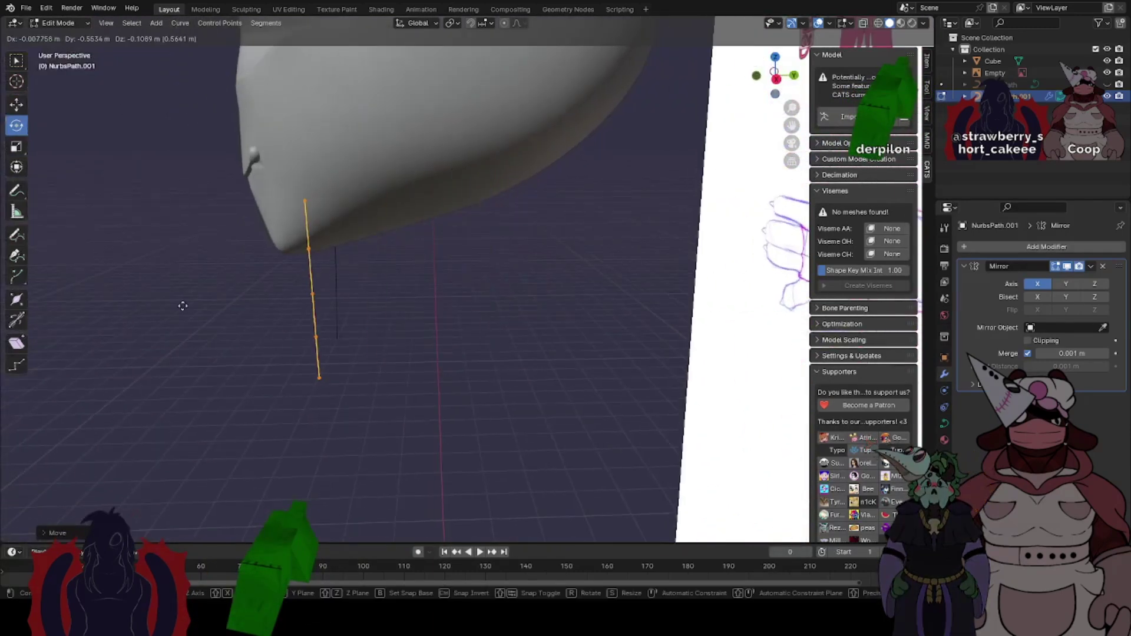
left_click(190, 300)
left_click(776, 79)
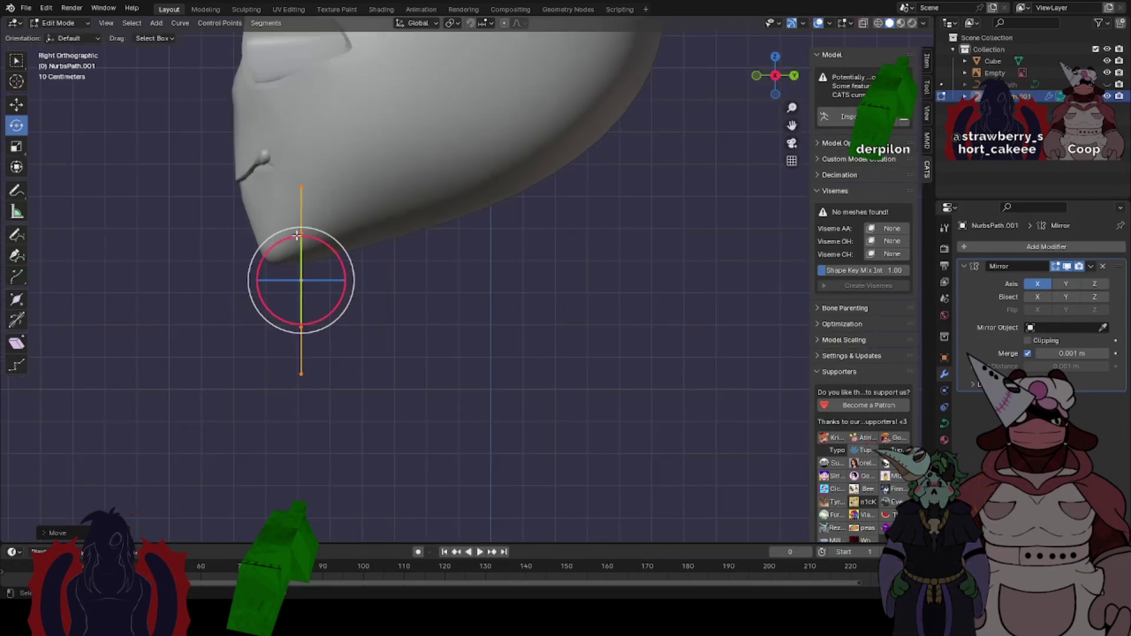
- Shift the path's top and bottom control points slightly backward in side view to give the strand a gentle bend
left_click(309, 194)
key("g")
key("g")
left_click(302, 372)
left_click(305, 331)
key("g")
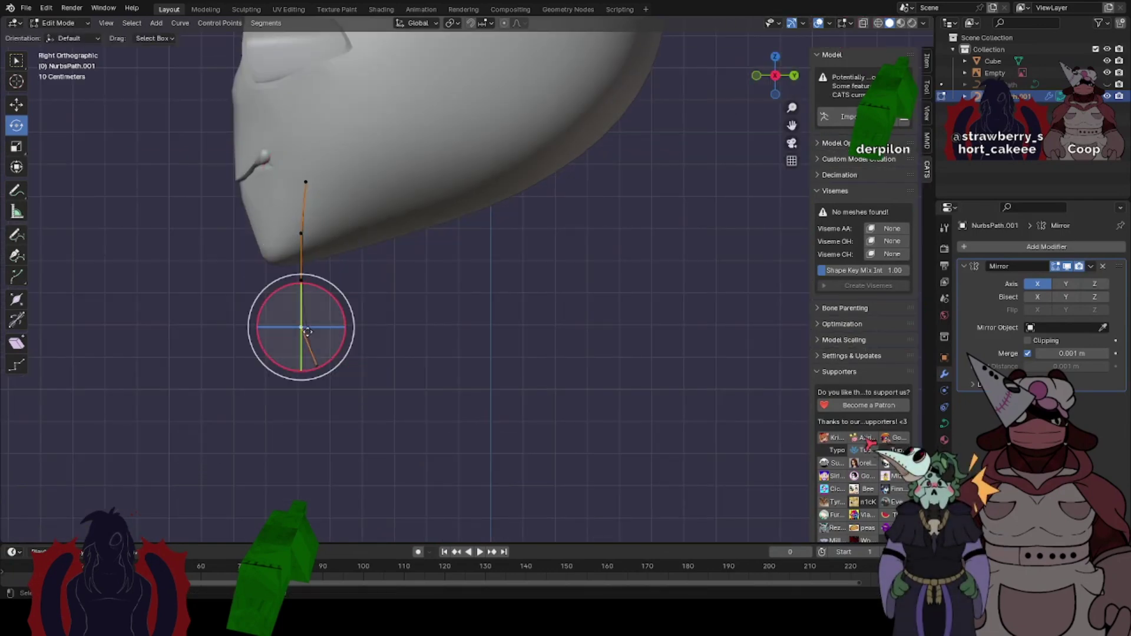
- Give the path thickness with a bevel depth and shrink the radius of its bottom point to a tapered tip
left_click(944, 422)
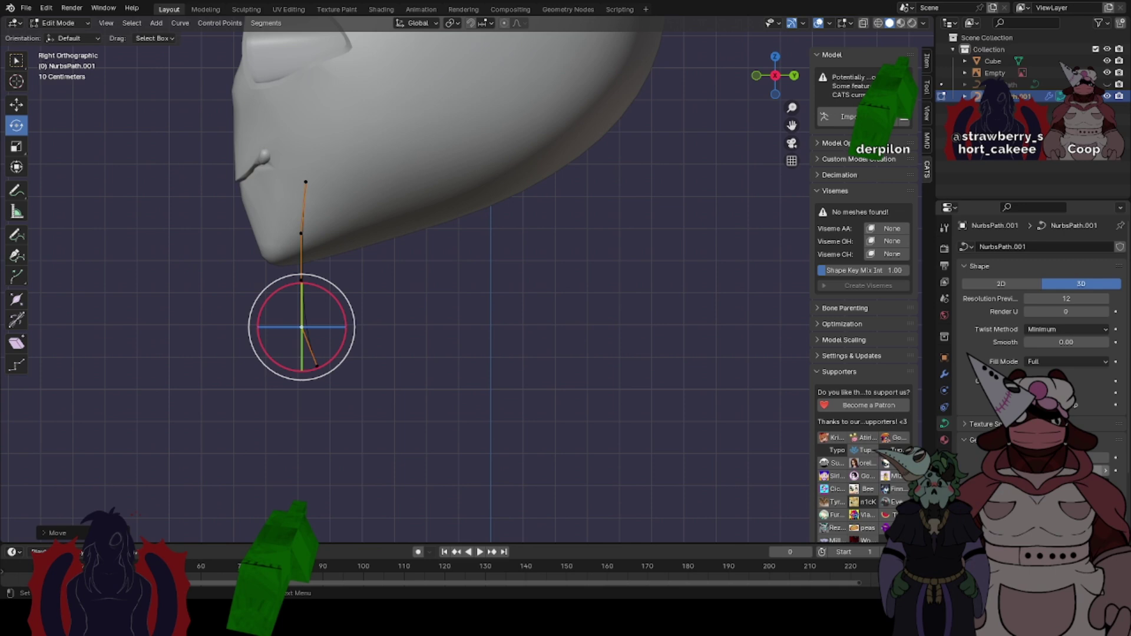
left_click_drag(1069, 471, 1107, 471)
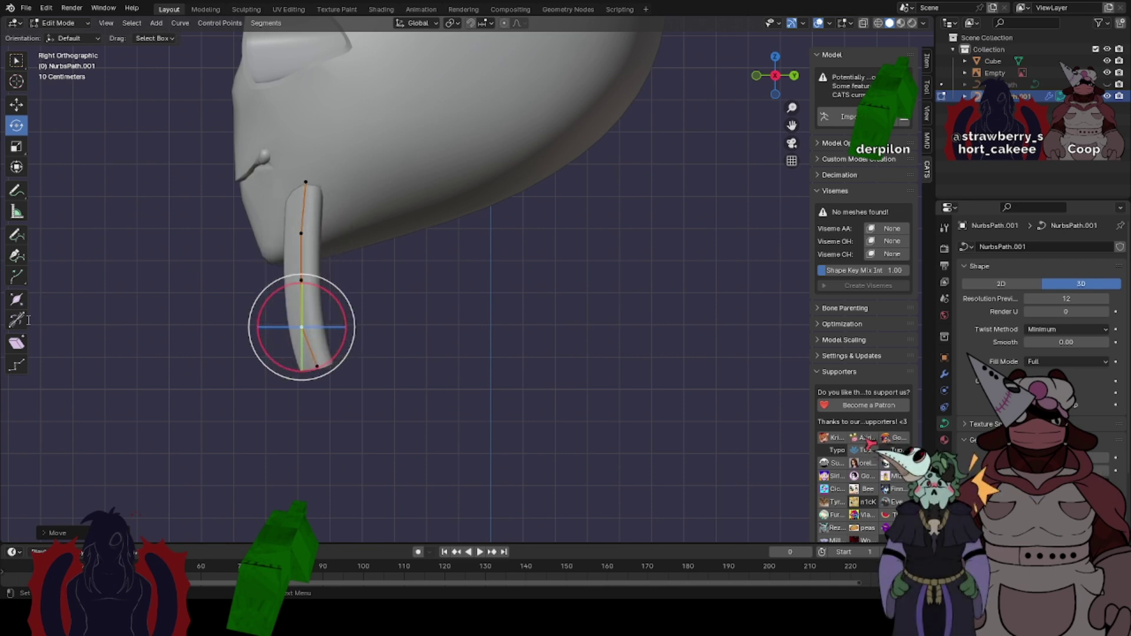
left_click(16, 299)
left_click(318, 367)
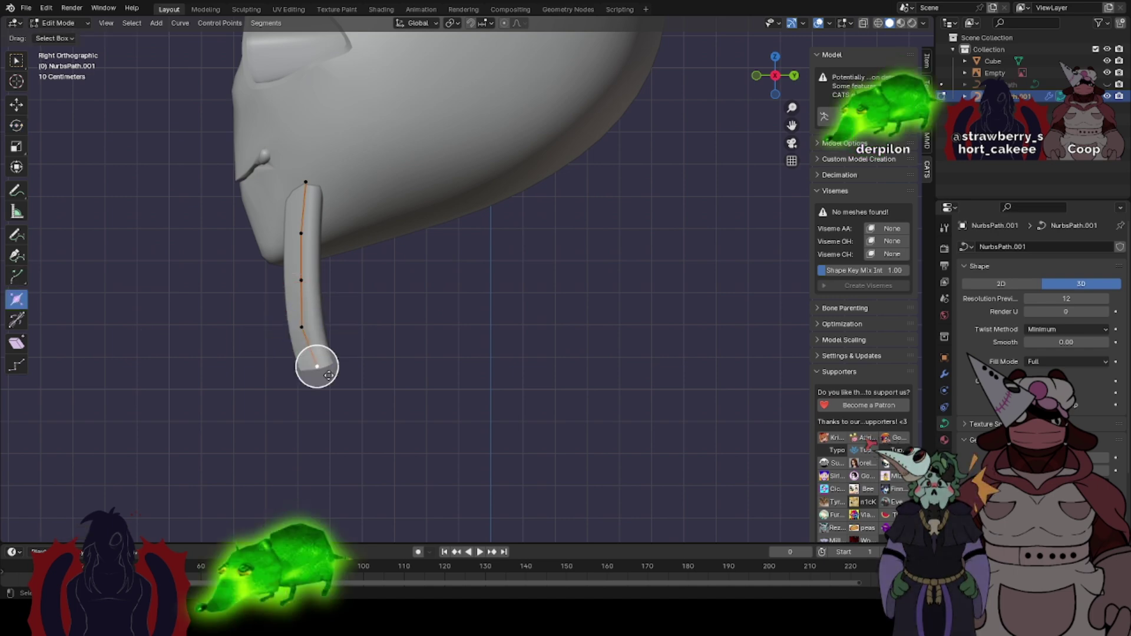
key("KP_1")
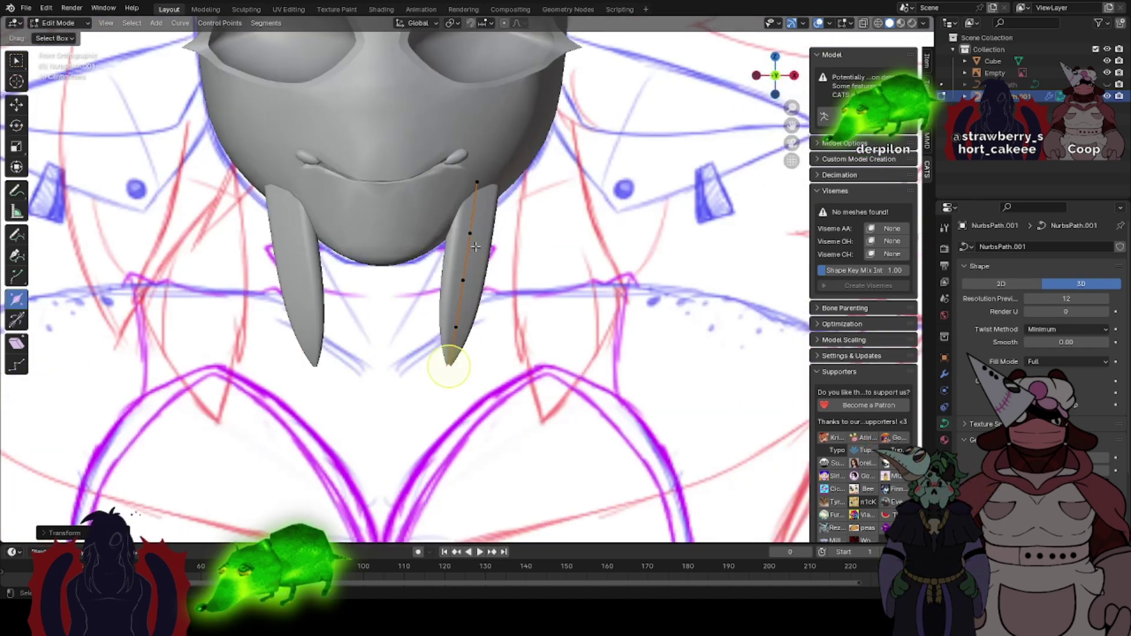
- Curve the strand in front view by pulling its tip and lower points inward and its middle point outward
key("g")
left_click(438, 338)
left_click(449, 367)
key("g")
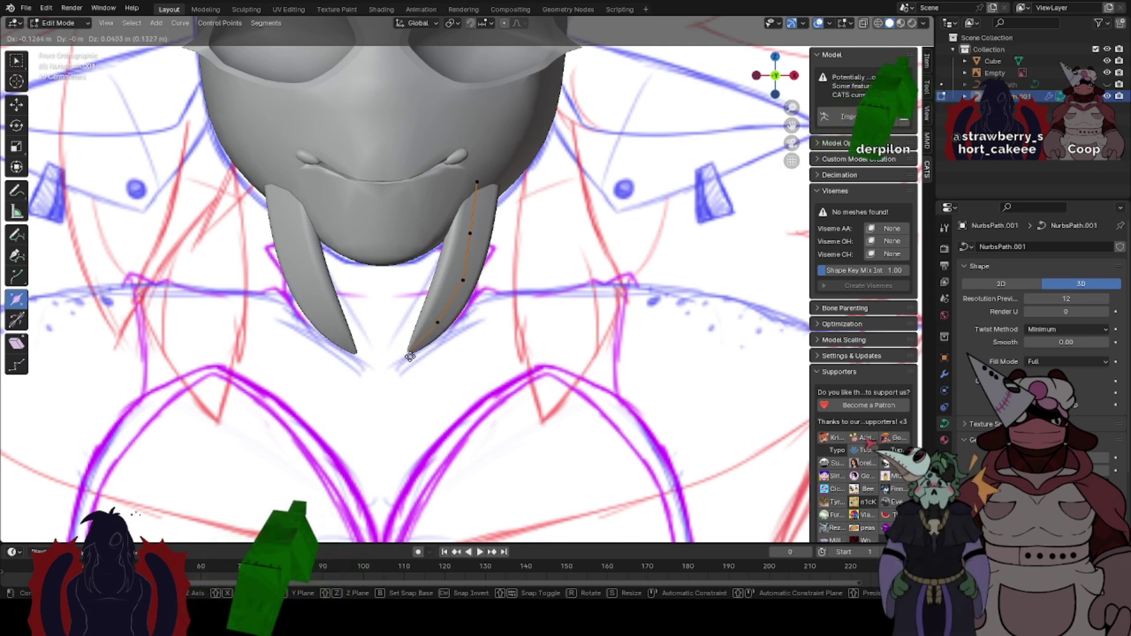
left_click(409, 356)
left_click(442, 330)
key("g")
left_click(449, 325)
left_click(470, 277)
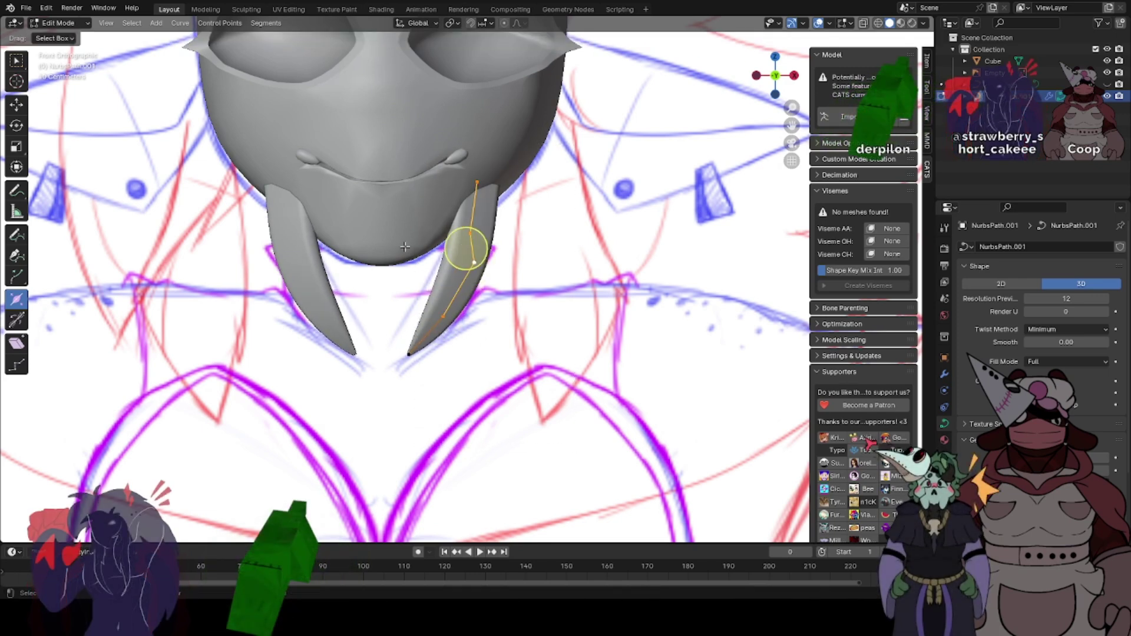
- Scale the whole strand down and move it up against the side of the jaw
left_click(181, 23)
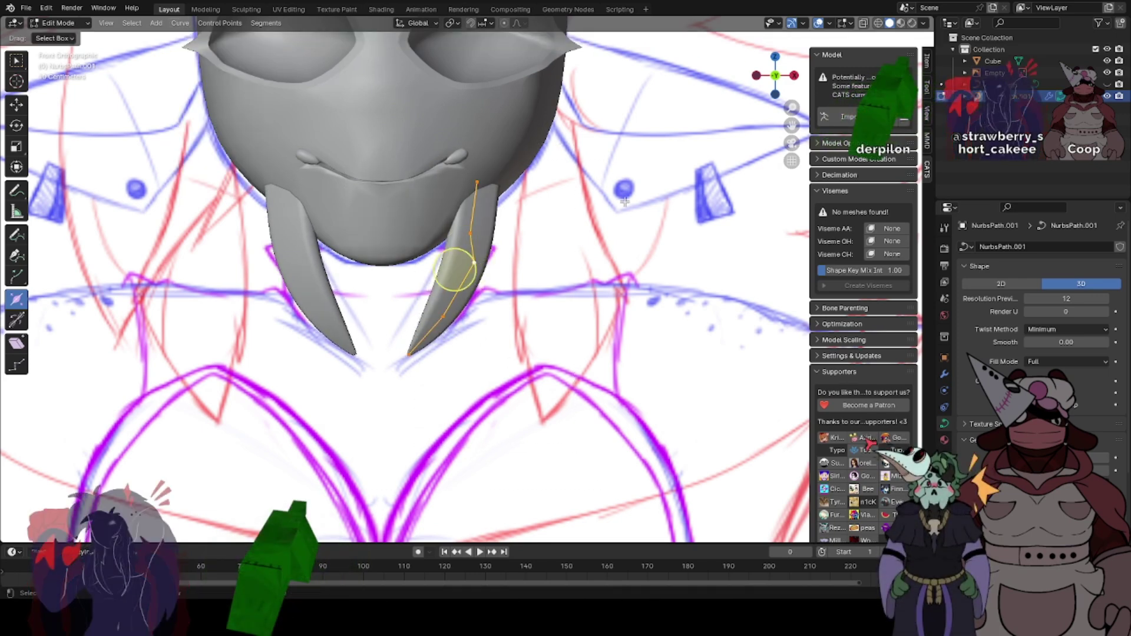
key("s")
left_click(269, 227)
key("g")
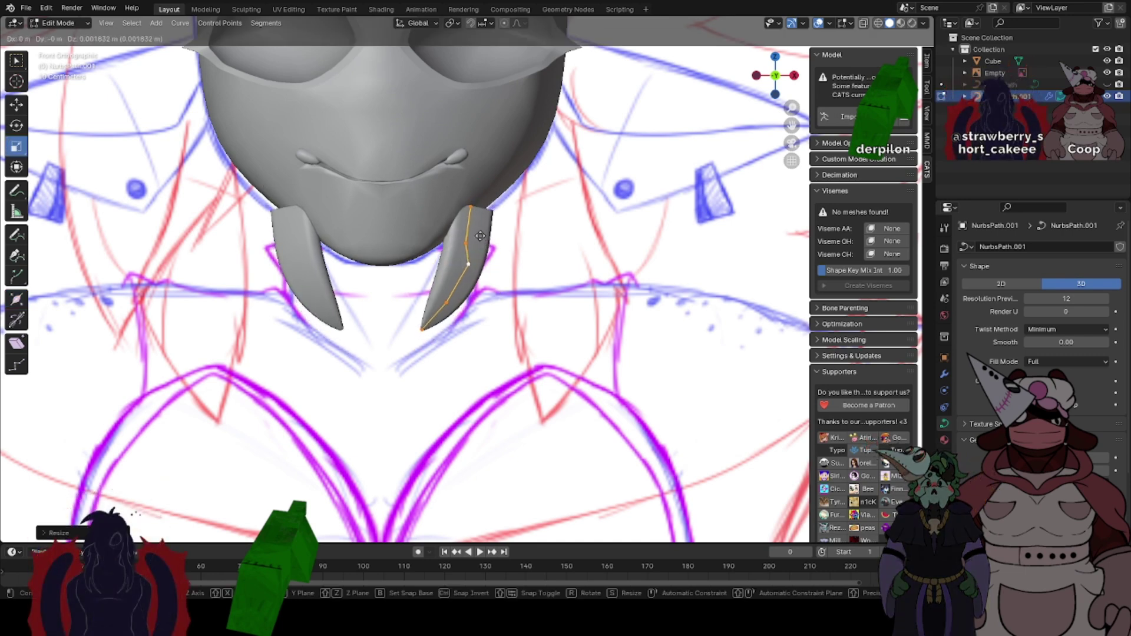
left_click(270, 202)
- Refine the strand's top point over the jaw, and adjust the position and radius of its tip
left_click(472, 183)
key("g")
left_click(485, 177)
key("g")
left_click(470, 179)
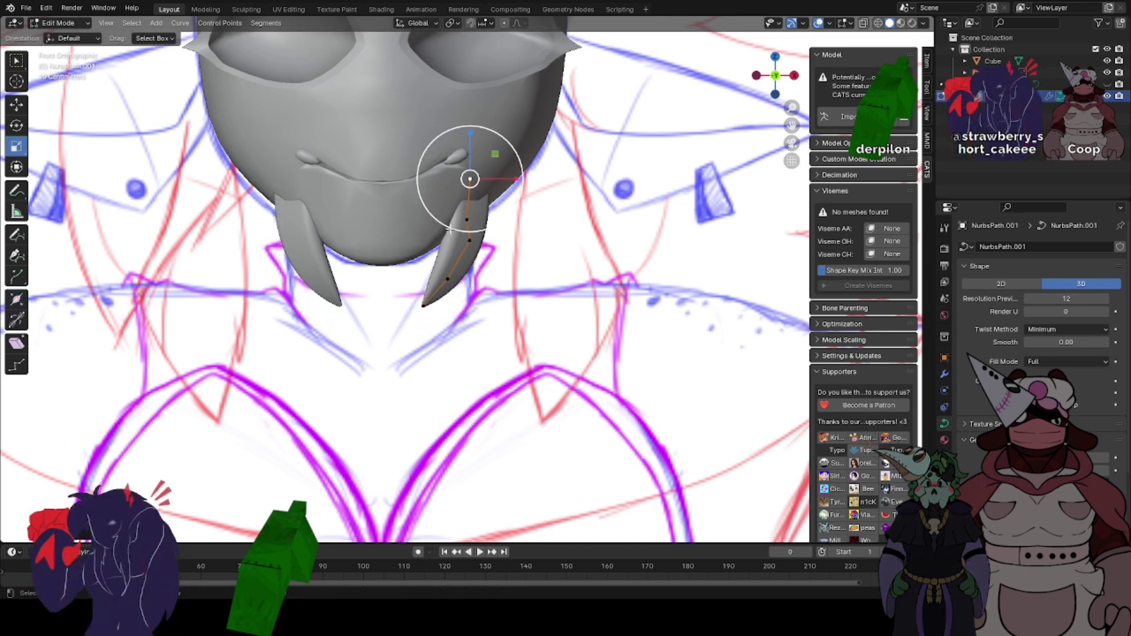
key("g")
left_click(430, 313)
key("g")
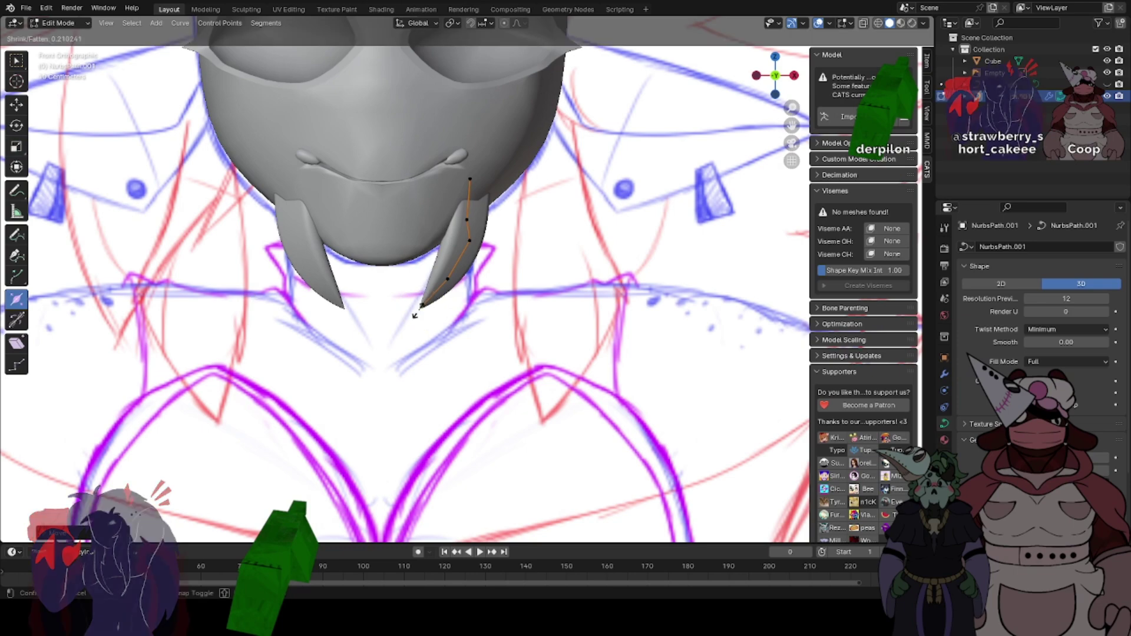
left_click(256, 296)
- Duplicate the jaw strand and move the copy forward, in front of the original
key("a")
left_click(181, 24)
left_click(202, 87)
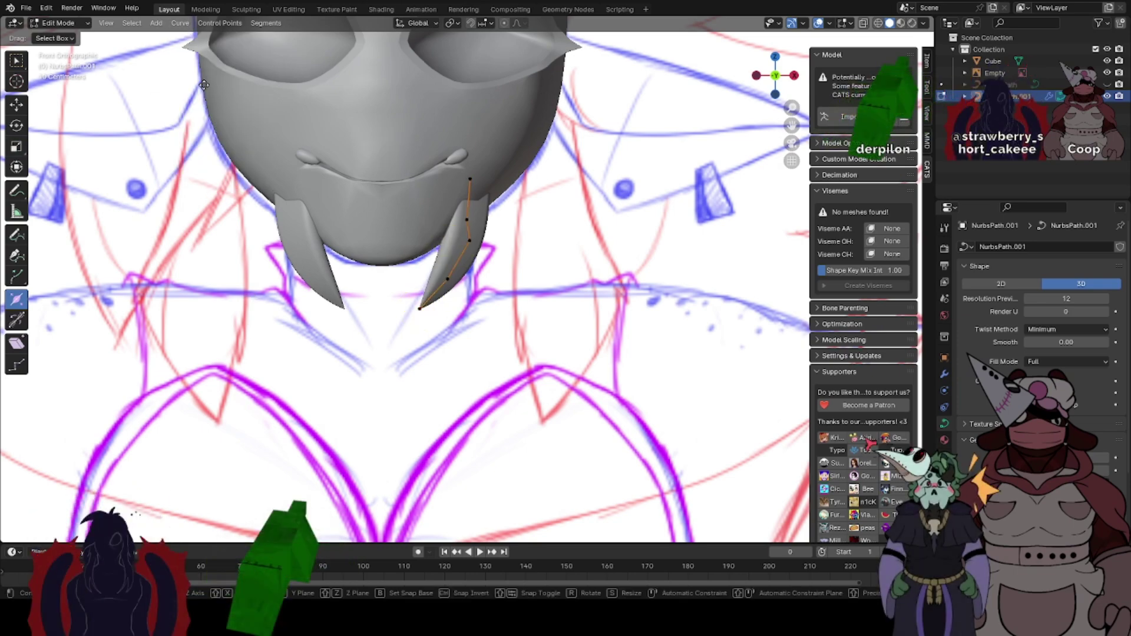
left_click(181, 90)
middle_click_drag(433, 227, 87, 127)
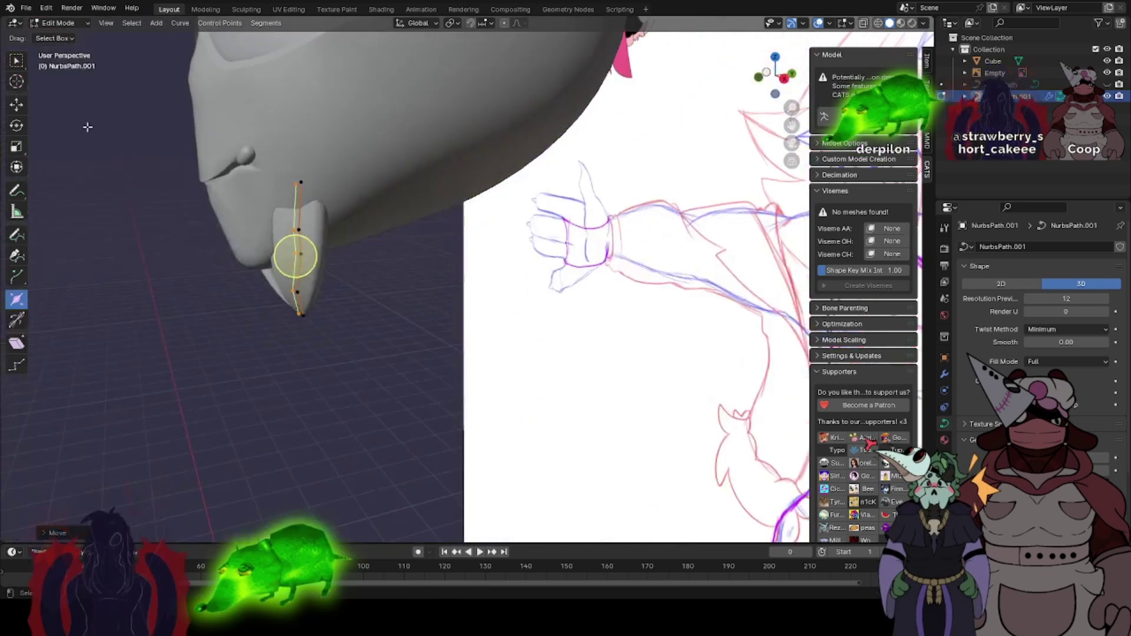
left_click(8, 112)
left_click_drag(323, 253, 302, 252)
- Reposition the top two control points of the copied strand so that it sits beside the first along the jaw
left_click(258, 178)
key("g")
left_click(256, 197)
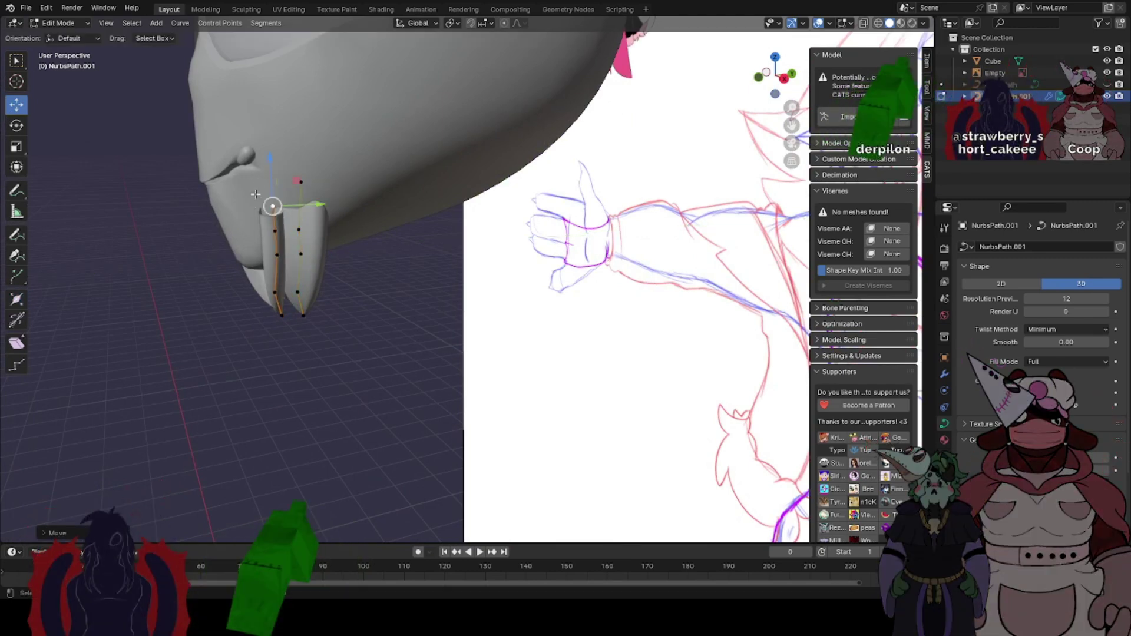
key("g")
left_click(269, 170)
left_click(280, 233)
key("g")
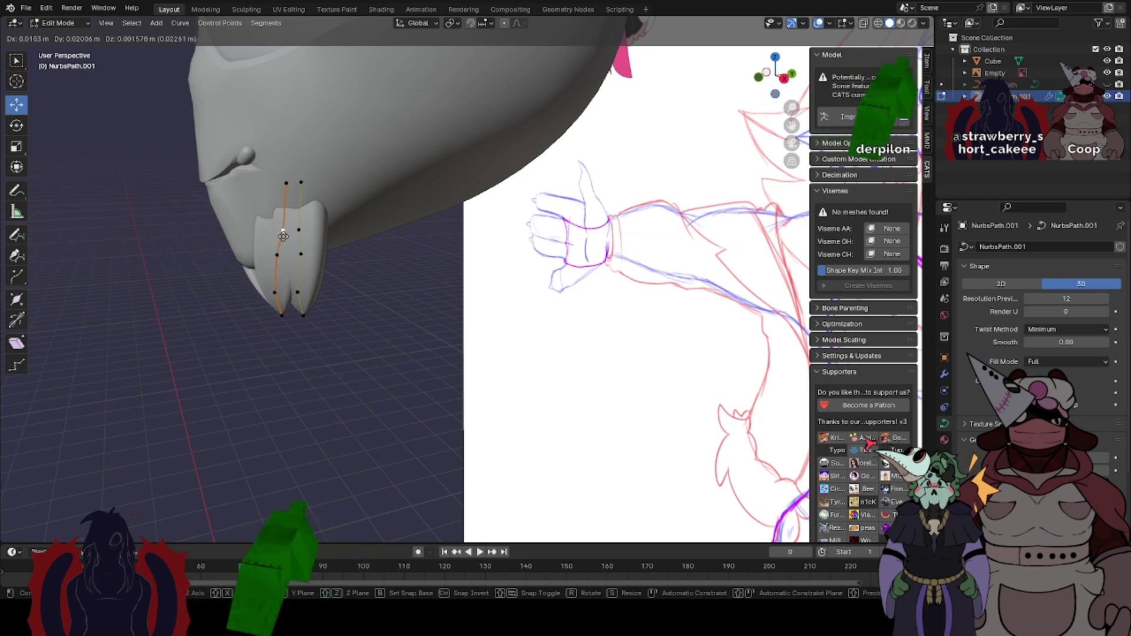
left_click(286, 233)
- Move the copied strand's tip slightly down and inward toward the middle of the chin
middle_click_drag(286, 233, 416, 290)
left_click(344, 352)
key("g")
left_click(338, 349)
left_click(775, 77)
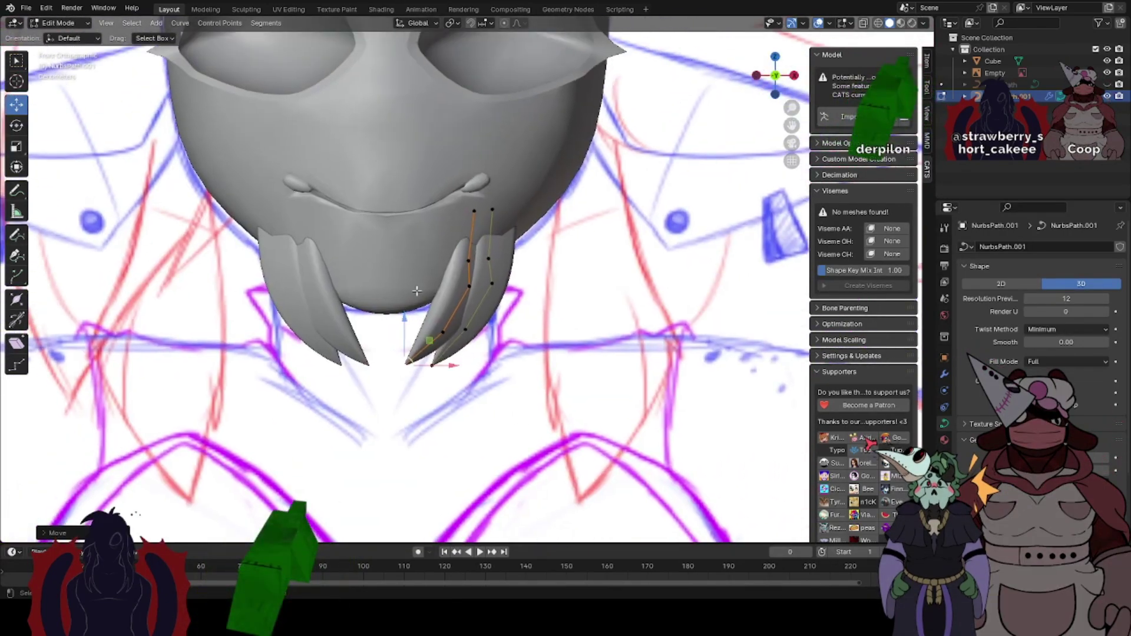
key("g")
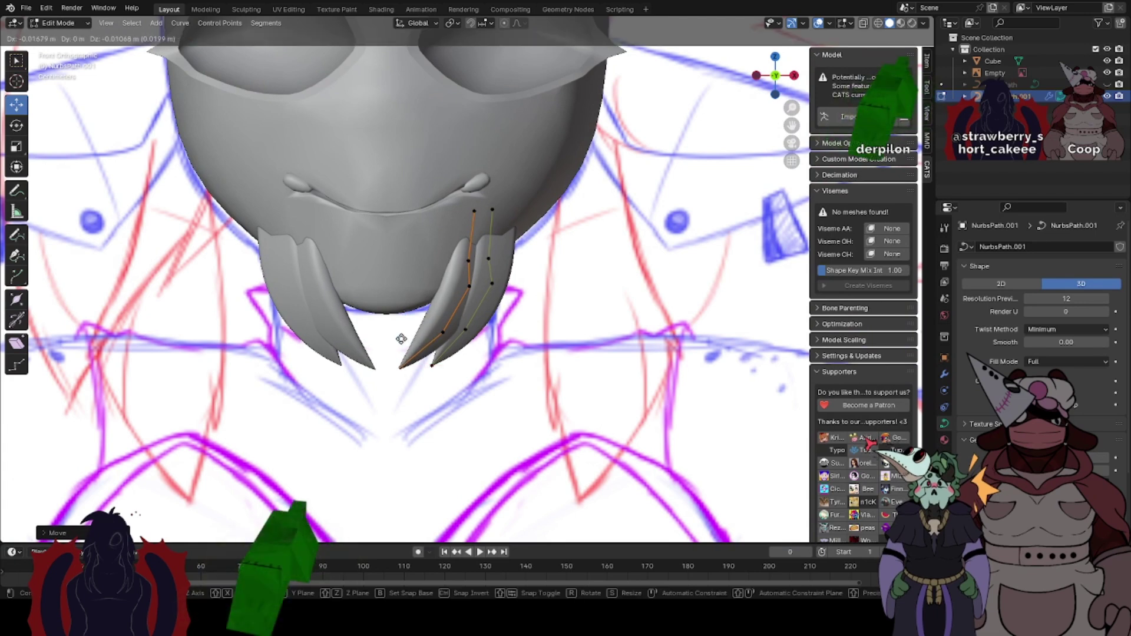
left_click(412, 343)
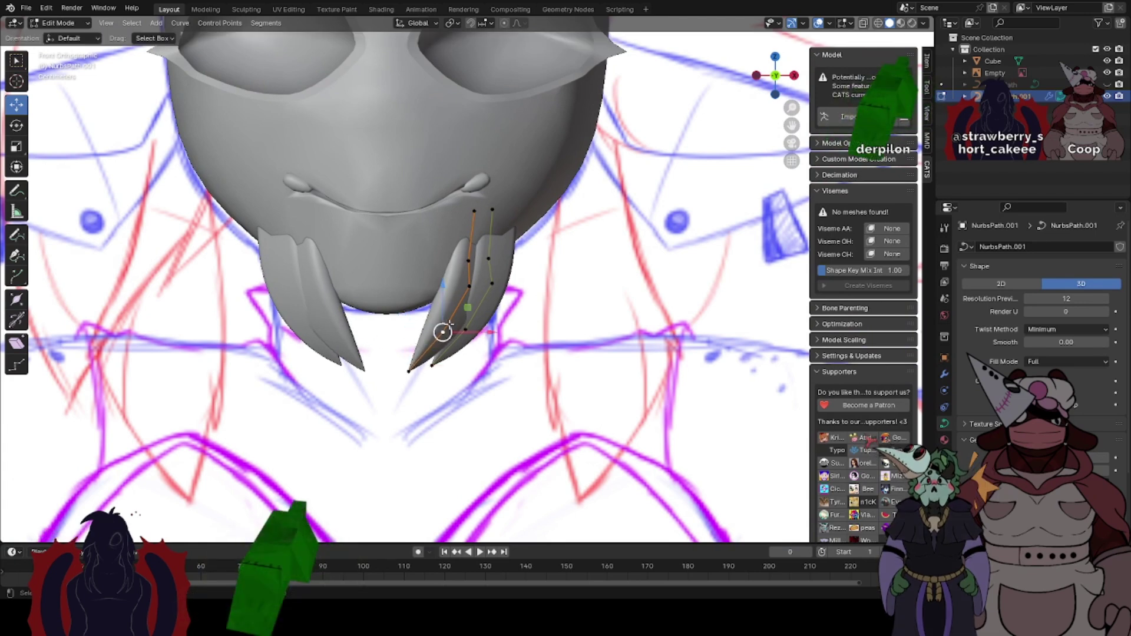
- Duplicate the second strand and place the copy farther forward, near the front of the chin
left_click(180, 24)
left_click(223, 90)
right_click(224, 92)
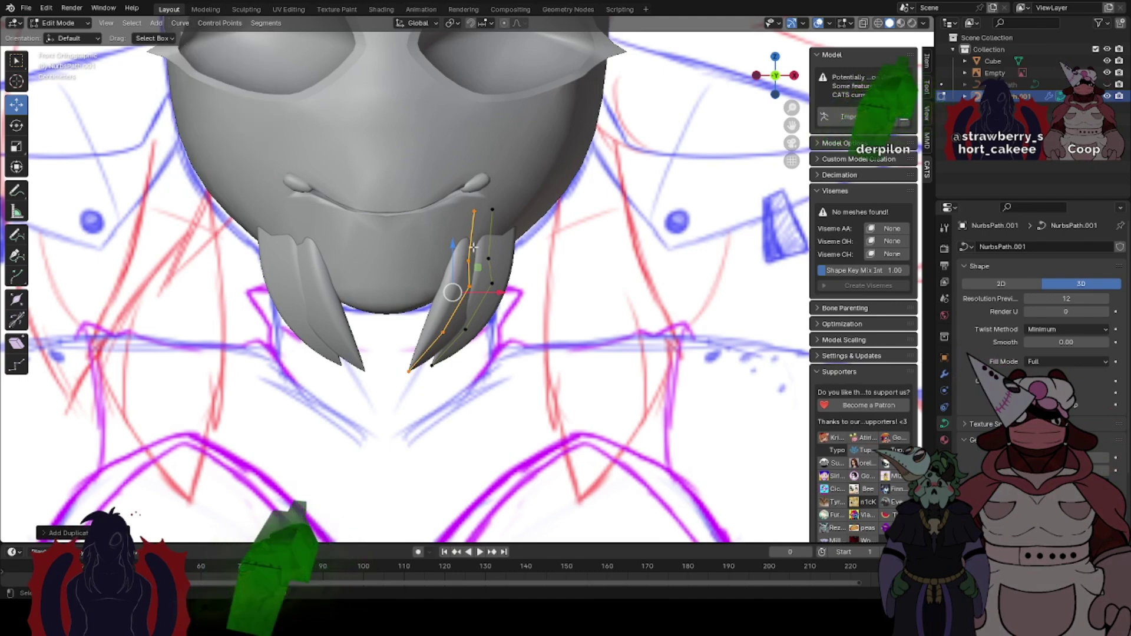
middle_click_drag(472, 262, 420, 263)
key("g")
left_click(170, 259)
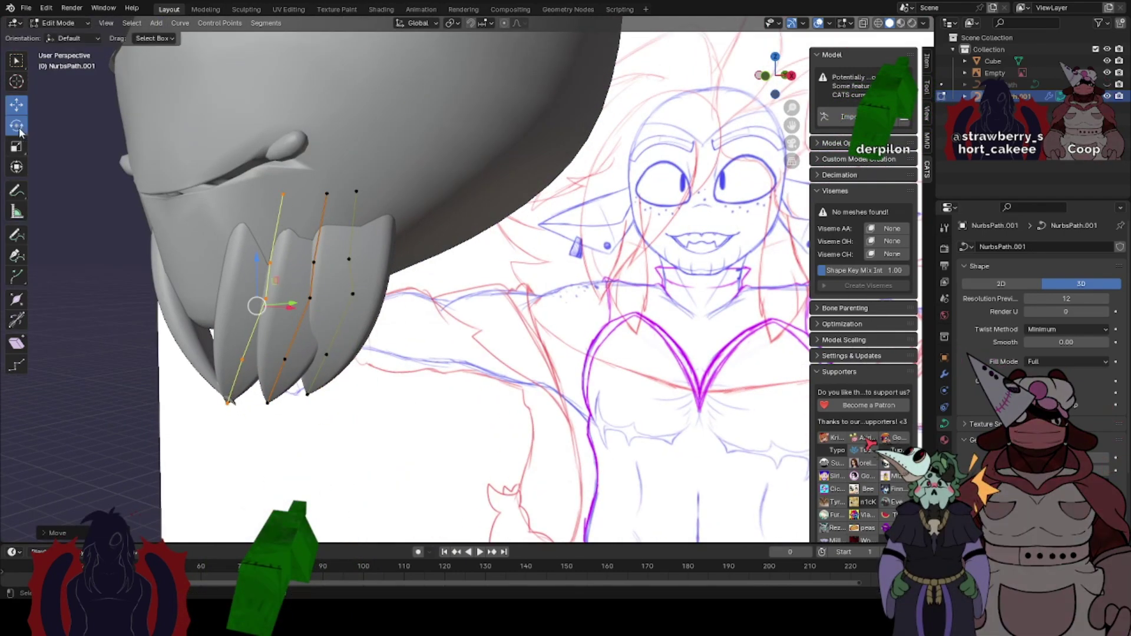
- Rotate the front strand to follow the chin, move it into place and adjust the radii of its points
left_click_drag(272, 288, 47, 176)
middle_click_drag(39, 170, 34, 177)
key("g")
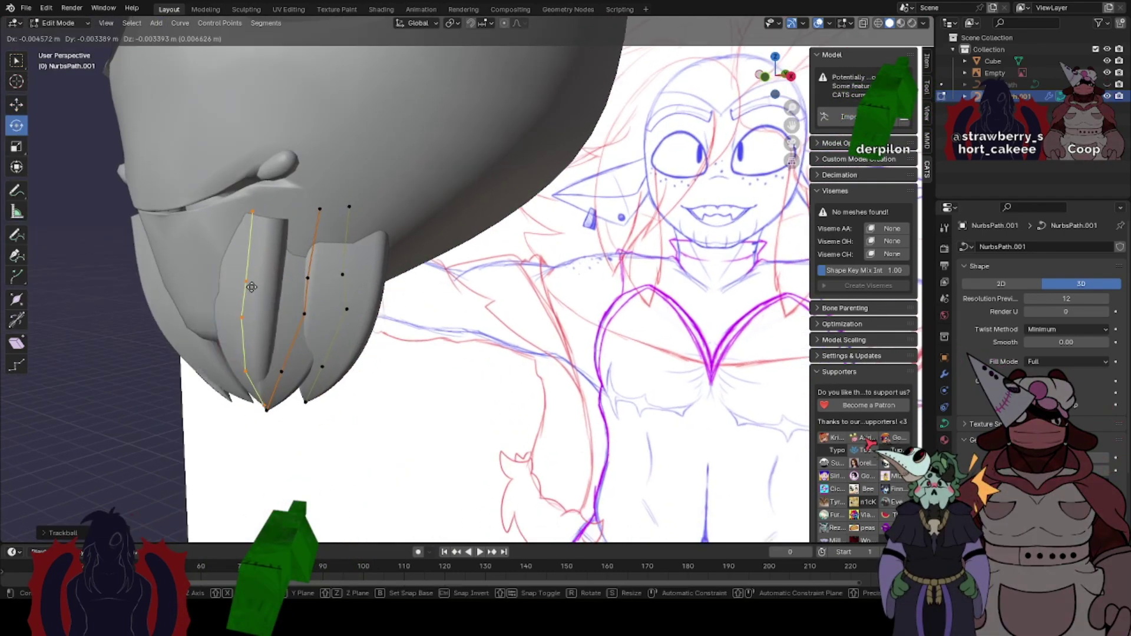
left_click(13, 189)
key("g")
left_click(272, 330)
mouse_move(247, 330)
left_mouse_down()
mouse_move(262, 324)
mouse_move(229, 318)
left_mouse_up()
key("g")
left_click(249, 322)
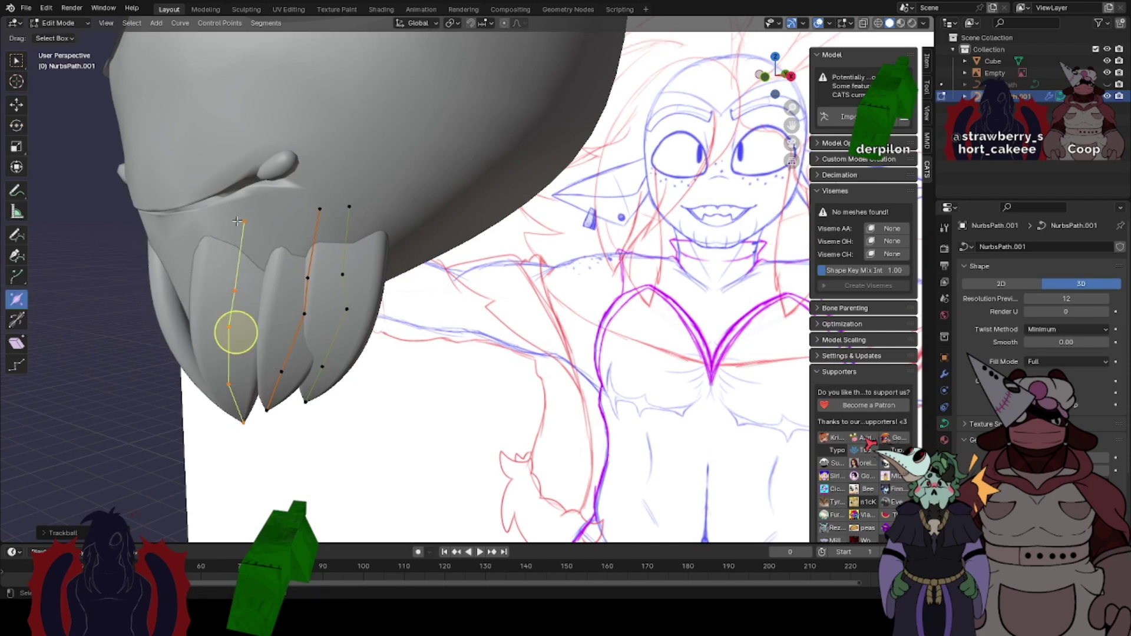
left_click_drag(260, 225, 254, 223)
- Adjust the front strand's top point and the middle strand's tip in front view
left_click(764, 78)
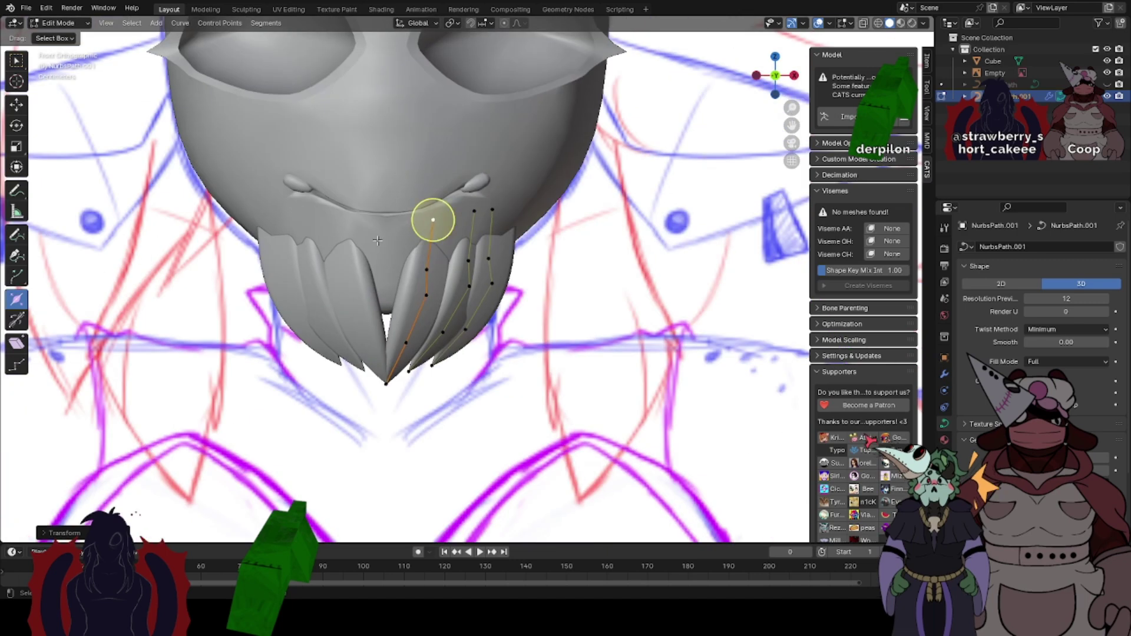
key("g")
left_click(396, 241)
key("g")
left_click(387, 241)
left_click(402, 372)
key("g")
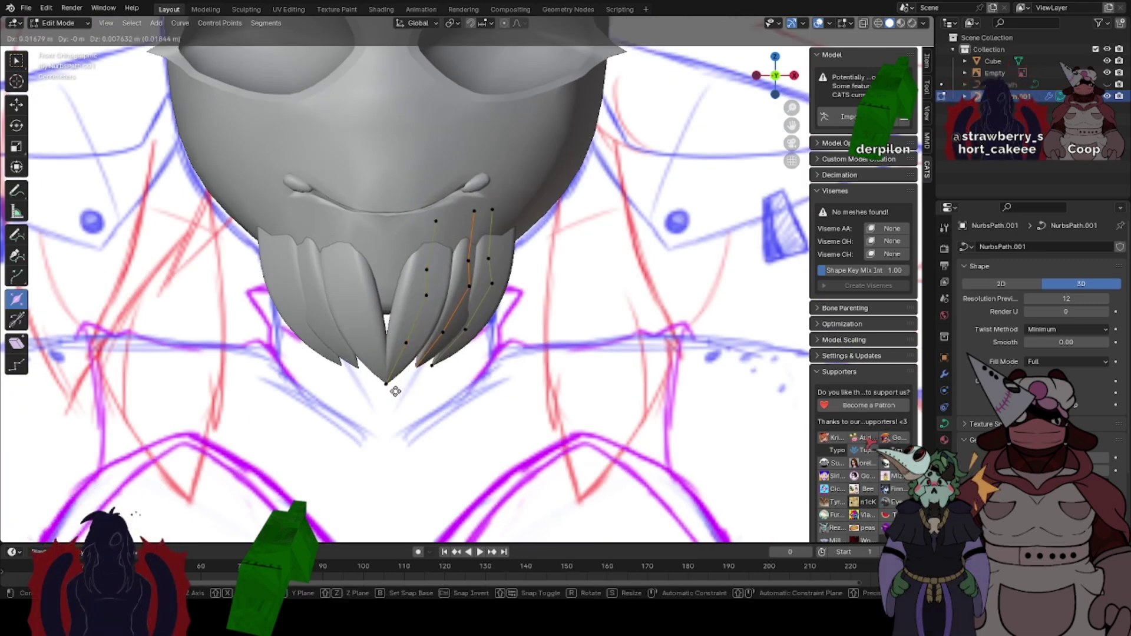
left_click(394, 390)
key("g")
left_click(391, 383)
- Move the front strand's middle point inward and shift its tip slightly outward from the centre line
left_click(402, 340)
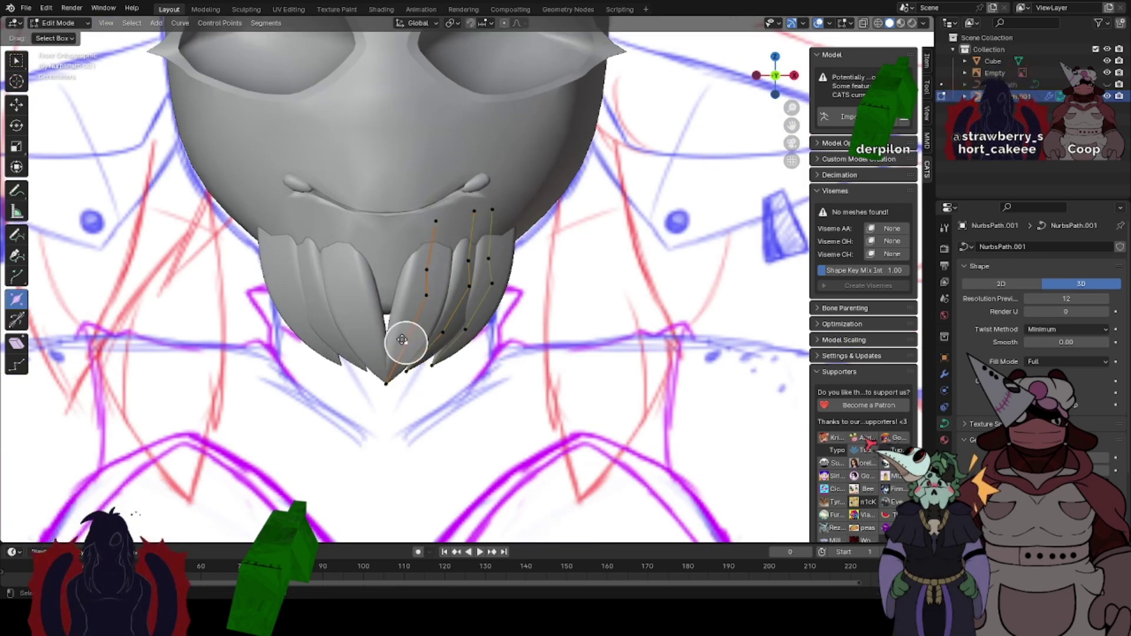
key("g")
left_click(406, 303)
key("Tab")
scroll(426, 299, "up", 1)
key("Tab")
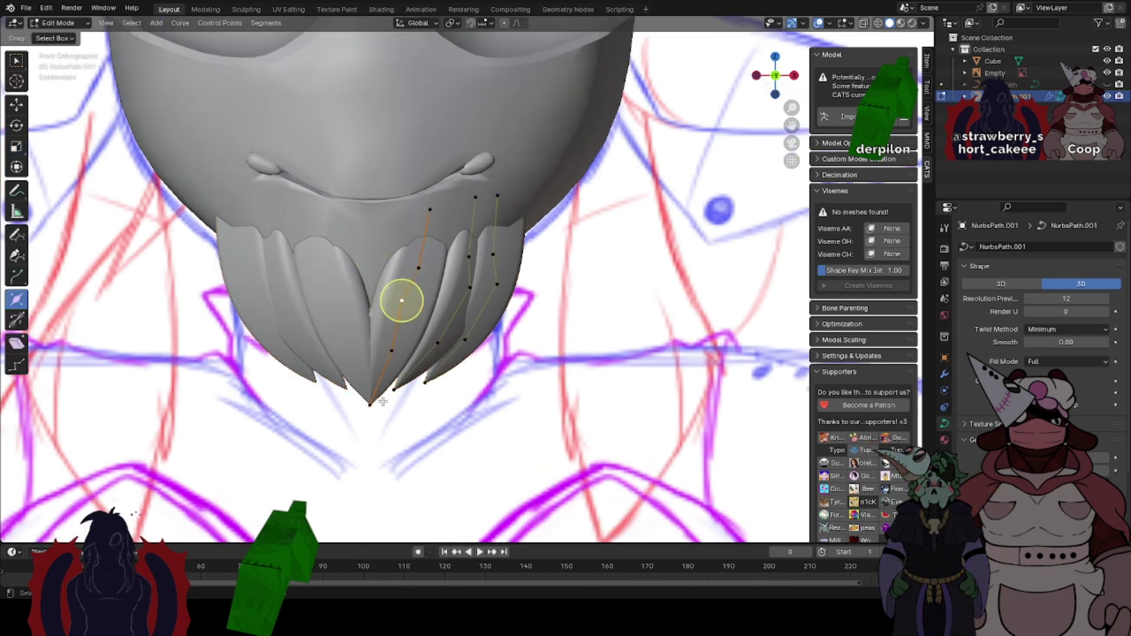
left_click(367, 409)
key("g")
left_click(388, 400)
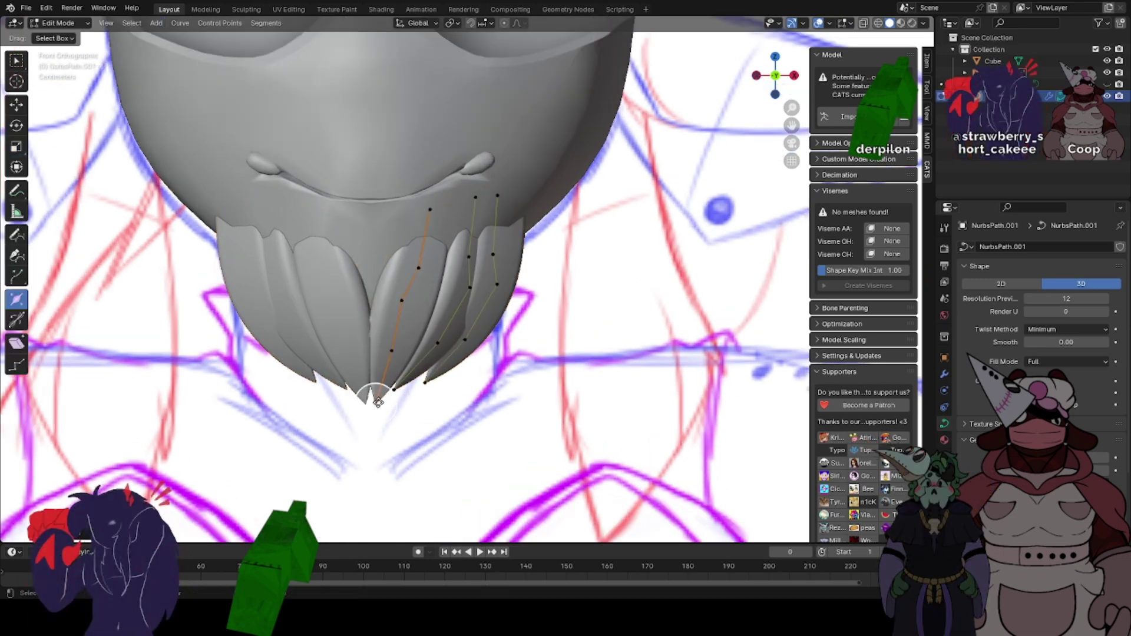
- Duplicate the outermost strand and place the copy farther out and back along the jaw
scroll(503, 304, "down", 1)
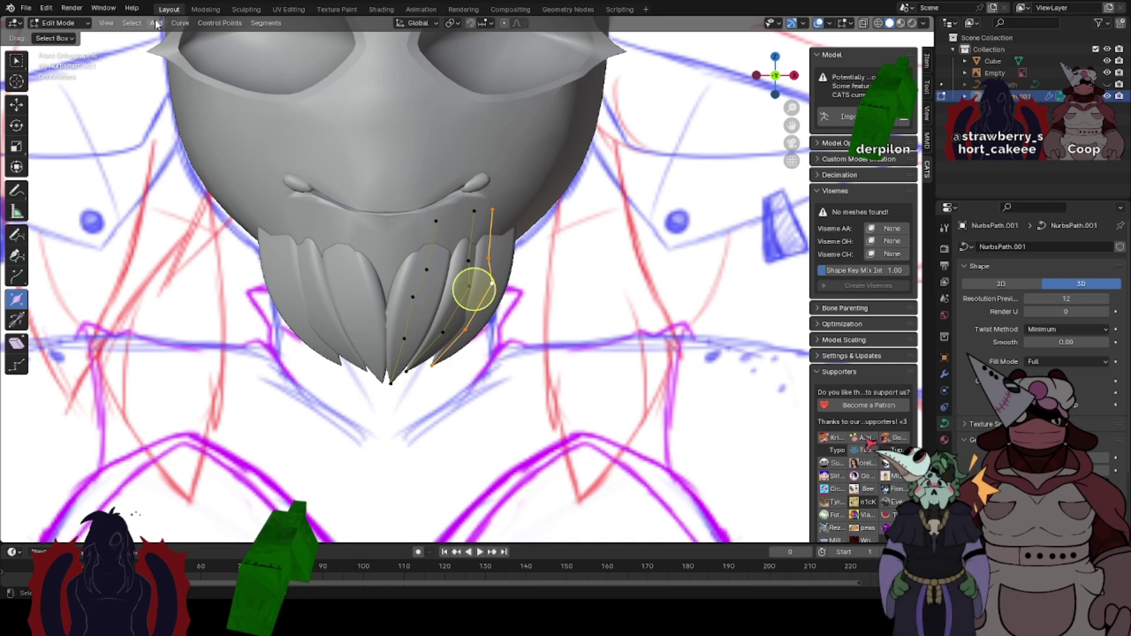
left_click(180, 24)
left_click(213, 88)
left_click(341, 81)
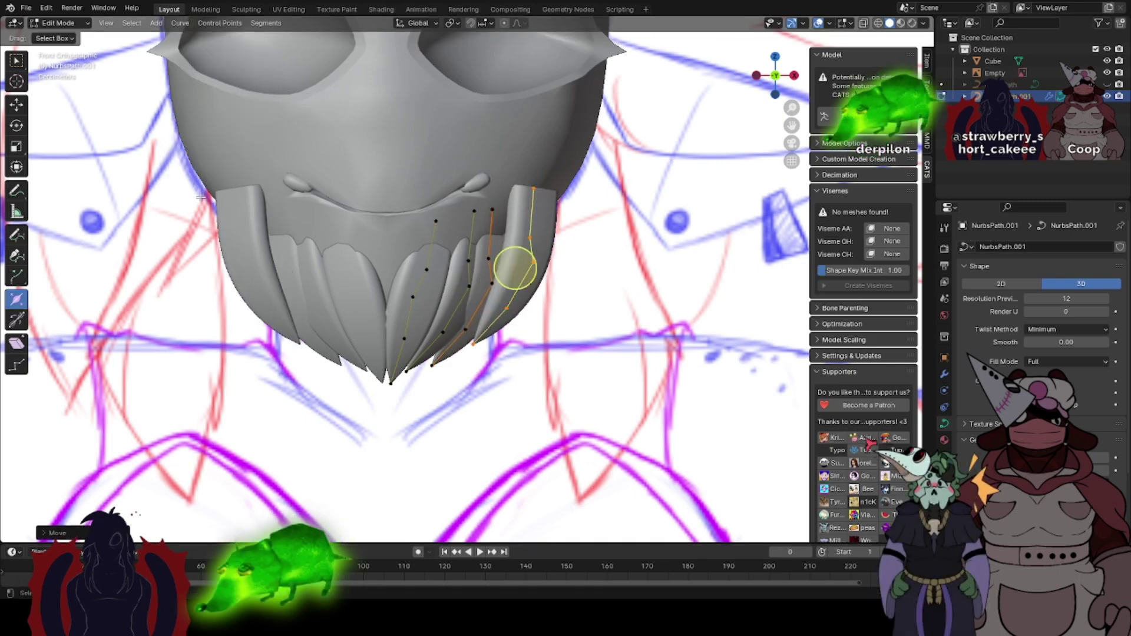
middle_click_drag(487, 235, 434, 235)
key("g")
left_click(311, 215)
- Scale the new rear strand down and move it against the jaw behind the other strands
left_click_drag(424, 231, 418, 234)
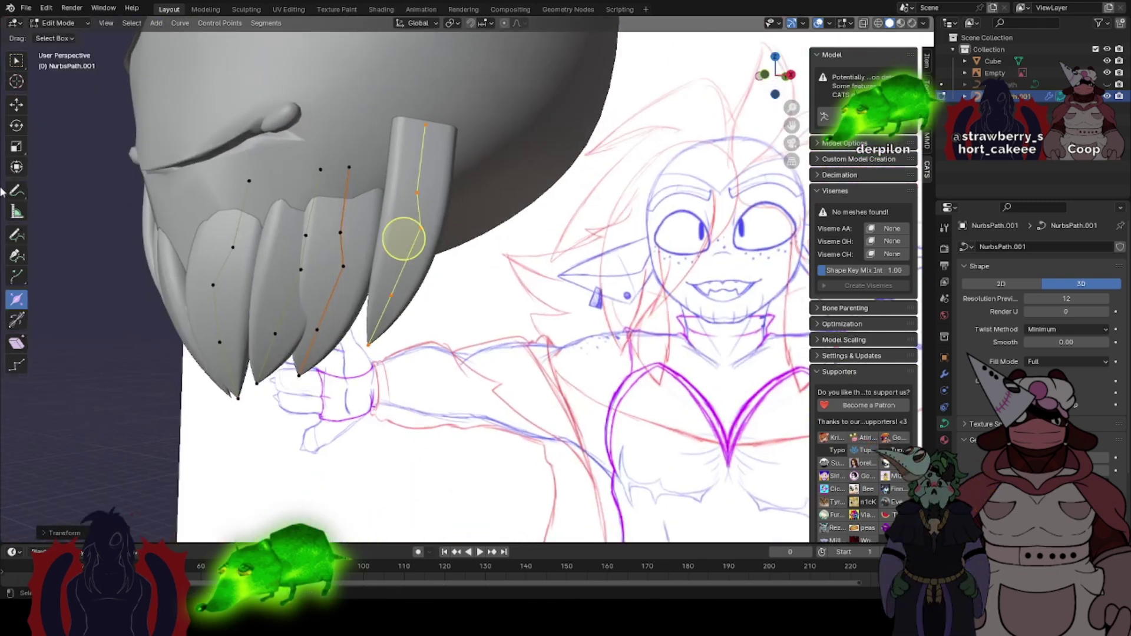
key("s")
left_click(250, 199)
key("g")
left_click(257, 200)
middle_click_drag(257, 200, 516, 230)
key("g")
left_click(588, 245)
- Move the rear strand's top point backward so that its root tilts along the jawline
left_click(490, 224)
key("g")
left_click(393, 226)
key("g")
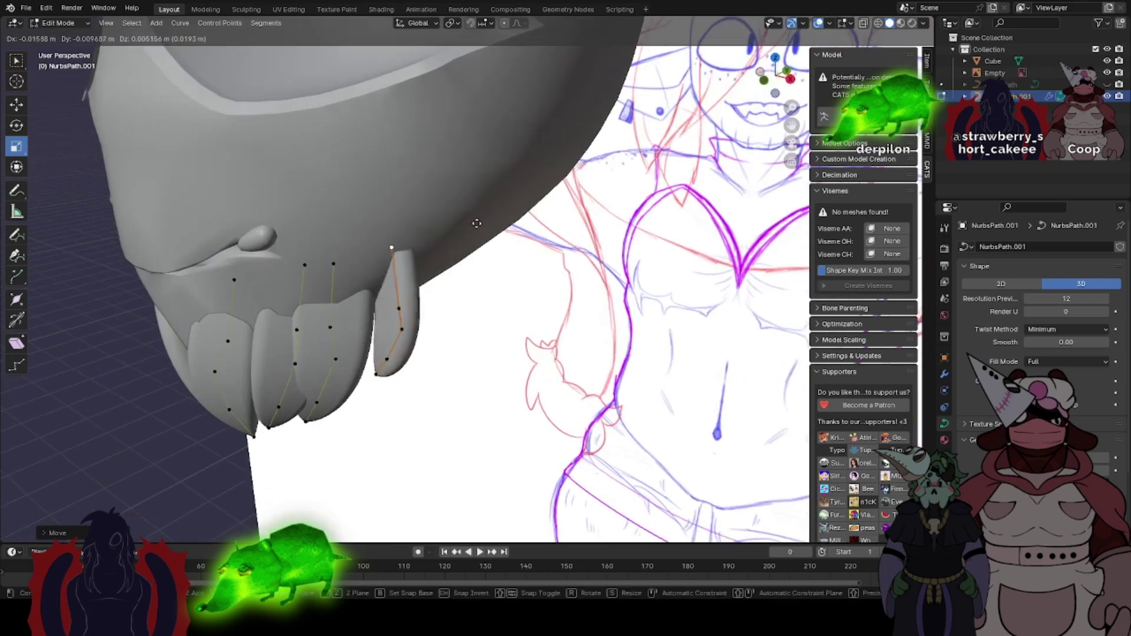
left_click(498, 224)
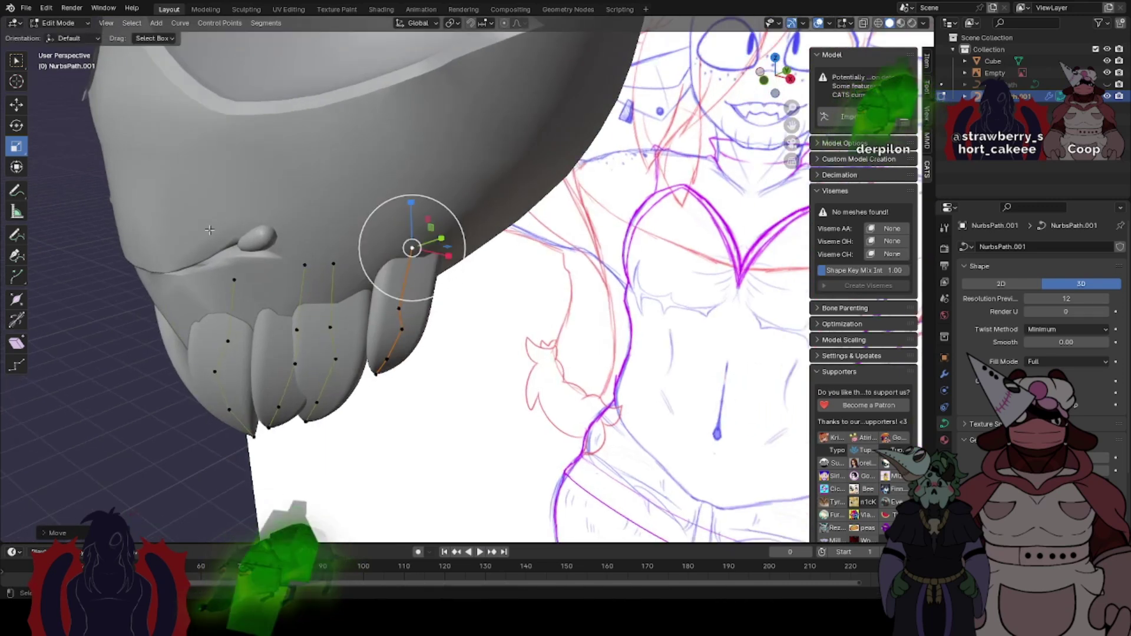
- Adjust the radius of the rear strand's top point and move its two middle points forward to round the strand
left_click(16, 299)
left_click_drag(413, 250, 411, 302)
left_click(399, 308)
key("g")
left_click(382, 304)
left_click(401, 328)
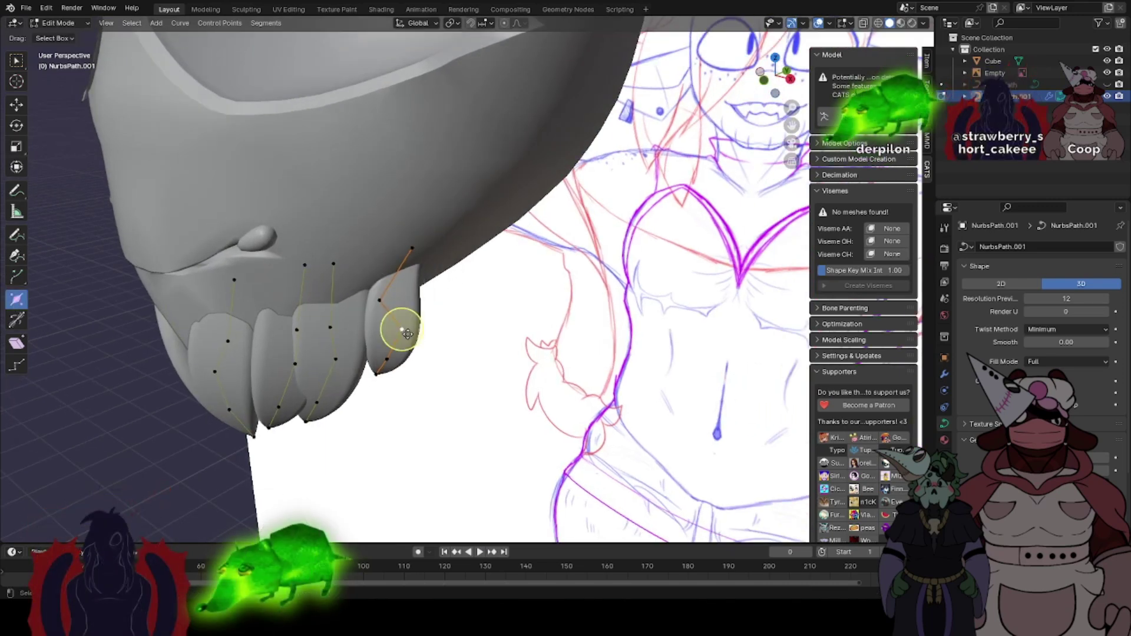
key("g")
left_click(385, 324)
- Leave Edit Mode and check the beard strands under Flat viewport lighting from the front and side
key("Tab")
key("KP_1")
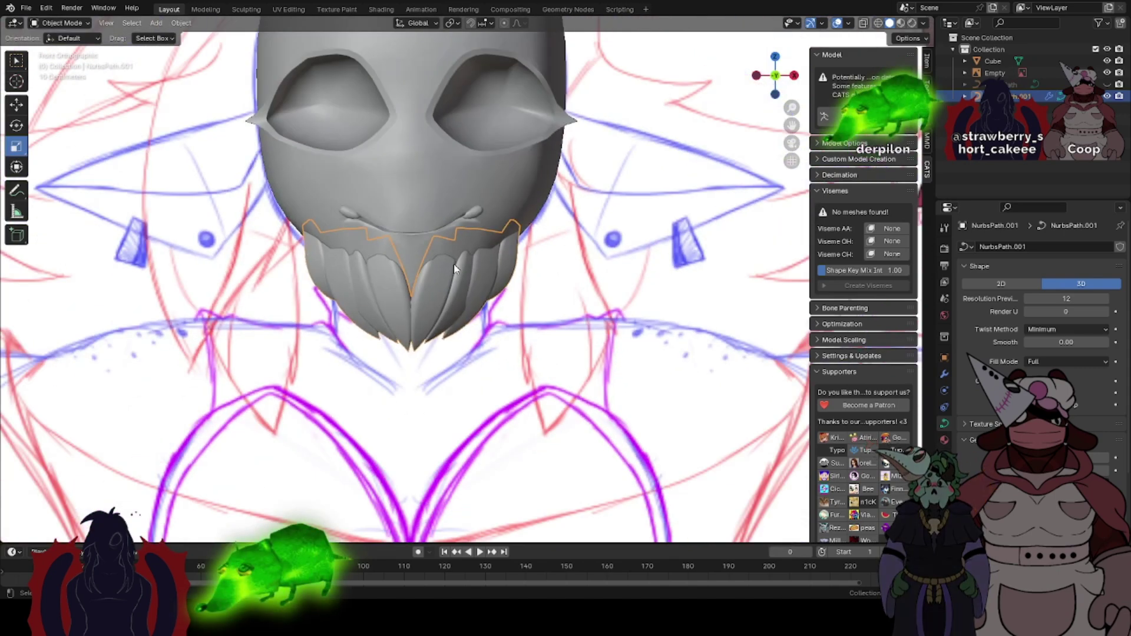
mouse_move(440, 285)
middle_mouse_down()
mouse_move(542, 246)
mouse_move(491, 258)
middle_mouse_up()
left_click(923, 23)
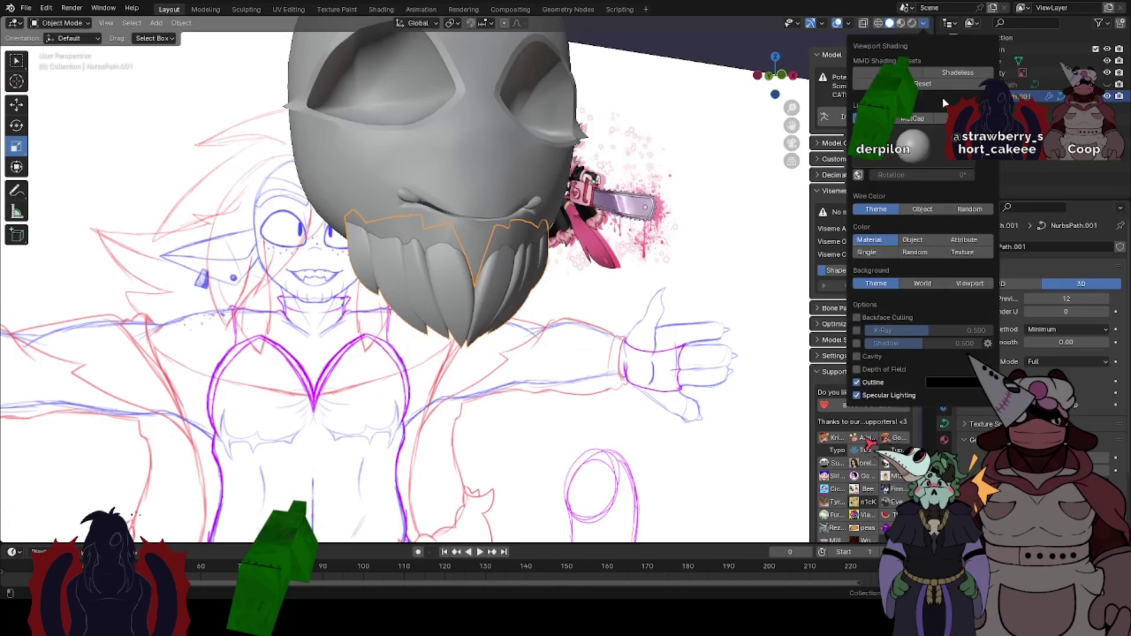
left_click(943, 97)
mouse_move(435, 282)
middle_mouse_down()
mouse_move(388, 290)
mouse_move(286, 269)
mouse_move(369, 254)
mouse_move(338, 277)
middle_mouse_up()
left_click(286, 269)
- Switch the viewport to Material Preview and change its render pass to show the material colours without shading
left_click(900, 23)
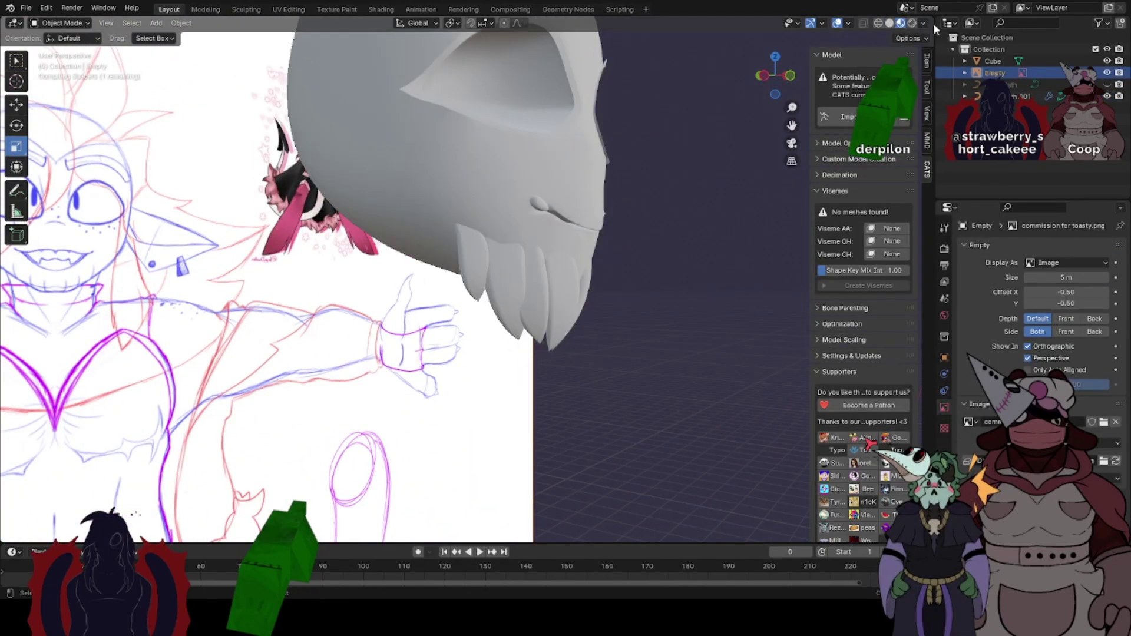
left_click(924, 24)
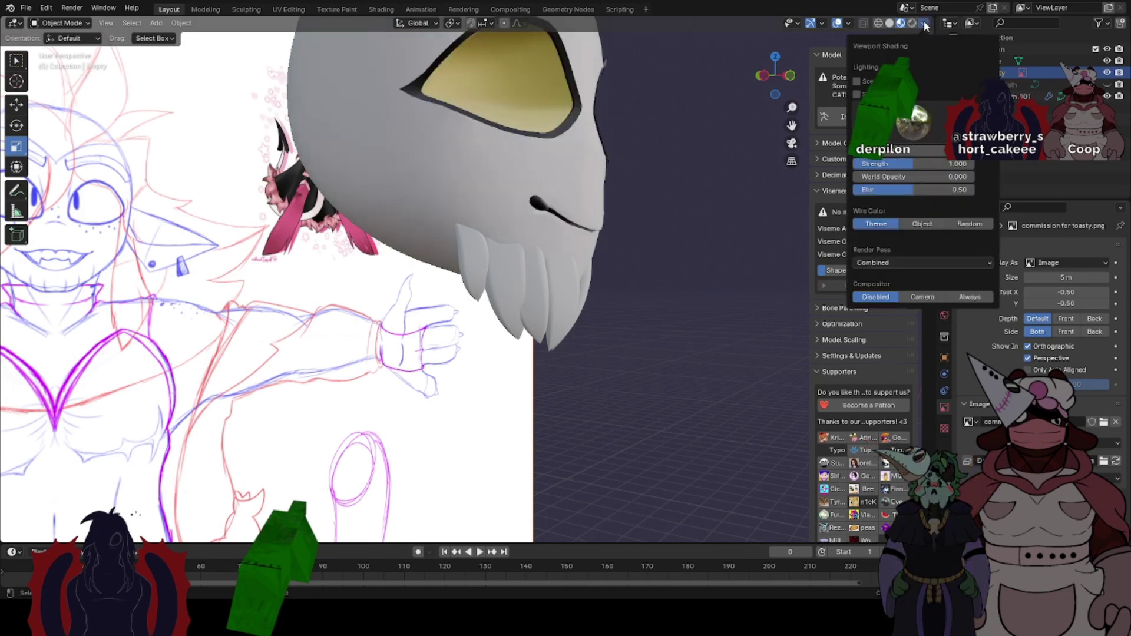
left_click(902, 262)
left_click(881, 310)
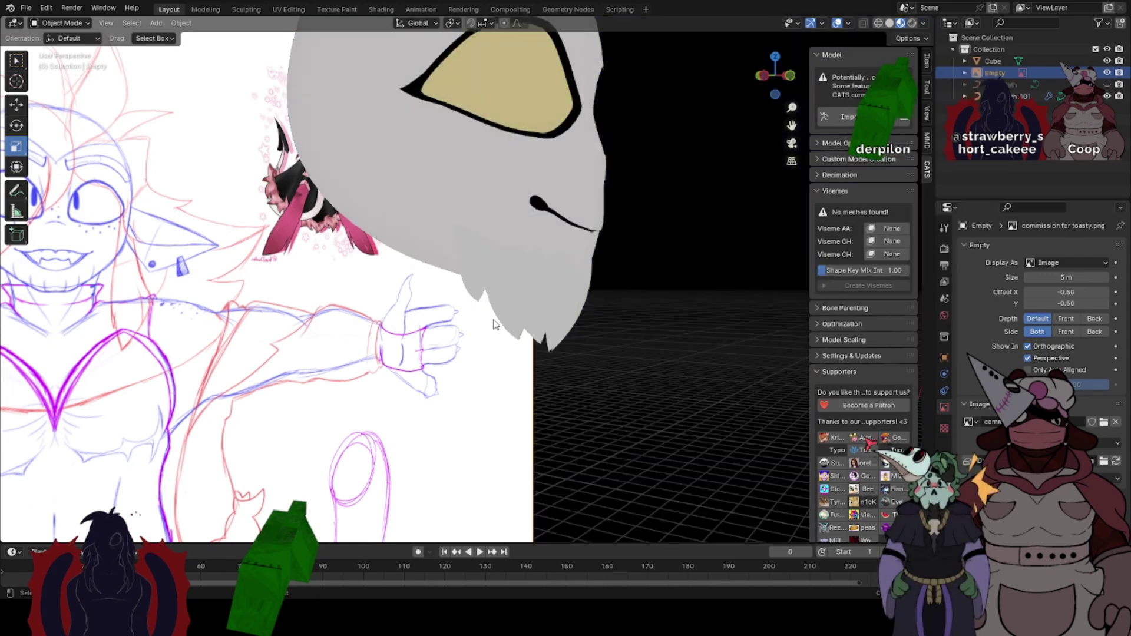
- Delete the beard strand curve object from the character's chin
mouse_move(495, 323)
middle_mouse_down()
mouse_move(524, 295)
mouse_move(408, 298)
mouse_move(417, 281)
mouse_move(537, 286)
mouse_move(417, 299)
mouse_move(357, 263)
mouse_move(516, 246)
mouse_move(563, 291)
mouse_move(491, 341)
middle_mouse_up()
left_click(491, 340)
scroll(491, 341, "down", 2)
right_click(564, 354)
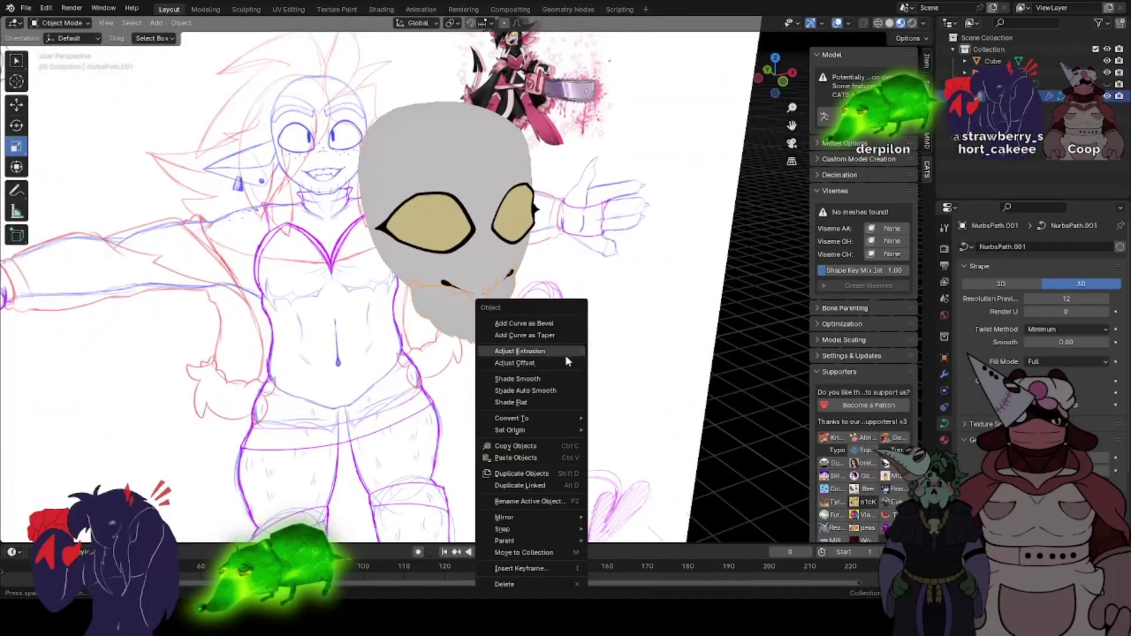
left_click(531, 582)
left_click(783, 82)
- Return the viewport to Solid shading with Studio lighting and save the file
left_click(889, 23)
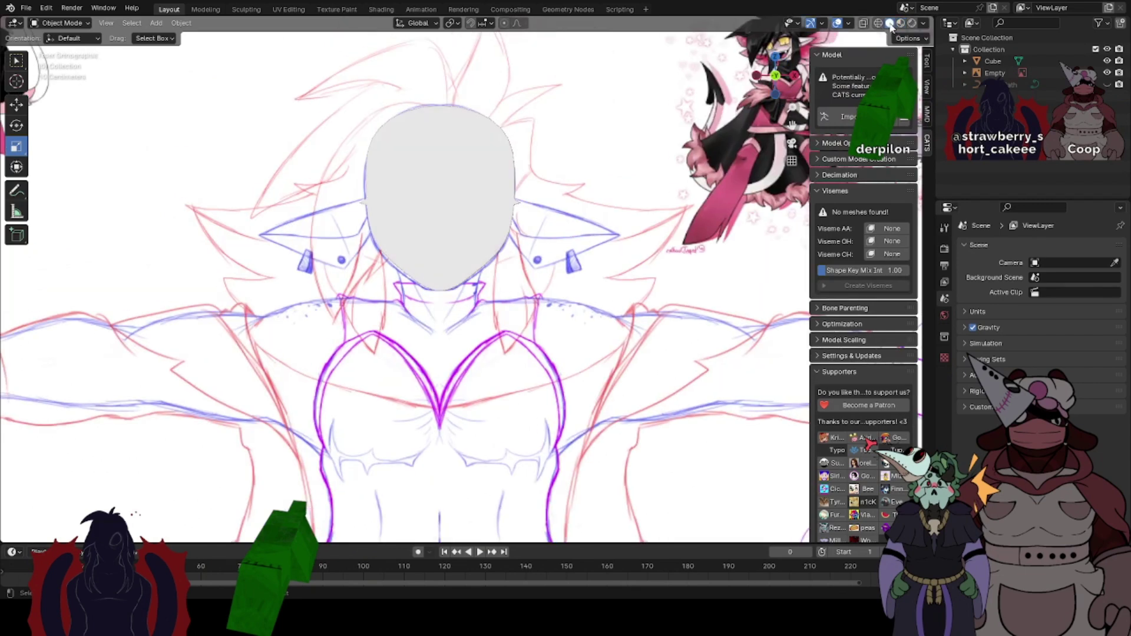
left_click(924, 22)
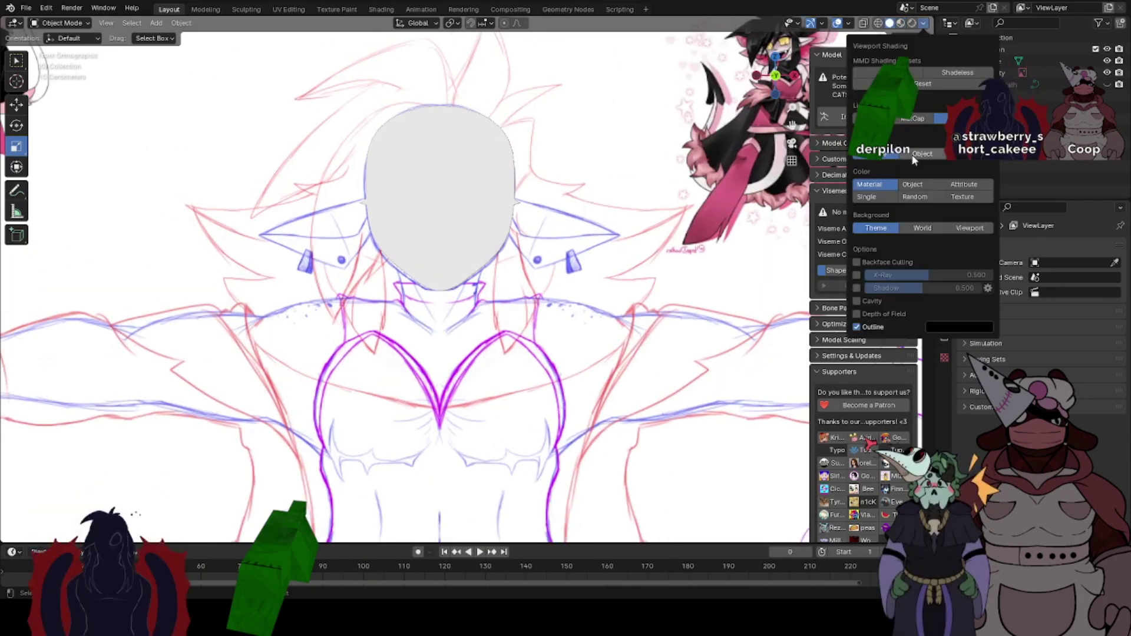
left_click(897, 119)
left_click(26, 8)
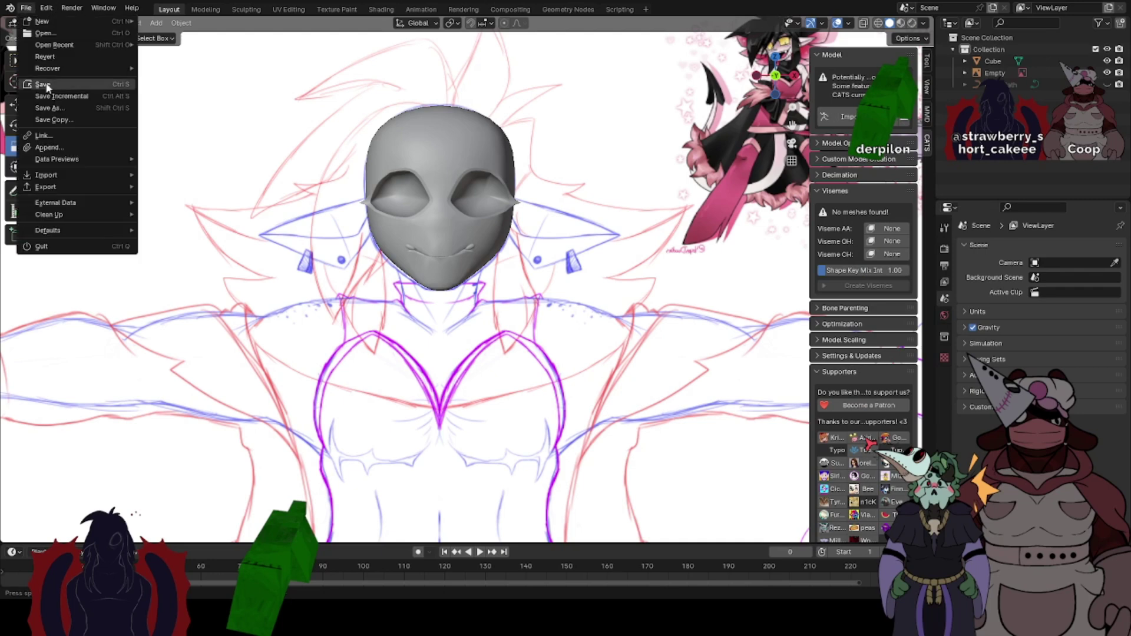
left_click(44, 87)
- Open ricky.blend and frame the character's head
left_click(26, 8)
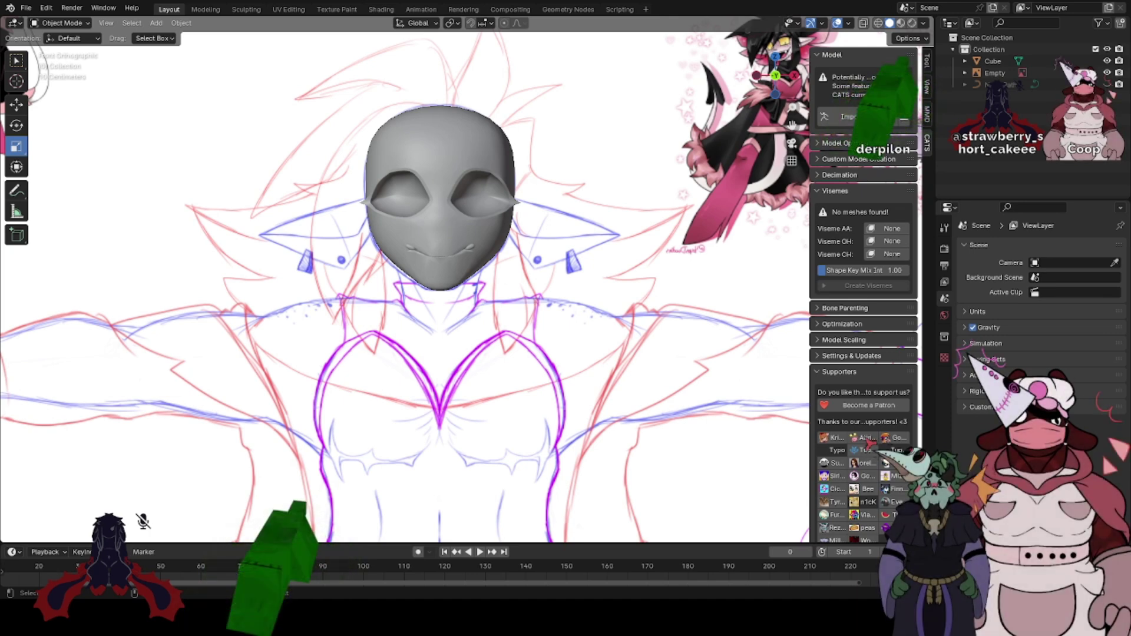
left_click_drag(286, 519, 286, 510)
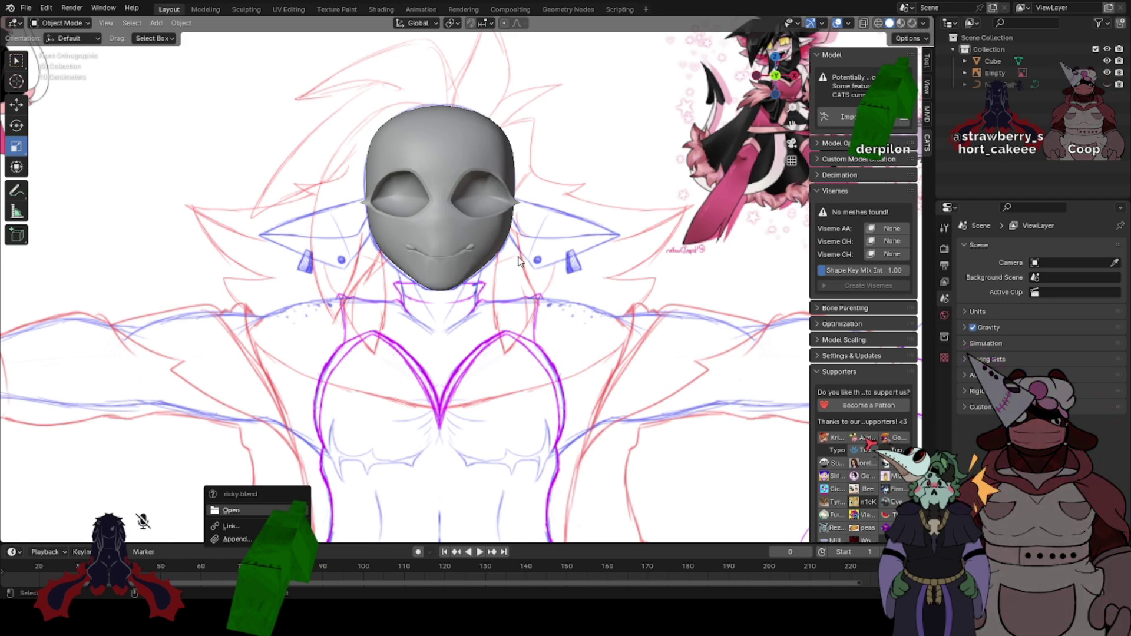
left_click(265, 505)
scroll(516, 218, "up", 5)
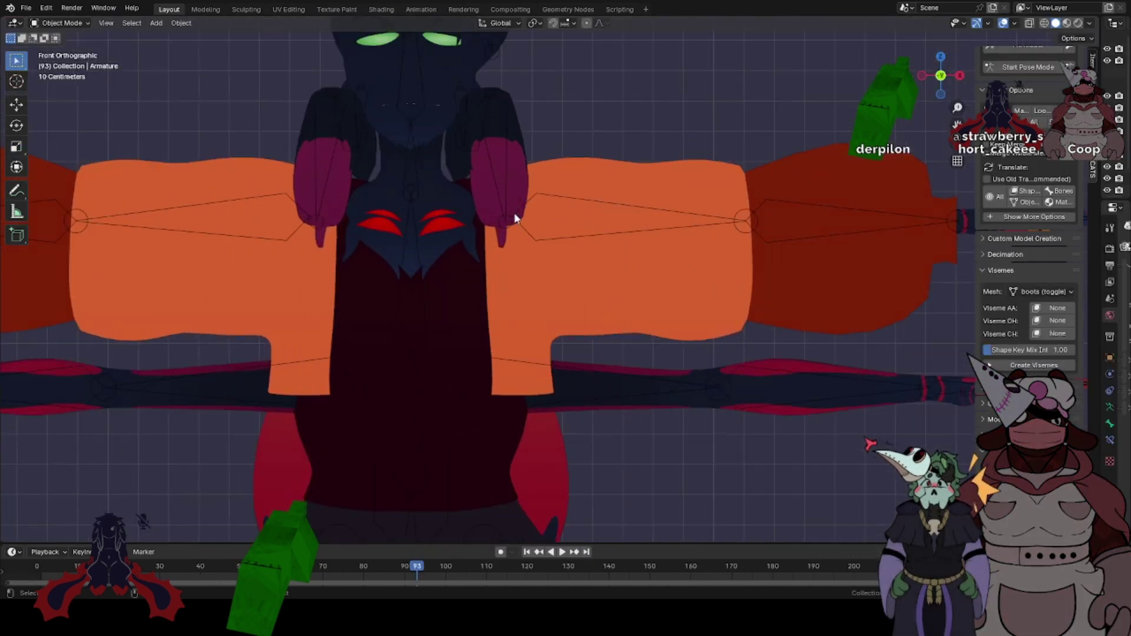
middle_click_drag(543, 203, 582, 371, "shift")
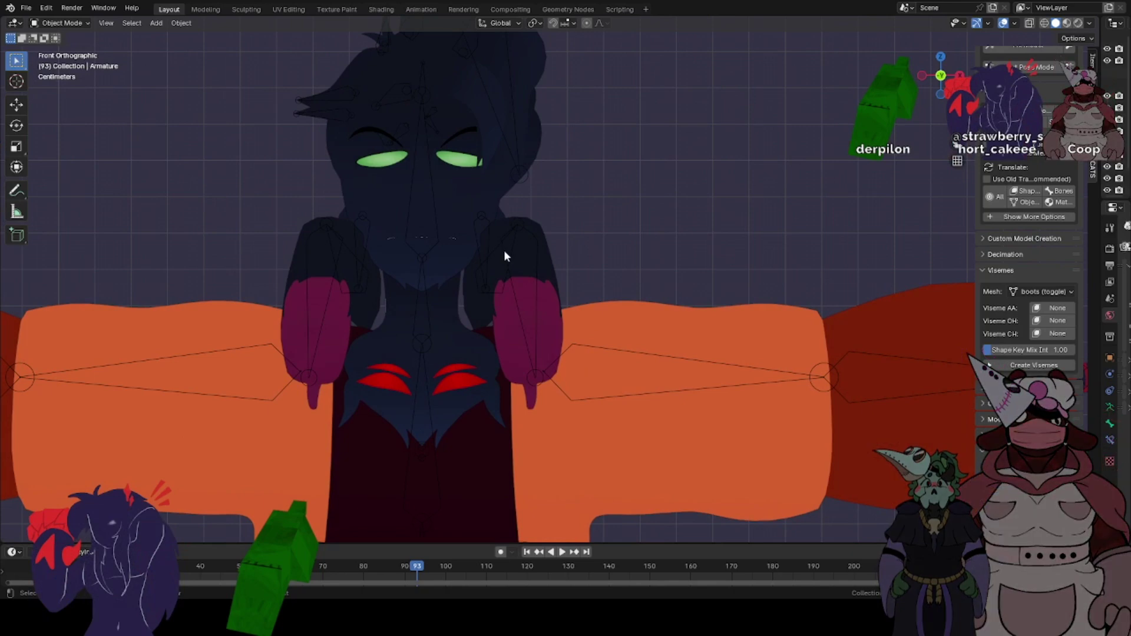
- Hide the armature and the mandibles object to expose the character's face and chin
left_click(496, 273)
key("h")
left_click(511, 284)
key("h")
- Examine the shape of the character's face, hair and chin tufts from the front, side and close up
middle_click_drag(547, 258, 896, 184)
scroll(896, 184, "up", 1)
middle_click_drag(792, 111, 800, 198, "shift")
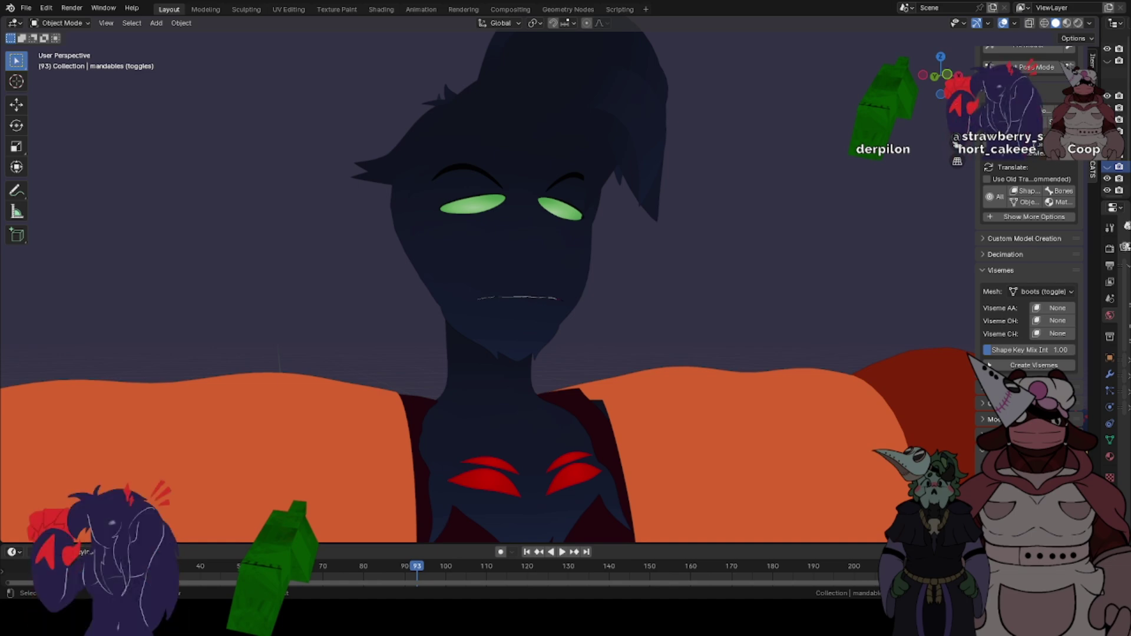
scroll(616, 312, "down", 3)
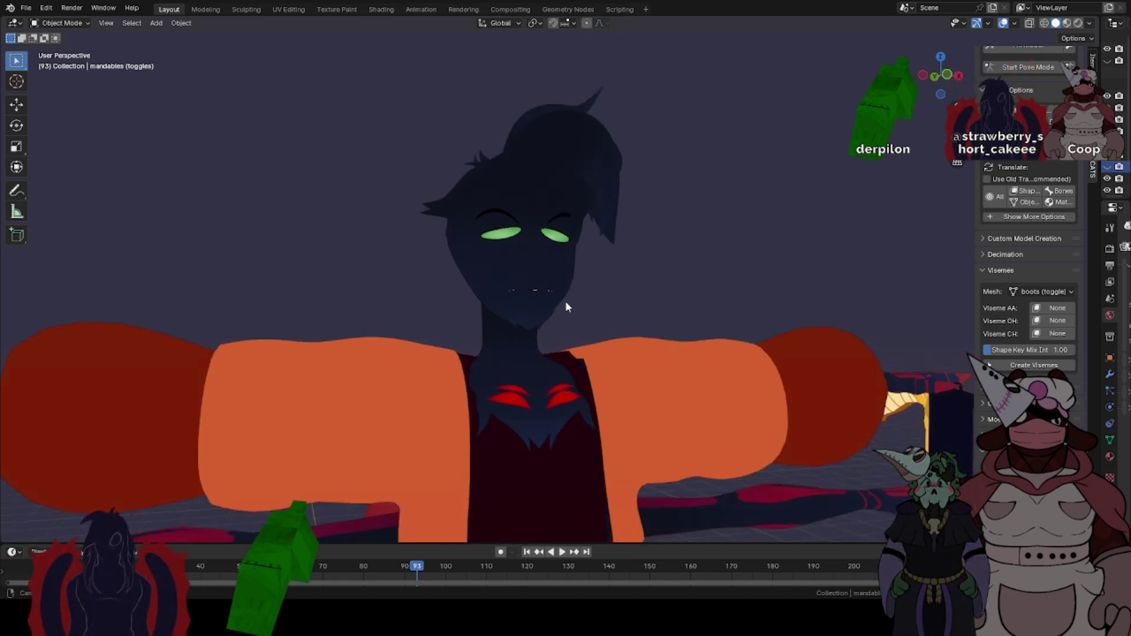
middle_click_drag(564, 301, 335, 317)
middle_click_drag(601, 295, 376, 271)
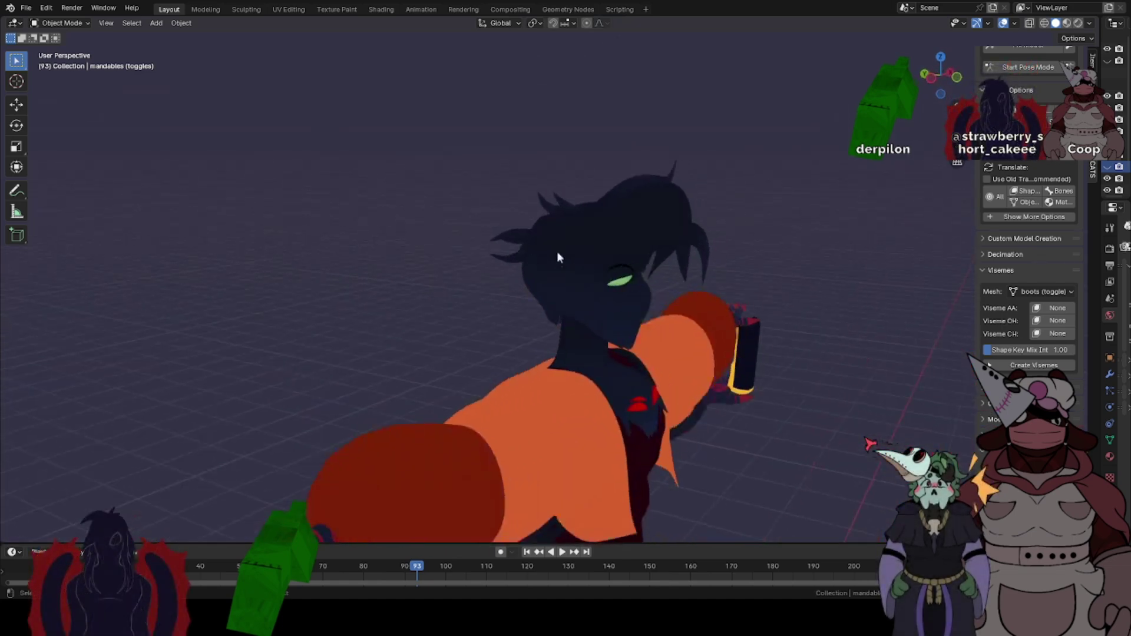
scroll(556, 253, "up", 4)
middle_click_drag(556, 253, 578, 244)
scroll(517, 212, "up", 3)
- Compare the character's surfaces under Studio and Flat viewport lighting
left_click(1089, 24)
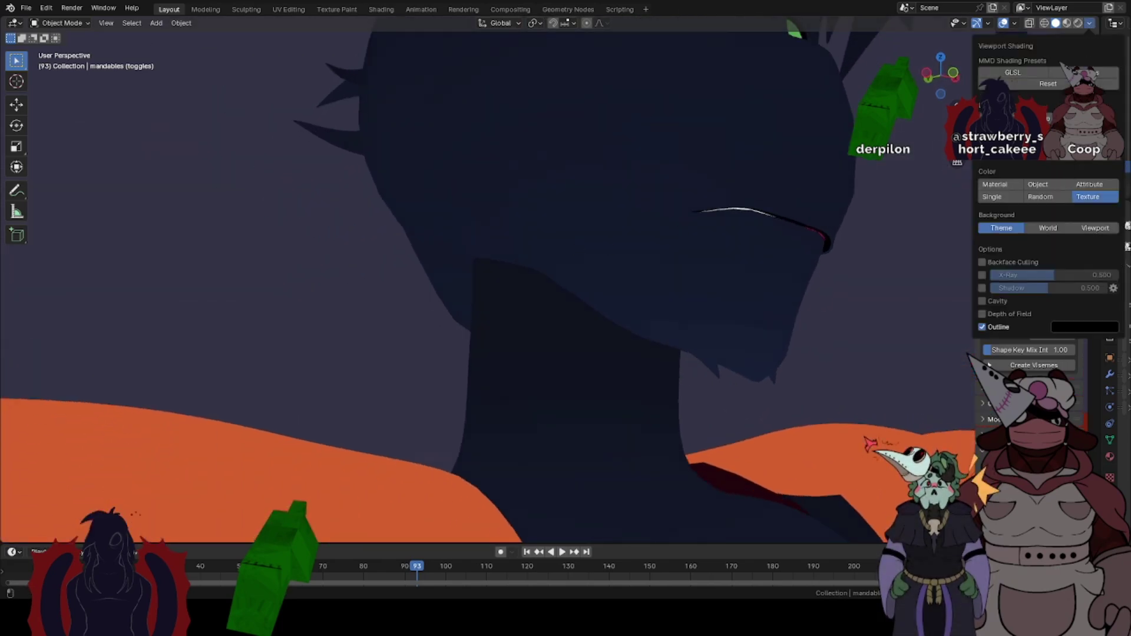
left_click(1001, 119)
mouse_move(703, 303)
middle_mouse_down()
mouse_move(590, 305)
mouse_move(514, 355)
mouse_move(625, 327)
middle_mouse_up()
scroll(508, 345, "down", 5)
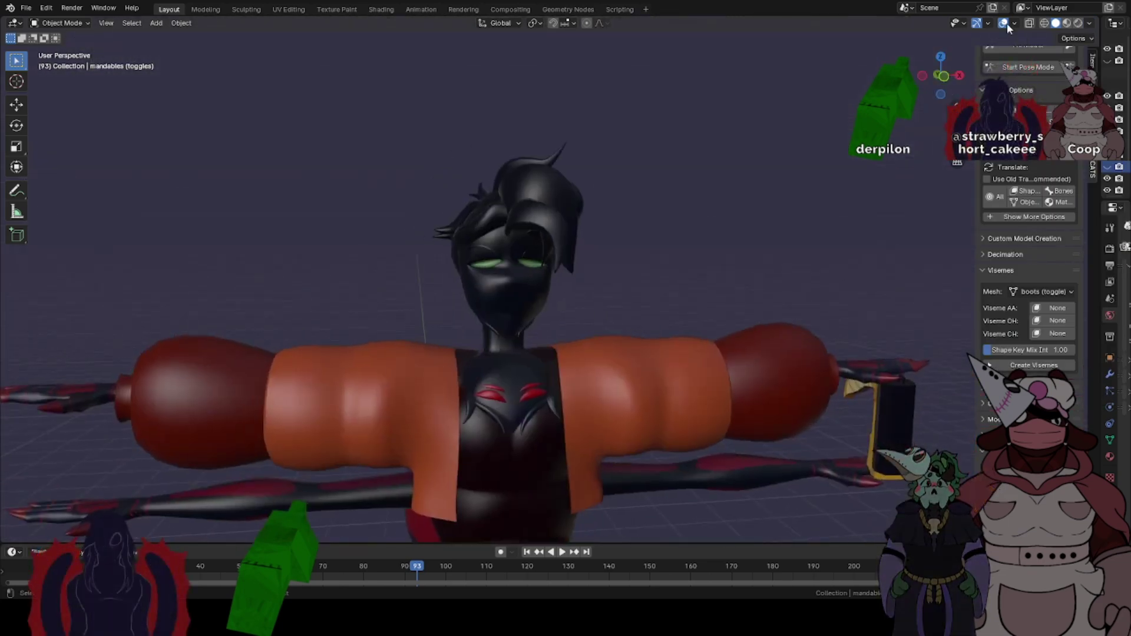
left_click(1089, 23)
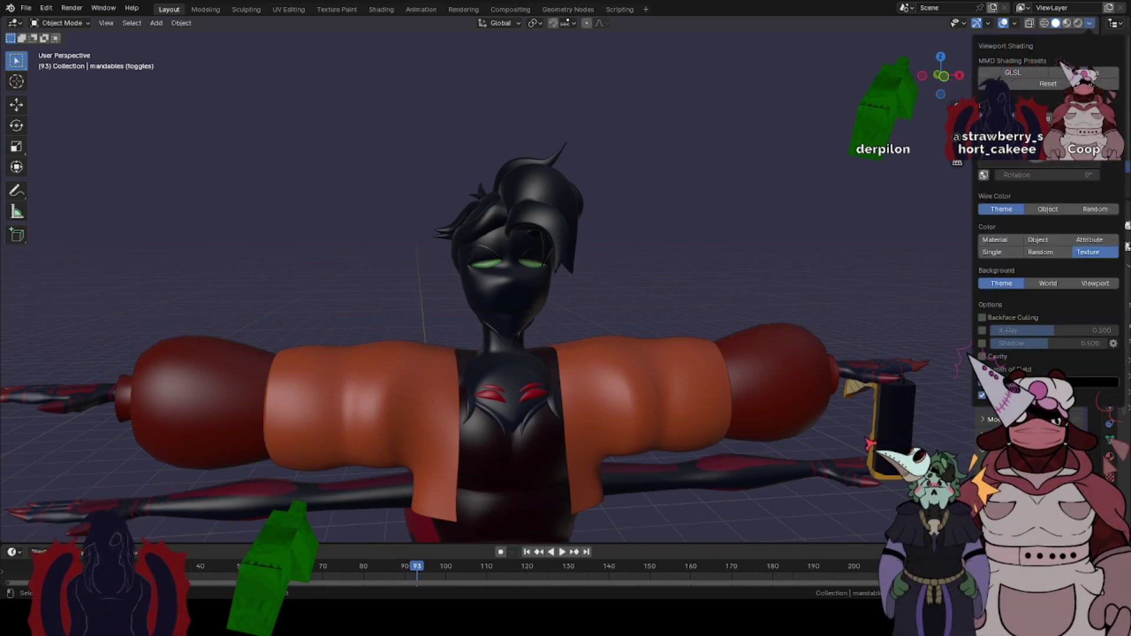
left_click(1090, 119)
middle_click_drag(623, 283, 675, 274)
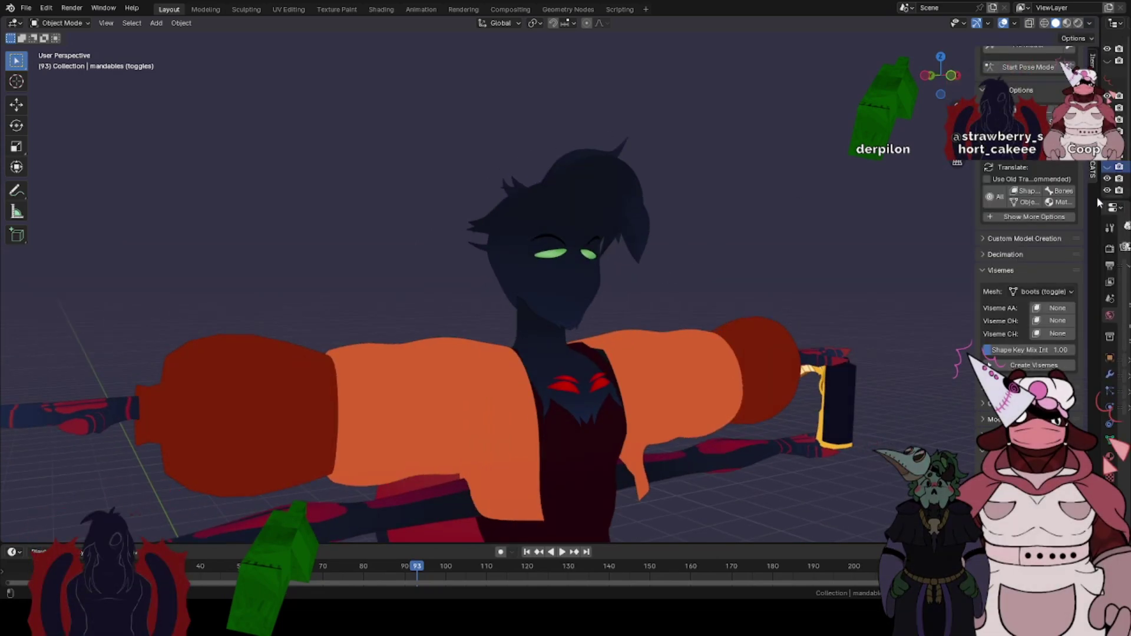
- Resize the Outliner above the viewport to show the model's object list
key("ctrl+space")
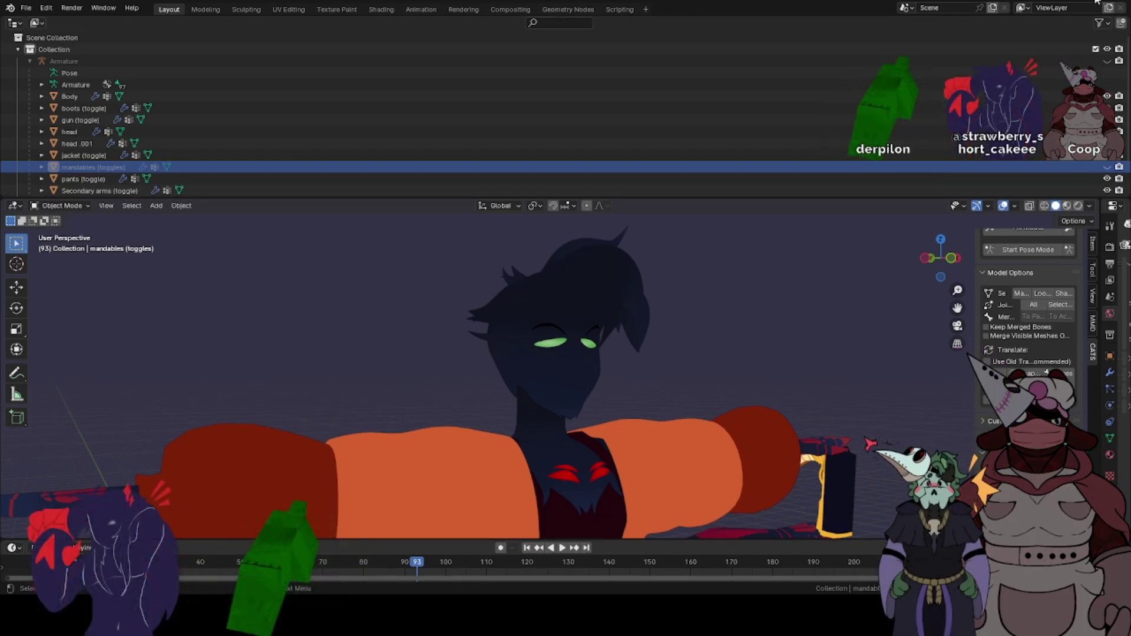
double_click(142, 0)
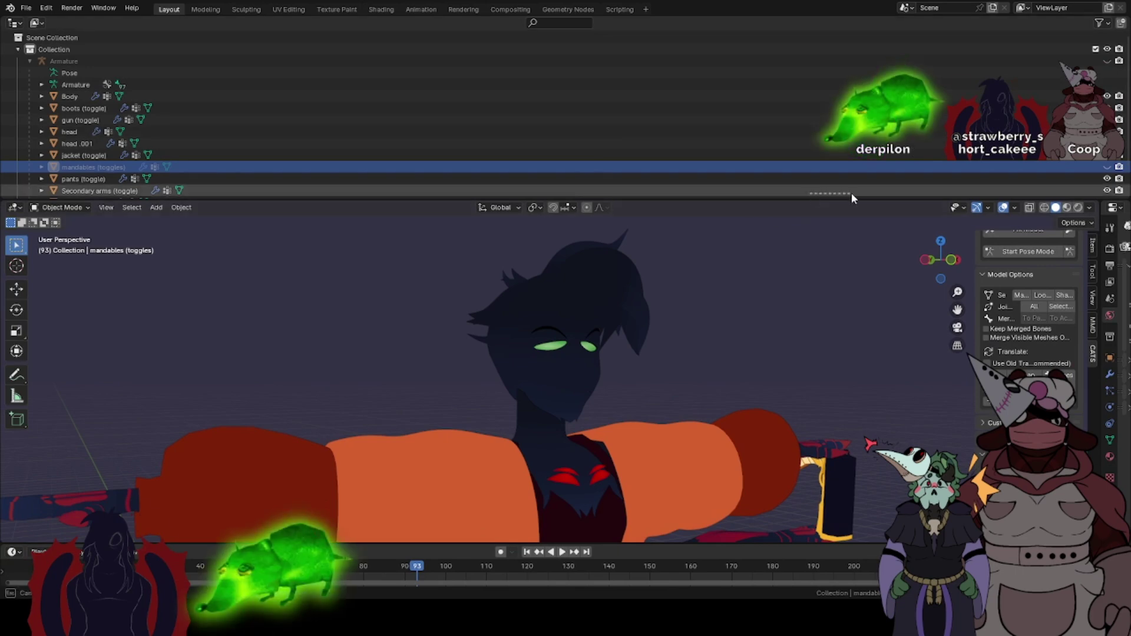
left_click_drag(851, 194, 848, 194)
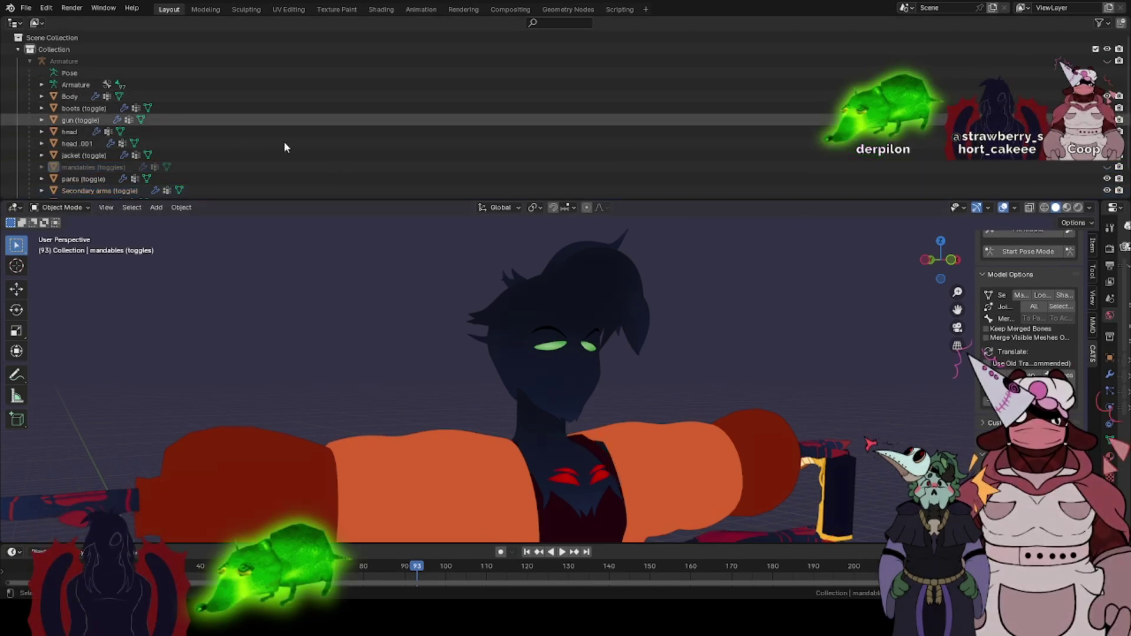
key("ctrl+z")
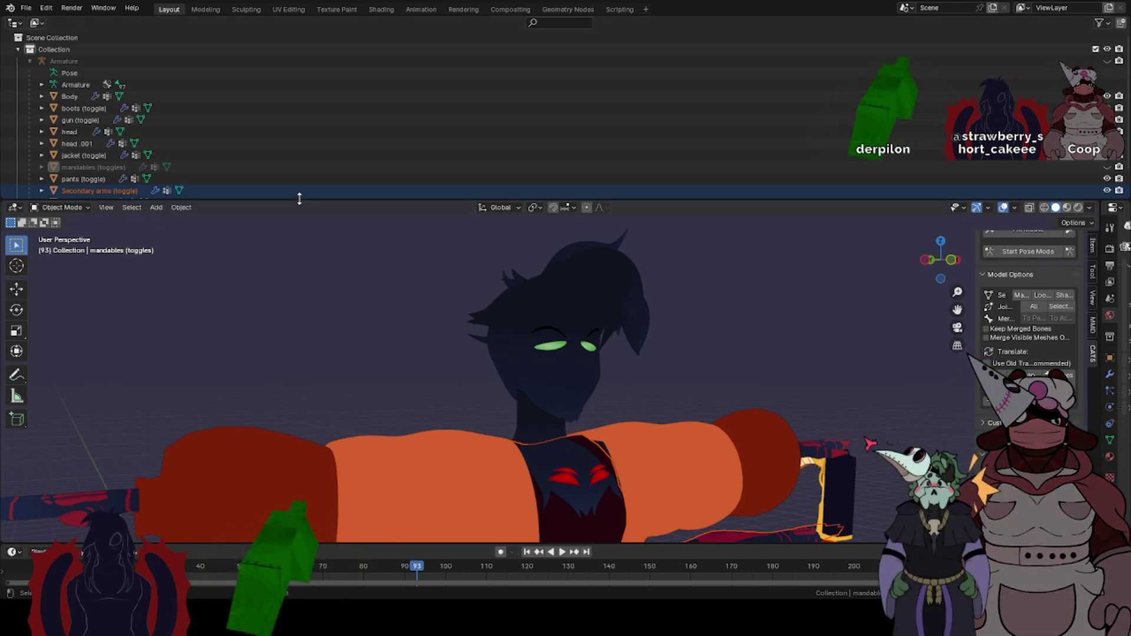
left_click_drag(299, 199, 300, 30)
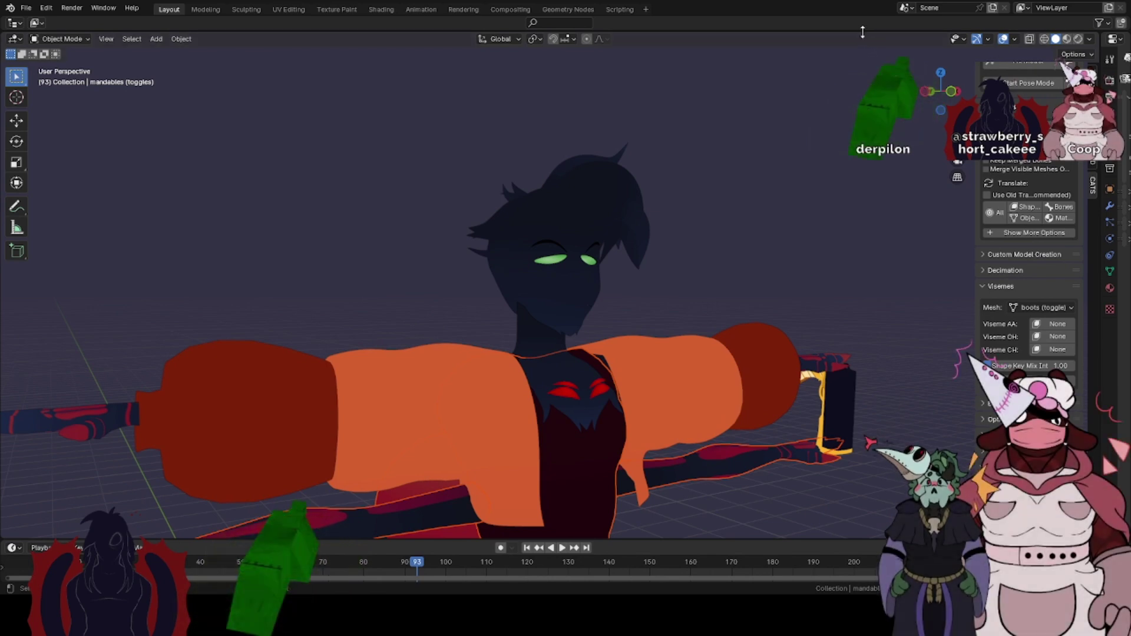
left_click_drag(862, 31, 829, 178)
- Select the head object and then the armature entries in the Outliner
left_click(7, 132)
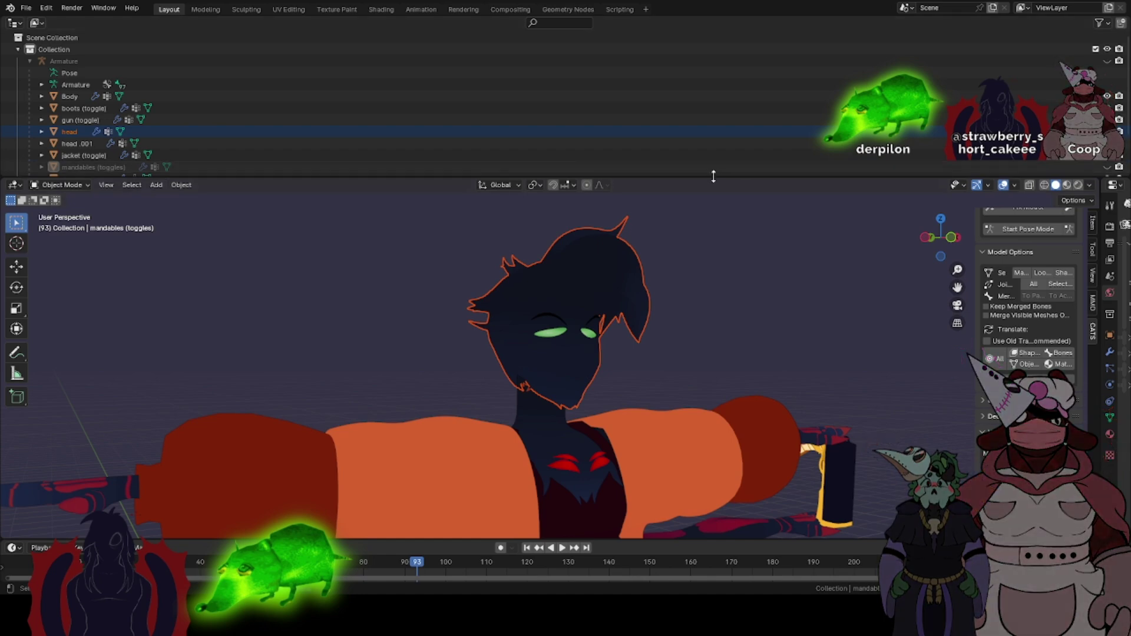
left_click_drag(712, 176, 711, 174)
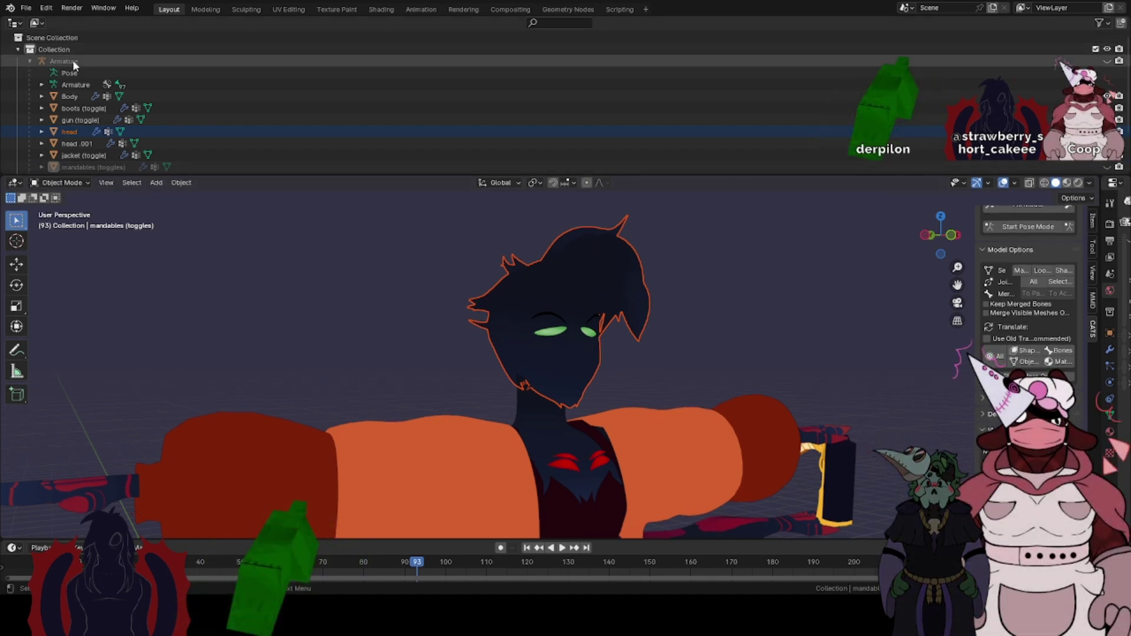
left_click_drag(1, 83, 28, 59)
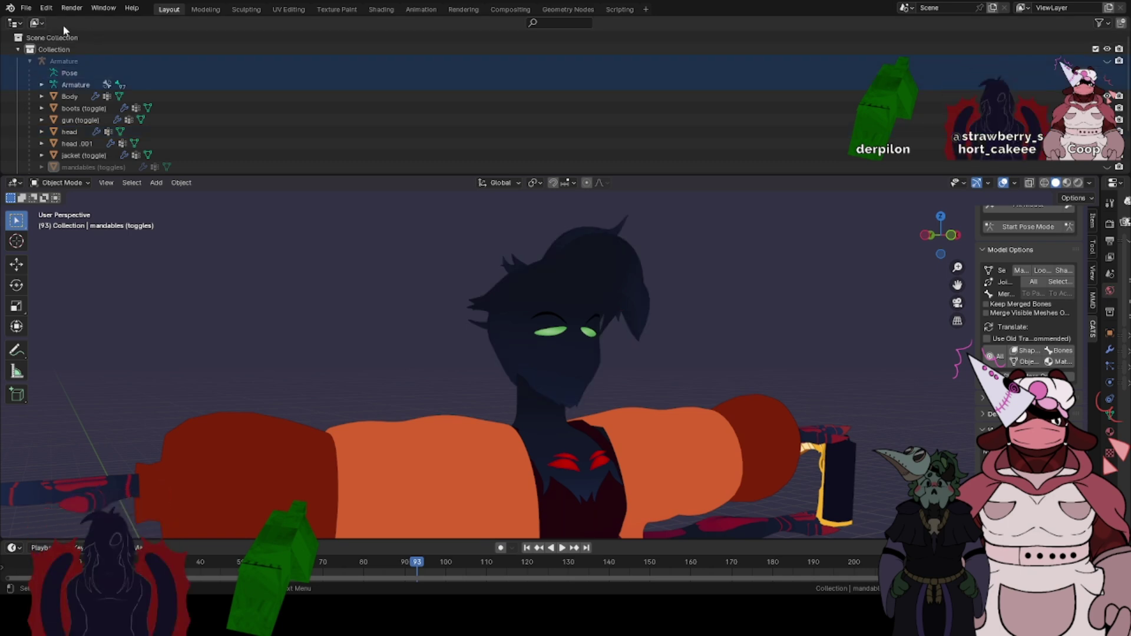
left_click(15, 24)
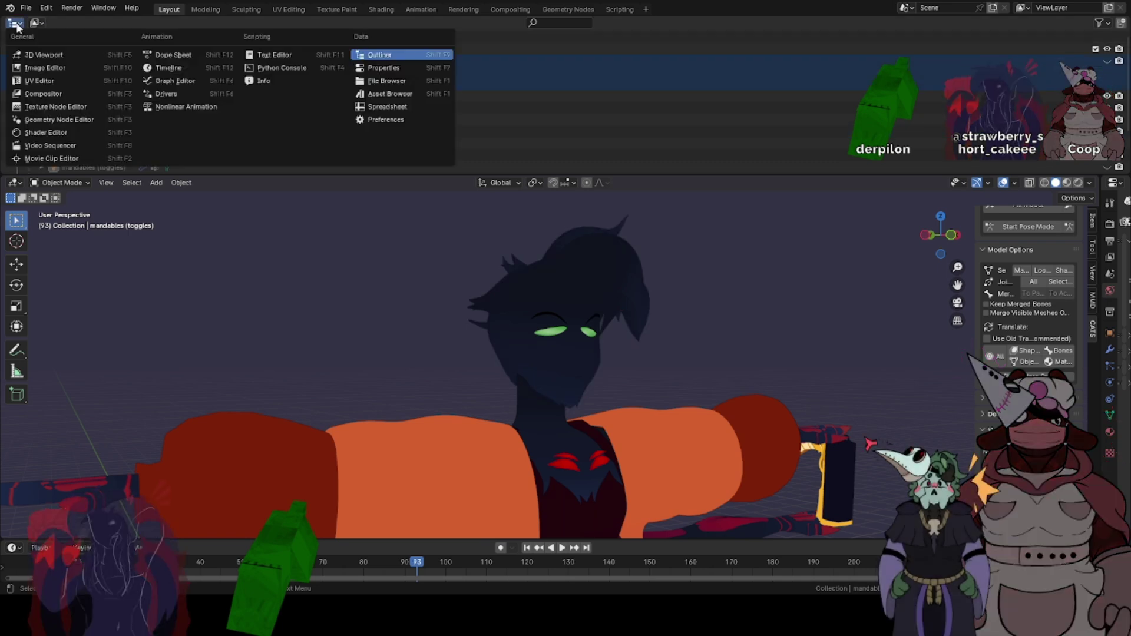
left_click(17, 27)
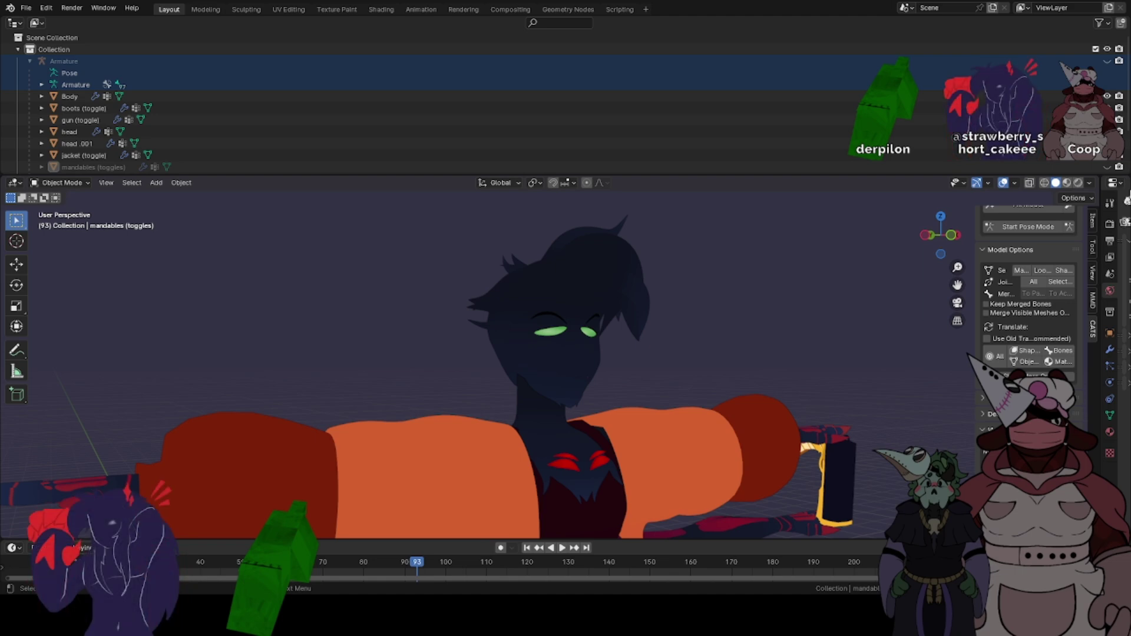
- Widen the Properties editor and split off a narrow second Outliner beside the existing one
left_click_drag(1101, 187, 901, 213)
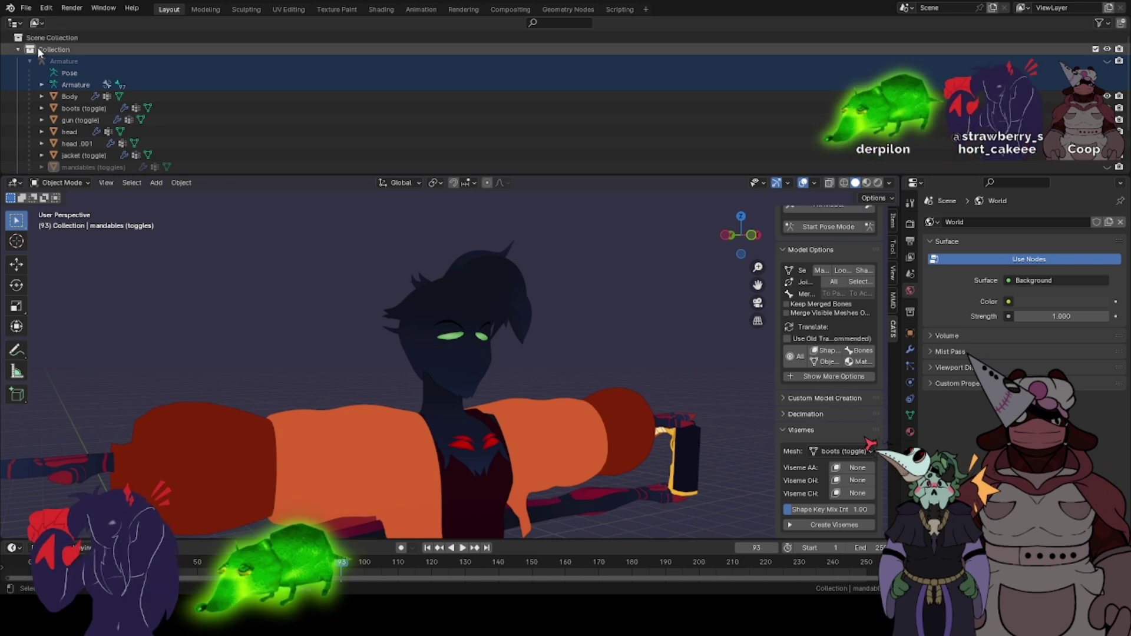
left_click(16, 184)
left_click(20, 186)
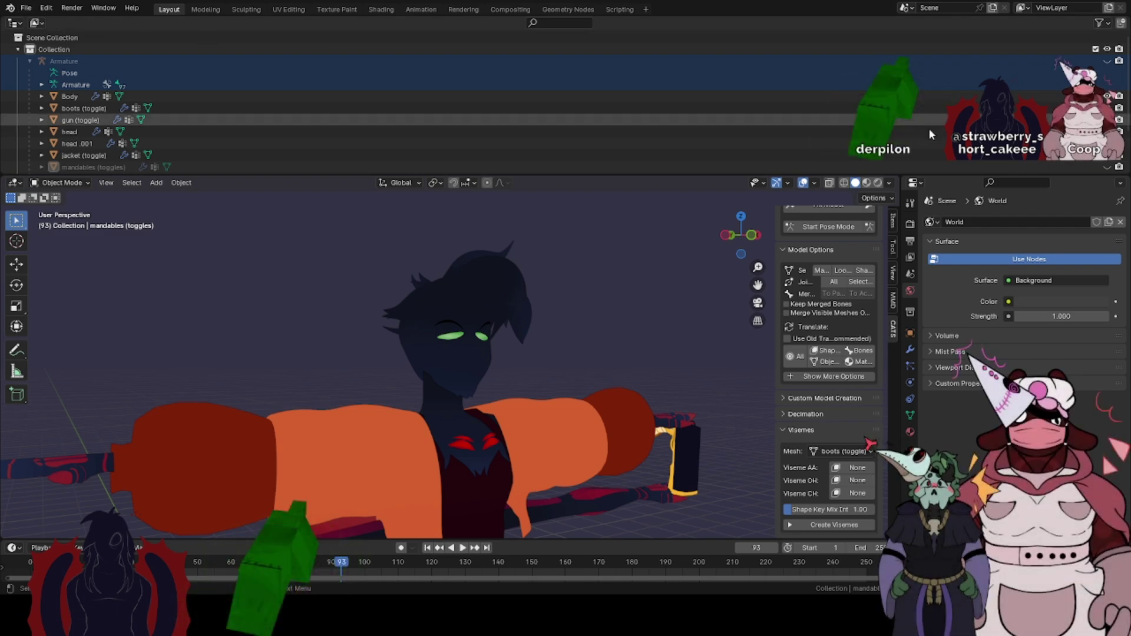
left_click_drag(967, 175, 967, 172)
left_click(1119, 180)
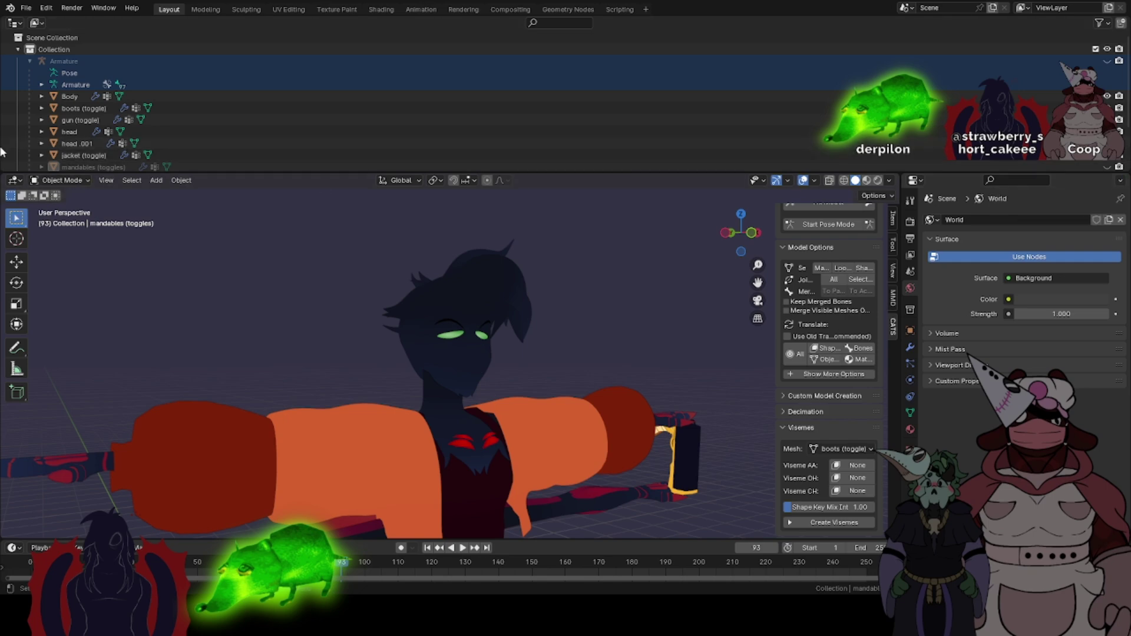
left_click_drag(10, 25, 233, 50)
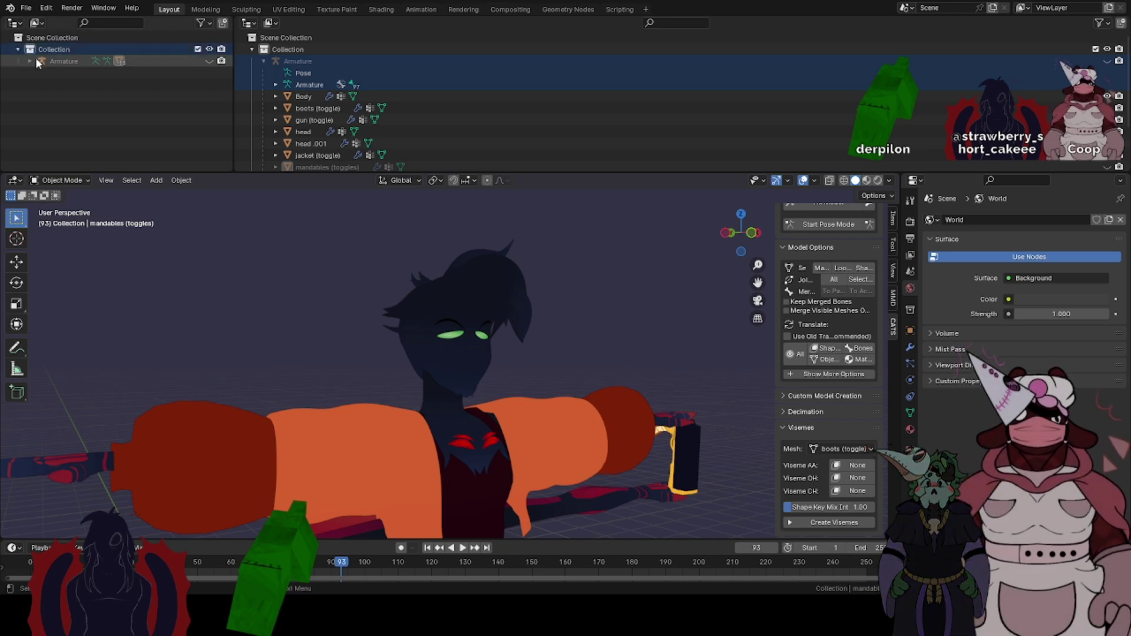
left_click_drag(234, 89, 104, 98)
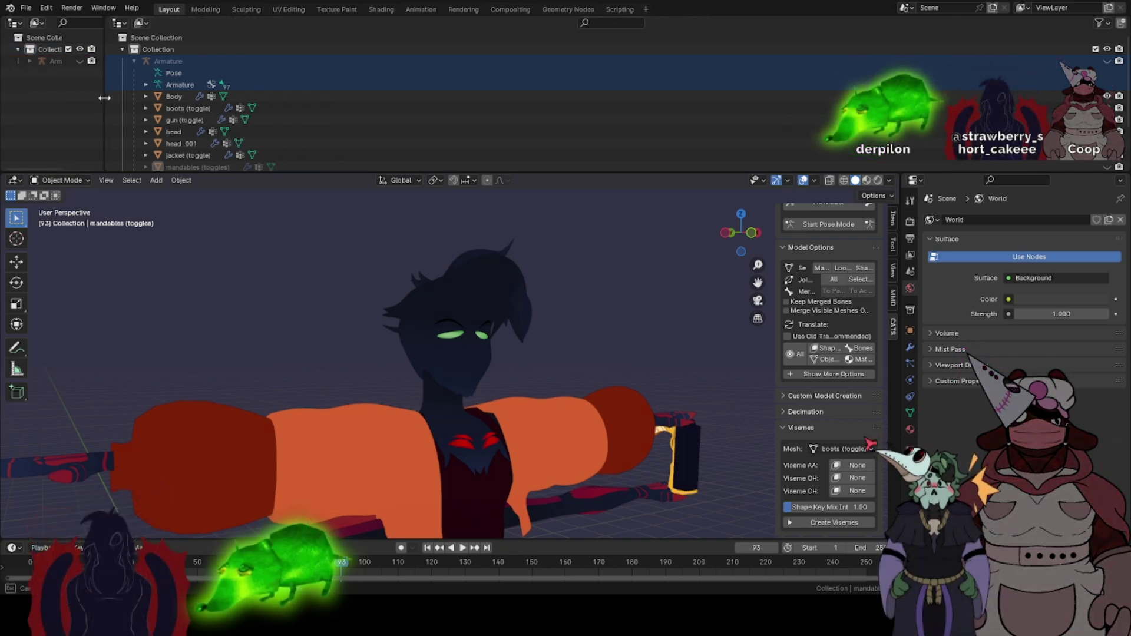
- Close ricky.blend without saving its changes
left_click(1117, 0)
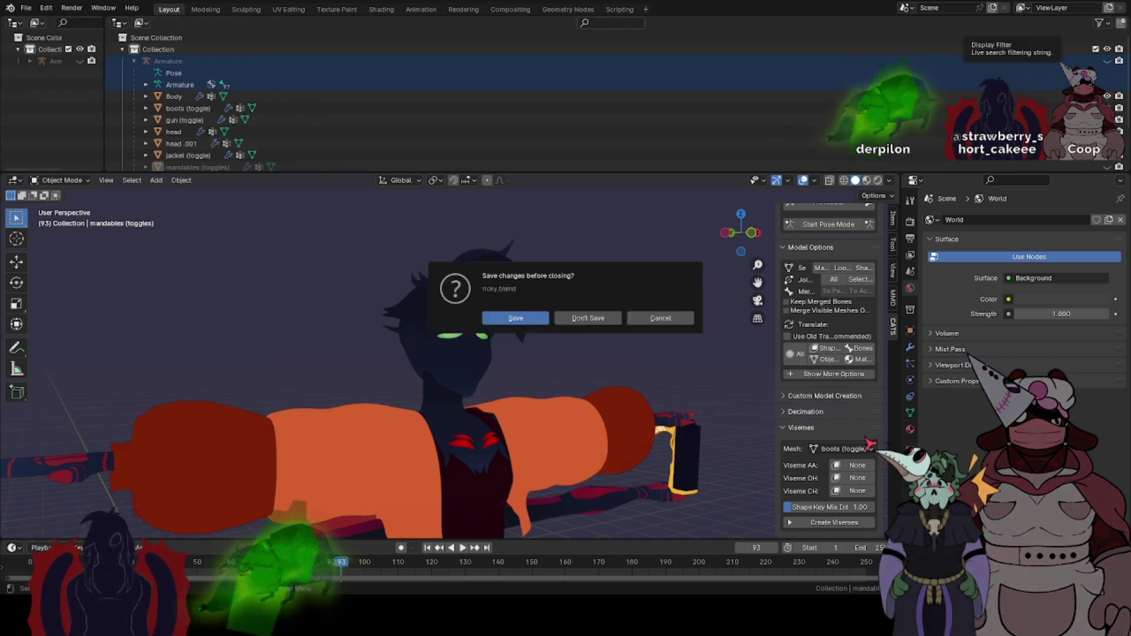
left_click(578, 317)
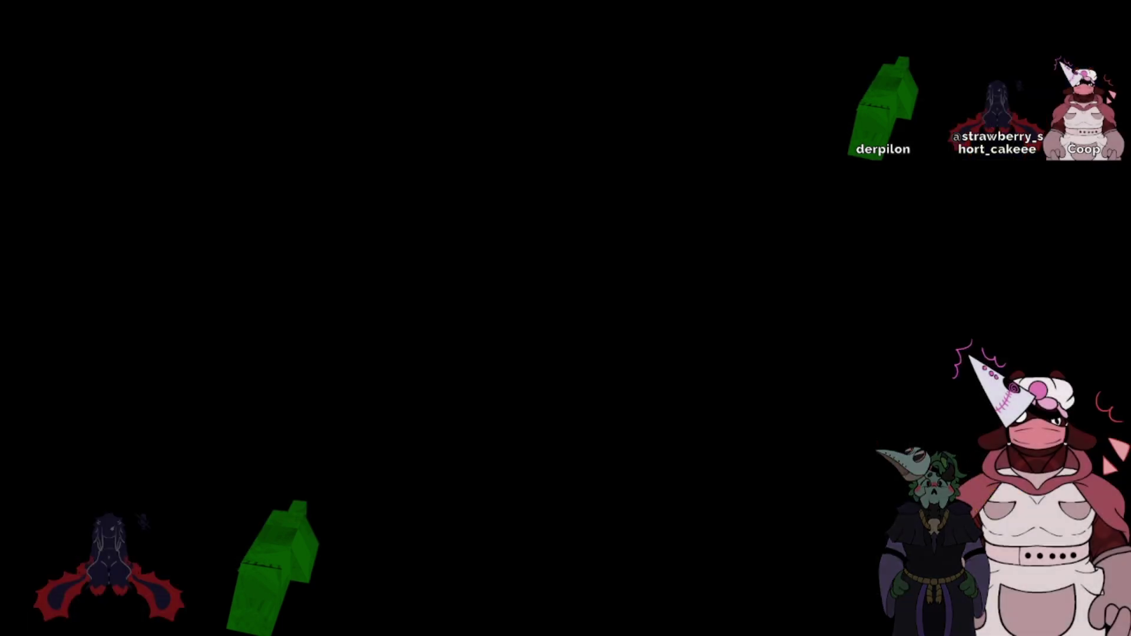